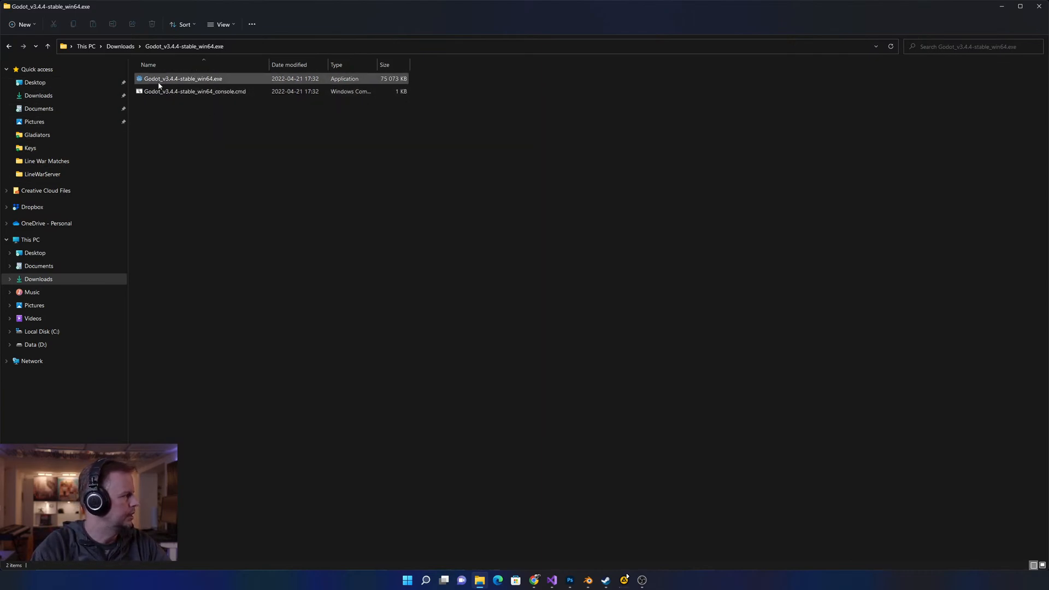
- Launch Godot_v3.4.4-stable_win64.exe and move its console window away from the Project Manager
click(170, 80)
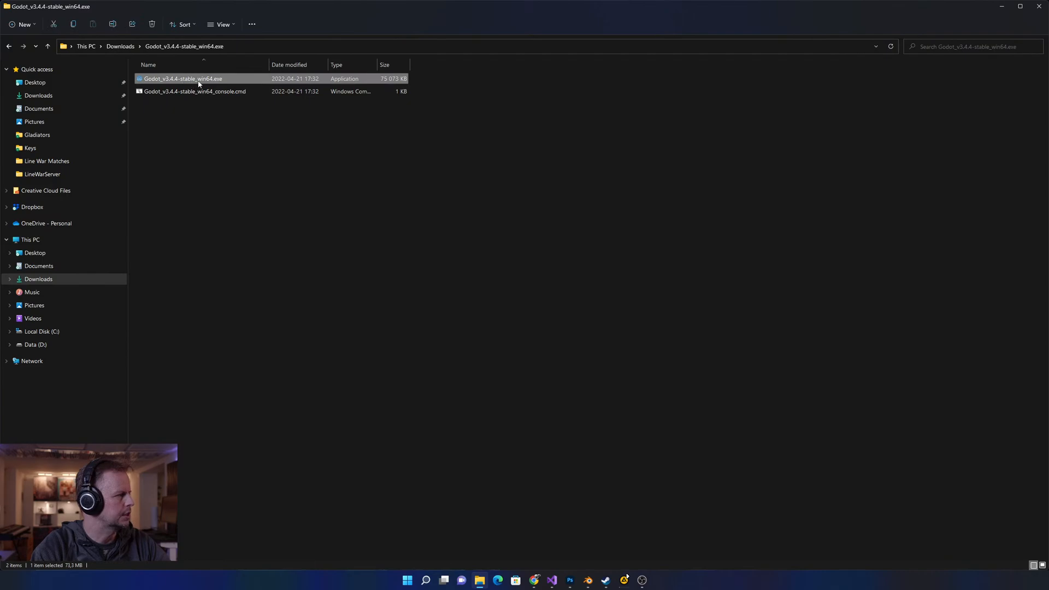
double_click(199, 81)
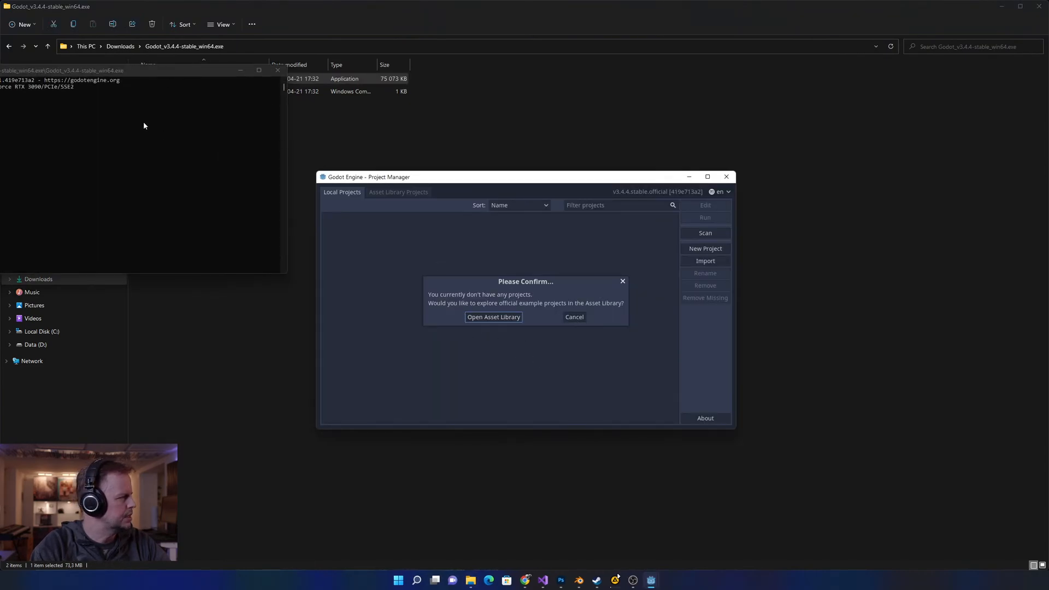
drag(171, 75, 101, 68)
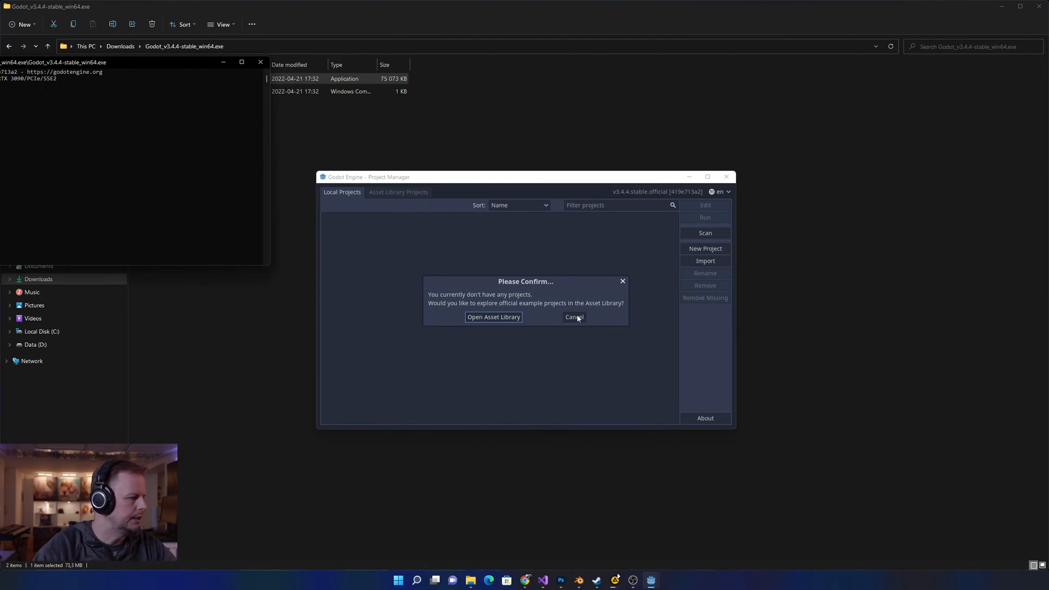
- Look through the official example projects in the Asset Library, and return to the local projects
click(499, 318)
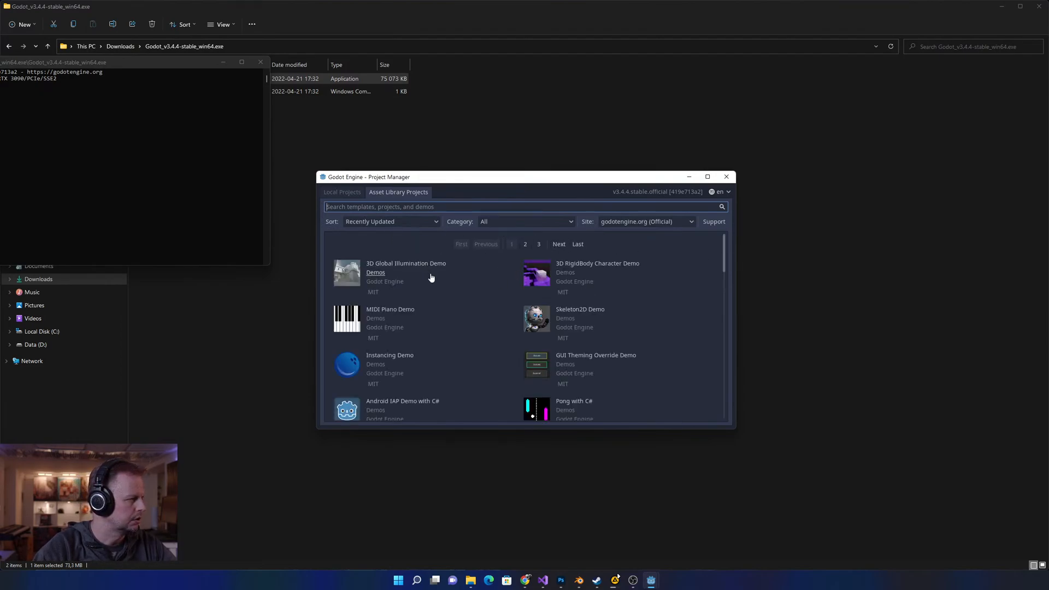
scroll(442, 321, down, 3)
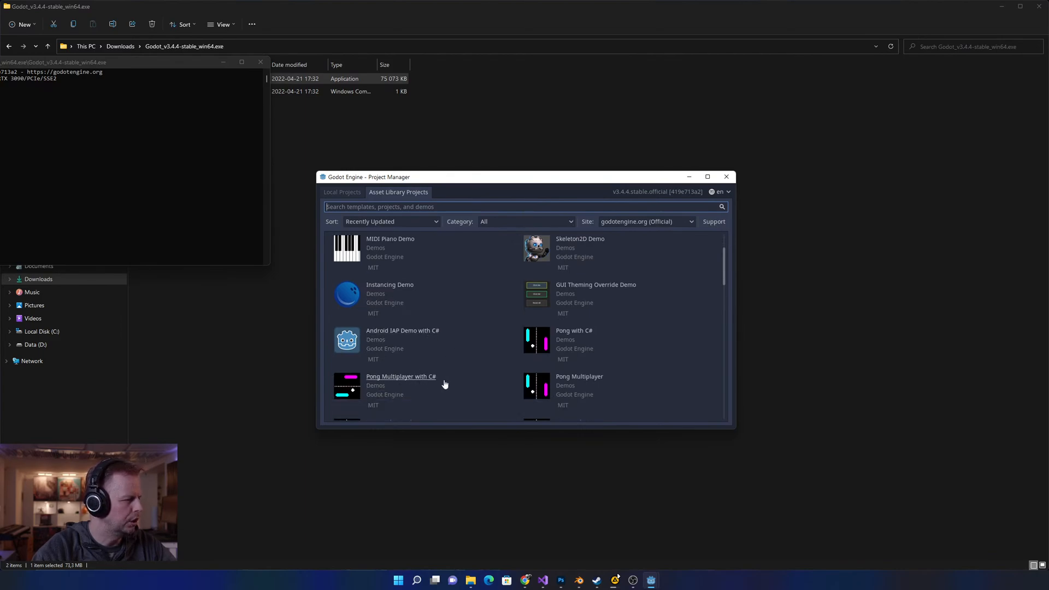
scroll(481, 379, down, 1)
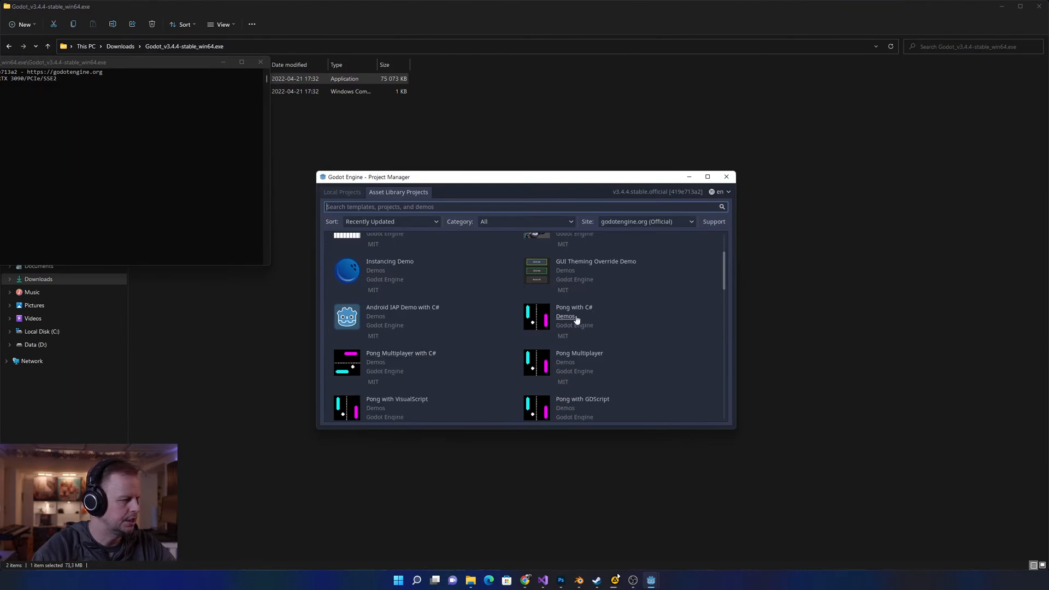
scroll(574, 318, up, 4)
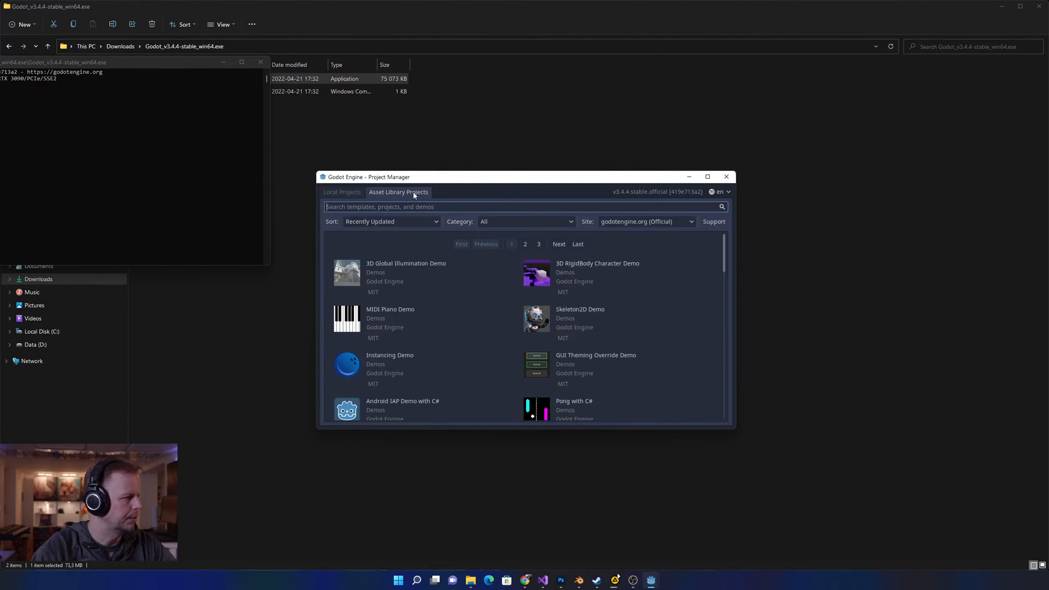
click(352, 193)
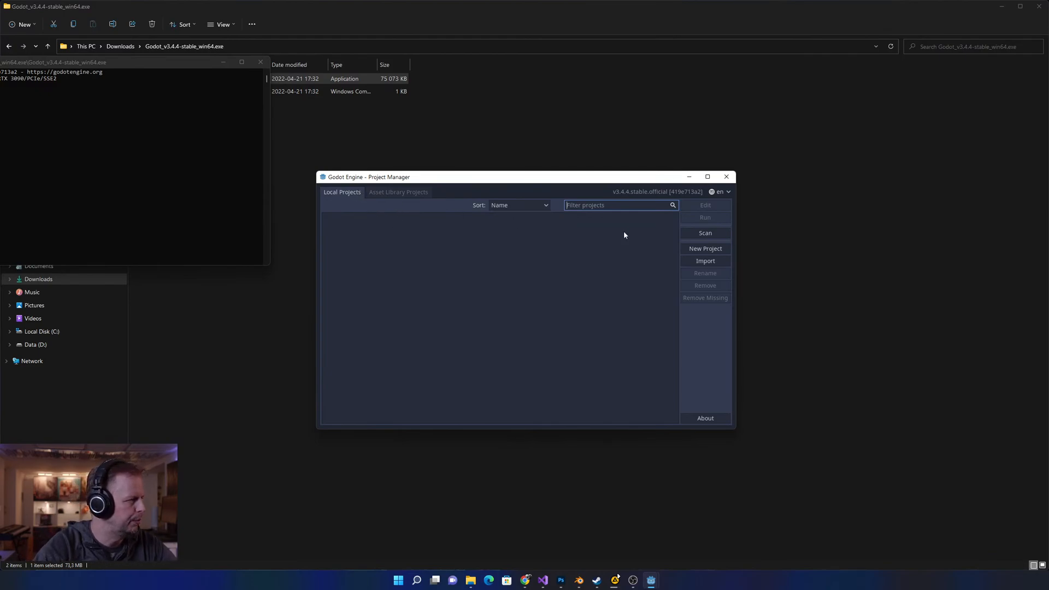
- Start a new project and browse to the PROJECTS folder on drive D: for its path
click(706, 249)
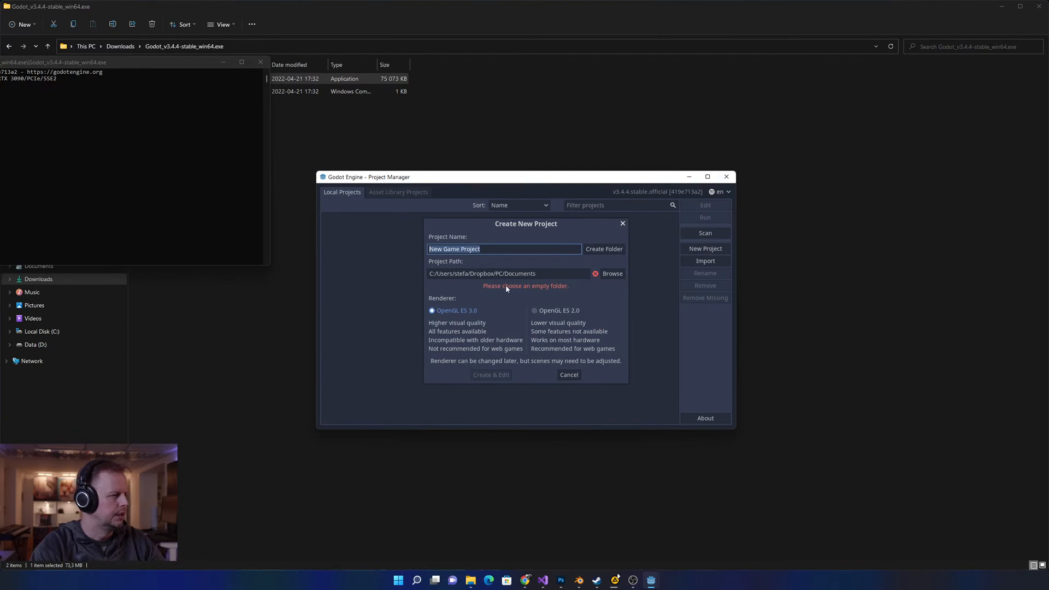
click(613, 273)
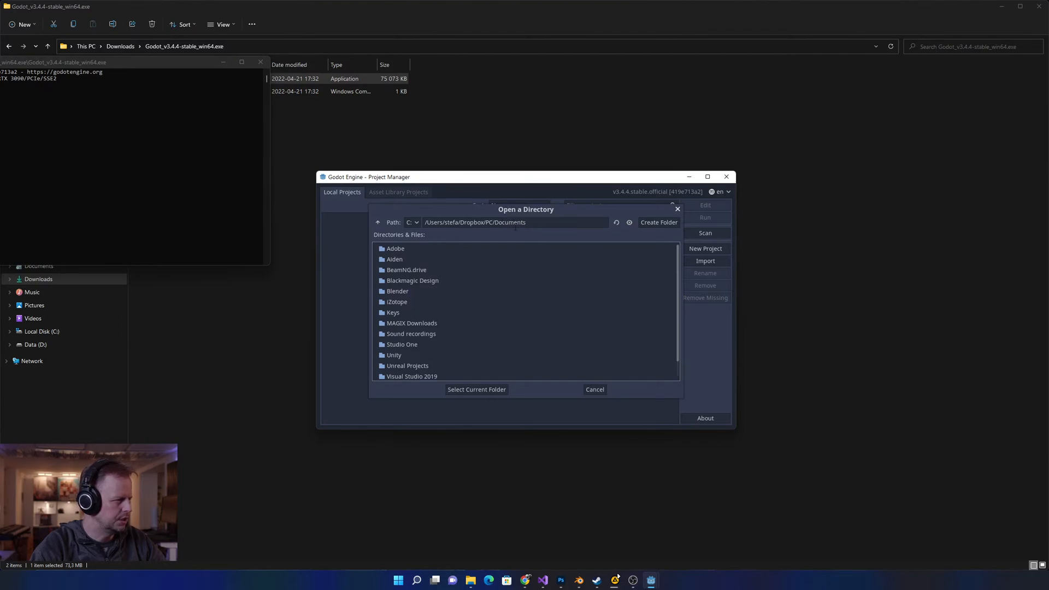
click(475, 223)
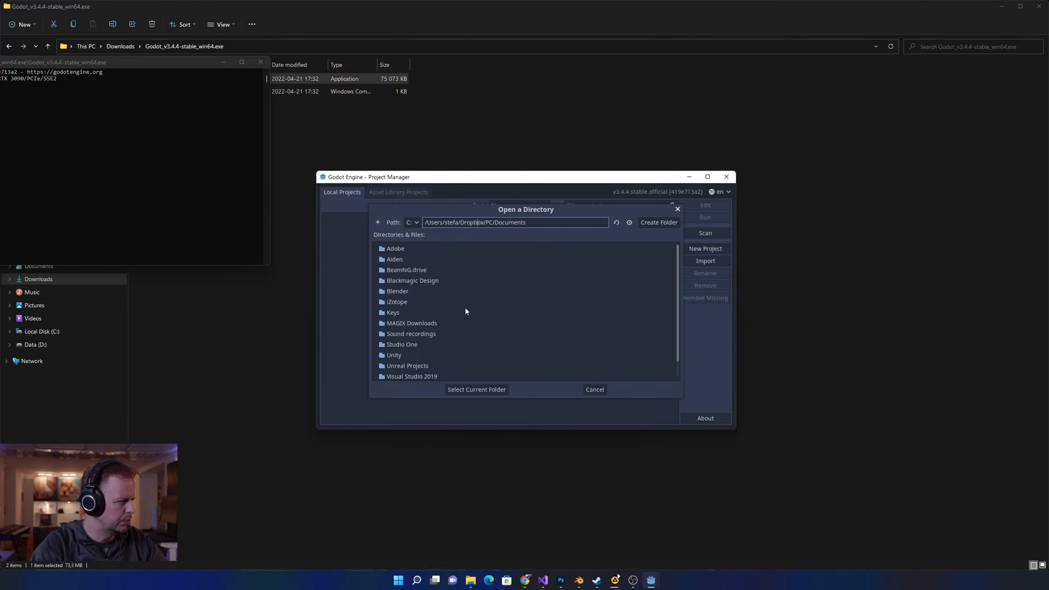
scroll(468, 309, down, 1)
scroll(451, 304, up, 1)
click(412, 223)
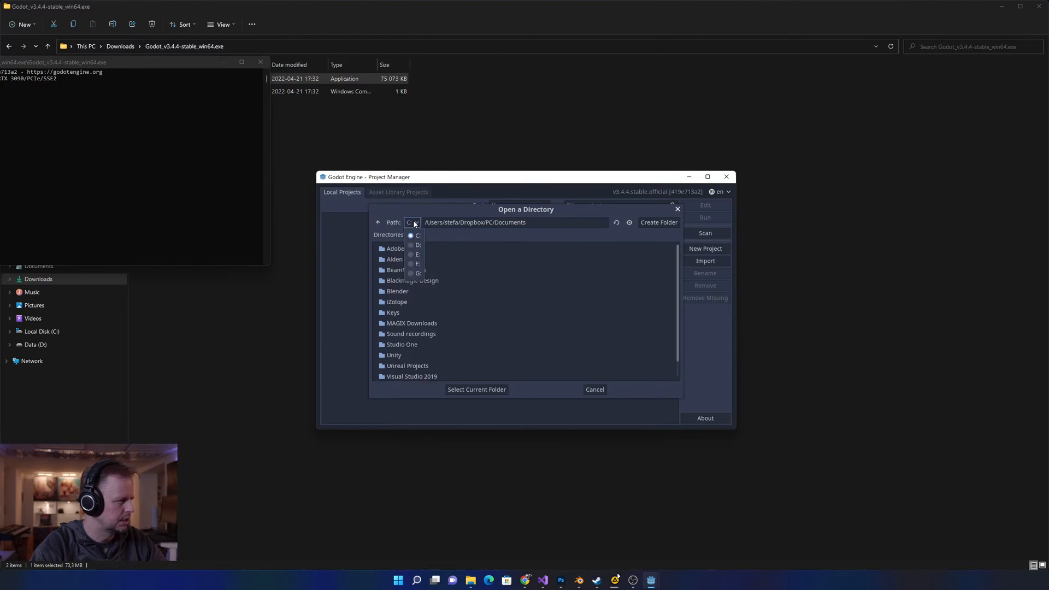
click(559, 312)
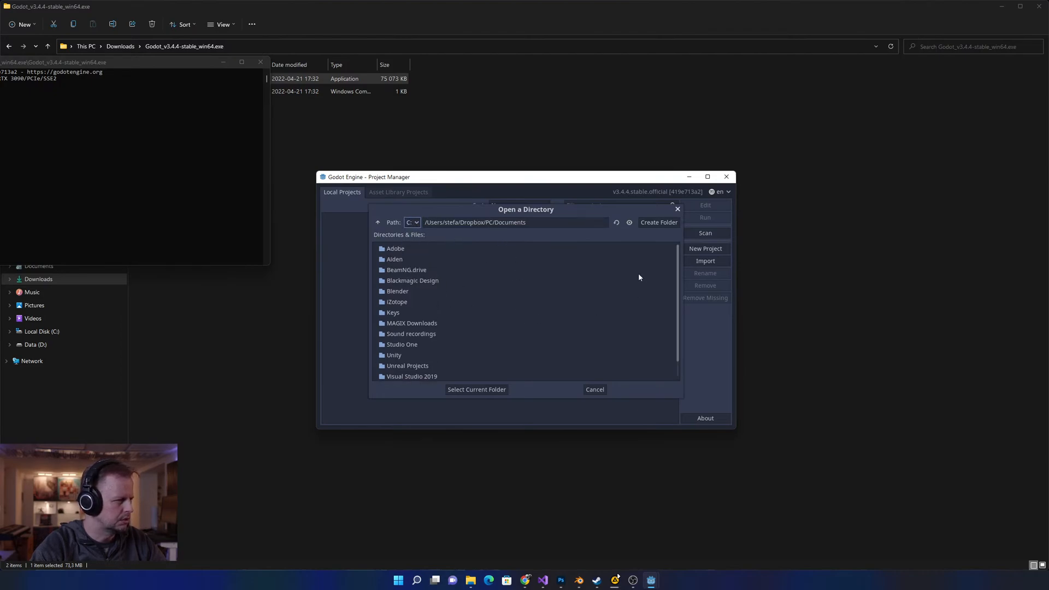
click(414, 223)
click(417, 251)
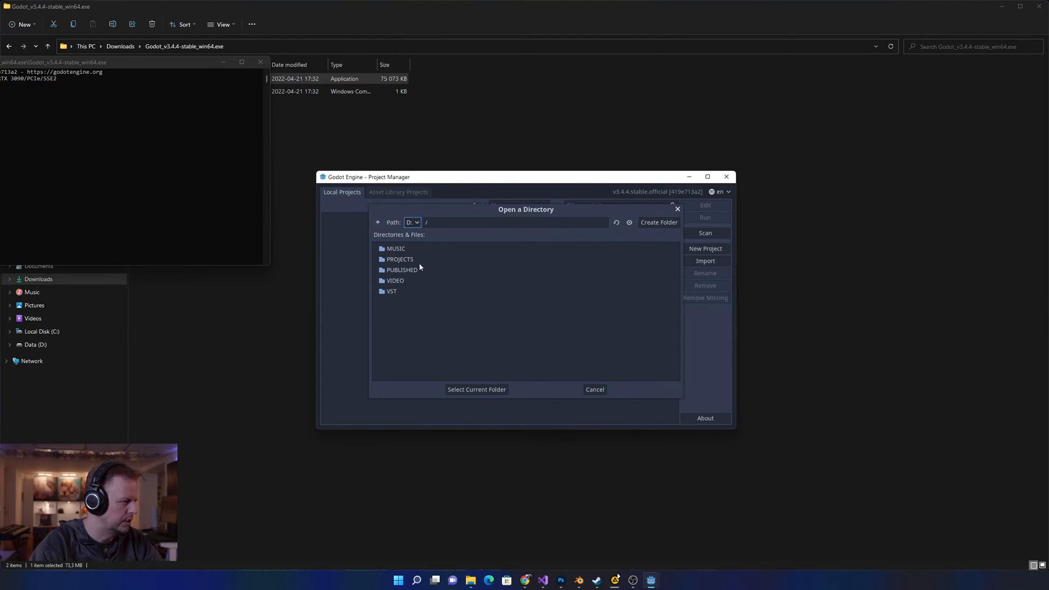
double_click(406, 260)
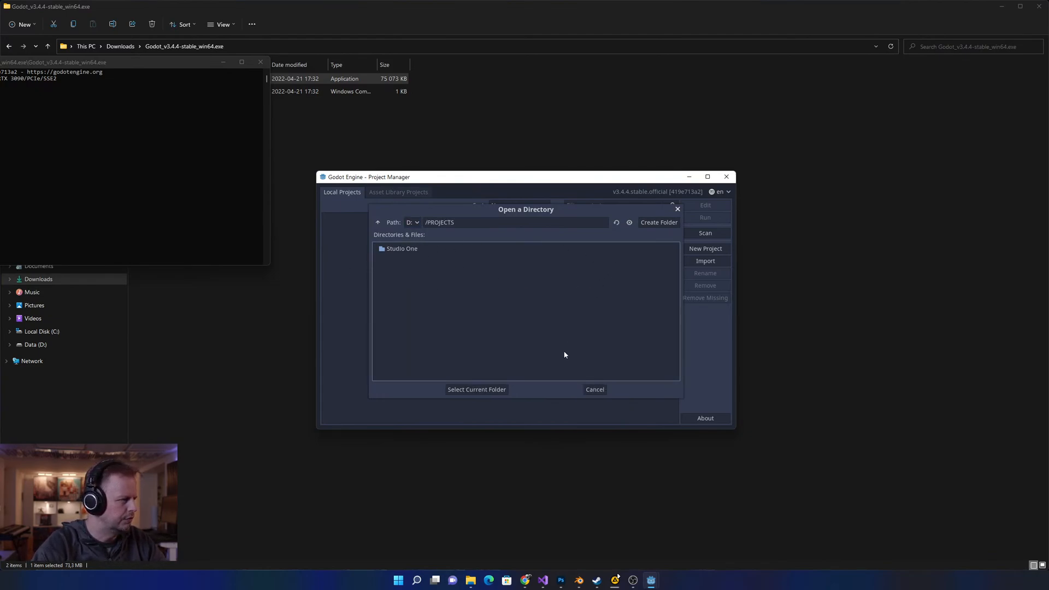
- Create a folder named Godot in D:/PROJECTS and create the project there with the OpenGL ES 3.0 renderer
click(658, 223)
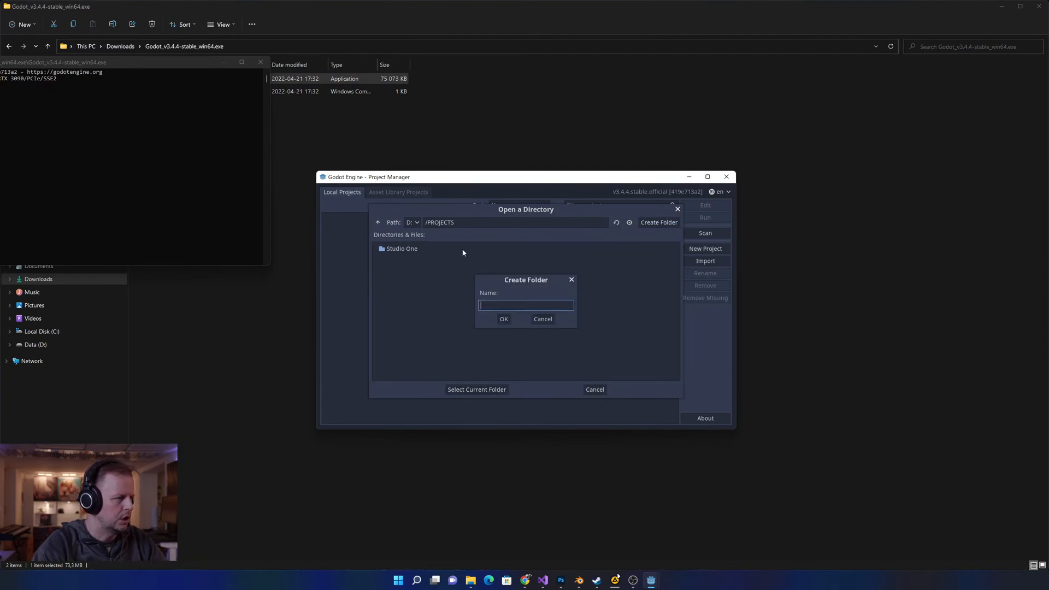
text(Godot)
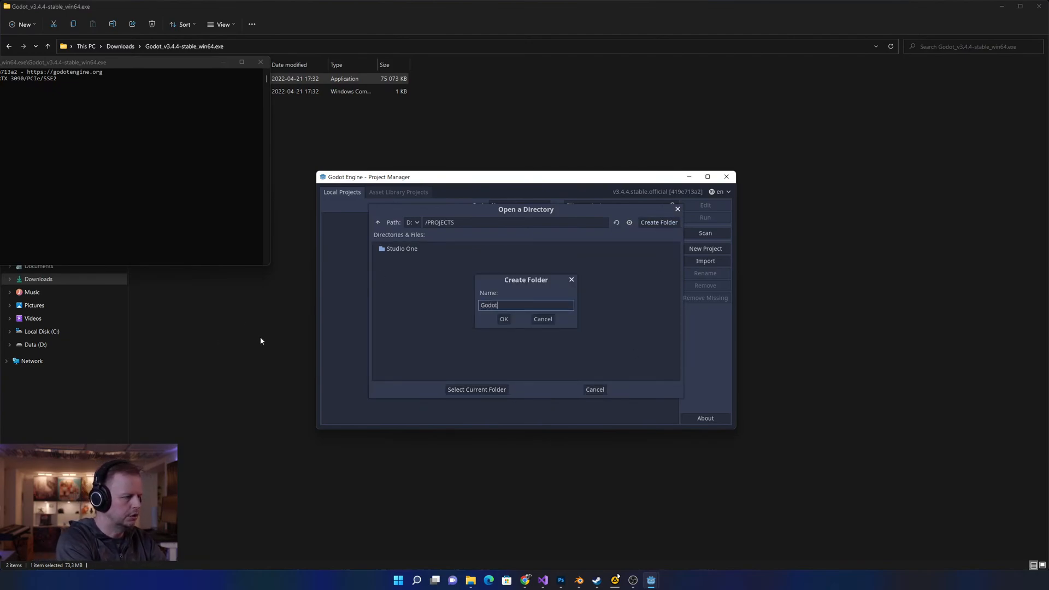
click(504, 319)
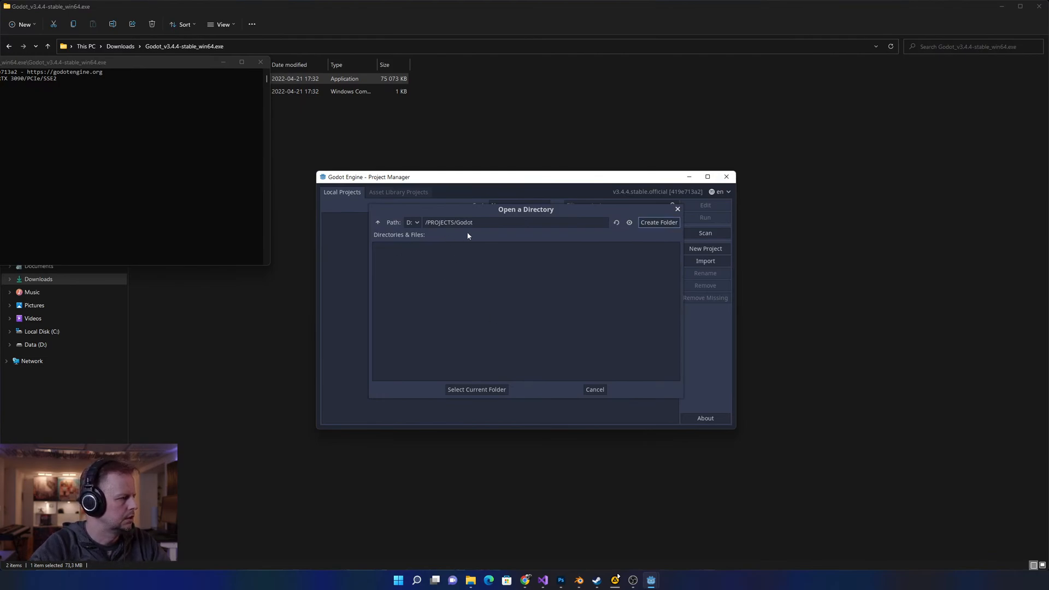
click(473, 391)
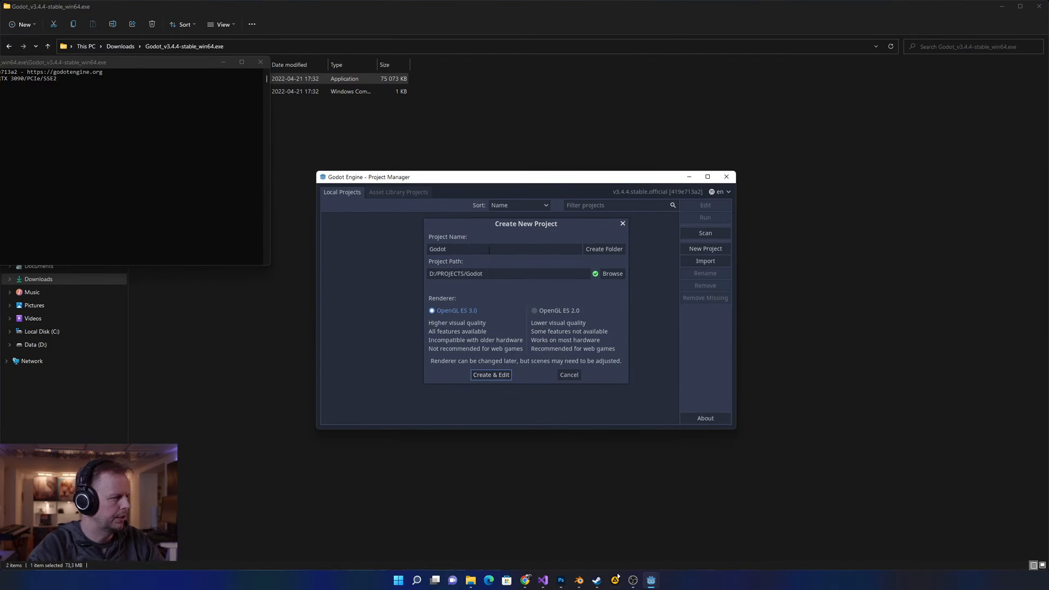
double_click(489, 250)
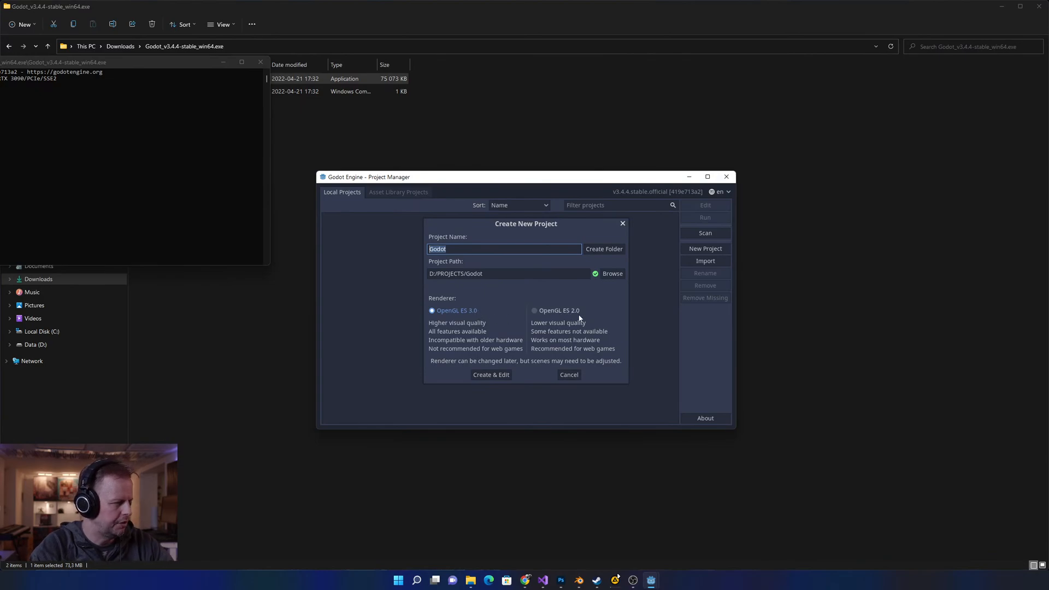
click(491, 375)
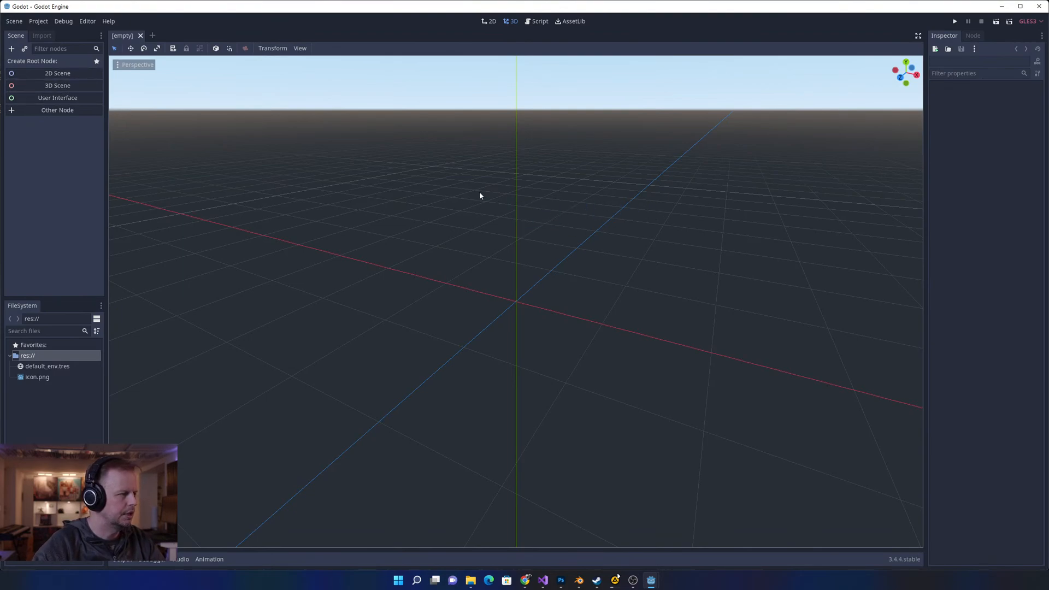
- Examine the empty 3D scene's grid, axes and horizon from different angles and distances
mouse_move(479, 191)
middle_down()
mouse_move(518, 191)
mouse_move(484, 191)
mouse_move(486, 182)
mouse_move(471, 190)
mouse_move(478, 184)
middle_up()
scroll(479, 195, down, 20)
scroll(478, 195, up, 4)
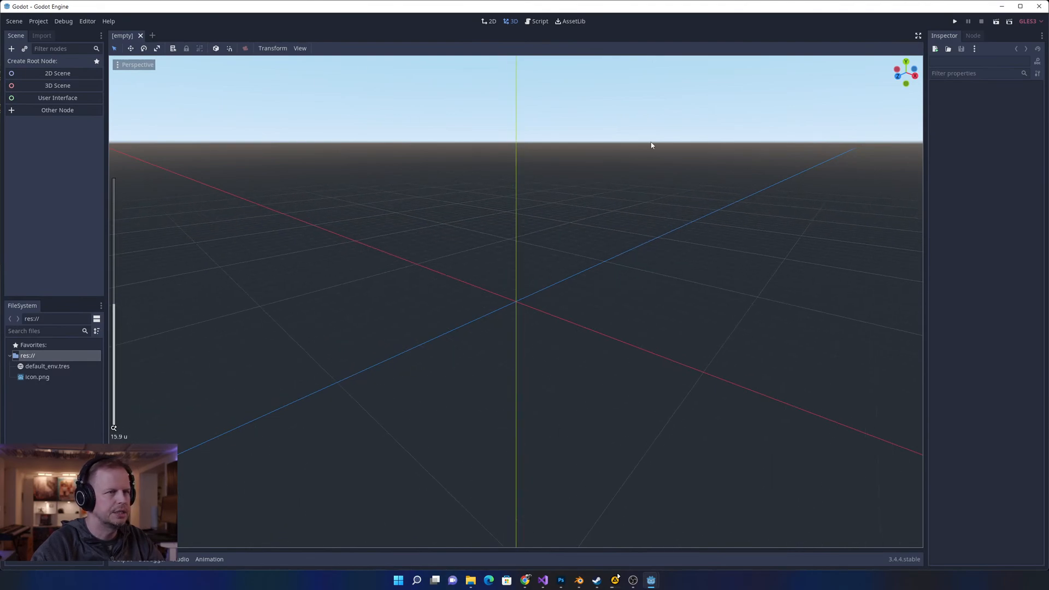
right_drag(478, 194, 585, 248)
scroll(585, 249, down, 2)
scroll(580, 241, up, 2)
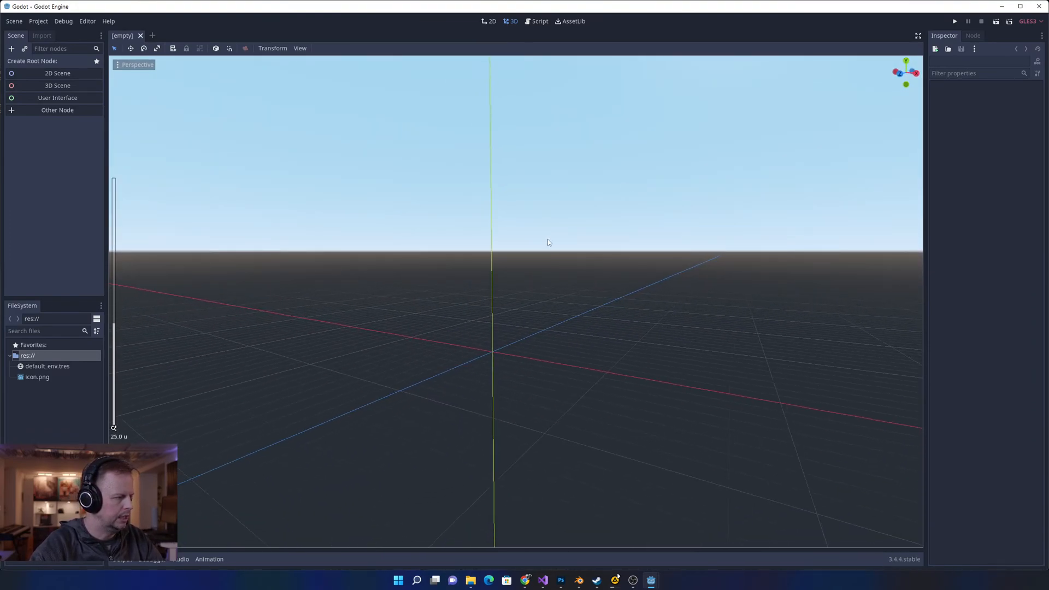
right_drag(514, 253, 590, 286)
scroll(534, 281, up, 3)
scroll(563, 295, down, 7)
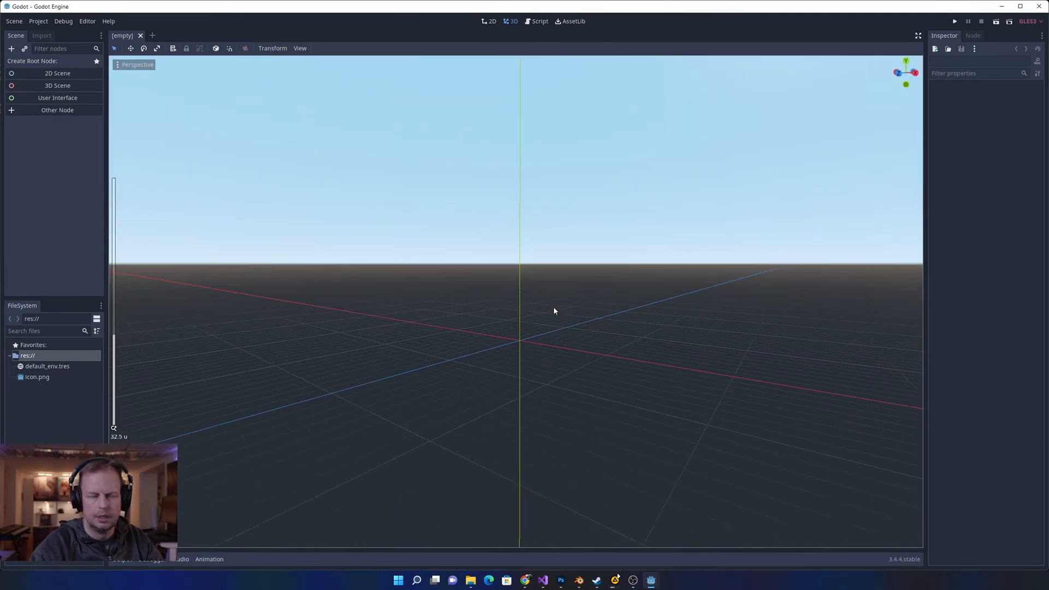
scroll(554, 293, up, 2)
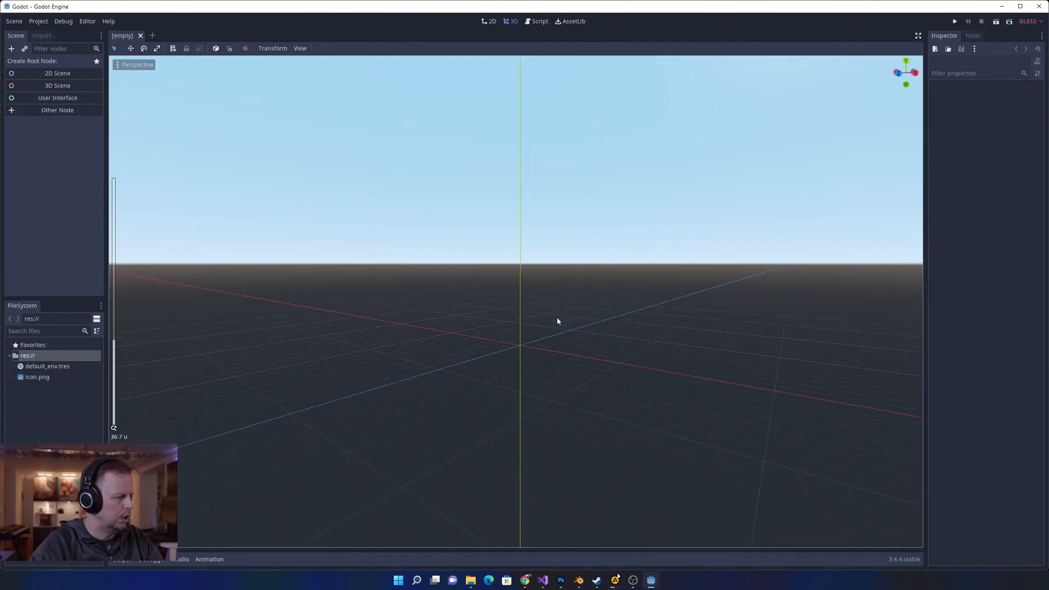
scroll(553, 293, up, 6)
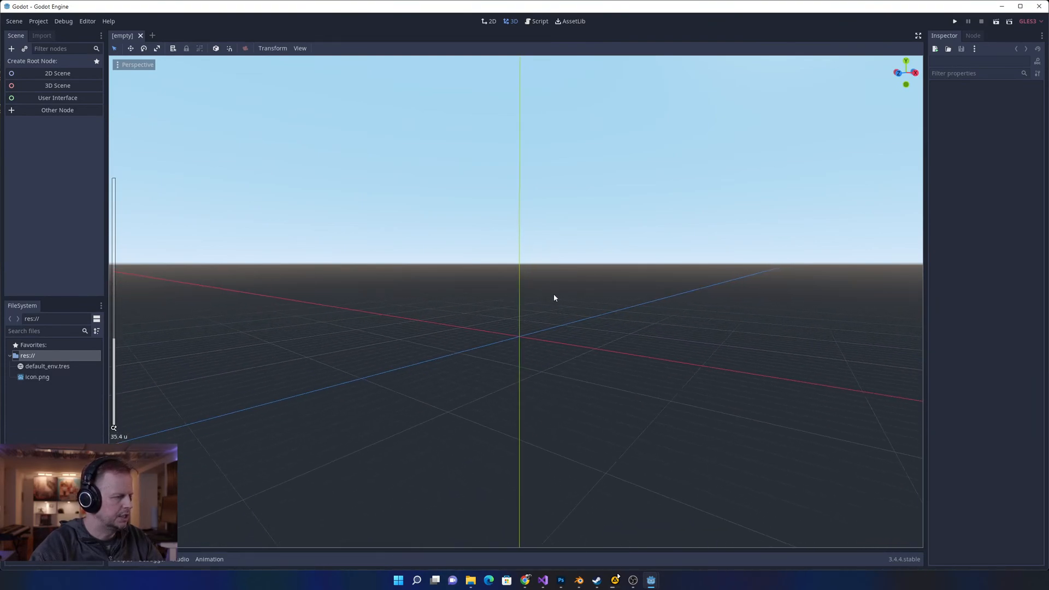
scroll(553, 294, down, 7)
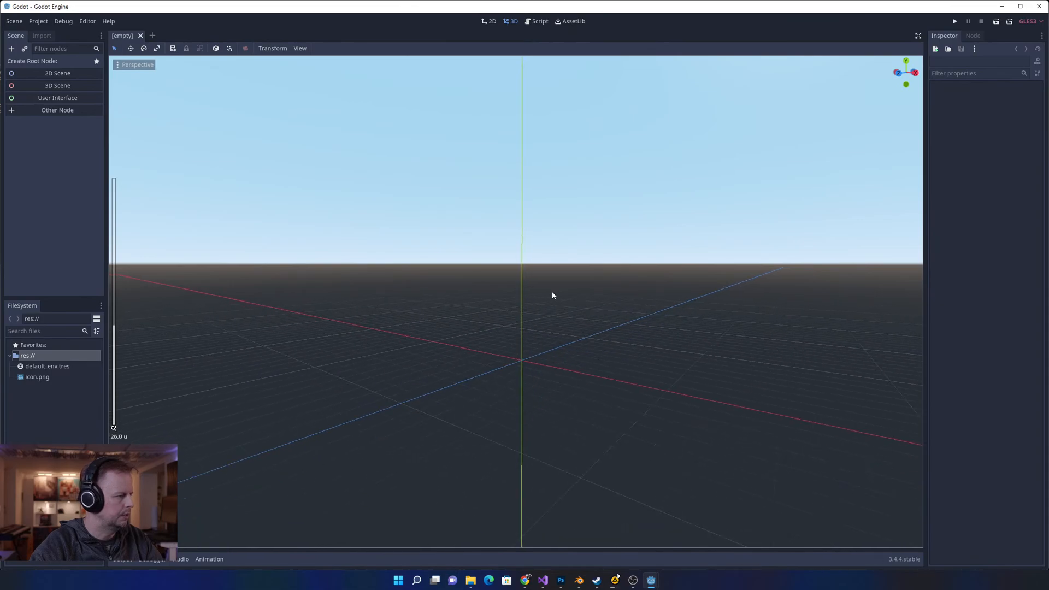
scroll(534, 290, up, 7)
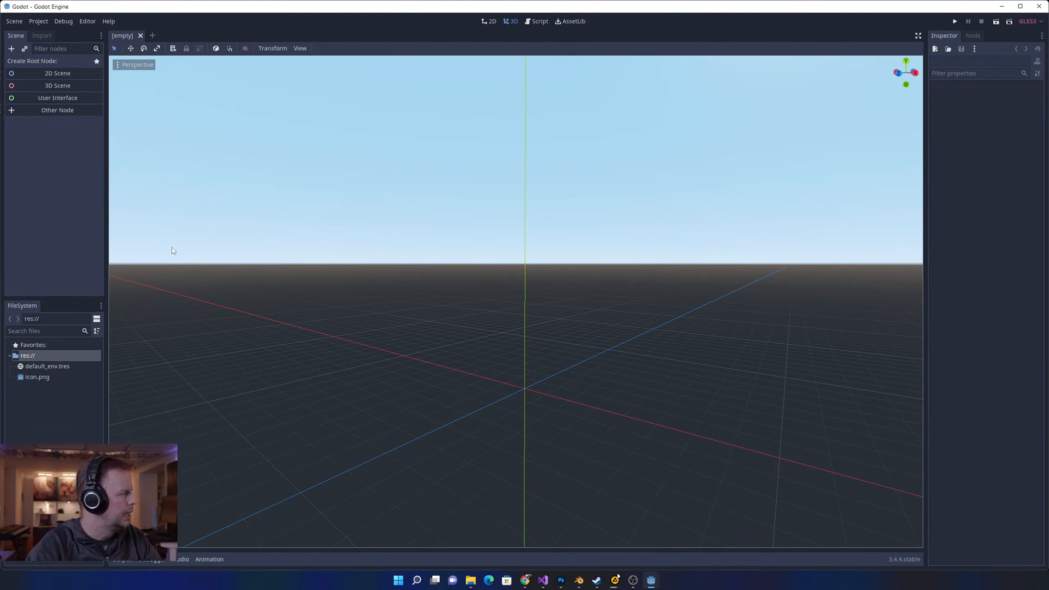
- Switch to File Explorer and look through the project folder D:\PROJECTS\Godot, including its .import subfolder
click(469, 581)
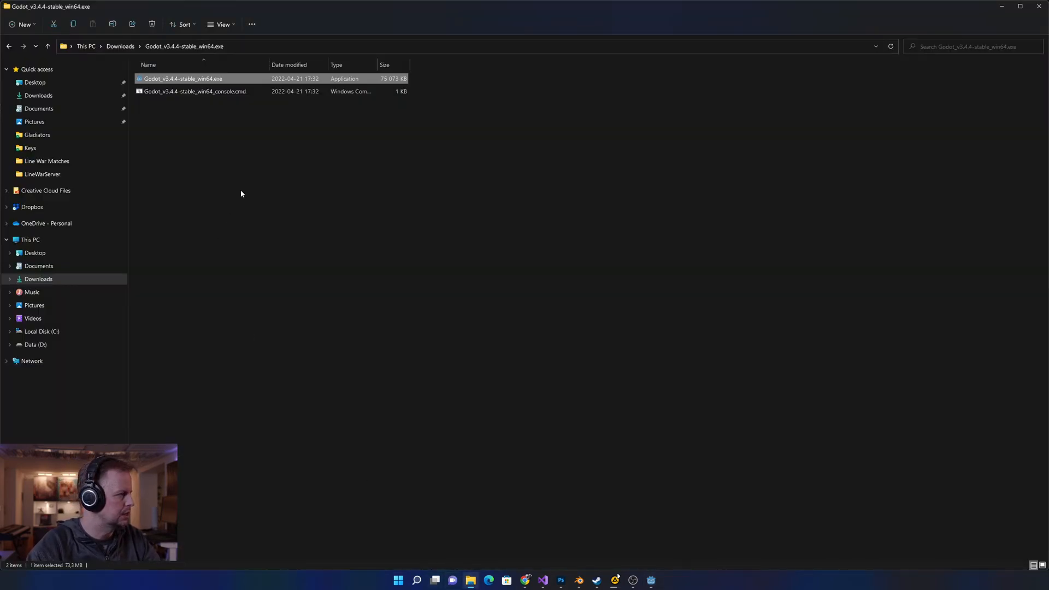
click(41, 344)
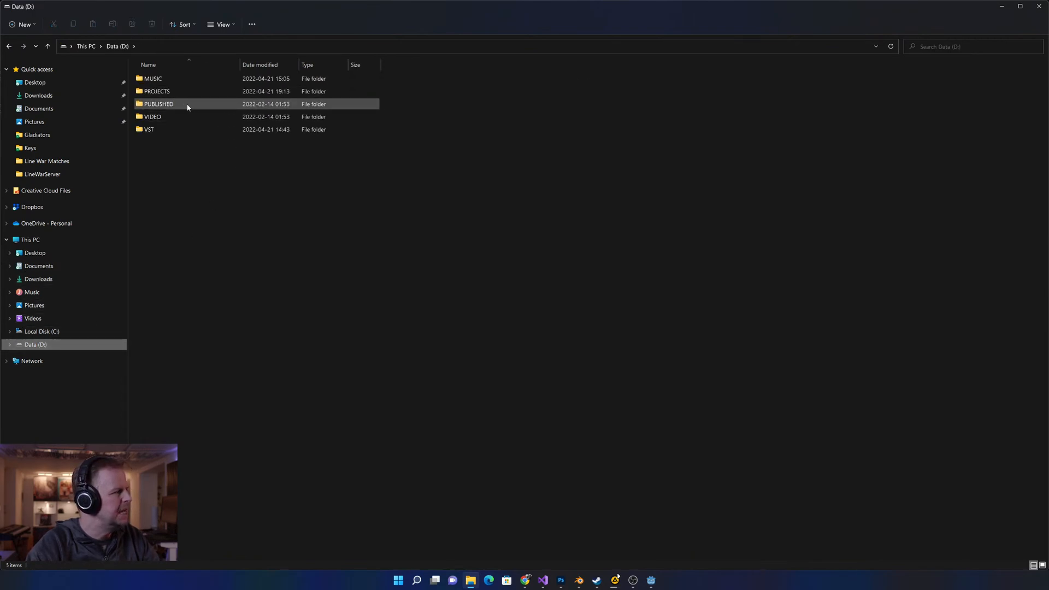
double_click(164, 92)
double_click(159, 79)
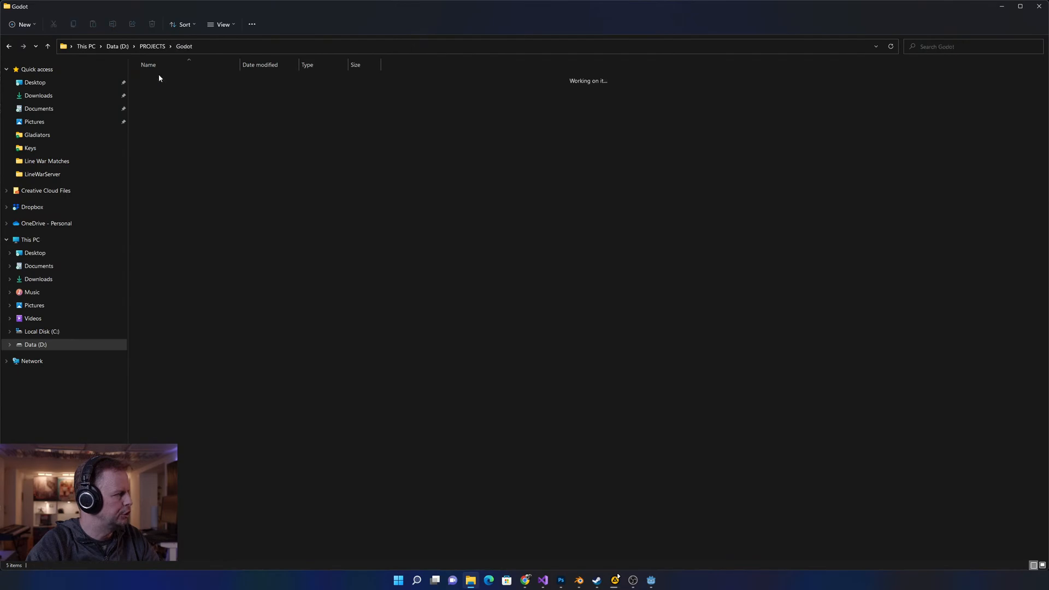
double_click(251, 79)
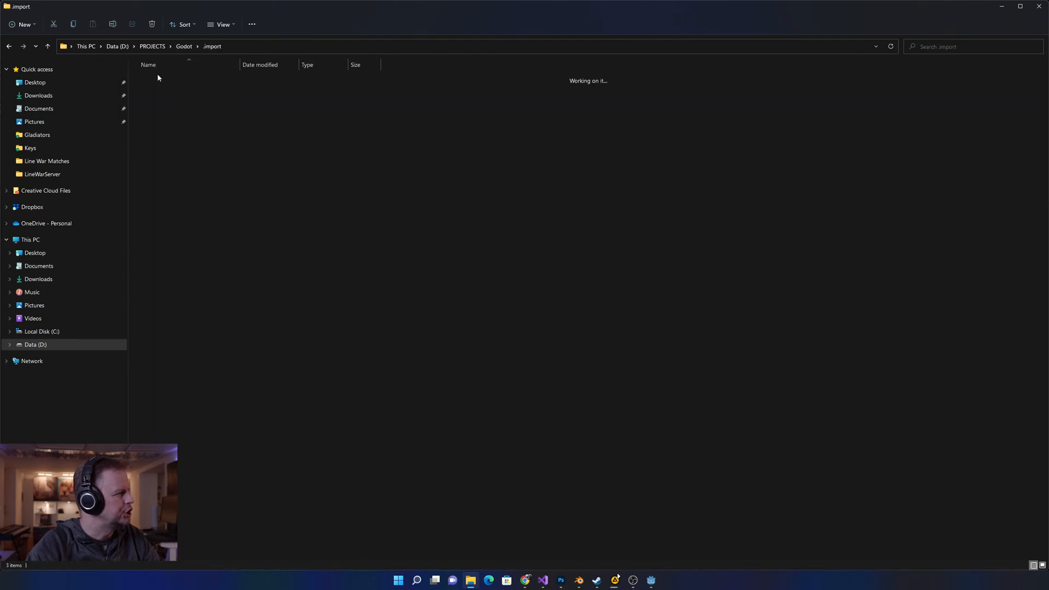
key(alt+Left)
- Check the combined size of all items in the Godot project folder through their properties
drag(131, 72, 292, 253)
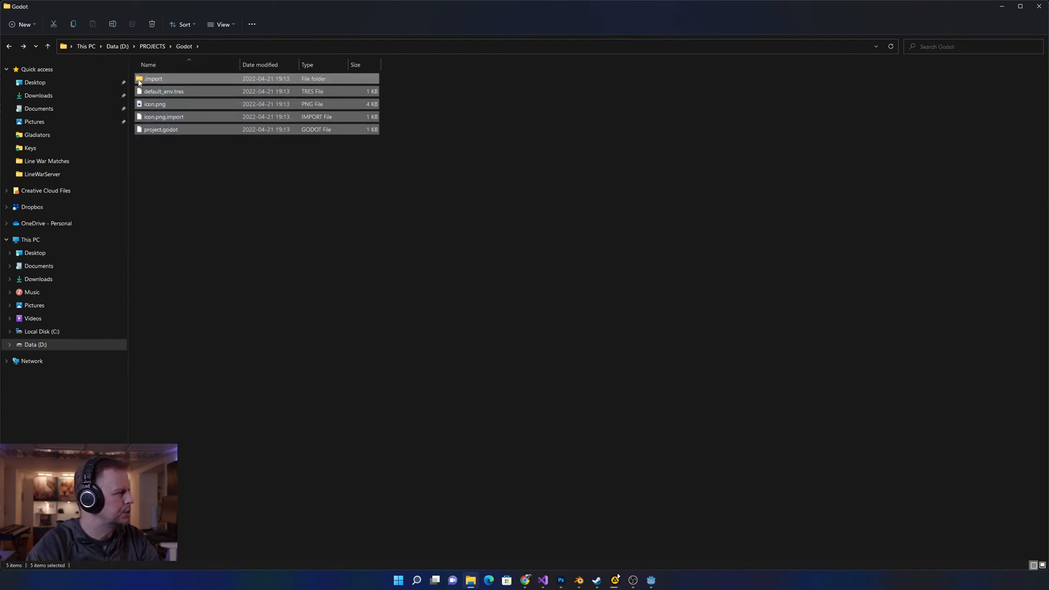
right_click(159, 105)
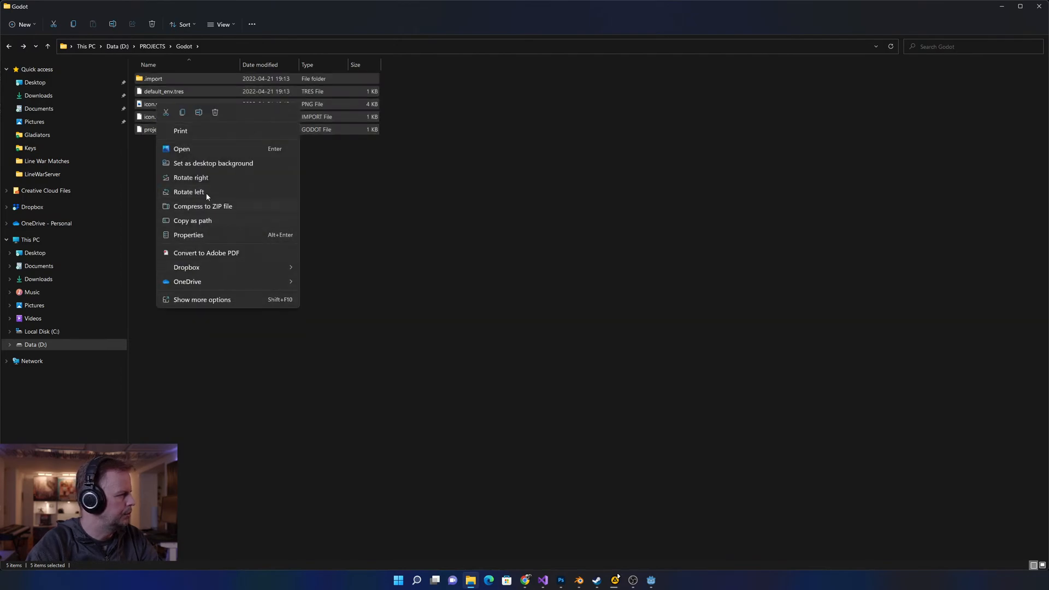
click(212, 236)
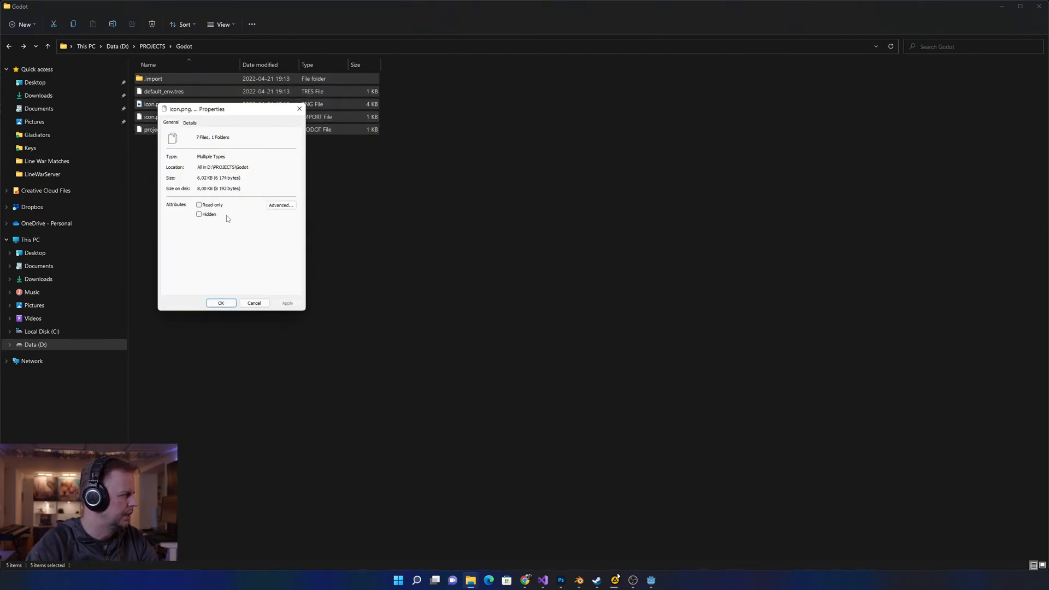
- Close the file properties, return from File Explorer to Godot and check the contents of the project's res:// folder
click(255, 302)
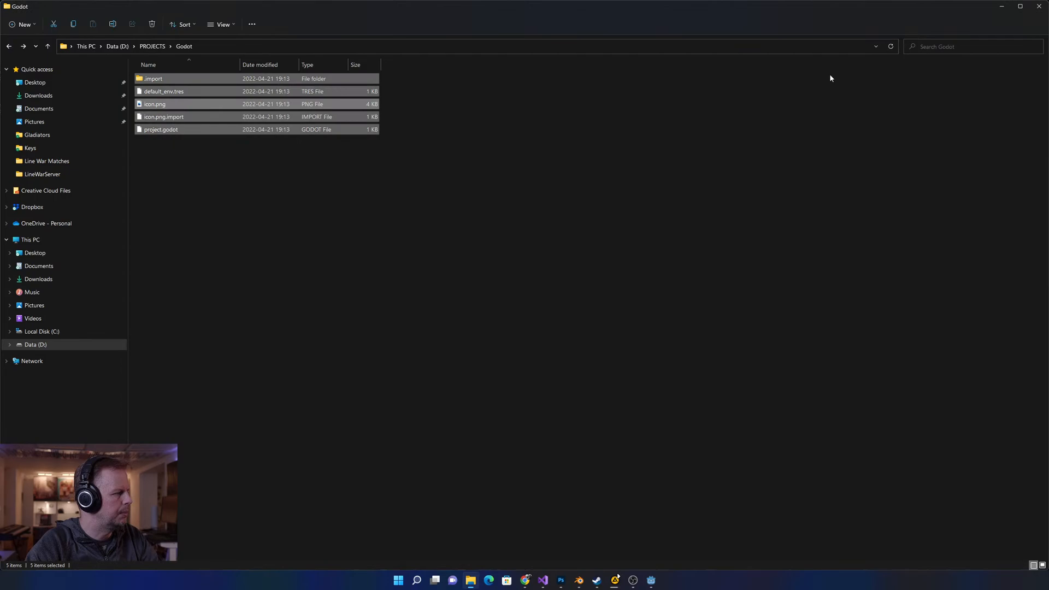
click(1005, 7)
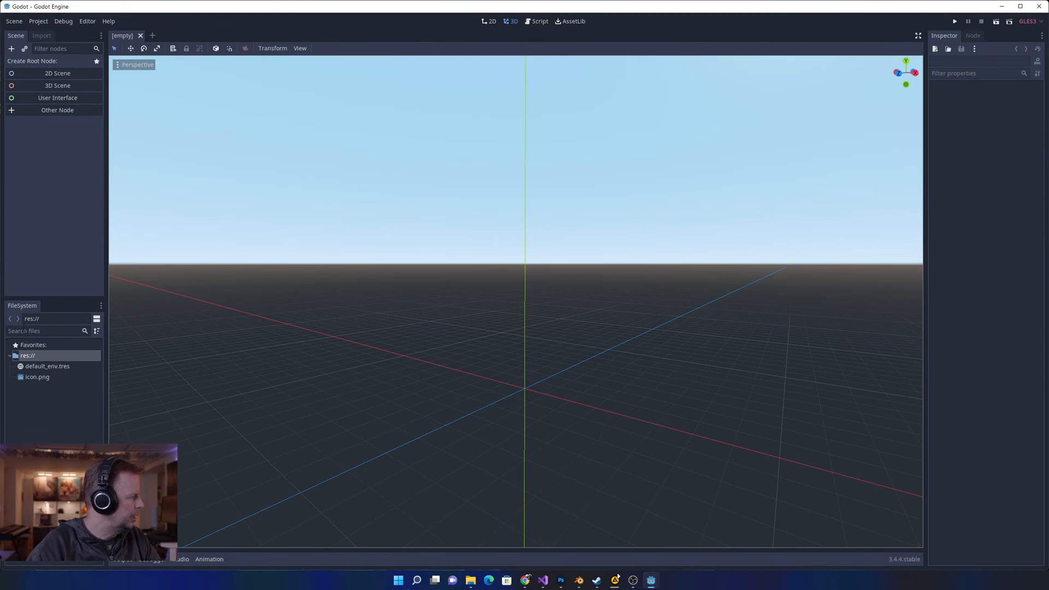
click(11, 356)
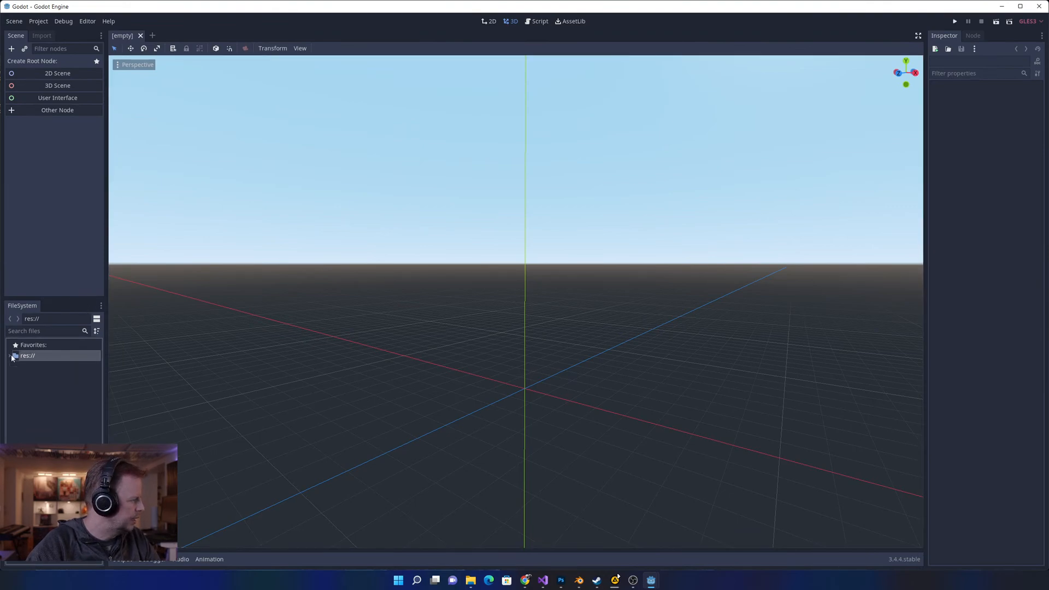
click(12, 356)
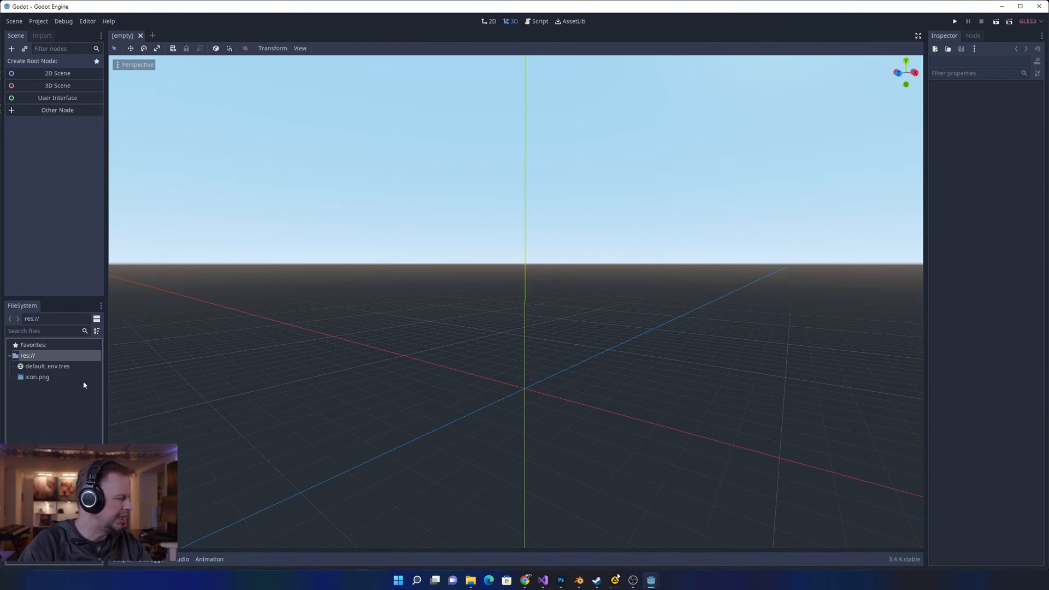
- View the import settings of icon.png and return to the scene's root node options
click(36, 377)
click(39, 402)
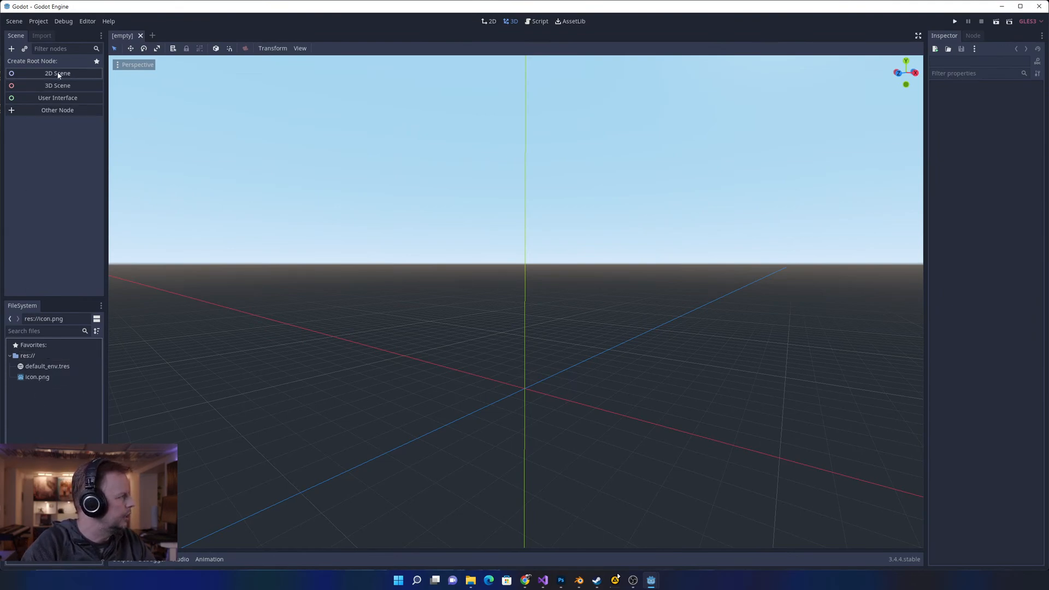
click(43, 36)
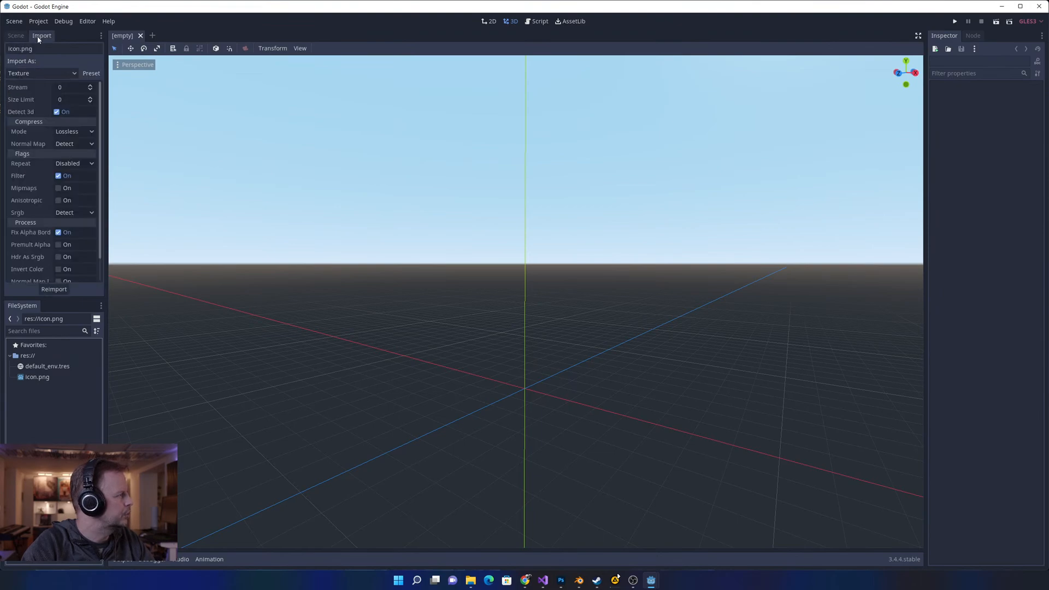
click(17, 36)
click(44, 36)
click(21, 37)
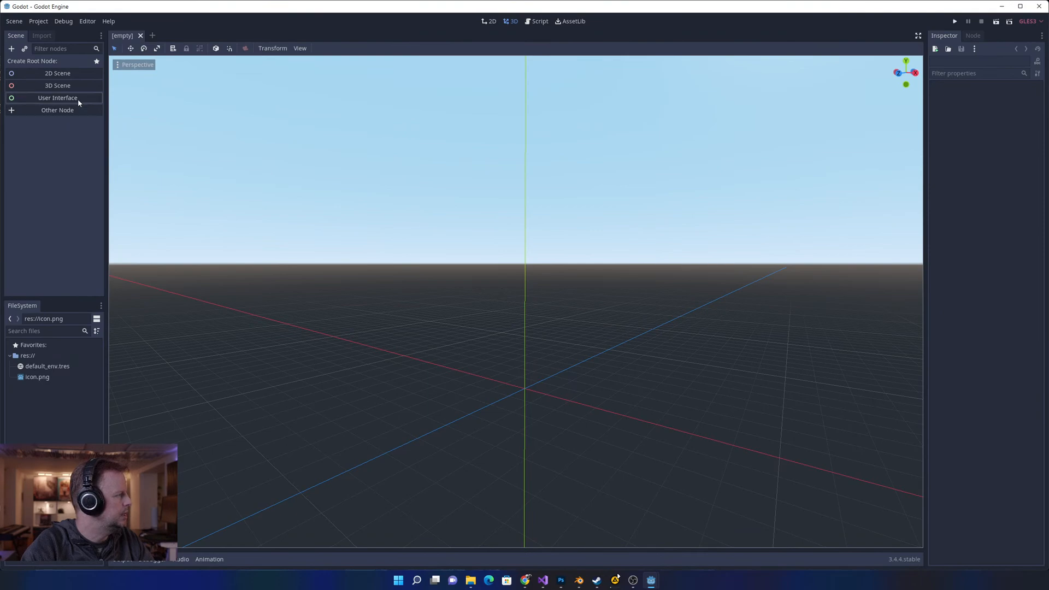
- Try to set up version control for the project
click(38, 22)
mouse_move(17, 24)
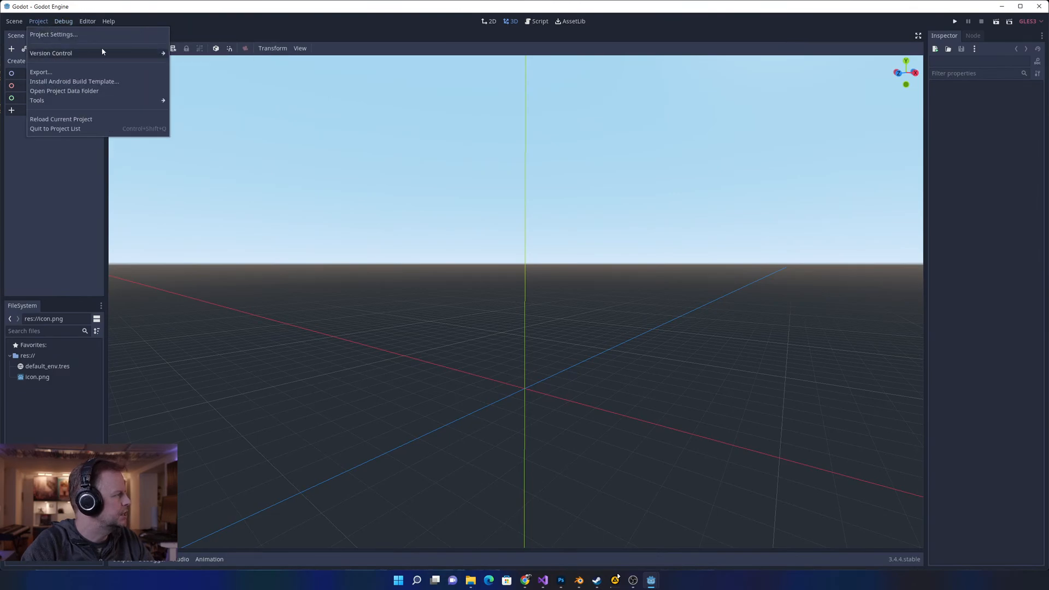
mouse_move(149, 53)
click(184, 57)
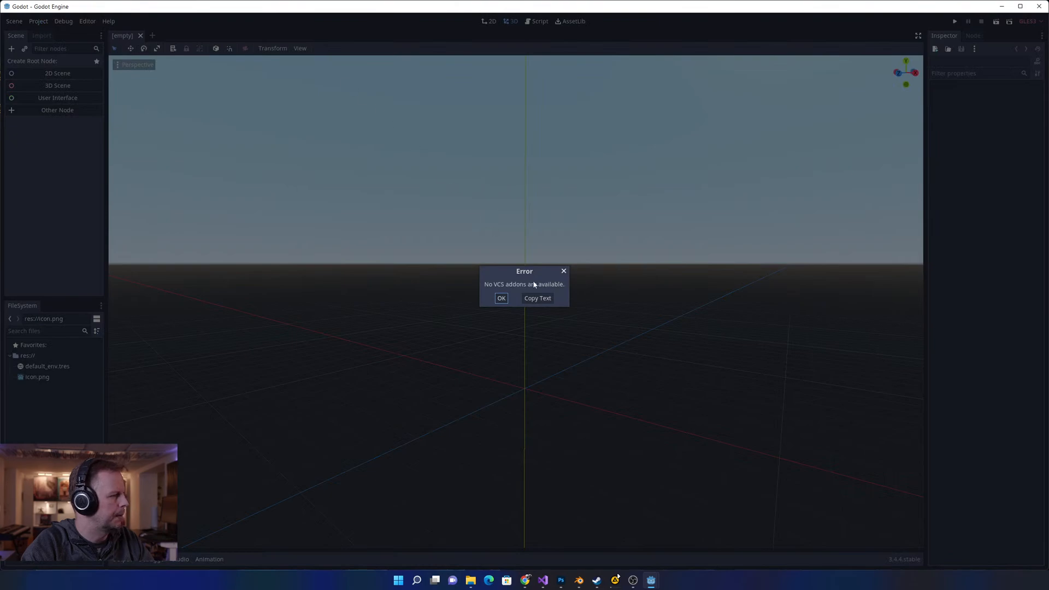
click(565, 271)
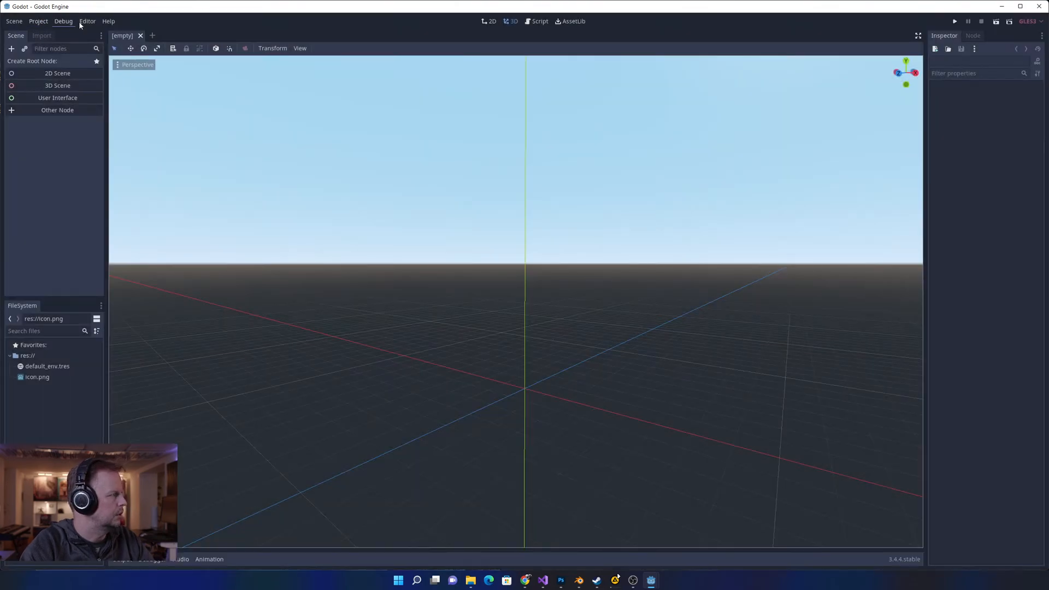
click(94, 22)
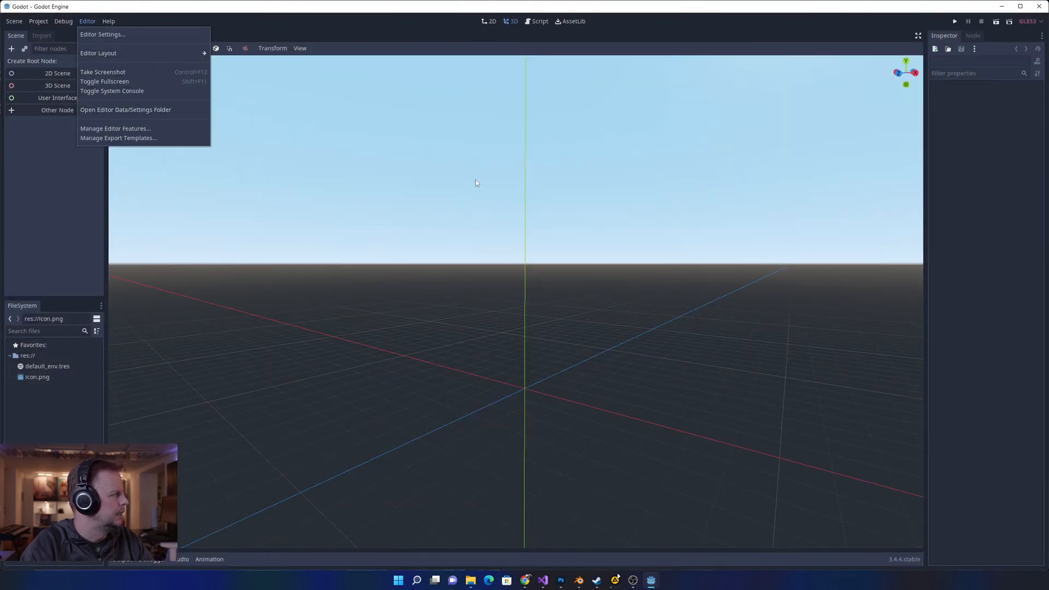
click(543, 236)
scroll(502, 295, down, 3)
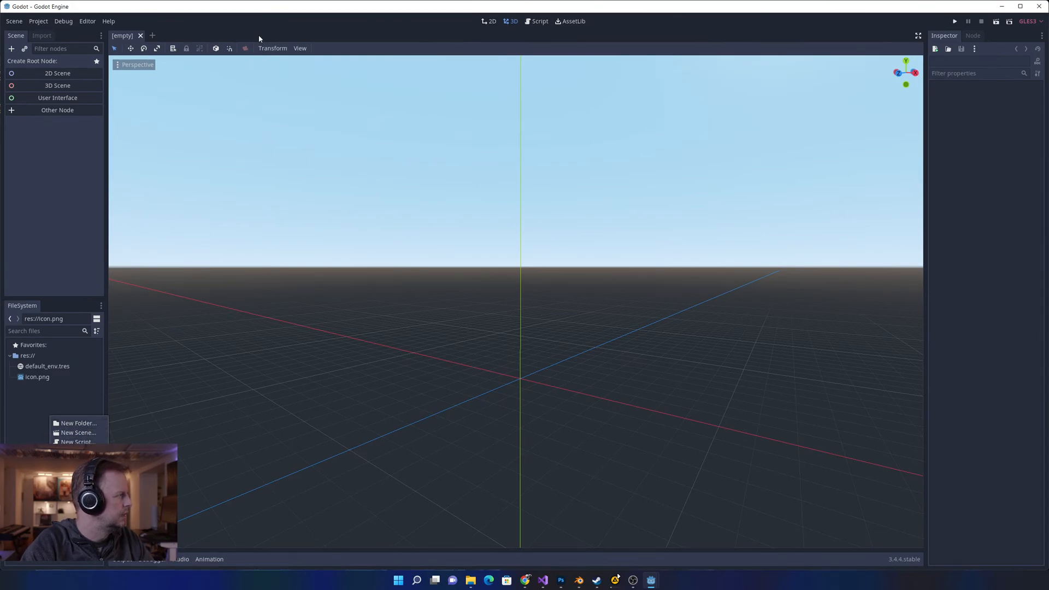
- Look at the 2D workspace and the asset library, and return to the 3D workspace
click(489, 22)
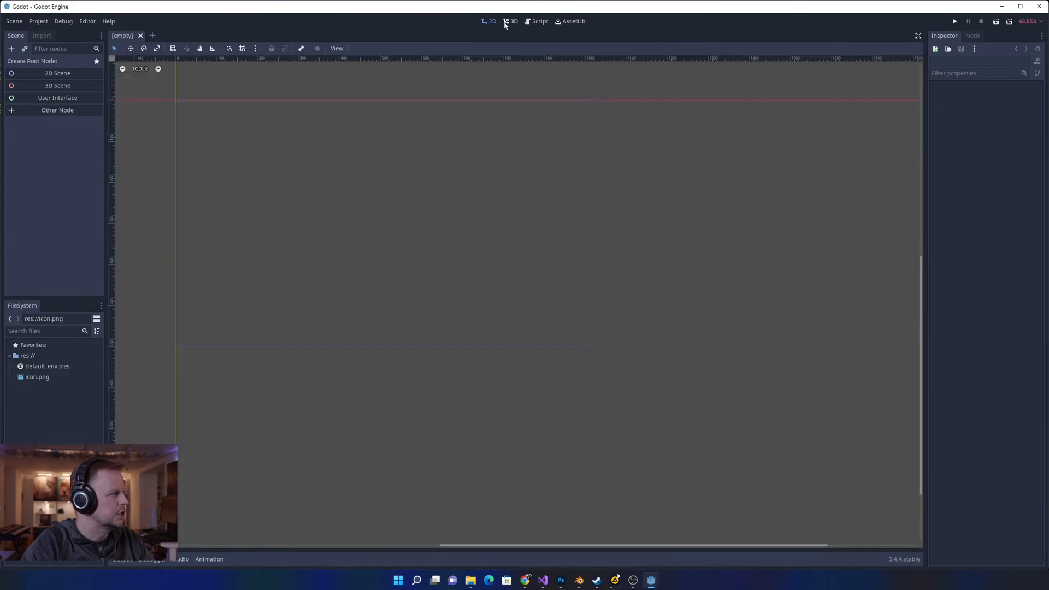
click(508, 23)
key(ctrl+F4)
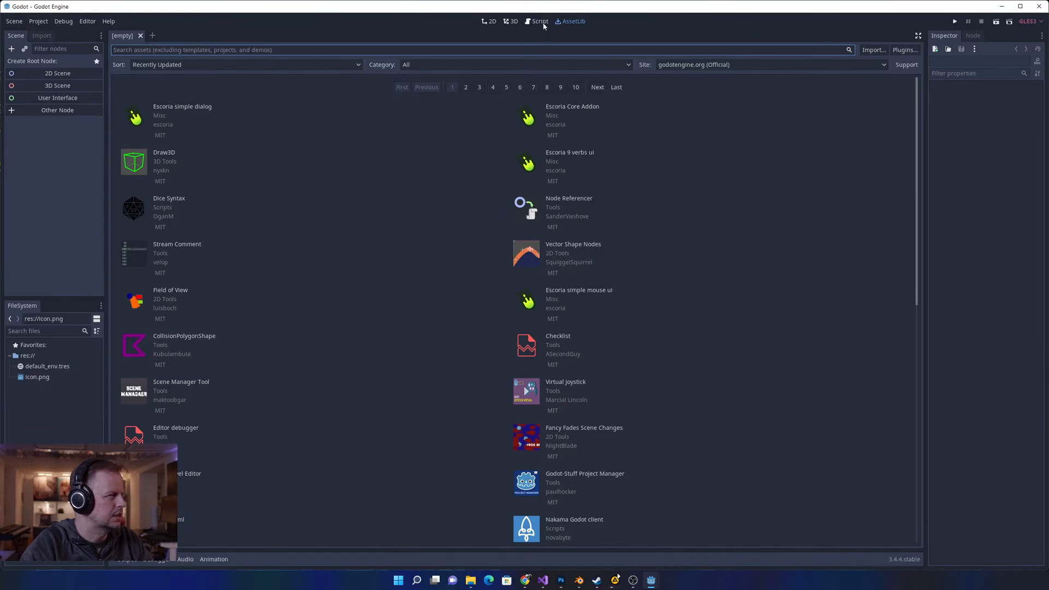
click(511, 21)
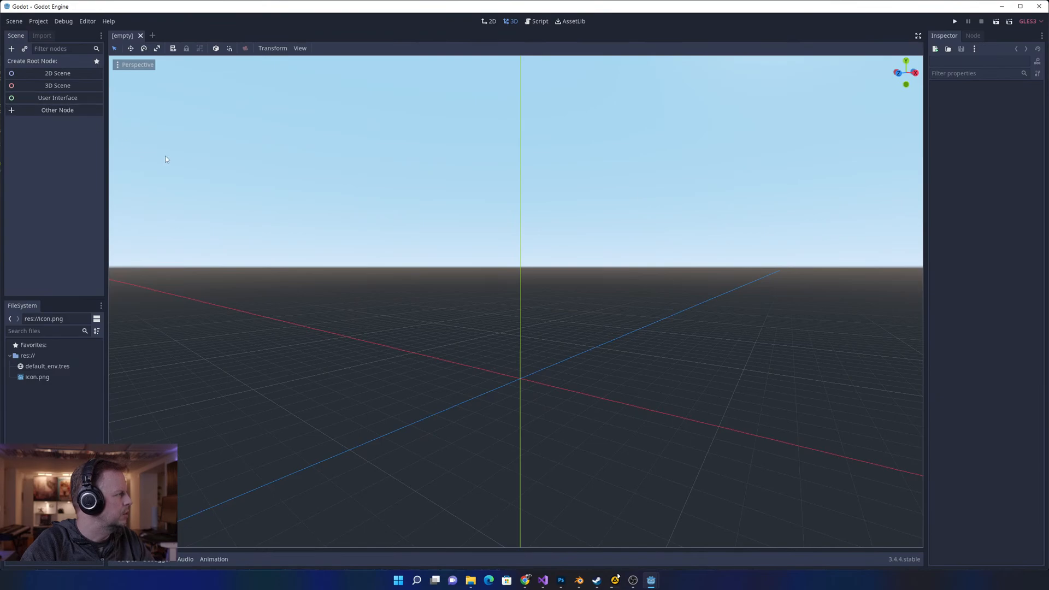
right_drag(444, 218, 442, 219)
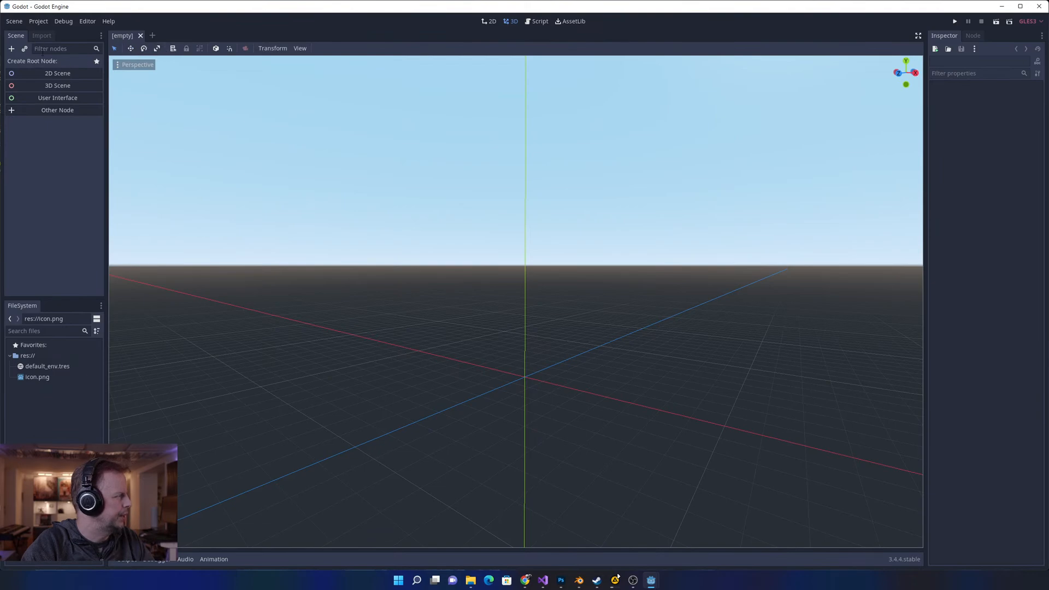
- Start a new resource in the project's file system and look through the available resource types
right_click(55, 411)
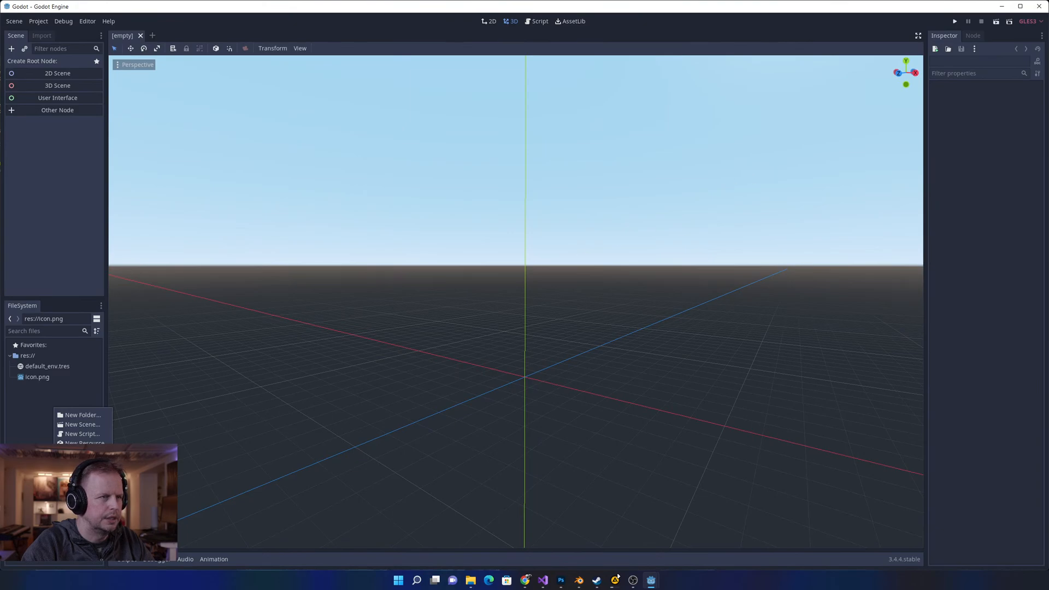
click(81, 443)
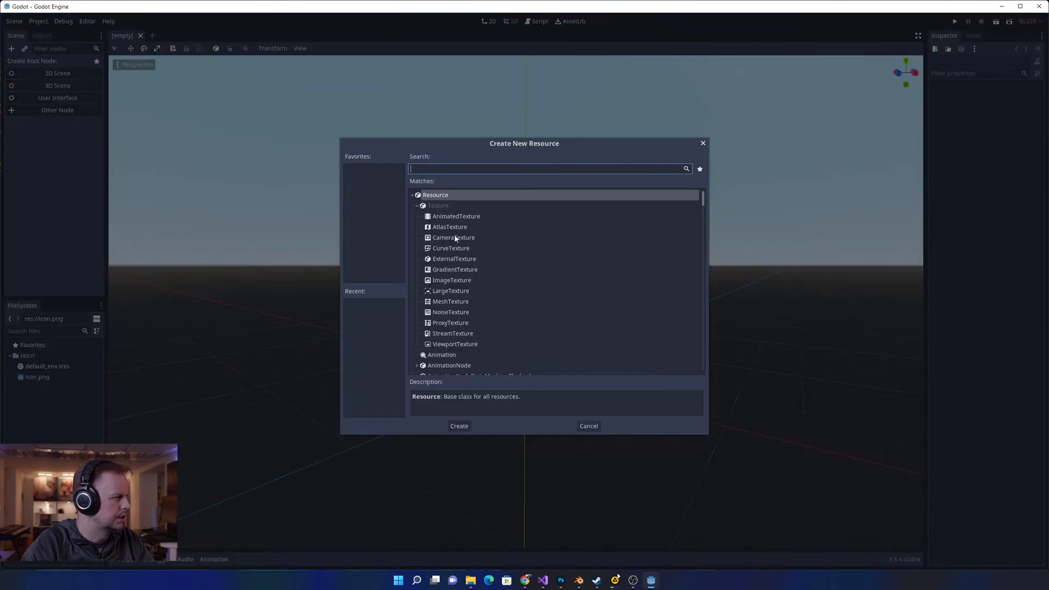
scroll(472, 272, down, 10)
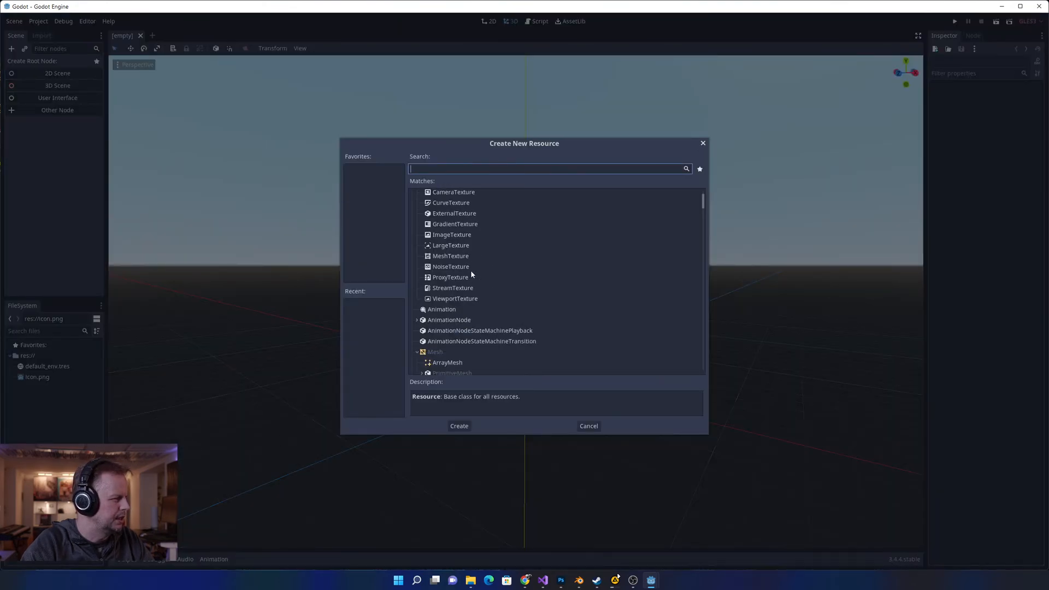
scroll(473, 276, down, 5)
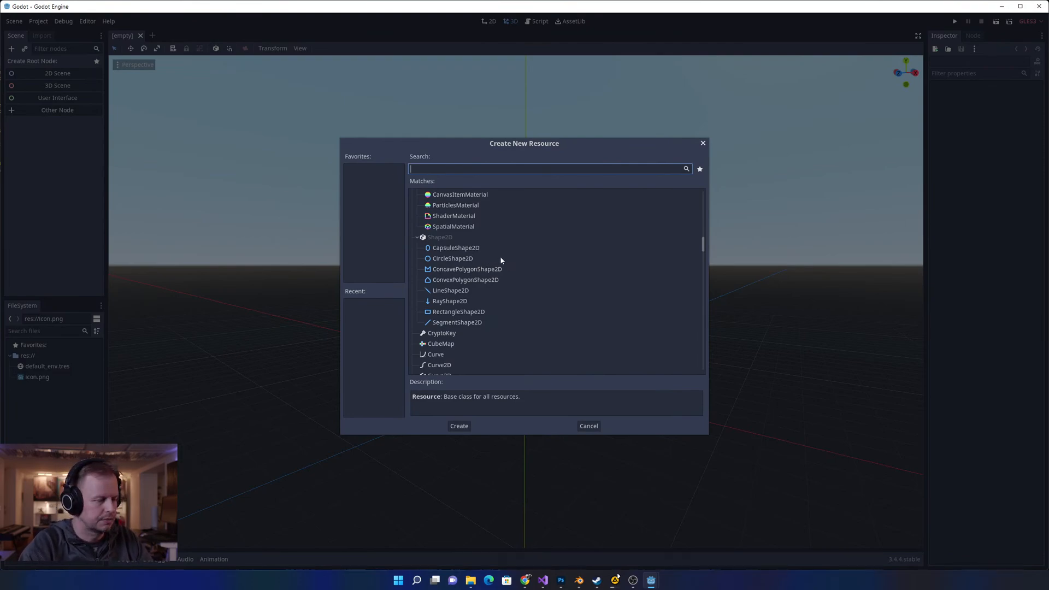
scroll(497, 270, down, 15)
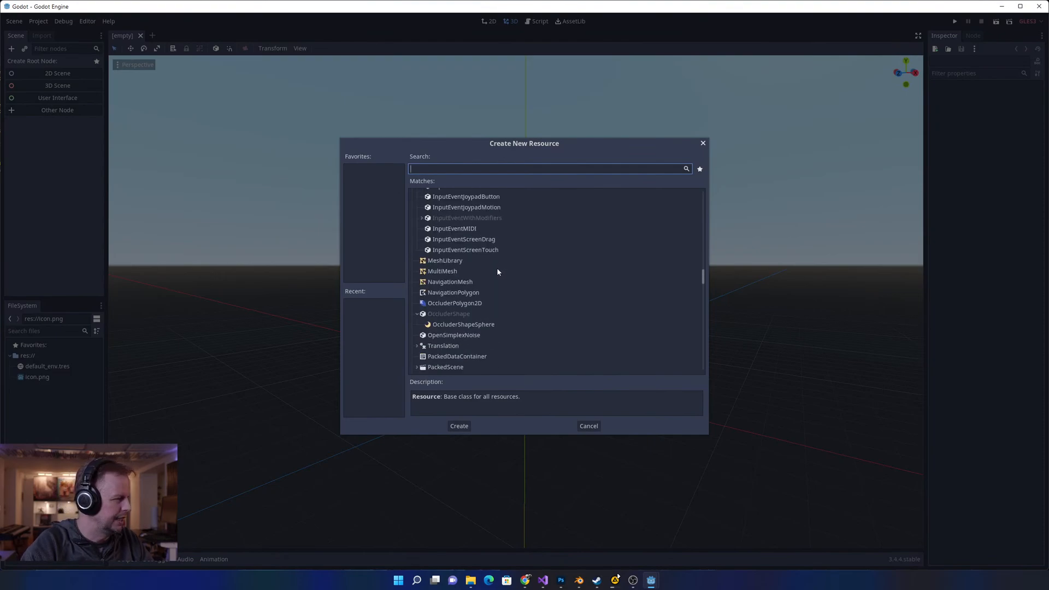
scroll(496, 268, up, 12)
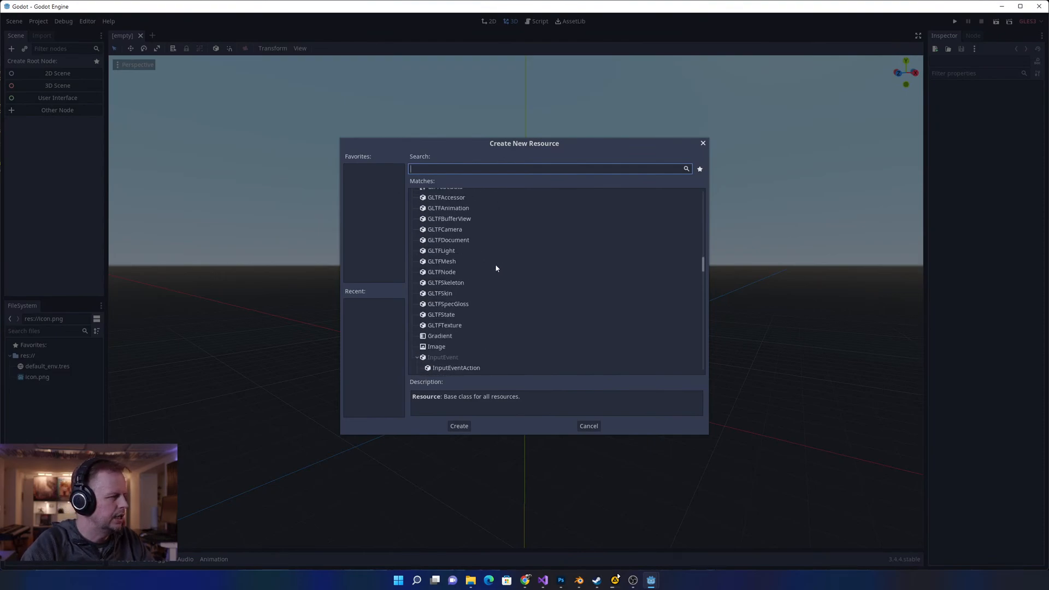
scroll(495, 265, down, 3)
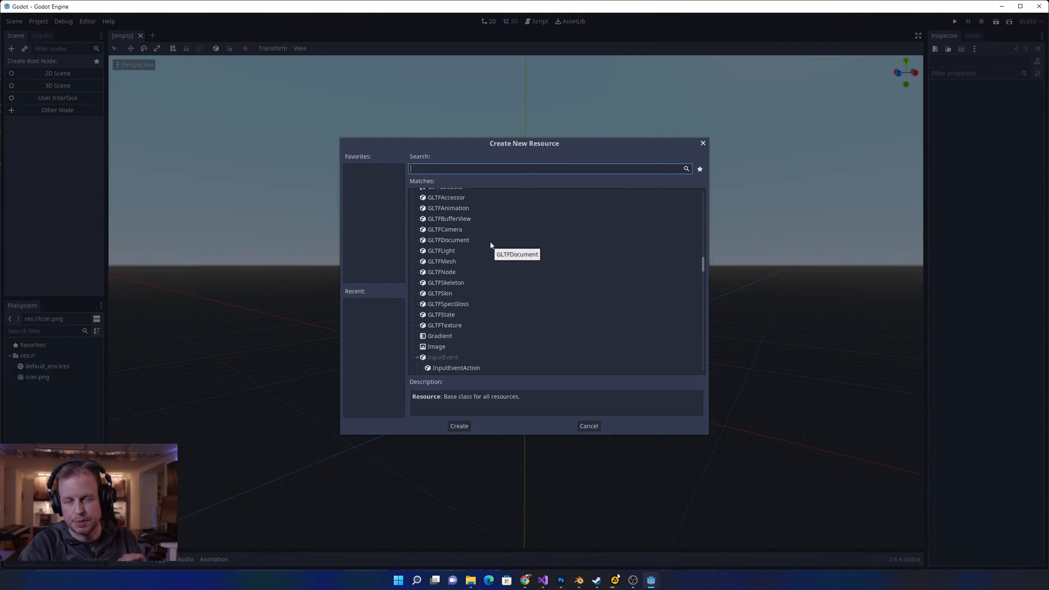
scroll(489, 265, down, 10)
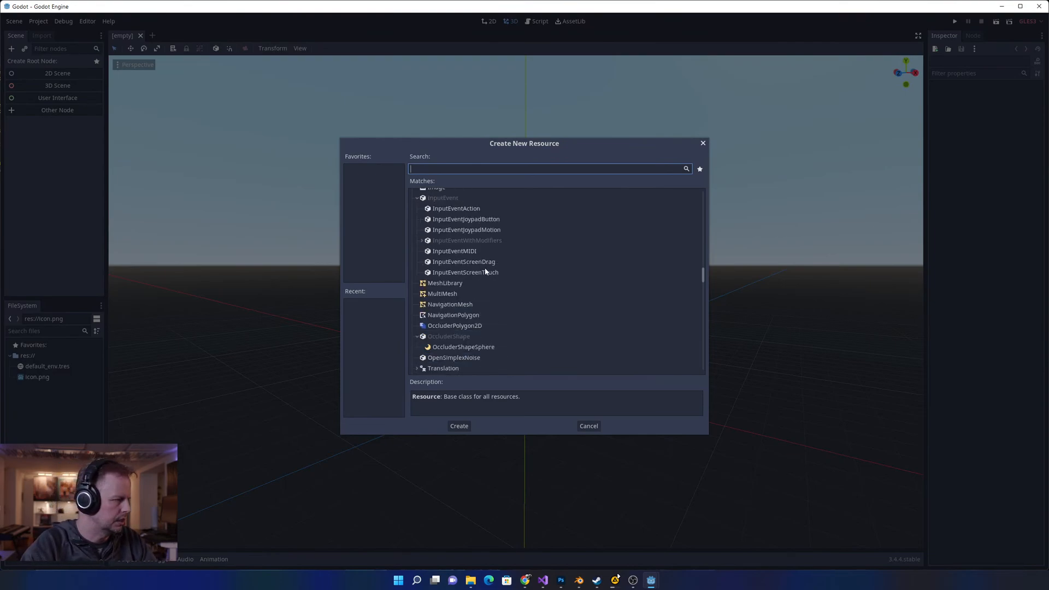
scroll(483, 268, up, 3)
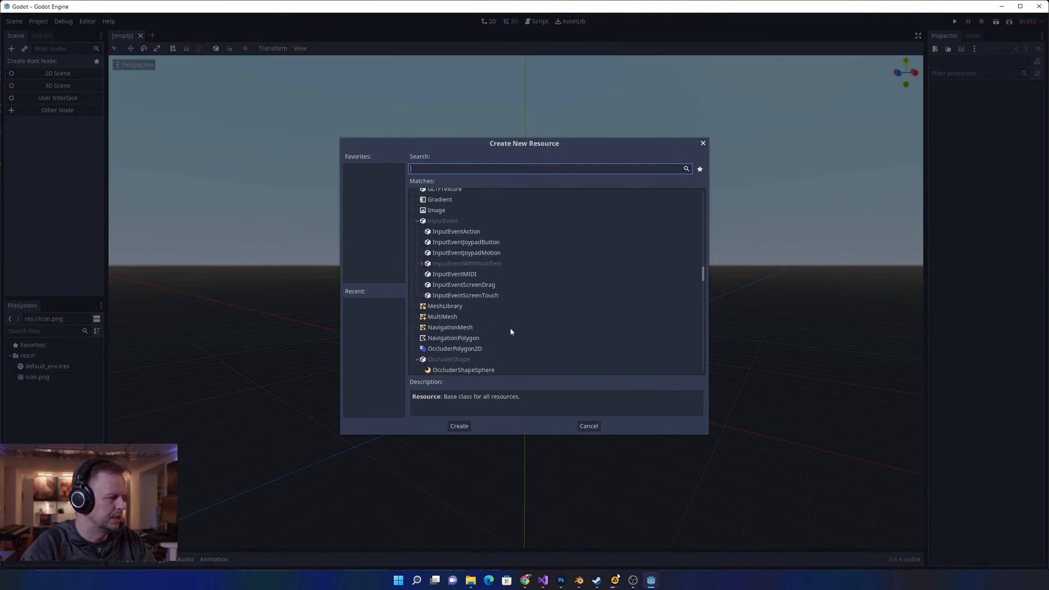
scroll(509, 324, down, 3)
scroll(503, 310, down, 10)
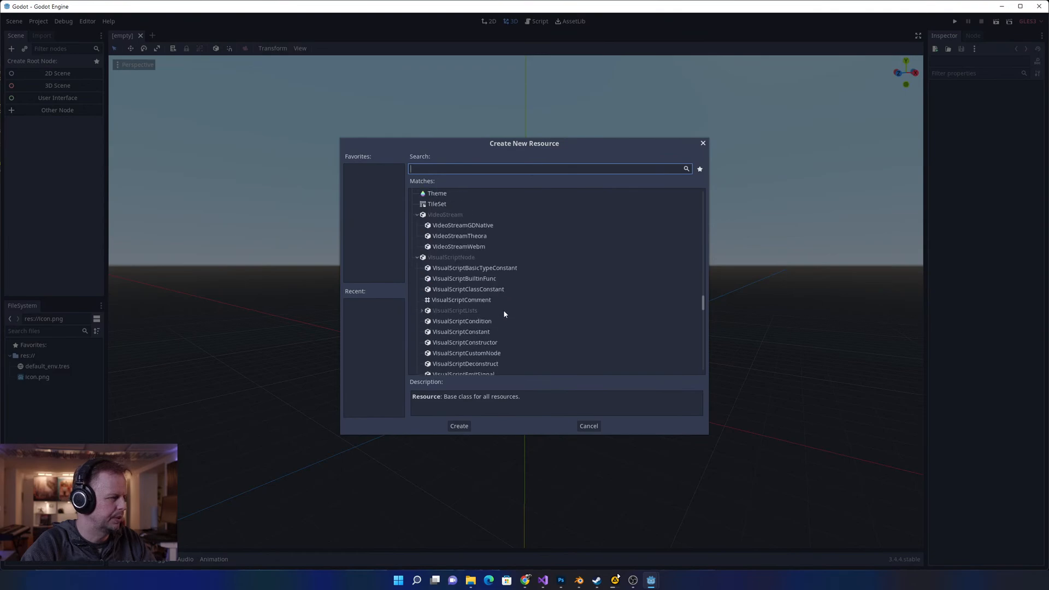
scroll(501, 301, up, 15)
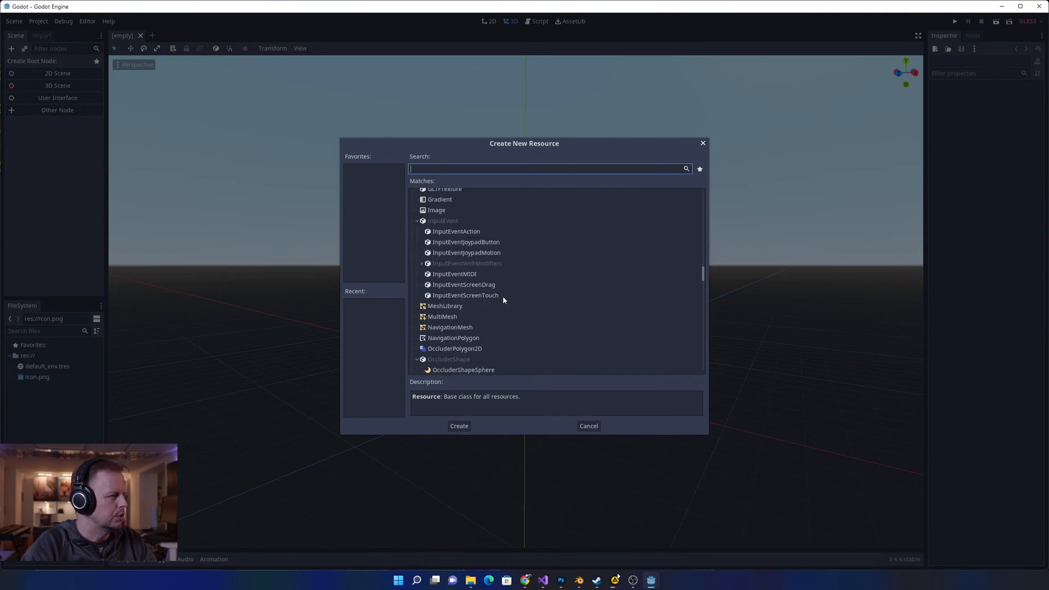
- Search the resource types for "cube" and create a CubeMesh resource
text(cu)
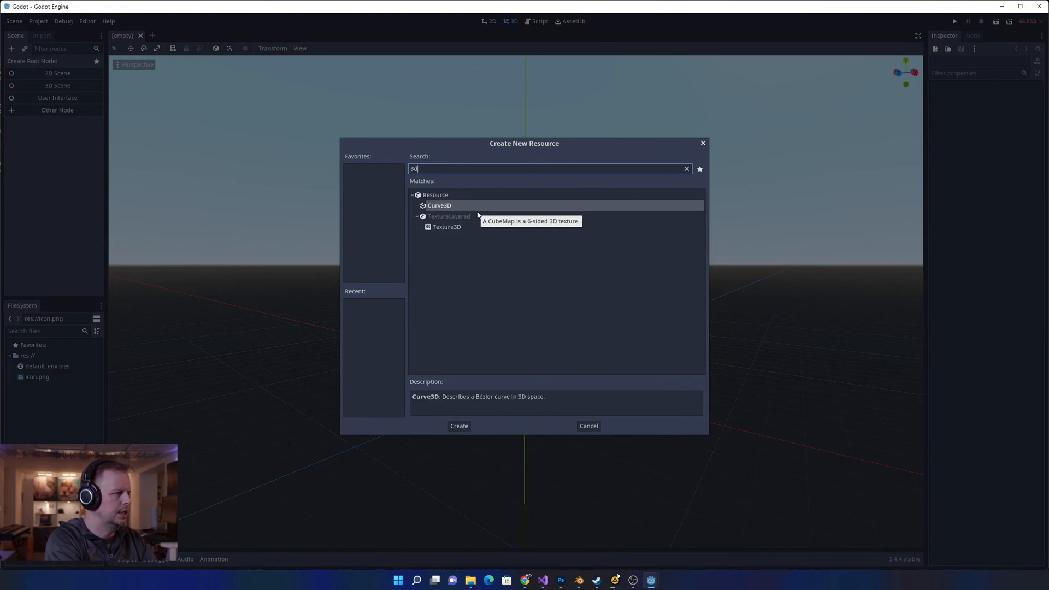
key(BackSpace)
text(ube)
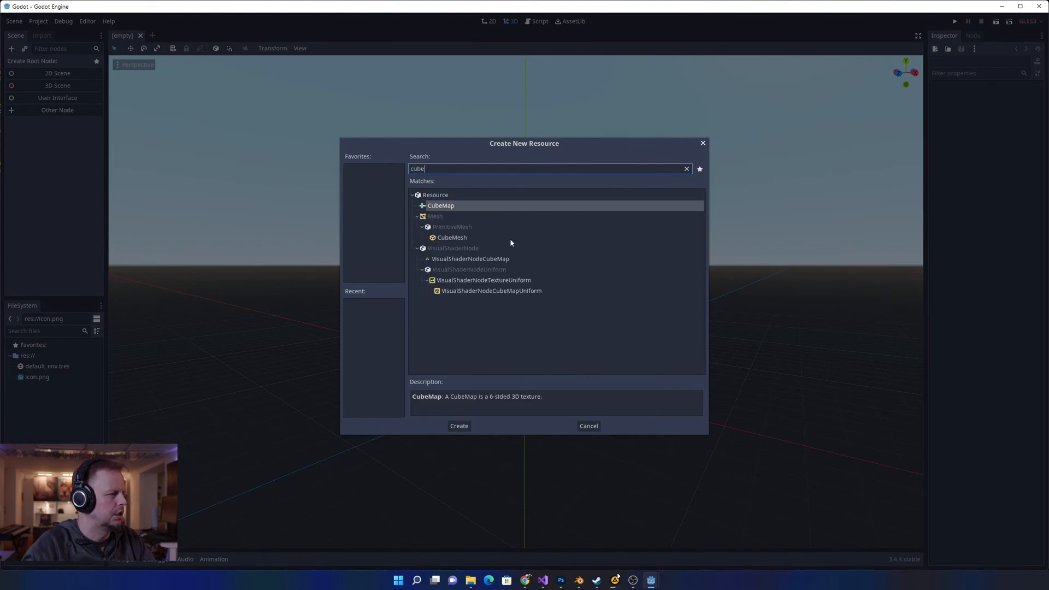
click(468, 238)
double_click(448, 240)
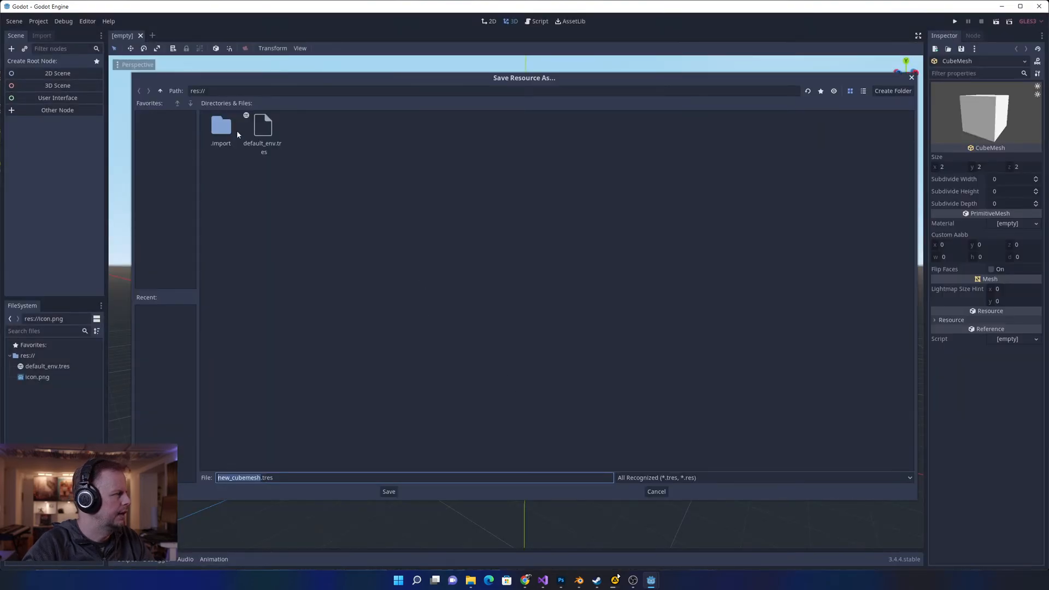
click(275, 129)
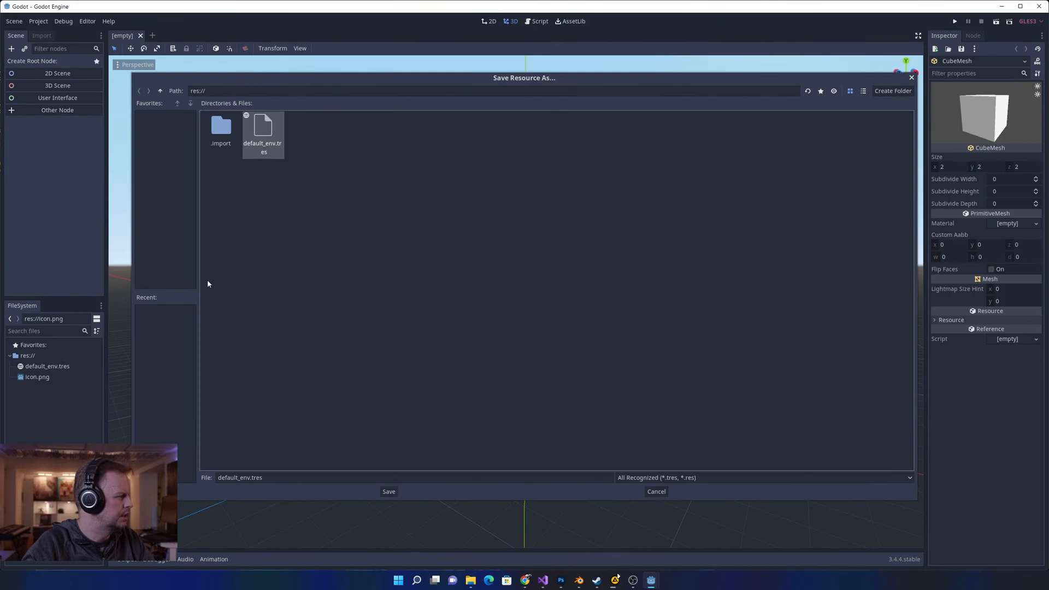
click(395, 494)
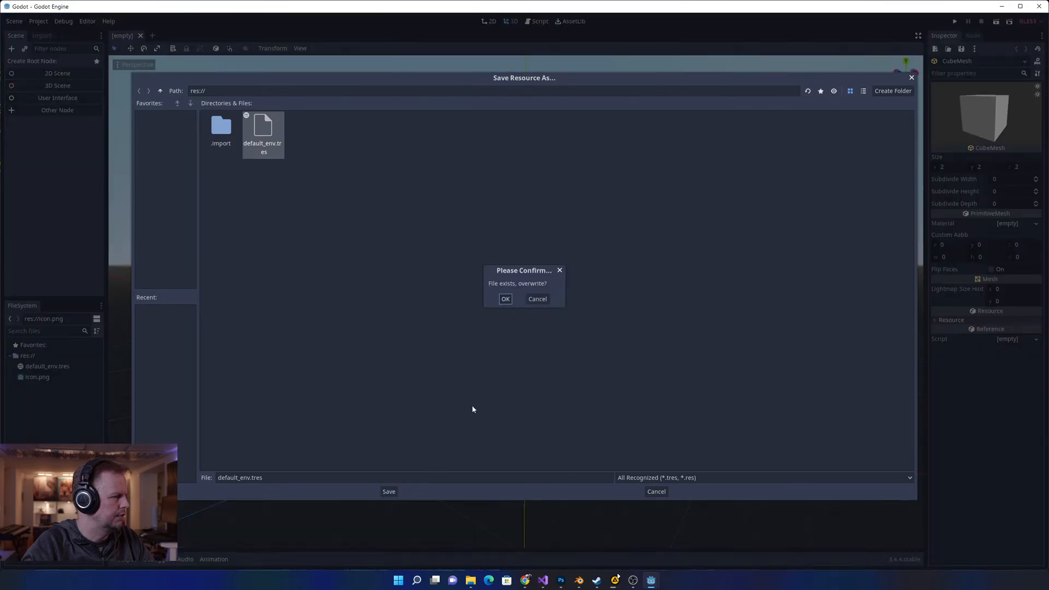
click(537, 299)
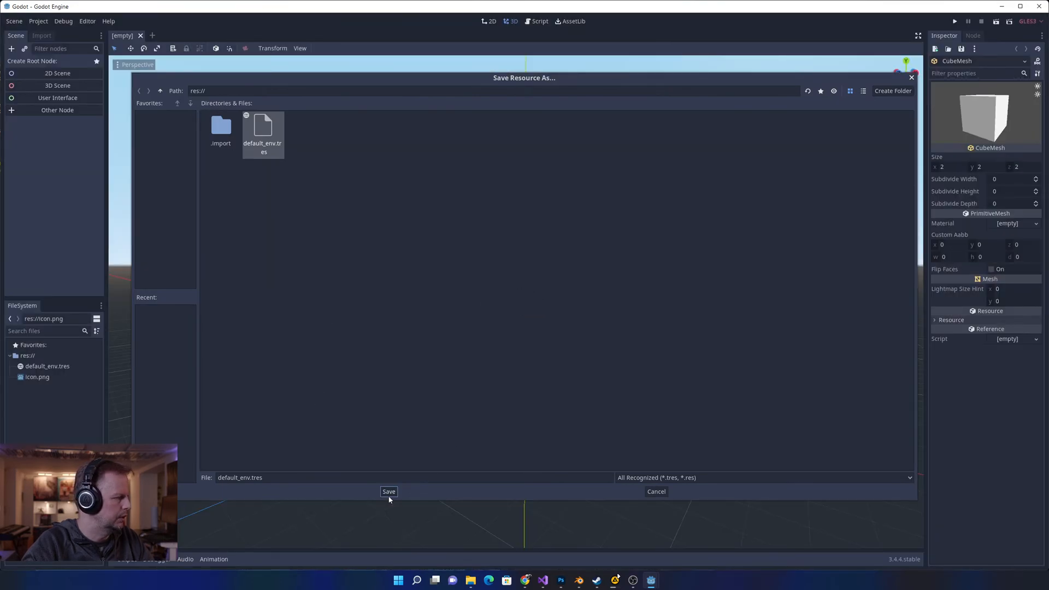
click(249, 90)
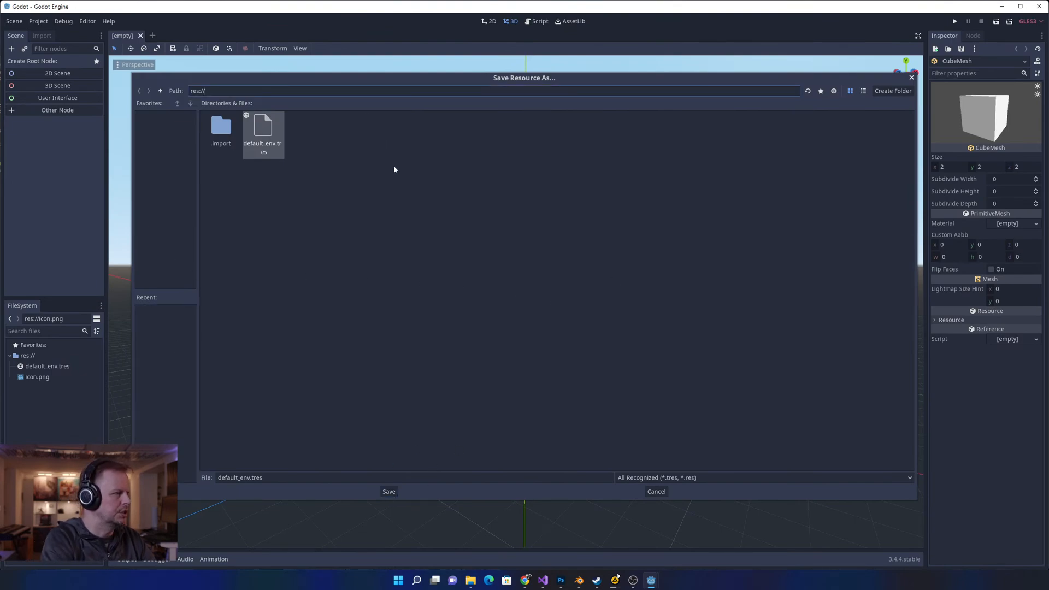
text(Cube)
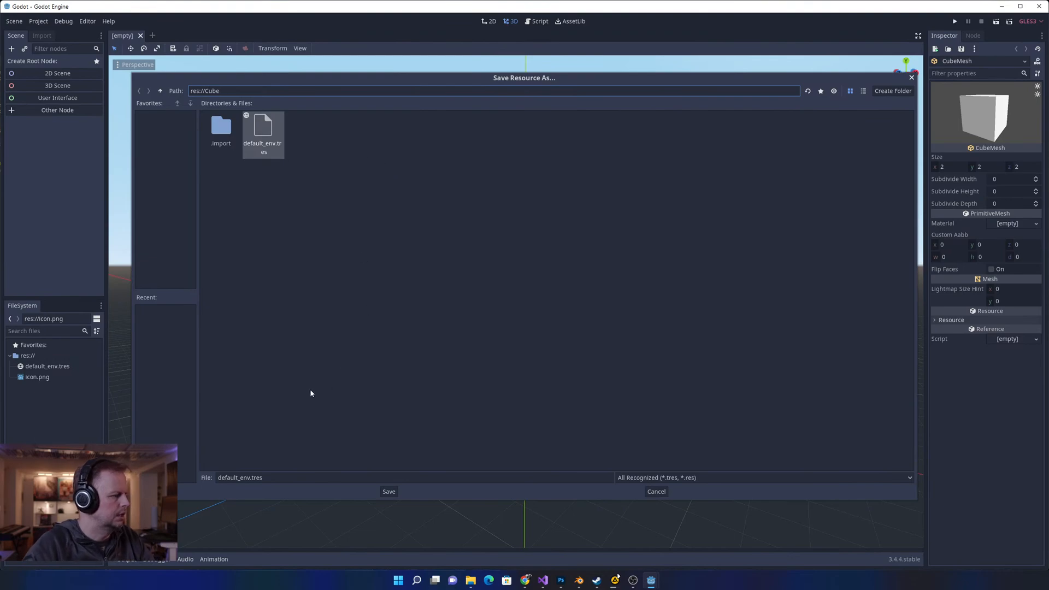
click(389, 492)
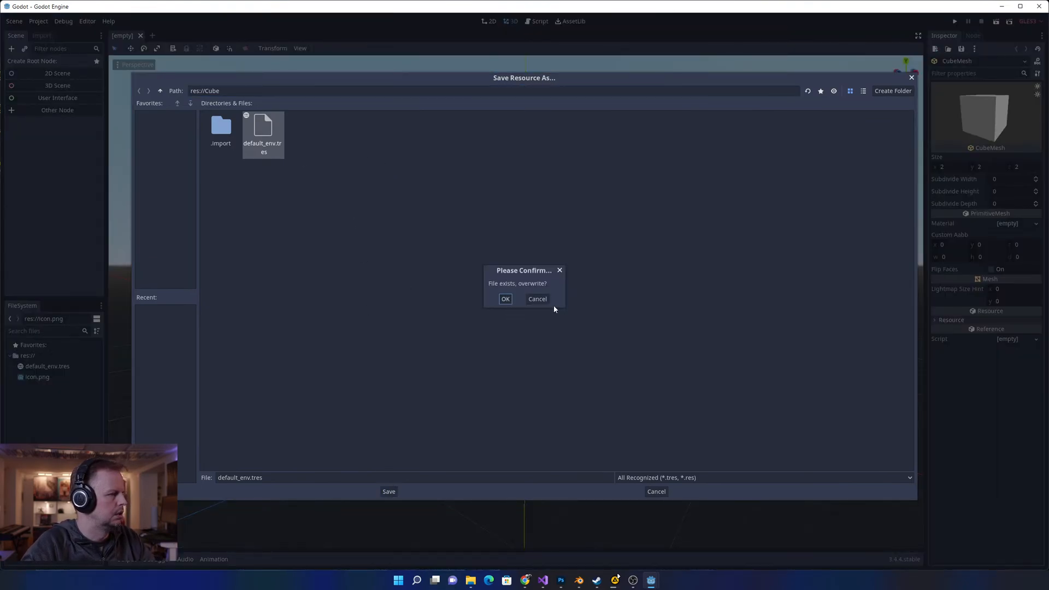
click(538, 299)
- Save the cube mesh resource in the project root as Cube.tres
drag(218, 478, 247, 478)
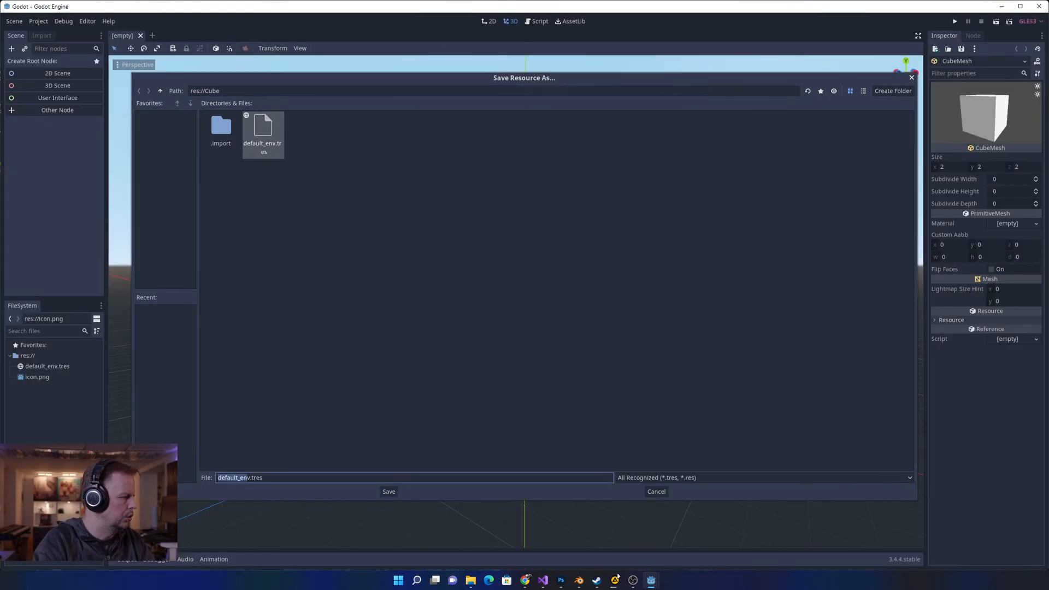
text(C)
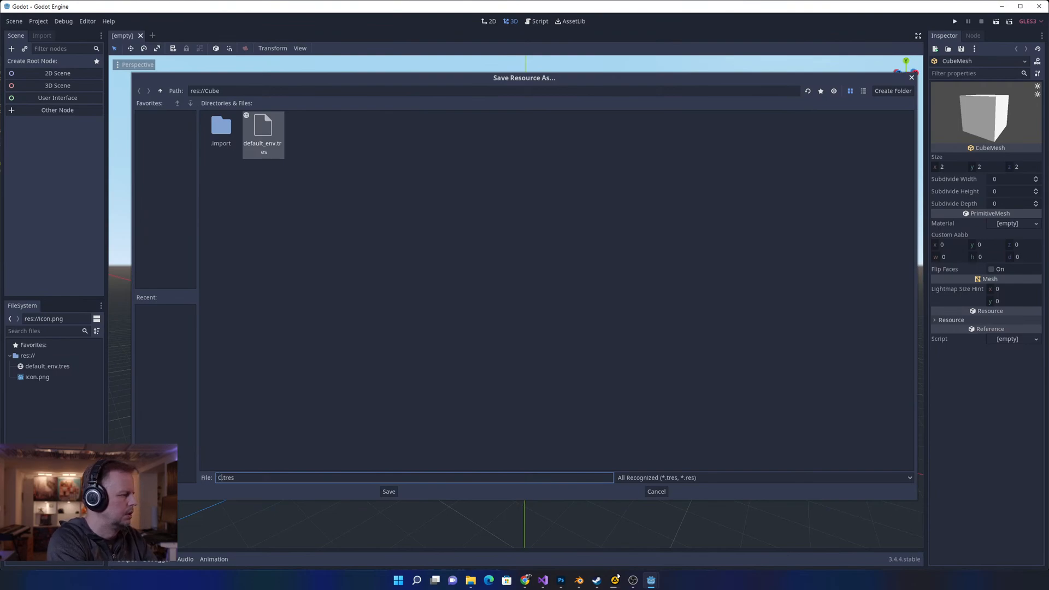
text(ube)
key(Return)
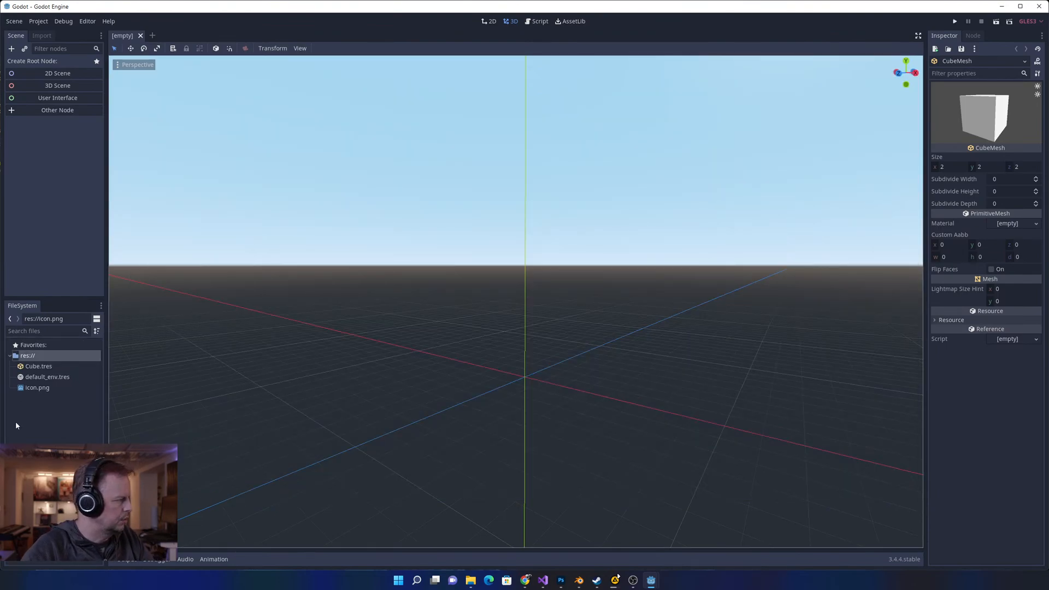
- Try to place Cube.tres in the empty 3D scene and look through the actions available for the file
drag(38, 366, 597, 382)
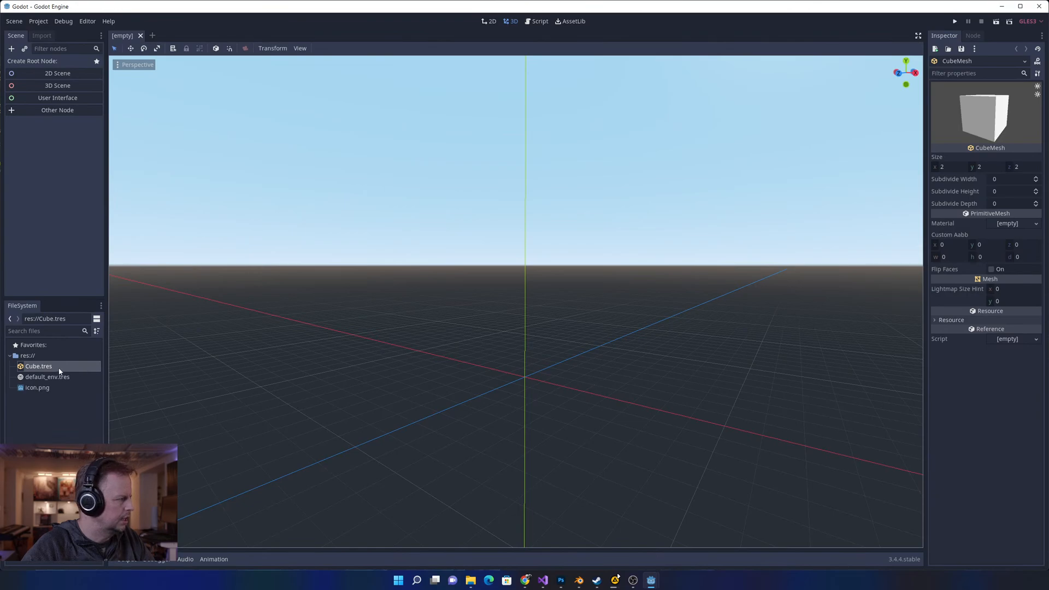
drag(59, 371, 458, 303)
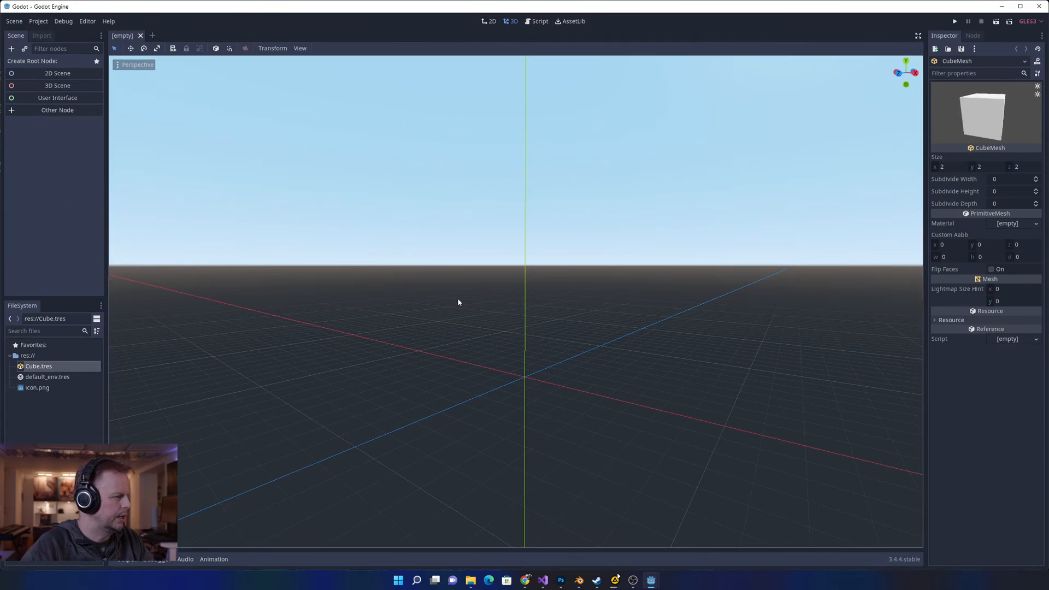
right_click(44, 367)
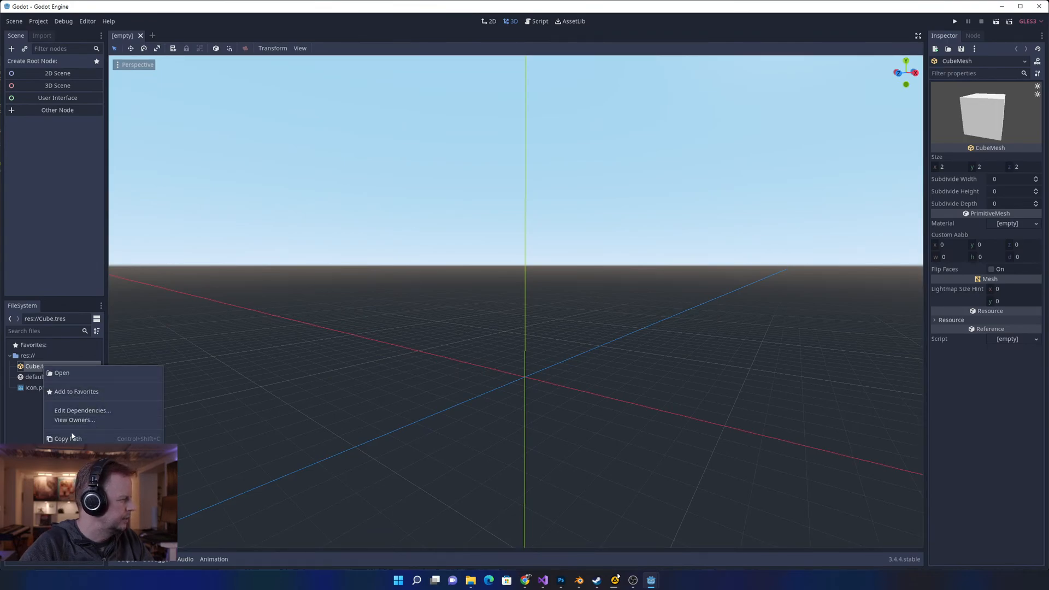
click(981, 386)
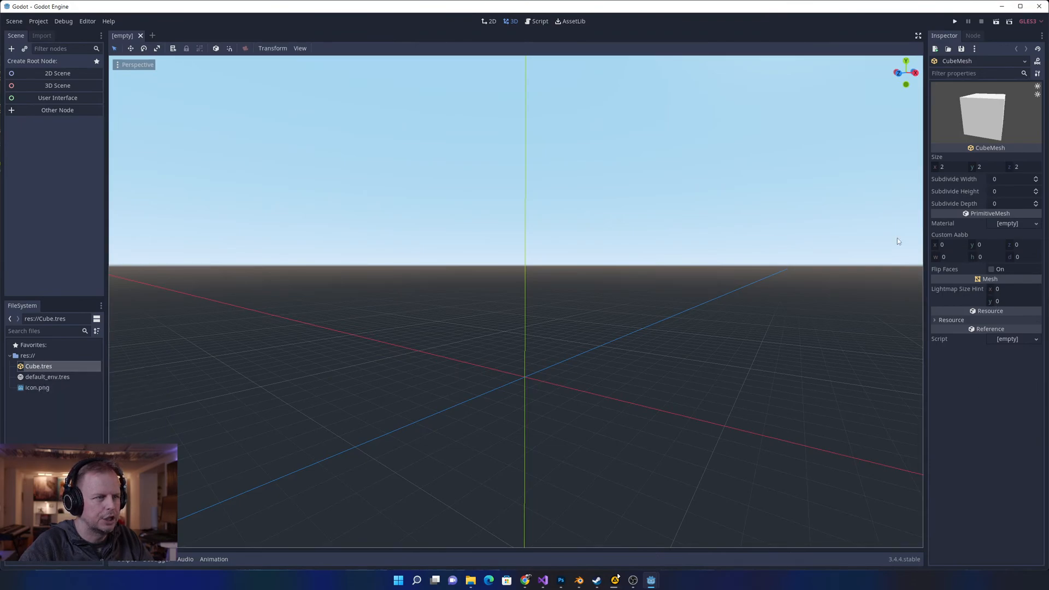
- Look at the node signals and groups view, and return to the cube mesh's properties
scroll(677, 313, down, 3)
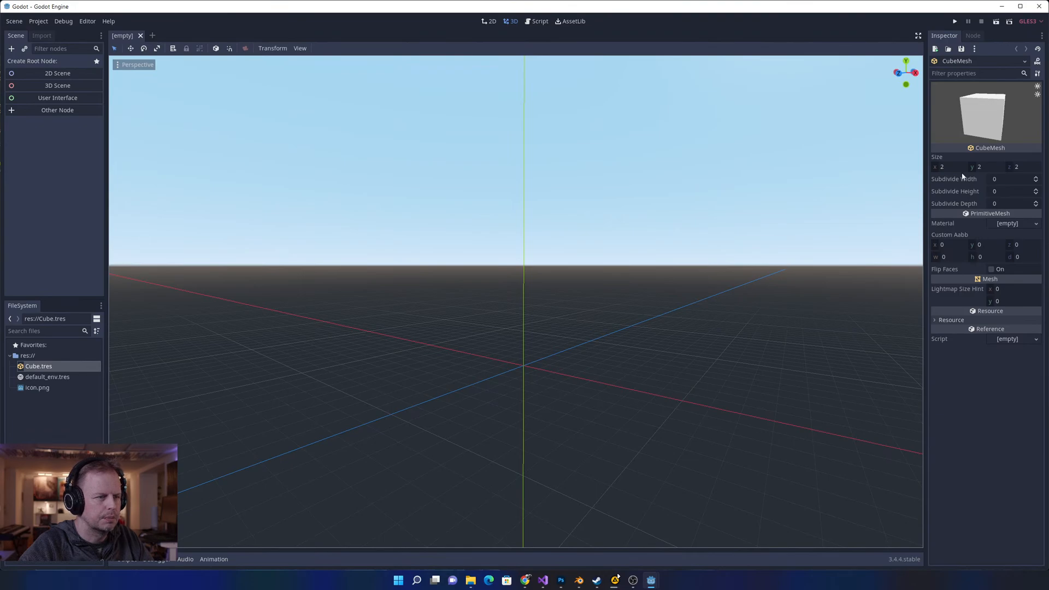
click(978, 36)
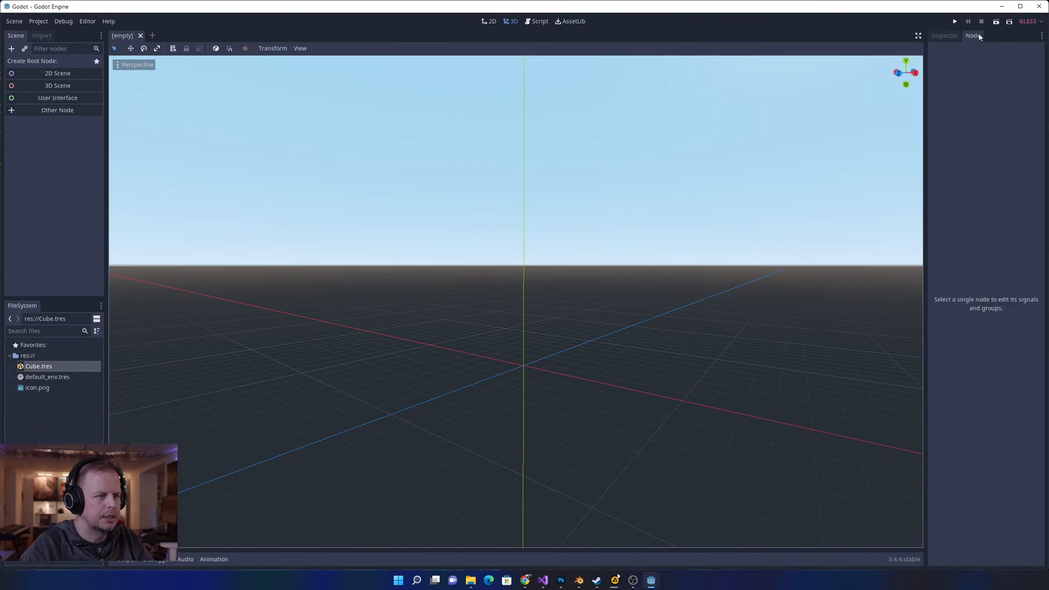
click(950, 36)
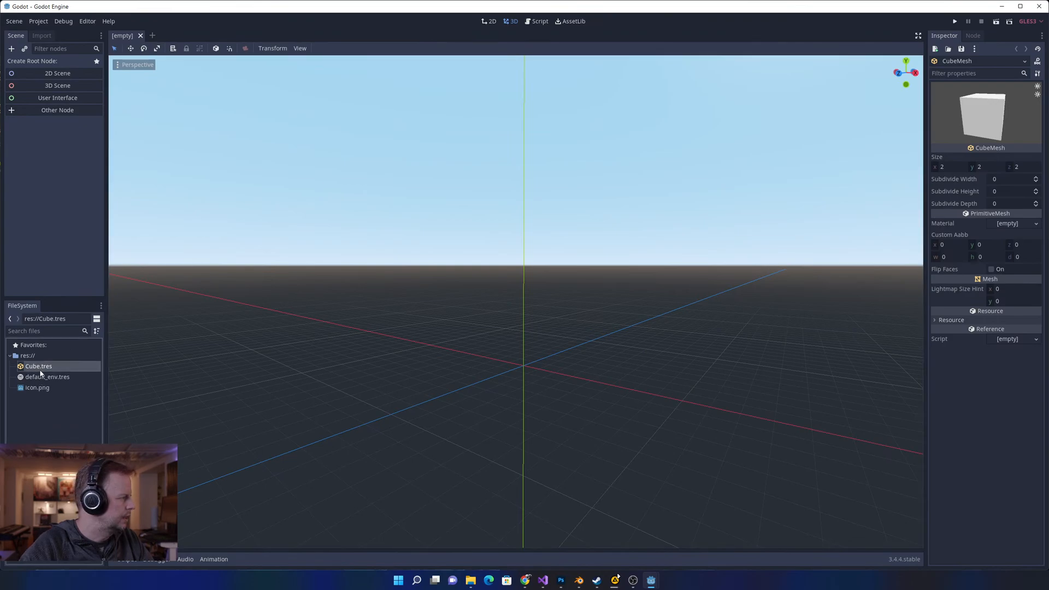
- Create a 3D scene root node and try to add Cube.tres from the project files to the scene
drag(40, 367, 289, 202)
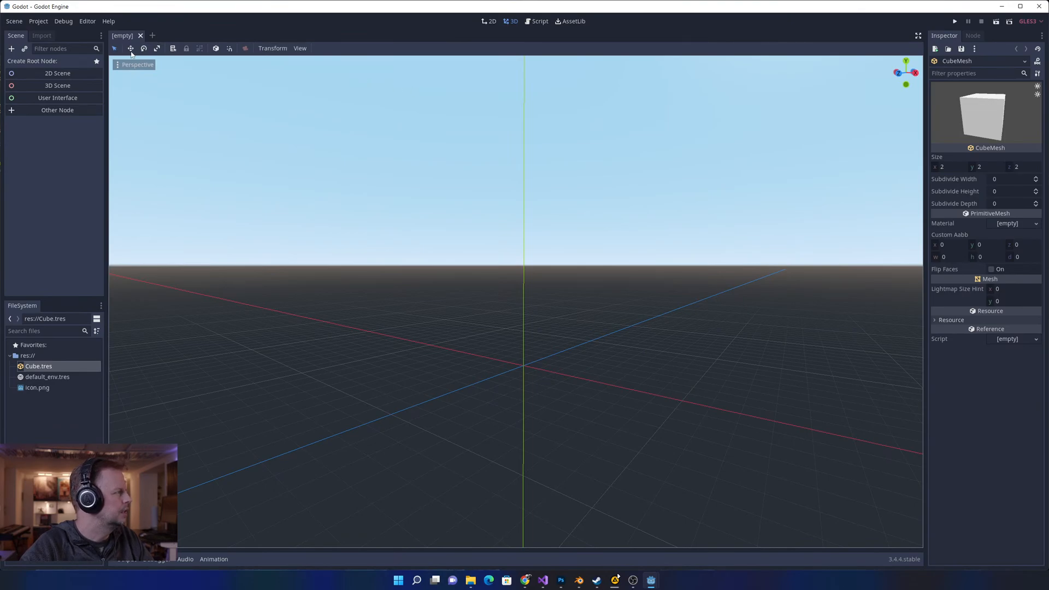
click(57, 85)
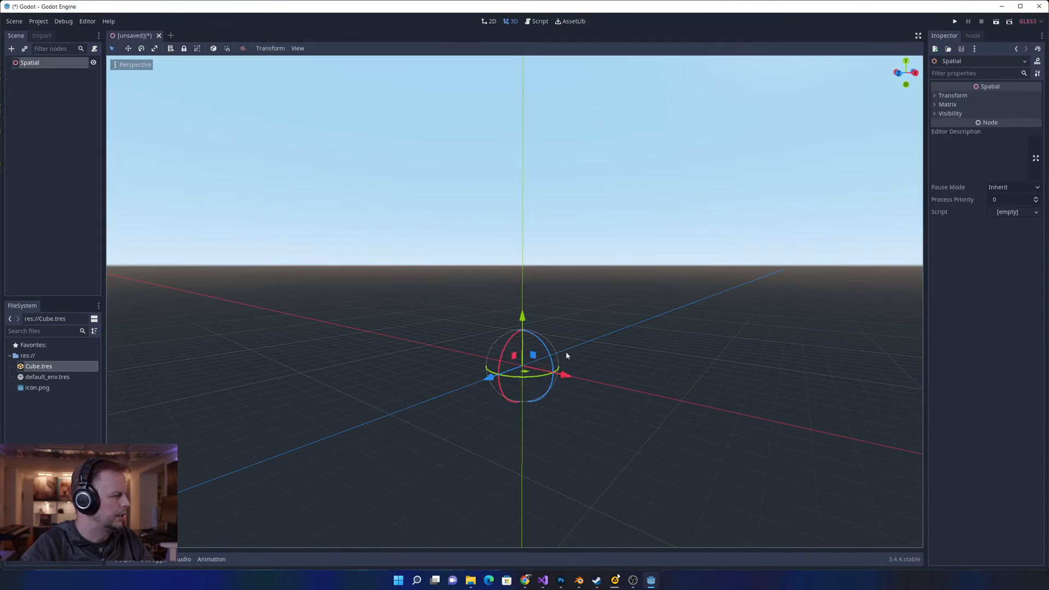
mouse_move(38, 370)
mouse_down()
mouse_move(592, 381)
mouse_move(445, 367)
mouse_move(45, 369)
mouse_up()
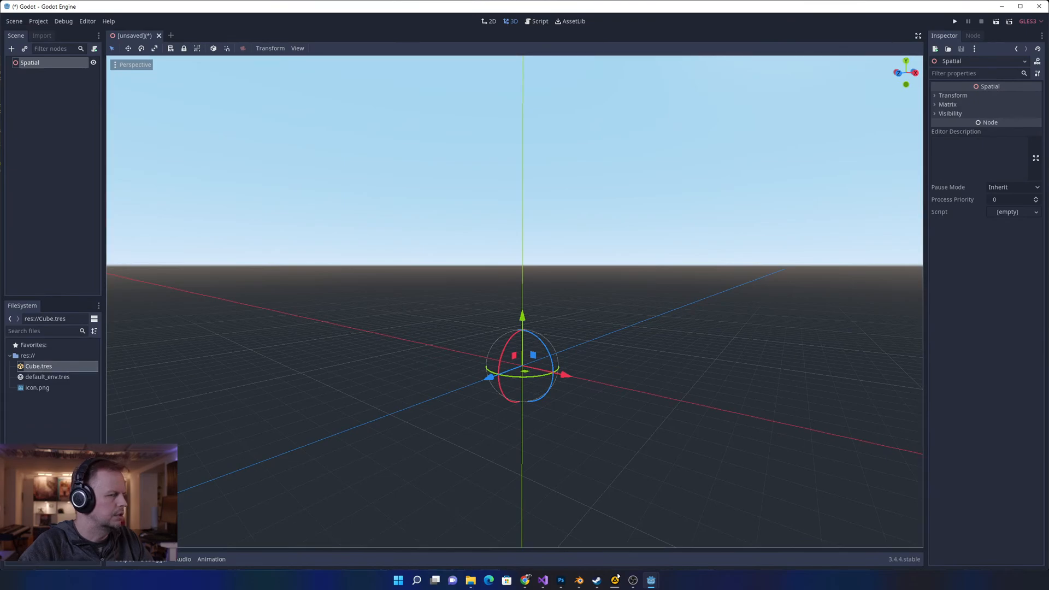
drag(42, 366, 59, 168)
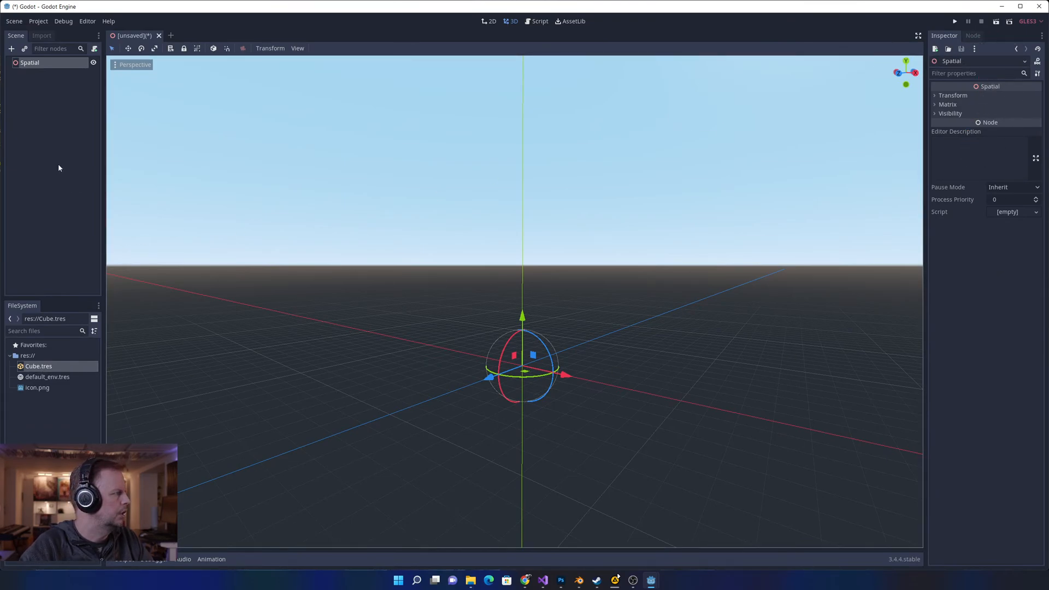
- Add a MeshInstance child node to the Spatial root, searching the node types for "cube" and for "mesh"
right_click(40, 76)
click(60, 74)
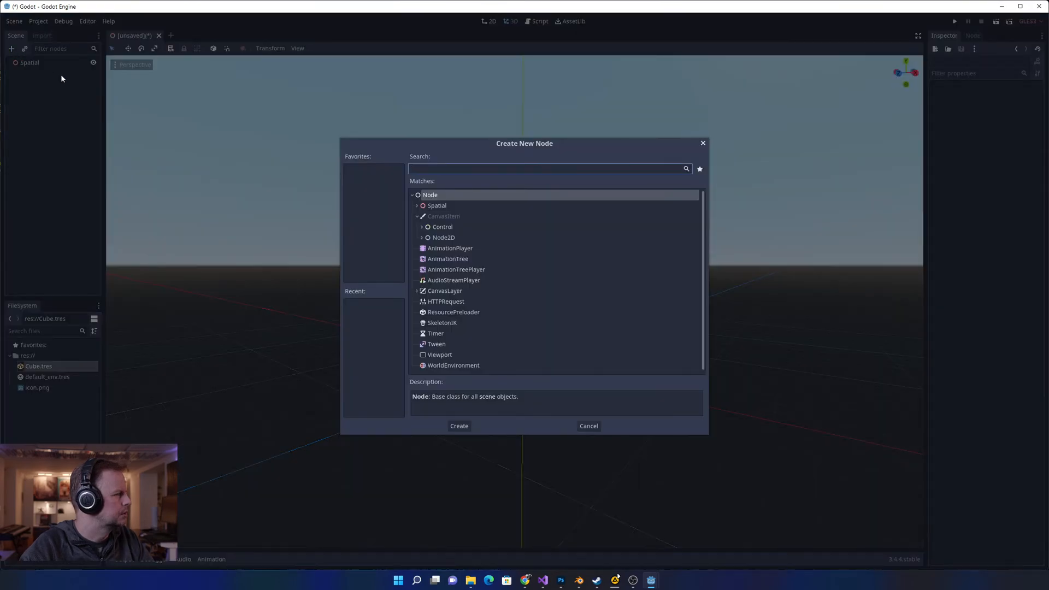
text(cube)
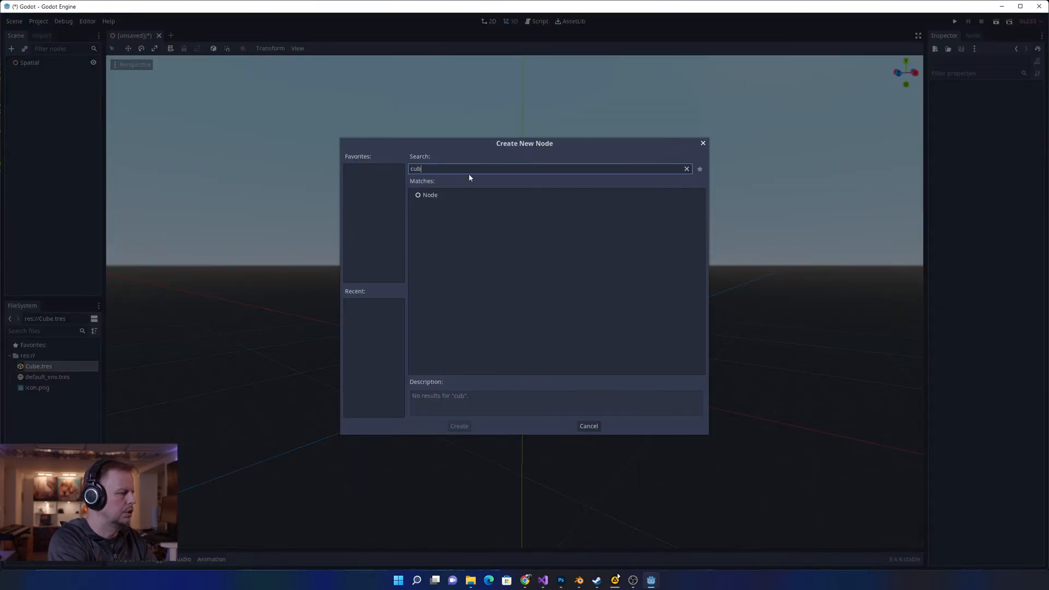
key(BackSpace)
key(BackSpace)
key(BackSpace)
key(BackSpace)
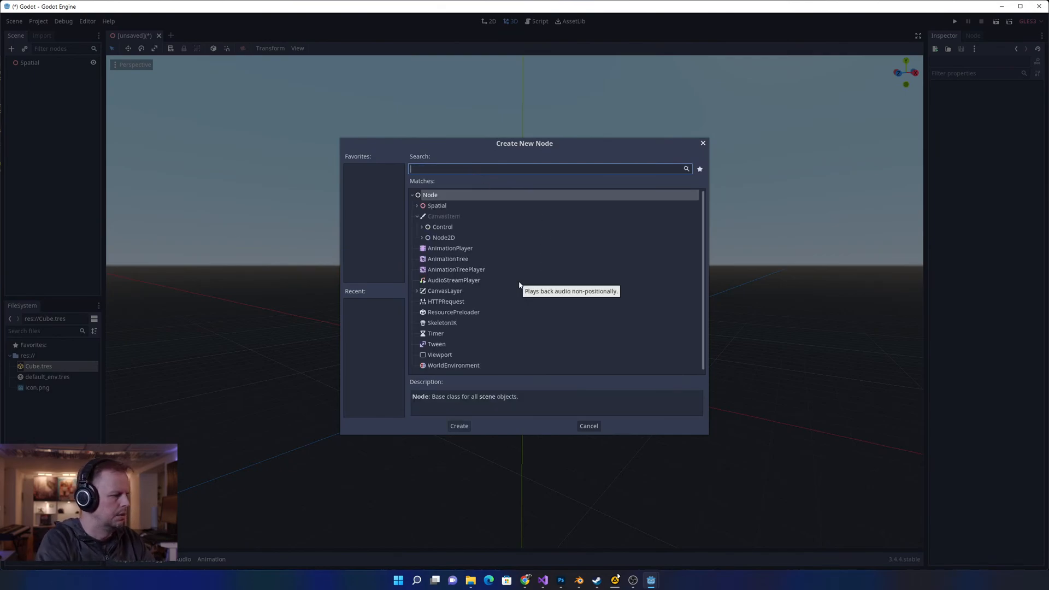
text(mesh)
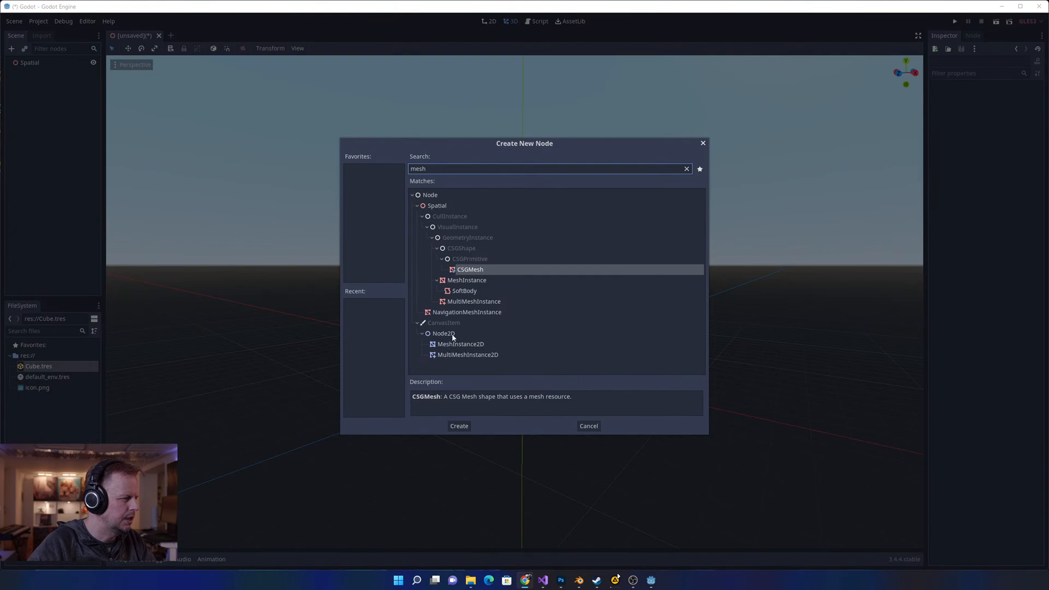
click(450, 171)
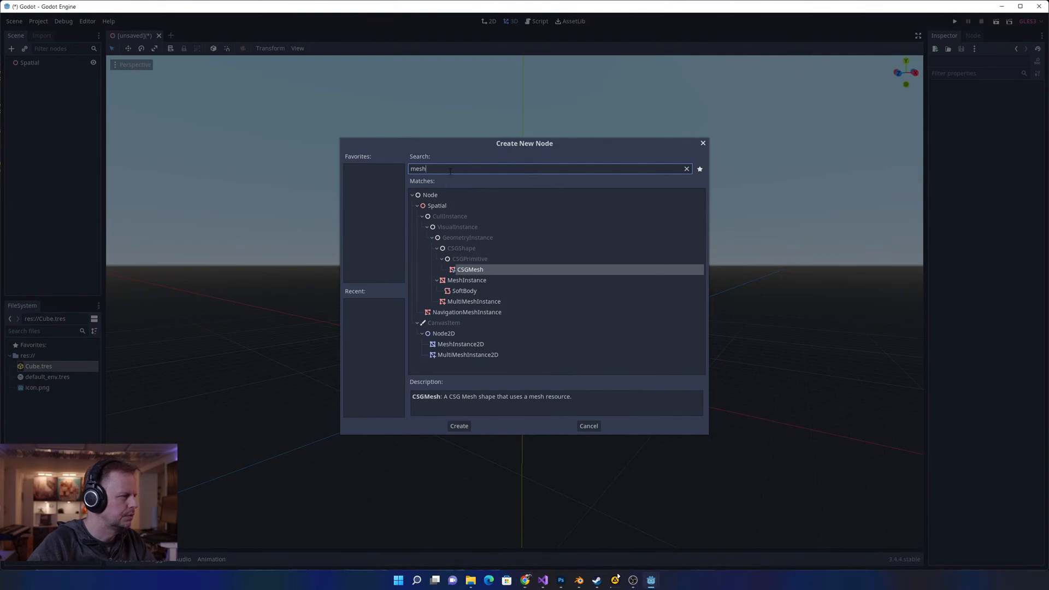
click(476, 284)
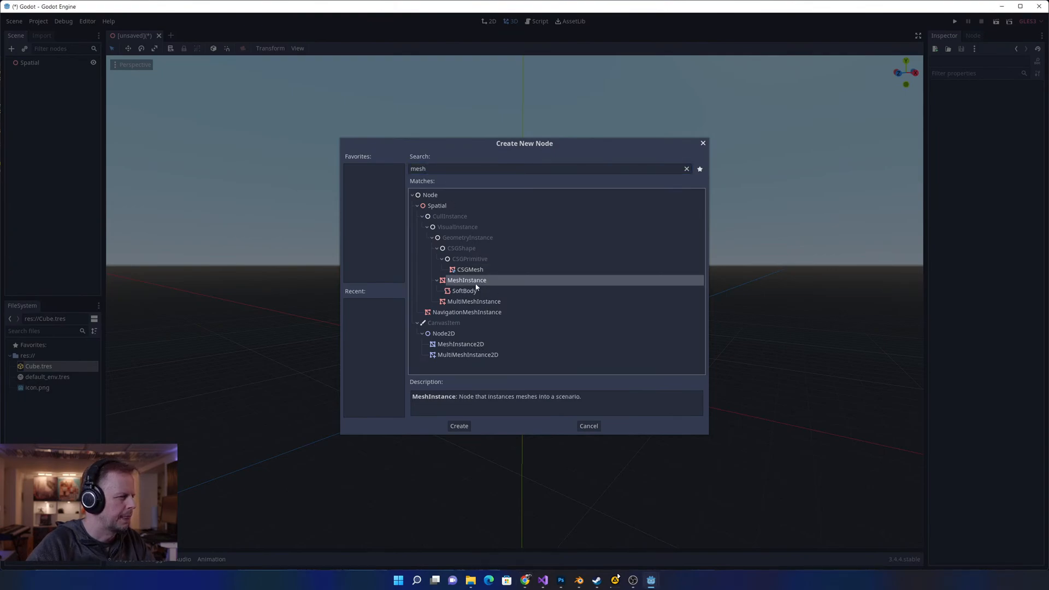
click(459, 427)
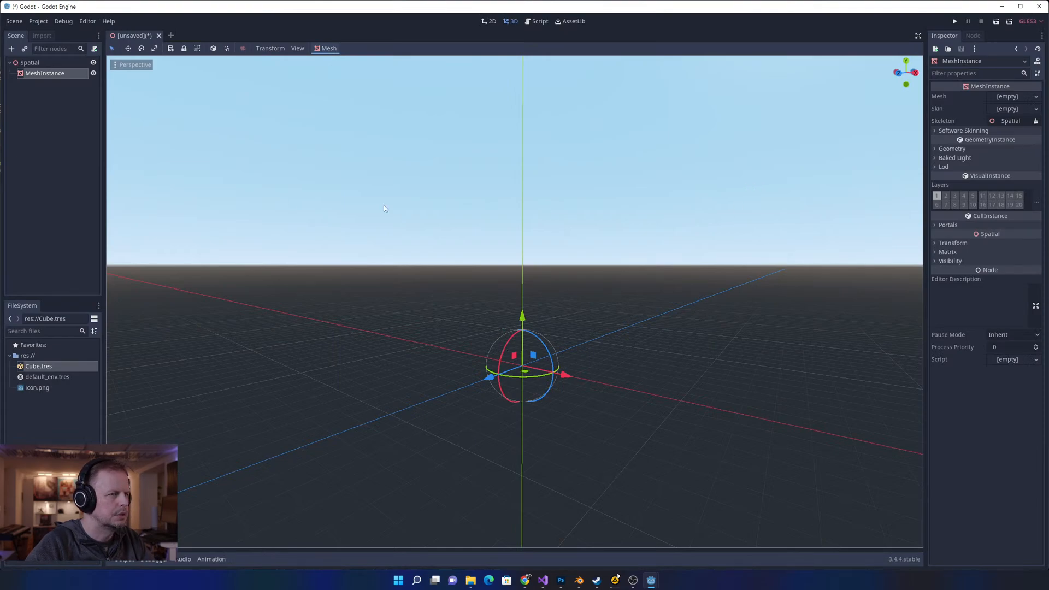
- Assign a new CubeMesh as the mesh of the MeshInstance node
click(26, 128)
click(30, 74)
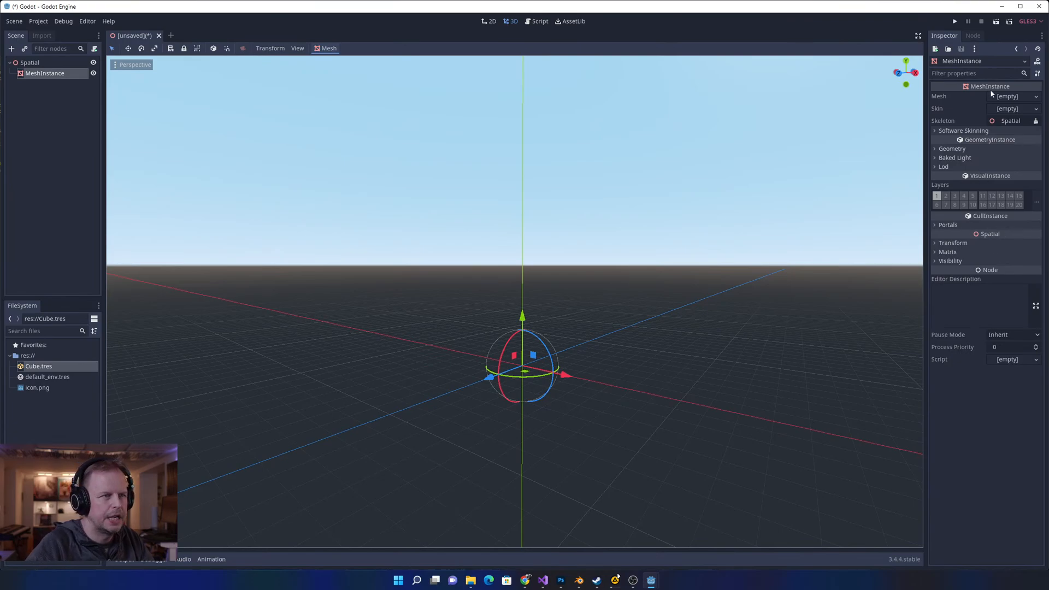
click(1019, 96)
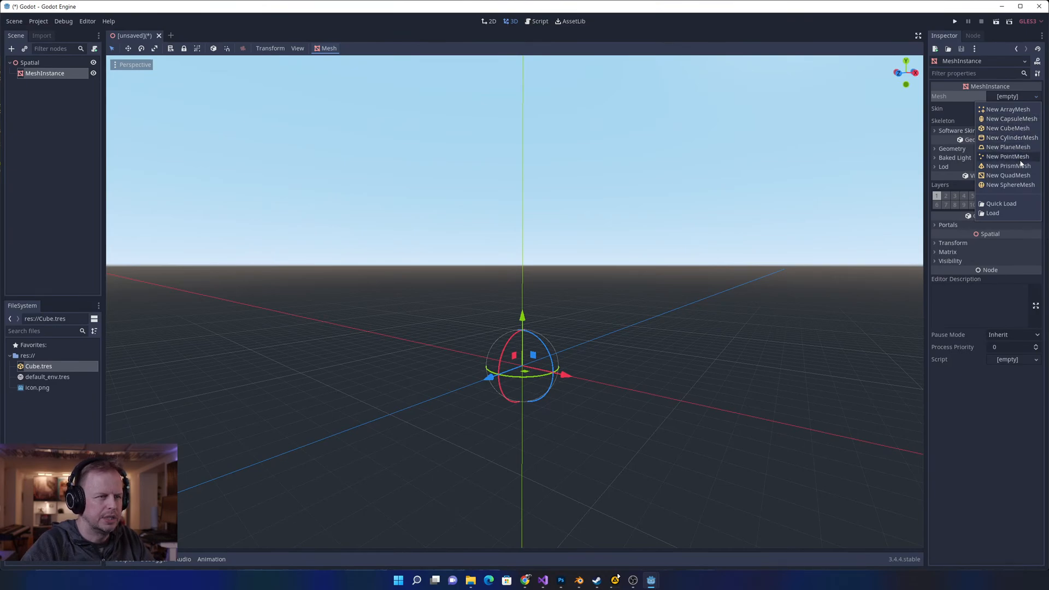
click(1018, 129)
click(483, 389)
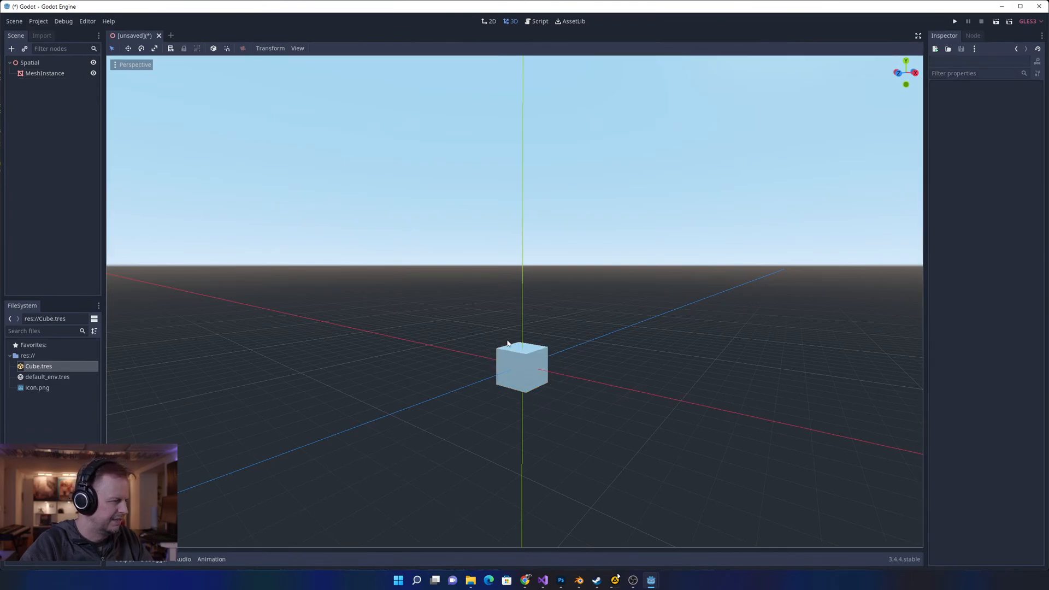
- Raise the cube slightly along the Y axis and view it from closer up
click(521, 351)
drag(523, 320, 525, 308)
drag(502, 258, 583, 297)
scroll(464, 262, up, 2)
middle_drag(464, 262, 498, 276)
click(535, 354)
middle_drag(607, 354, 640, 279)
scroll(678, 324, up, 8)
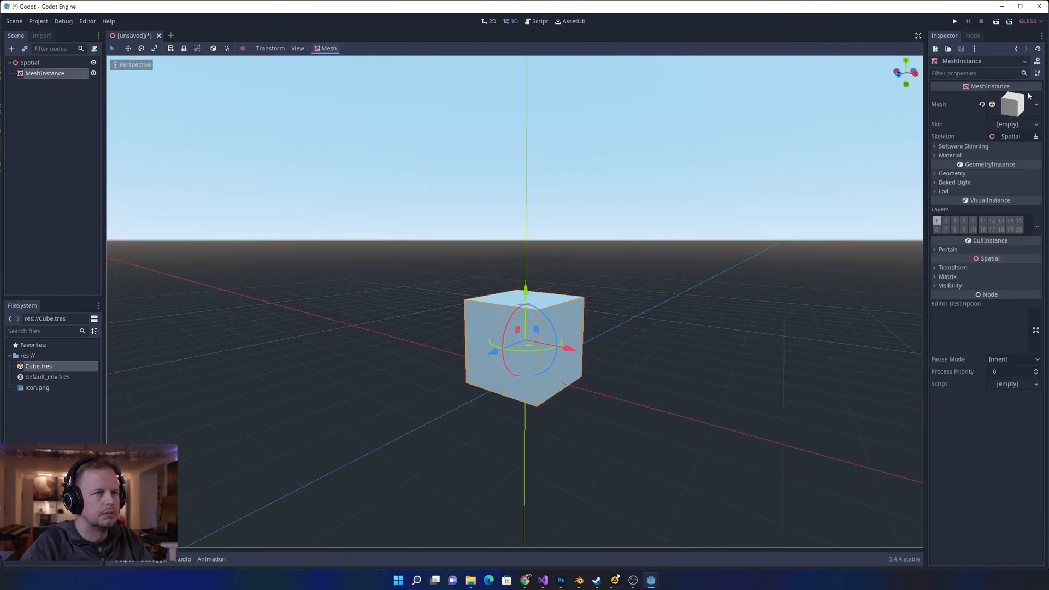
- Reselect the cube, expand its material slots and assign a new Skin to the MeshInstance
click(534, 286)
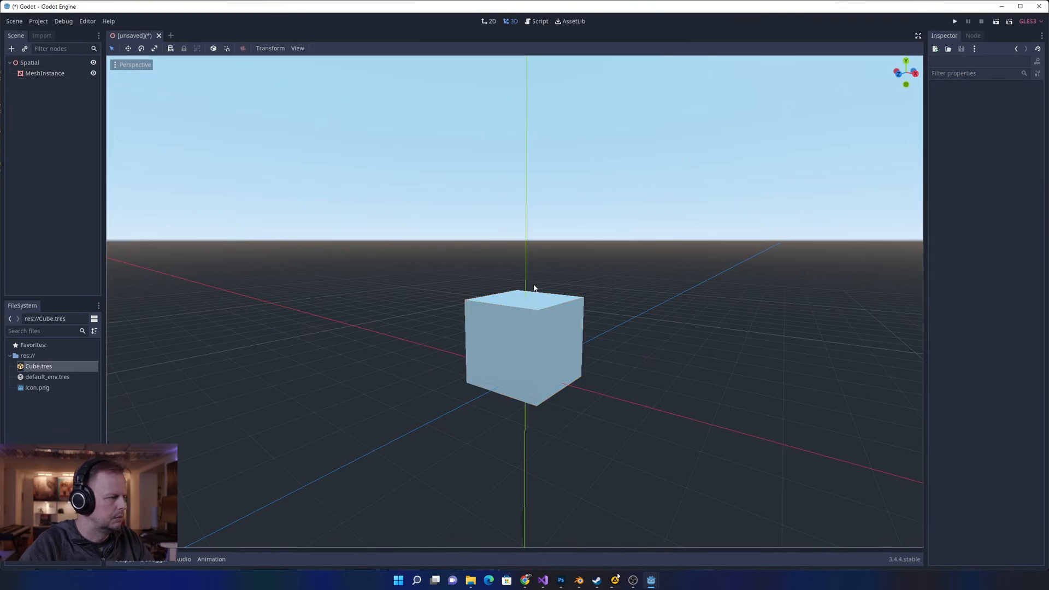
click(558, 309)
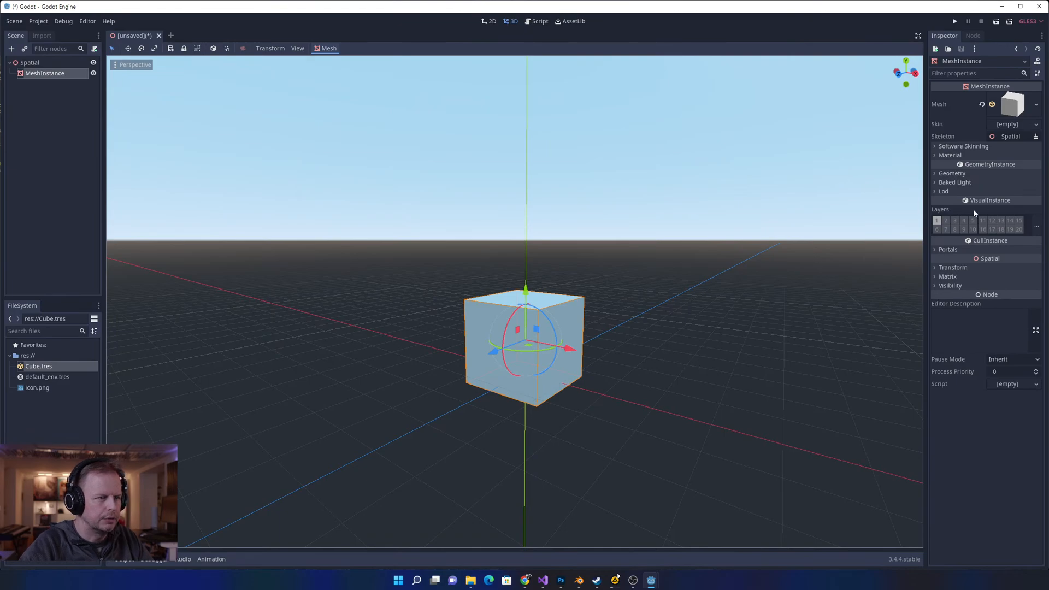
click(1004, 127)
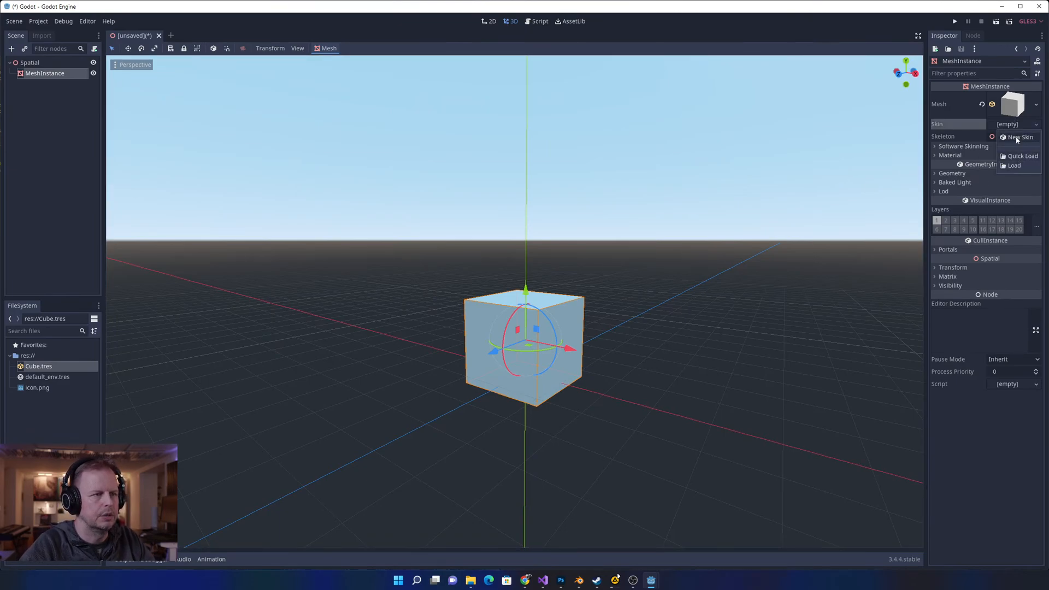
click(958, 116)
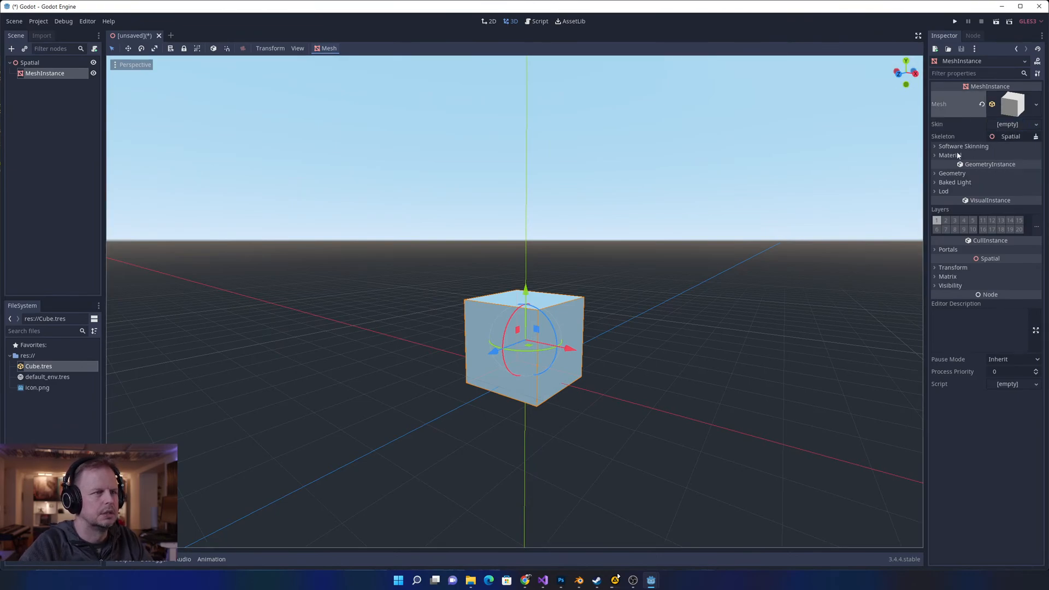
click(936, 156)
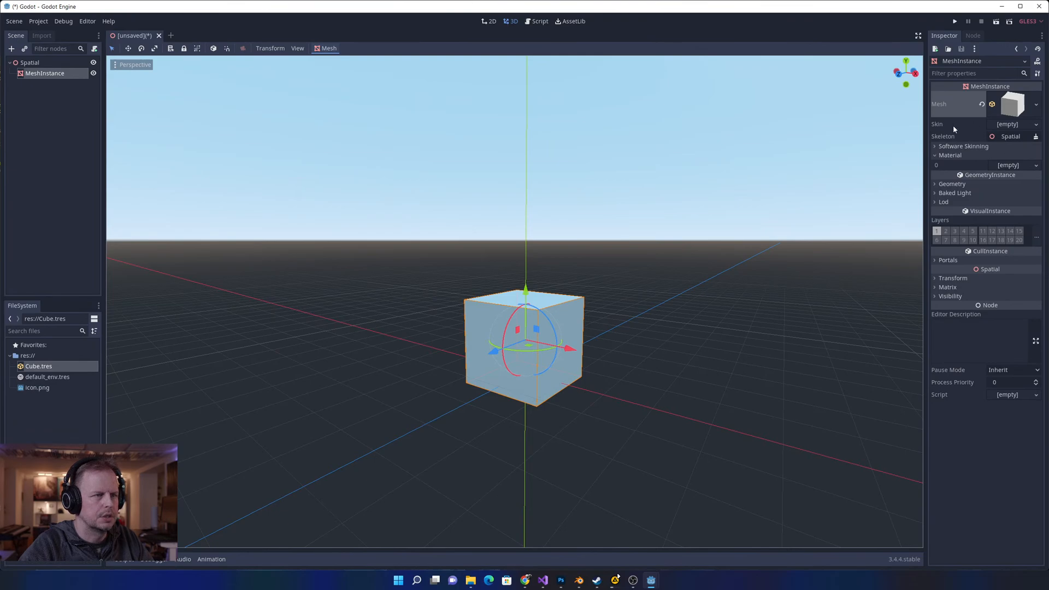
click(1037, 124)
click(1011, 137)
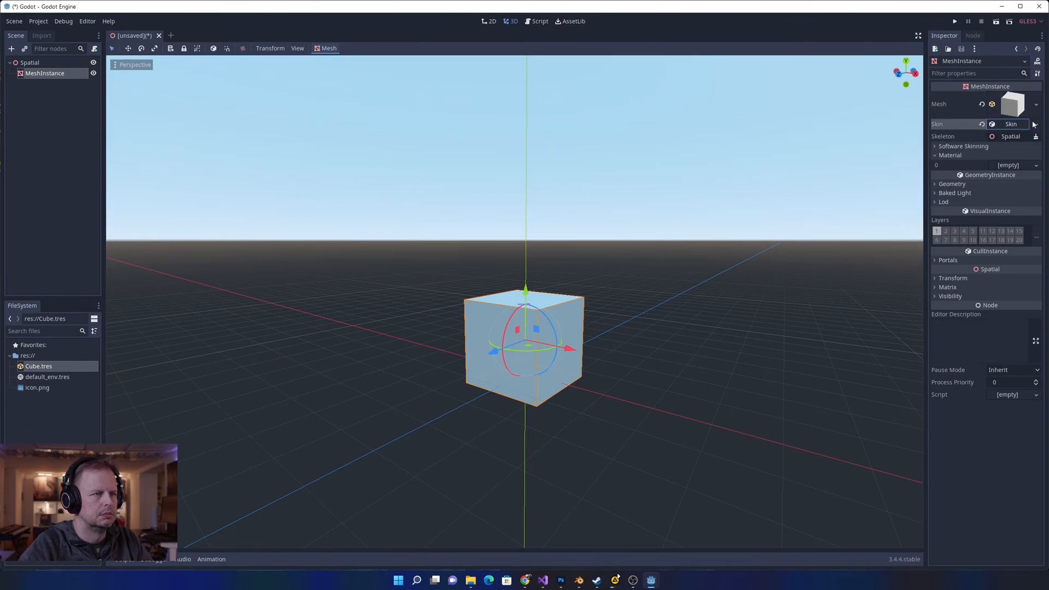
click(972, 73)
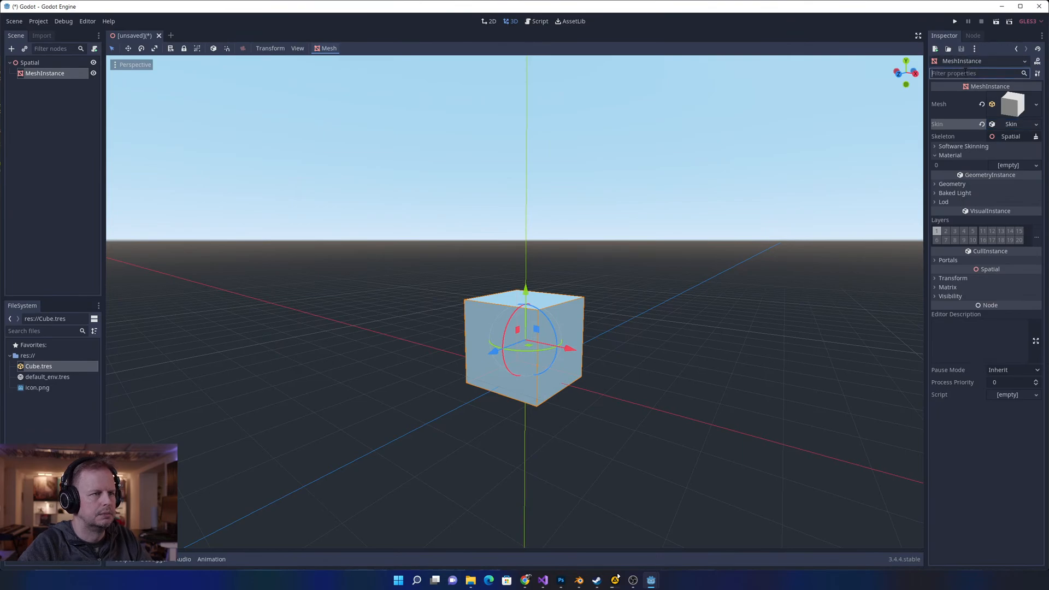
- Move the Godot console window into view to examine its log output, and clear it away from the editor
click(80, 133)
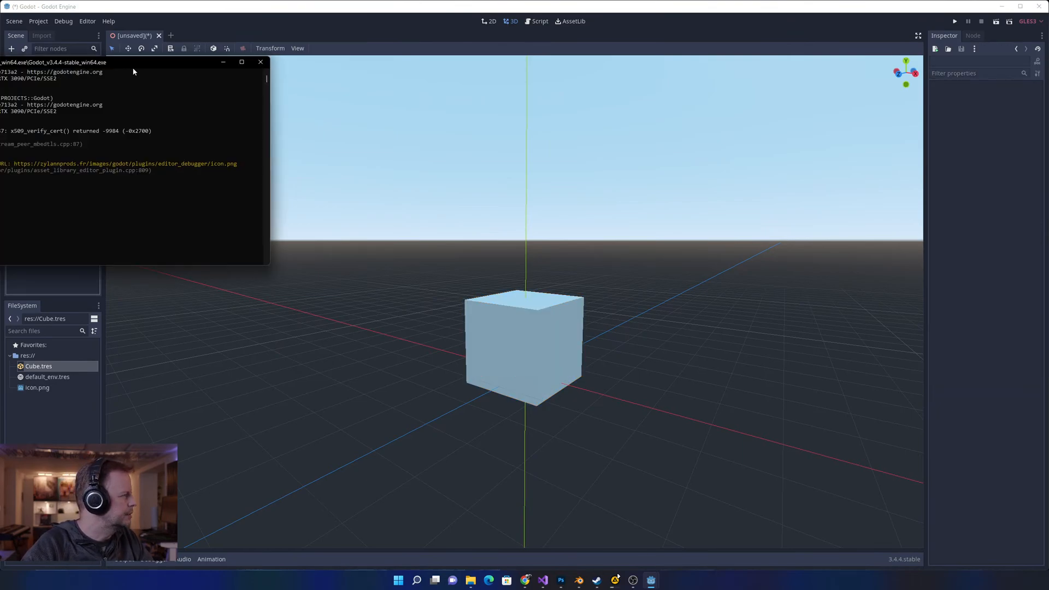
drag(74, 62, 549, 115)
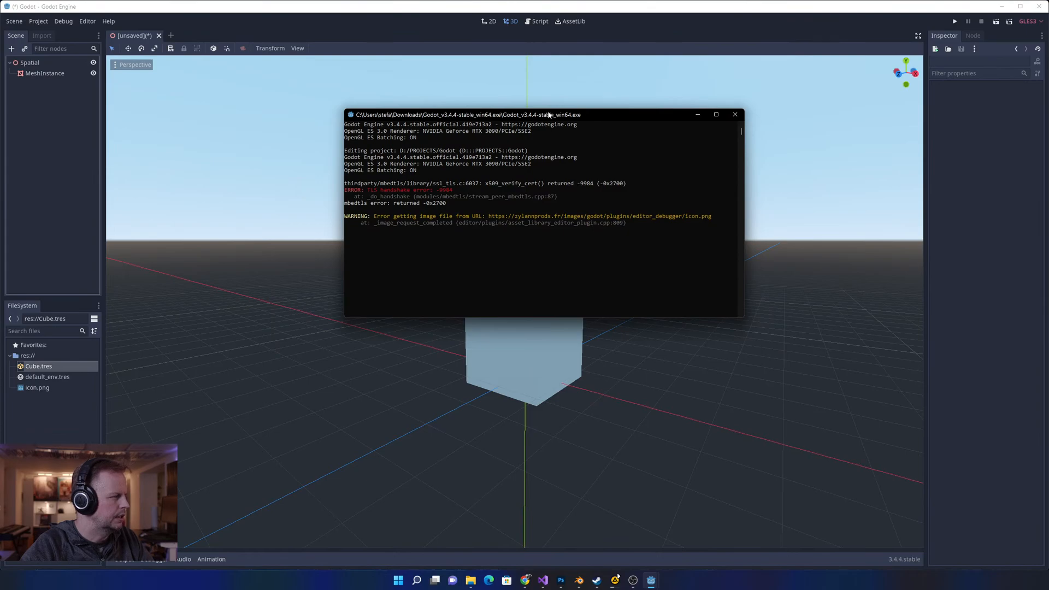
drag(549, 115, 4, 106)
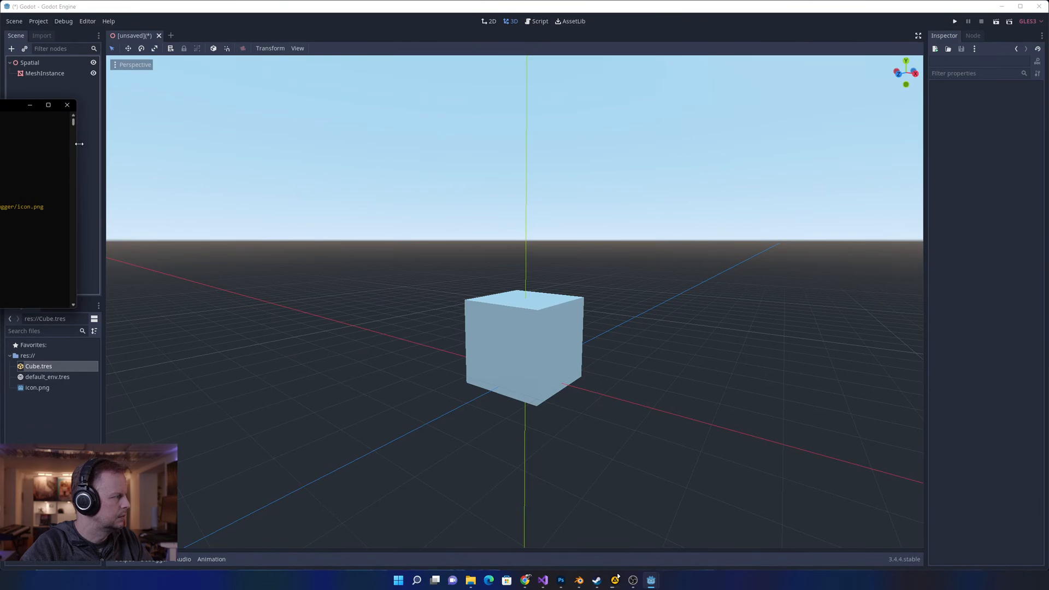
drag(80, 143, 0, 144)
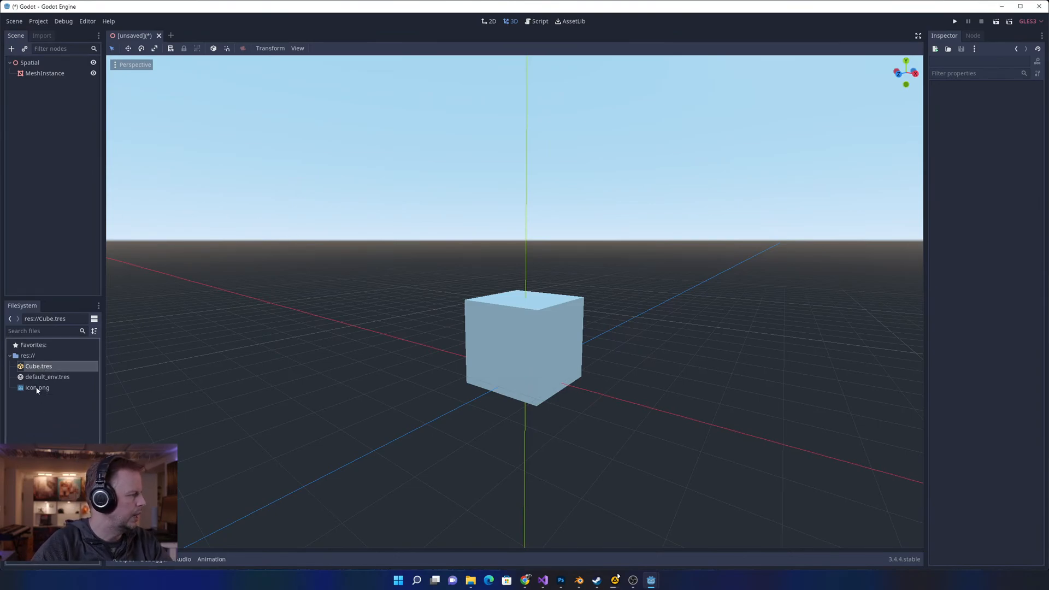
- Remove the Cube.tres resource file from the project and clear the cube selection in the scene
key(Delete)
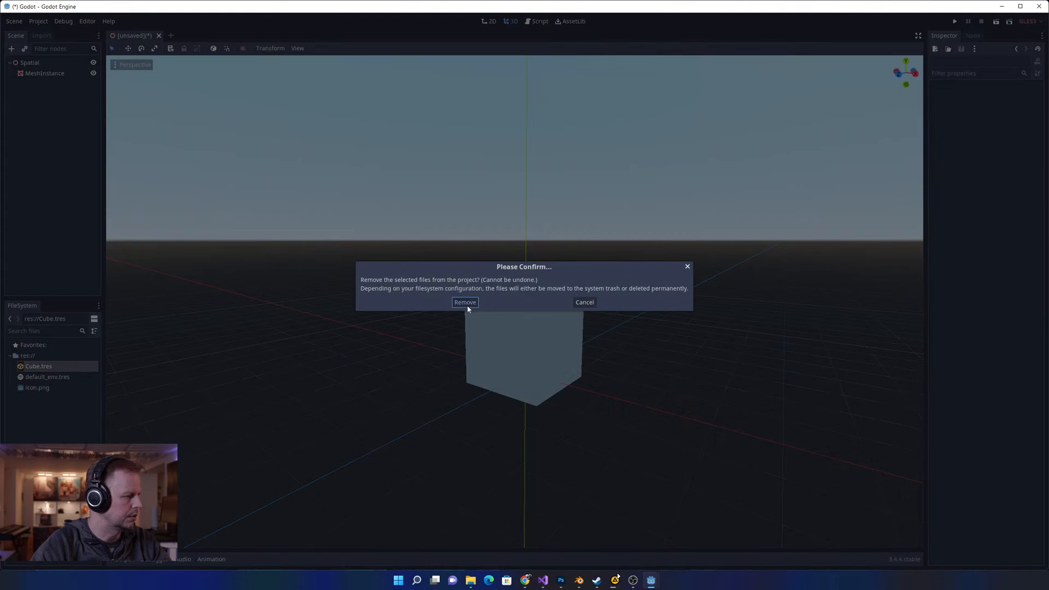
click(465, 302)
click(572, 353)
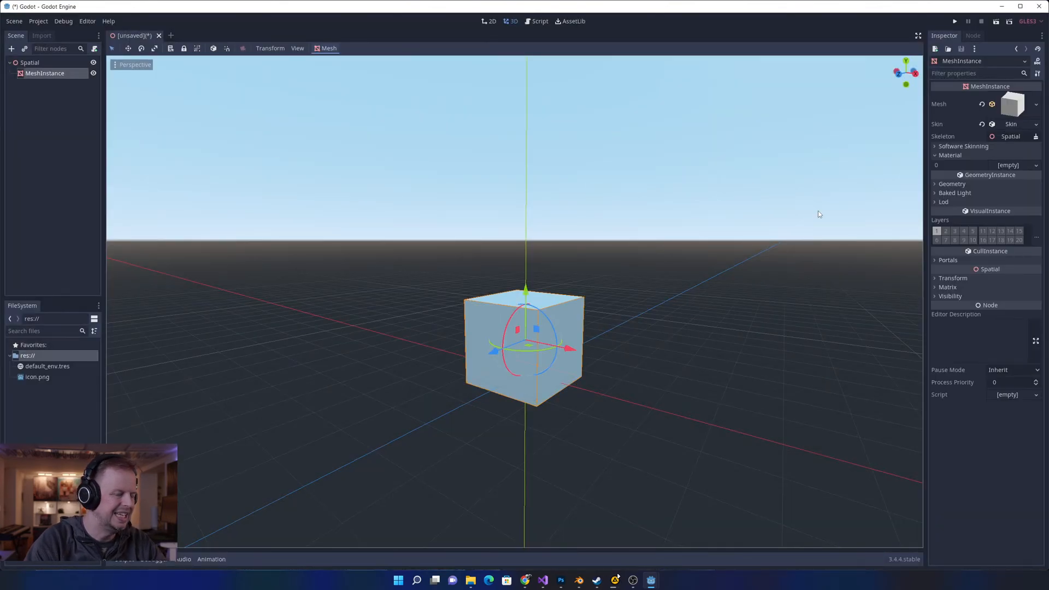
click(797, 218)
- Duplicate the cube and move the copy up along the Y axis and sideways along the X axis
click(543, 356)
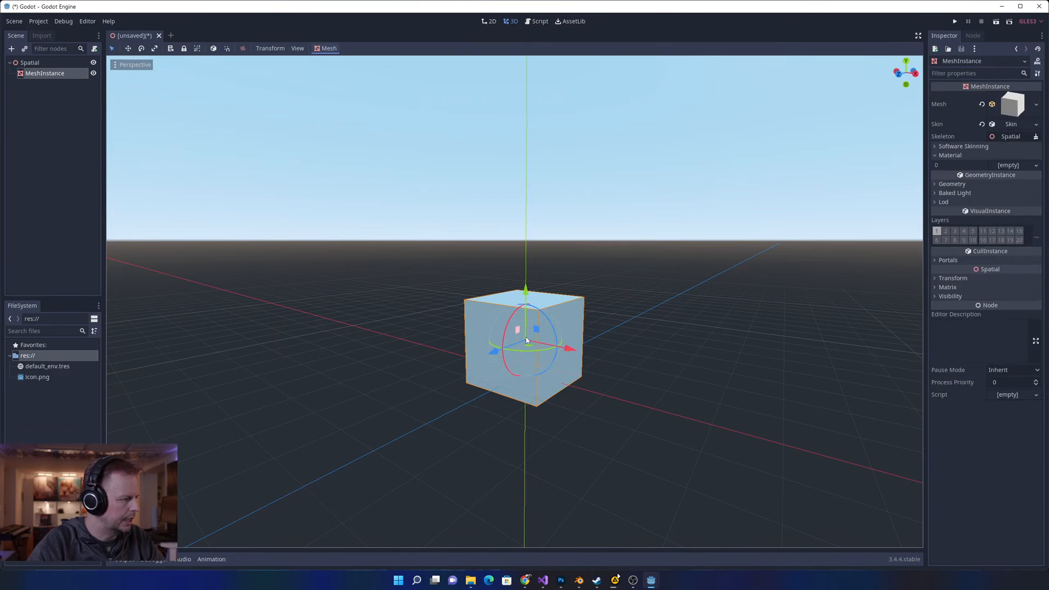
key(ctrl+d)
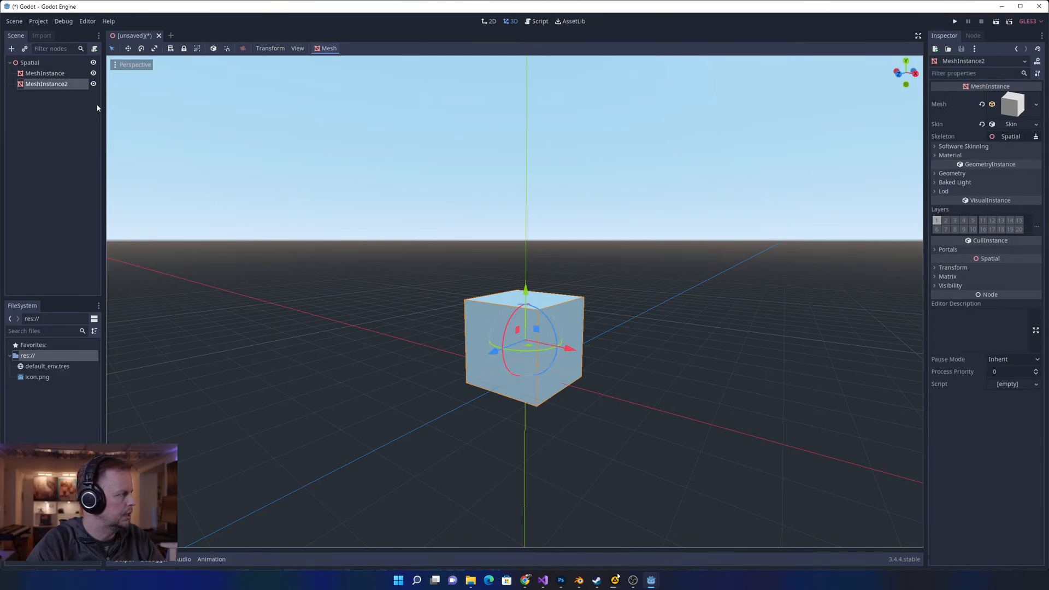
drag(527, 291, 527, 186)
drag(568, 247, 677, 249)
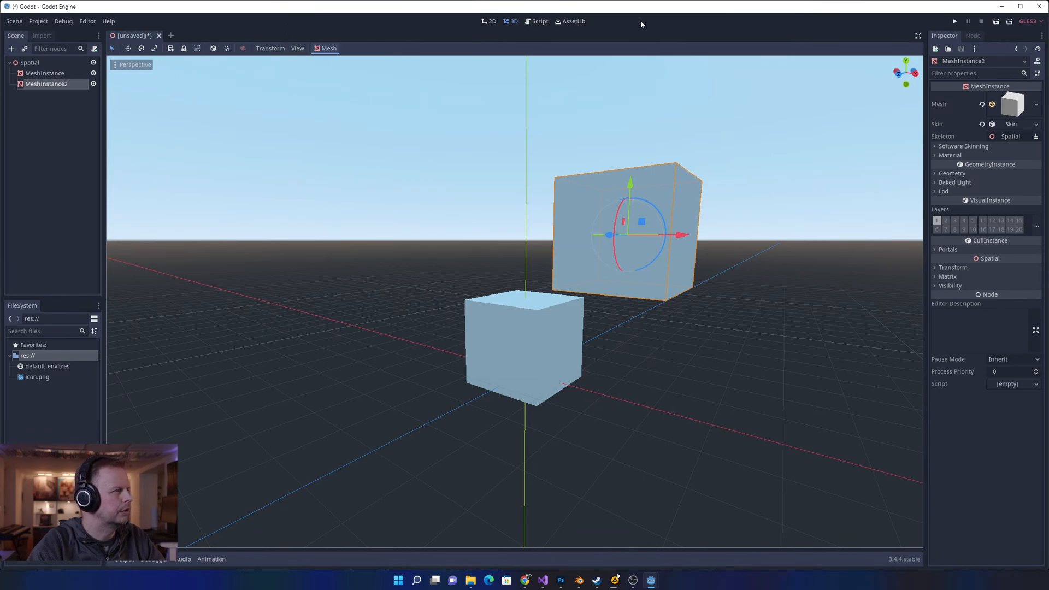
click(954, 22)
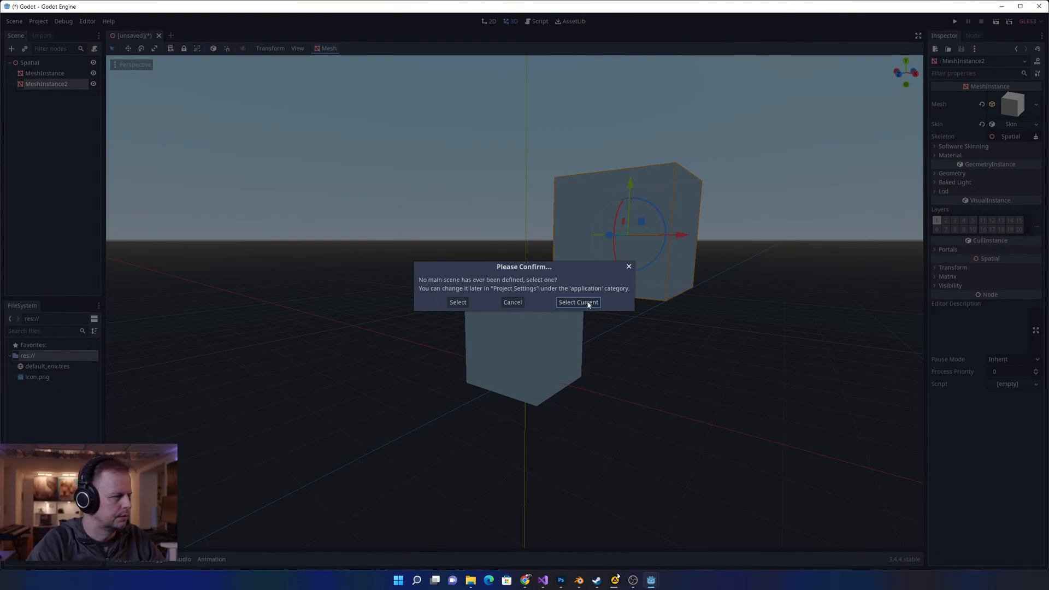
click(464, 304)
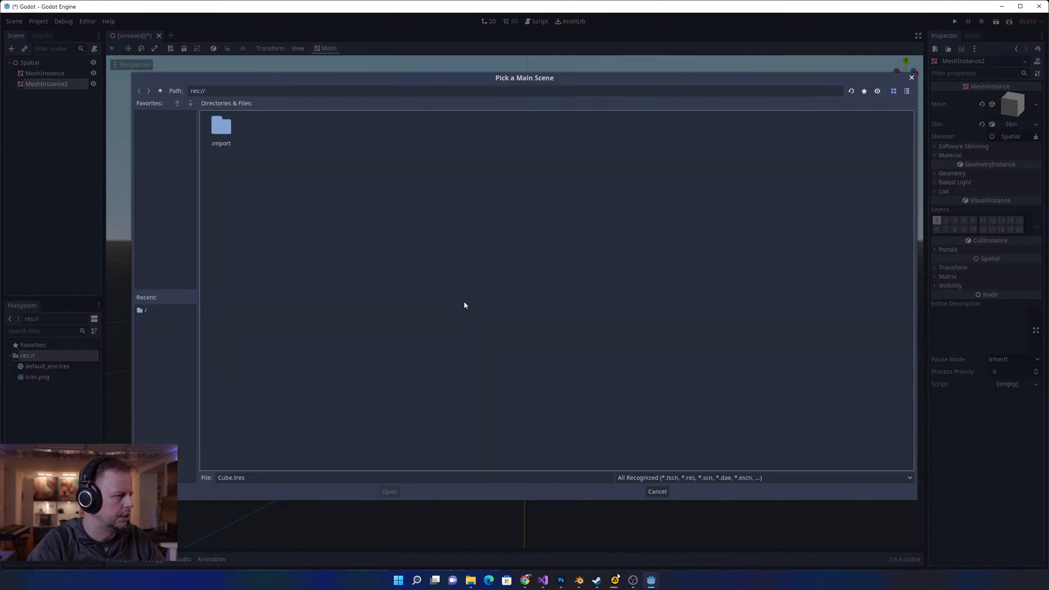
click(664, 490)
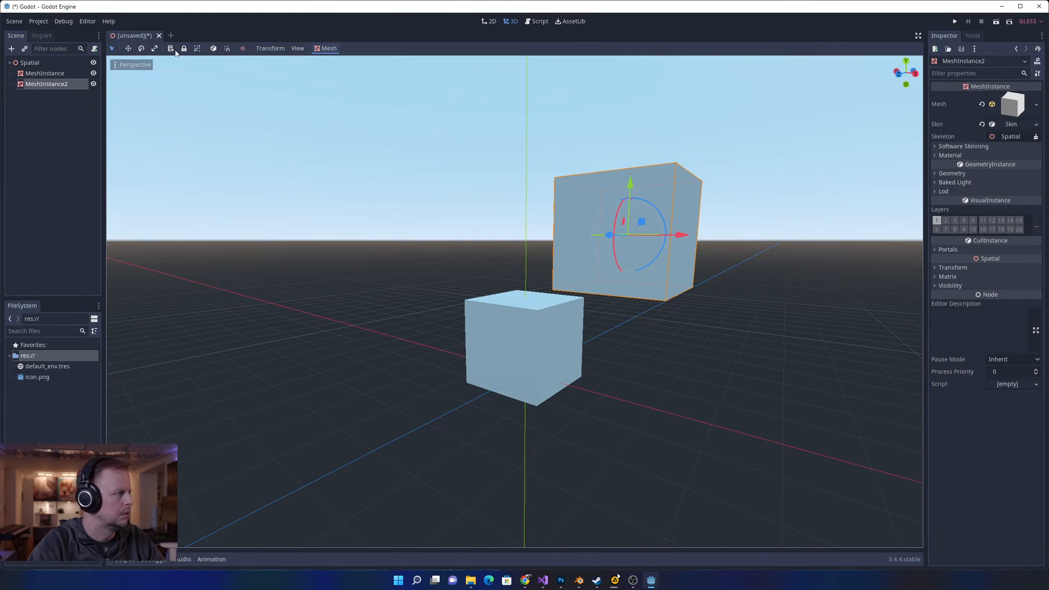
click(956, 23)
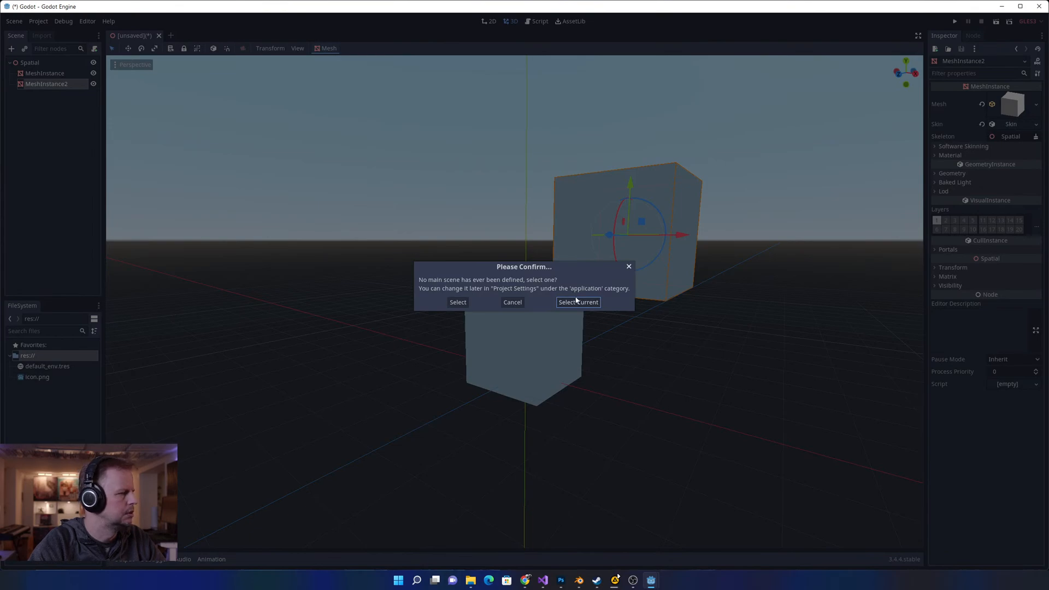
click(629, 266)
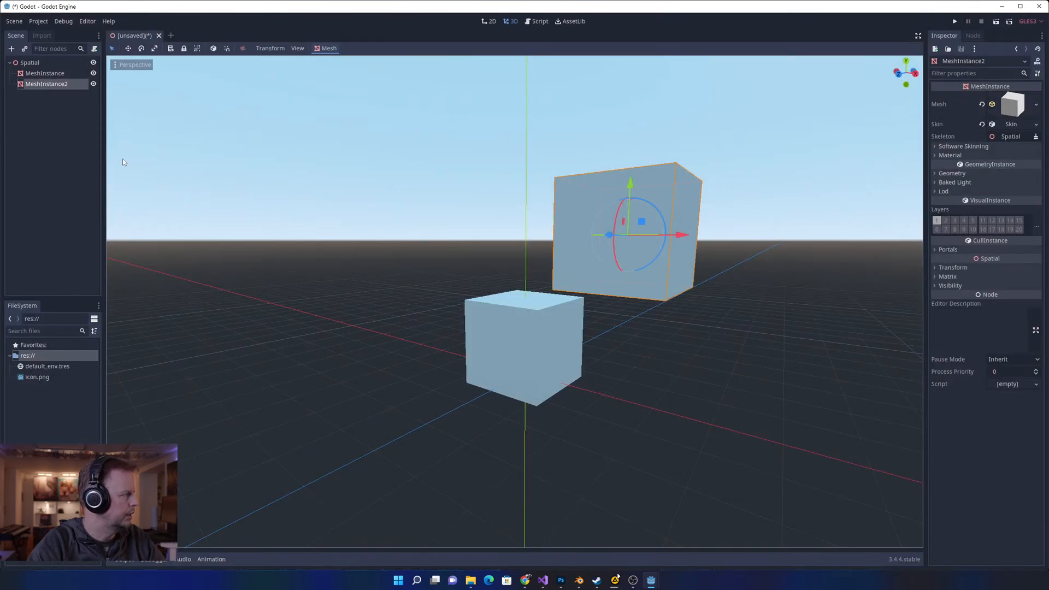
- Save the scene as Spatial.tscn in the res:// project folder
click(80, 159)
key(ctrl+s)
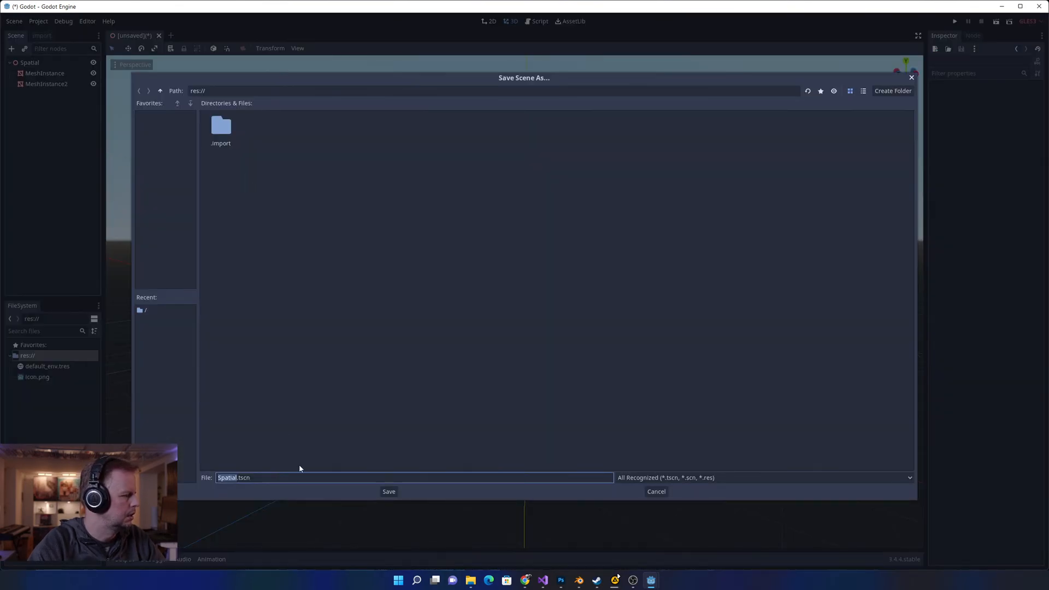
click(392, 492)
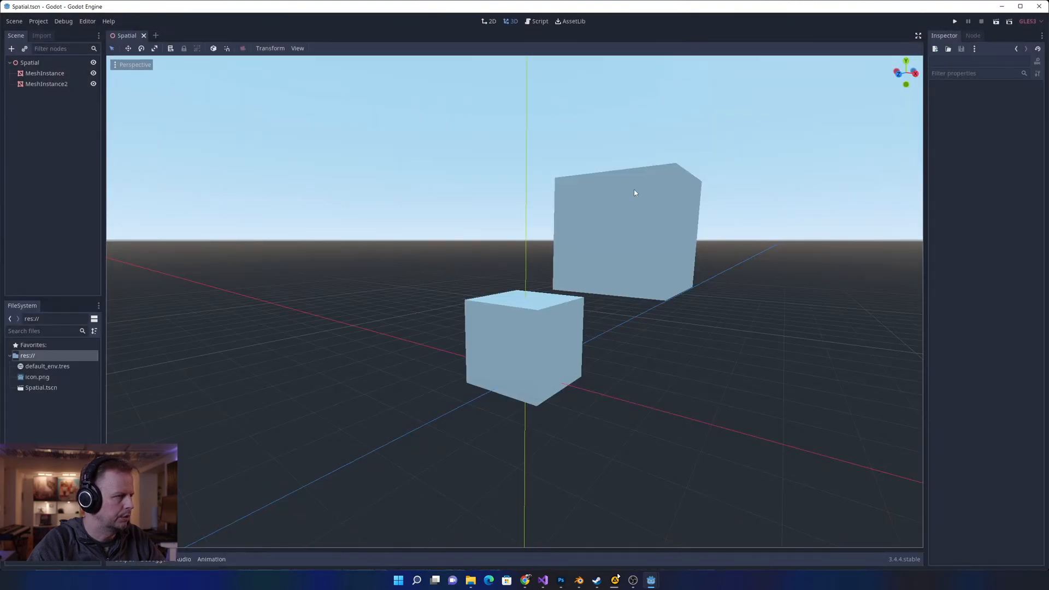
- Run the project with the current scene as its main scene, allowing firewall access, and close the game window
click(955, 21)
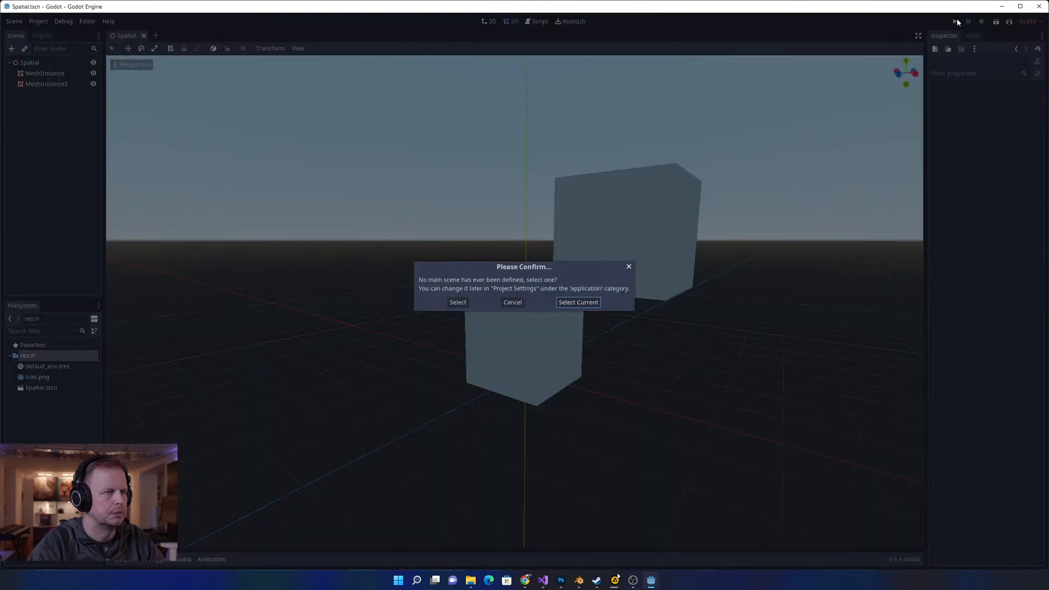
click(578, 302)
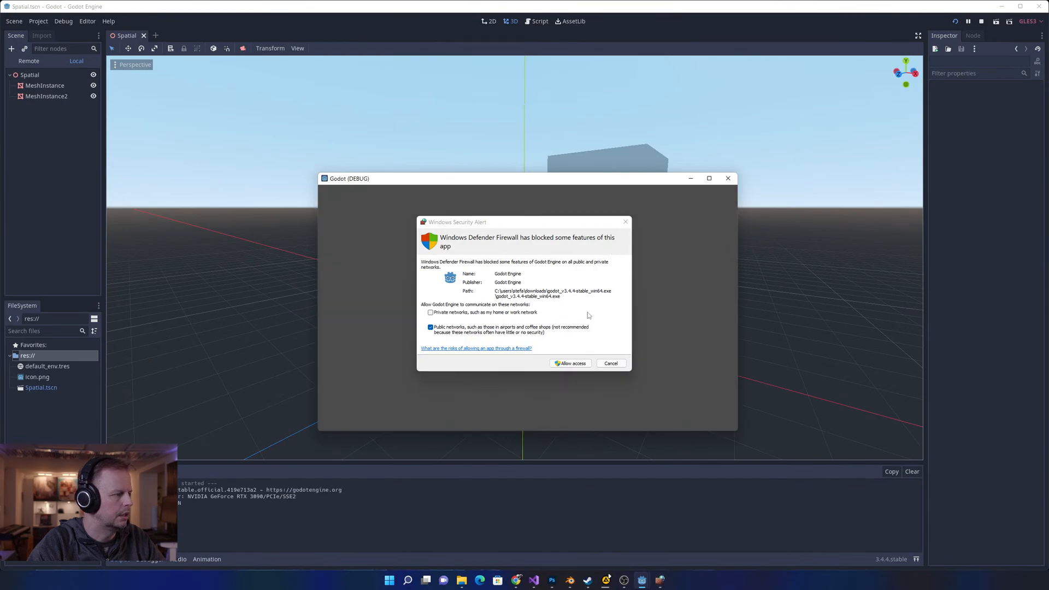
click(571, 364)
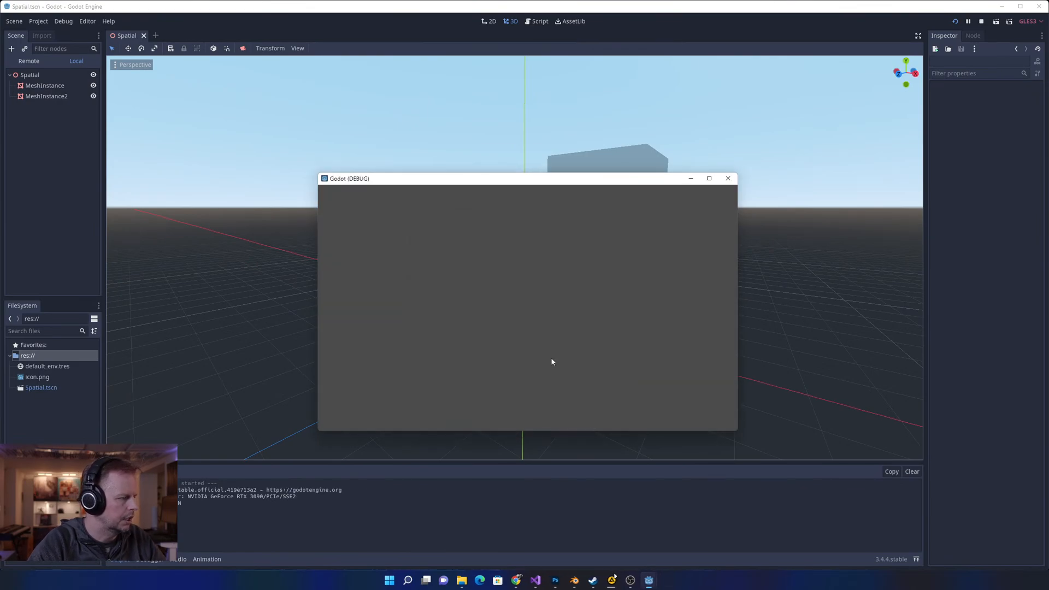
drag(552, 180, 618, 102)
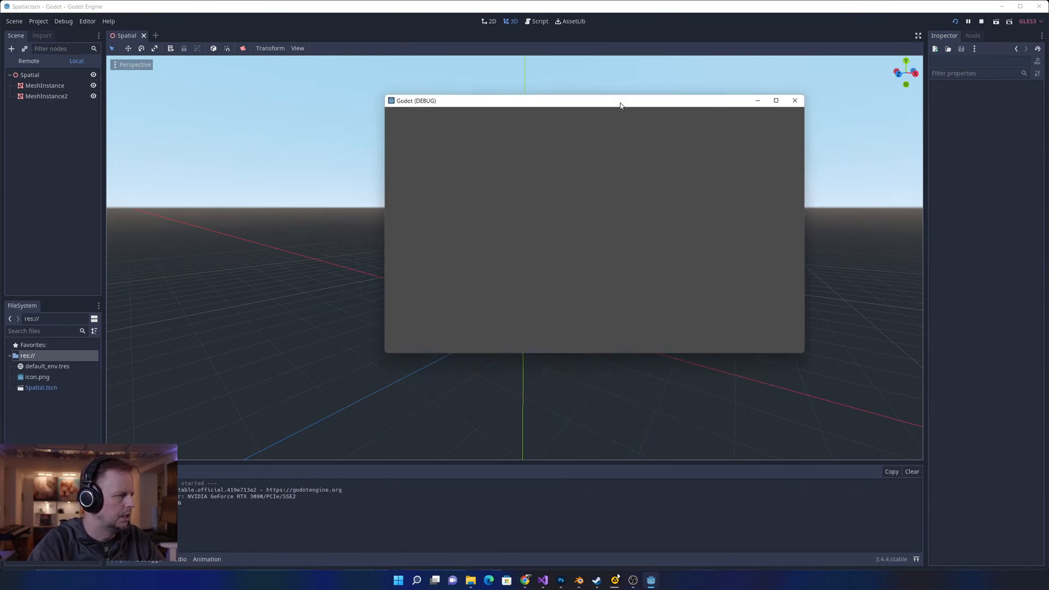
drag(432, 101, 480, 126)
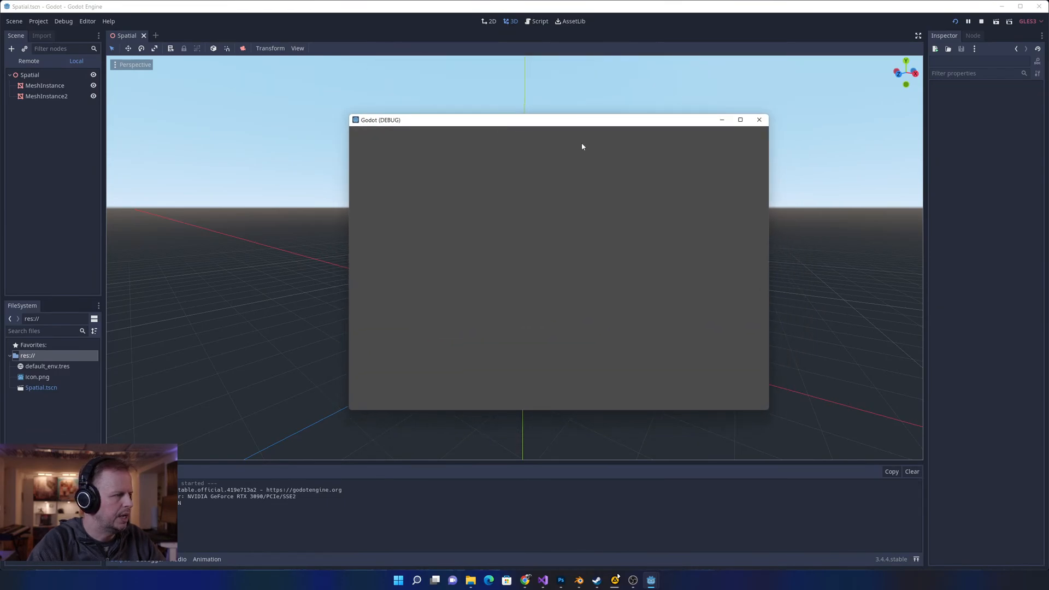
click(759, 119)
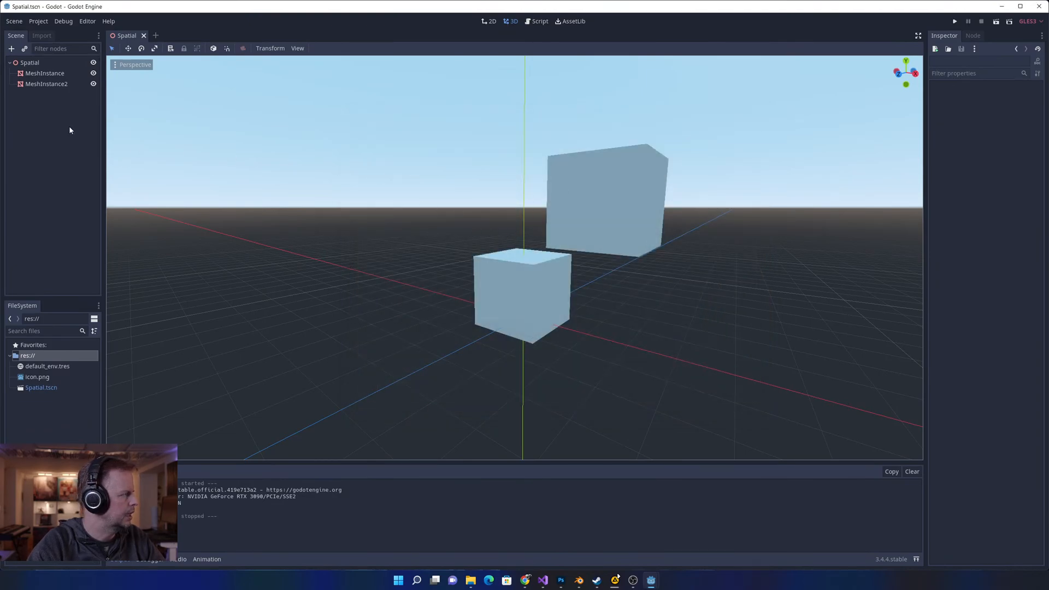
- Add a Camera node to the Spatial root, searching the node types for "cam"
click(11, 49)
text(cam)
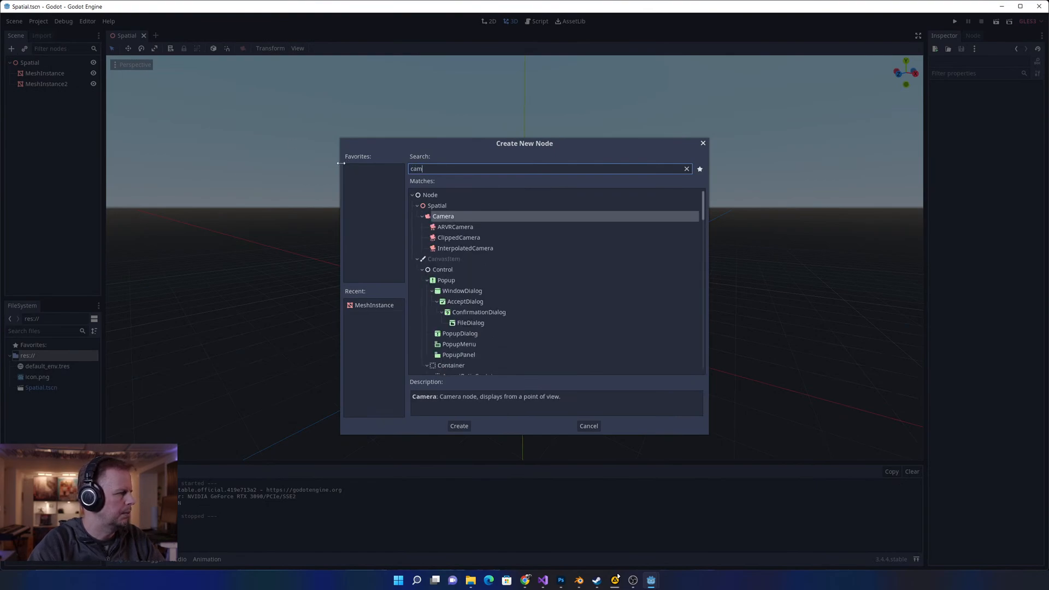
click(447, 217)
double_click(448, 221)
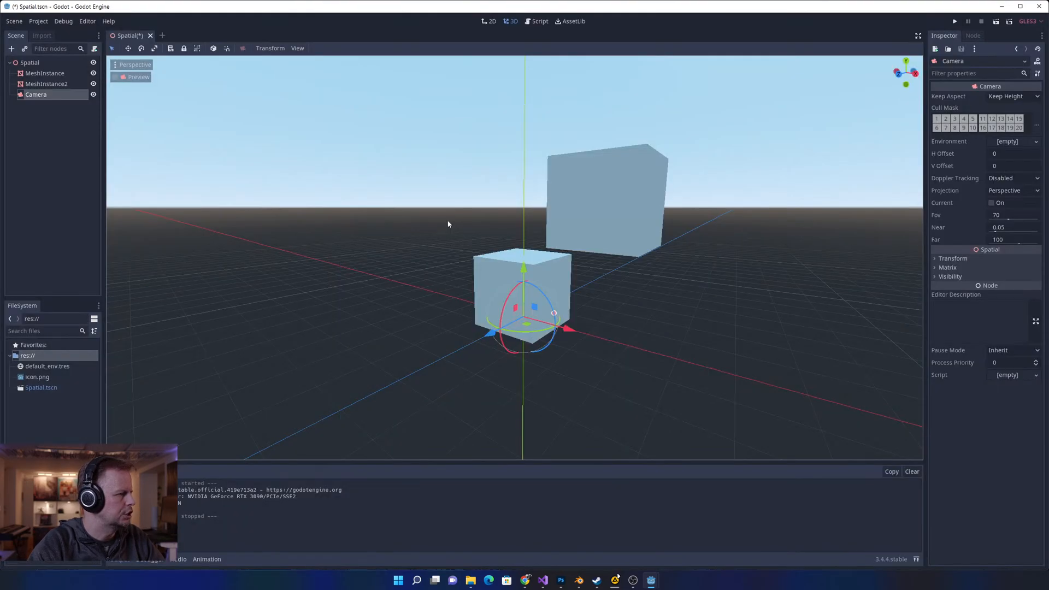
- Move the camera away from the scene origin to a position in front of the lower cube
click(30, 96)
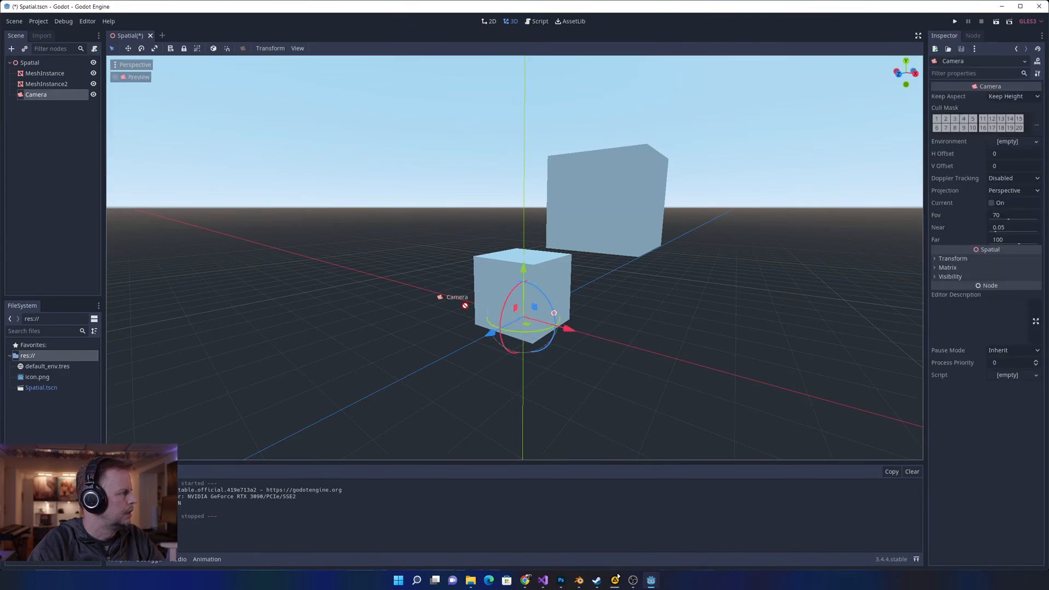
scroll(480, 211, down, 5)
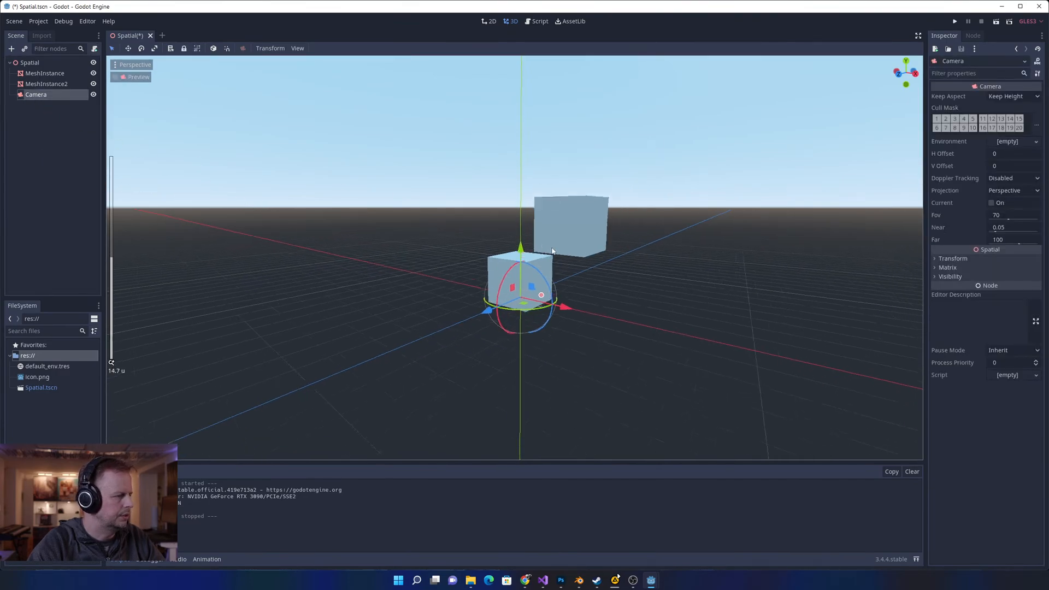
click(602, 257)
click(51, 95)
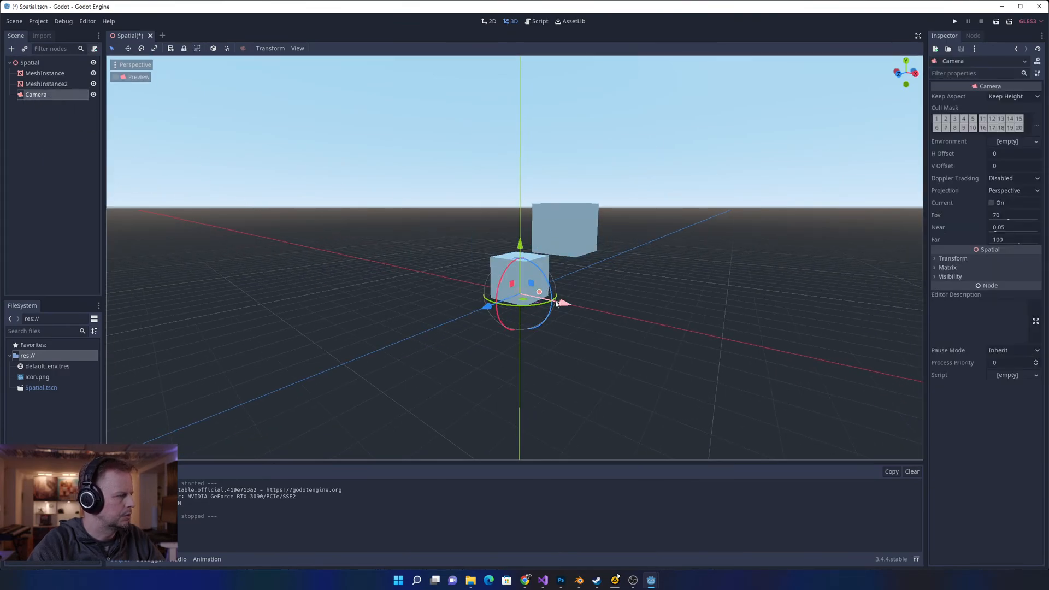
drag(527, 302, 578, 359)
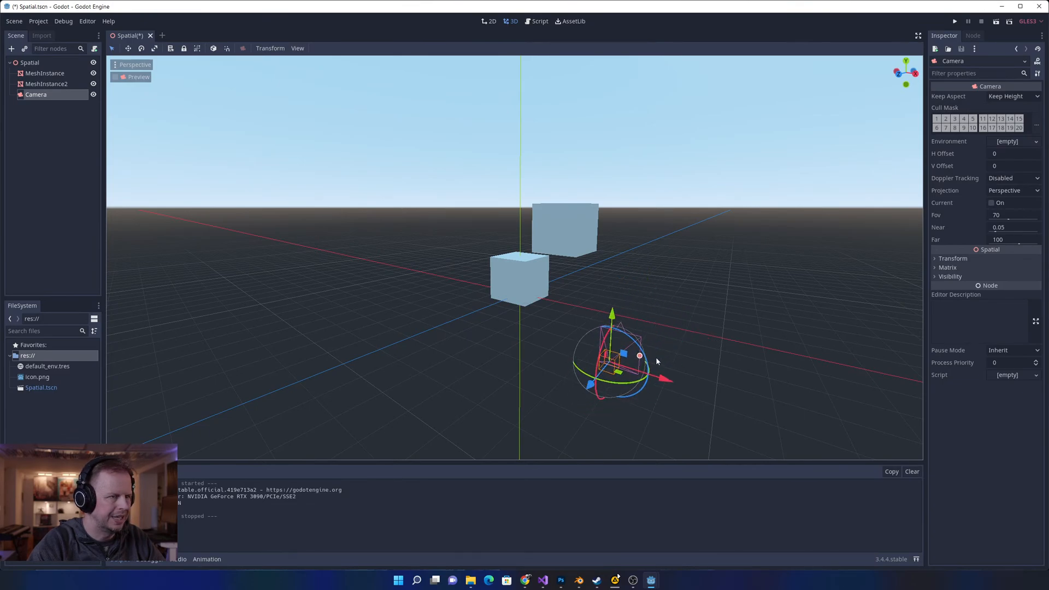
drag(656, 376, 494, 336)
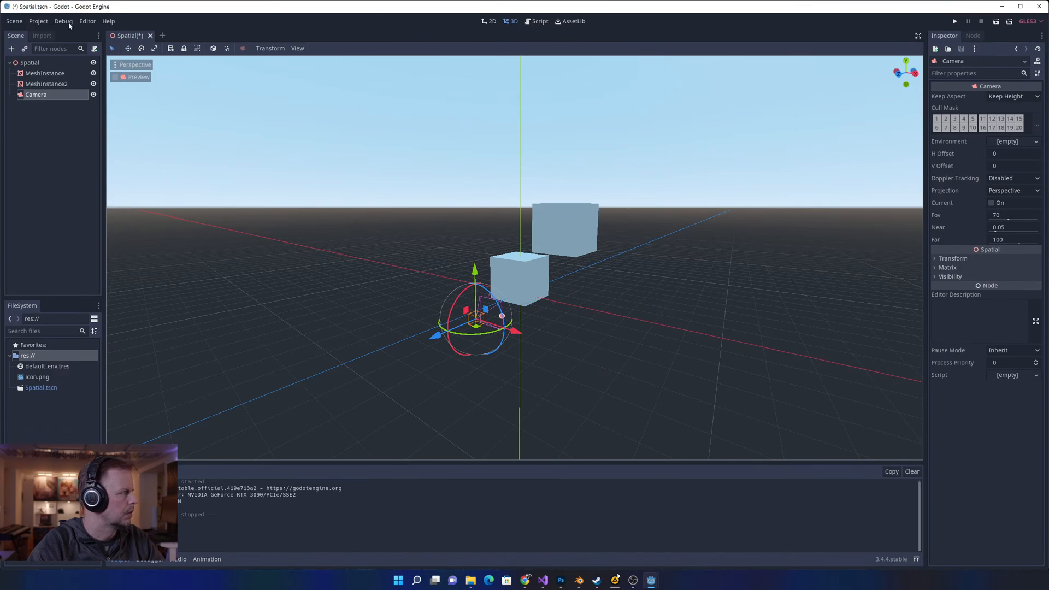
- Split the 3D view into two viewports and raise the camera slightly along the Y axis
click(298, 48)
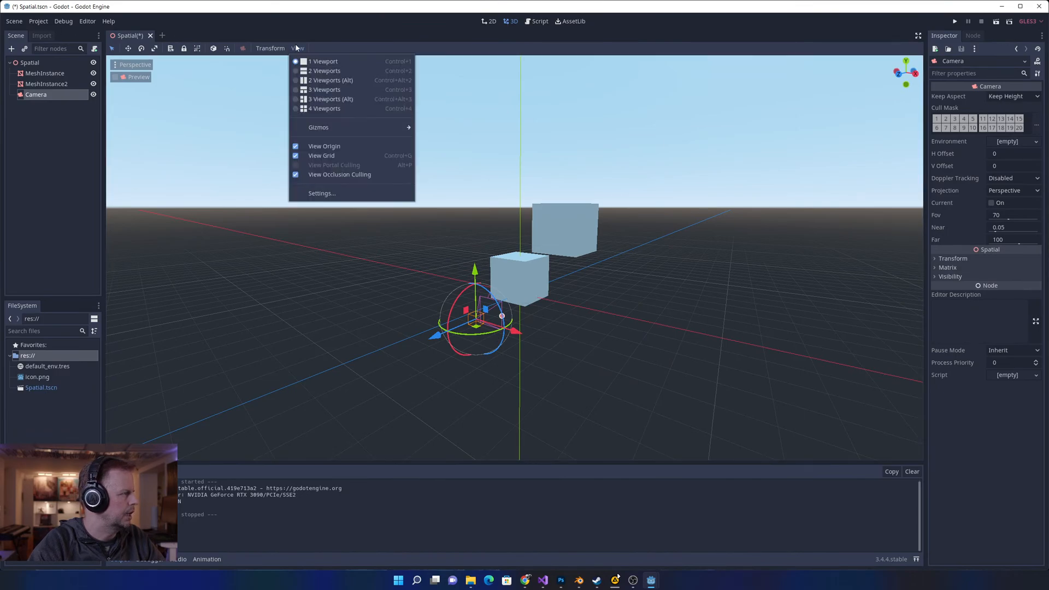
click(328, 71)
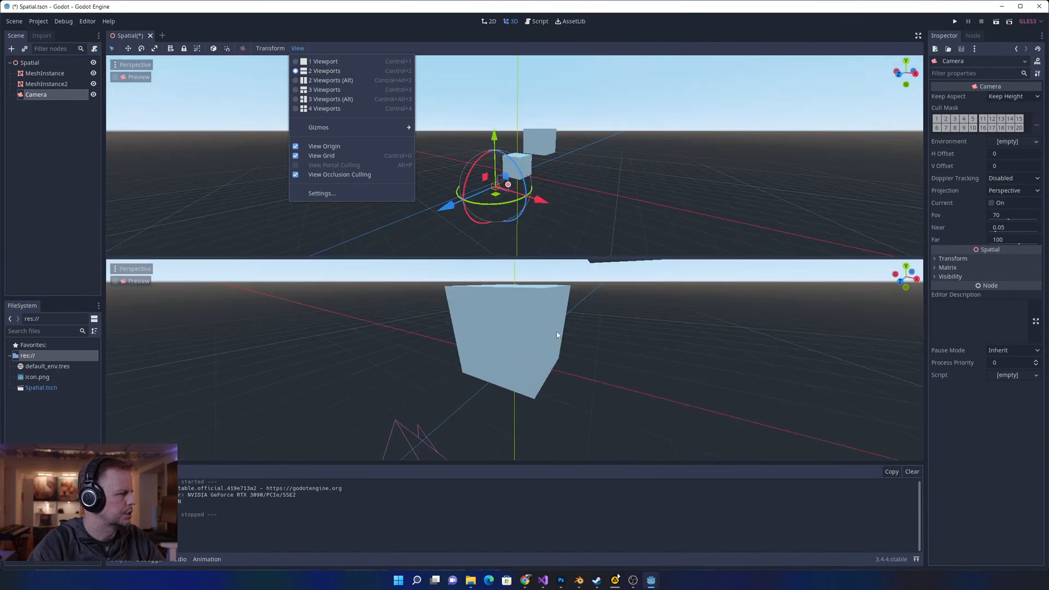
click(495, 144)
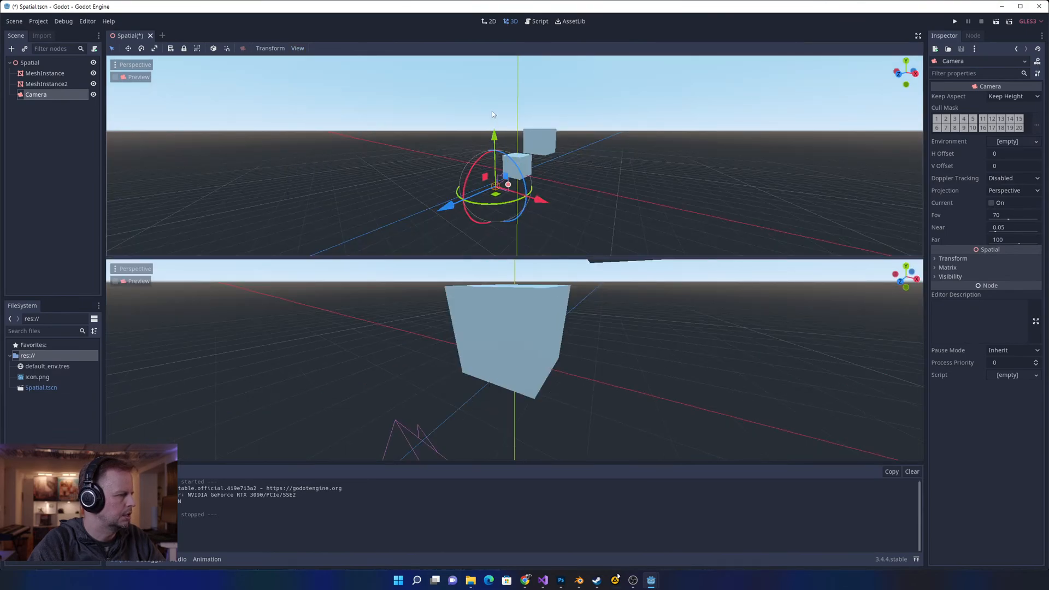
drag(493, 114, 493, 107)
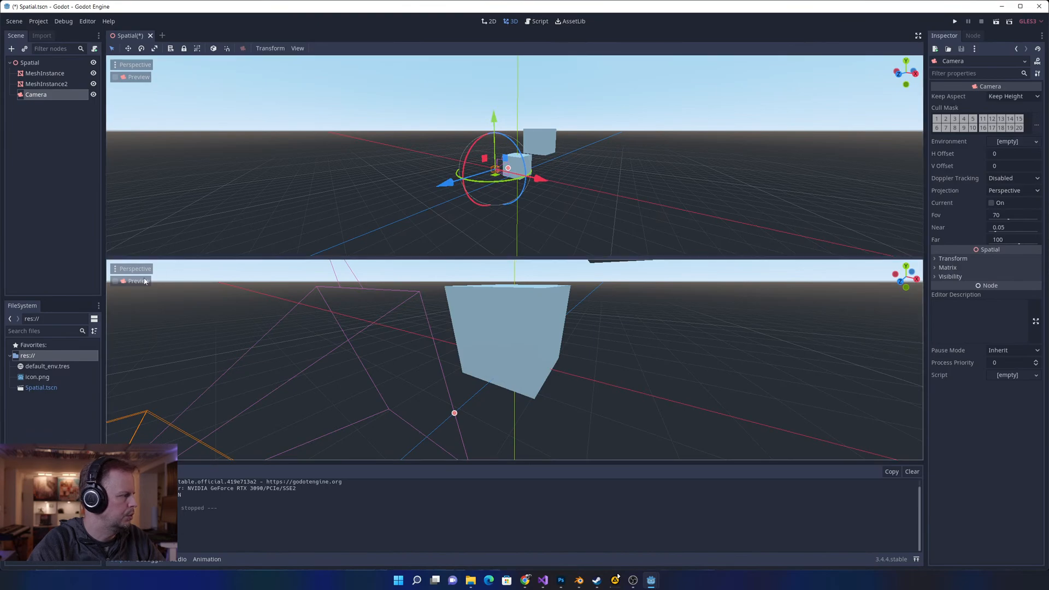
- Enable Cinematic Preview in the lower viewport to show the scene through the camera
click(115, 281)
click(115, 281)
click(131, 268)
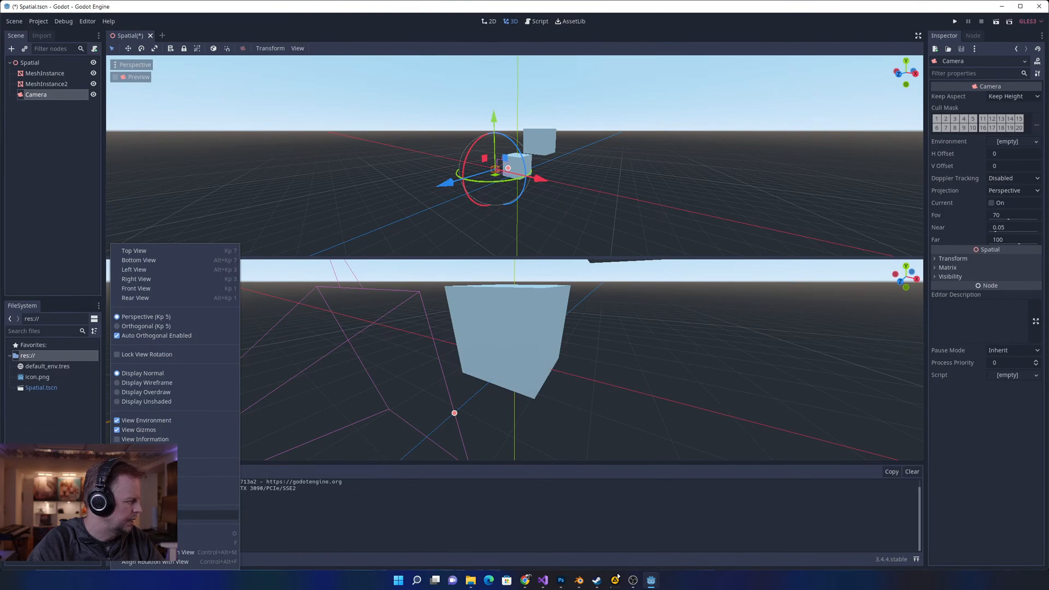
click(145, 515)
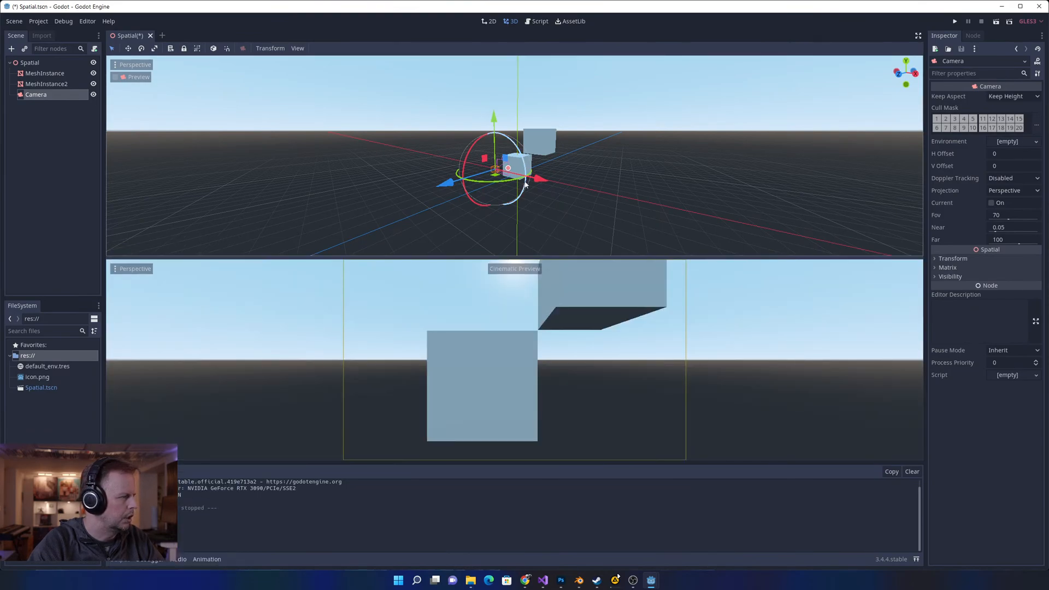
- Shift the camera along its X axis and pull it back along Z to adjust how the cubes are framed
mouse_move(539, 179)
mouse_down()
mouse_move(567, 194)
mouse_move(549, 185)
mouse_up()
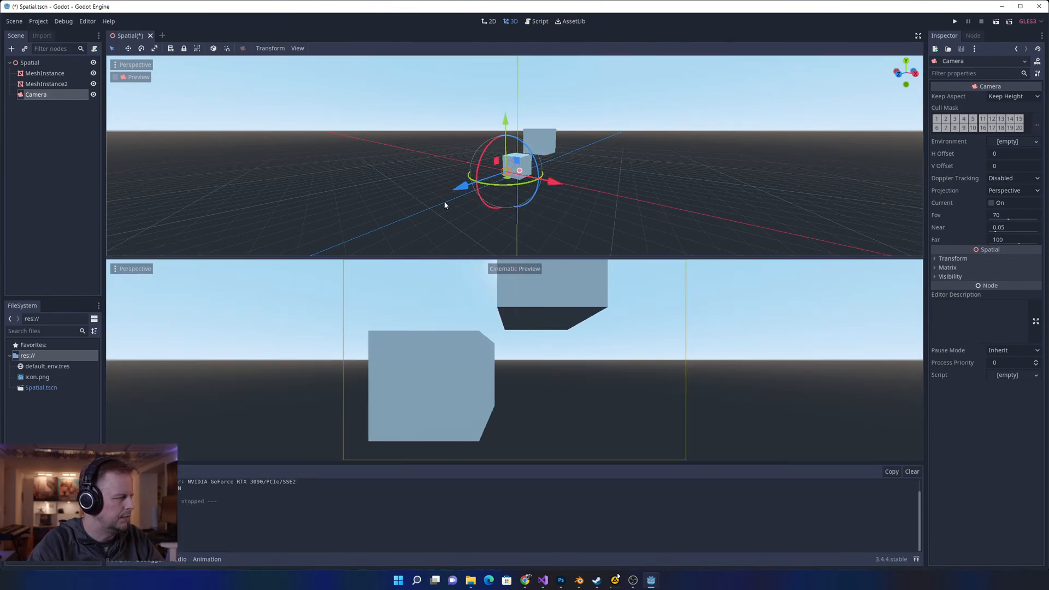
drag(458, 191, 444, 196)
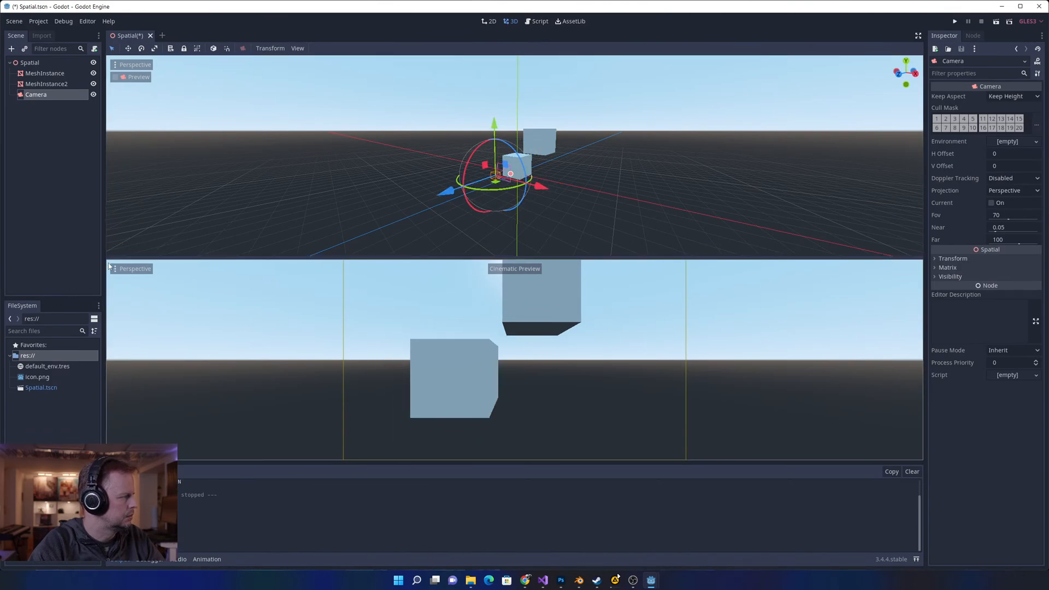
drag(529, 185, 526, 186)
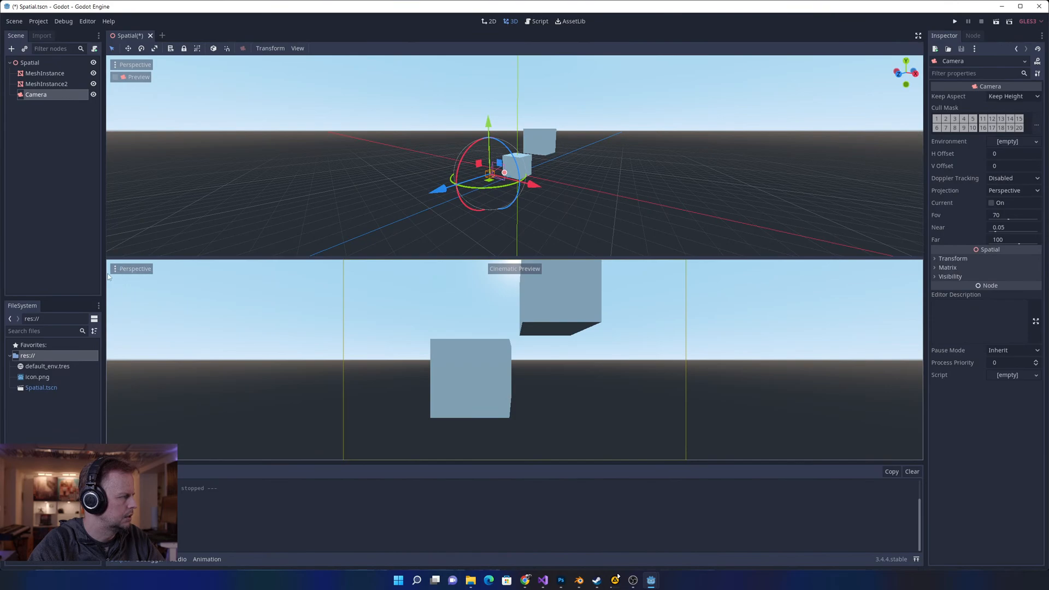
- Try orthogonal projection in the lower viewport and switch it back to perspective
click(117, 271)
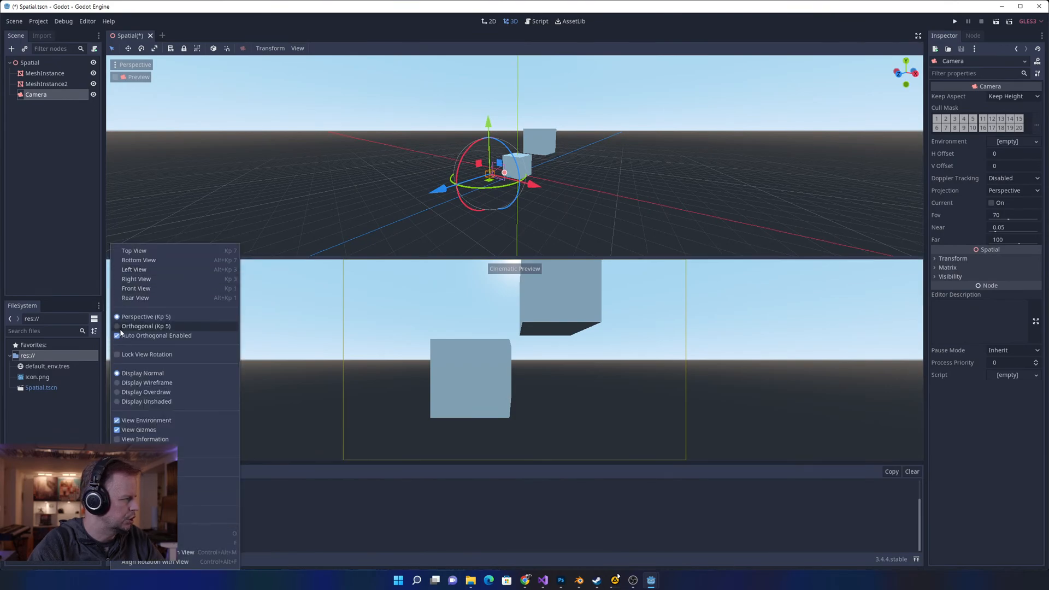
click(121, 330)
click(118, 270)
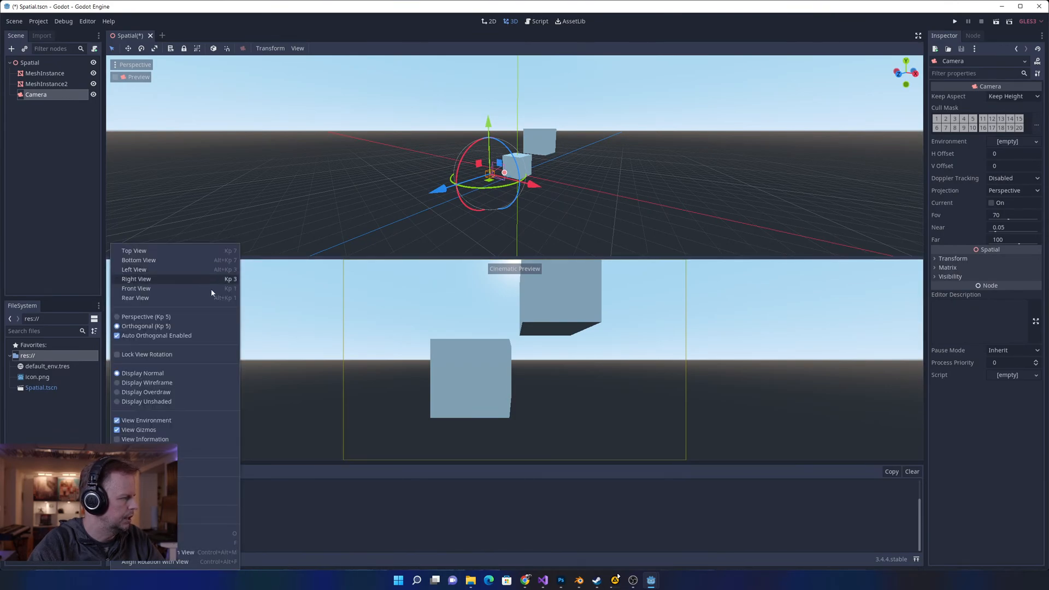
click(153, 318)
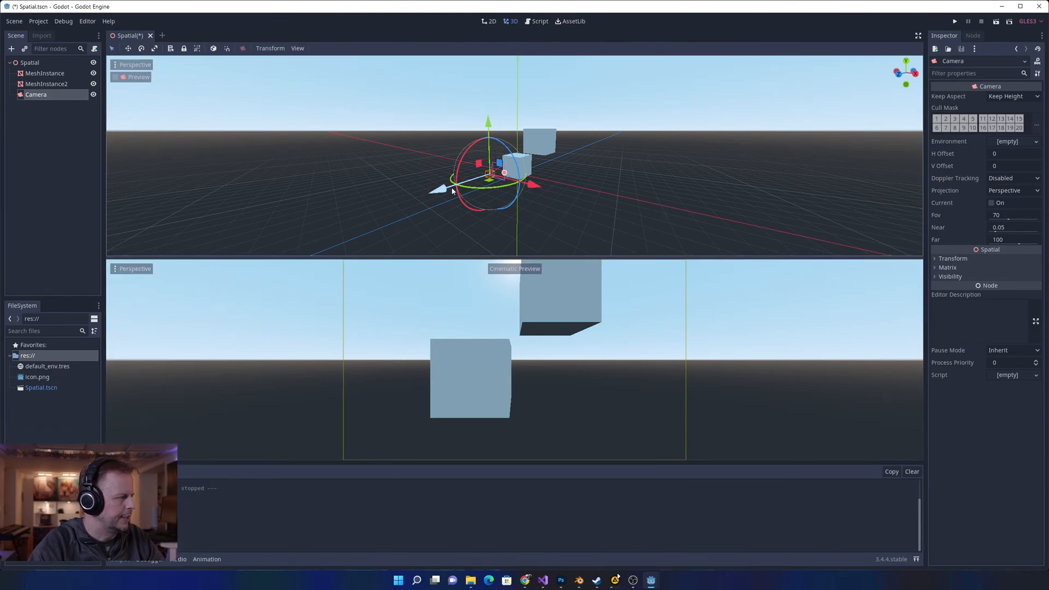
- Move the camera farther back along Z and raise it along Y, and enlarge the upper viewport slightly
drag(448, 190, 419, 200)
drag(475, 134, 473, 99)
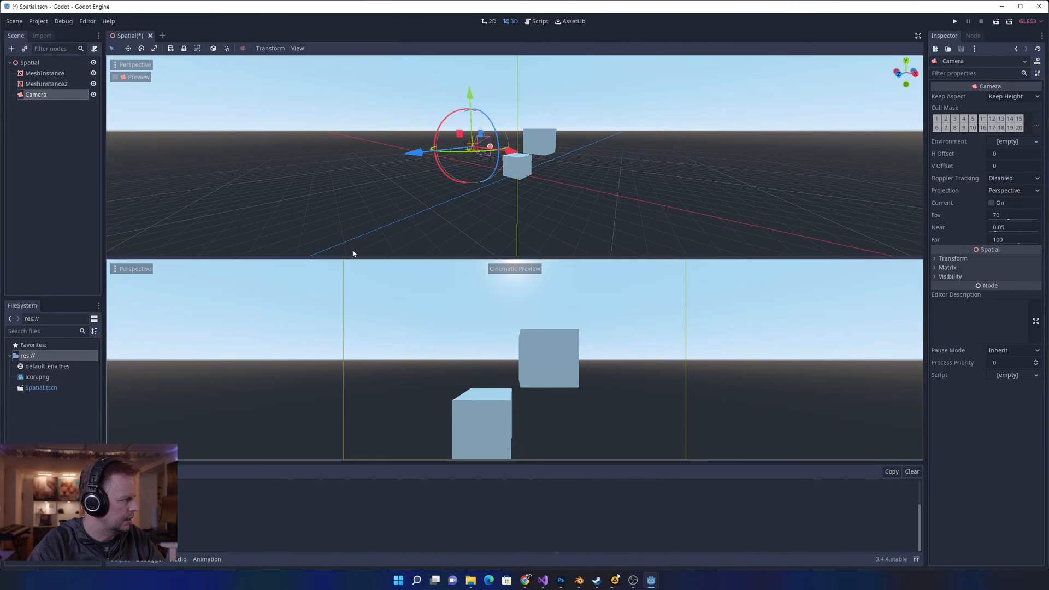
drag(623, 258, 623, 265)
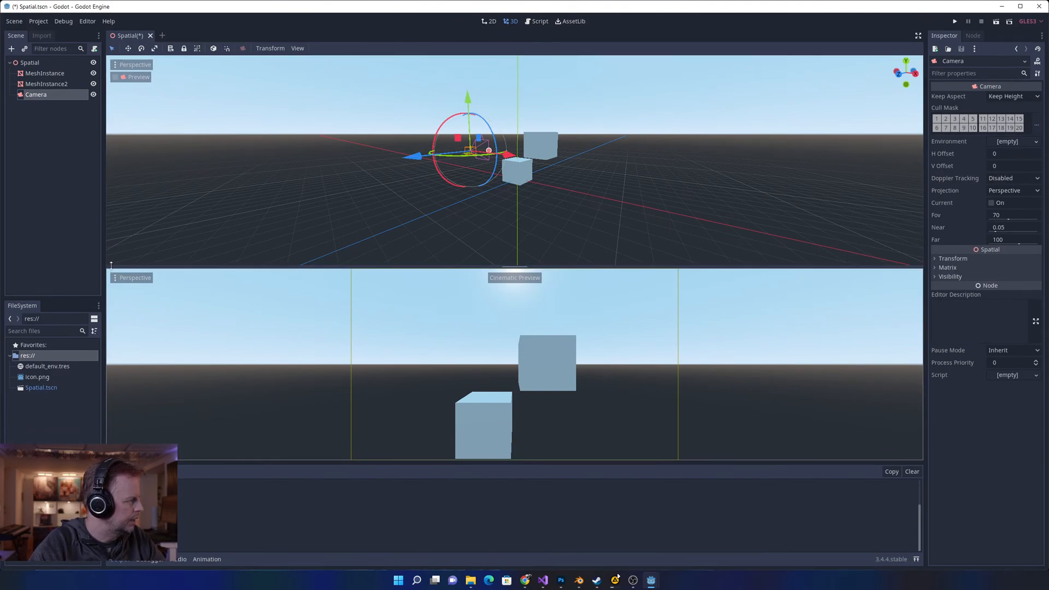
drag(214, 267, 213, 264)
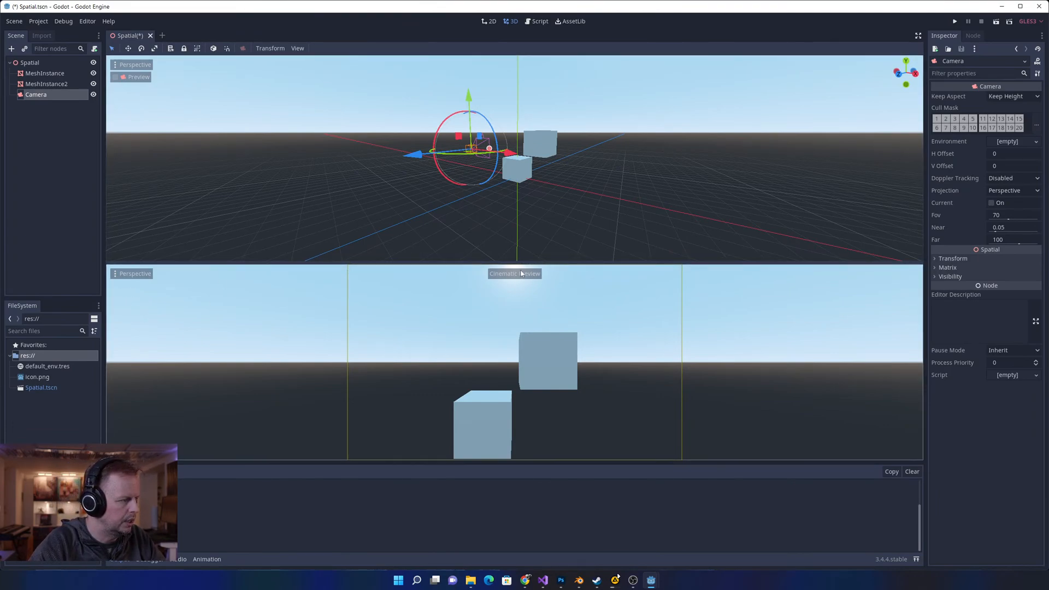
right_drag(327, 153, 329, 153)
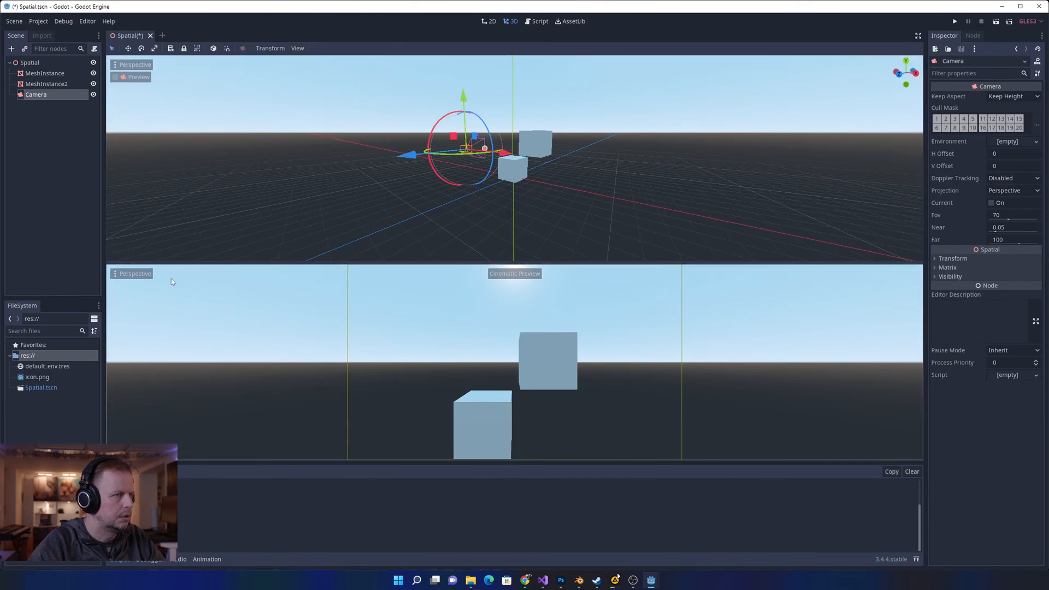
click(115, 273)
click(167, 174)
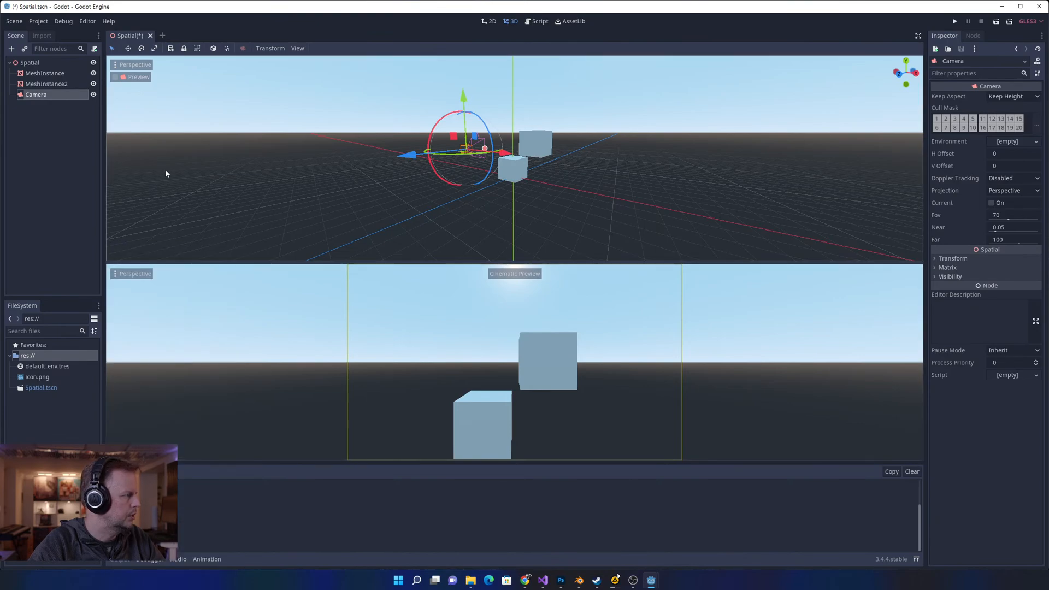
click(126, 273)
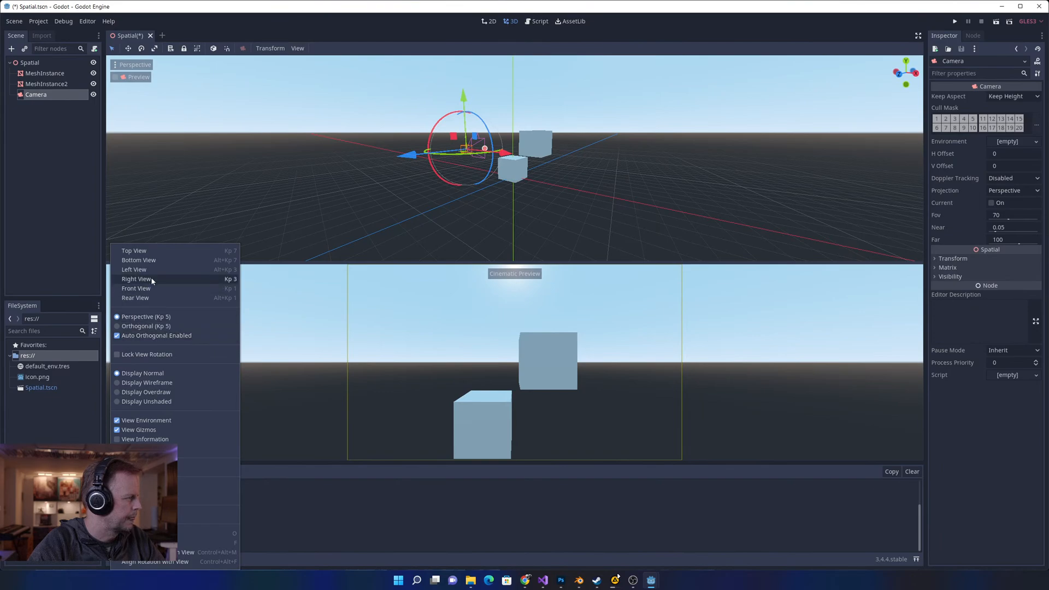
click(890, 35)
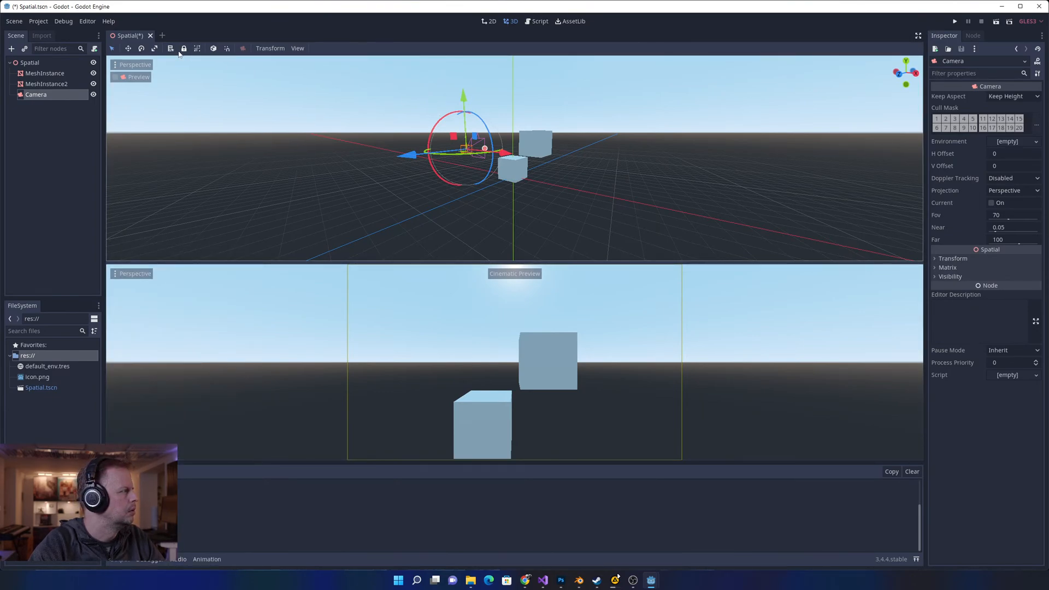
- Change the 3D view layout to 2 Viewports (Alt), placing the two views side by side
click(298, 49)
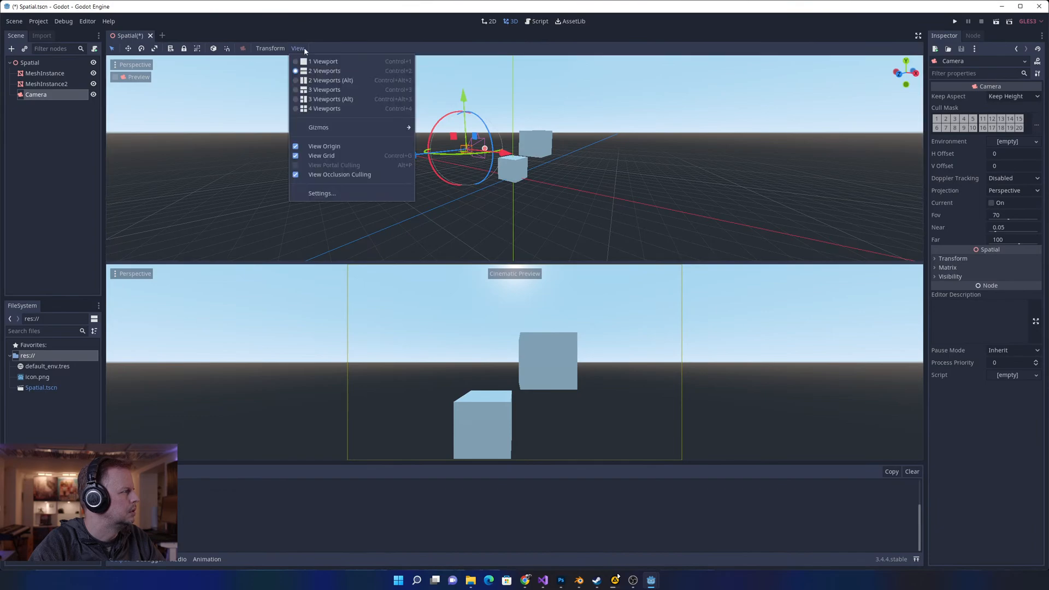
click(342, 80)
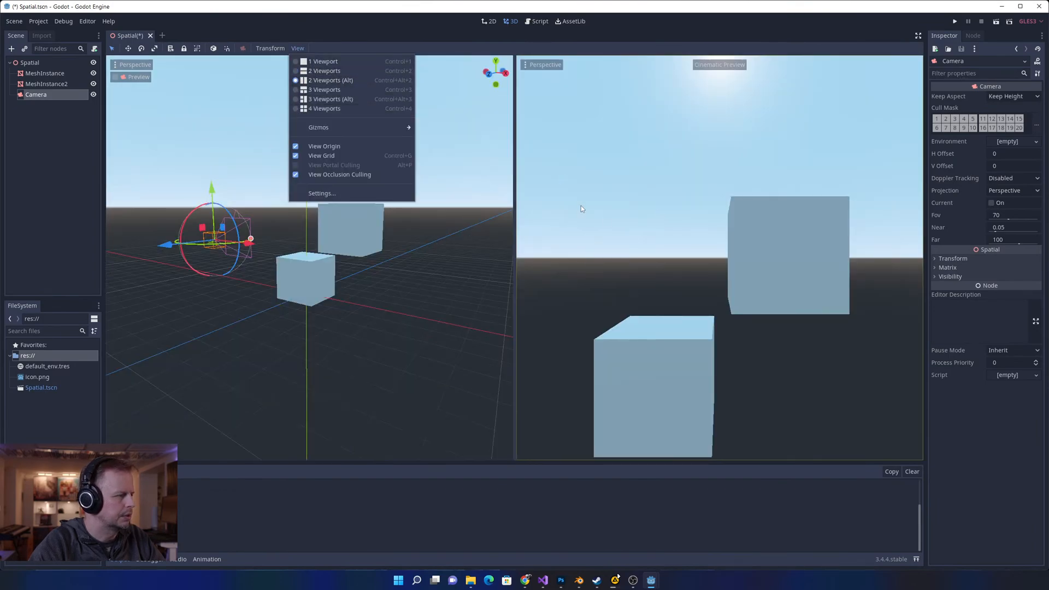
click(206, 212)
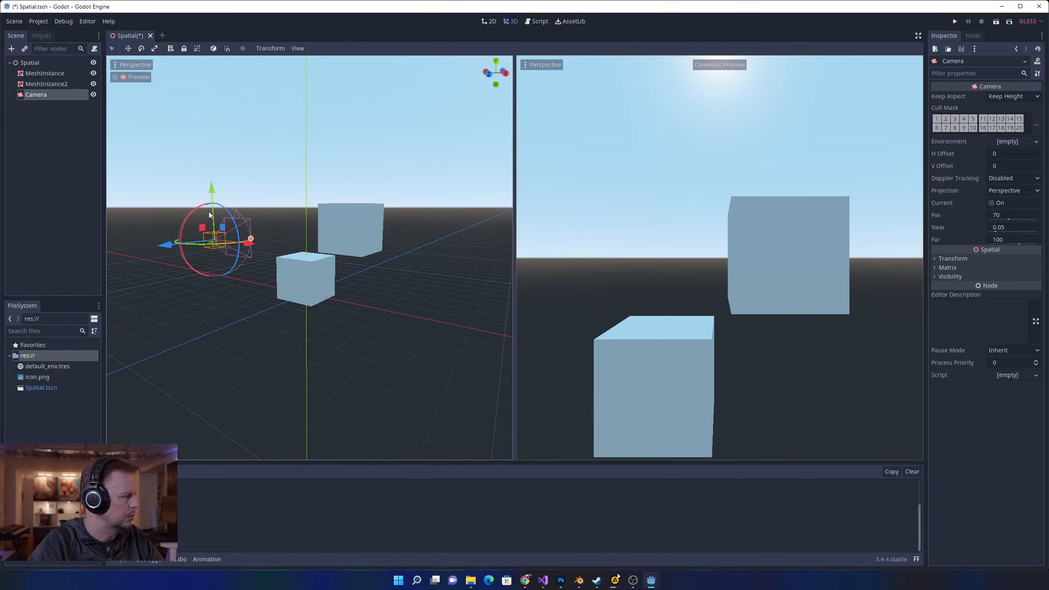
- Select the lower cube's MeshInstance and examine its Material, Geometry and Baked Light properties
click(339, 237)
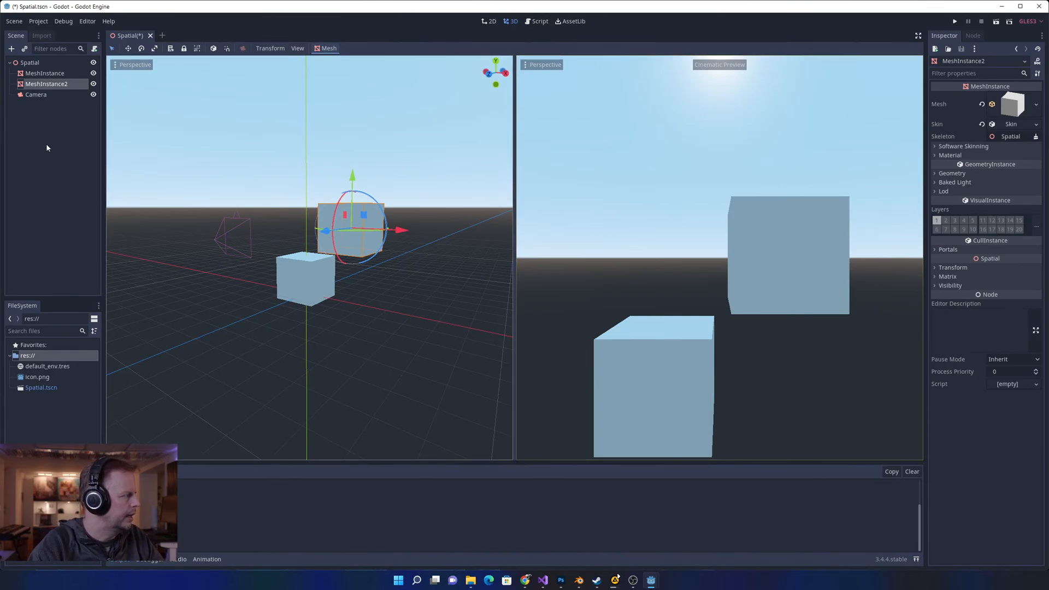
click(54, 76)
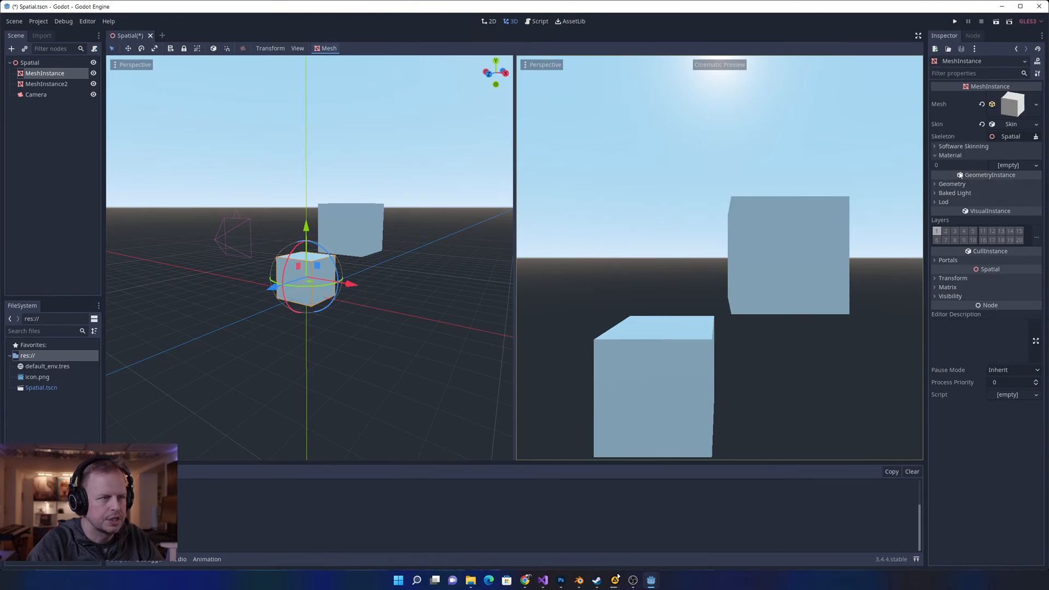
click(938, 187)
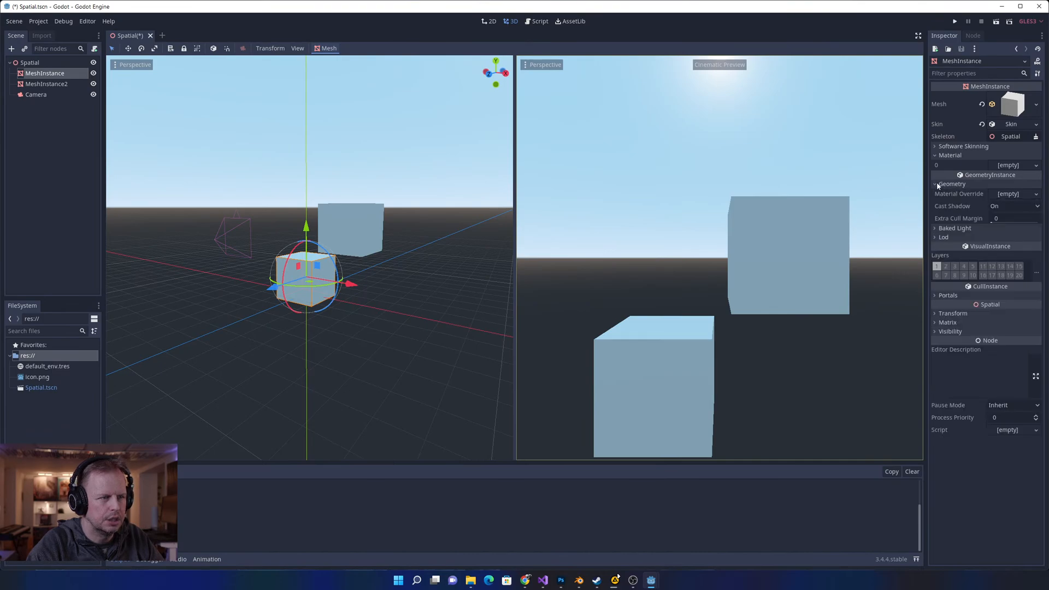
click(939, 187)
click(938, 194)
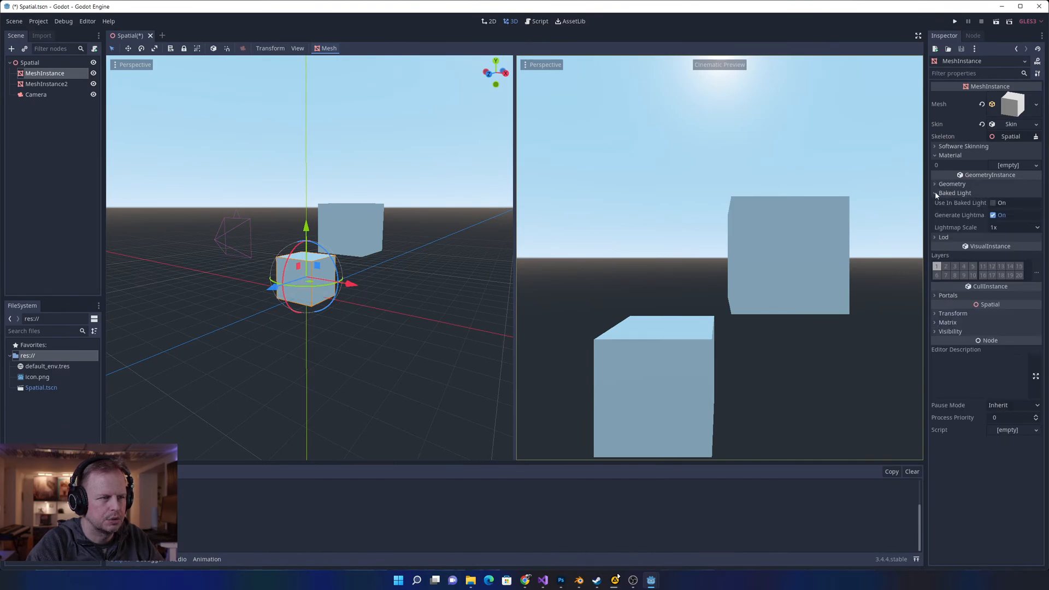
click(937, 194)
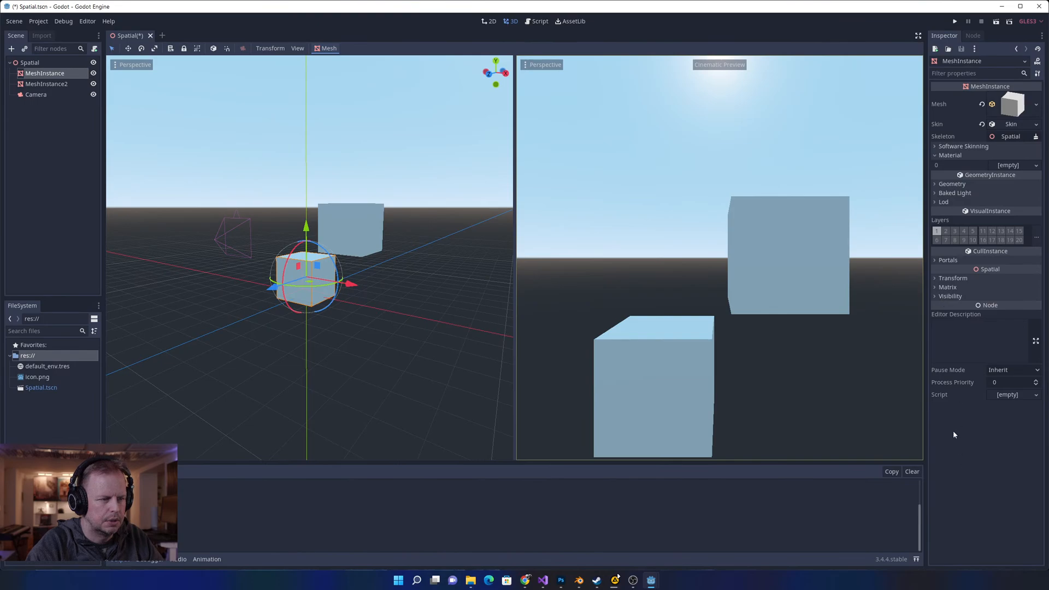
- Search the new resource types for "rigi", "phy" and "mass" to look for a physics-related resource
click(936, 49)
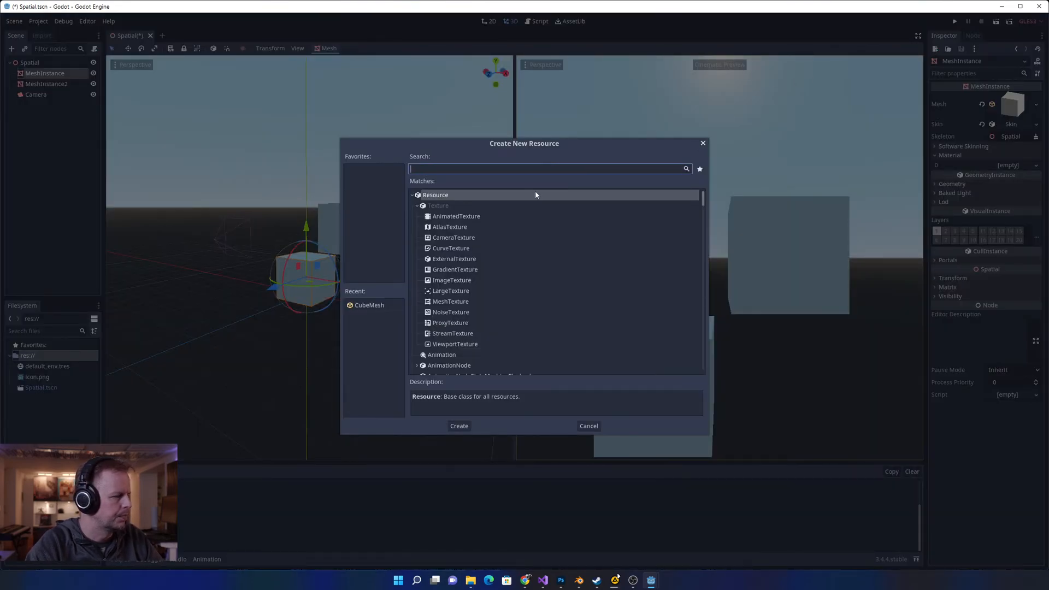
text(rigi)
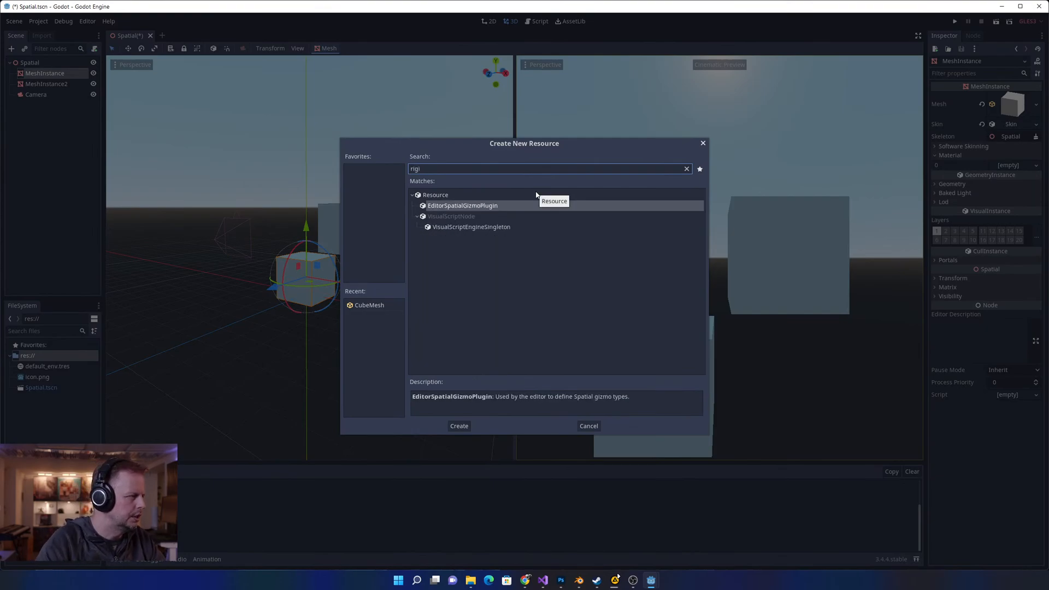
key(ctrl+a)
text(phy)
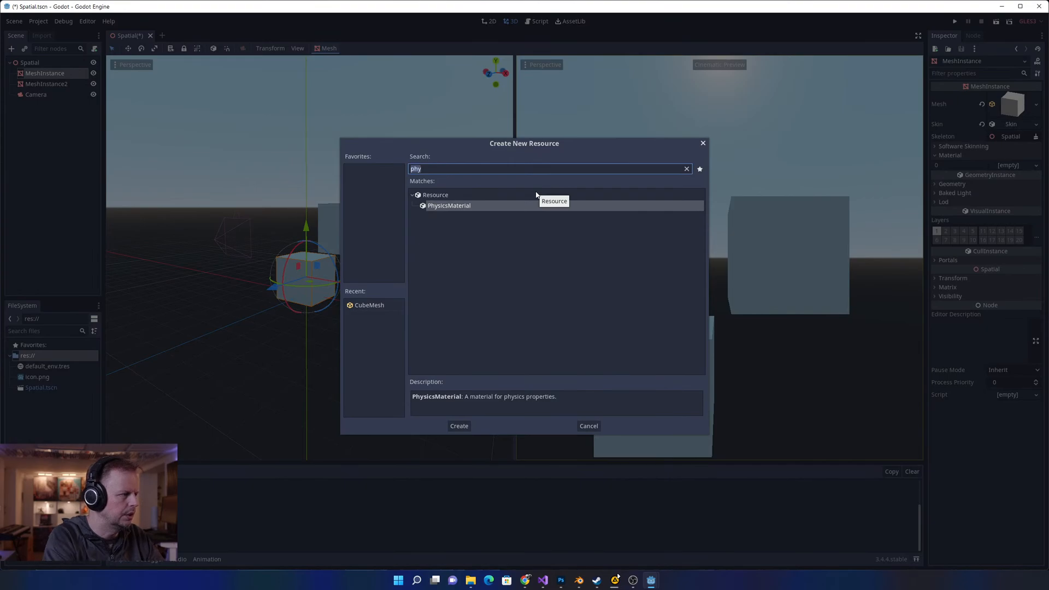
key(BackSpace)
key(BackSpace)
key(BackSpace)
text(mass)
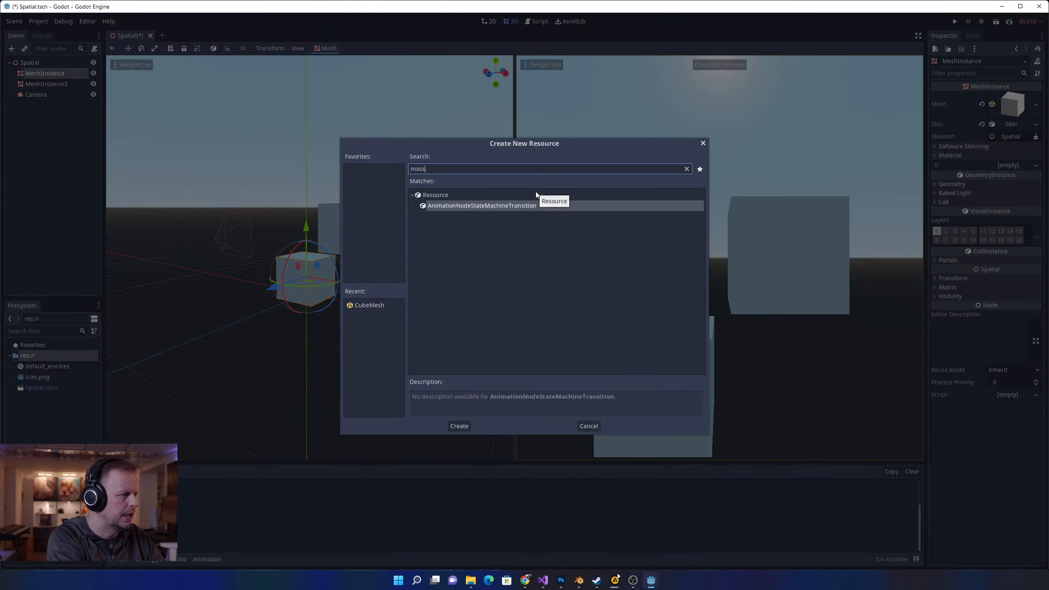
key(BackSpace)
key(BackSpace)
key(BackSpace)
key(BackSpace)
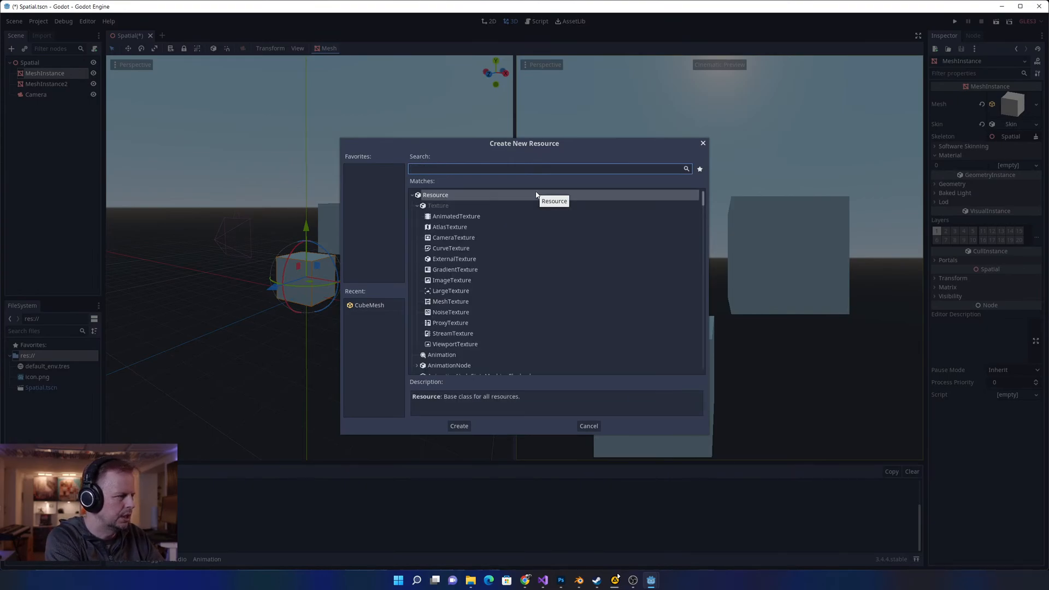
- Create a PhysicsMaterial resource, searching for "phy", and return to the MeshInstance's properties
text(phy)
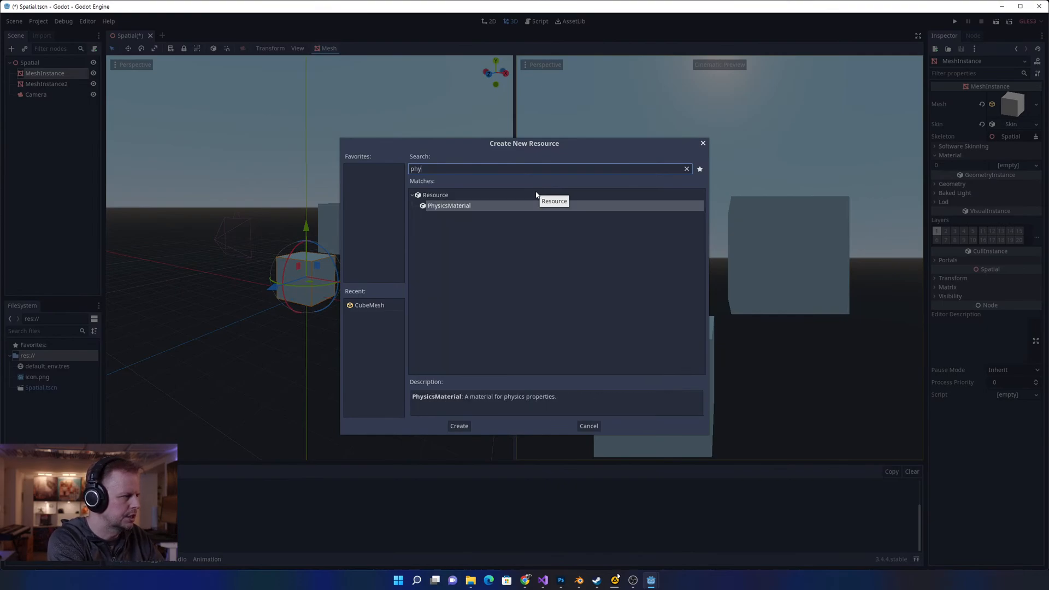
key(Return)
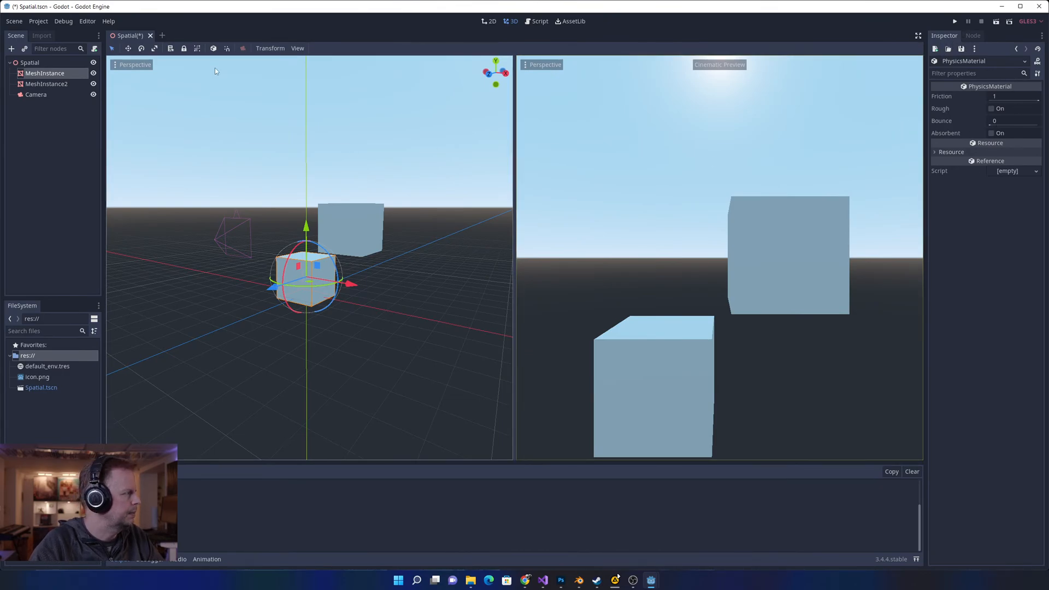
click(1016, 48)
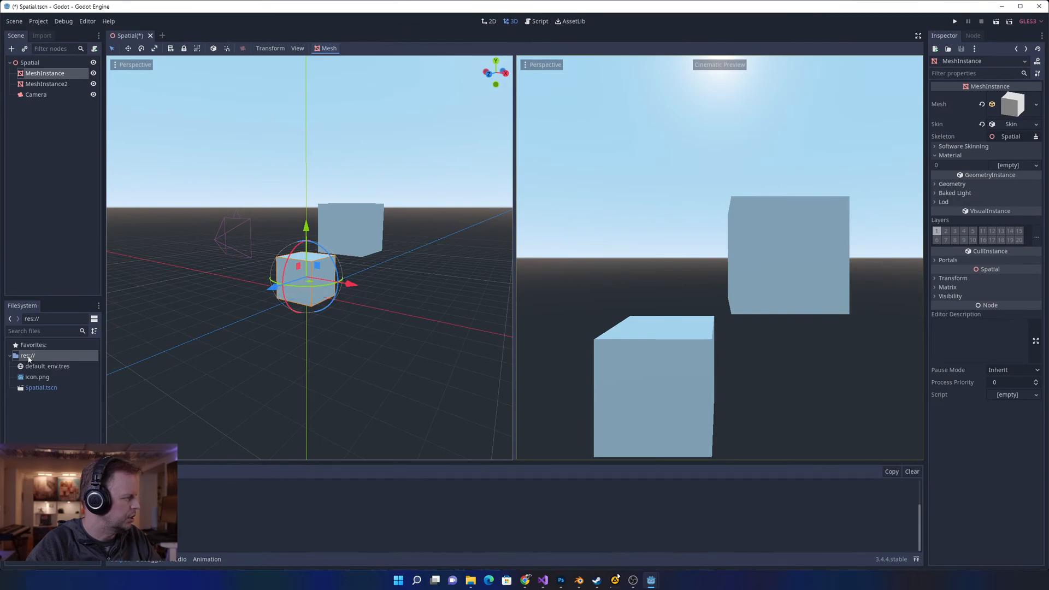
click(33, 378)
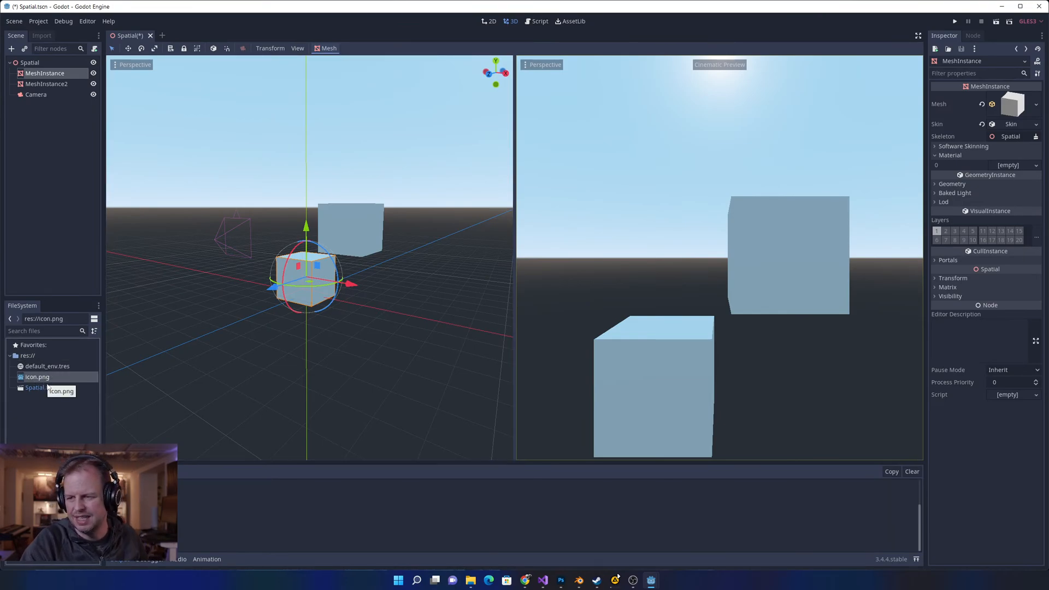
click(45, 368)
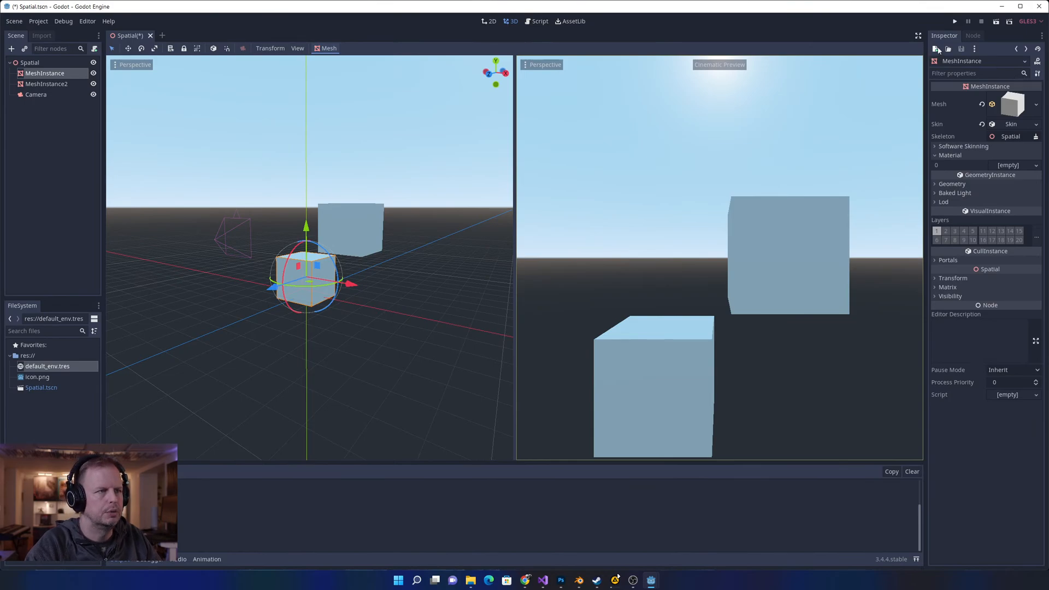
- Examine the signals available on the MeshInstance, comparing them with its properties, and select the ready() signal
click(973, 36)
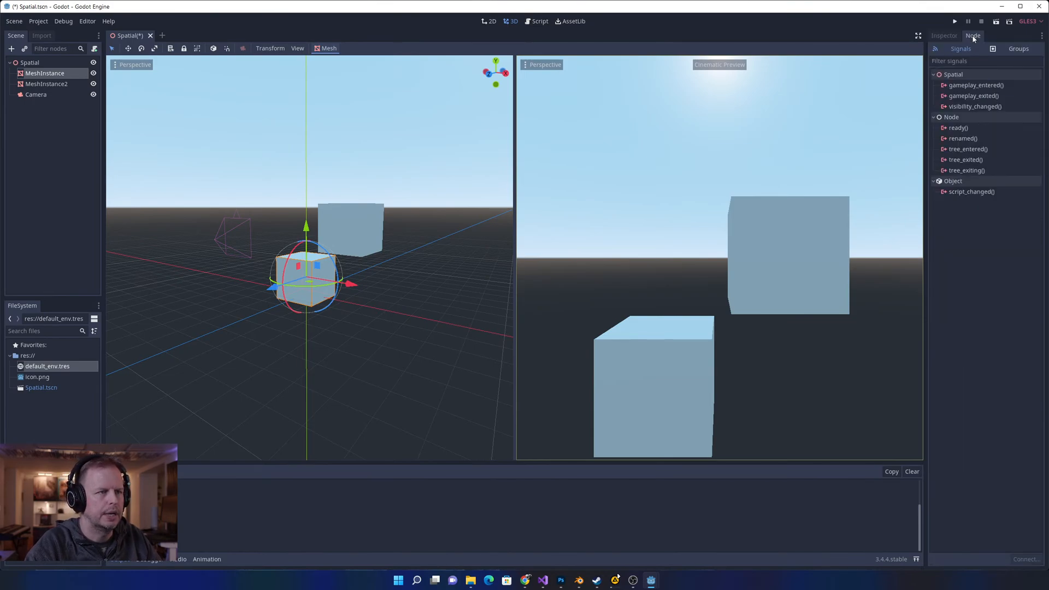
click(945, 36)
click(973, 36)
click(946, 36)
click(974, 36)
click(948, 37)
click(973, 36)
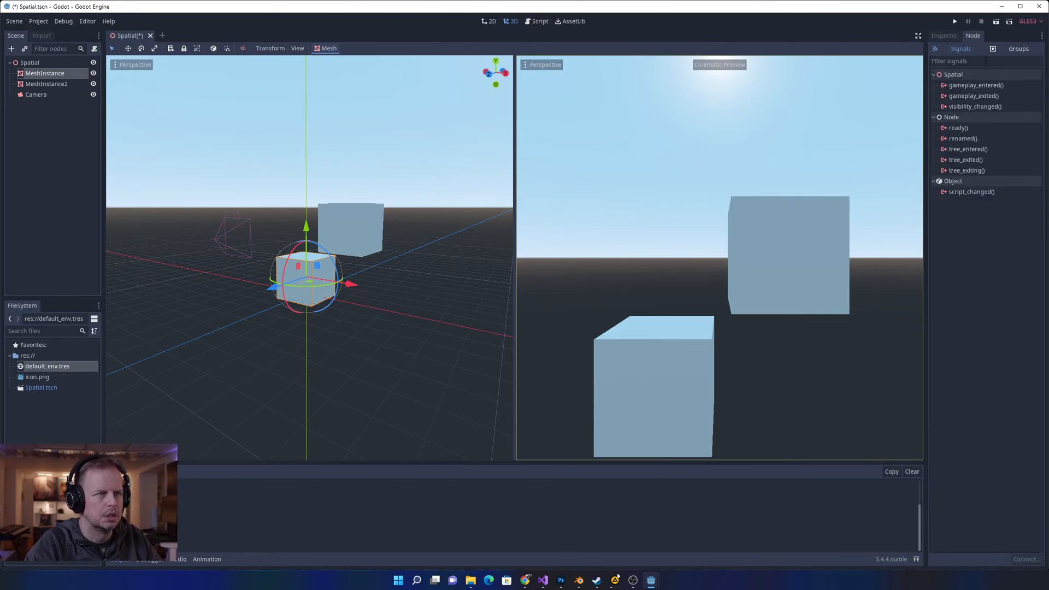
click(966, 61)
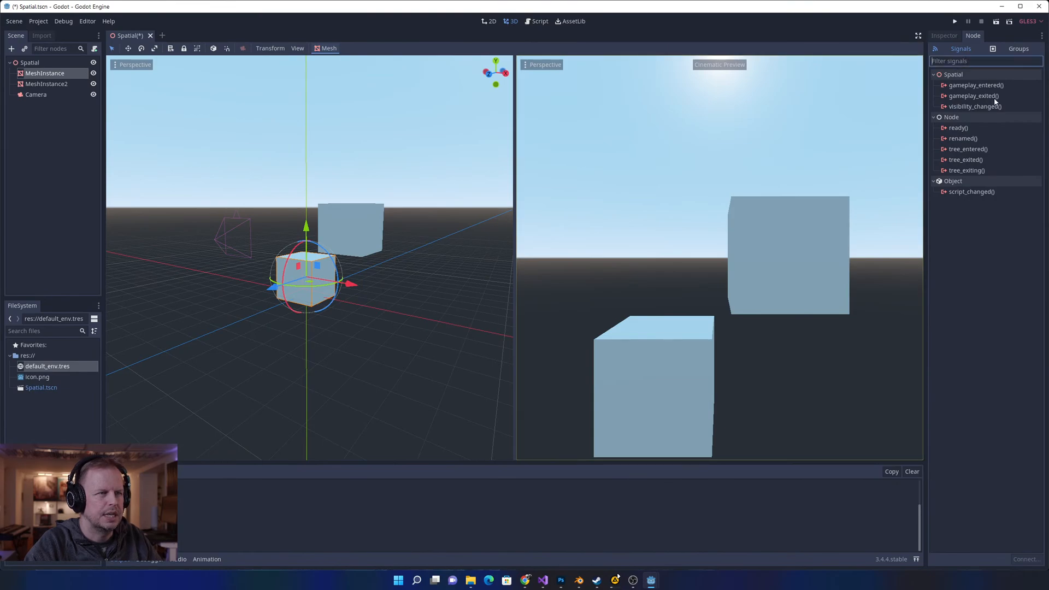
click(971, 129)
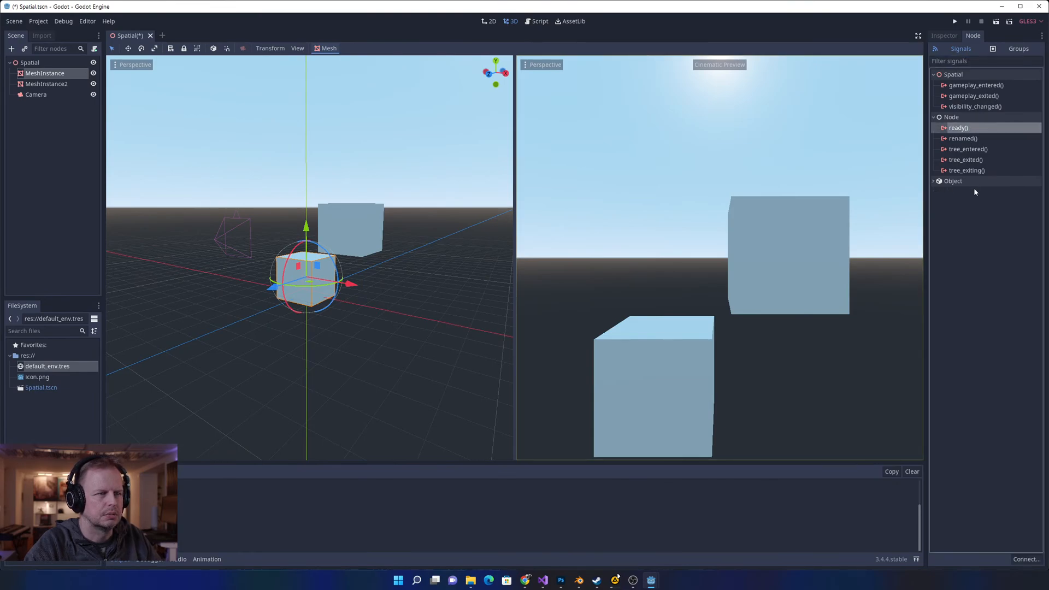
- Return to the MeshInstance's properties and search the new resource types for "RIGID BODY", closing the search without creating anything
click(959, 182)
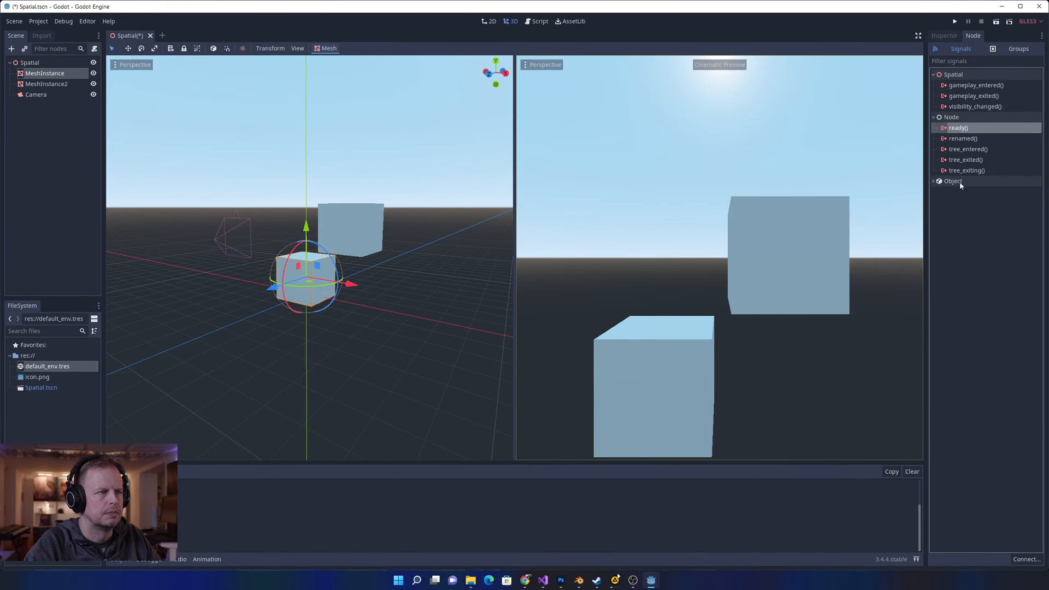
click(945, 36)
click(935, 49)
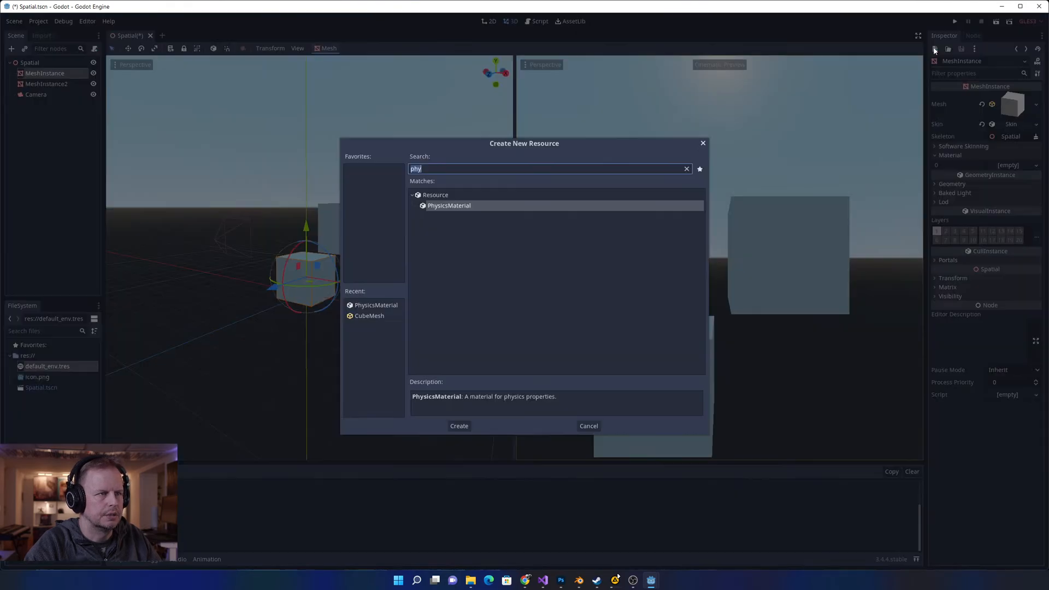
text(RI)
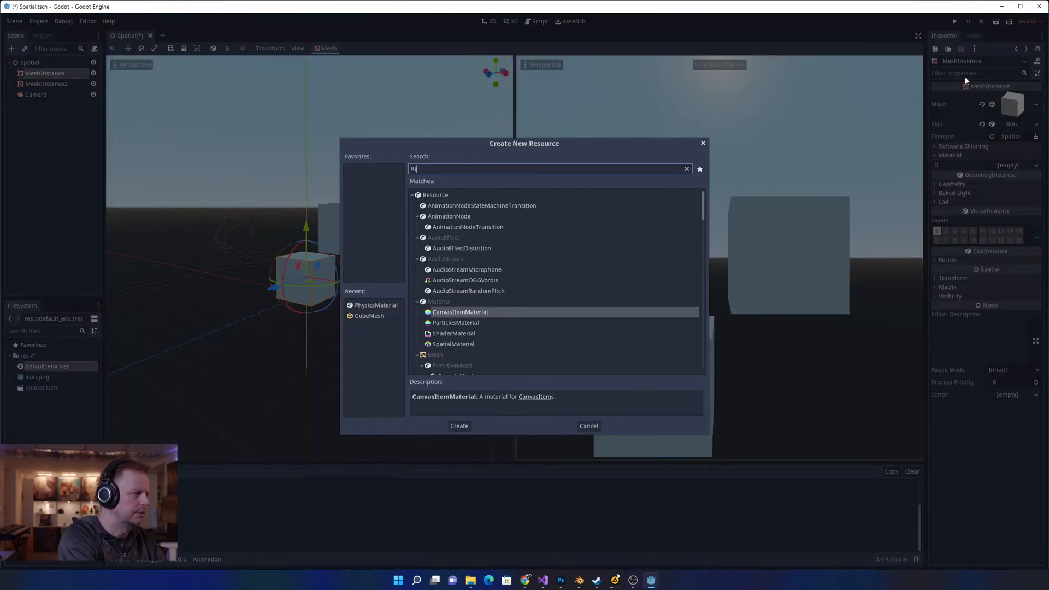
text(GID)
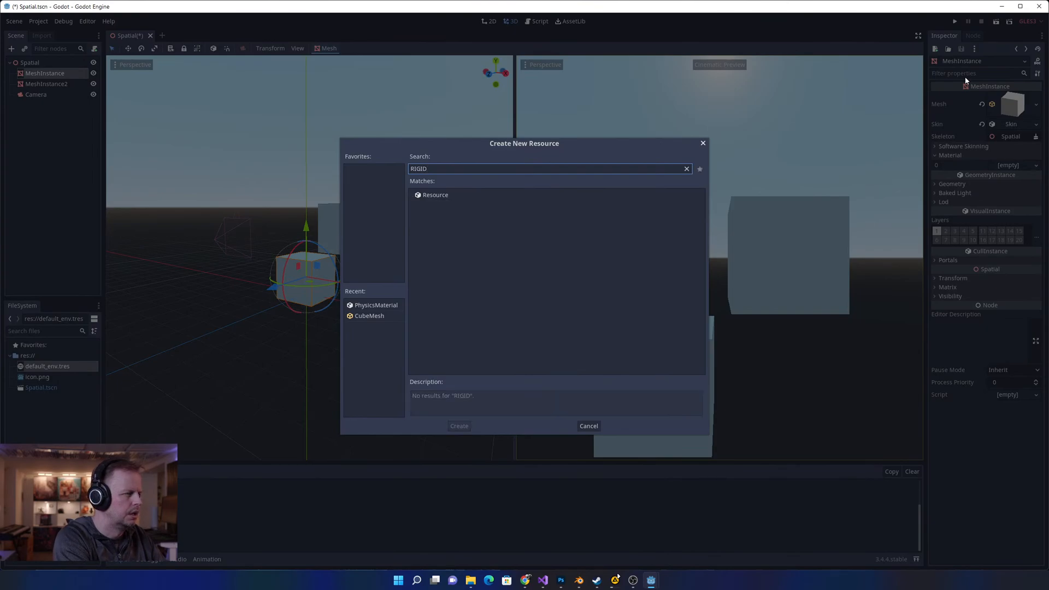
text( b)
key(BackSpace)
text(BODY)
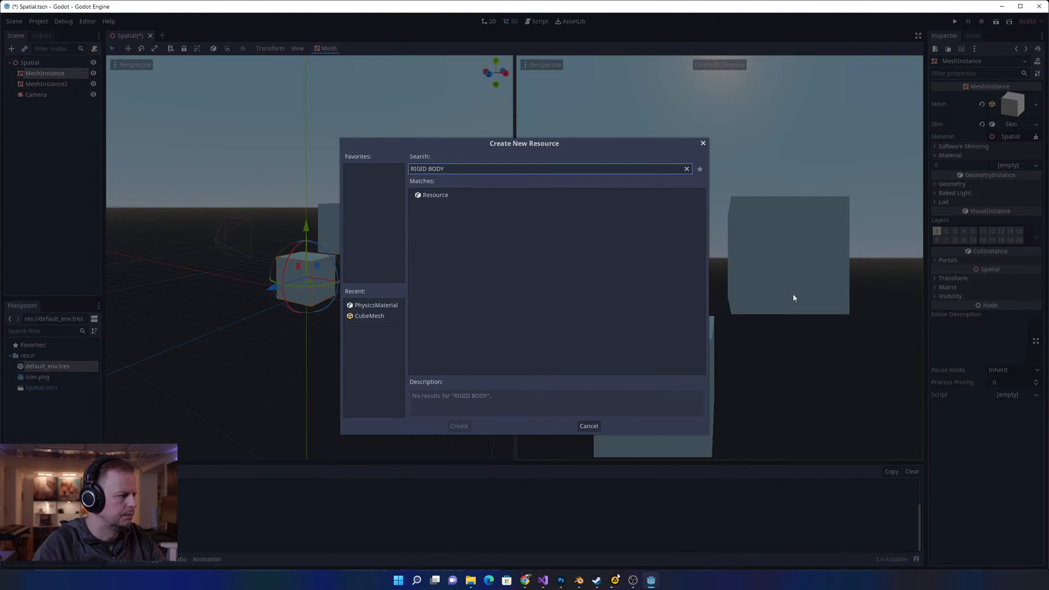
click(593, 425)
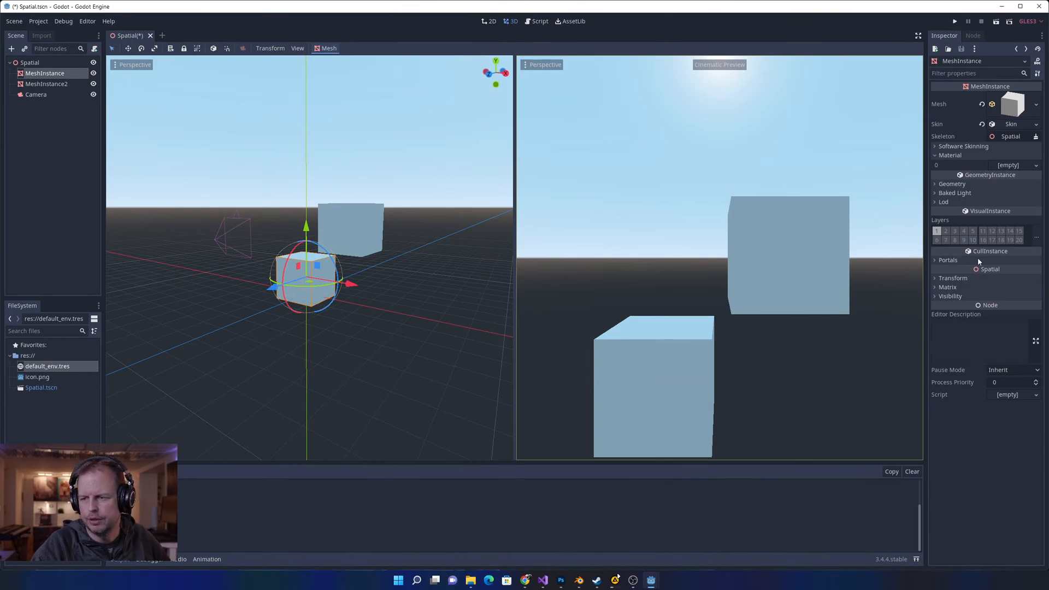
- Add a RigidBody node under the Spatial root, searching the node types for "rigid"
click(164, 143)
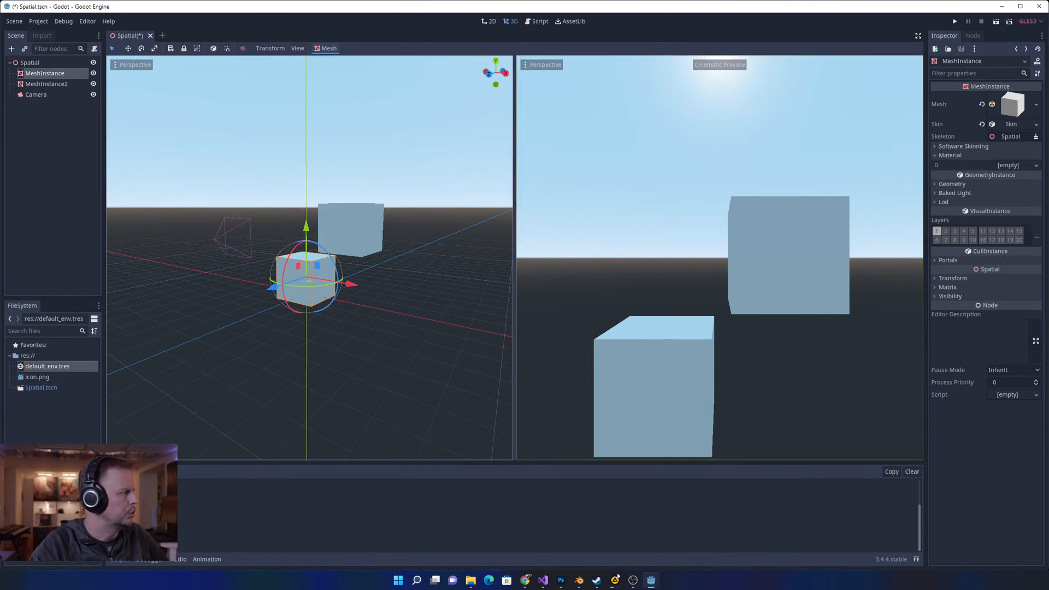
click(12, 48)
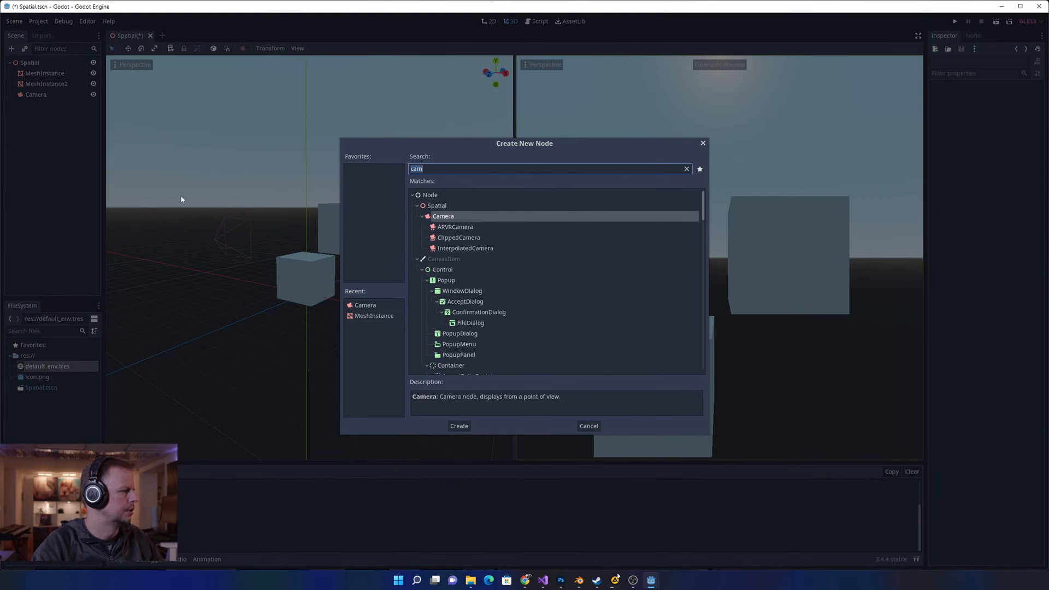
text(rigid)
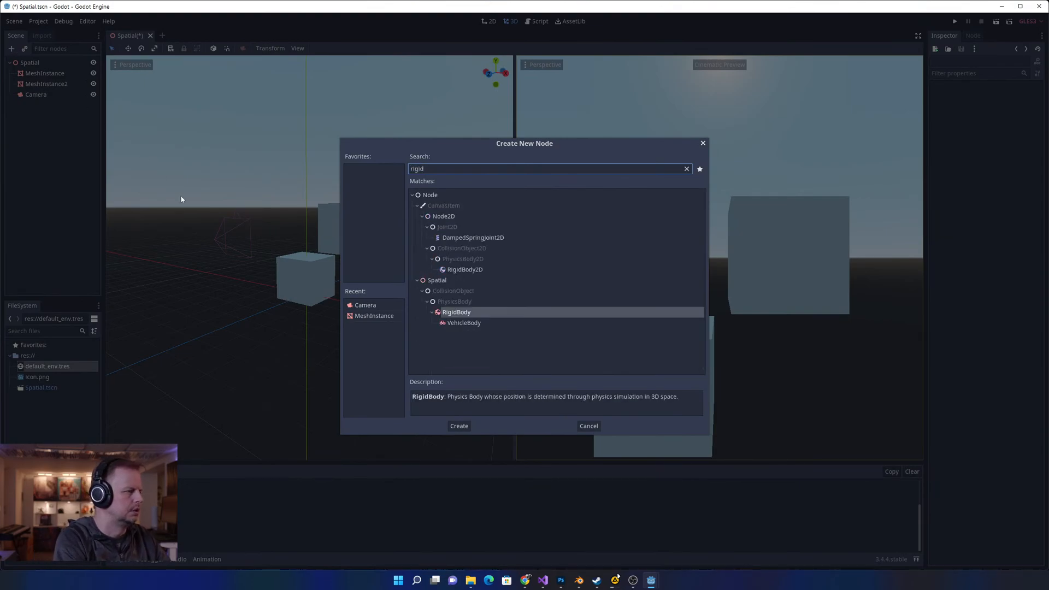
click(458, 313)
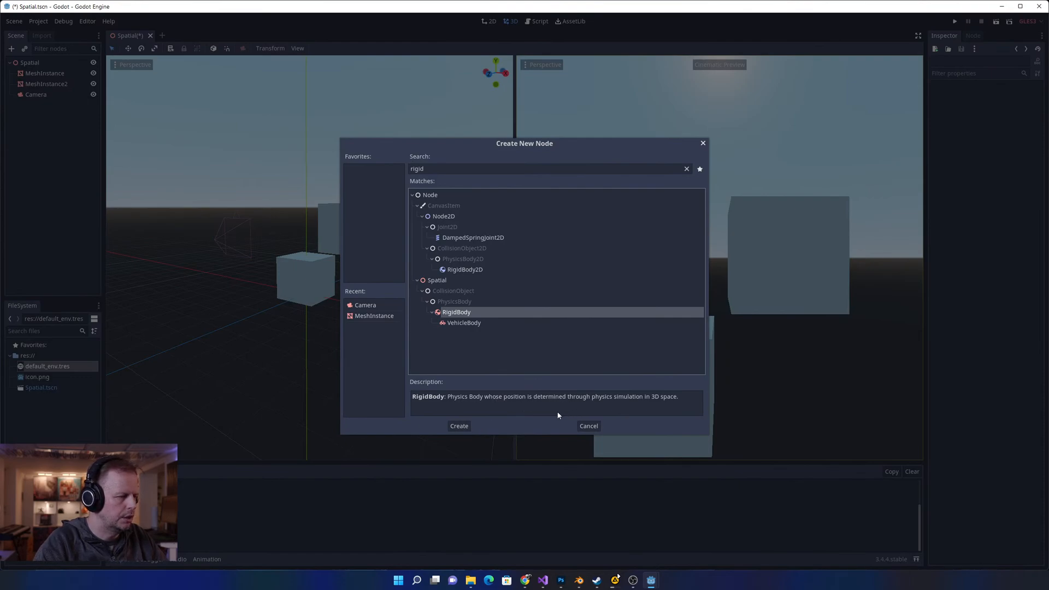
click(459, 427)
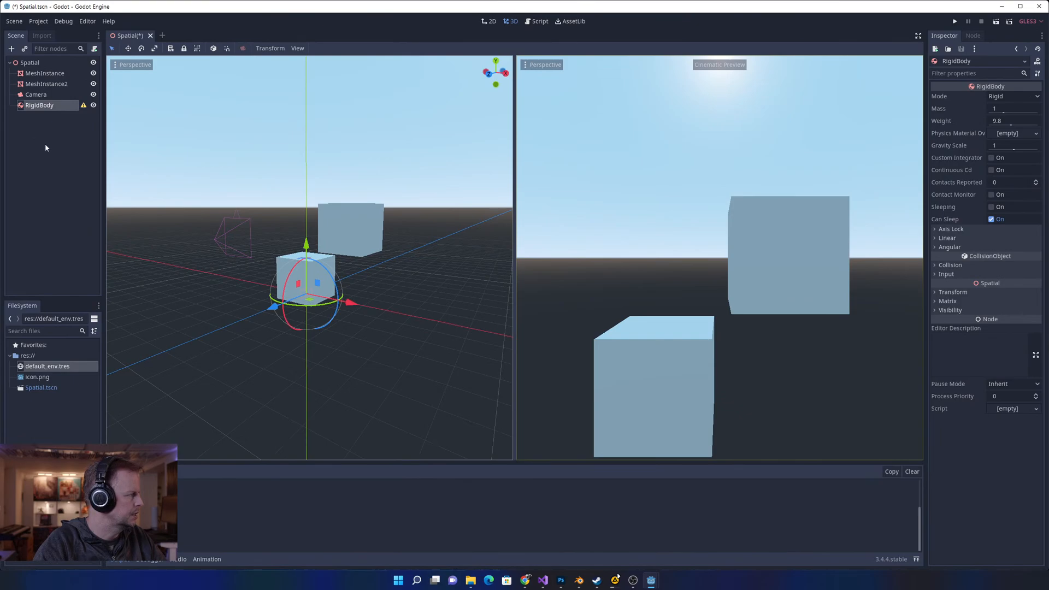
- Read the RigidBody's configuration warning, then examine its properties and expand its Collision settings
click(64, 119)
click(85, 105)
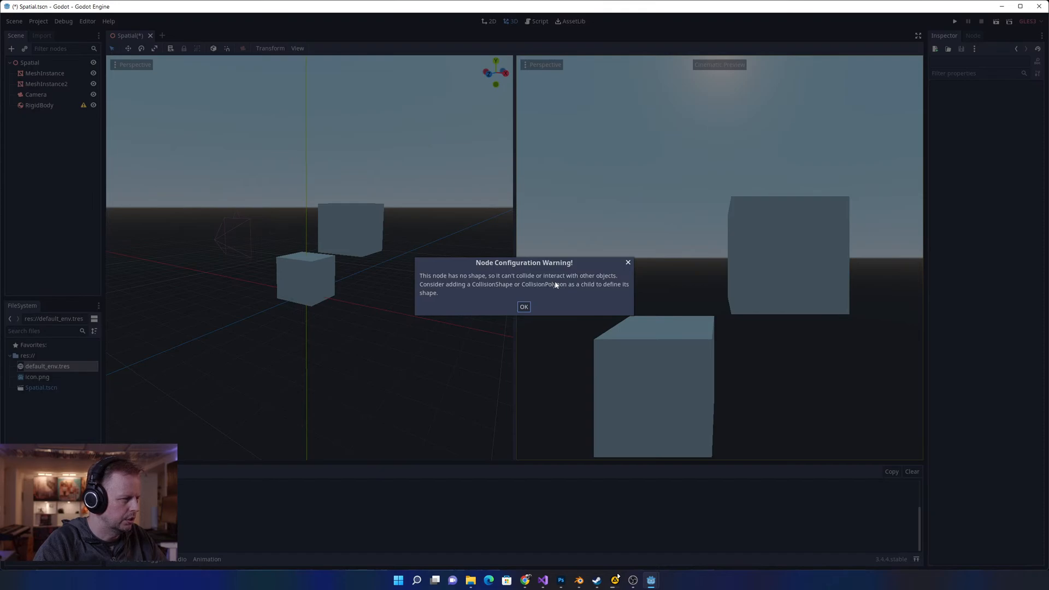
click(524, 308)
click(40, 106)
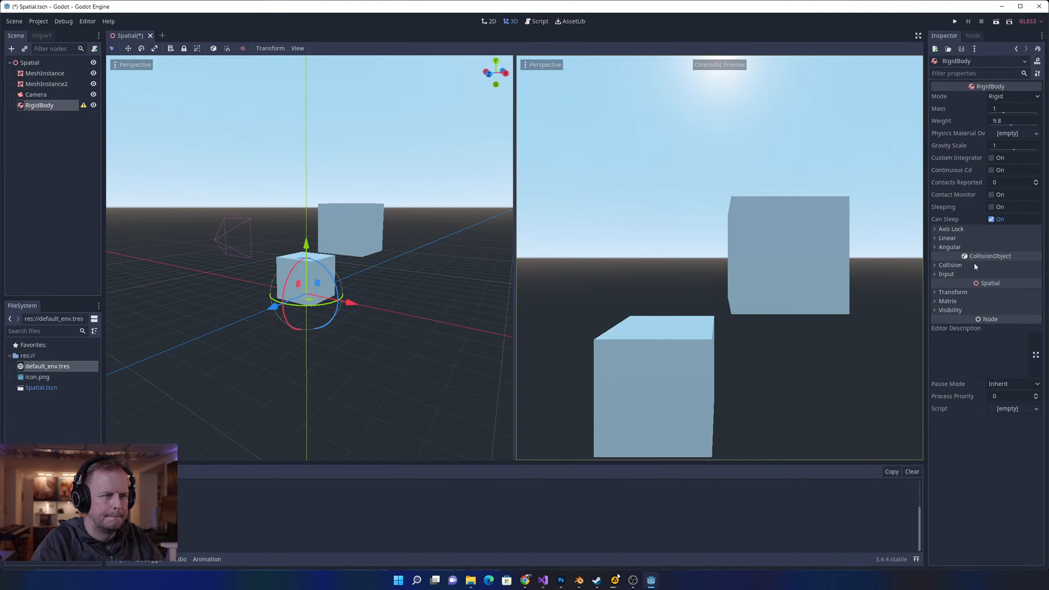
click(950, 265)
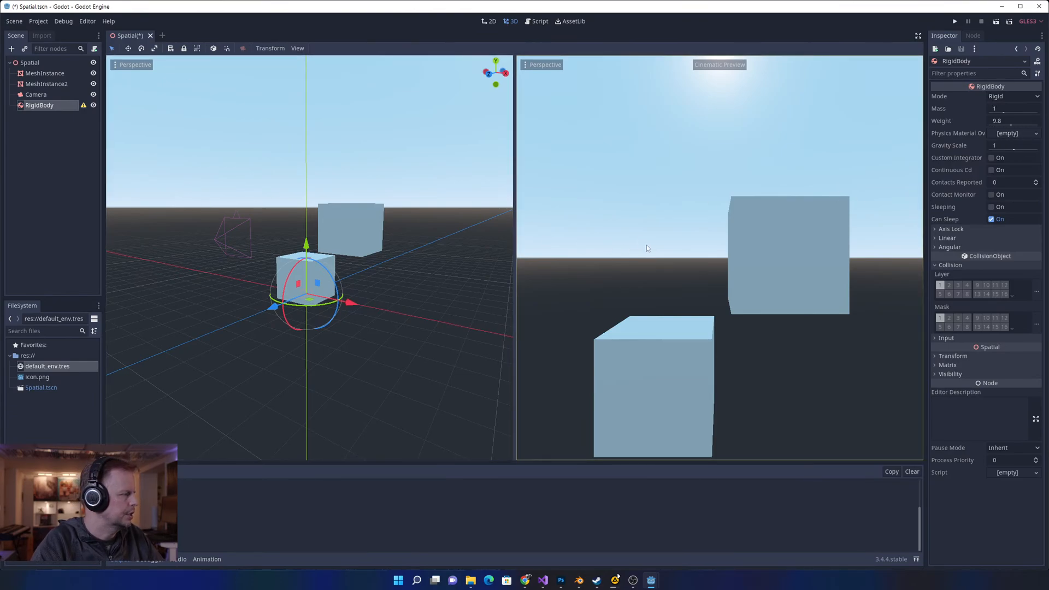
- Add a CollisionShape as a child of the RigidBody, searching the node types for "collider" and then "shape"
right_click(31, 105)
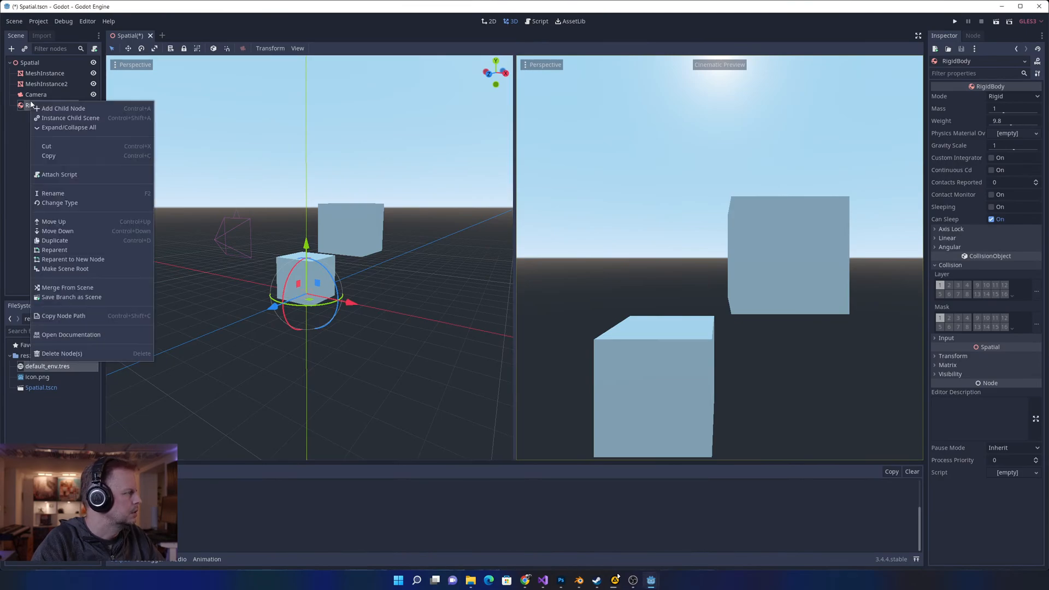
click(70, 108)
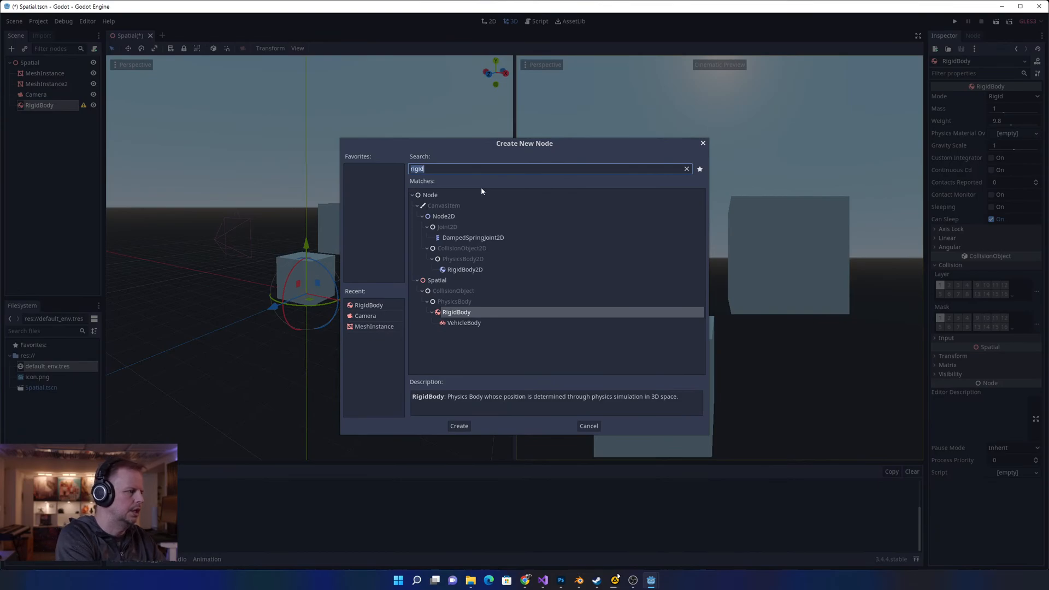
text(collider)
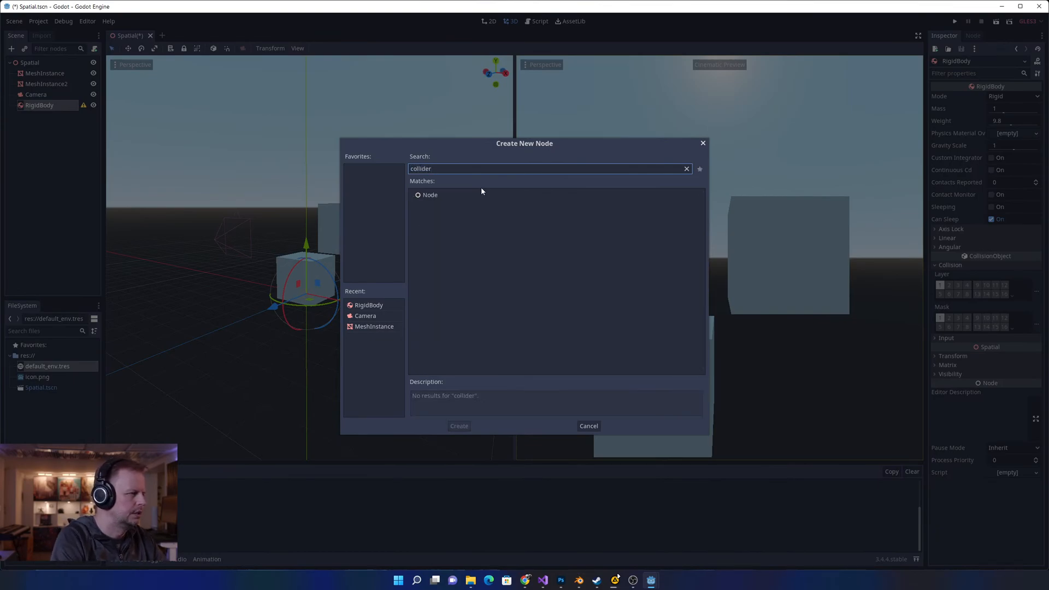
key(BackSpace)
key(BackSpace)
key(BackSpace)
key(BackSpace)
key(BackSpace)
key(BackSpace)
key(BackSpace)
key(BackSpace)
text(s)
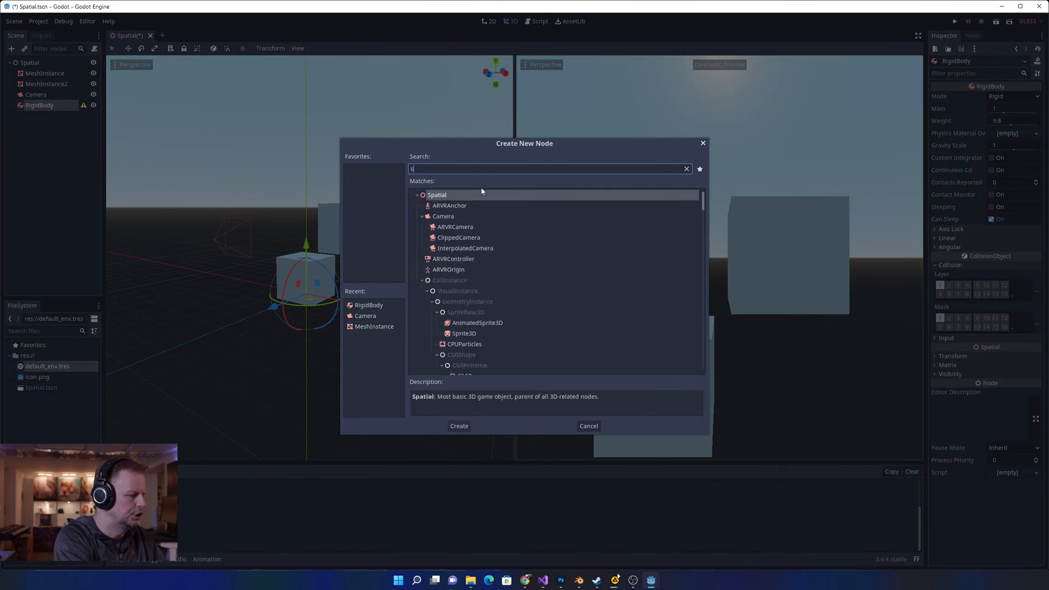
text(hape)
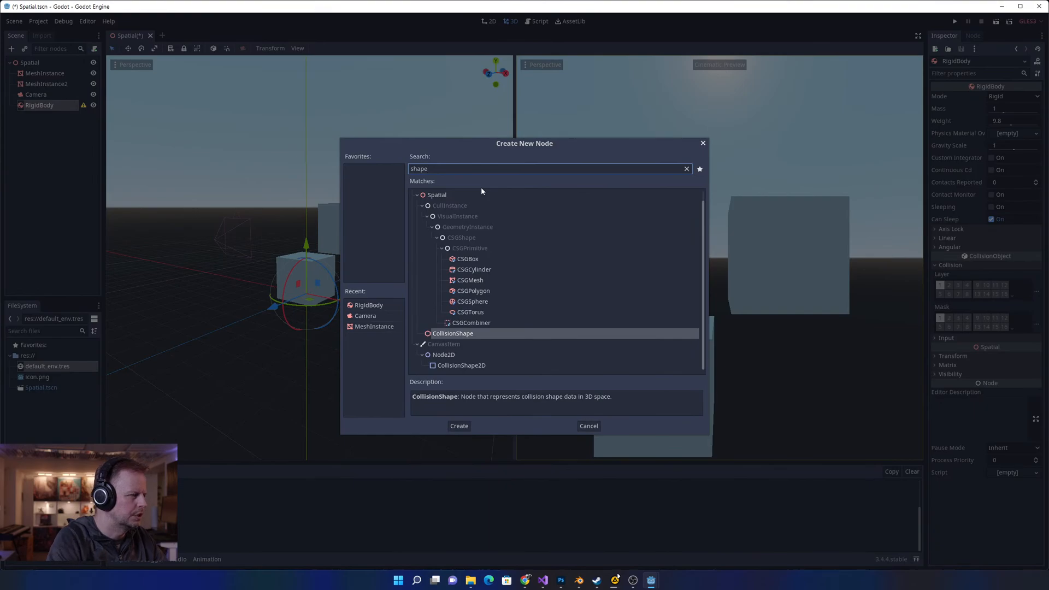
double_click(465, 334)
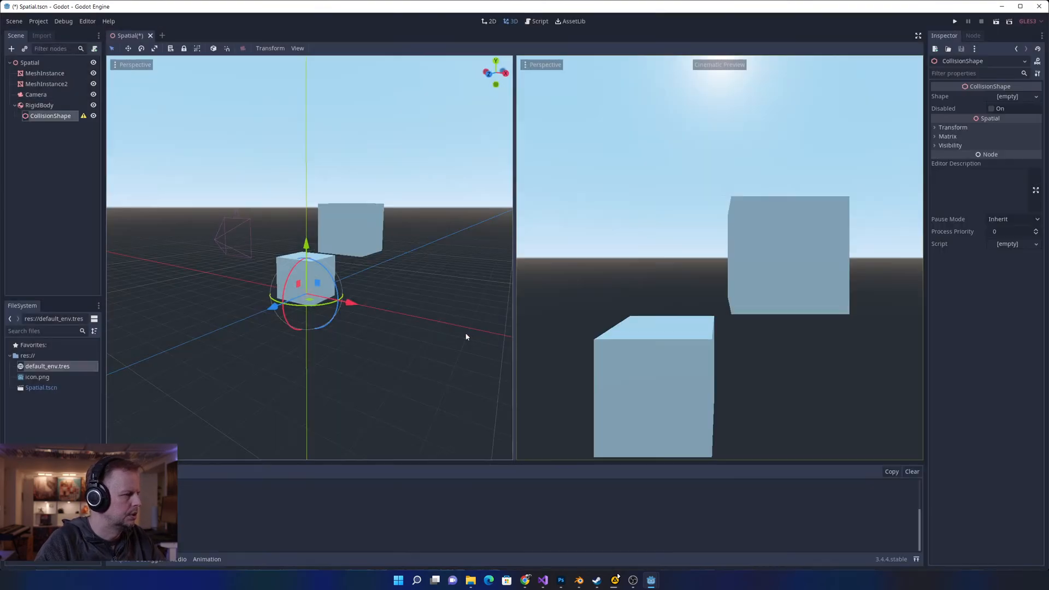
- Give the CollisionShape a new BoxShape as its shape
click(52, 122)
click(59, 115)
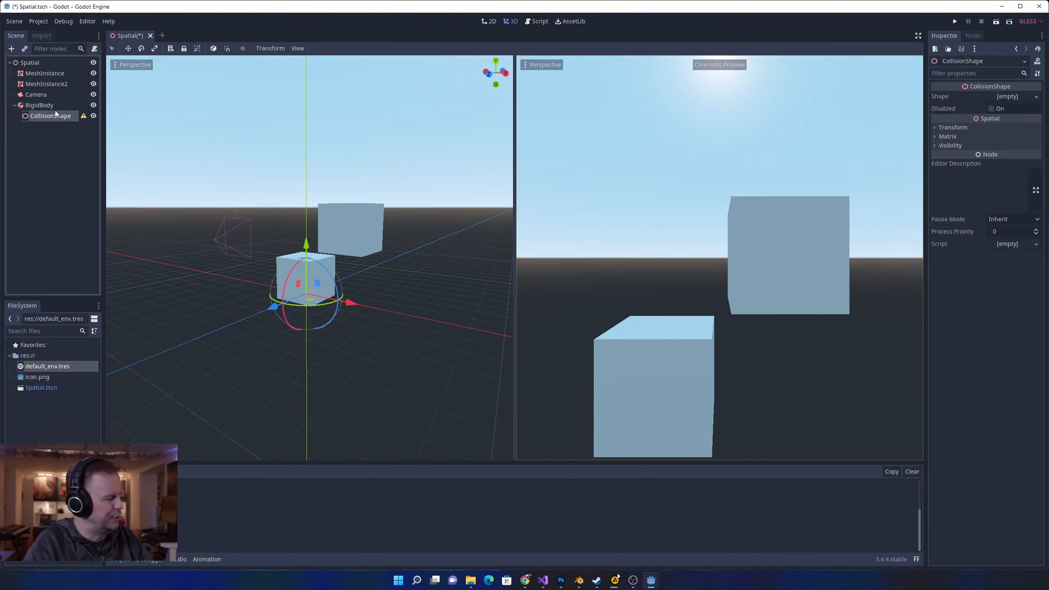
click(48, 133)
click(47, 118)
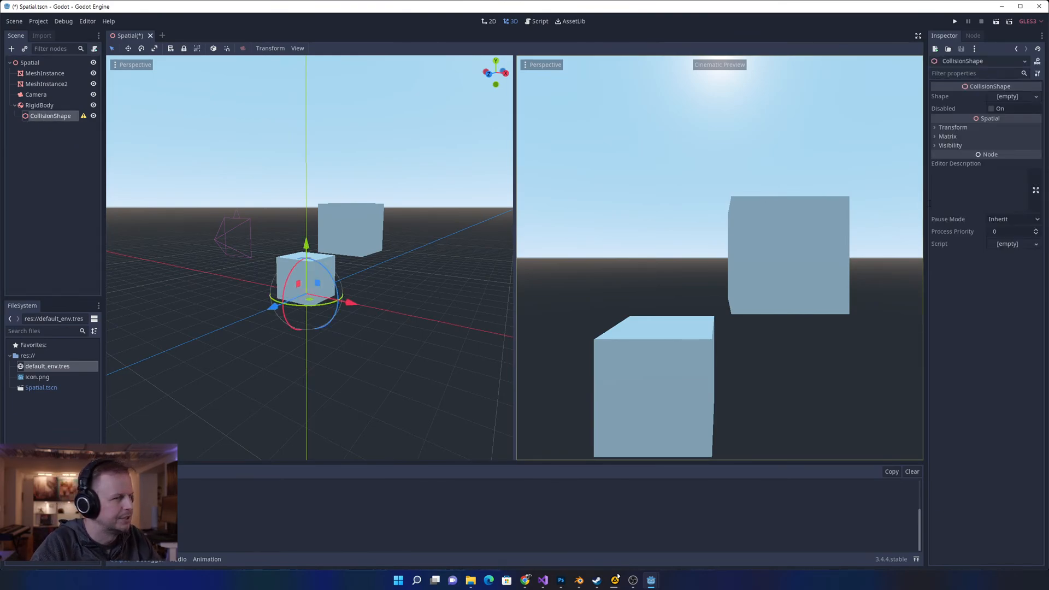
click(1016, 97)
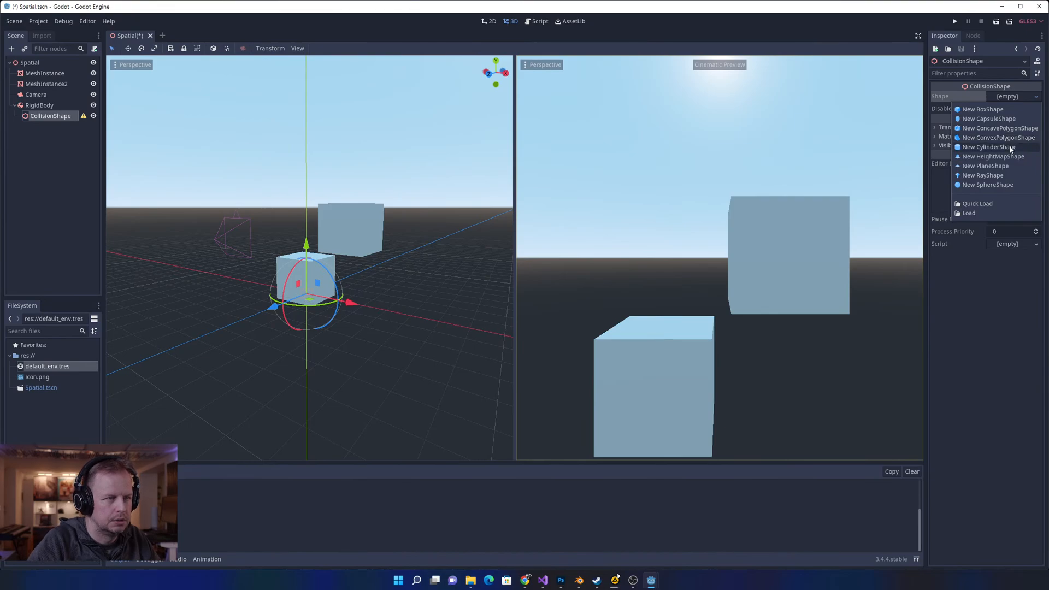
click(1003, 110)
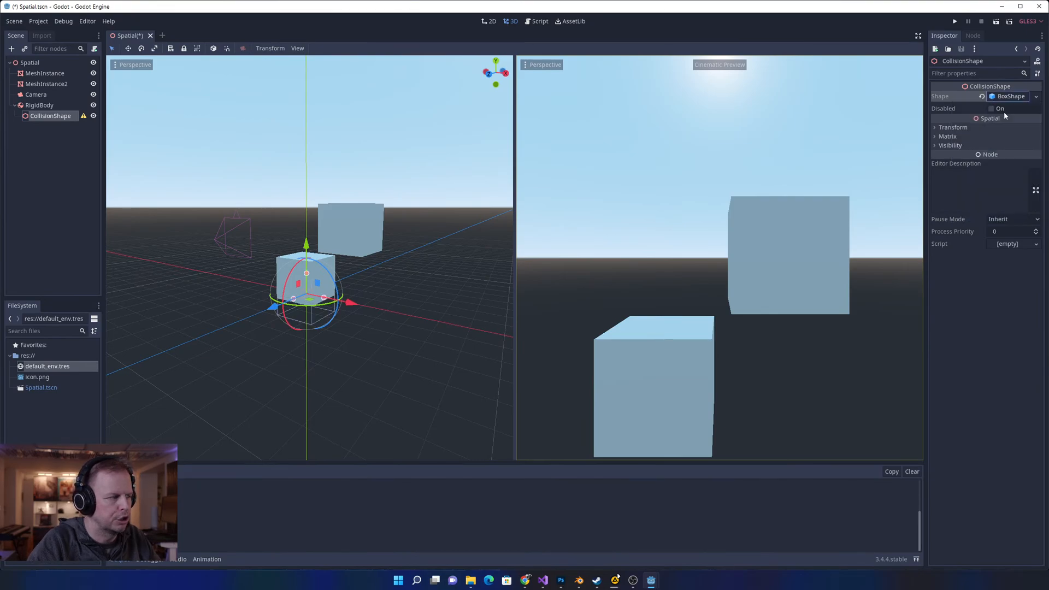
- Compare the collision box with the lower cube, and make that cube's MeshInstance a child of the RigidBody
scroll(337, 300, up, 3)
scroll(334, 299, down, 2)
click(369, 288)
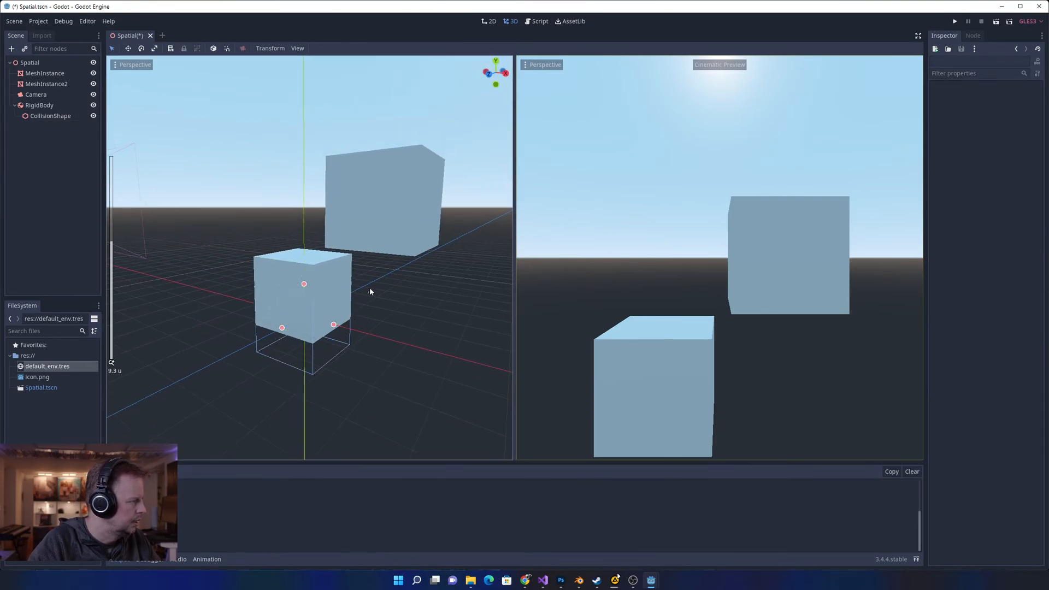
middle_drag(380, 271, 380, 265)
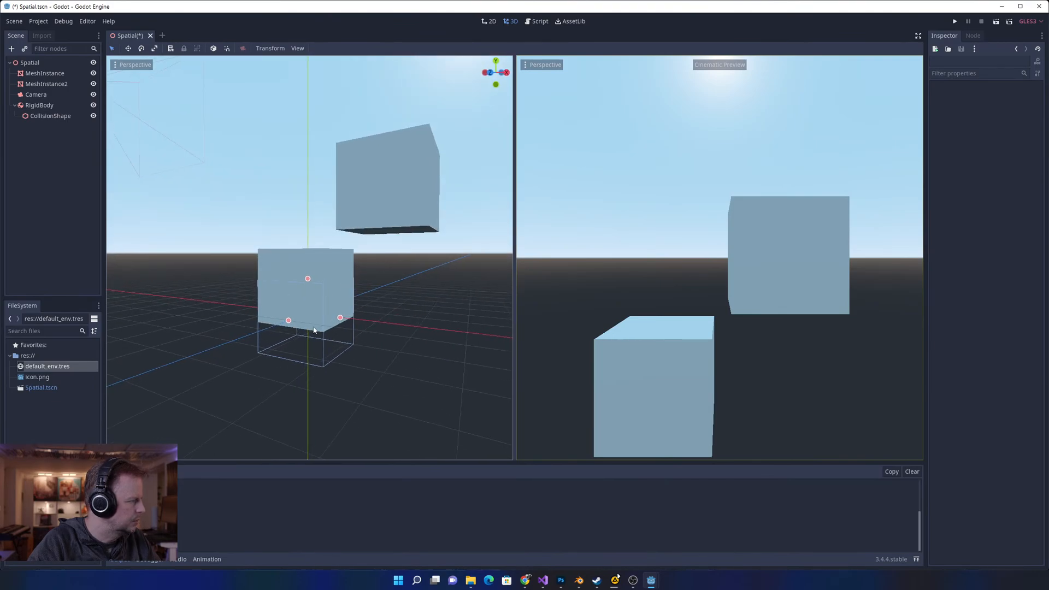
click(325, 345)
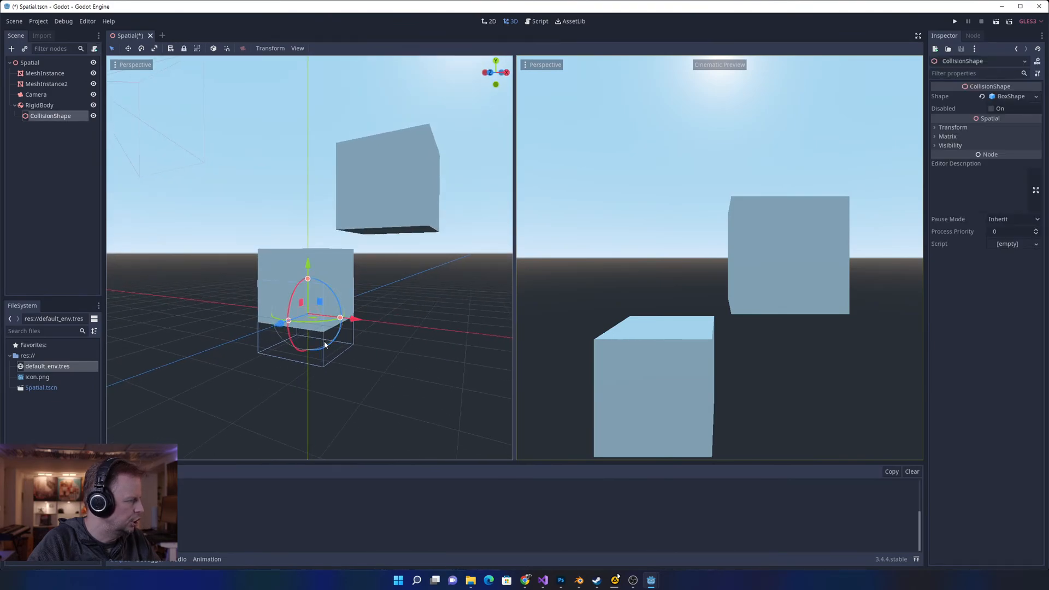
click(51, 106)
click(59, 74)
drag(50, 75, 50, 119)
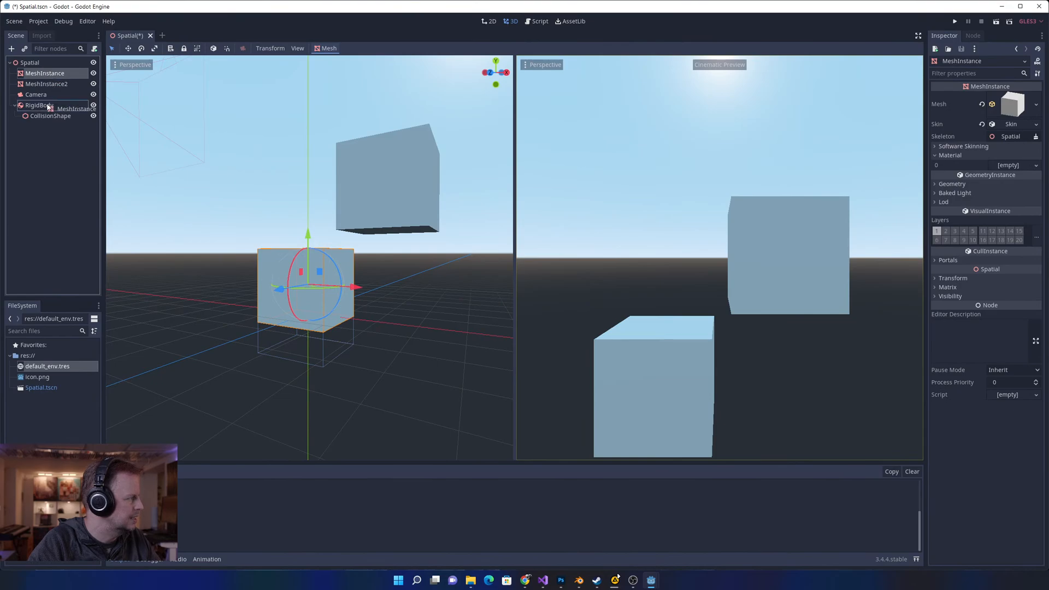
click(43, 96)
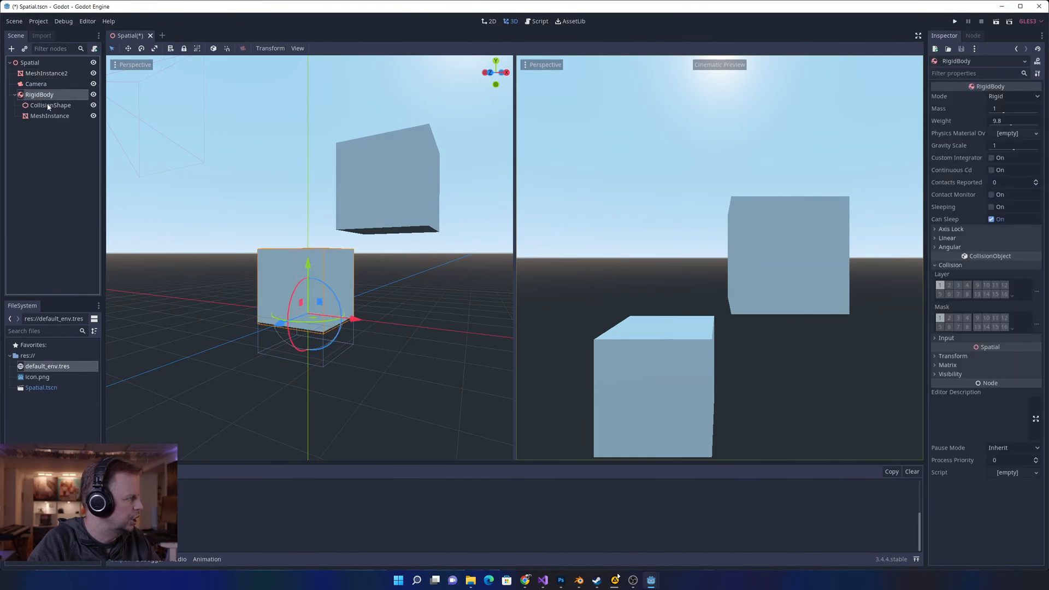
click(50, 136)
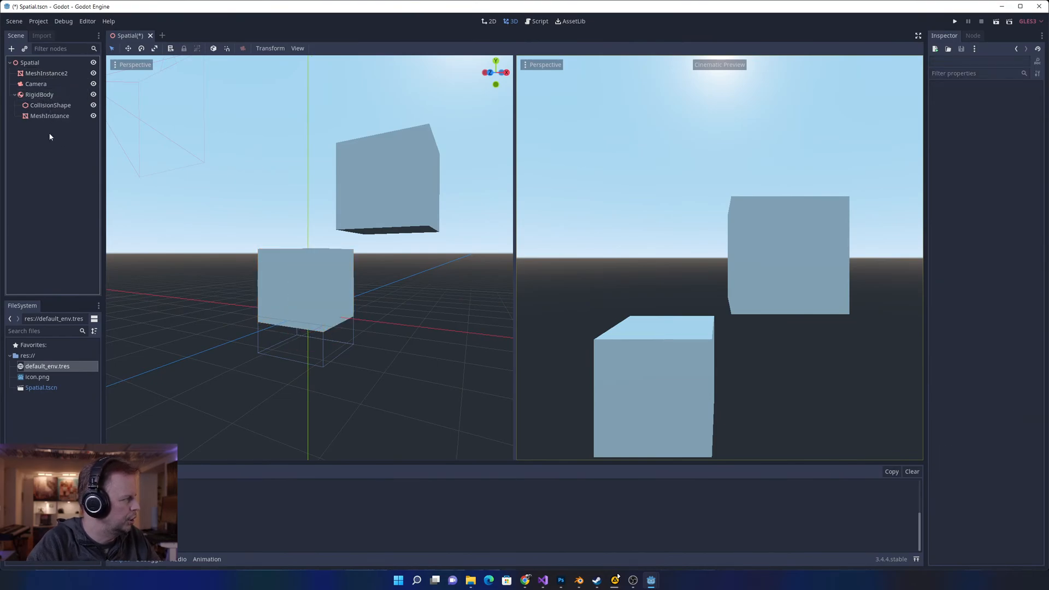
- Compare the CollisionShape's transform with the MeshInstance's, and set the MeshInstance's Y translation to 0 to match the collision box
click(41, 95)
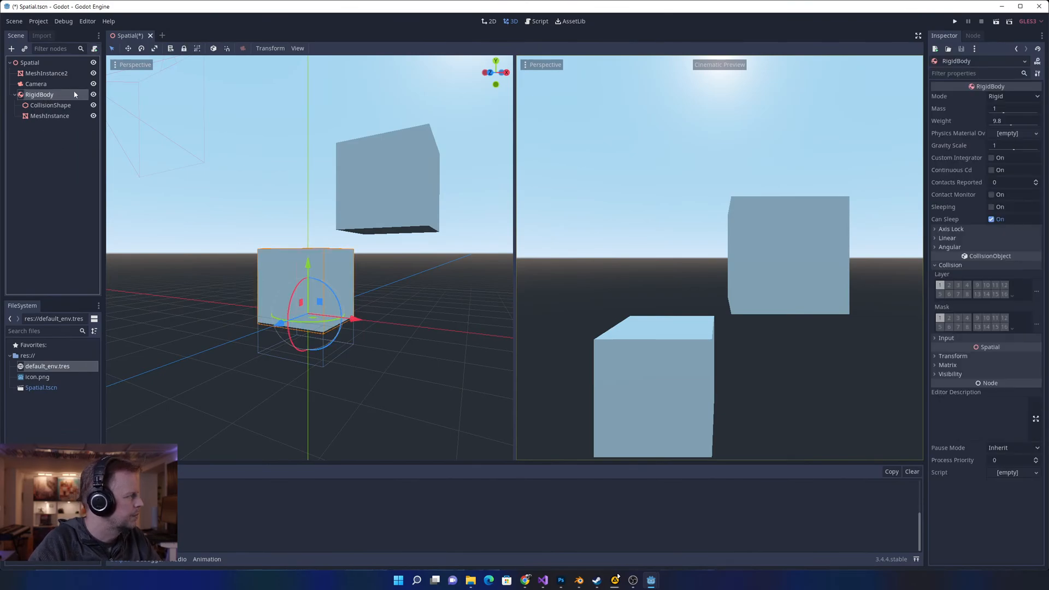
click(41, 58)
click(39, 95)
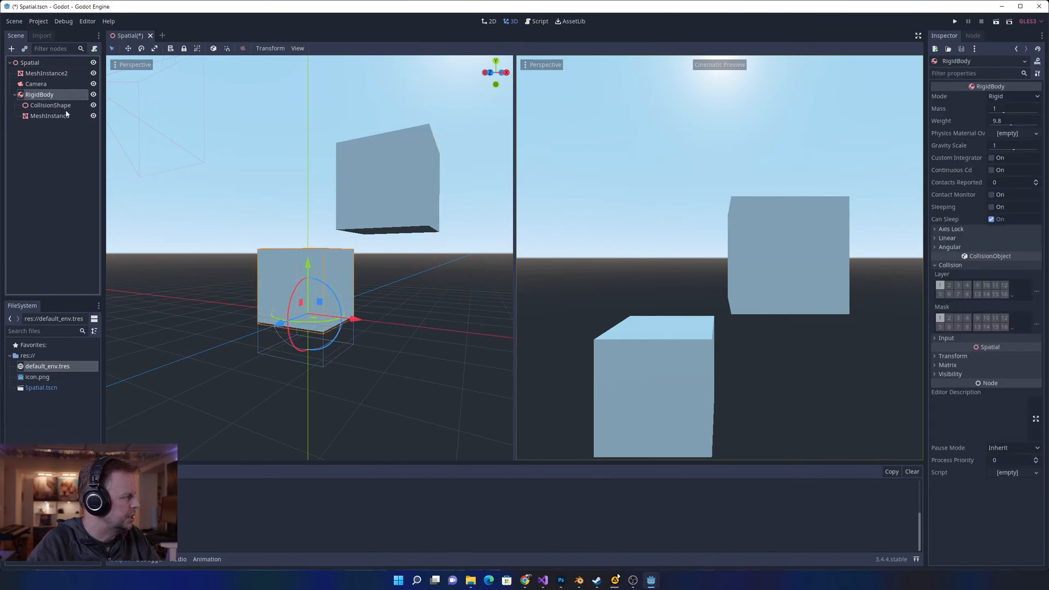
click(50, 106)
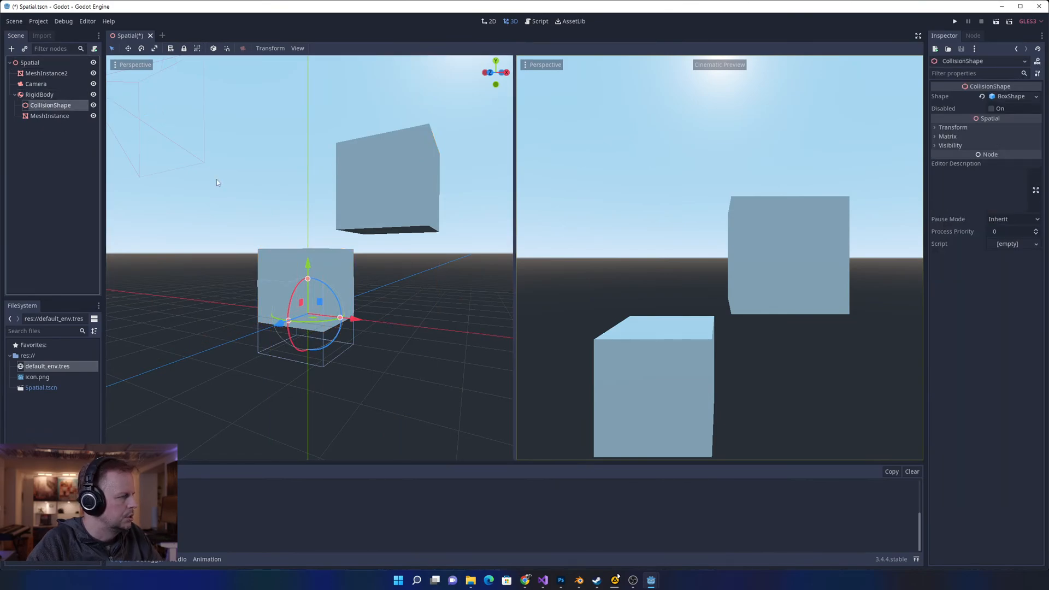
click(951, 127)
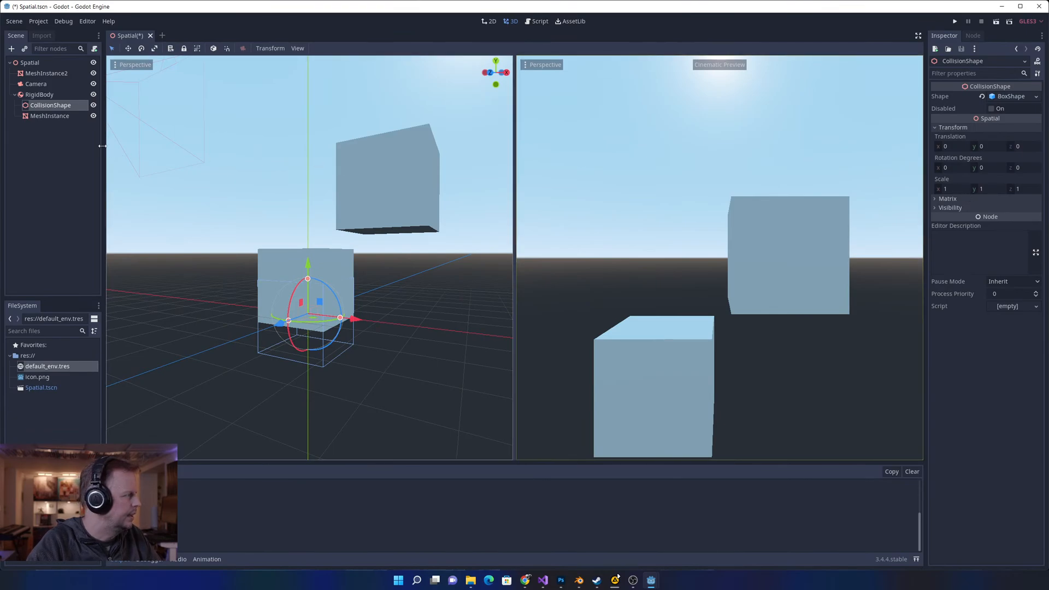
click(49, 116)
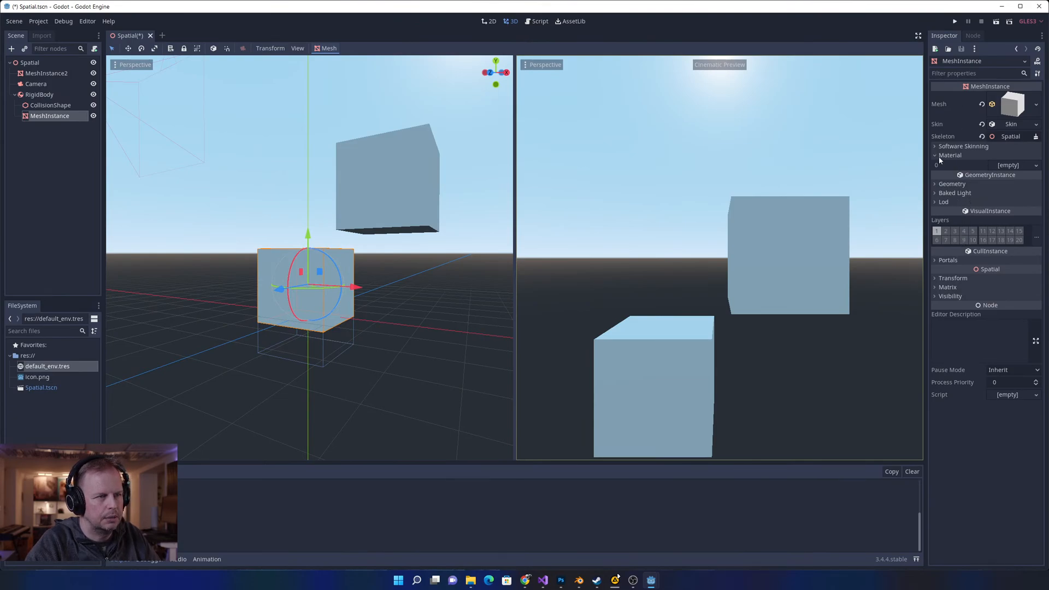
click(952, 279)
click(1000, 298)
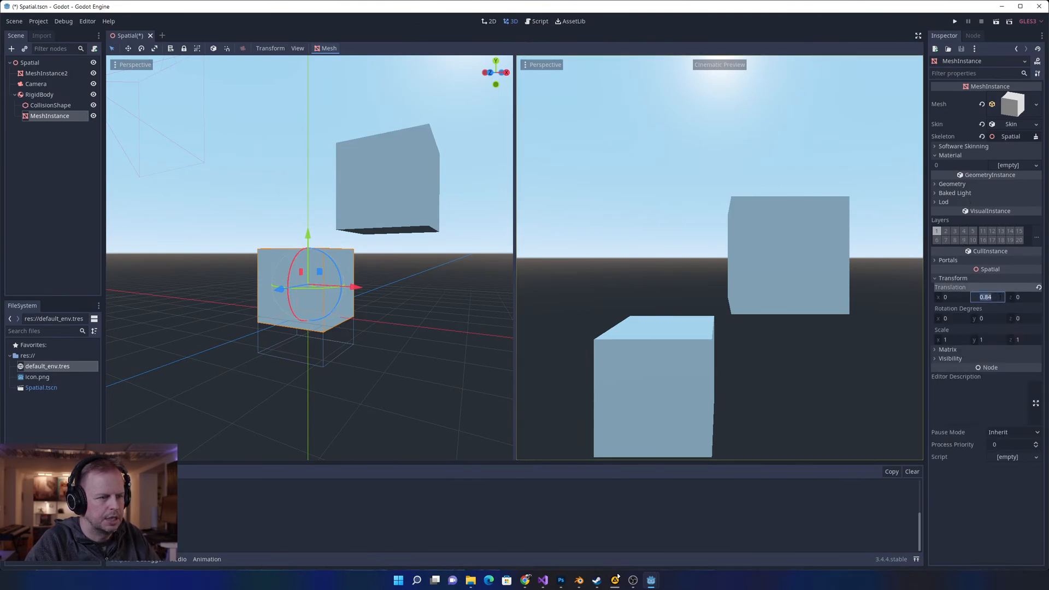
text(0)
key(Return)
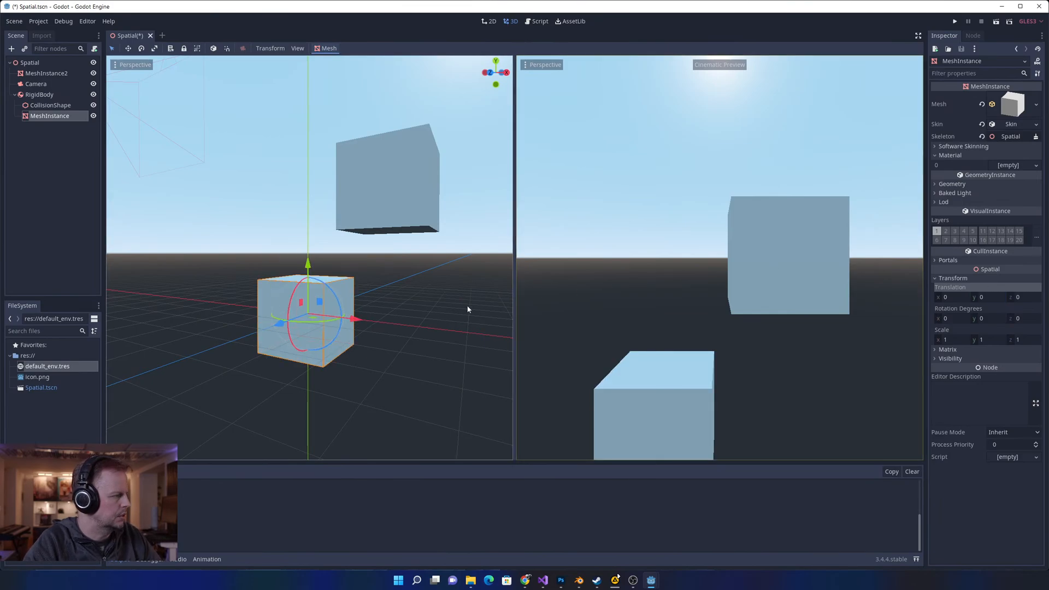
- Move the whole RigidBody upward and away from the origin, placing its cube beside the other cube
click(40, 94)
drag(308, 267, 300, 185)
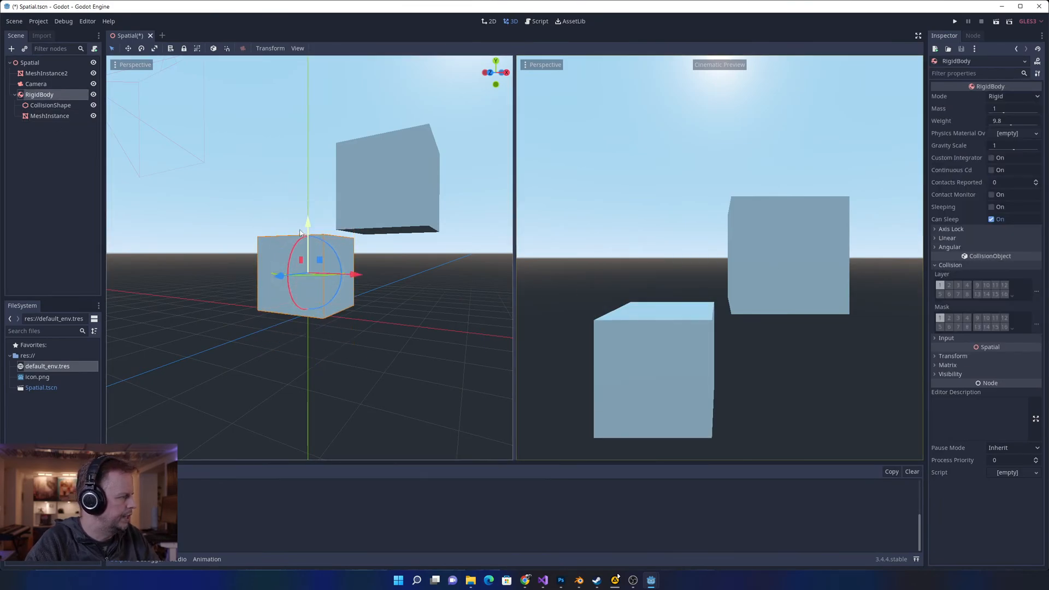
drag(351, 210, 324, 214)
click(416, 266)
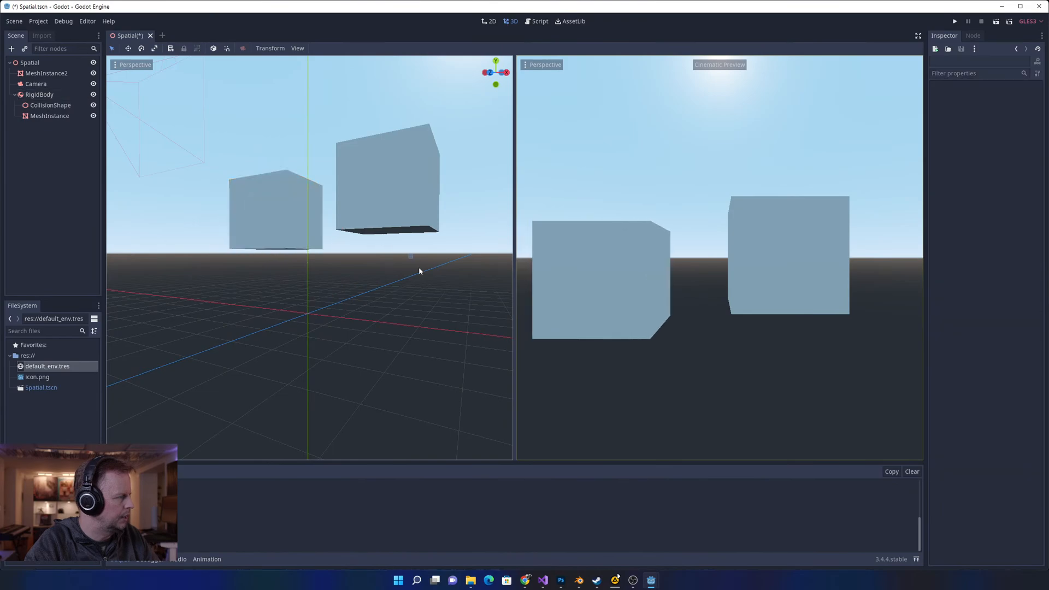
- Examine which nodes get selected when picking the two cubes repeatedly at different spots in the 3D view
click(259, 193)
click(333, 260)
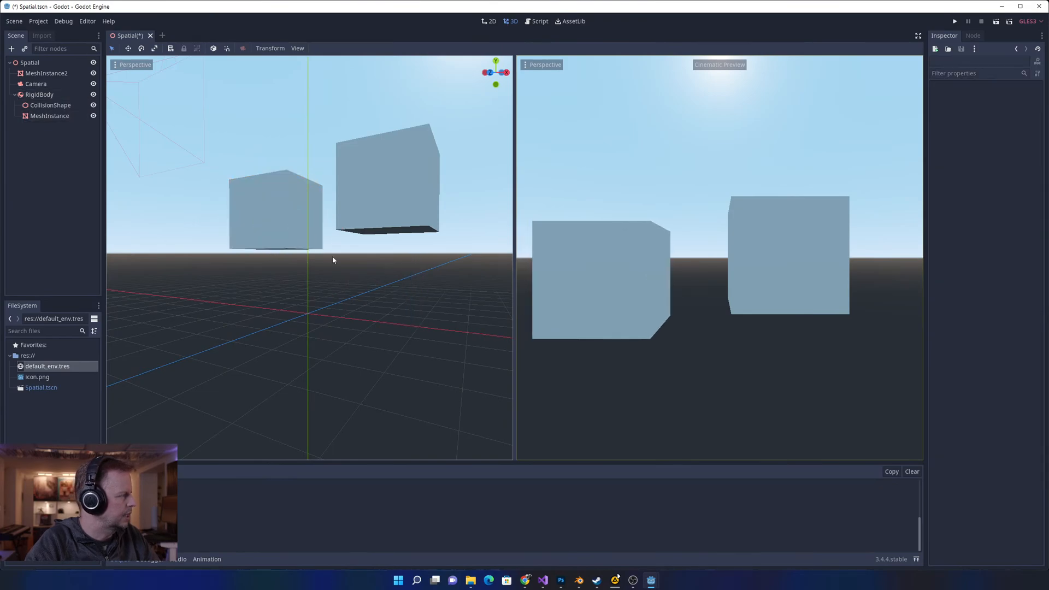
click(394, 192)
click(286, 223)
click(350, 227)
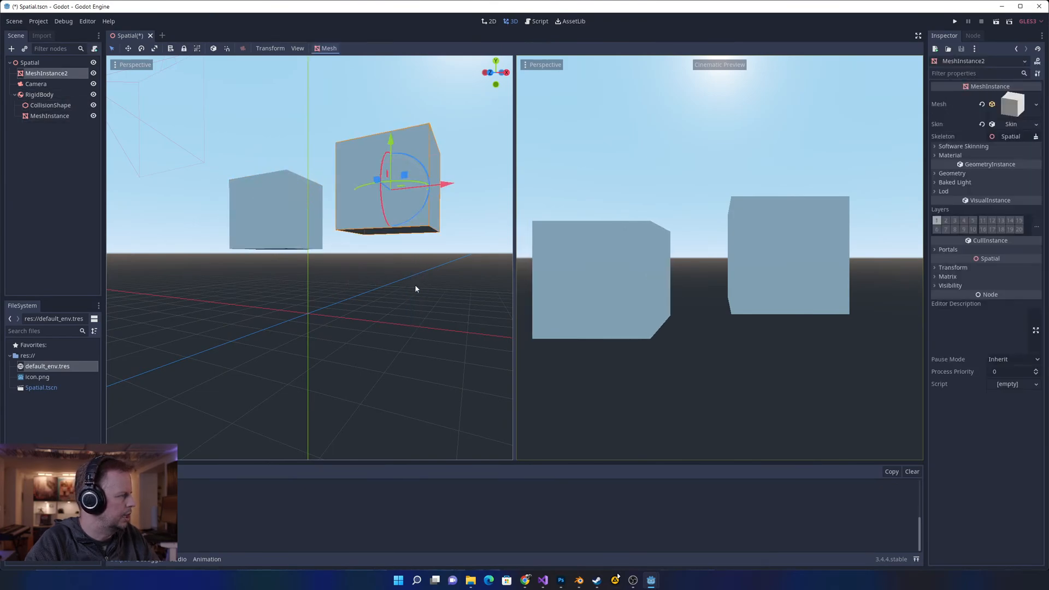
click(451, 267)
middle_drag(451, 267, 328, 236)
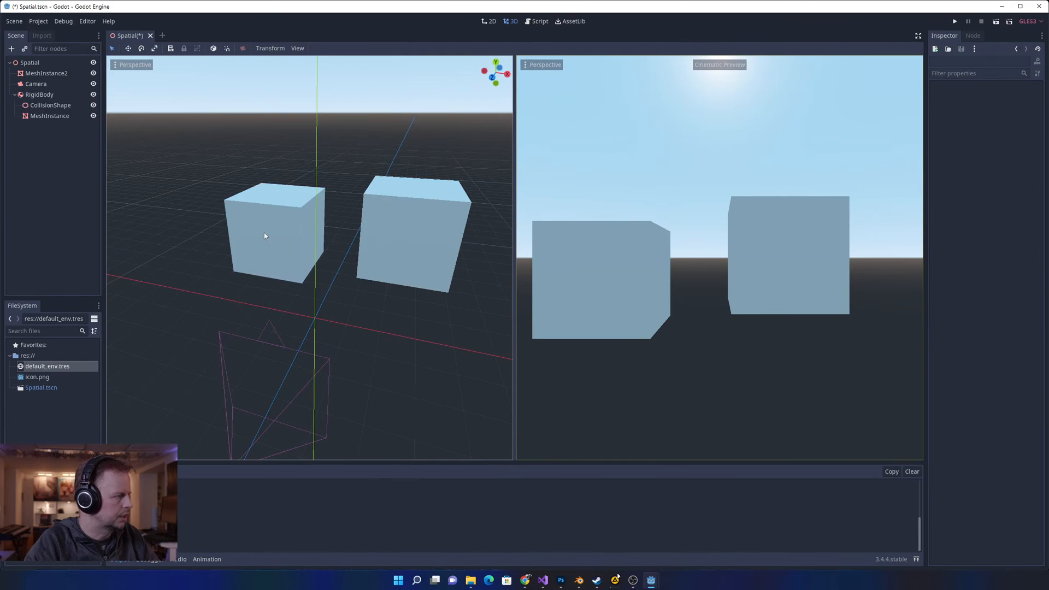
click(294, 230)
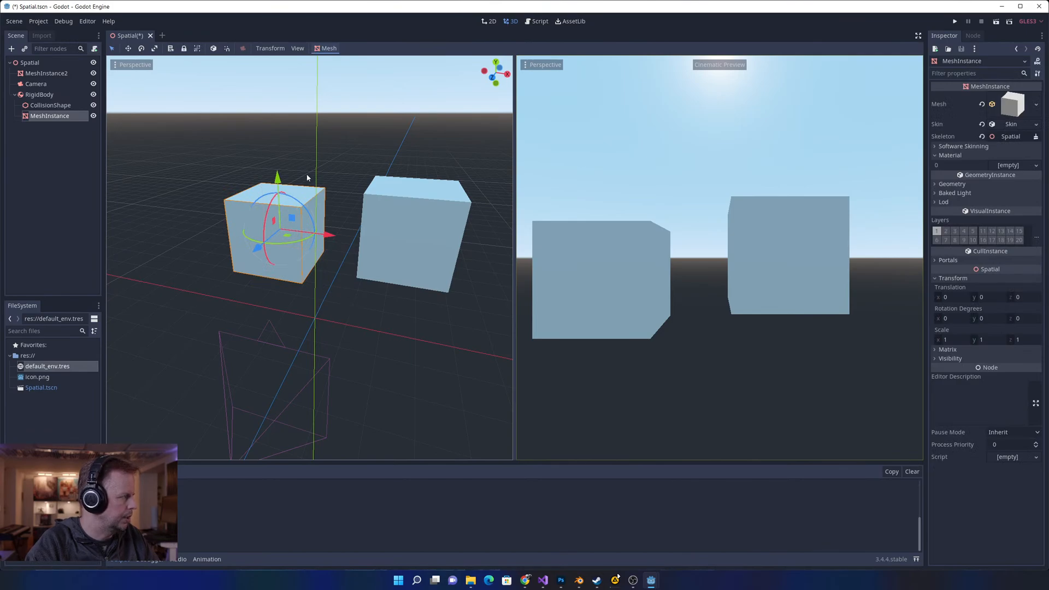
click(307, 175)
click(284, 228)
click(314, 177)
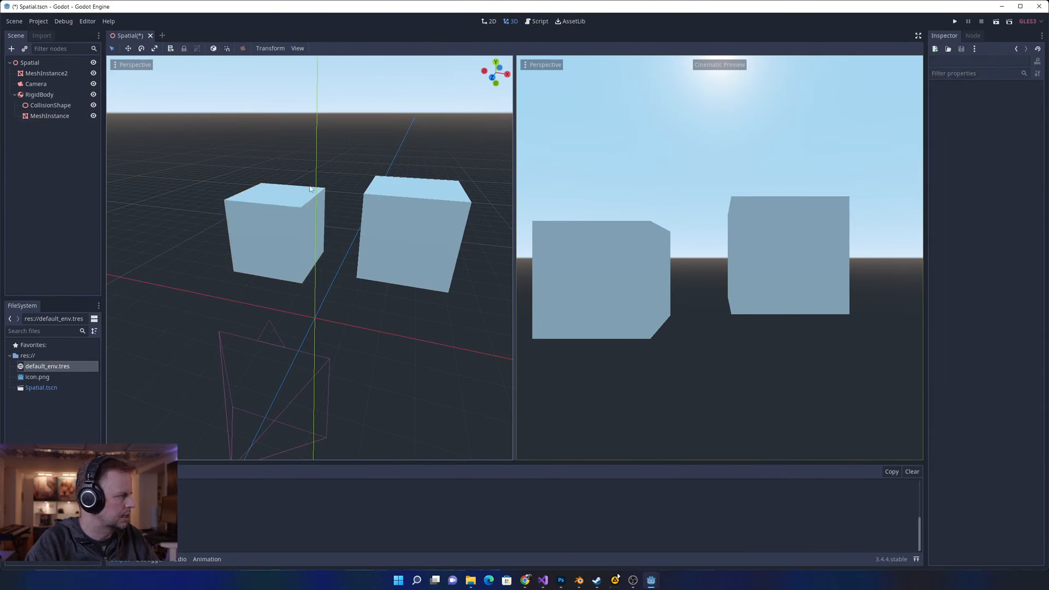
click(306, 202)
click(364, 106)
click(304, 213)
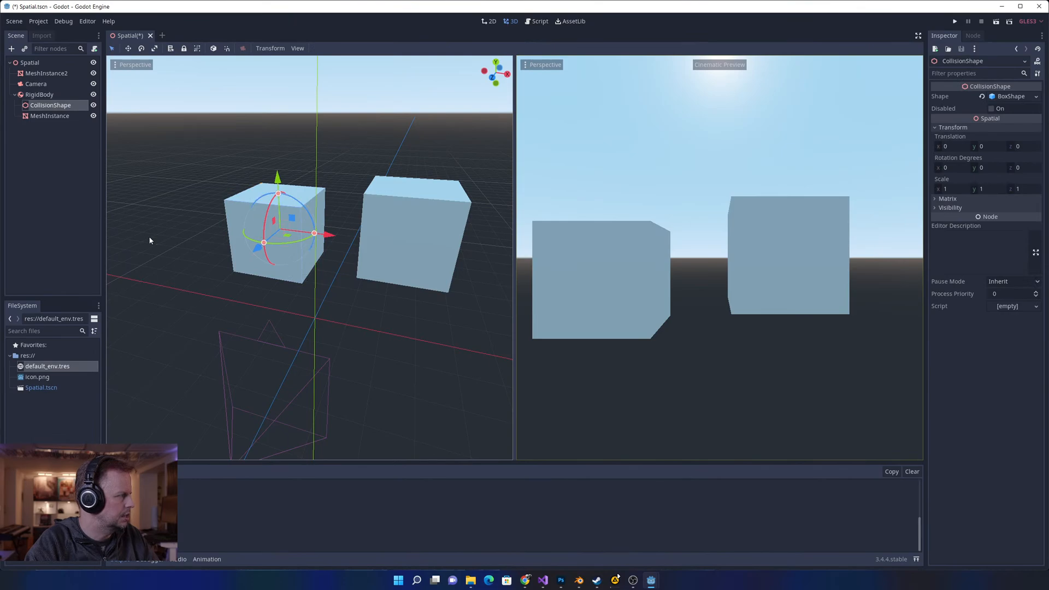
click(413, 89)
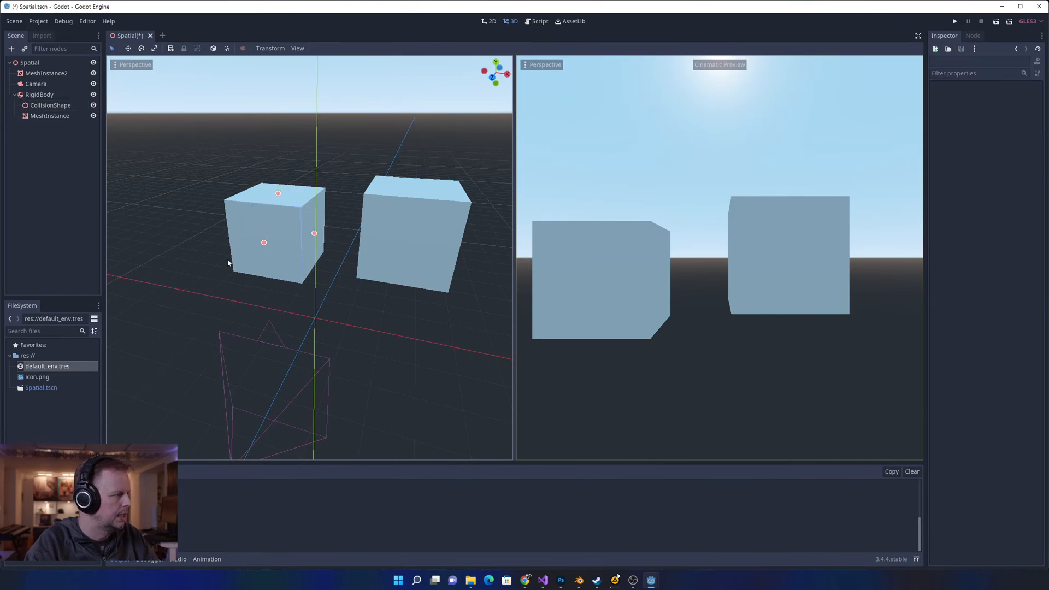
click(230, 260)
click(409, 100)
click(247, 251)
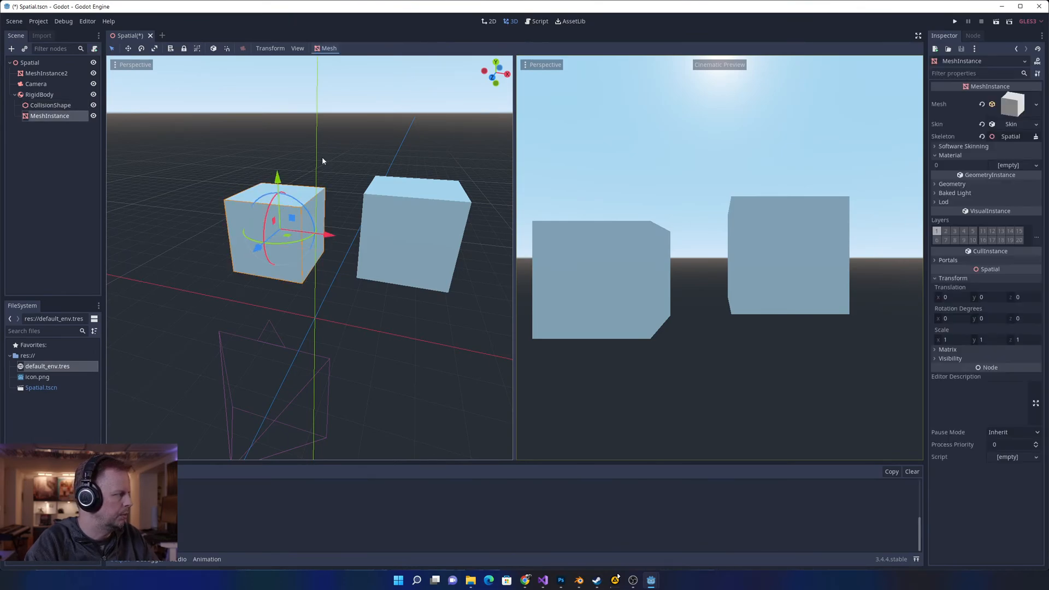
click(358, 109)
click(277, 204)
click(434, 64)
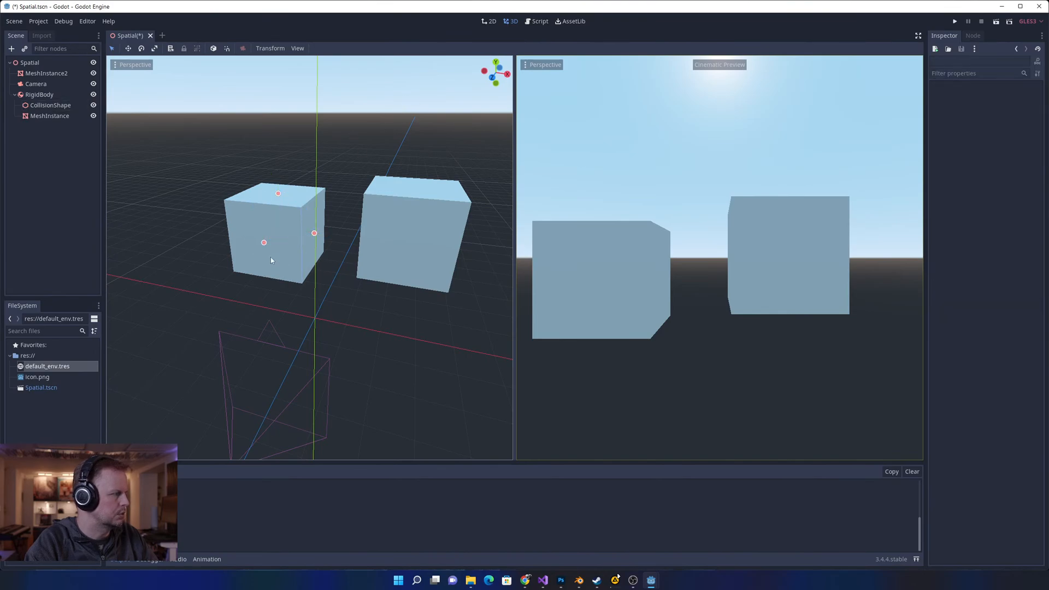
click(266, 243)
click(411, 130)
click(44, 96)
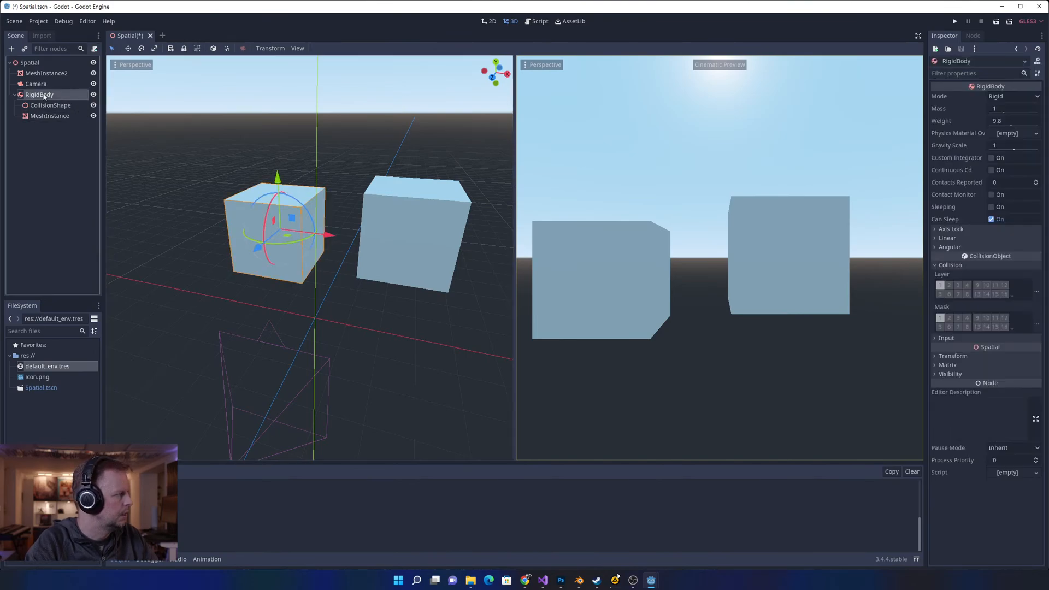
right_click(44, 96)
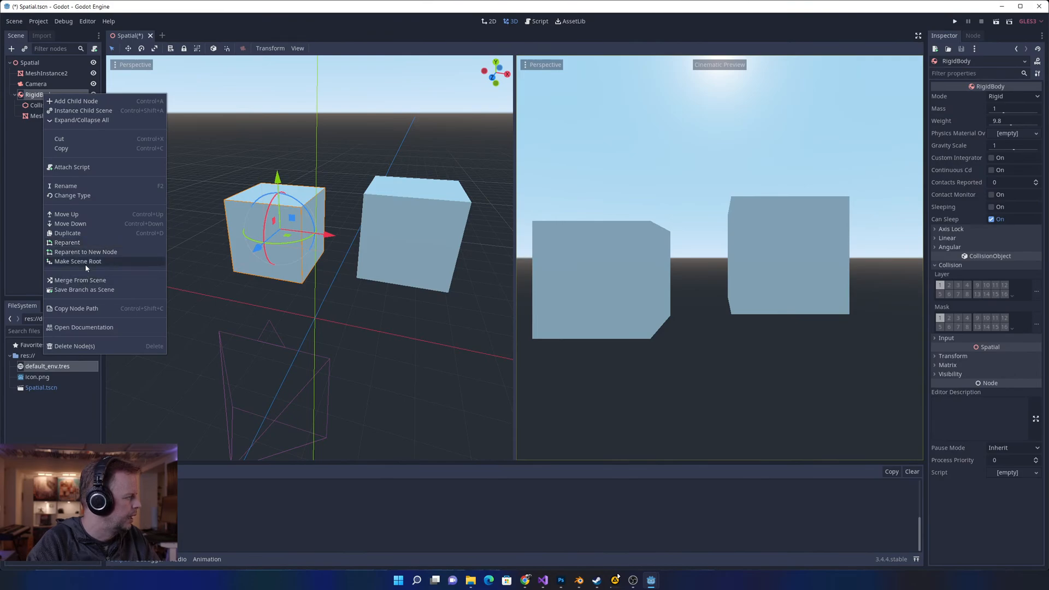
click(65, 416)
drag(47, 95, 62, 392)
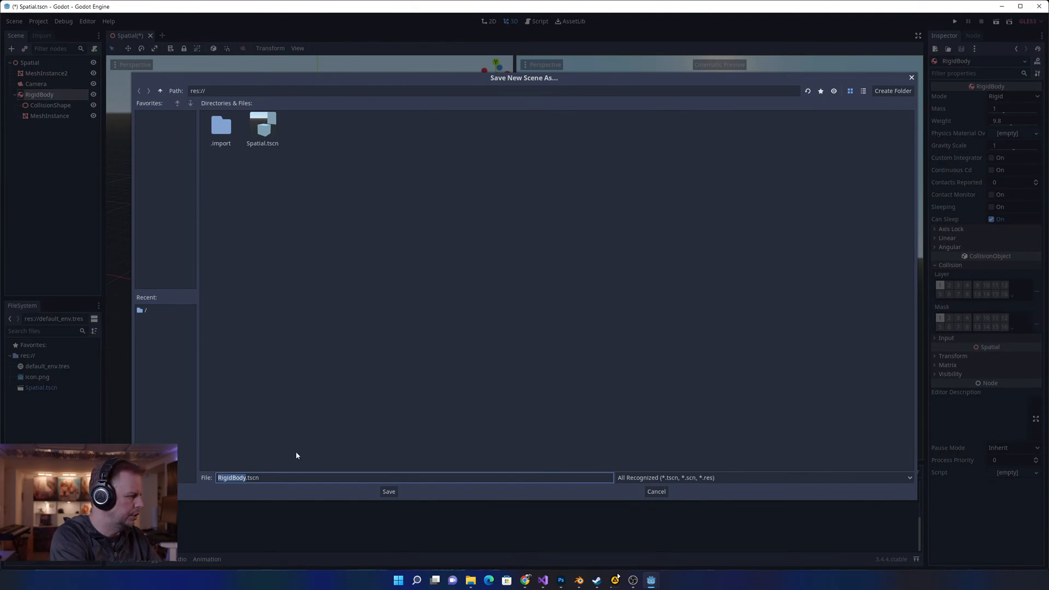
key(Escape)
click(48, 164)
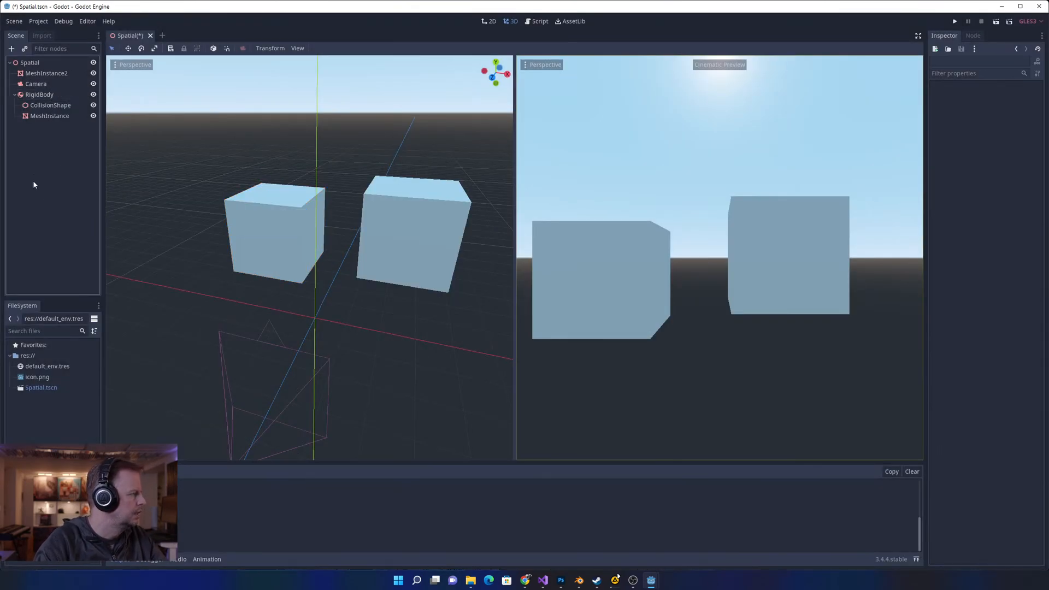
- Add a plain Node as a child of the root Spatial, trying the node type searches "MyObject", "MyNode" and "emp"
right_click(30, 63)
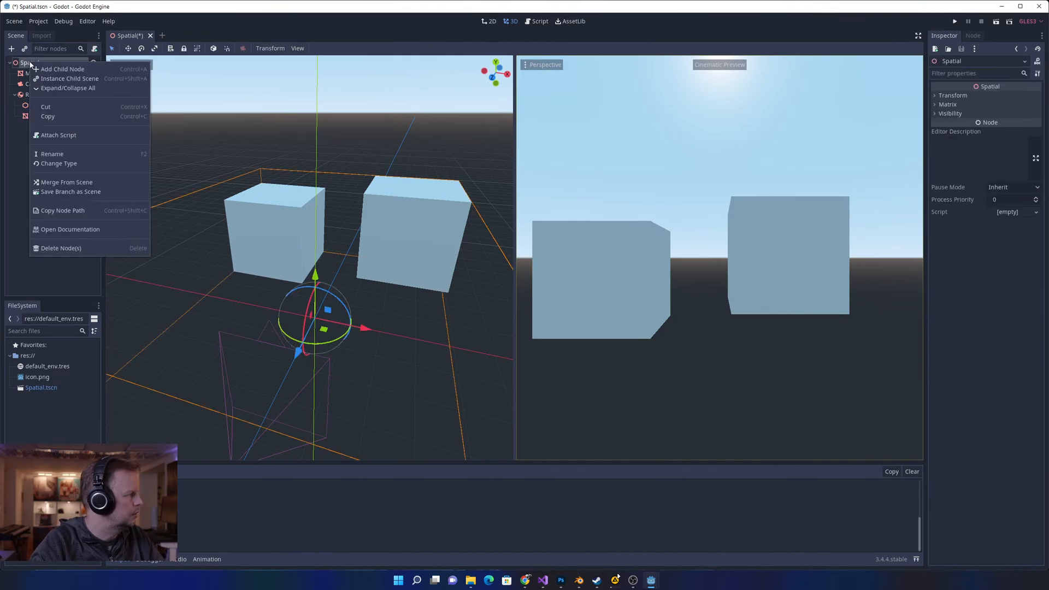
click(82, 71)
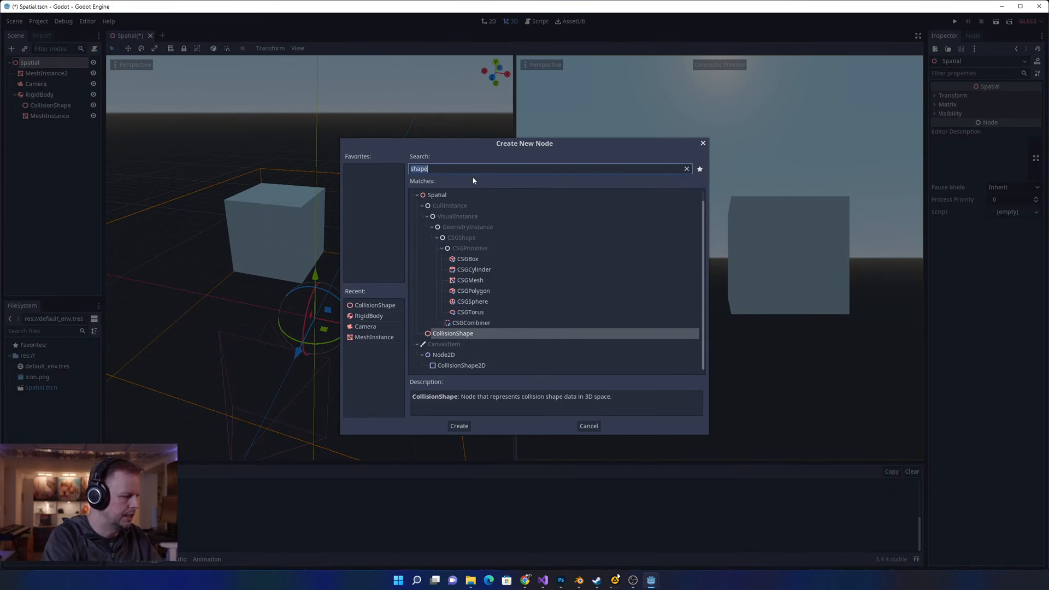
text(MyObject)
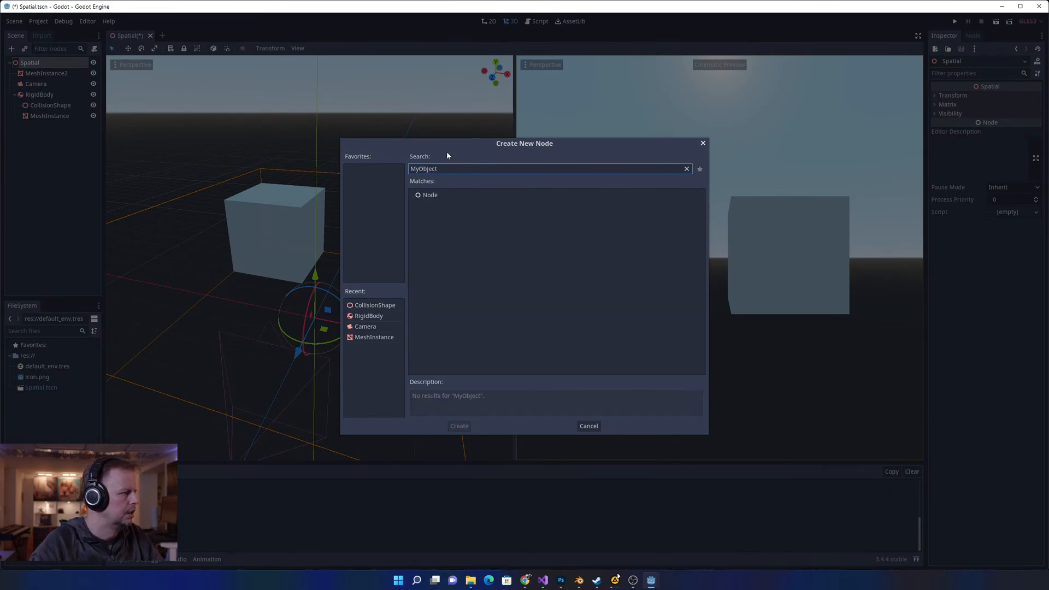
key(shift+Left)
key(shift+Left)
key(shift+Left)
key(shift+Left)
key(shift+Left)
key(shift+Left)
text(Node)
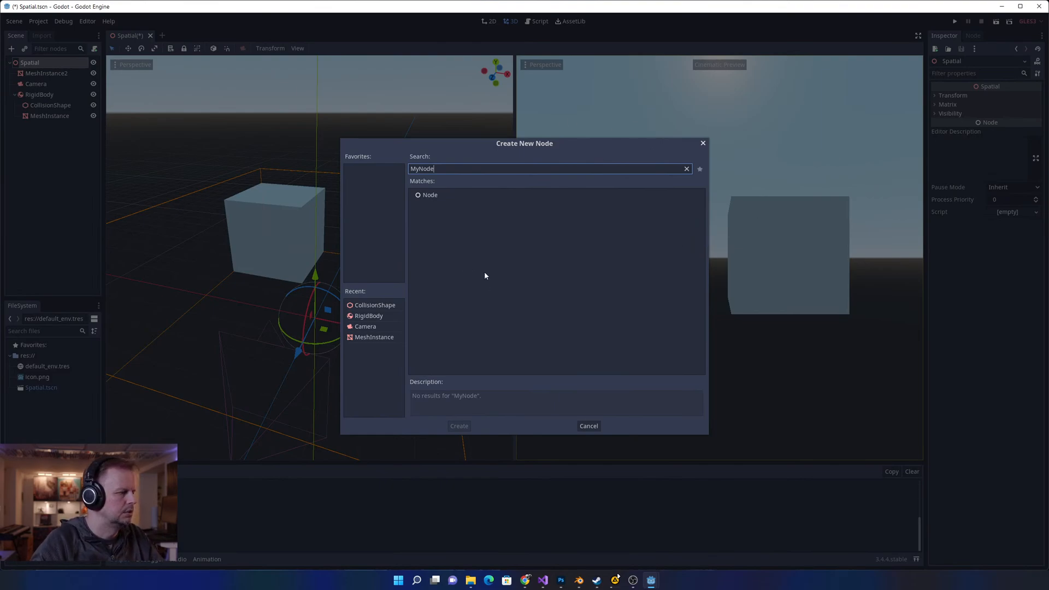
key(ctrl+a)
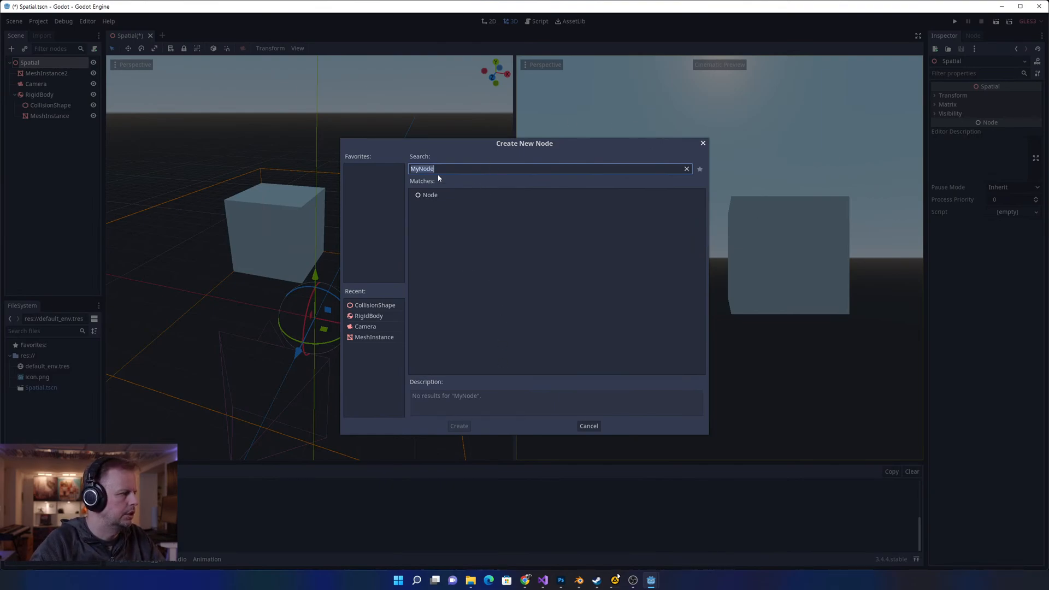
text(empt)
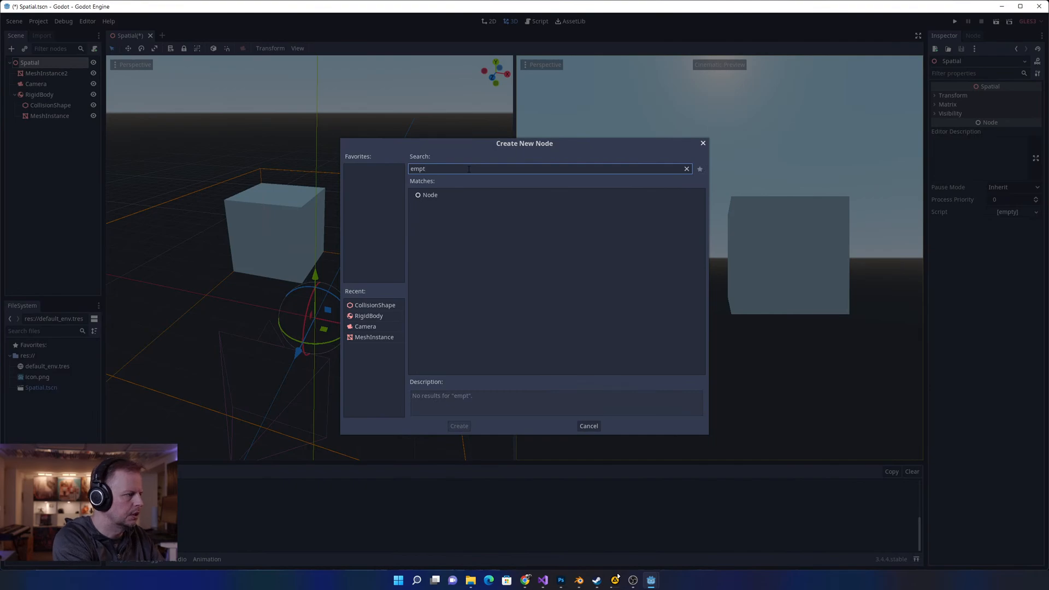
key(BackSpace)
click(430, 195)
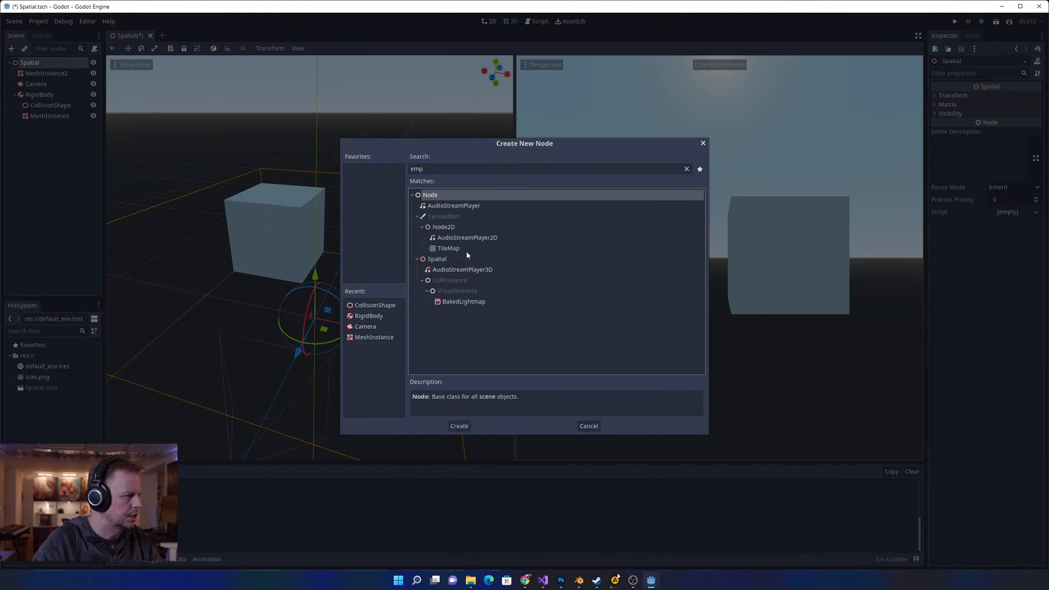
click(459, 426)
- Rename the new plain Node as MyNode
double_click(33, 126)
text(MyNode)
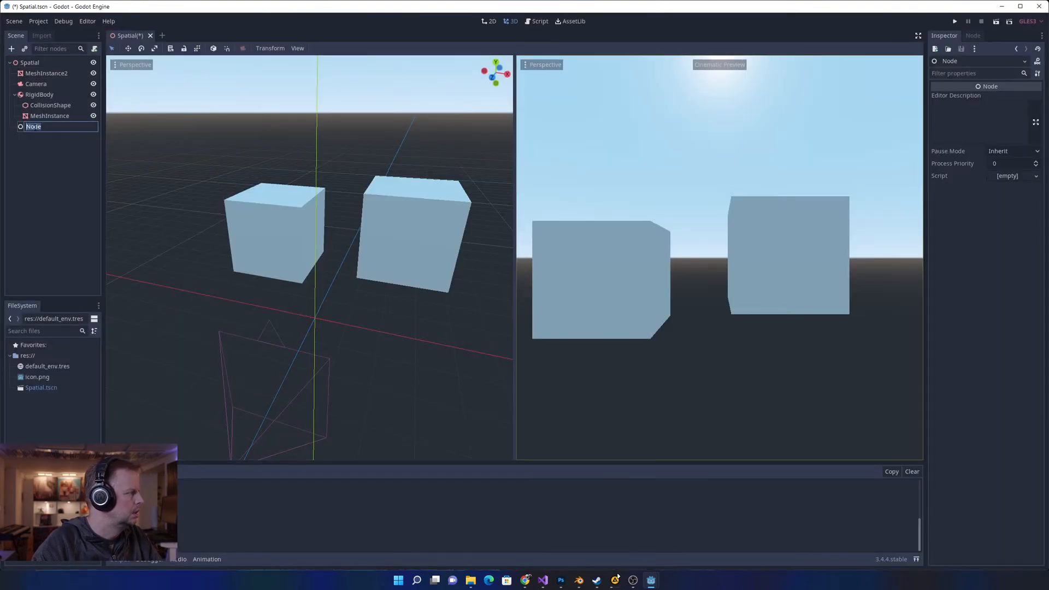
key(Return)
click(60, 159)
- Make the RigidBody a child of MyNode, and check the nodes in the regrouped branch
click(35, 95)
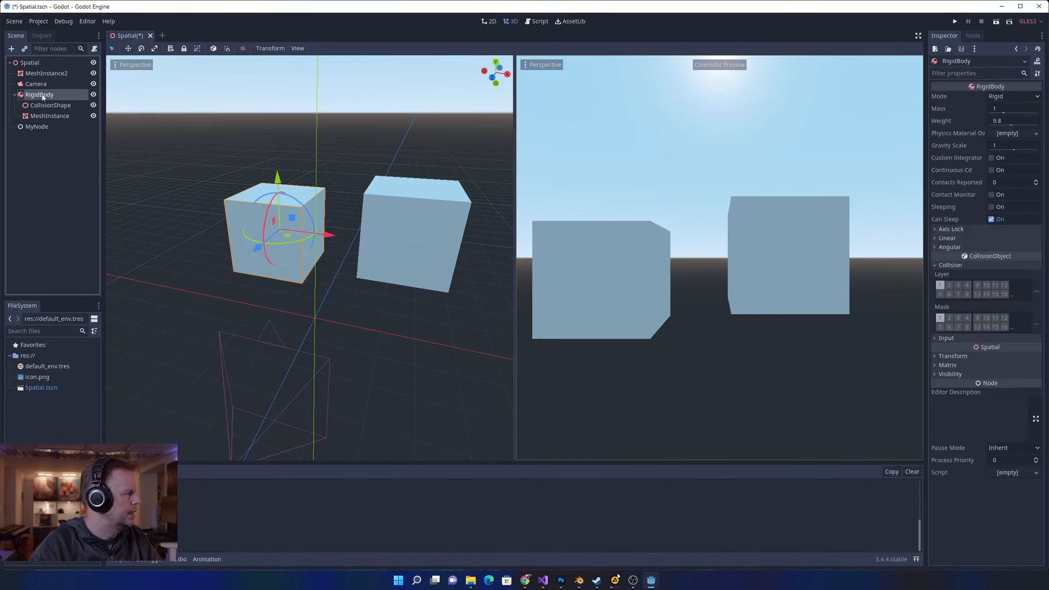
click(39, 127)
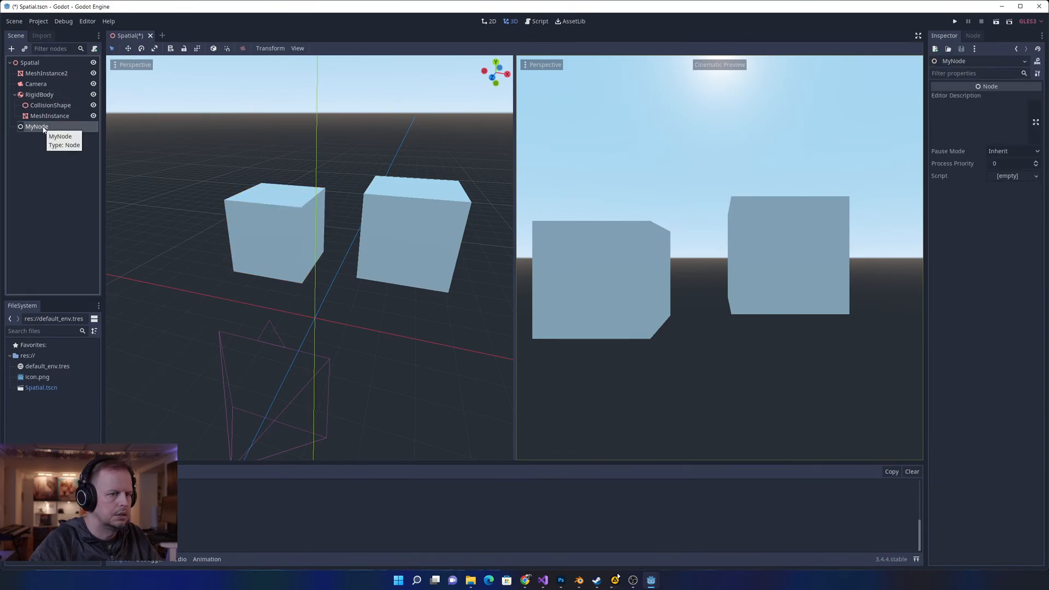
click(47, 96)
drag(43, 127, 42, 127)
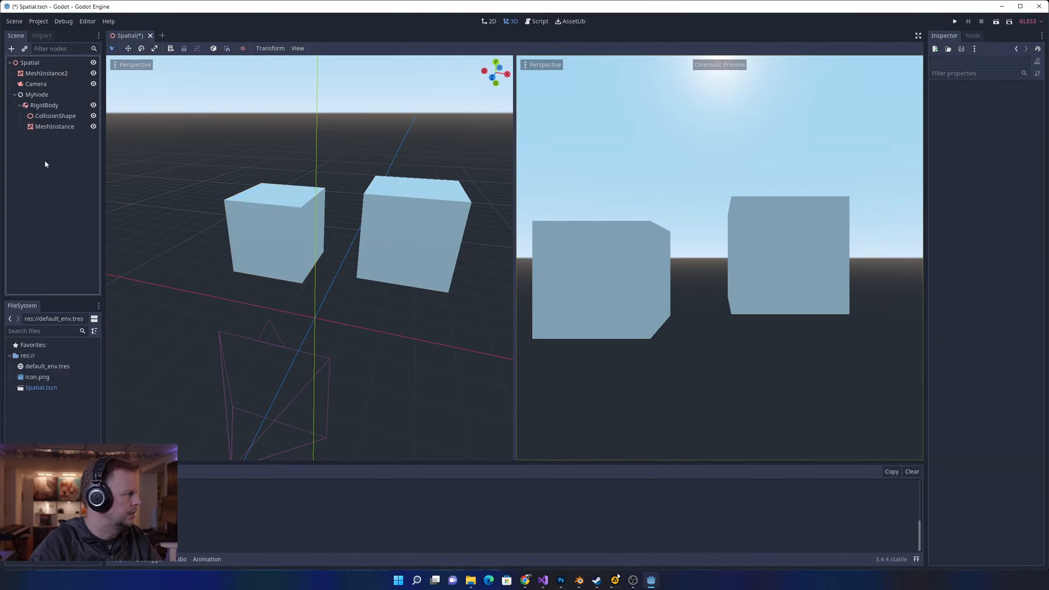
click(39, 98)
click(15, 94)
click(14, 95)
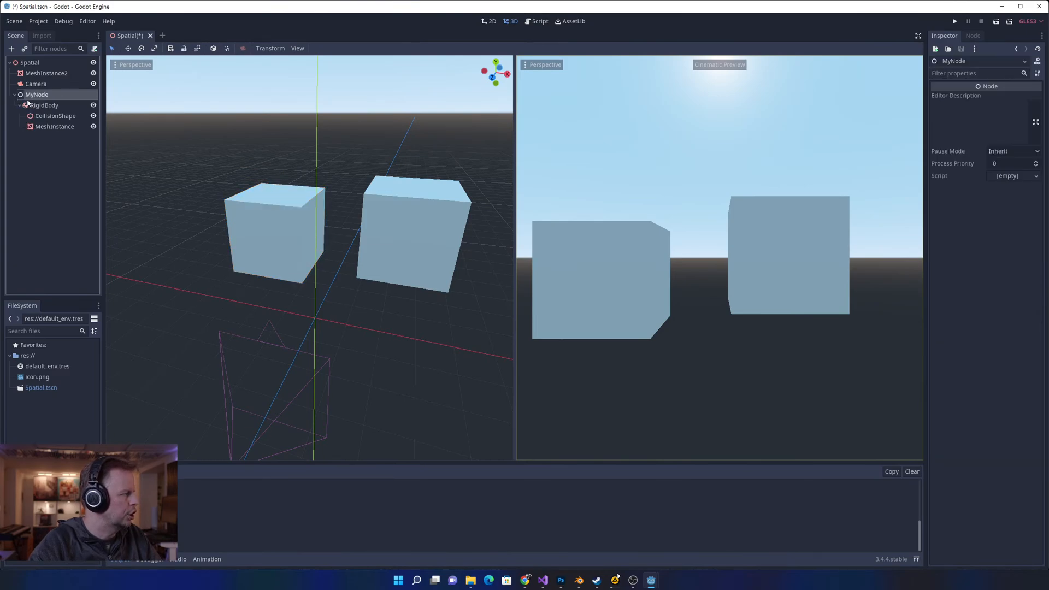
double_click(42, 96)
click(41, 107)
click(51, 120)
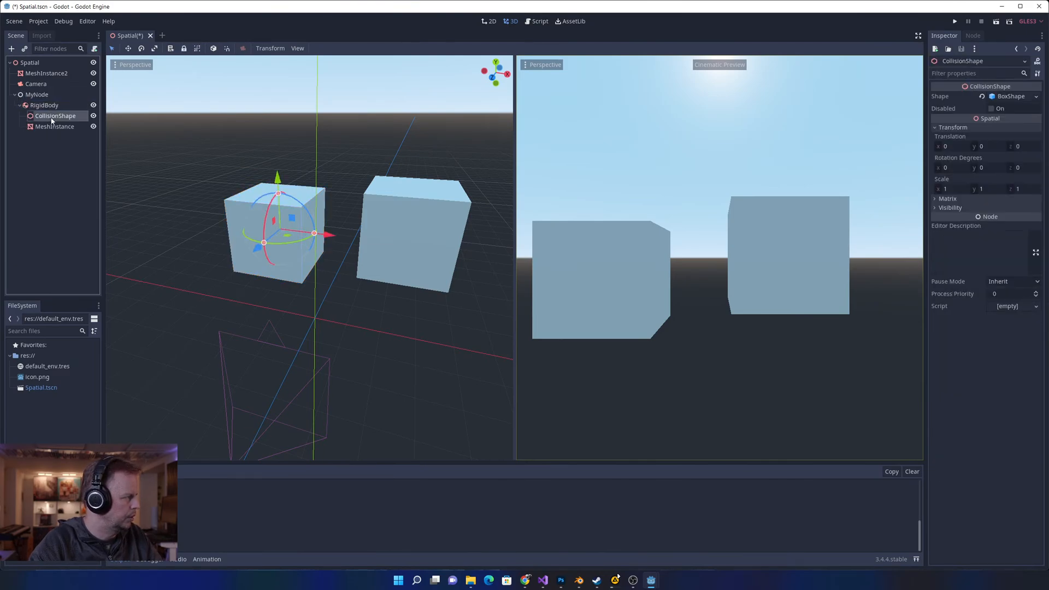
- Move the MeshInstance out of the RigidBody so it is a direct child of MyNode, and check the branch
click(54, 153)
click(60, 126)
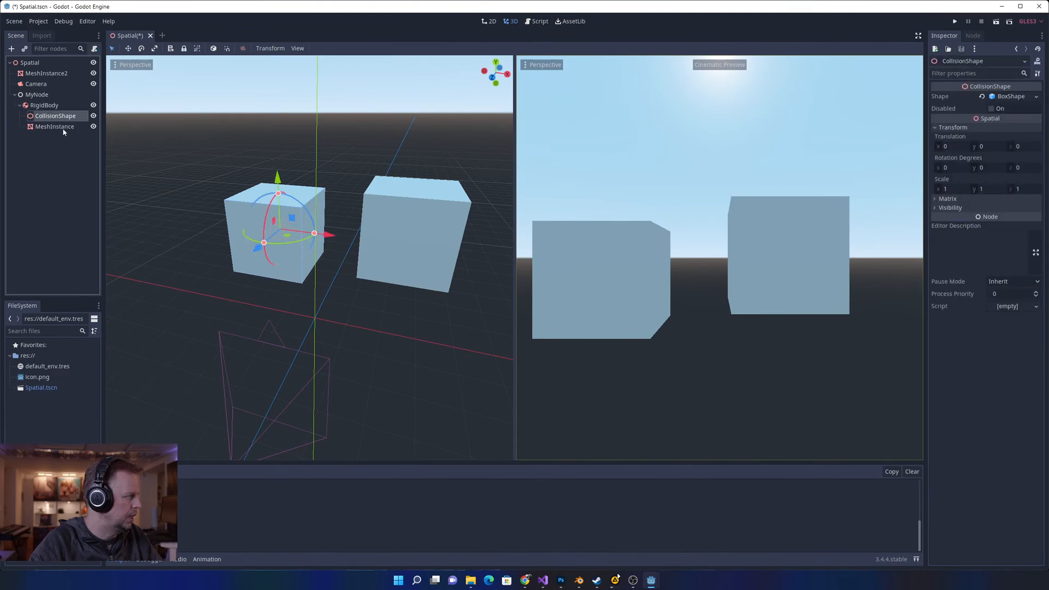
drag(60, 126, 39, 98)
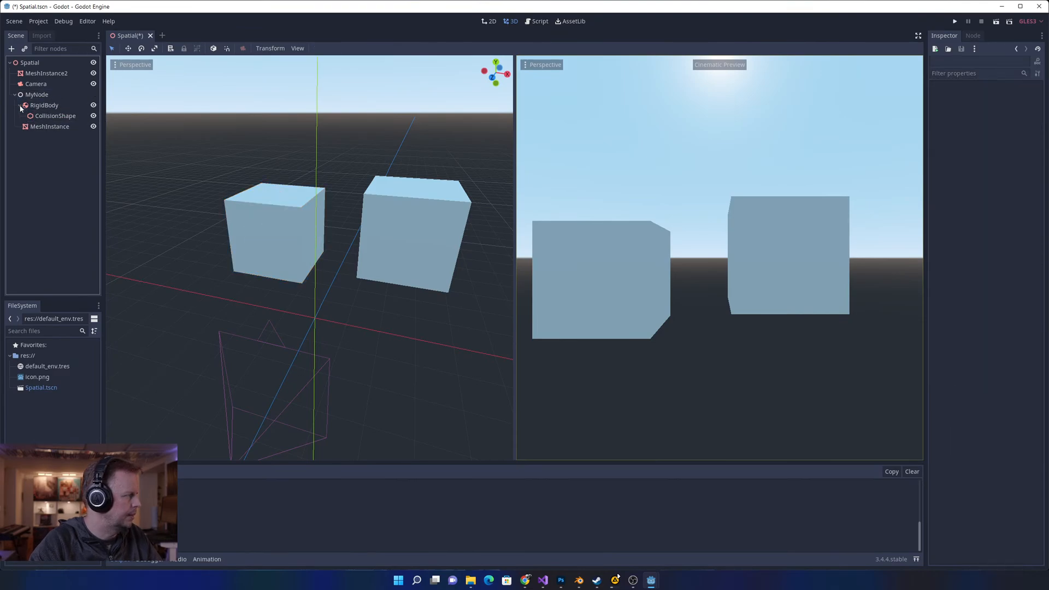
click(44, 105)
click(51, 98)
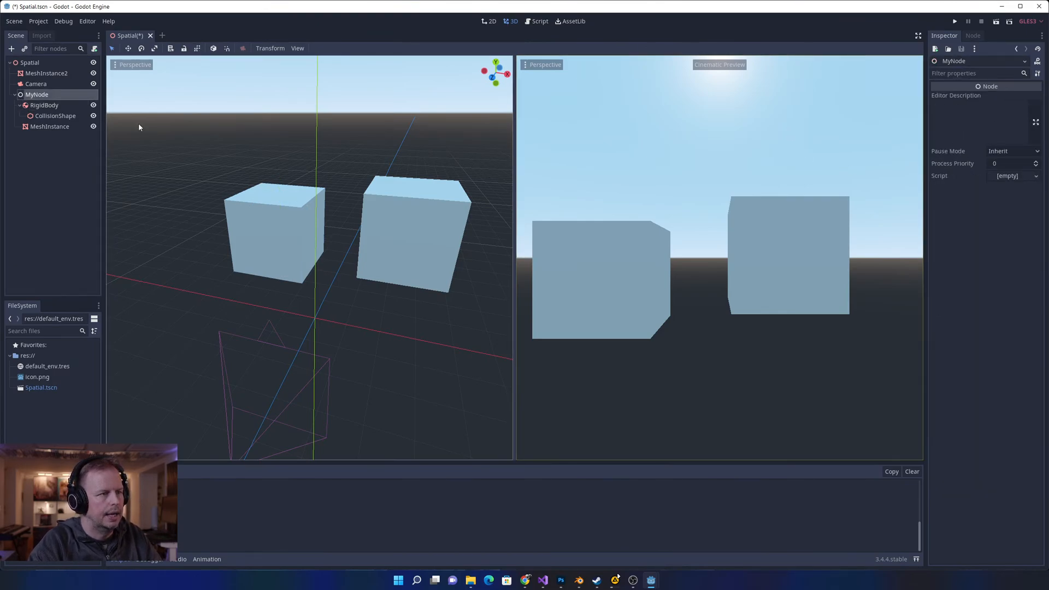
click(351, 276)
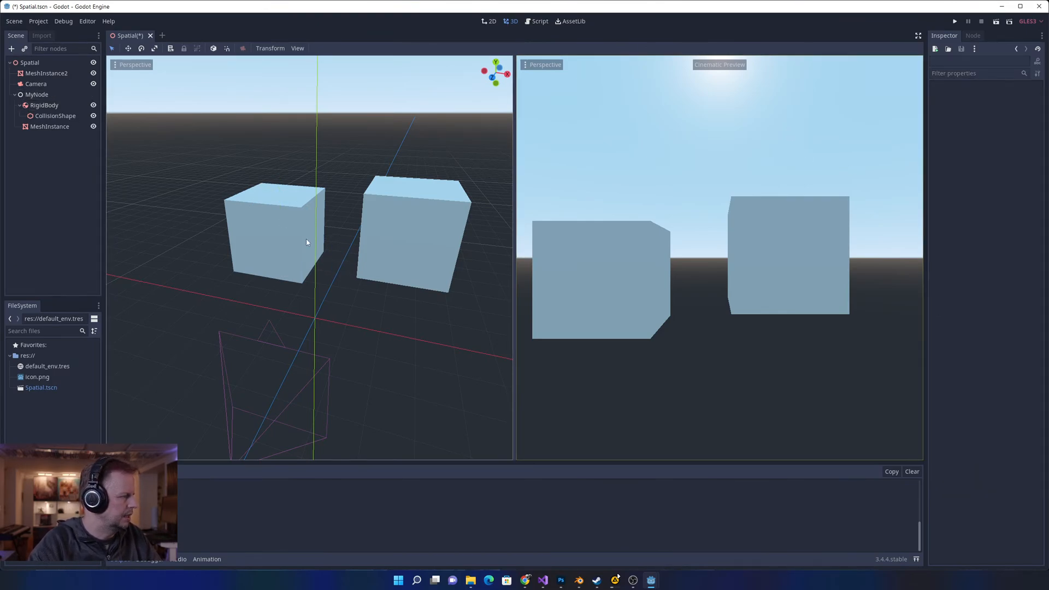
- Reset the RigidBody's translation to 0 on all axes
click(44, 106)
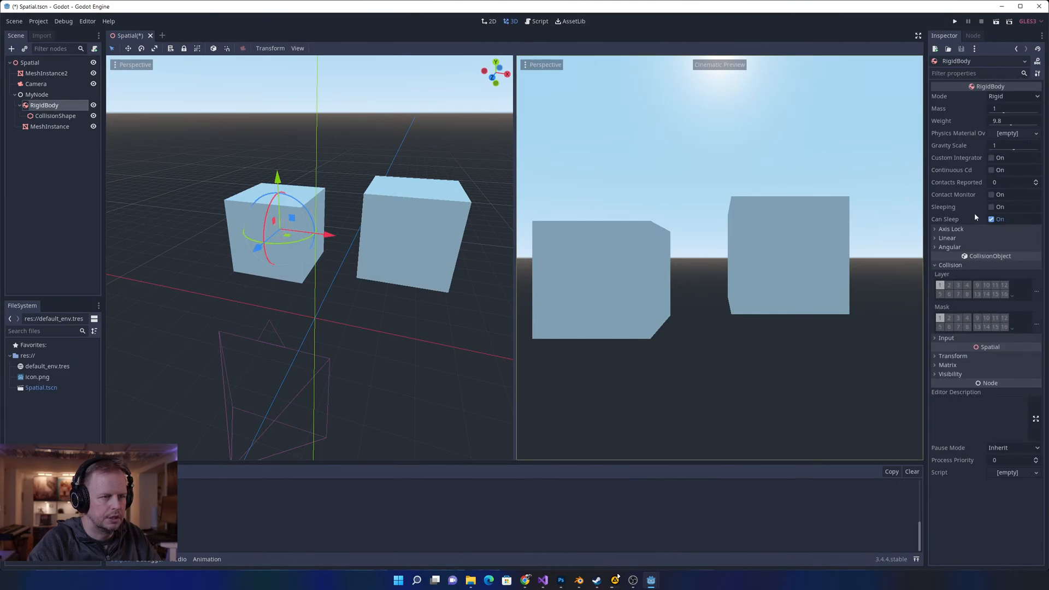
click(955, 356)
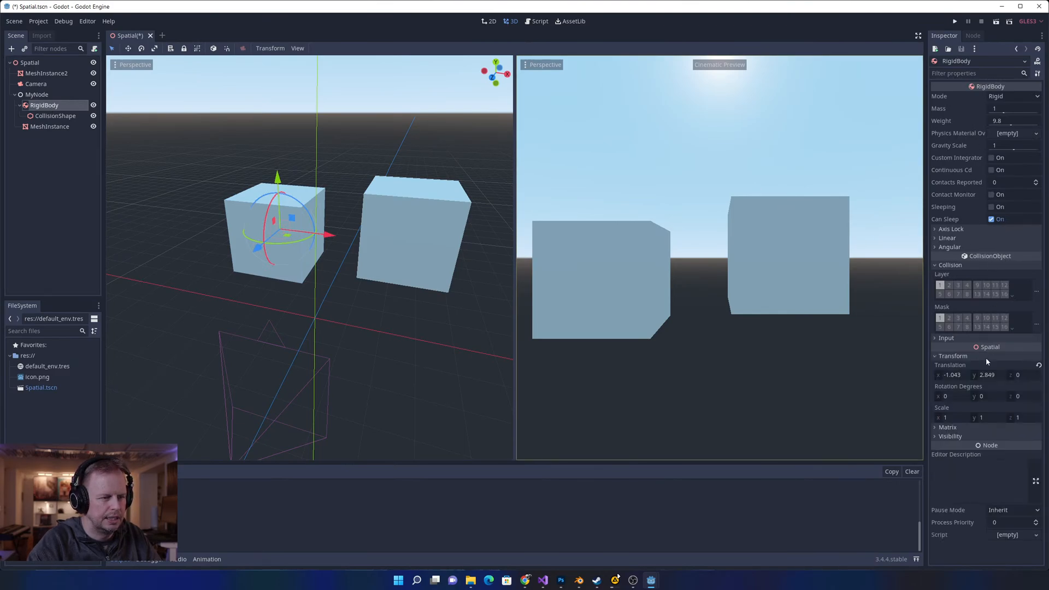
click(954, 375)
text(0)
key(Tab)
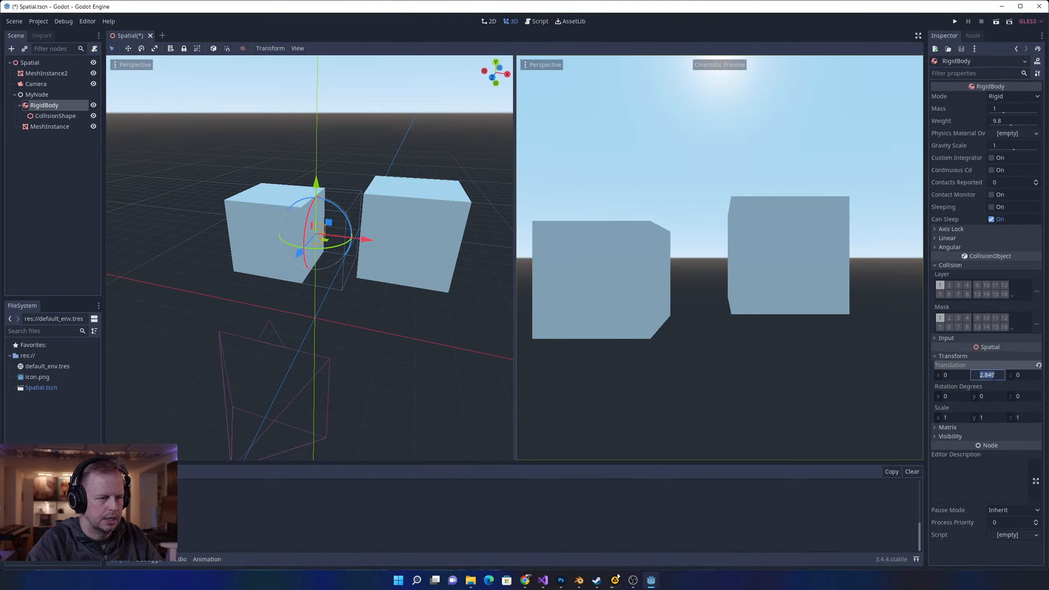
click(1039, 367)
- Check the CollisionShape's transform and reset the MeshInstance's translation to 0 on all axes
click(54, 116)
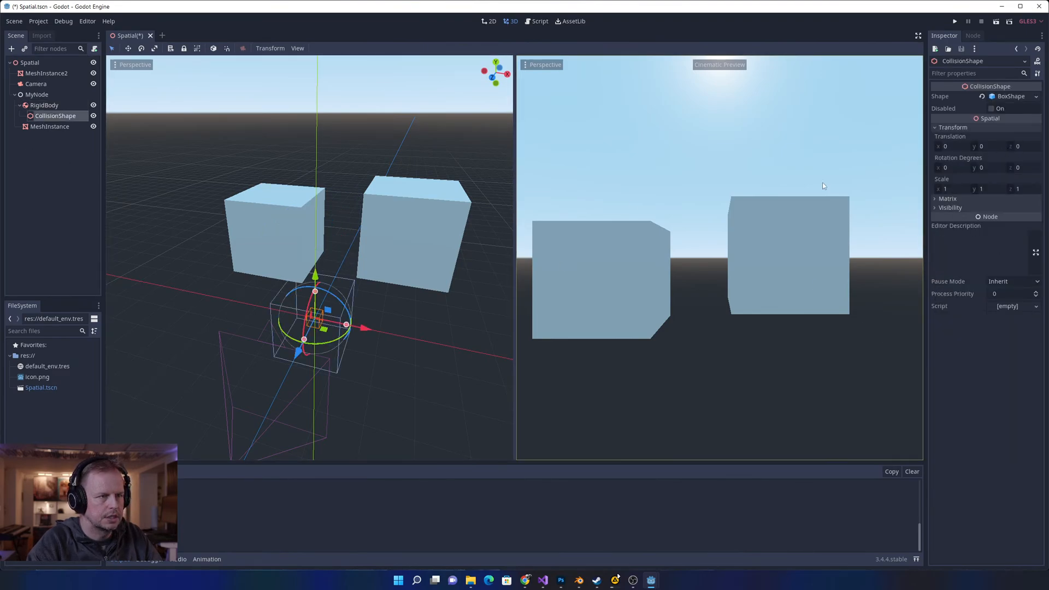
click(50, 127)
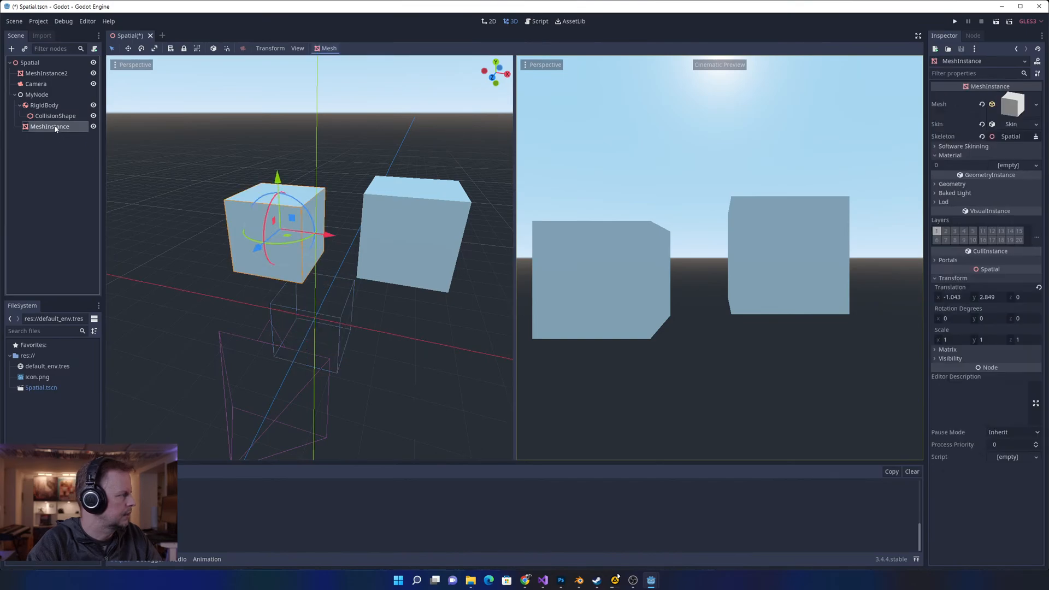
click(1039, 288)
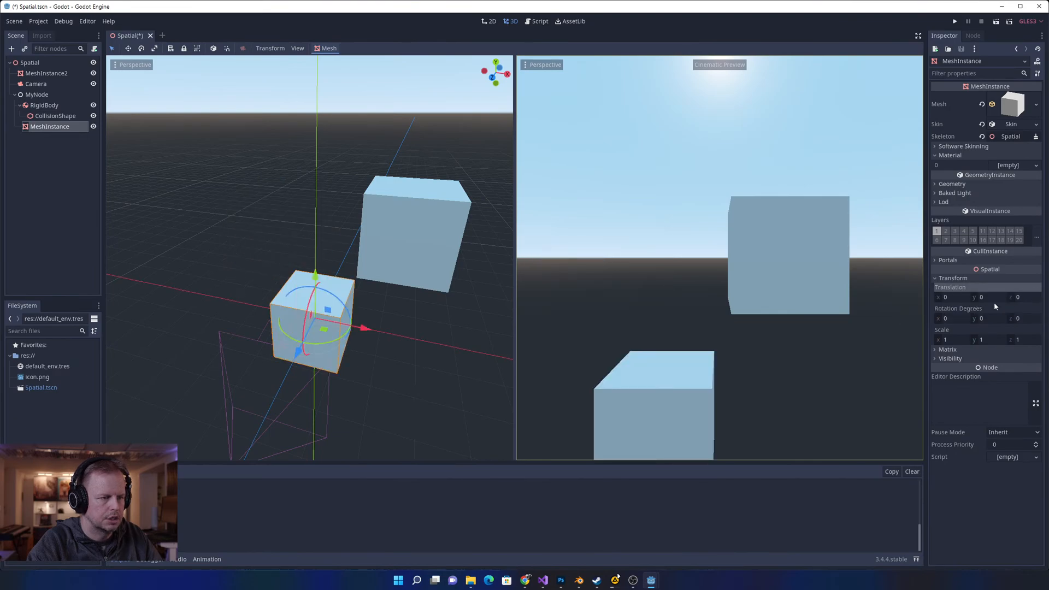
click(489, 294)
- Save the MyNode branch as its own scene, MyNode.tscn, in the res:// folder
right_click(36, 96)
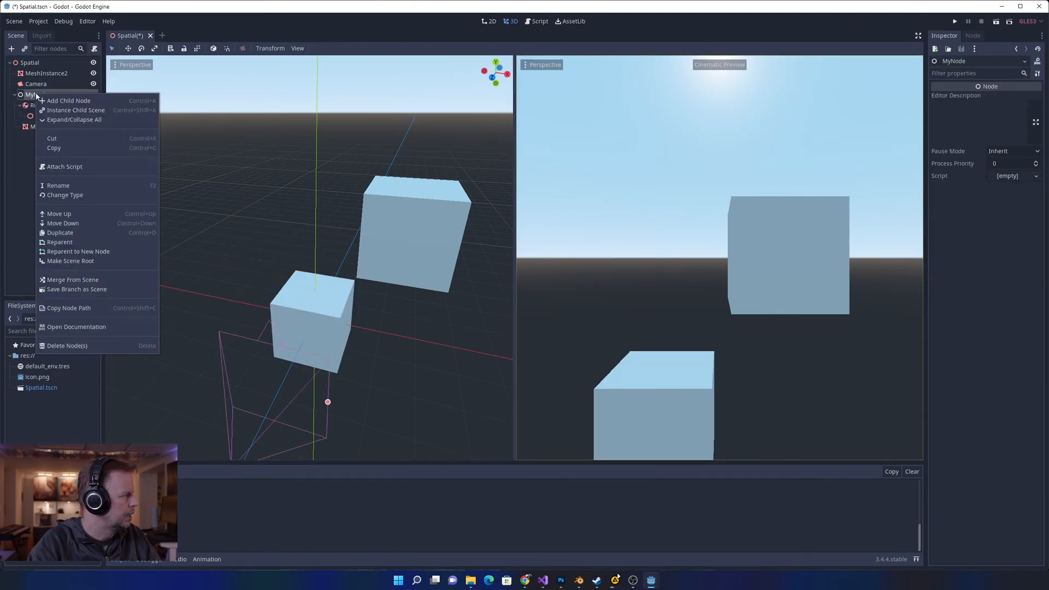
click(26, 129)
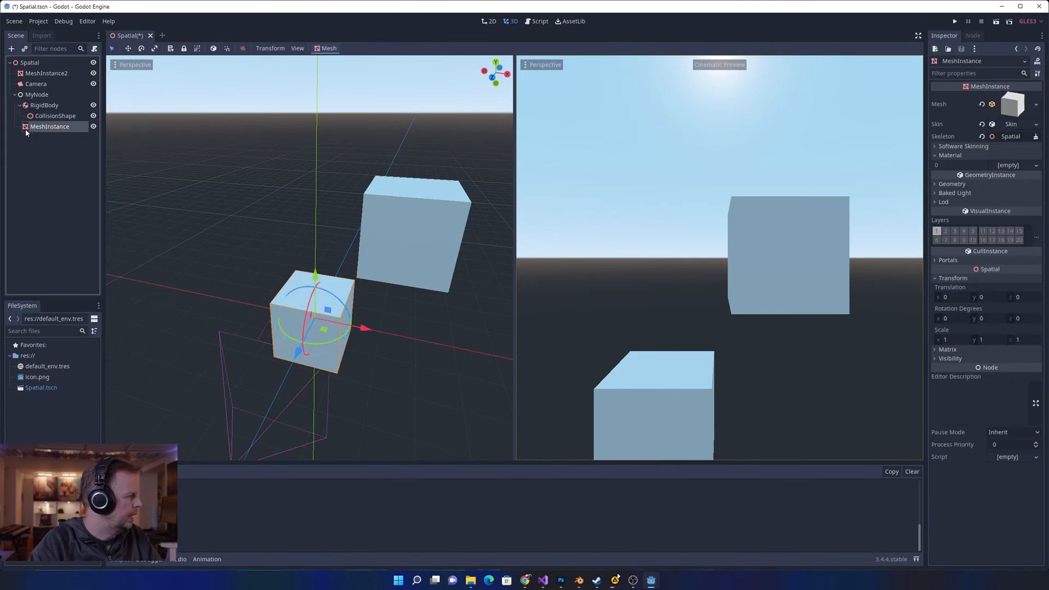
drag(37, 94, 72, 423)
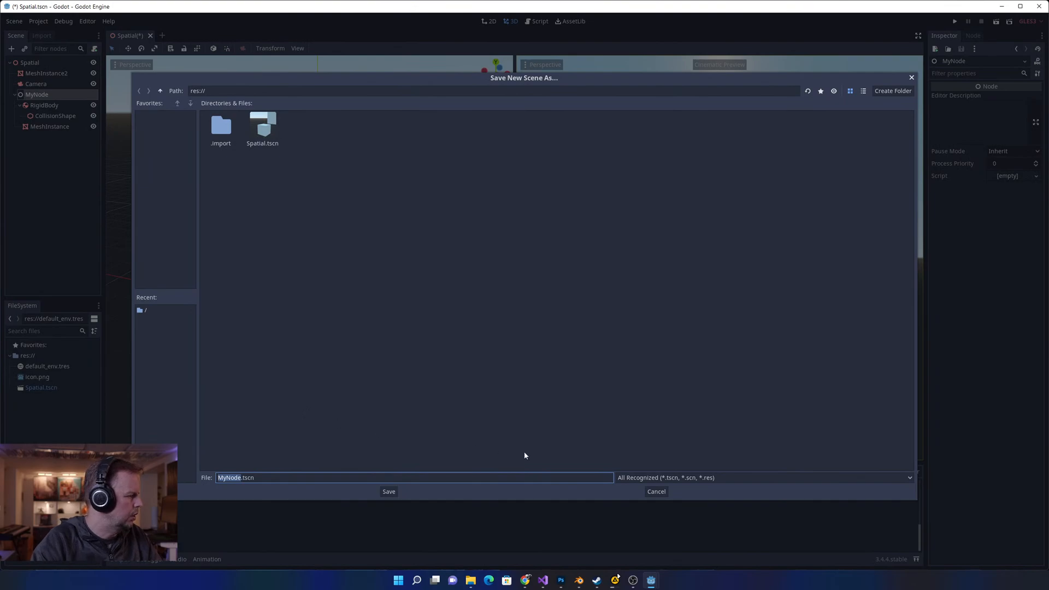
click(389, 492)
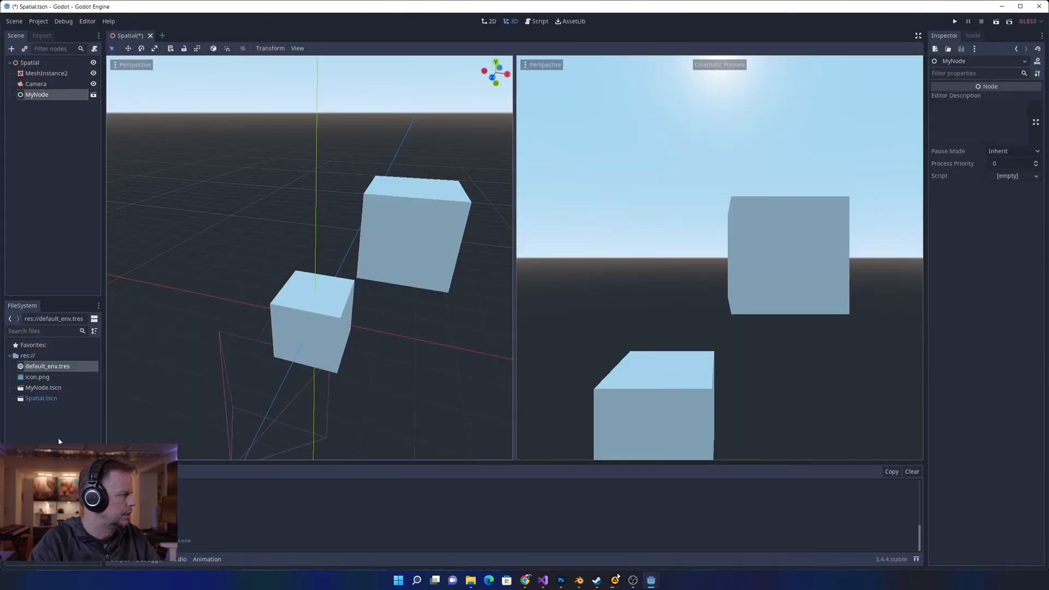
- Check the MyNode instance in the scene tree and the scene files in the project folder
click(48, 410)
click(32, 137)
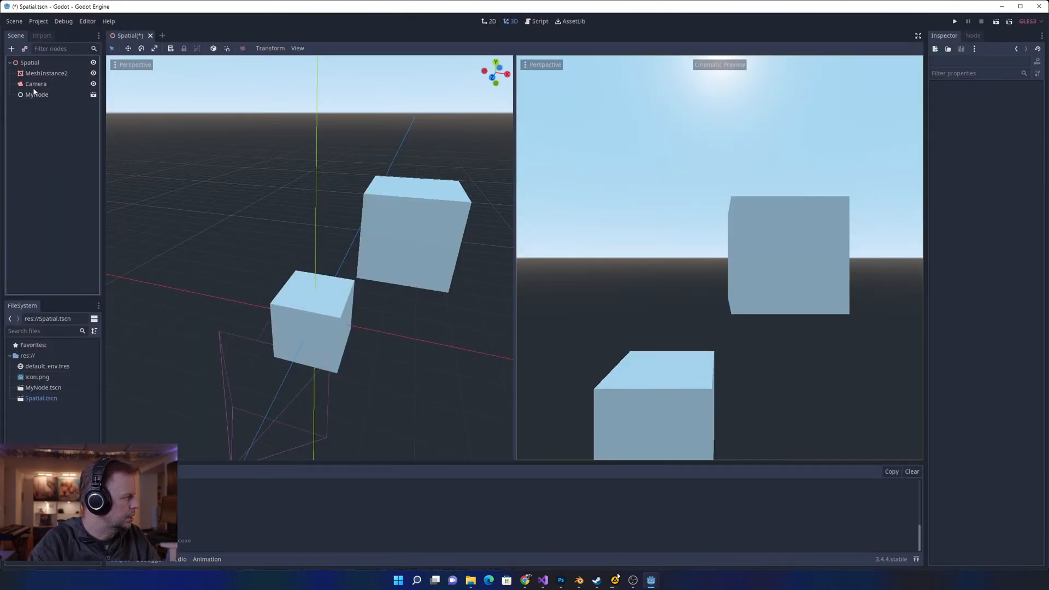
click(36, 94)
click(59, 433)
click(44, 398)
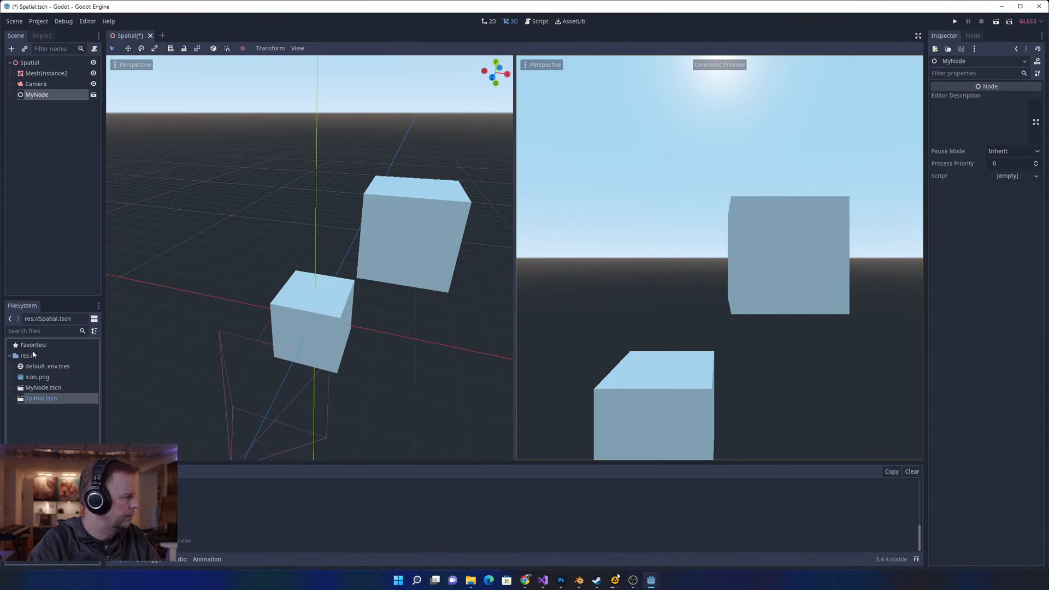
click(41, 238)
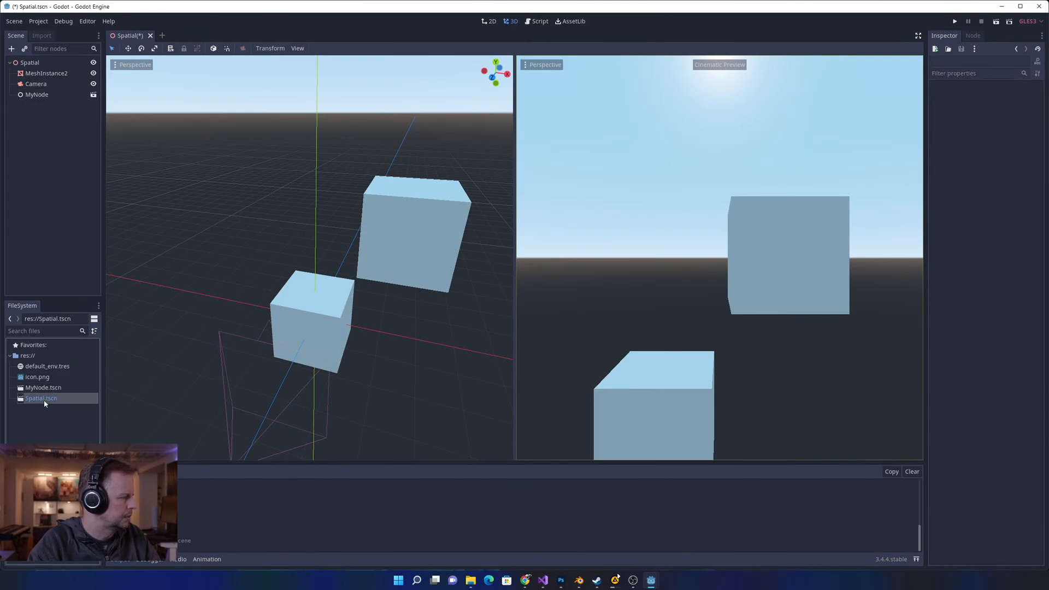
- Delete the second cube, MeshInstance2, from the scene
click(419, 232)
key(Delete)
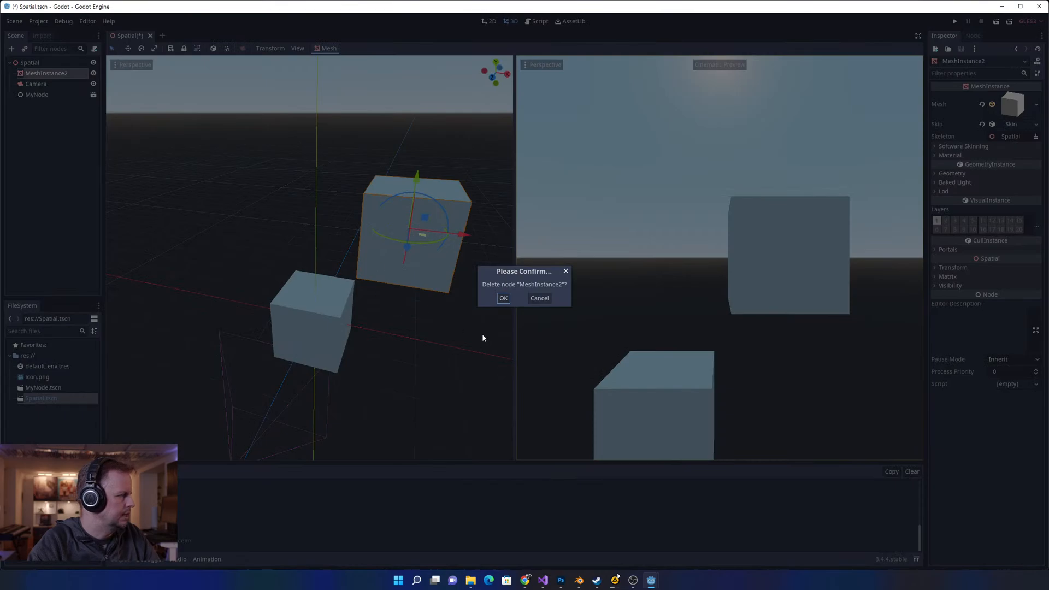
click(501, 298)
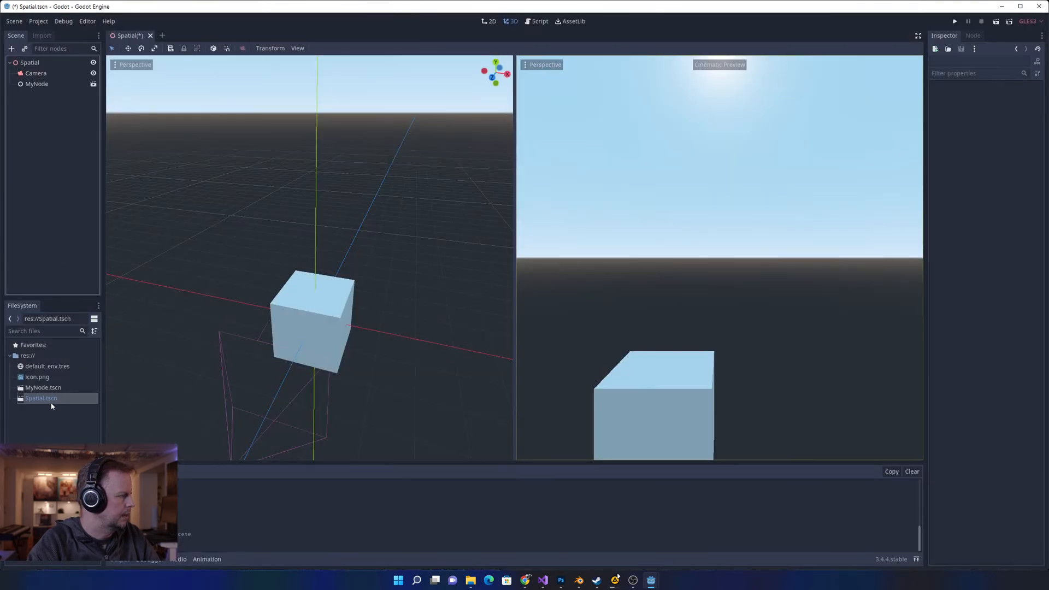
- Try instancing Spatial.tscn in the 3D view, and add two more instances of MyNode.tscn to the scene
drag(51, 403, 424, 328)
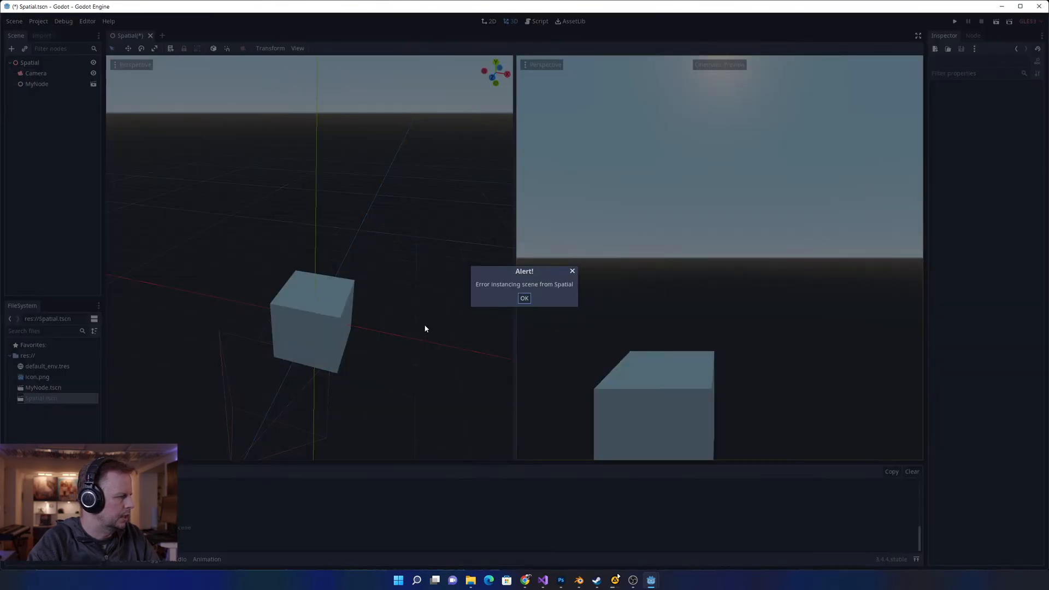
click(529, 299)
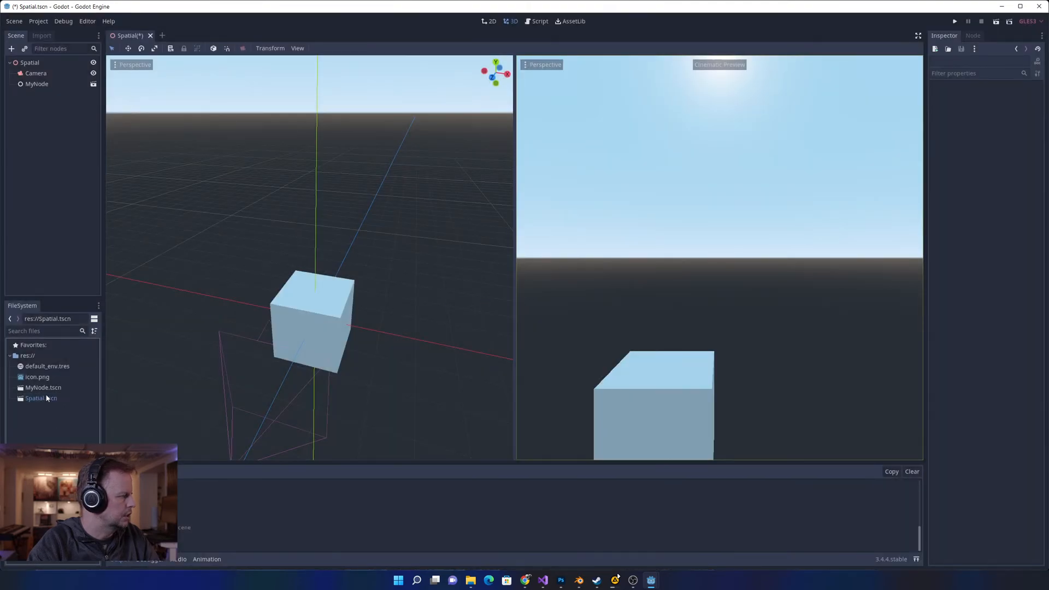
drag(43, 387, 48, 110)
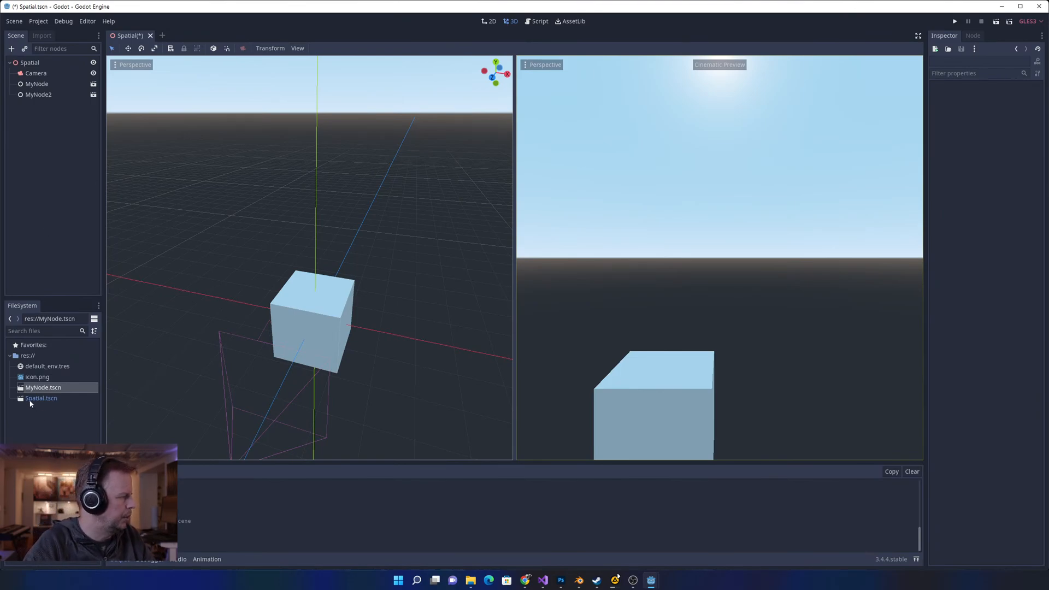
click(46, 399)
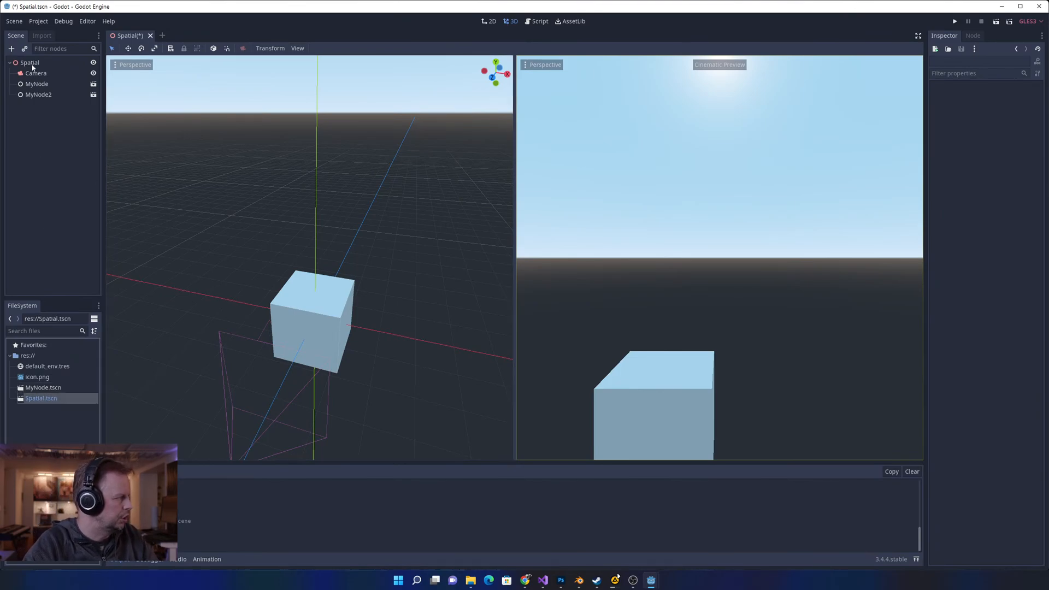
click(53, 389)
drag(55, 391, 328, 298)
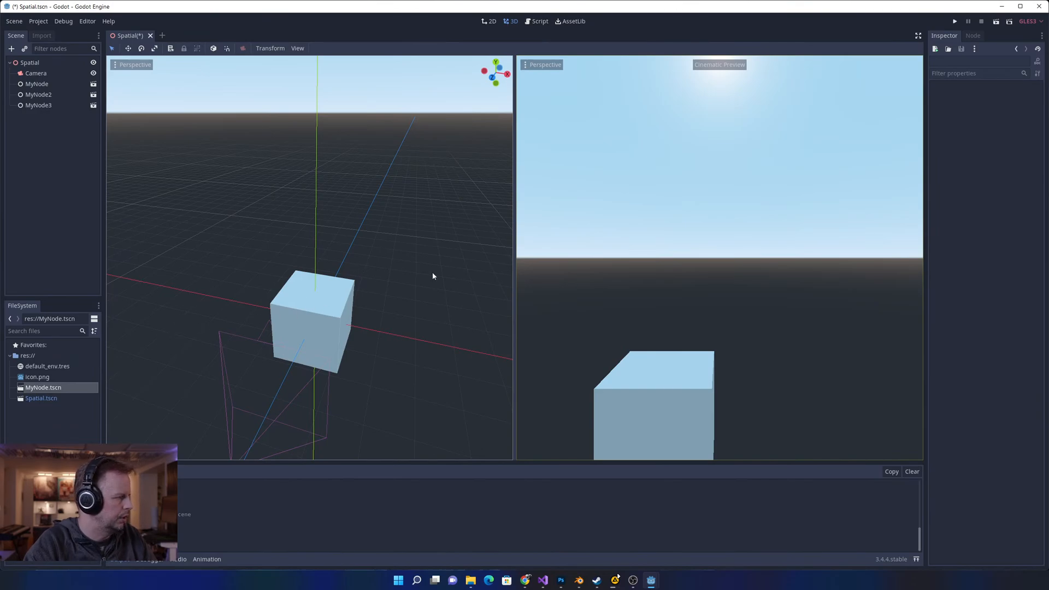
- Delete the extra instances MyNode3 and MyNode2 from the scene
click(39, 105)
key(Delete)
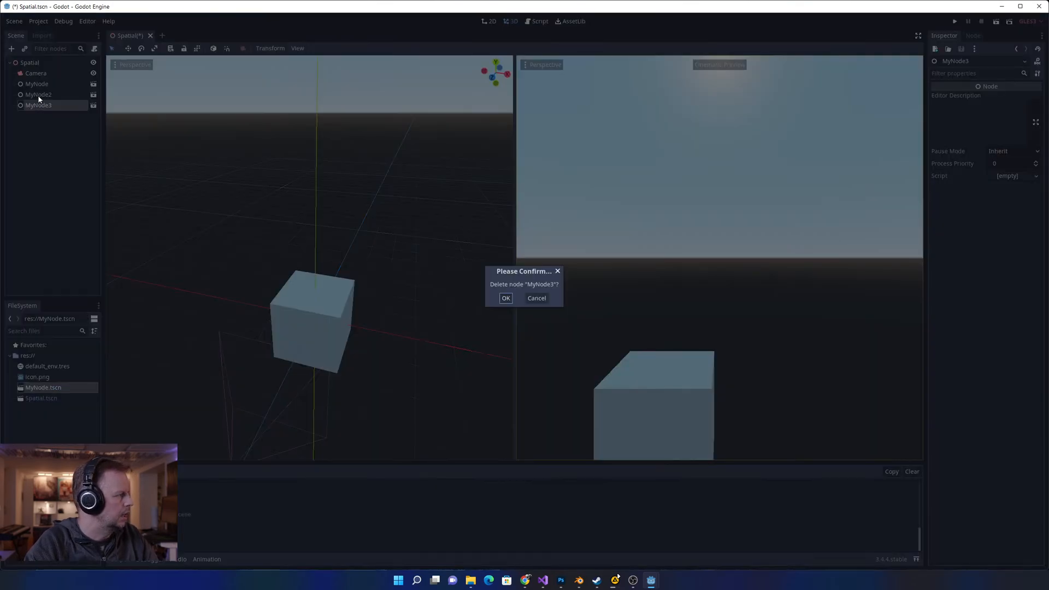
click(500, 296)
click(38, 95)
key(Delete)
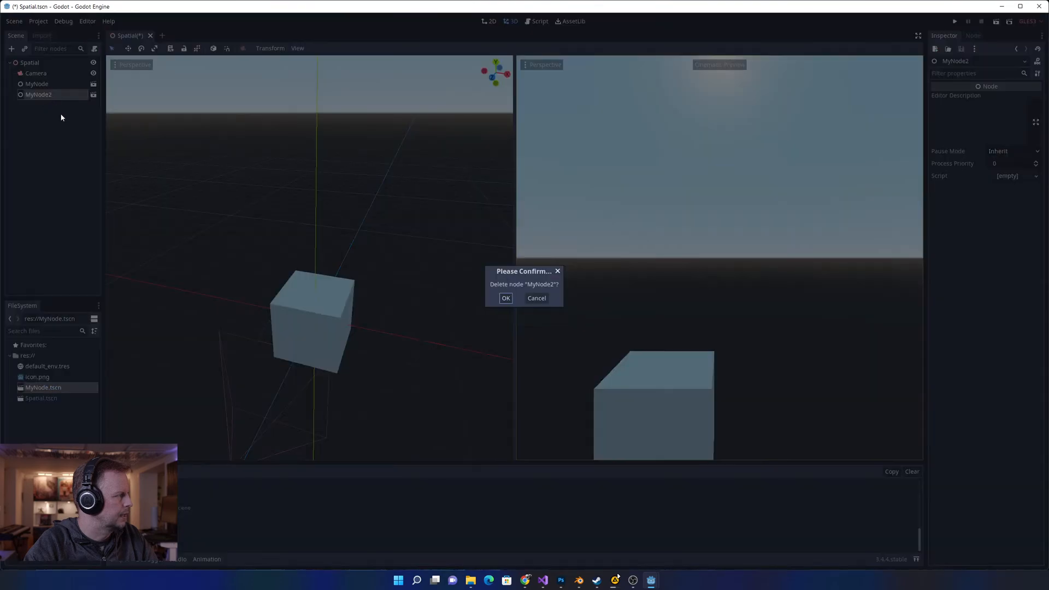
click(503, 297)
- Add one more instance of MyNode.tscn to the scene by placing it in the 3D view
click(32, 85)
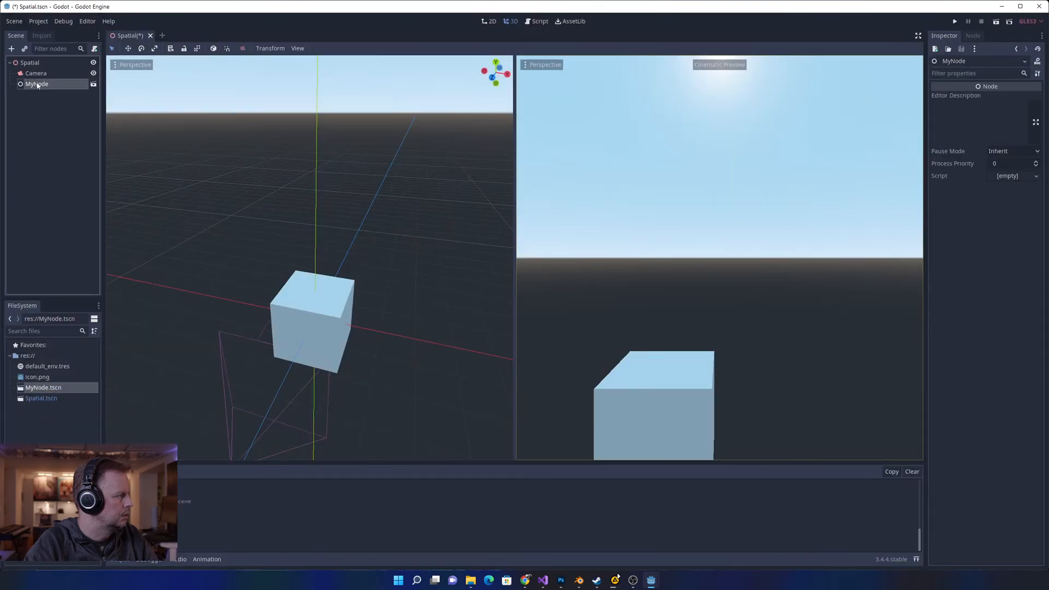
click(38, 225)
drag(54, 391, 333, 290)
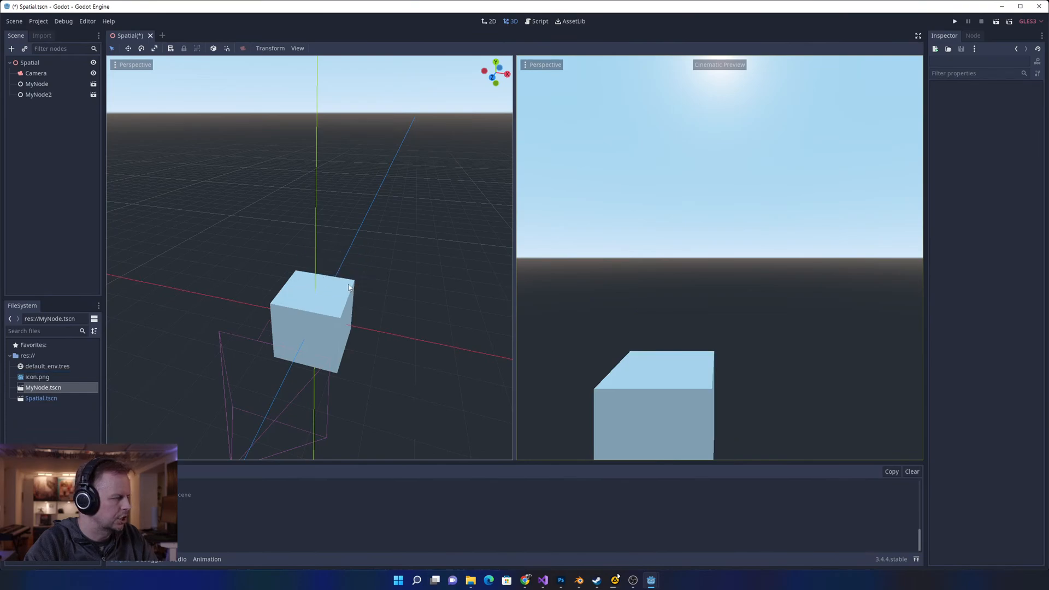
- Examine the MyNode and MyNode2 instances in the scene tree and the cube from different angles in the 3D view
scroll(380, 277, down, 8)
scroll(377, 277, up, 12)
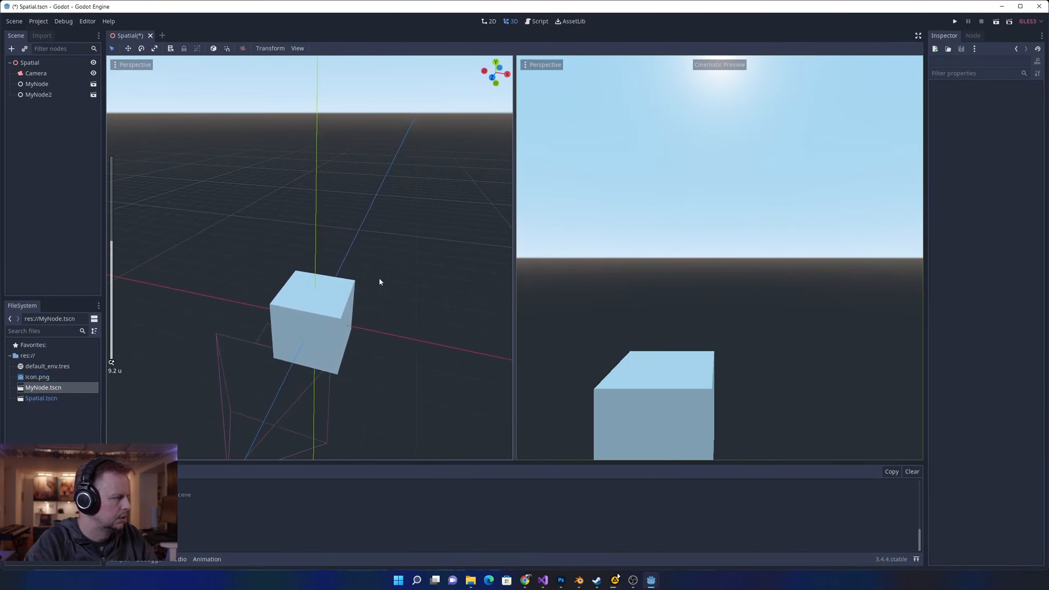
scroll(379, 277, down, 4)
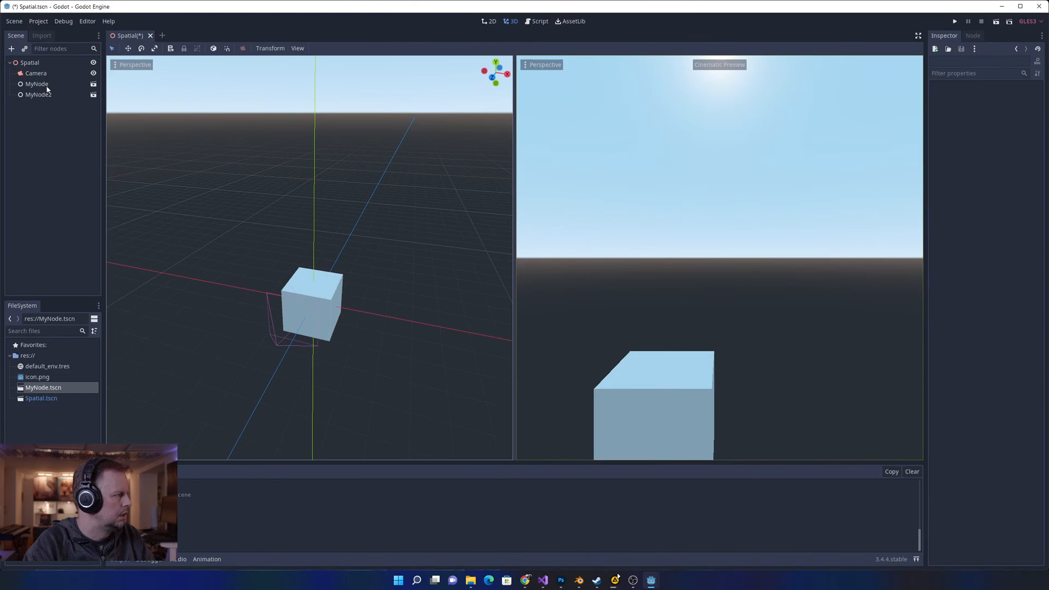
click(30, 94)
click(30, 93)
click(28, 87)
click(28, 94)
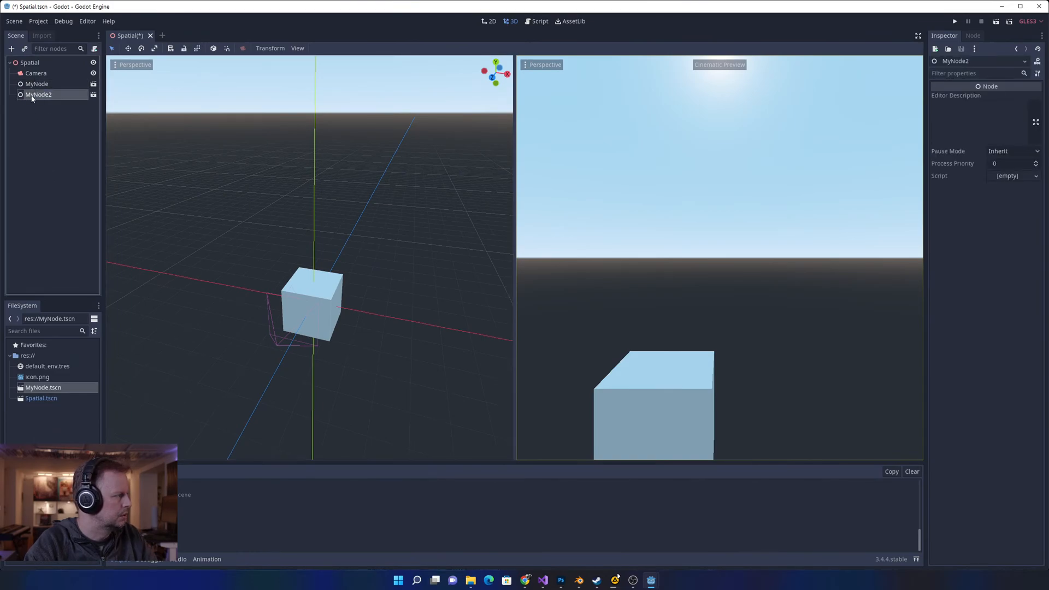
click(28, 94)
double_click(19, 97)
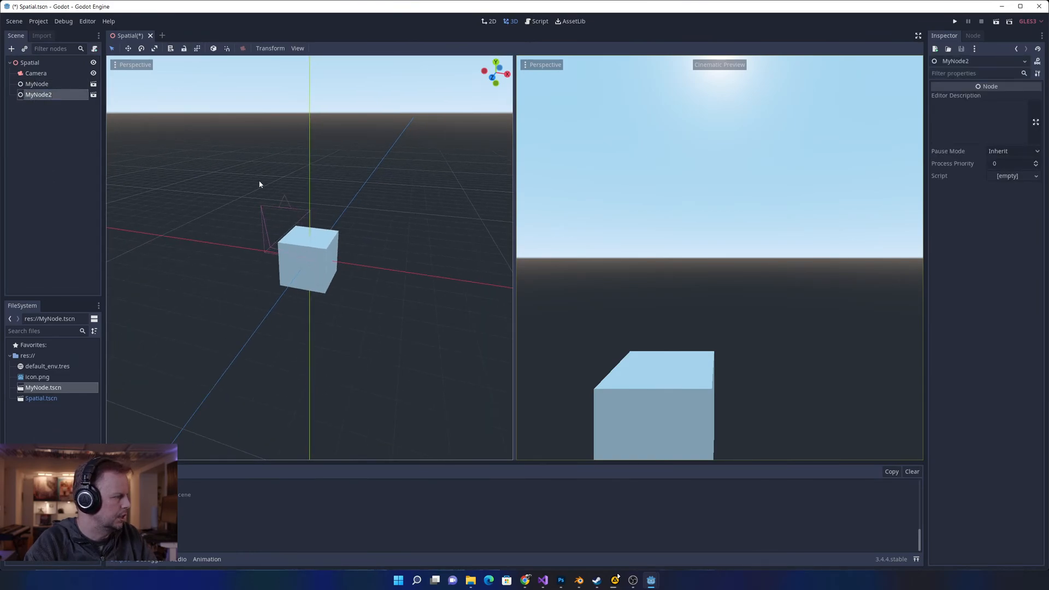
click(33, 83)
click(36, 95)
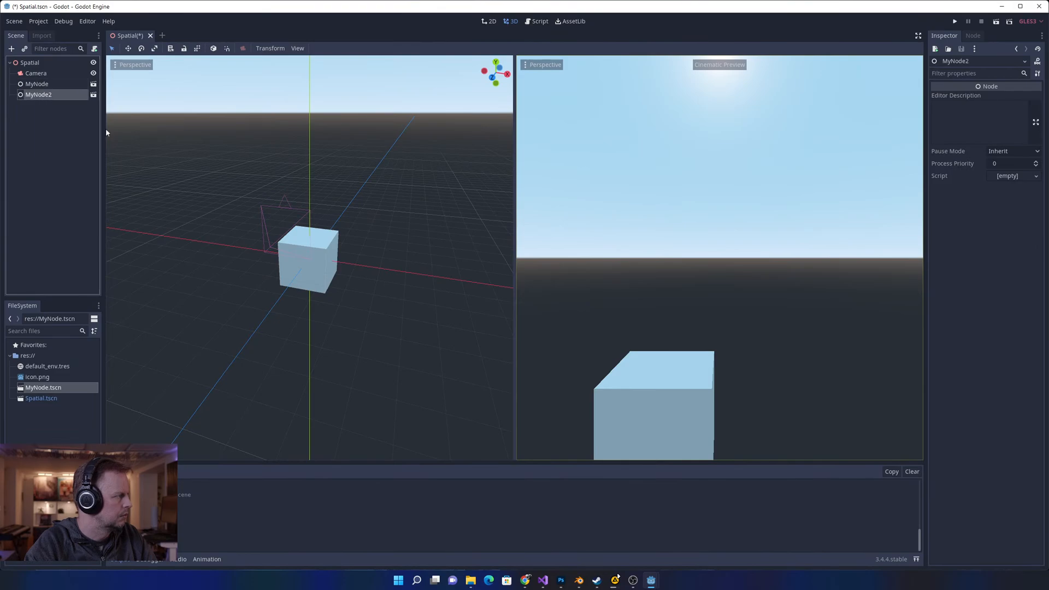
click(322, 245)
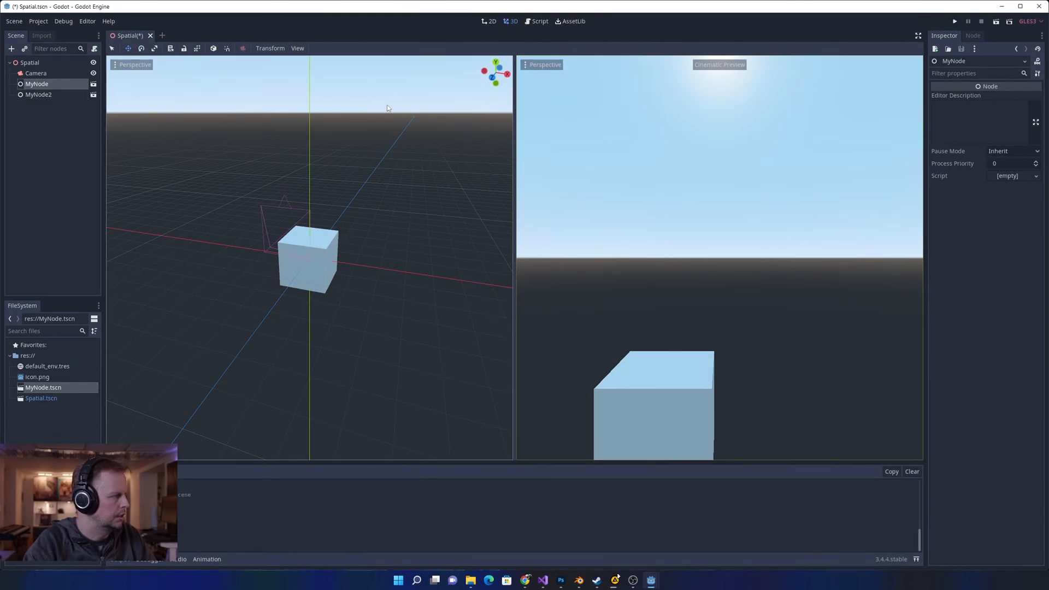
middle_drag(401, 233, 345, 242)
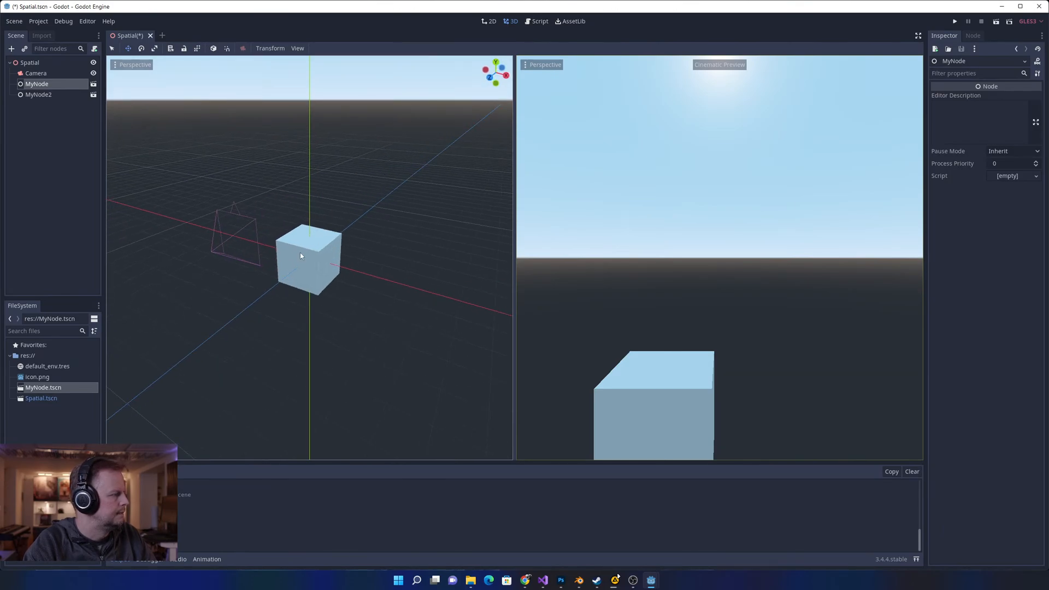
- Save the scene and add a Spatial node as a child of the root Spatial node
key(ctrl+s)
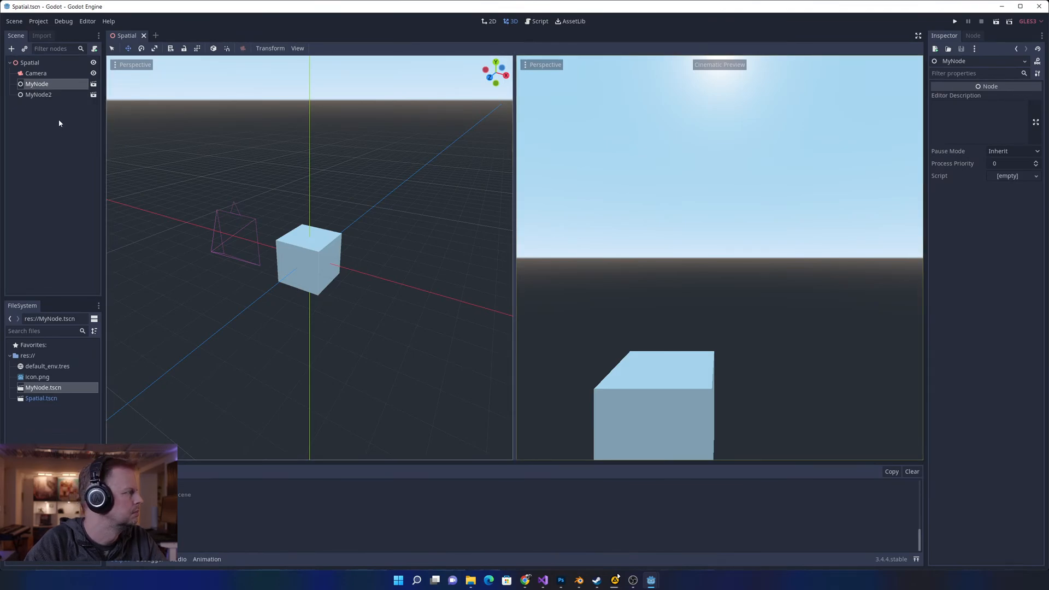
click(36, 65)
click(49, 155)
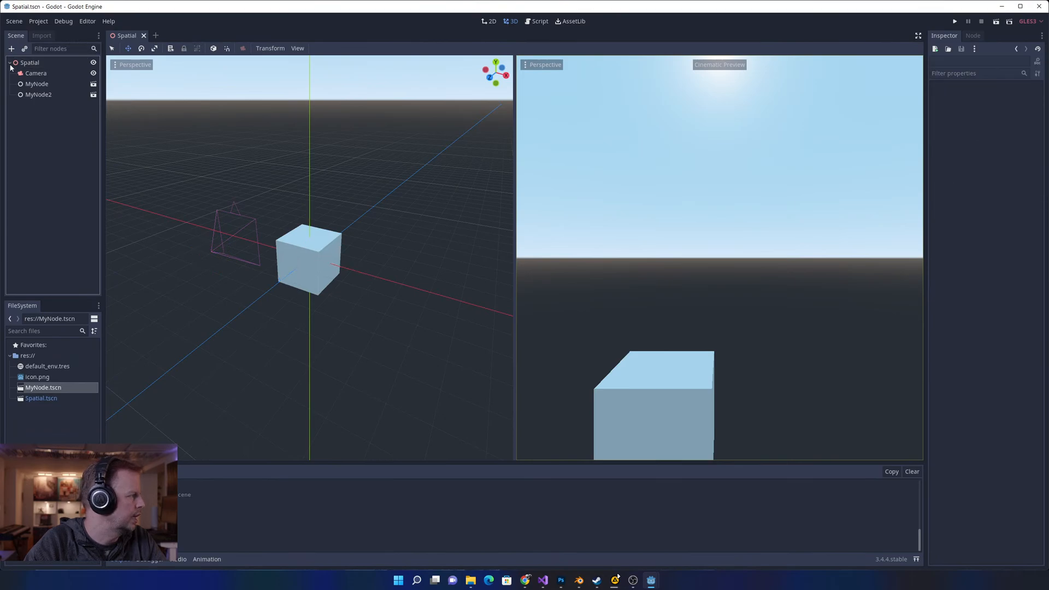
click(10, 63)
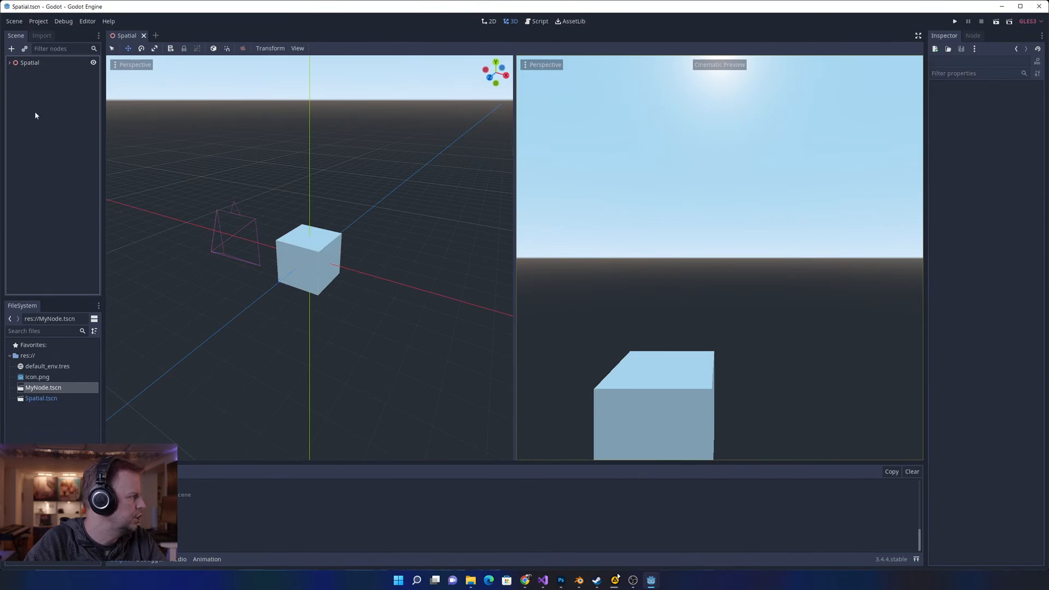
click(13, 48)
text(sp)
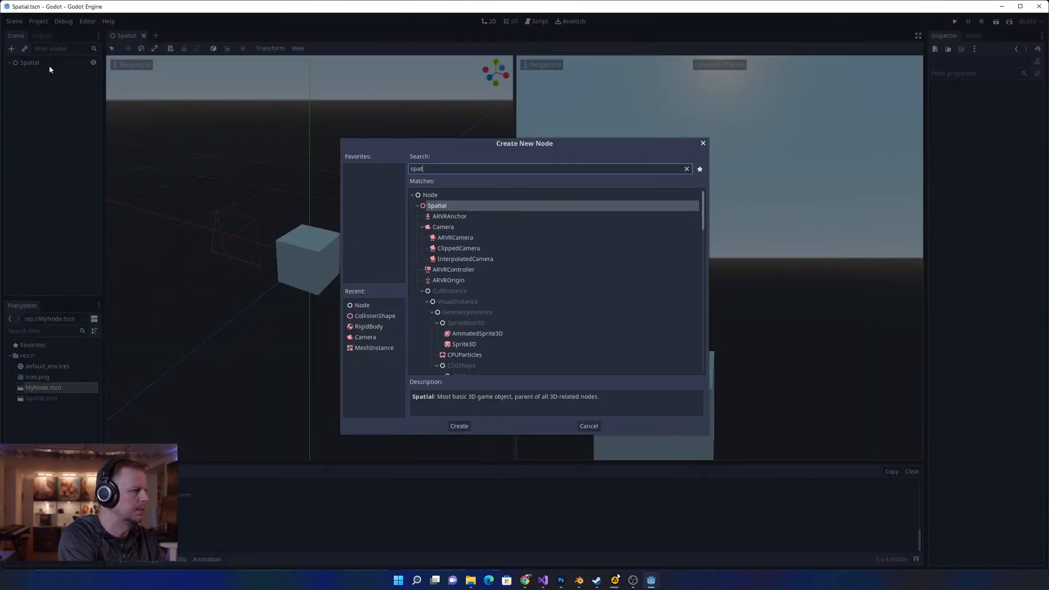
text(at)
key(Return)
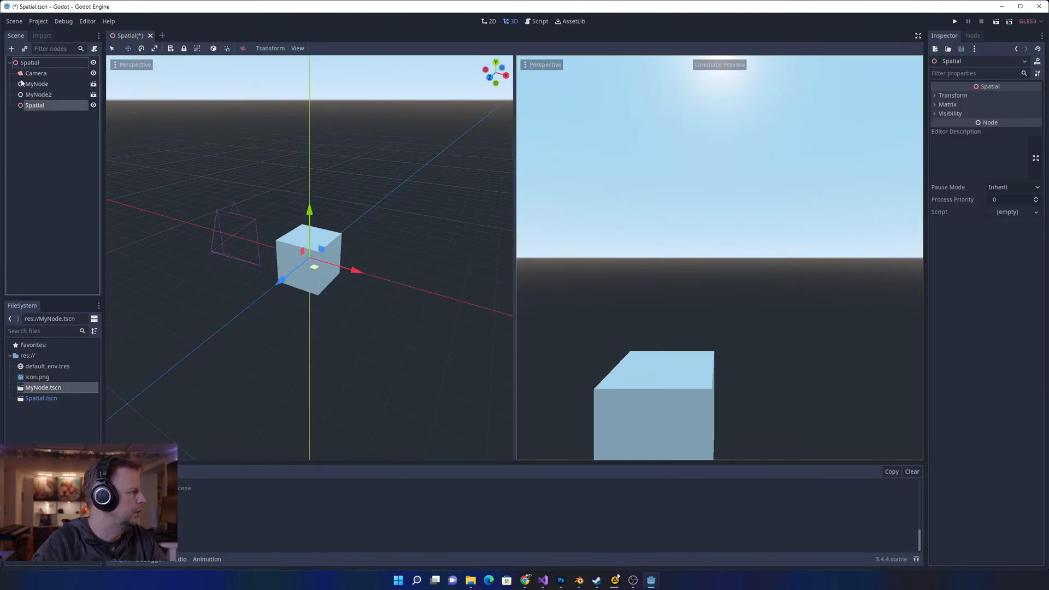
click(17, 73)
click(28, 64)
click(33, 104)
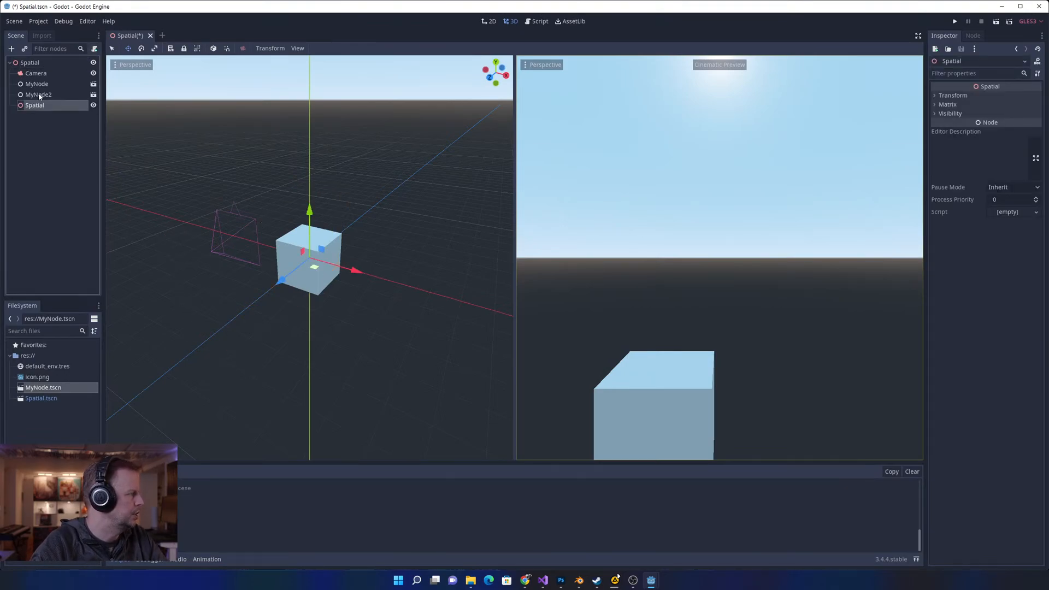
- Delete the MyNode2 instance from the scene
click(39, 95)
key(Delete)
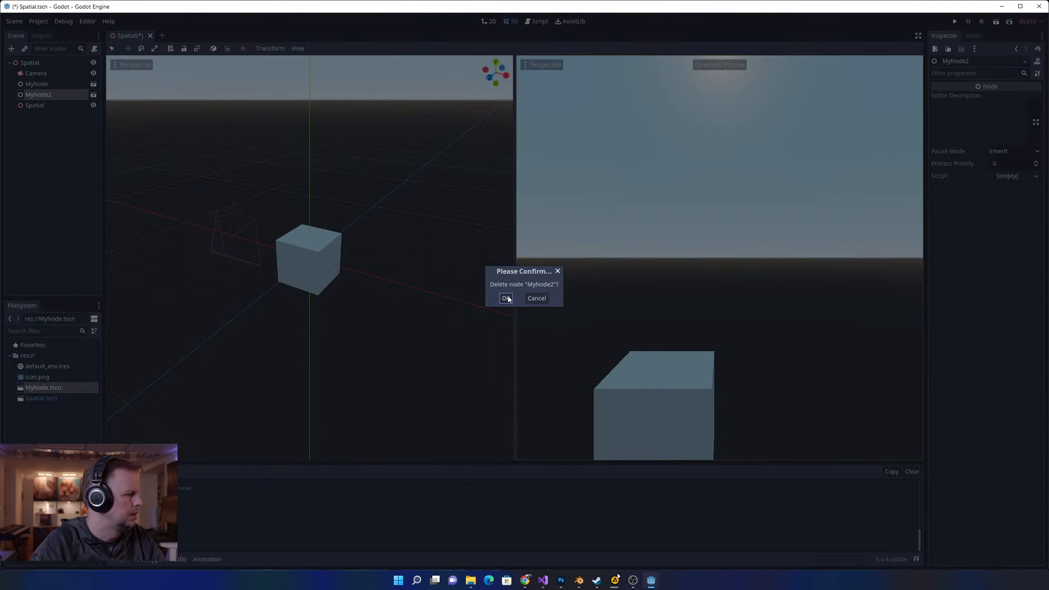
click(507, 298)
click(52, 85)
click(52, 85)
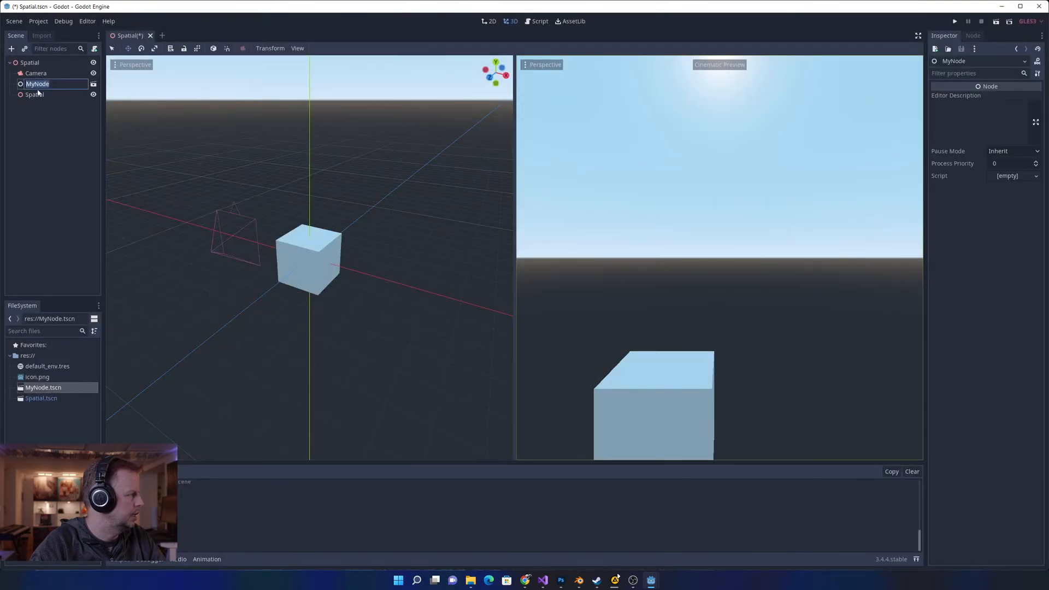
click(18, 86)
click(44, 146)
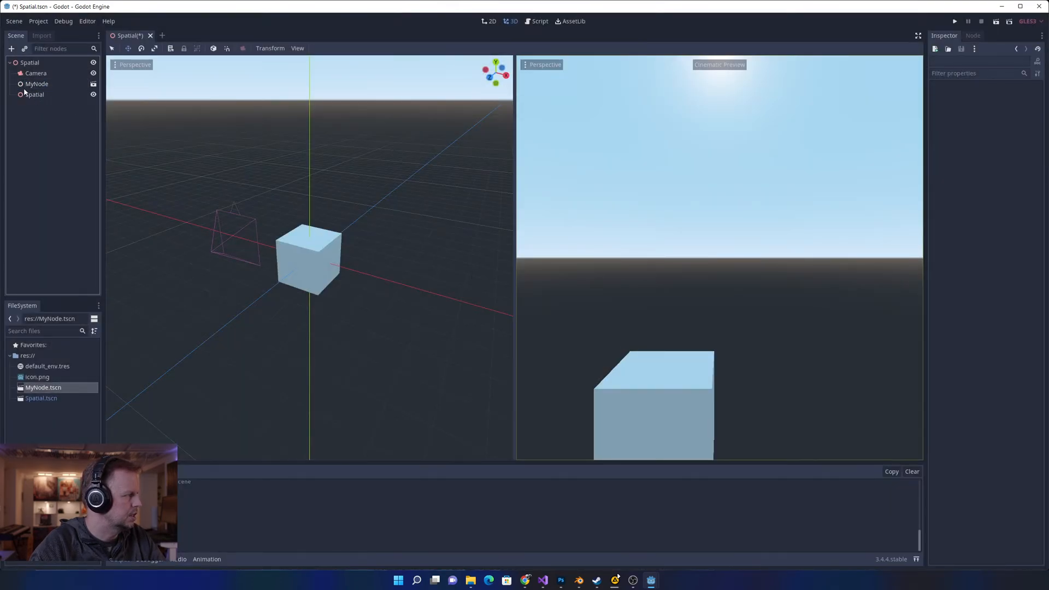
double_click(27, 84)
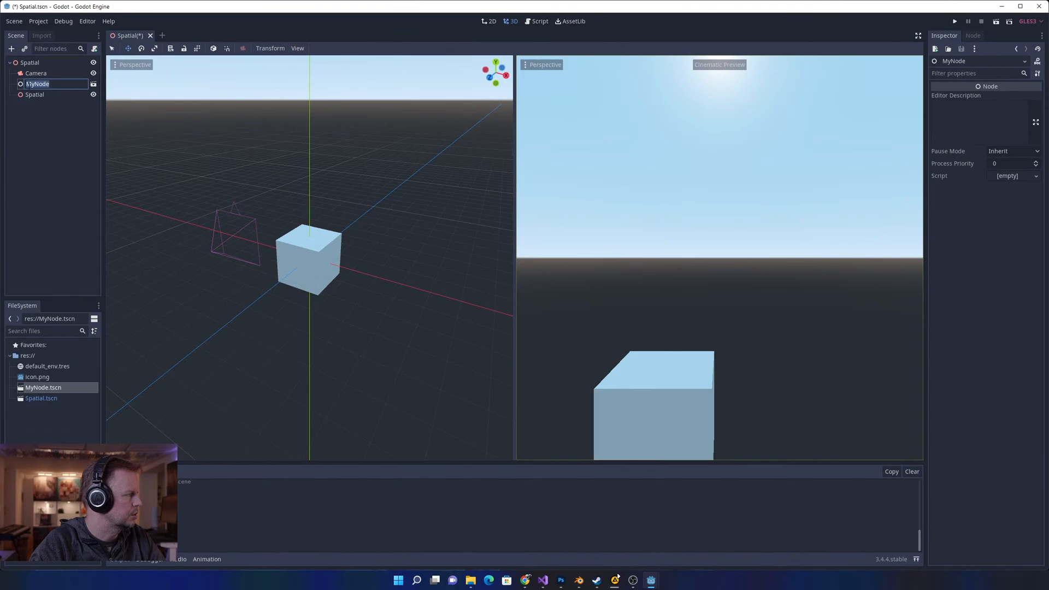
click(35, 116)
click(22, 85)
click(68, 125)
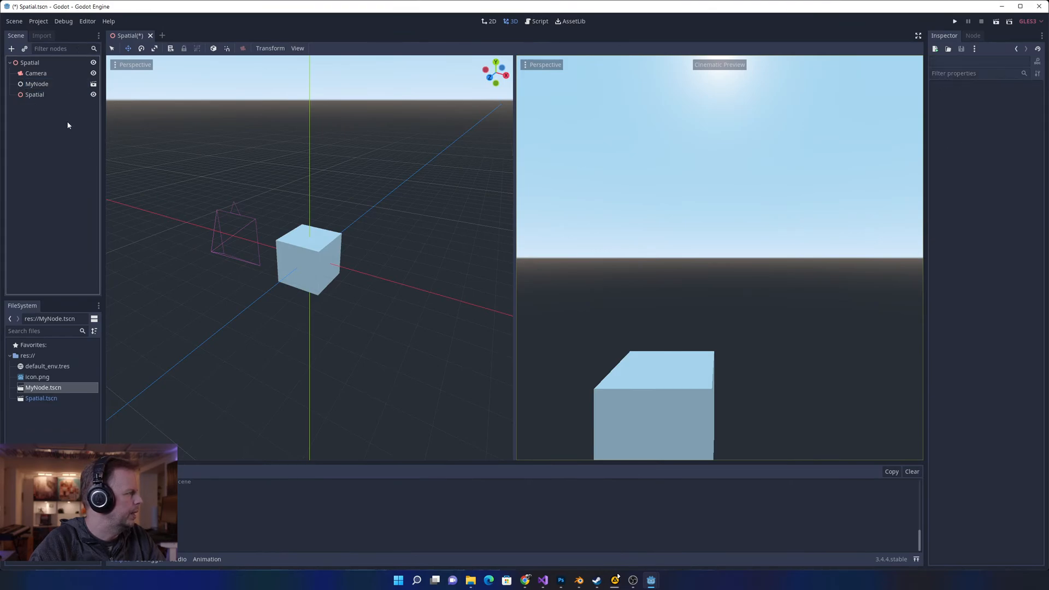
- Open the MyNode instance's source scene, examine its node hierarchy alongside the Spatial scene, and close the MyNode scene
click(94, 84)
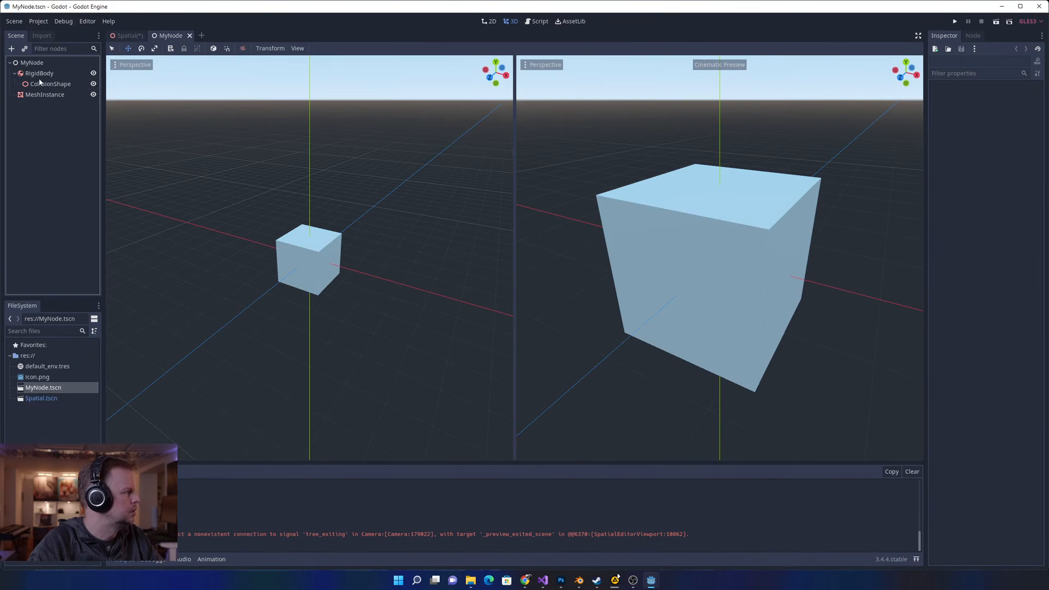
click(10, 63)
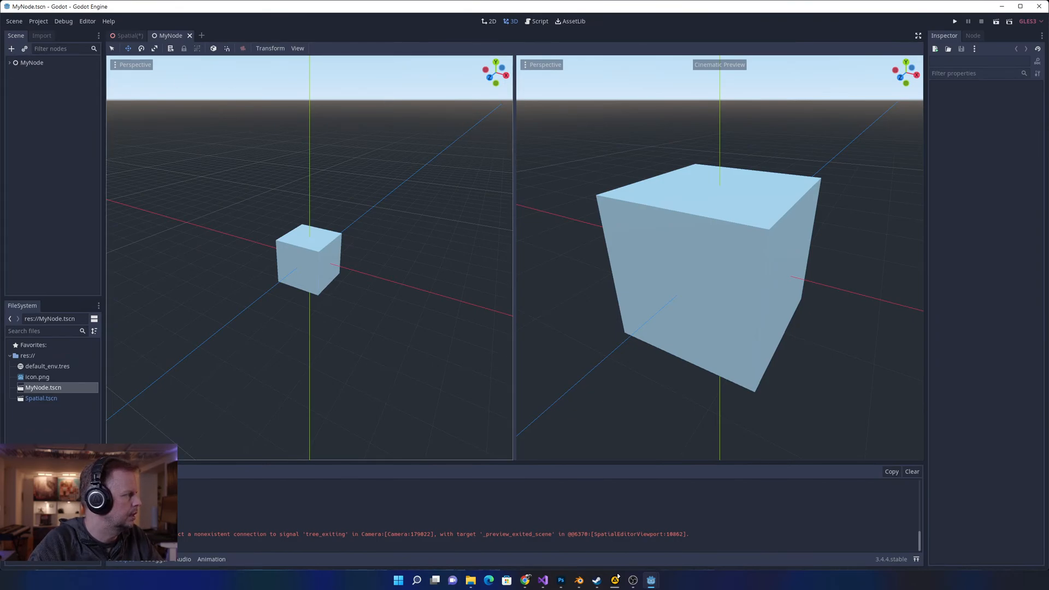
click(9, 62)
click(126, 36)
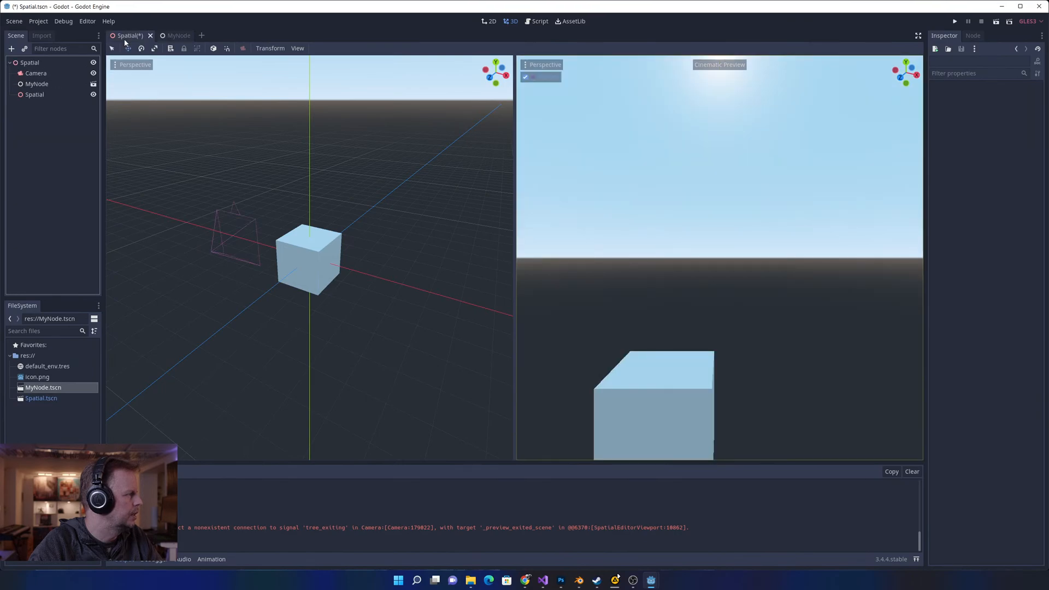
click(191, 38)
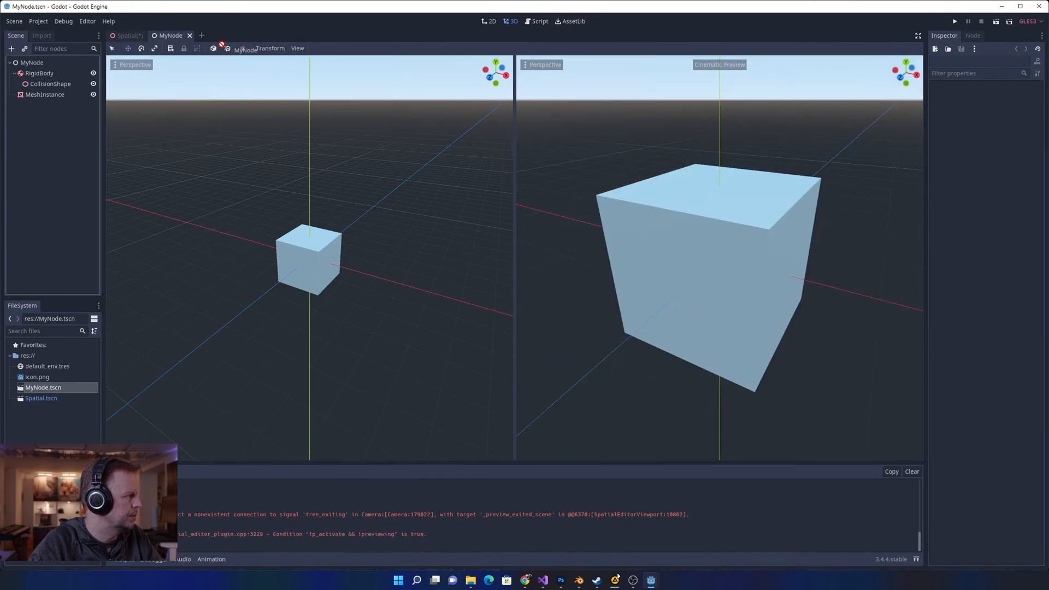
click(190, 37)
- Try to expand the MyNode instance's children in the scene tree with Expand/Collapse All
click(34, 95)
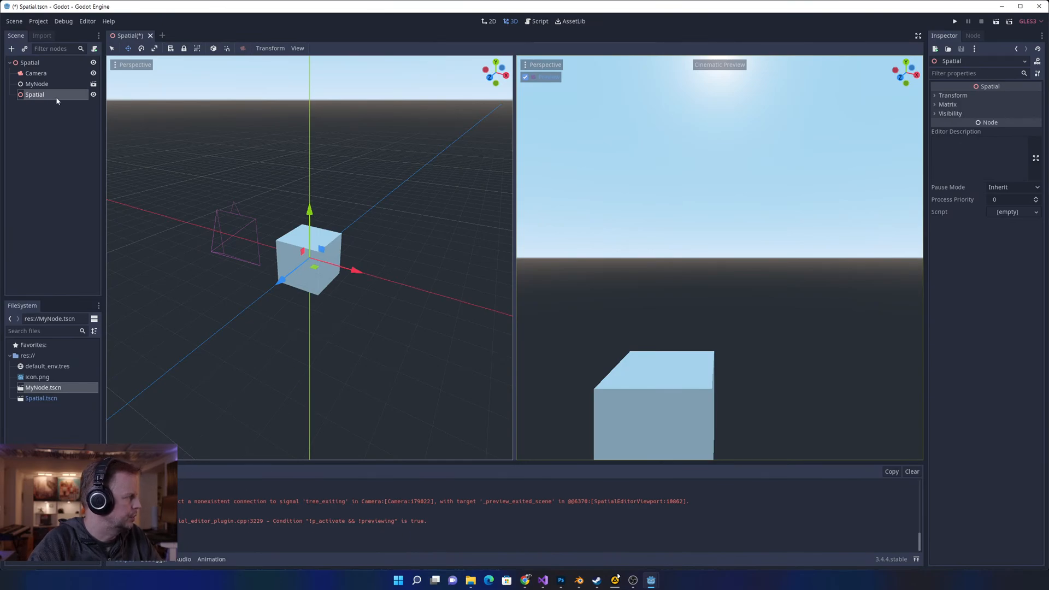
click(35, 86)
right_click(31, 88)
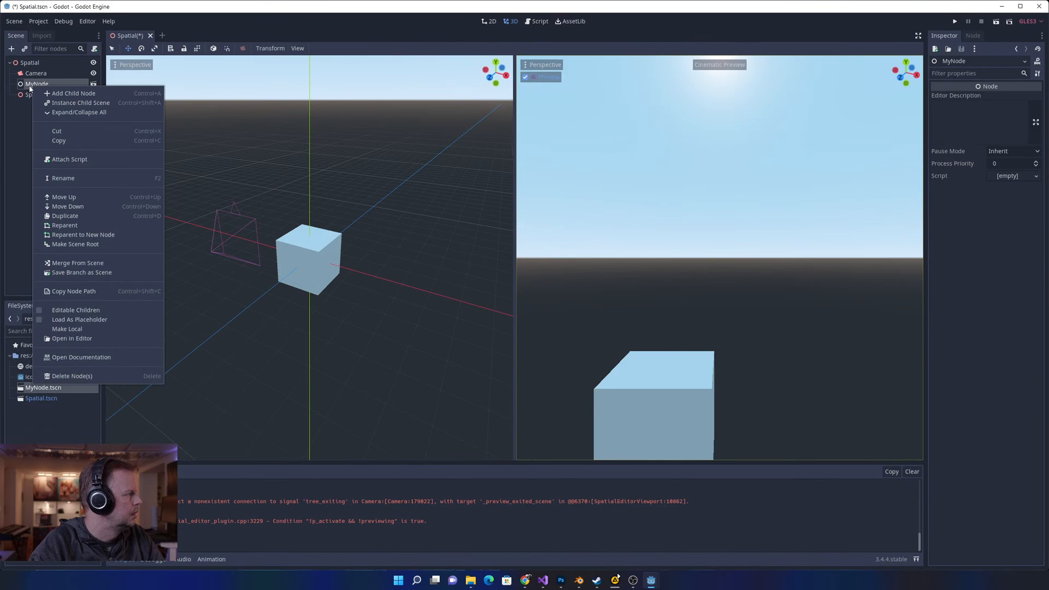
click(86, 114)
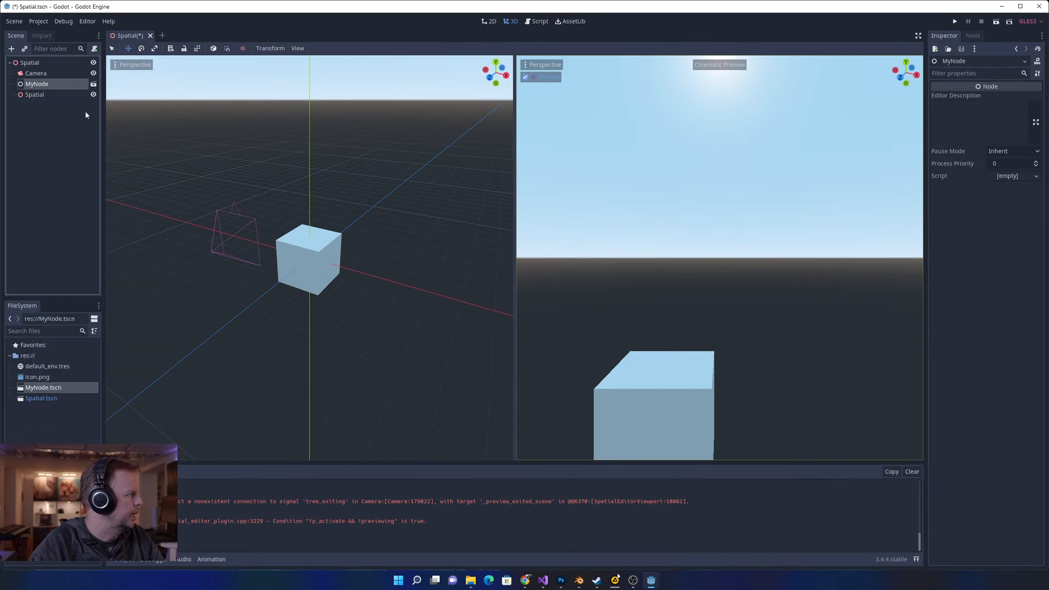
right_click(44, 86)
click(86, 110)
right_click(32, 86)
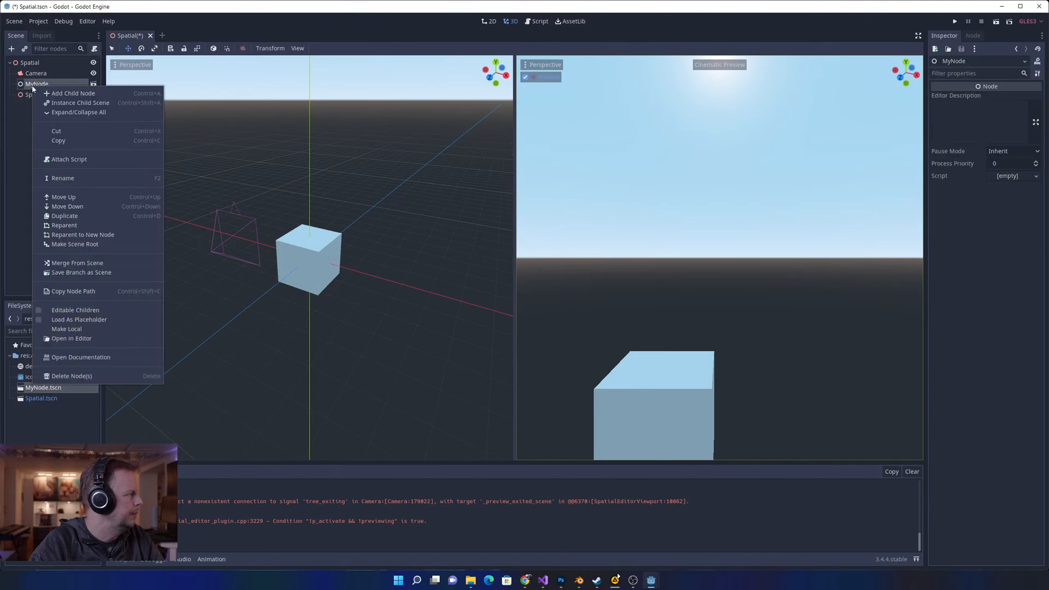
click(76, 113)
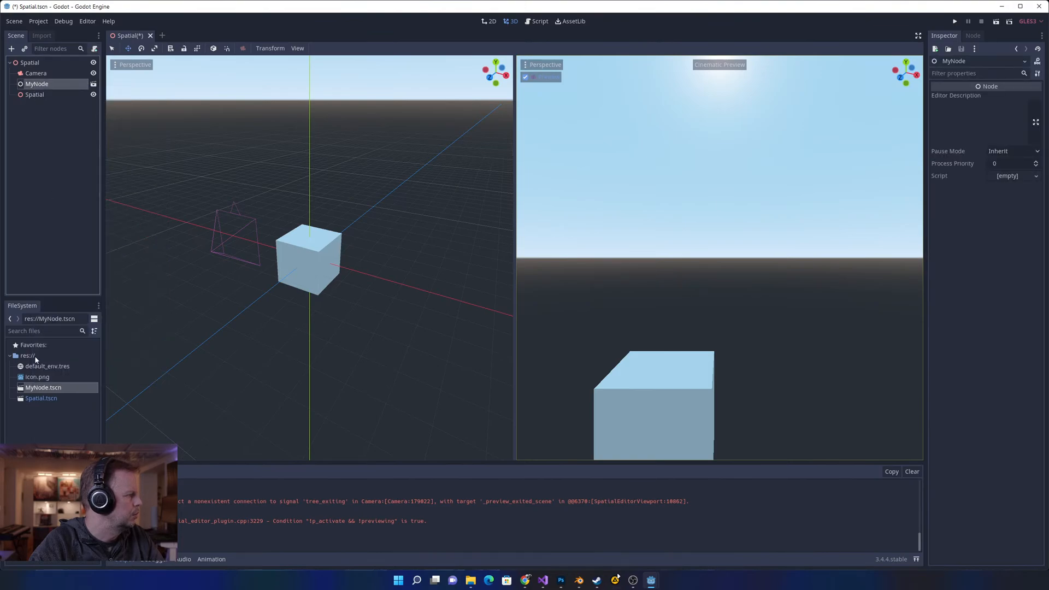
- Add an instance of MyNode.tscn beneath the MyNode instance, and delete that nested instance
drag(42, 389, 309, 189)
click(35, 96)
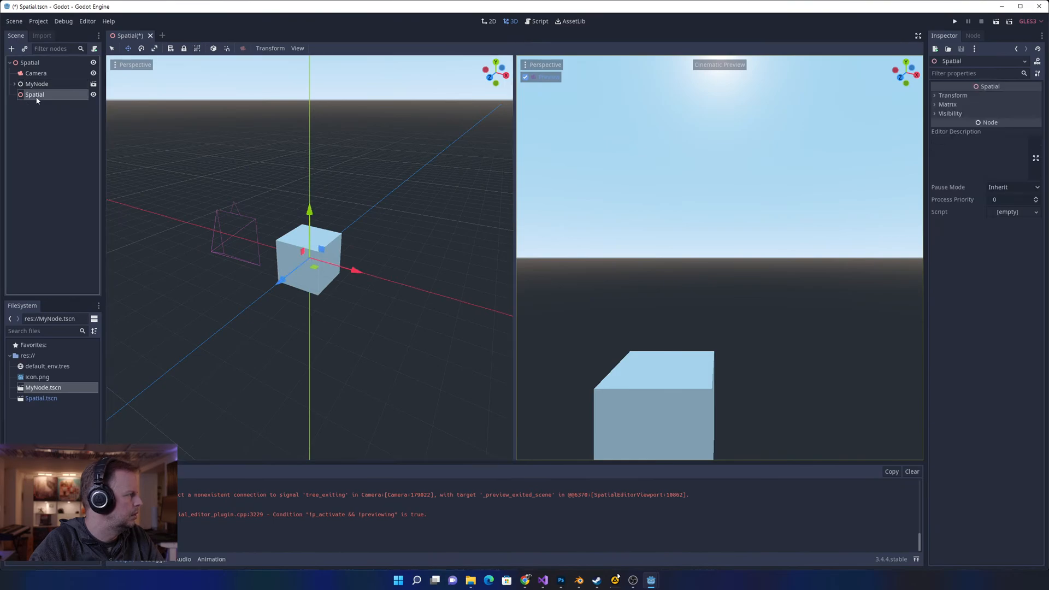
click(13, 85)
click(43, 95)
key(Delete)
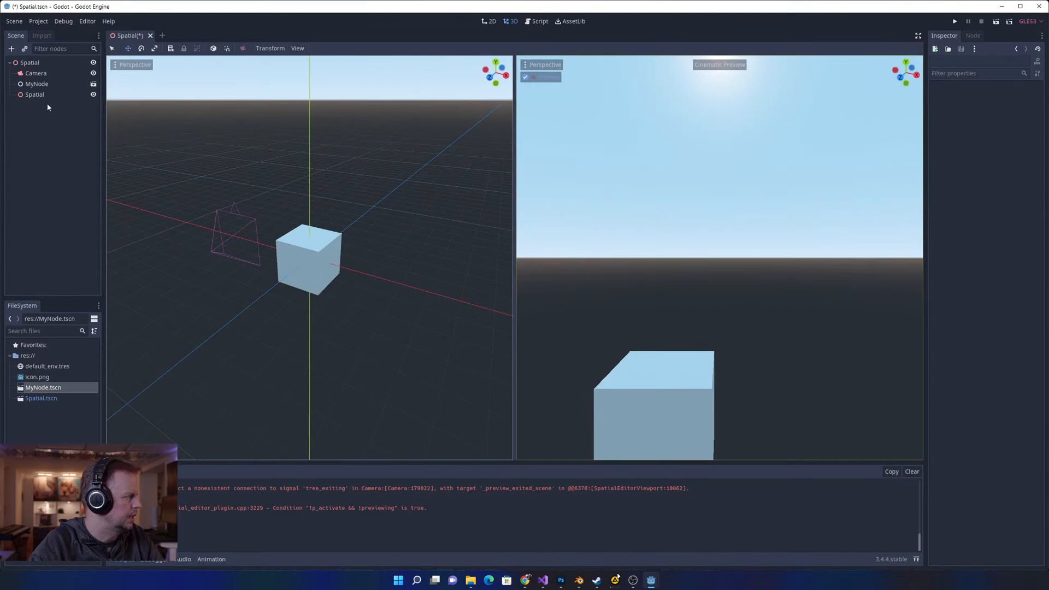
click(37, 85)
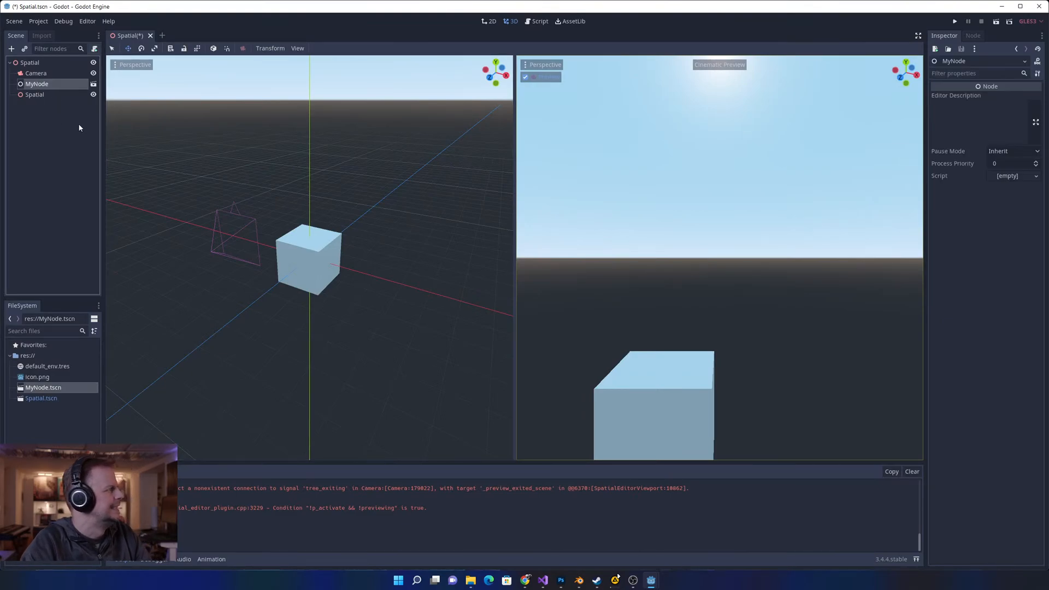
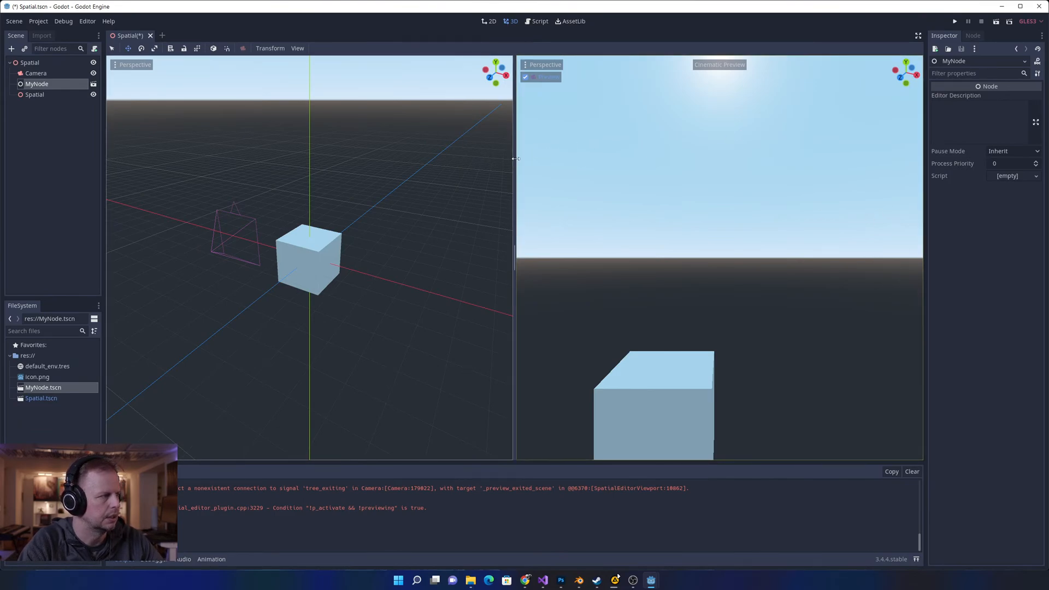
drag(513, 187, 529, 216)
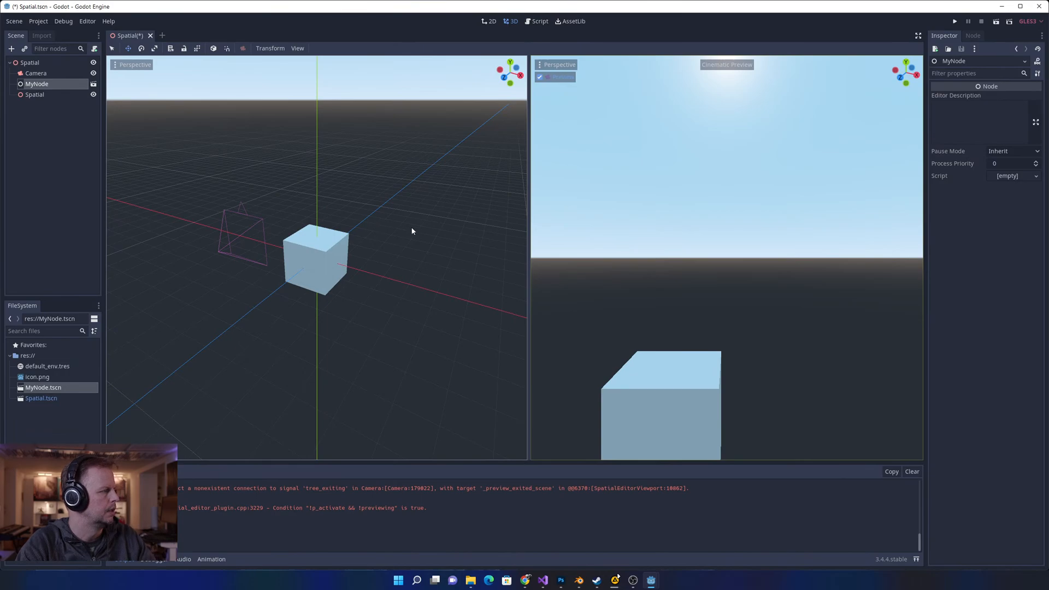
middle_drag(412, 231, 370, 197)
scroll(369, 197, down, 2)
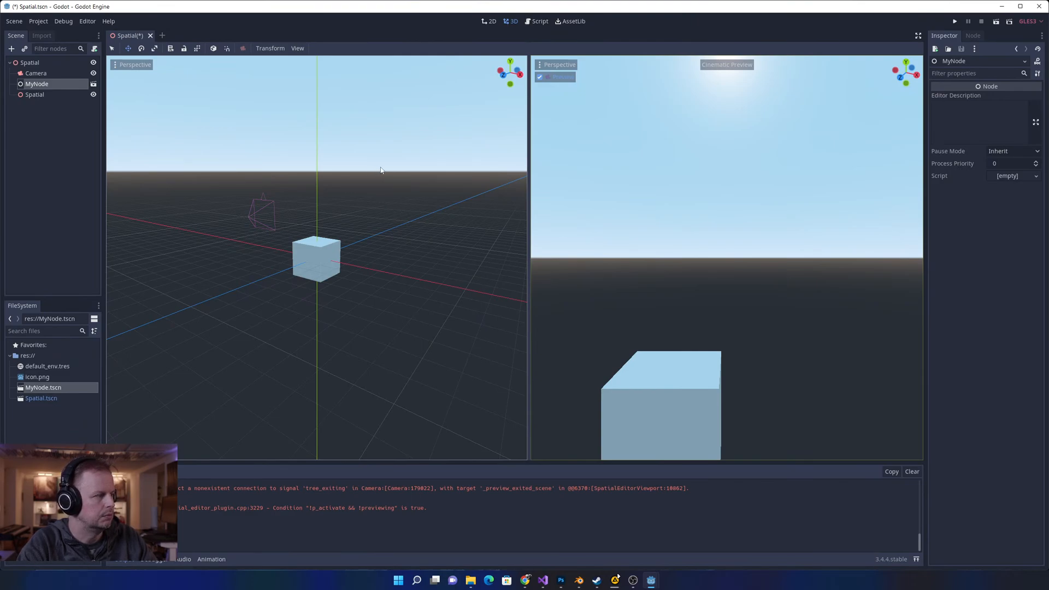
middle_drag(386, 170, 379, 174)
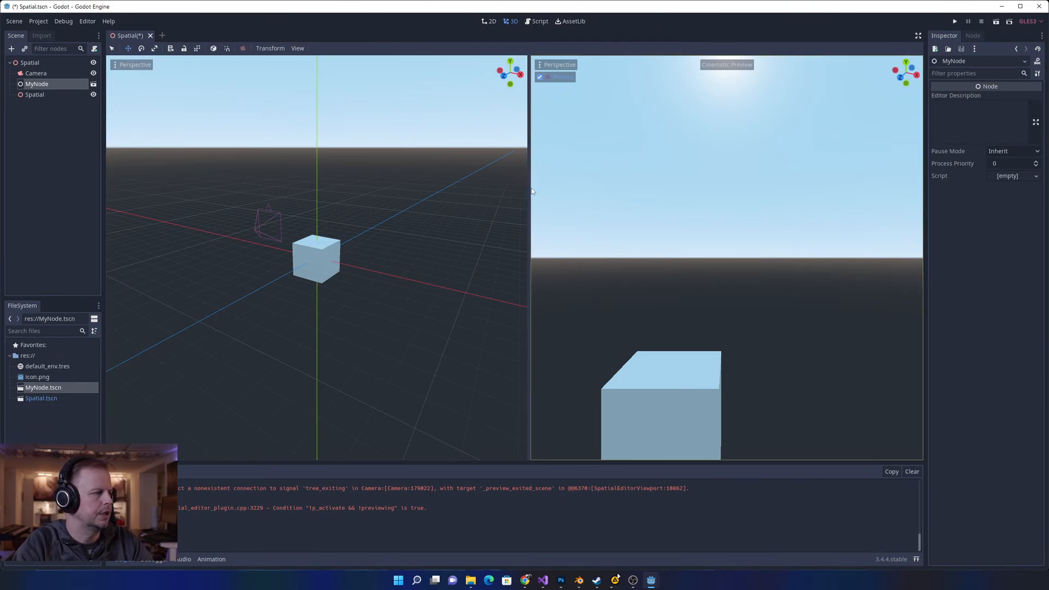
mouse_move(529, 187)
mouse_down()
mouse_move(586, 188)
mouse_move(532, 187)
mouse_up()
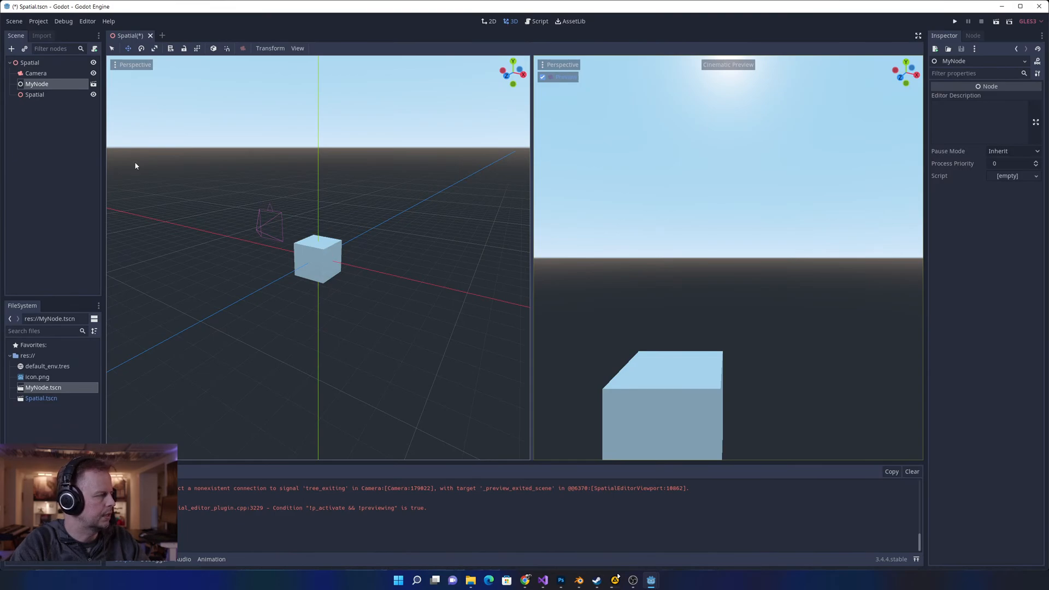
click(53, 144)
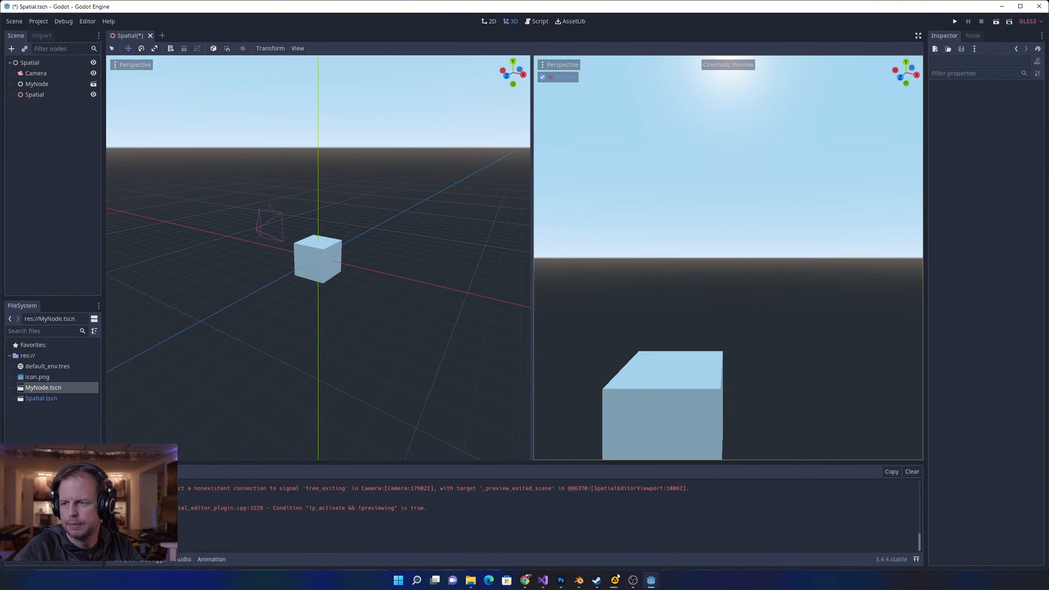
right_click(37, 85)
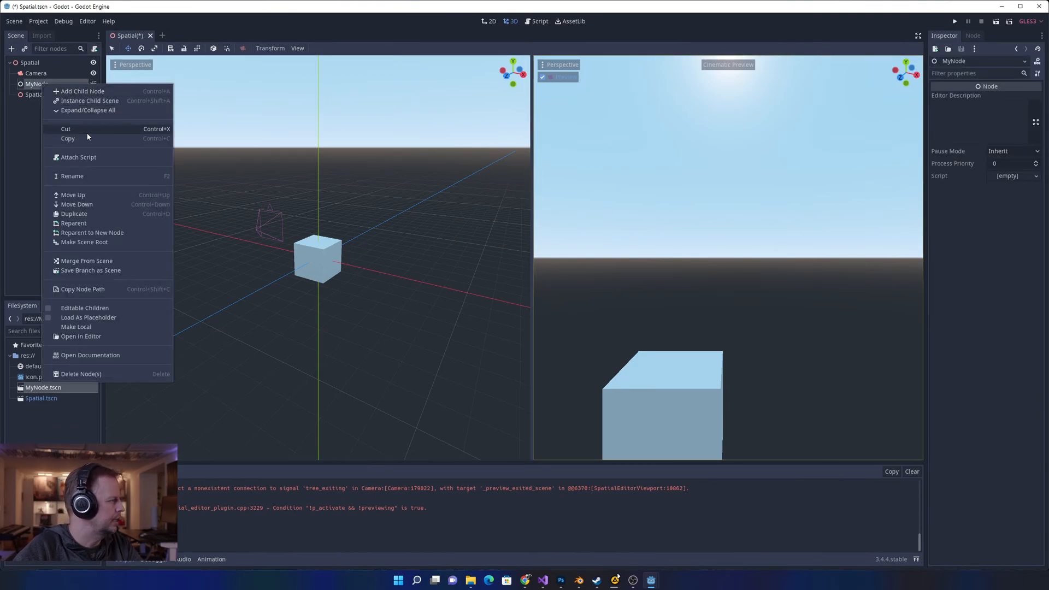
click(29, 113)
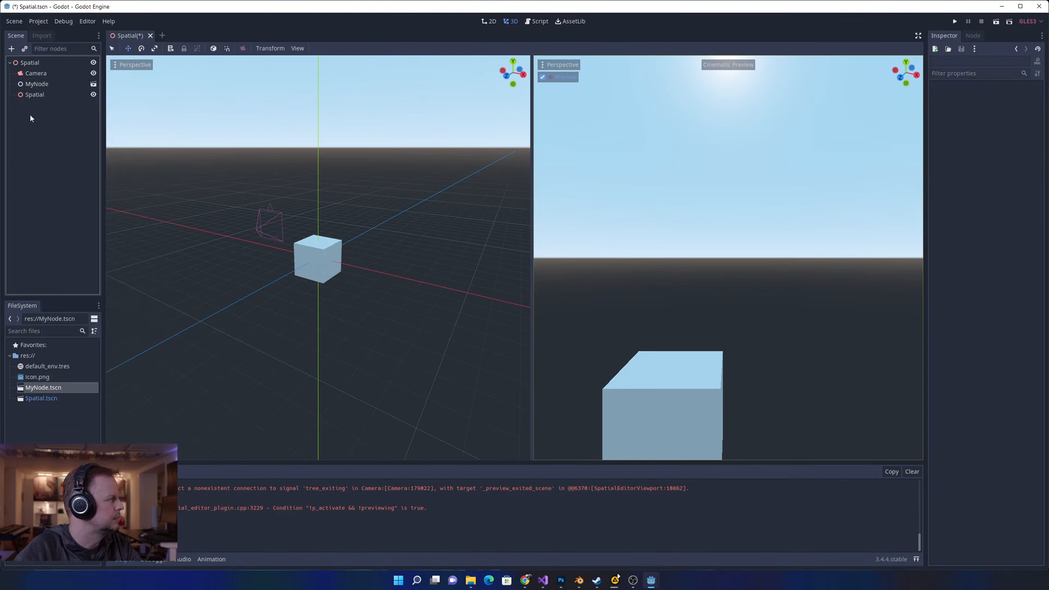
right_click(32, 84)
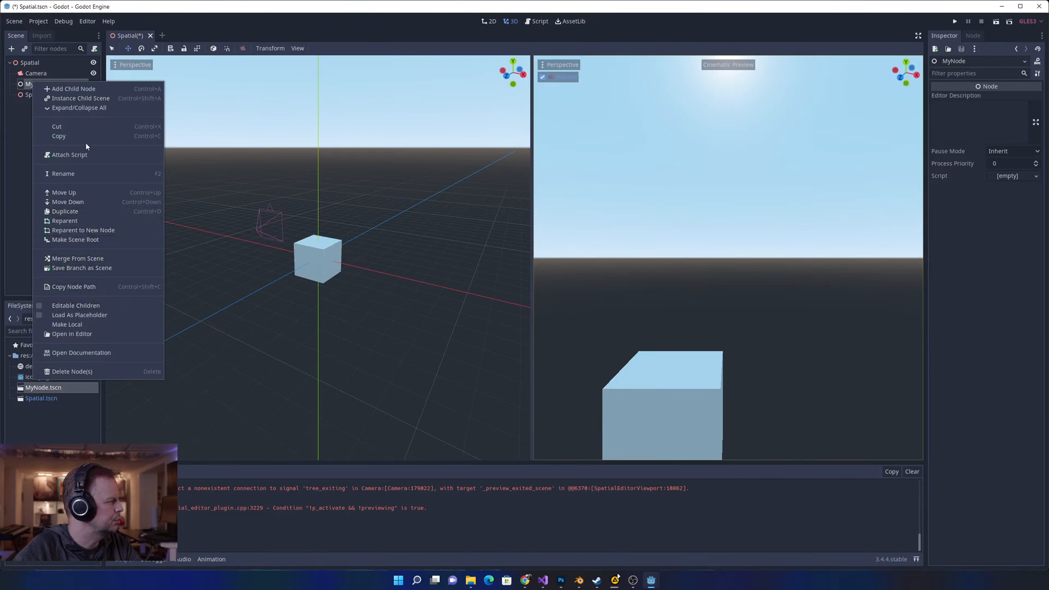
click(23, 120)
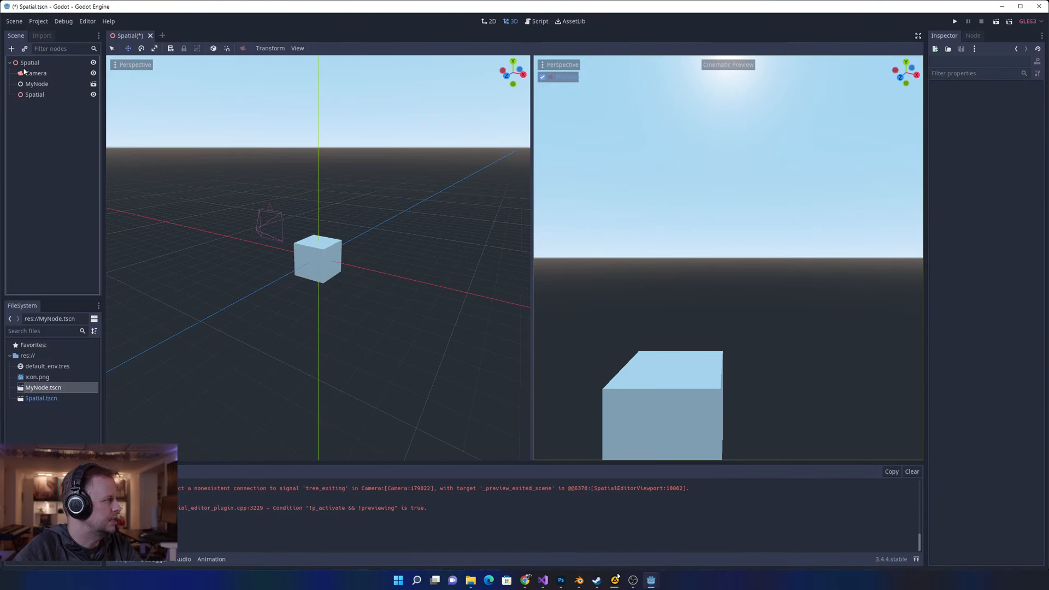
double_click(38, 84)
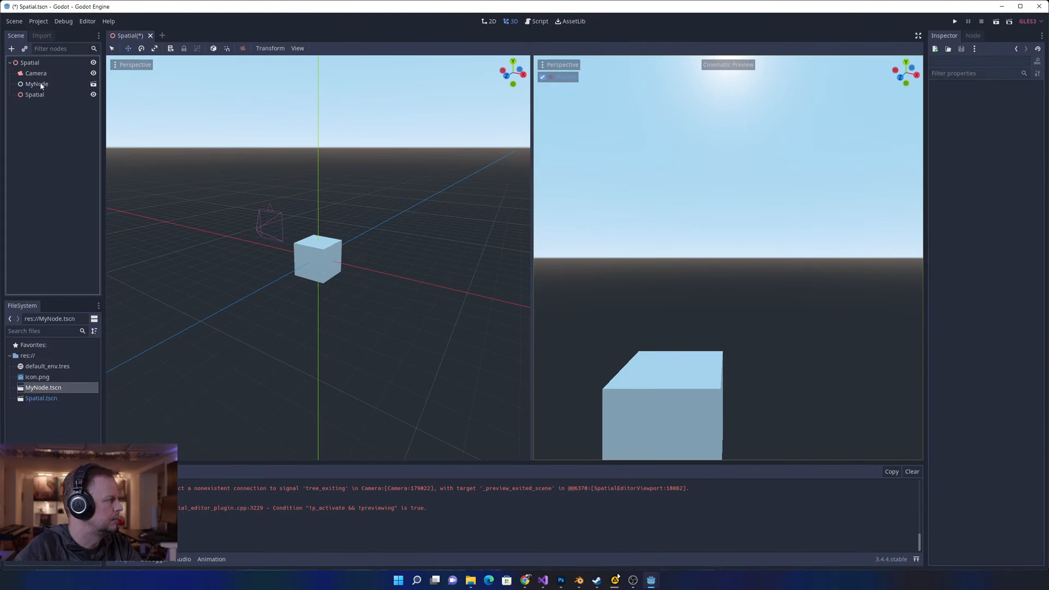
key(Return)
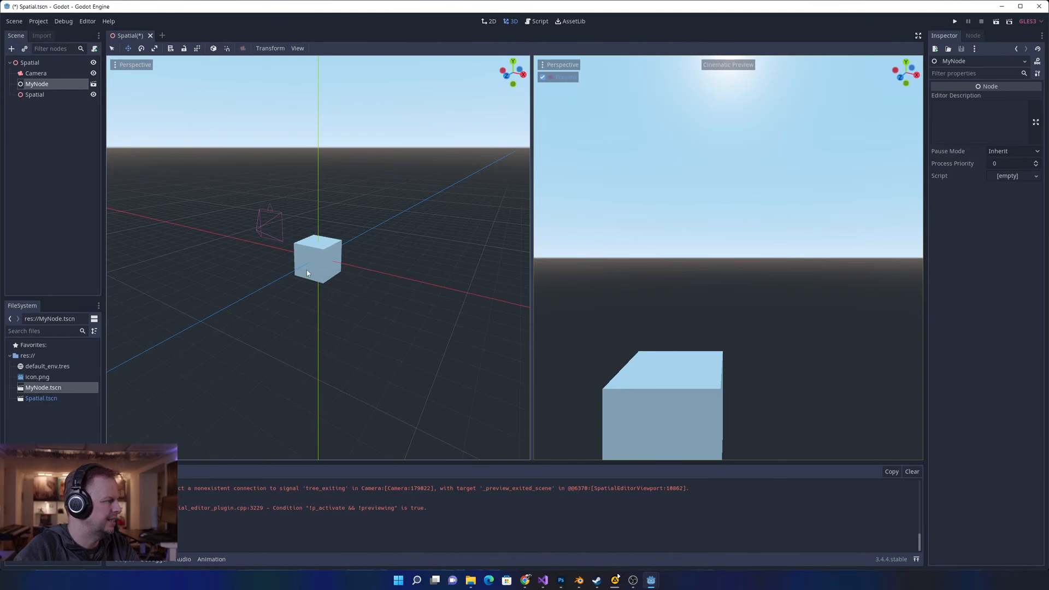
- Examine the root Spatial, Camera, MyNode and child Spatial nodes by selecting each and comparing their gizmos and bounds
click(31, 64)
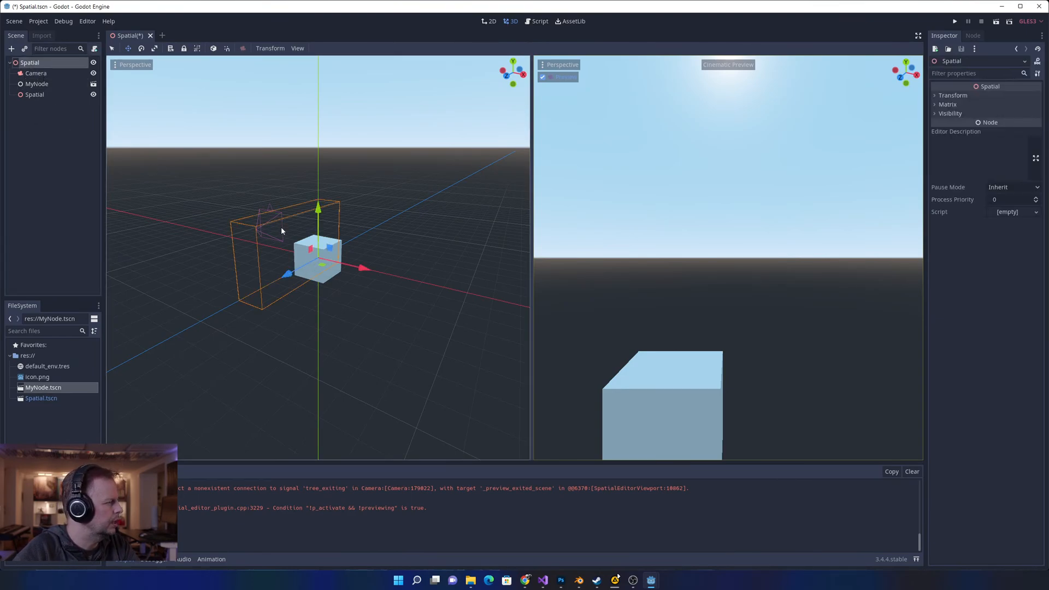
click(50, 106)
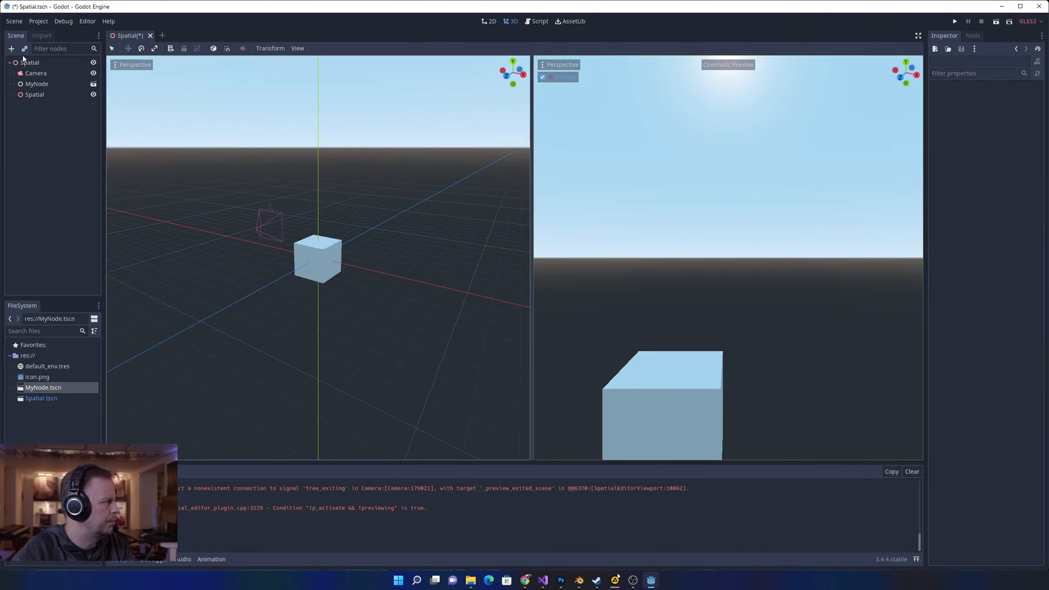
click(44, 64)
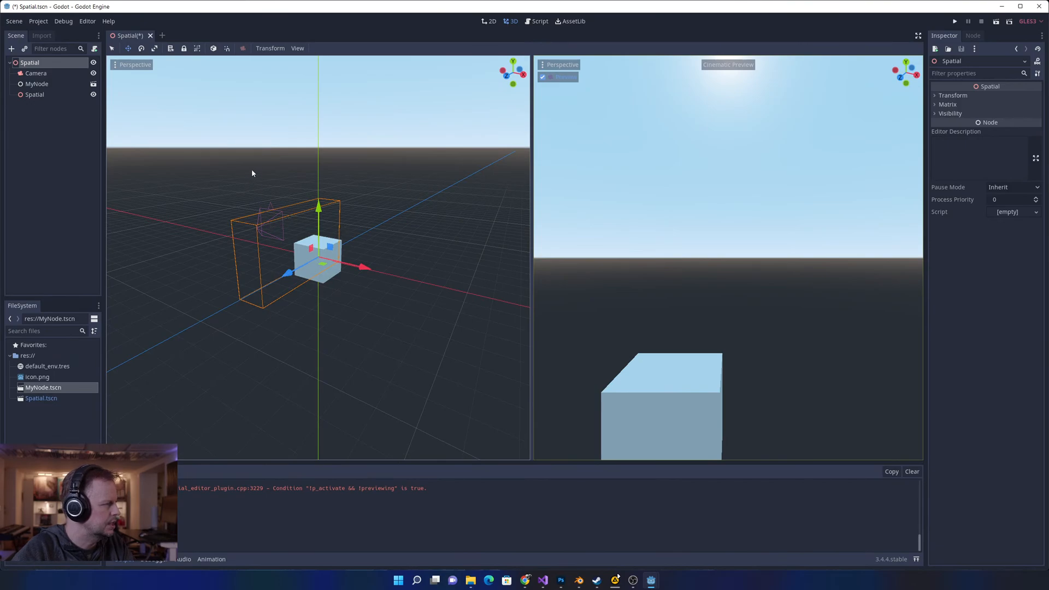
middle_drag(251, 168, 332, 247)
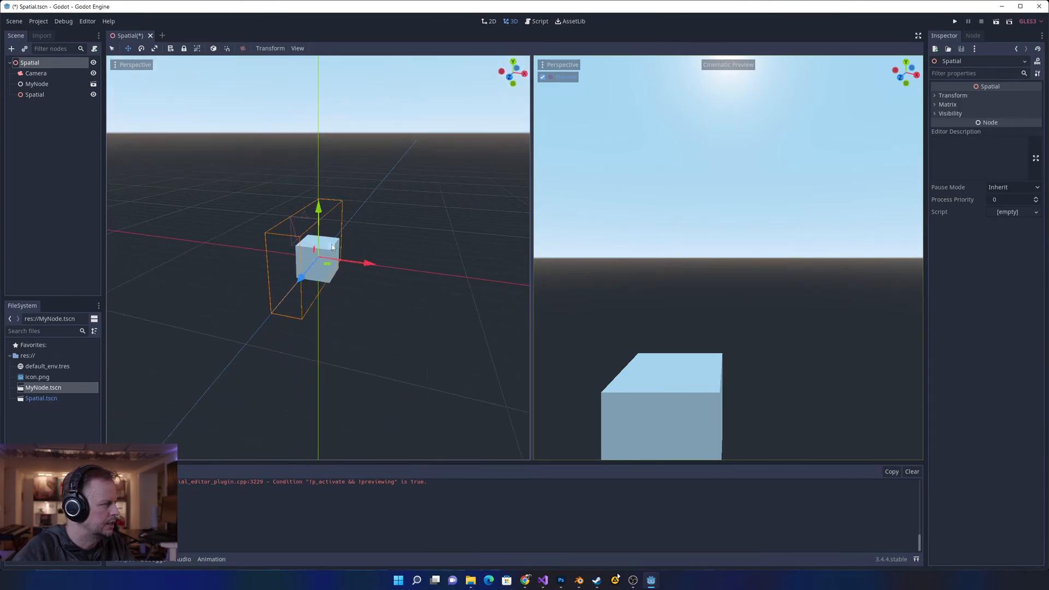
click(36, 74)
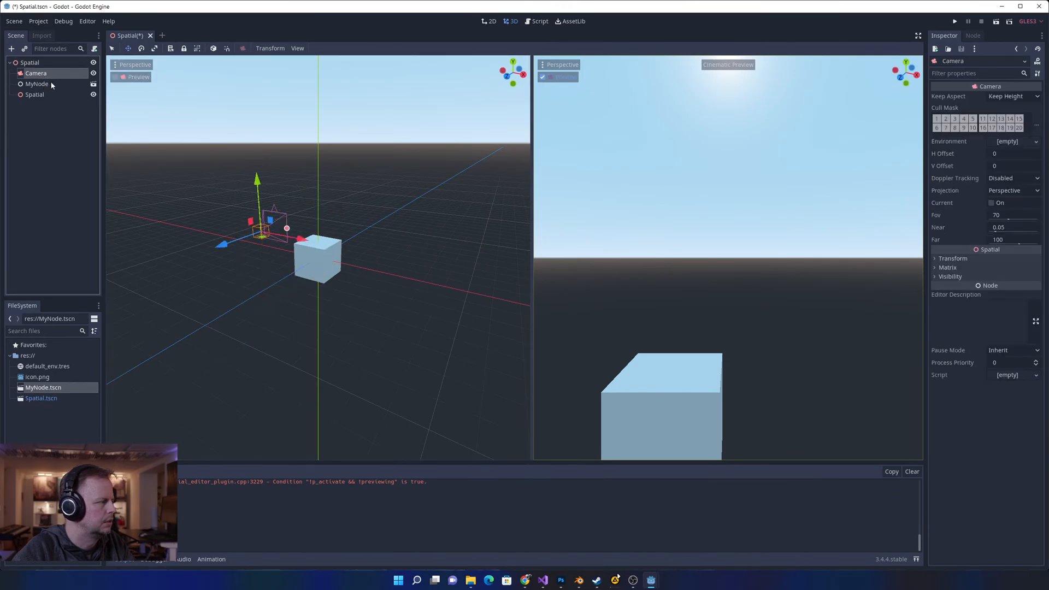
click(35, 84)
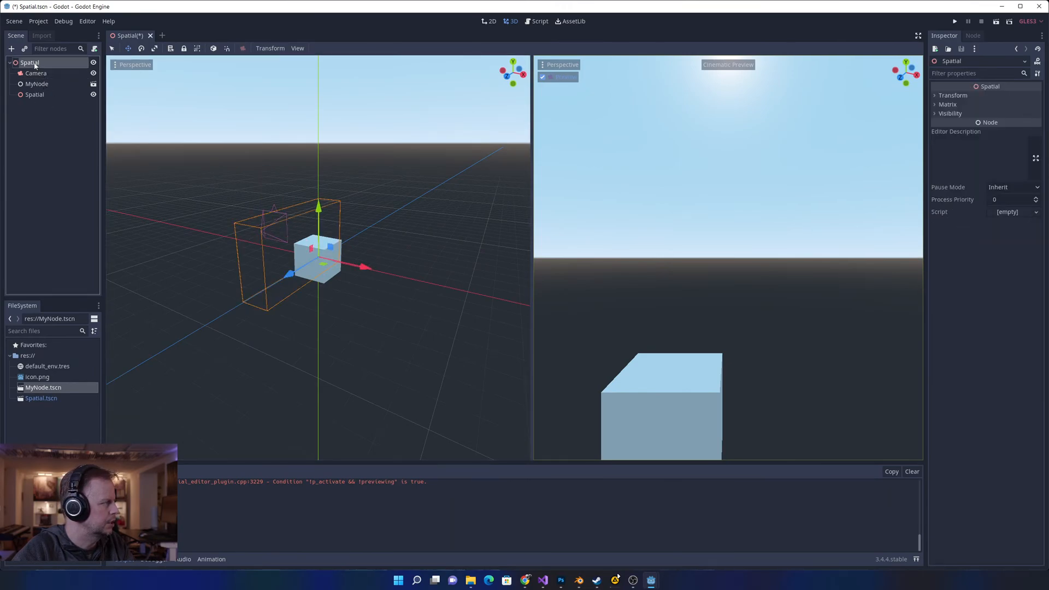
click(33, 95)
click(30, 62)
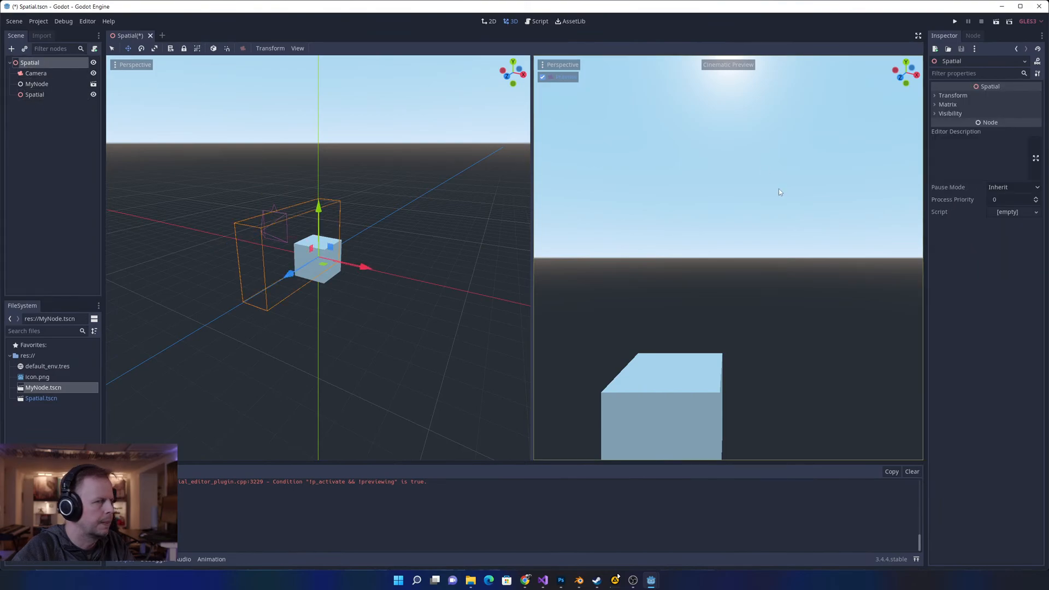
- Set the root Spatial node's translation to 0, 0, 0 and expand its Matrix properties
click(936, 97)
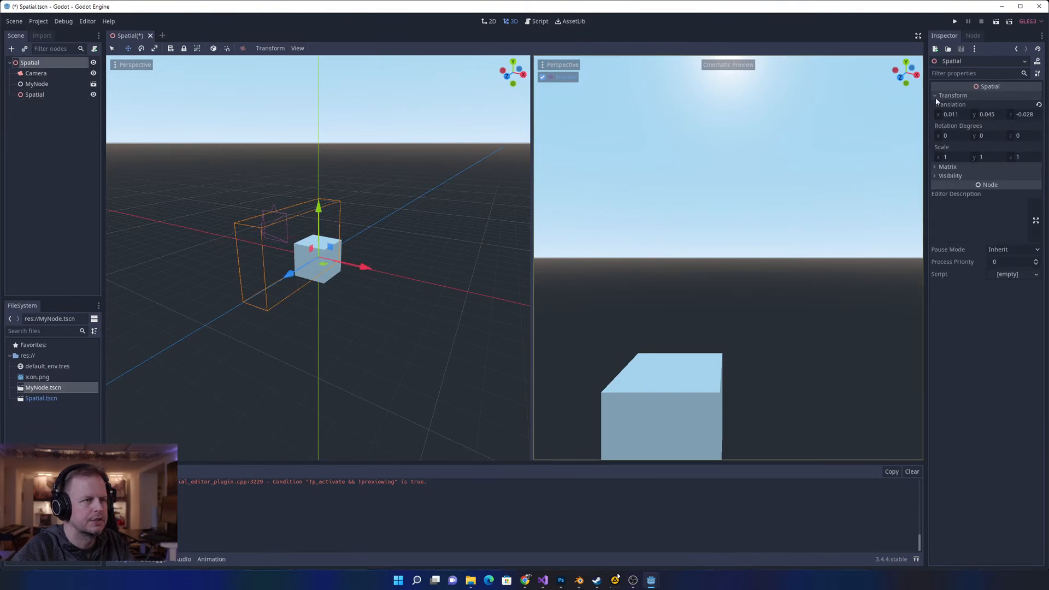
click(955, 114)
text(0)
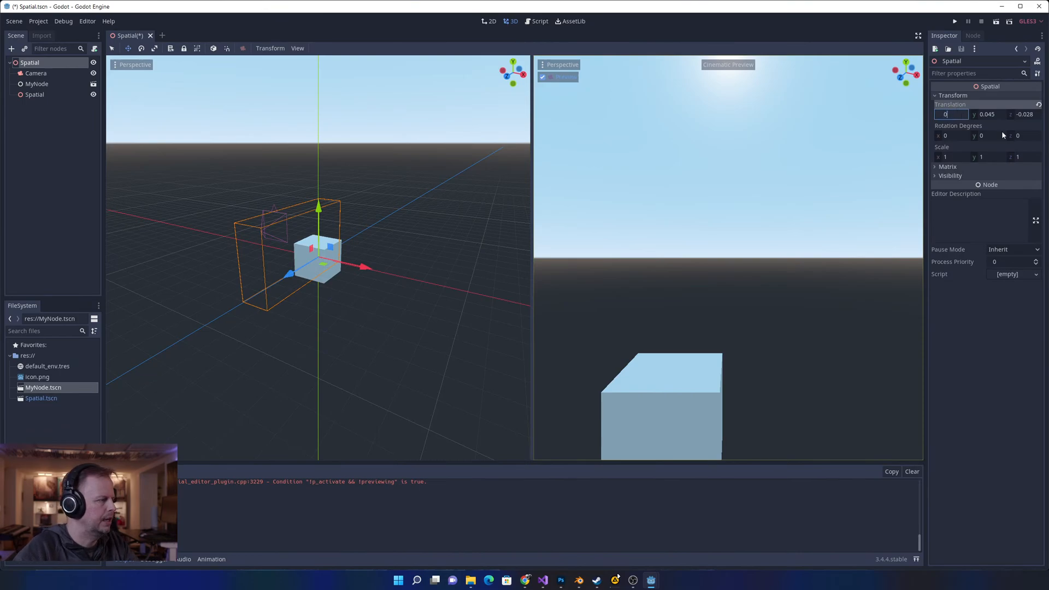
key(Tab)
text(0)
key(Tab)
text(0)
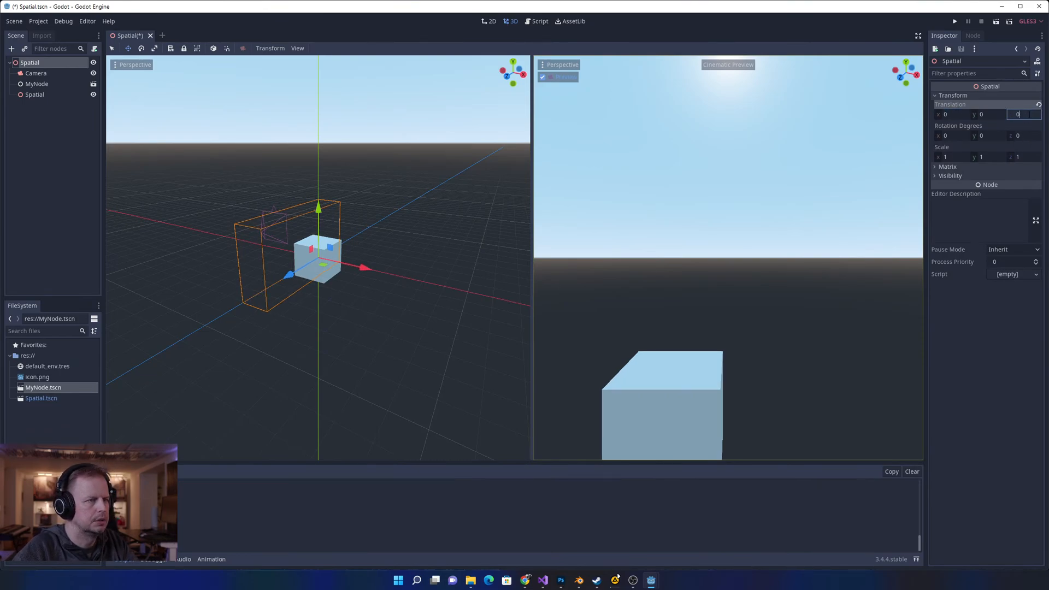
key(Tab)
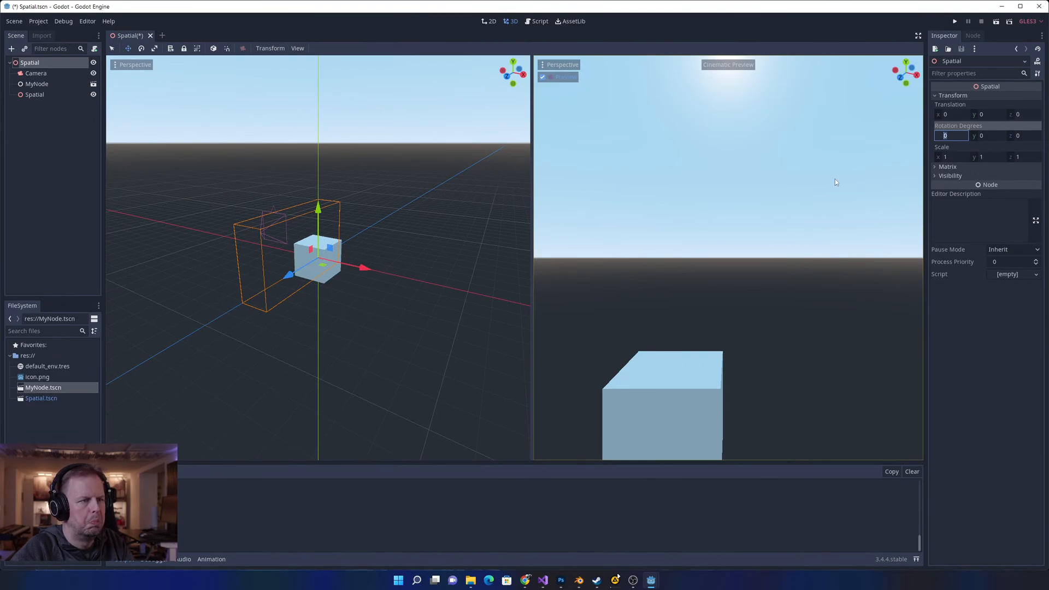
click(942, 167)
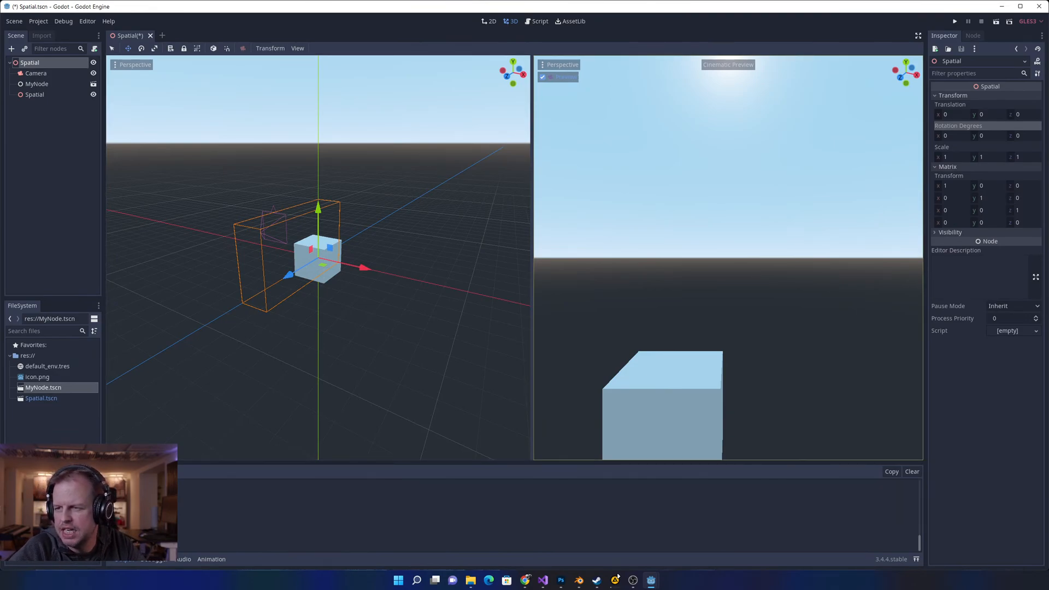
- Turn on local space for the transform gizmo
click(212, 50)
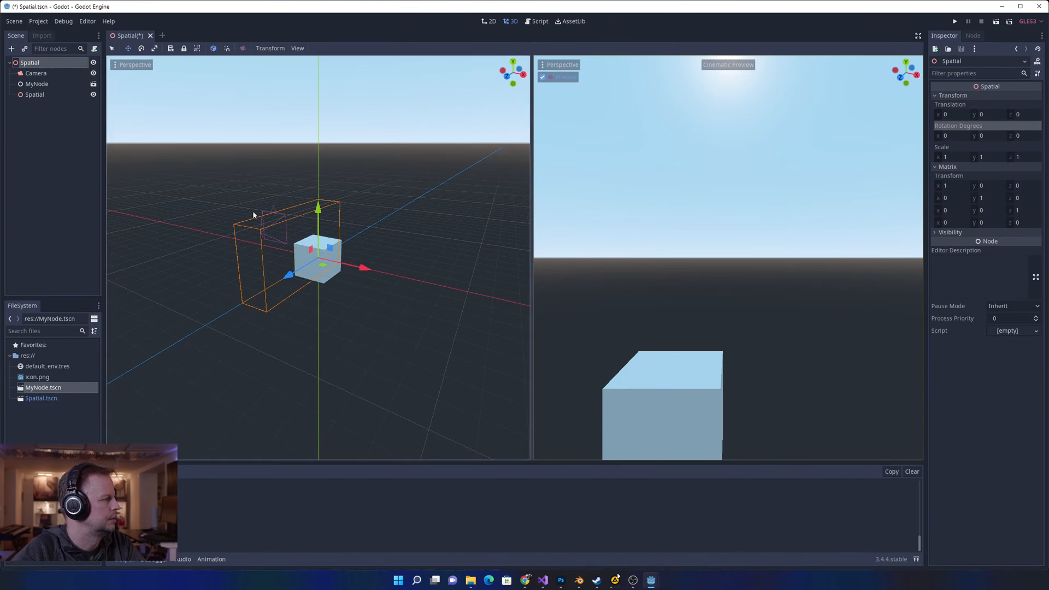
click(60, 151)
right_click(37, 66)
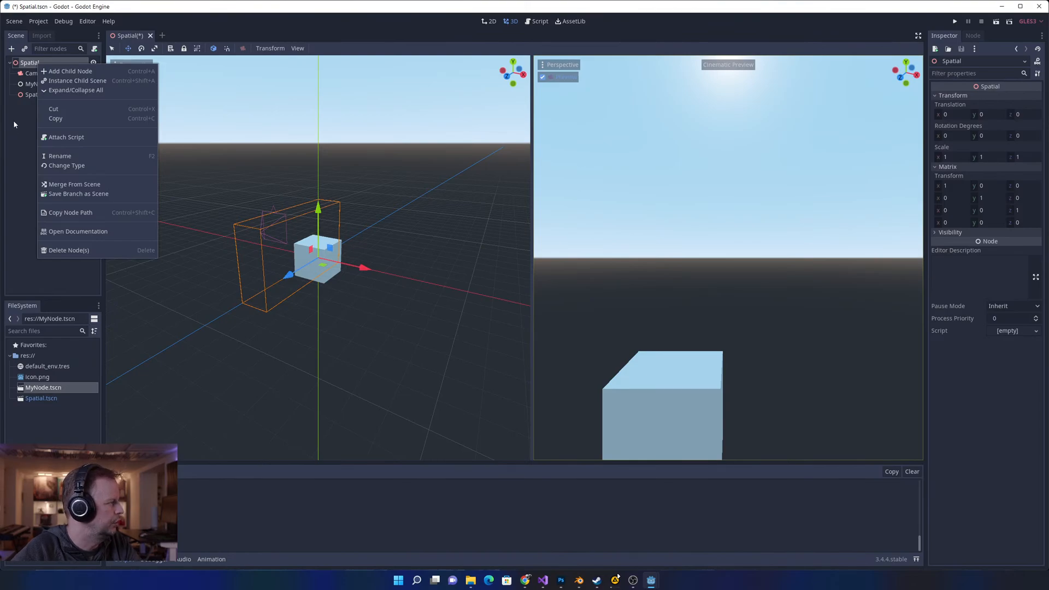
click(16, 127)
- Delete the MyNode instance from the scene and undo the deletion
click(39, 85)
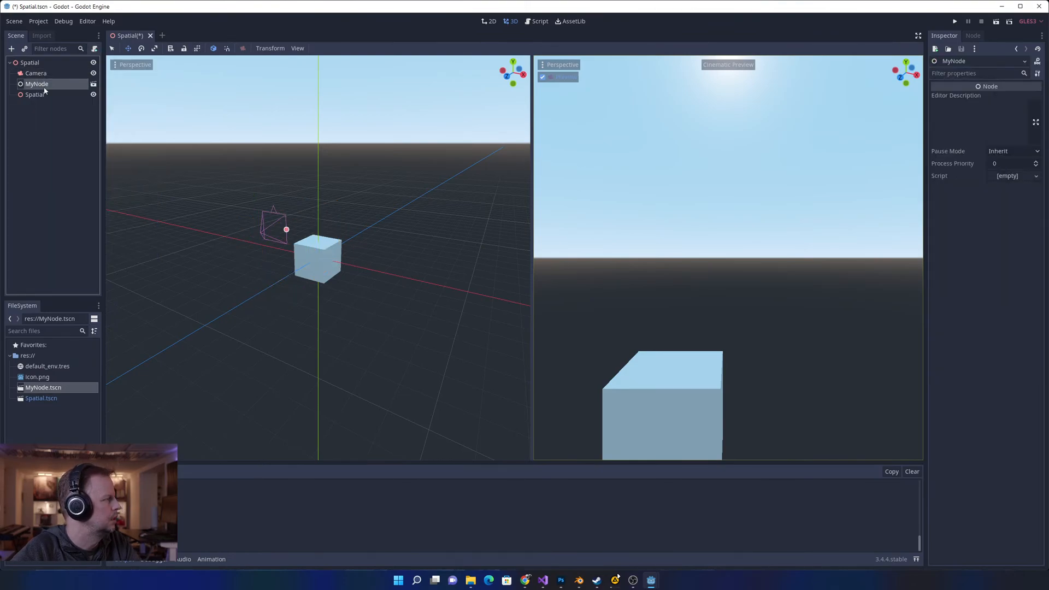
key(Delete)
click(508, 298)
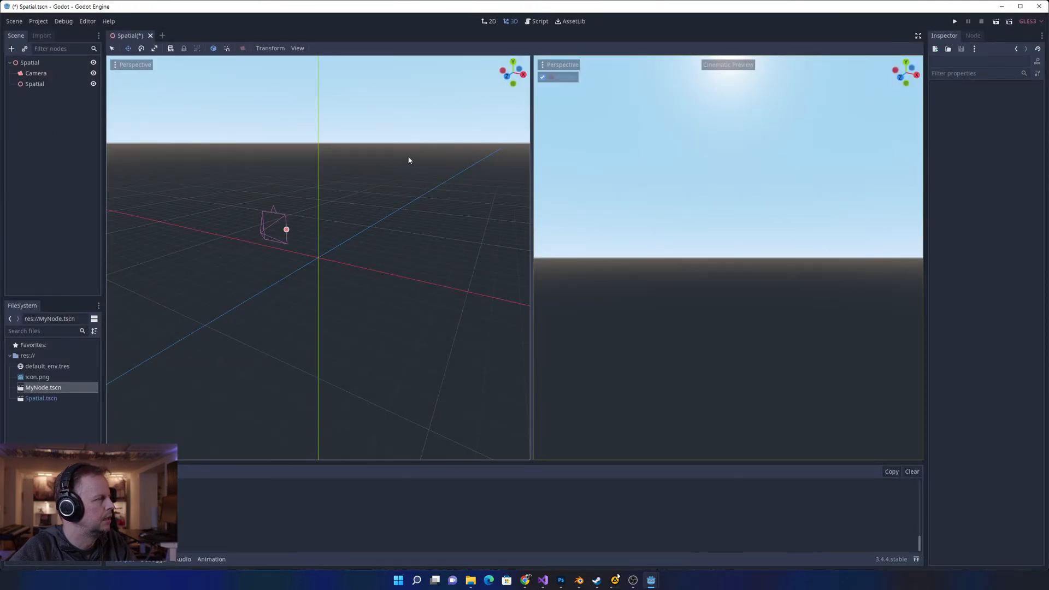
click(14, 22)
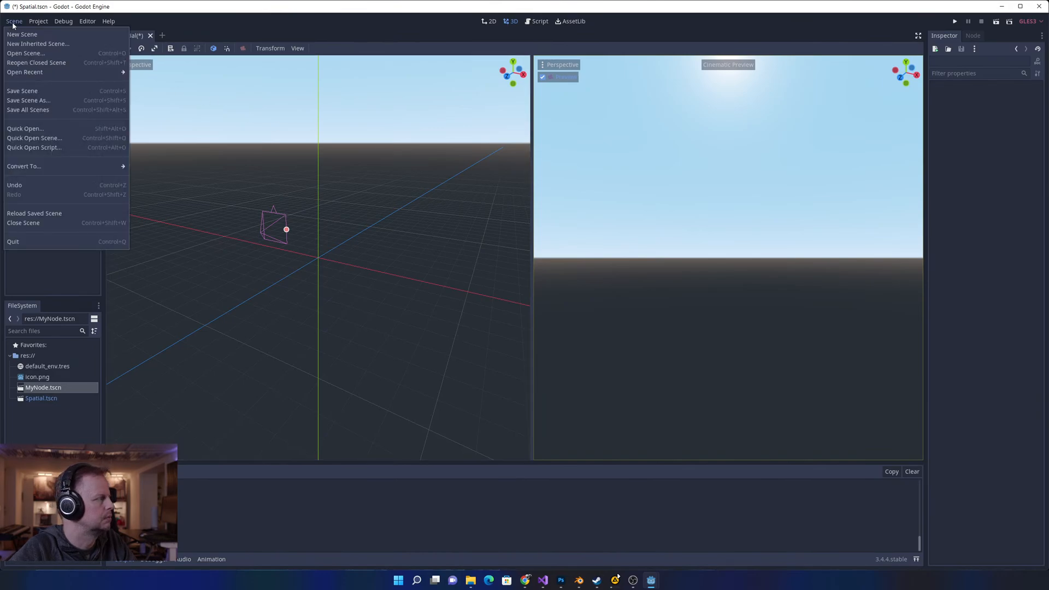
click(58, 186)
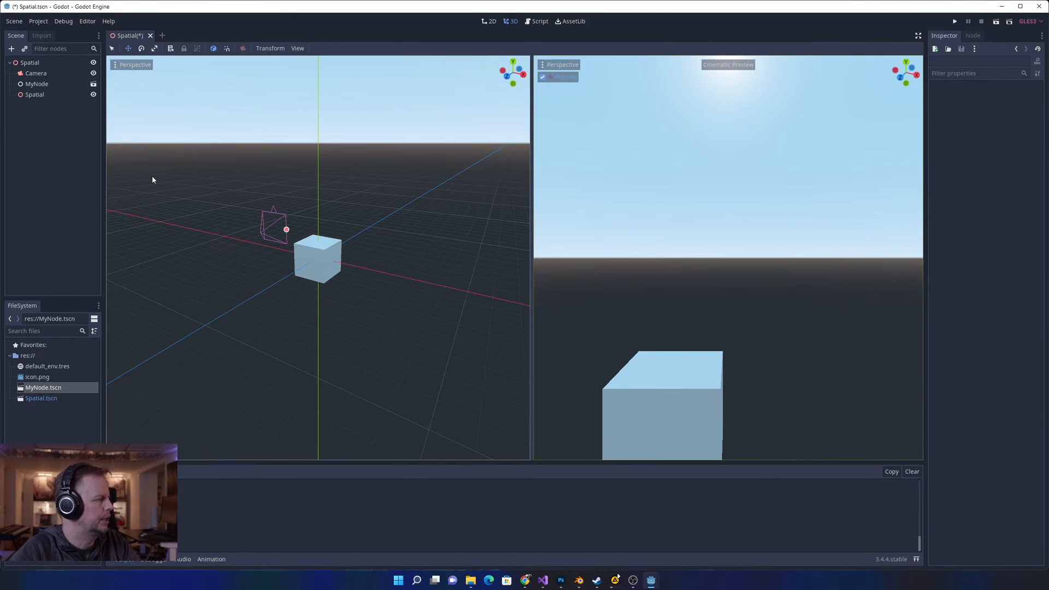
- Repeatedly delete and restore the MyNode instance to compare the scene's origin with and without the cube
click(40, 84)
key(Delete)
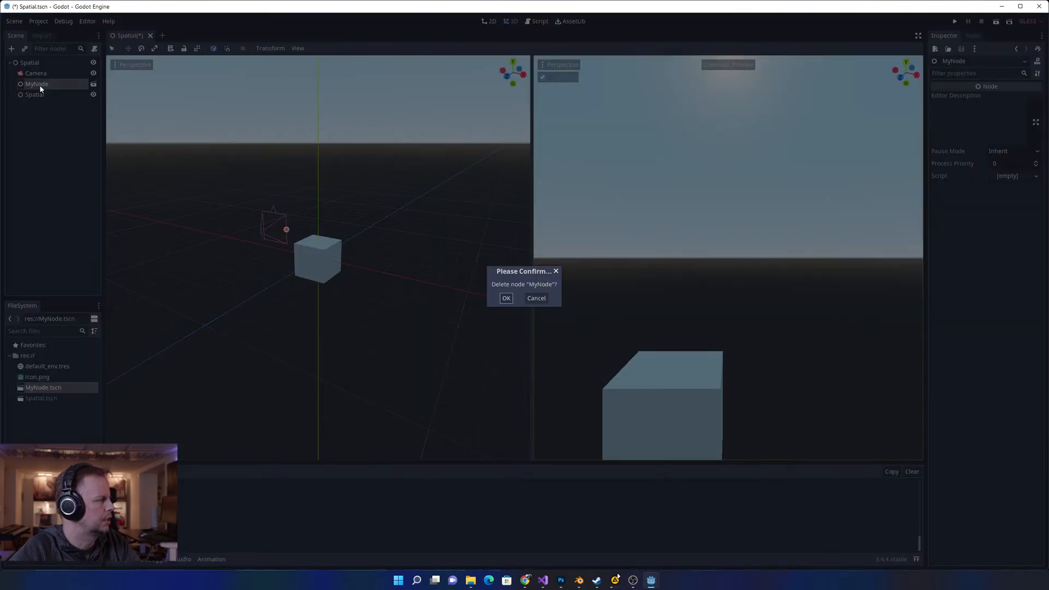
click(506, 298)
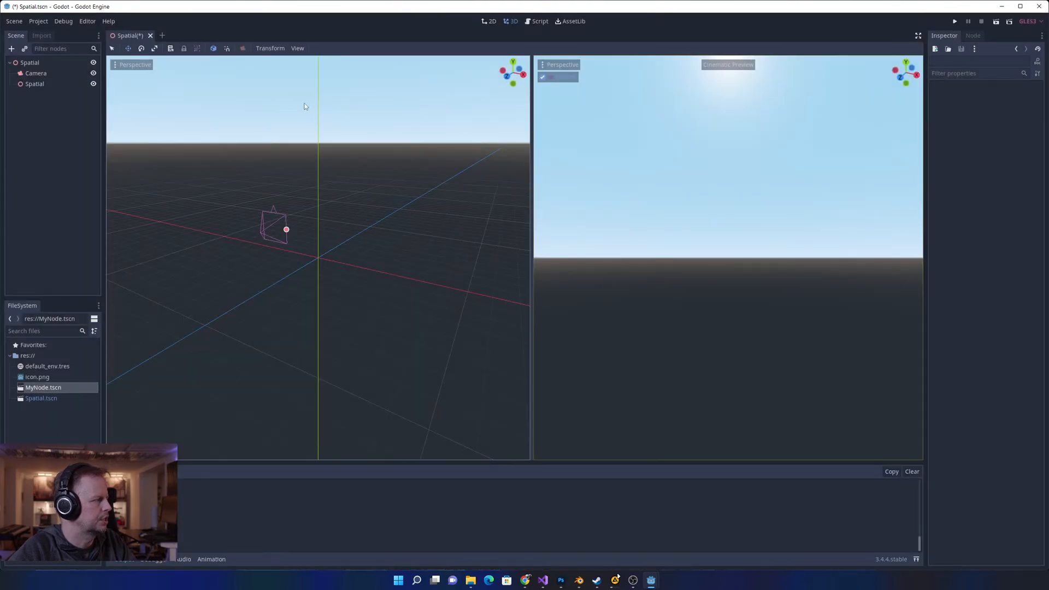
click(317, 257)
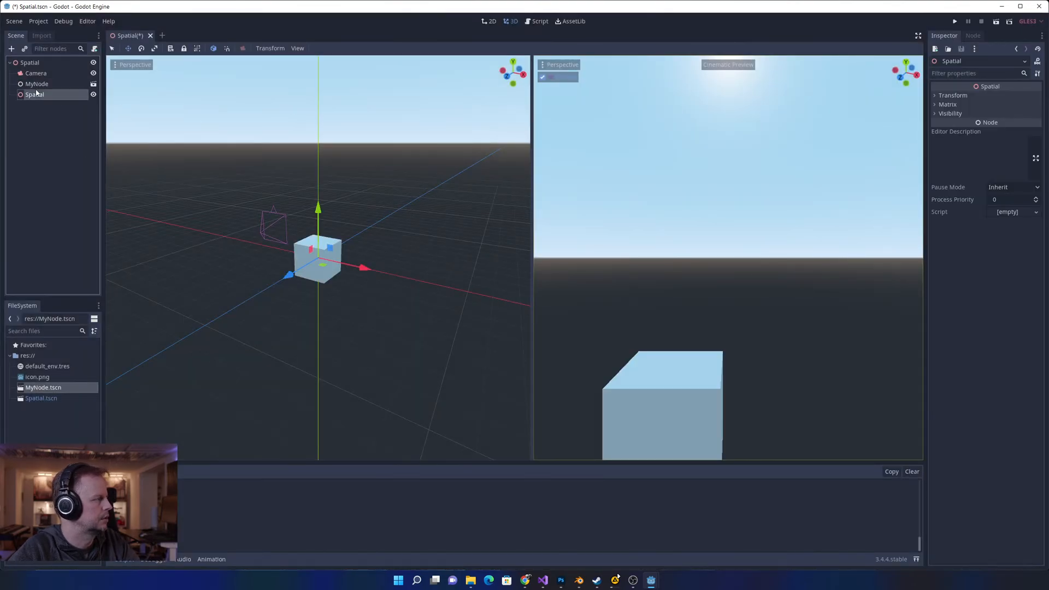
click(37, 84)
key(Delete)
click(506, 299)
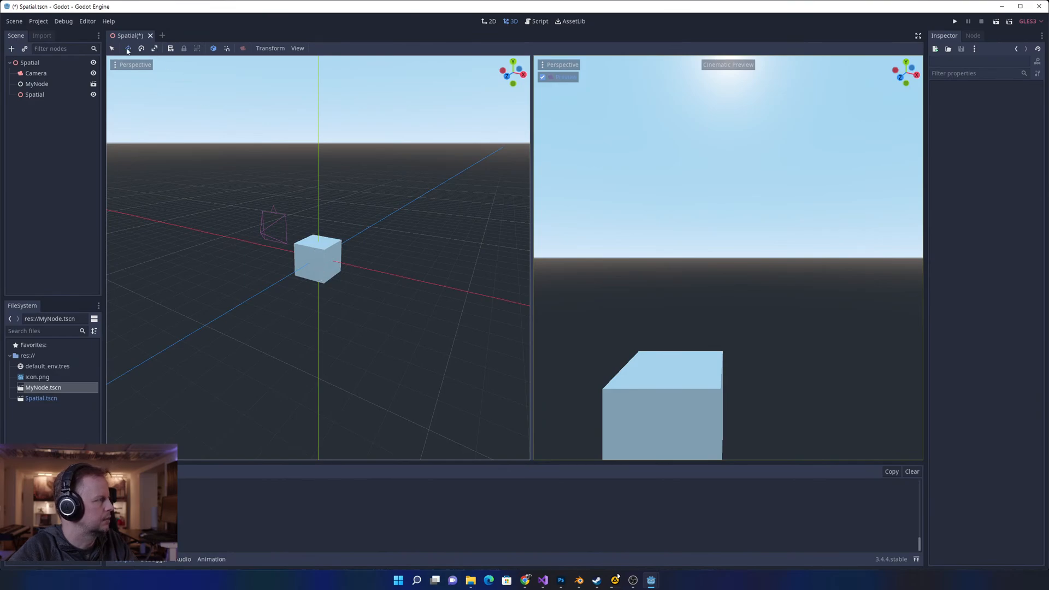
- Activate Select mode with local space turned off, and switch the 3D editor to a single viewport
key(q)
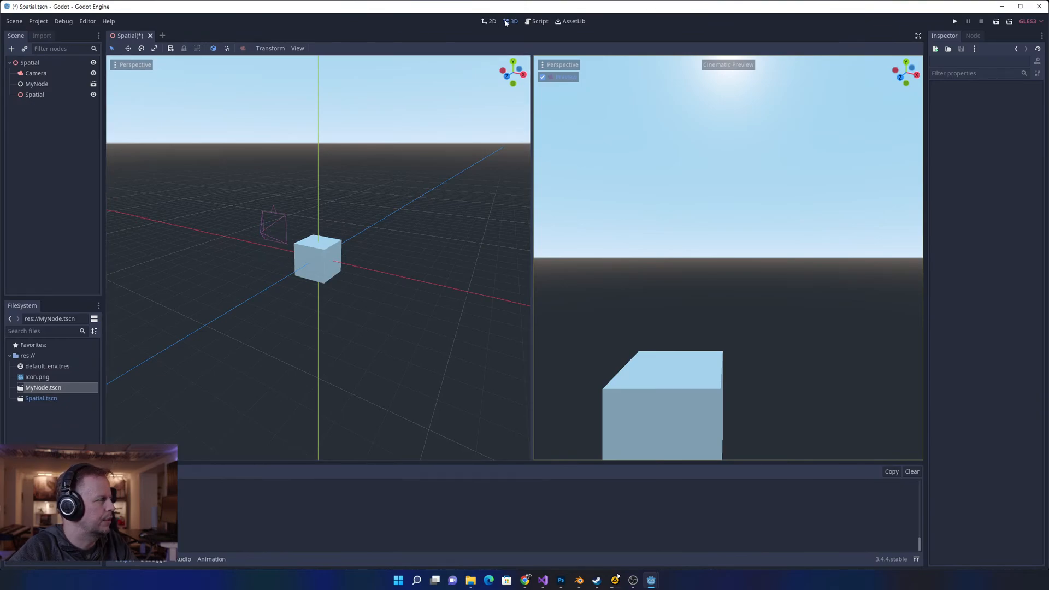
click(213, 48)
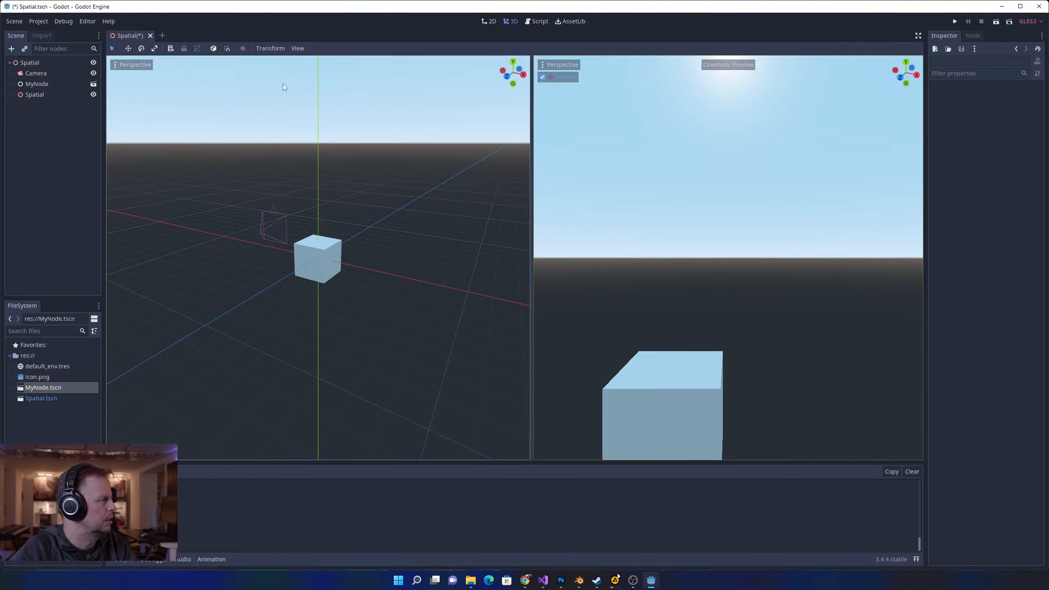
click(298, 48)
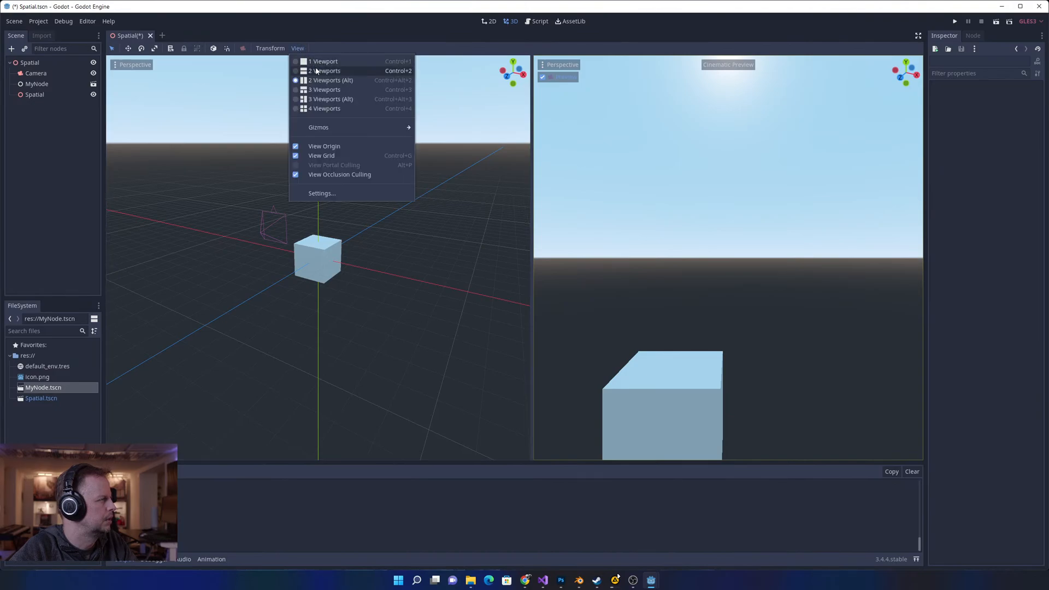
click(323, 61)
click(316, 237)
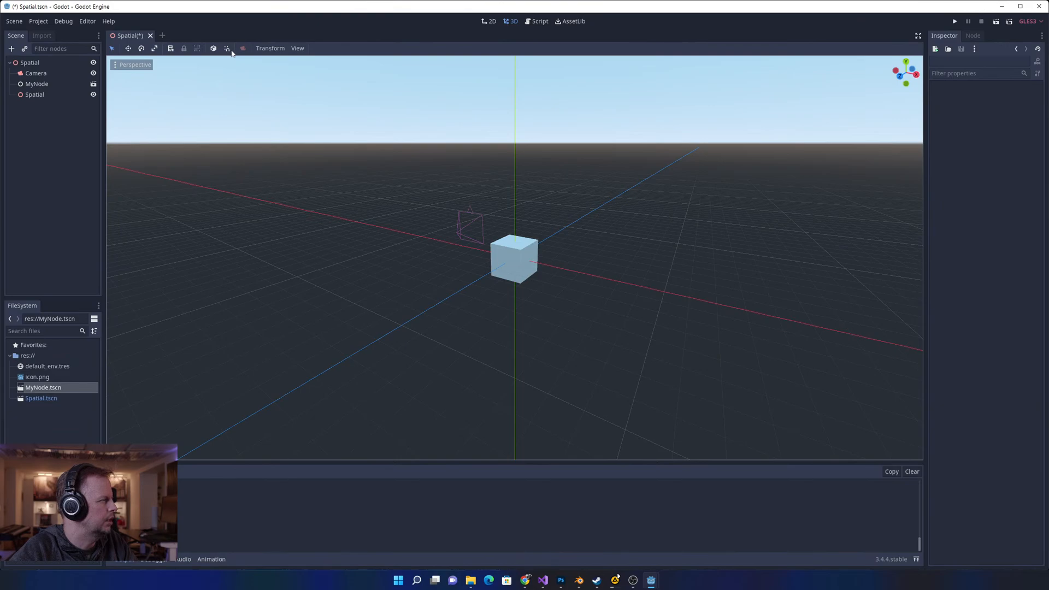
- Return to Select mode and examine the root Spatial node's bounds and gizmo around the cube from several angles
click(172, 50)
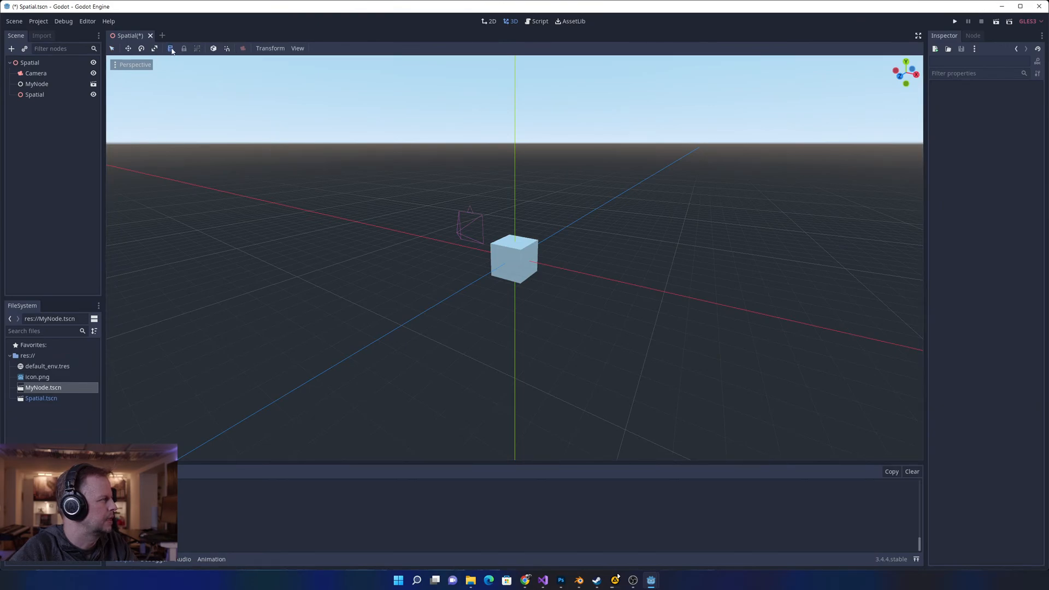
click(112, 49)
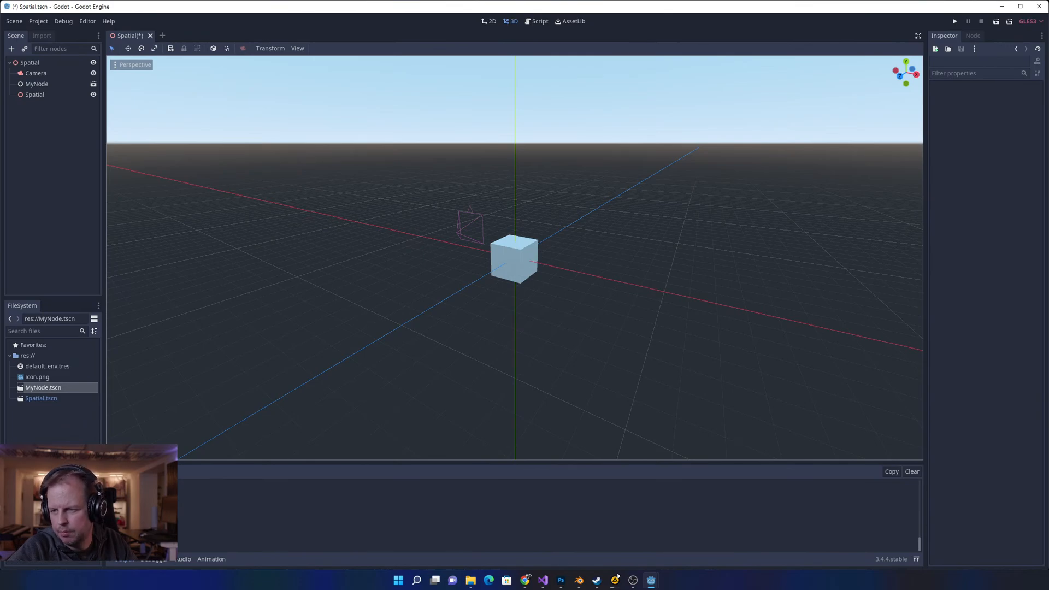
click(33, 63)
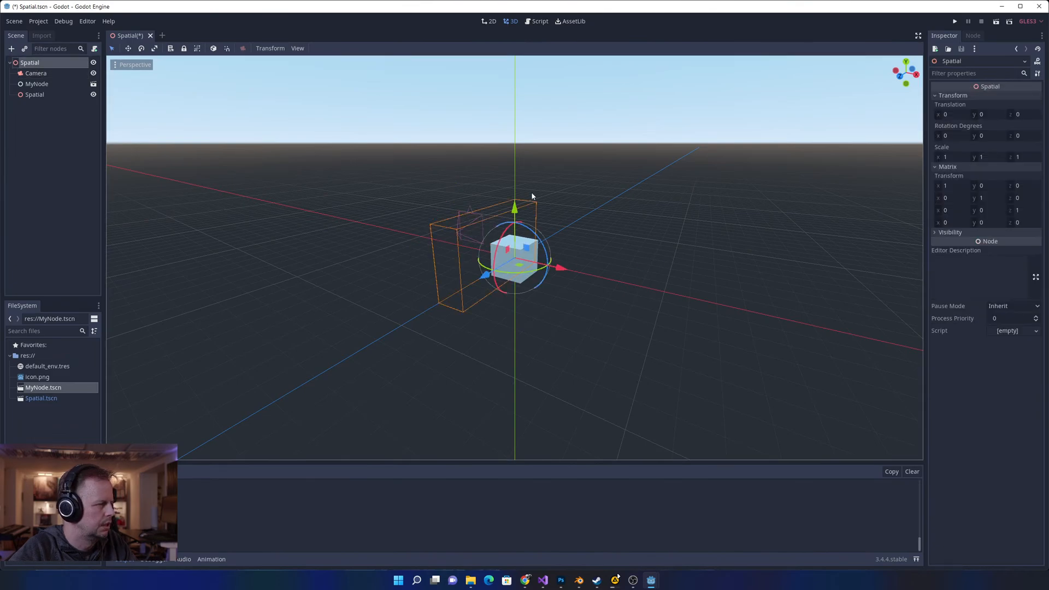
scroll(595, 204, up, 5)
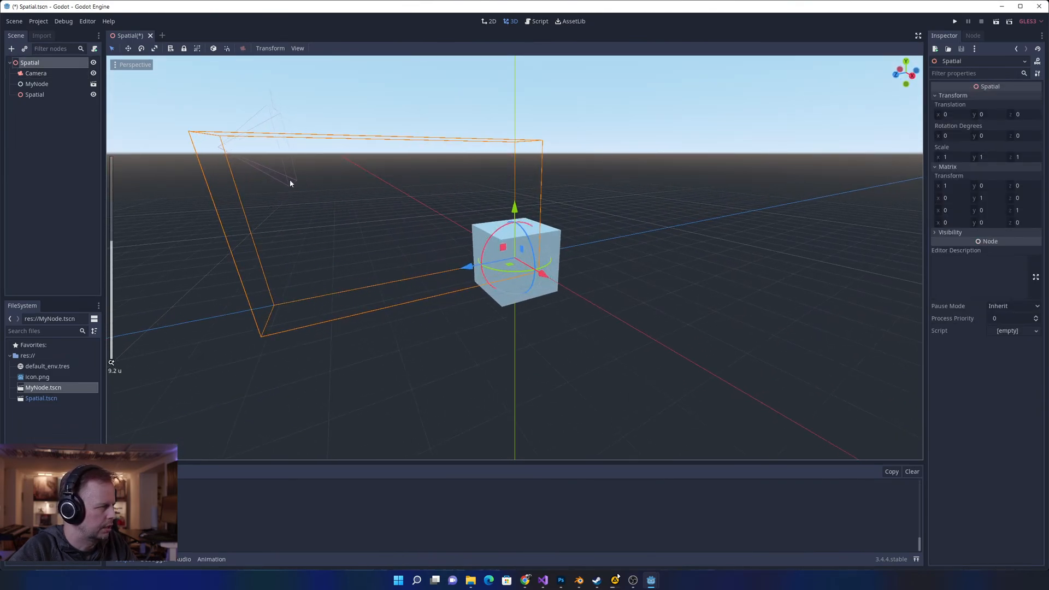
mouse_move(726, 223)
middle_down()
mouse_move(677, 202)
mouse_move(716, 224)
middle_up()
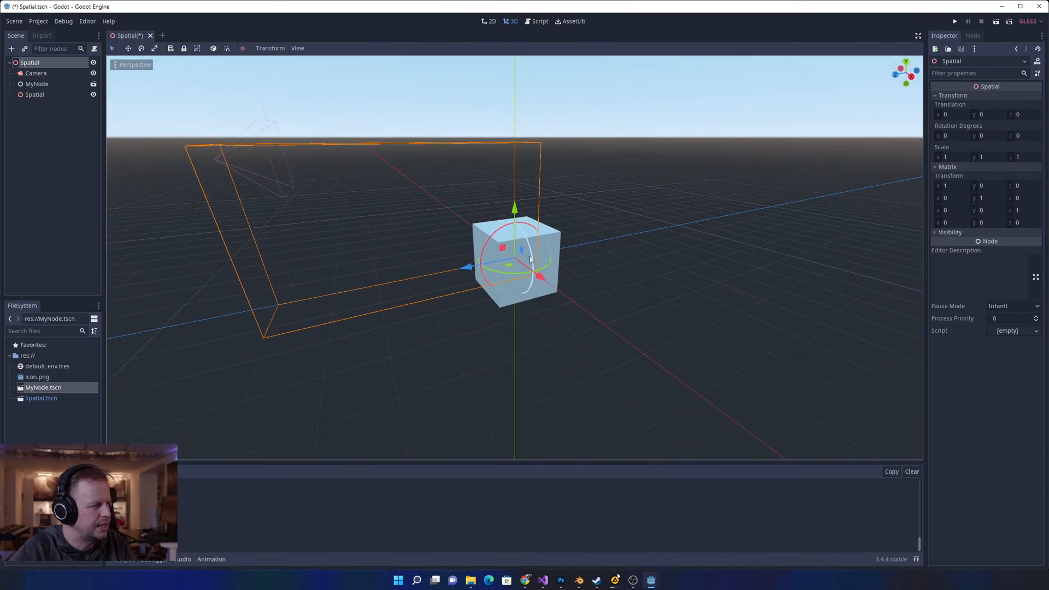
middle_drag(493, 258, 660, 247)
scroll(539, 250, up, 3)
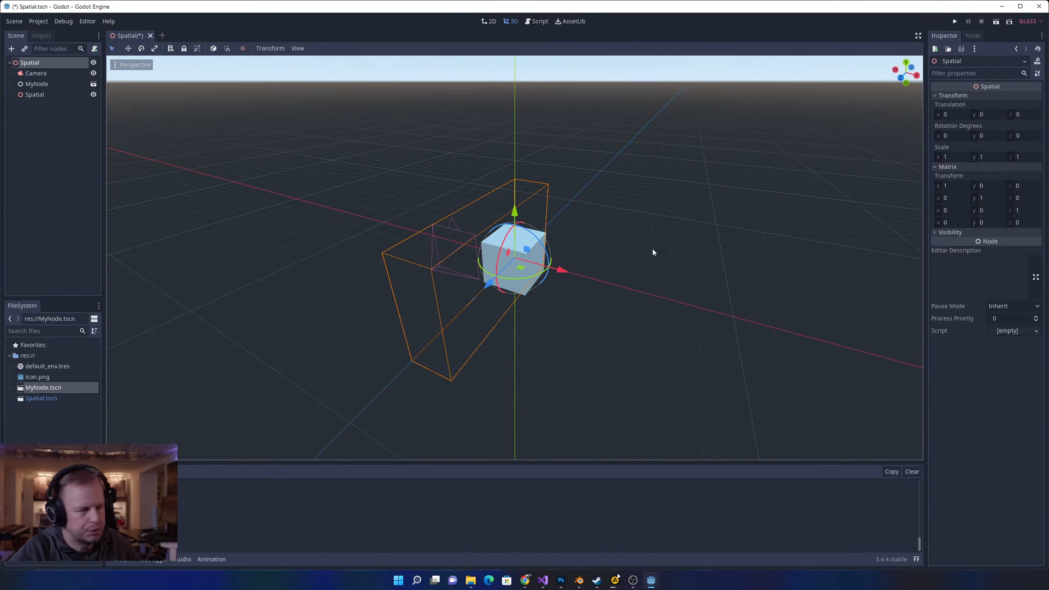
- Inspect the MyNode instance's properties and available node operations in the Spatial scene
click(38, 84)
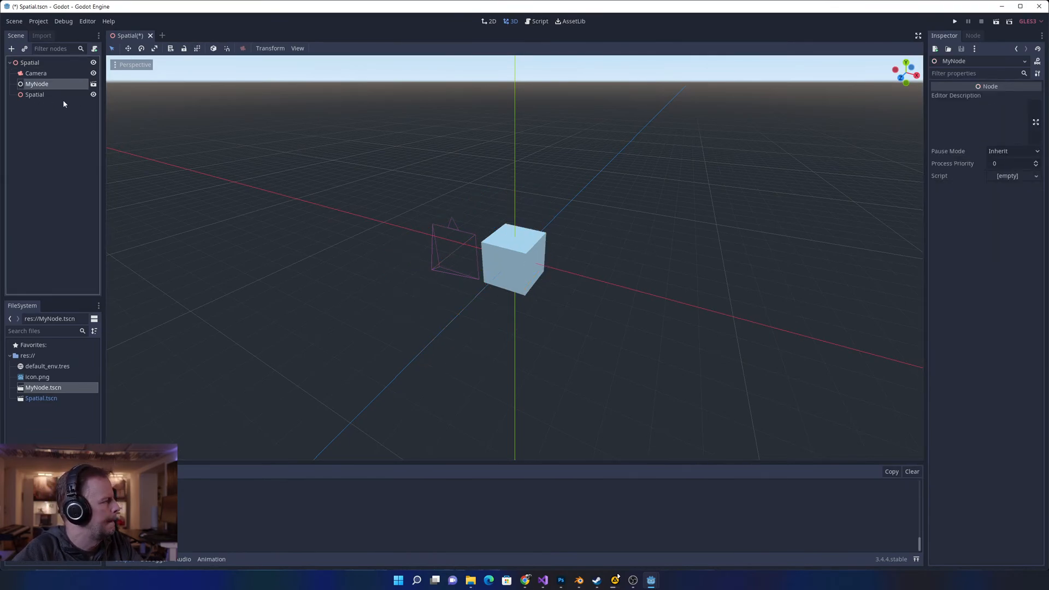
click(35, 109)
click(30, 86)
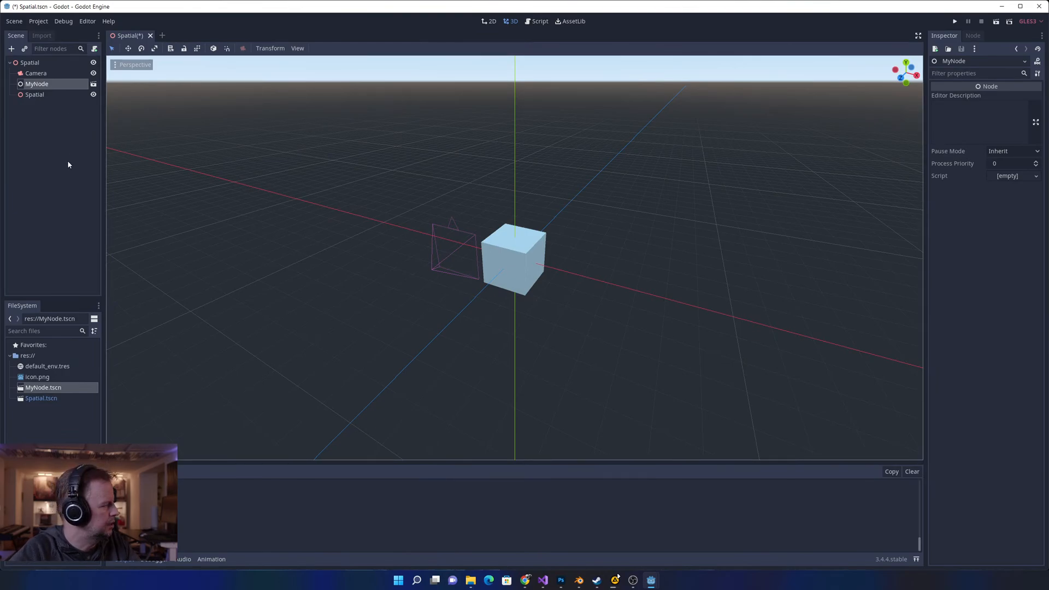
right_click(37, 86)
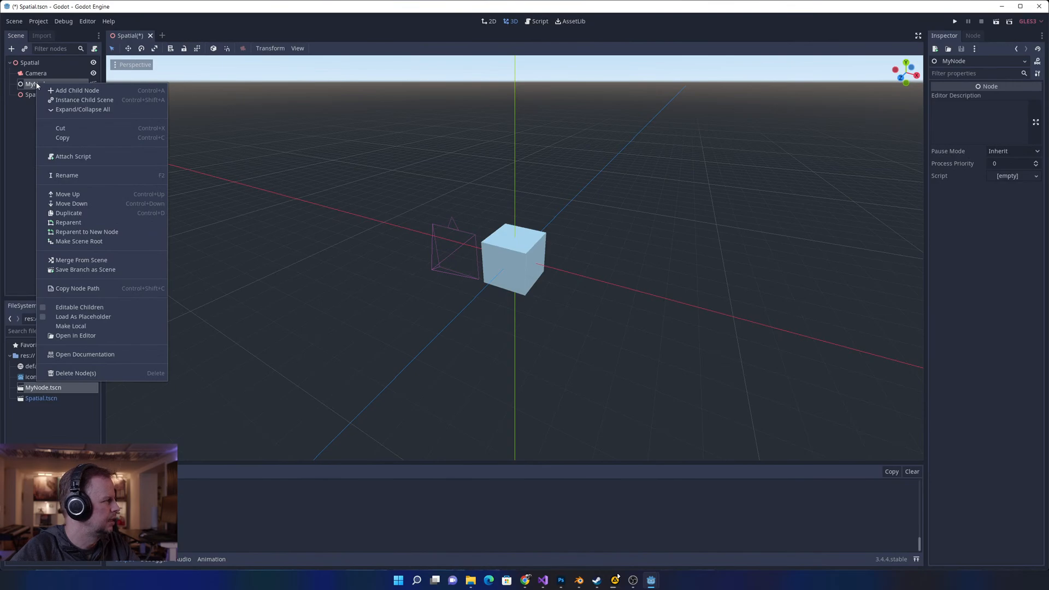
click(15, 112)
double_click(30, 84)
click(53, 114)
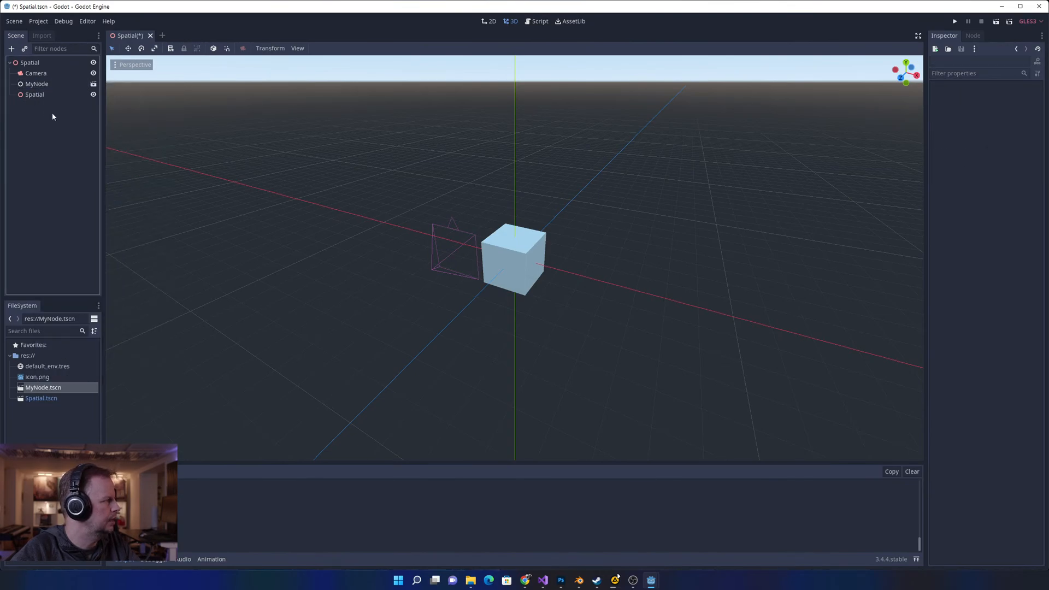
click(22, 86)
click(22, 84)
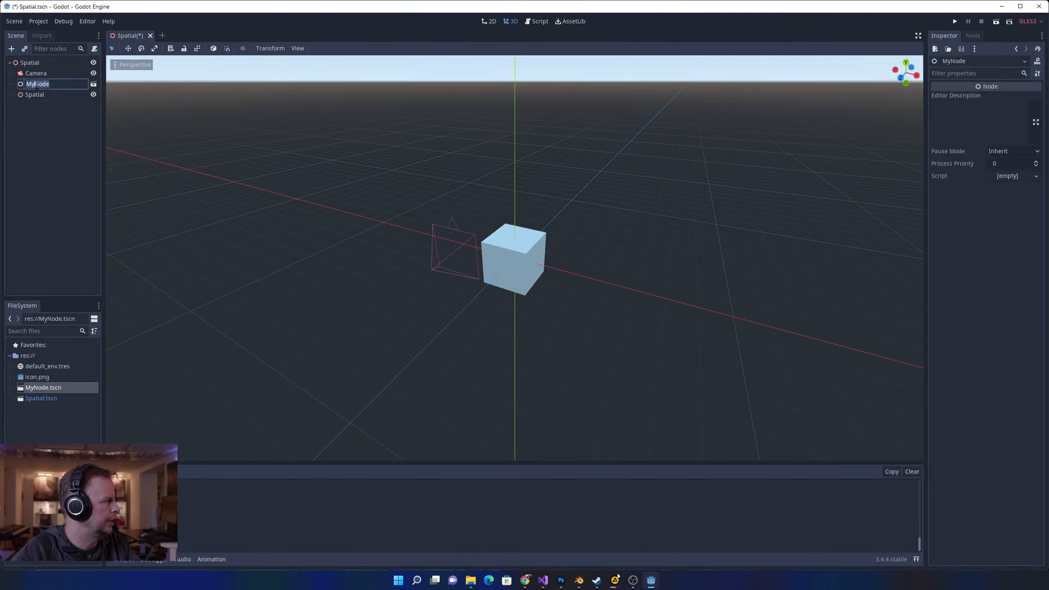
click(41, 113)
double_click(36, 85)
click(51, 121)
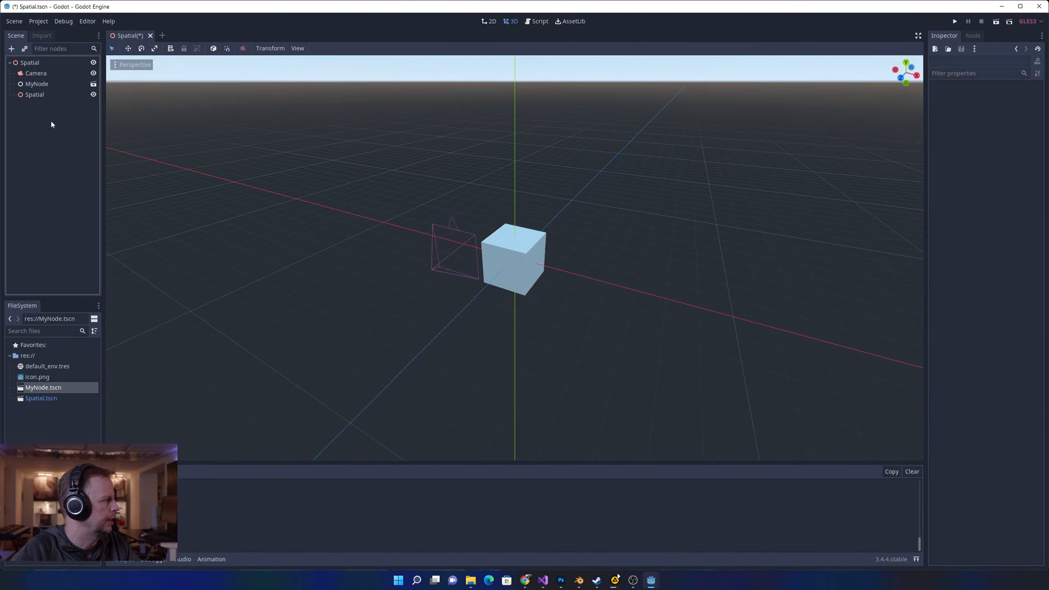
- Open the MyNode instance's scene for editing and change its root node's type to Spatial
click(94, 84)
click(37, 74)
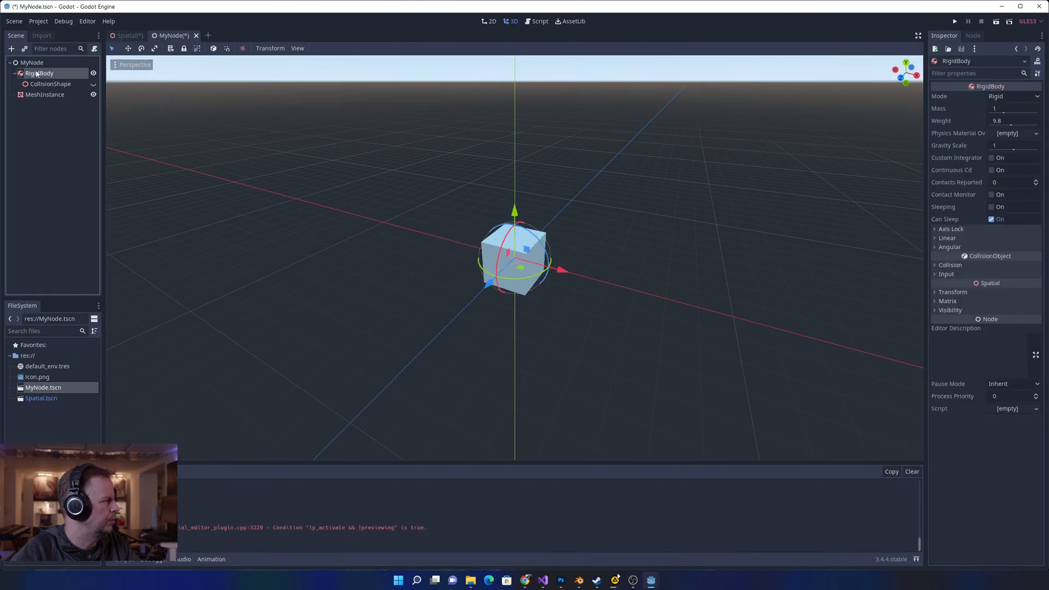
right_click(24, 63)
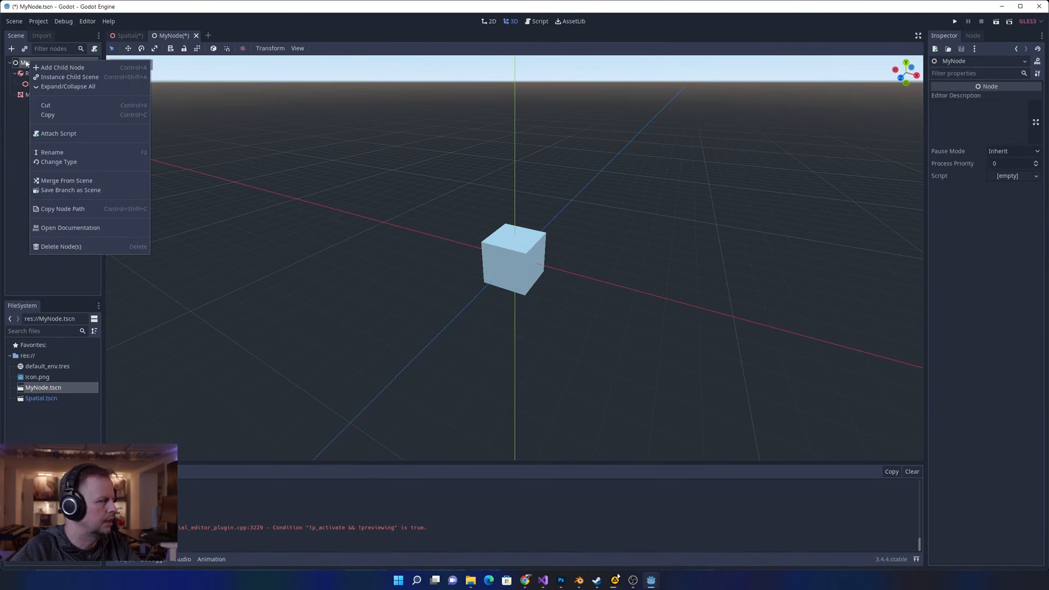
click(58, 162)
text(s)
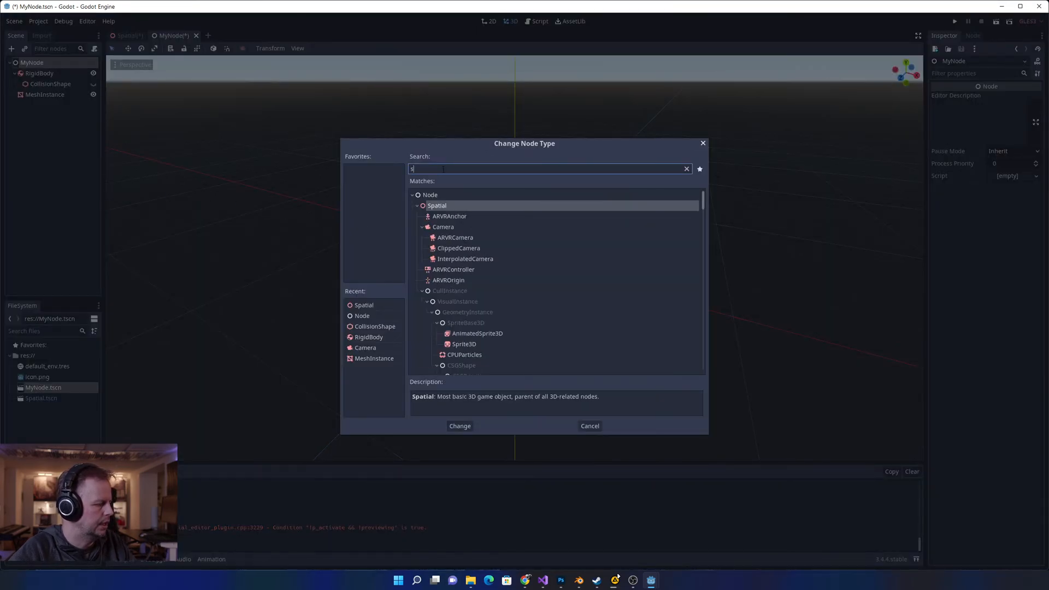
text(pa)
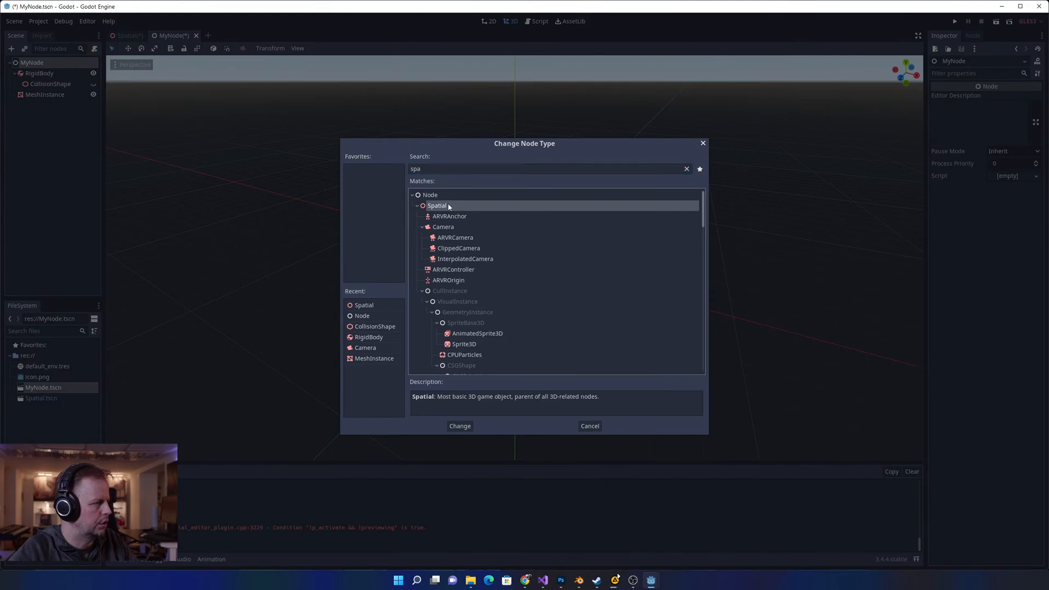
double_click(448, 206)
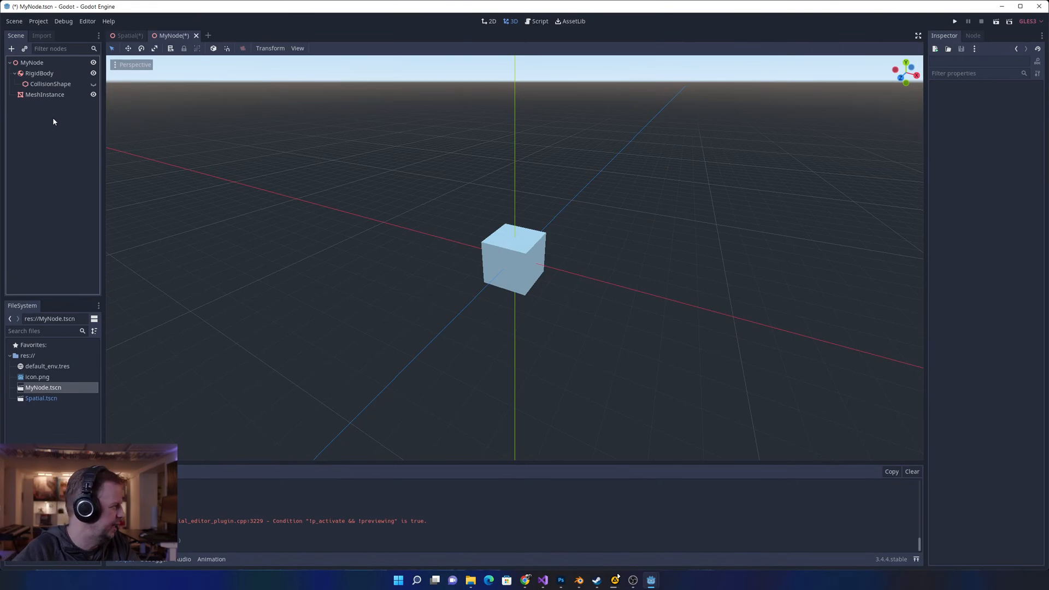
click(33, 63)
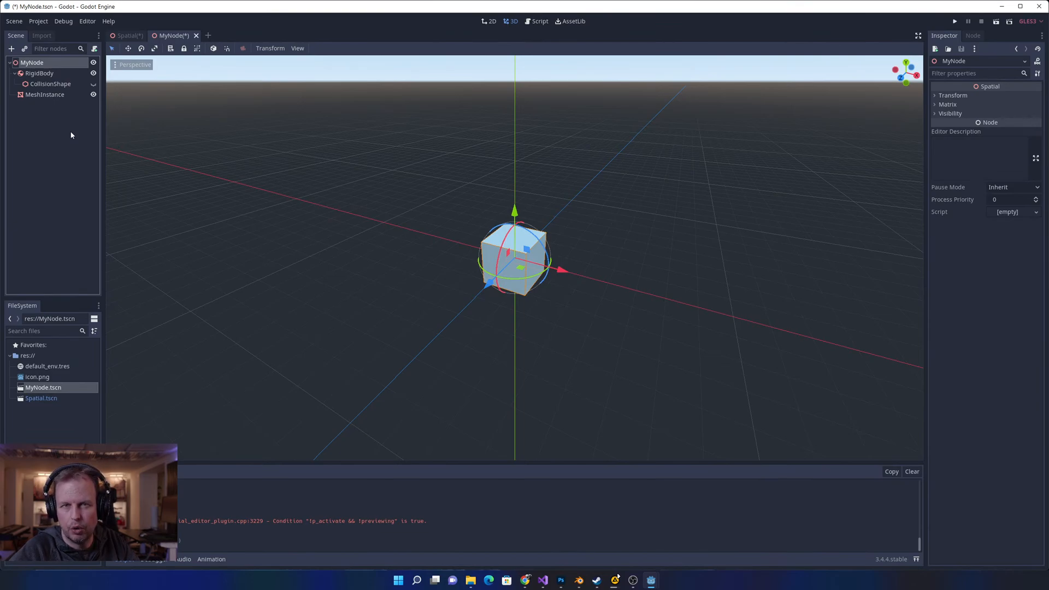
click(40, 113)
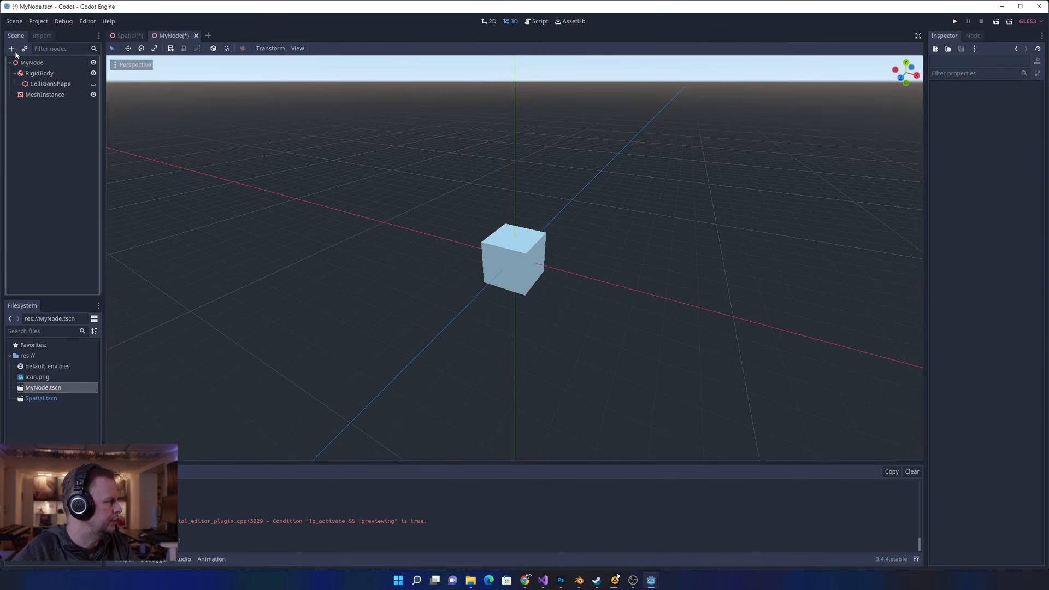
- Check the main Spatial scene, then return to the MyNode scene and save it
click(130, 35)
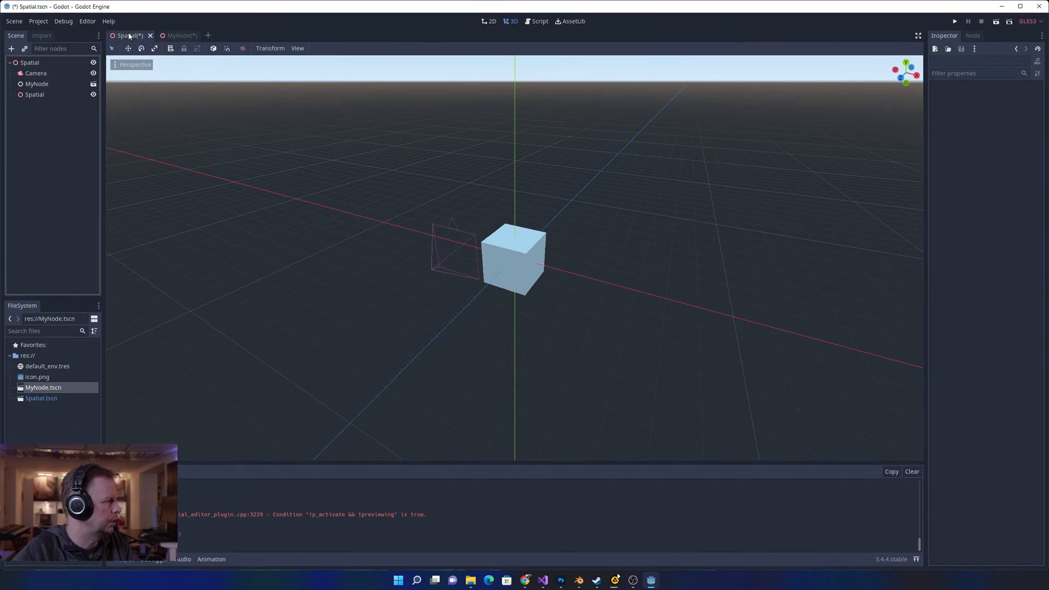
click(175, 35)
key(ctrl+s)
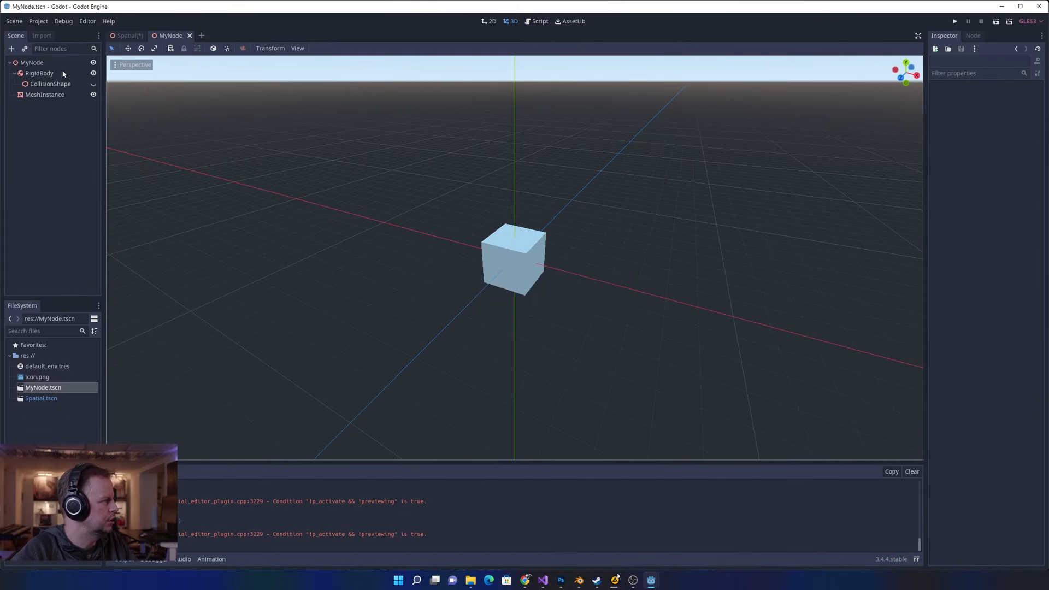
- Rename the root node of the MyNode scene as MySpatial
click(38, 63)
right_click(38, 64)
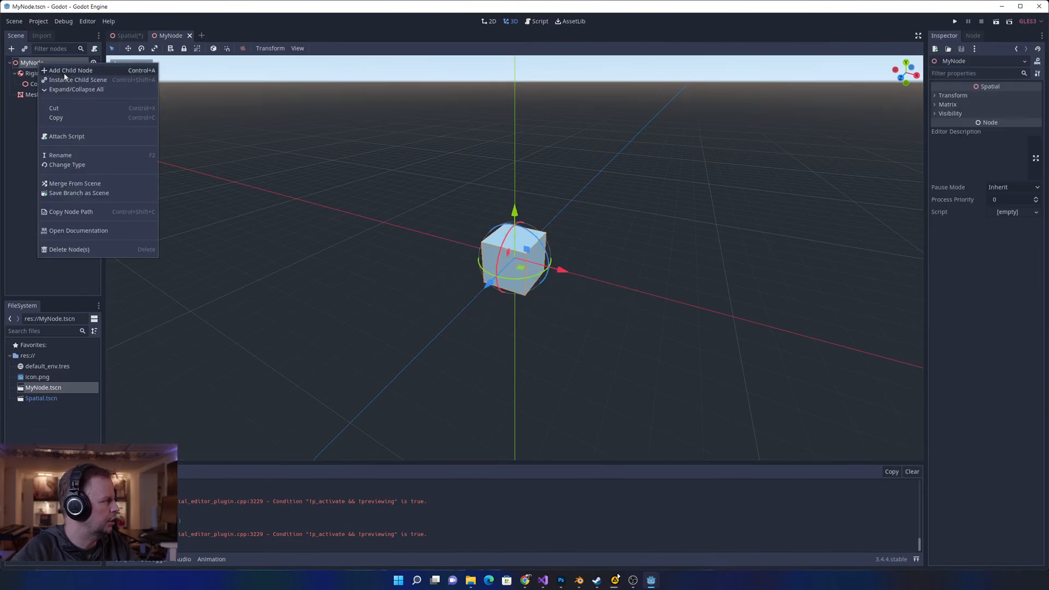
click(79, 155)
text(M)
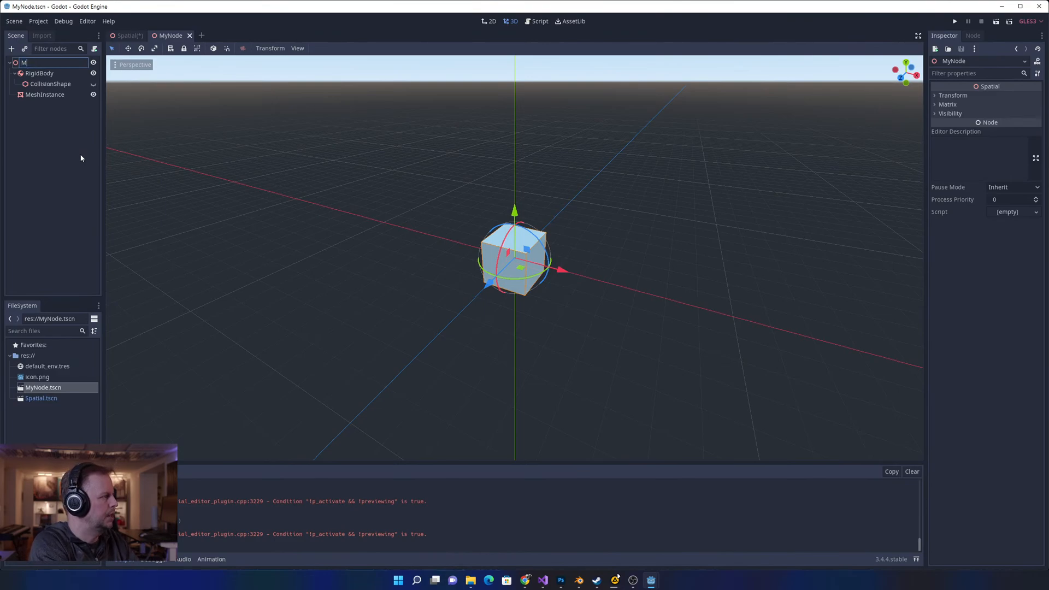
text(ySpati)
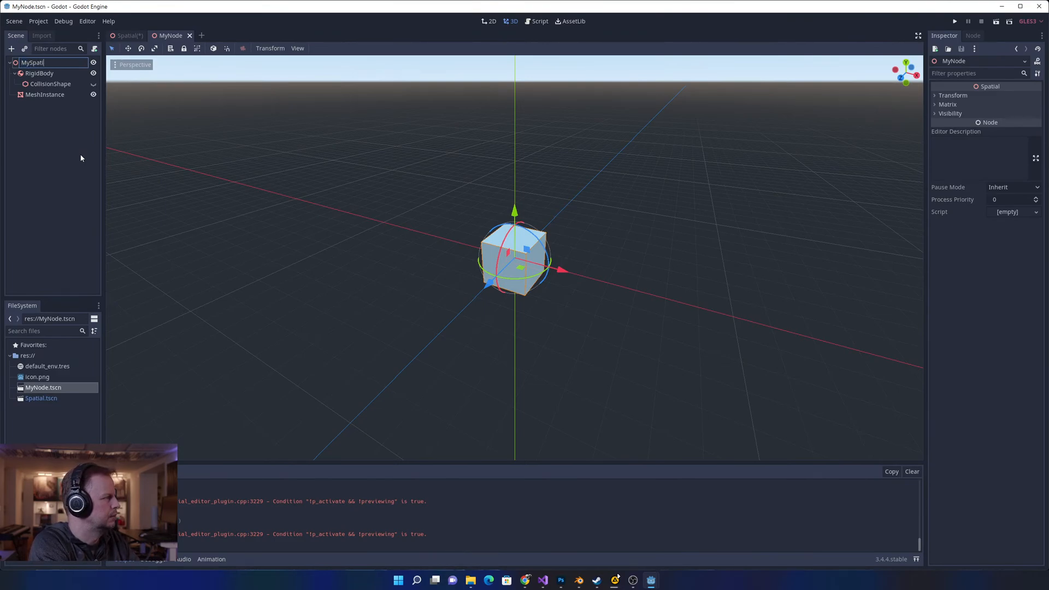
text(al)
key(Return)
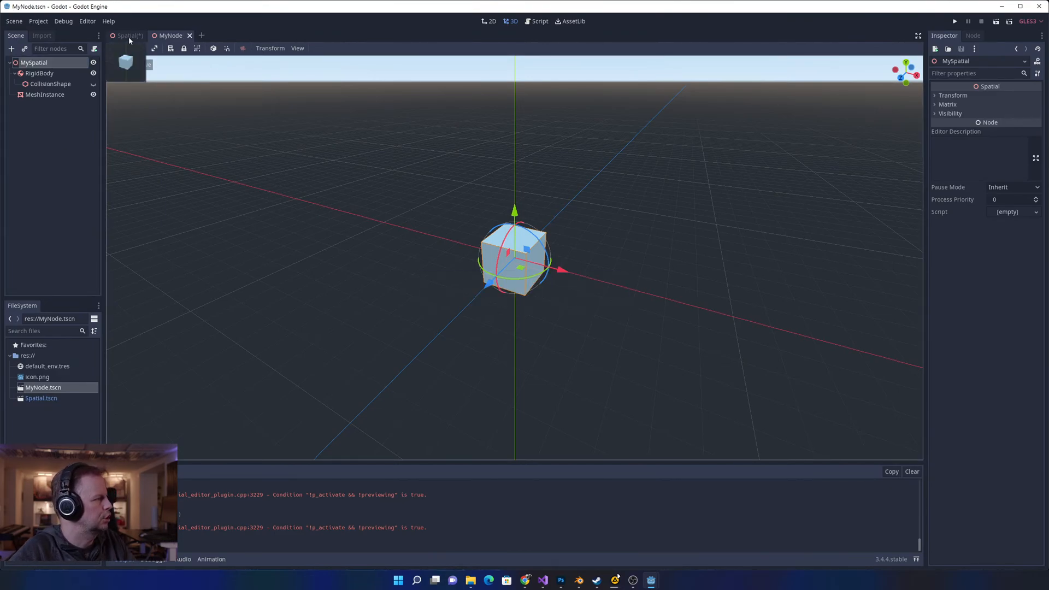
- Save the main Spatial scene and inspect its MyNode instance
click(124, 37)
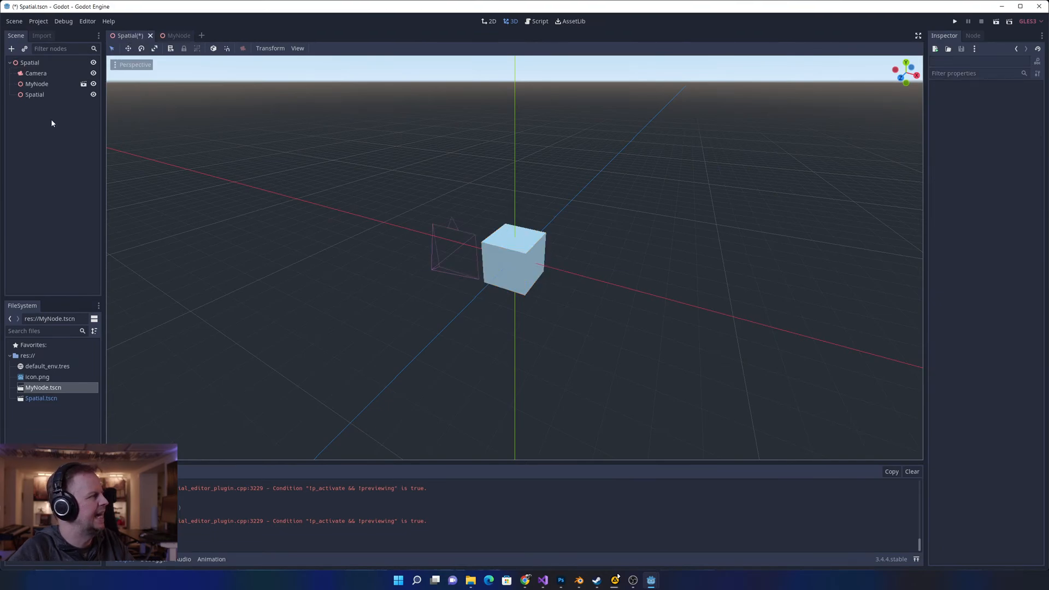
key(ctrl+s)
click(38, 87)
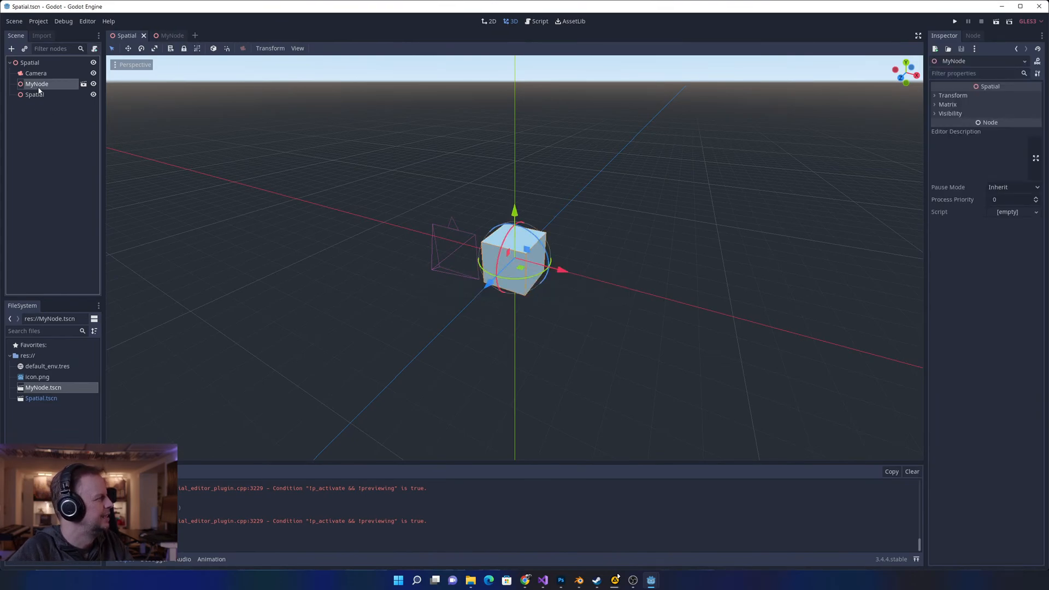
click(45, 109)
click(35, 86)
click(43, 139)
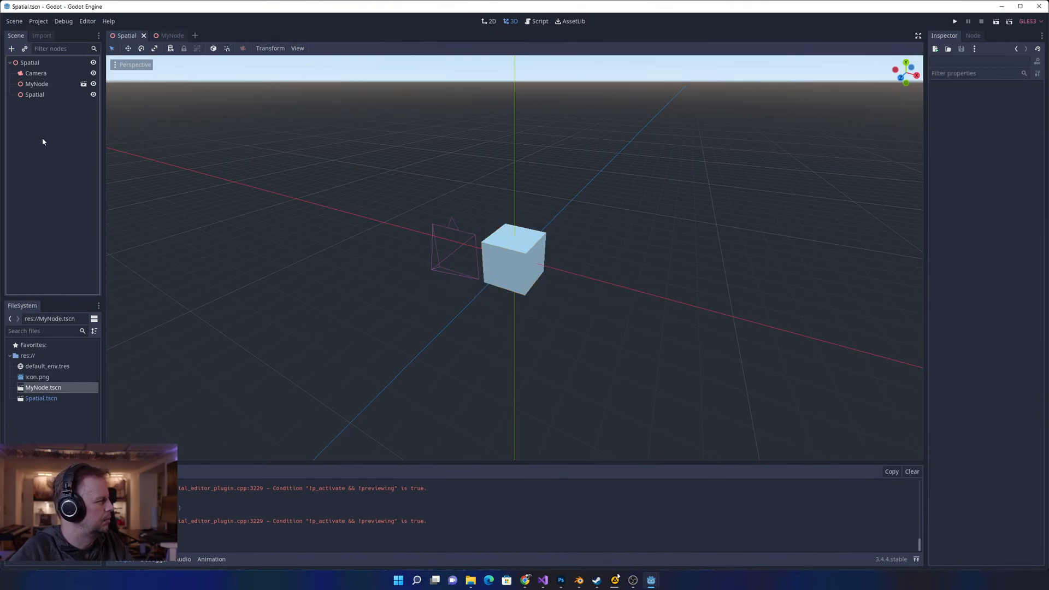
double_click(37, 86)
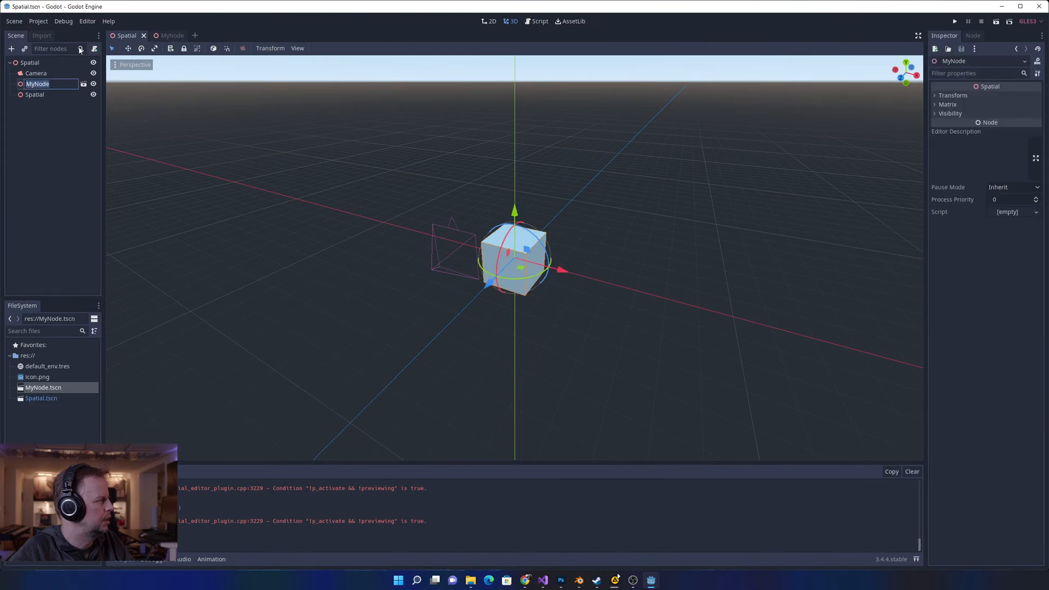
- Review the MyNode scene's node tree and the operations available for the open scene
click(170, 36)
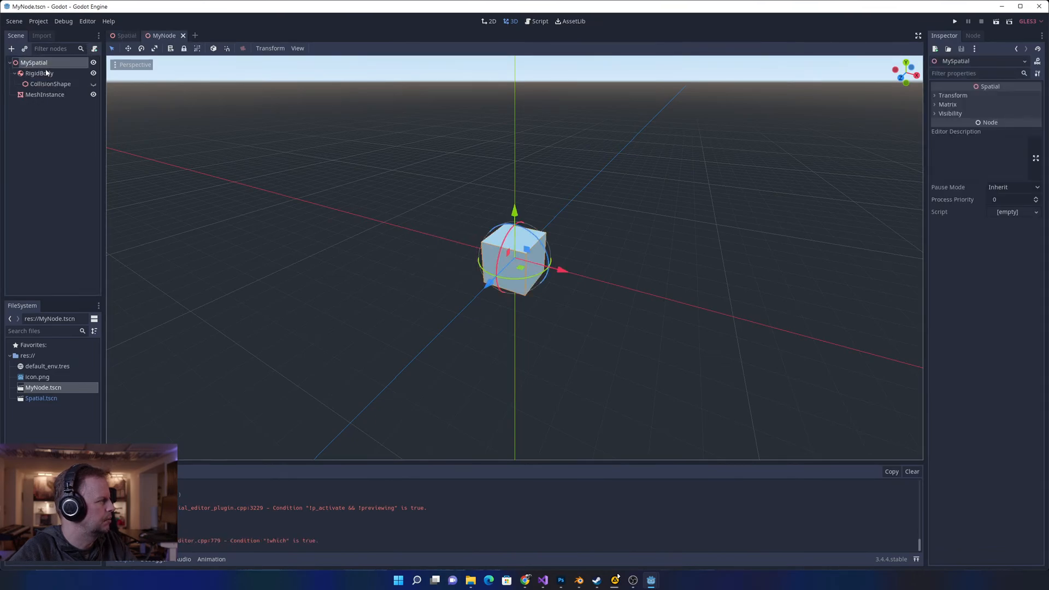
click(44, 140)
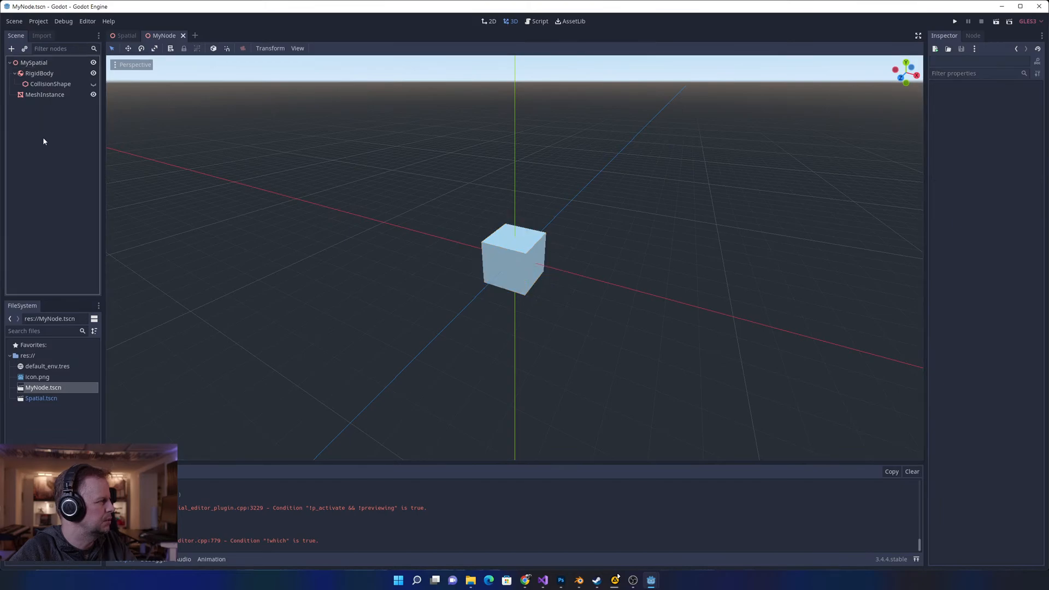
right_click(163, 38)
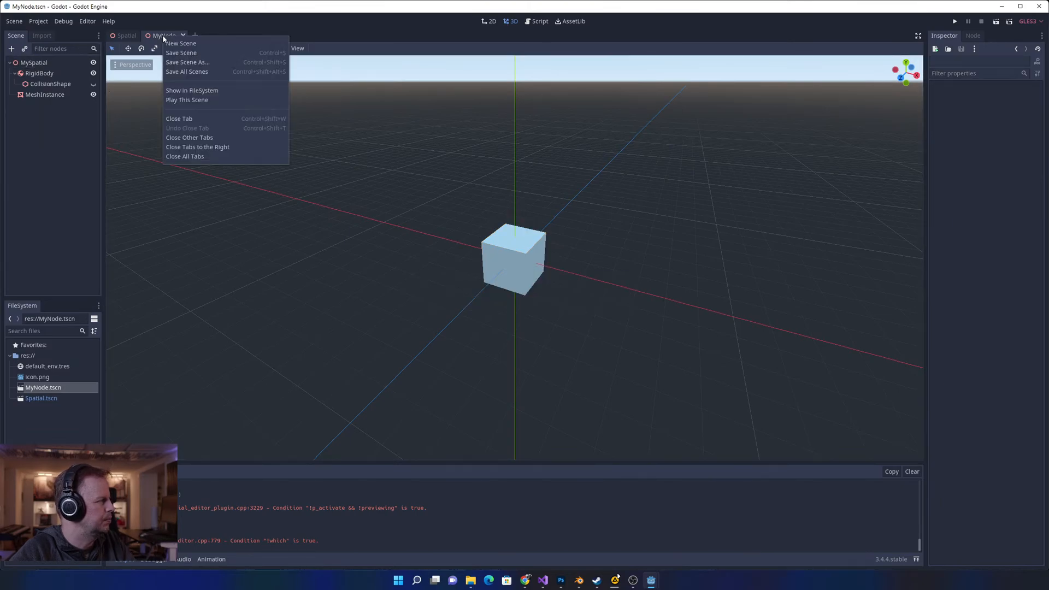
- Rename the MyNode instance in the main Spatial scene as MySpatial
click(124, 35)
click(34, 83)
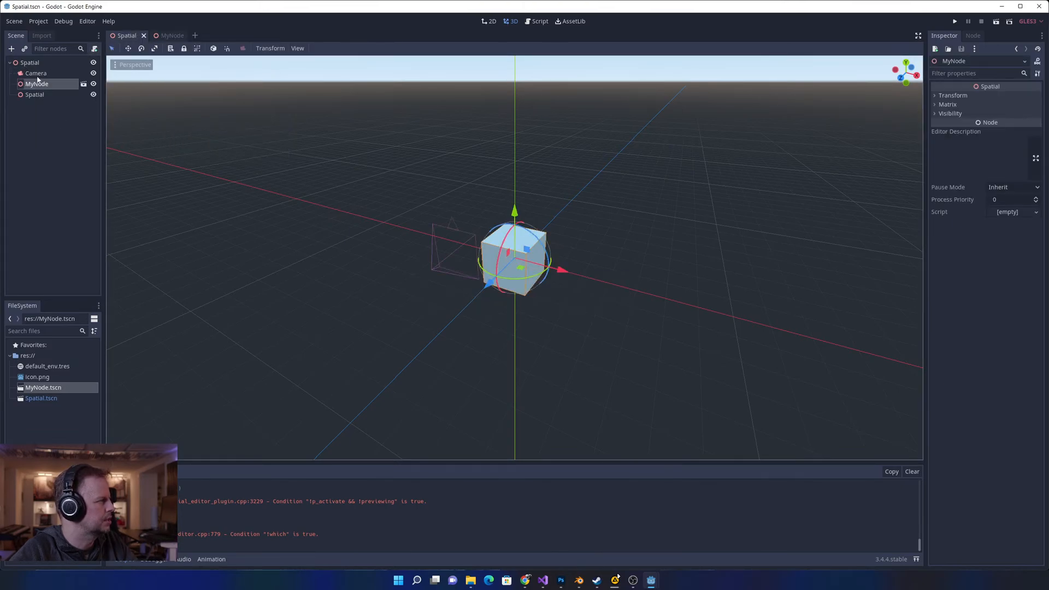
click(32, 83)
text(MySpatial)
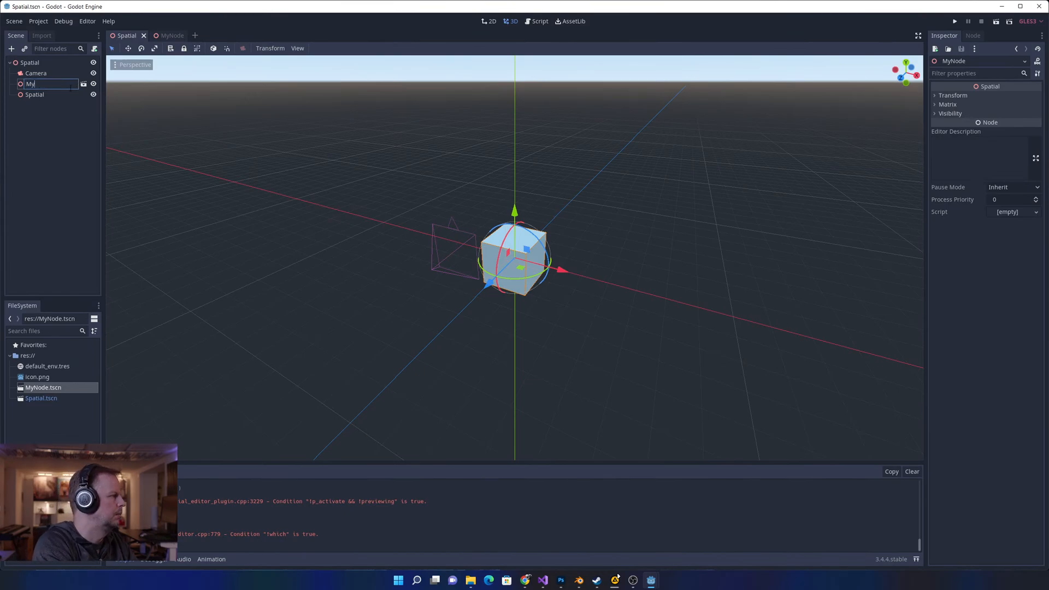
key(Return)
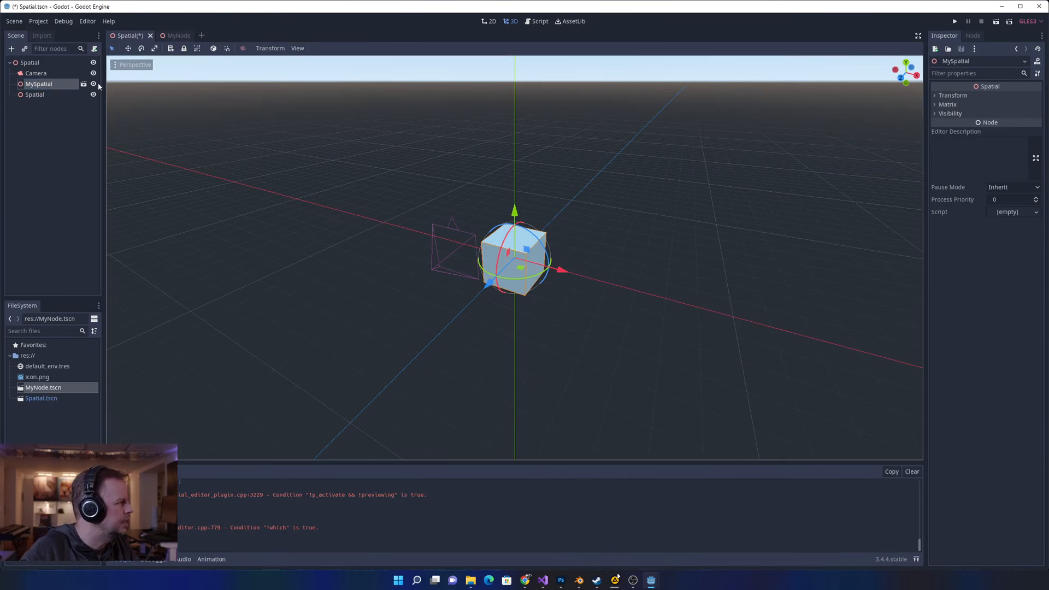
- Toggle the MySpatial instance's visibility off and on repeatedly to test hiding the cube
click(93, 84)
click(93, 86)
click(93, 86)
click(94, 86)
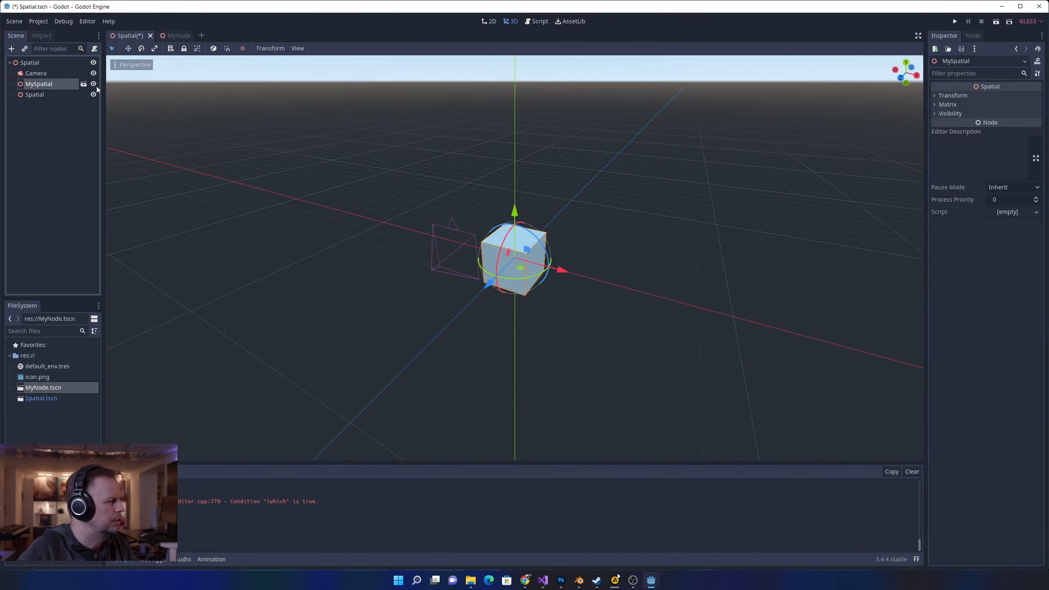
- Select the MySpatial instance and save the Spatial scene
click(54, 126)
click(38, 83)
key(ctrl+s)
- Look over the commands available for the MySpatial instance and expand its Transform properties
right_click(33, 85)
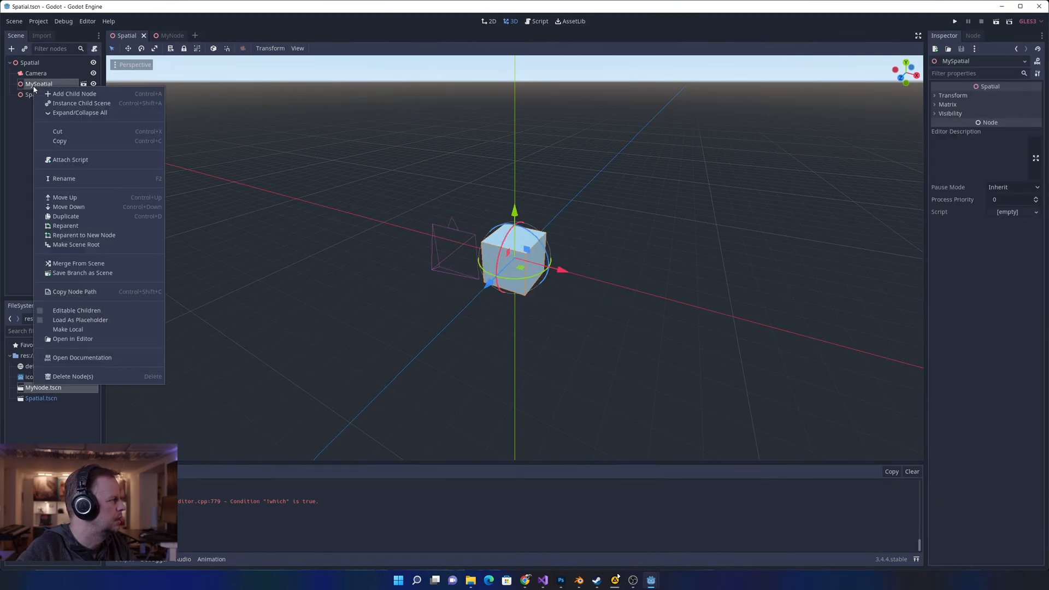
click(68, 111)
right_click(46, 85)
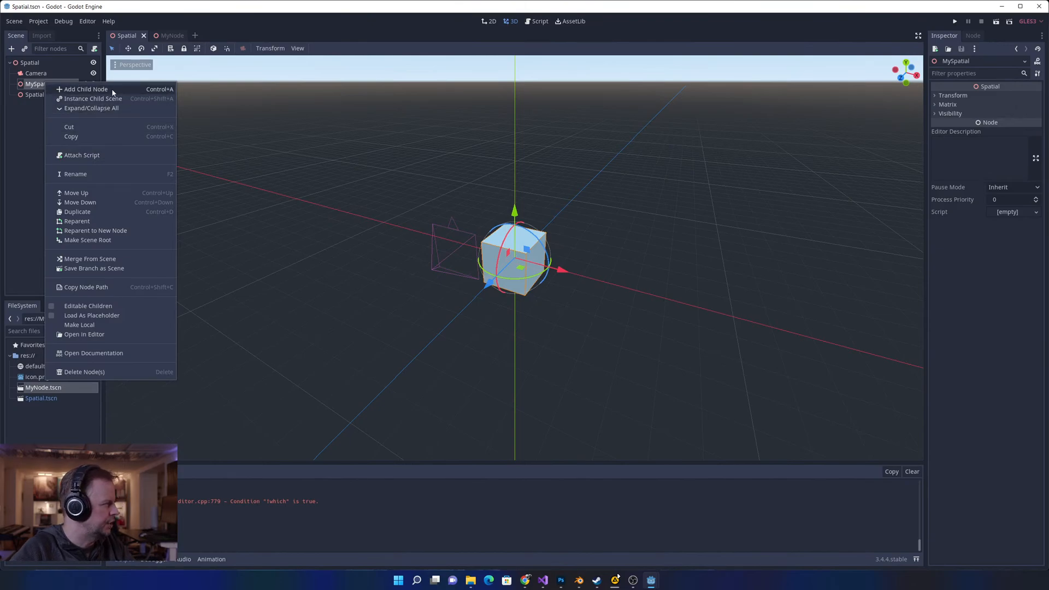
click(20, 116)
click(39, 84)
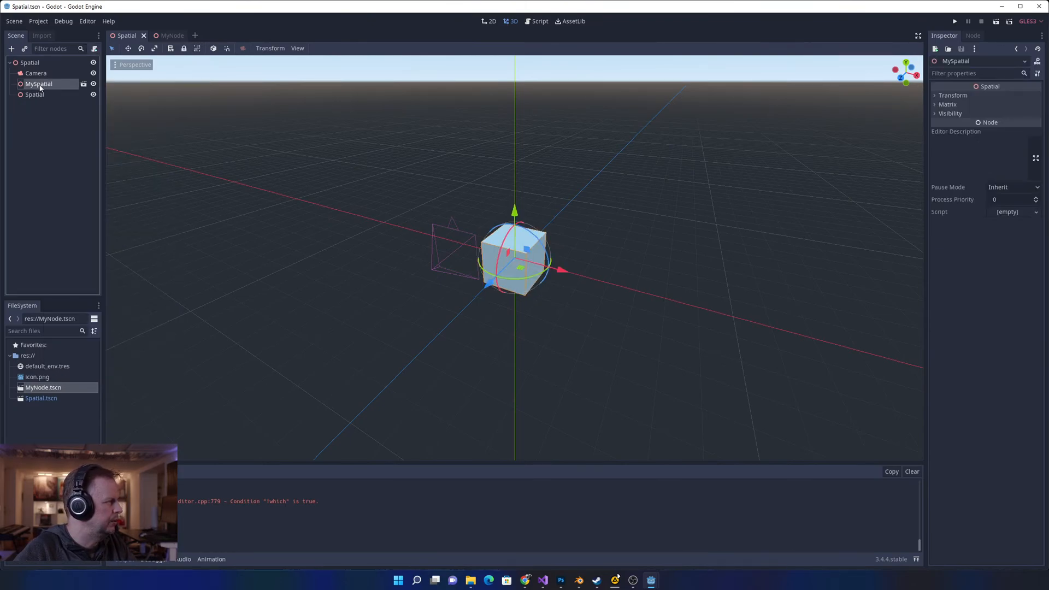
click(946, 95)
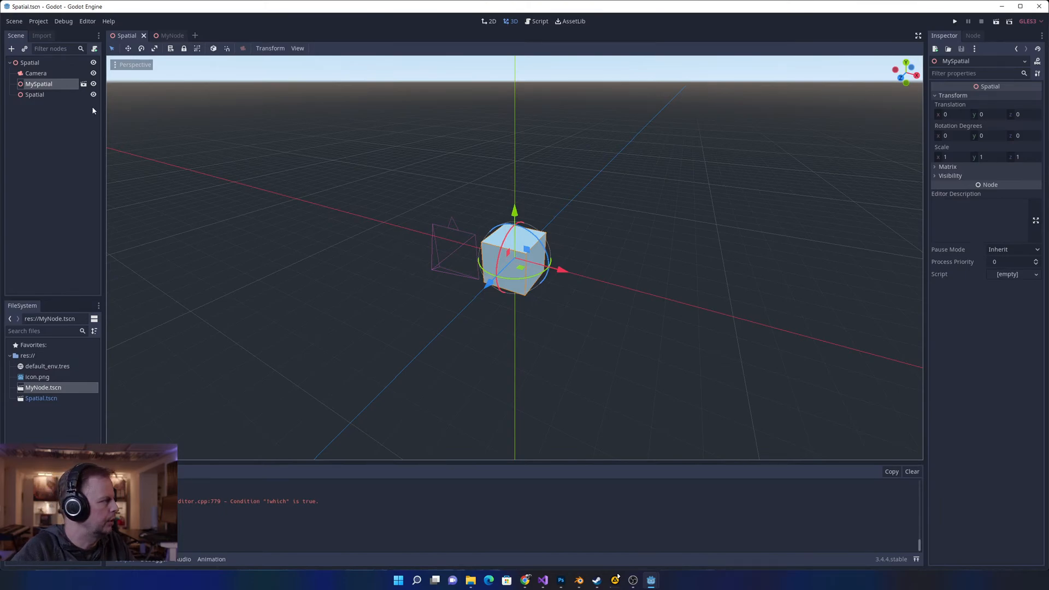
- Toggle the visibility of the MySpatial instance off and back on in the Spatial scene
click(94, 85)
click(94, 85)
click(94, 85)
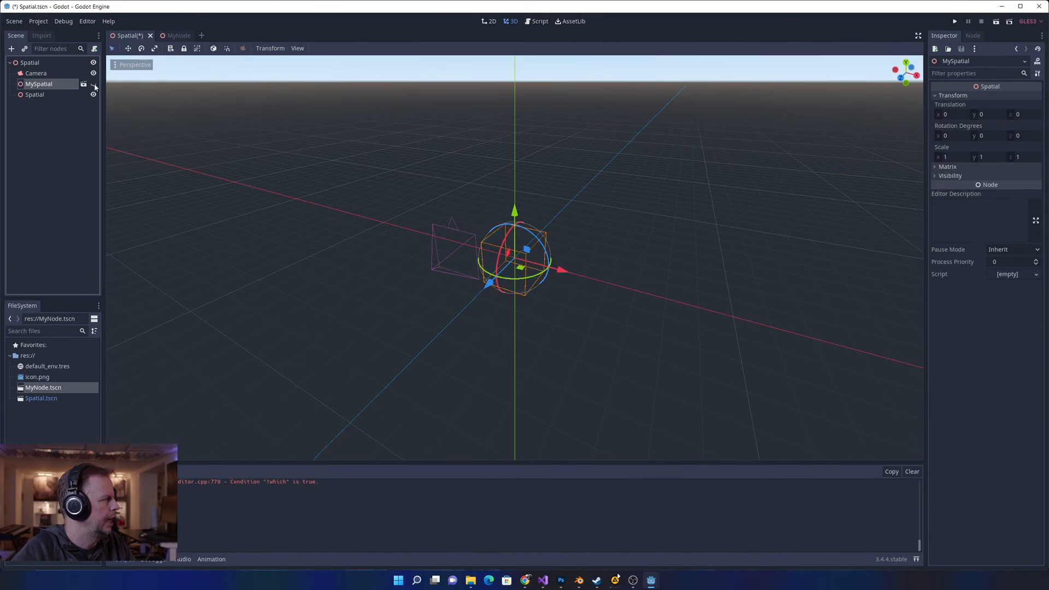
click(94, 85)
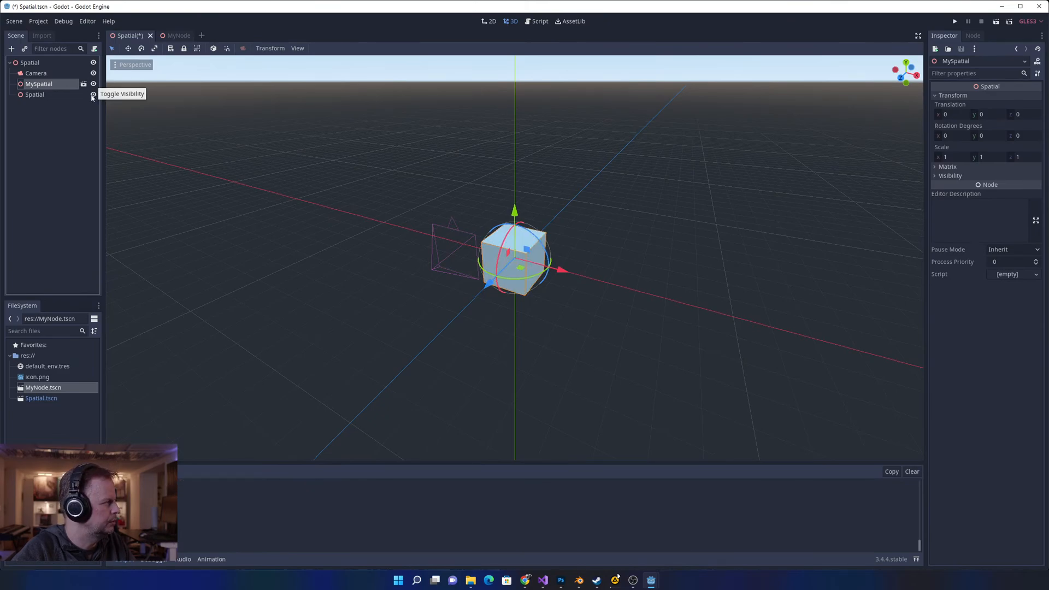
click(94, 84)
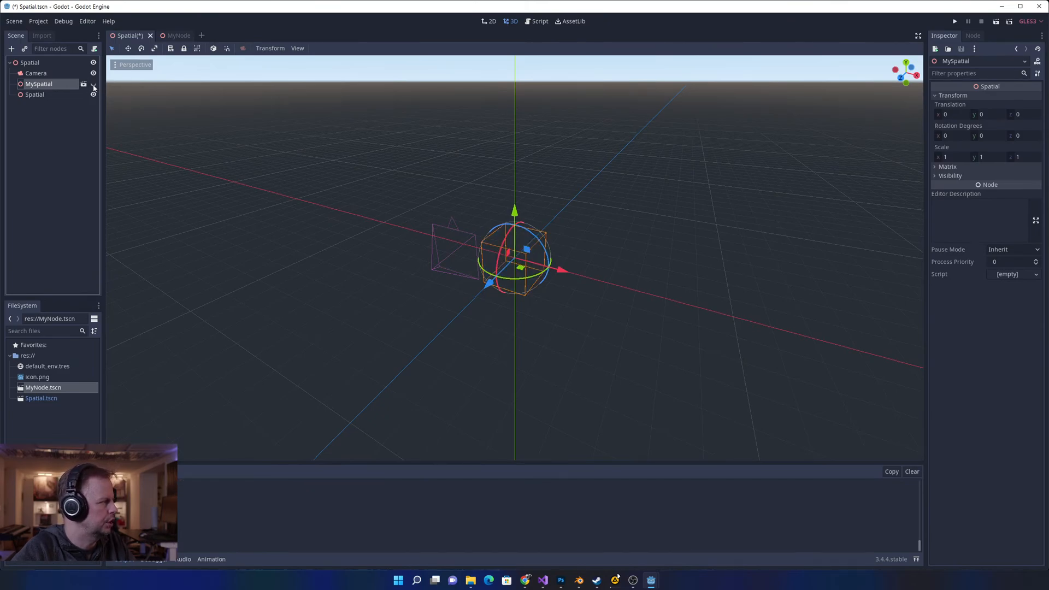
click(94, 84)
- Examine the node tree of the MyNode scene, including MeshInstance and the MySpatial root, and compare it with the Spatial scene
click(173, 36)
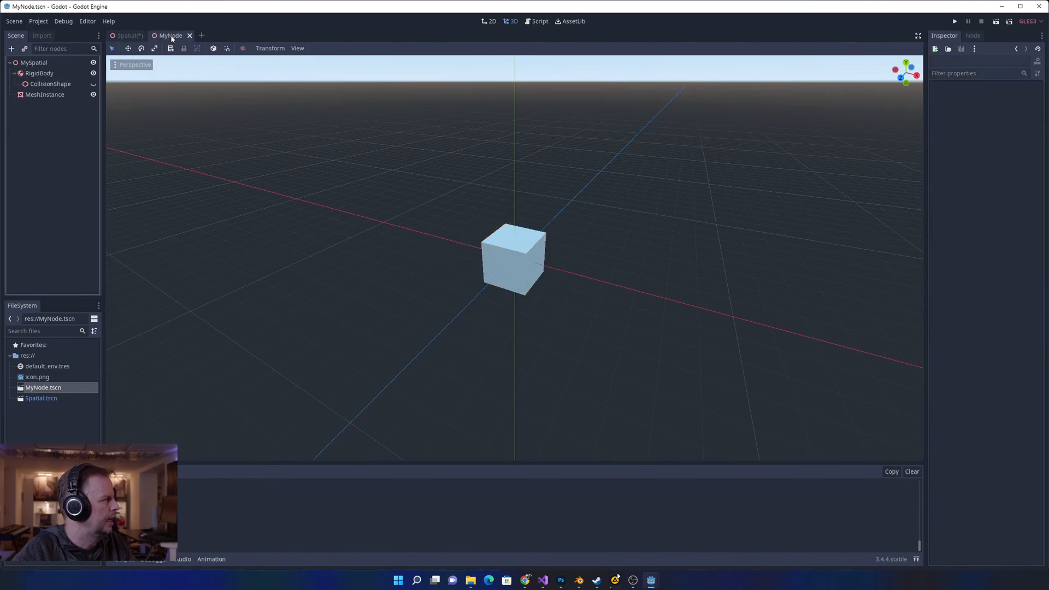
click(48, 96)
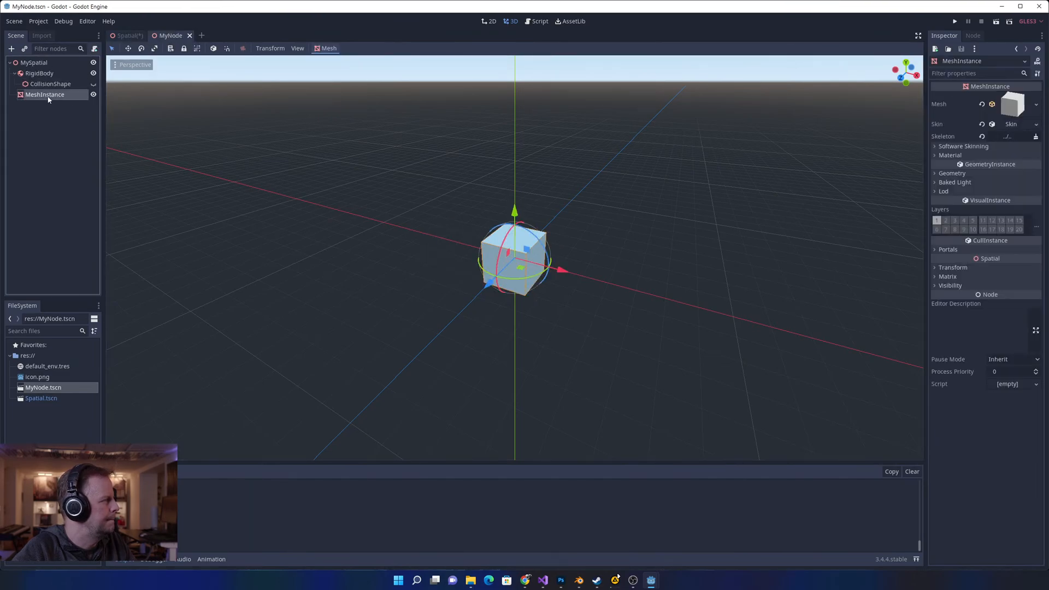
click(137, 35)
click(169, 36)
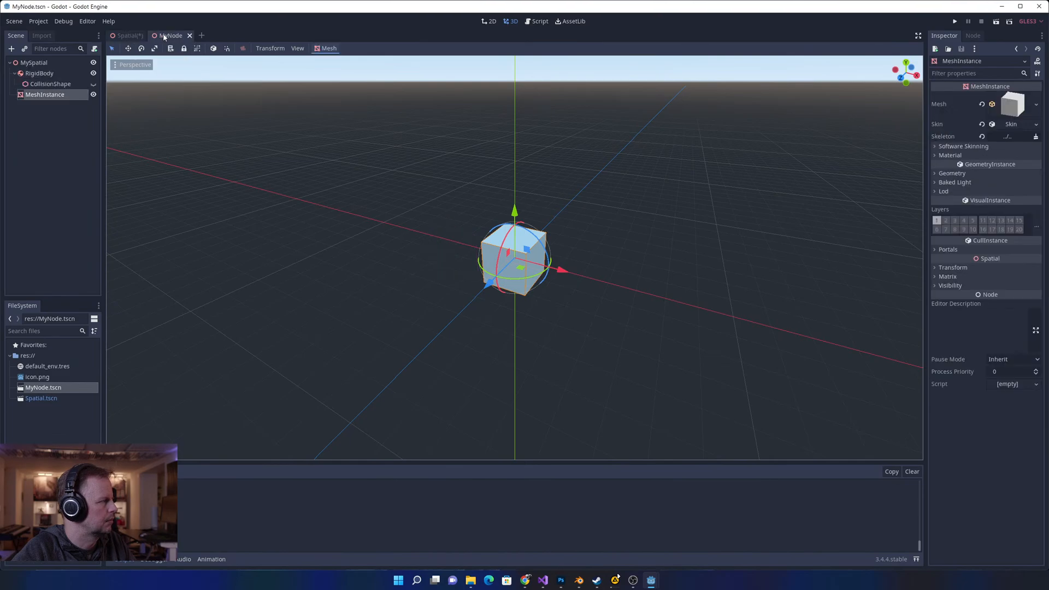
click(133, 36)
click(172, 37)
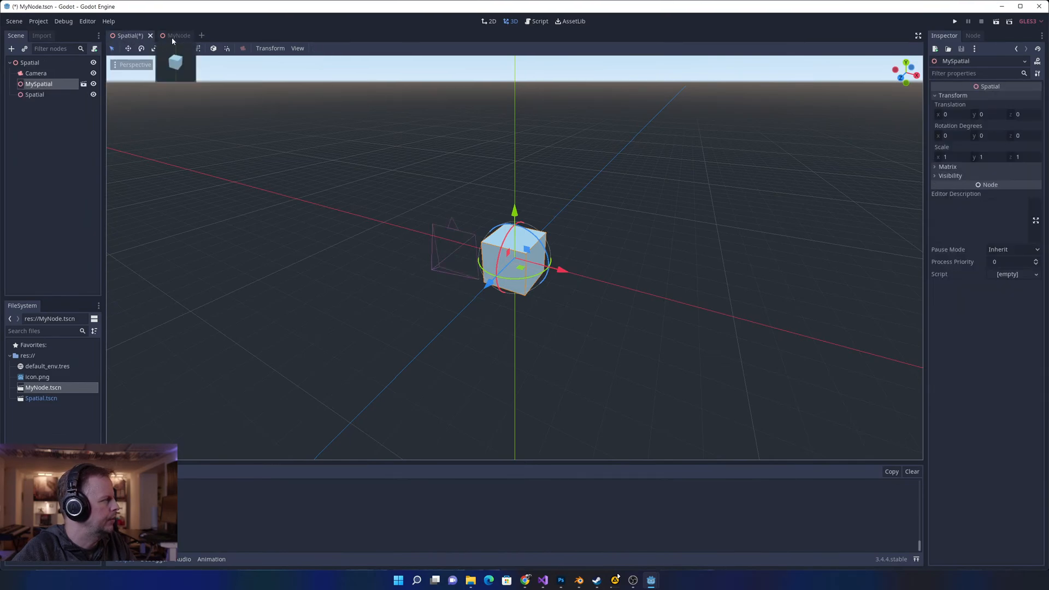
right_click(163, 37)
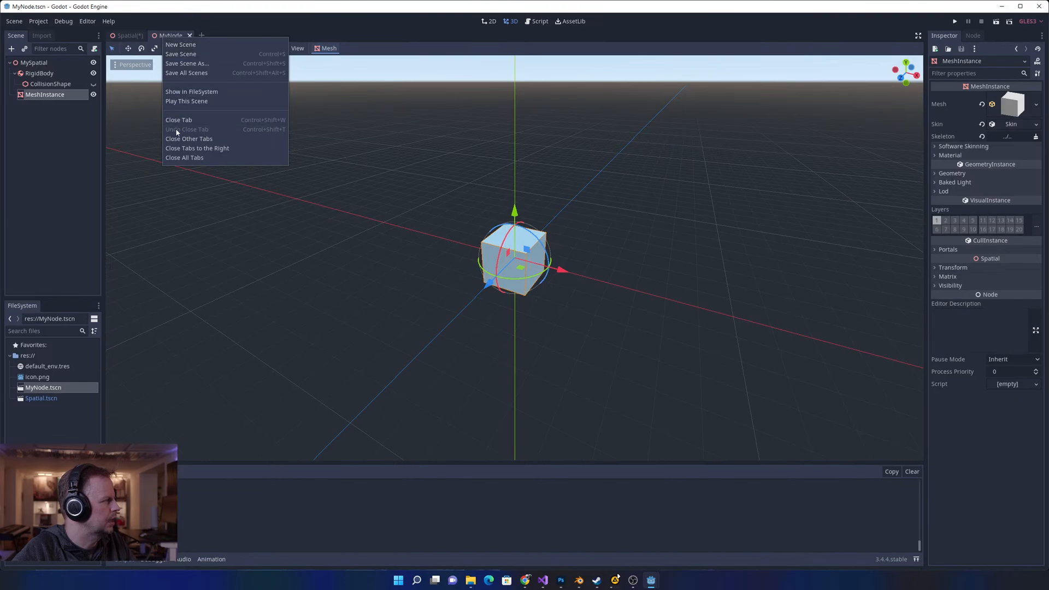
click(58, 156)
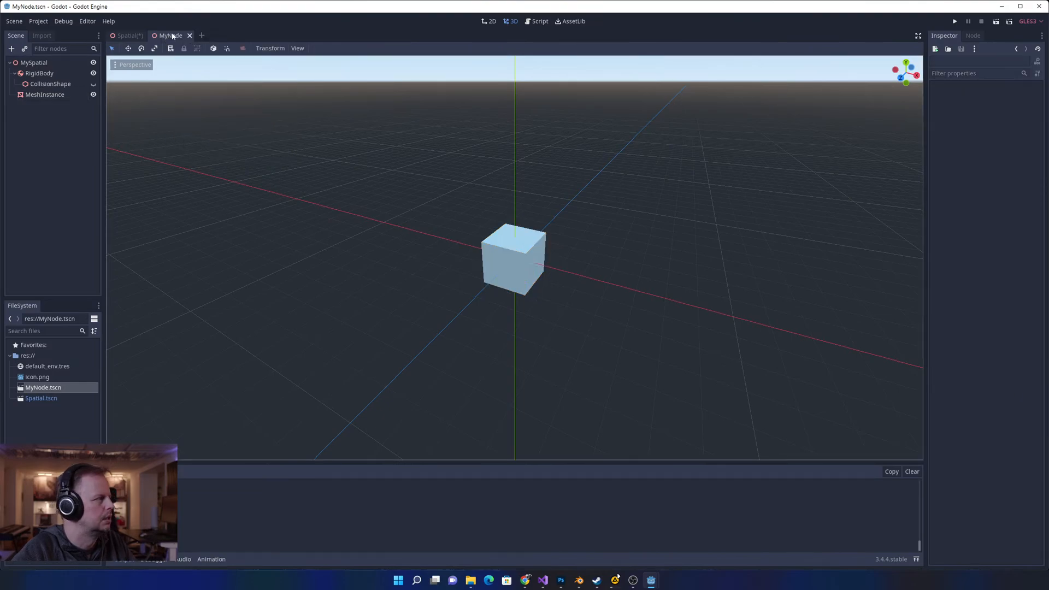
click(34, 63)
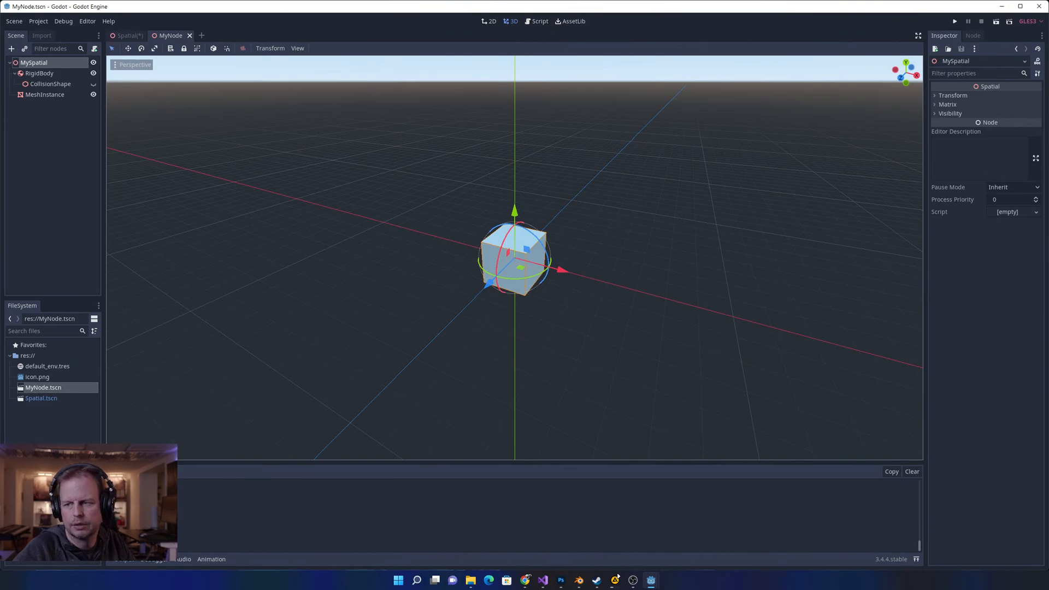
- Rename the scene file MyNode.tscn to MySpatial.tscn
click(49, 389)
key(F2)
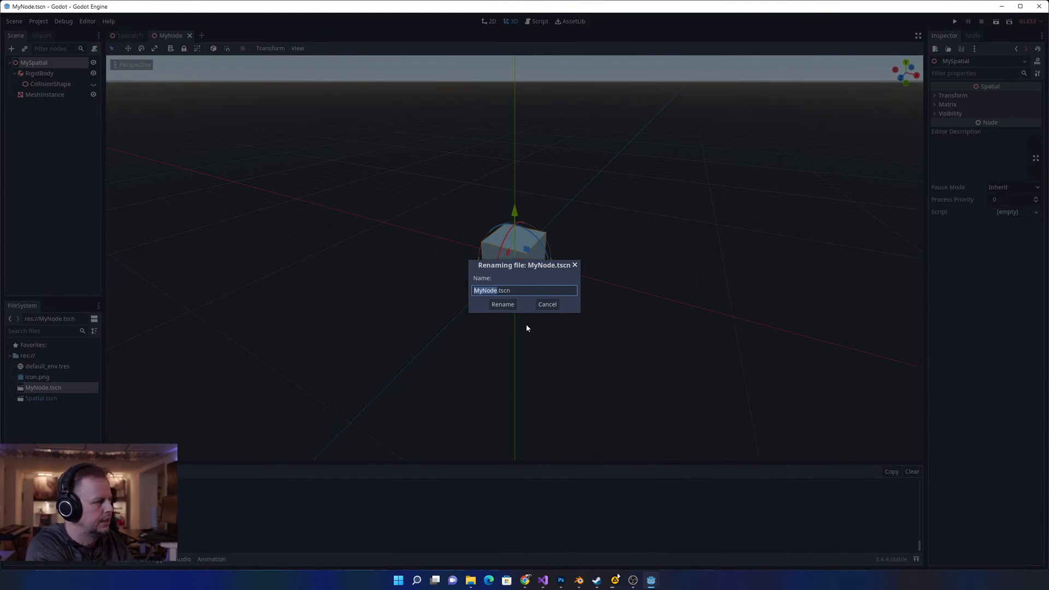
text(M)
text(atial)
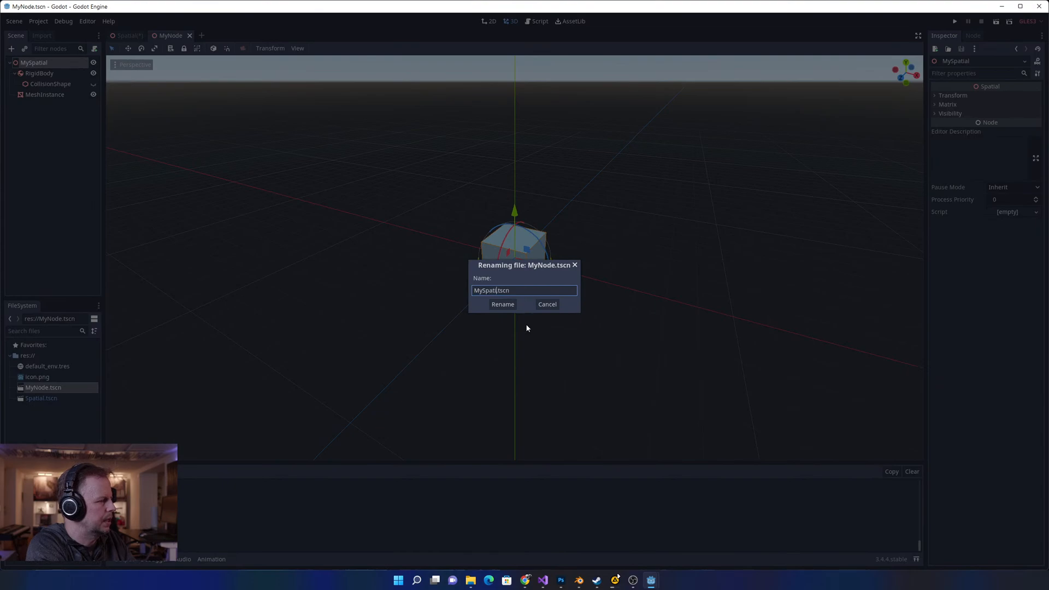
key(Return)
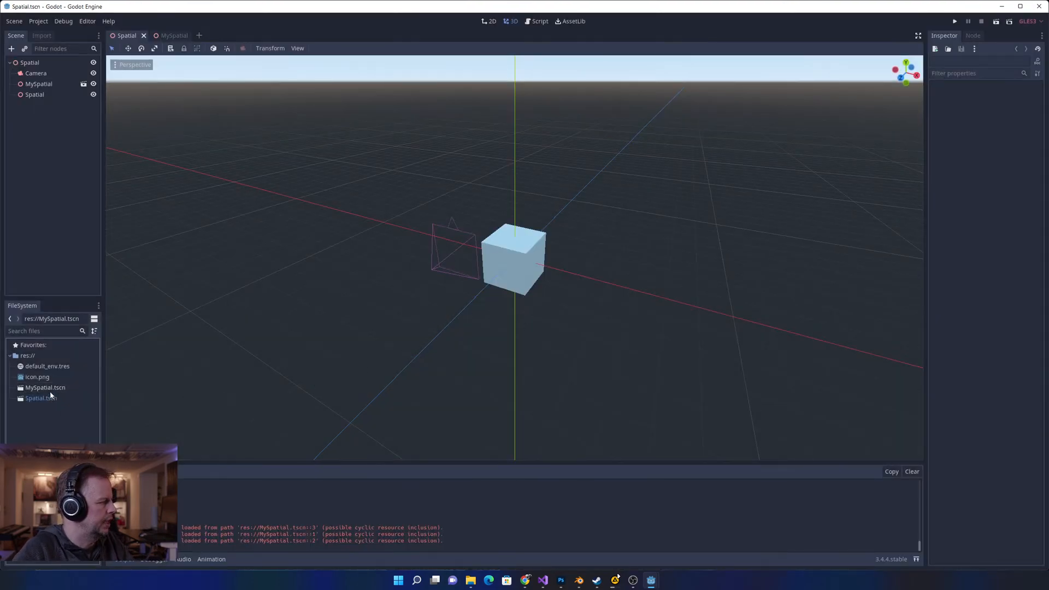
click(51, 391)
click(44, 85)
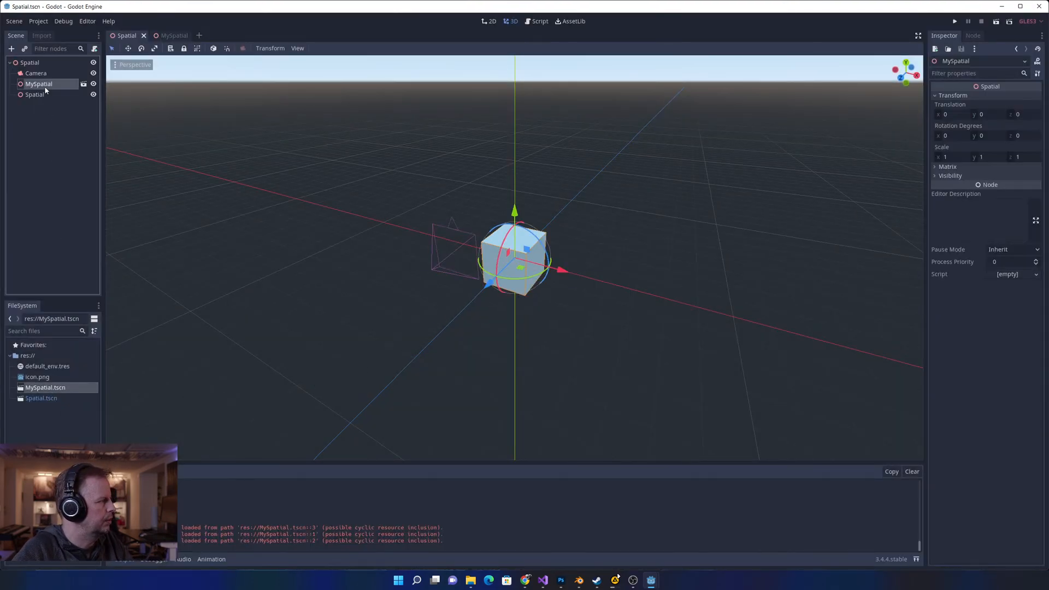
click(45, 117)
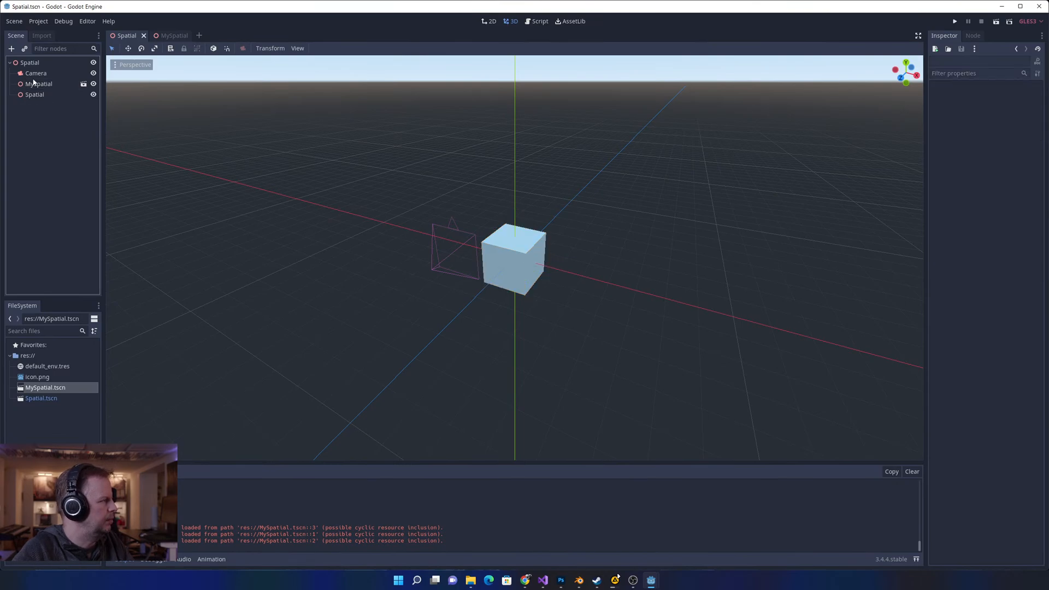
right_click(34, 84)
key(Escape)
click(53, 107)
click(37, 73)
- Close the open MySpatial scene, leaving only the Spatial scene open
click(182, 36)
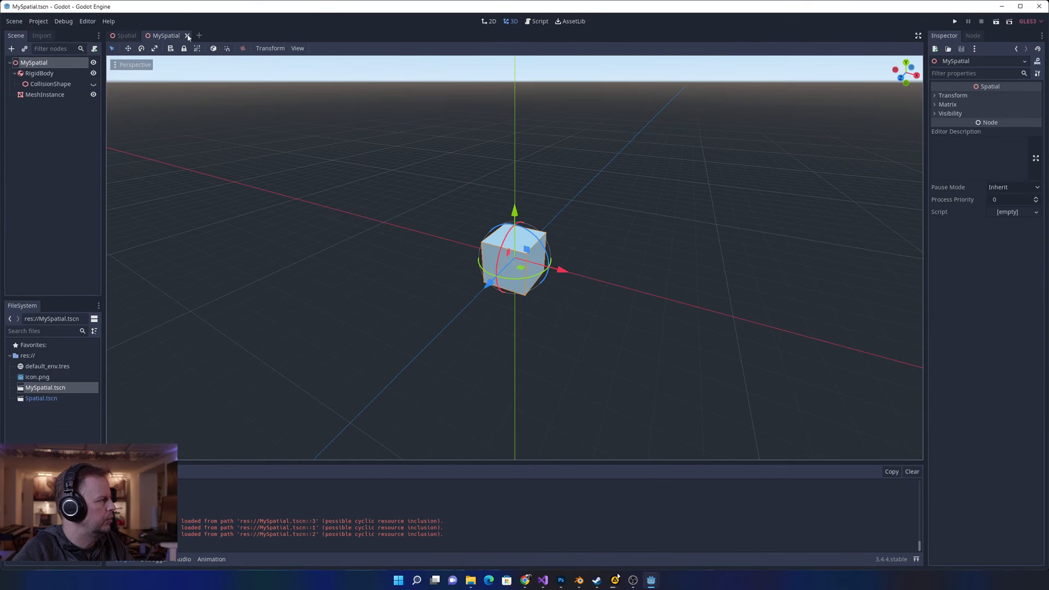
click(187, 35)
- Check the script options offered for the MySpatial instance without assigning one
click(30, 85)
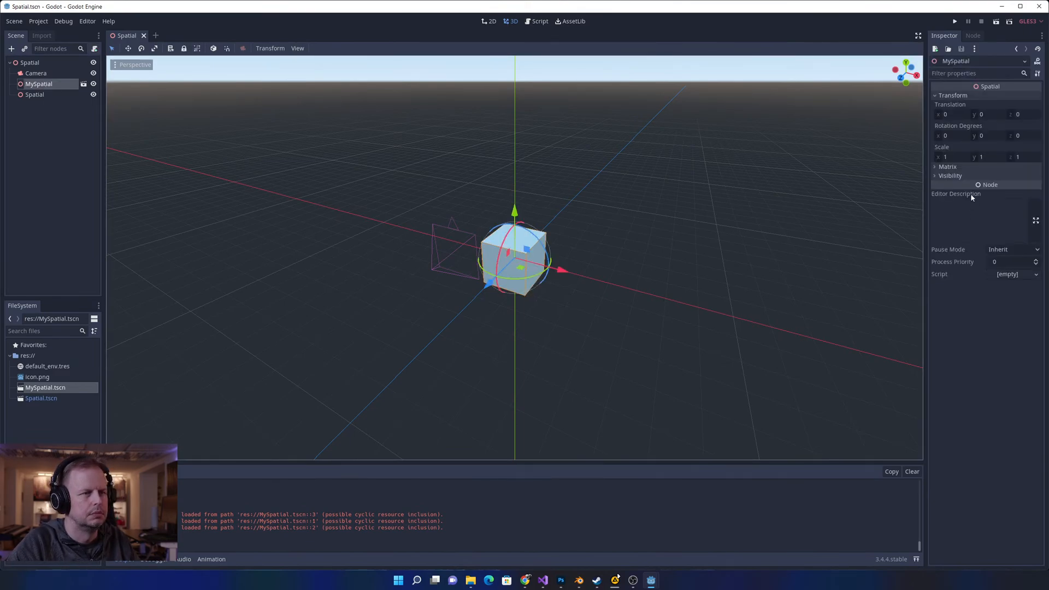
click(1011, 275)
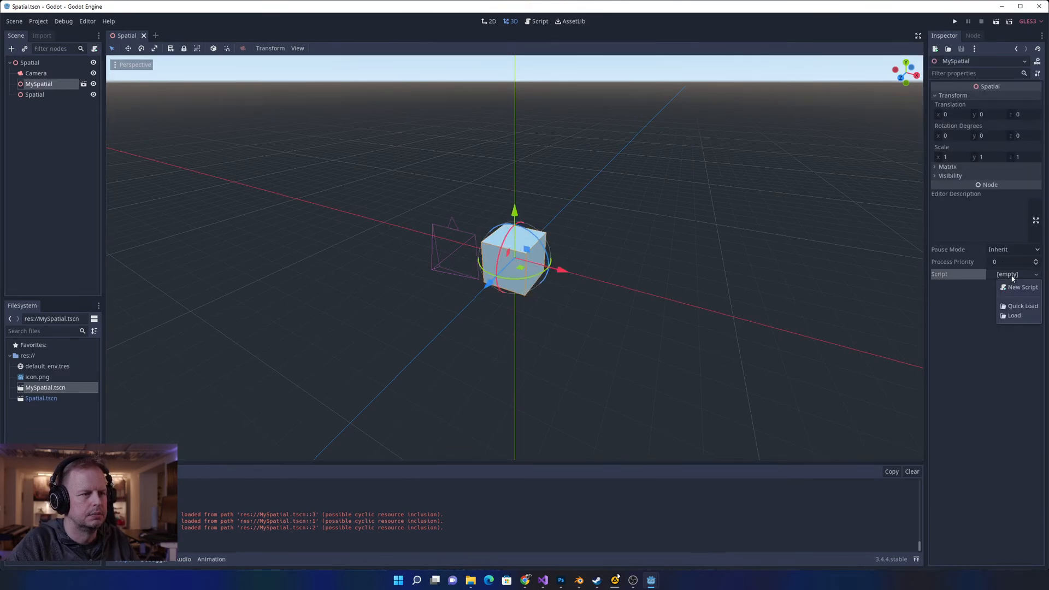
click(974, 286)
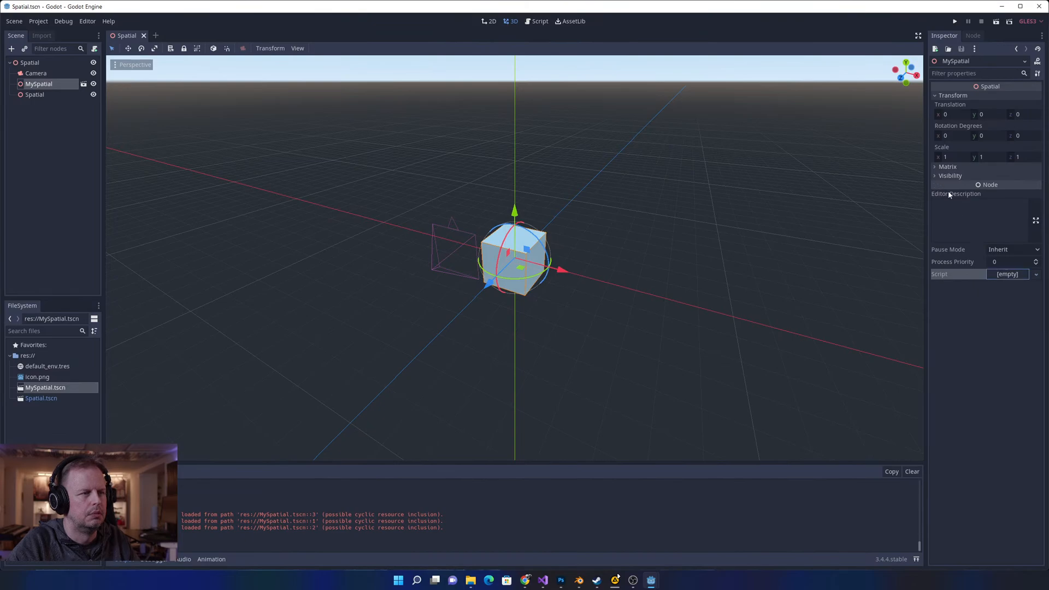
- Enable Editable Children on the MySpatial instance and expand its branch in the Spatial scene tree
right_click(50, 84)
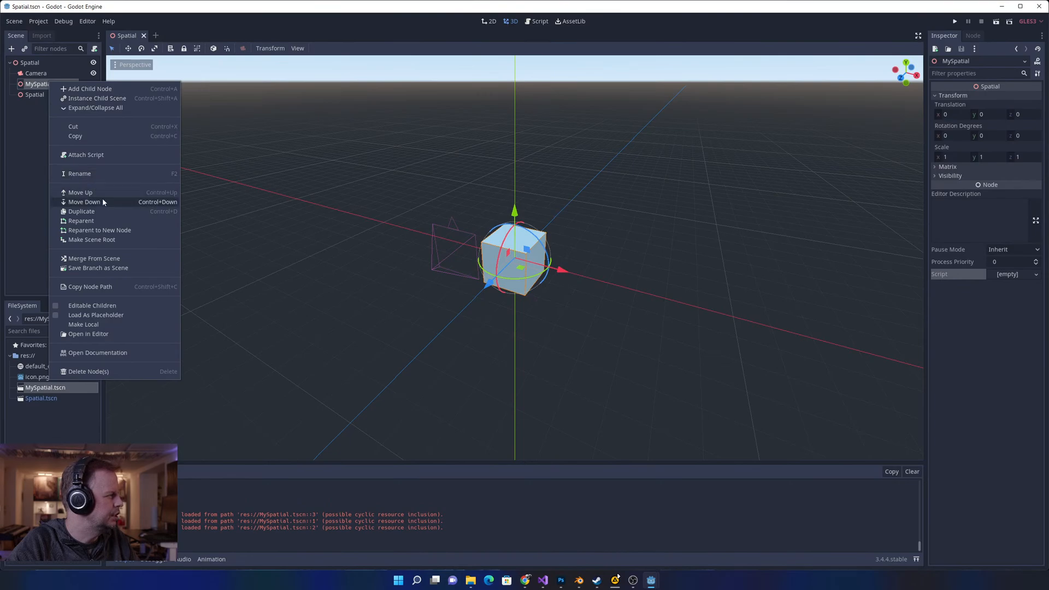
click(84, 306)
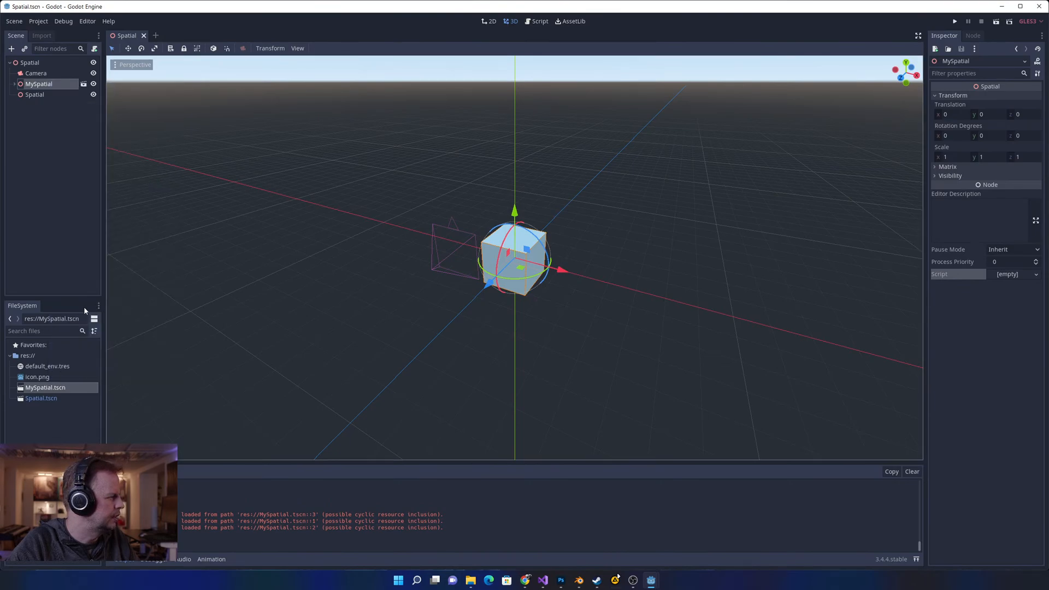
click(14, 84)
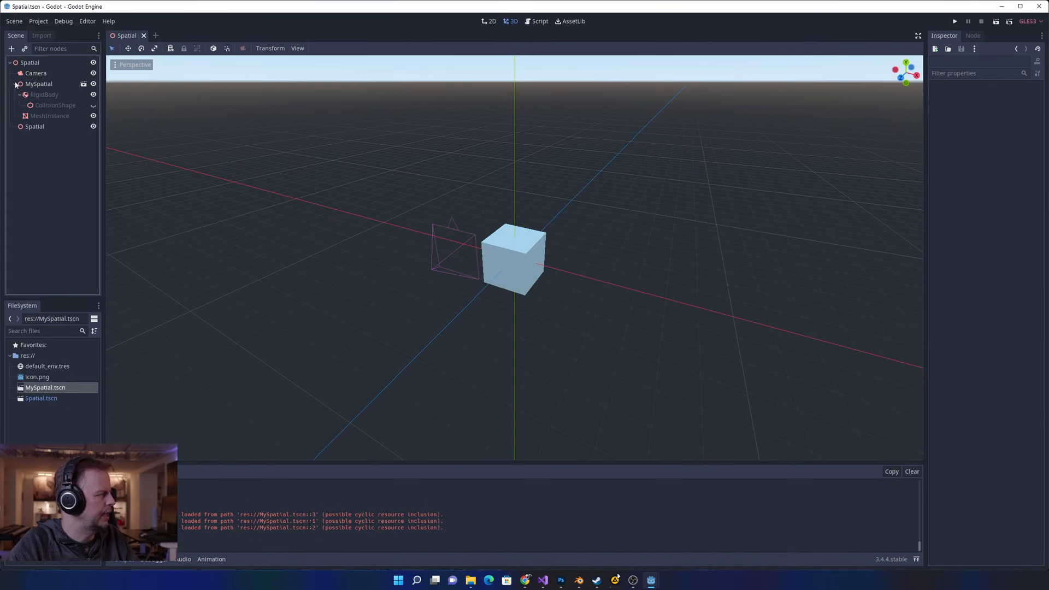
- Inspect the properties of the RigidBody child inside the MySpatial instance
click(44, 94)
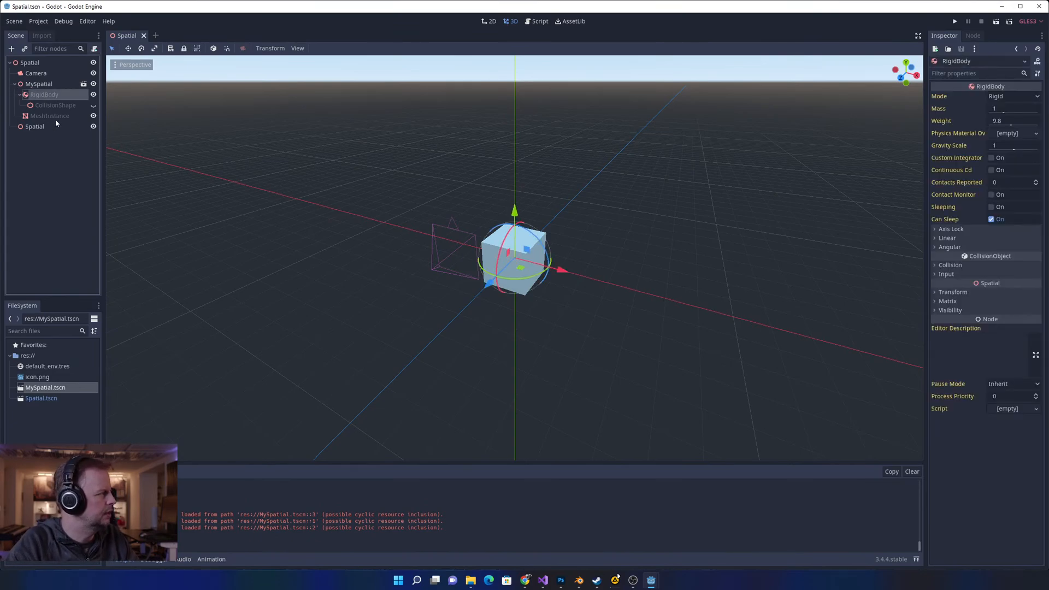
click(51, 141)
click(45, 94)
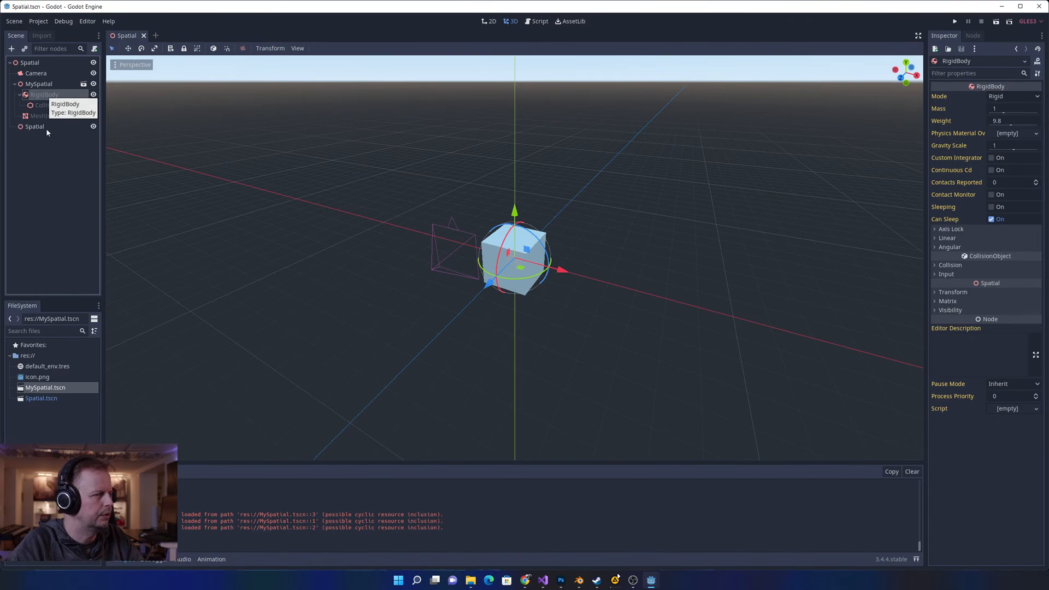
click(29, 187)
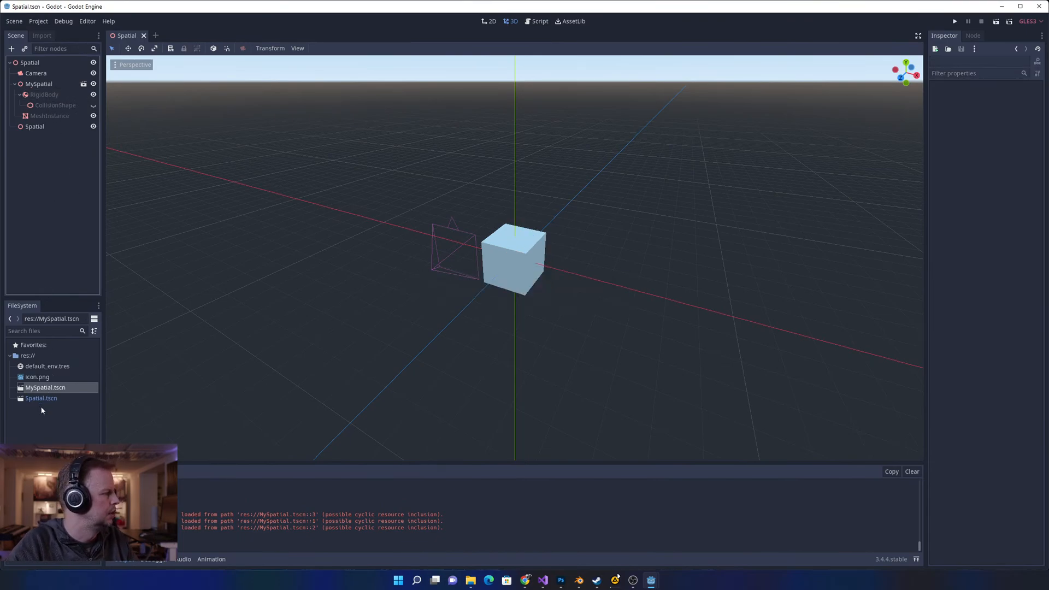
- Move the MySpatial instance's MeshInstance cube straight up along the Y axis, well above the origin
click(497, 254)
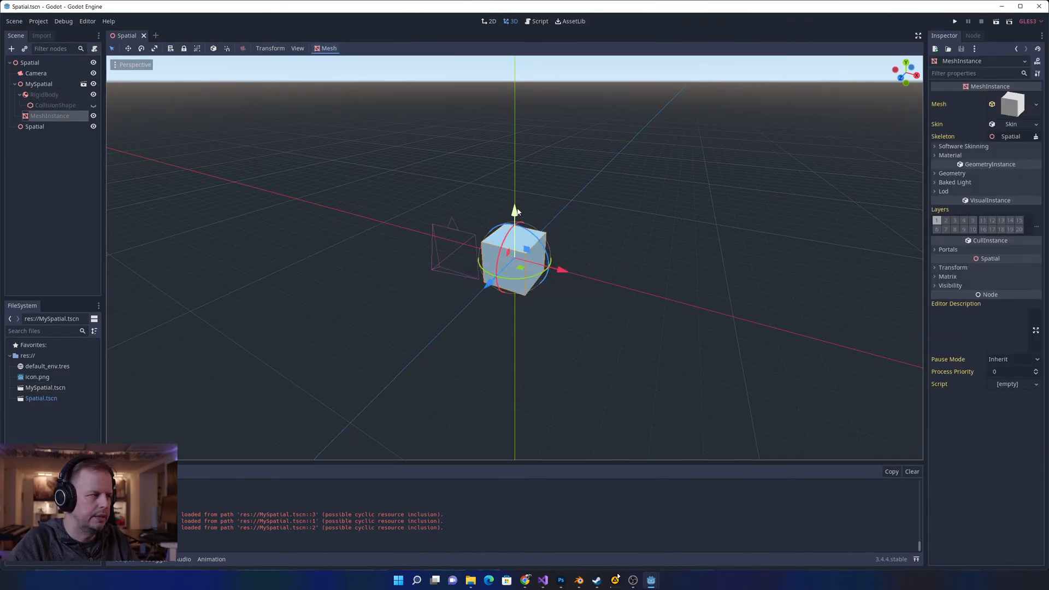
drag(515, 210, 519, 77)
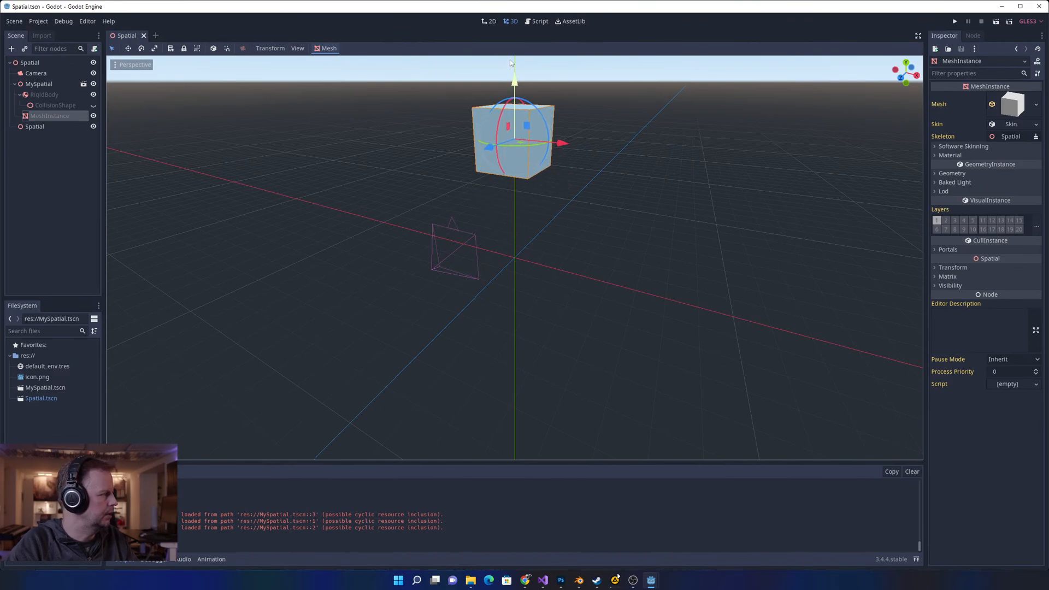
click(433, 265)
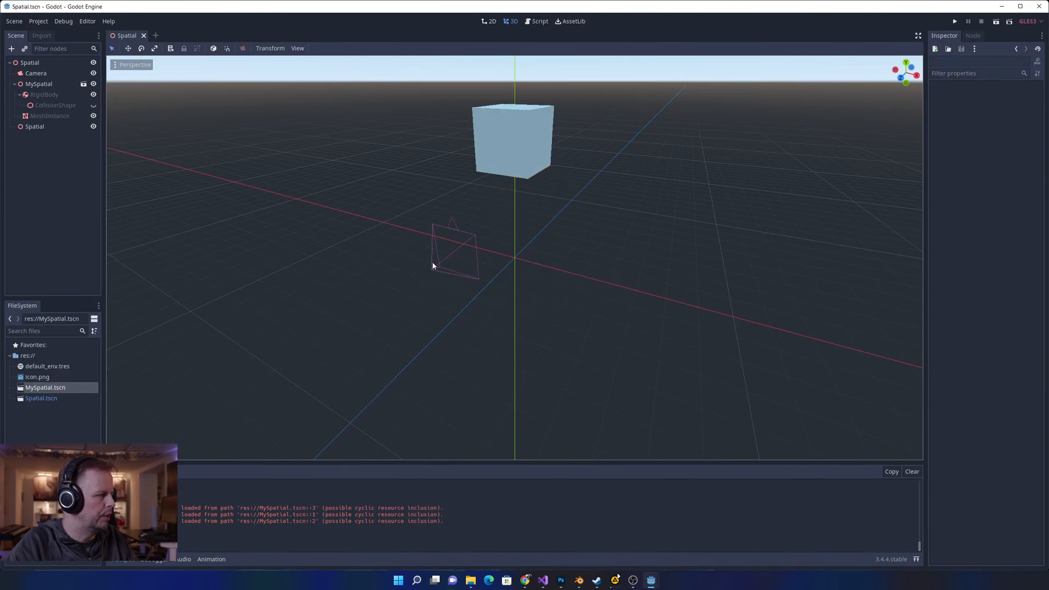
scroll(483, 262, down, 6)
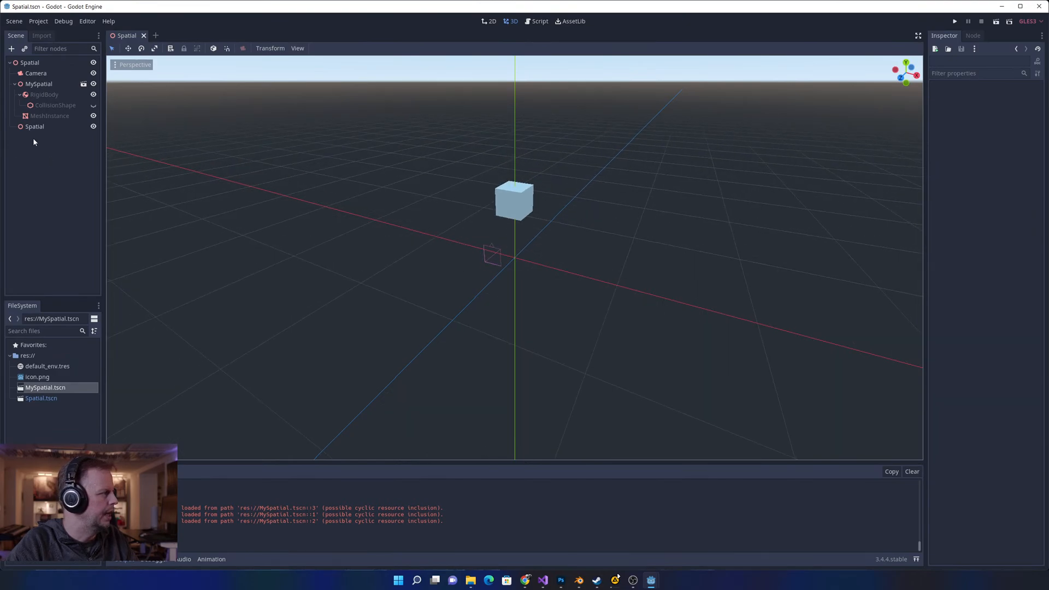
click(492, 255)
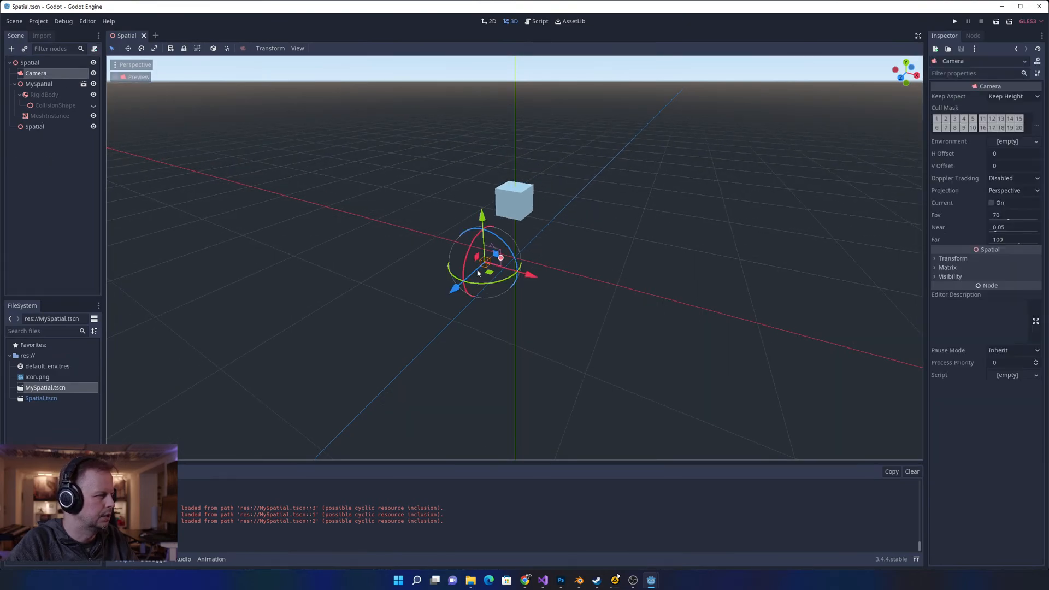
click(477, 278)
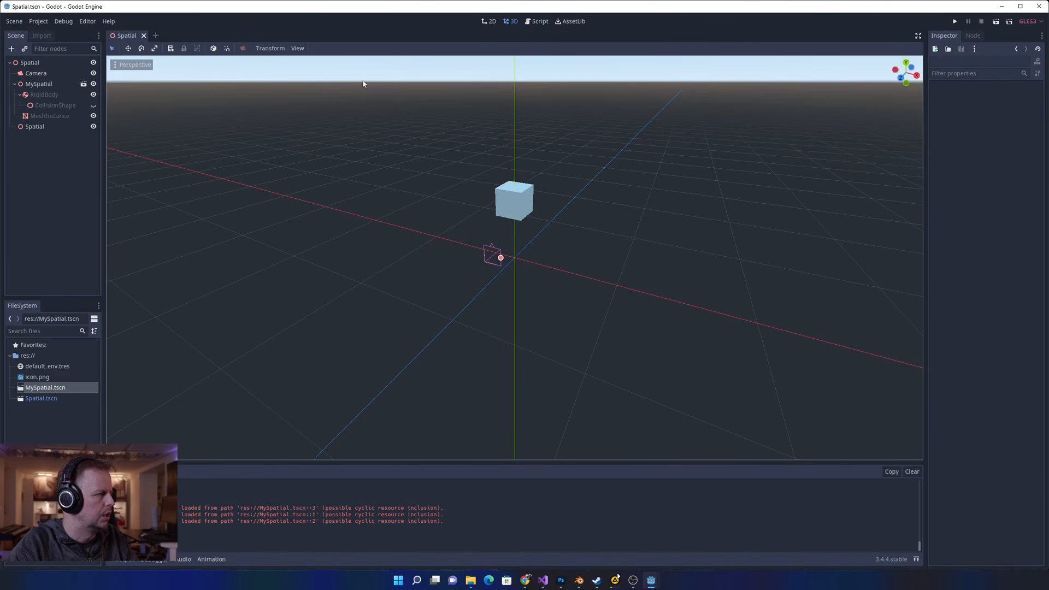
- Move the Camera backward along its local Z axis, away from the raised cube in the Spatial scene
click(128, 48)
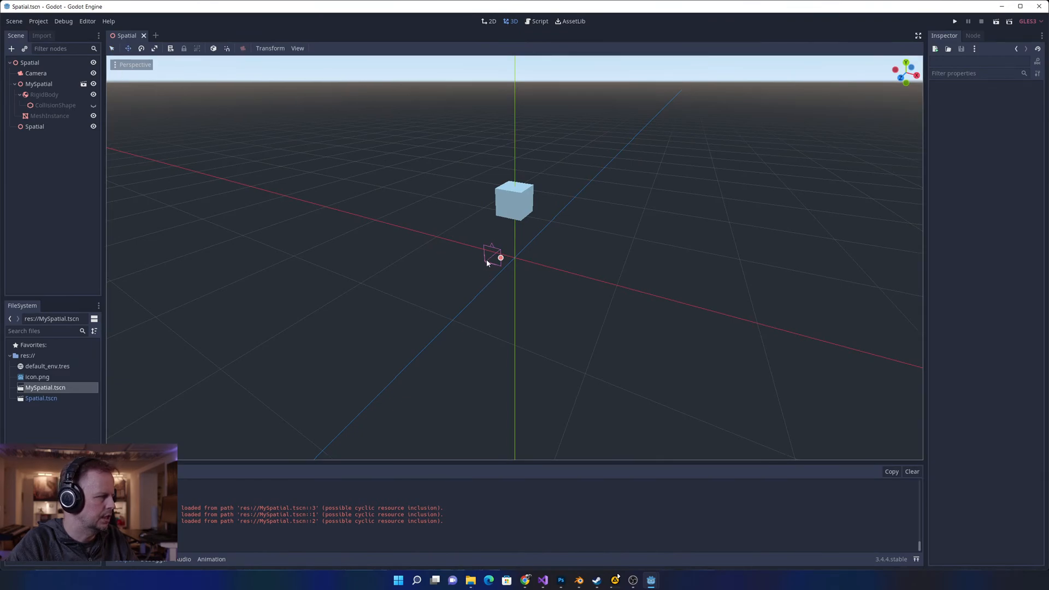
click(500, 257)
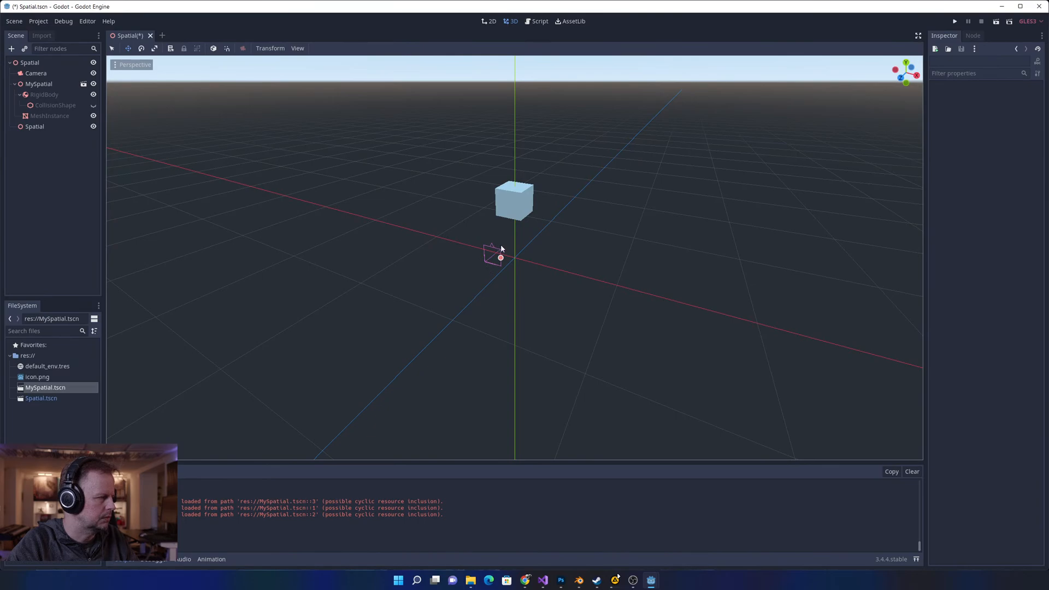
middle_drag(549, 257, 532, 248)
scroll(533, 244, up, 4)
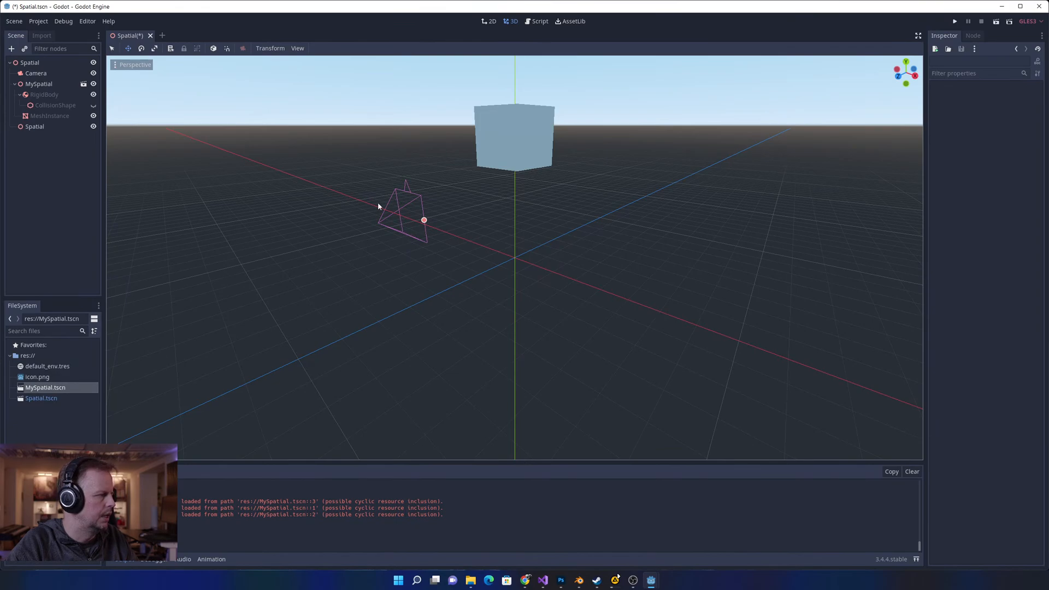
click(26, 74)
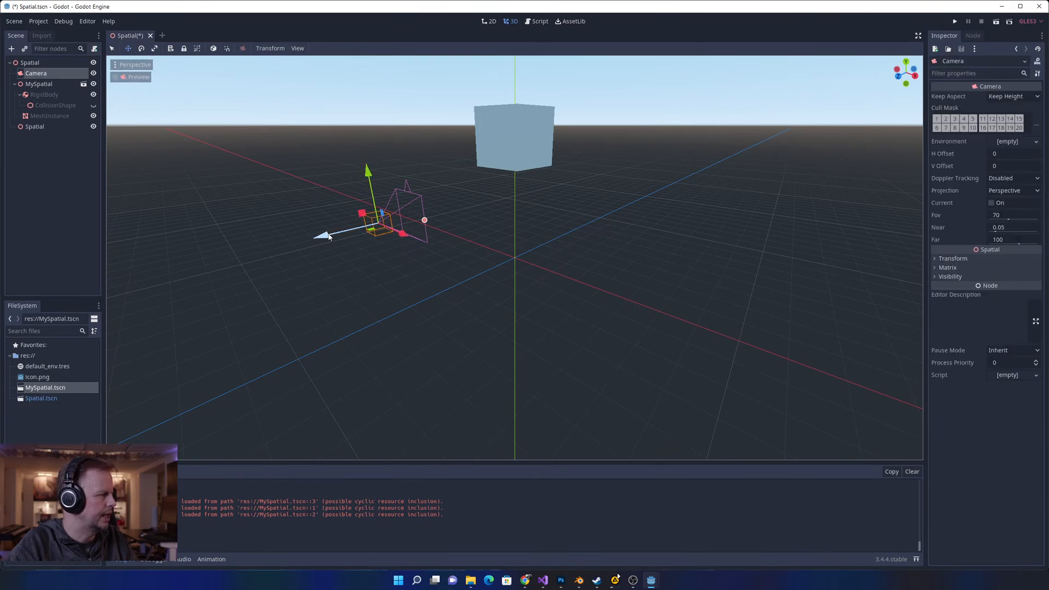
drag(319, 236, 248, 255)
- Save the Spatial scene and test-run the project, closing the game window when finished
key(ctrl+s)
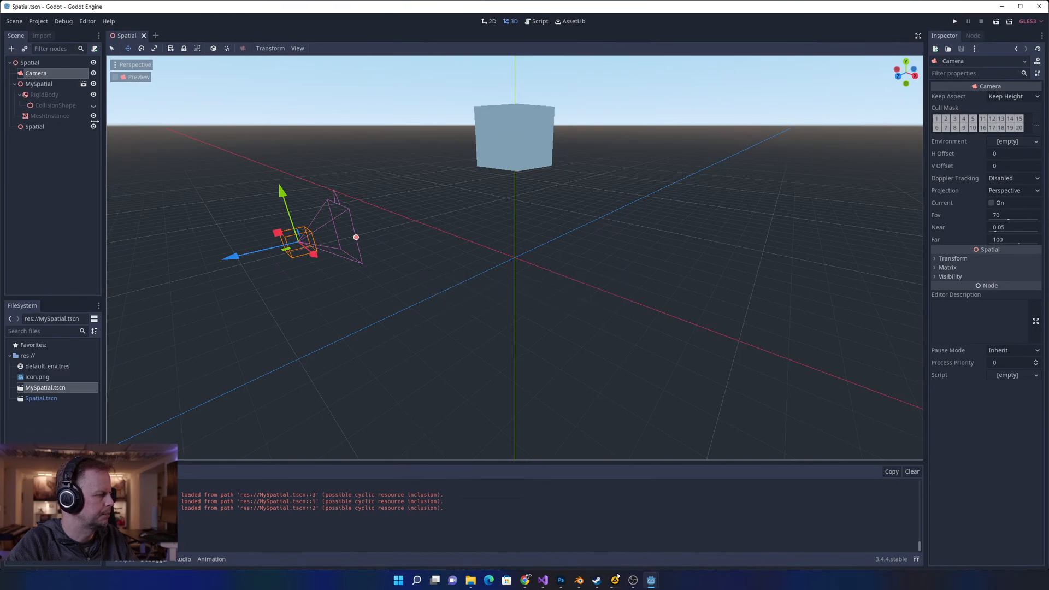
click(955, 21)
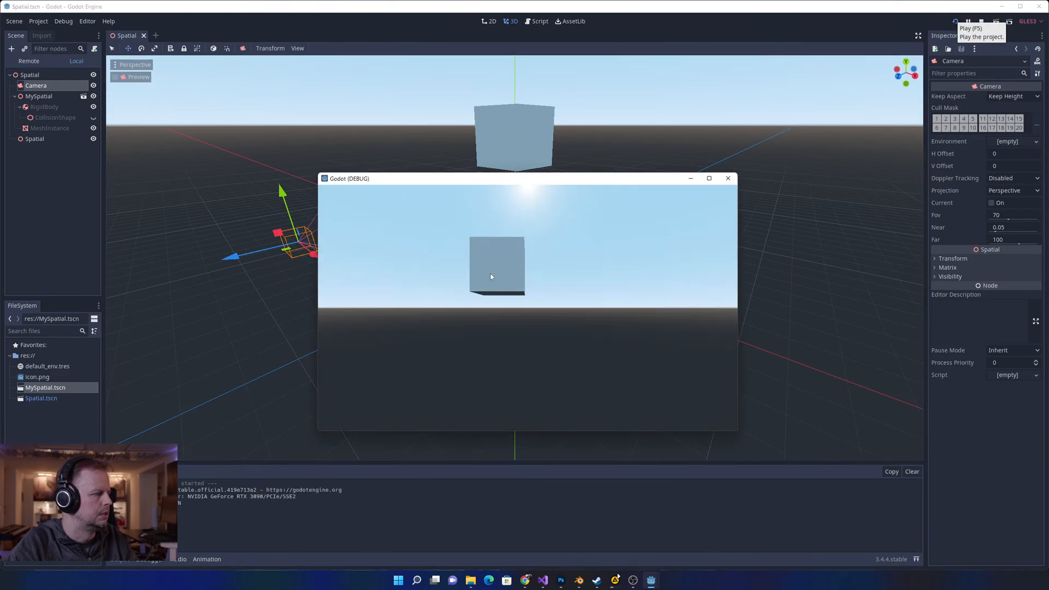
click(729, 179)
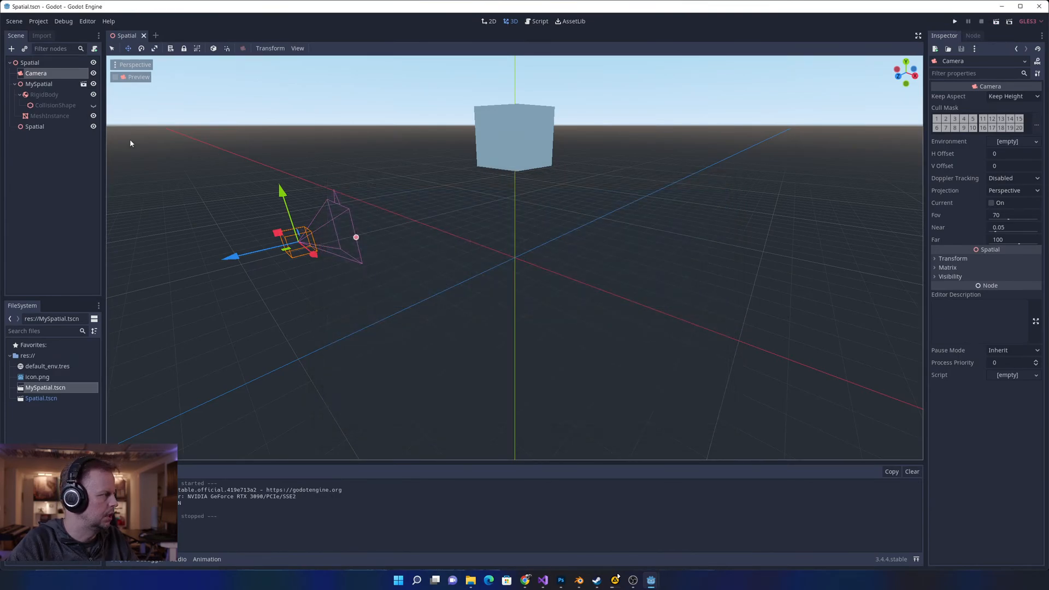
- Check the node operations available for the MeshInstance and RigidBody children inside the MySpatial instance
click(36, 66)
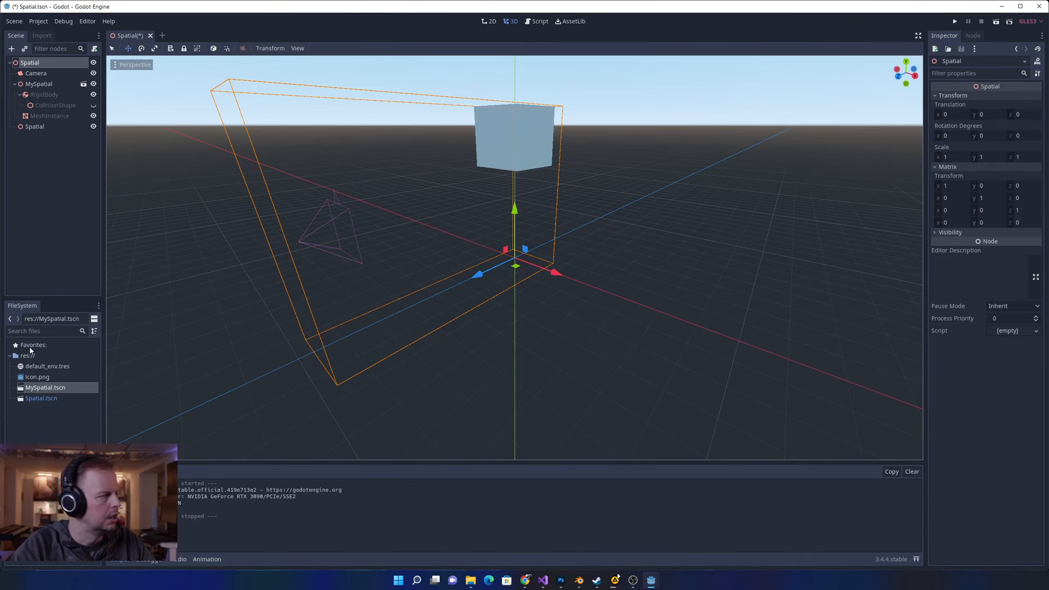
click(47, 116)
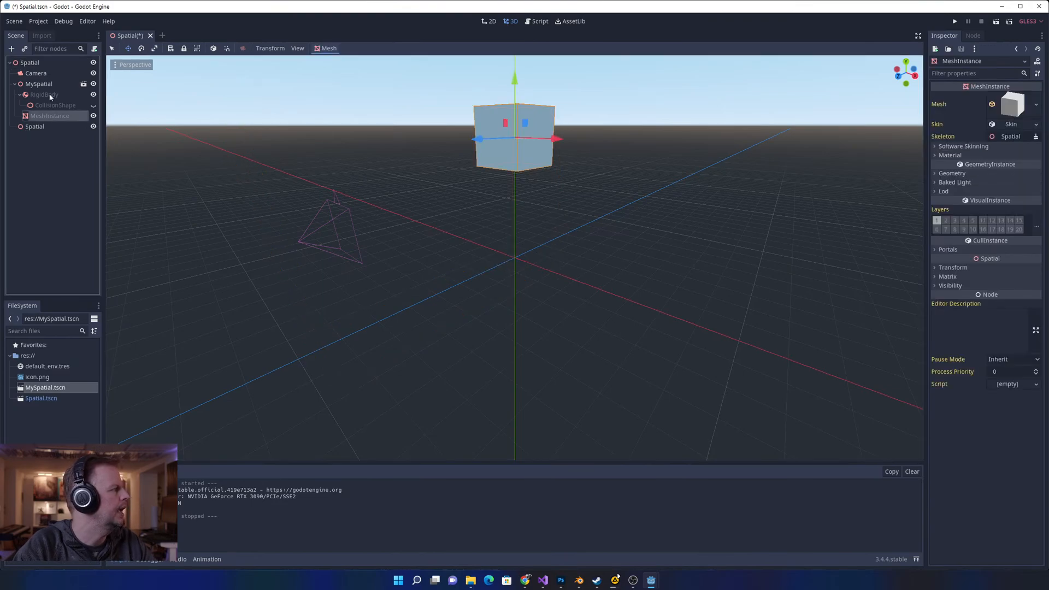
click(48, 95)
click(49, 117)
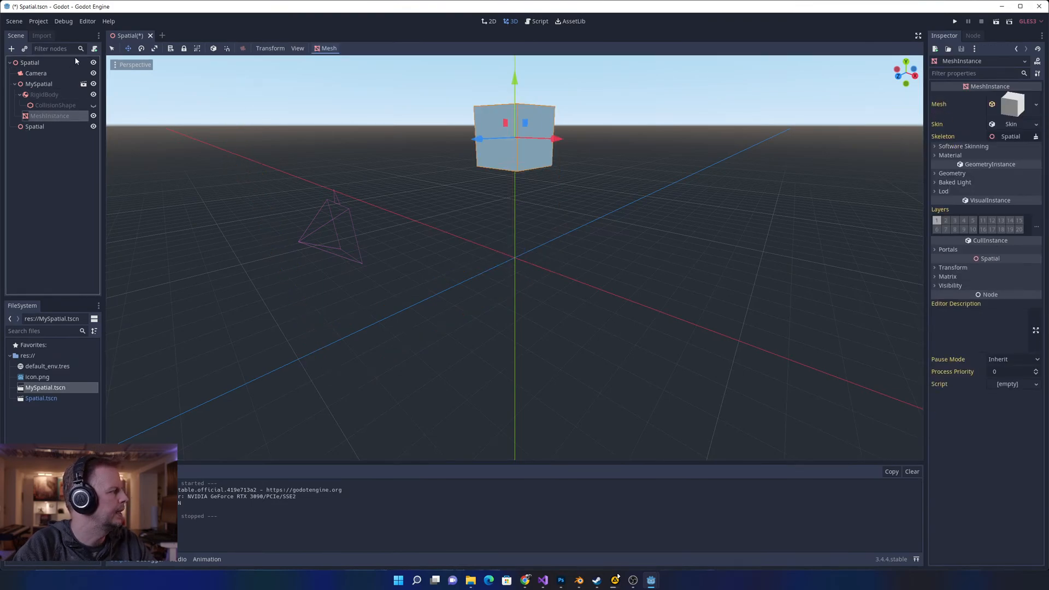
right_click(48, 116)
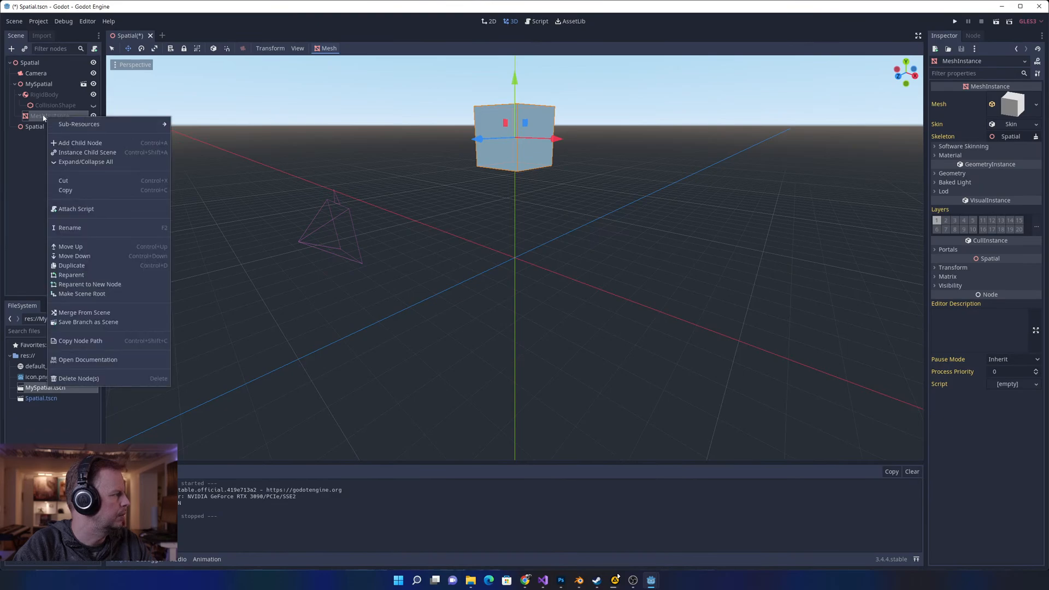
click(34, 126)
right_click(41, 97)
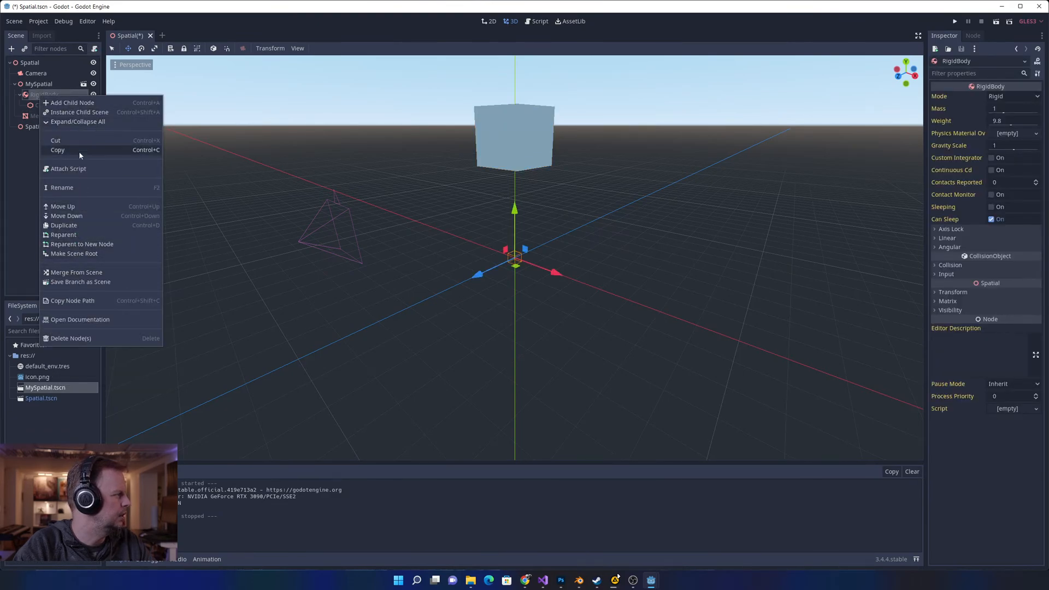
click(19, 159)
- Open the MySpatial instance's source scene in the editor
double_click(41, 83)
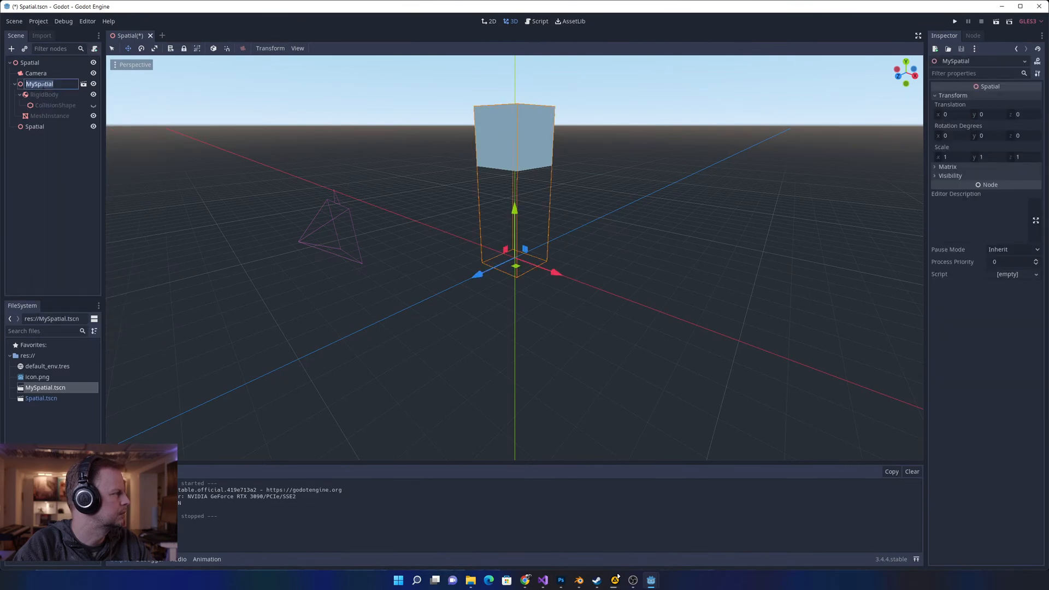
click(33, 113)
double_click(42, 85)
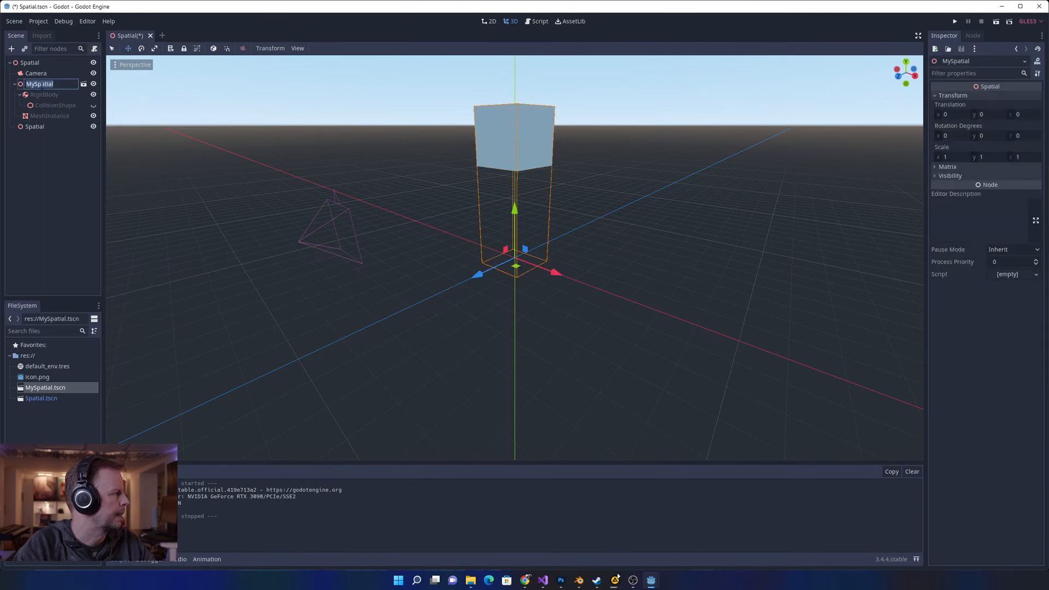
click(83, 84)
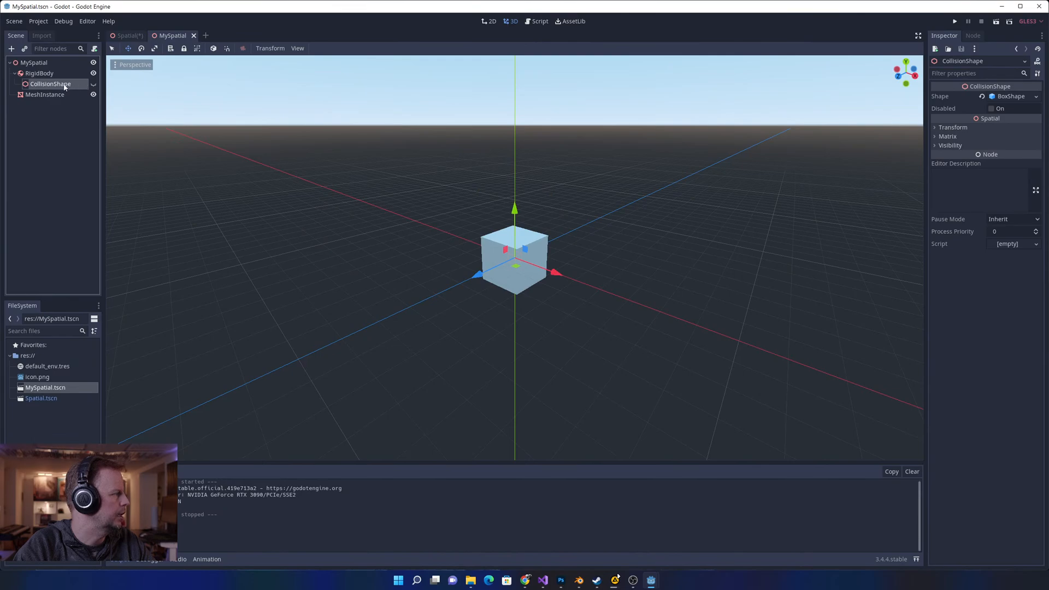
- Reparent the MeshInstance under the RigidBody in the MySpatial scene and save the scene
drag(46, 96, 55, 86)
click(60, 133)
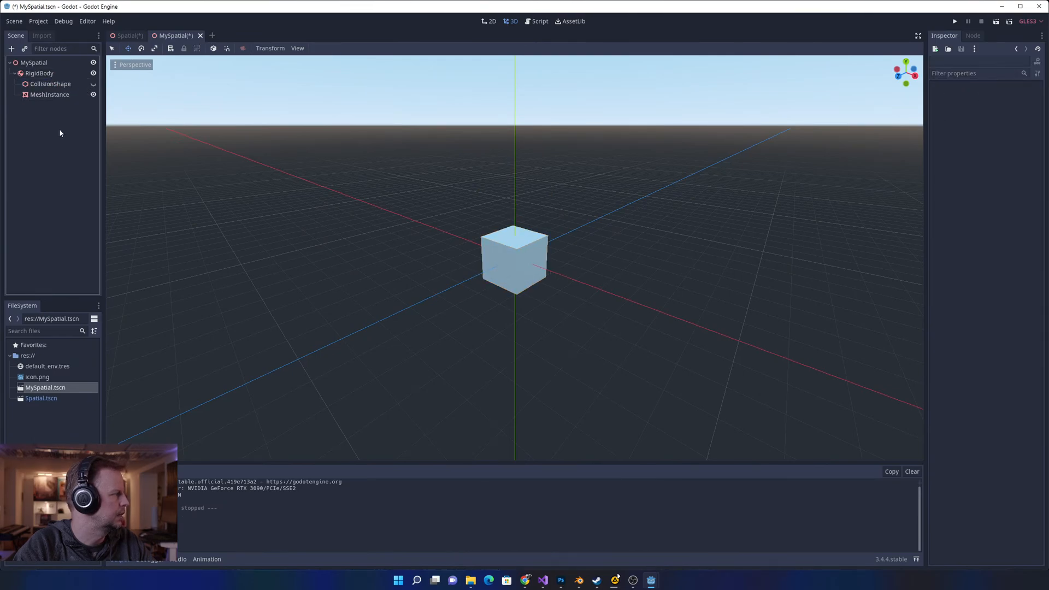
click(50, 95)
click(46, 63)
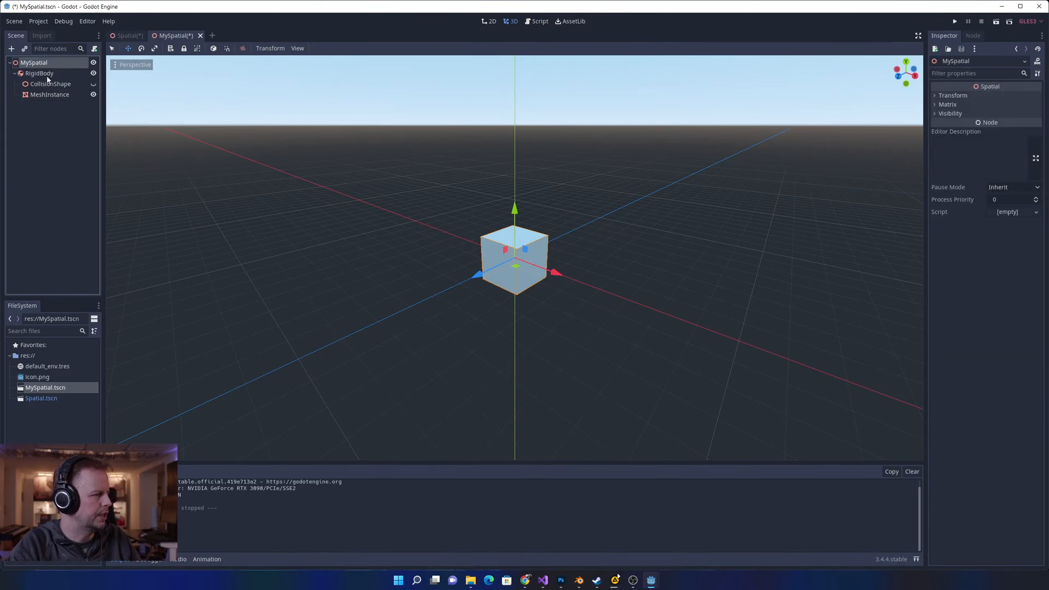
key(ctrl+s)
- Raise the MySpatial root node about 4.5 units along the Y axis in its own scene and save it
click(40, 73)
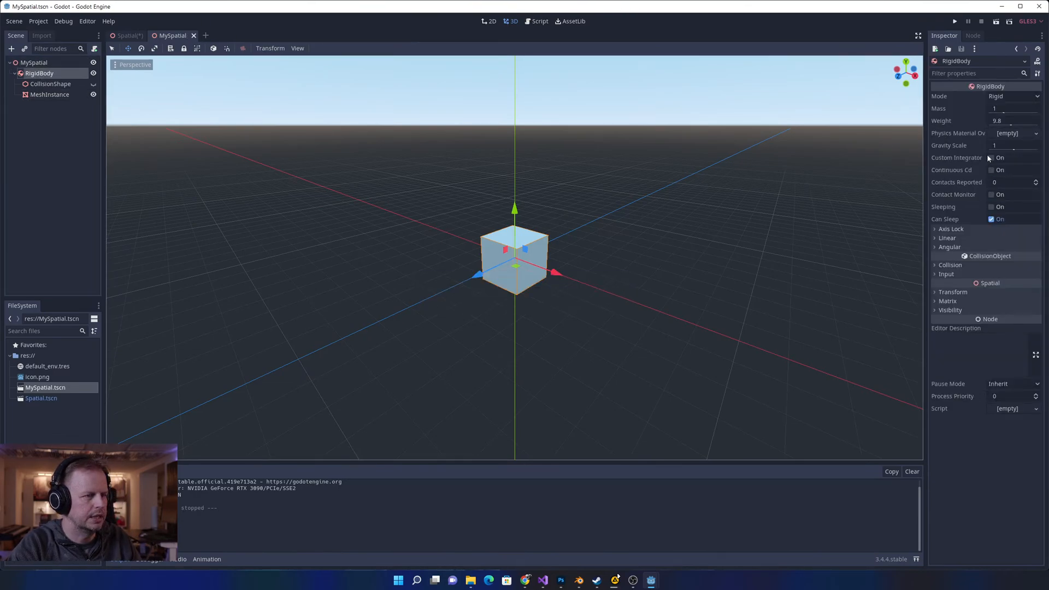
click(36, 62)
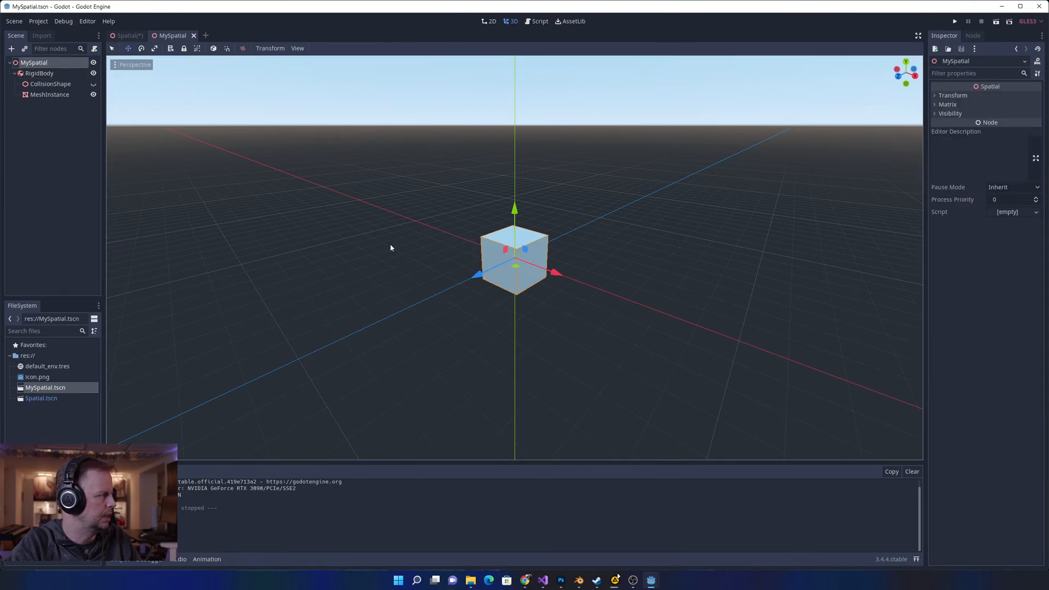
drag(501, 214, 502, 135)
key(ctrl+s)
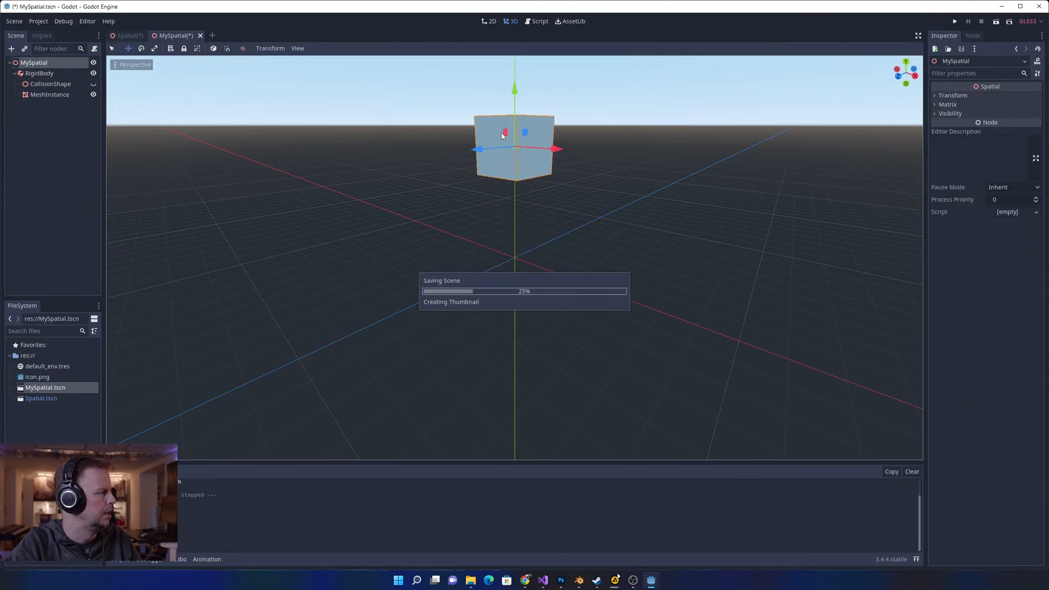
- Return to the Spatial scene, save it and test-run the project, closing the game window when finished
click(136, 36)
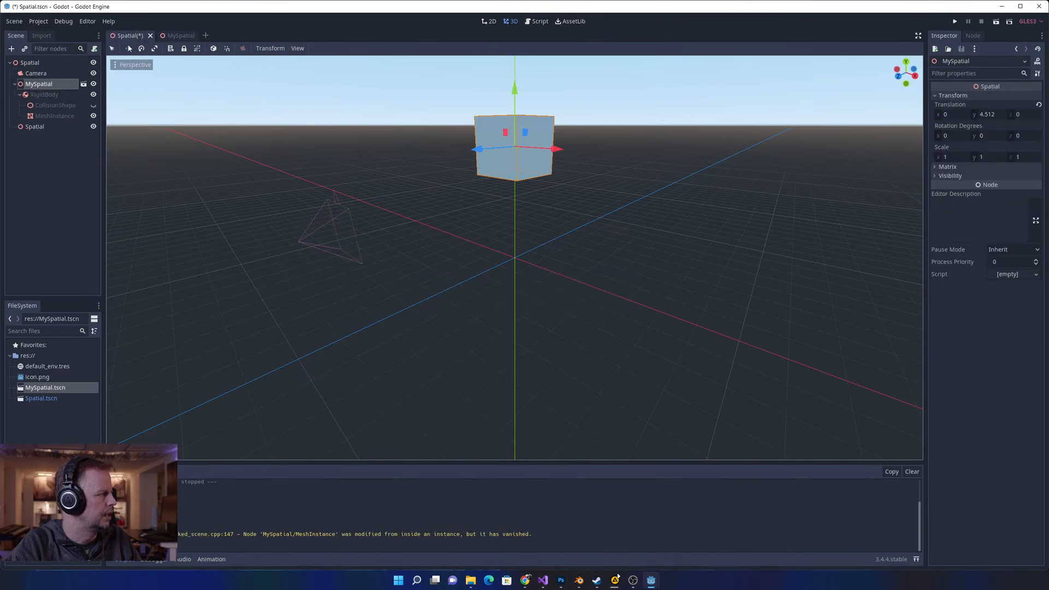
key(ctrl+s)
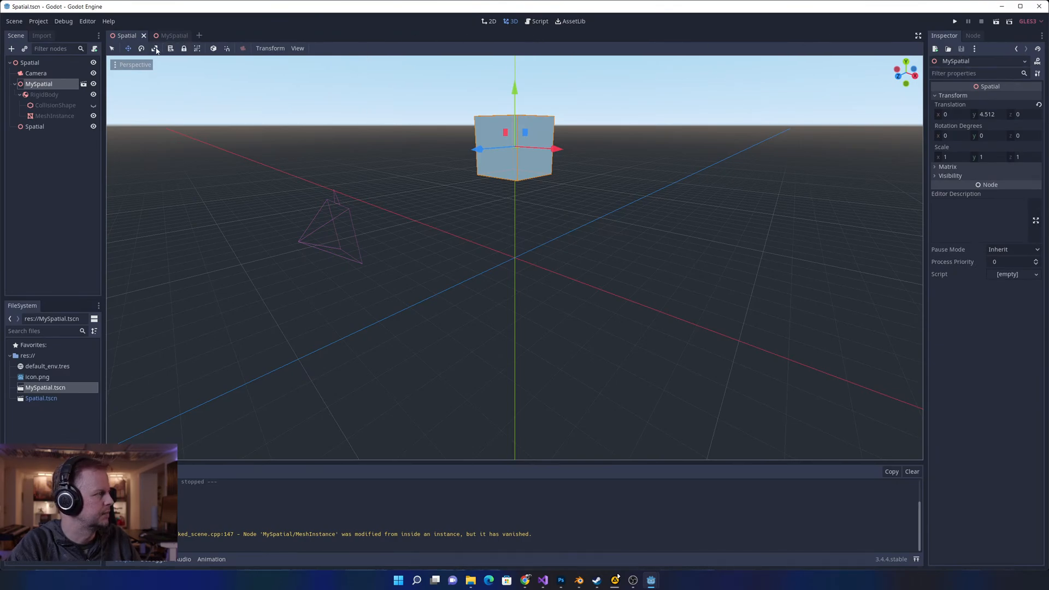
click(955, 21)
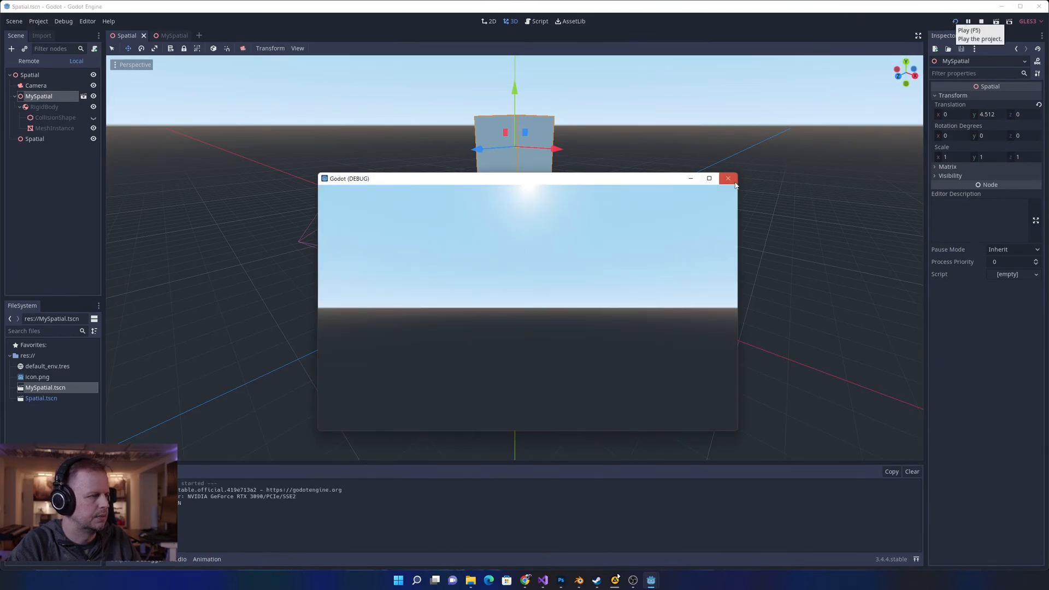
click(728, 178)
- Raise the MySpatial instance in the Spatial scene to about 4.98 on the Y axis
drag(504, 157, 505, 155)
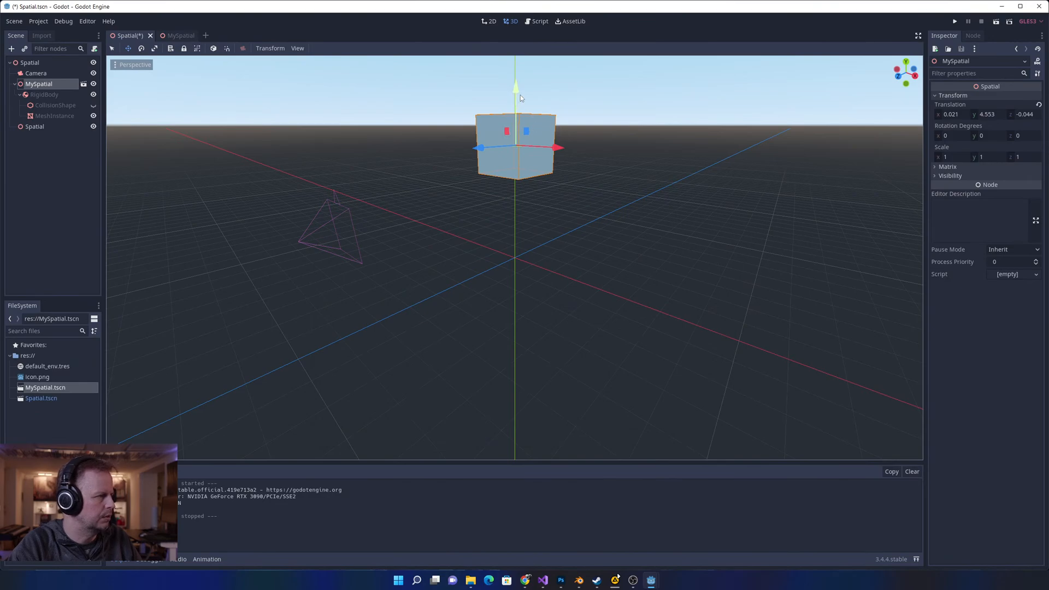
drag(520, 95, 519, 81)
- Duplicate the MySpatial instance and lower the copy along the Y axis to about ground level at the origin
right_click(44, 87)
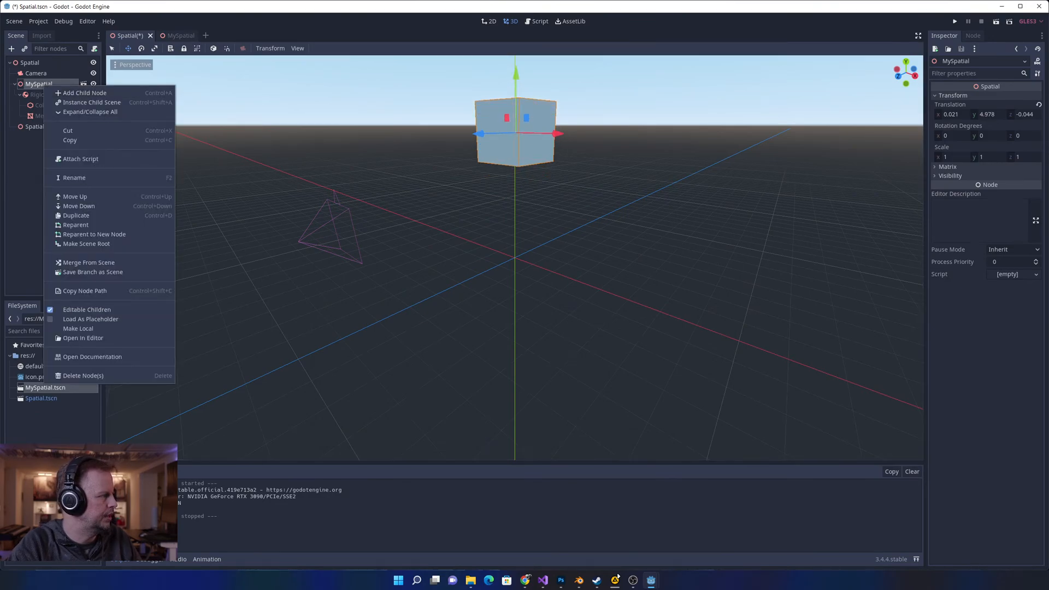
key(ctrl+d)
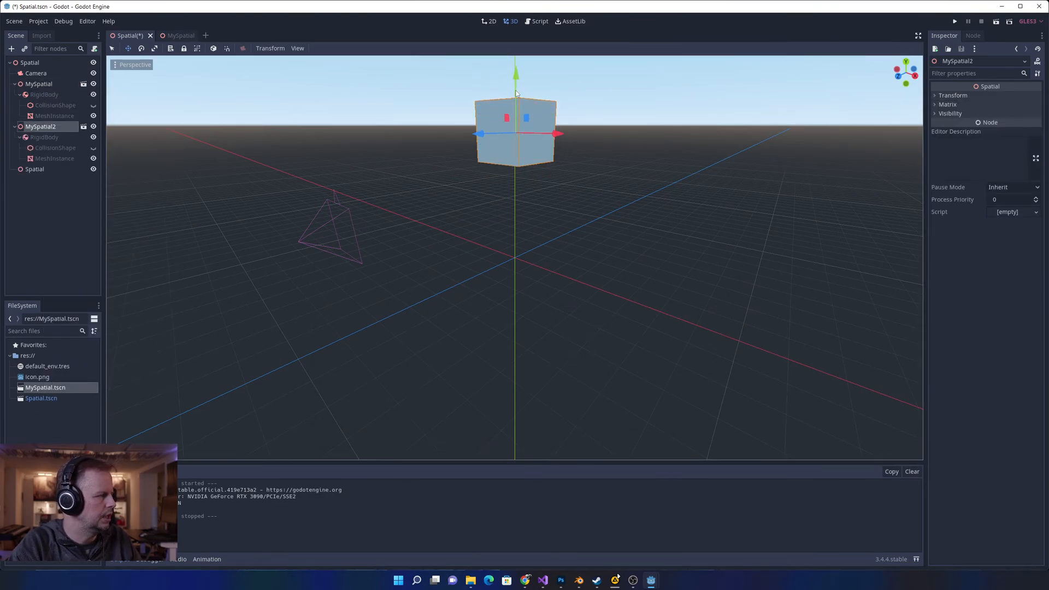
drag(516, 76, 515, 200)
- Make the CollisionShape nodes visible in both MySpatial instances
click(44, 137)
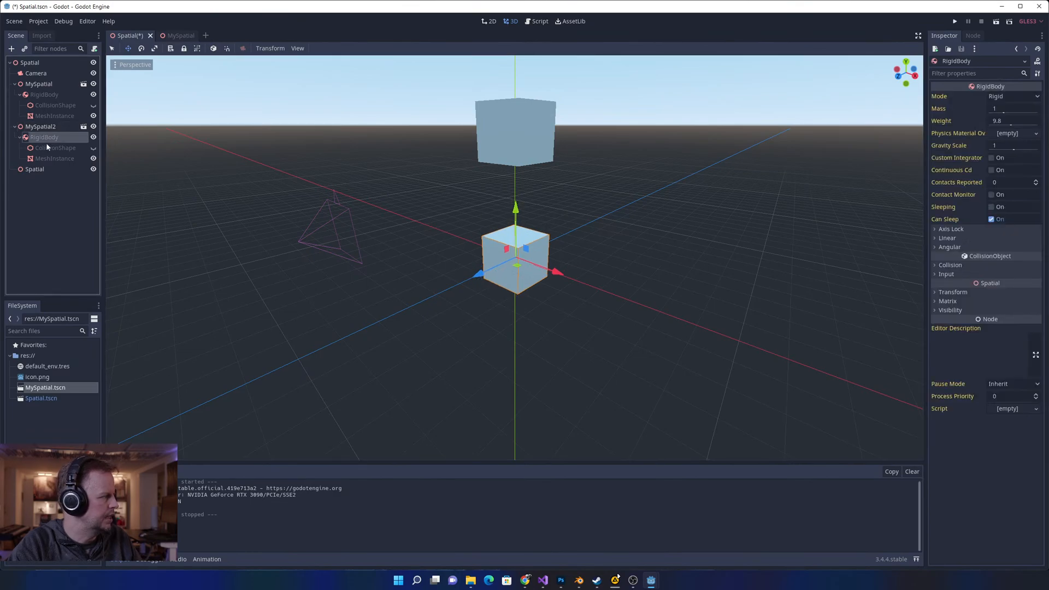
click(52, 148)
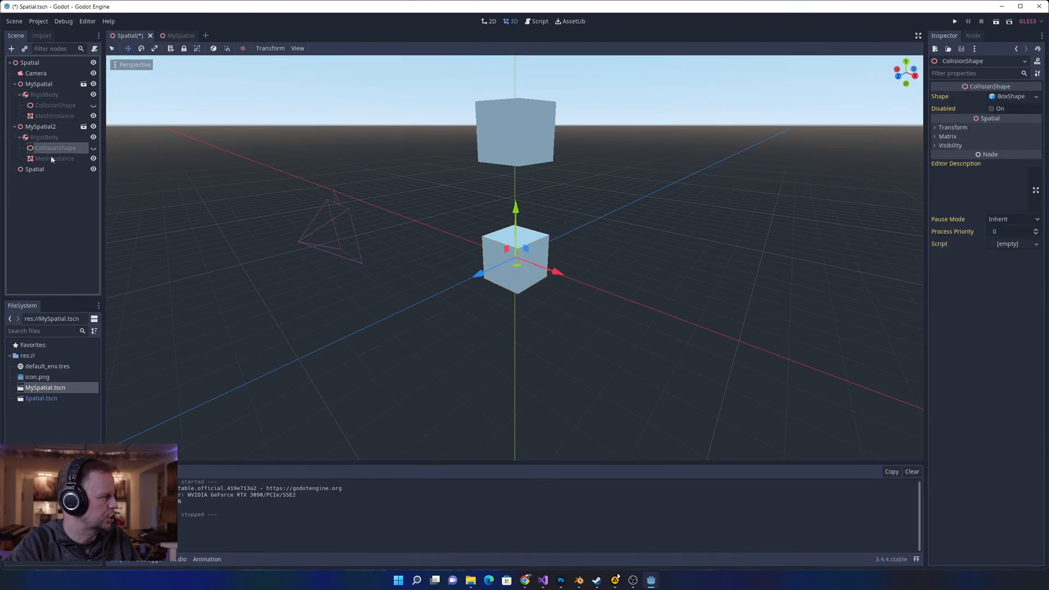
click(93, 148)
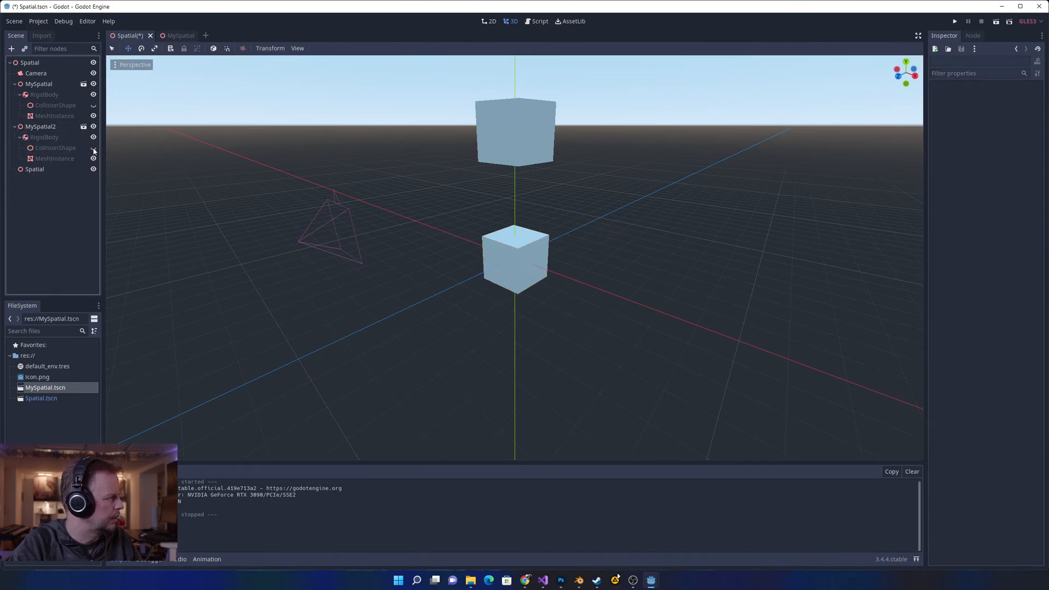
click(94, 105)
- Check the node operations available for the duplicated instance's RigidBody and save the Spatial scene
click(46, 138)
right_click(46, 137)
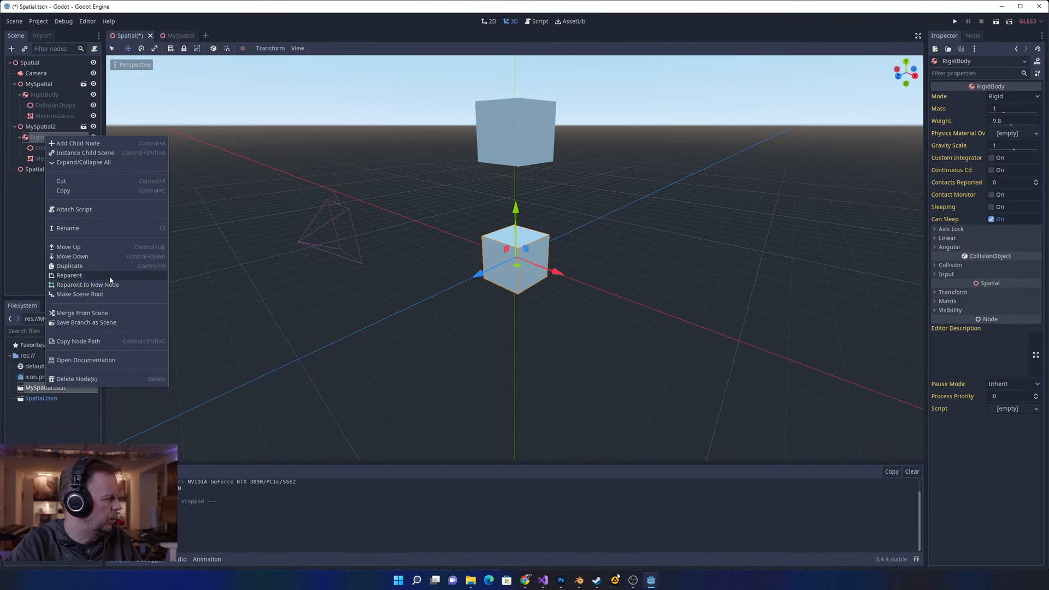
click(49, 126)
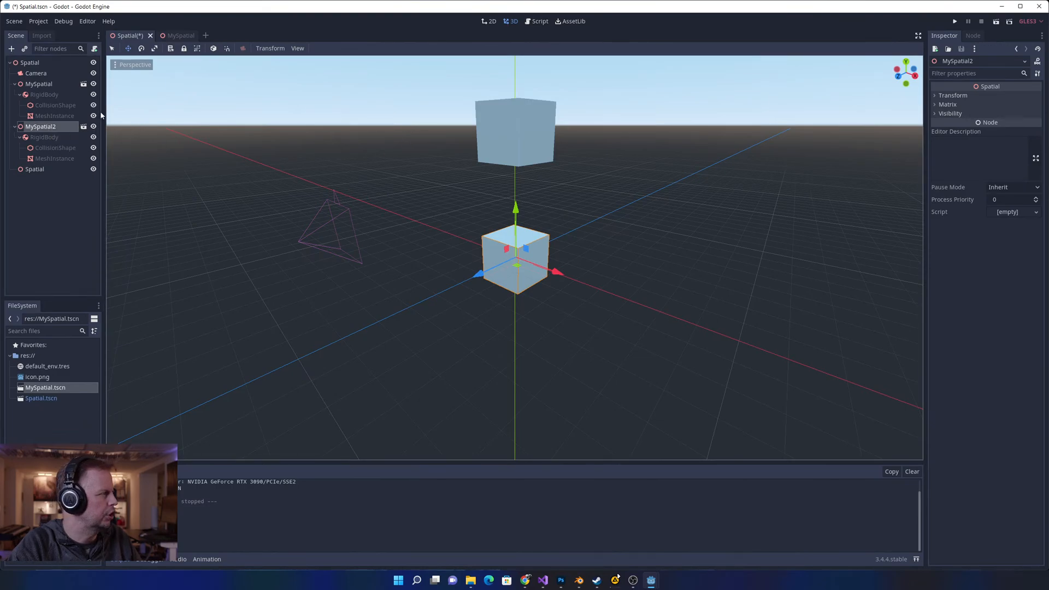
key(ctrl+s)
- Compare the properties of the RigidBody children in MySpatial2 and MySpatial
click(54, 138)
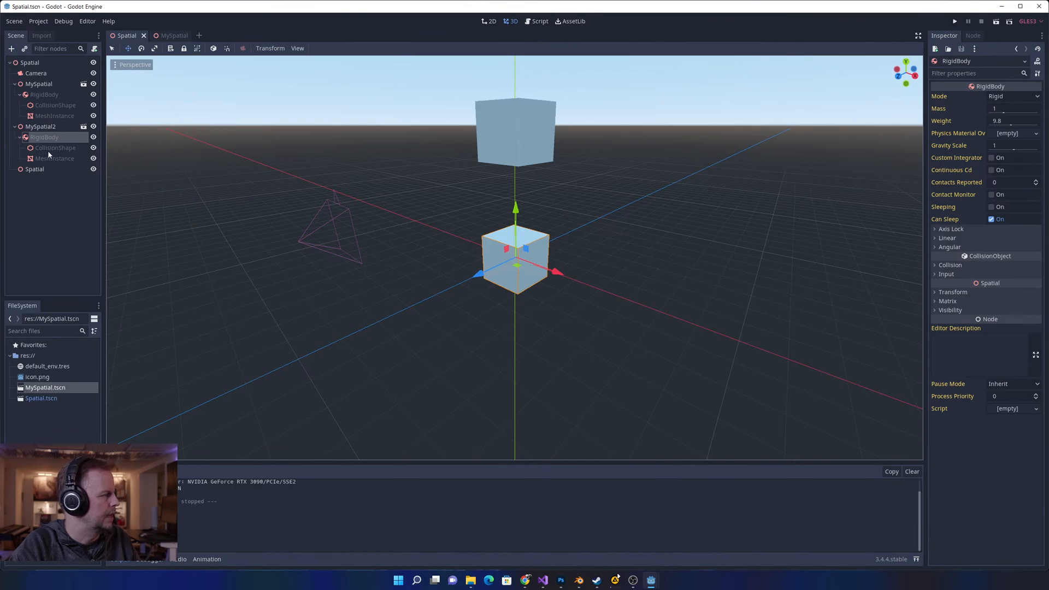
click(46, 130)
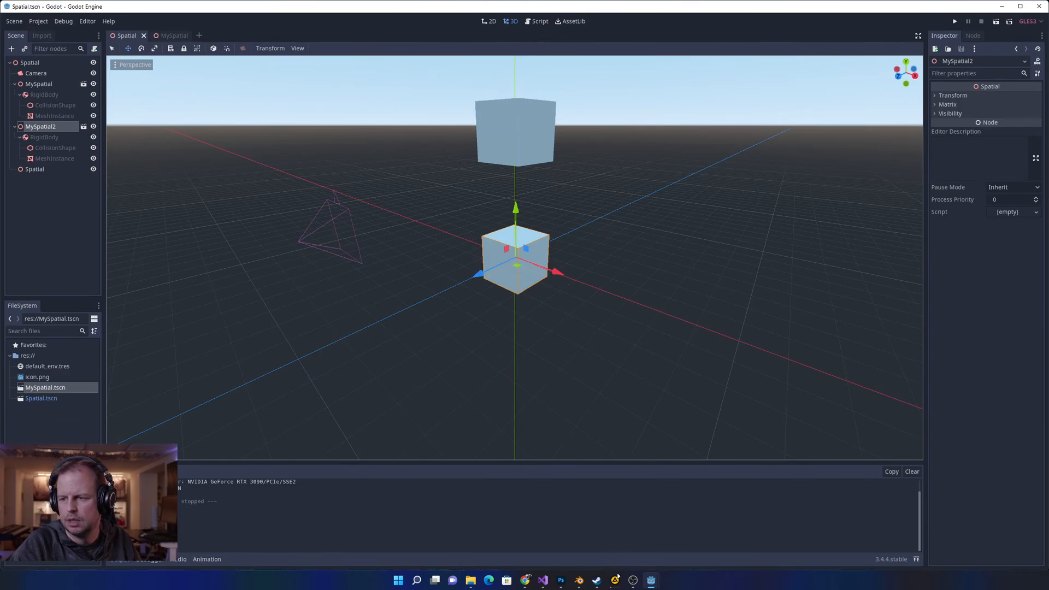
click(41, 184)
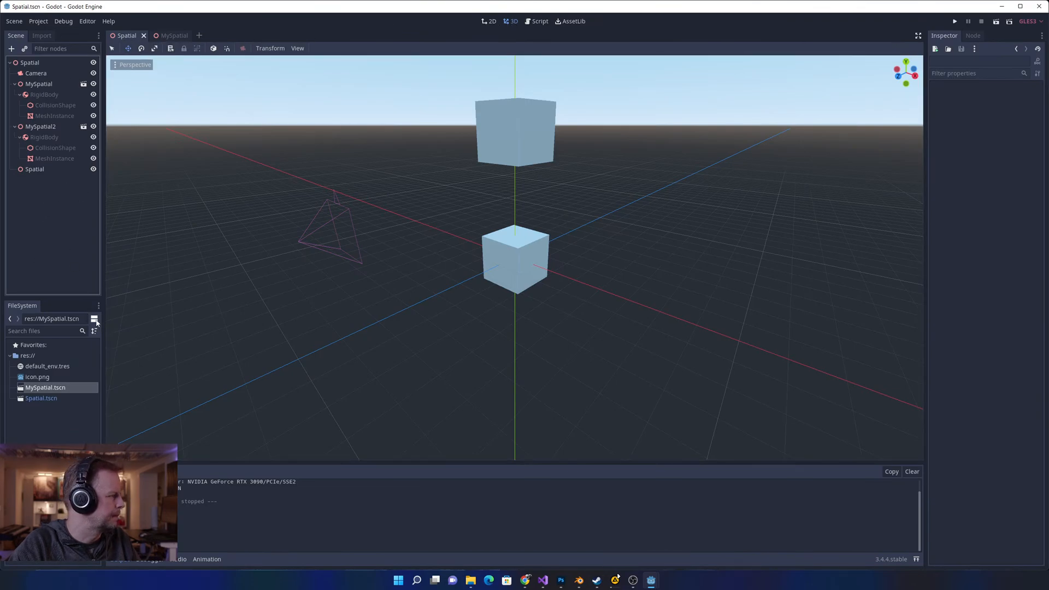
click(49, 95)
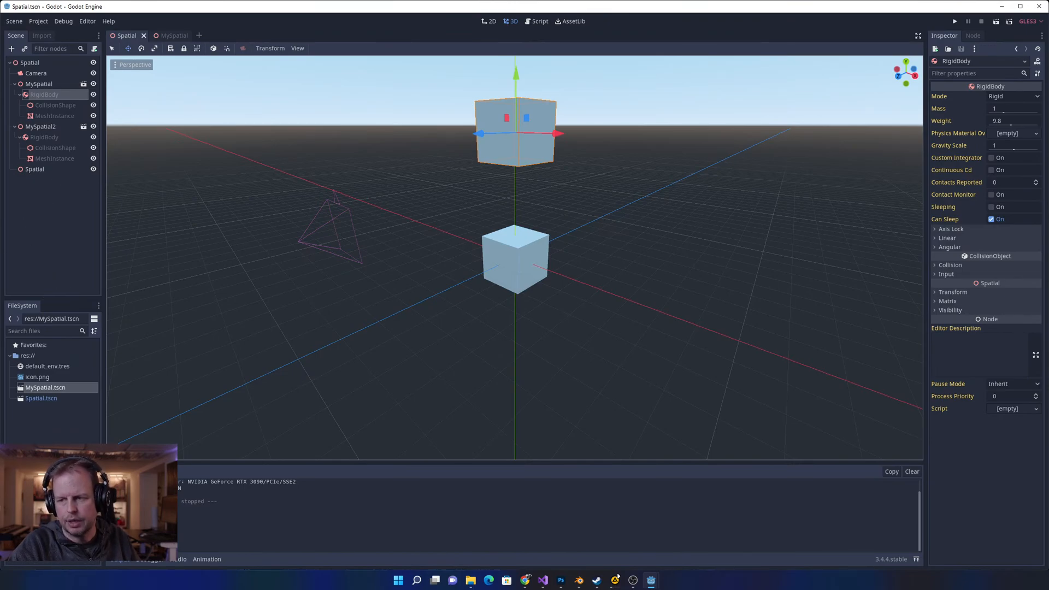
- Inspect the properties of the MySpatial2 instance and its RigidBody and CollisionShape children
click(41, 126)
click(46, 188)
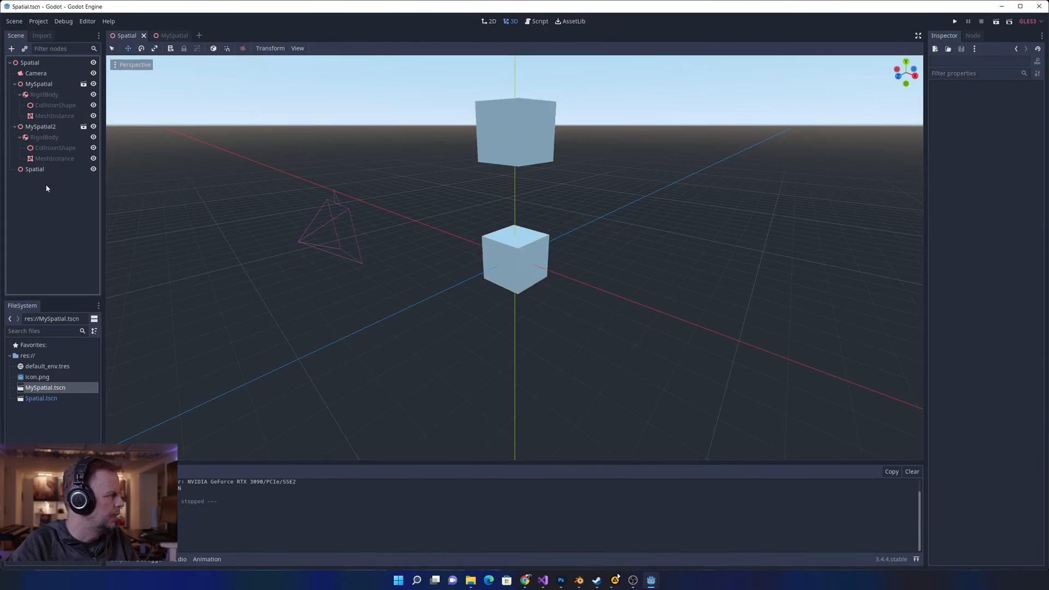
click(45, 138)
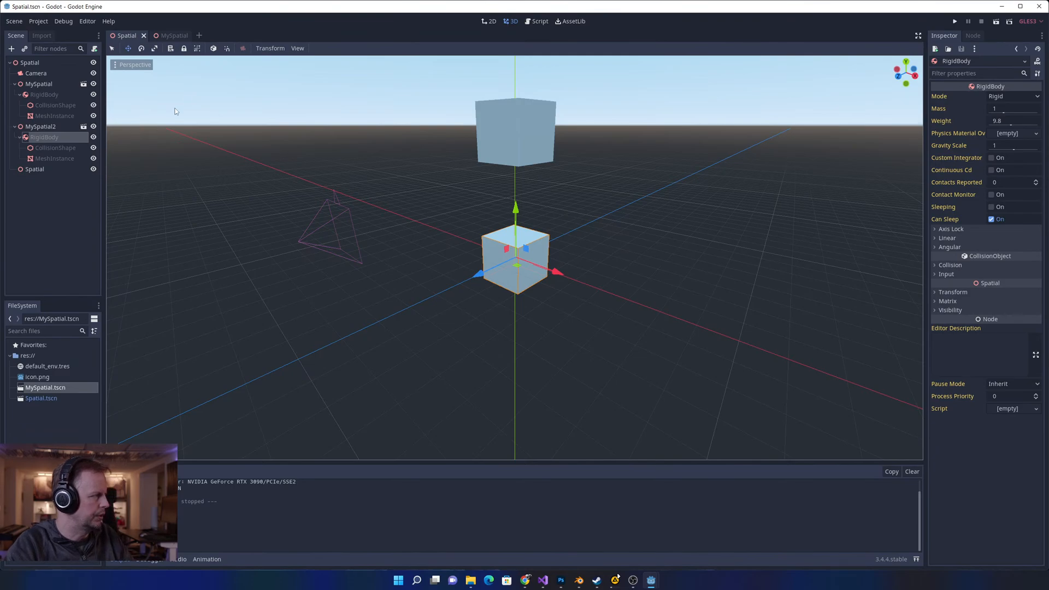
click(68, 219)
double_click(41, 127)
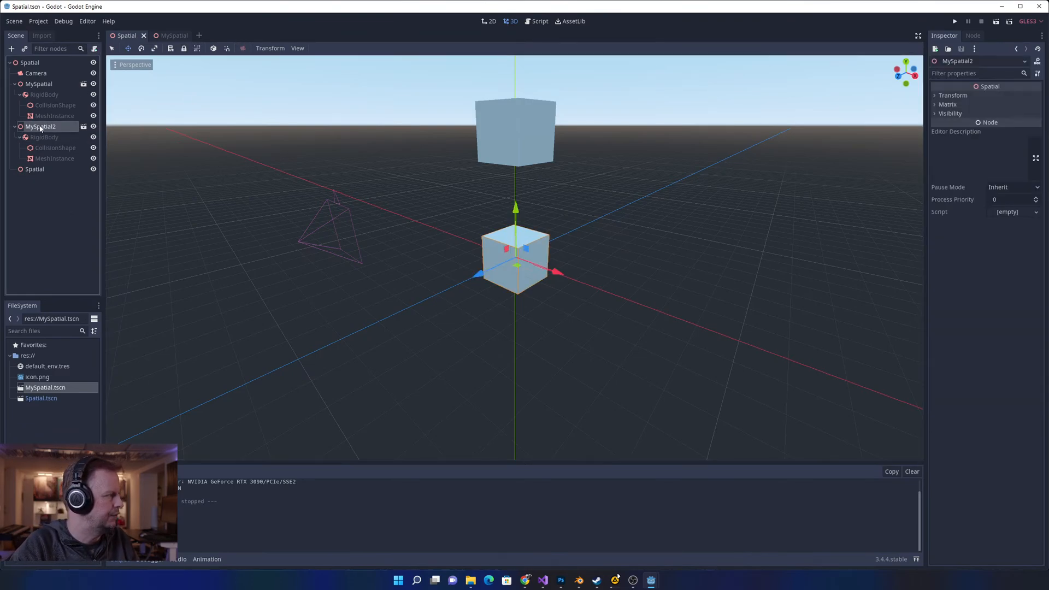
click(34, 150)
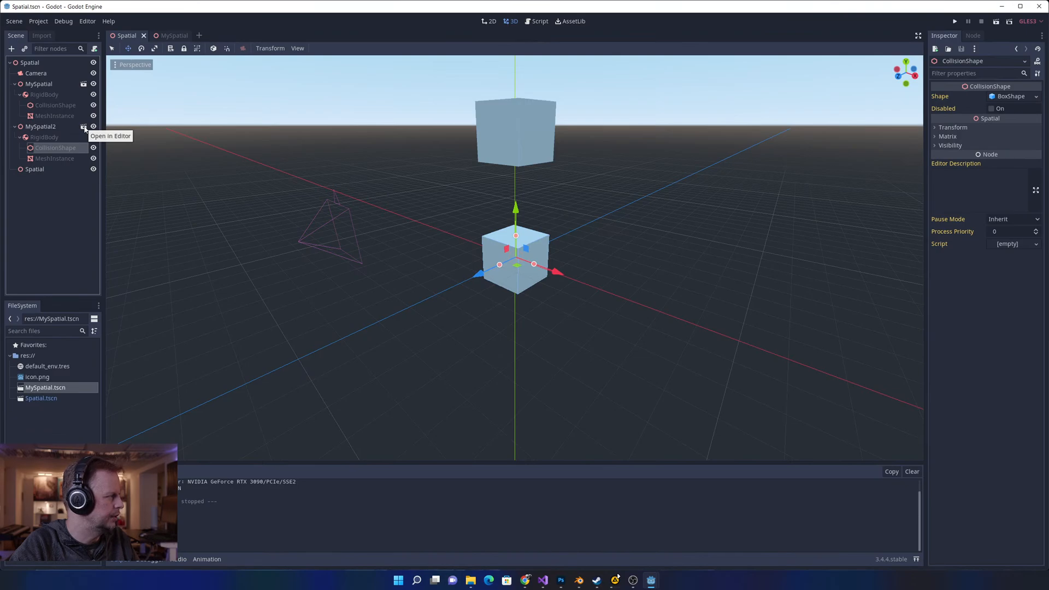
- Open the source scene of the MySpatial2 instance for editing and select its RigidBody
click(84, 128)
click(50, 95)
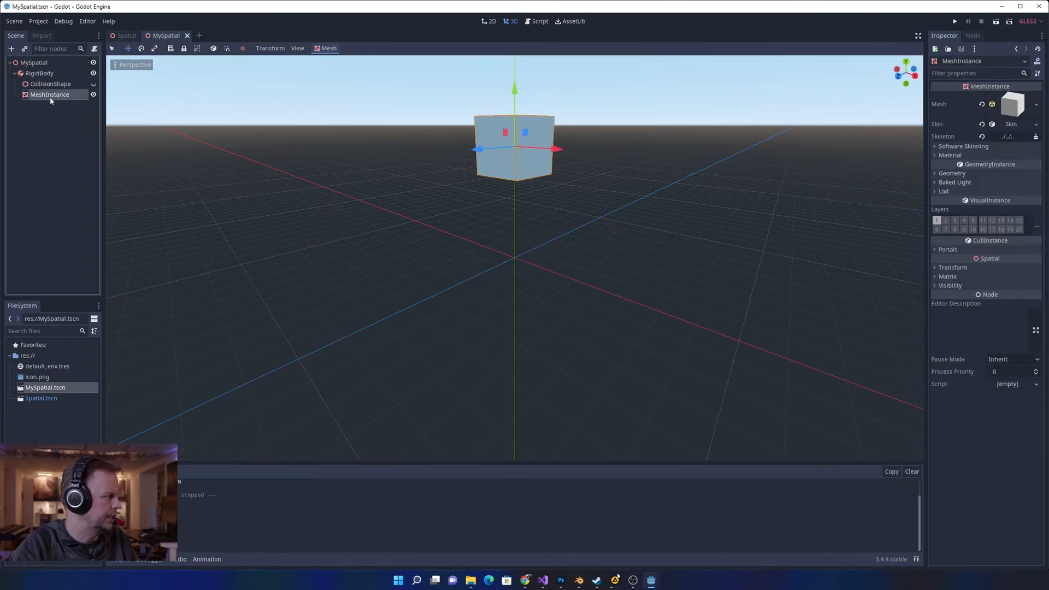
click(41, 75)
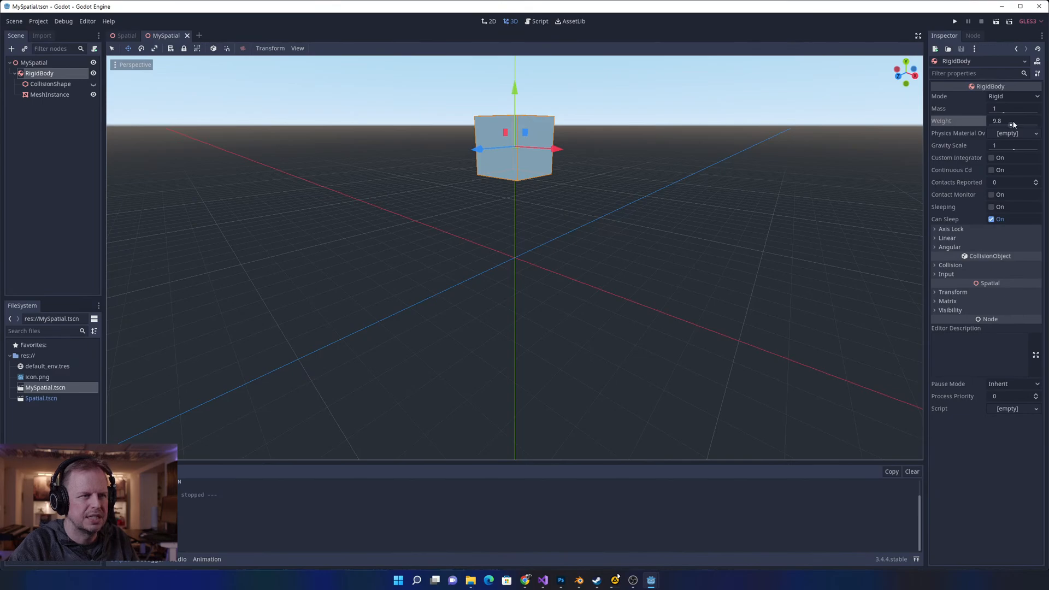
- Try adjusting the RigidBody's Weight in the MySpatial scene and undo the change
drag(1011, 124, 981, 129)
key(ctrl+z)
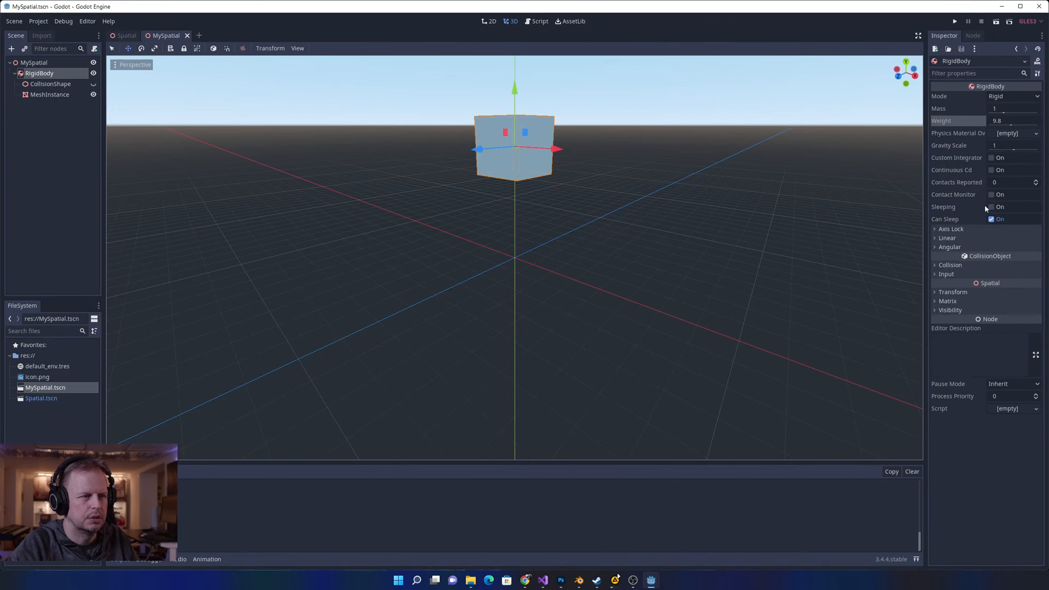
click(944, 107)
click(946, 123)
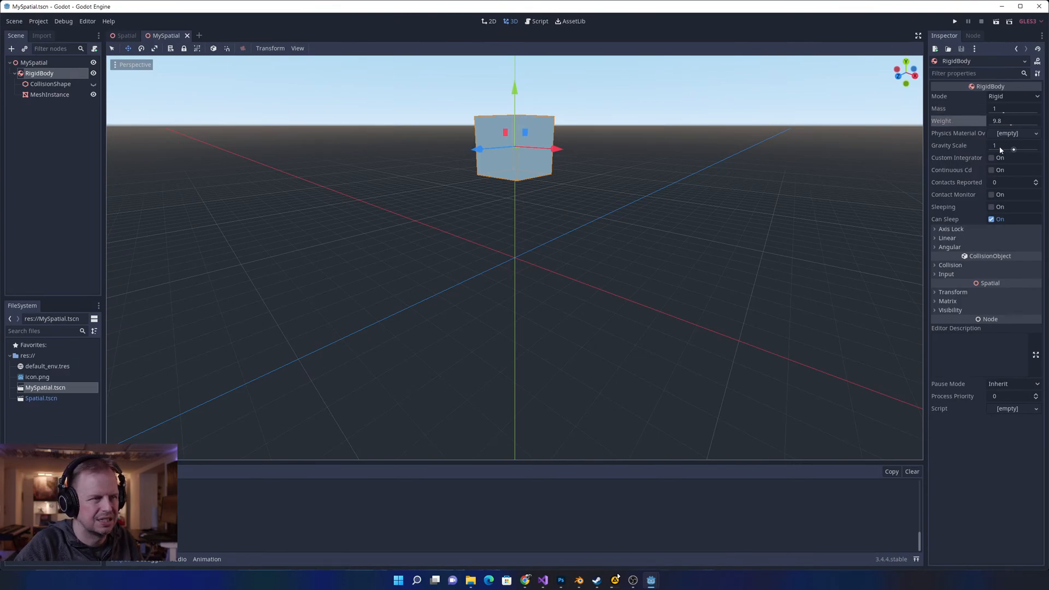
- Set the RigidBody's Gravity Scale to 0 in the MySpatial scene and save the scene
drag(1011, 151, 990, 149)
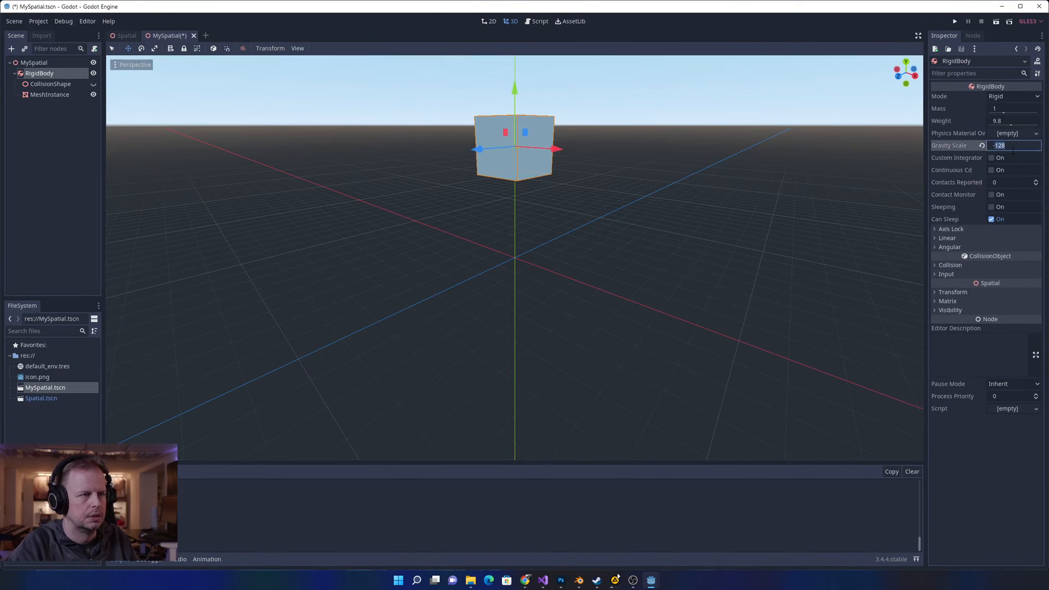
click(1001, 146)
text(0)
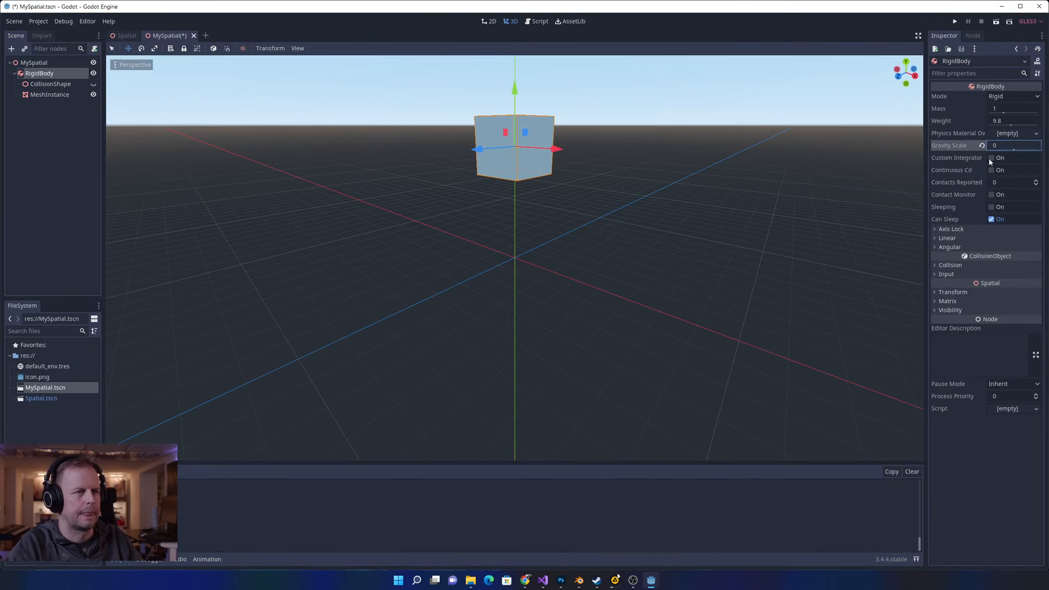
key(Return)
key(ctrl+s)
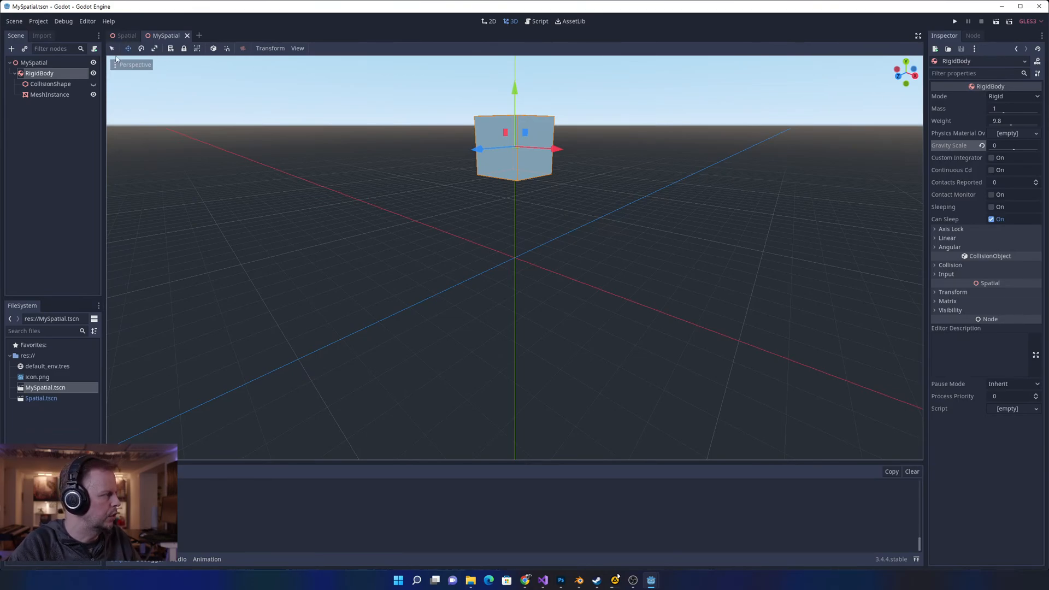
- Return to the Spatial scene and compare the RigidBody properties, including Gravity Scale, in both MySpatial instances
click(126, 36)
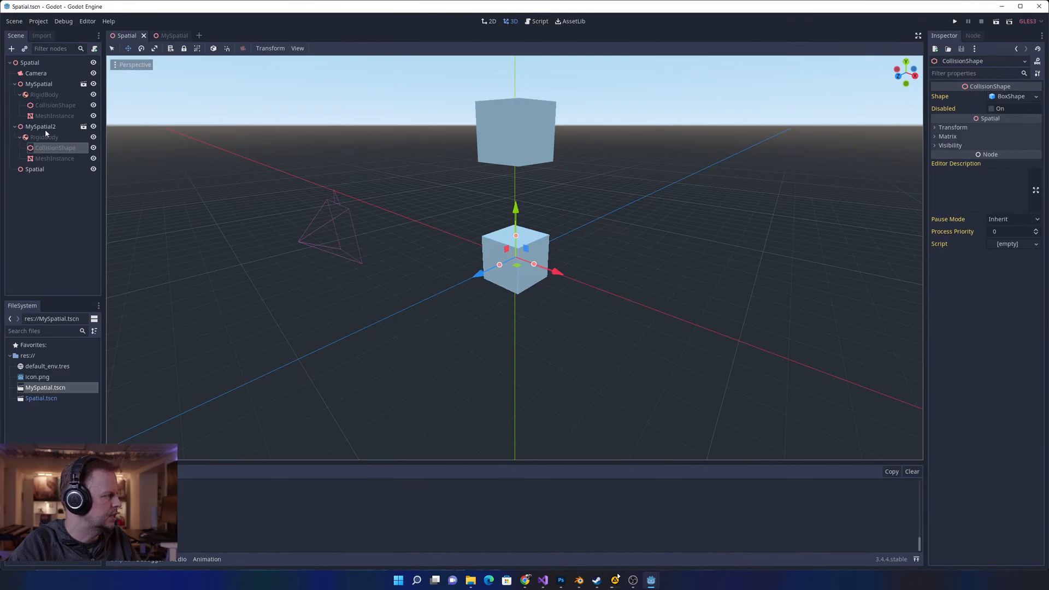
click(41, 126)
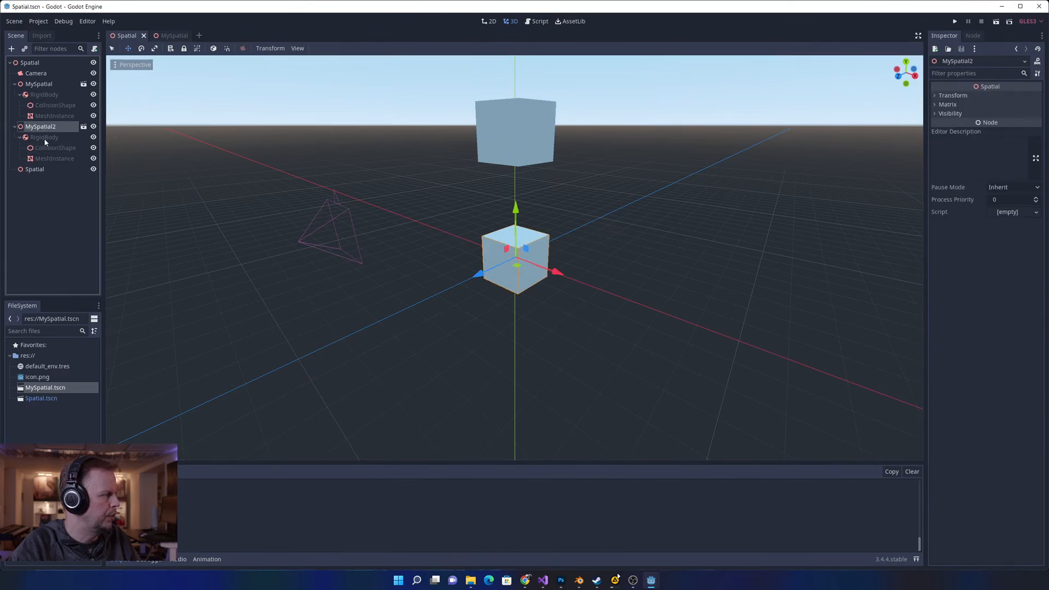
click(45, 140)
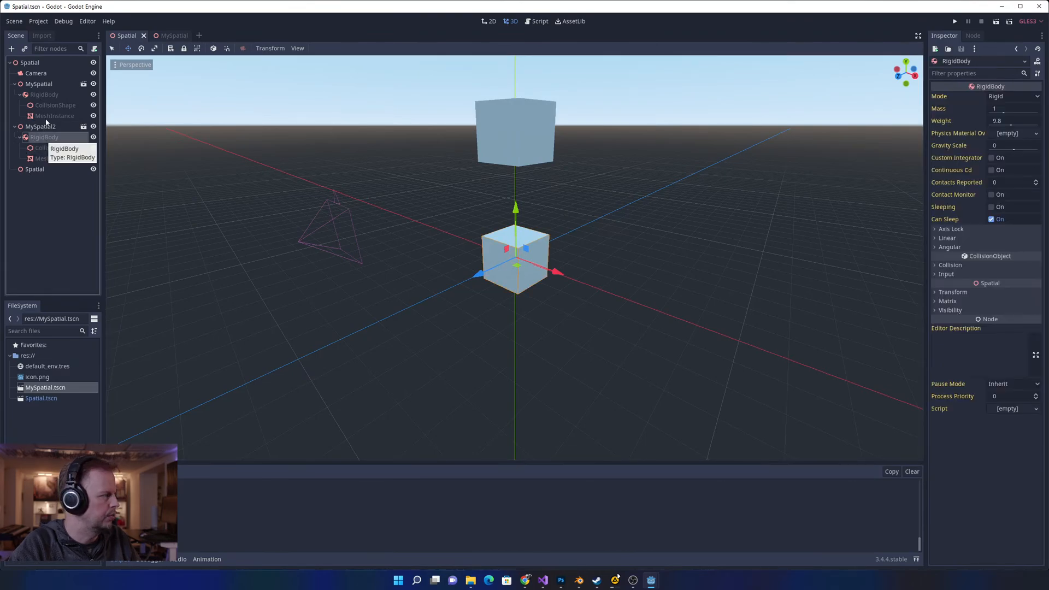
click(45, 94)
click(46, 138)
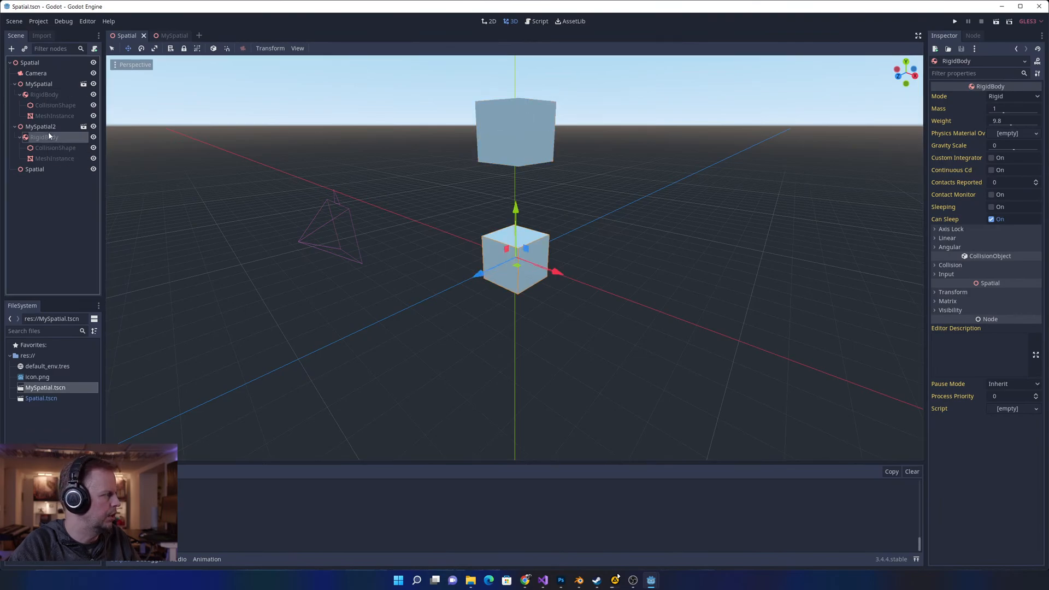
click(52, 97)
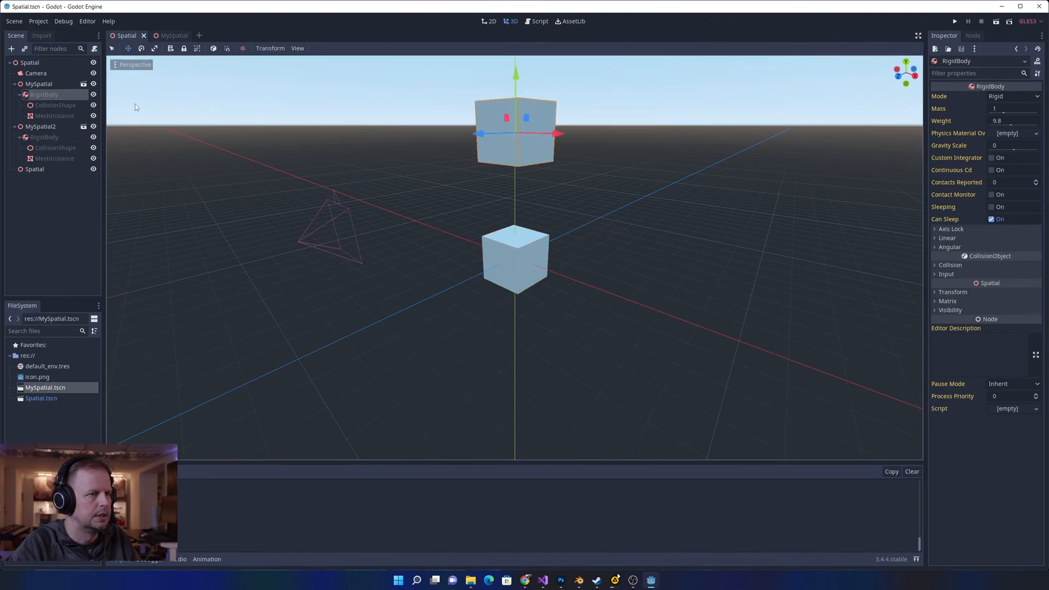
- Set the RigidBody's Gravity Scale to 1 in the MySpatial scene and return to the Spatial scene
click(168, 36)
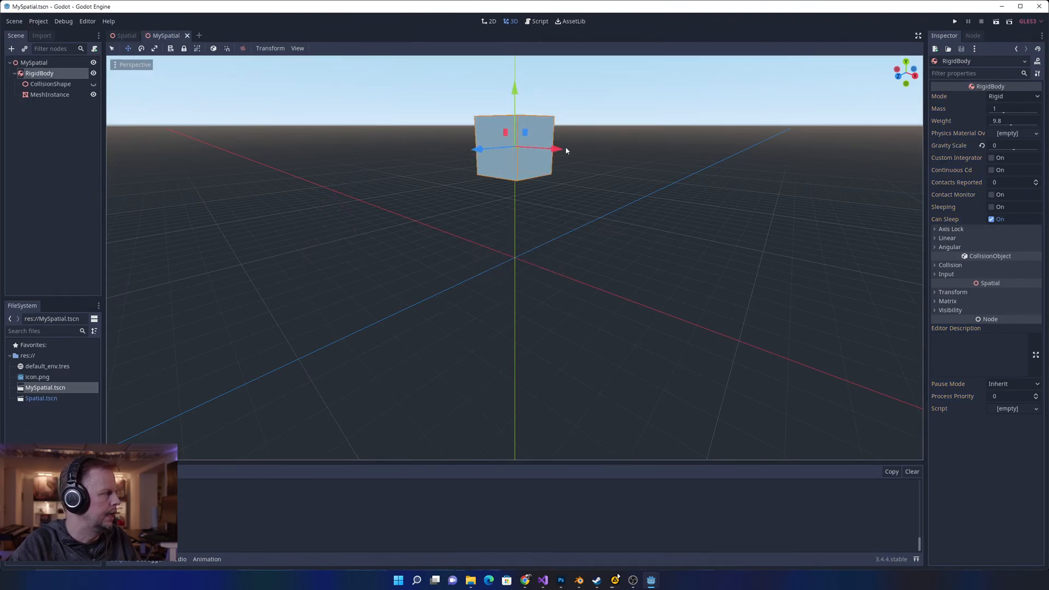
click(1005, 146)
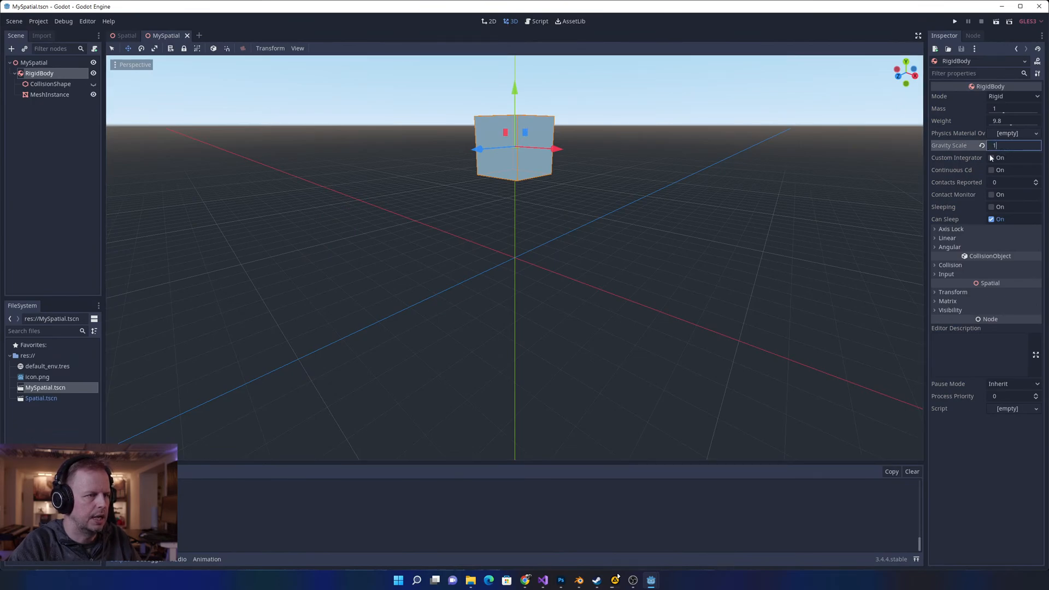
text(1)
click(127, 35)
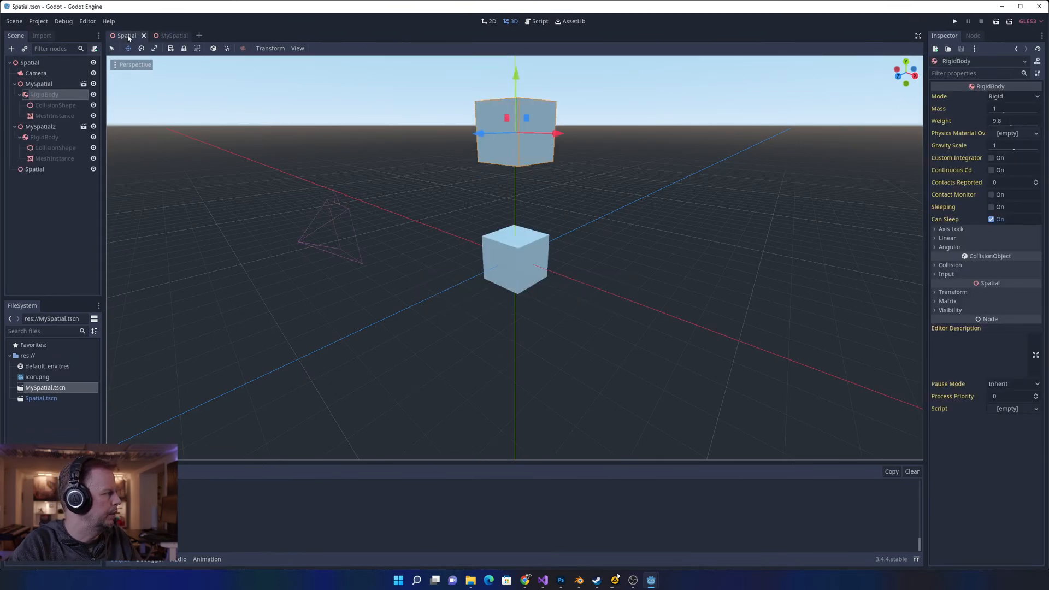
- Examine the node operations available for the MySpatial2 instance and view the source scene it links to
right_click(47, 127)
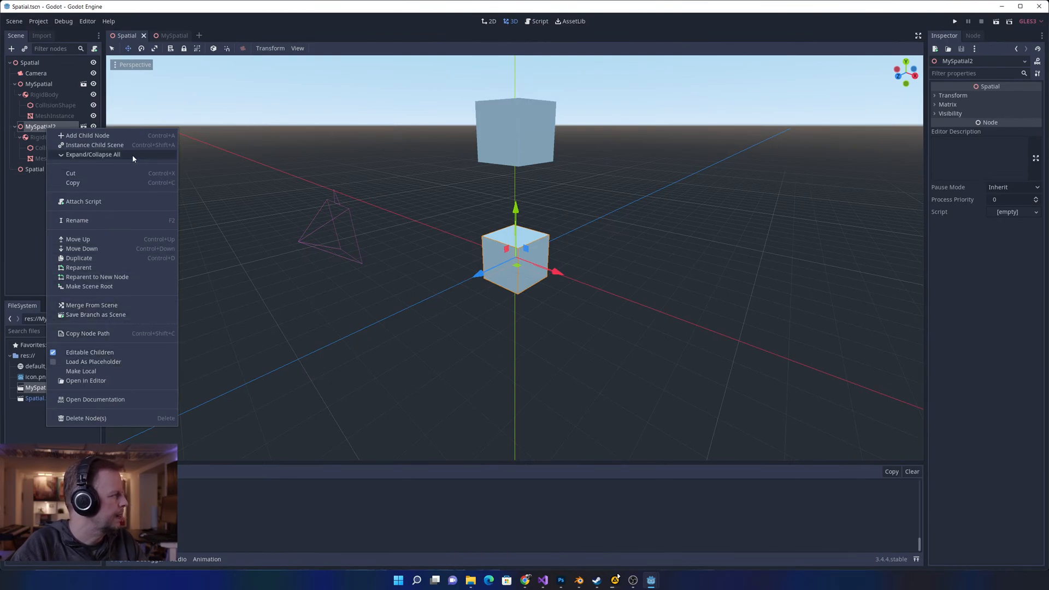
click(47, 144)
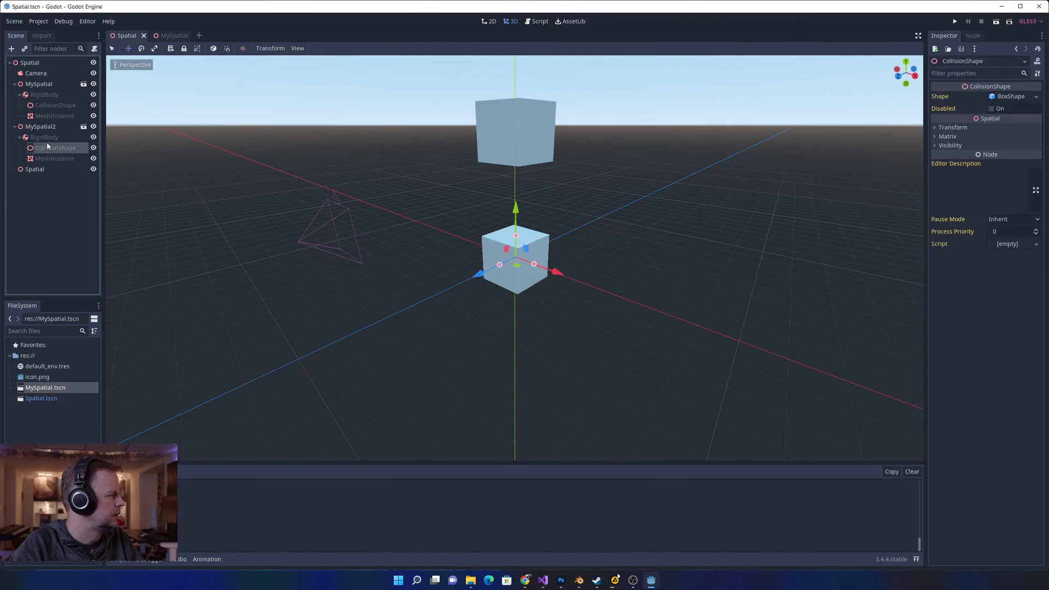
click(83, 126)
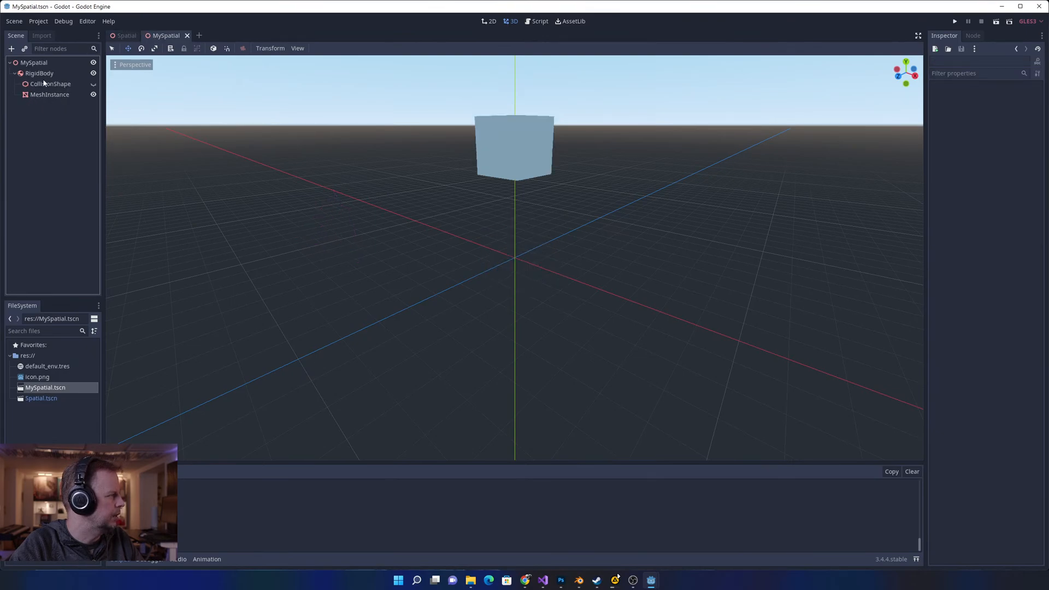
click(123, 36)
click(50, 247)
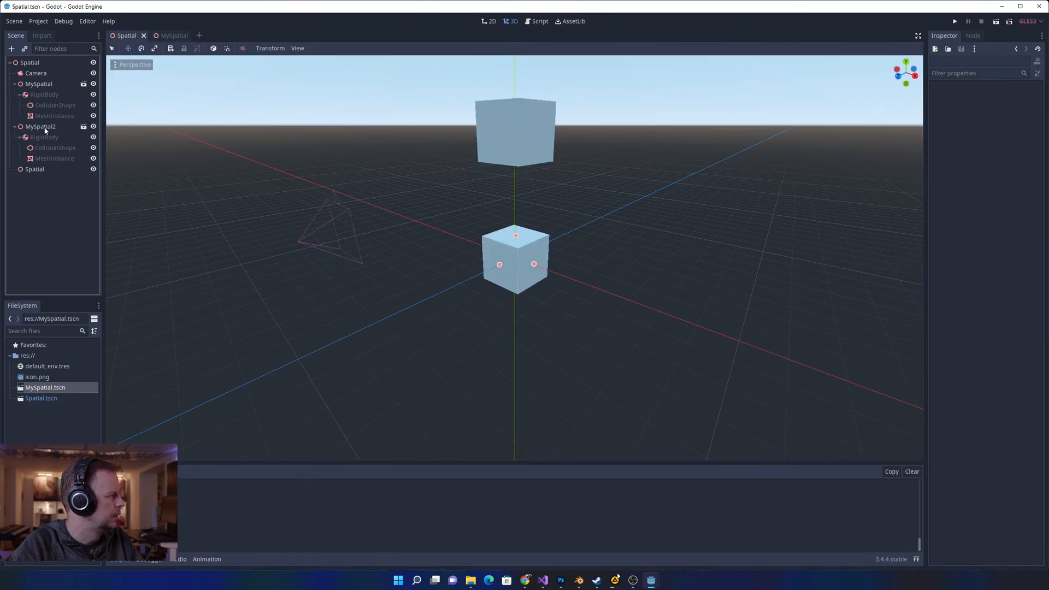
right_click(45, 128)
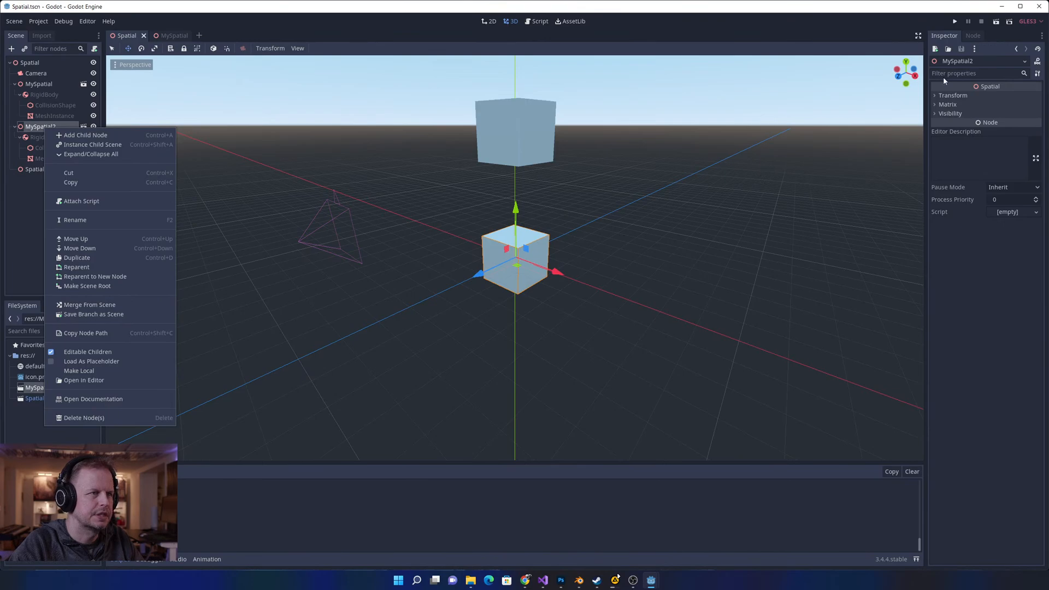
click(38, 216)
- Compare the node operations available for MySpatial2's RigidBody child with those for the MySpatial2 instance itself
right_click(44, 138)
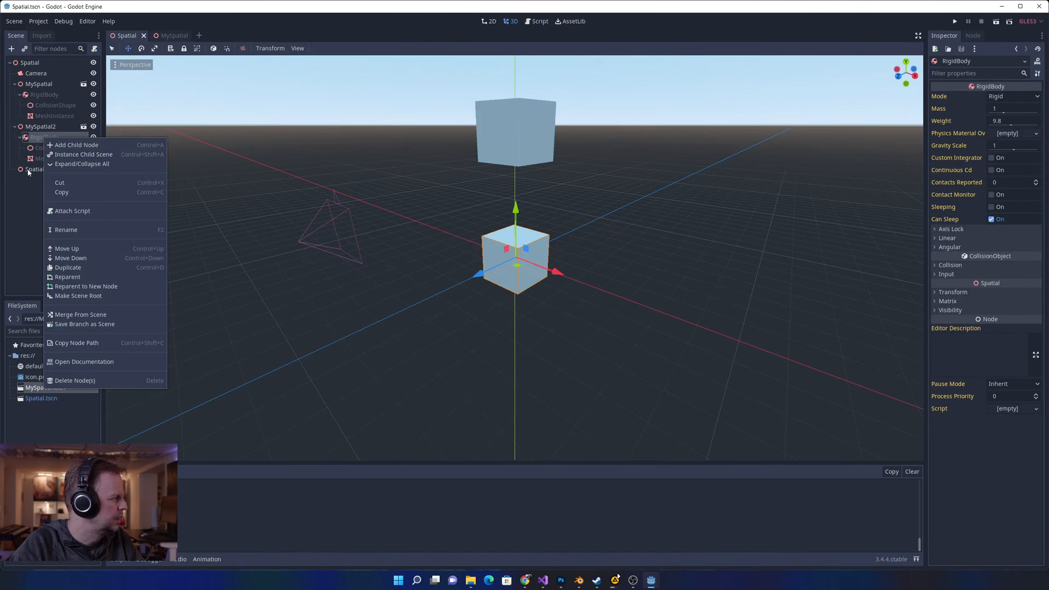
click(50, 133)
right_click(49, 129)
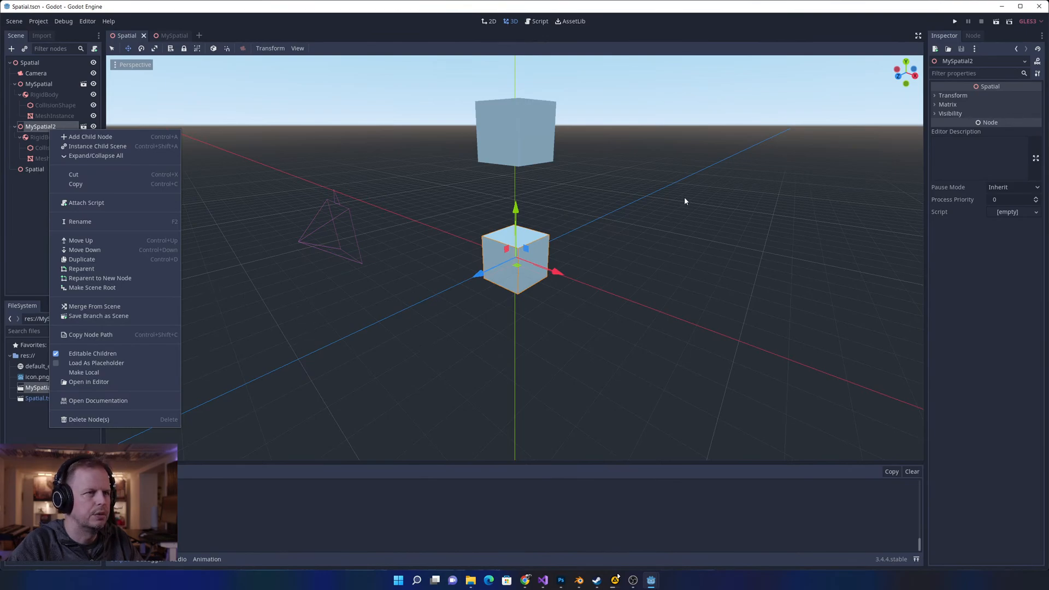
click(743, 236)
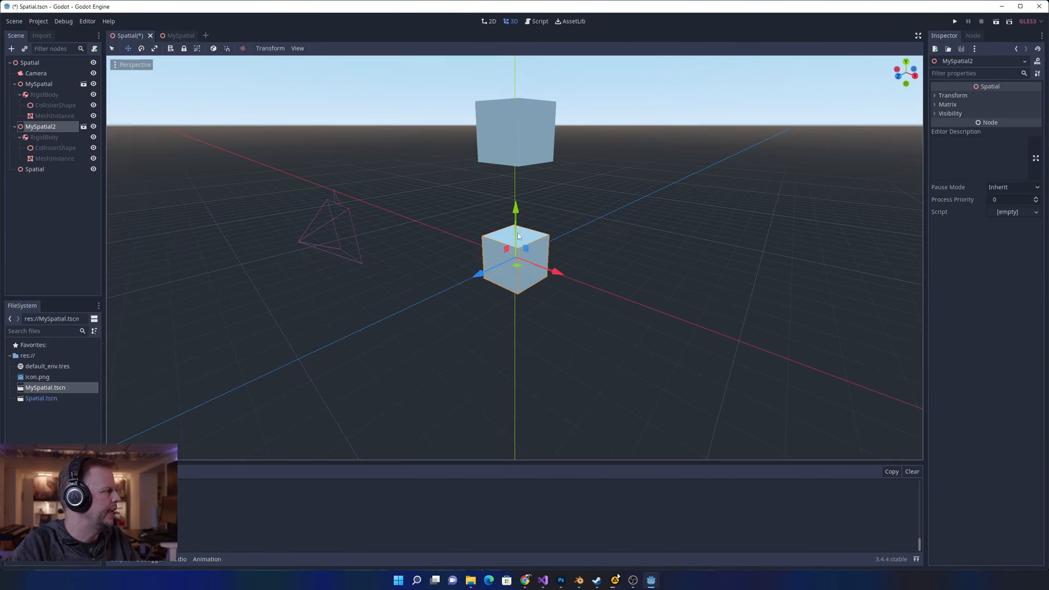
click(52, 192)
right_click(47, 127)
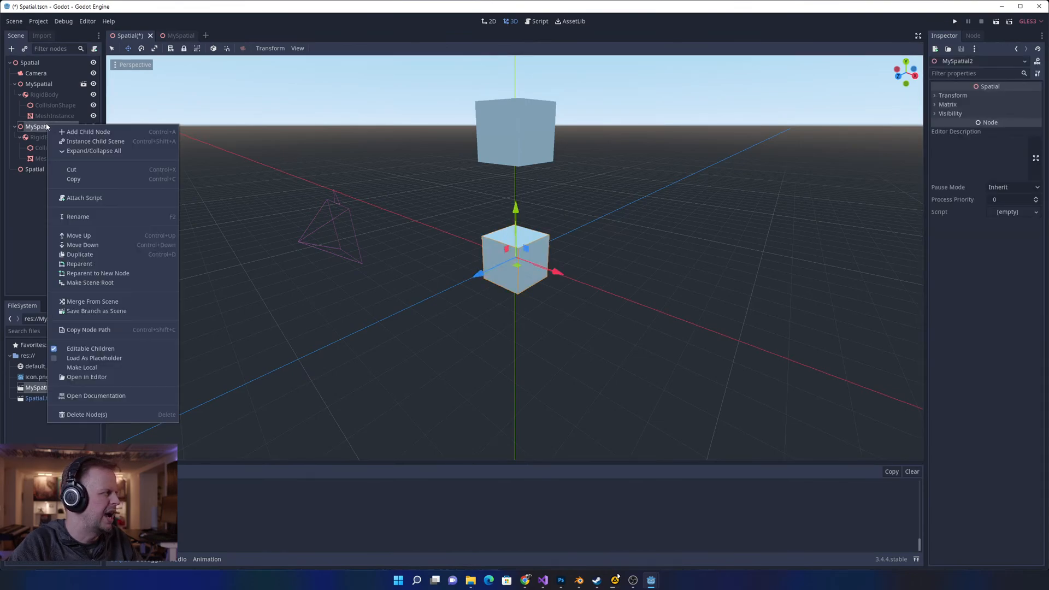
click(72, 73)
click(43, 138)
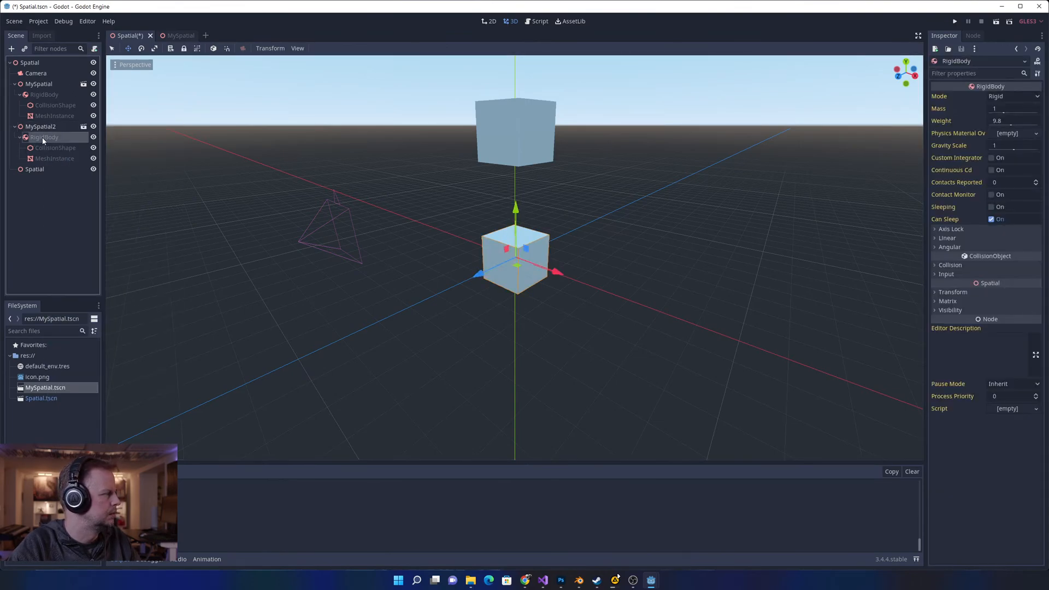
right_click(42, 141)
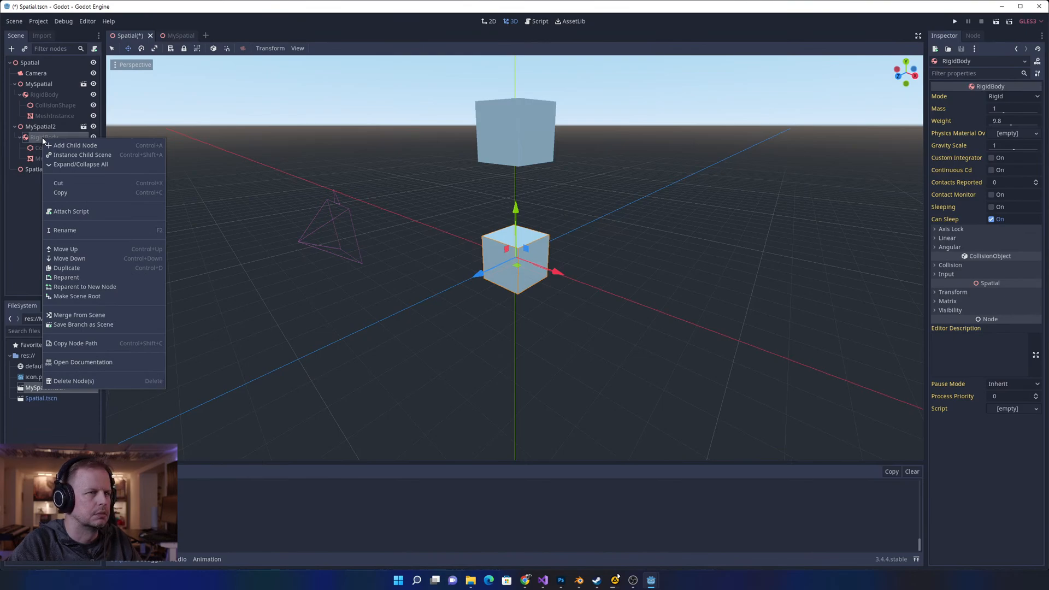
click(171, 227)
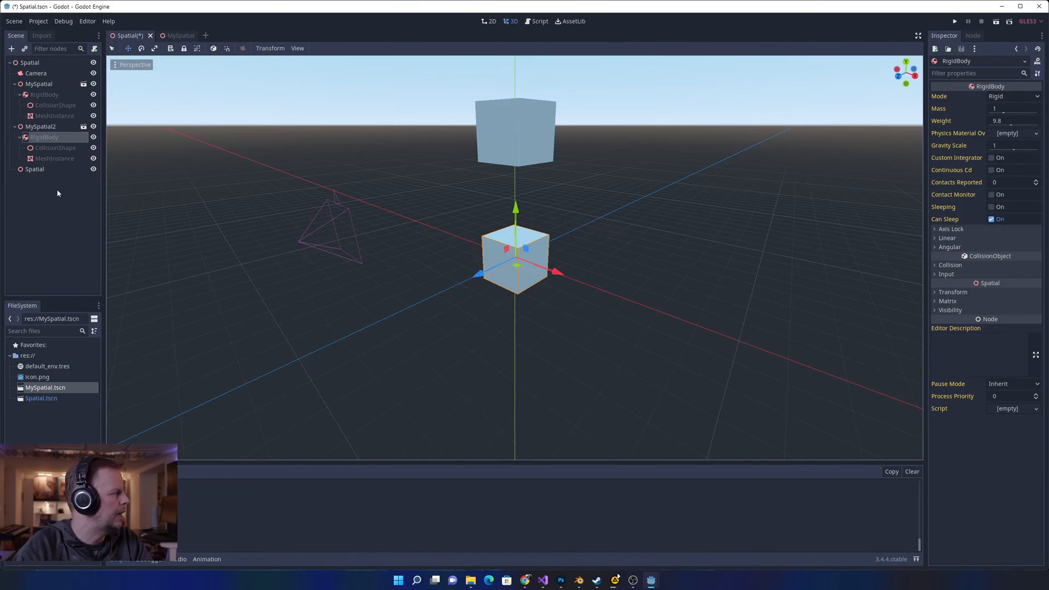
- Close the MySpatial scene and inspect the CollisionShape, MeshInstance and RigidBody of the MySpatial instance in the Spatial scene
click(180, 35)
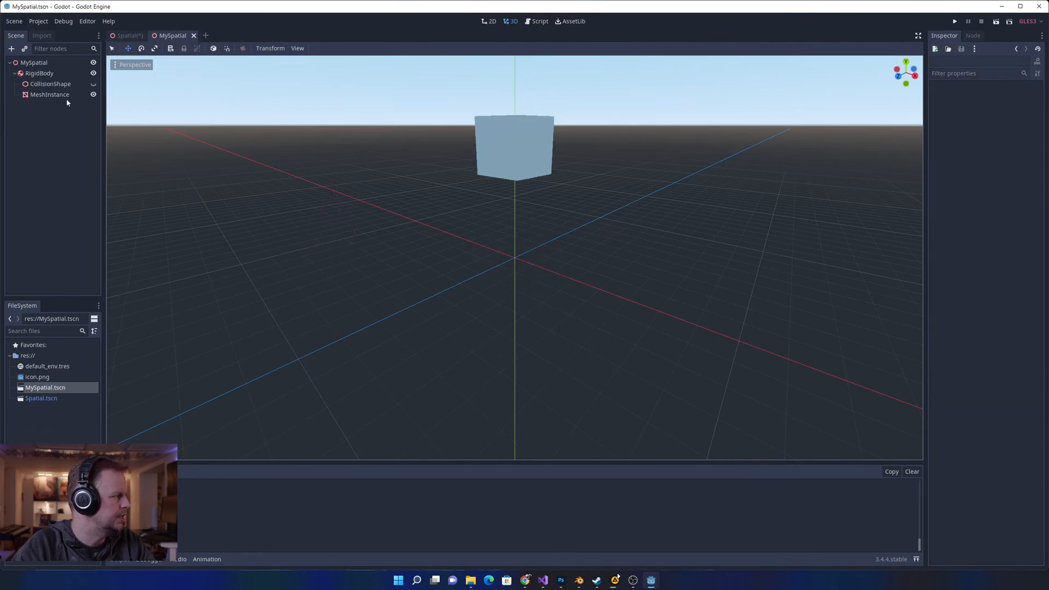
click(194, 35)
click(55, 105)
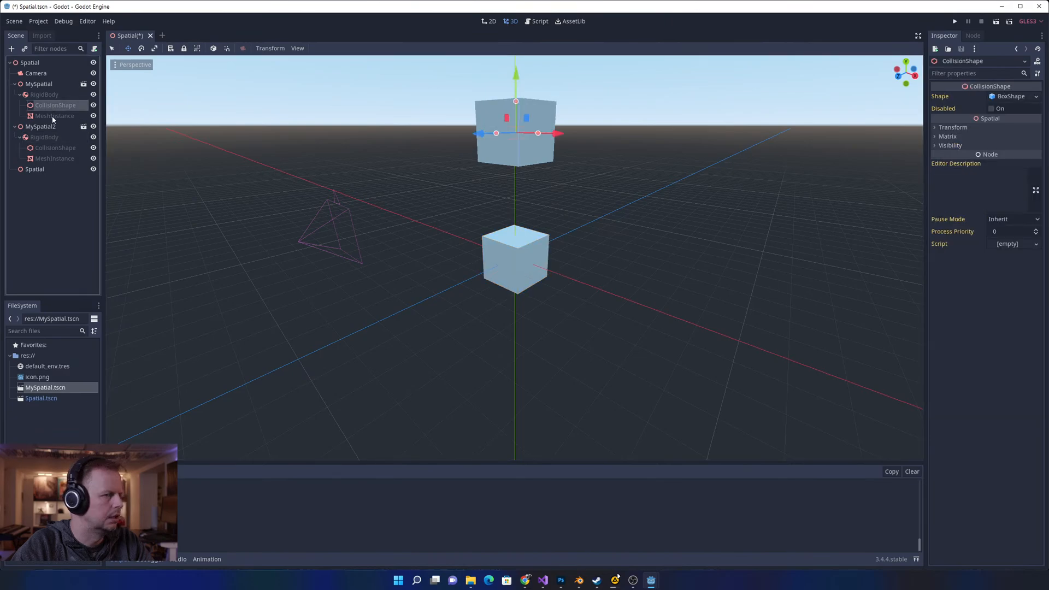
click(52, 116)
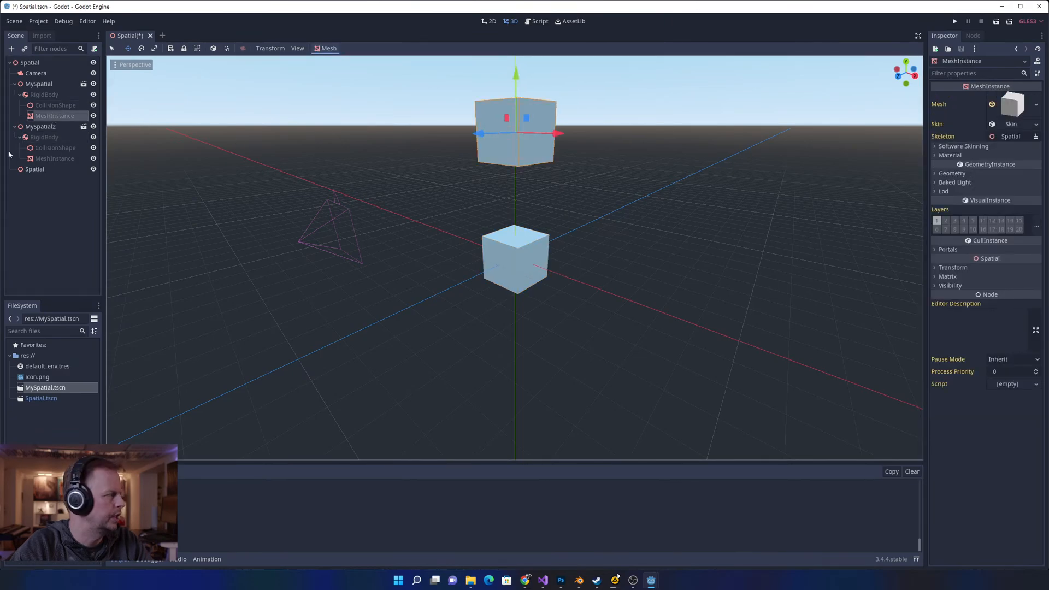
click(44, 94)
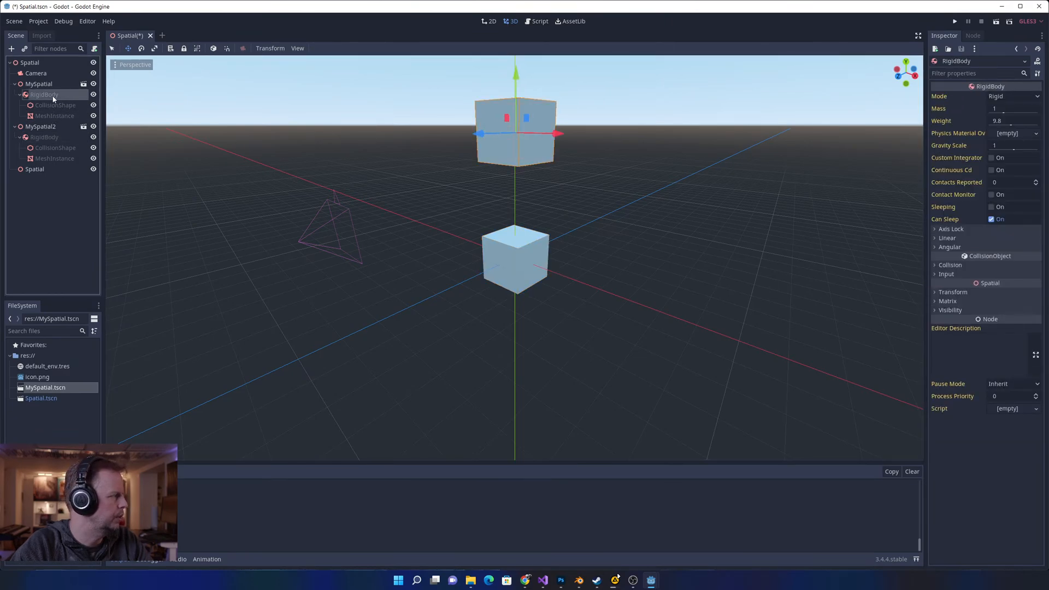
- Set the Gravity Scale of MySpatial2's RigidBody to 0 in the Spatial scene
click(47, 148)
click(45, 138)
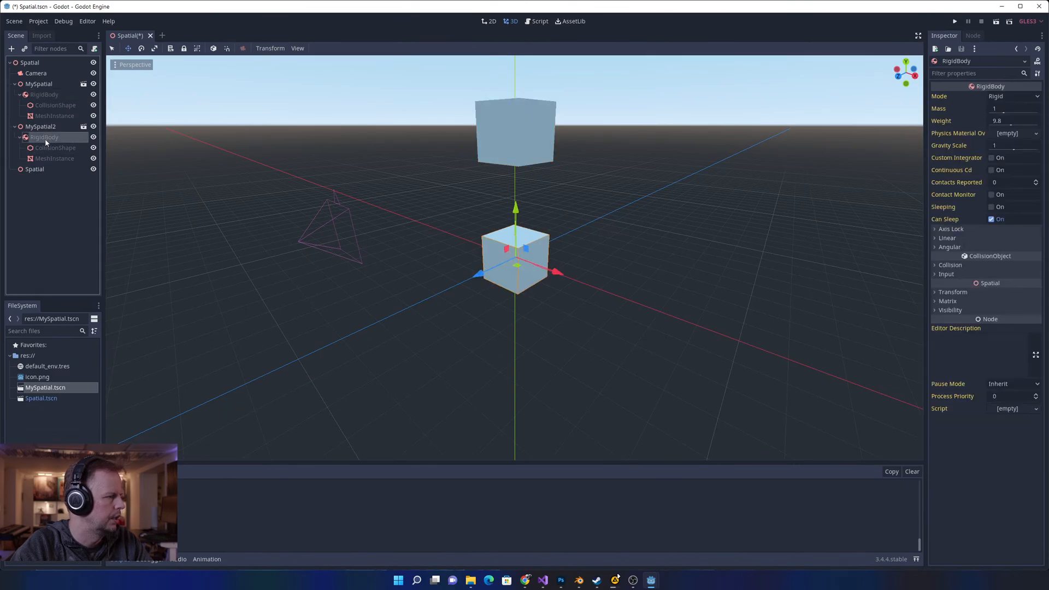
mouse_move(1003, 147)
mouse_down()
mouse_move(945, 147)
mouse_move(1003, 149)
mouse_up()
click(1003, 146)
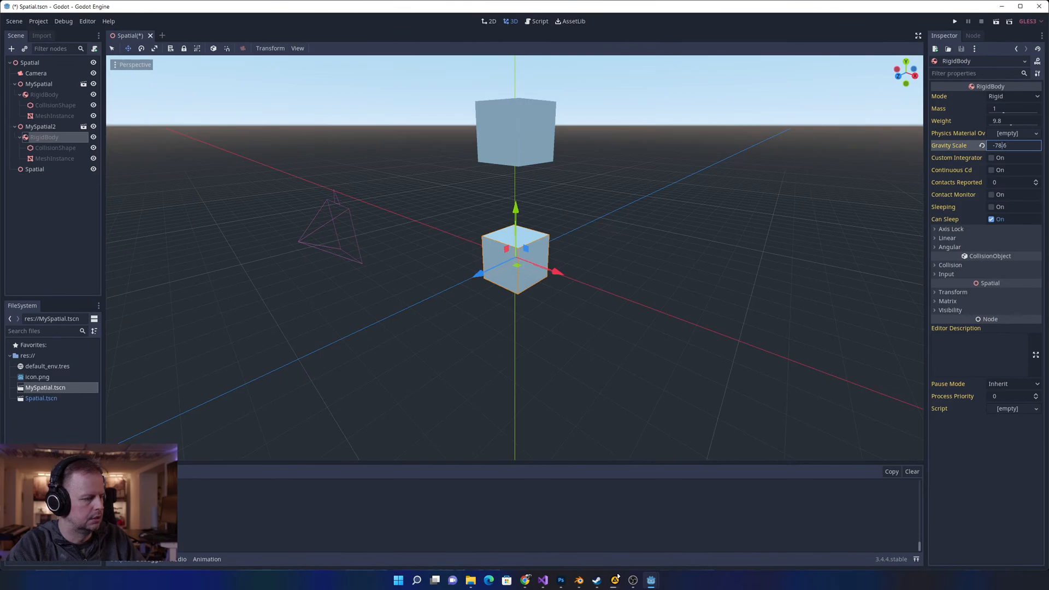
key(ctrl+a)
text(0)
key(Return)
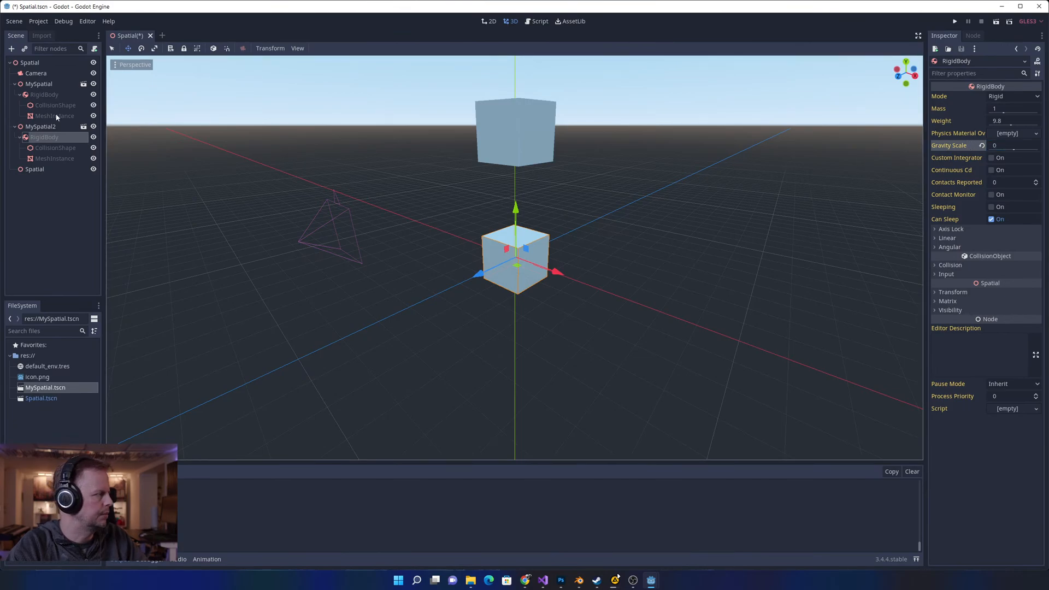
- Compare the Gravity Scale of MySpatial's RigidBody with that of MySpatial2's RigidBody and save the Spatial scene
click(54, 95)
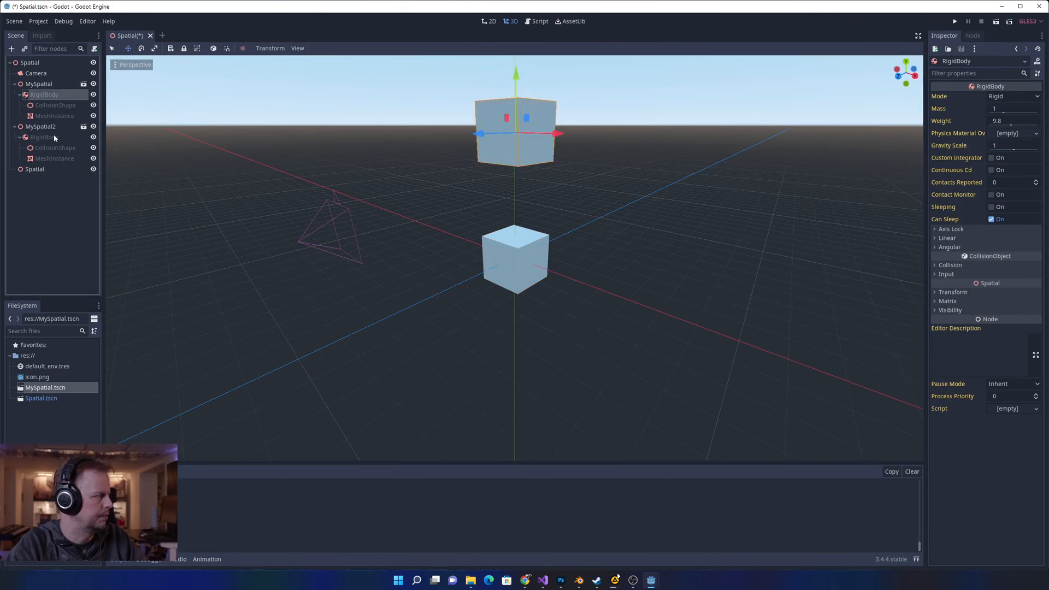
click(34, 137)
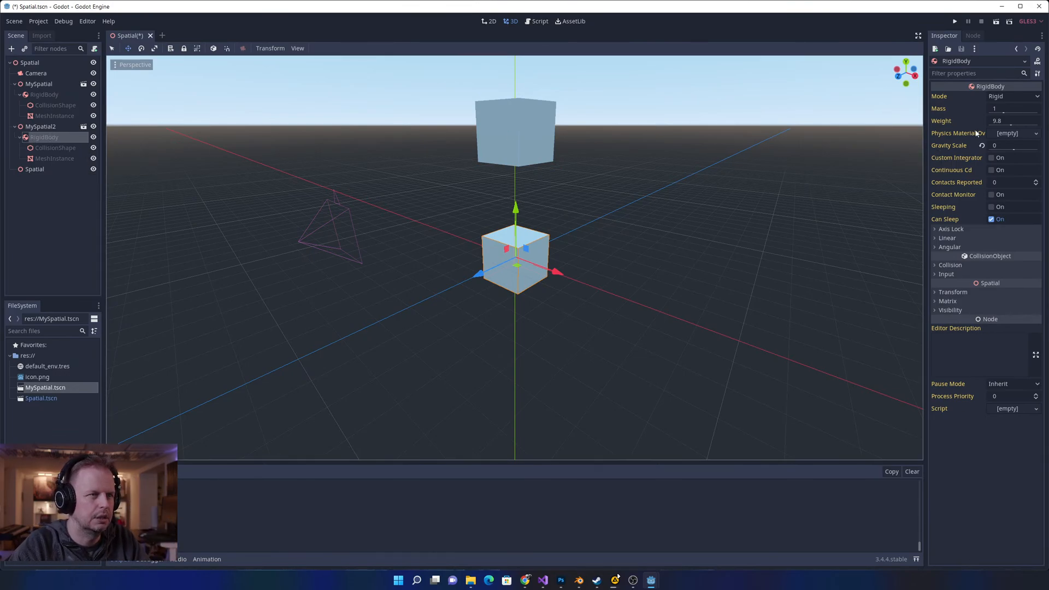
key(ctrl+s)
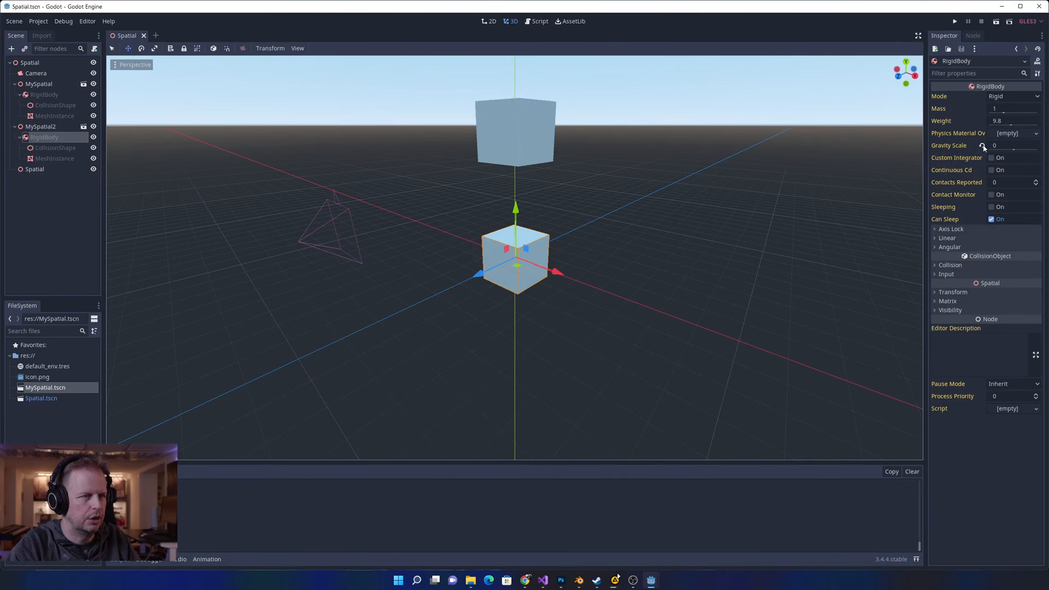
- Keep the Gravity Scale of MySpatial2's RigidBody at 0, save the scene, and test-run the project
click(982, 146)
click(1001, 147)
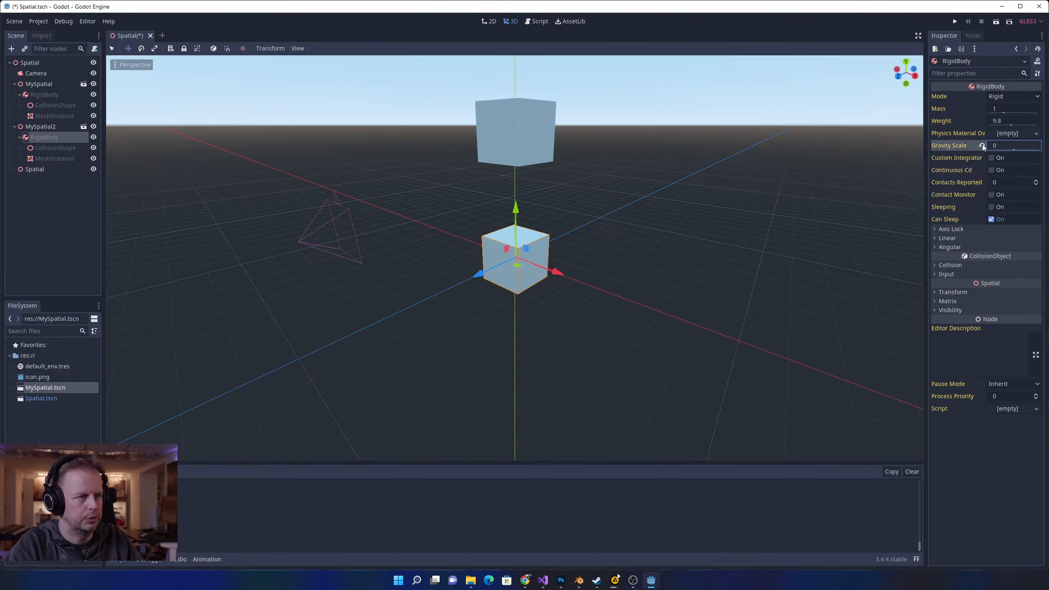
key(ctrl+s)
click(515, 213)
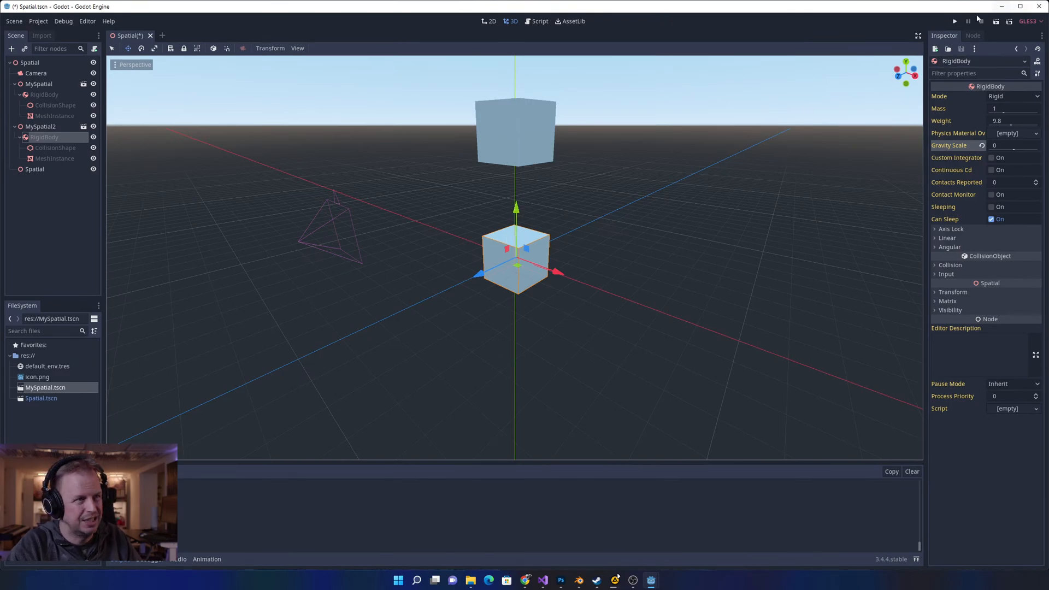
click(954, 22)
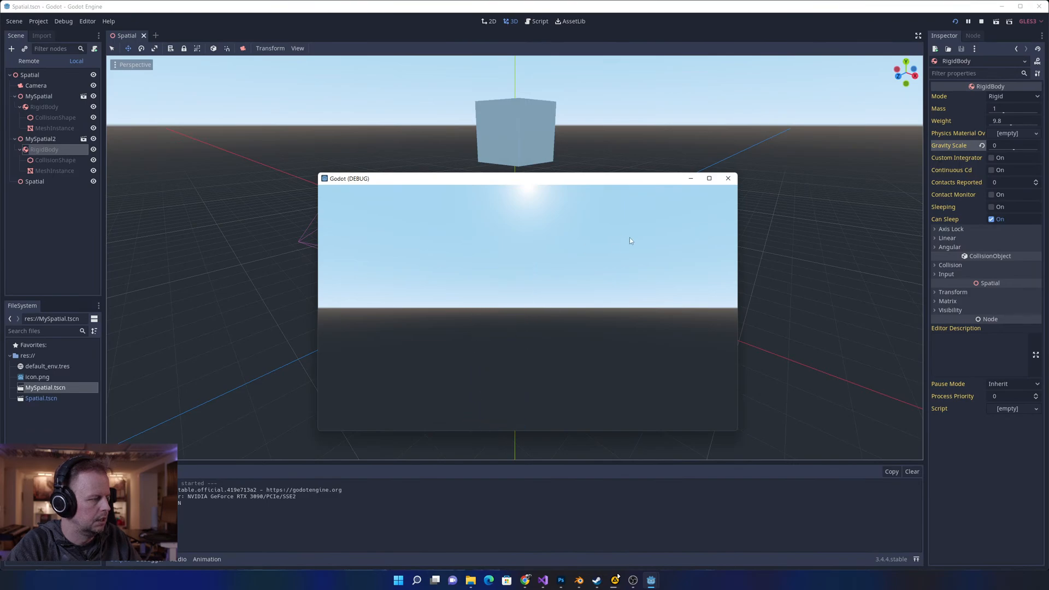
click(728, 179)
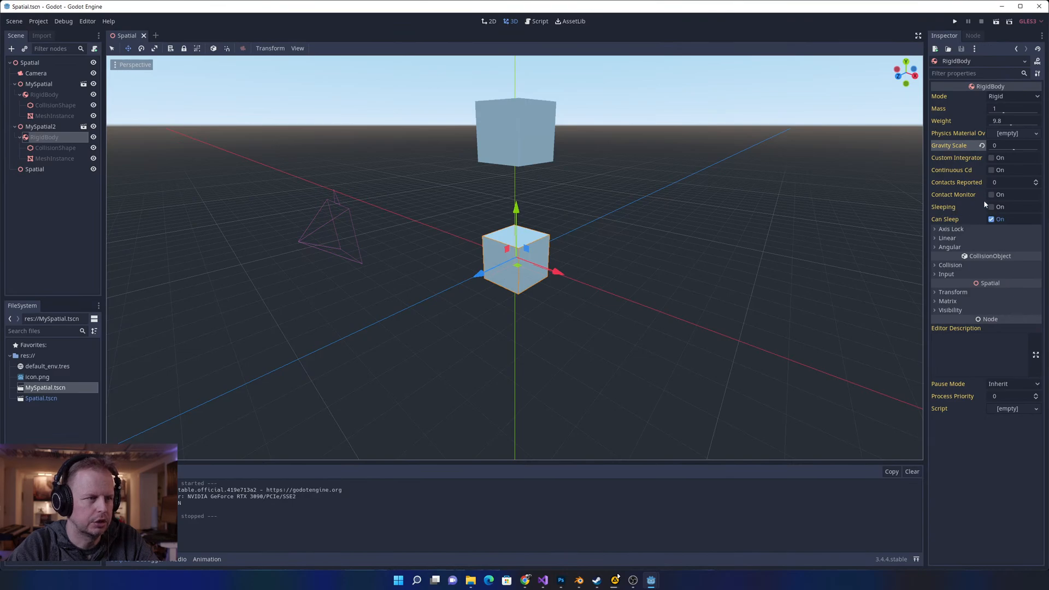
- Set the Mass of MySpatial2's RigidBody to 100 and test-run the project
click(1005, 112)
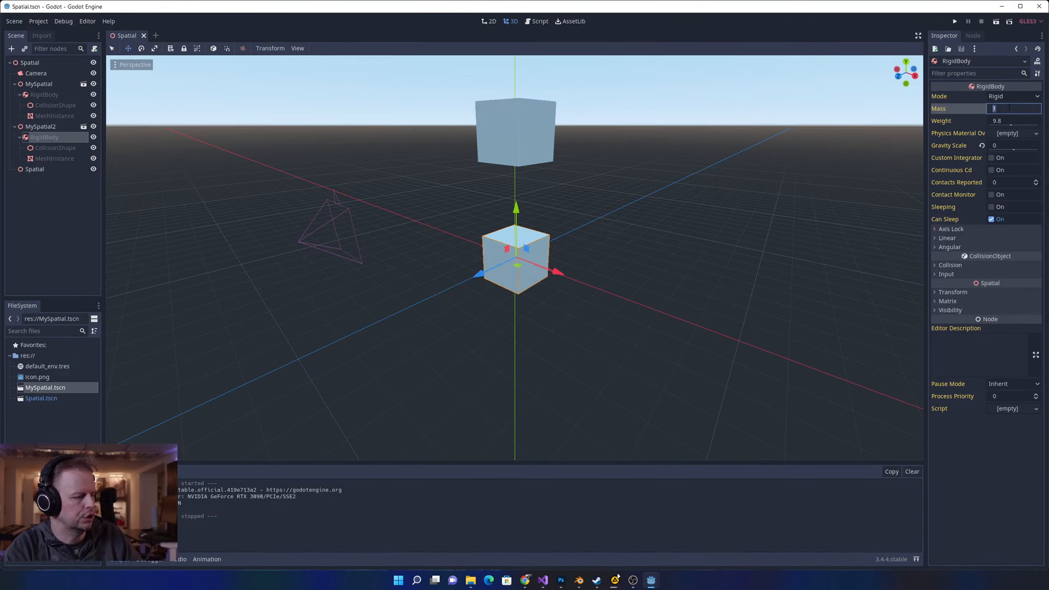
text(100)
key(Return)
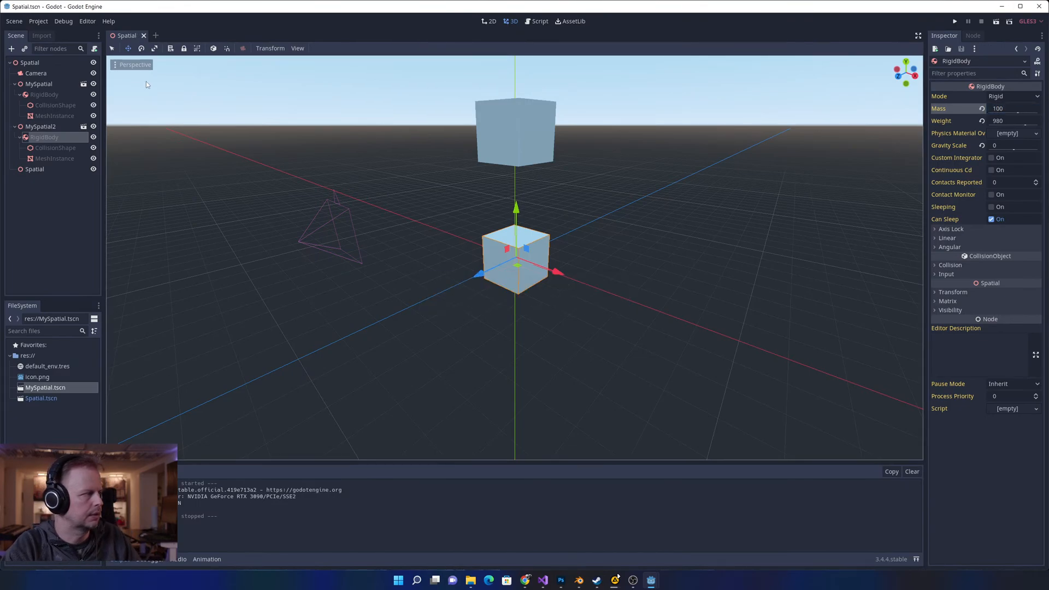
click(955, 21)
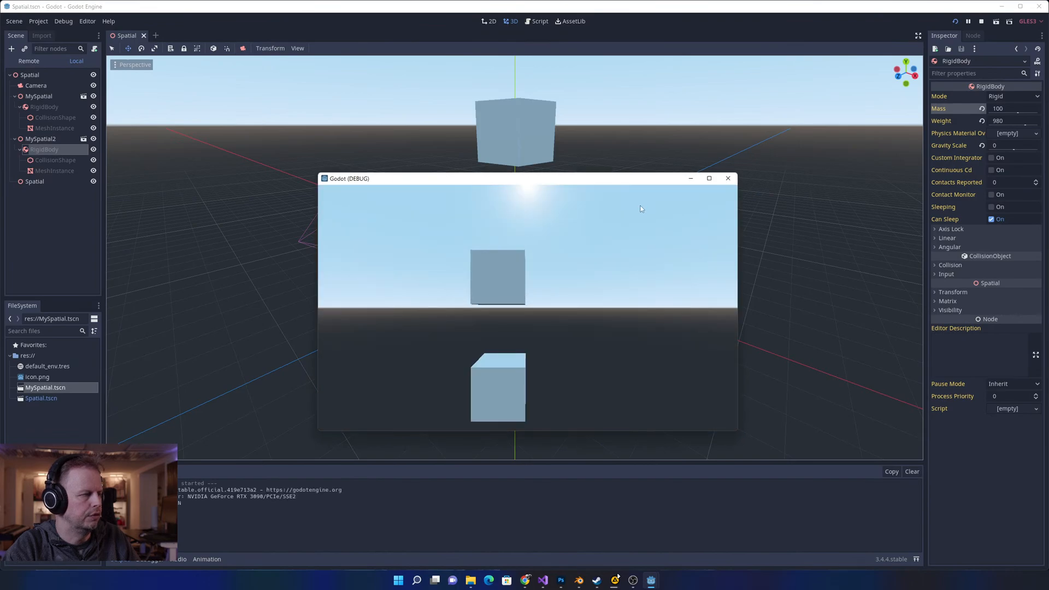
click(729, 178)
- Set the Mass of MySpatial2's RigidBody back to 1
click(1003, 109)
text(1)
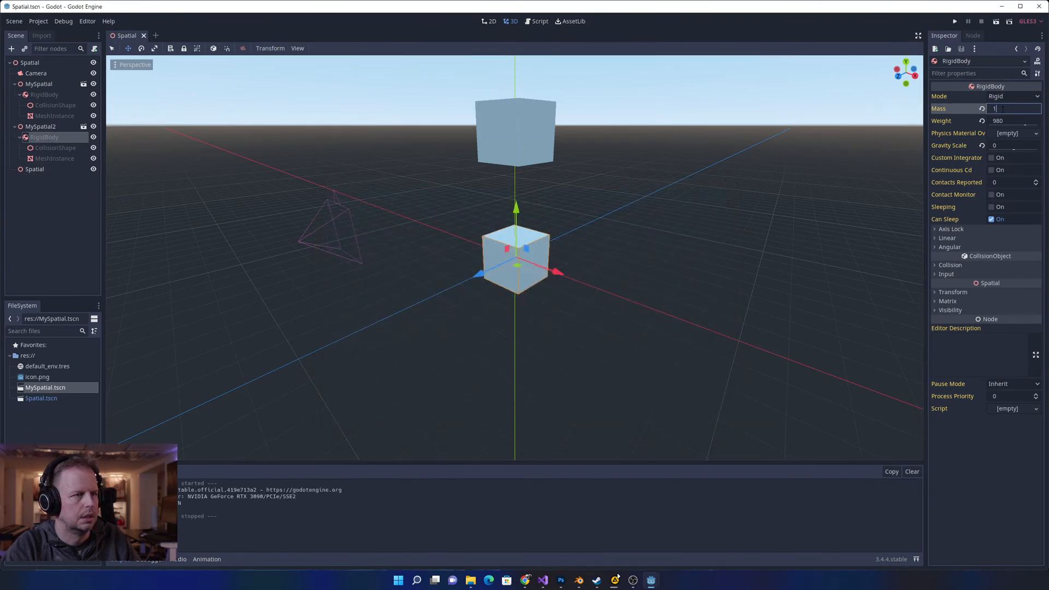
key(Return)
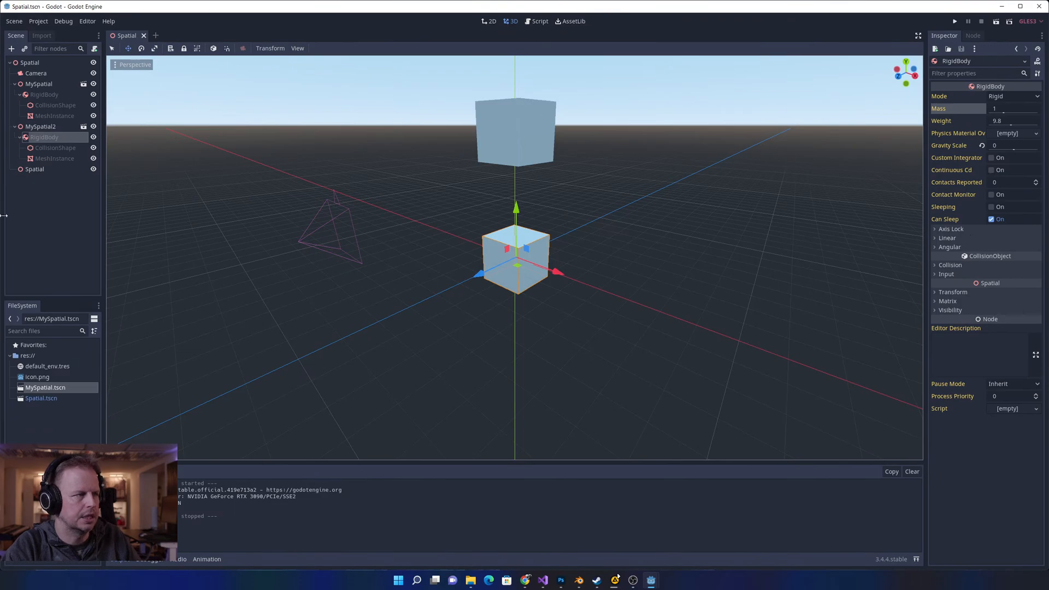
- Inspect the properties of MySpatial2's MeshInstance, CollisionShape and RigidBody, including CollisionShape and MeshInstance selected together
click(43, 159)
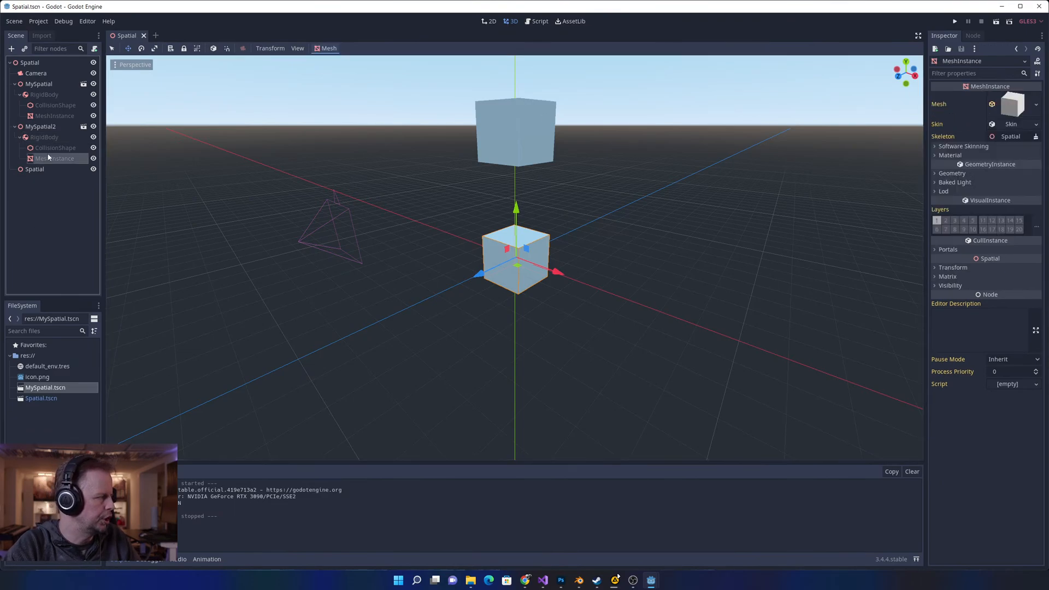
click(52, 147)
click(48, 137)
click(55, 147)
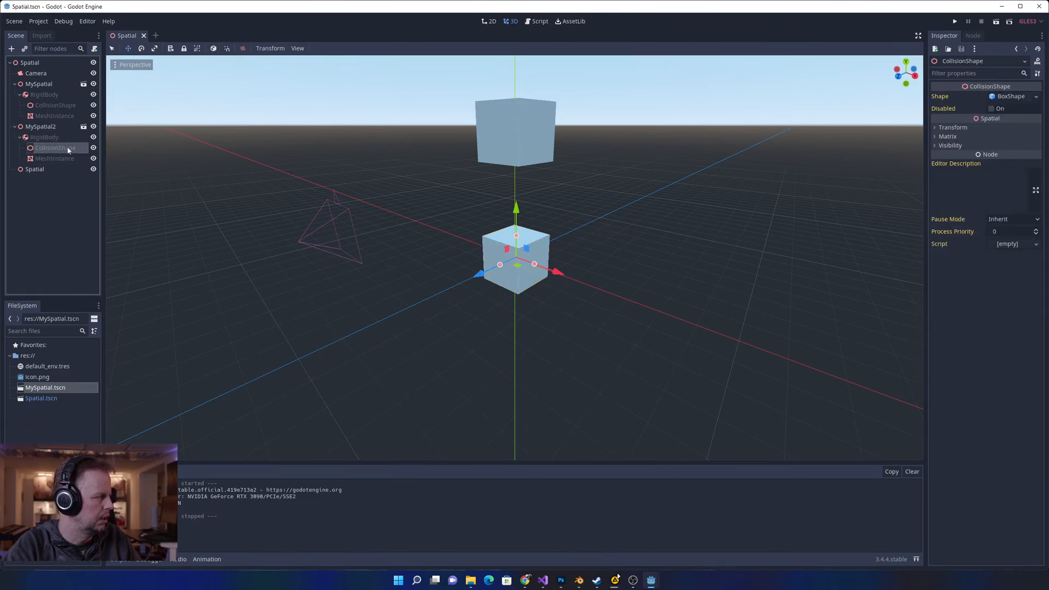
click(44, 138)
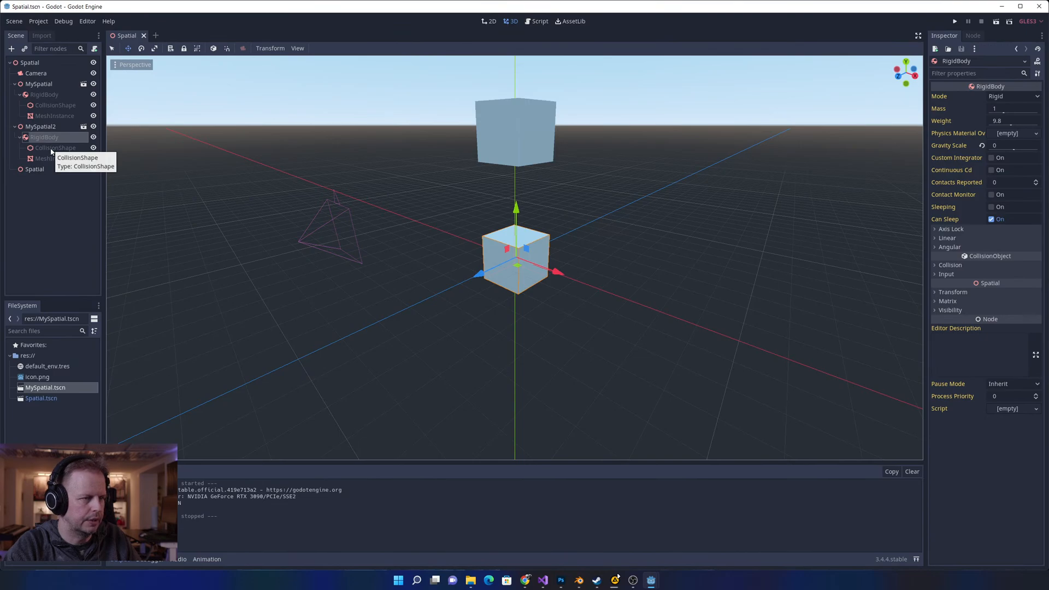
click(51, 149)
shift+click(52, 159)
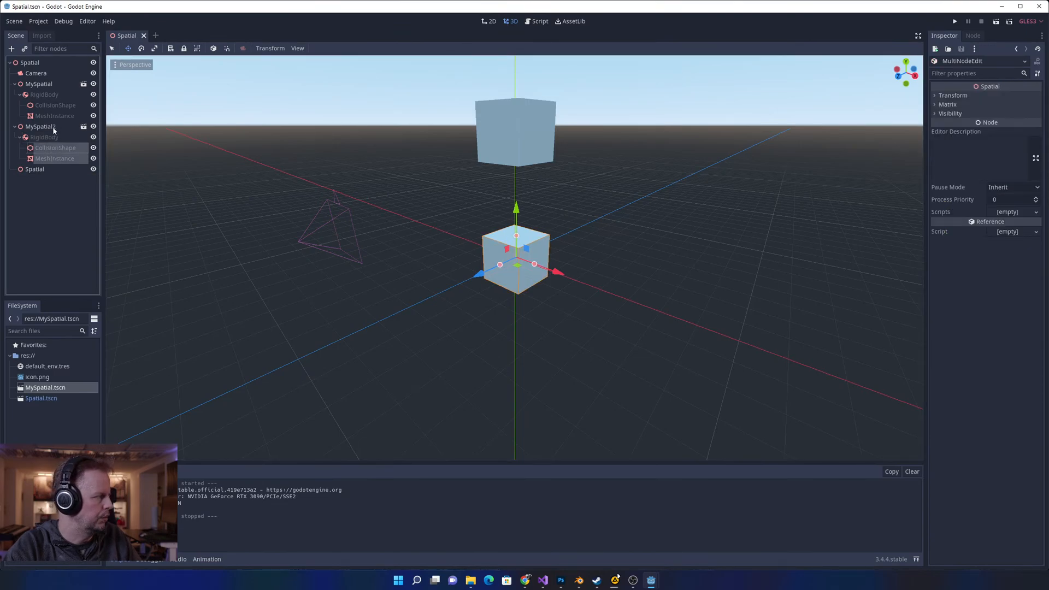
click(50, 146)
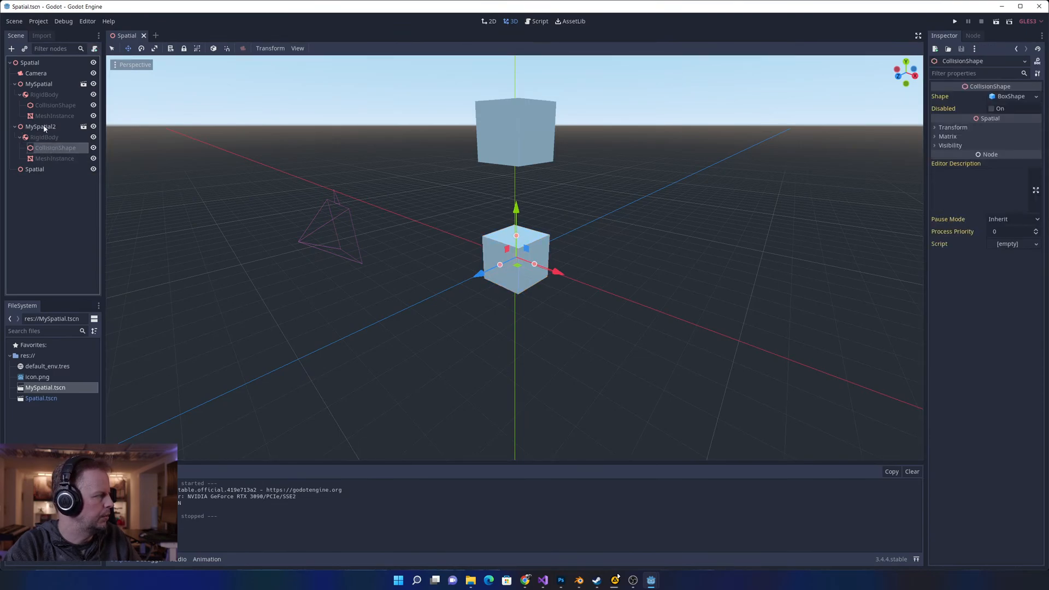
shift+click(52, 159)
click(50, 148)
shift+click(47, 159)
click(50, 147)
- Examine the node operations for MySpatial2's CollisionShape and RigidBody, including the scenes offered for instancing as a child
right_click(54, 147)
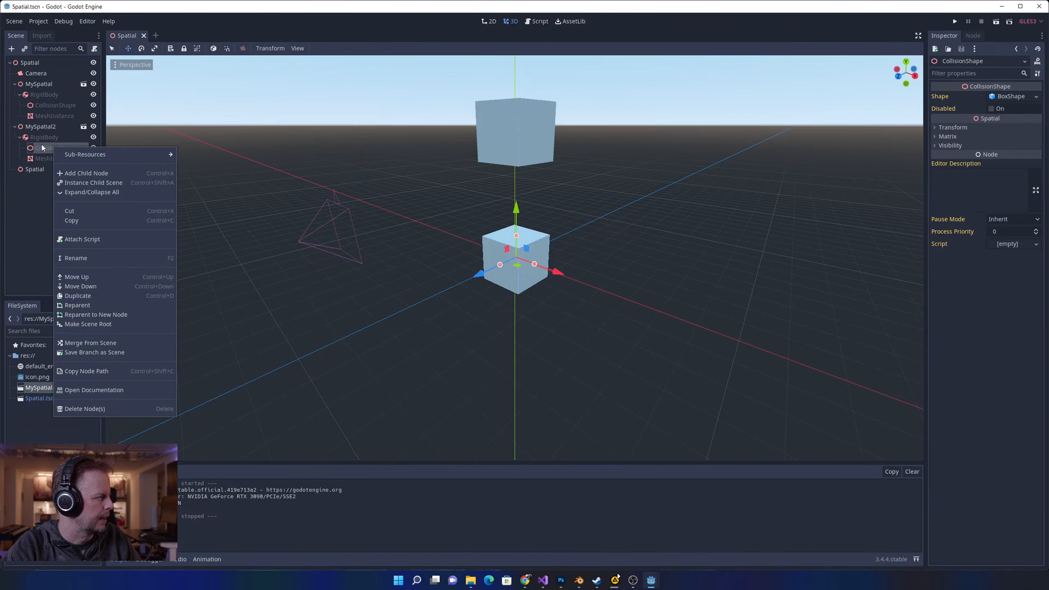
click(45, 144)
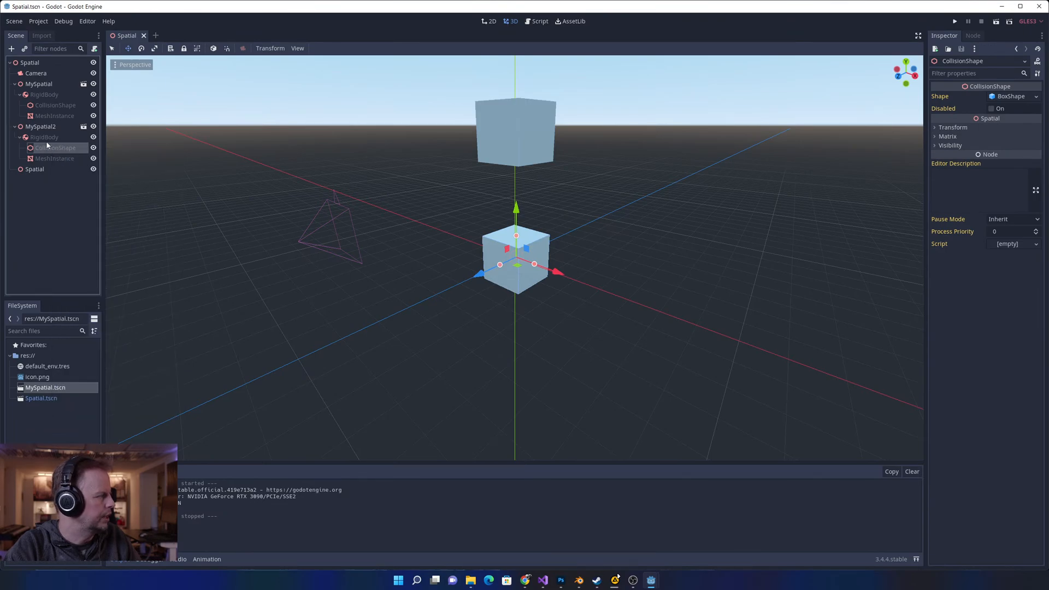
click(46, 127)
click(45, 136)
right_click(46, 135)
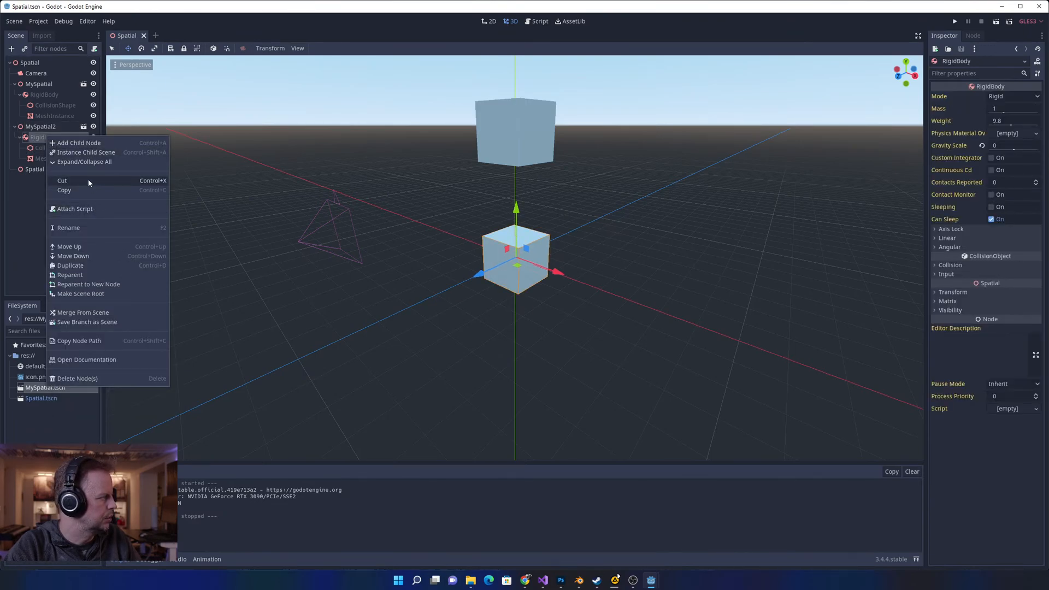
click(86, 152)
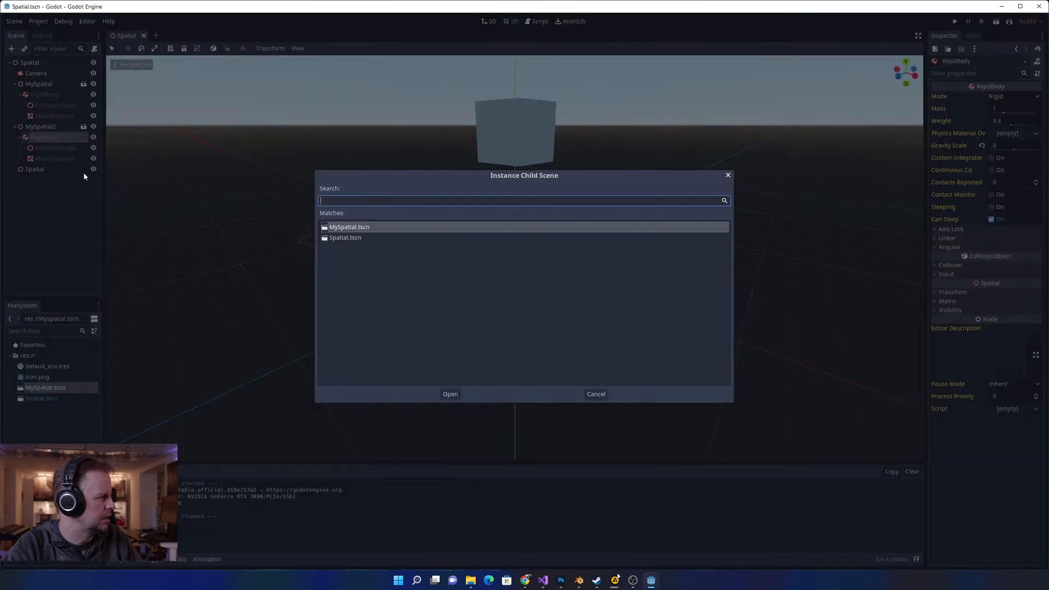
key(Escape)
click(54, 204)
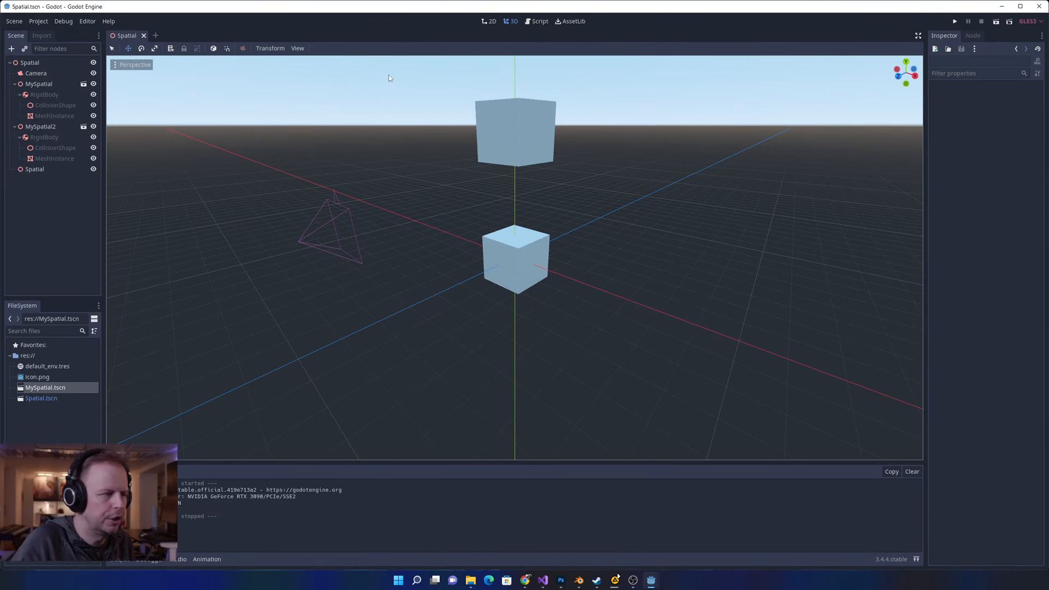
- Set the Mode of MySpatial2's RigidBody to Static
click(71, 138)
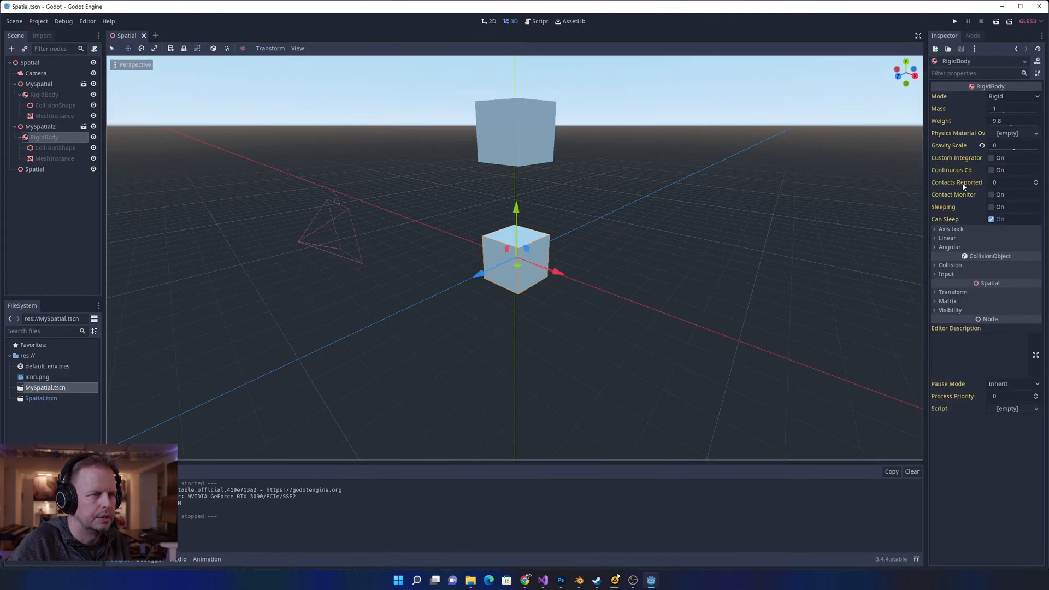
click(1002, 97)
click(1012, 110)
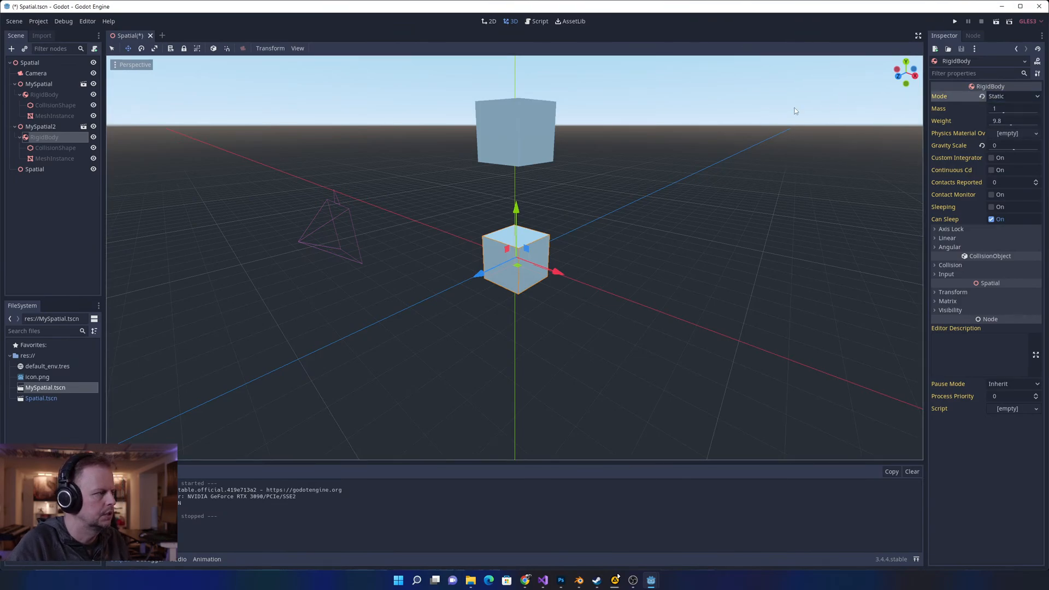
click(1005, 96)
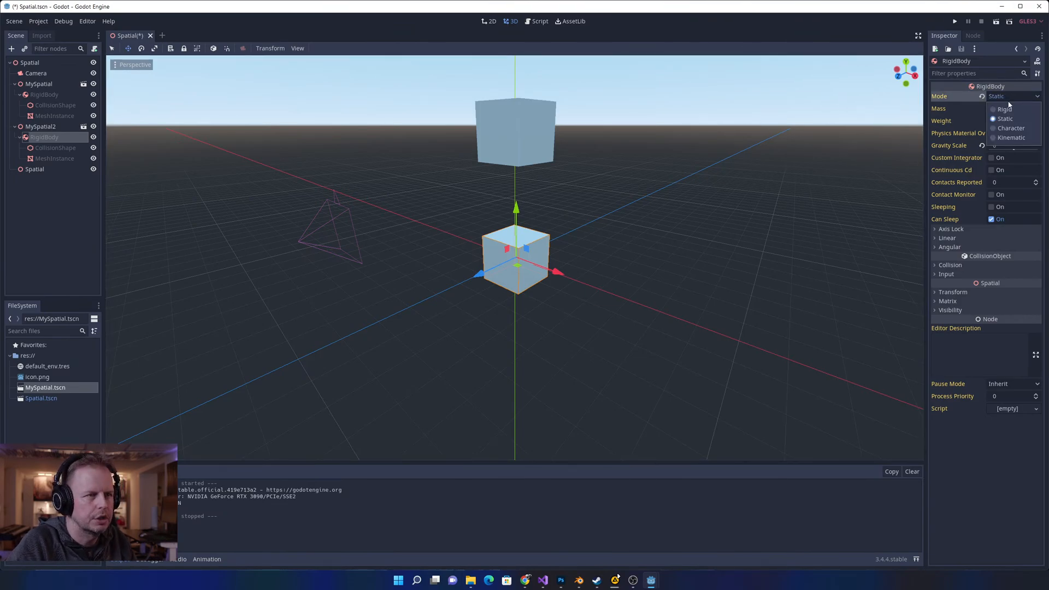
click(842, 108)
- Save the Spatial scene and run the project to test the Static RigidBody, closing the game window when done
key(ctrl+s)
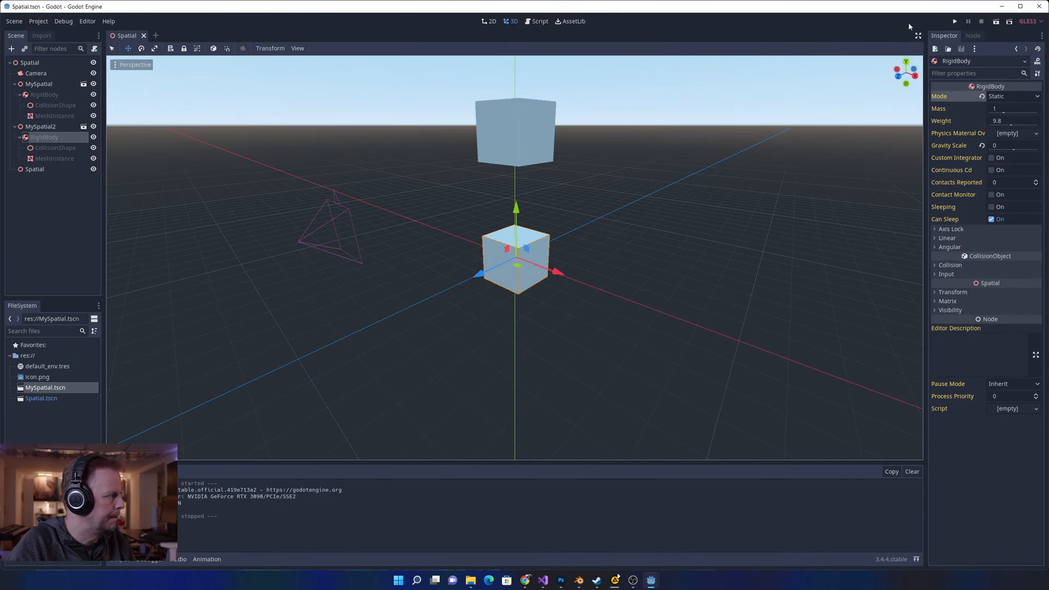
click(955, 22)
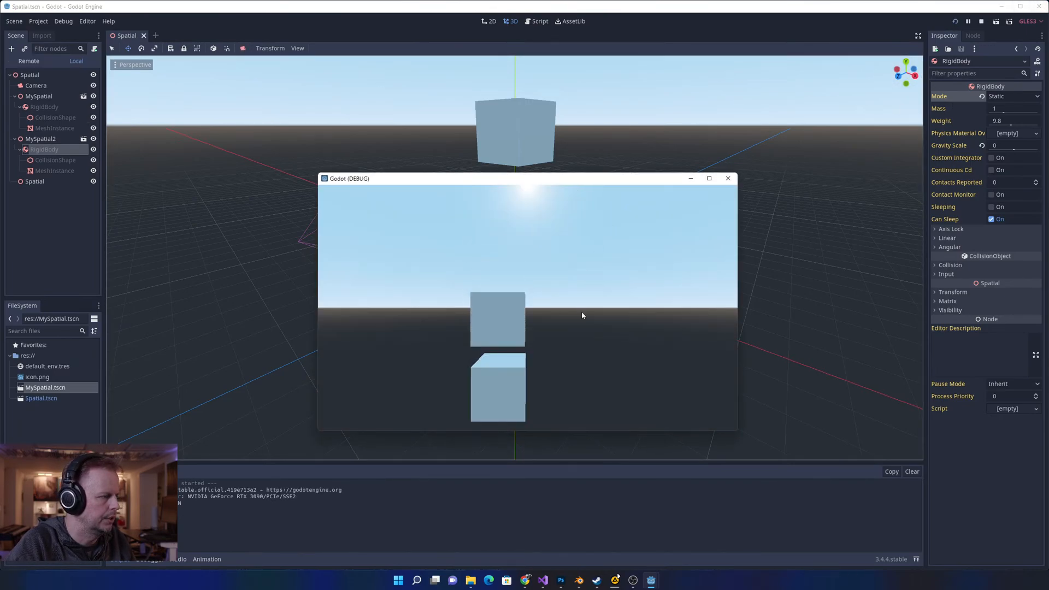
click(729, 179)
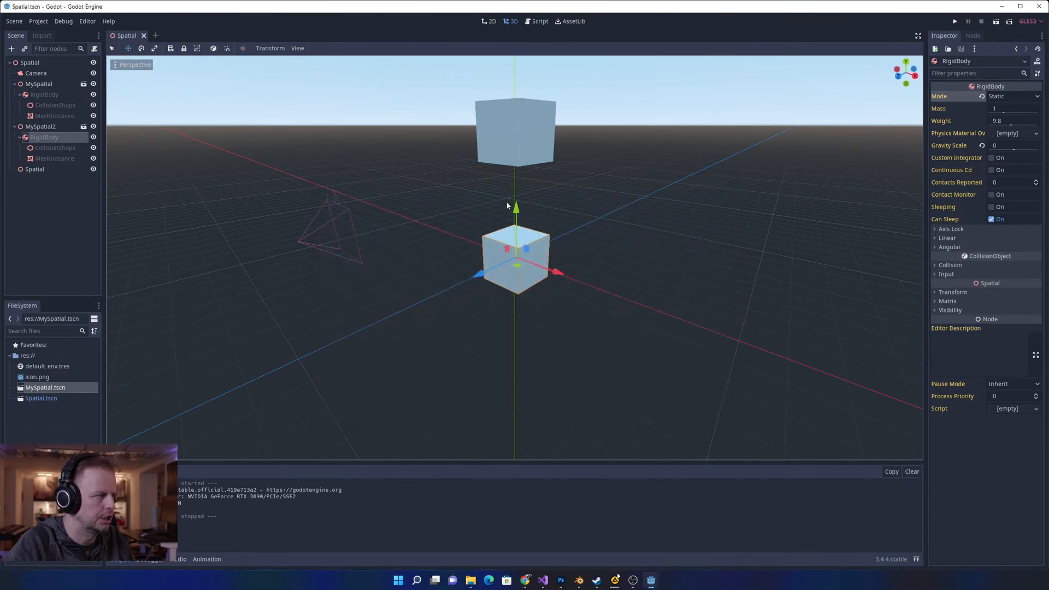
- Look for an existing project resource to load as the Physics Material Override of MySpatial2's RigidBody
click(1013, 133)
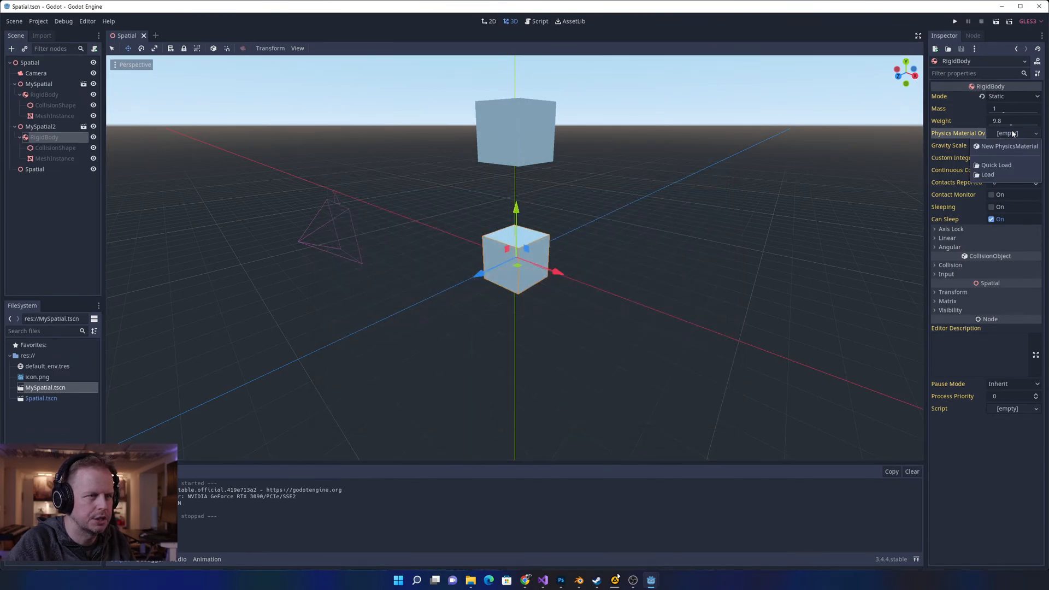
click(998, 165)
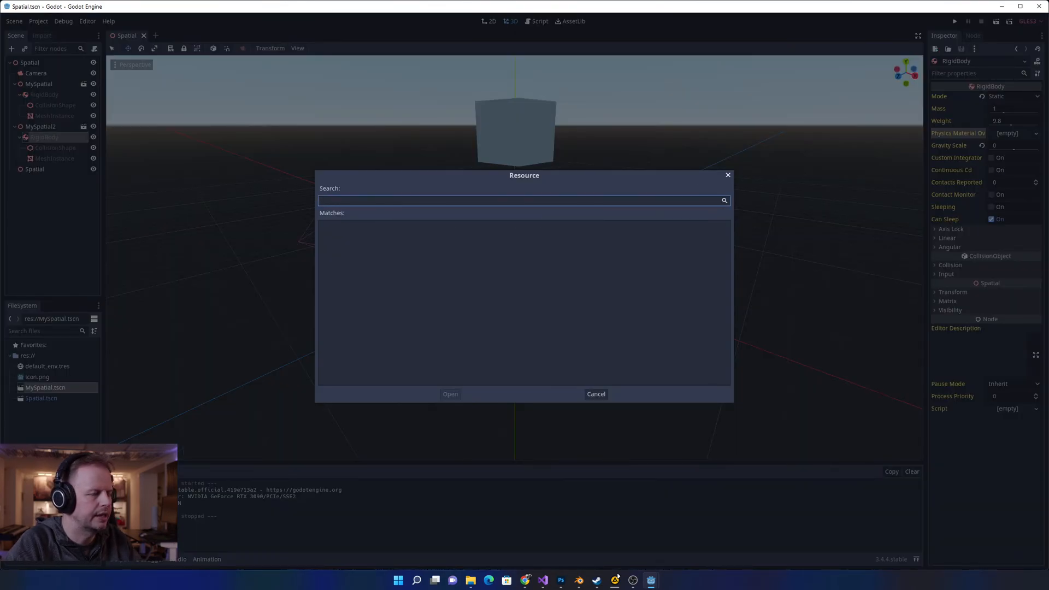
key(Escape)
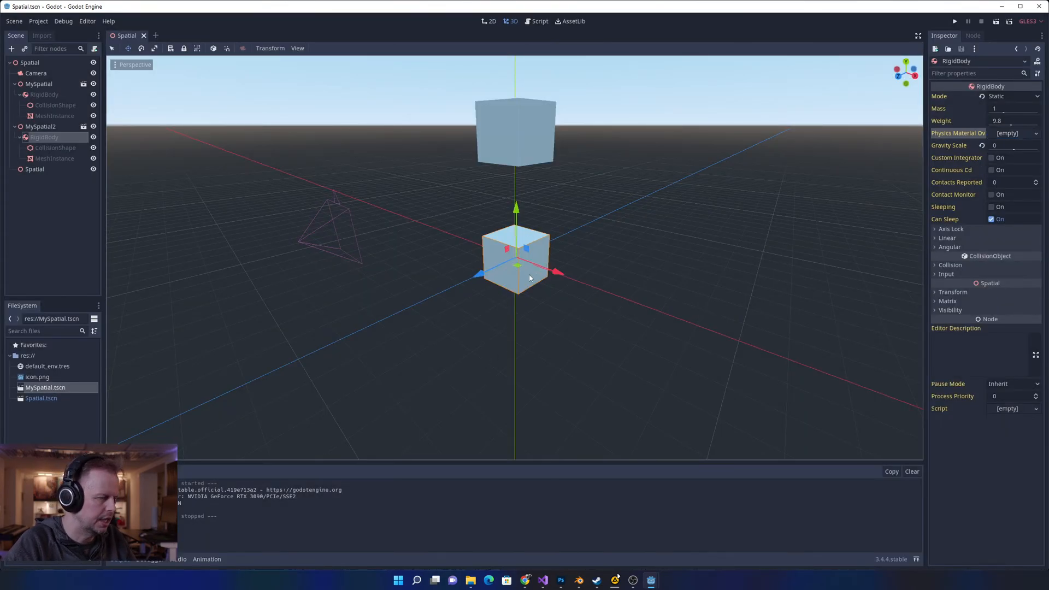
right_click(35, 429)
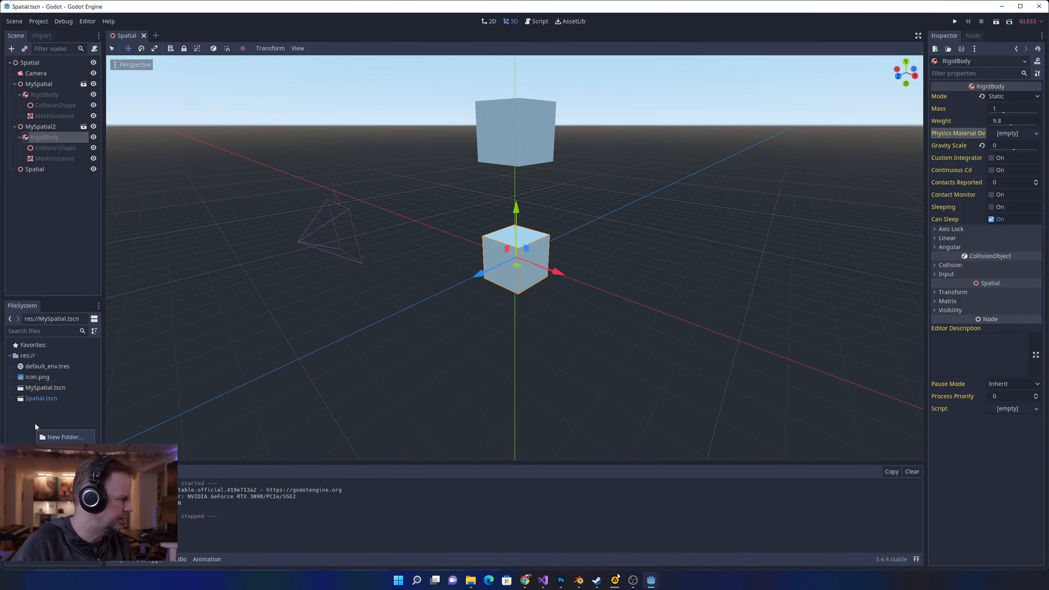
click(39, 200)
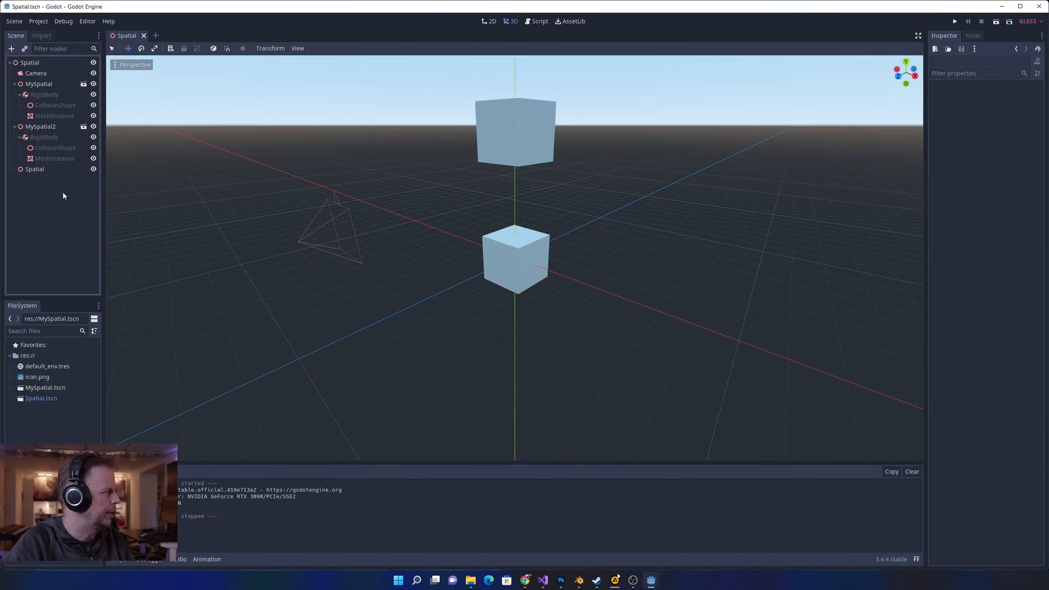
click(48, 95)
right_click(49, 97)
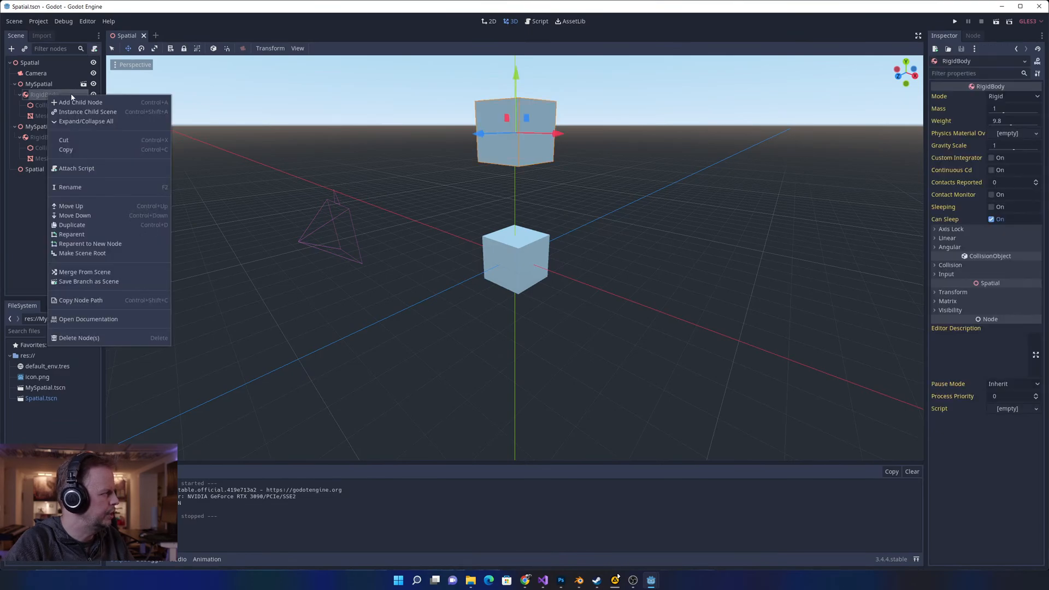
click(76, 102)
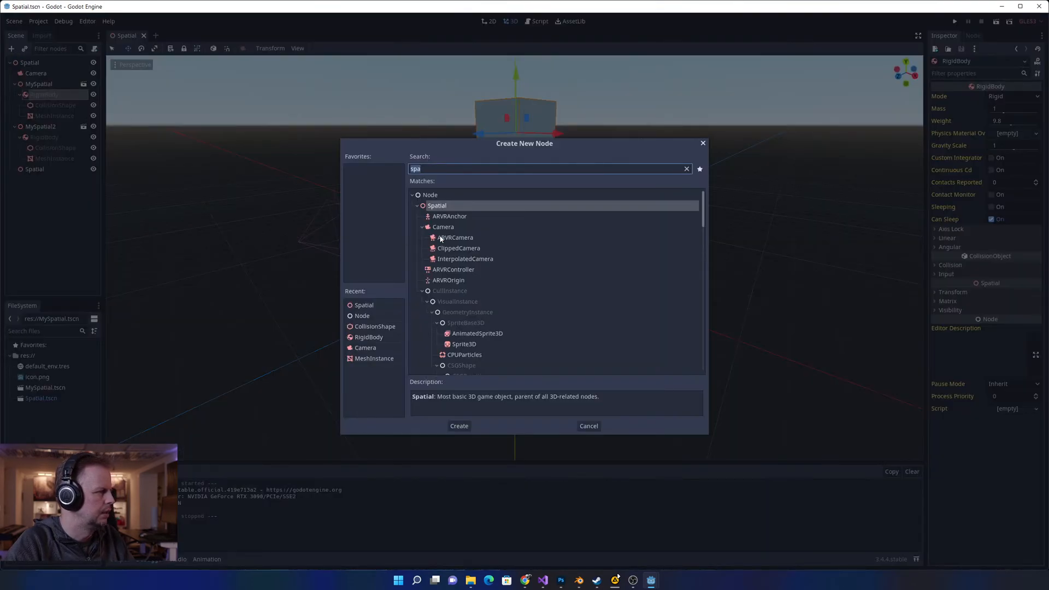
text(physui)
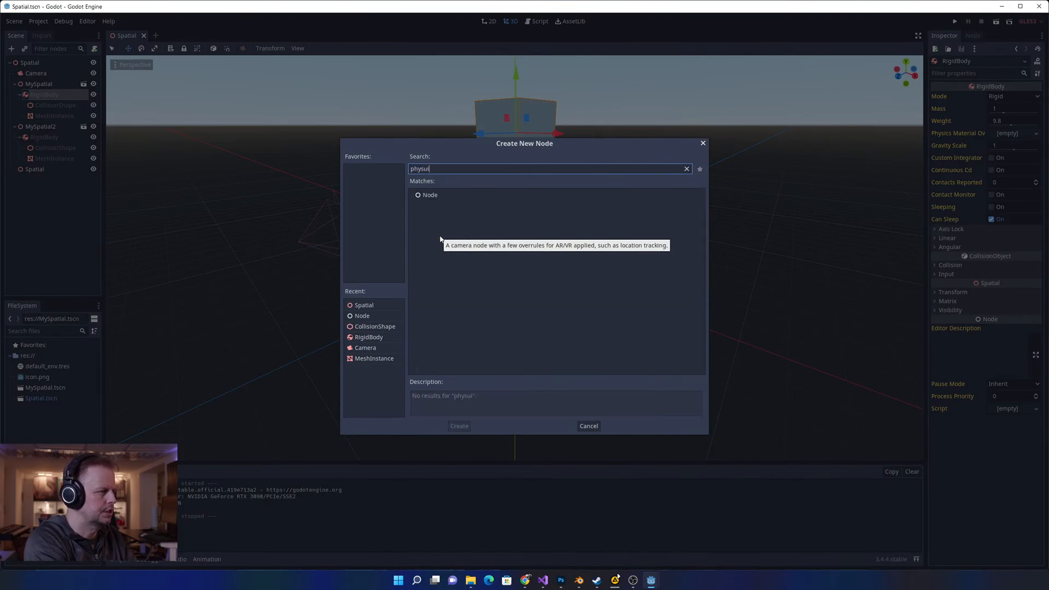
key(BackSpace)
key(BackSpace)
text(i)
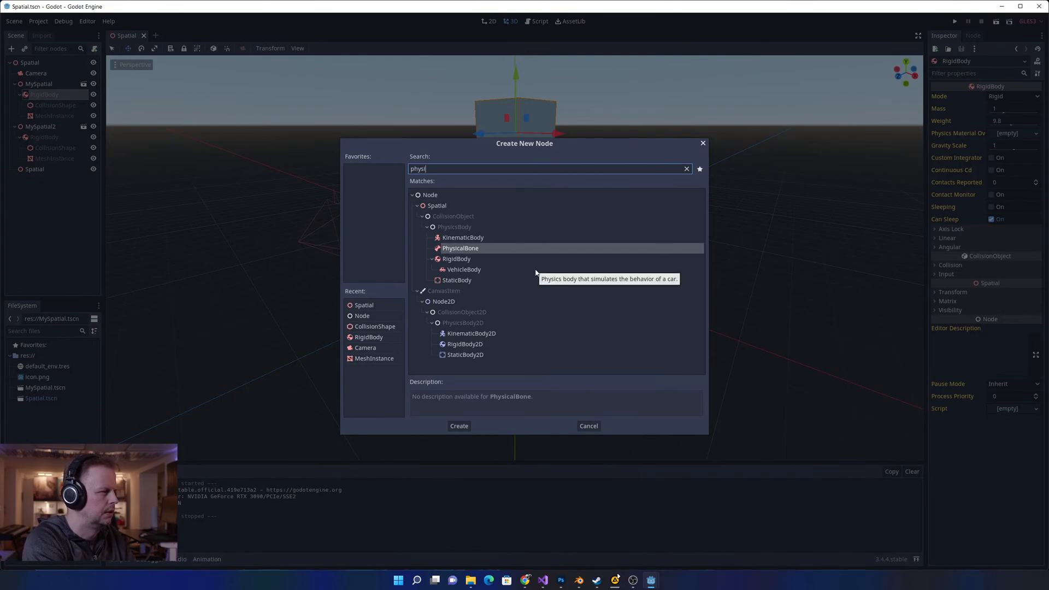
key(ctrl+a)
text(m)
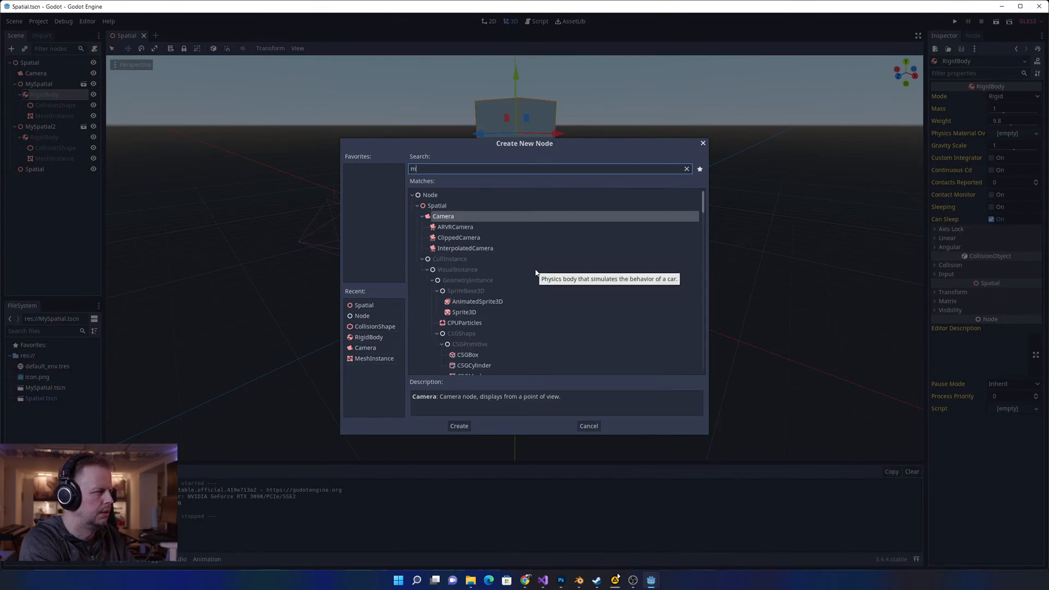
text(ateri)
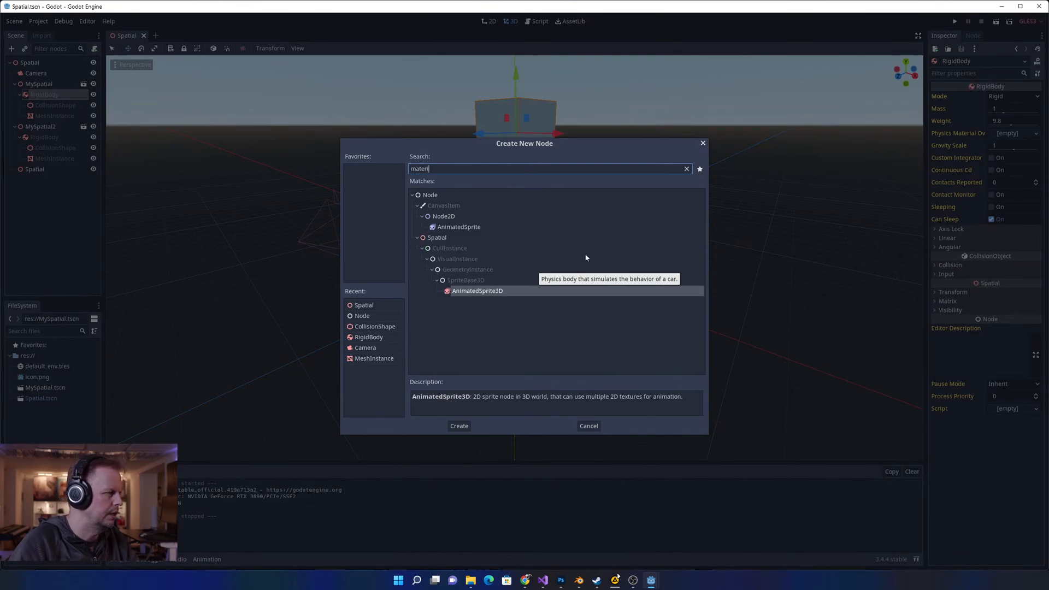
key(Escape)
- Create a new PhysicsMaterial resource and save it in the project folder as BouncyPhysMat.tres
right_click(59, 437)
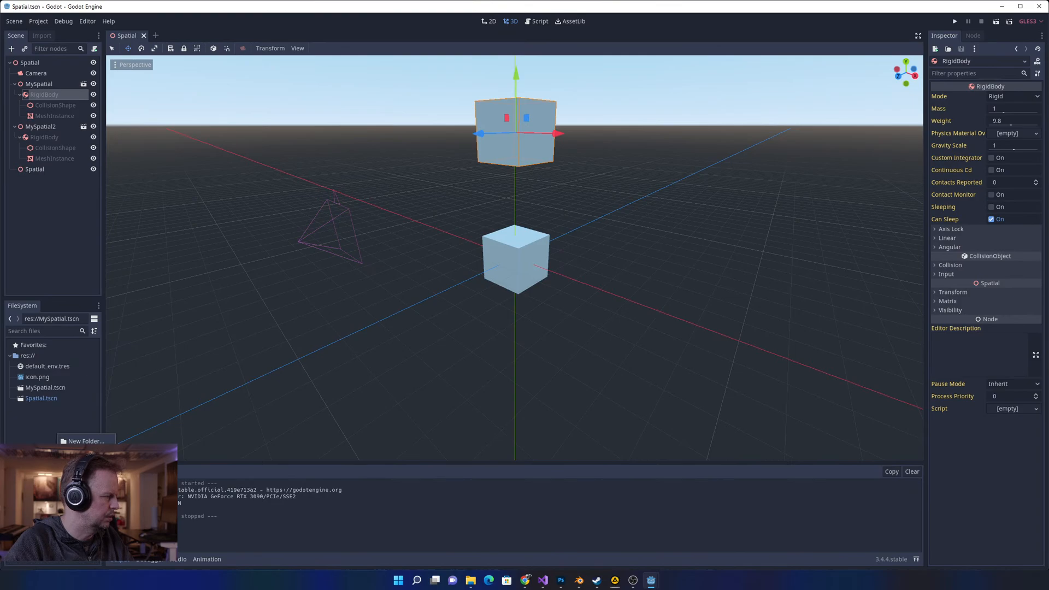
click(86, 473)
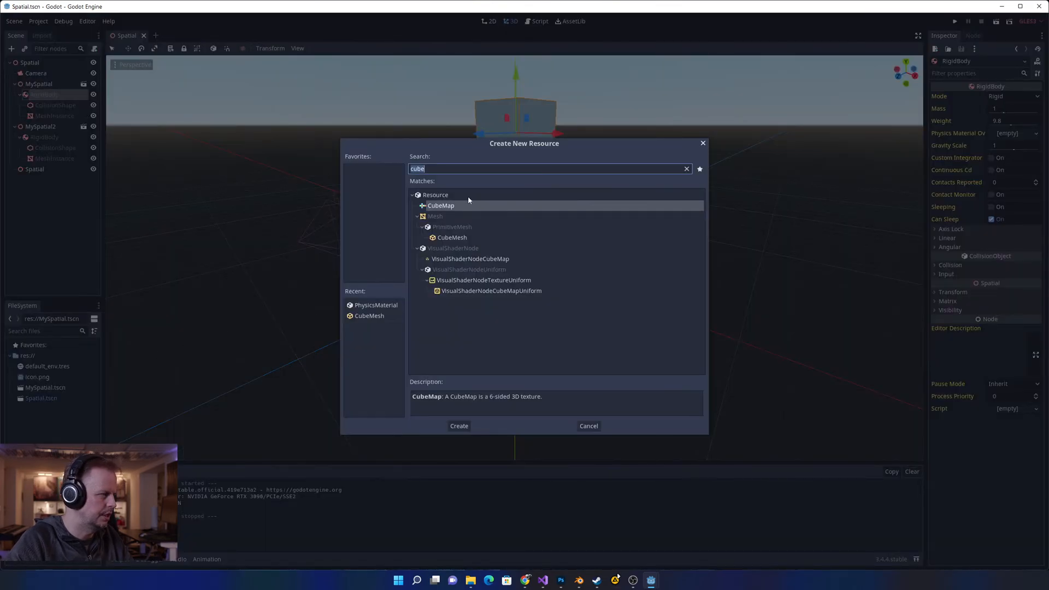
text(physi)
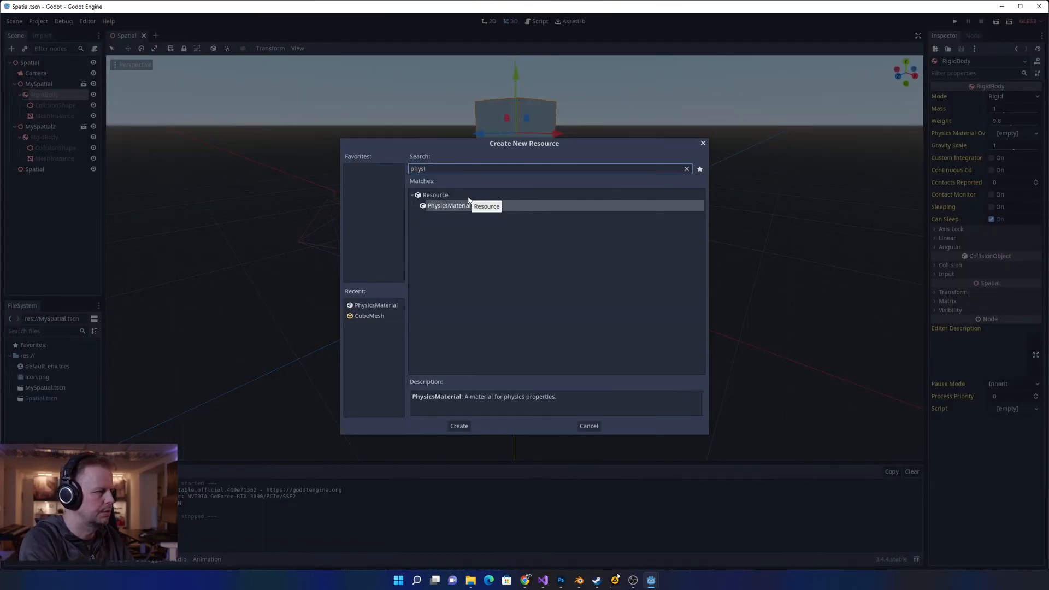
double_click(434, 206)
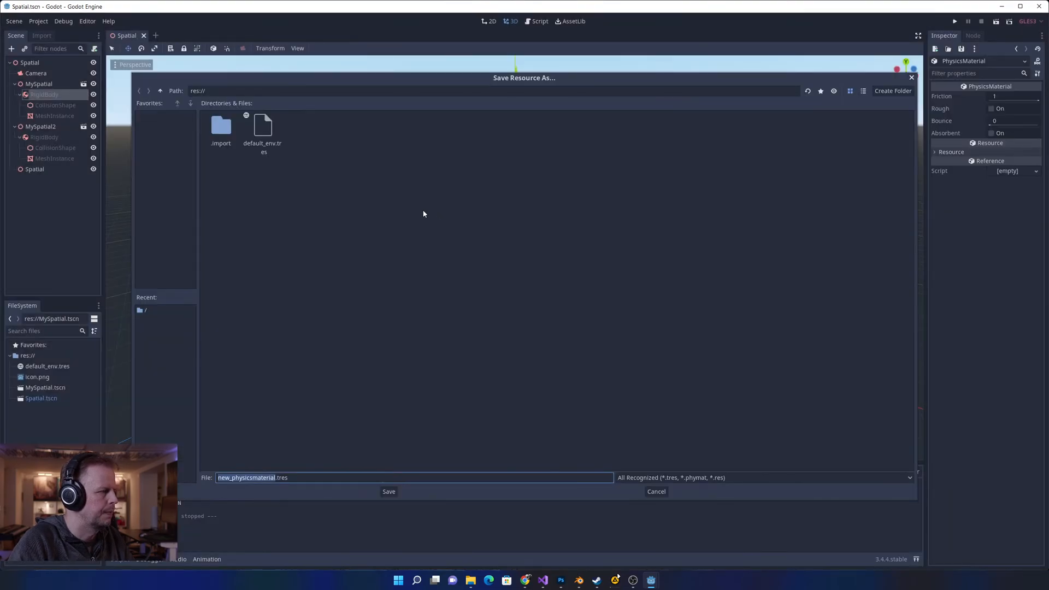
text(B)
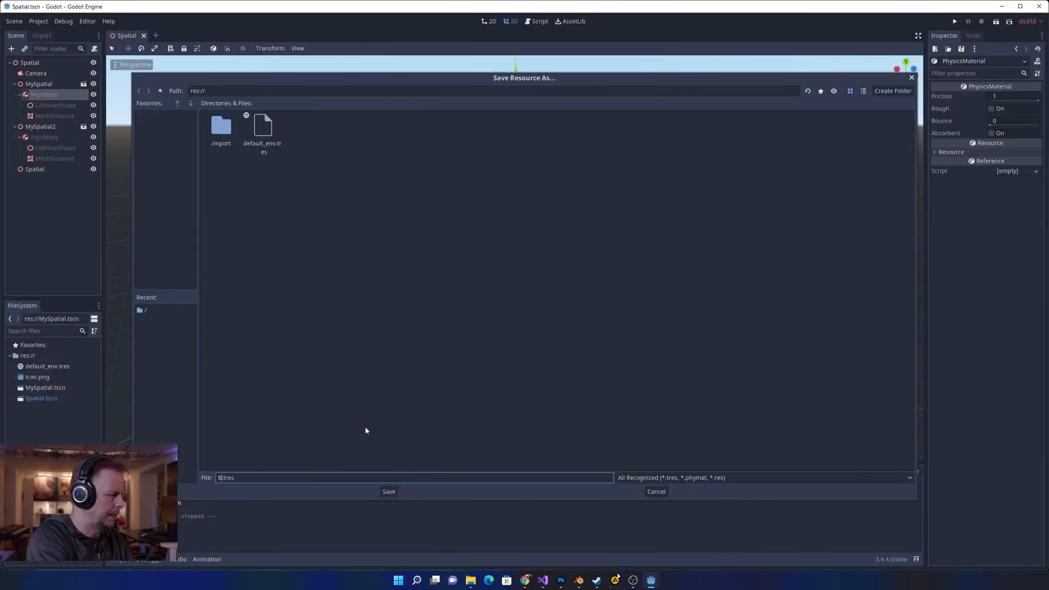
text(ouncyPhyg)
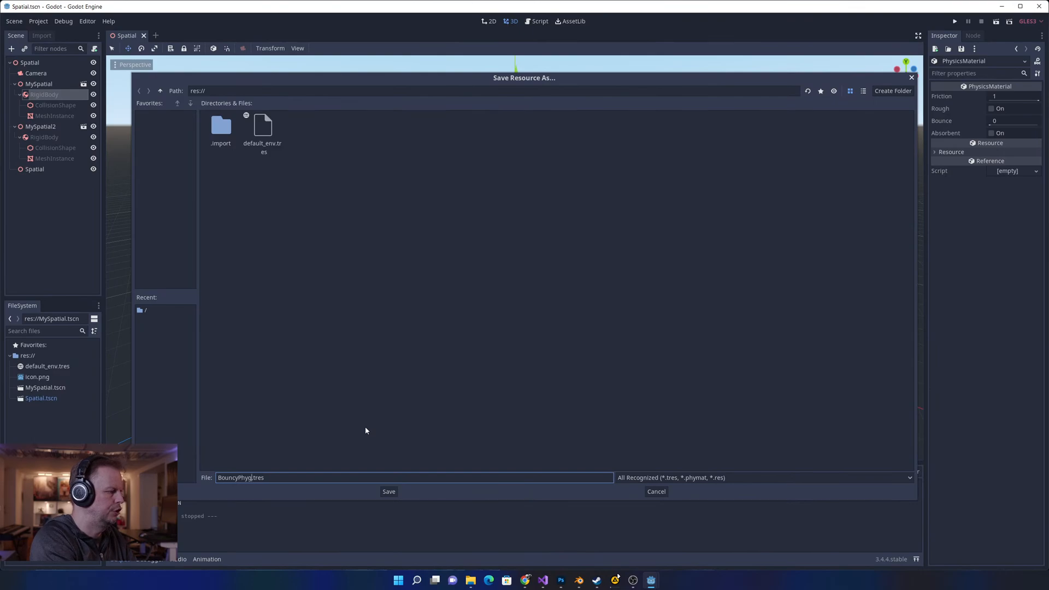
key(BackSpace)
text(sMat)
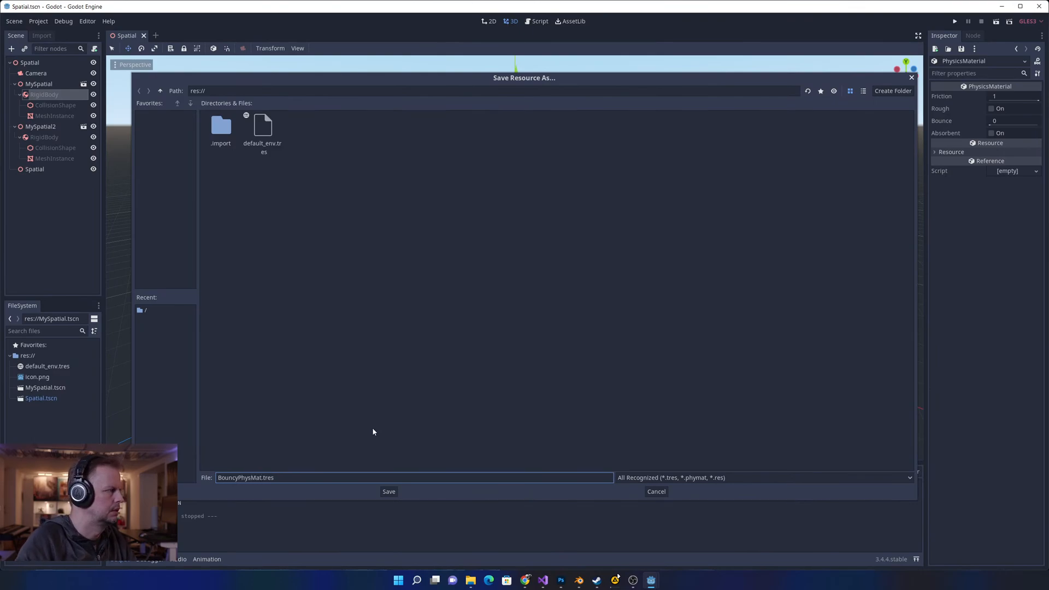
click(389, 491)
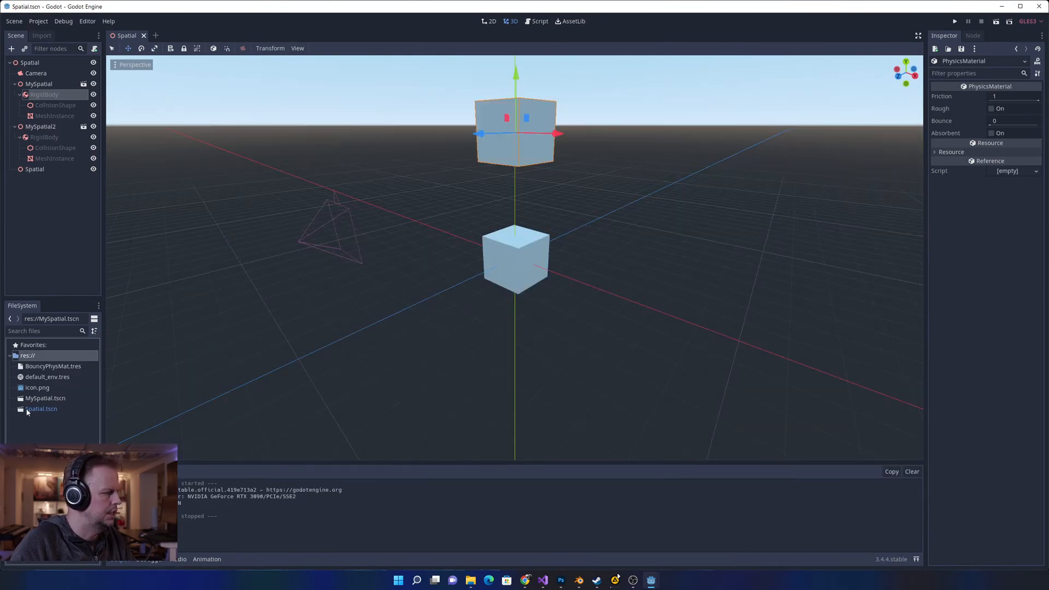
- Set the Bounce of the BouncyPhysMat.tres material to 1 and save
click(42, 367)
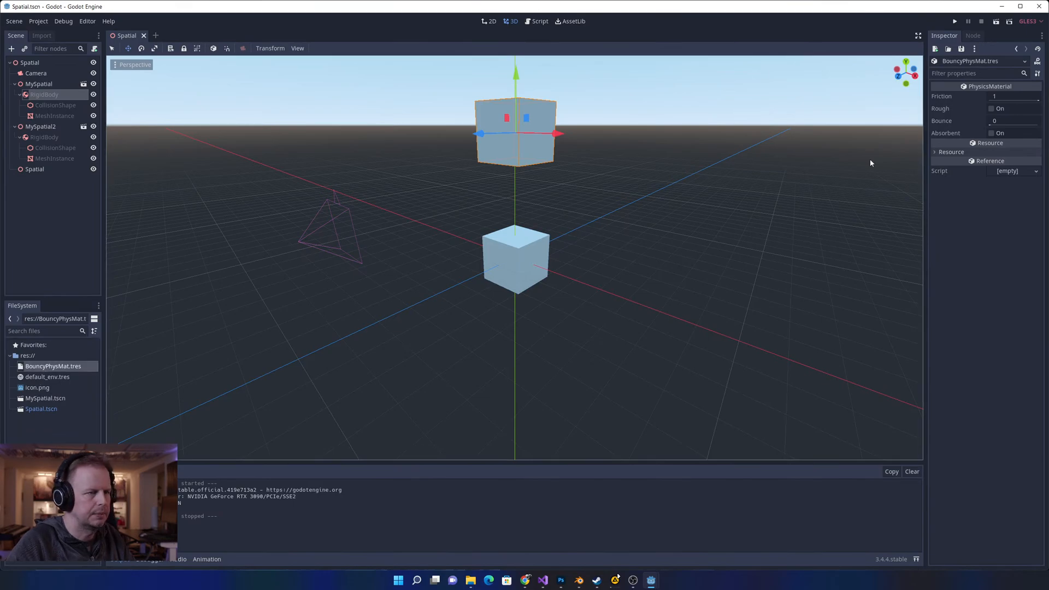
drag(1005, 121, 1040, 127)
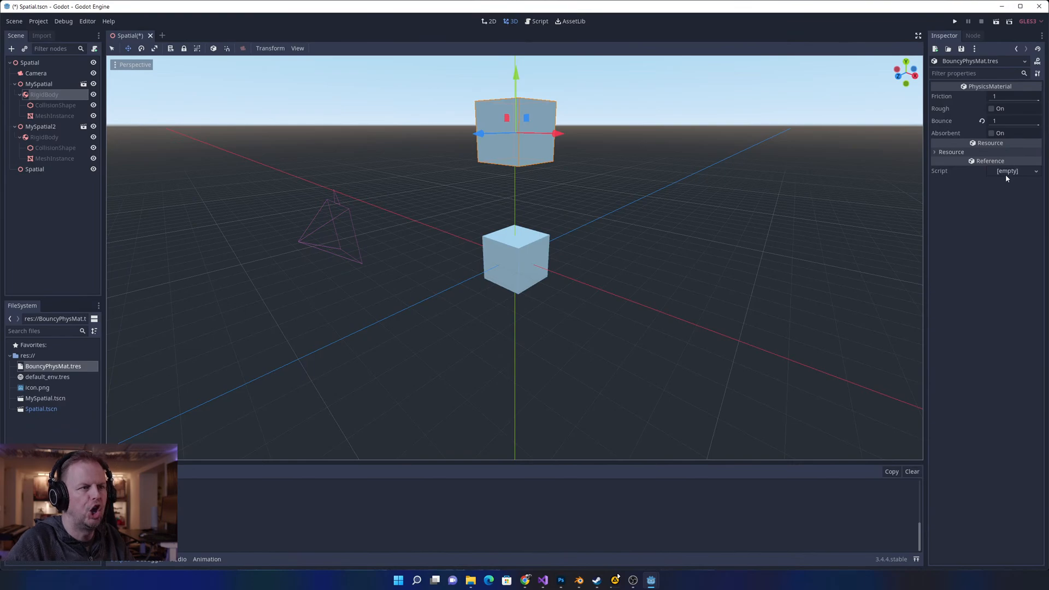
key(ctrl+s)
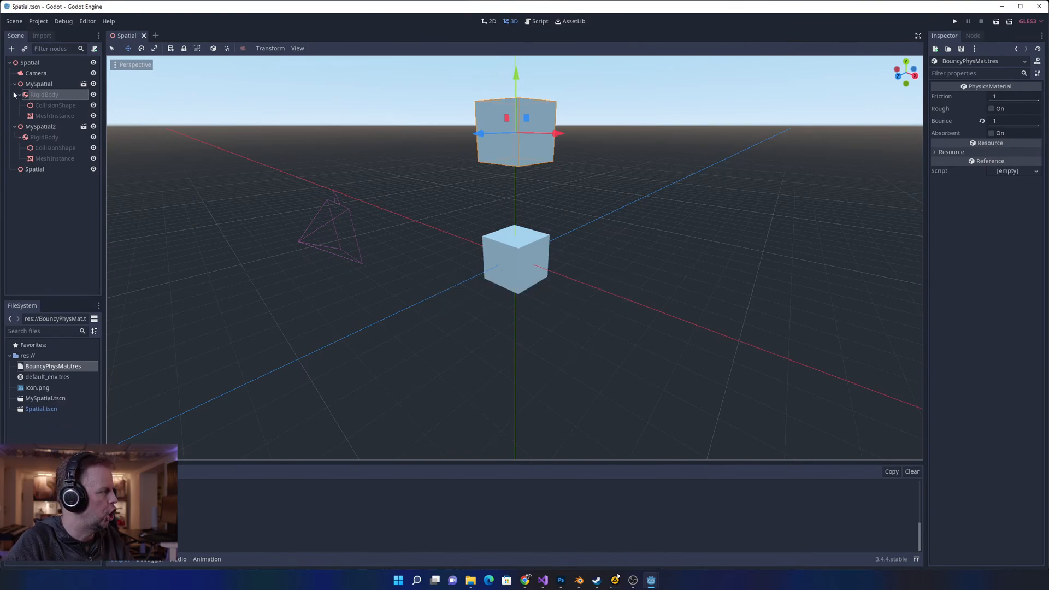
- Load BouncyPhysMat.tres as the Physics Material Override of MySpatial's RigidBody
click(51, 96)
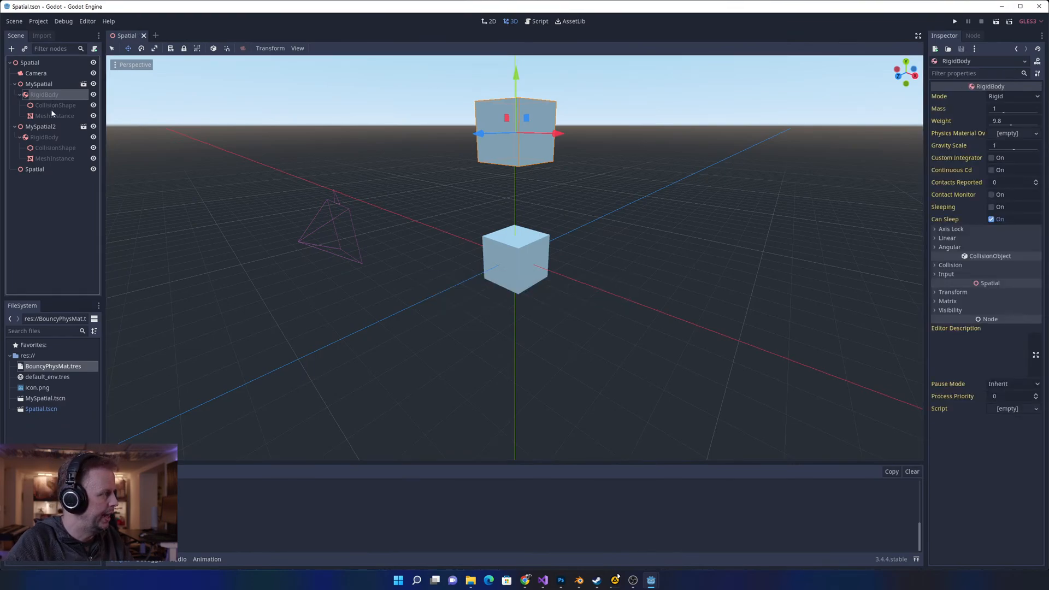
click(1018, 133)
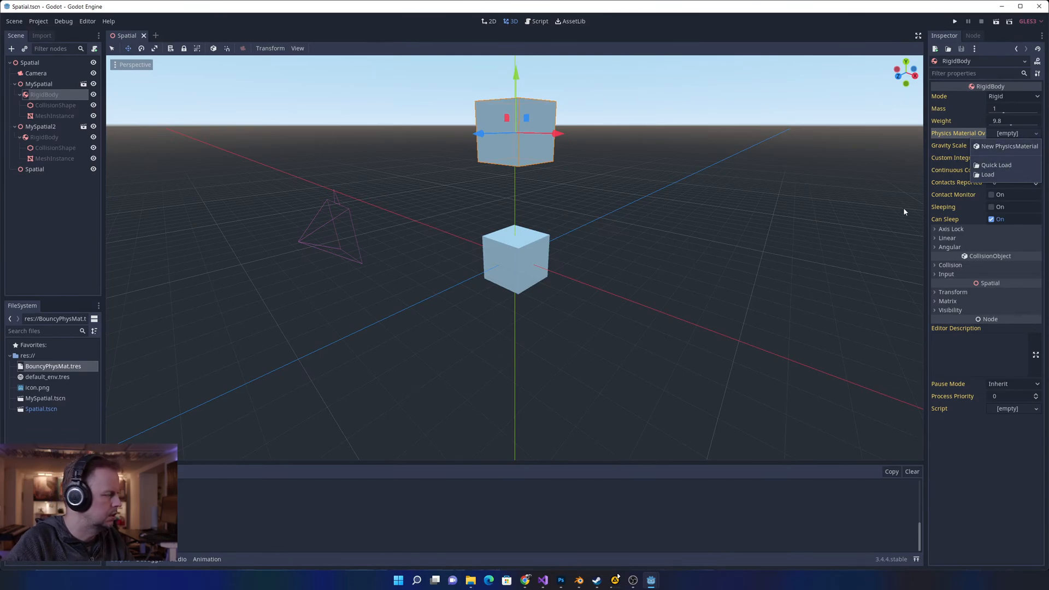
click(998, 174)
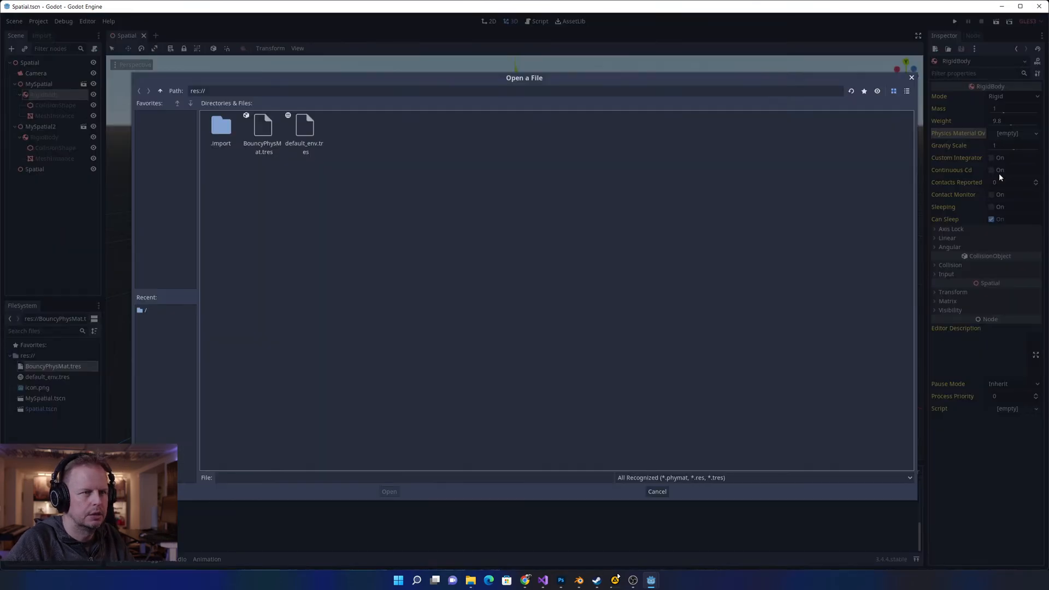
double_click(263, 131)
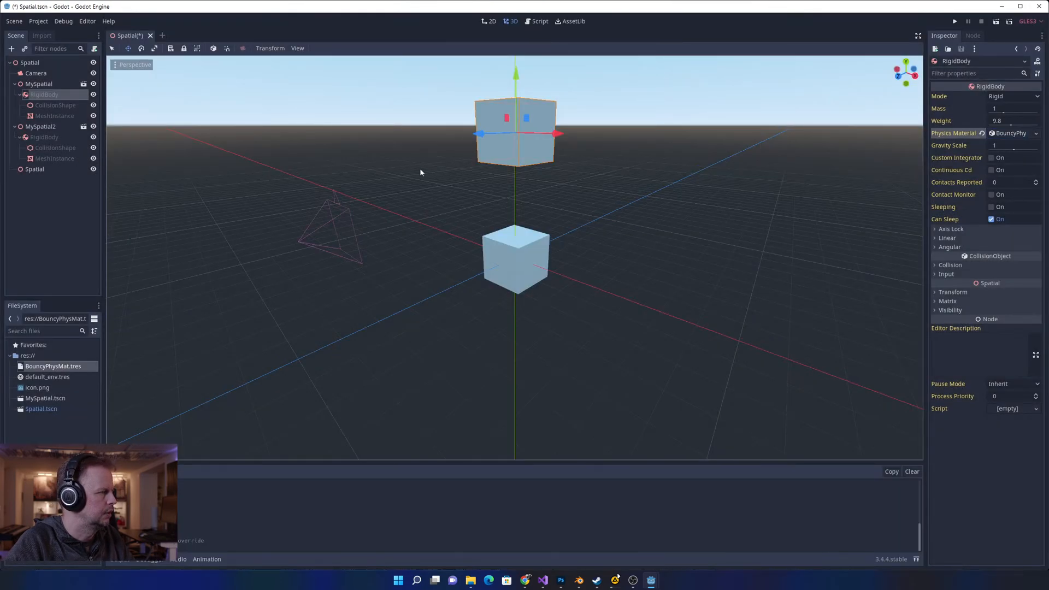
- Save the Spatial scene and run the project to test the bouncy material, closing the game window when done
key(ctrl+s)
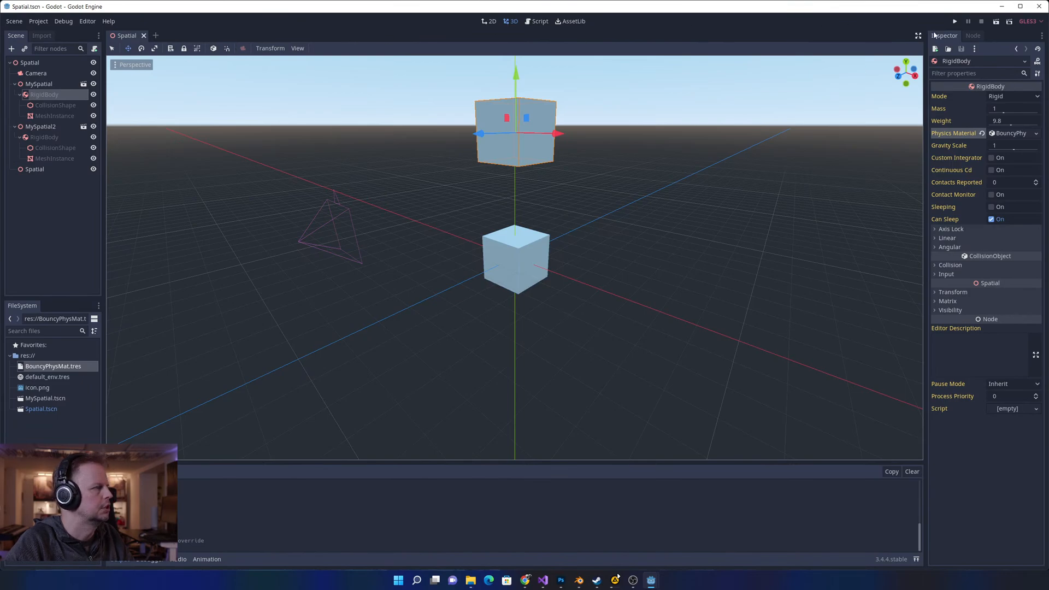
click(954, 22)
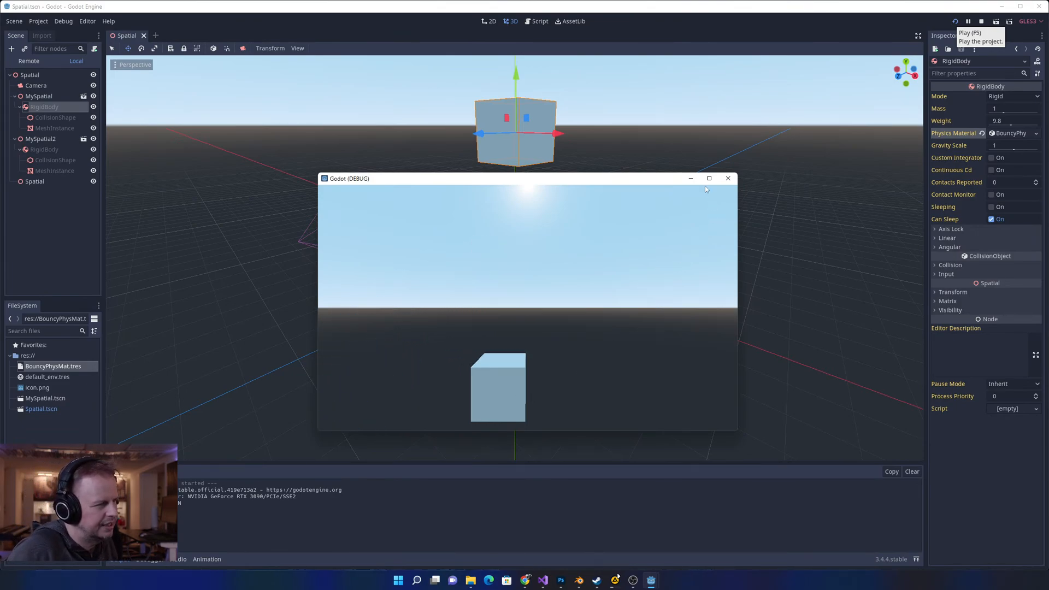
click(728, 178)
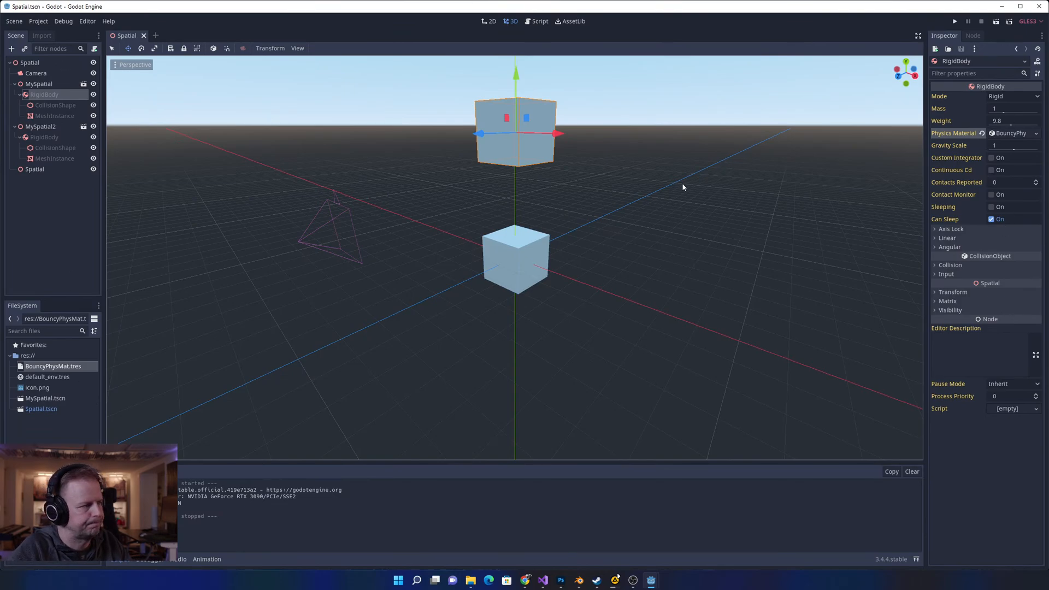
- Duplicate the whole MySpatial instance rather than only its RigidBody
key(ctrl+z)
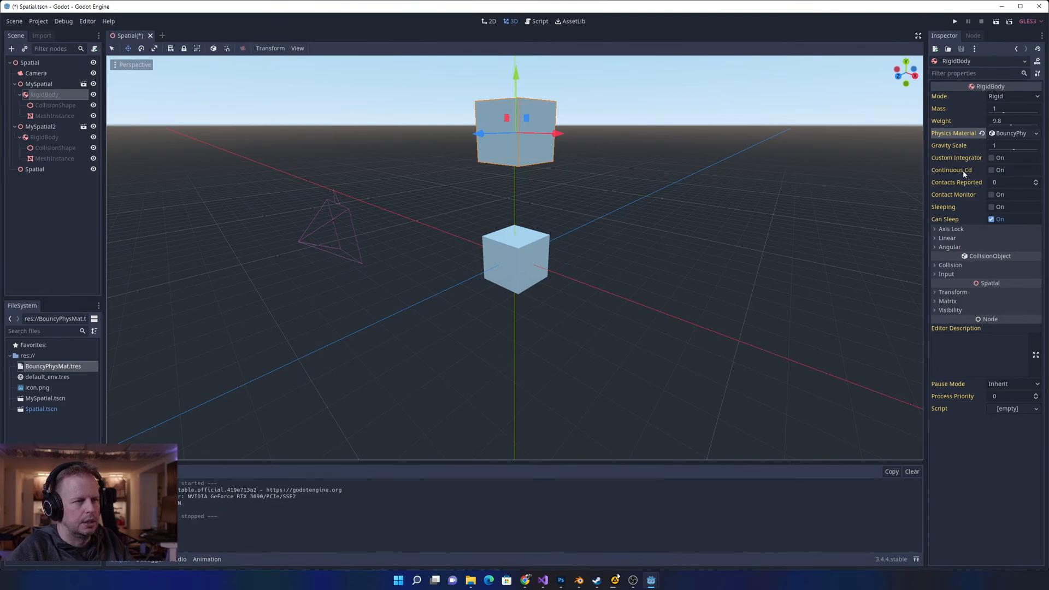
mouse_move(963, 170)
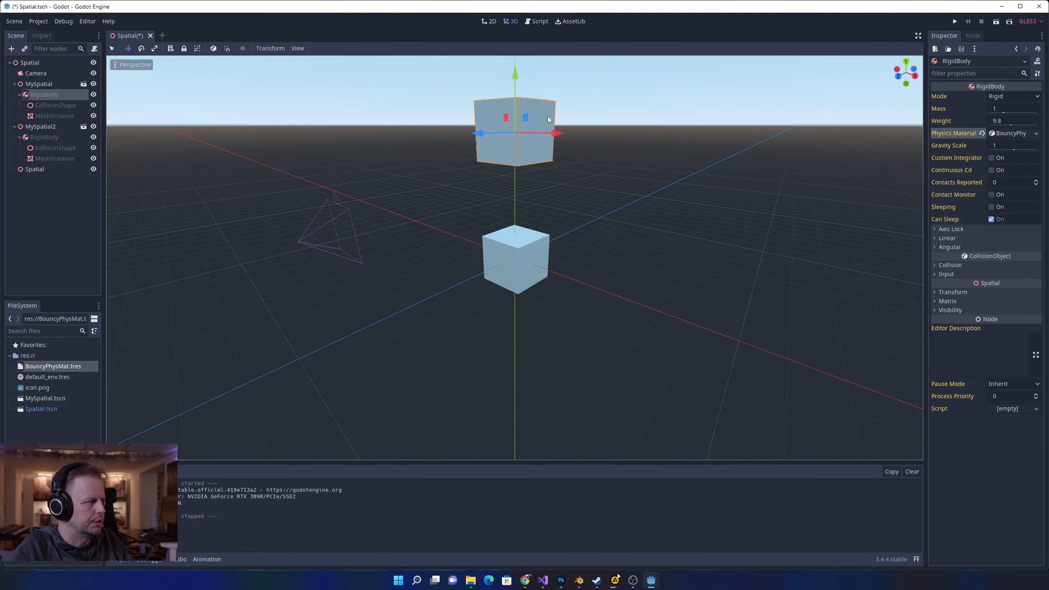
scroll(604, 146, down, 6)
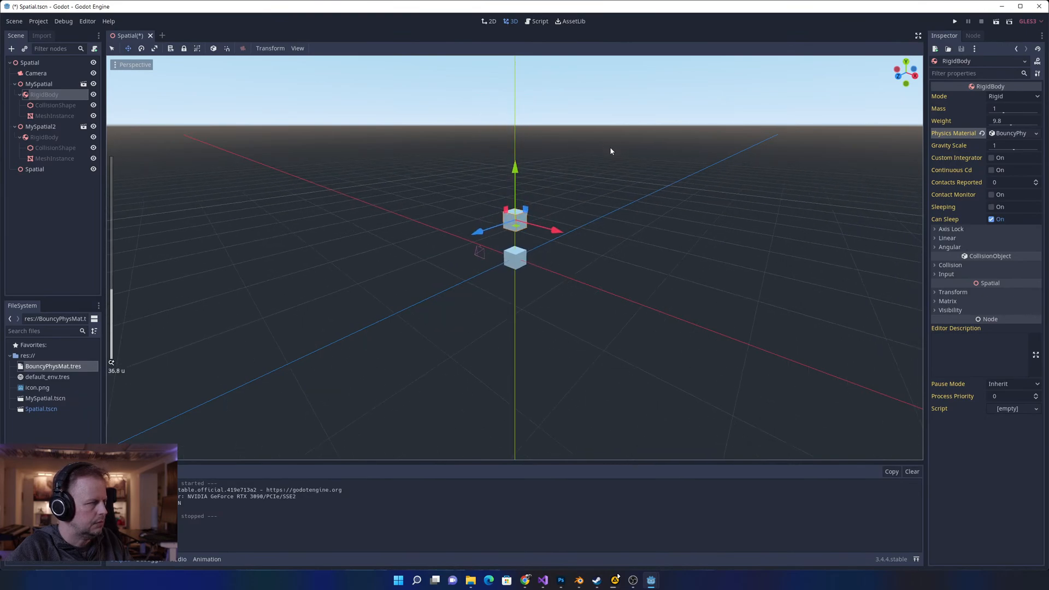
key(ctrl+d)
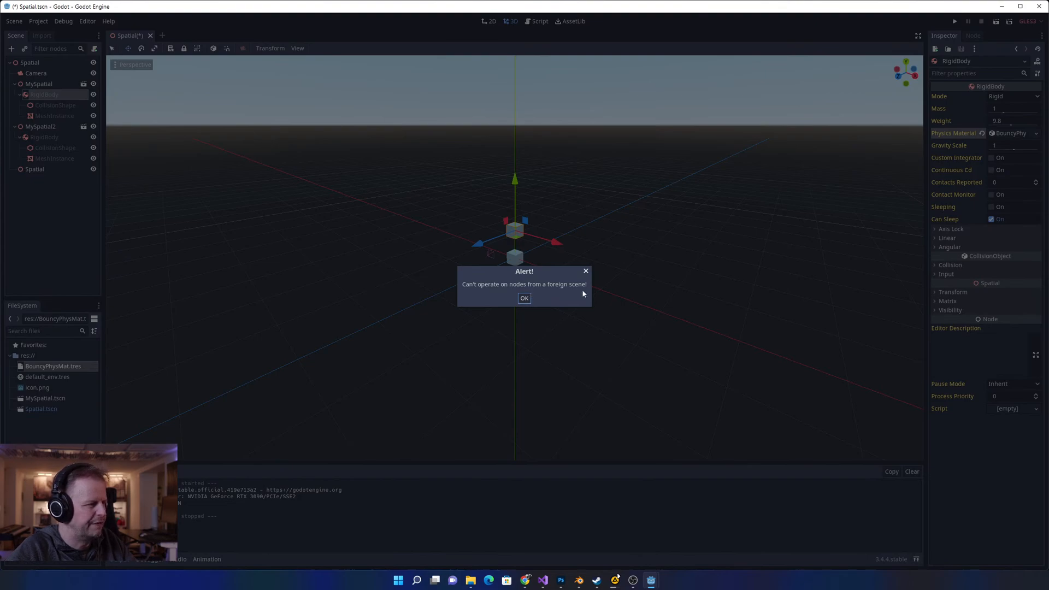
click(586, 271)
click(40, 84)
key(ctrl+d)
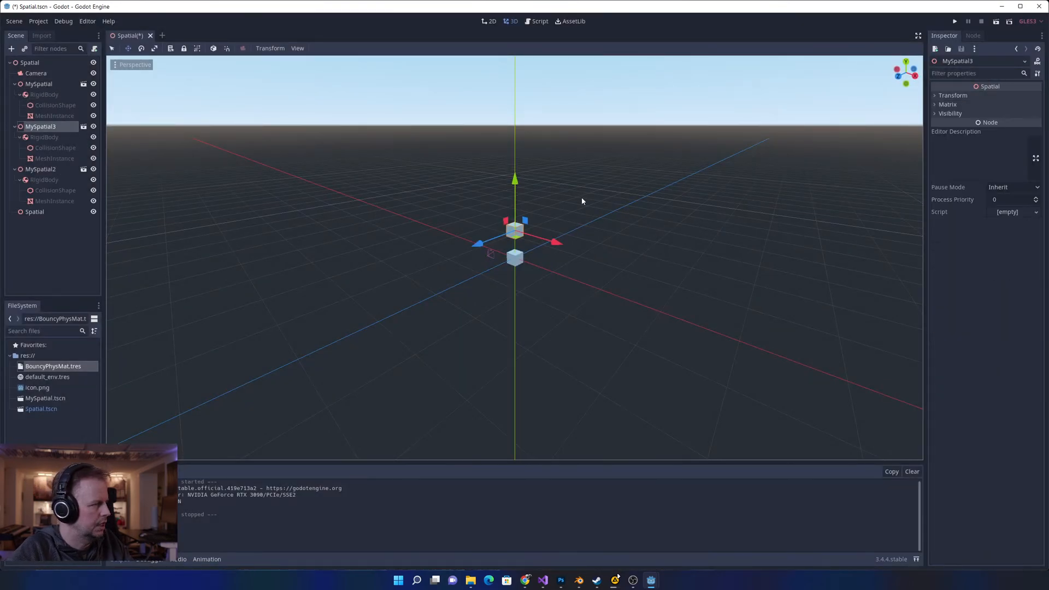
- Raise the MySpatial copy along the vertical axis and add three more copies stacked above it
drag(521, 184, 519, 61)
key(ctrl+d)
key(ctrl+d)
key(ctrl+d)
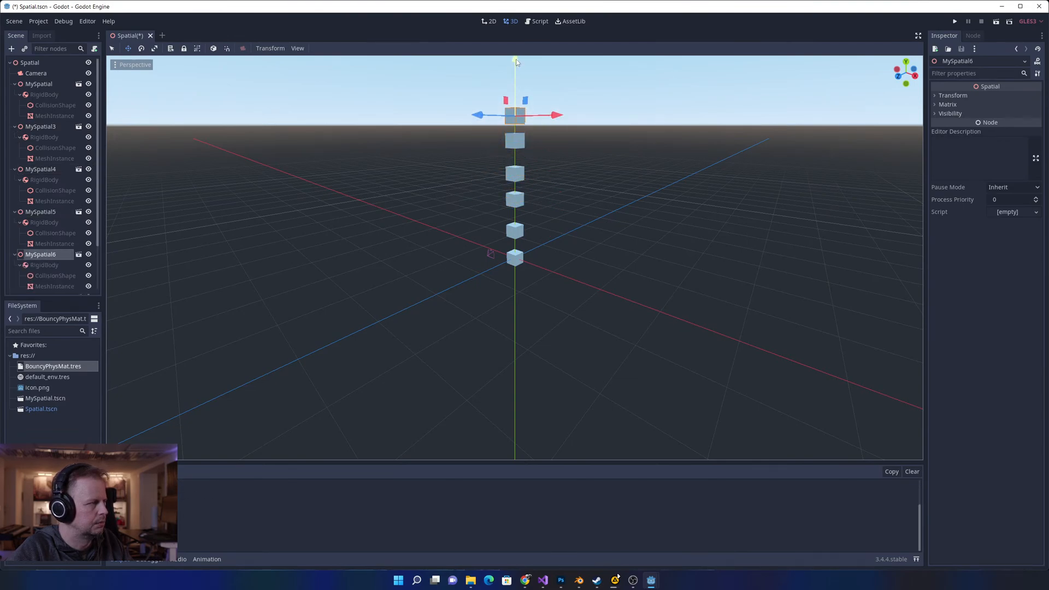
drag(511, 112, 536, 175)
key(ctrl+z)
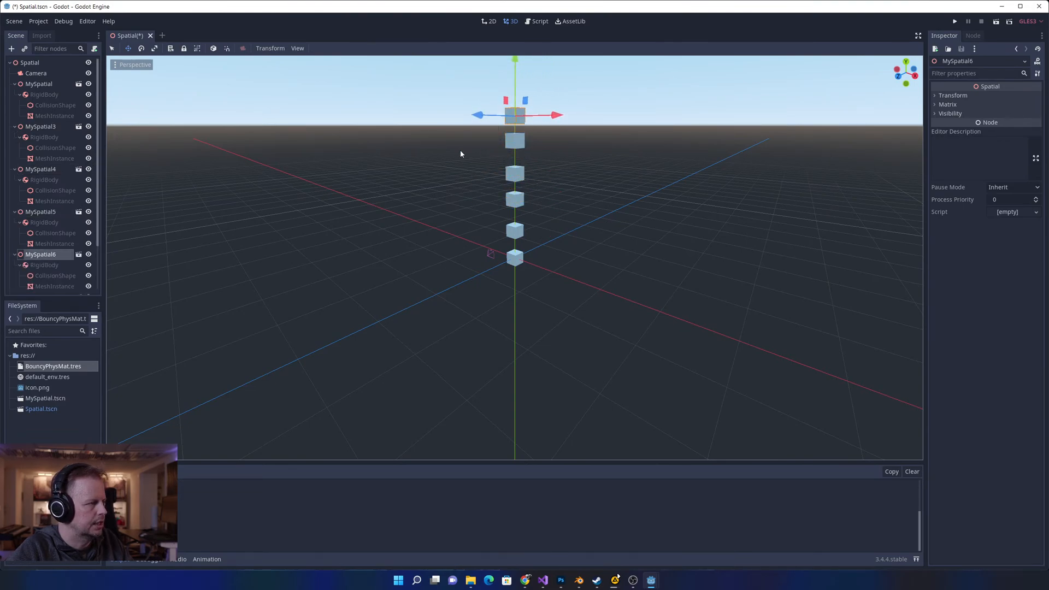
- Duplicate the stacked MySpatial instances as a group, raise the copies above the originals and repeat to build a much taller tower
ctrl+click(37, 211)
ctrl+click(46, 159)
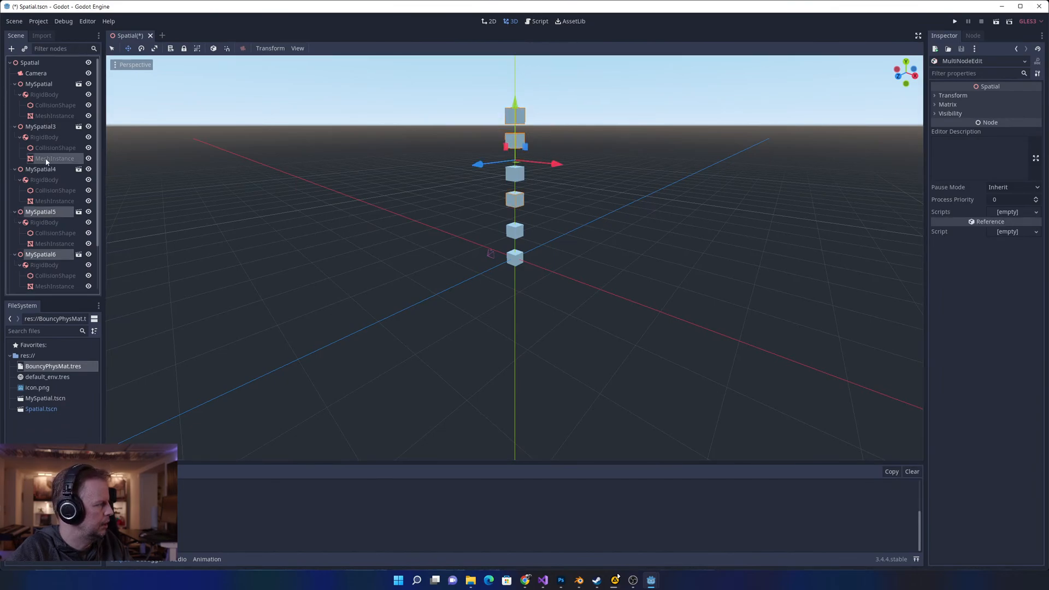
click(49, 170)
ctrl+click(41, 254)
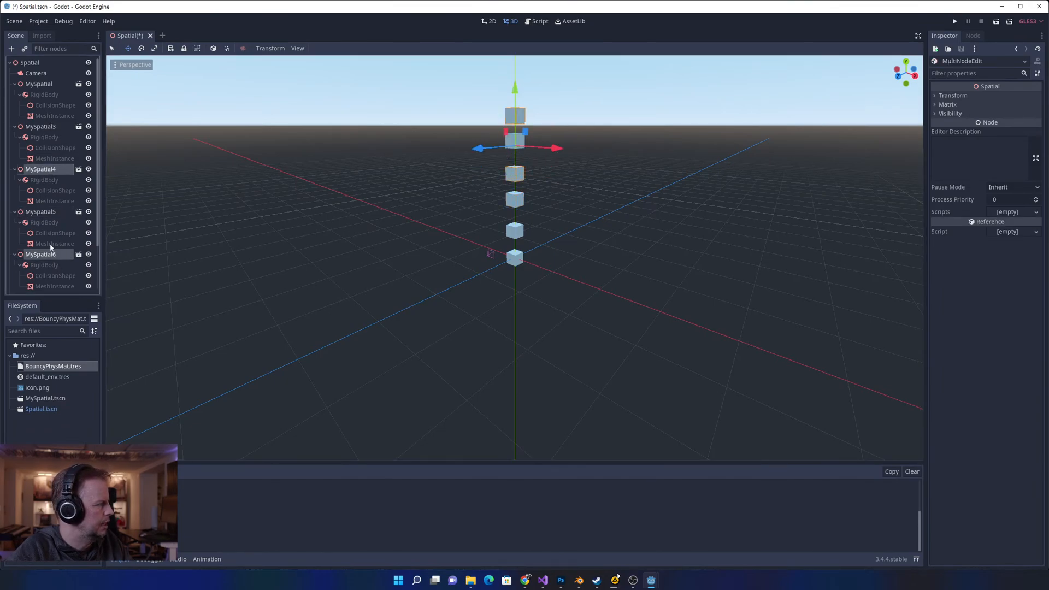
ctrl+click(46, 211)
scroll(523, 189, down, 6)
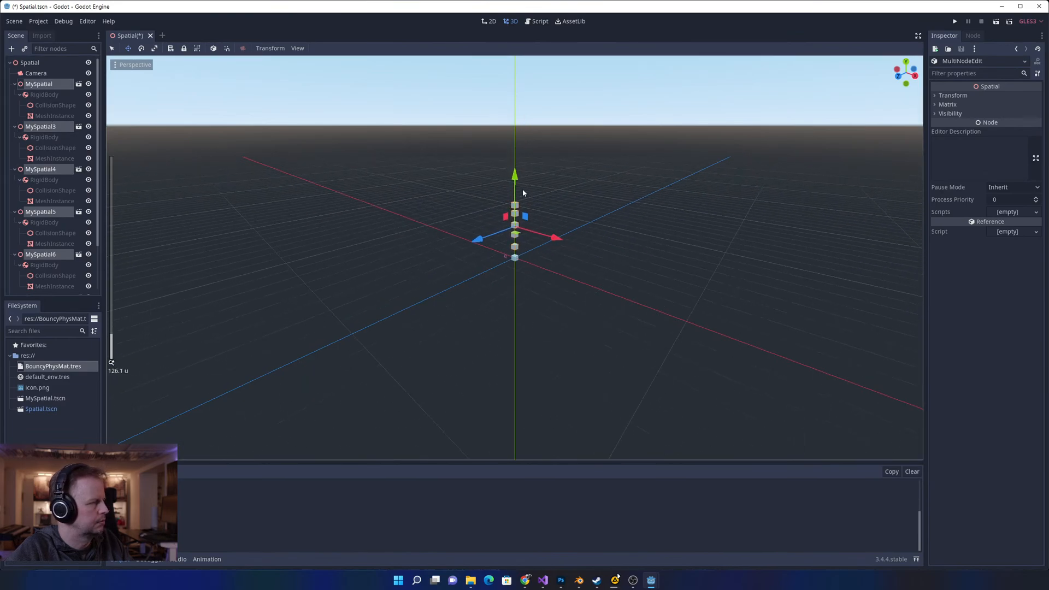
key(ctrl+d)
drag(516, 190, 527, 38)
key(ctrl+d)
key(ctrl+d)
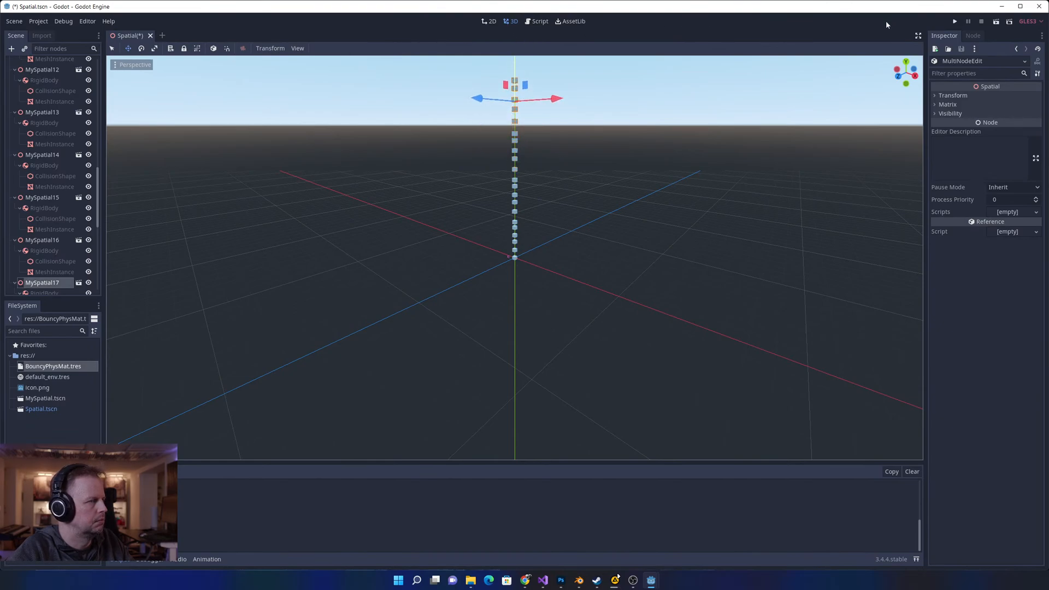
- Run the project to test the taller tower of bouncy cubes, closing the game window when done
click(954, 21)
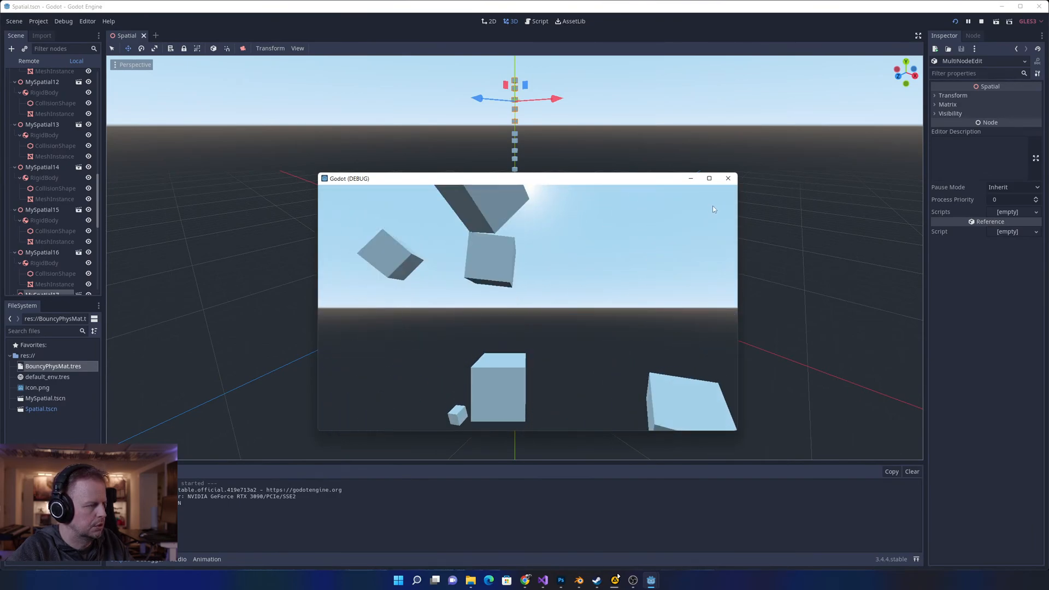
click(728, 179)
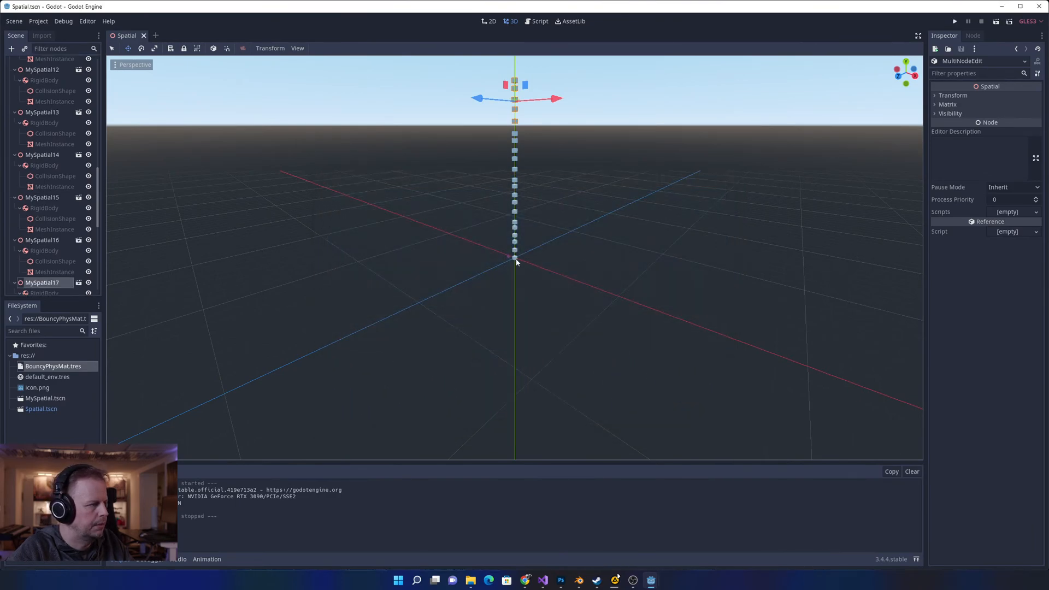
scroll(38, 179, down, 5)
shift+click(46, 249)
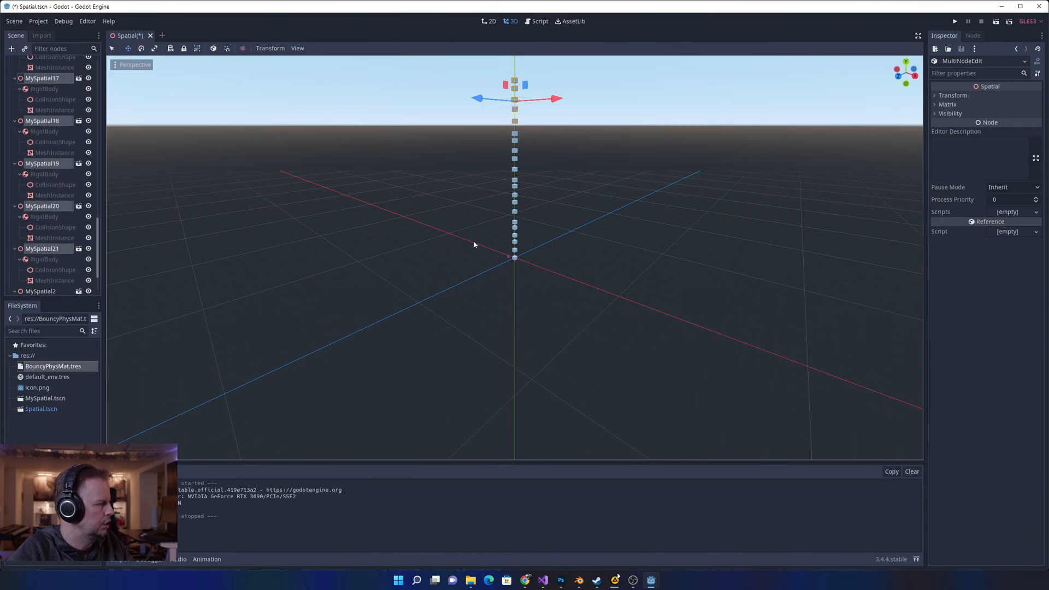
scroll(474, 241, up, 10)
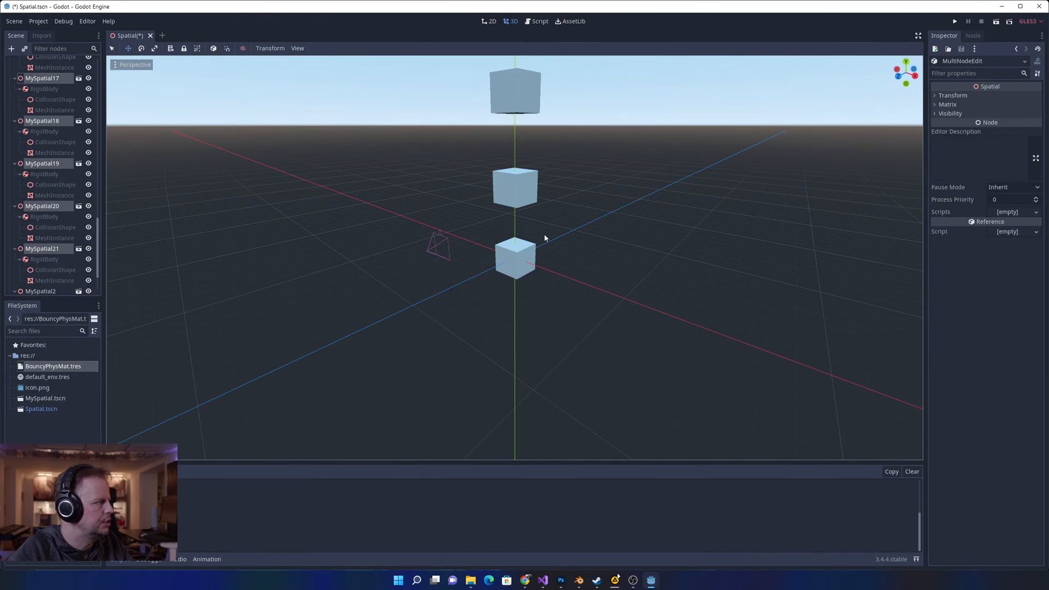
click(213, 48)
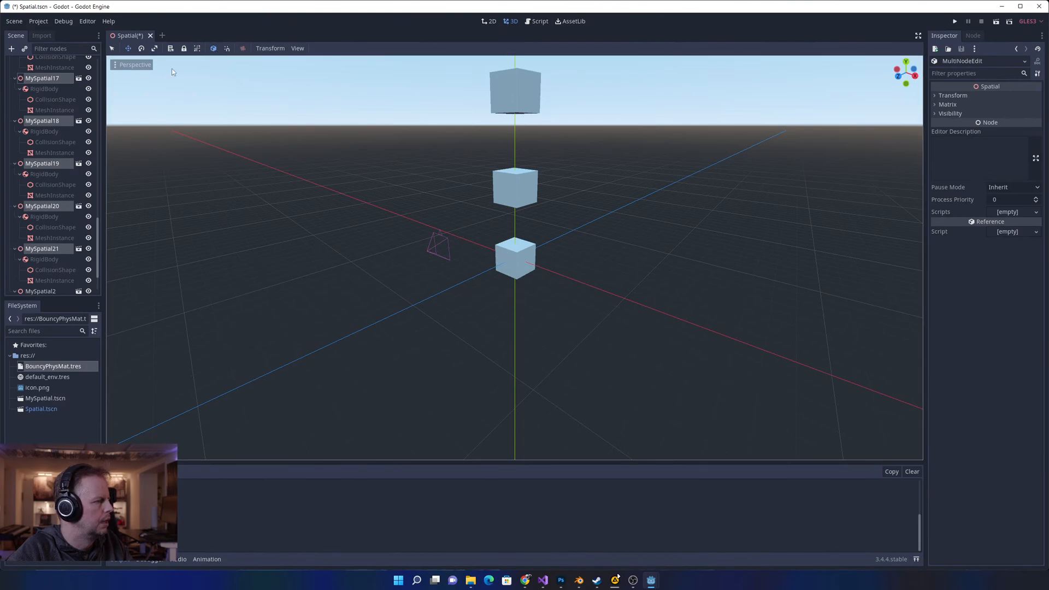
click(214, 50)
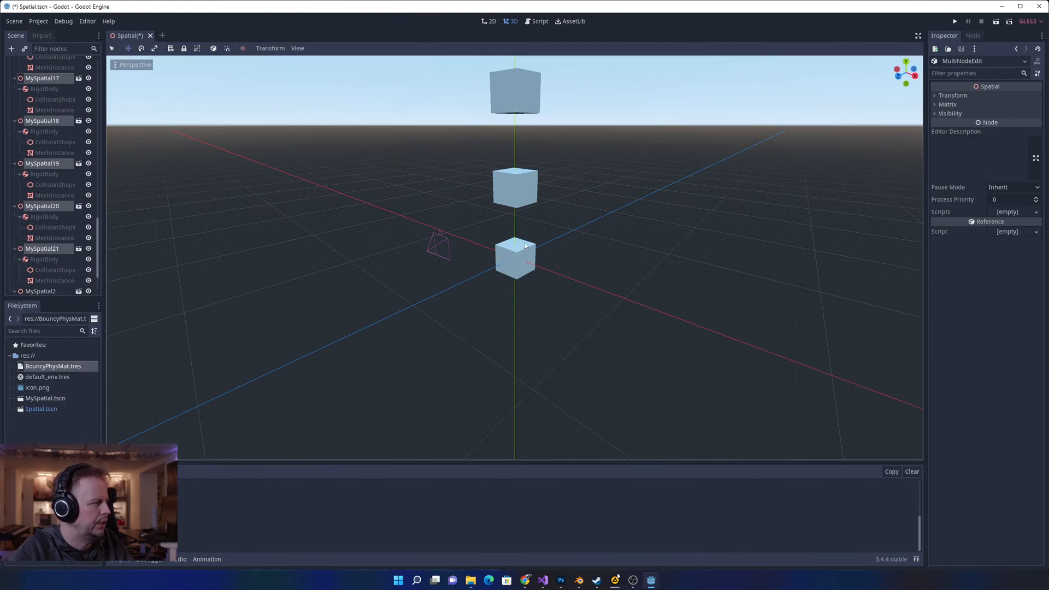
click(112, 48)
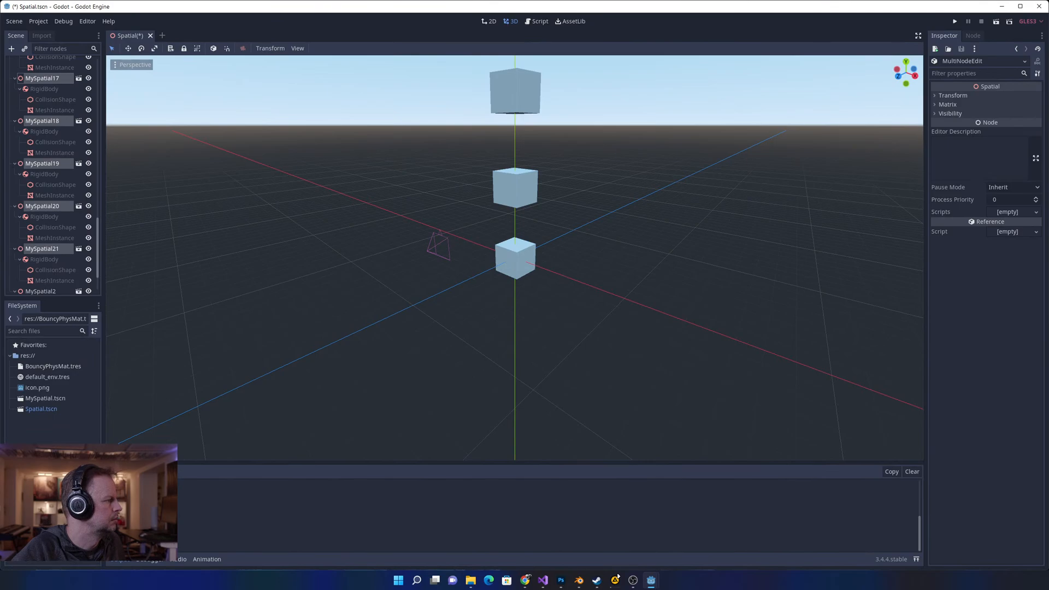
click(39, 21)
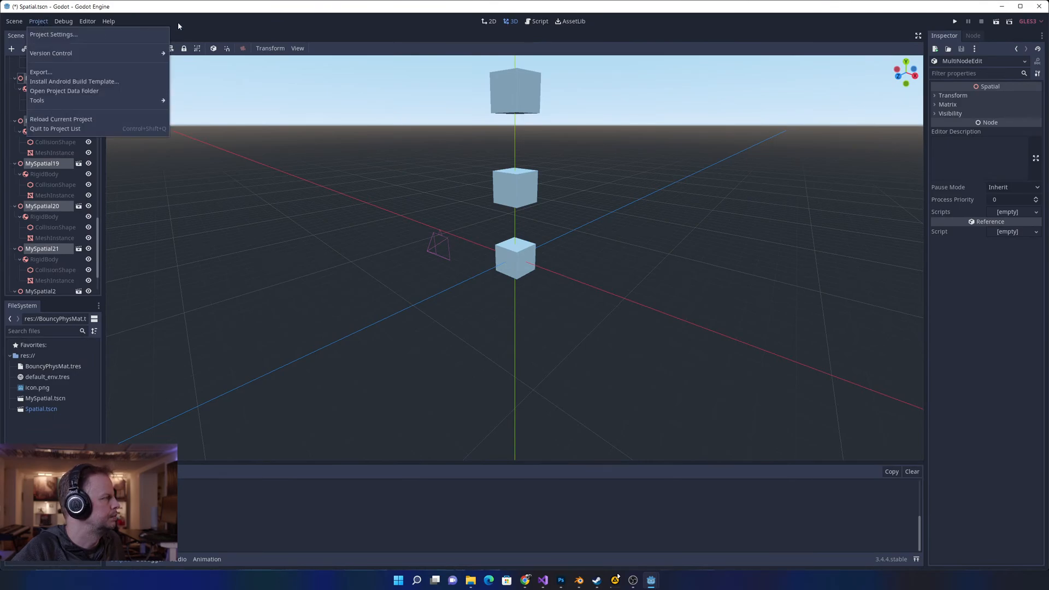
click(255, 26)
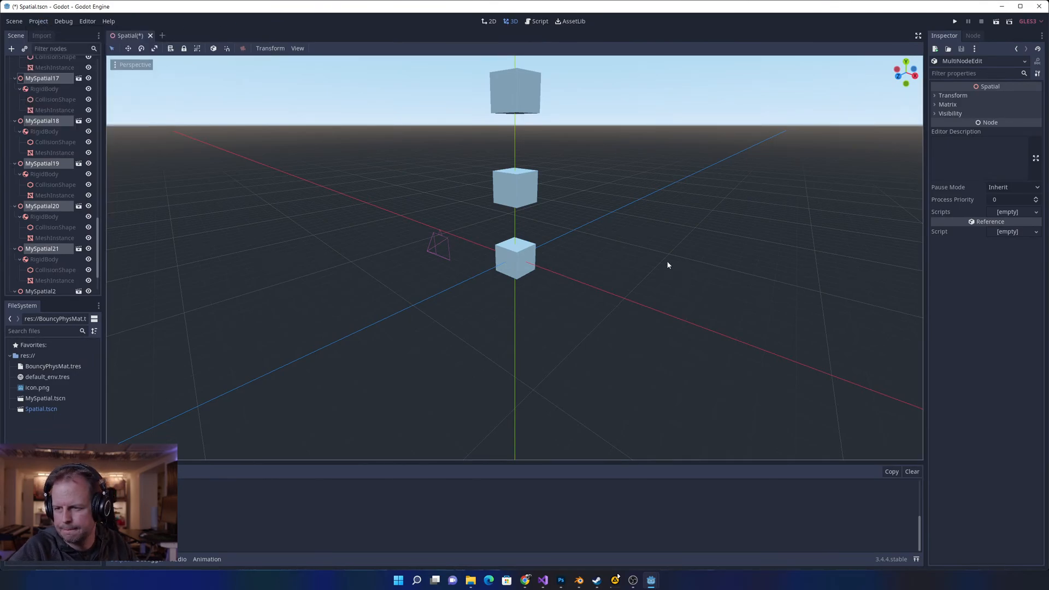
- Clear the node selection, save the Spatial scene and return the viewport to Select Mode
click(327, 187)
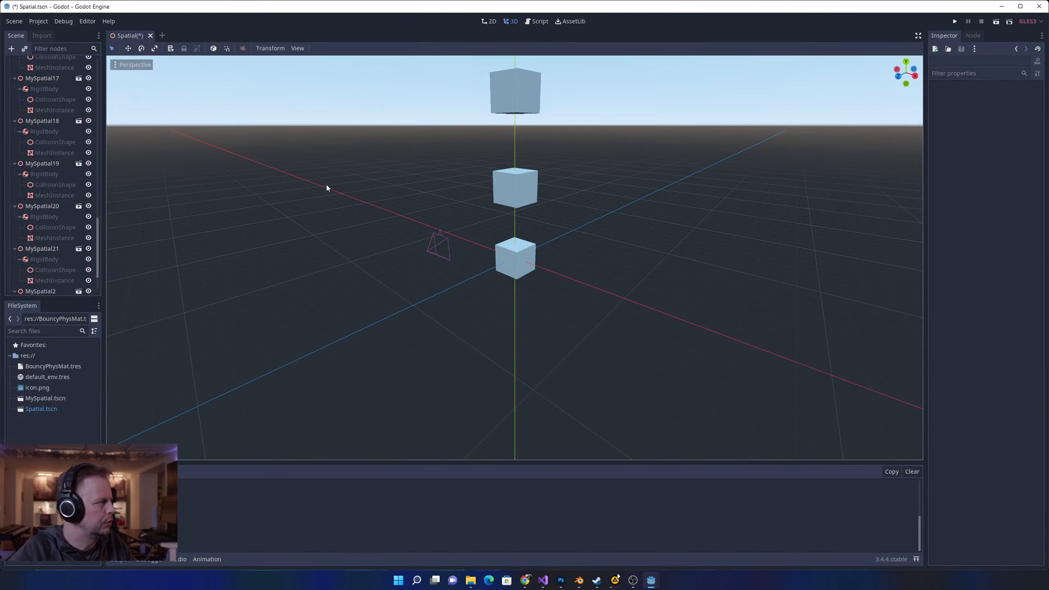
key(ctrl+s)
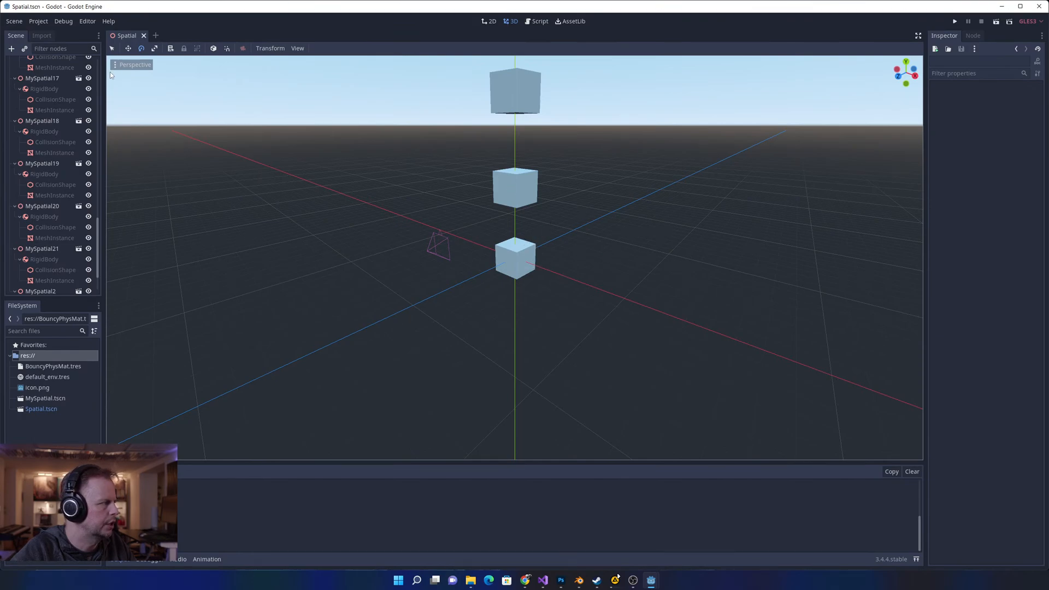
click(155, 48)
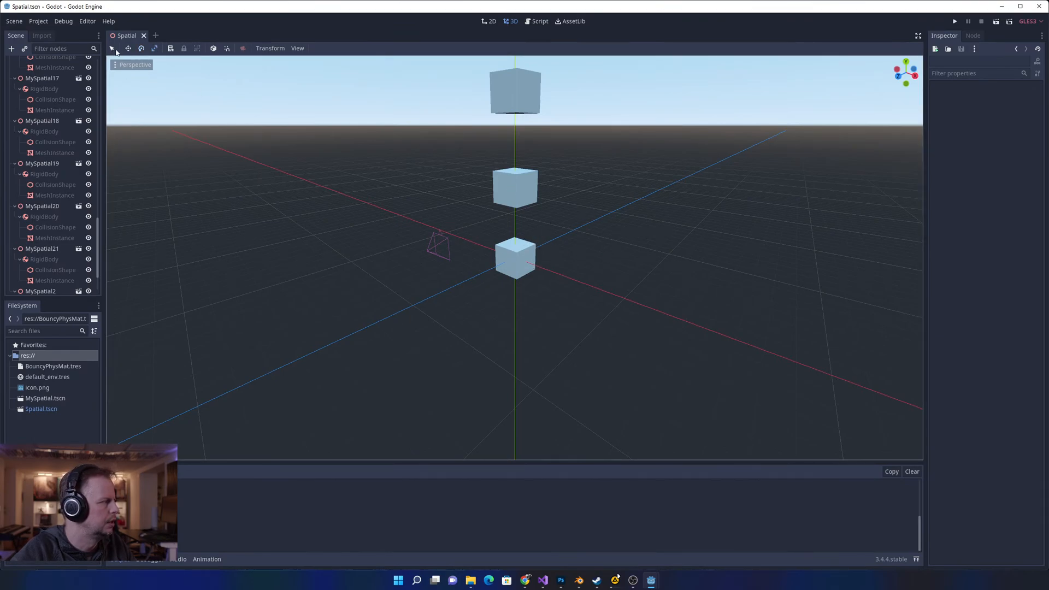
key(w)
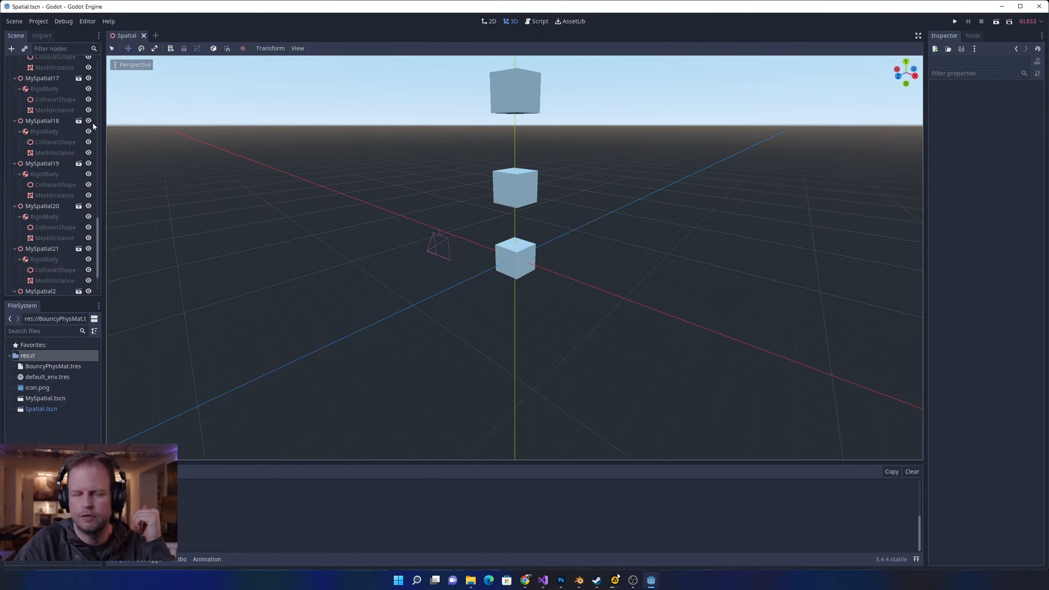
click(112, 48)
- Pick individual cubes in the viewport and try the move, scale, rotate and select modes on them
click(528, 264)
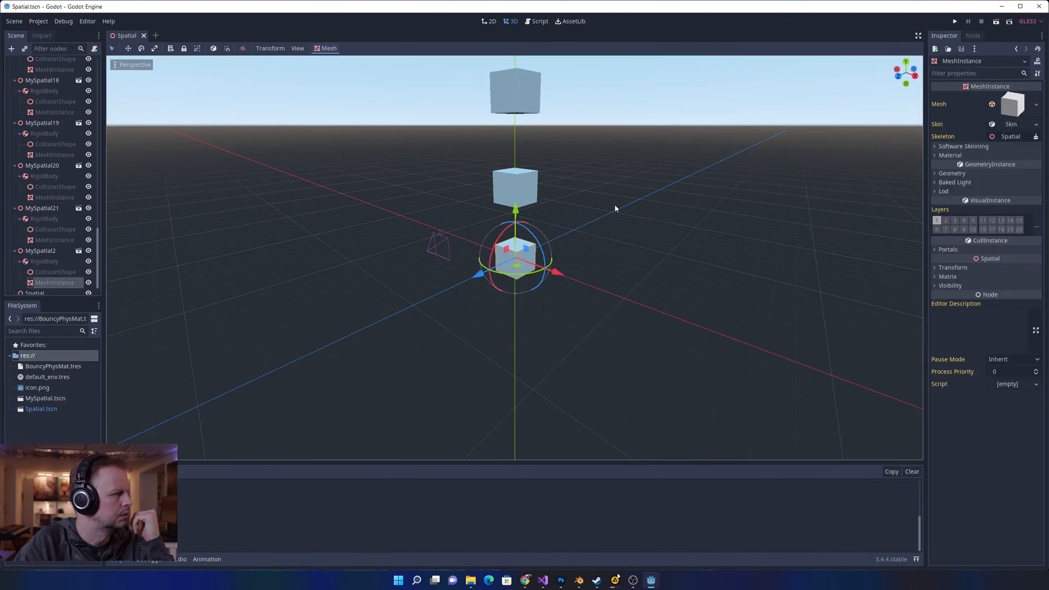
click(616, 209)
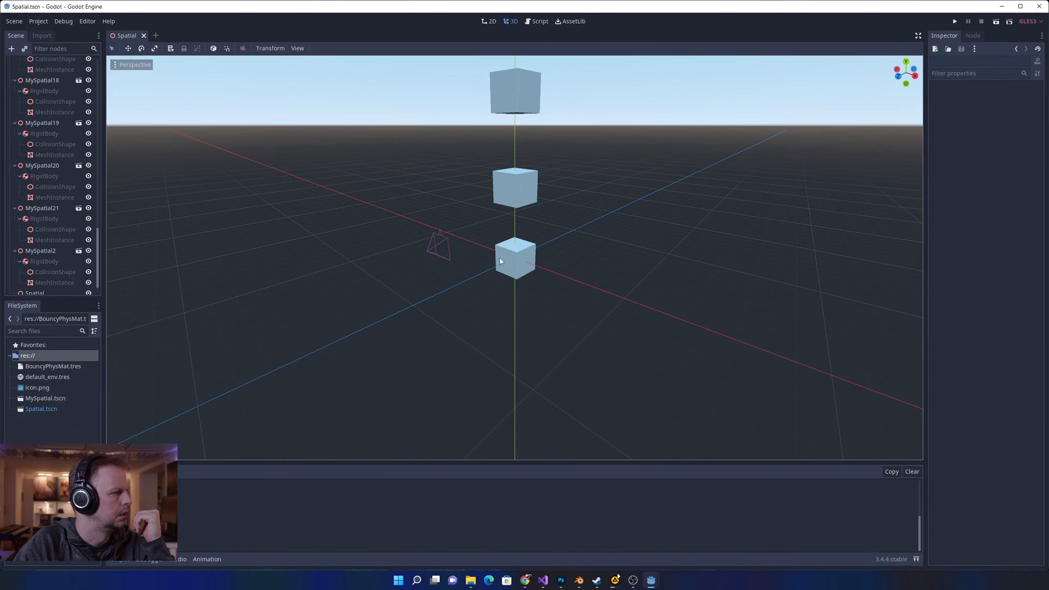
click(519, 203)
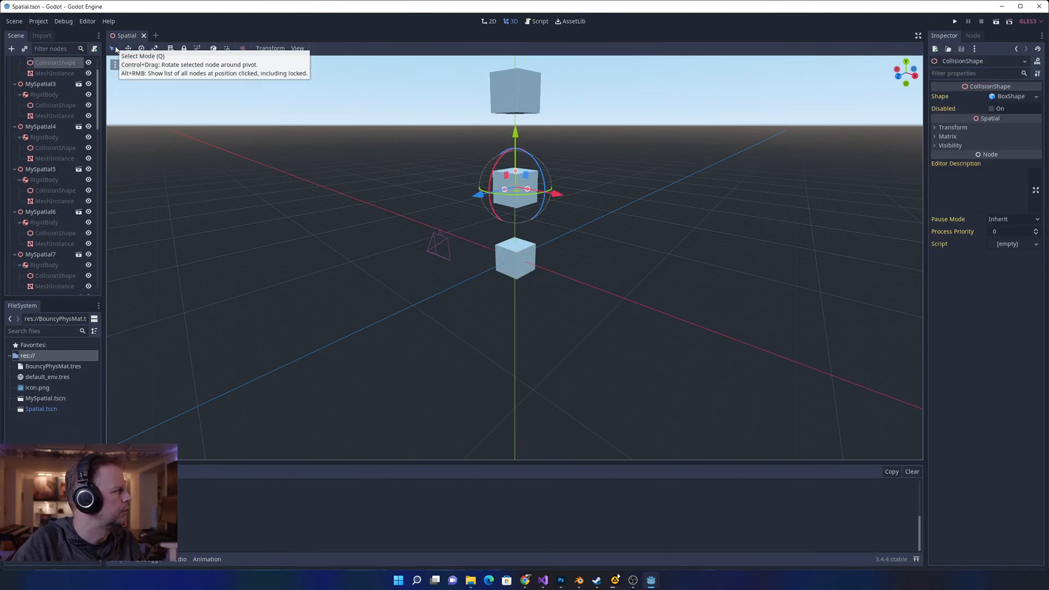
key(w)
key(r)
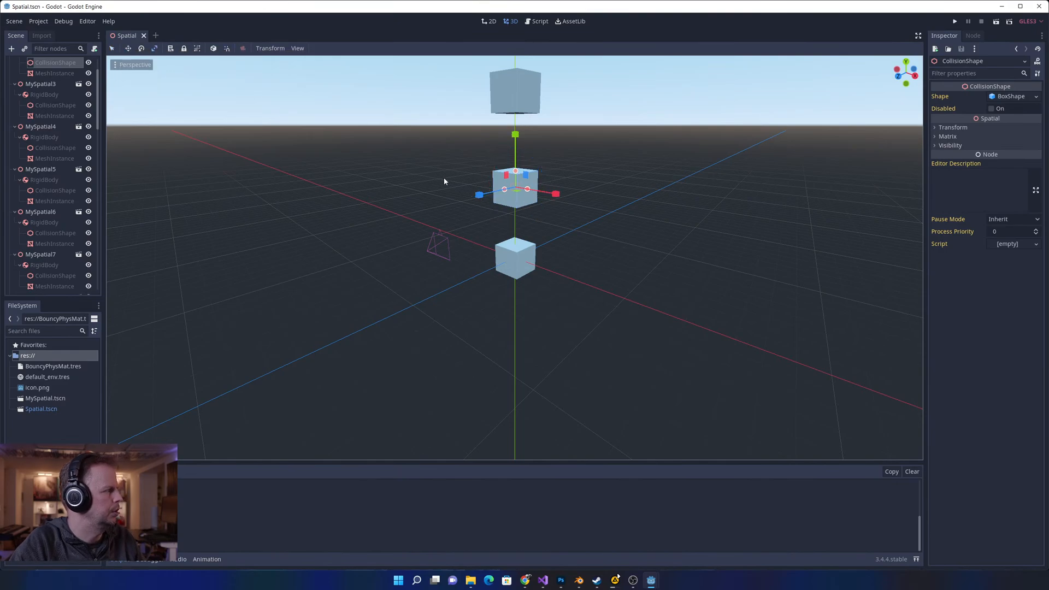
key(e)
key(w)
key(q)
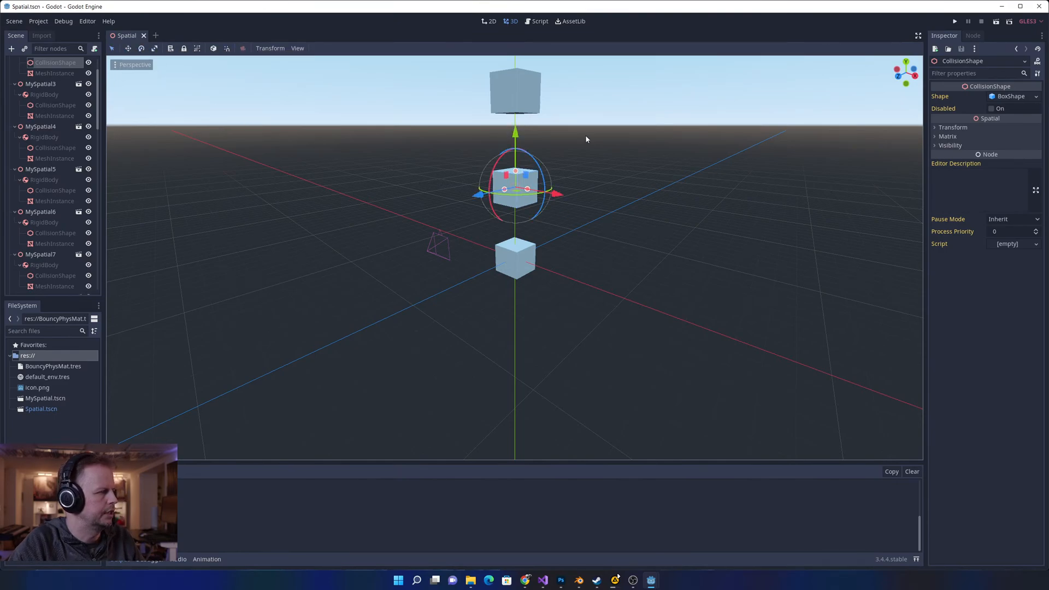
click(641, 236)
- Scale the lowest cube's MeshInstance to about 146 along X and 93 along Z, and test it in a project run
click(526, 252)
scroll(540, 239, down, 4)
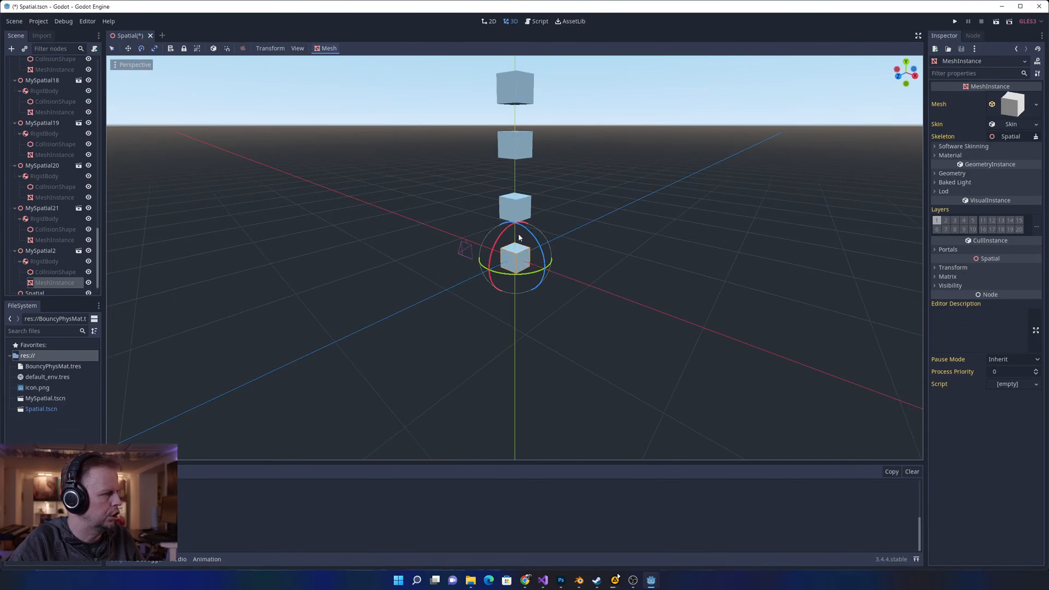
key(r)
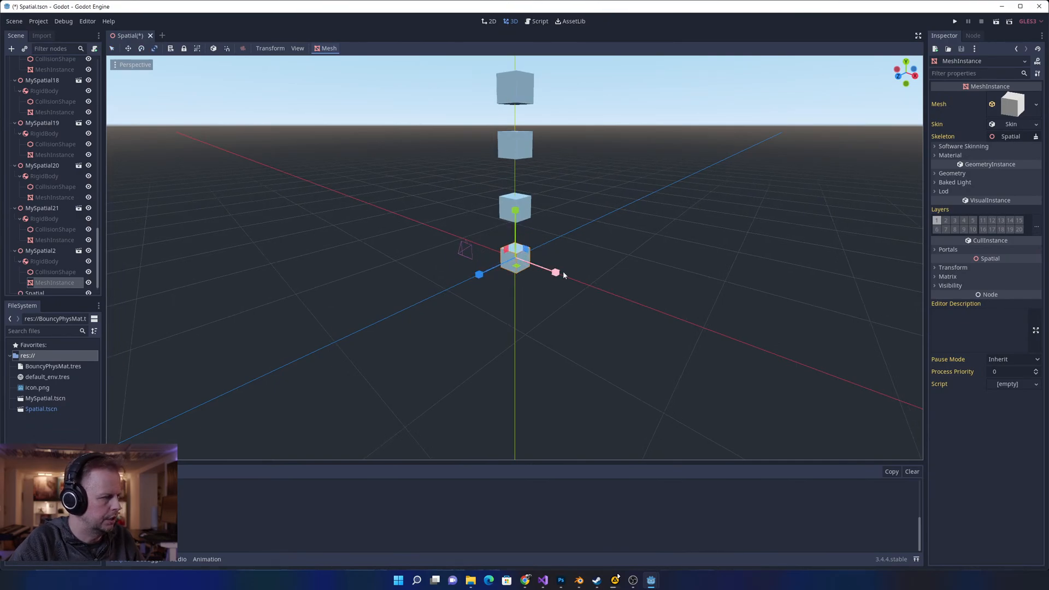
drag(563, 272, 784, 347)
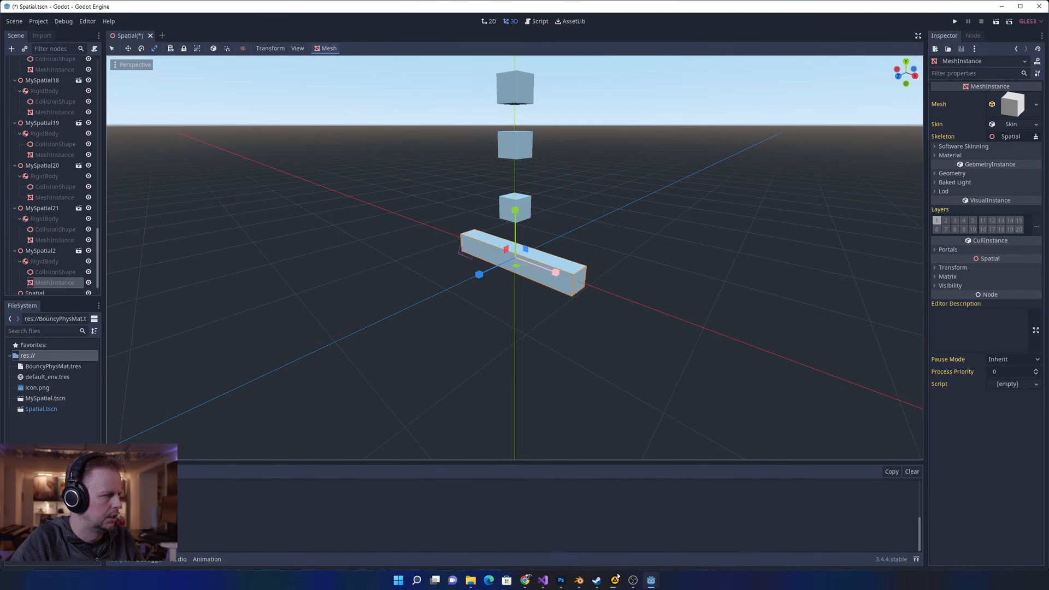
drag(546, 283, 316, 300)
drag(480, 274, 329, 370)
click(955, 20)
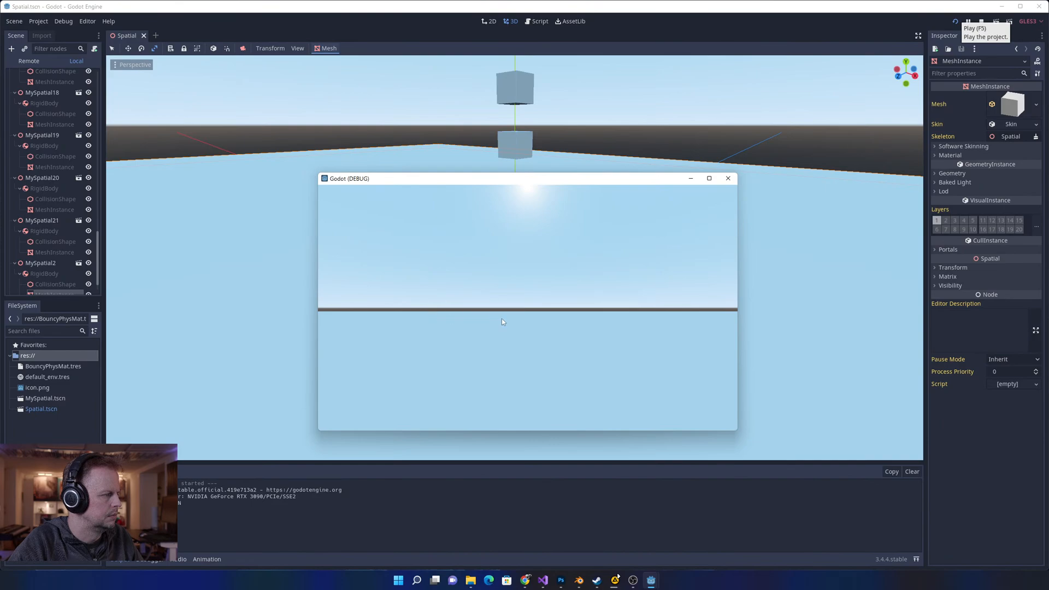
click(728, 178)
- Select the CollisionShape under MySpatial2's RigidBody
scroll(49, 257, down, 1)
click(35, 284)
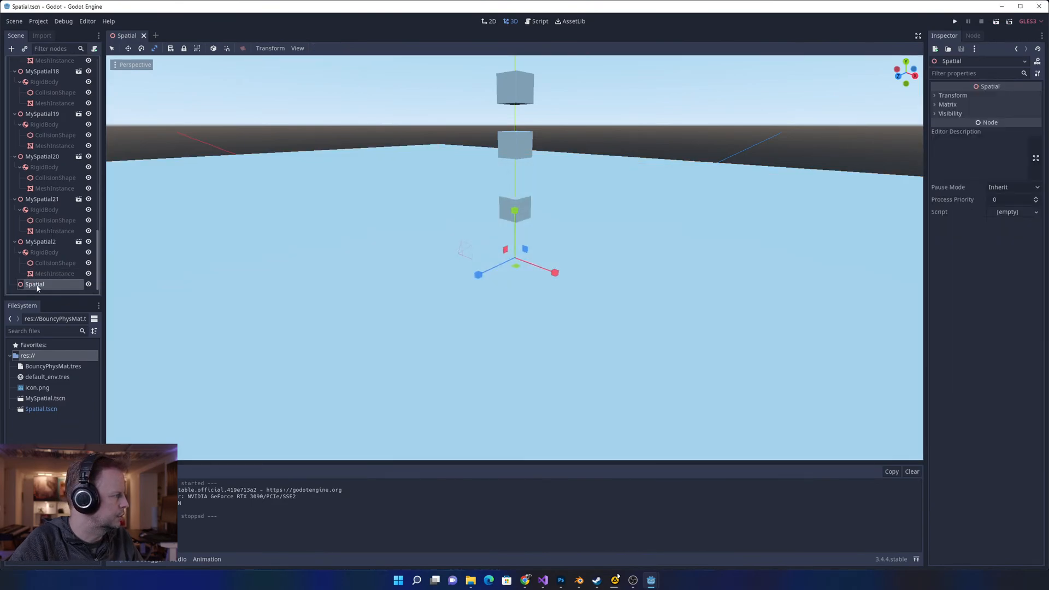
click(47, 264)
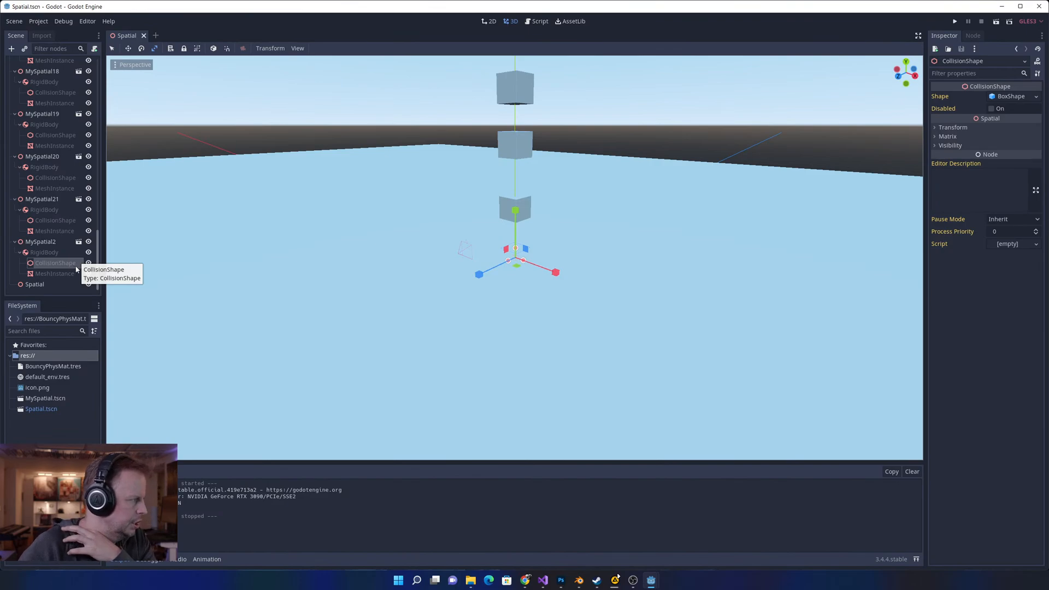
click(493, 241)
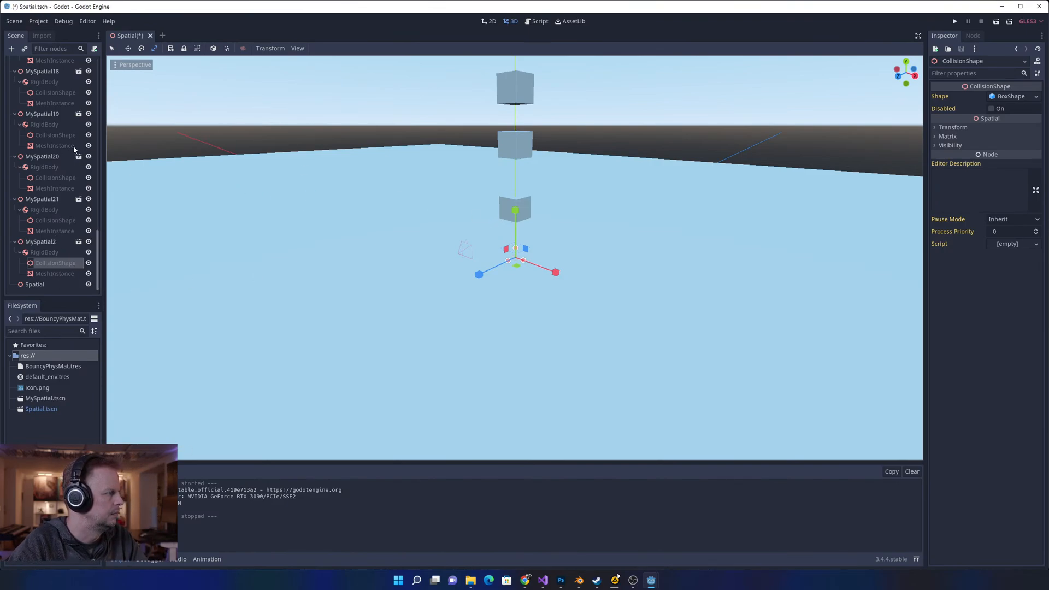
- Select MySpatial2's enlarged MeshInstance and show its Transform properties to examine the scale
scroll(63, 163, up, 17)
scroll(358, 143, up, 3)
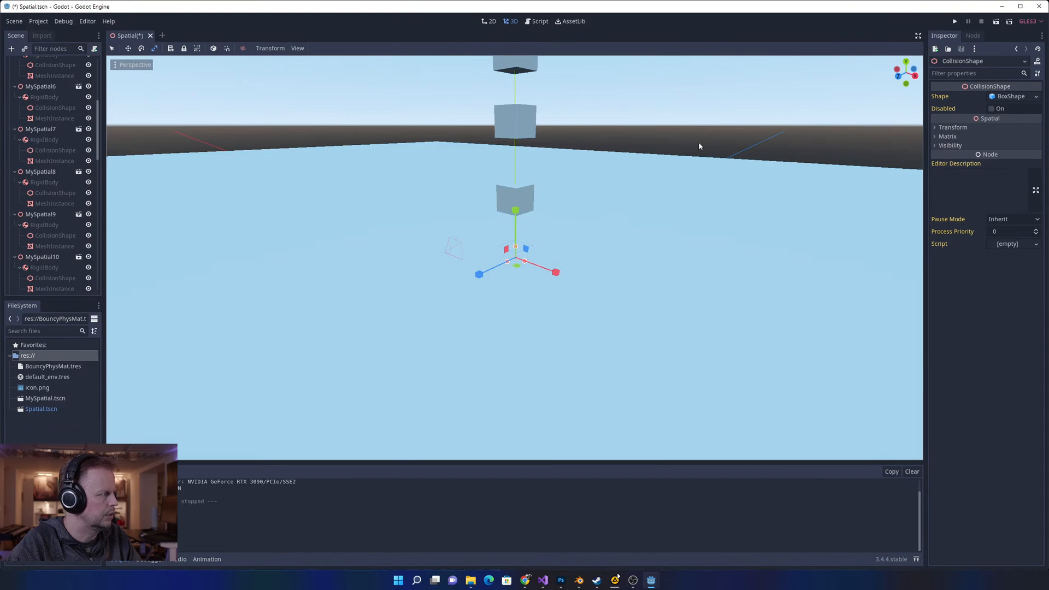
click(650, 169)
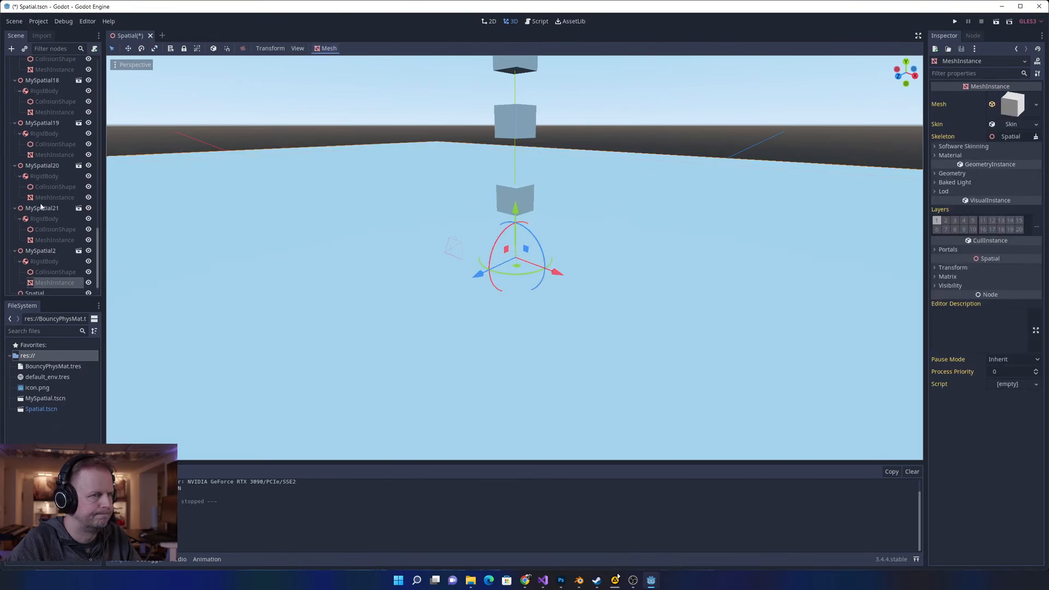
scroll(49, 257, down, 1)
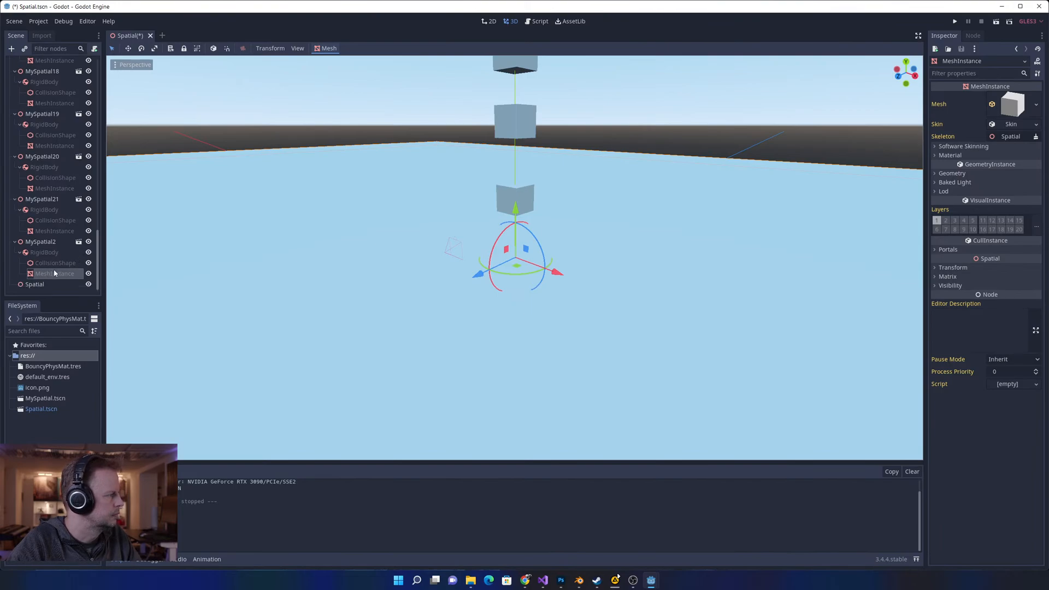
click(938, 268)
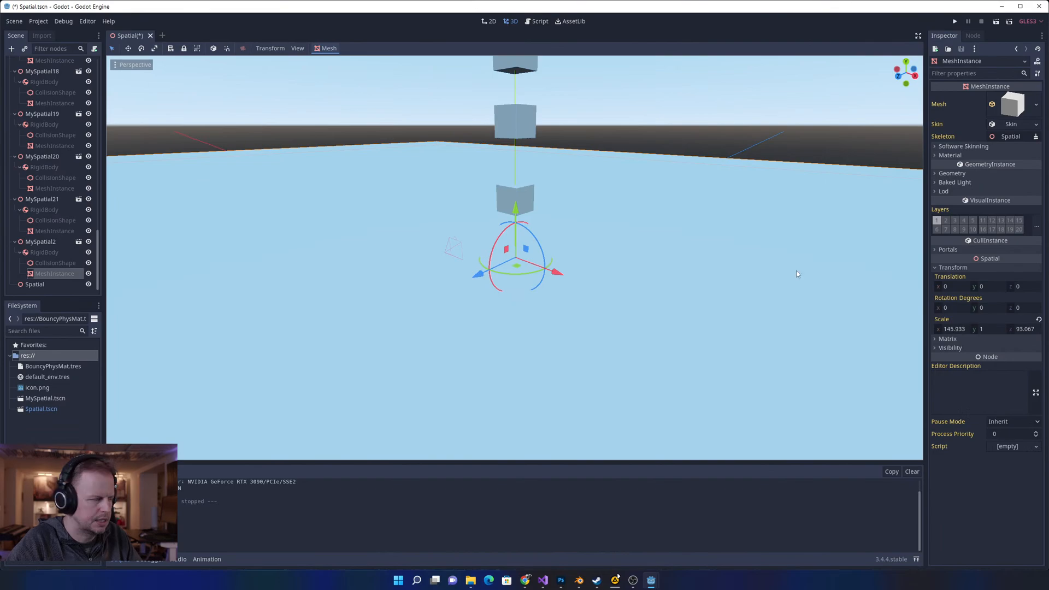
- Select the CollisionShape and MeshInstance under MySpatial2's RigidBody in turn and check the operations available for the CollisionShape
click(47, 263)
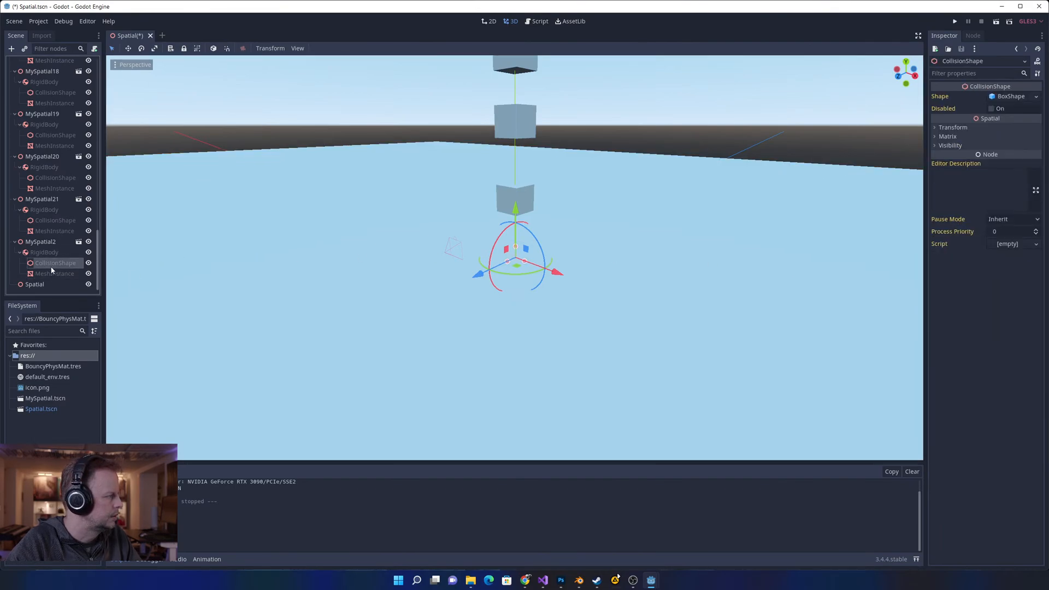
click(52, 275)
click(50, 264)
right_click(50, 266)
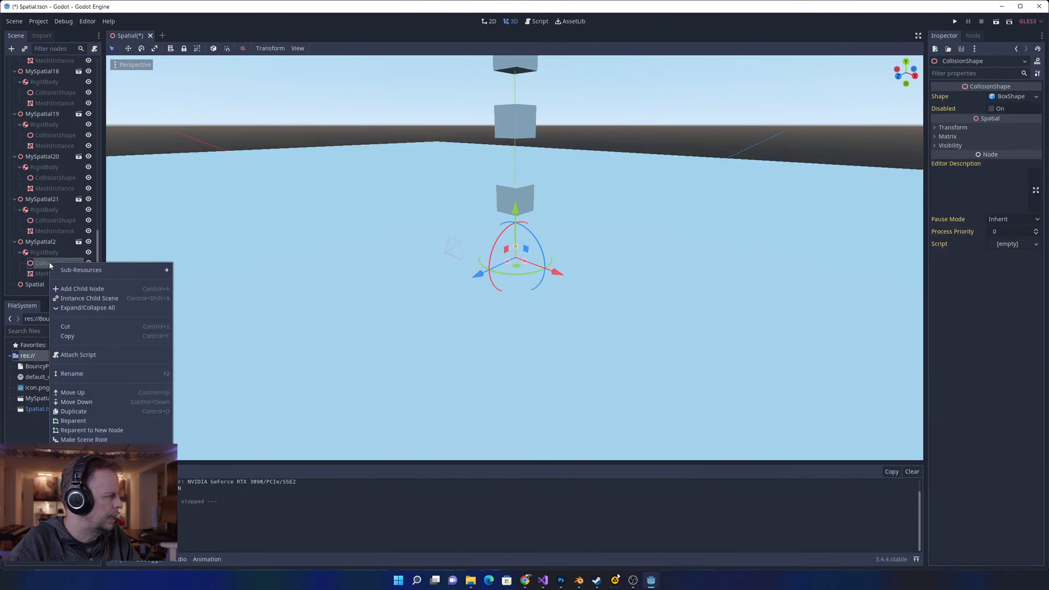
click(51, 257)
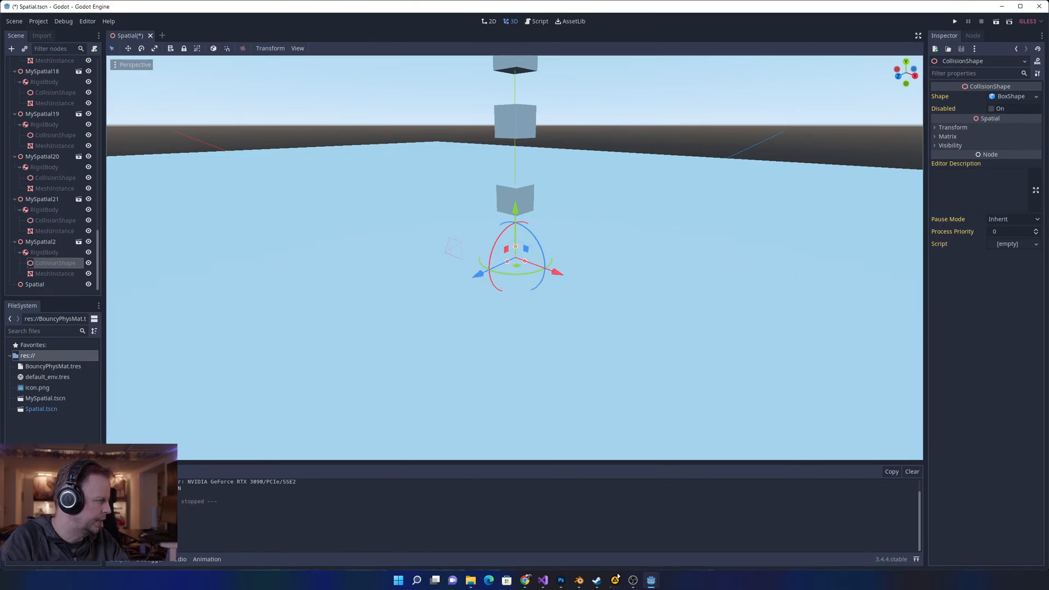
click(618, 575)
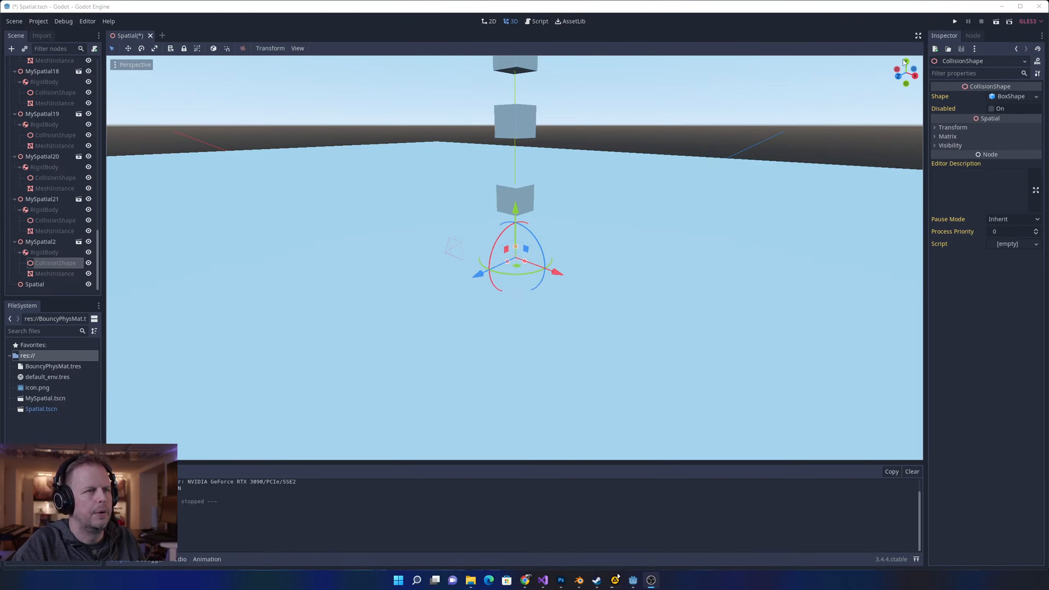
click(909, 77)
click(918, 36)
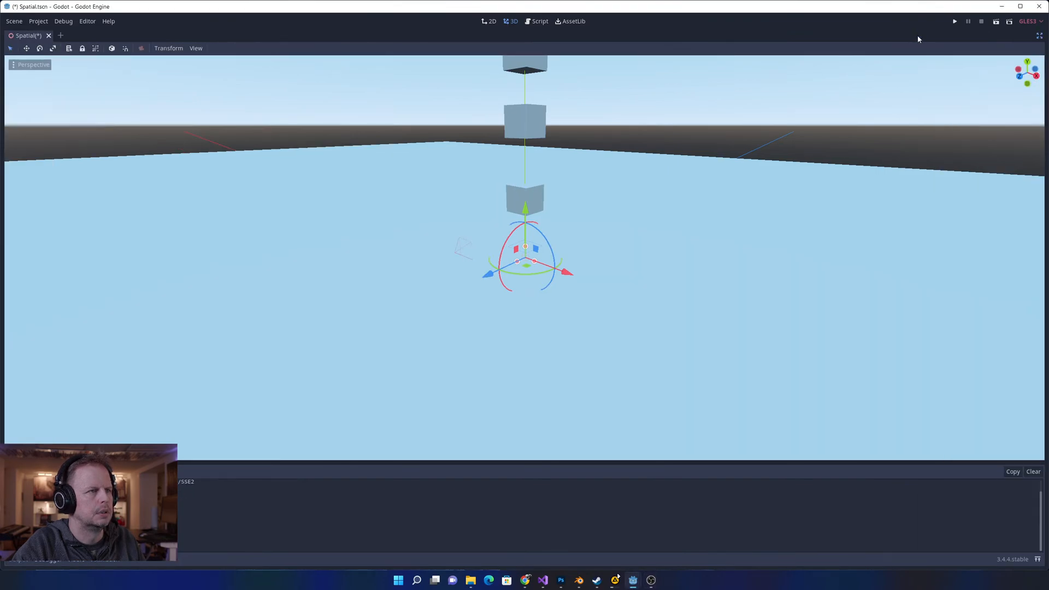
click(1039, 36)
click(257, 106)
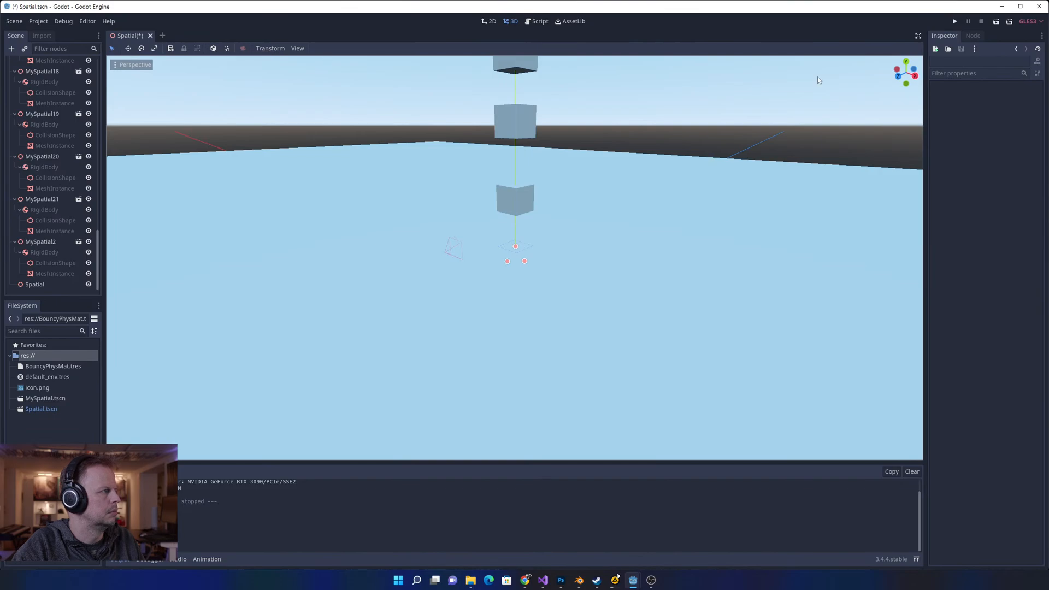
click(1026, 22)
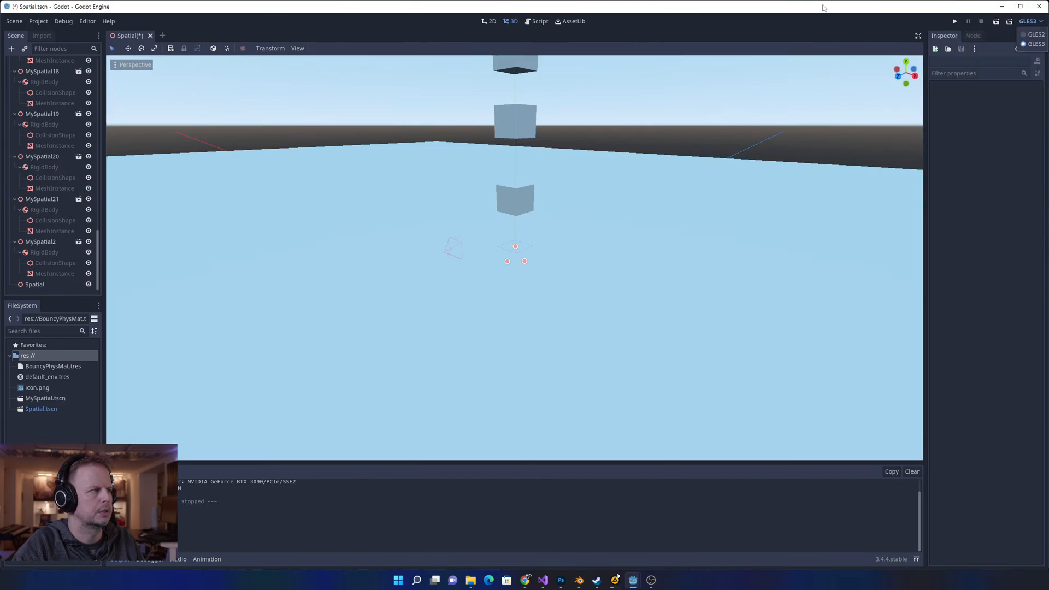
click(293, 126)
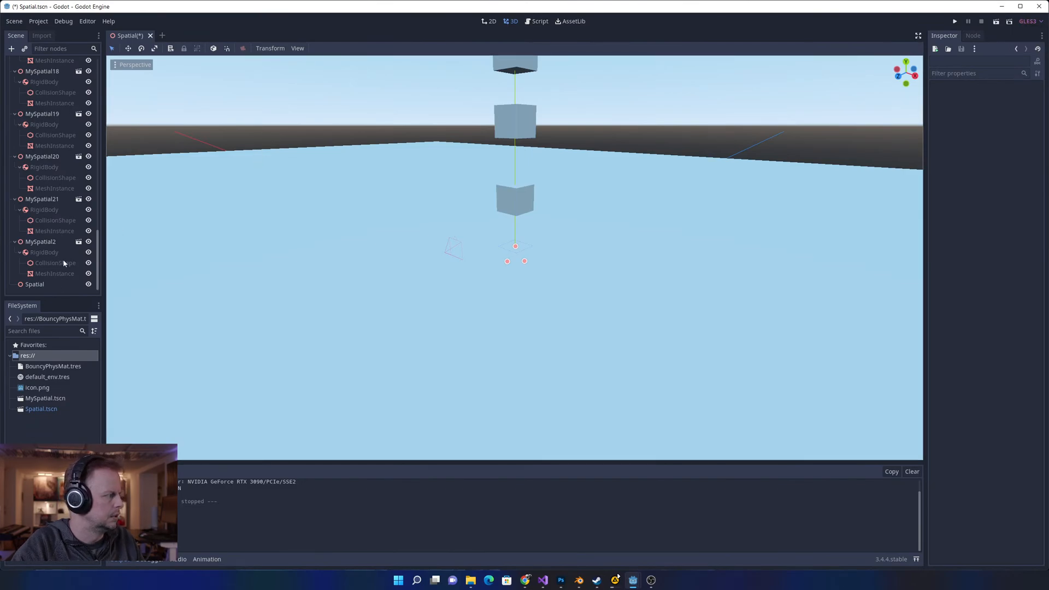
- View the MySpatial source scene, return to the Spatial scene and inspect the CollisionShape and RigidBody of MySpatial2
click(78, 241)
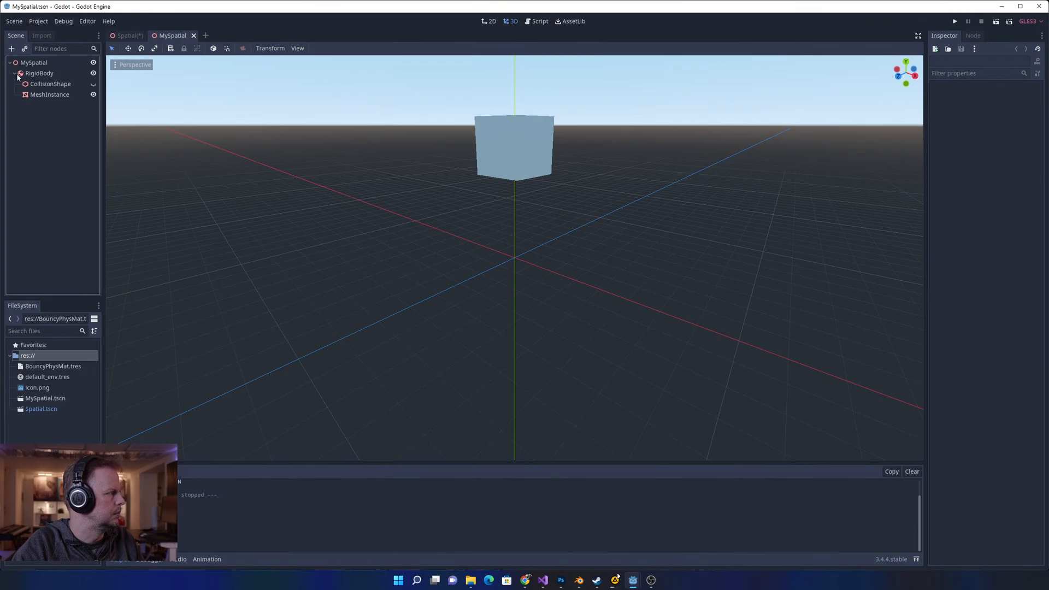
click(126, 36)
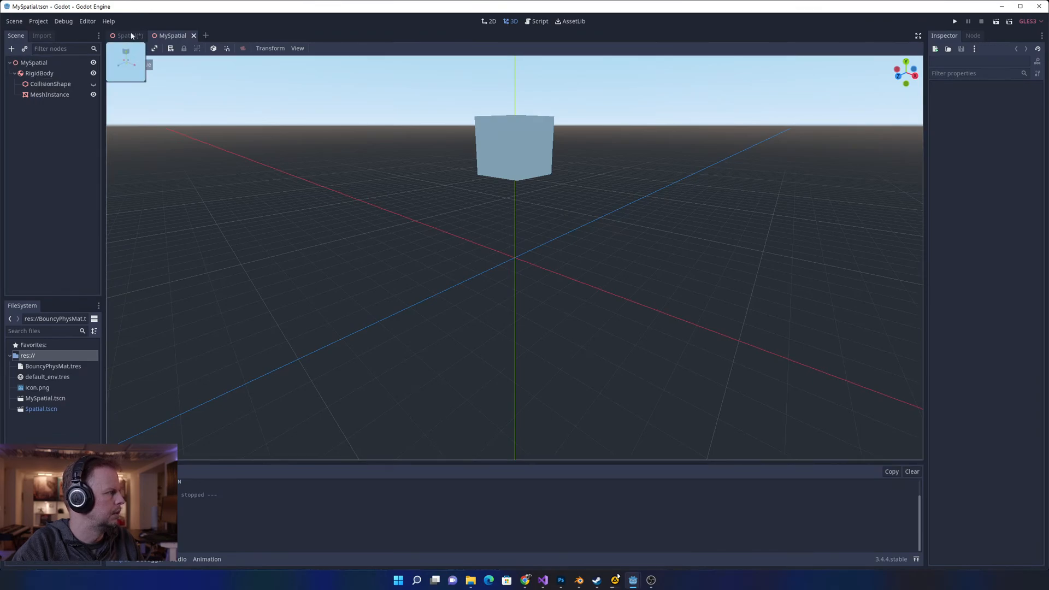
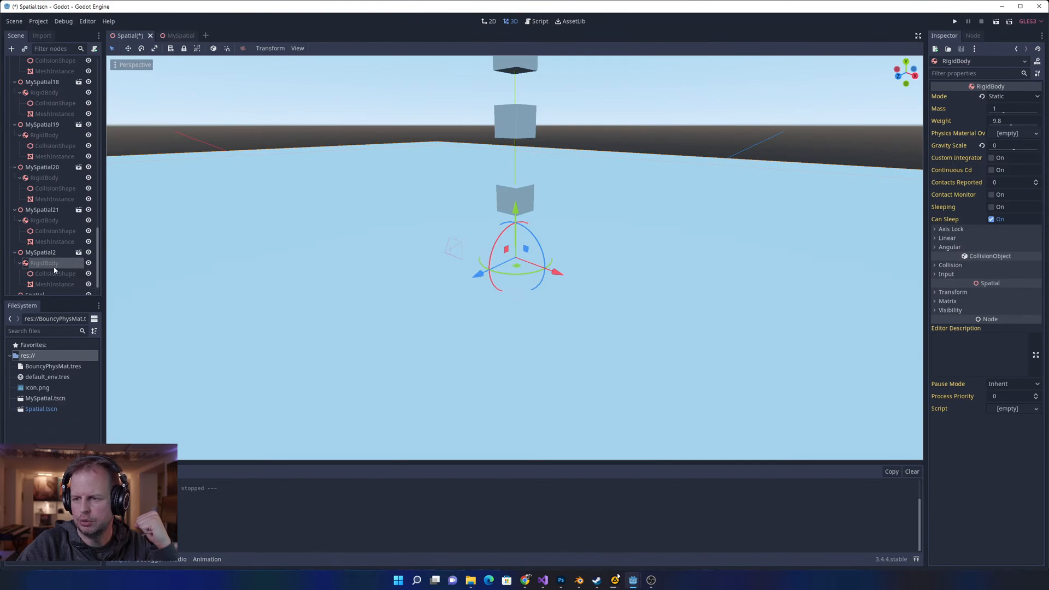
click(53, 277)
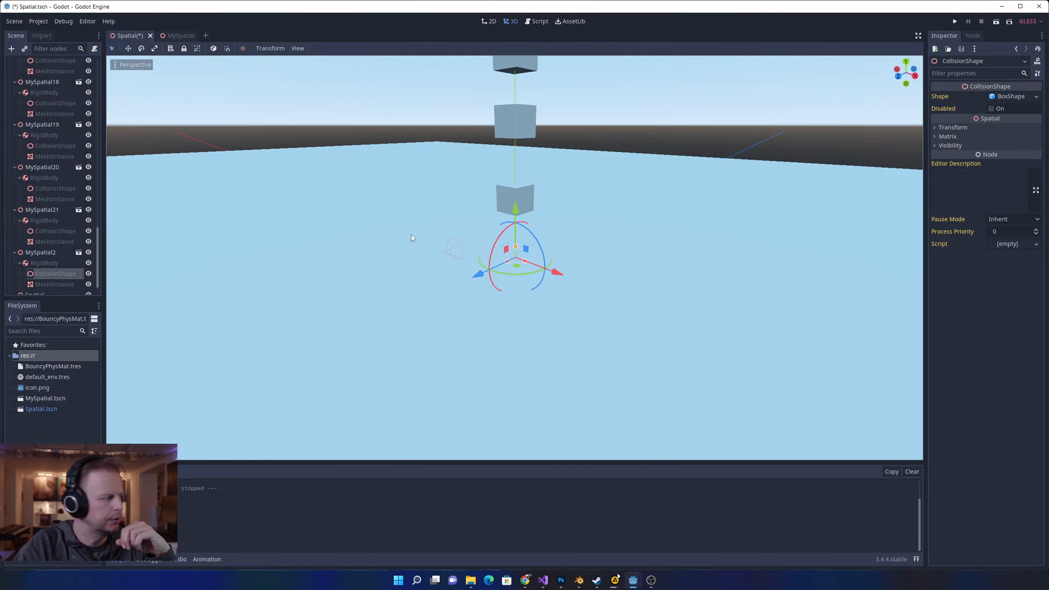
click(46, 265)
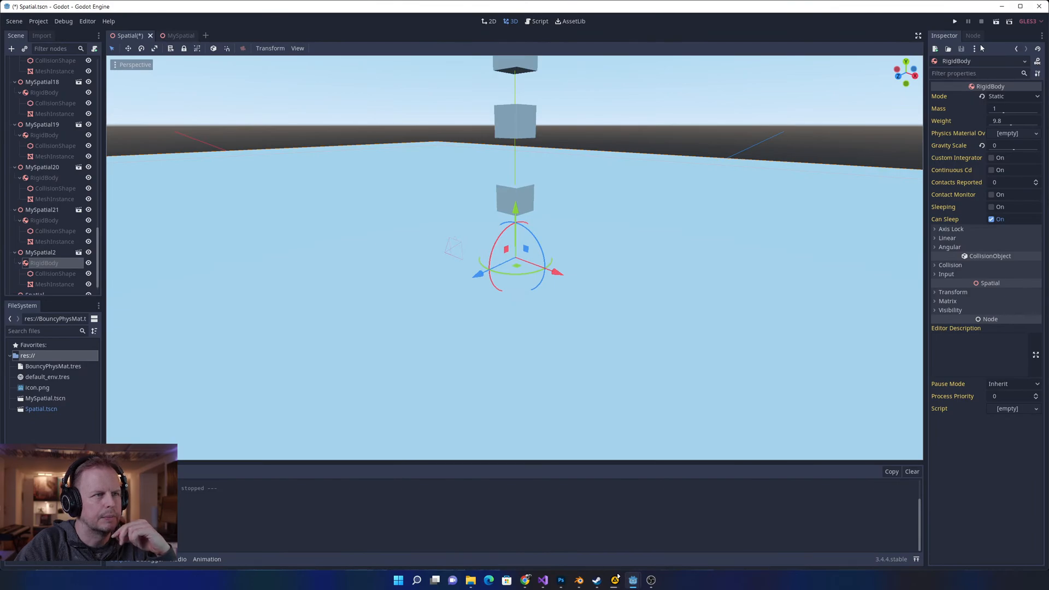
click(1041, 36)
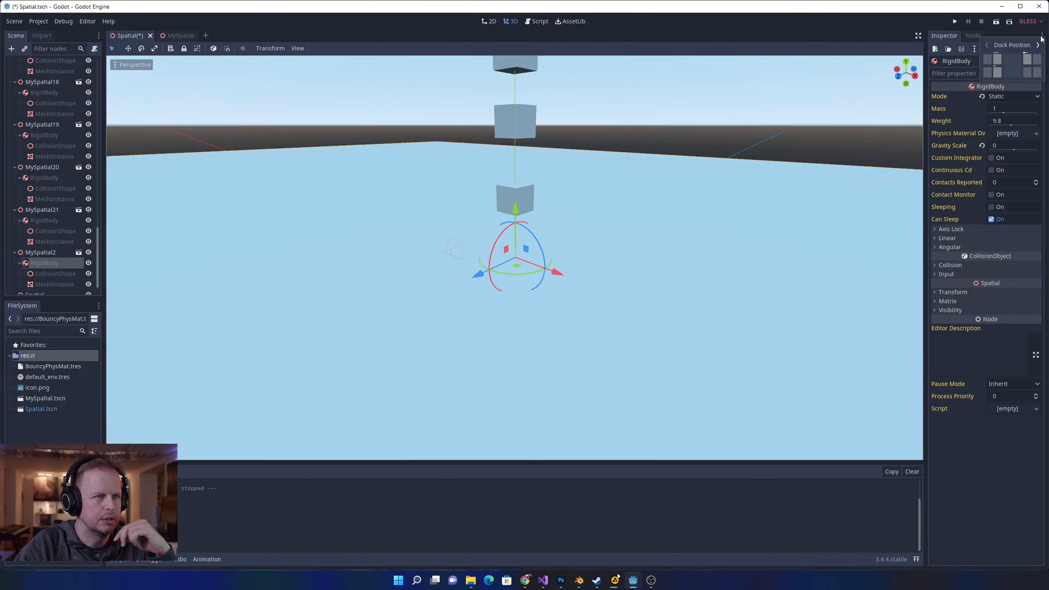
click(978, 482)
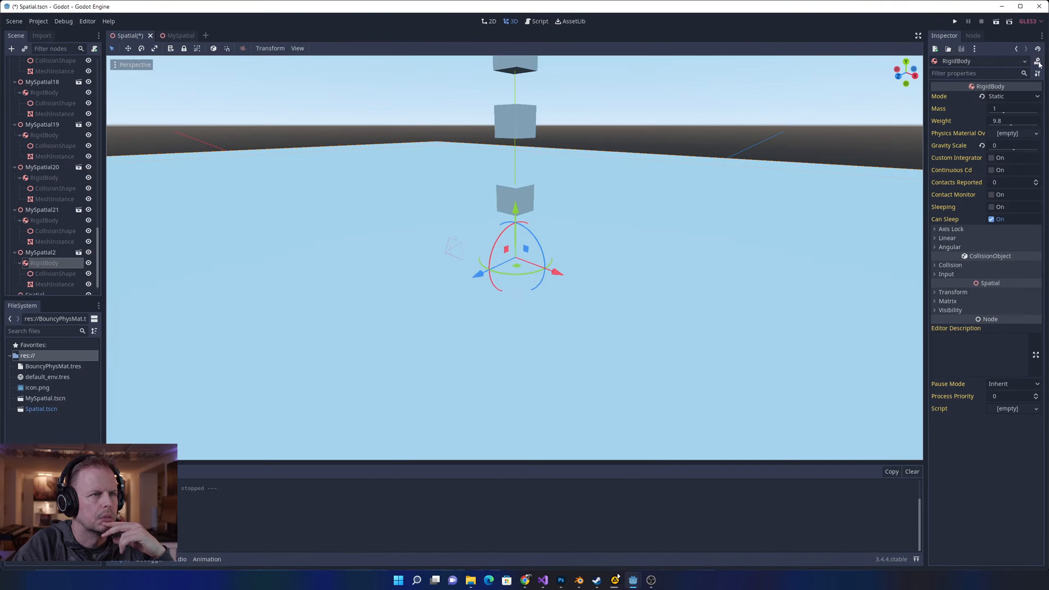
- Make the MySpatial2 instance local so its child nodes can be edited within the Spatial scene
right_click(52, 265)
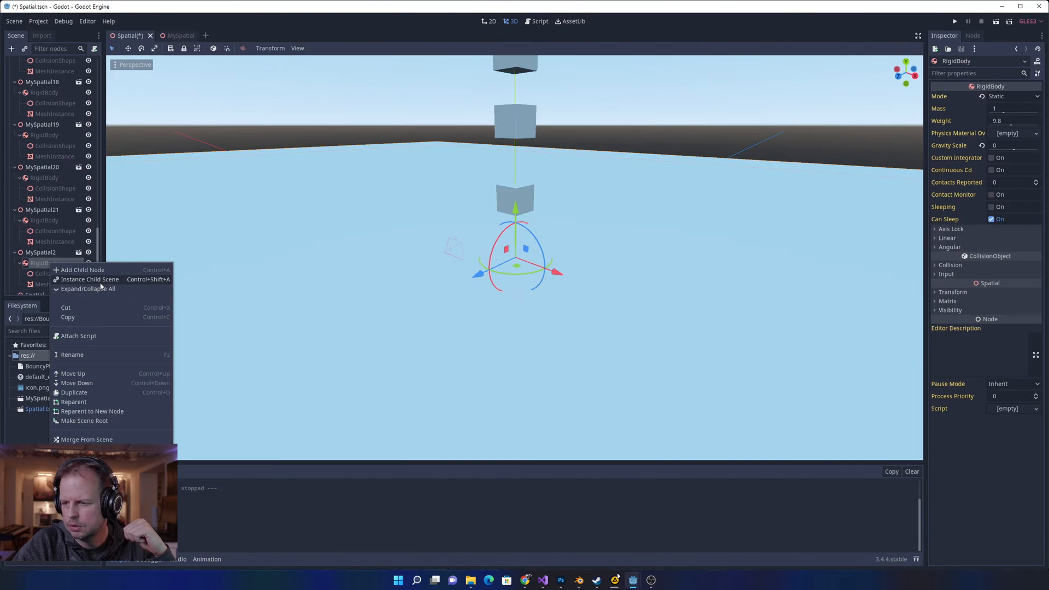
right_click(41, 255)
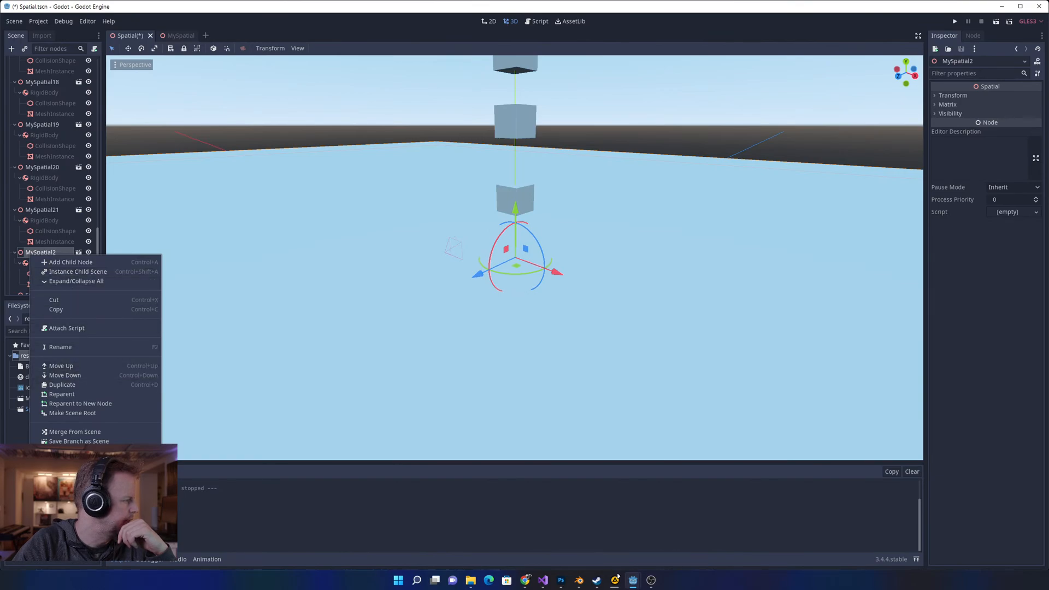
click(66, 498)
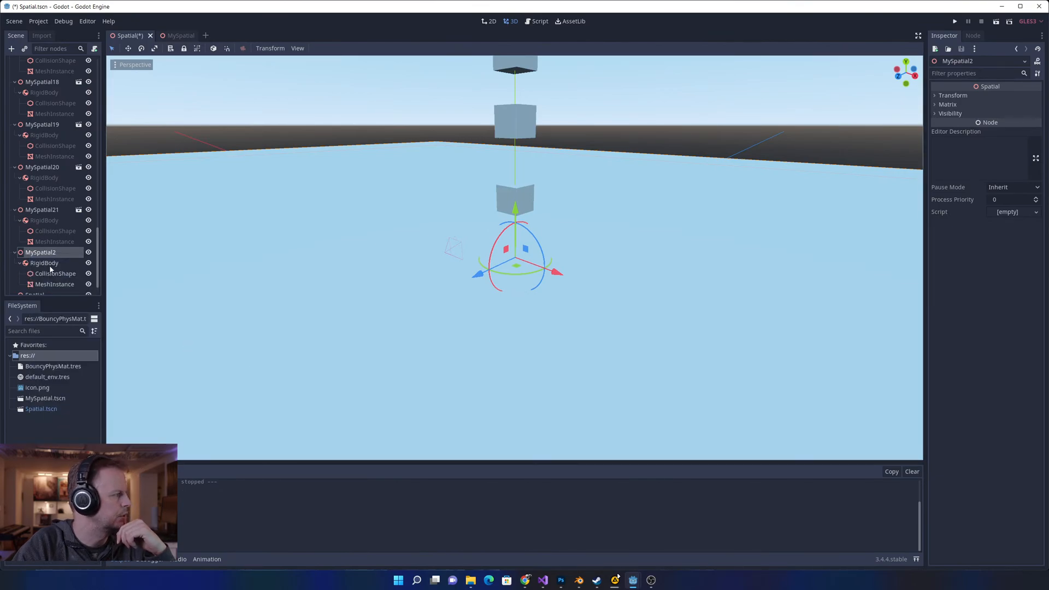
- Reparent MySpatial2's MeshInstance under its CollisionShape and select the reparented MeshInstance
click(53, 284)
right_click(45, 252)
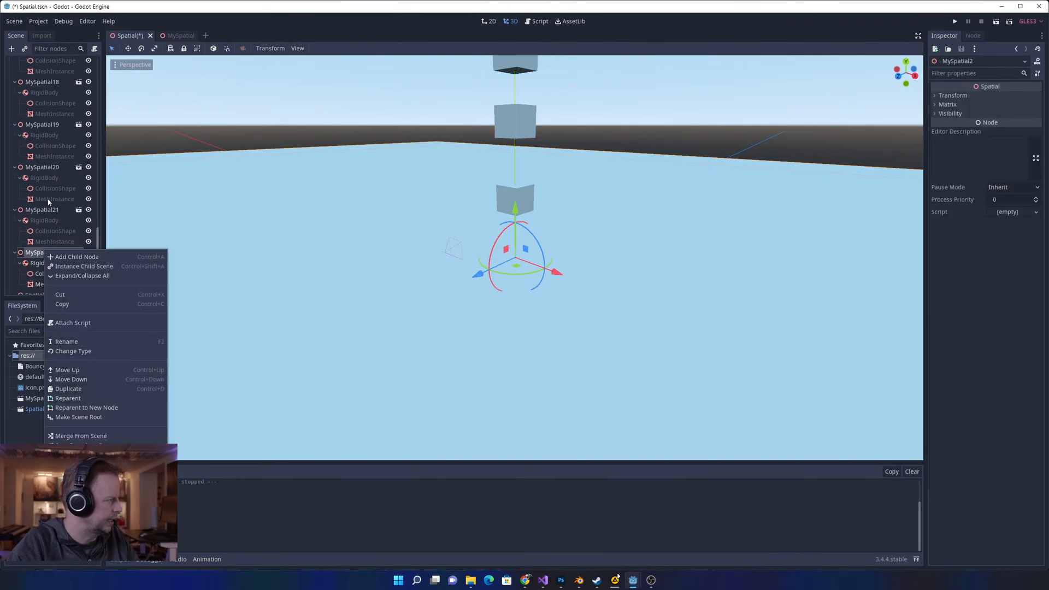
click(55, 230)
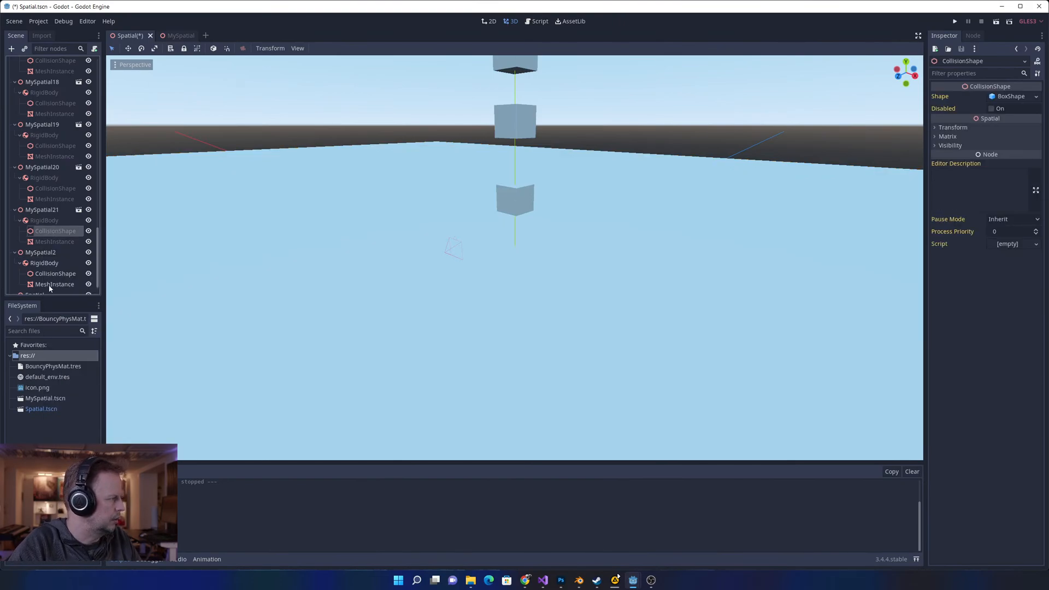
click(50, 264)
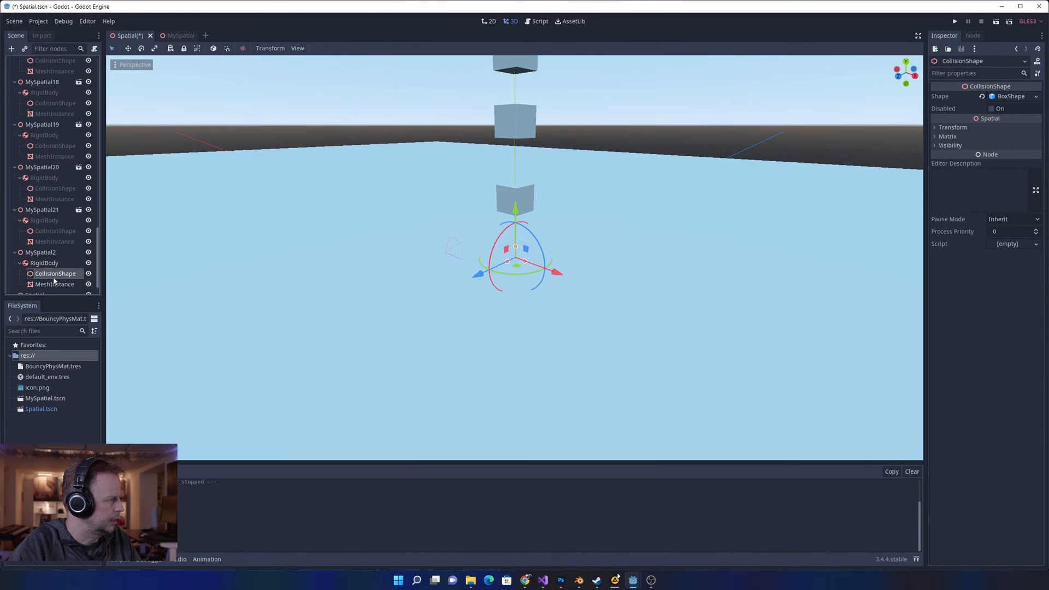
click(54, 283)
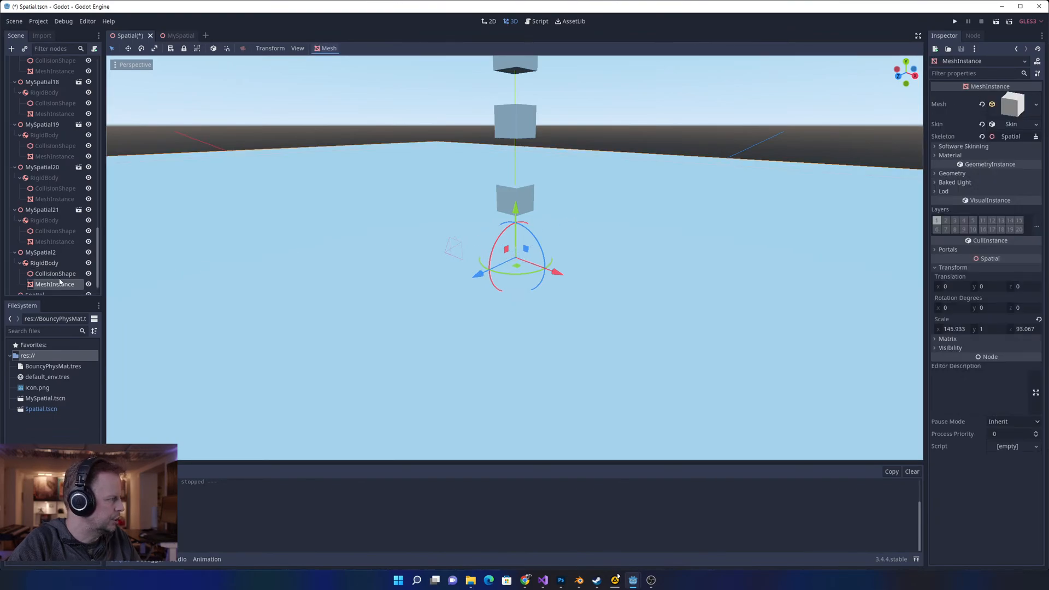
drag(63, 284, 59, 277)
click(56, 285)
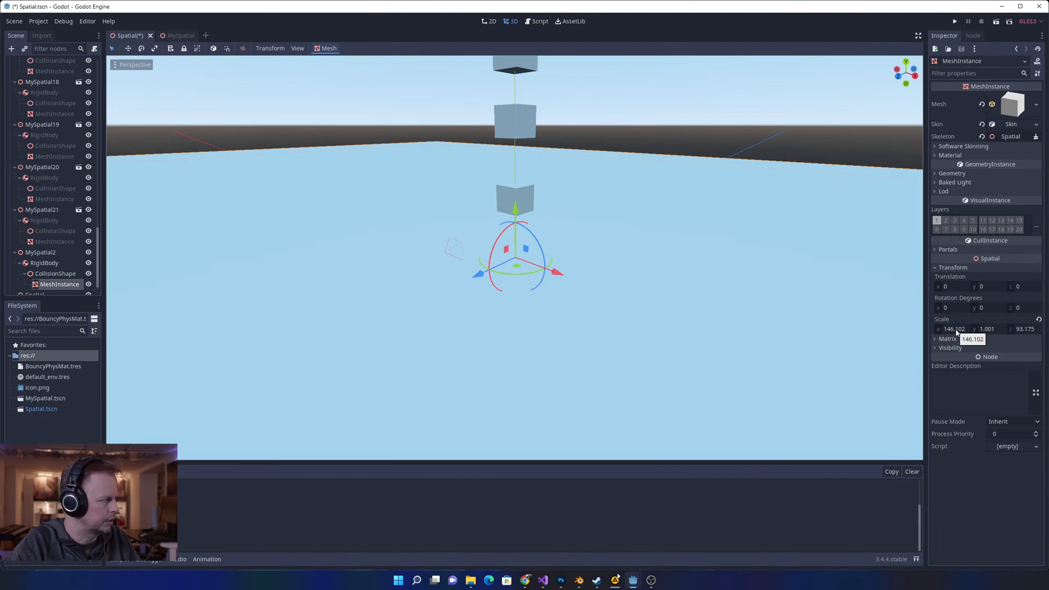
- Set the scale of MySpatial2's CollisionShape to 200 along X and 200 along Z
click(56, 276)
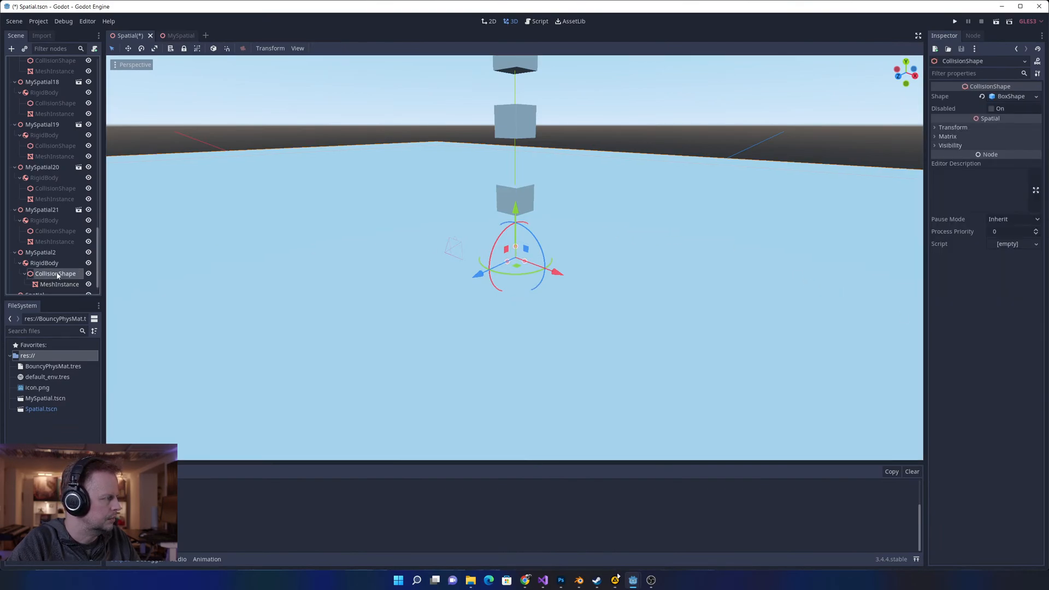
click(936, 128)
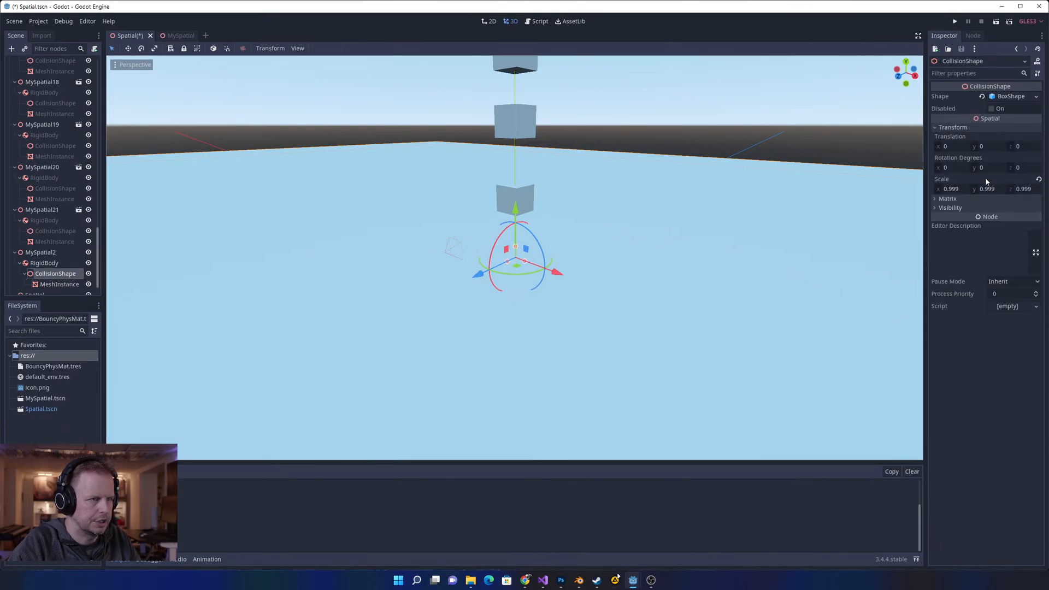
click(962, 188)
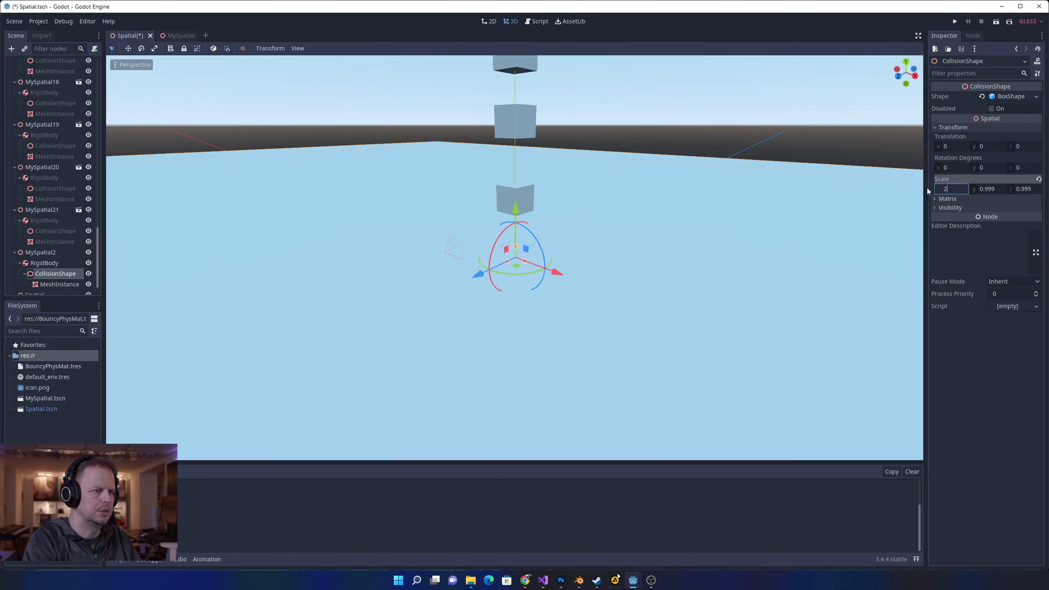
text(200)
key(Tab)
key(Tab)
text(200)
key(Return)
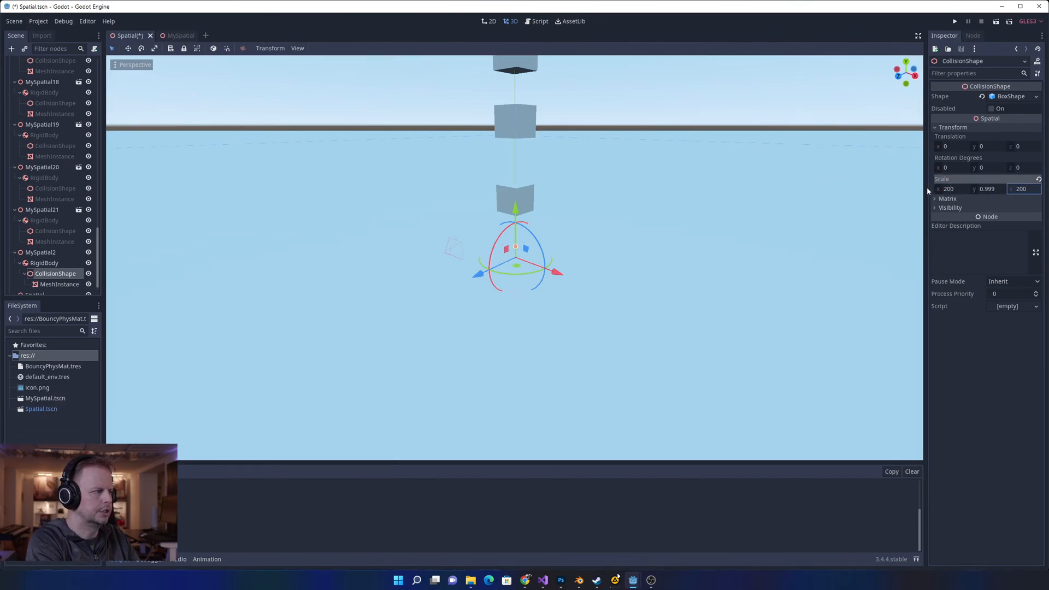
- Set the scale of the MeshInstance under MySpatial2's CollisionShape to 1 along X, Y and Z
click(57, 284)
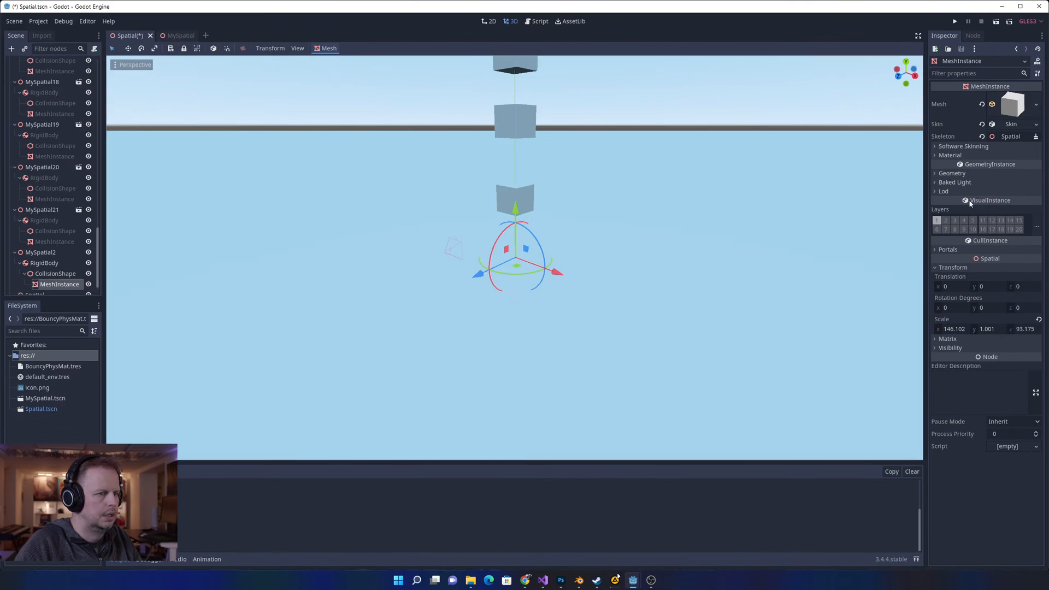
click(954, 329)
text(1)
key(Tab)
text(1)
key(Tab)
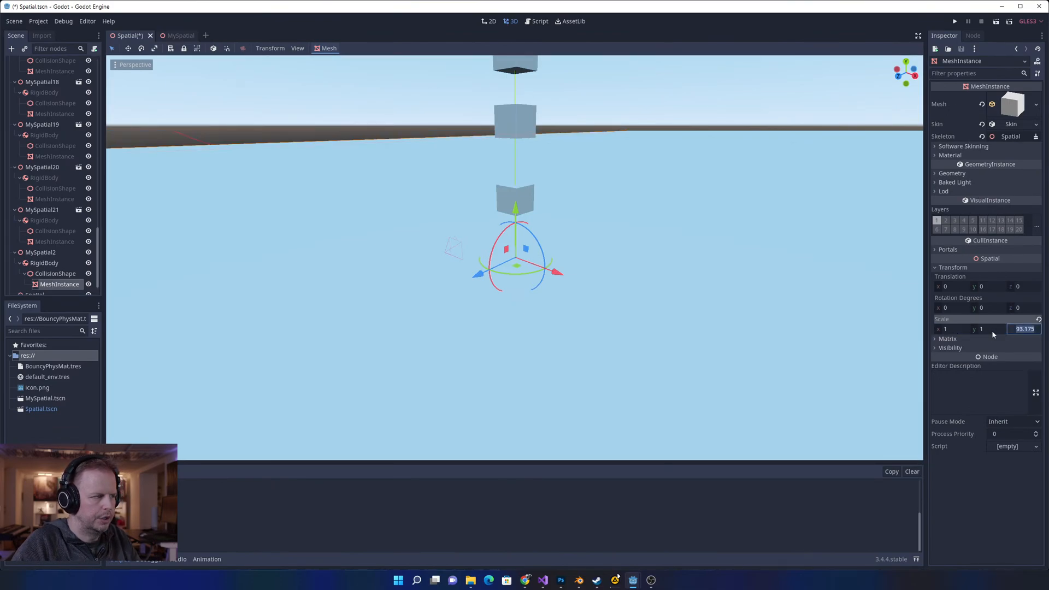
text(1)
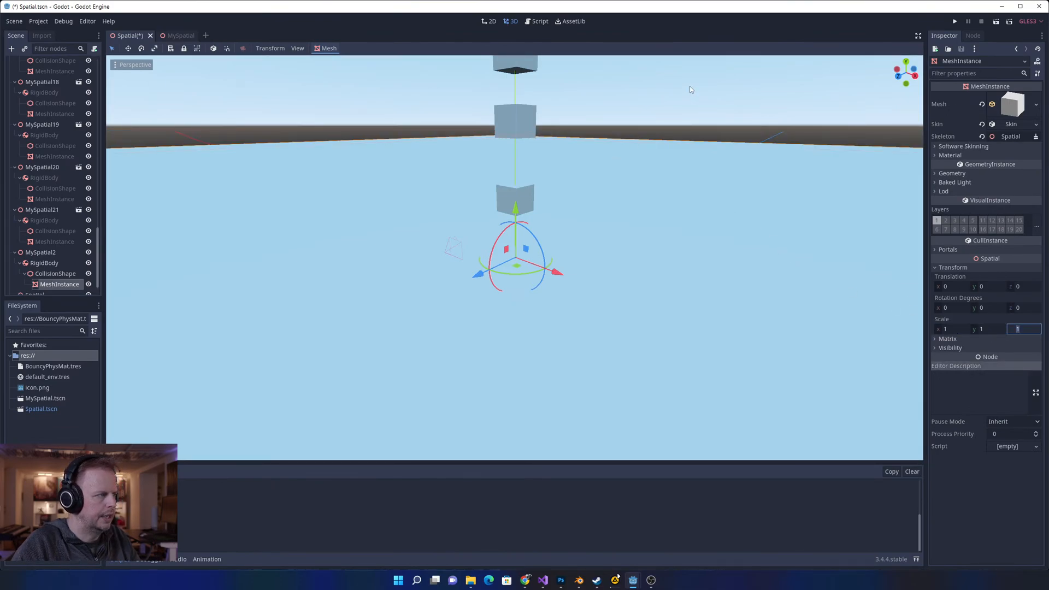
click(299, 215)
click(57, 285)
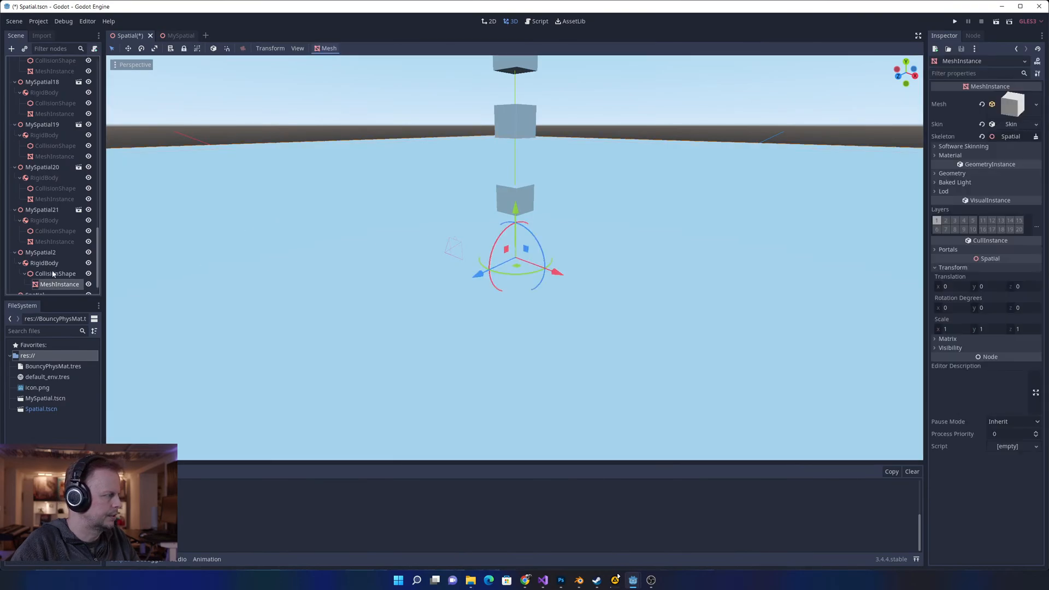
- Save the Spatial scene, run the project to test the cubes against the enlarged floor, and close the game window
click(53, 274)
key(ctrl+s)
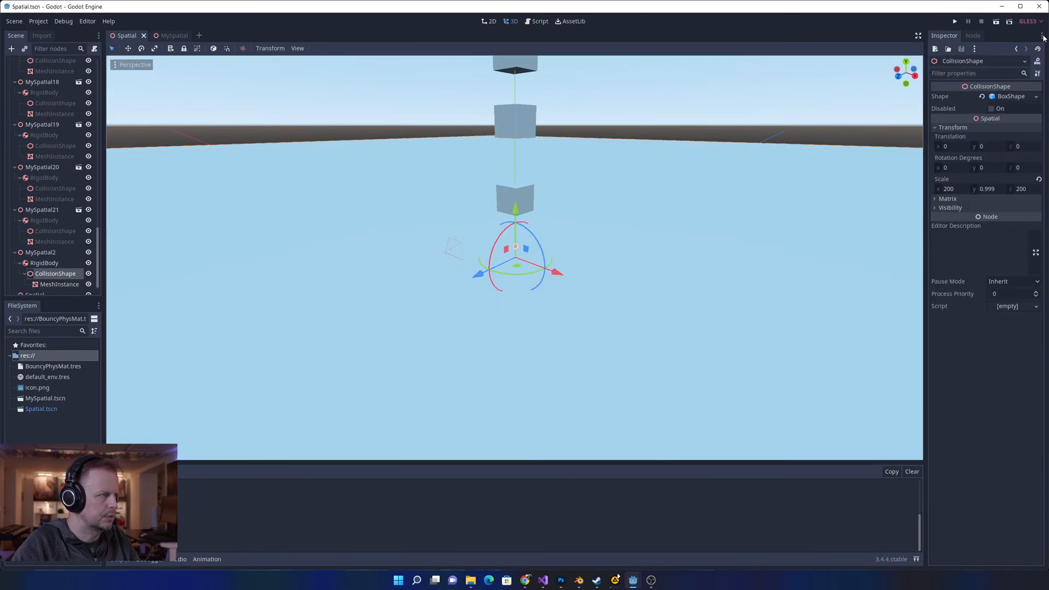
click(955, 21)
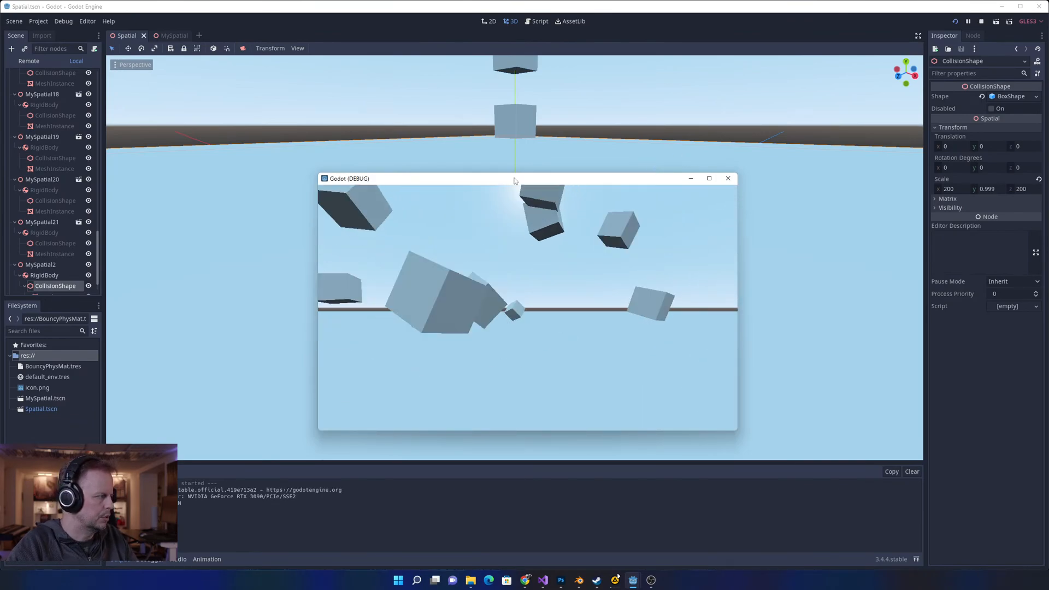
scroll(63, 270, down, 1)
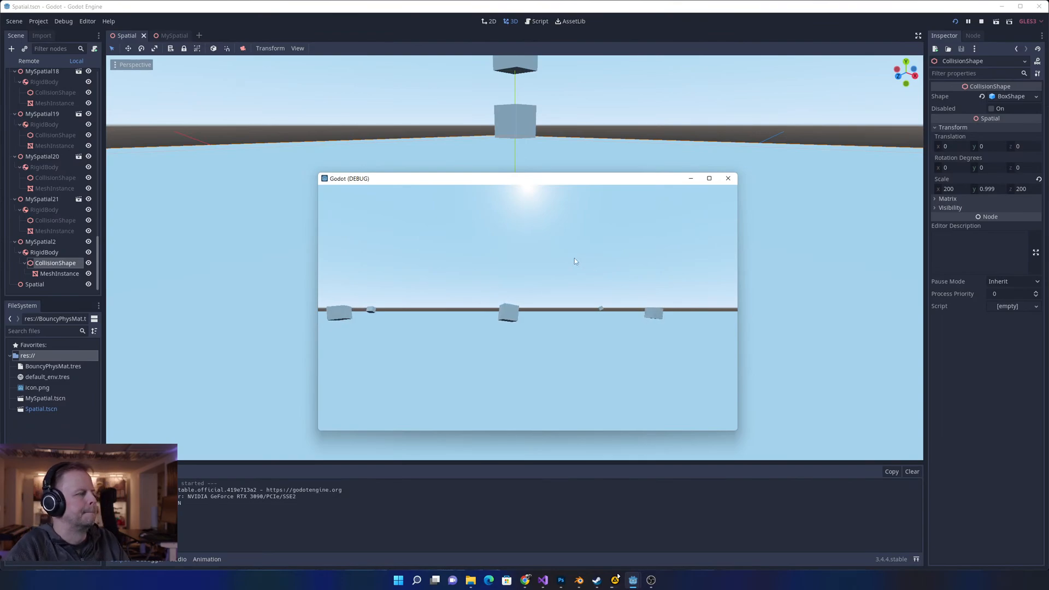
click(728, 178)
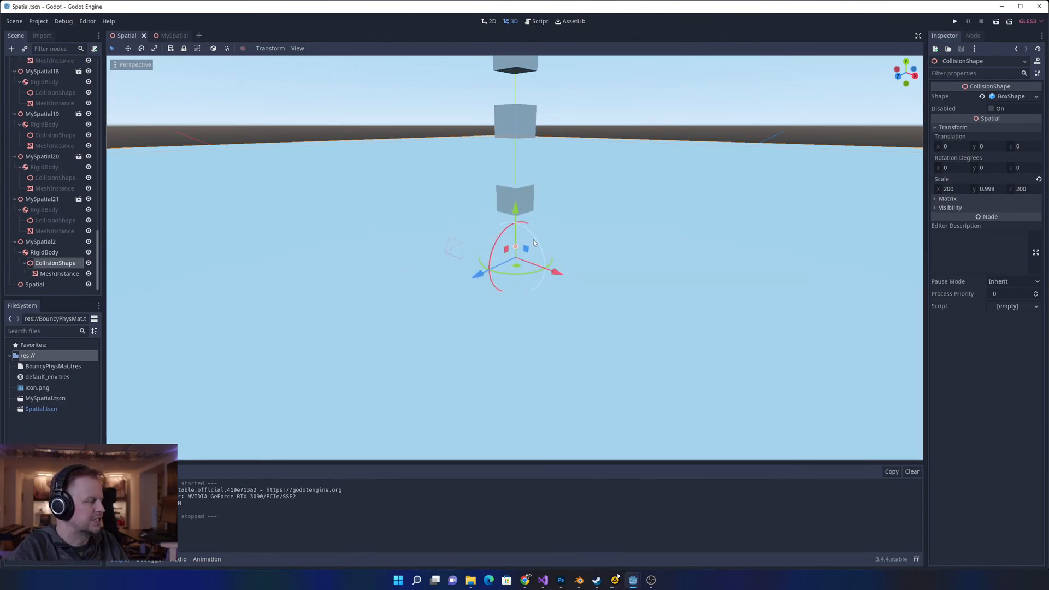
- Set the bounce of BouncyPhysMat.tres to 0.97, then save the scene and run the project to test it
click(53, 367)
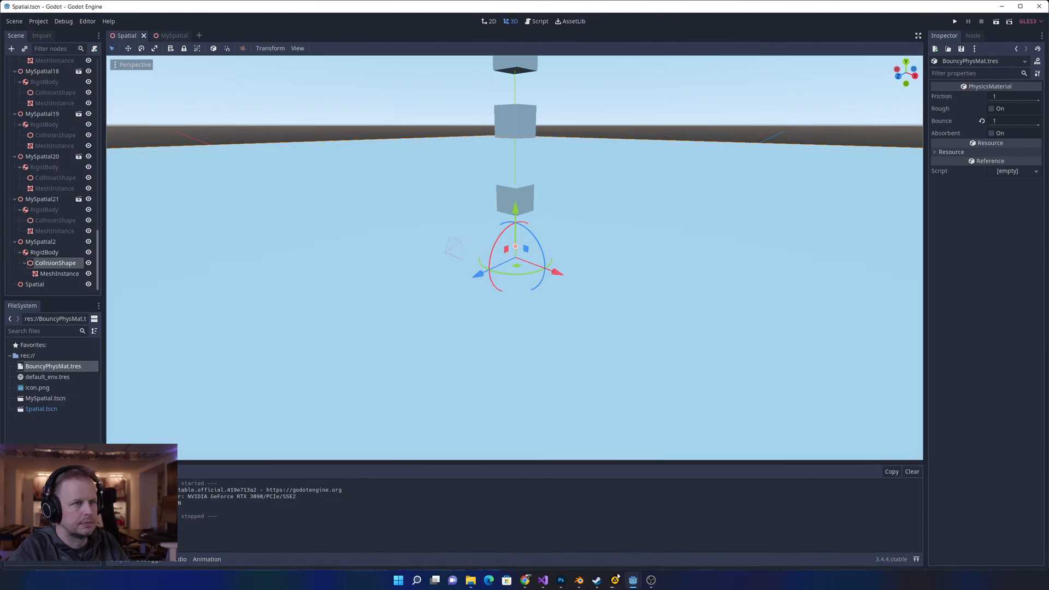
drag(1037, 125, 1036, 127)
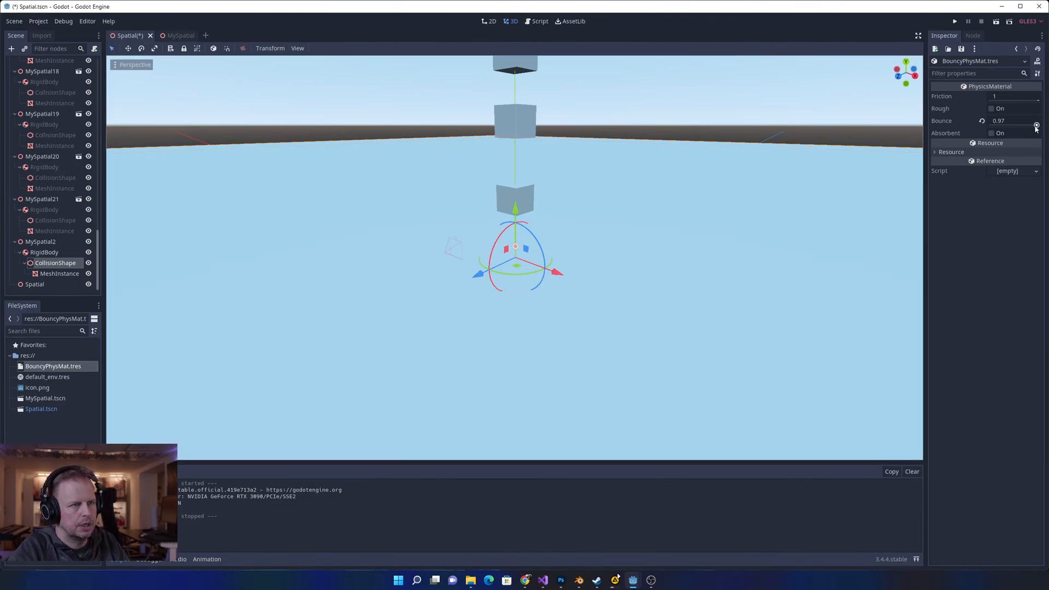
key(ctrl+s)
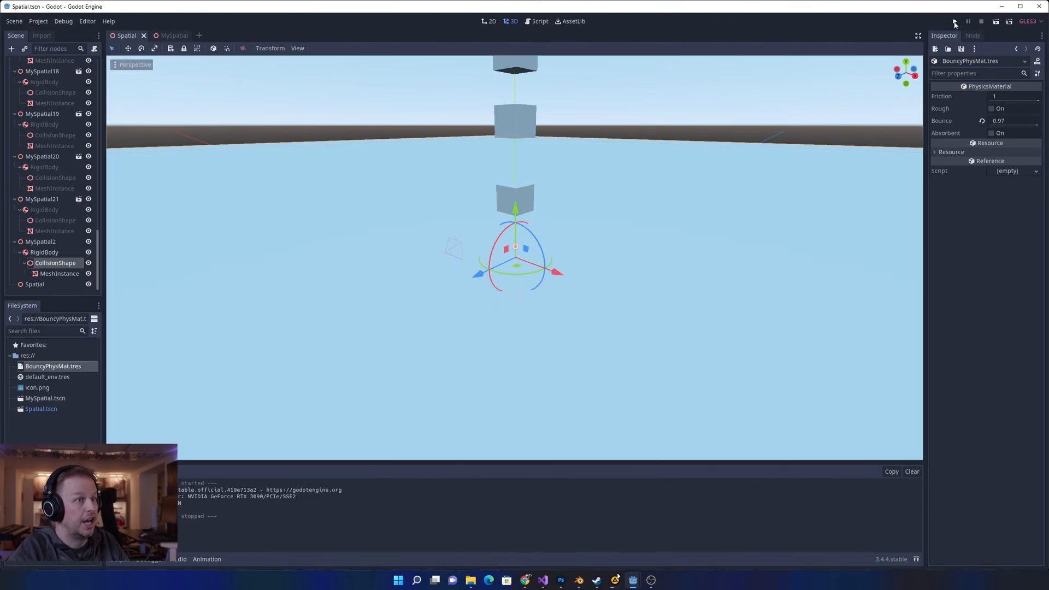
click(955, 22)
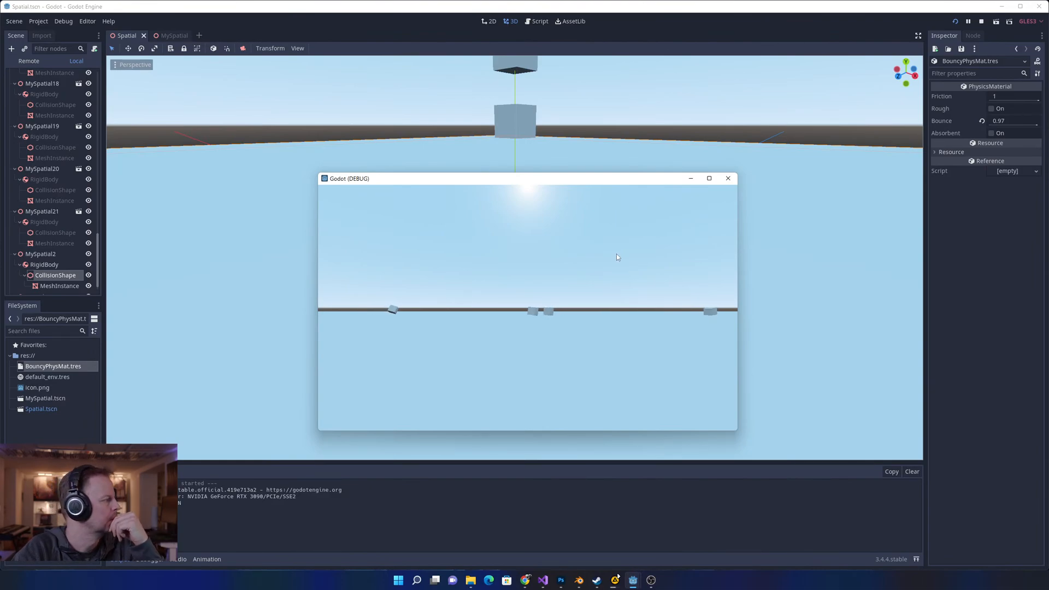
- Examine the matrix and visibility properties of MySpatial2's CollisionShape and the mesh size settings of its MeshInstance
click(53, 276)
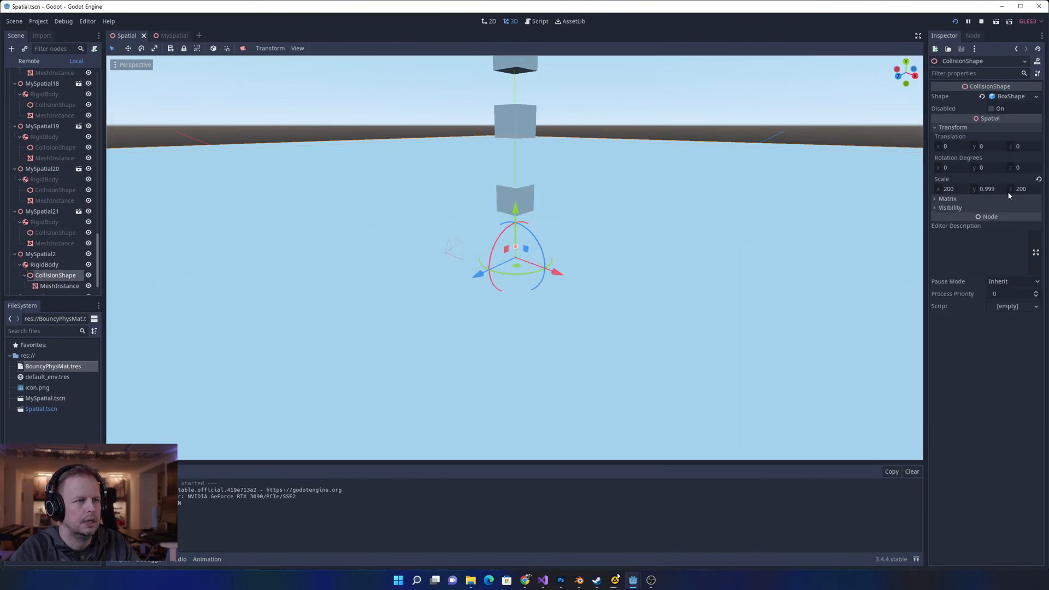
click(940, 199)
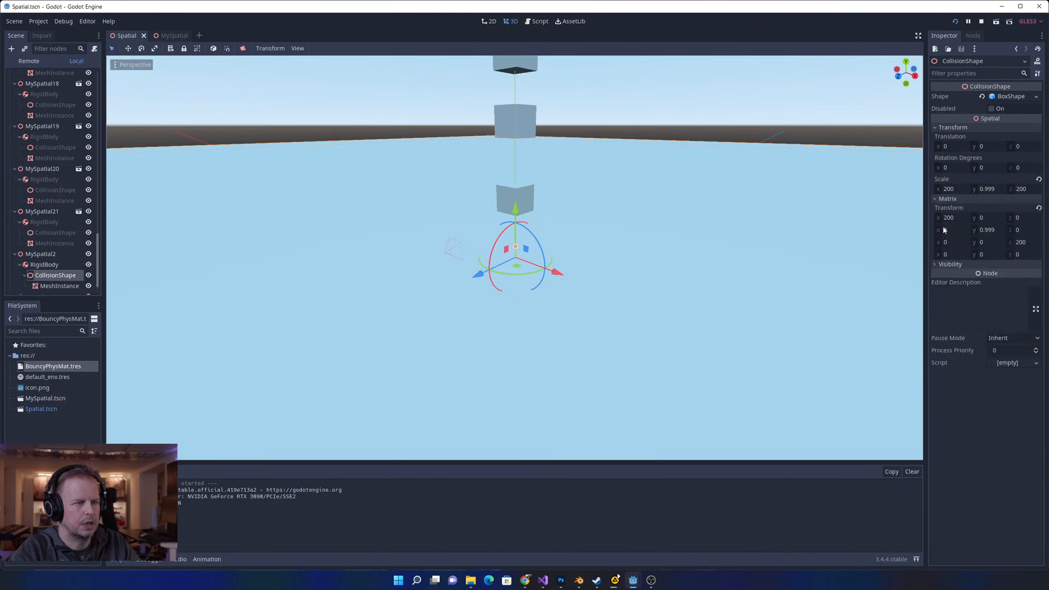
click(936, 265)
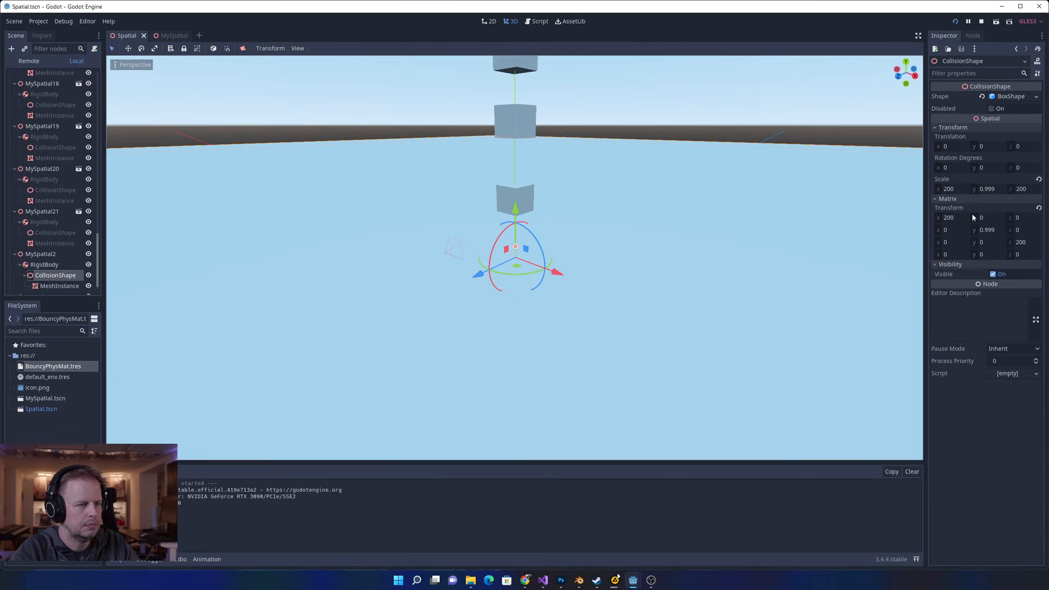
right_click(68, 275)
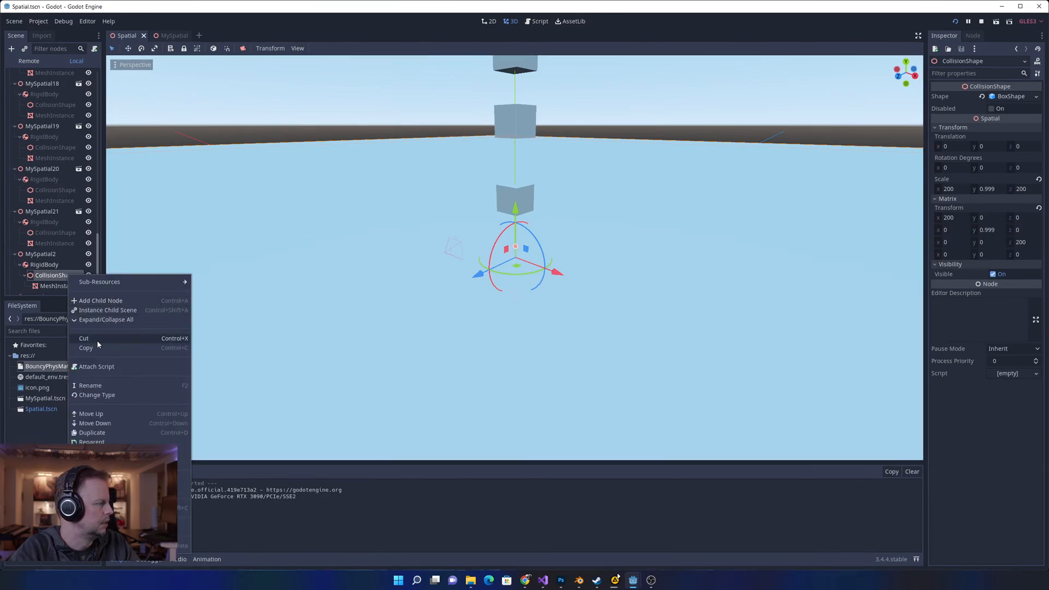
click(49, 287)
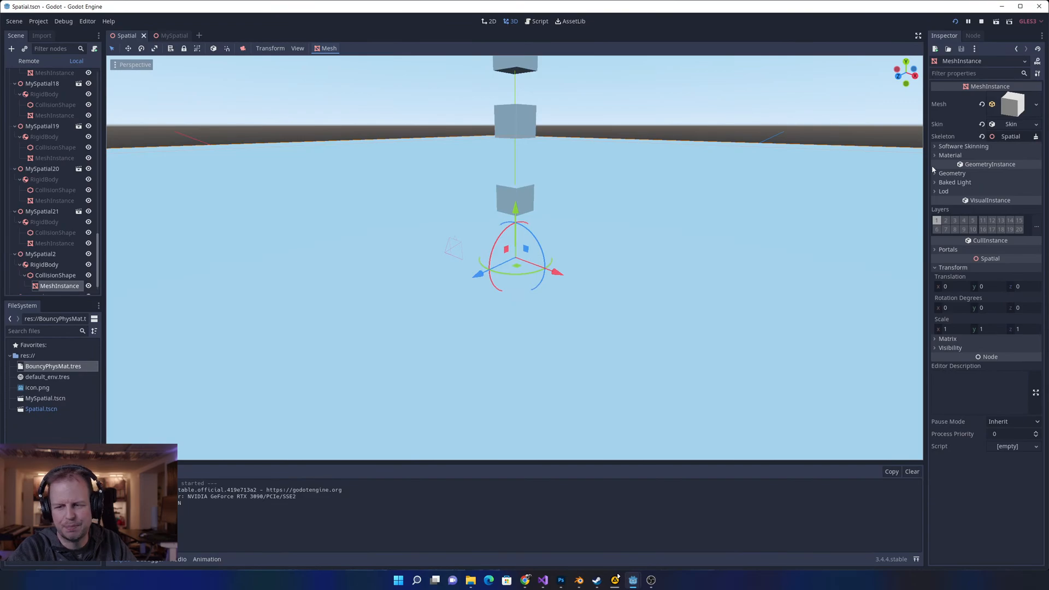
click(1012, 109)
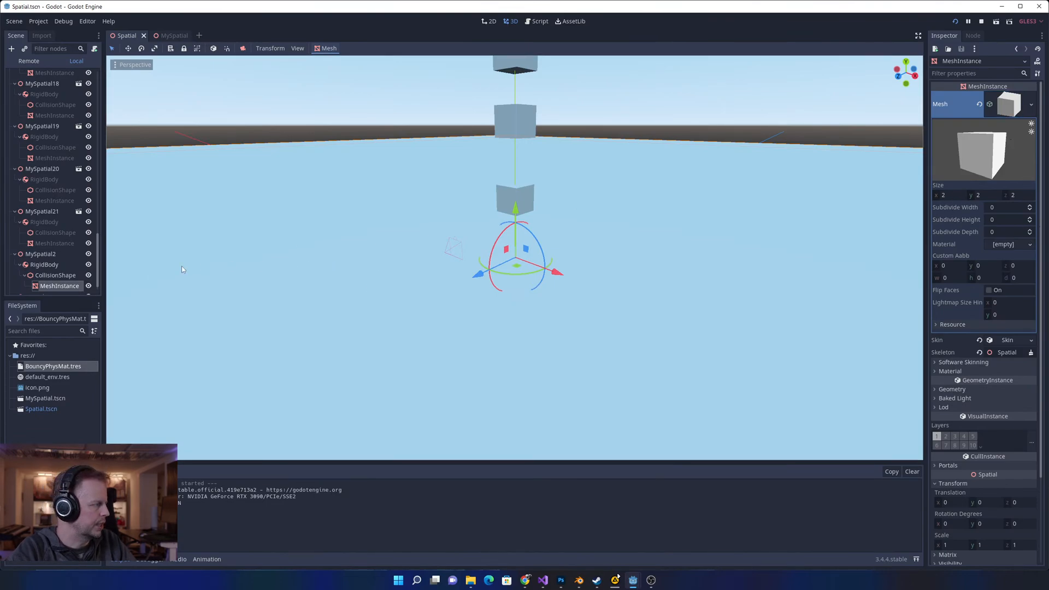
- Set the extents of the BoxShape on MySpatial2's CollisionShape to 20 along X and 20 along Z
click(60, 277)
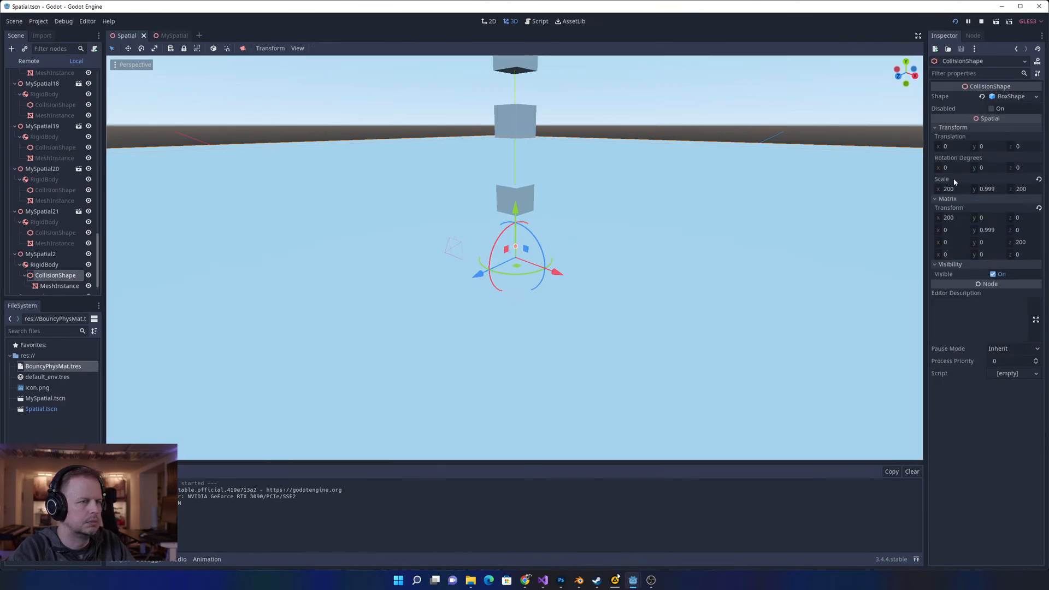
click(1011, 96)
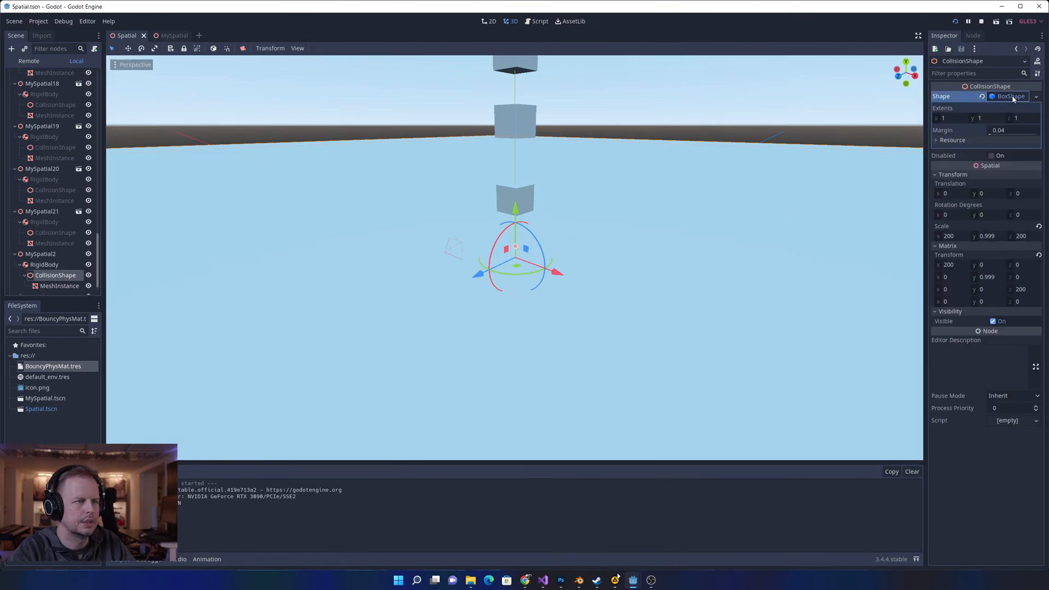
click(953, 118)
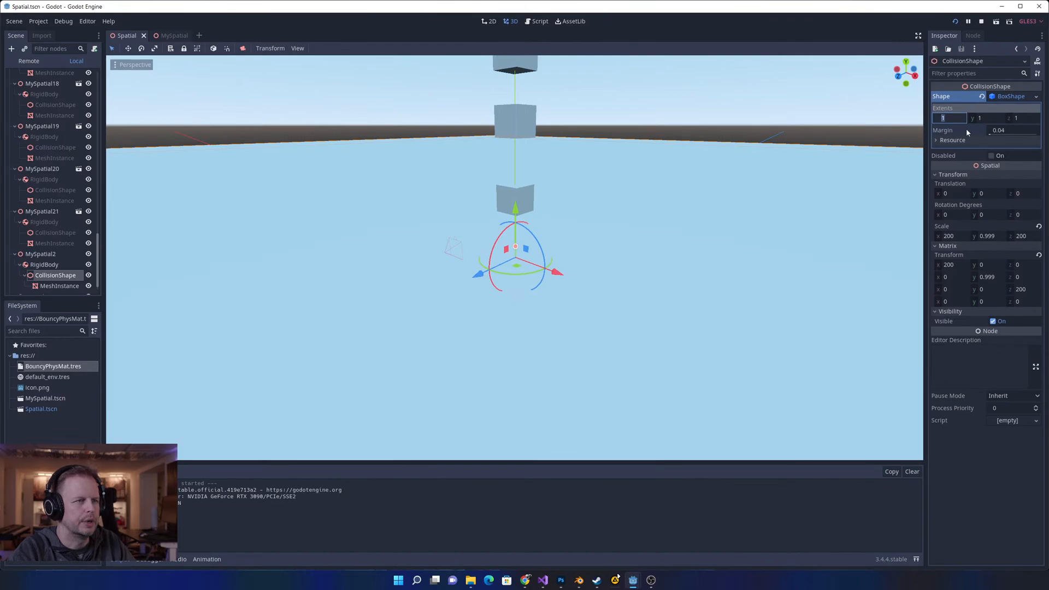
text(2)
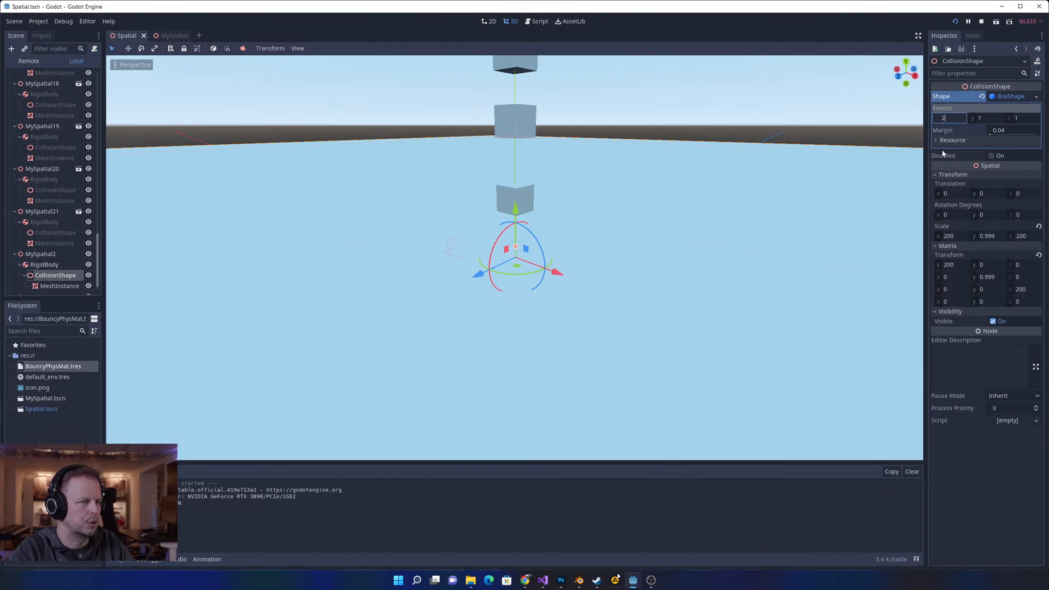
key(BackSpace)
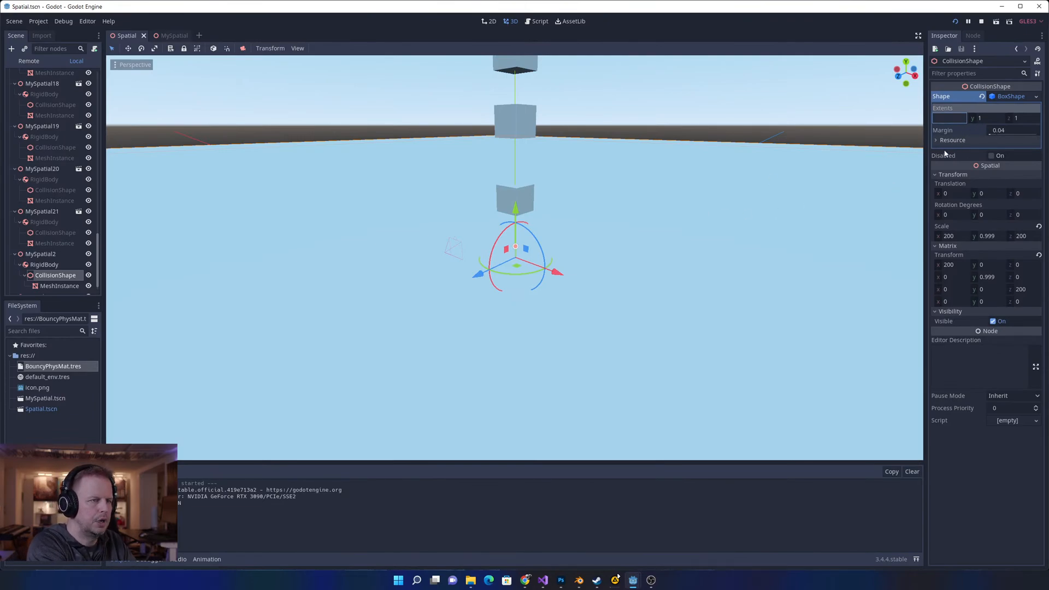
text(20)
key(Tab)
key(Tab)
text(20)
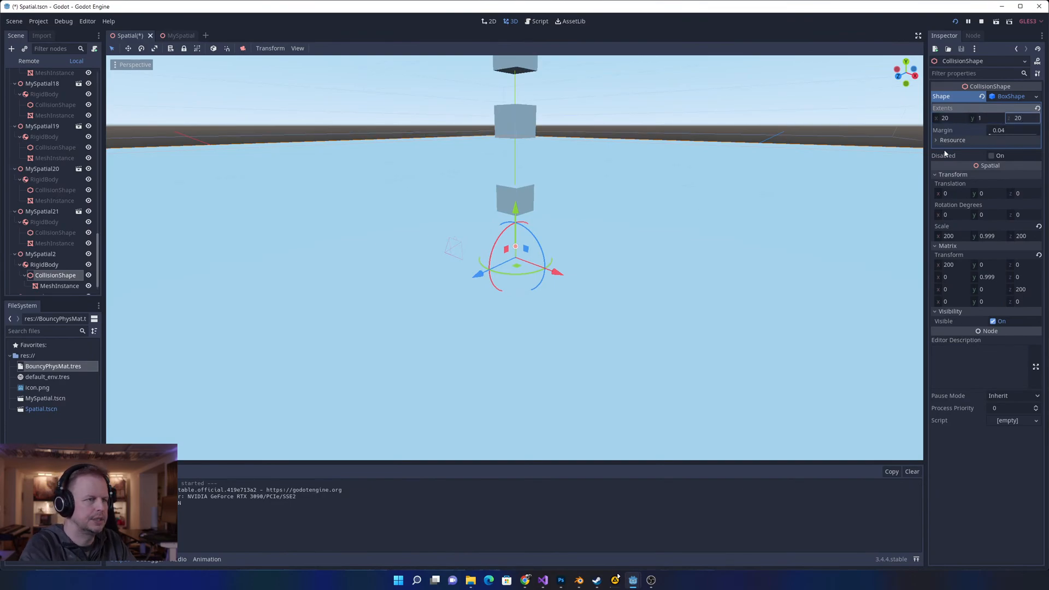
key(Return)
- Collapse the MeshInstance's mesh settings and set the scale of MySpatial2's CollisionShape to 1 along X, Y and Z
click(60, 287)
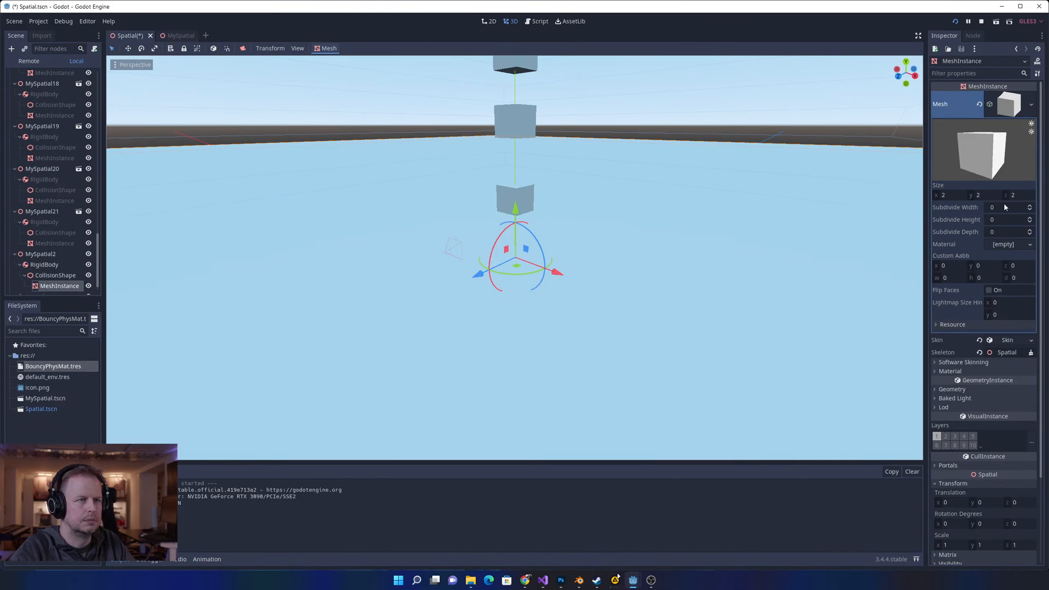
click(1006, 104)
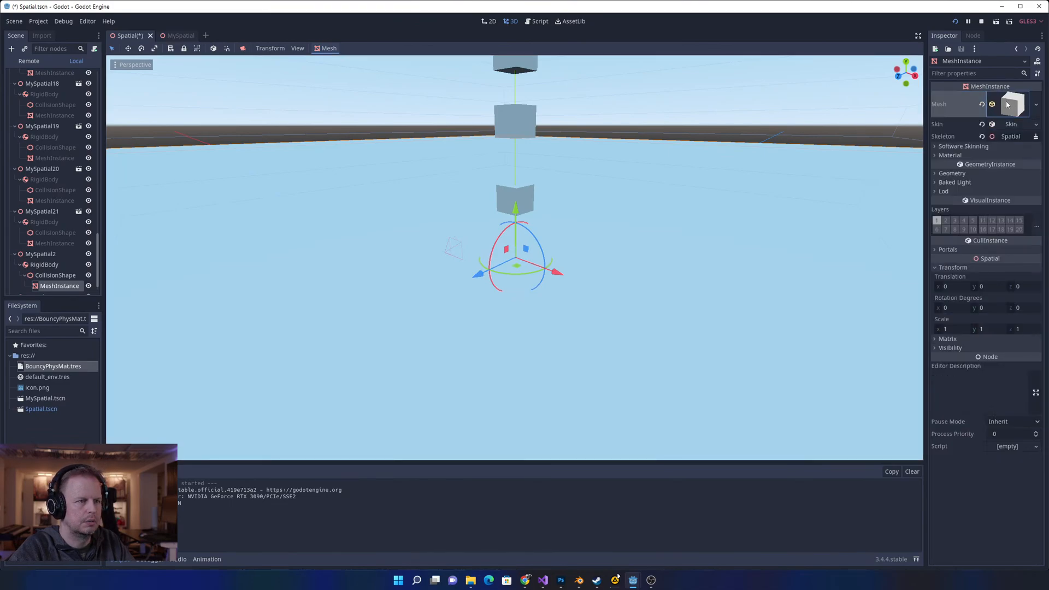
click(56, 276)
click(956, 236)
text(1)
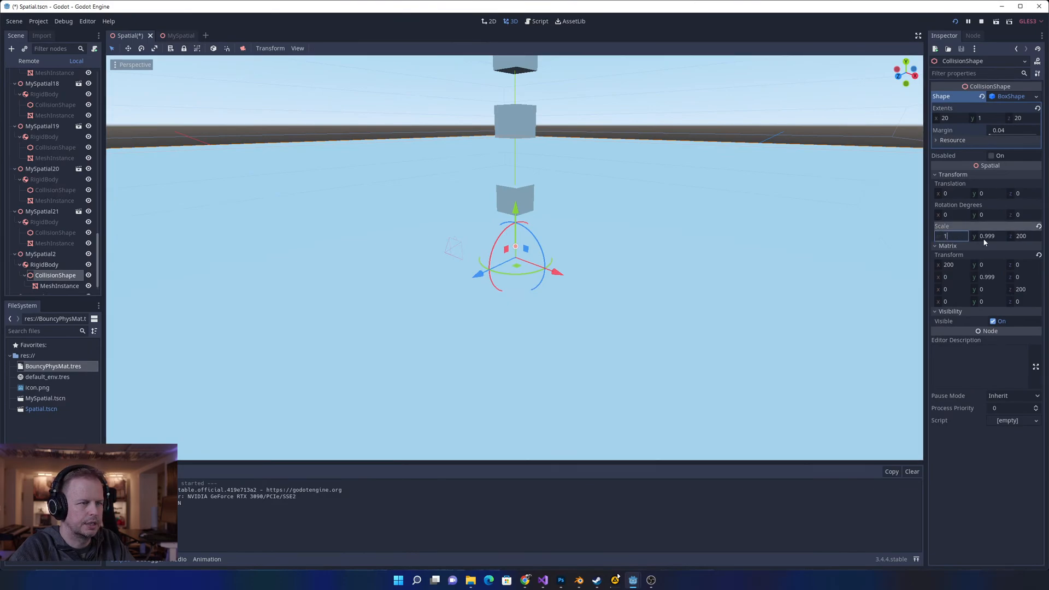
key(Tab)
text(1)
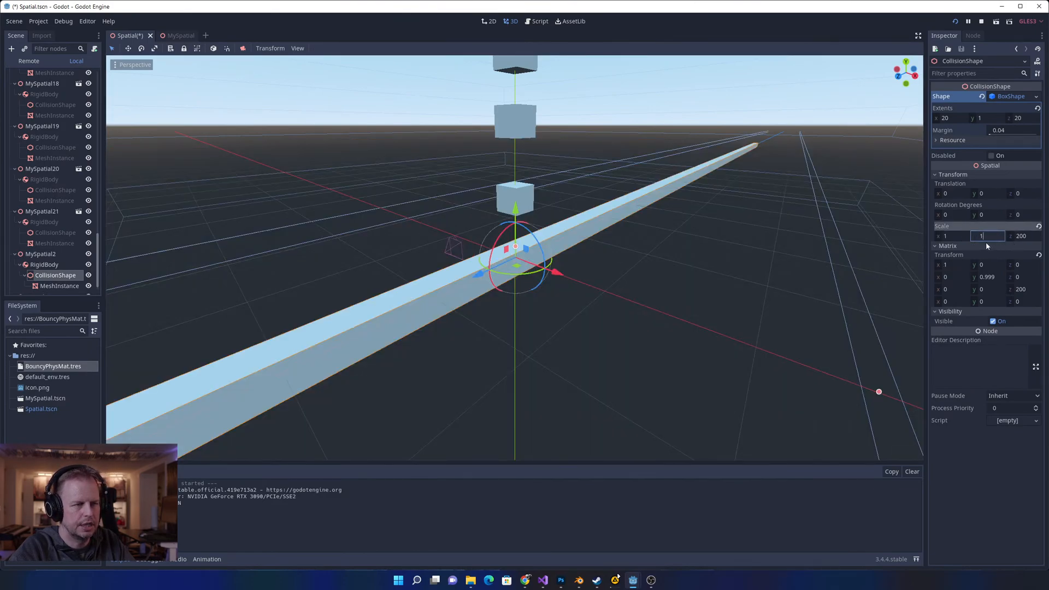
key(Tab)
text(1)
key(Tab)
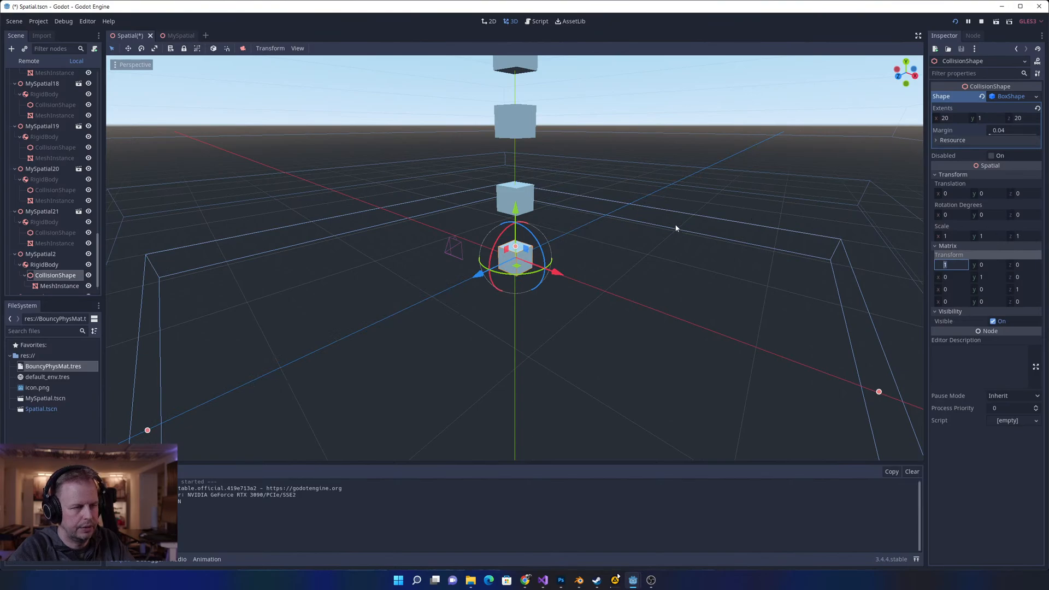
click(59, 286)
click(56, 276)
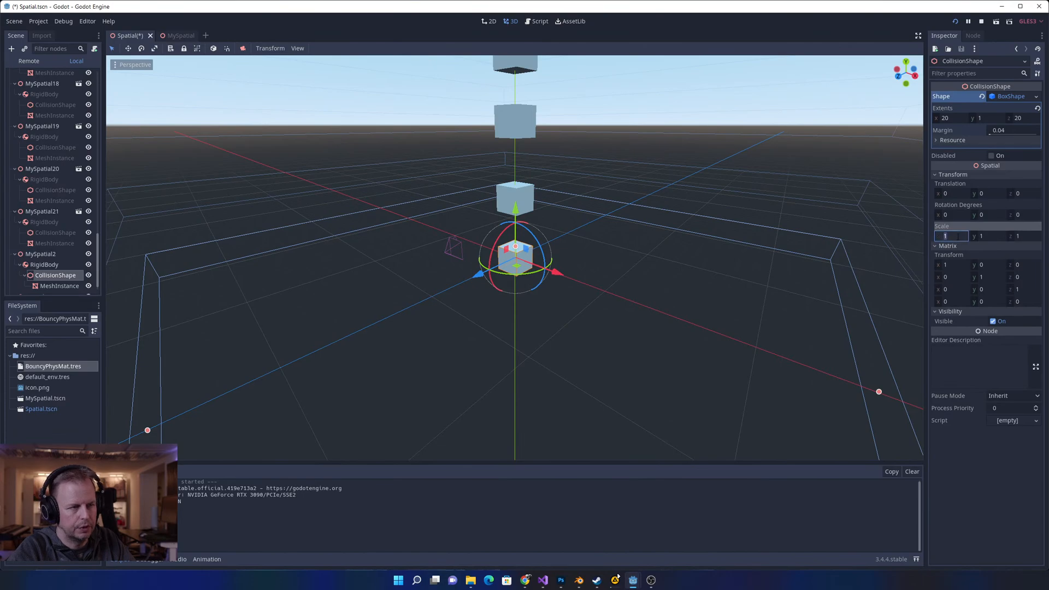
click(995, 237)
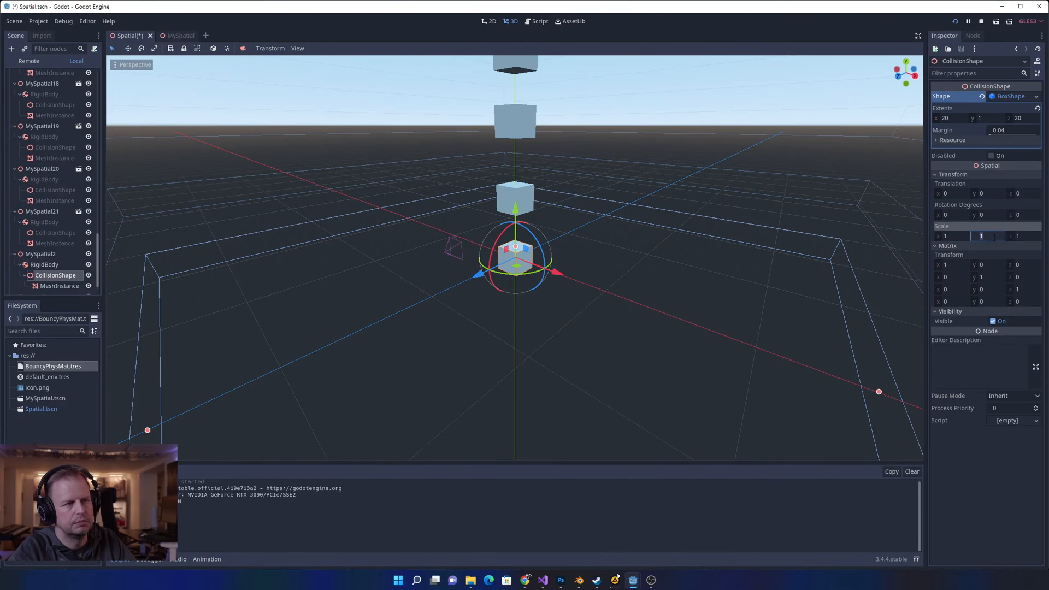
click(962, 238)
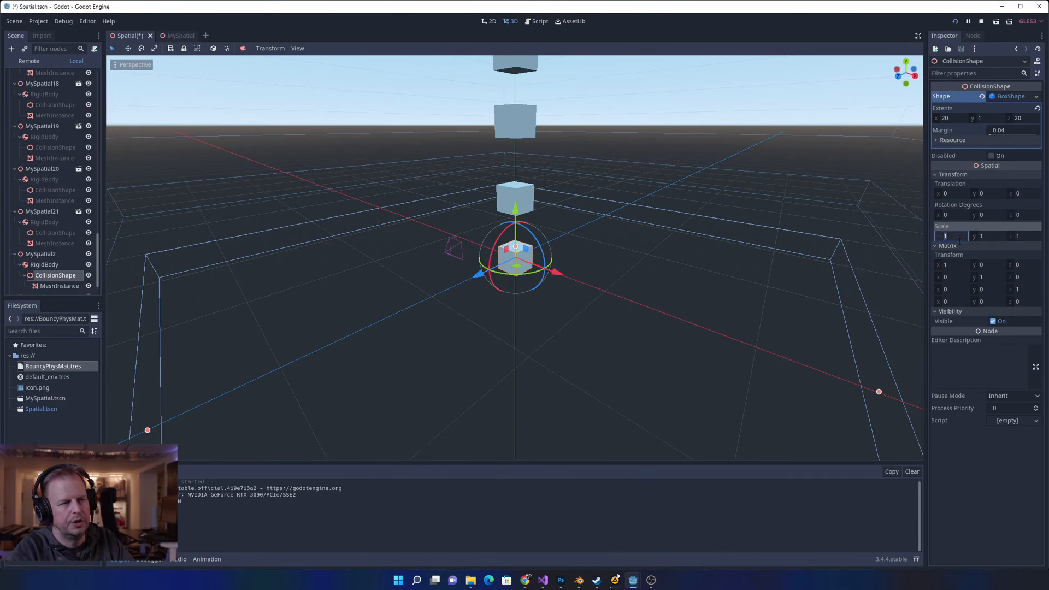
click(958, 193)
click(957, 238)
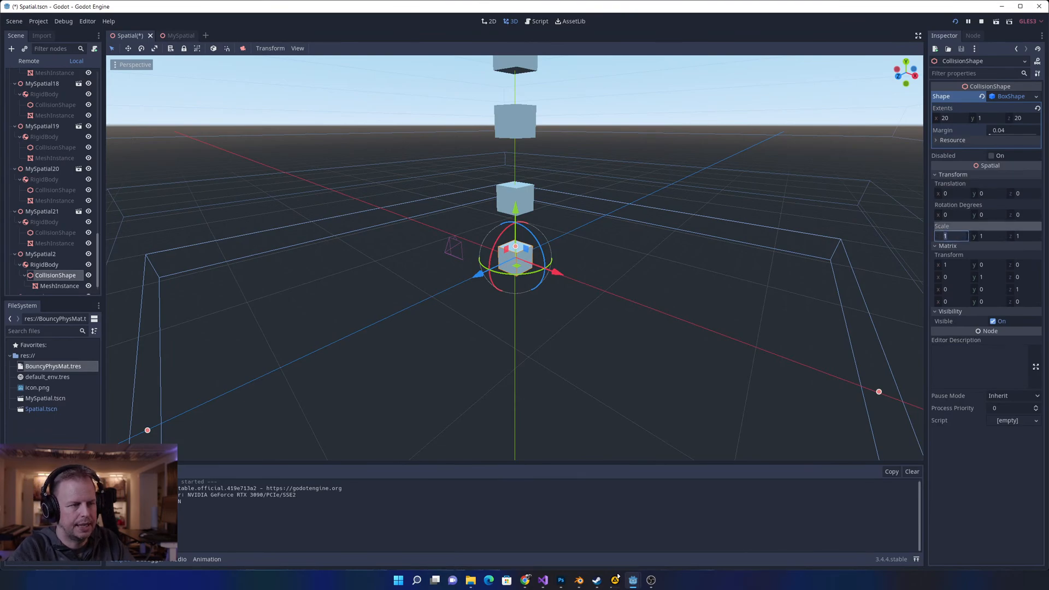
click(993, 236)
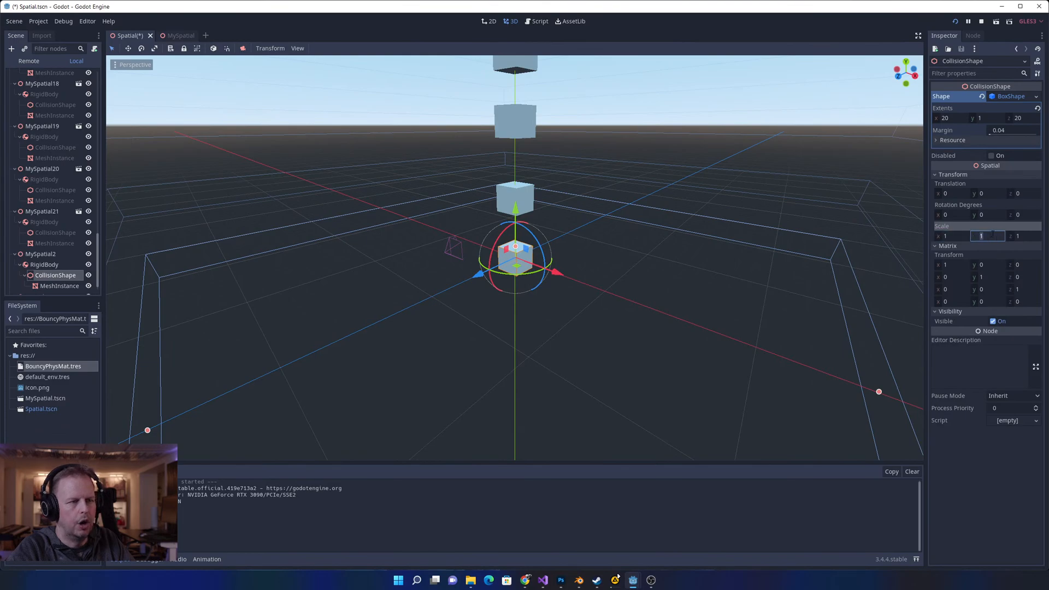
- Try to set the X scale of MySpatial2's CollisionShape to a long value ending in 999821
click(964, 237)
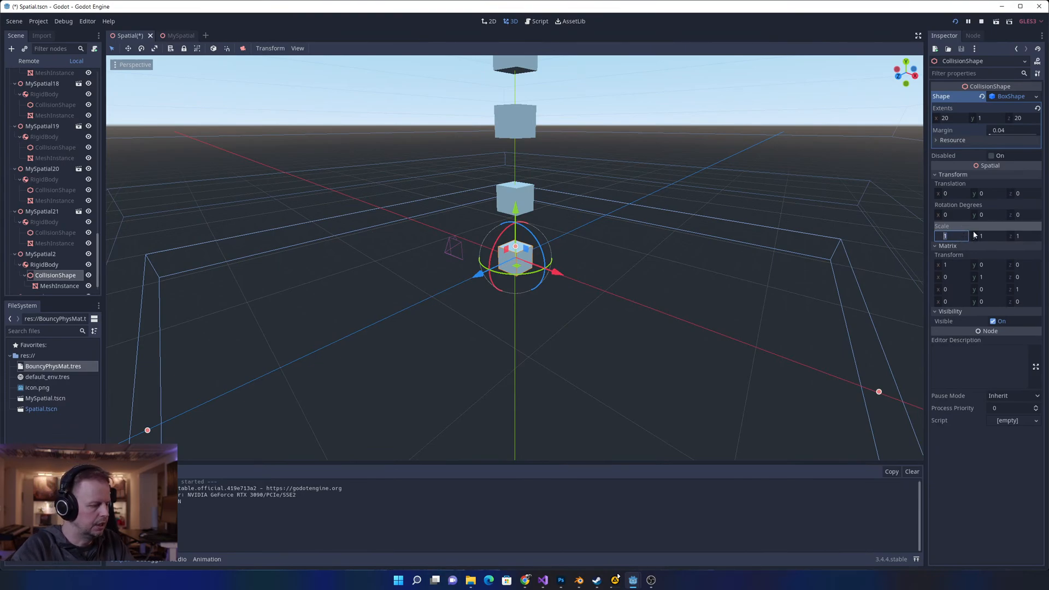
text(999999)
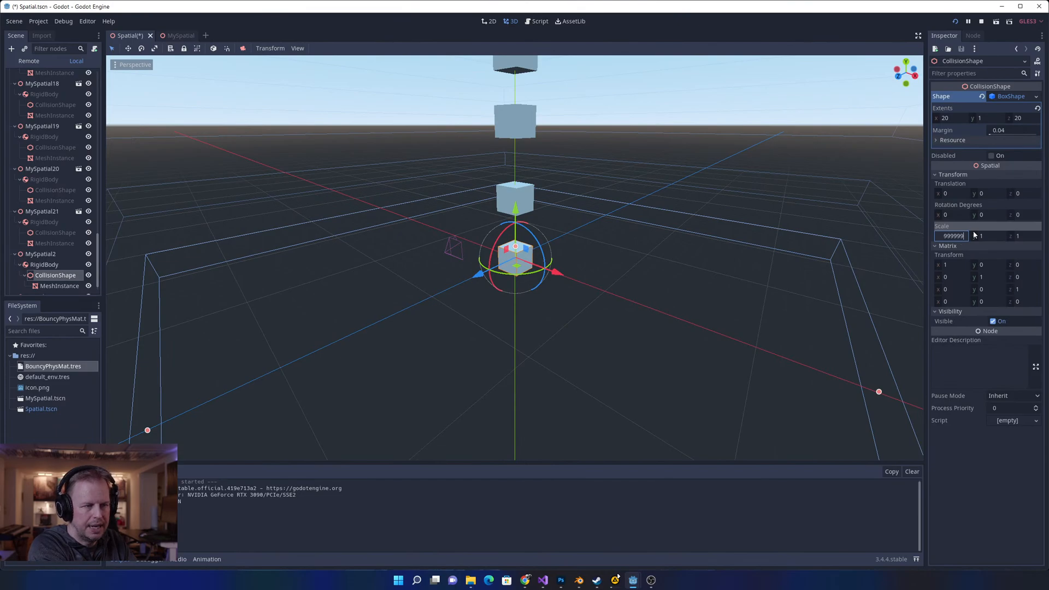
text(2)
key(BackSpace)
text(821)
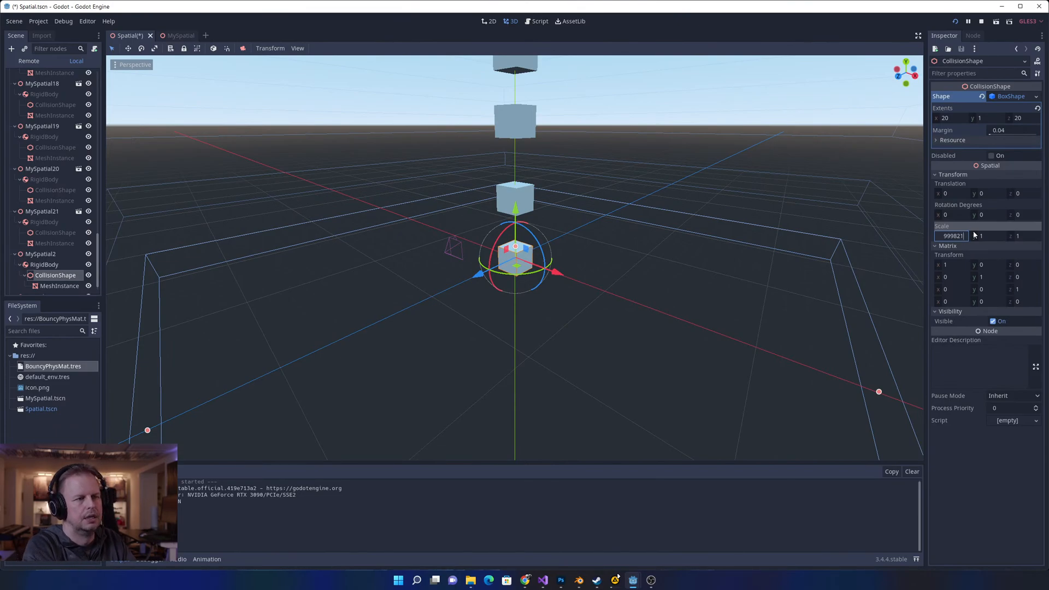
key(Tab)
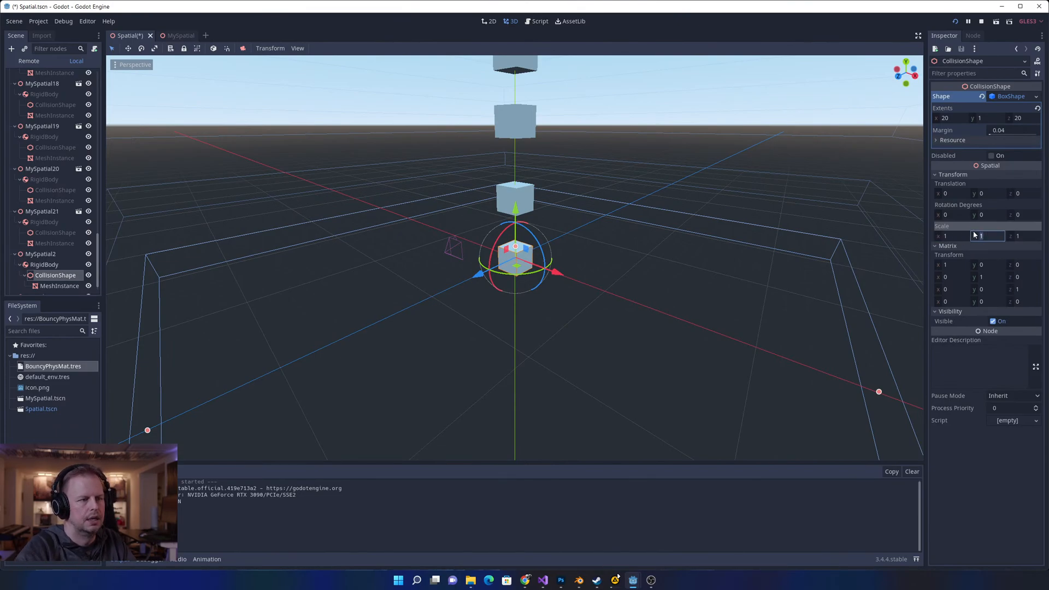
click(958, 236)
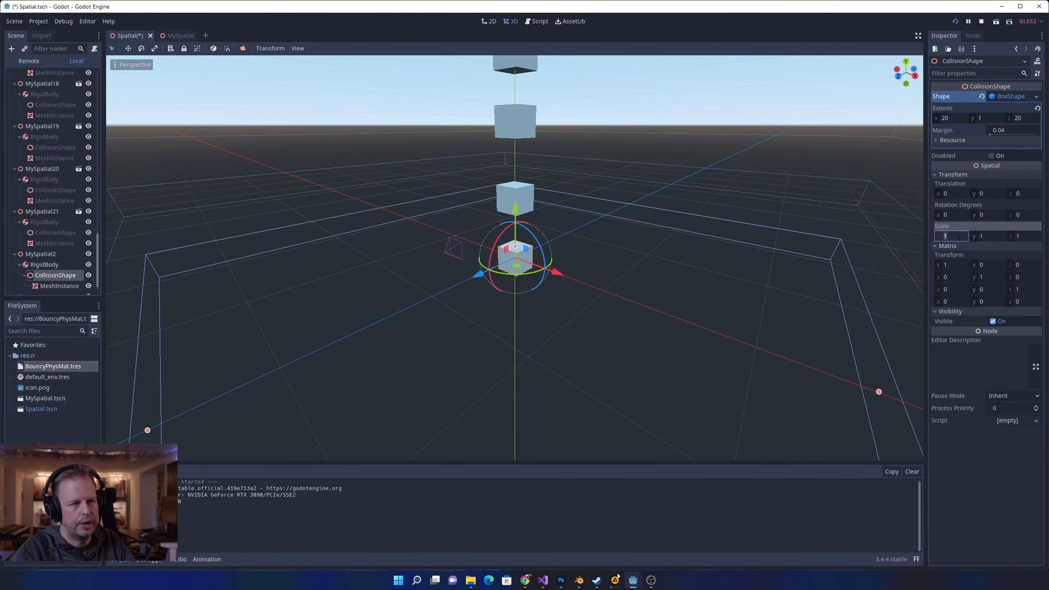
text(0.9)
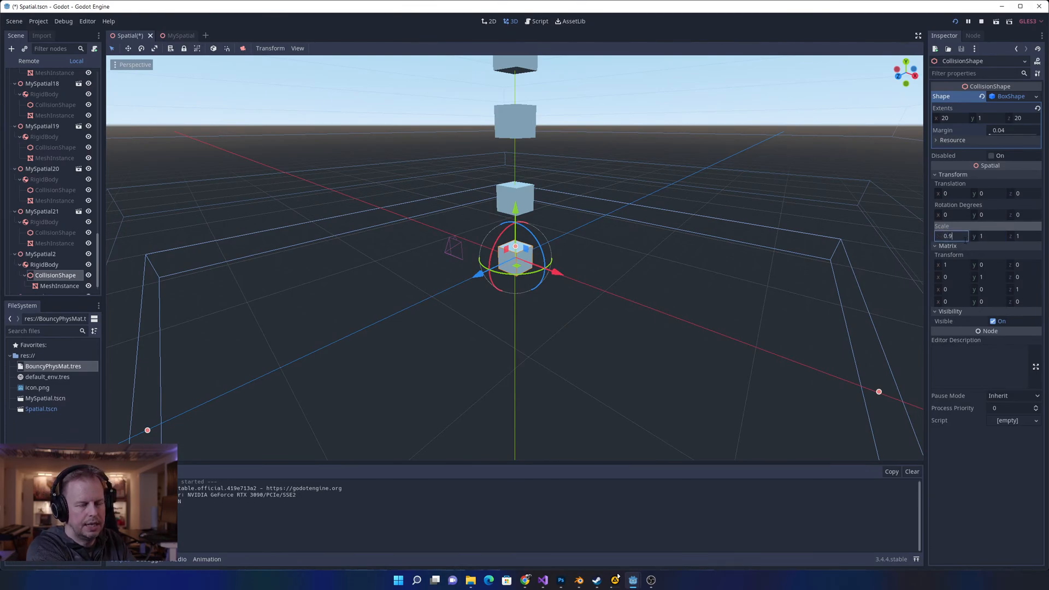
text(99)
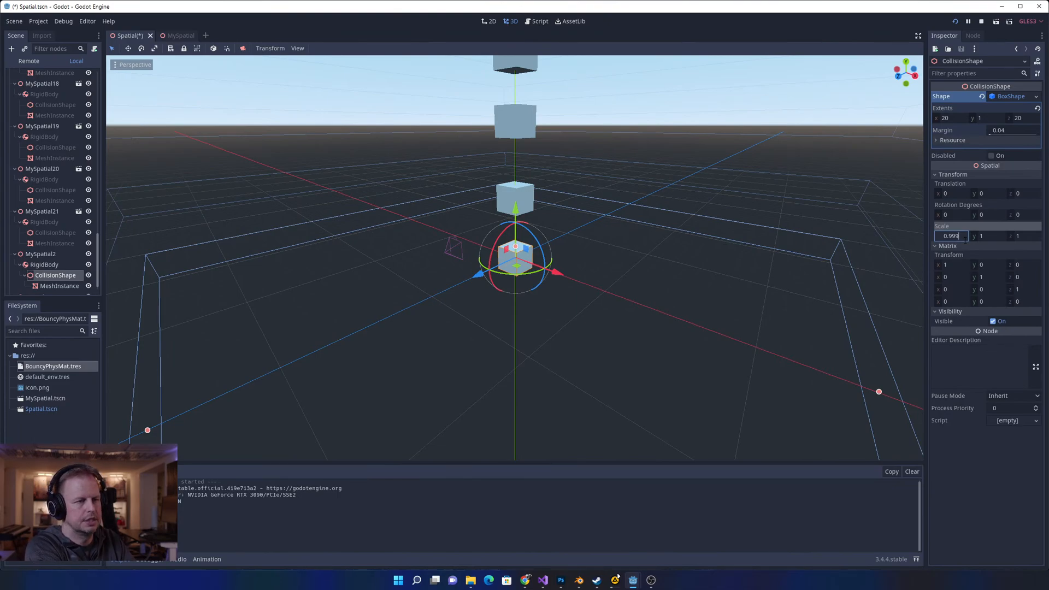
key(BackSpace)
key(BackSpace)
key(BackSpace)
key(BackSpace)
key(BackSpace)
key(BackSpace)
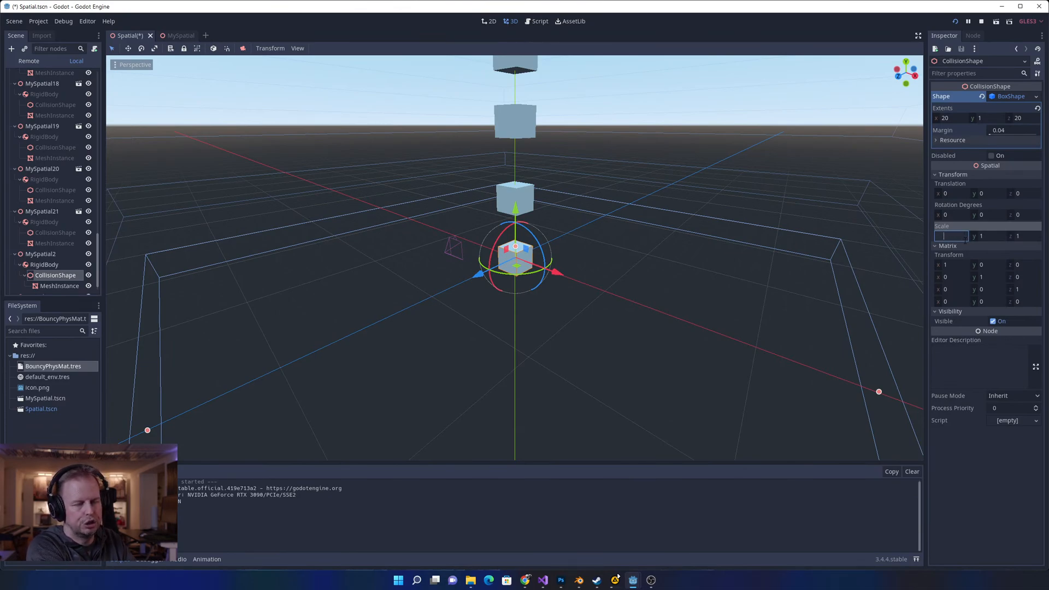
text(==)
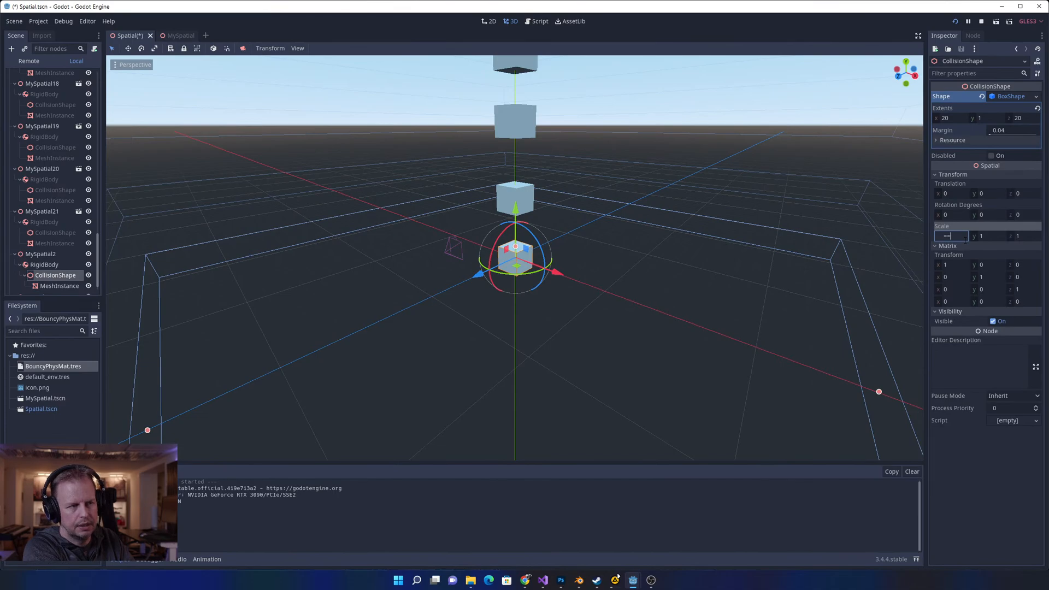
text(1.)
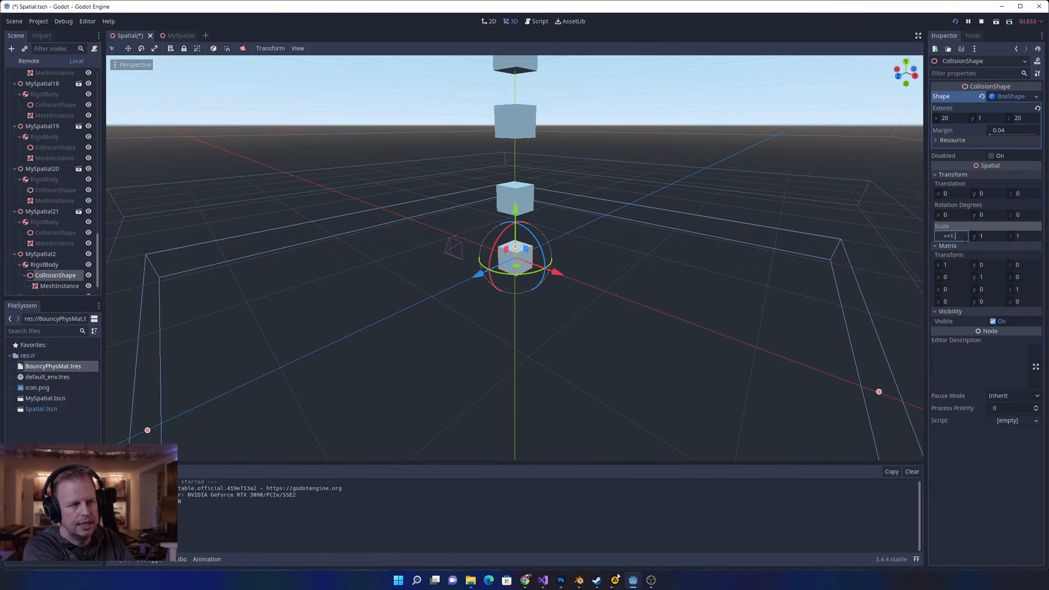
text(0)
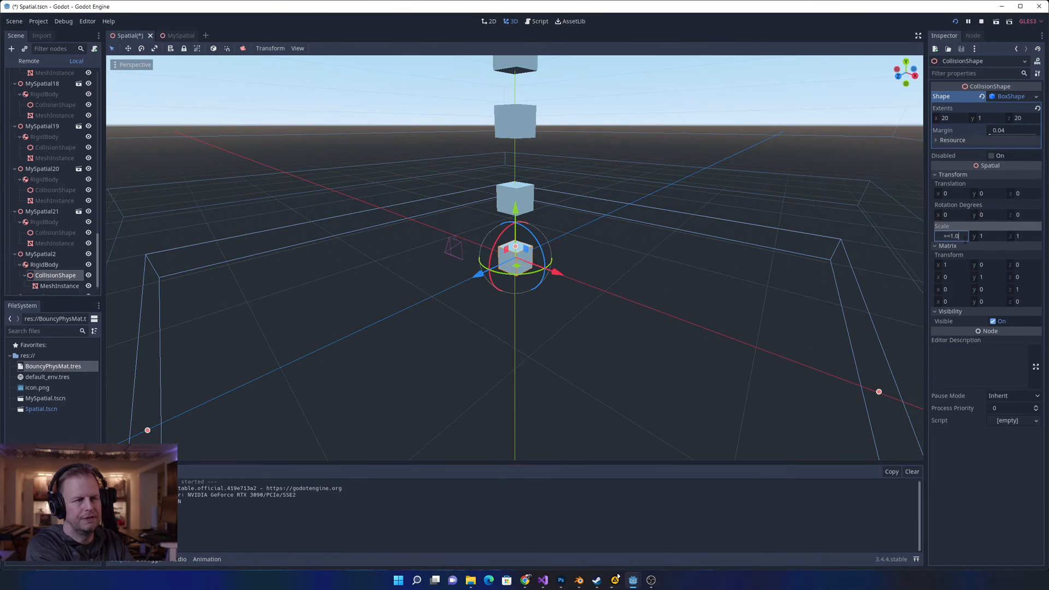
key(BackSpace)
key(BackSpace)
key(BackSpace)
key(BackSpace)
key(BackSpace)
click(986, 235)
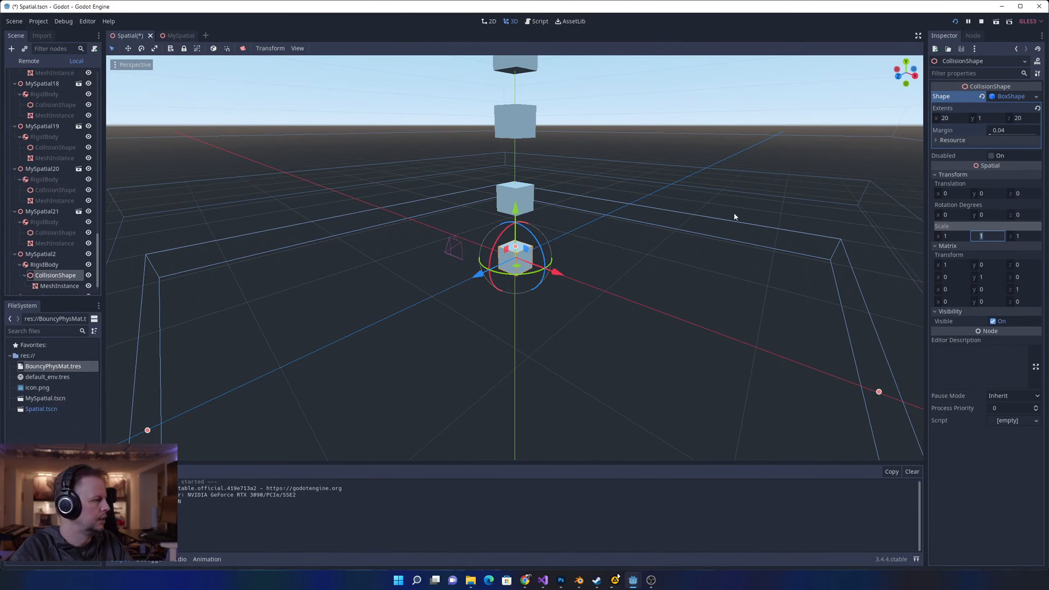
- Compare MySpatial2's CollisionShape extents with its MeshInstance, opening the mesh size settings
click(57, 287)
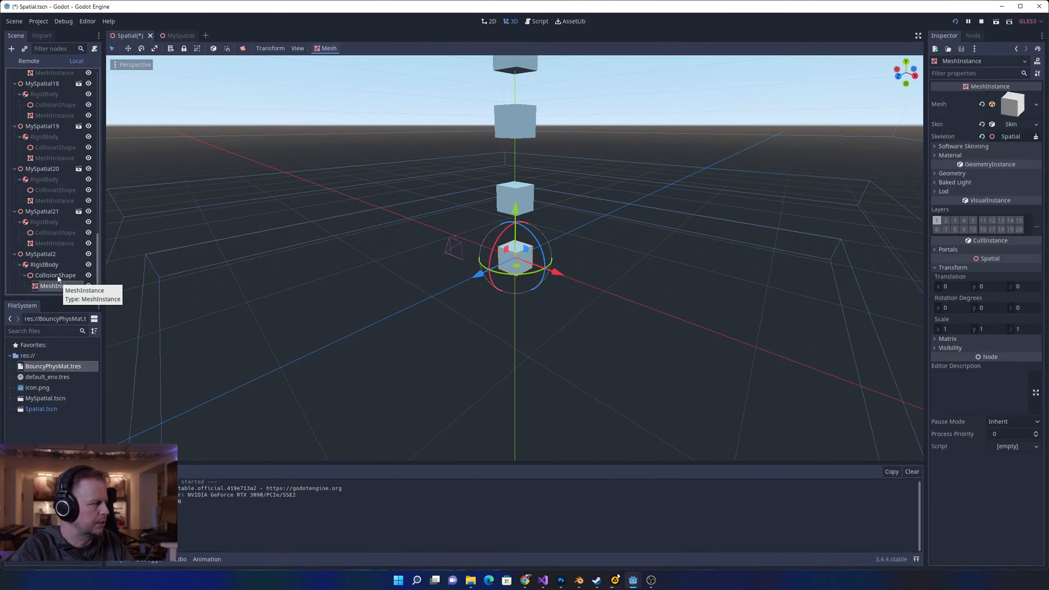
click(55, 276)
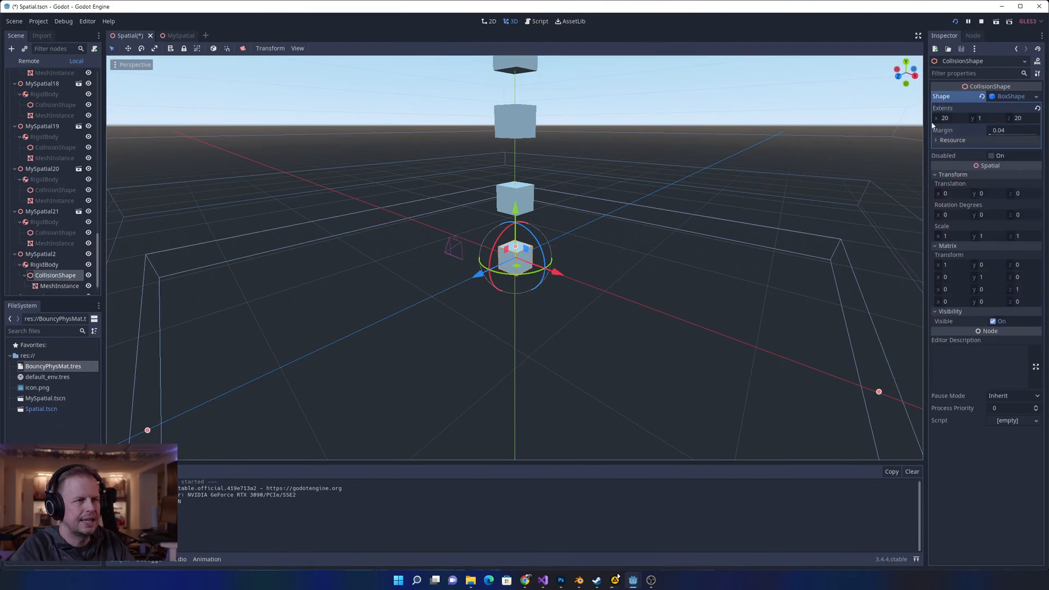
click(57, 287)
click(1010, 105)
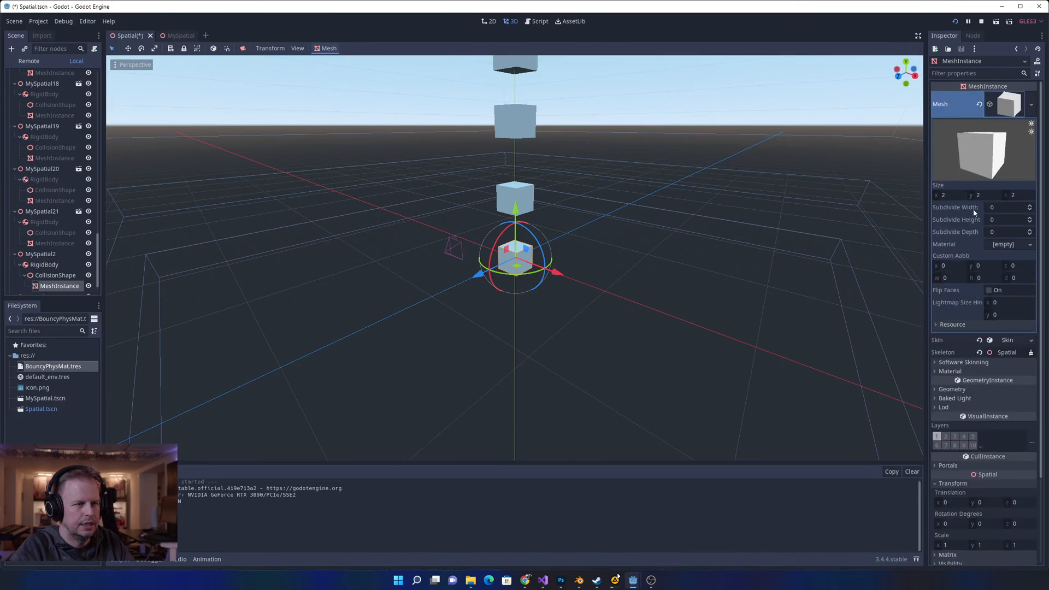
drag(955, 192, 955, 192)
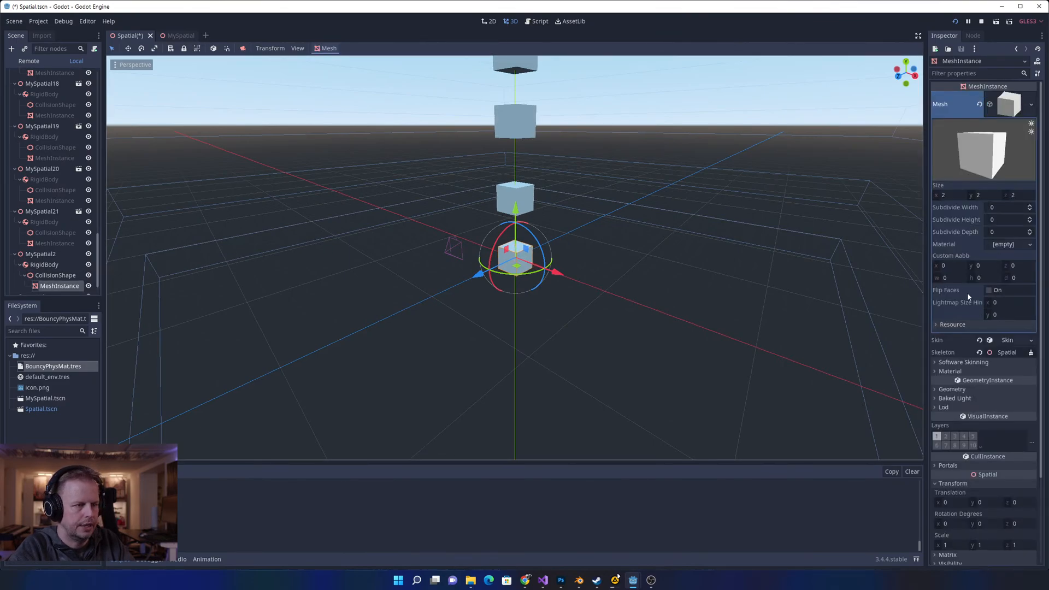
- Set the scale of MySpatial2's MeshInstance to 20 along X and 20 along Z, and deselect it
click(957, 267)
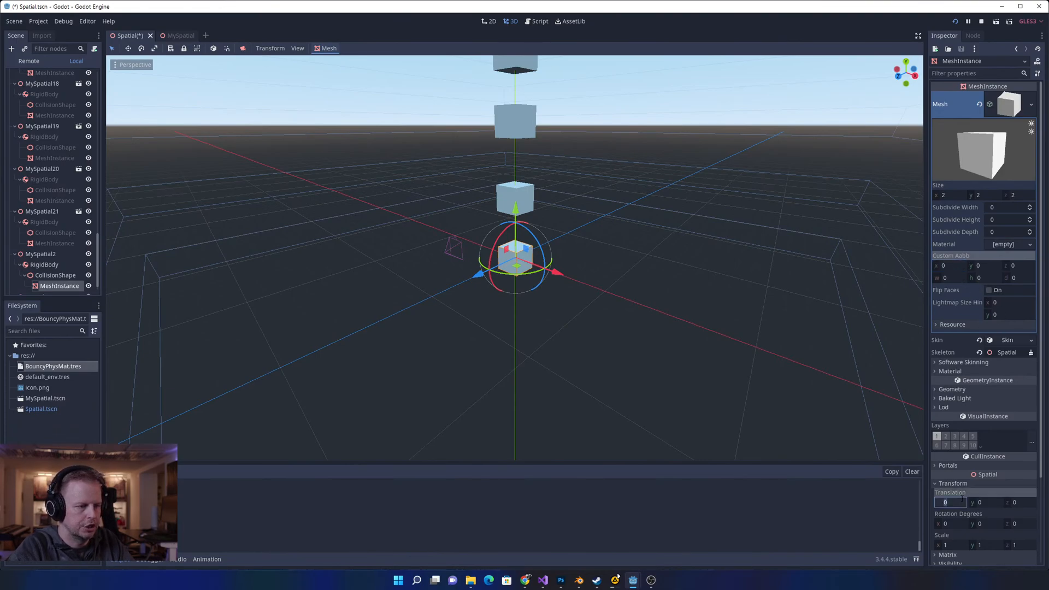
click(959, 545)
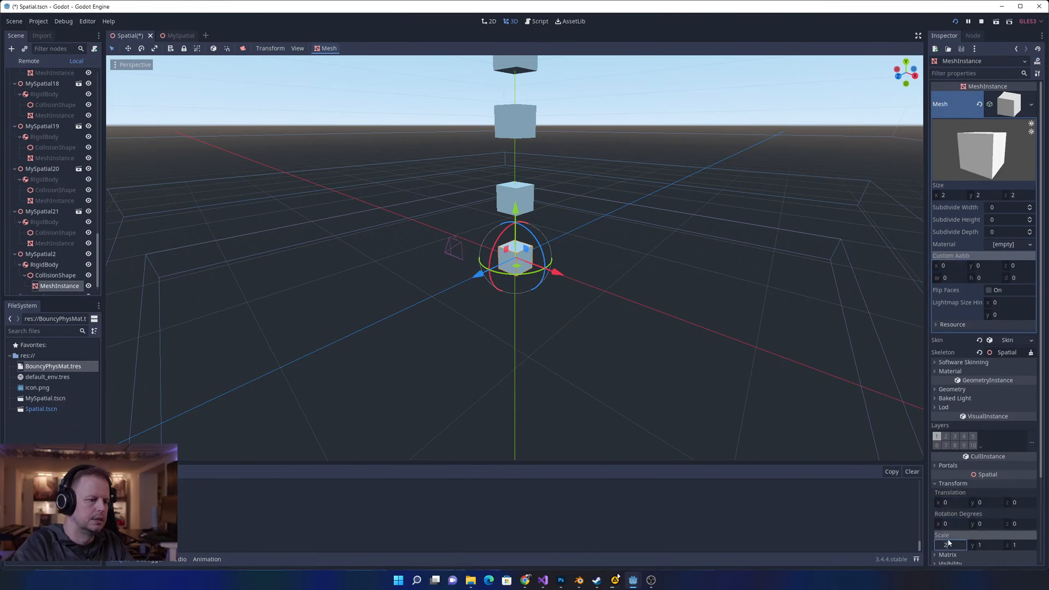
text(20)
key(Tab)
key(Tab)
text(2)
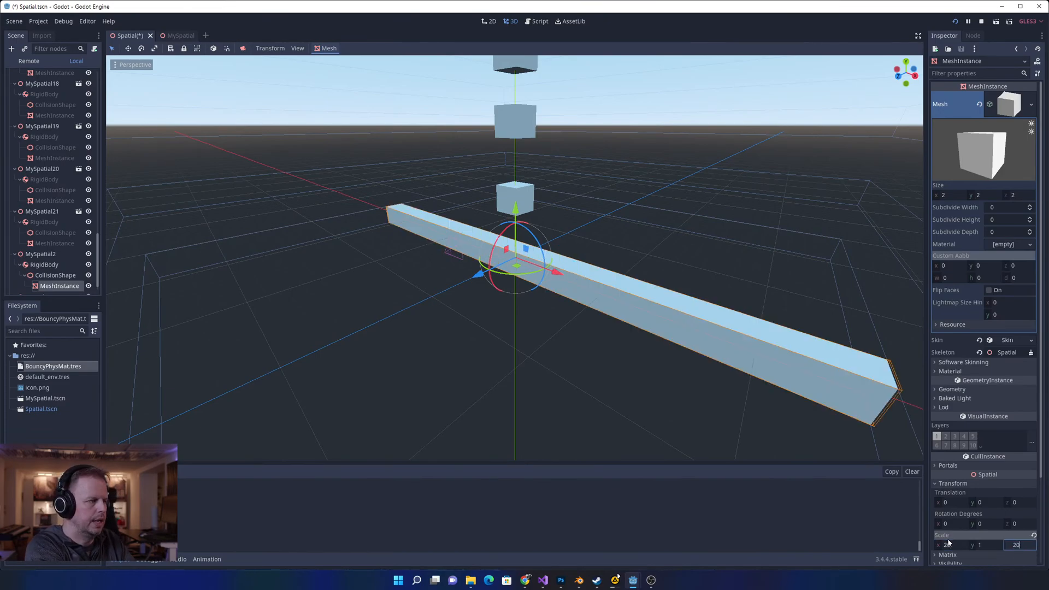
text(0)
key(Return)
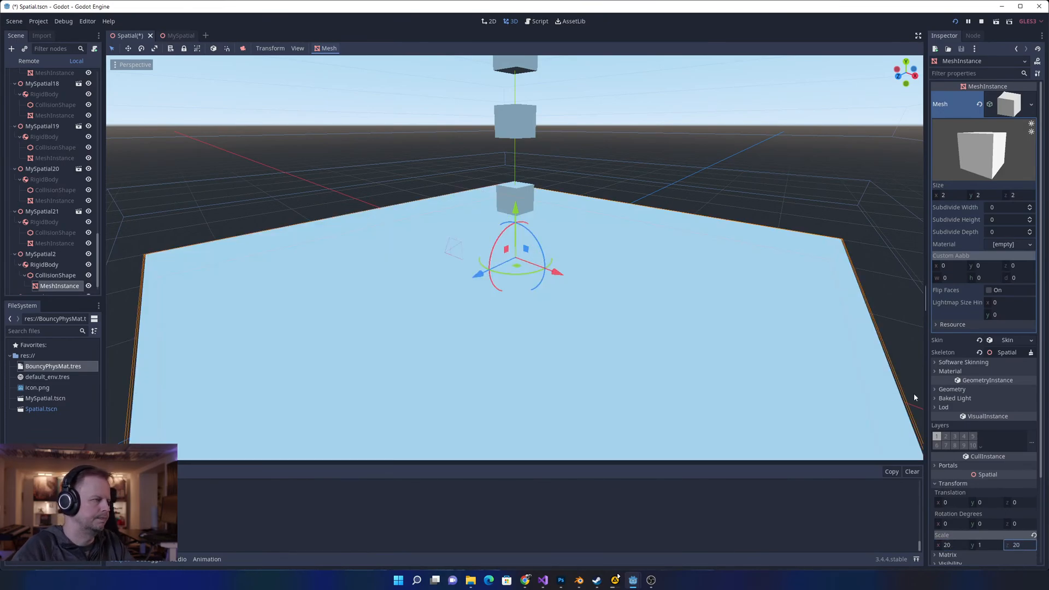
scroll(703, 192, down, 12)
scroll(704, 202, up, 4)
click(734, 261)
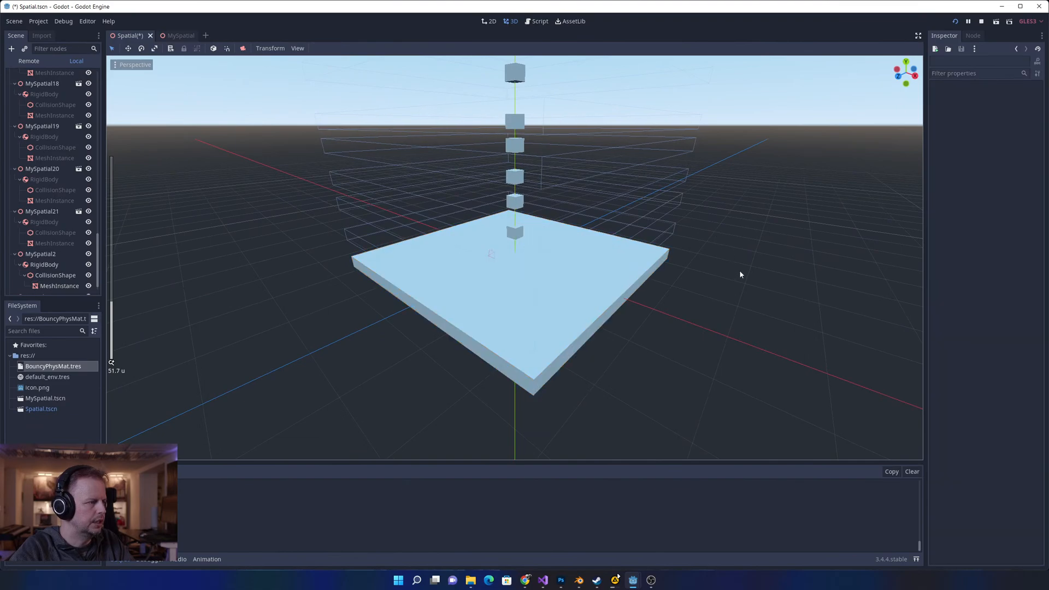
mouse_move(739, 271)
middle_down()
mouse_move(727, 253)
mouse_move(743, 258)
middle_up()
scroll(533, 261, up, 8)
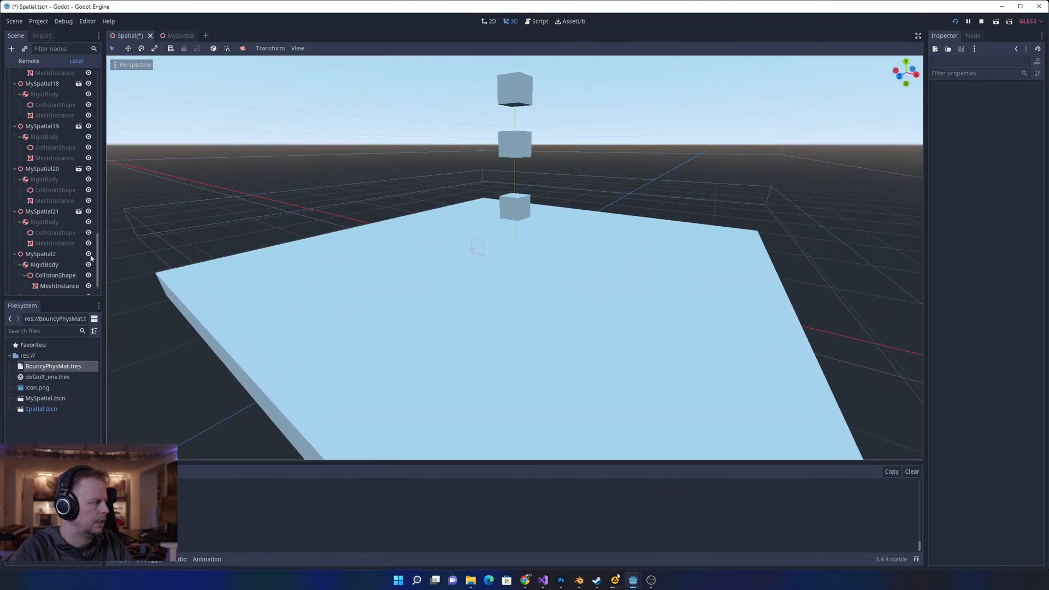
- Set the BoxShape extents of MySpatial21's CollisionShape to 1 along X, Y and Z
click(51, 233)
click(65, 276)
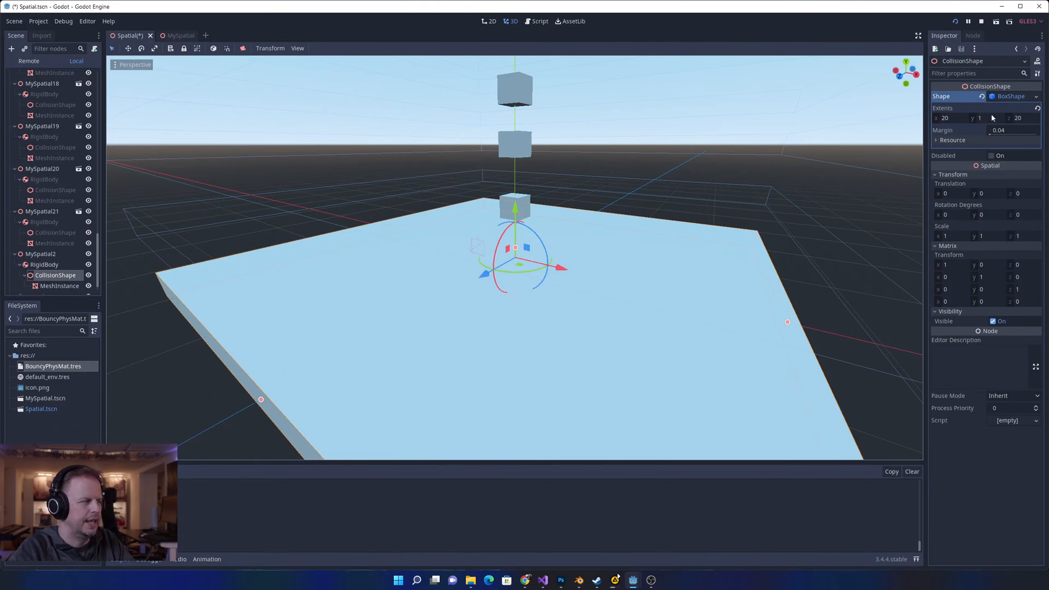
click(54, 265)
click(54, 276)
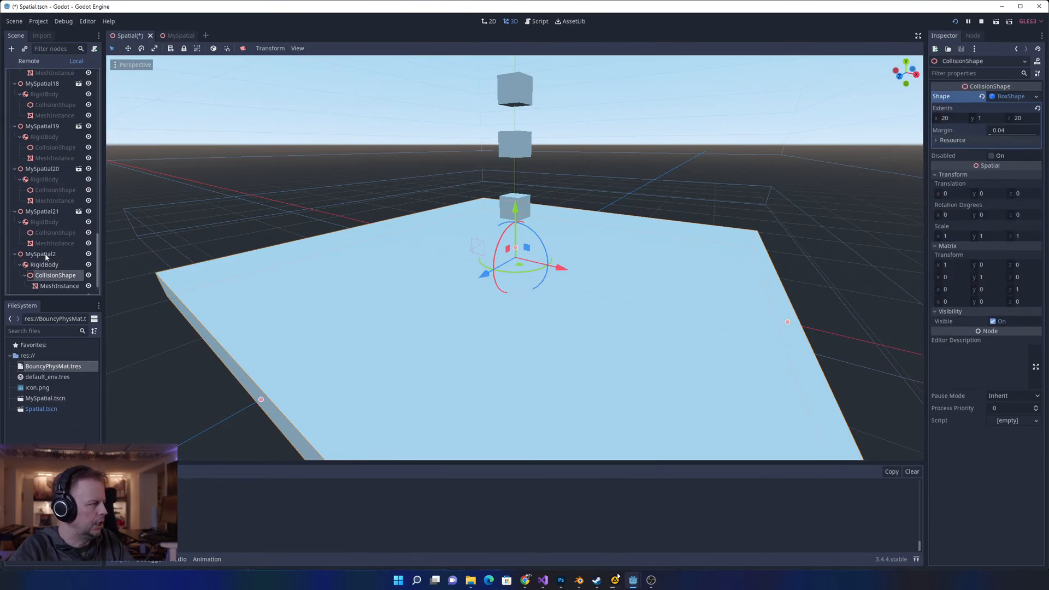
click(55, 233)
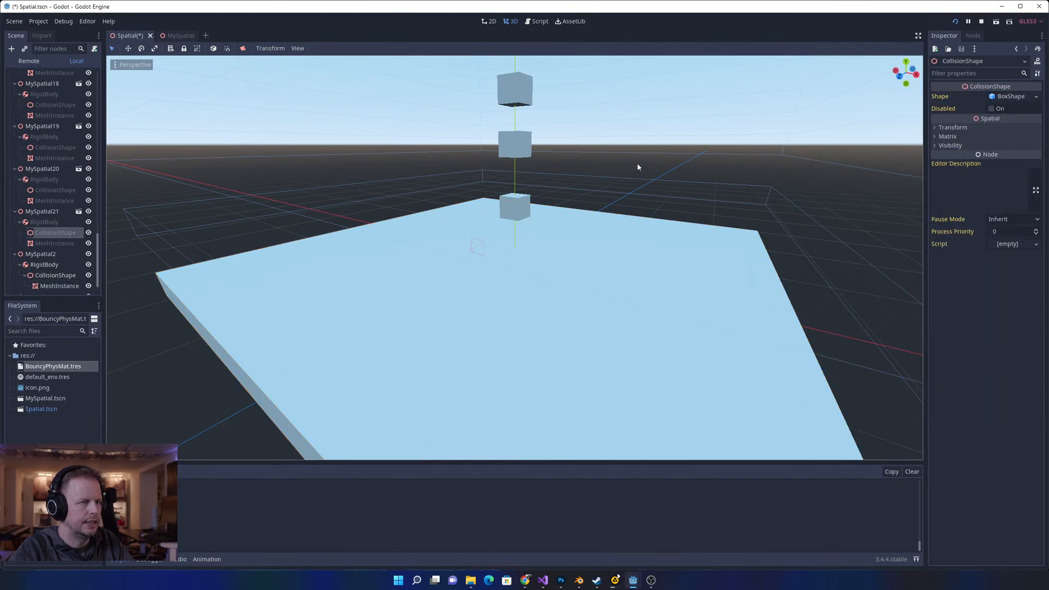
click(1008, 97)
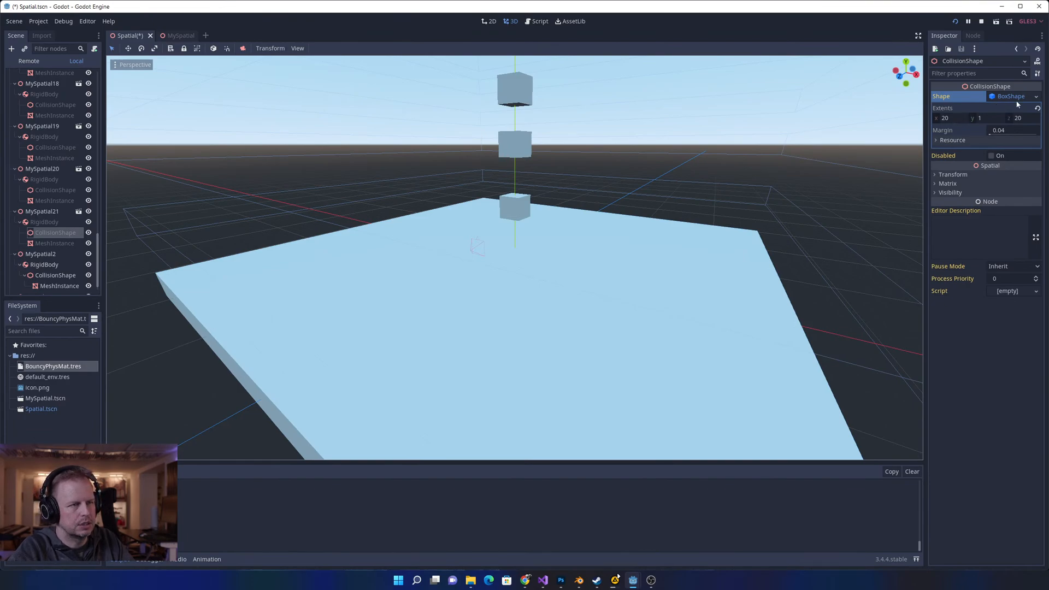
drag(966, 120, 963, 120)
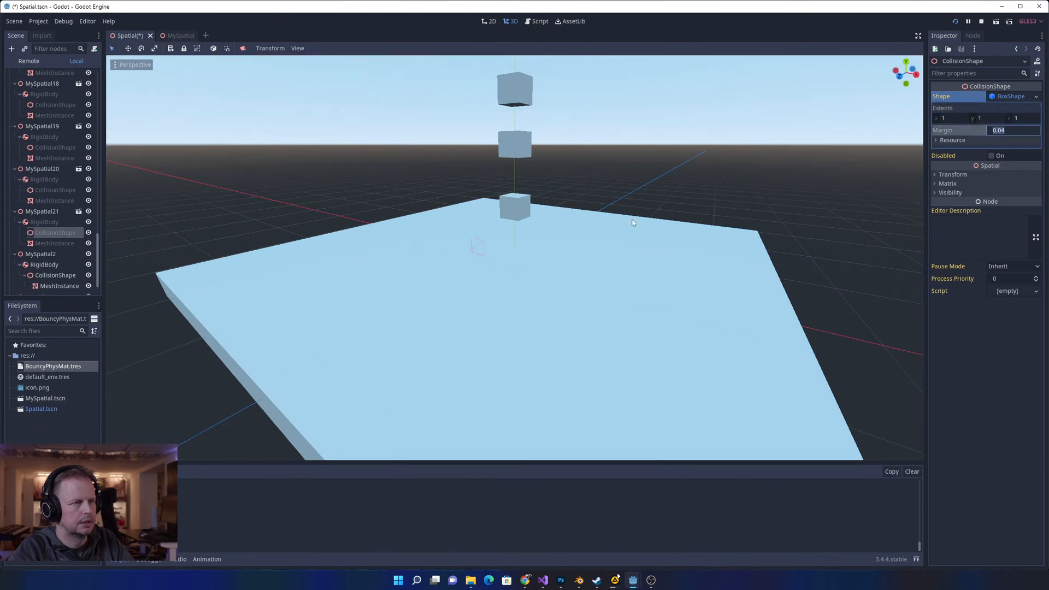
click(621, 153)
- Assign a new BoxShape to MySpatial2's CollisionShape and show its properties
click(515, 276)
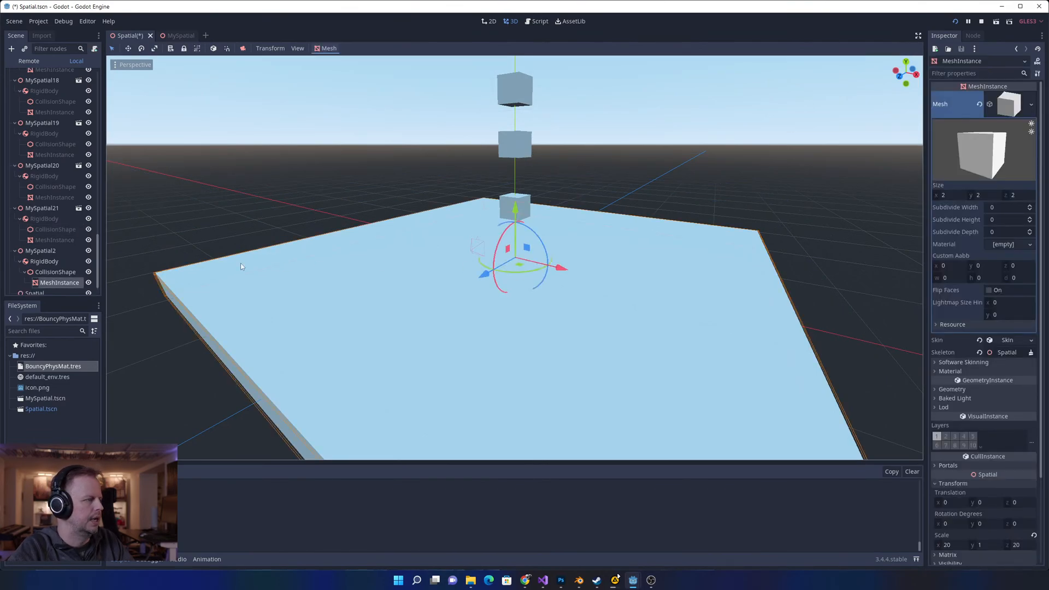
scroll(63, 268, down, 1)
click(62, 265)
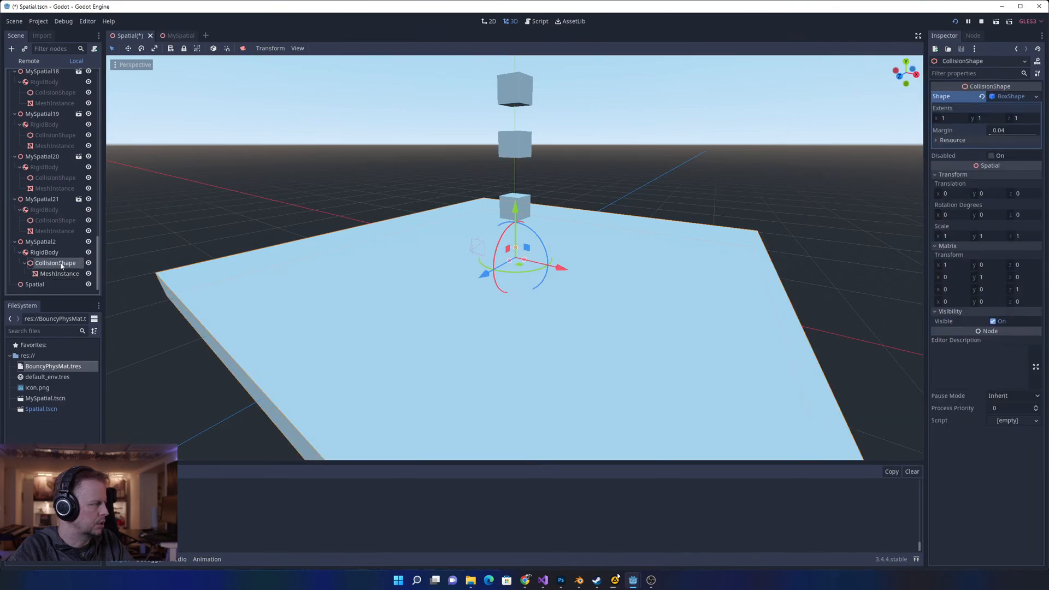
click(1034, 98)
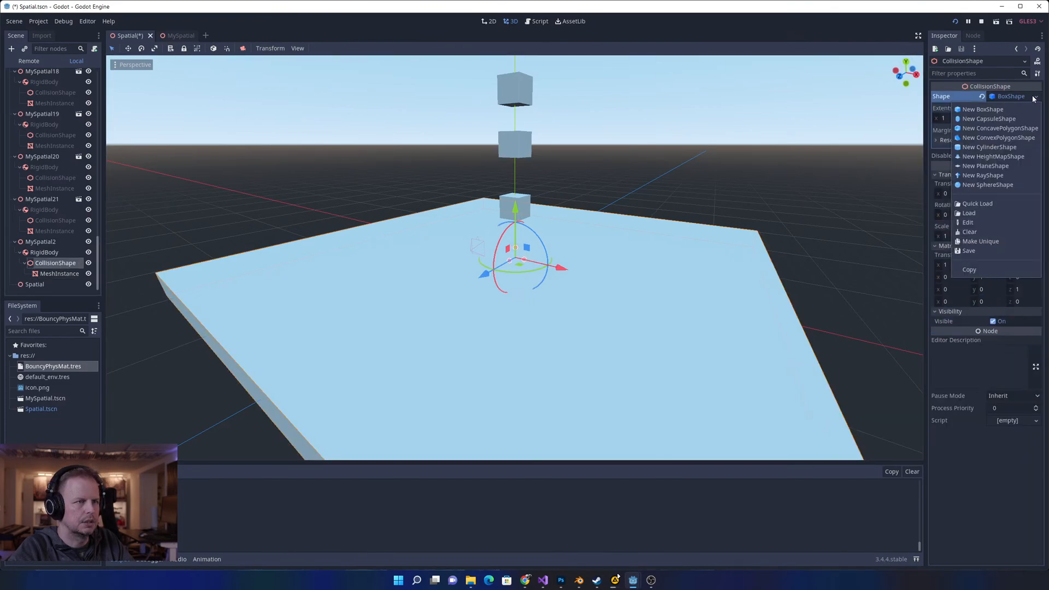
click(992, 111)
click(993, 98)
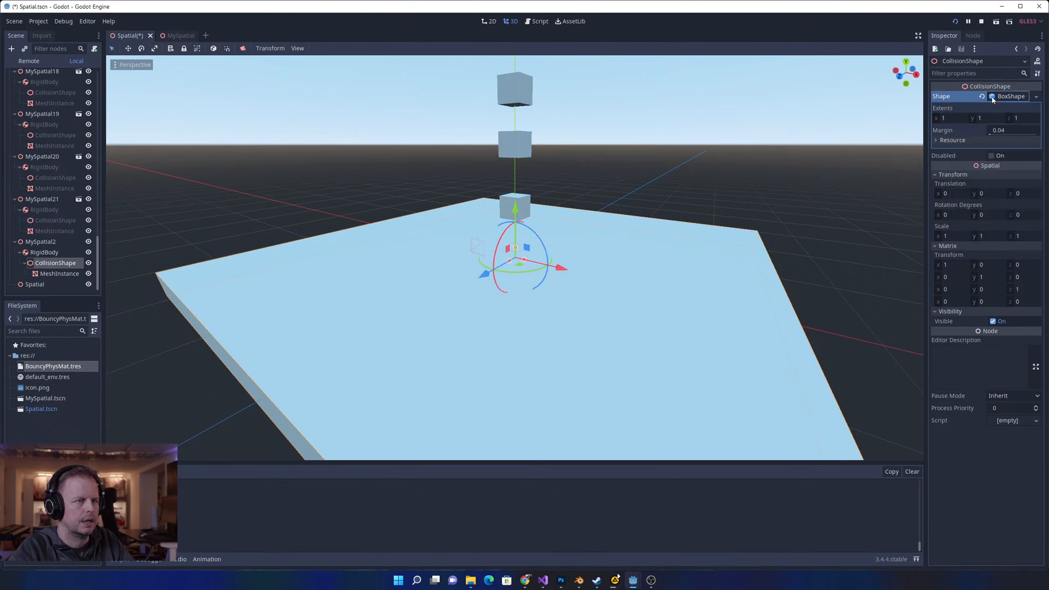
click(993, 98)
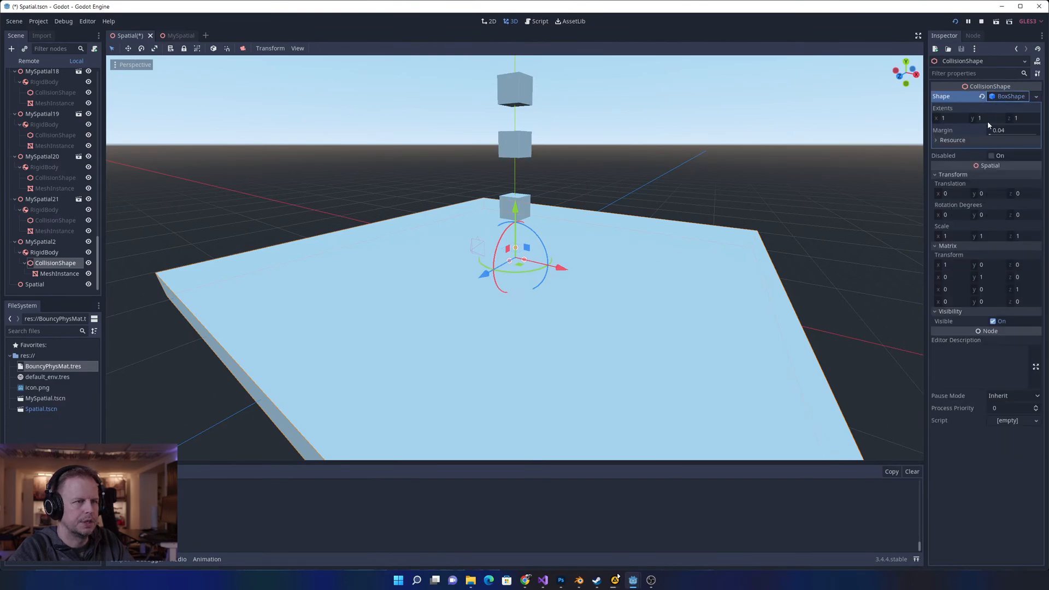
- Set the extents of the new BoxShape on MySpatial2's CollisionShape to 20 along X and 20 along Z
click(961, 118)
text(20)
key(Tab)
key(Tab)
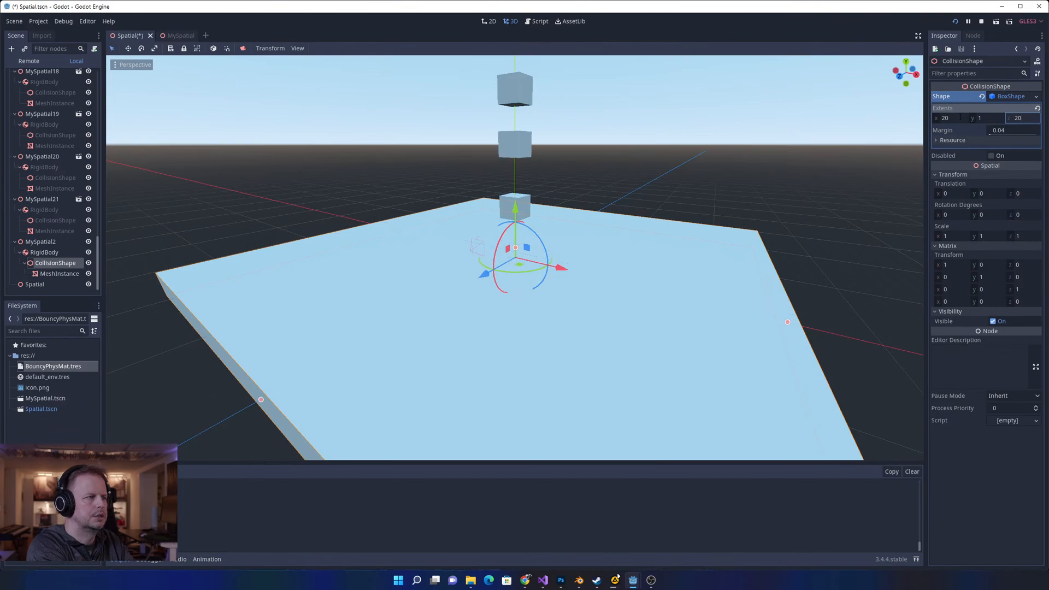
click(801, 106)
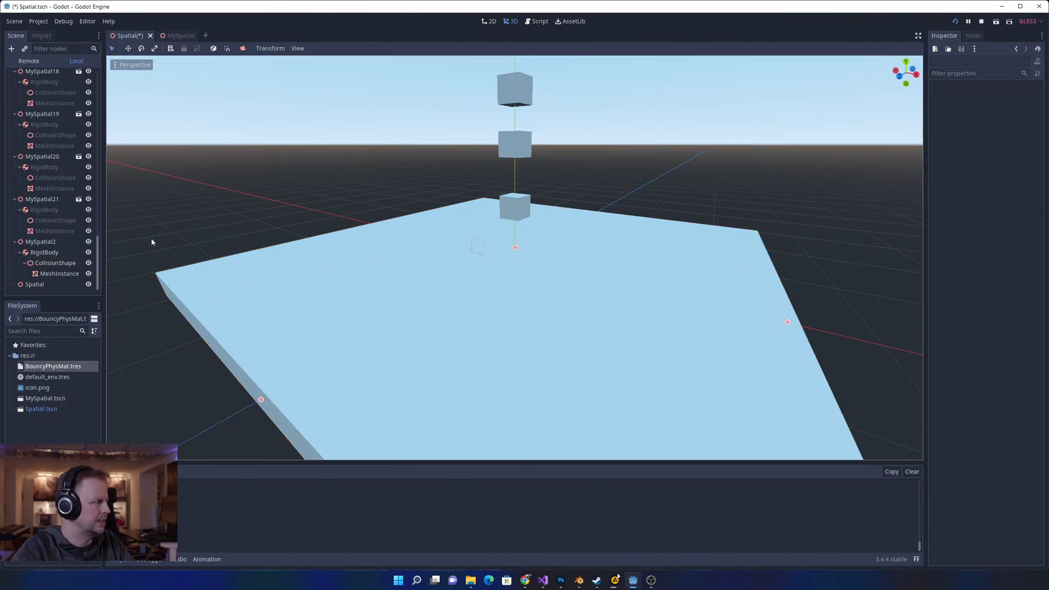
- Check the settings of MySpatial2's RigidBody and open its CollisionShape's BoxShape resource for editing on its own
click(44, 252)
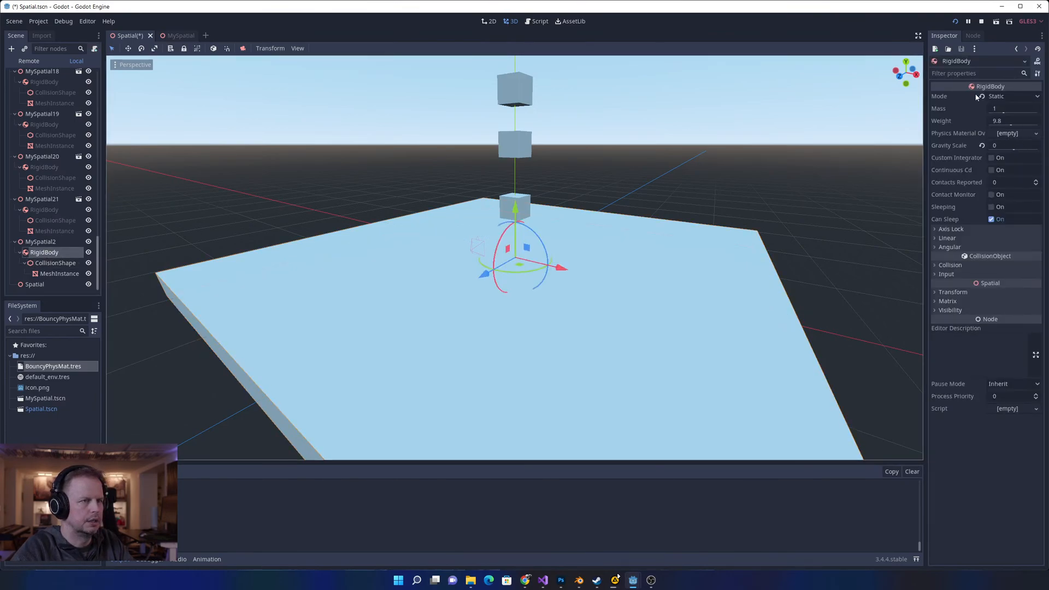
click(55, 263)
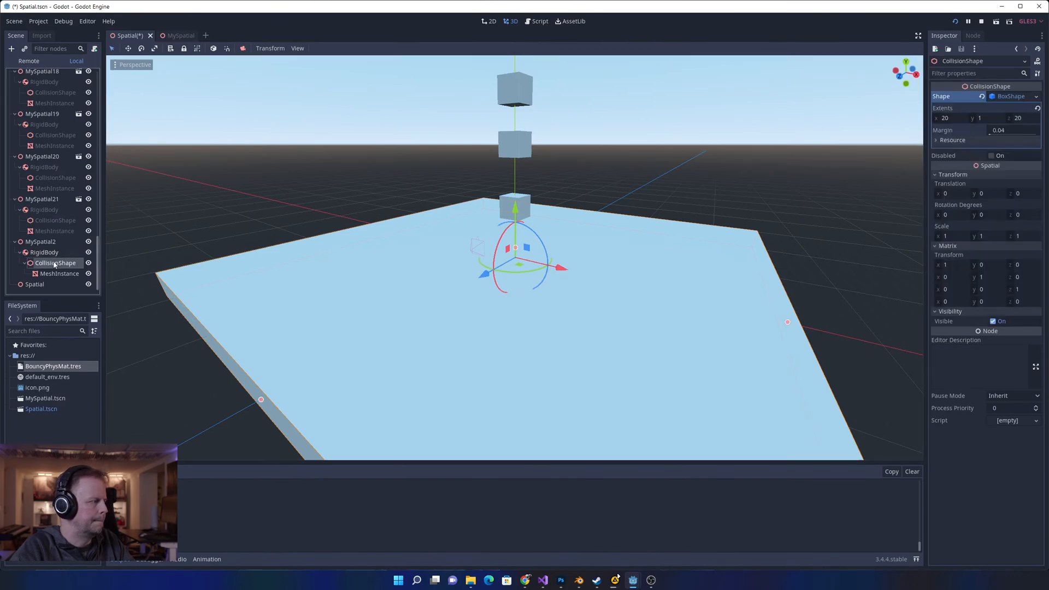
click(1009, 100)
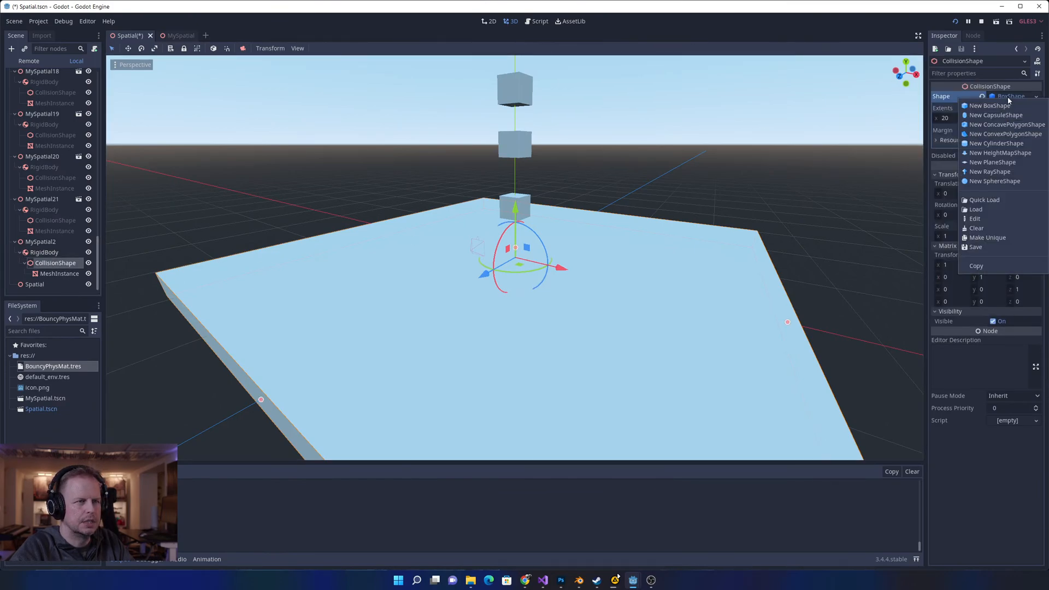
click(976, 219)
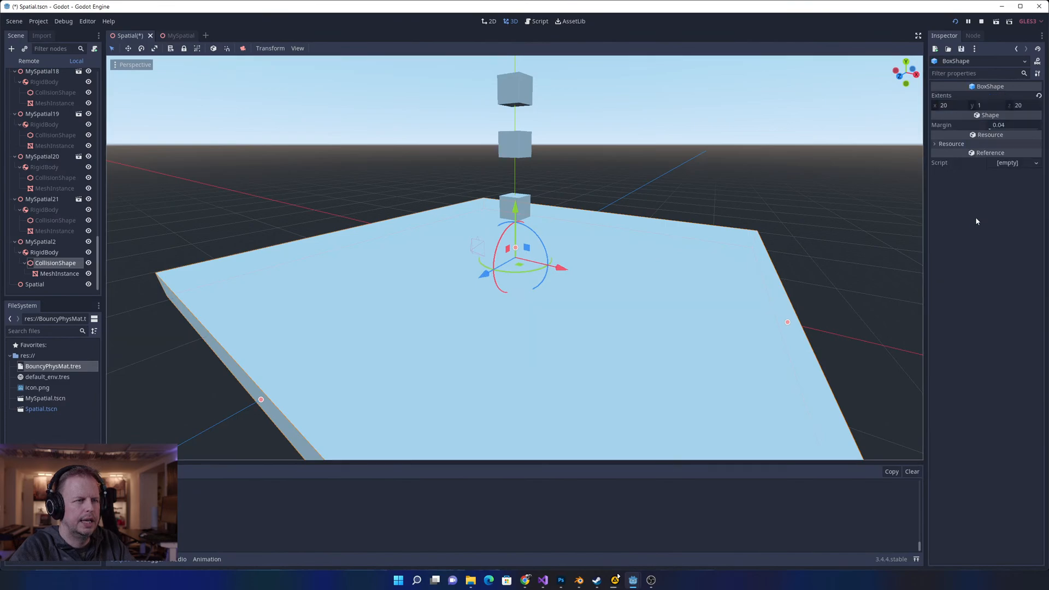
click(980, 63)
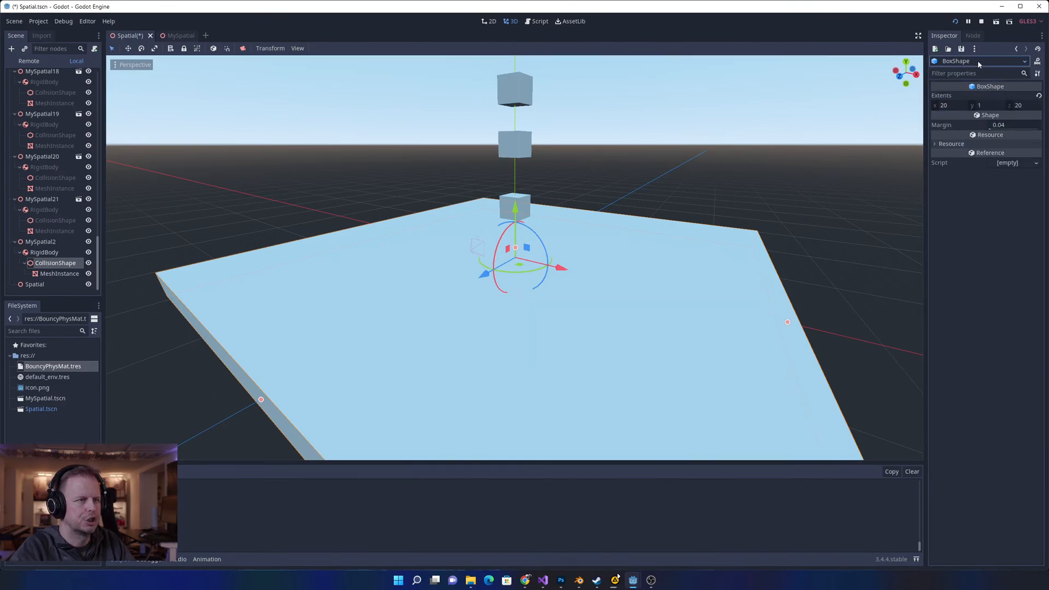
- Examine the properties of MySpatial2's BoxShape resource, including its Resource section
click(990, 87)
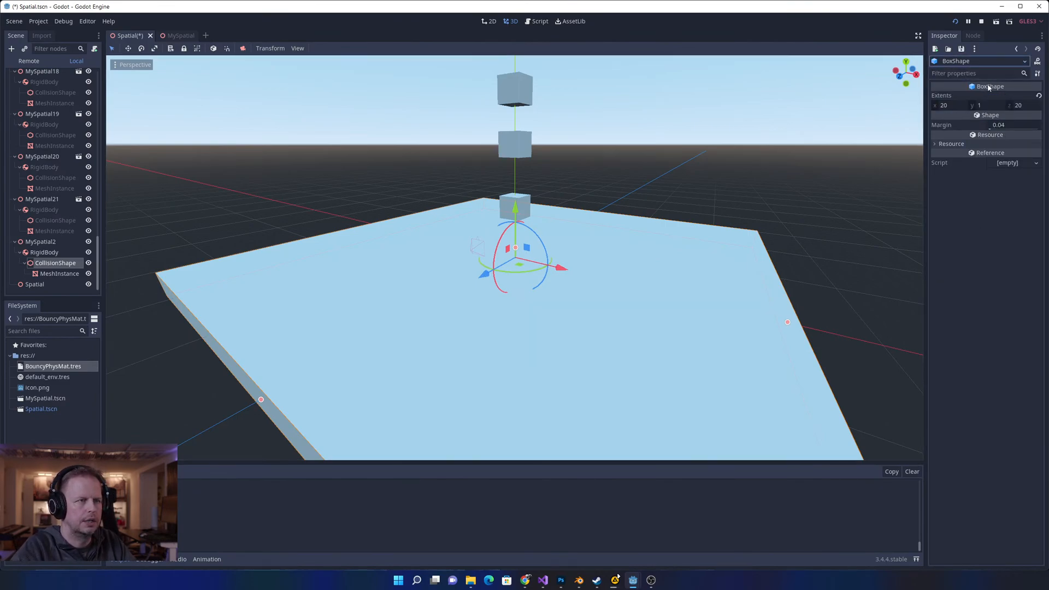
click(968, 62)
click(999, 198)
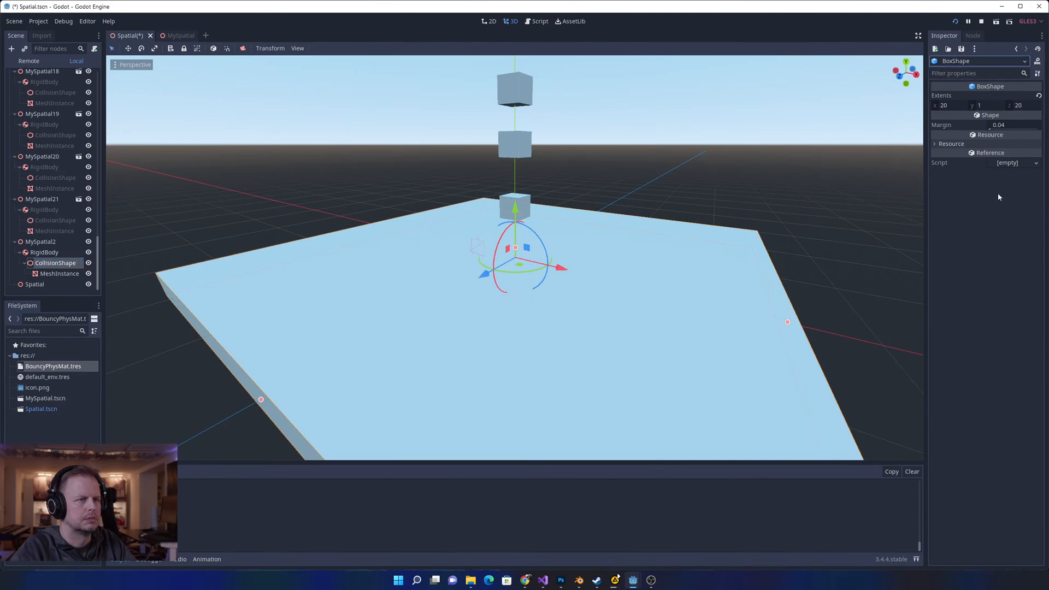
click(952, 144)
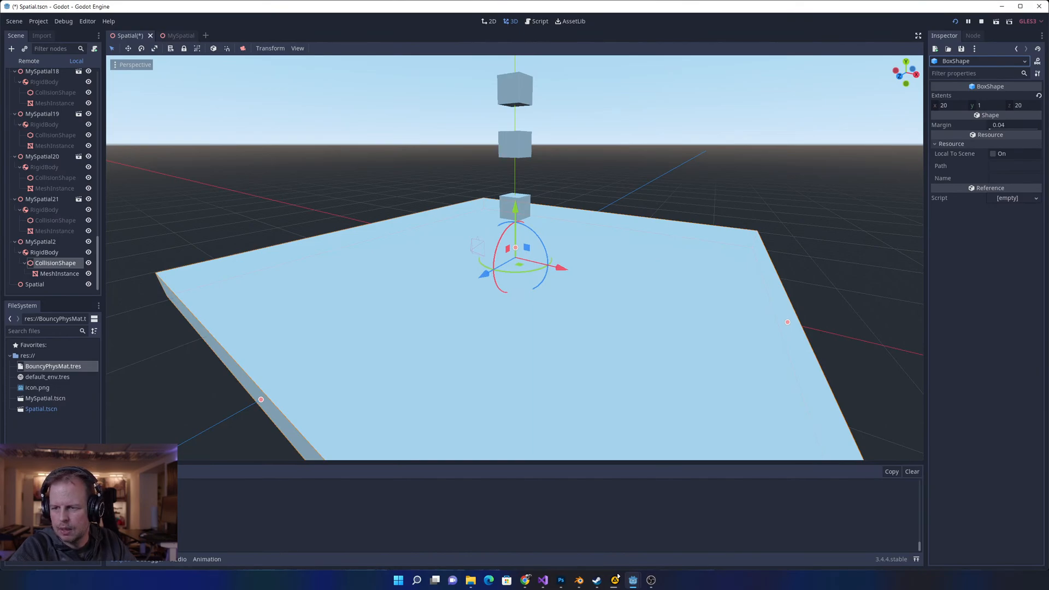
- Reset the BoxShape's extents to their defaults and undo that reset
click(1039, 95)
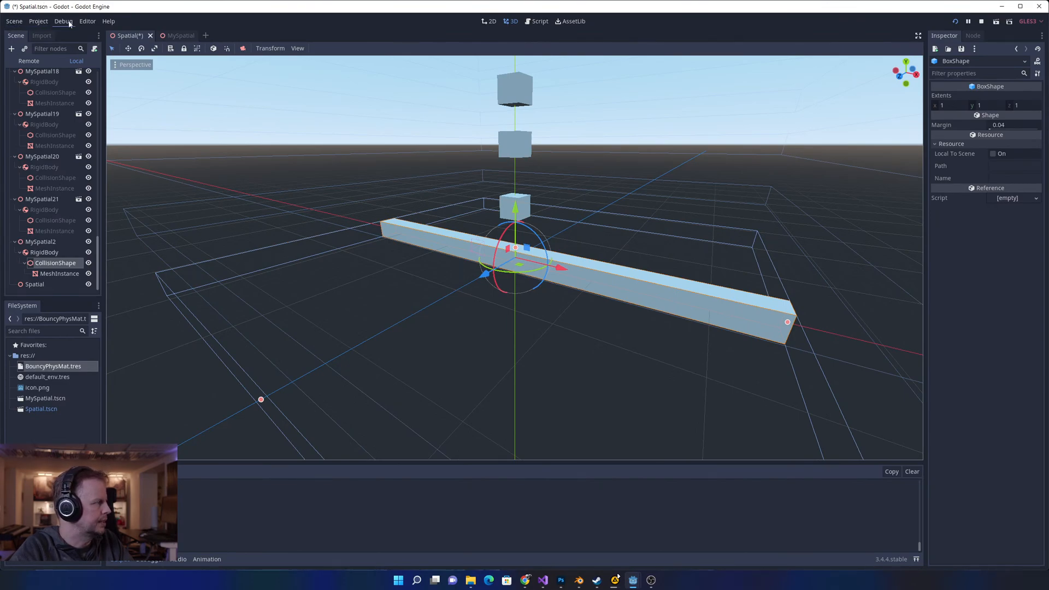
click(21, 22)
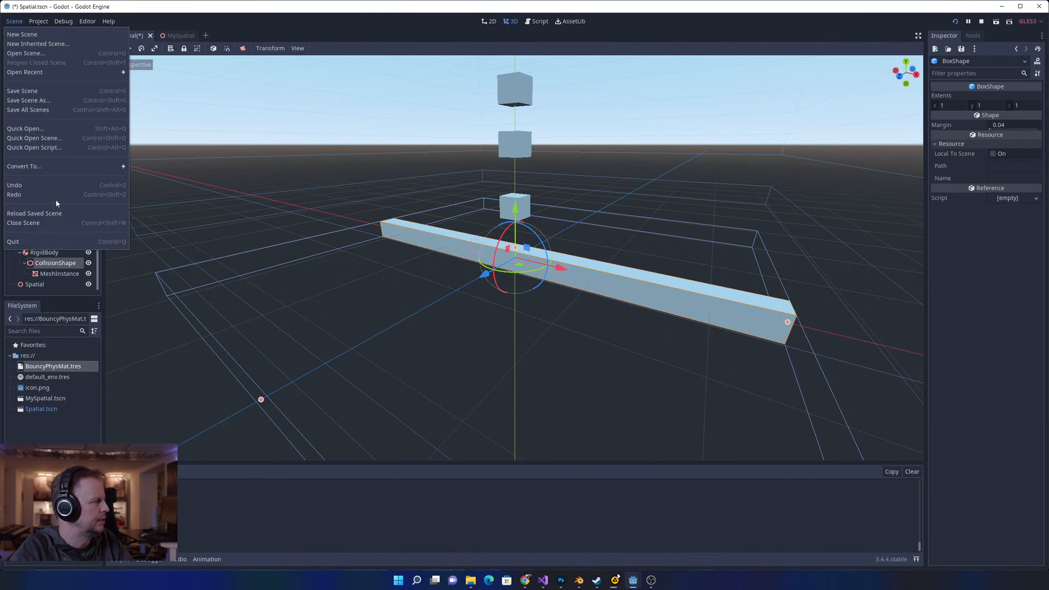
click(16, 185)
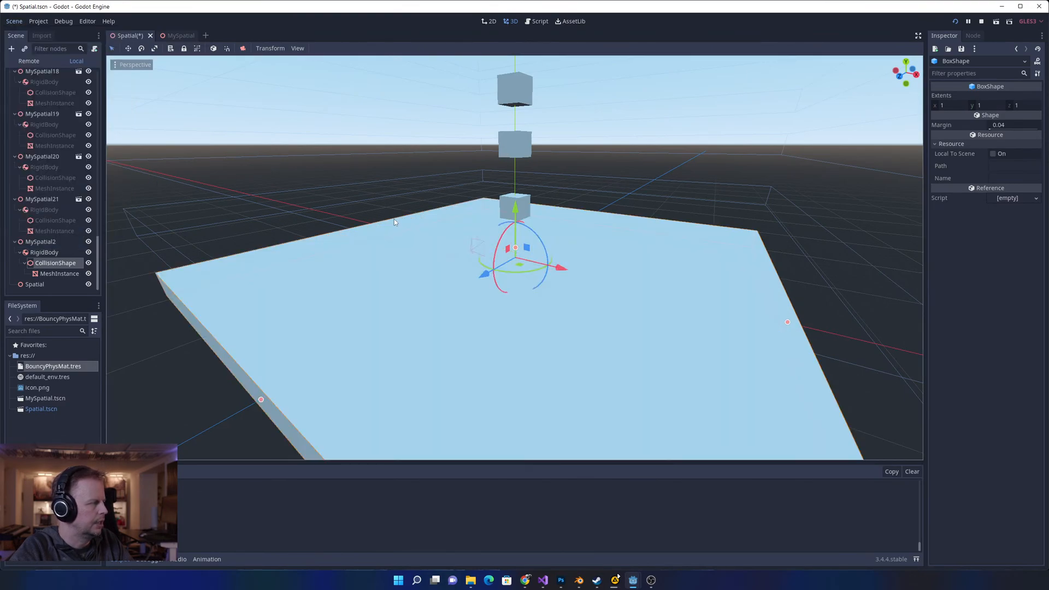
- Set the extents of the BoxShape on MySpatial21's CollisionShape to 1 along X and 1 along Z
click(43, 254)
click(57, 222)
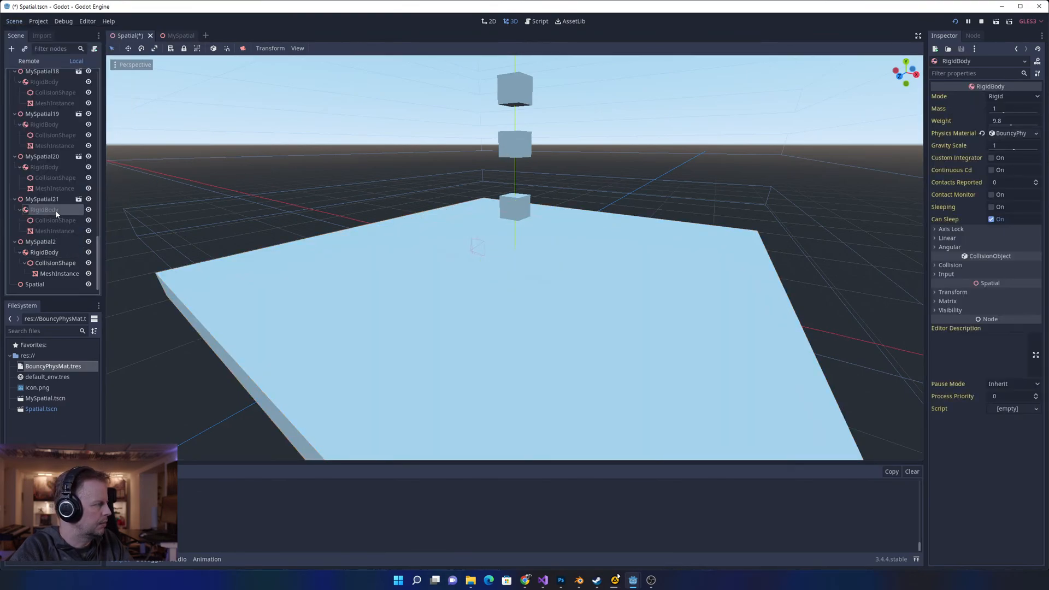
click(953, 119)
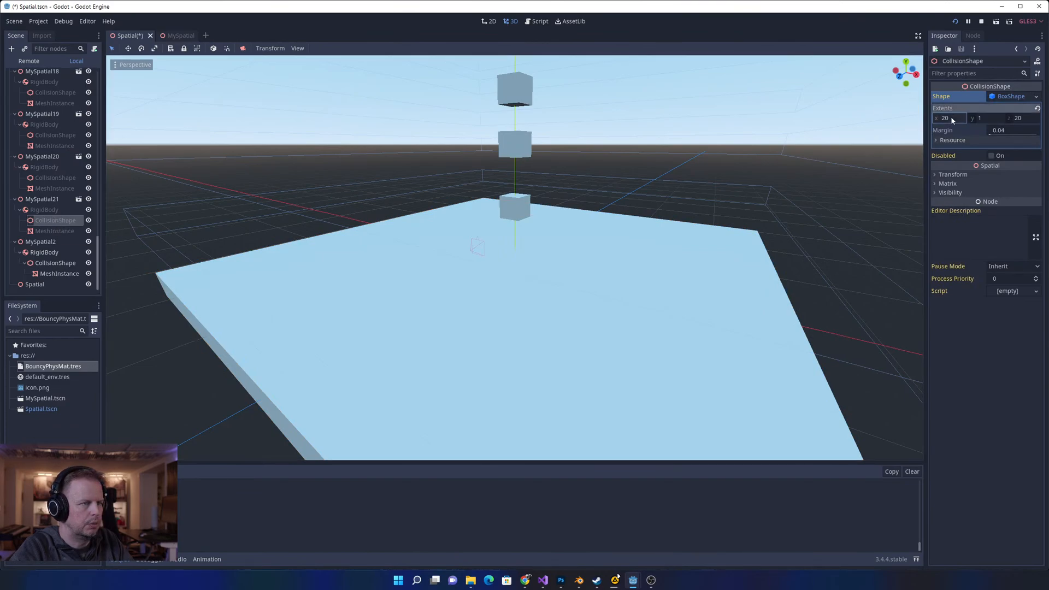
text(1)
key(Tab)
key(Tab)
text(1)
key(Tab)
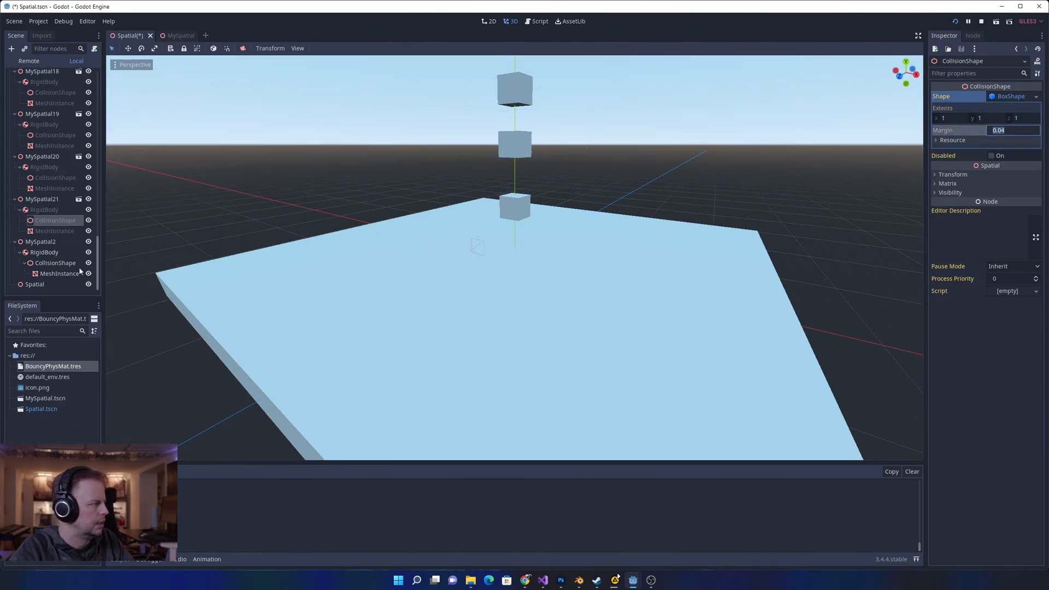
- Make the BoxShape on MySpatial2's CollisionShape unique
click(57, 263)
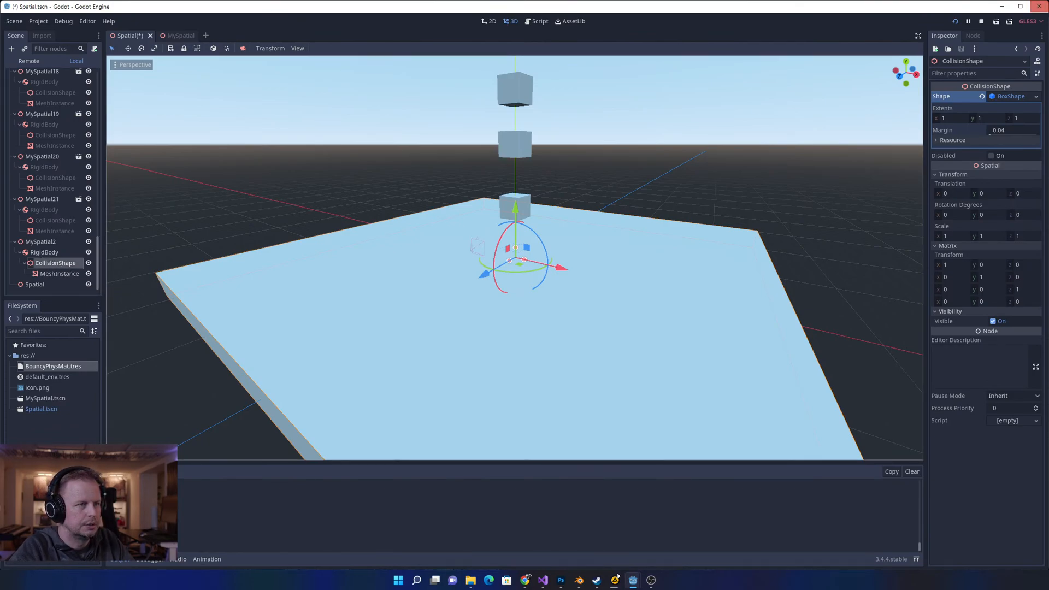
click(1037, 98)
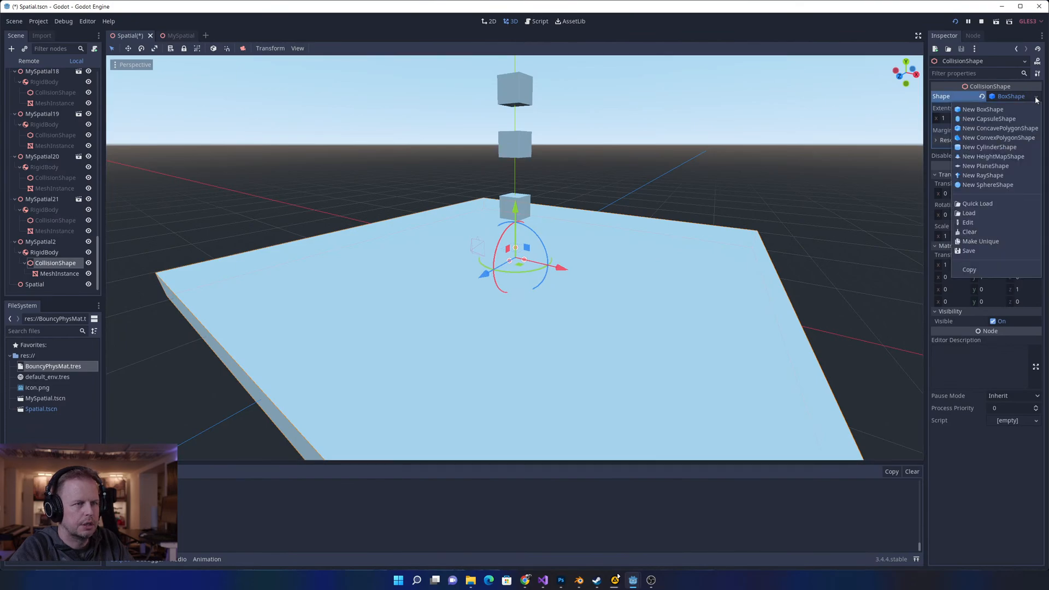
click(993, 242)
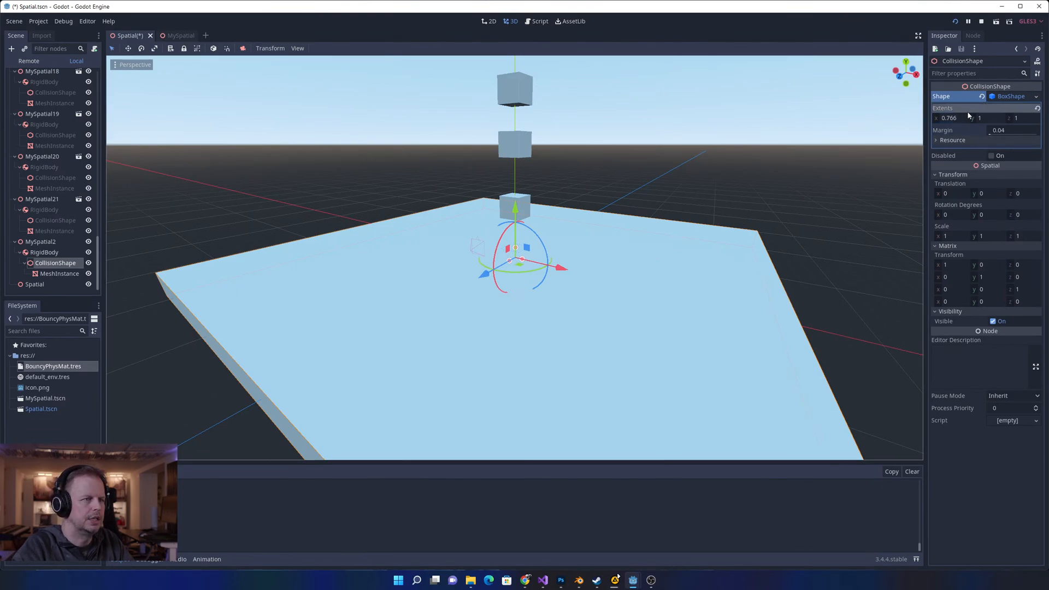
- Set the extents of MySpatial2's unique BoxShape to 20 along X and 20 along Z
drag(950, 124, 951, 122)
click(951, 122)
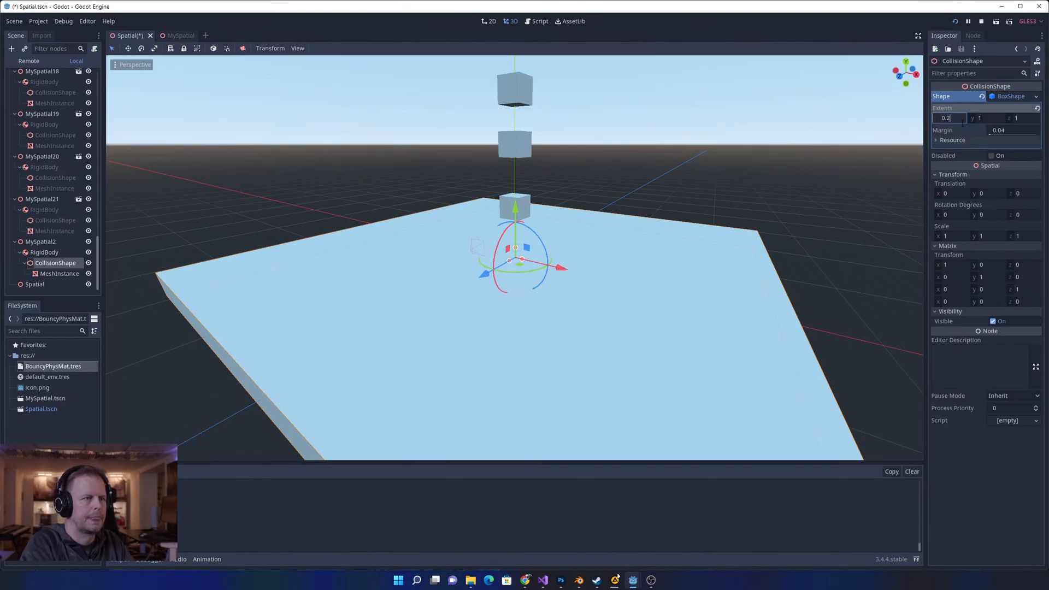
text(32)
key(BackSpace)
key(BackSpace)
text(20)
key(Tab)
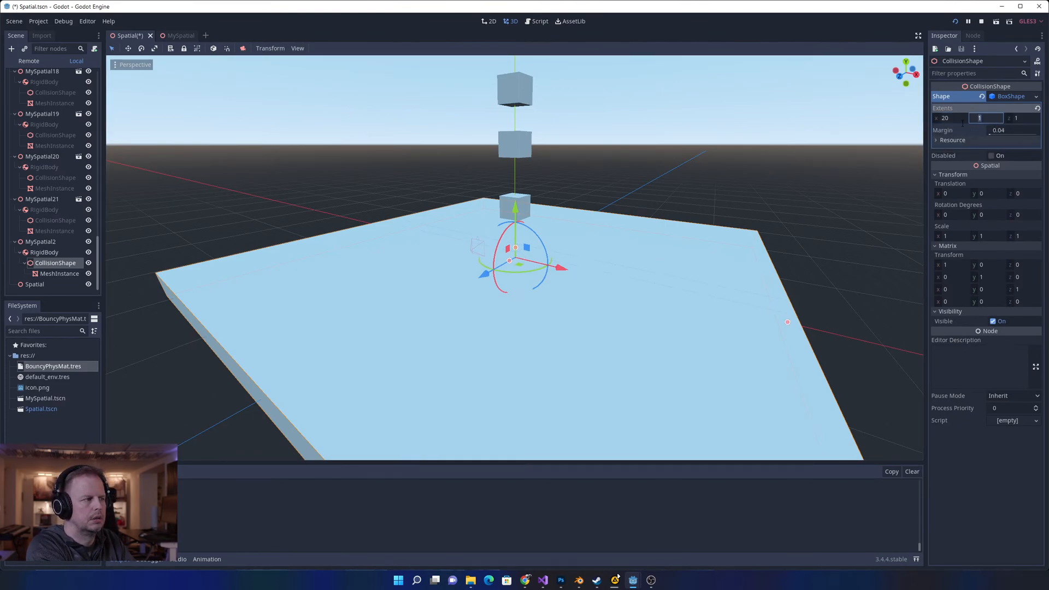
key(Tab)
text(20)
click(769, 117)
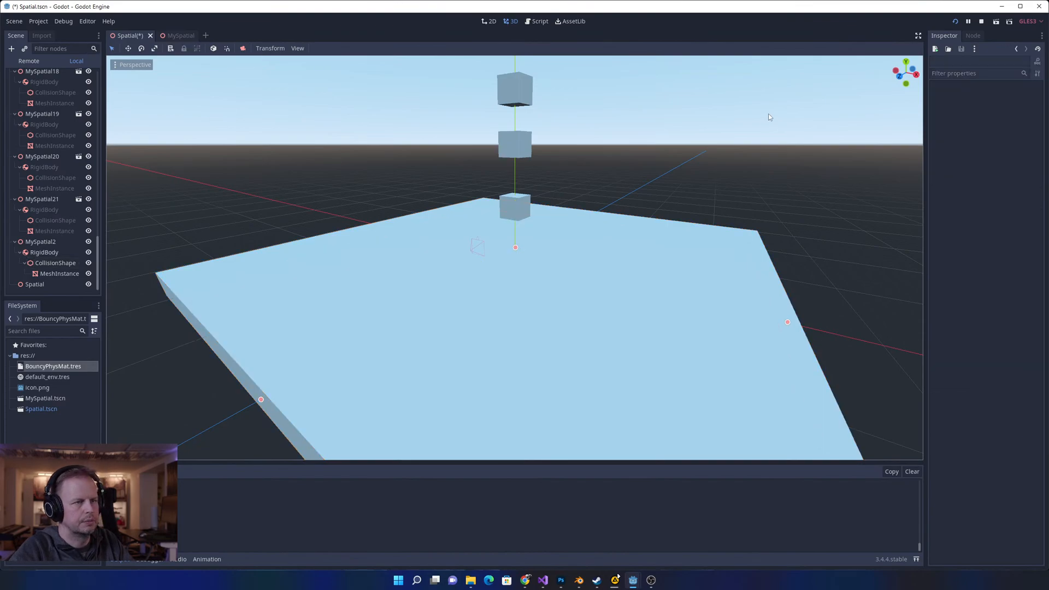
- Save the scene, run the project to test the cubes on the floor, and close the game window
key(ctrl+s)
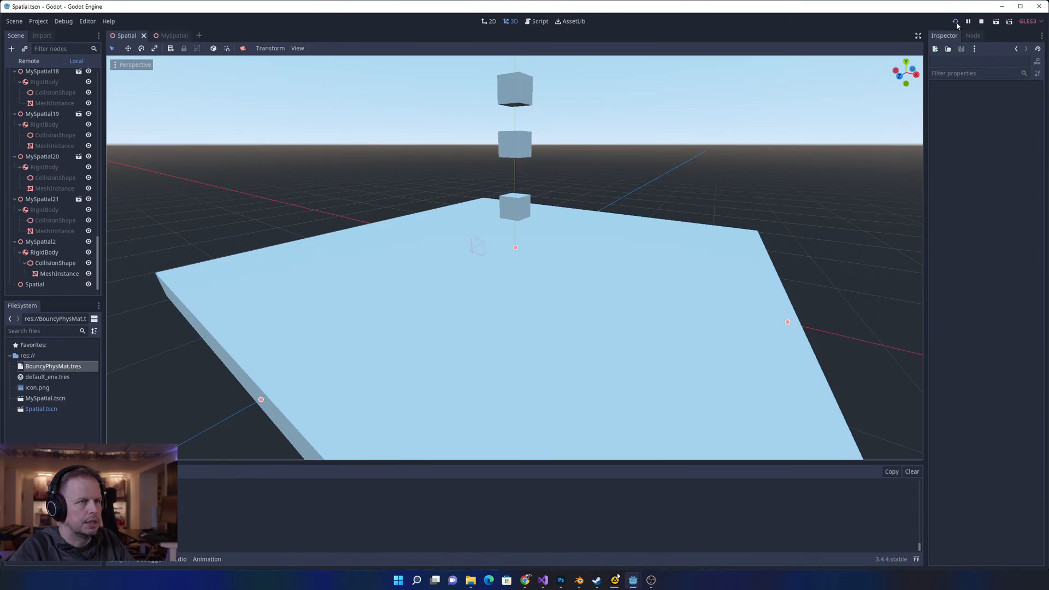
click(982, 21)
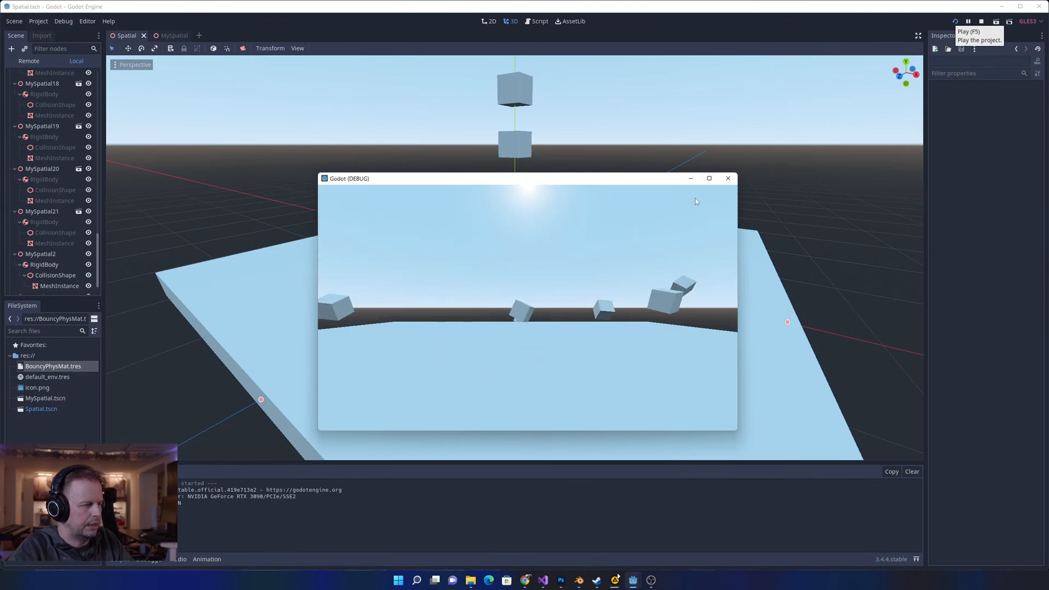
click(727, 179)
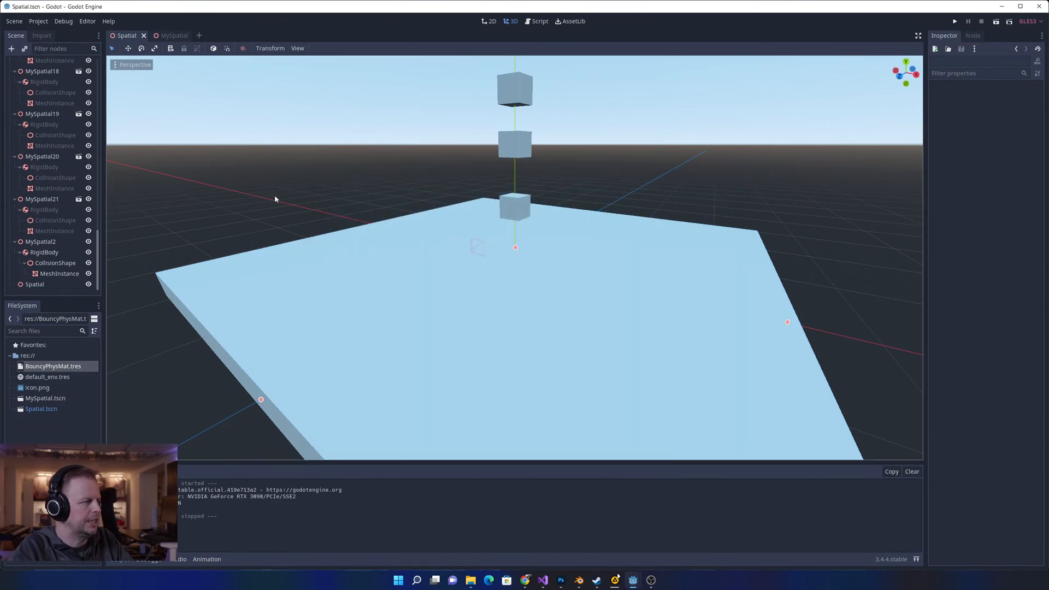
- Compare the BoxShape settings of the MySpatial2 and MySpatial21 collision shapes, and inspect the Resource properties of MySpatial2's shape
click(55, 264)
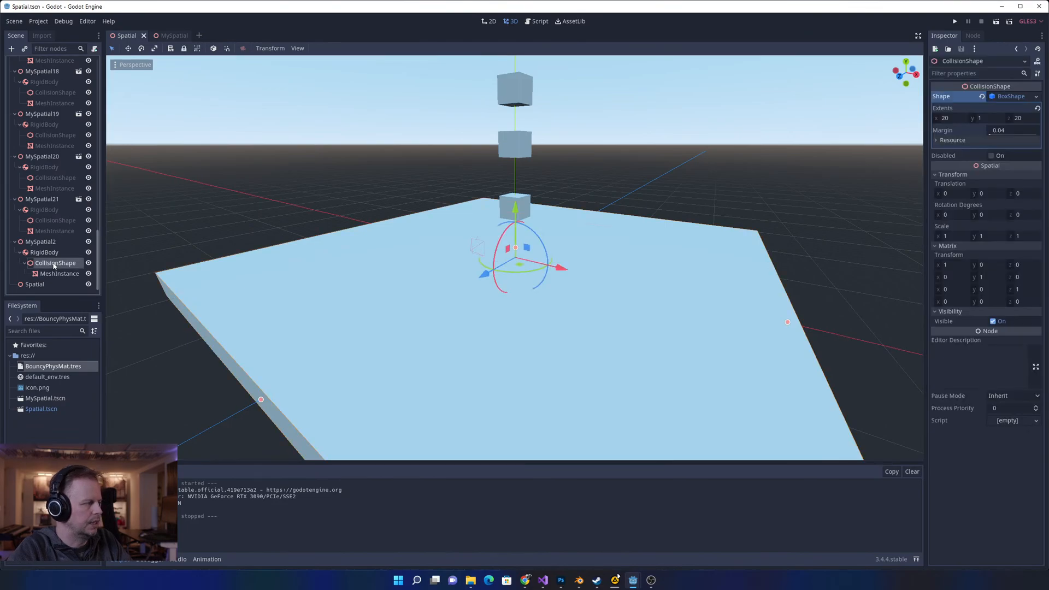
click(59, 273)
click(54, 220)
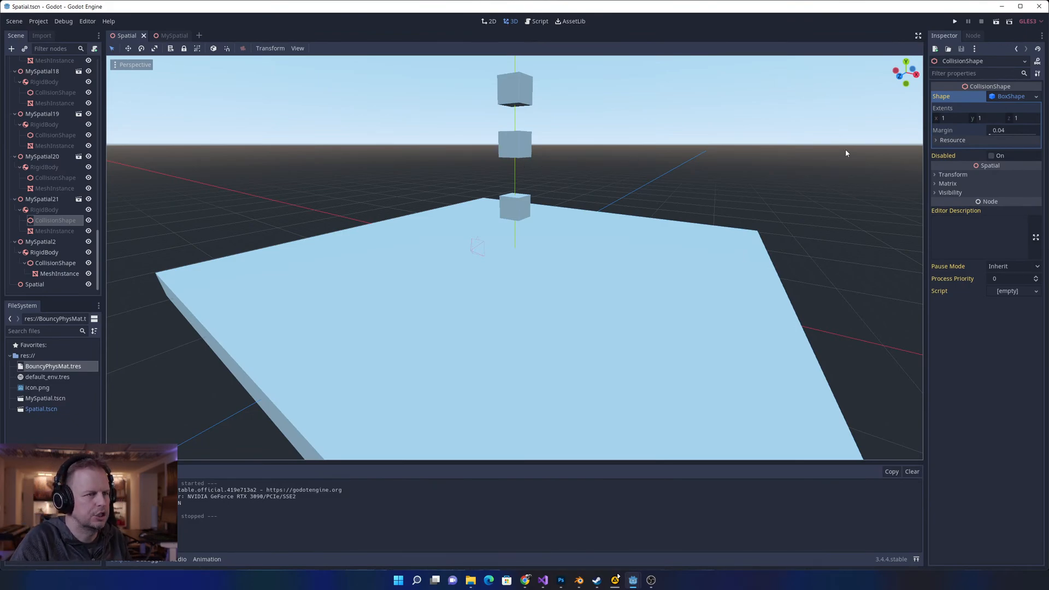
click(1001, 97)
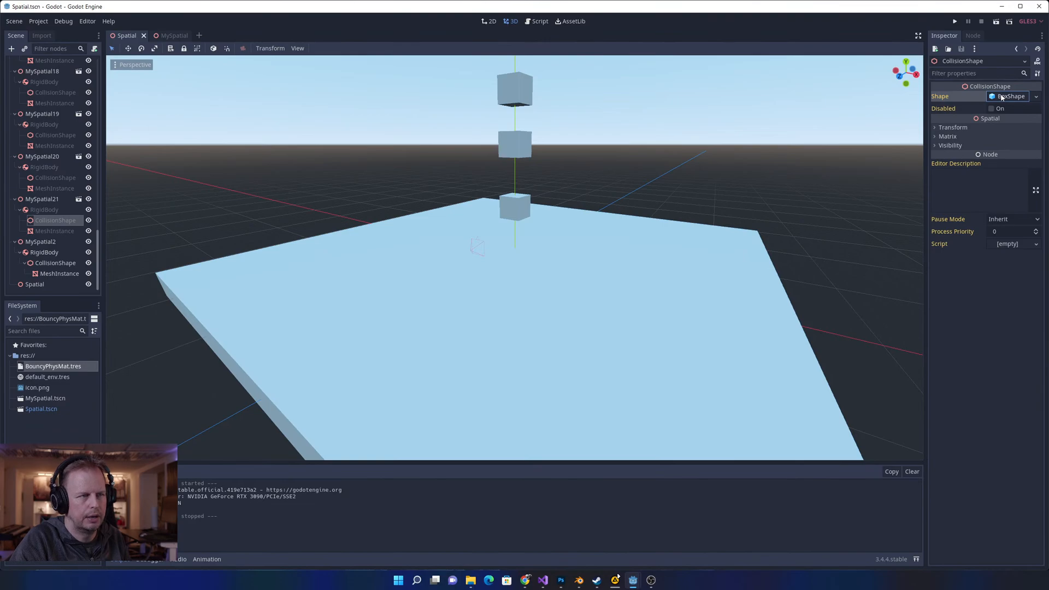
click(1002, 97)
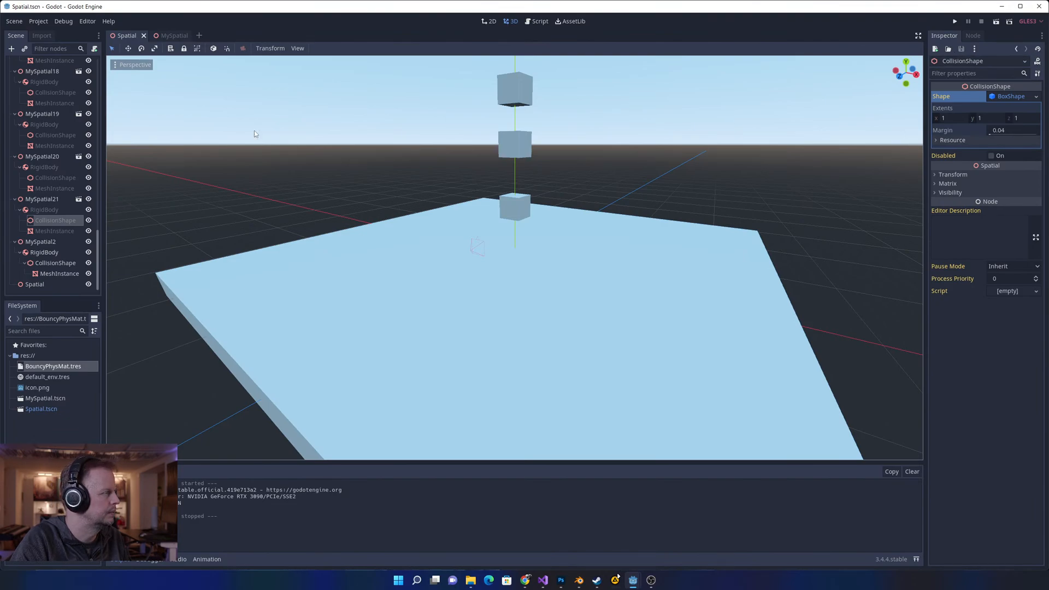
click(45, 253)
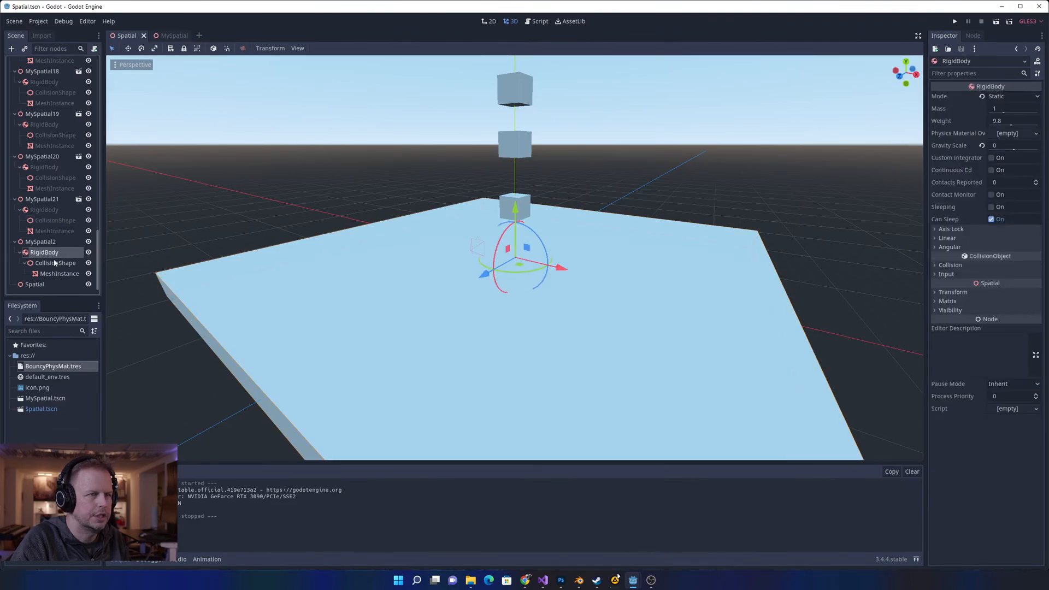
click(58, 264)
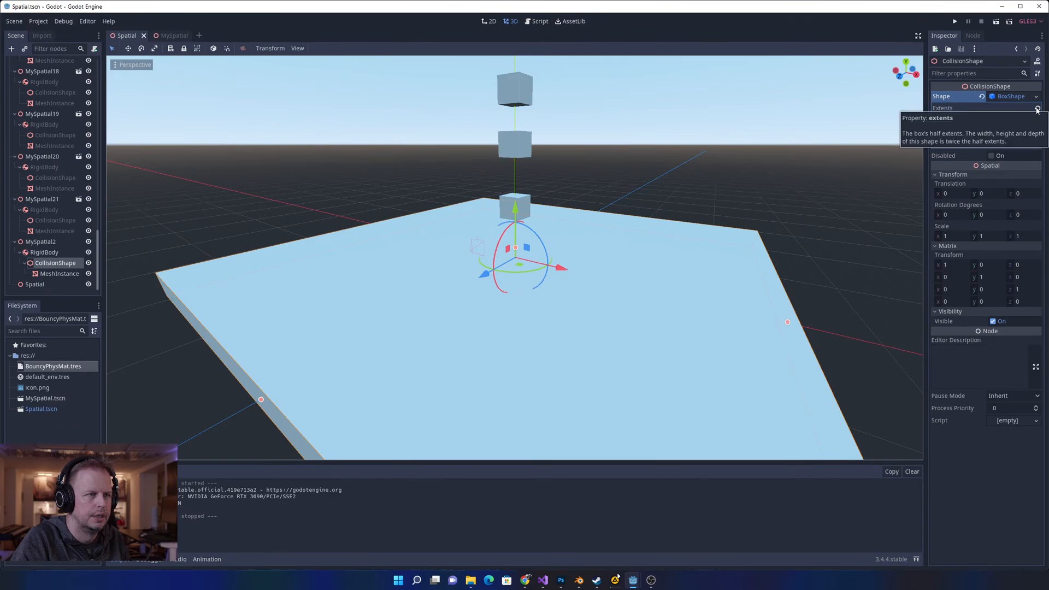
click(951, 140)
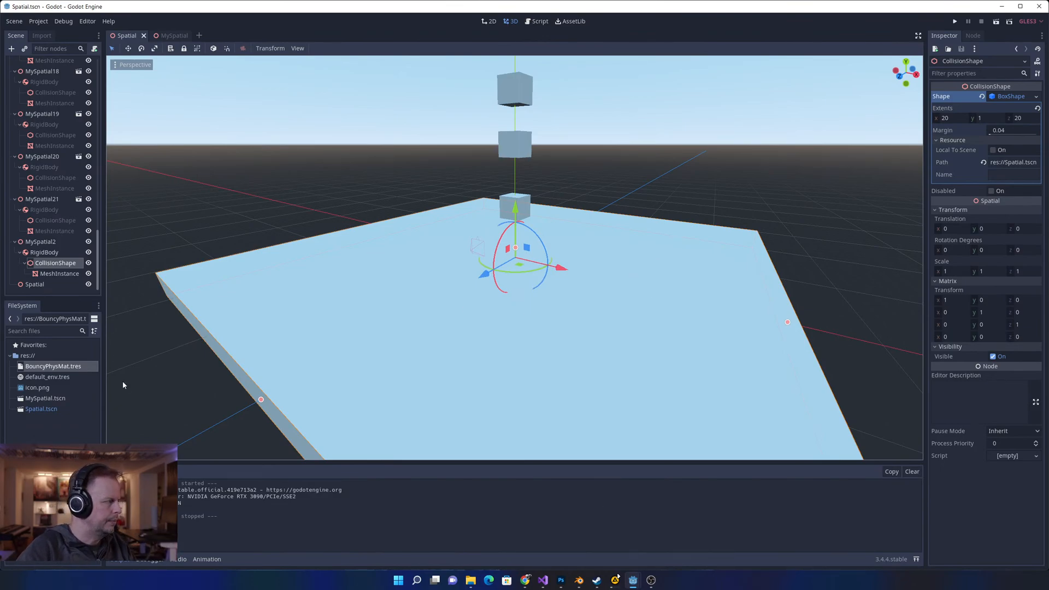
- Collapse the MySpatial, MySpatial3, MySpatial4 and MySpatial5 branches in the scene tree and show MySpatial6's transform values
scroll(46, 109, up, 15)
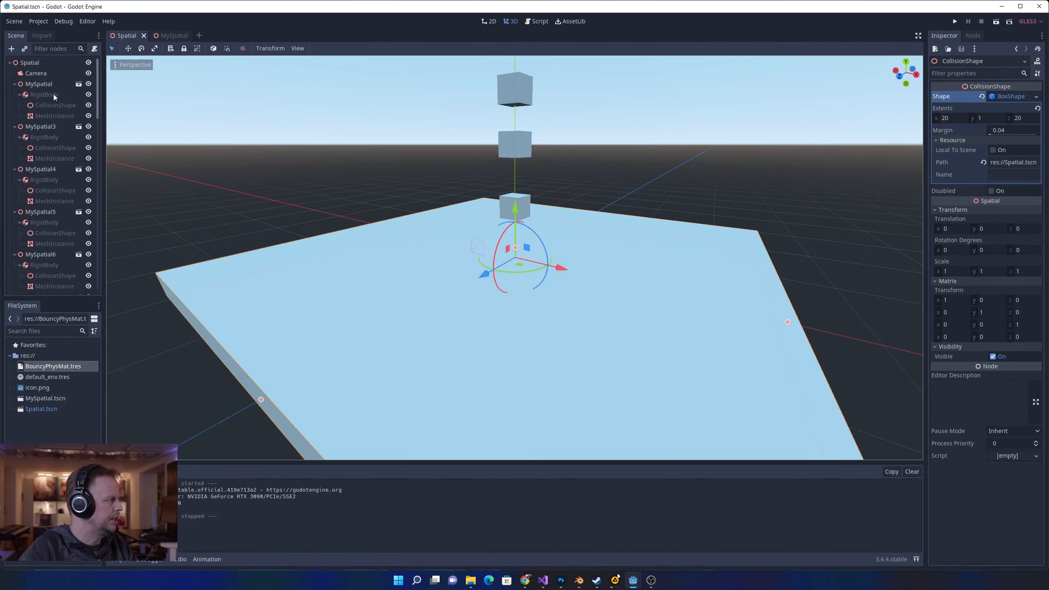
click(15, 85)
click(14, 84)
click(15, 94)
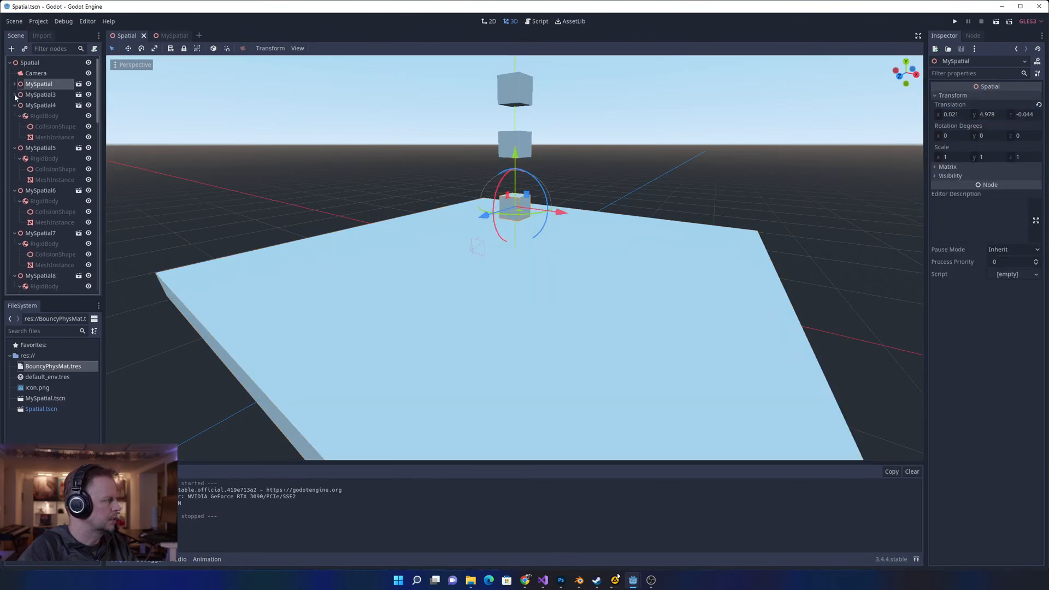
click(16, 105)
click(15, 116)
click(16, 128)
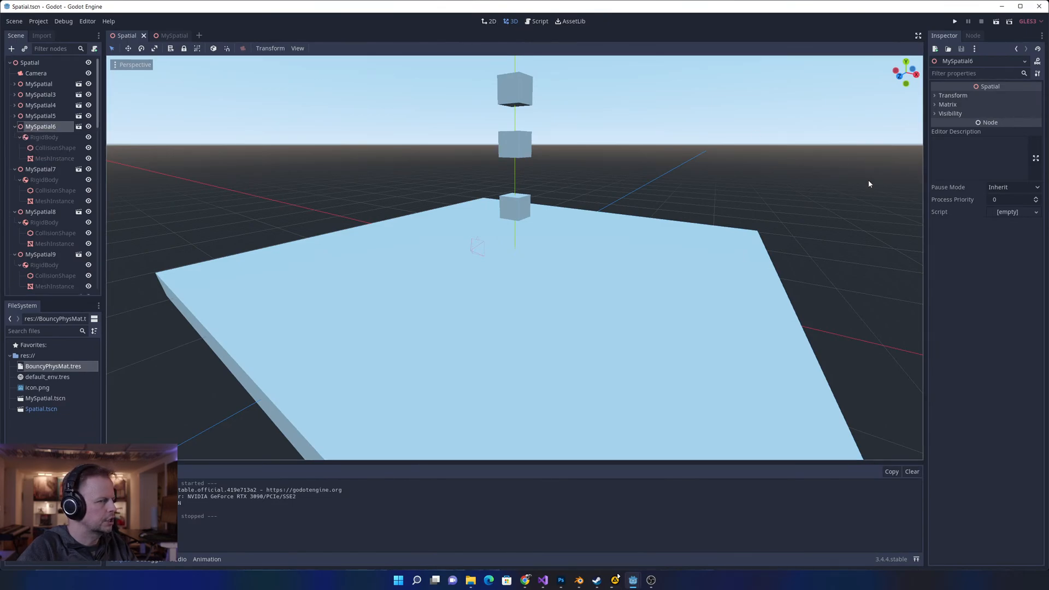
click(941, 96)
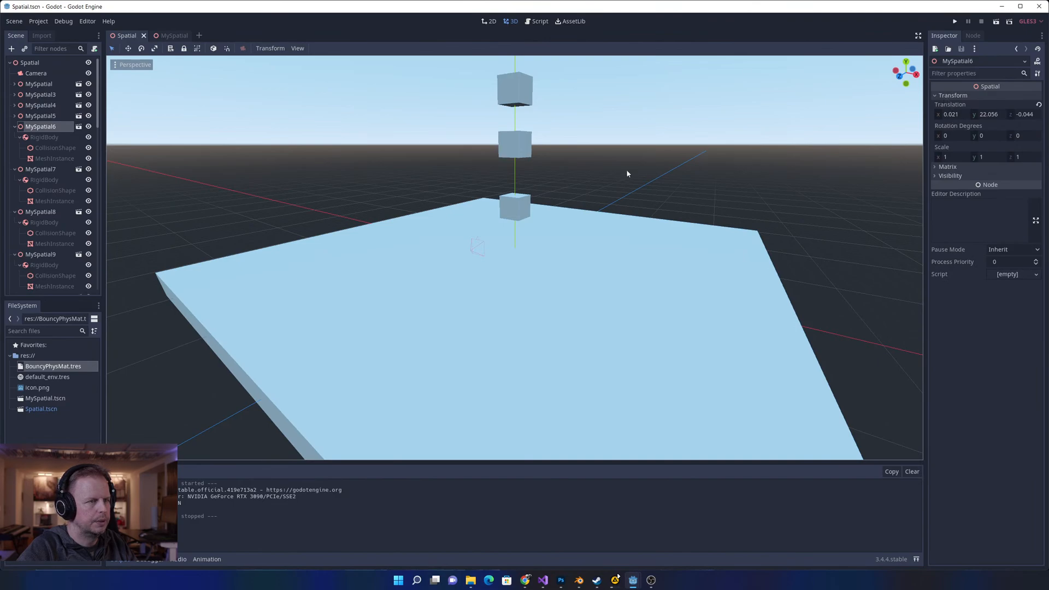
- Run the project again, watch the cubes bounce across the floor, and close the game window
click(956, 21)
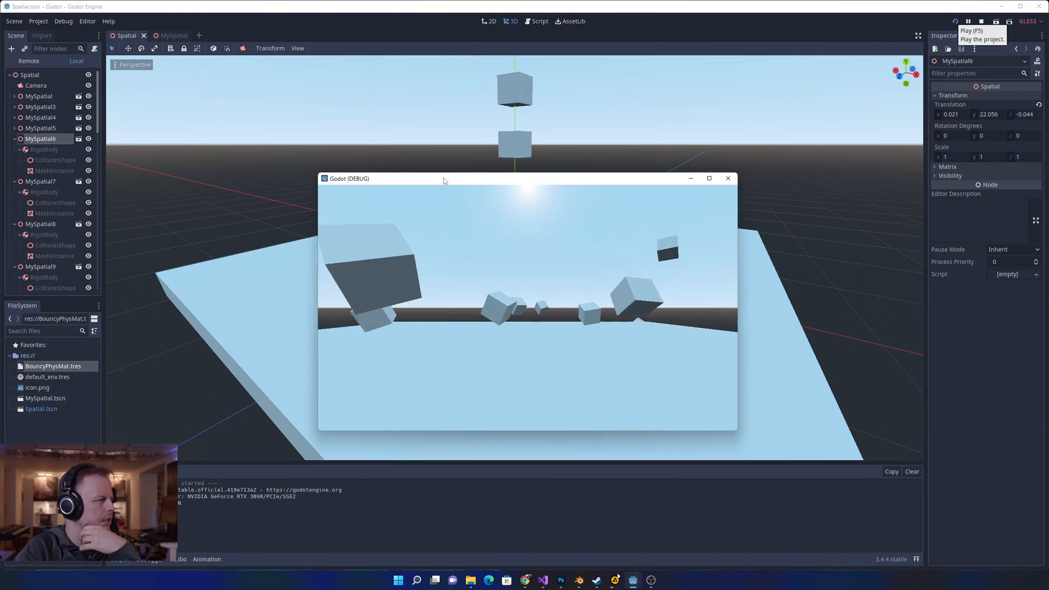
drag(493, 179, 481, 147)
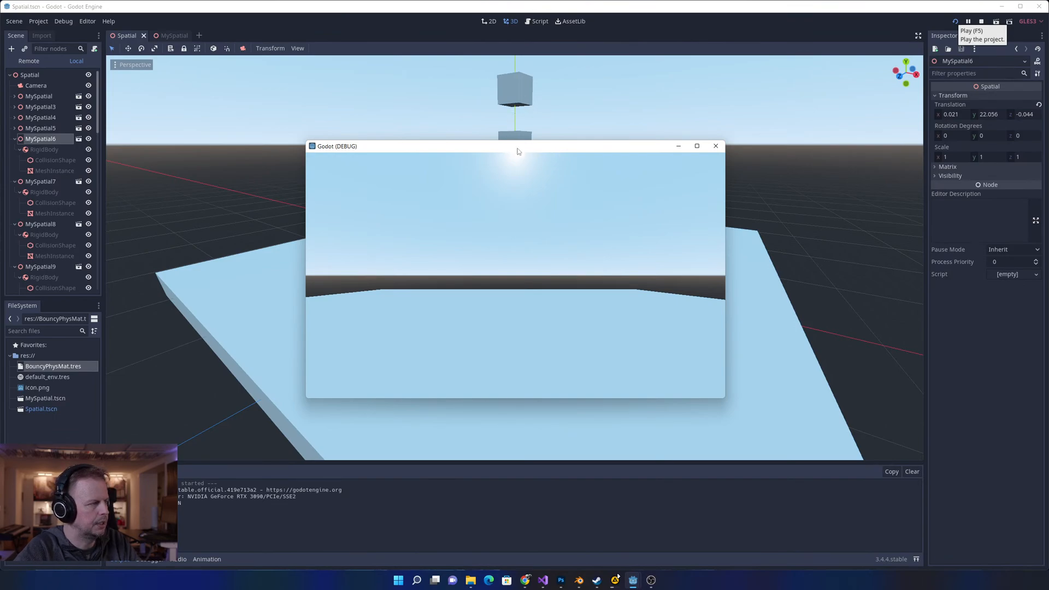
drag(518, 152, 514, 129)
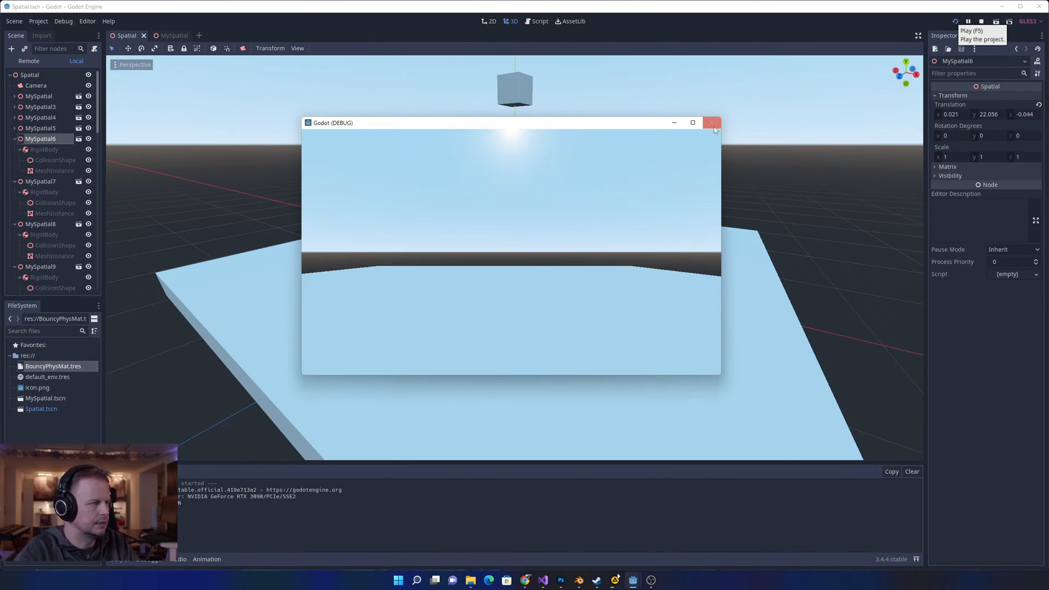
click(711, 122)
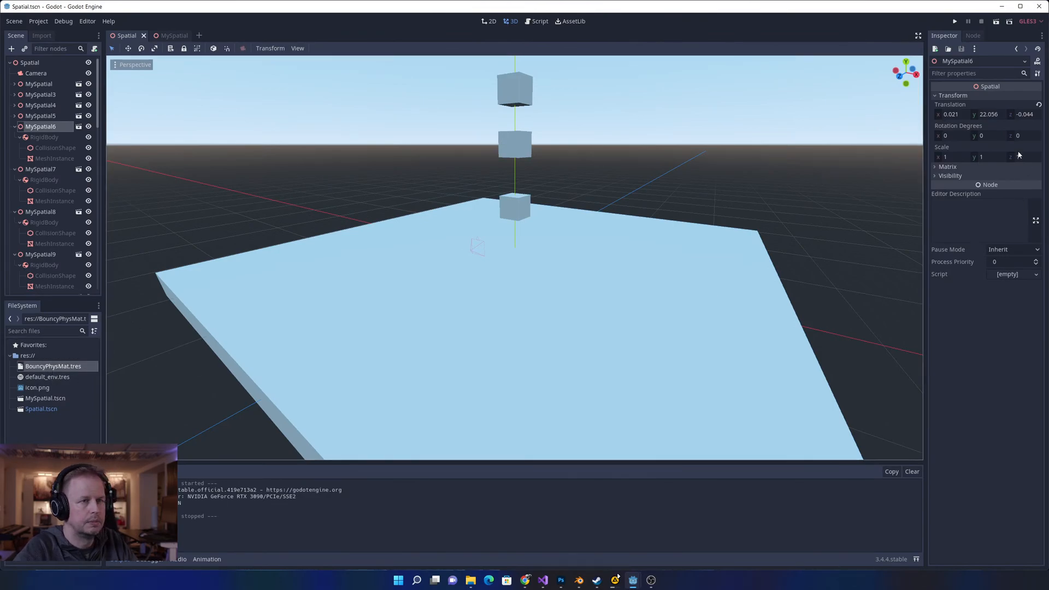
- Set the bounce of BouncyPhysMat.tres to 0.51 and save
click(51, 367)
drag(1011, 120, 969, 126)
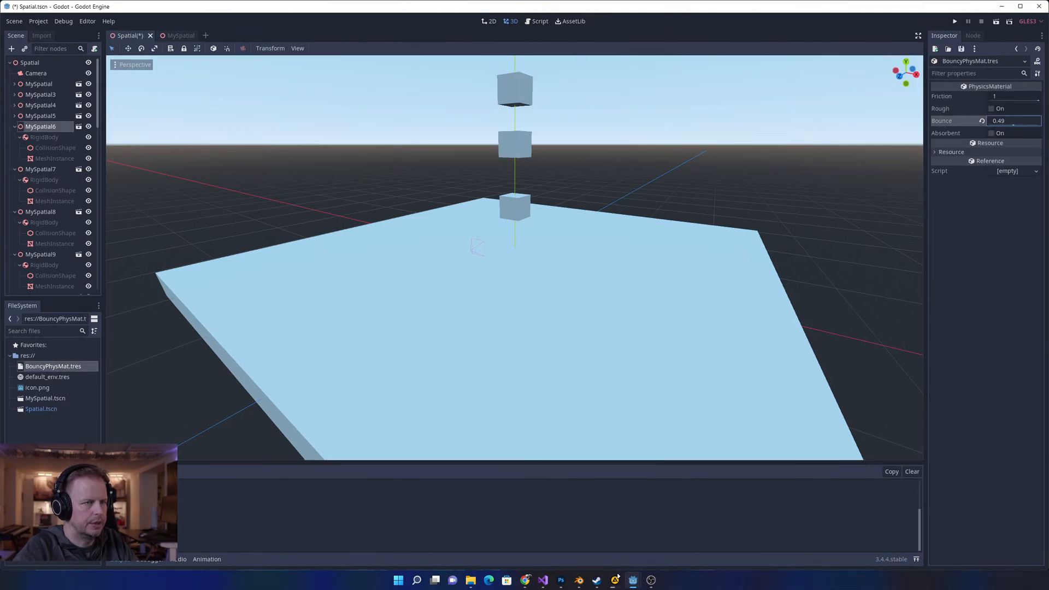
key(ctrl+s)
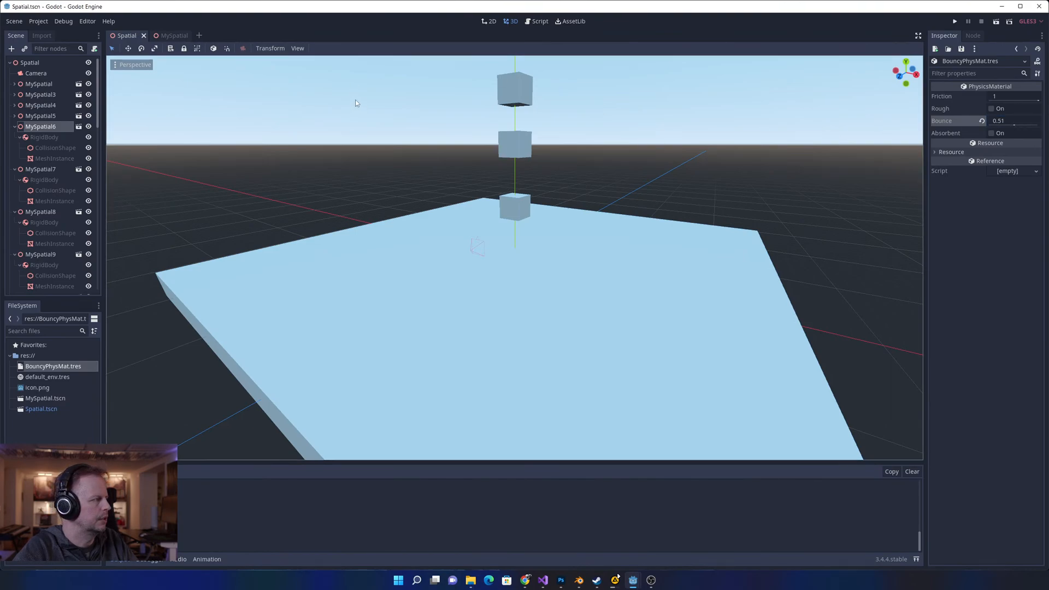
- Run the project, watch the cubes bounce, and compare the Remote and Local scene trees while it is running
click(955, 22)
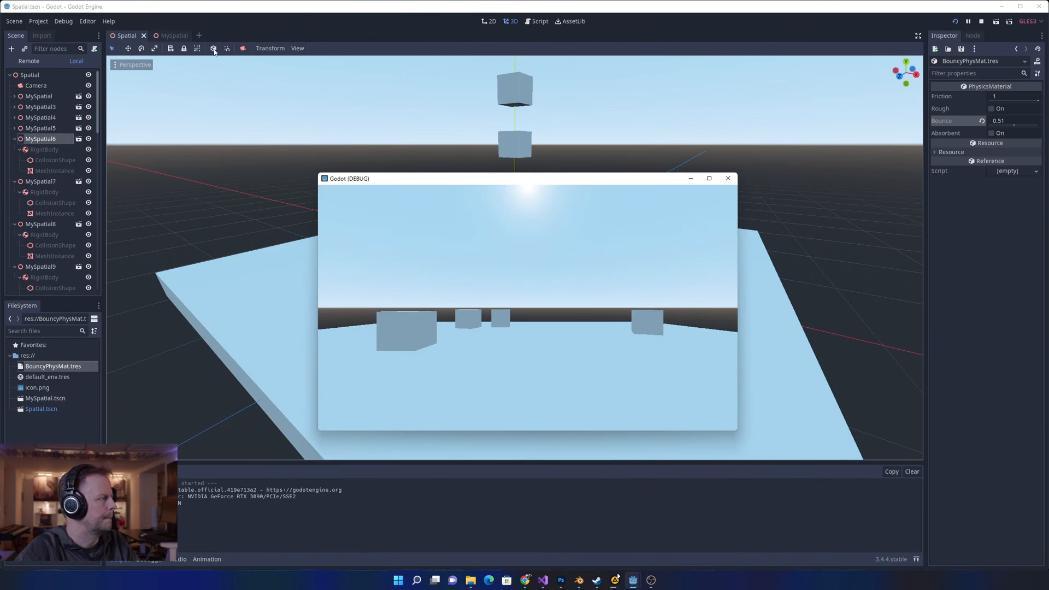
click(238, 48)
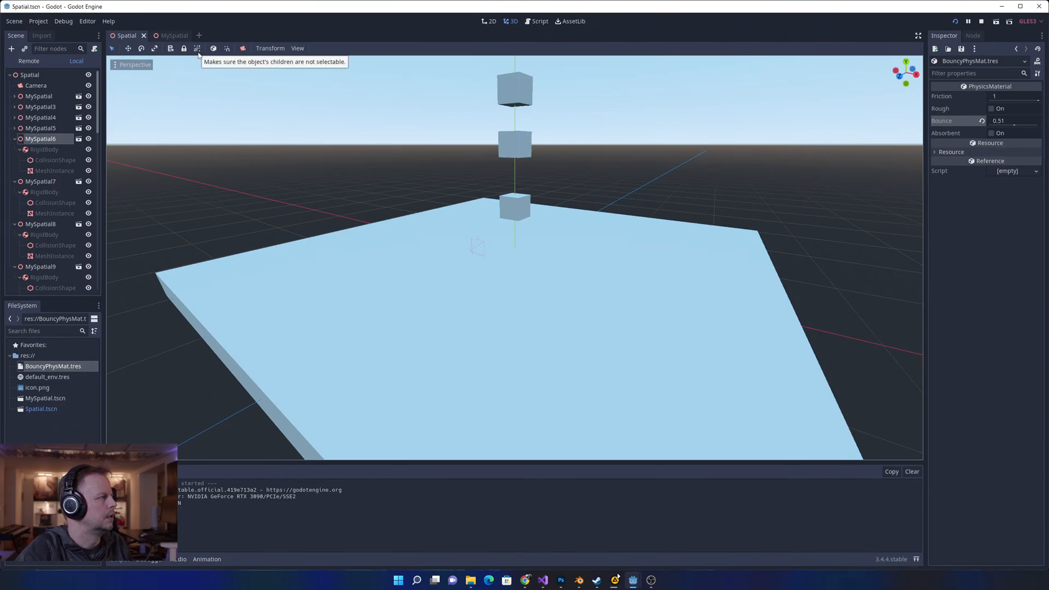
click(19, 60)
click(77, 61)
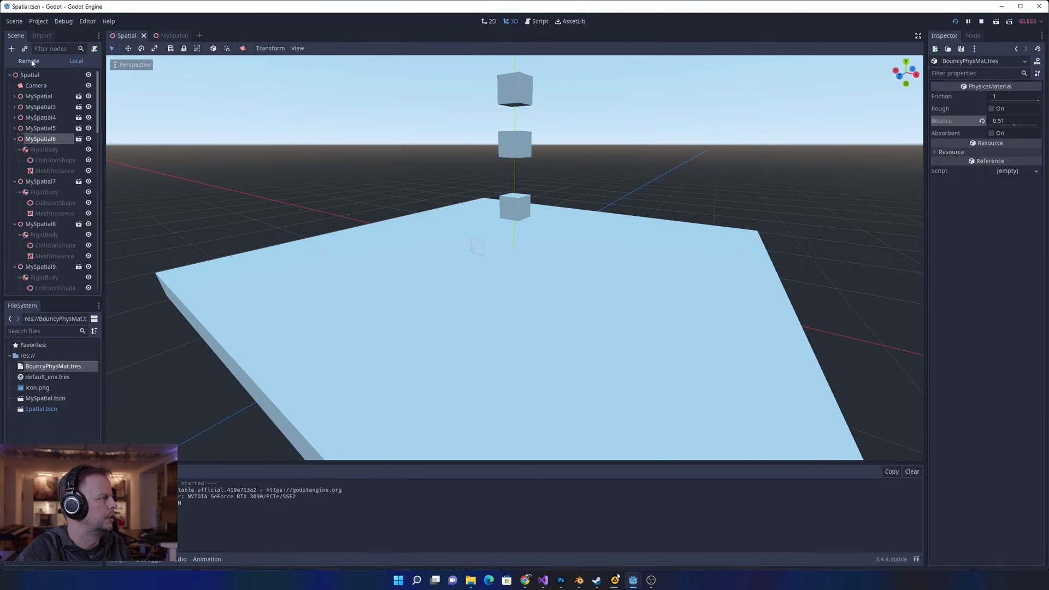
click(31, 62)
click(75, 62)
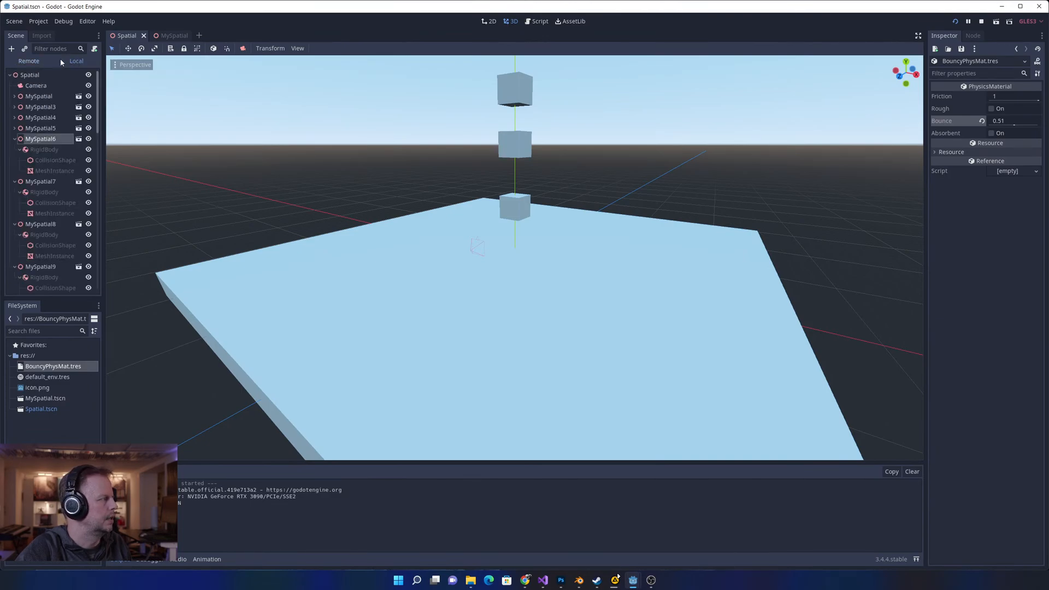
click(60, 58)
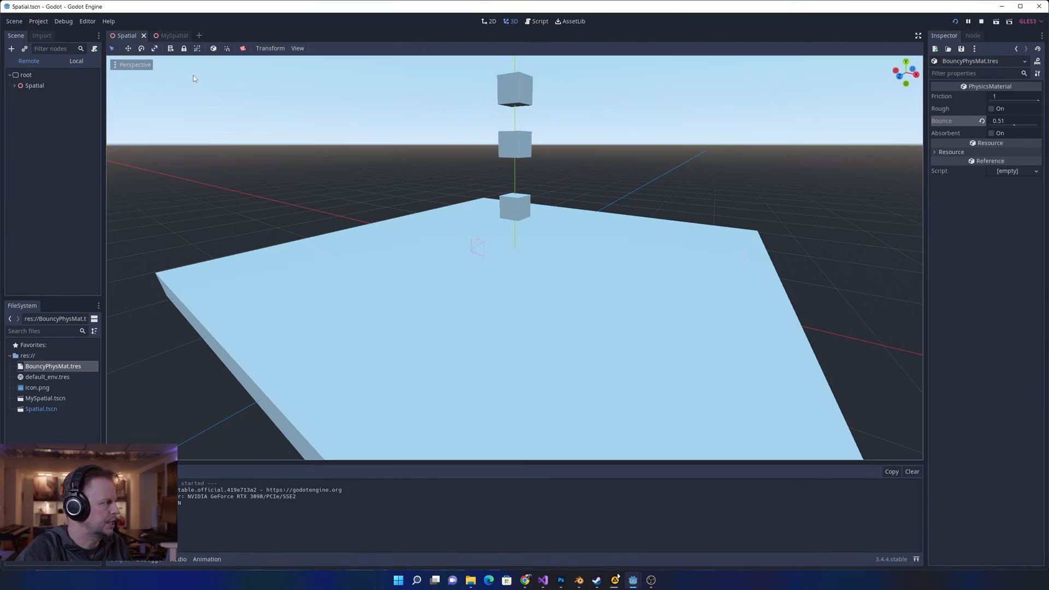
click(67, 60)
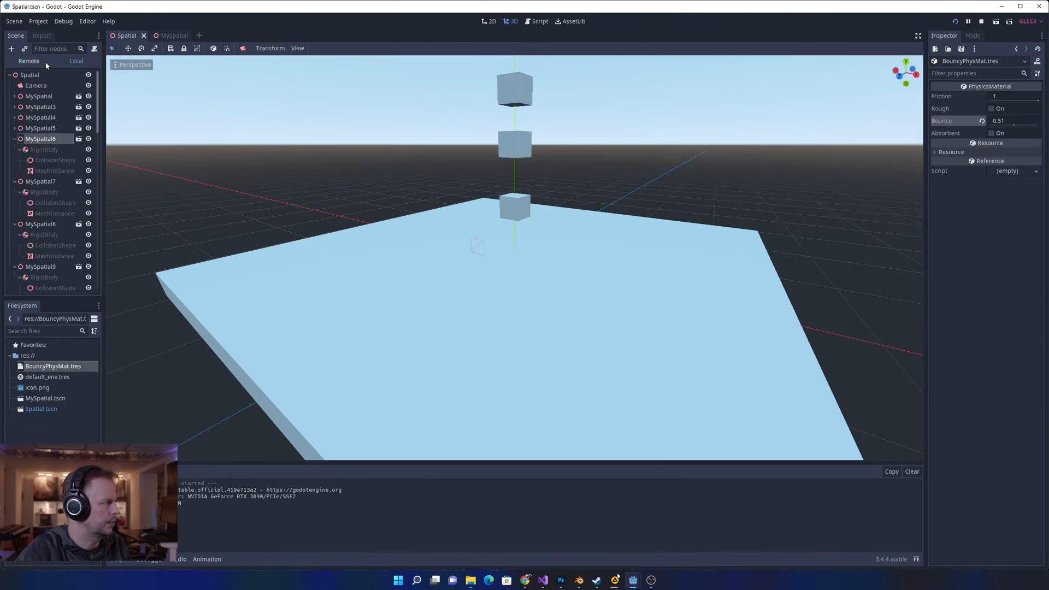
- Restart the project and examine the live velocity and transform properties of MySpatial5's RigidBody in the remote scene tree
click(957, 23)
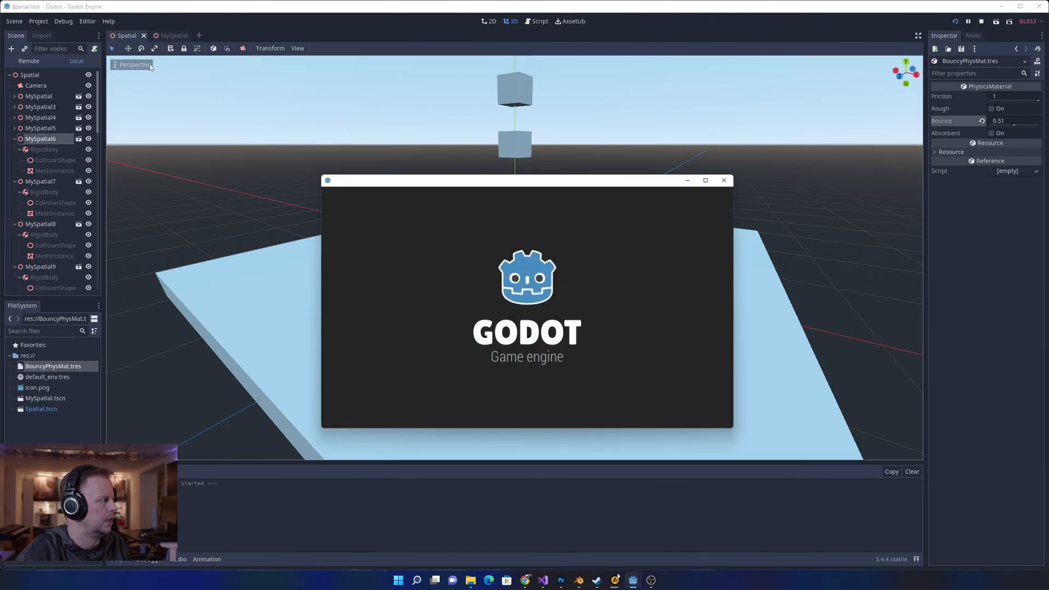
click(31, 62)
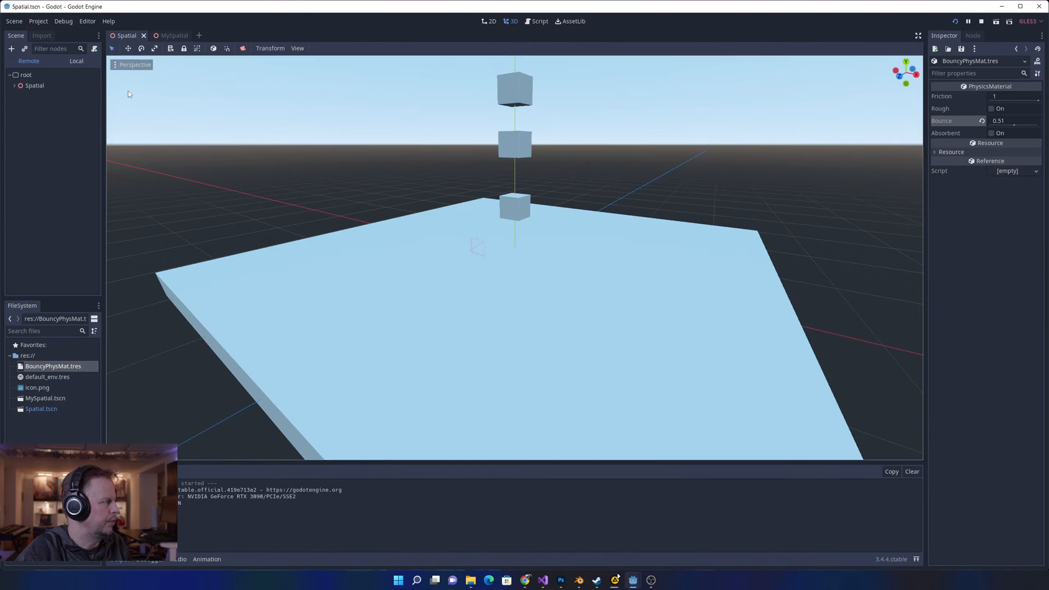
click(15, 86)
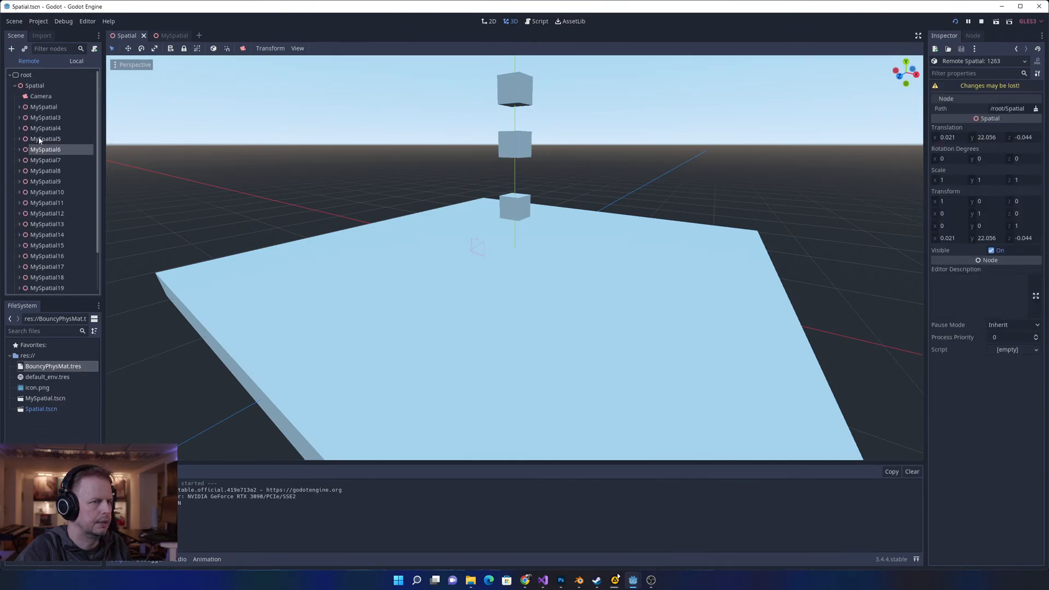
click(20, 139)
click(41, 149)
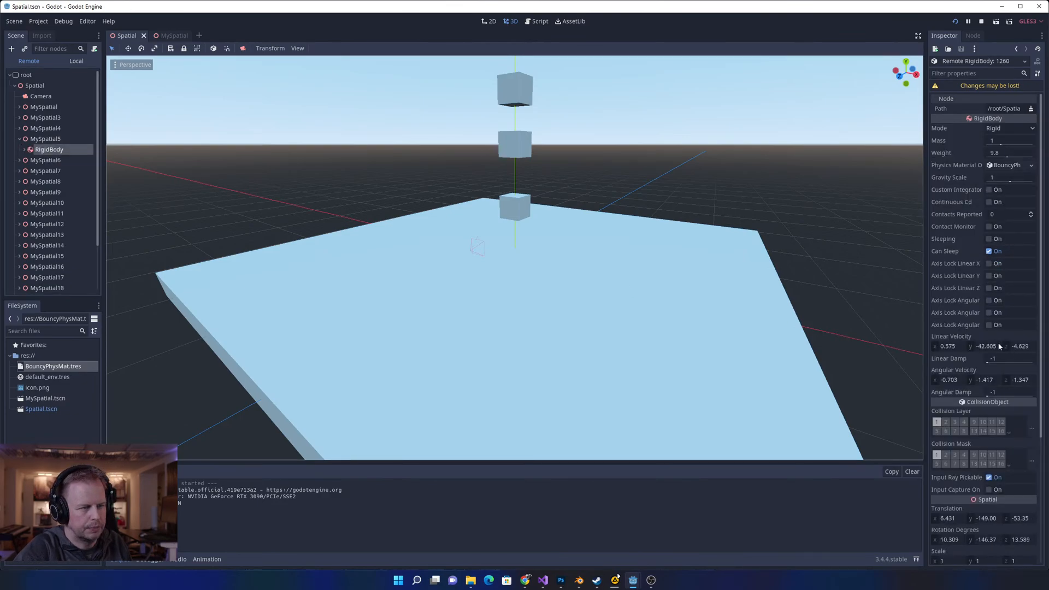
scroll(999, 345, down, 5)
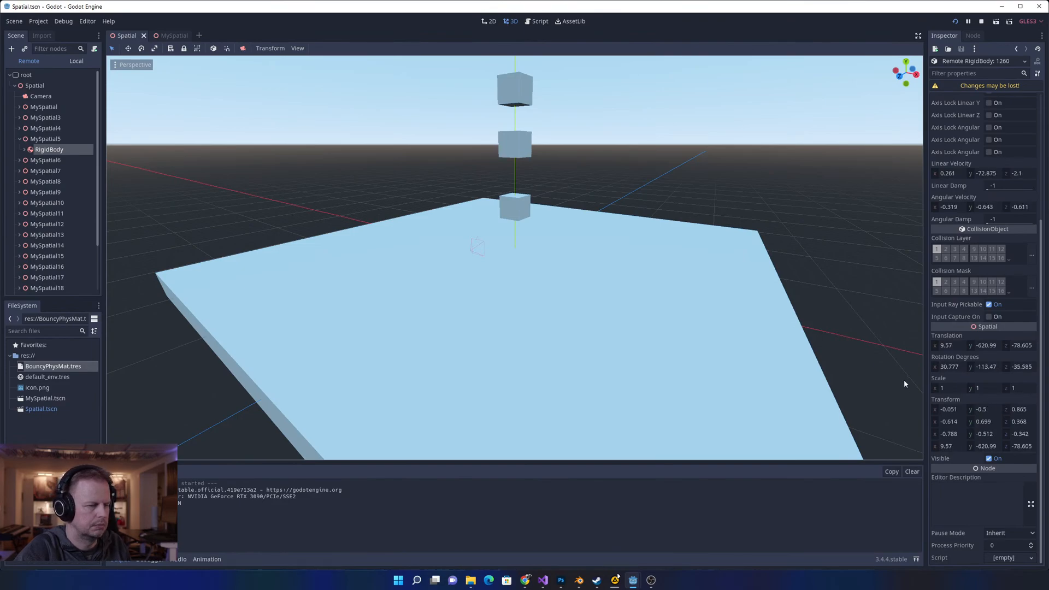
- Inspect the remote CollisionShape under MySpatial5's RigidBody, return to the RigidBody's properties, and collapse the MySpatial5 branch
click(25, 149)
click(45, 169)
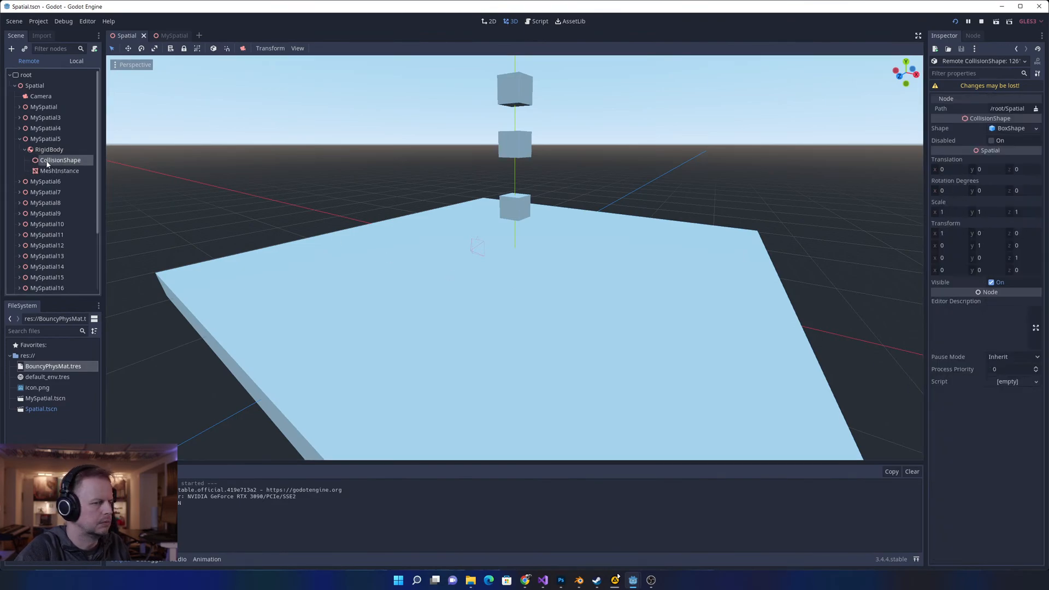
click(49, 150)
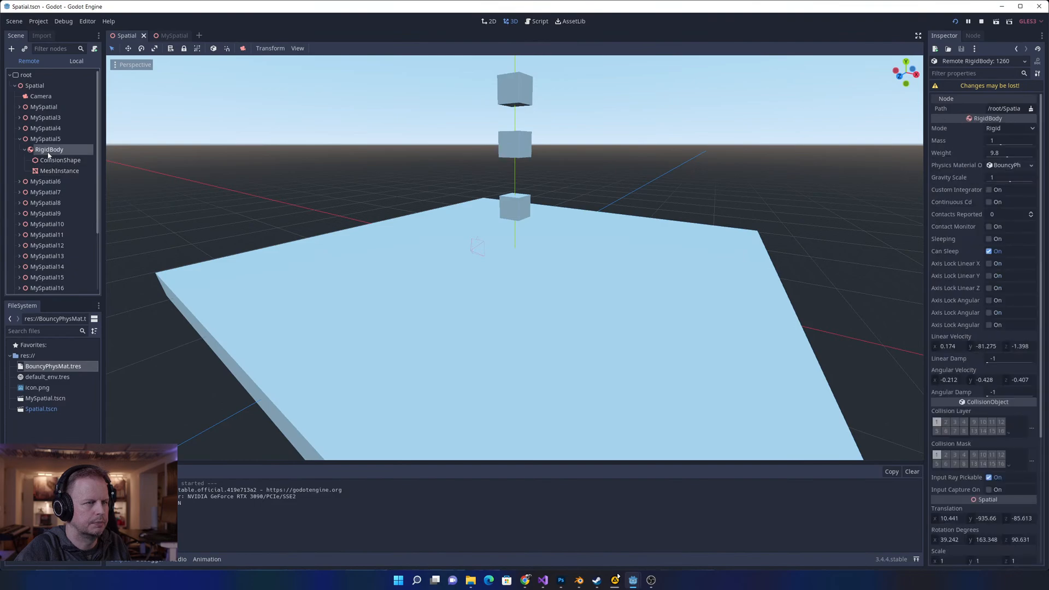
click(20, 141)
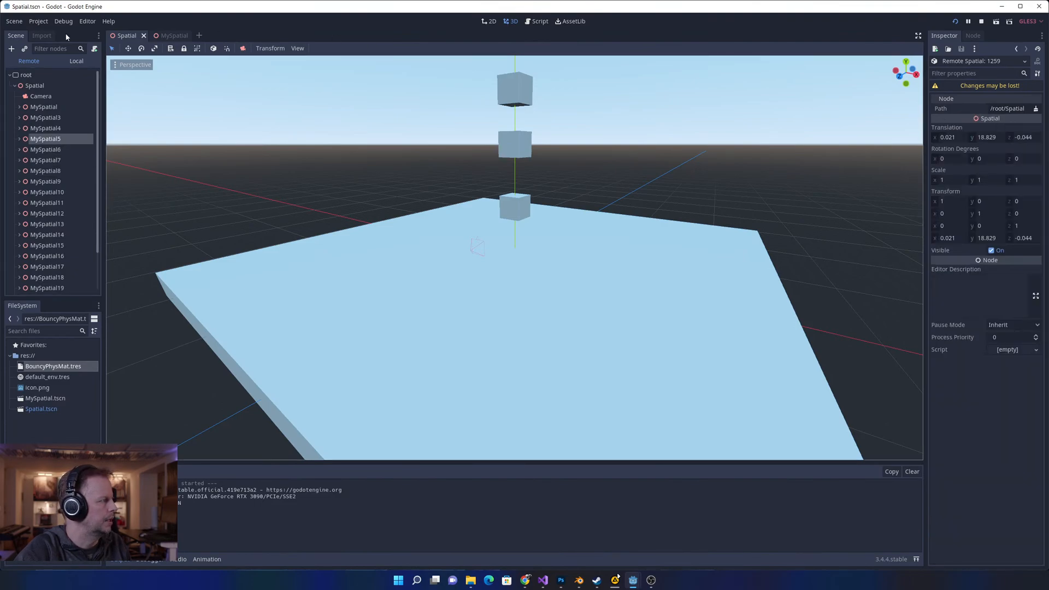
- Compare the local and remote scene trees once more and stop the running project
click(76, 61)
click(29, 61)
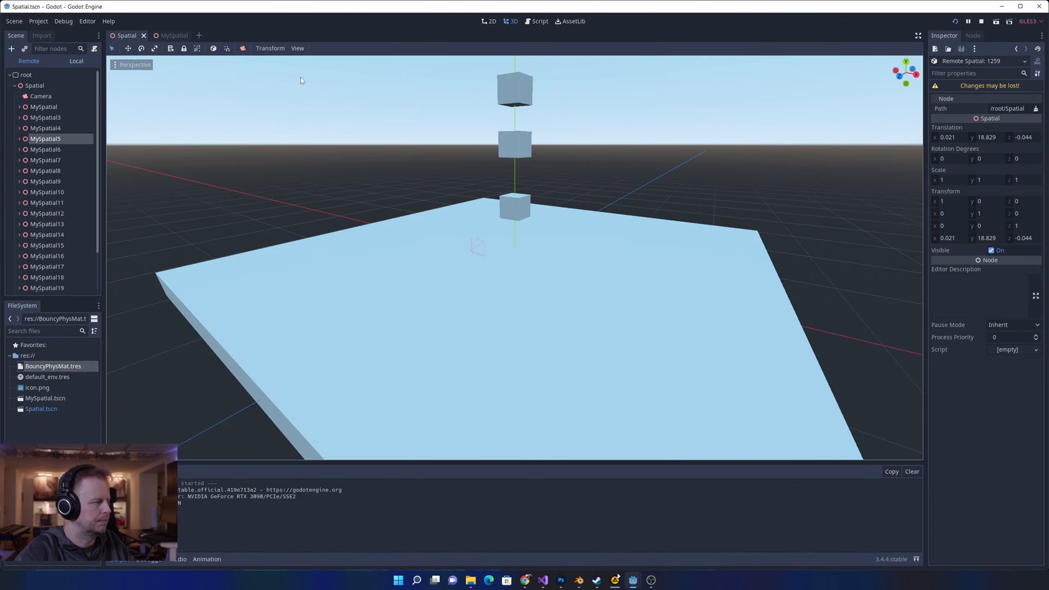
click(981, 22)
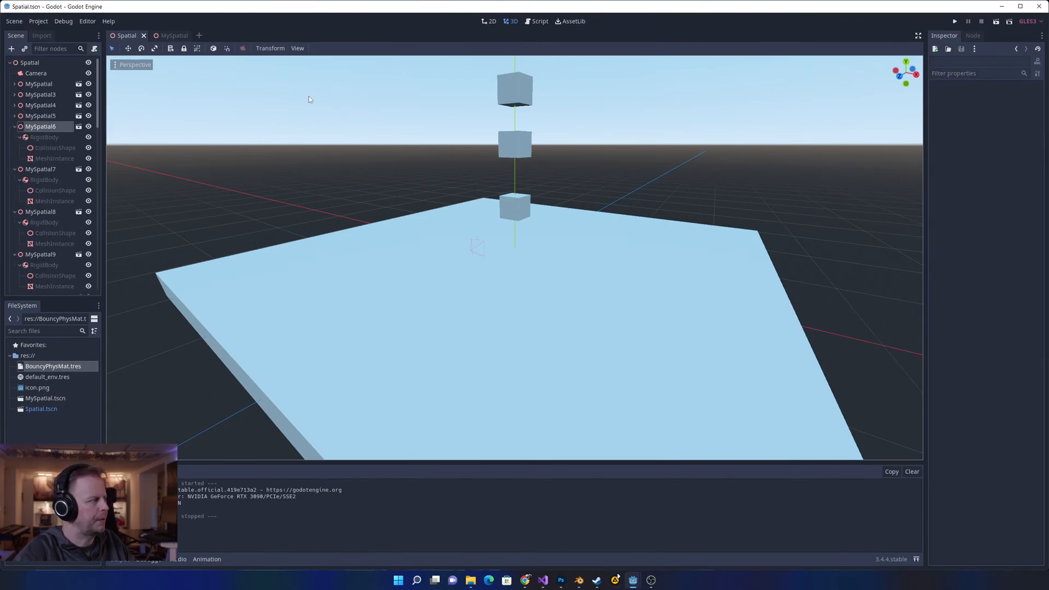
- Collapse the MySpatial6 through MySpatial16 branches one by one in the scene tree
click(15, 127)
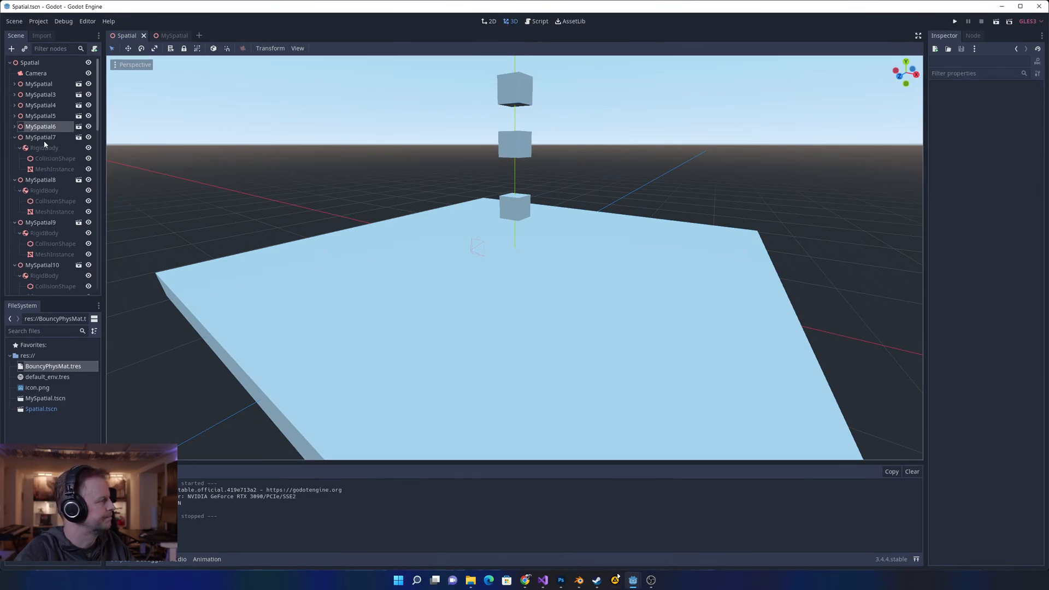
click(15, 138)
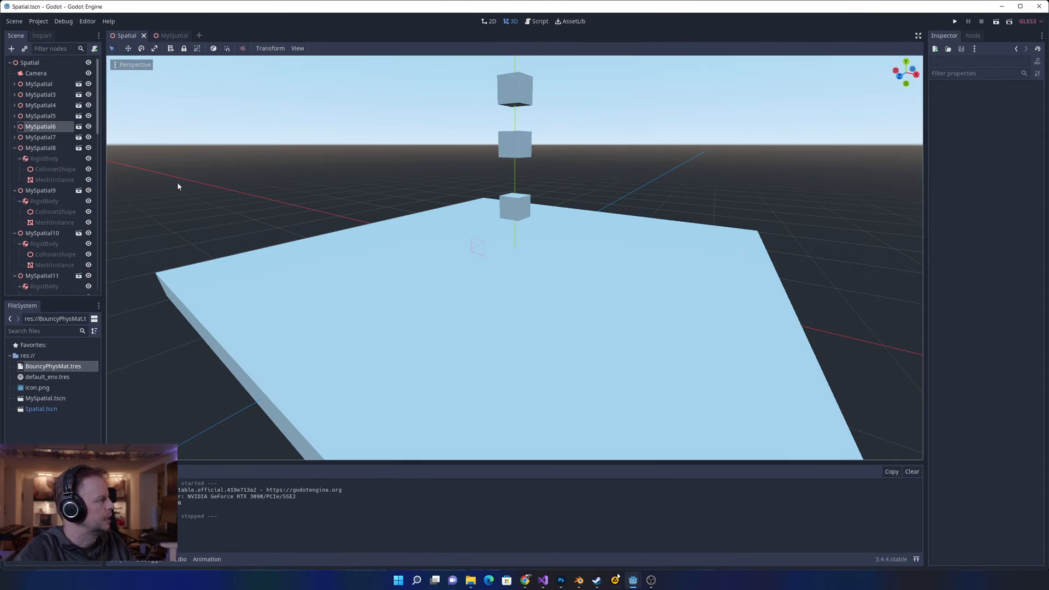
click(15, 149)
click(15, 159)
click(15, 169)
click(15, 180)
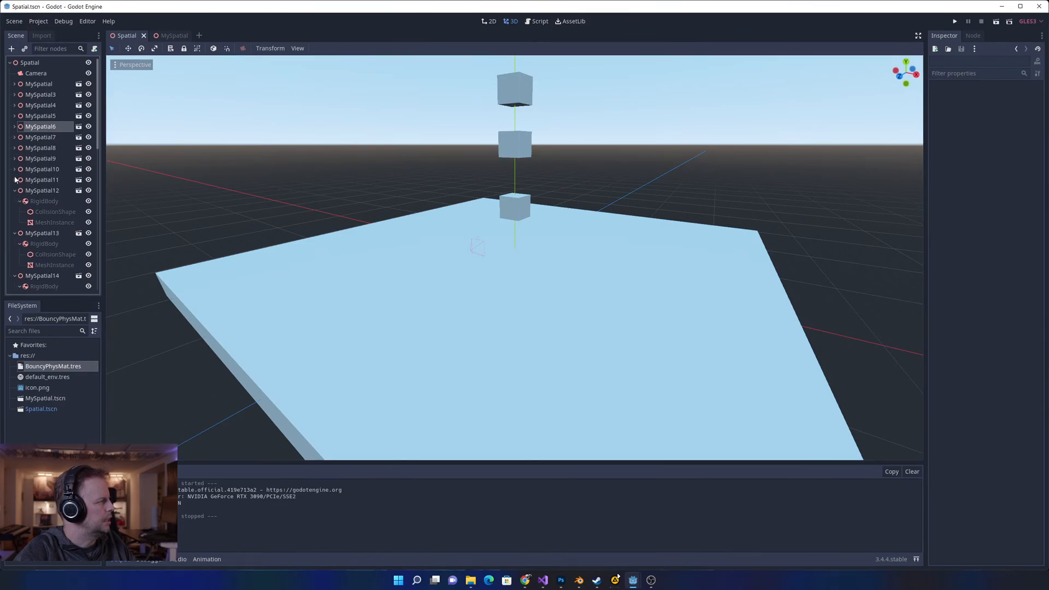
click(15, 191)
click(542, 196)
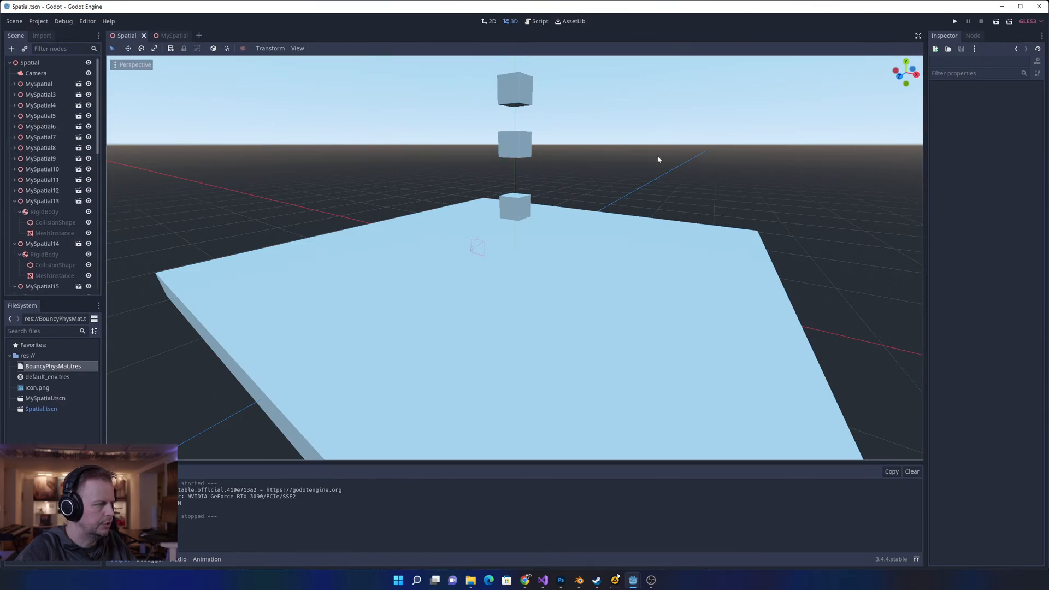
click(15, 201)
click(14, 212)
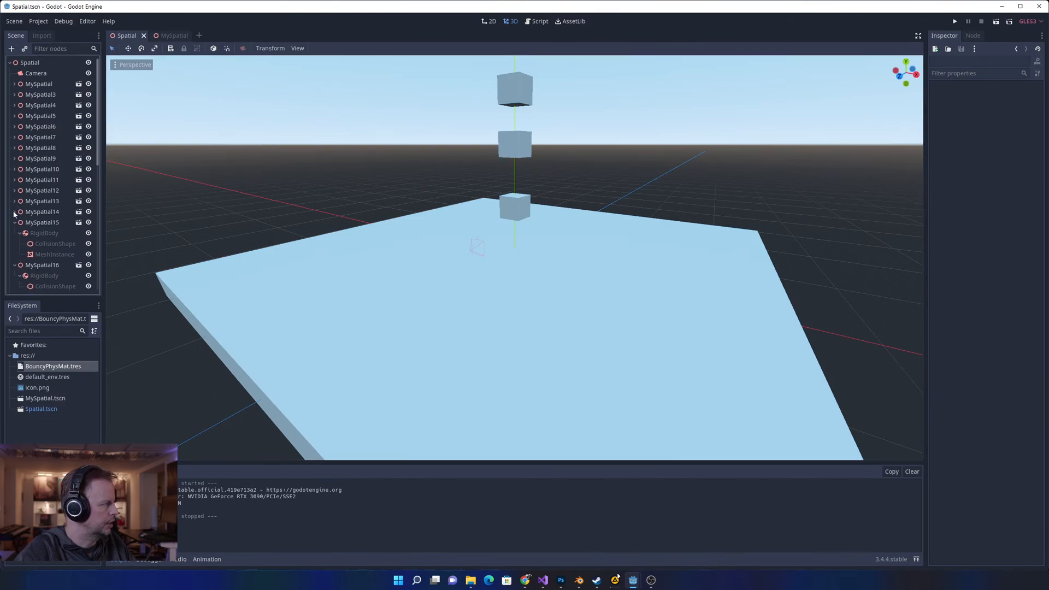
click(32, 223)
click(15, 223)
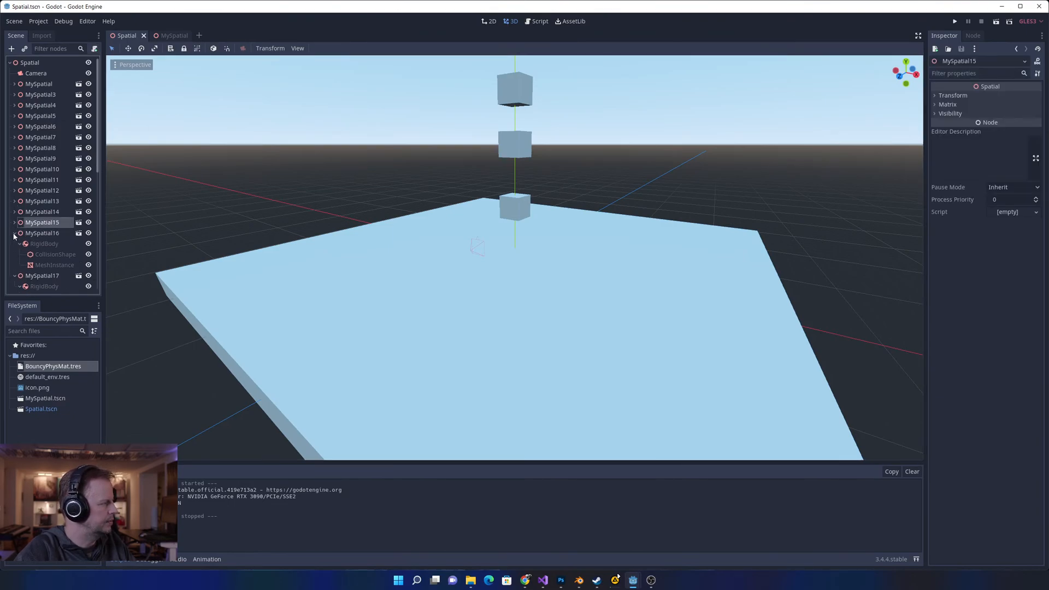
click(15, 233)
- Add a Spatial child node to the root Spatial node and rename it Environment
right_click(33, 64)
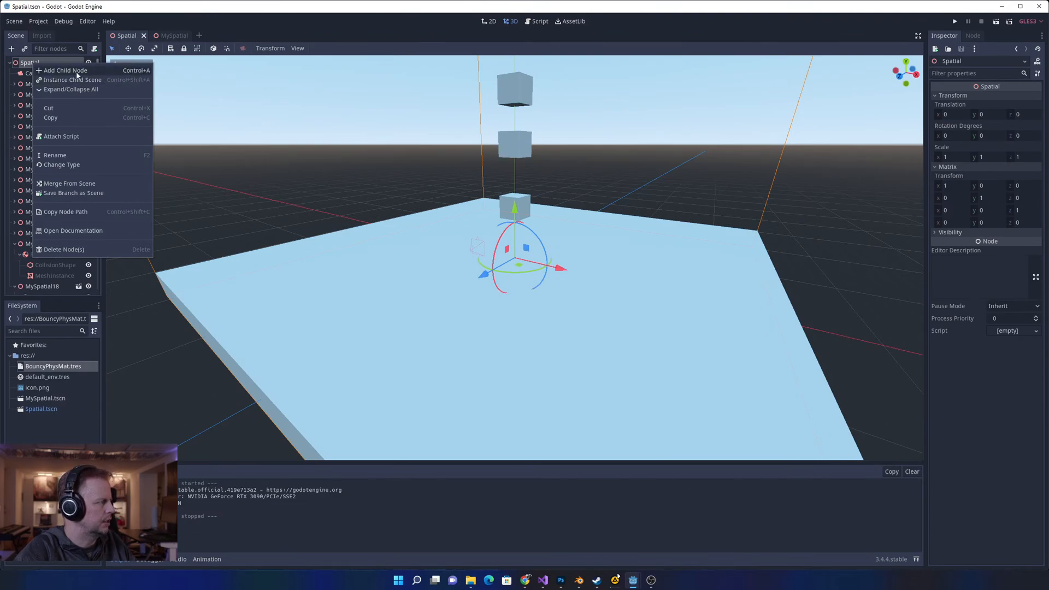
click(77, 75)
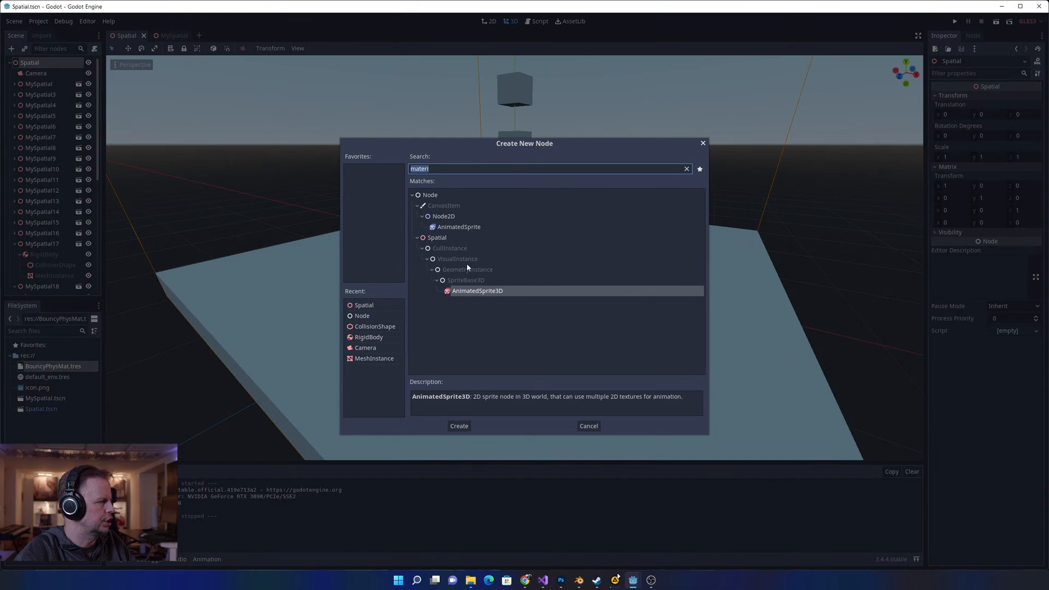
click(444, 240)
double_click(437, 240)
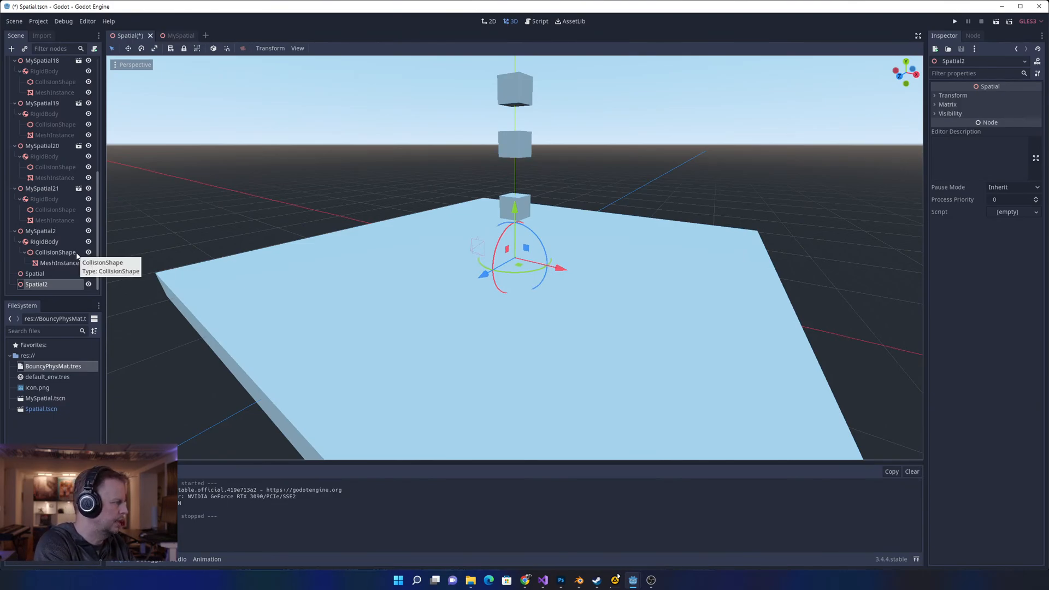
double_click(57, 286)
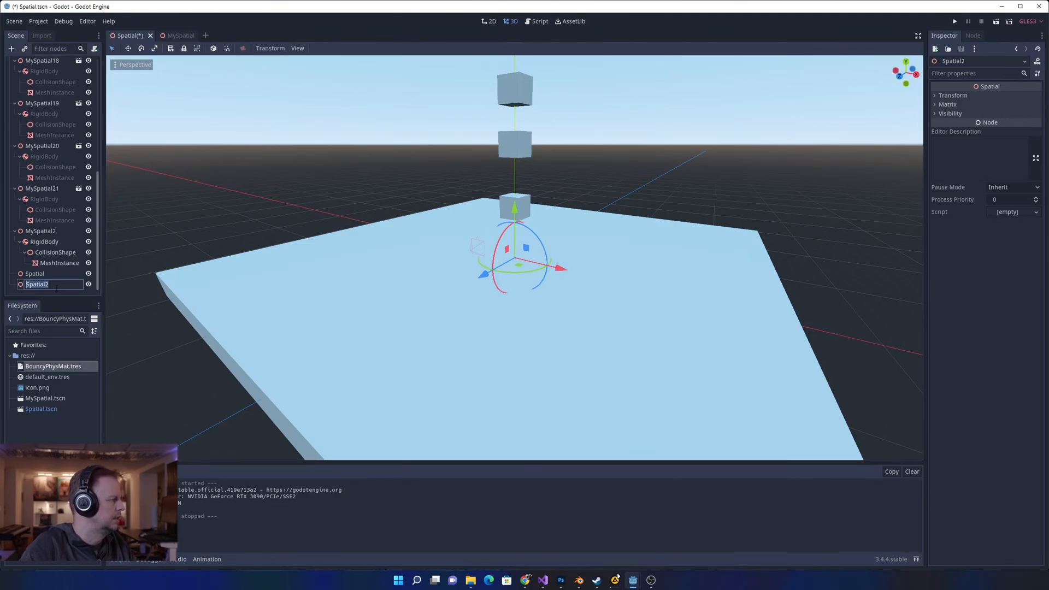
text(Environm)
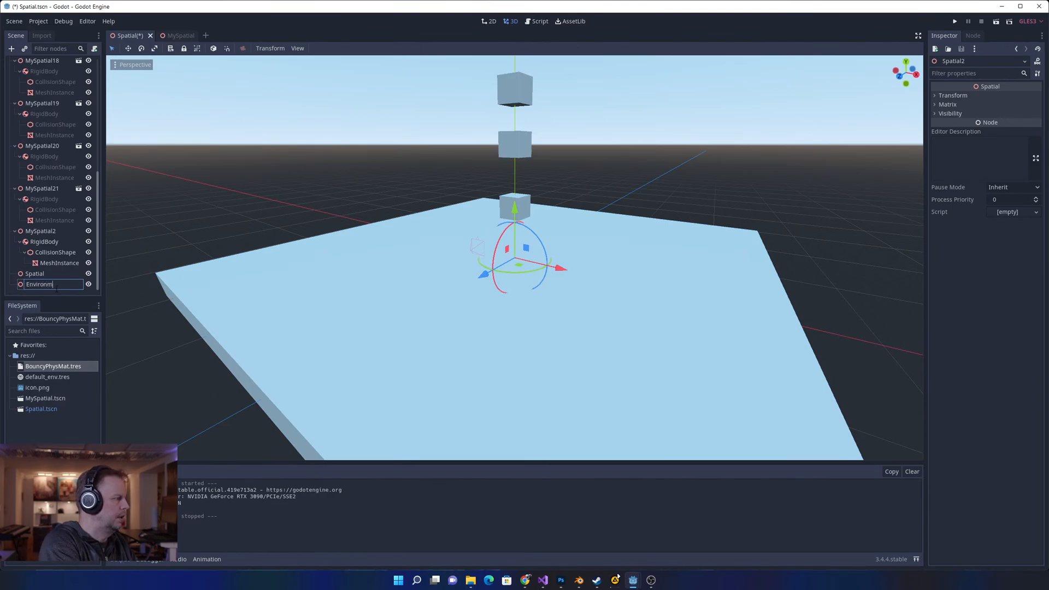
text(ent)
key(Return)
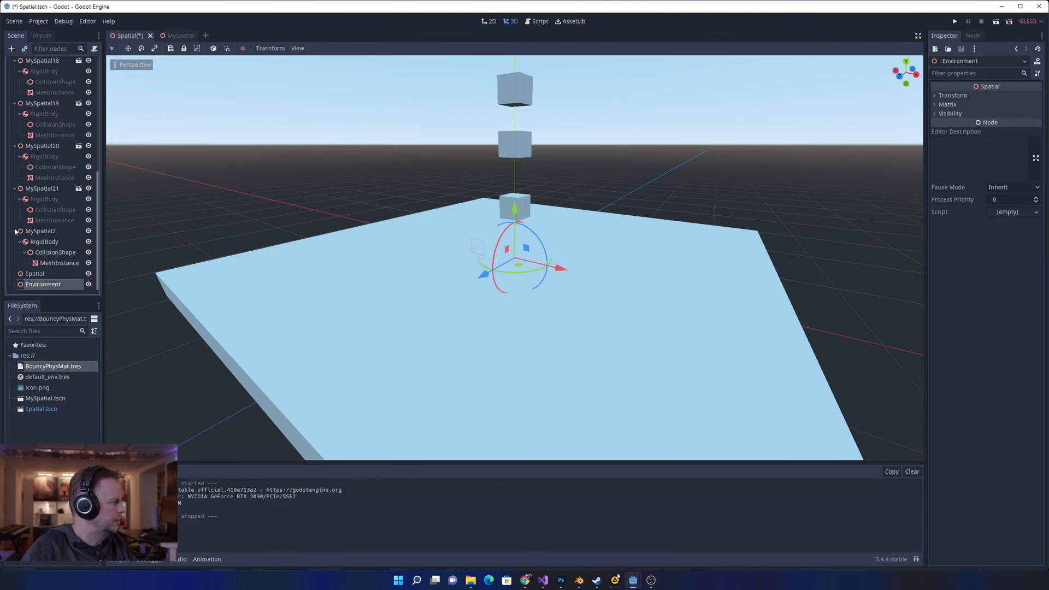
- Collapse all nested branches under the root Spatial node at once, leaving only its direct children listed
scroll(42, 176, up, 10)
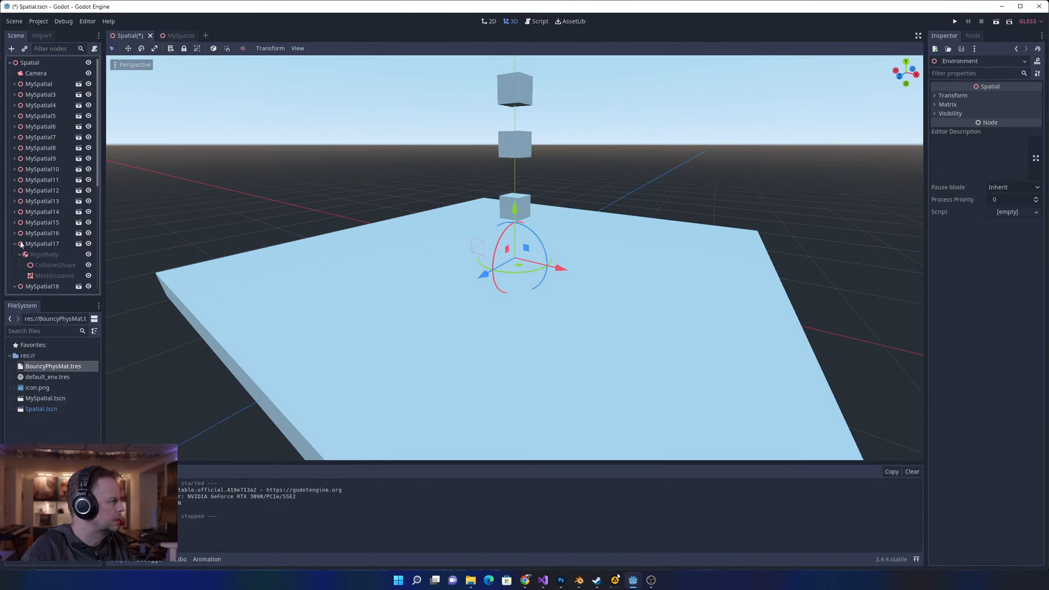
click(10, 64)
click(10, 63)
click(10, 64)
shift+click(10, 64)
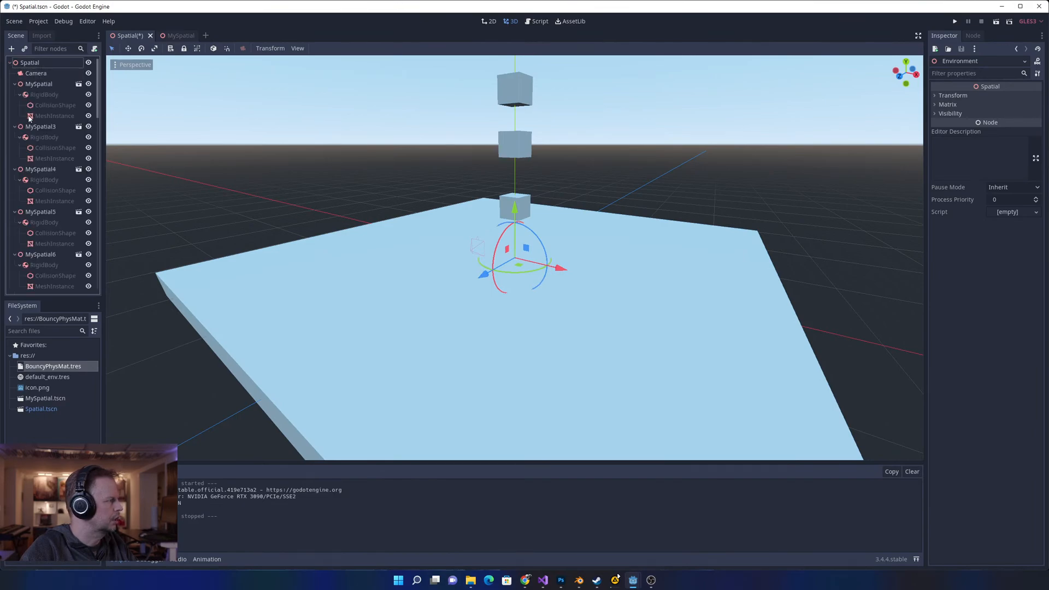
shift+click(10, 63)
click(9, 63)
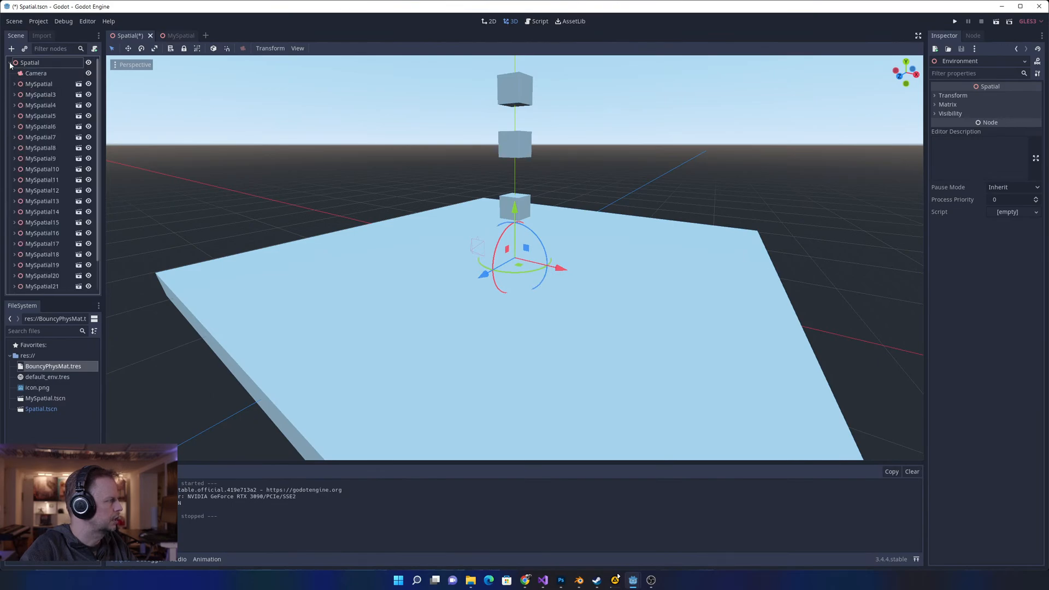
click(10, 64)
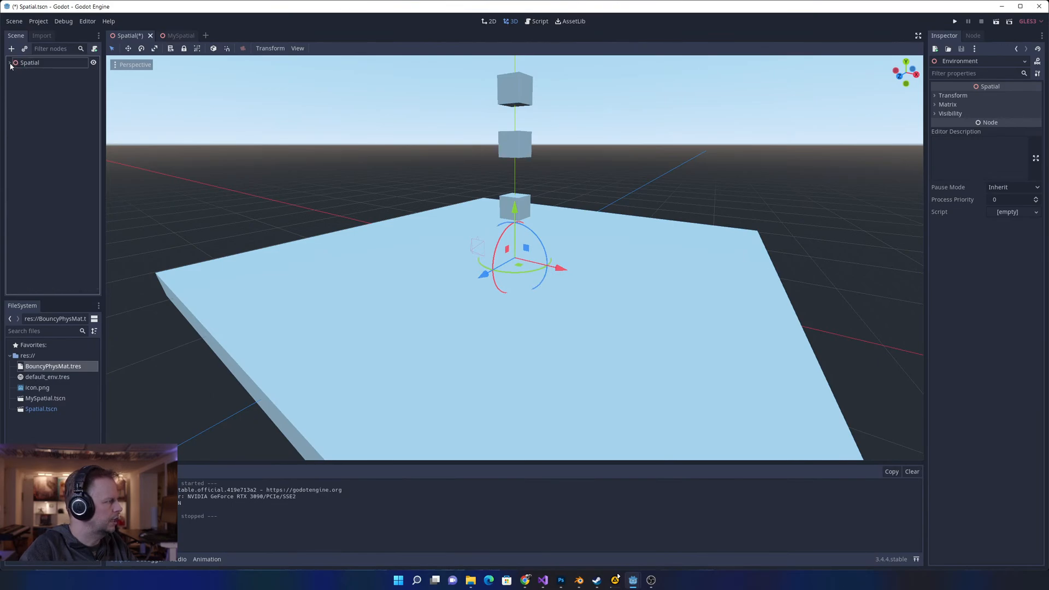
shift+click(10, 64)
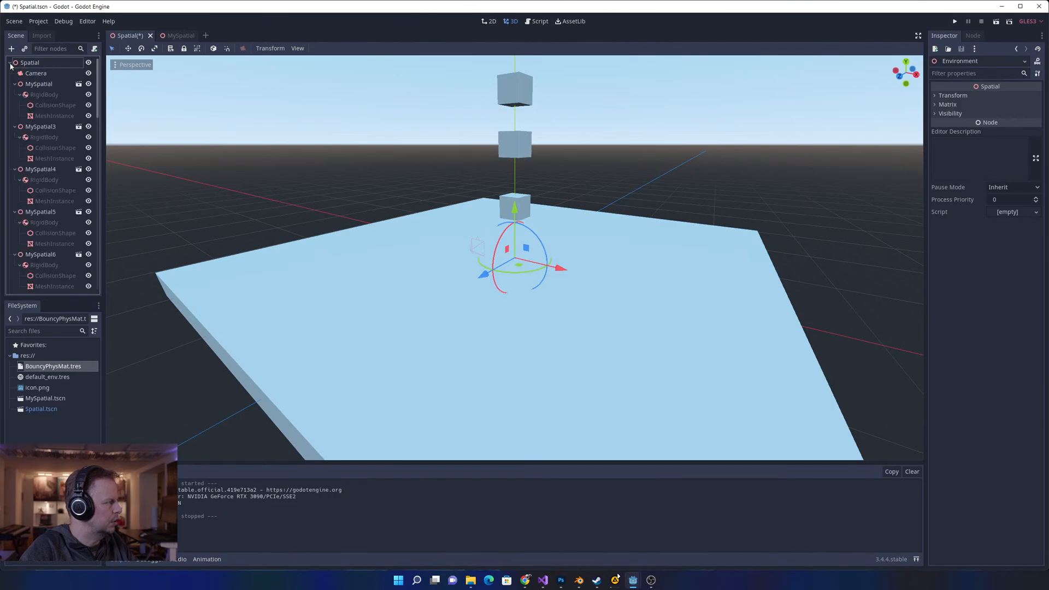
shift+click(10, 64)
click(10, 64)
click(10, 63)
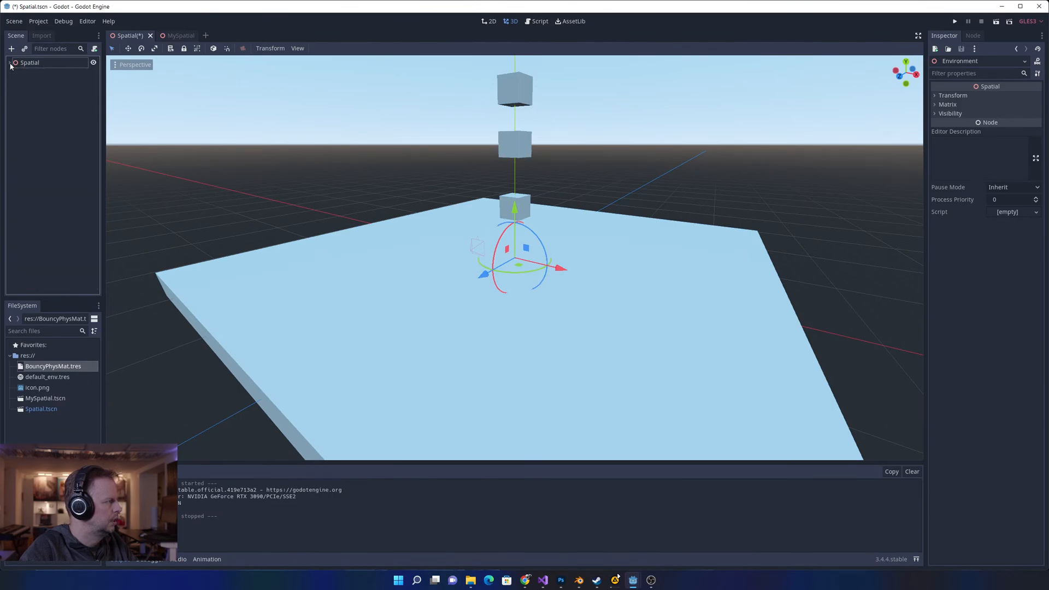
click(9, 64)
- Reparent all MySpatial nodes, from MySpatial through MySpatial2, under the Environment node and collapse that branch
scroll(60, 264, down, 2)
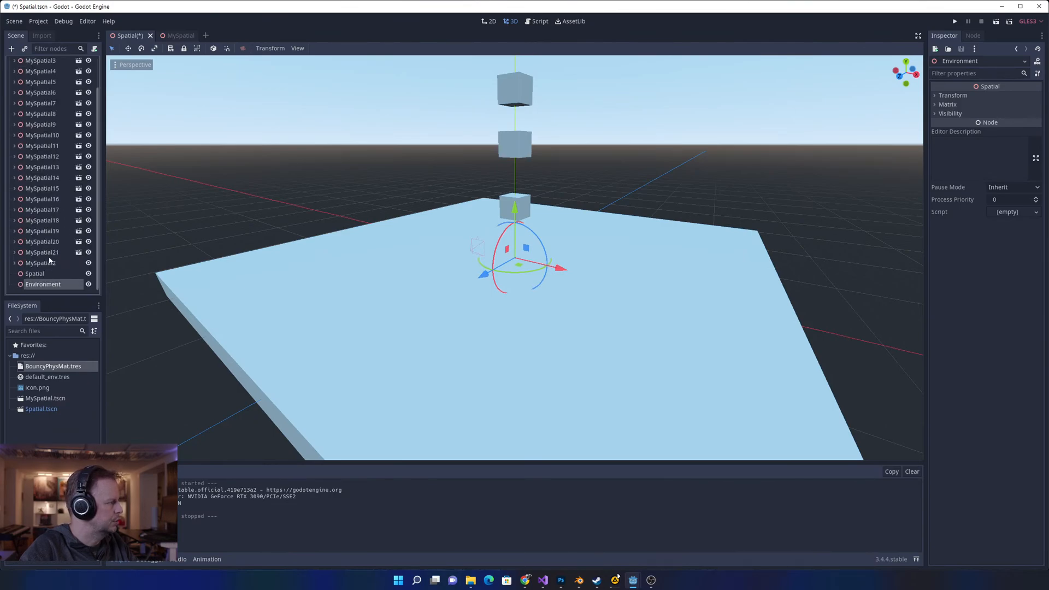
scroll(47, 109, up, 2)
click(41, 83)
scroll(46, 229, down, 2)
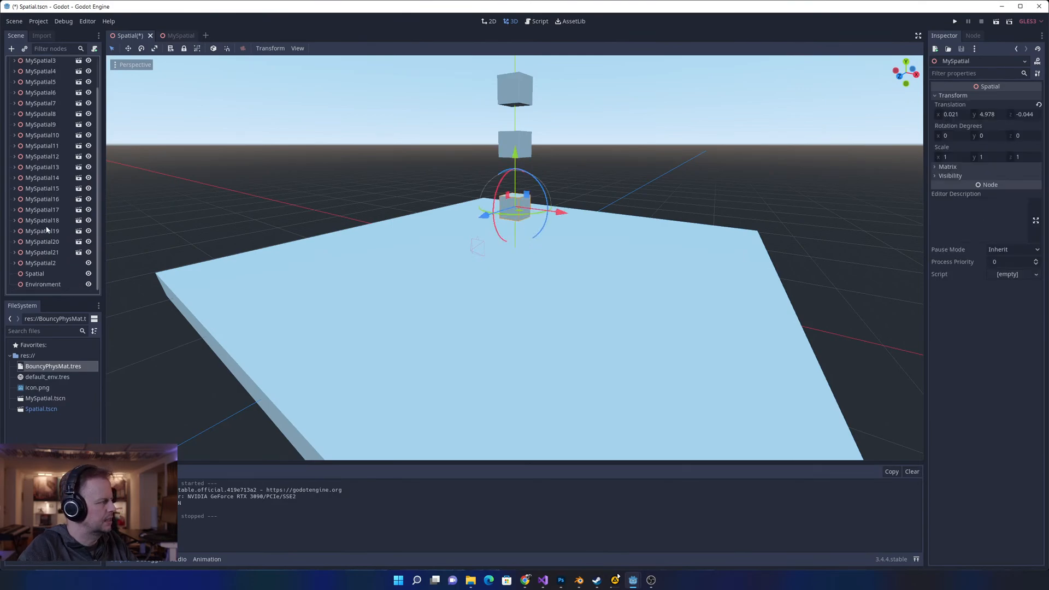
shift+click(51, 263)
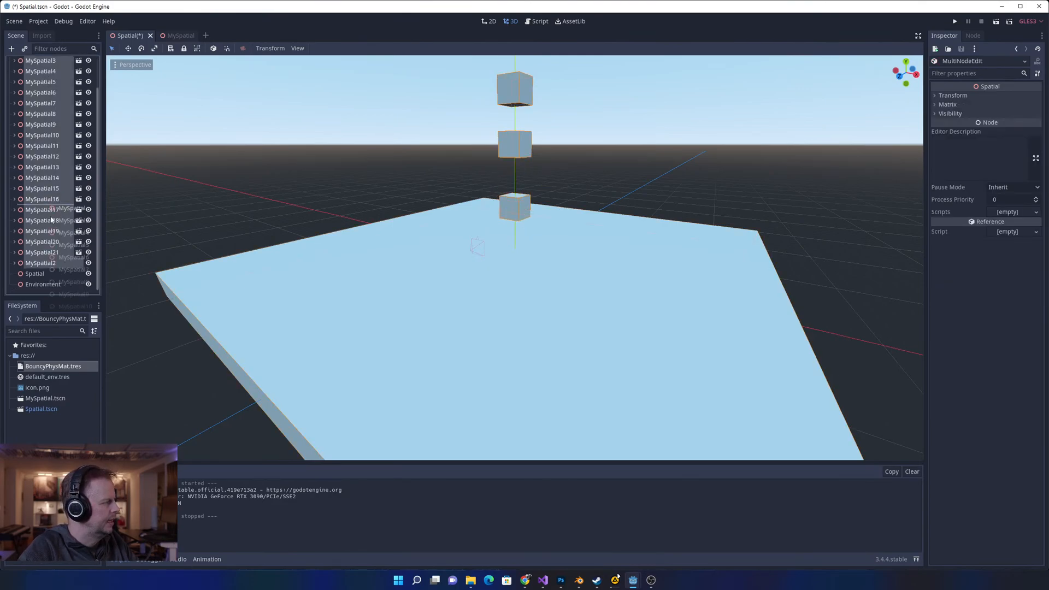
drag(41, 208, 47, 285)
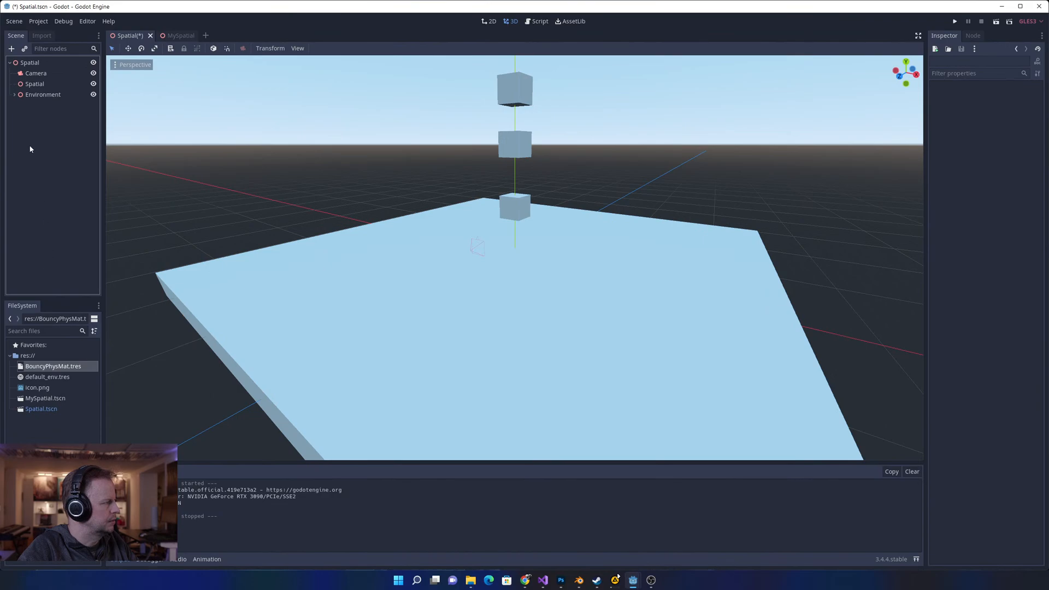
click(41, 95)
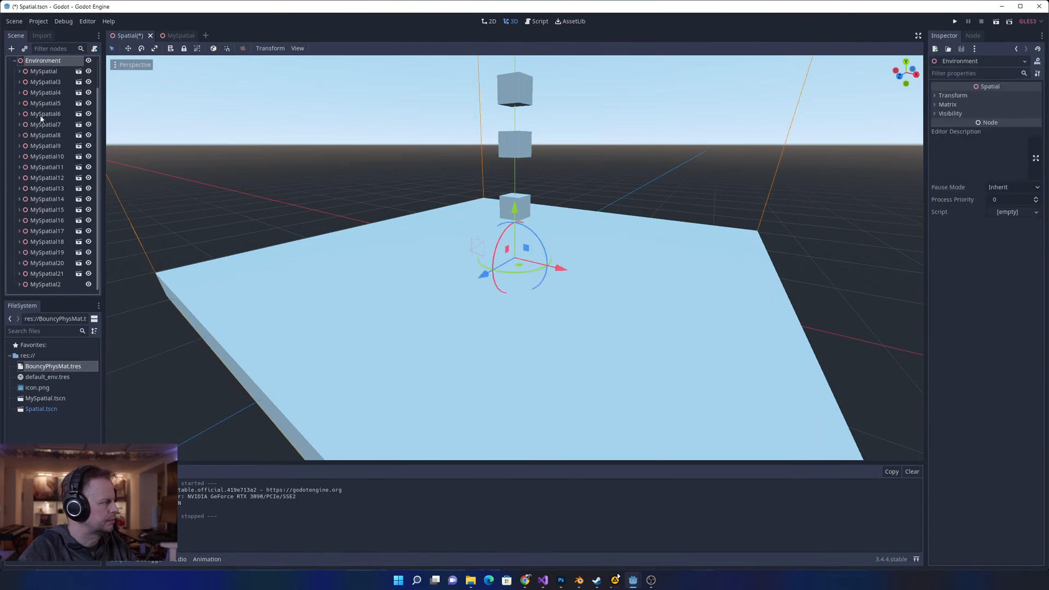
scroll(41, 117, up, 2)
click(14, 95)
click(37, 85)
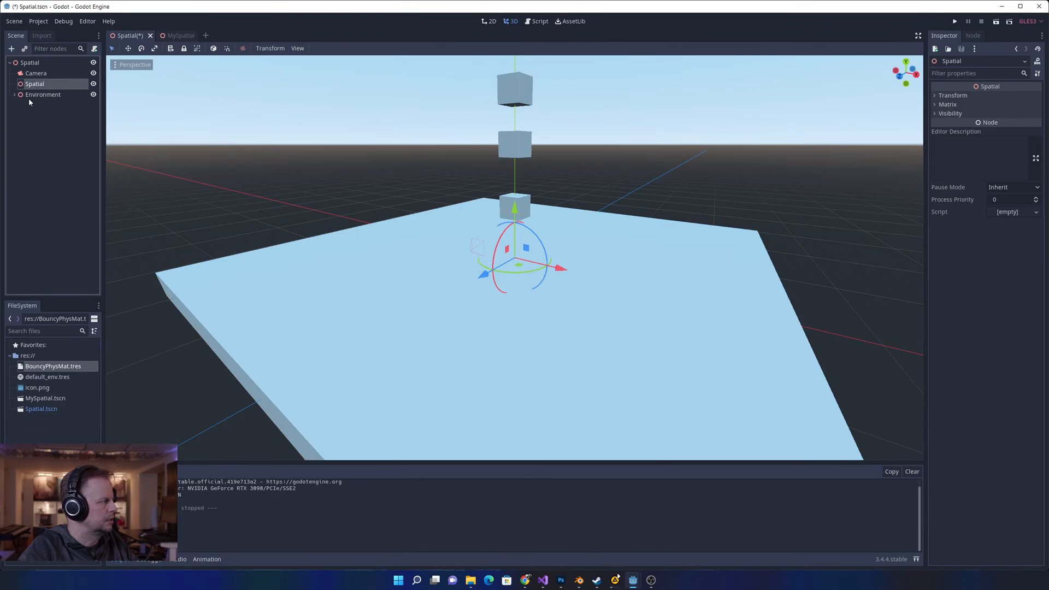
click(50, 124)
click(35, 83)
key(Delete)
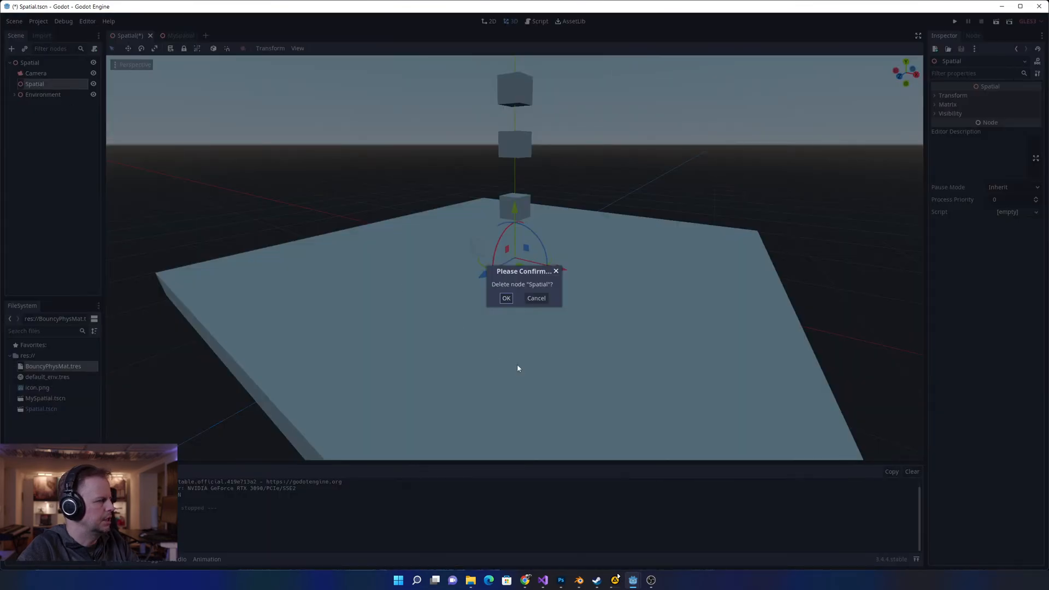
click(535, 299)
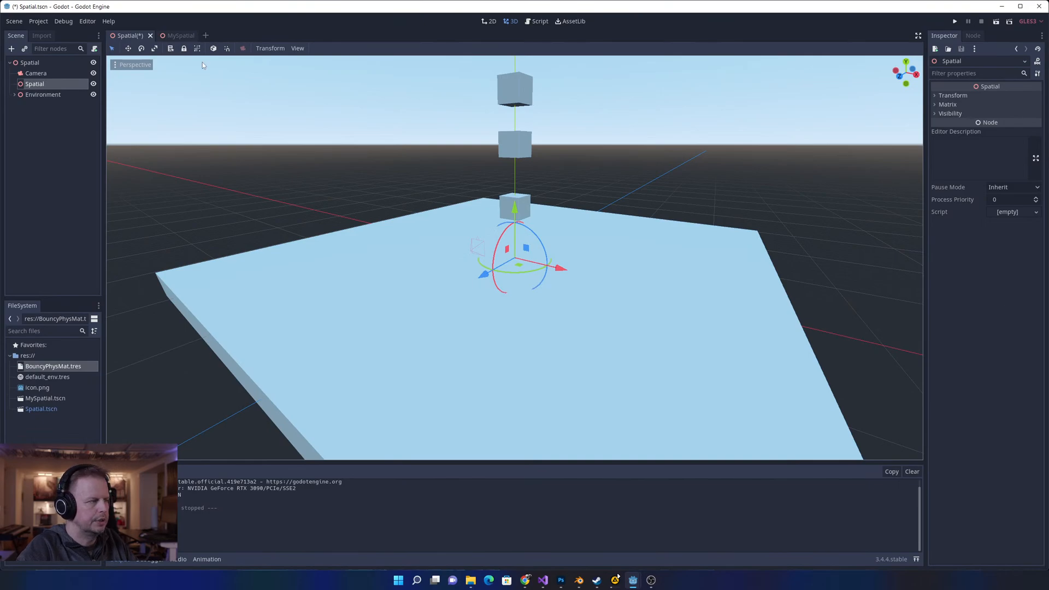
- Rename the empty child Spatial node as Player and save the scene
click(60, 172)
click(35, 84)
click(35, 84)
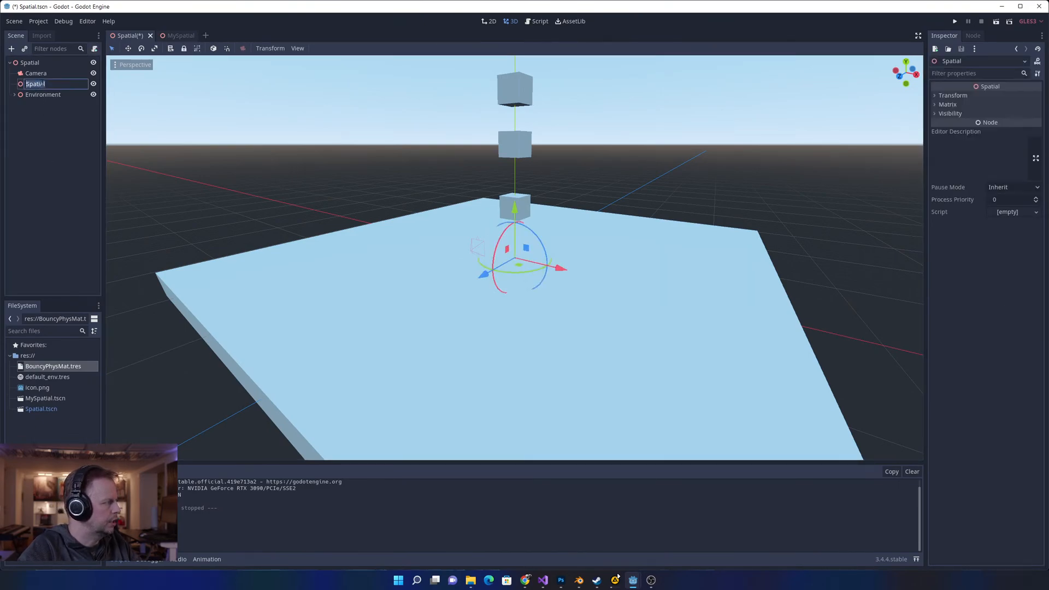
text(Player)
key(Return)
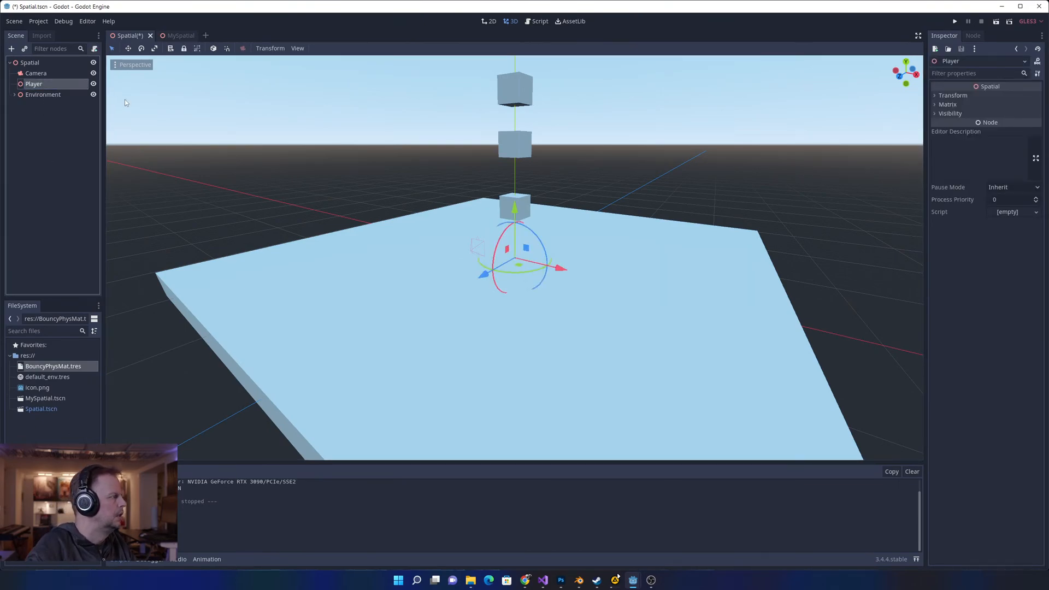
key(ctrl+s)
- Add a CollisionShape node as a child of the Player node
right_click(39, 84)
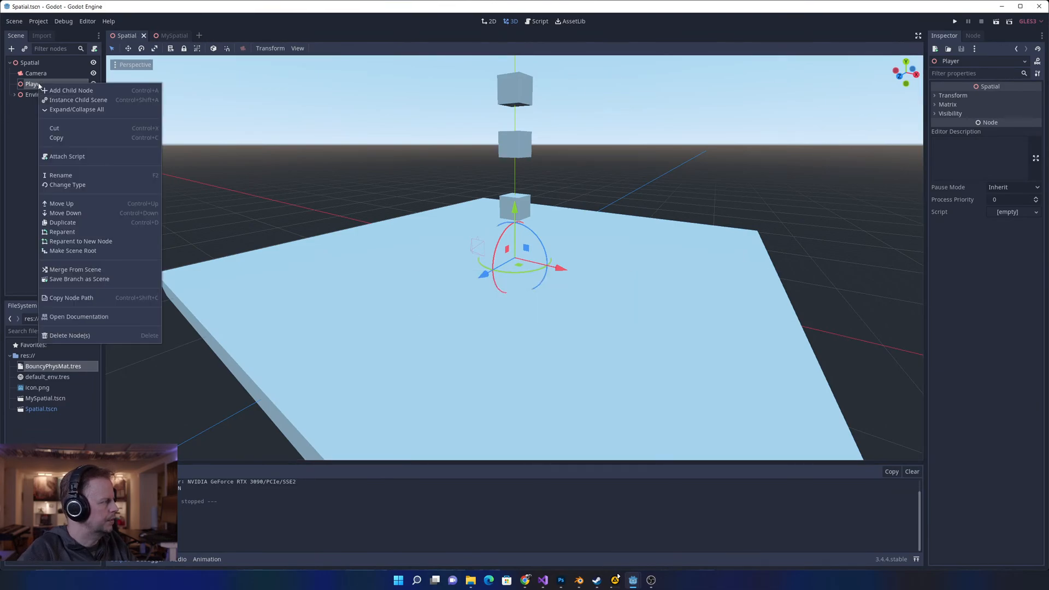
click(71, 90)
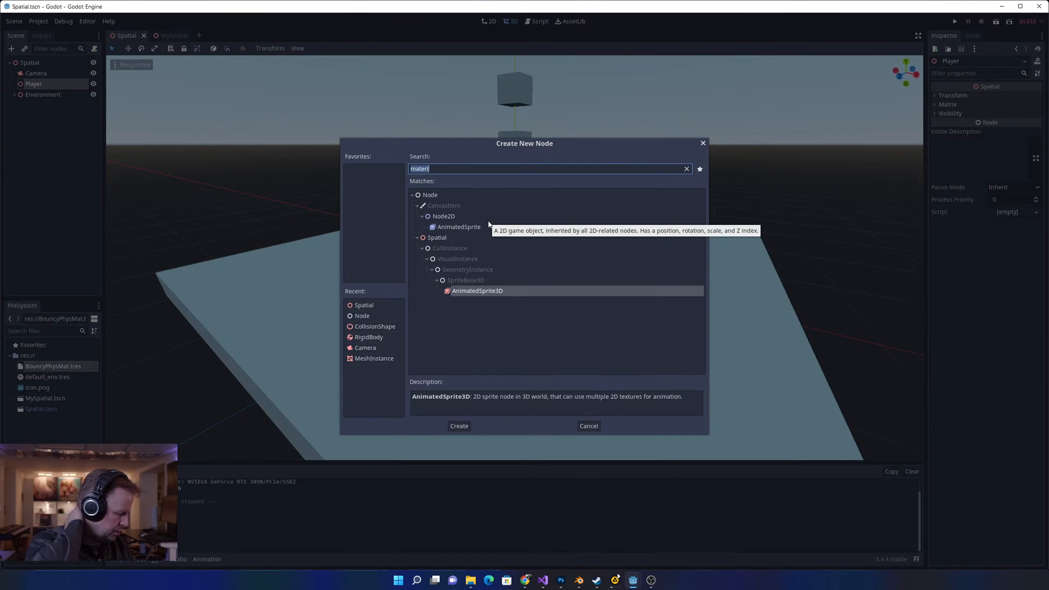
text(Colo)
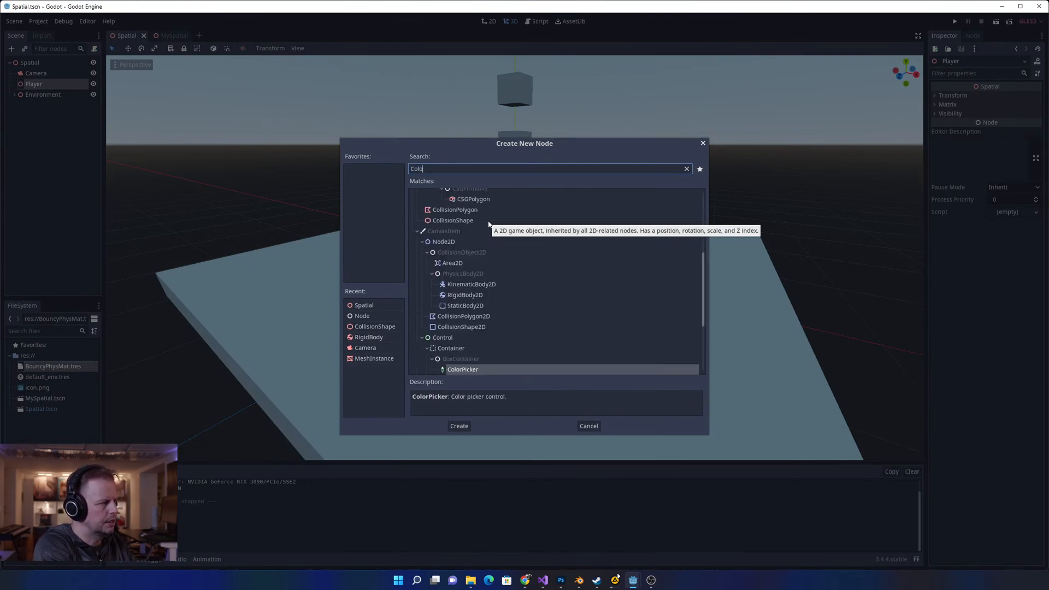
key(BackSpace)
key(BackSpace)
key(BackSpace)
key(BackSpace)
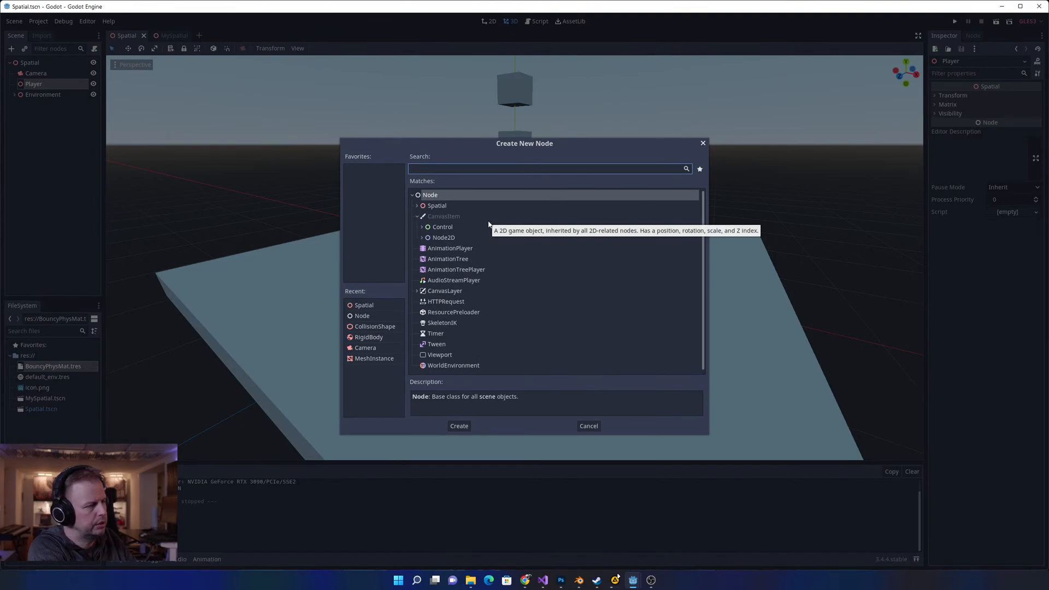
text(Col)
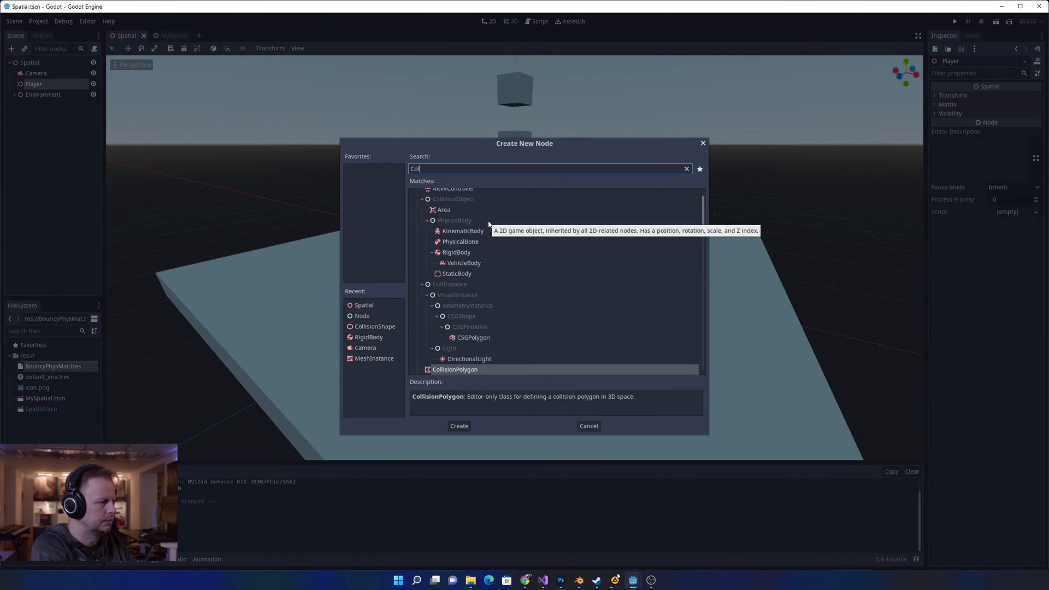
text(li)
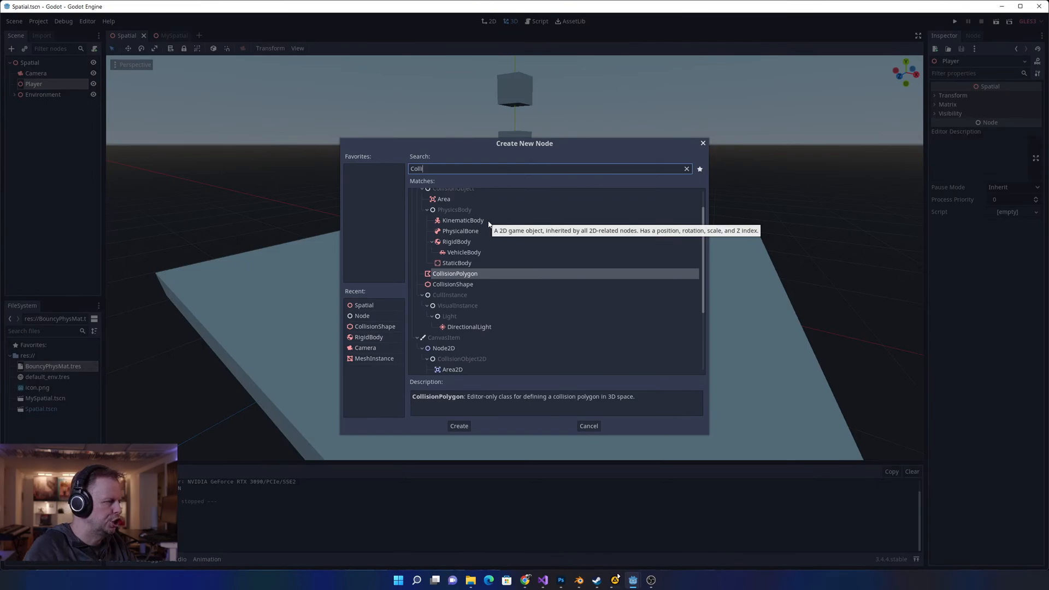
double_click(452, 285)
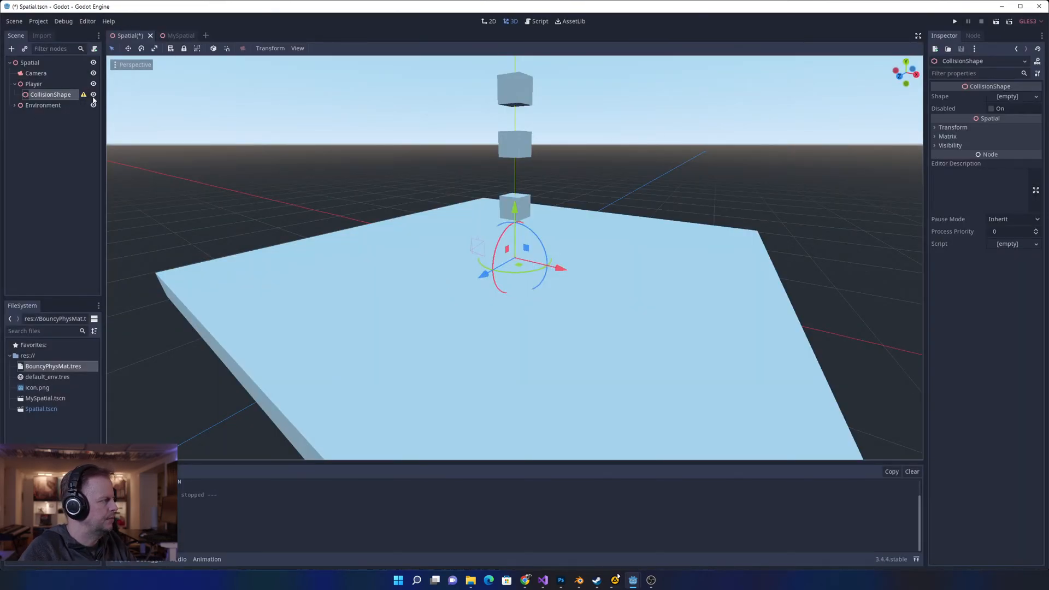
- Assign a new CapsuleShape to the Player's CollisionShape and save the scene
click(1011, 96)
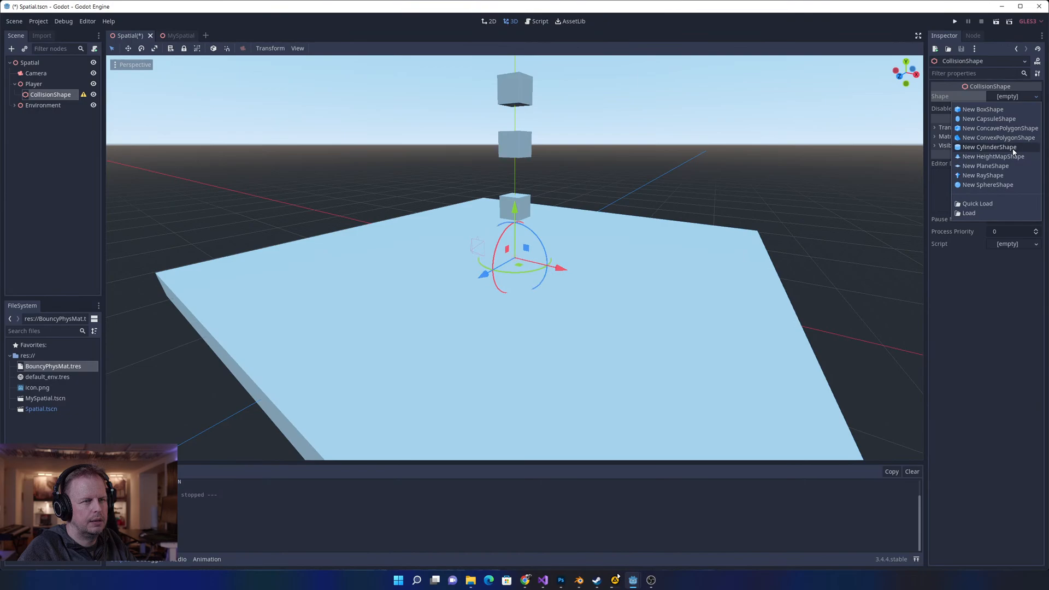
click(1014, 118)
scroll(543, 232, up, 5)
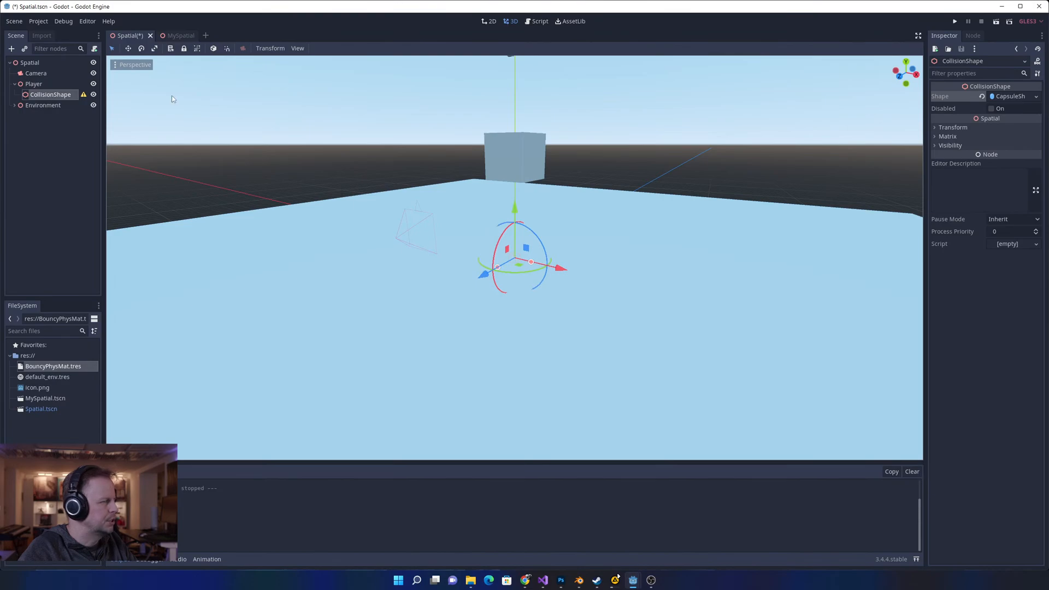
key(ctrl+s)
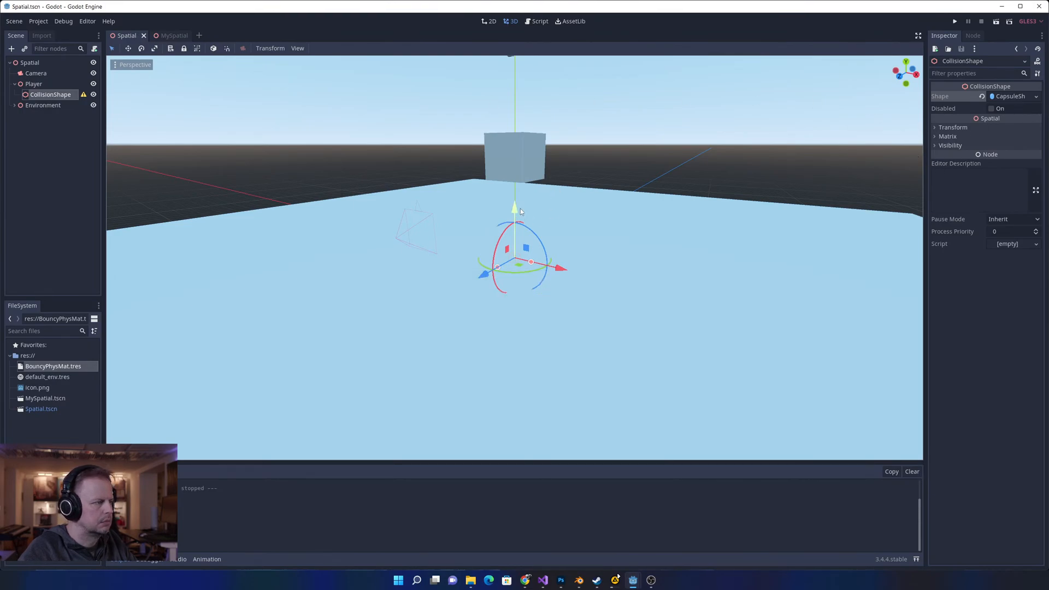
- Raise the CollisionShape along Y to about 2.44 and expand its transform and capsule shape properties
drag(515, 208, 517, 156)
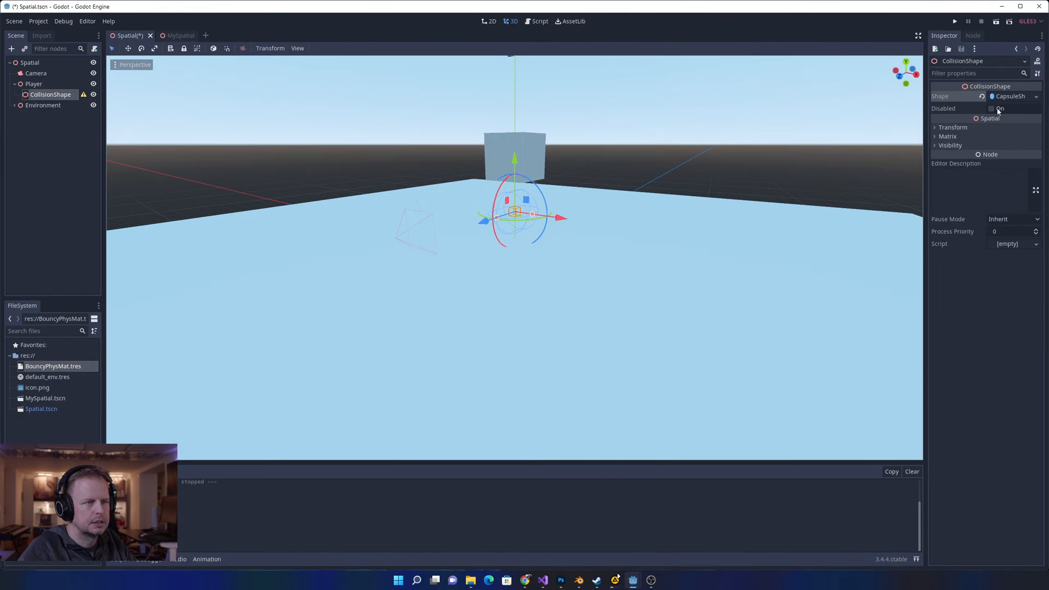
click(951, 127)
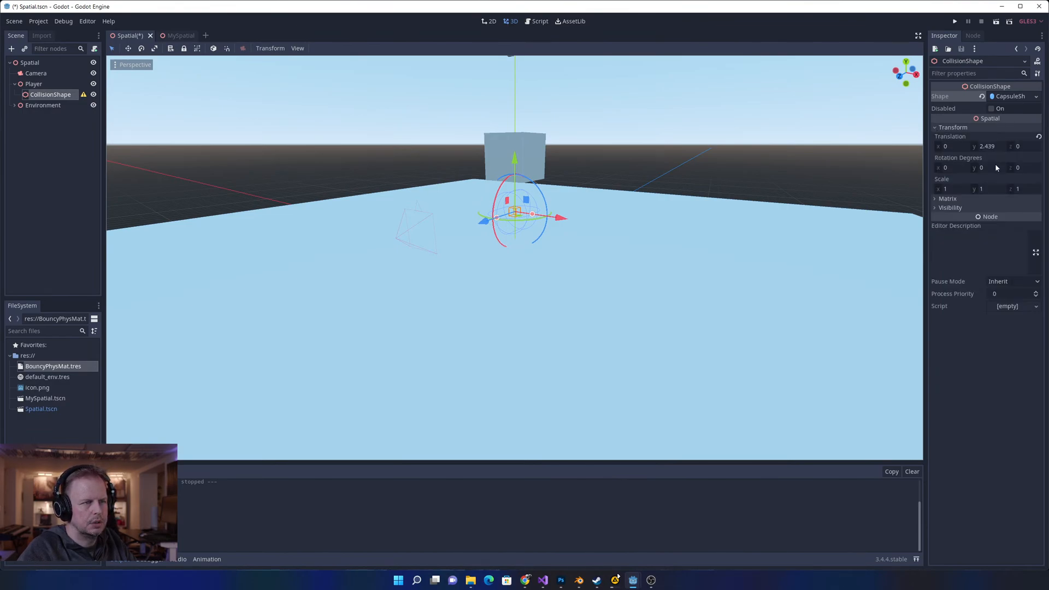
click(1011, 99)
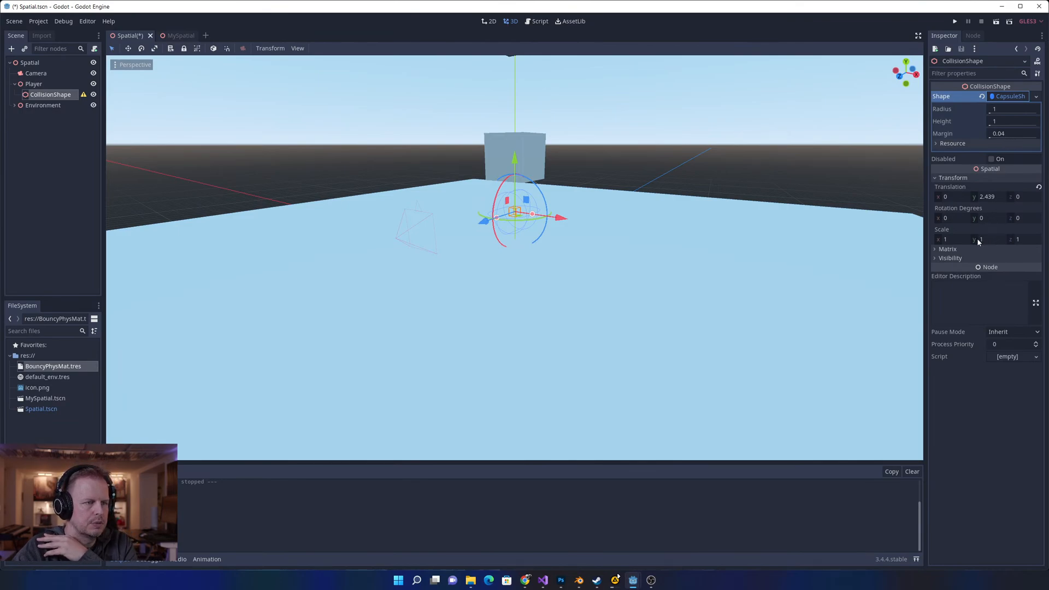
- Try stretching the CollisionShape's Y scale, undo it, and increase the capsule height to about 5.45
drag(982, 242, 998, 242)
key(ctrl+z)
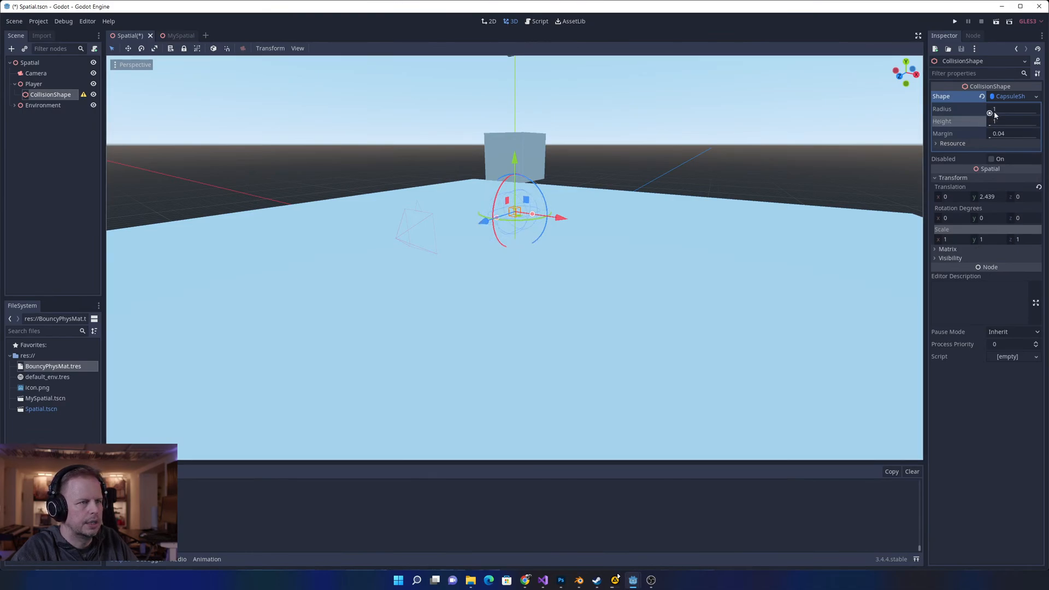
drag(996, 121, 1019, 121)
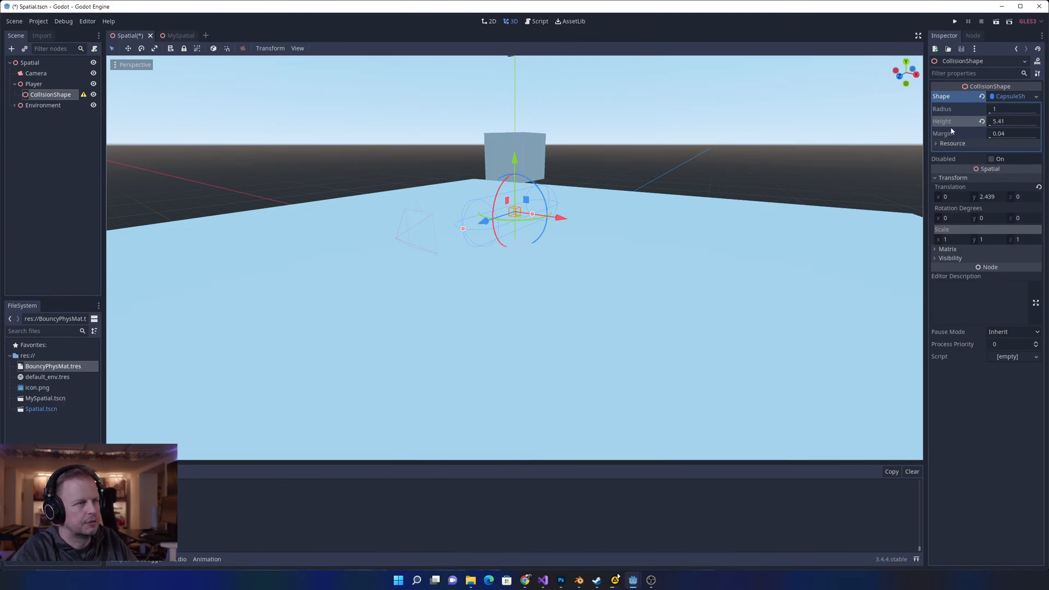
click(616, 131)
click(528, 201)
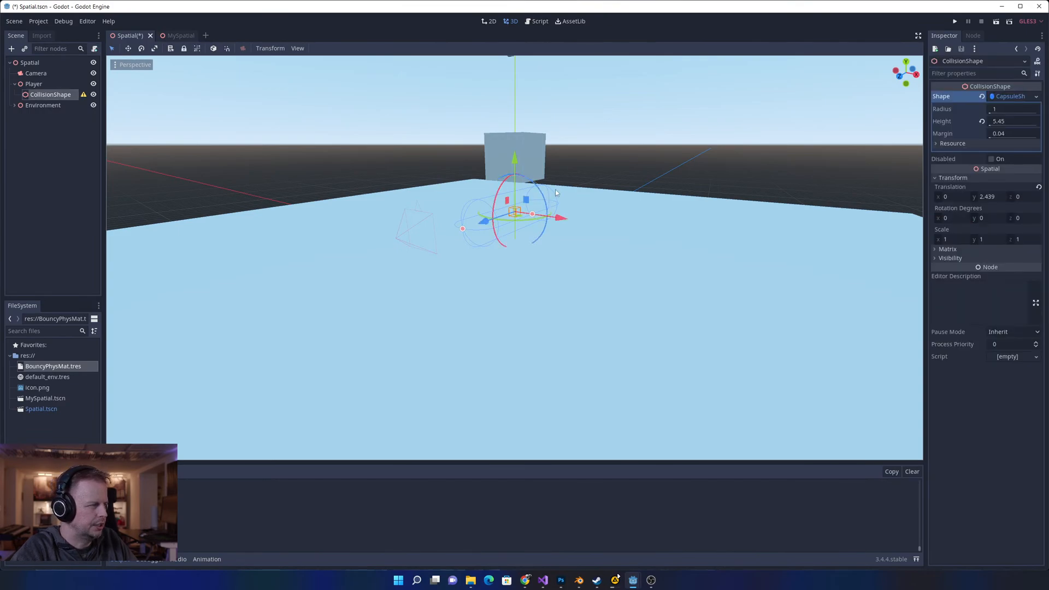
click(636, 125)
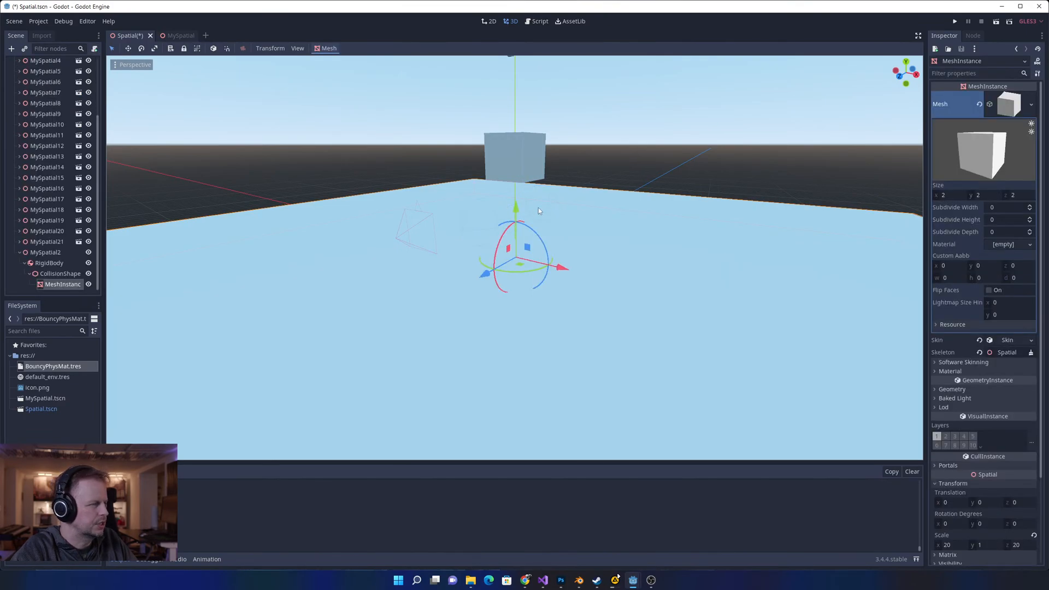
click(481, 204)
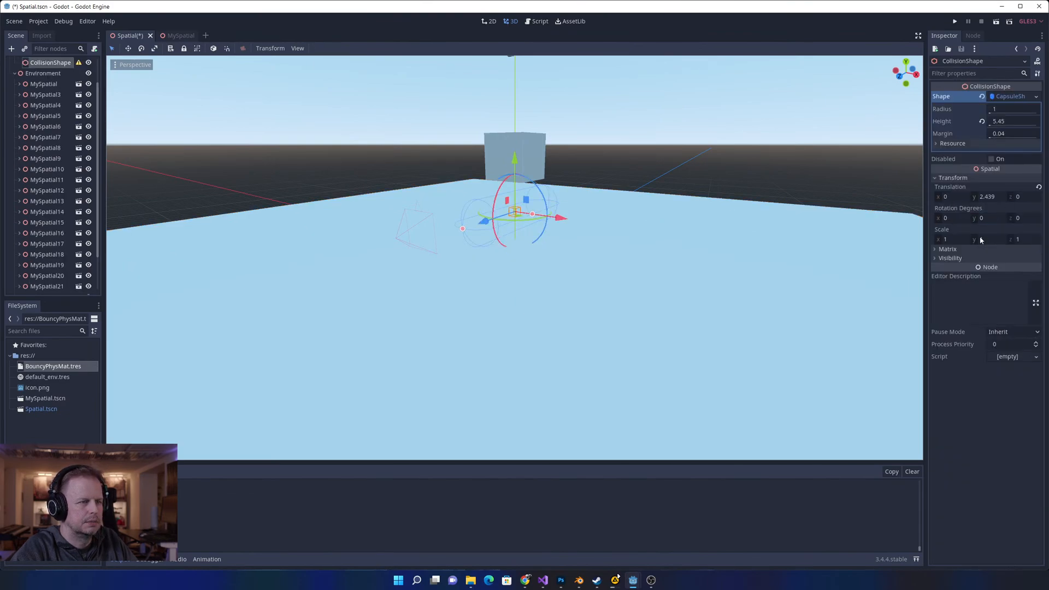
- Set the CollisionShape's Y translation to 1 and its capsule height to 1
click(995, 200)
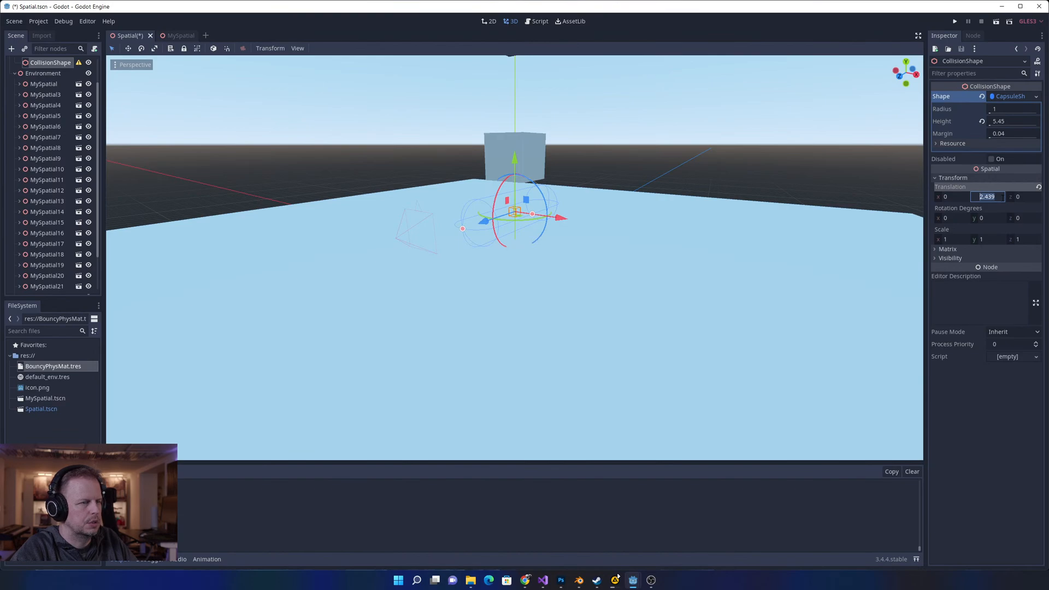
text(1)
drag(998, 199, 975, 197)
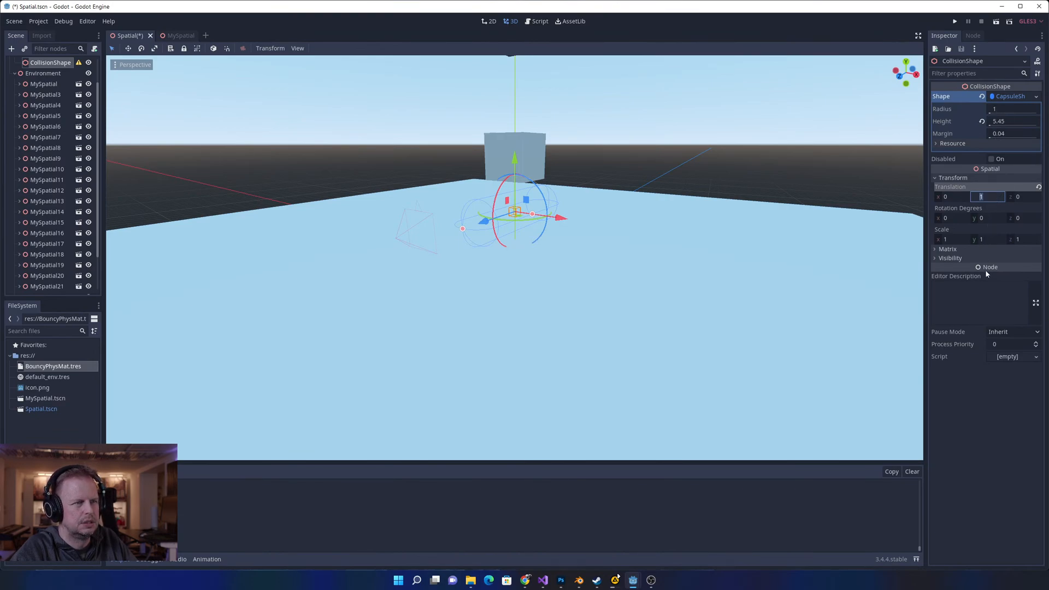
key(Return)
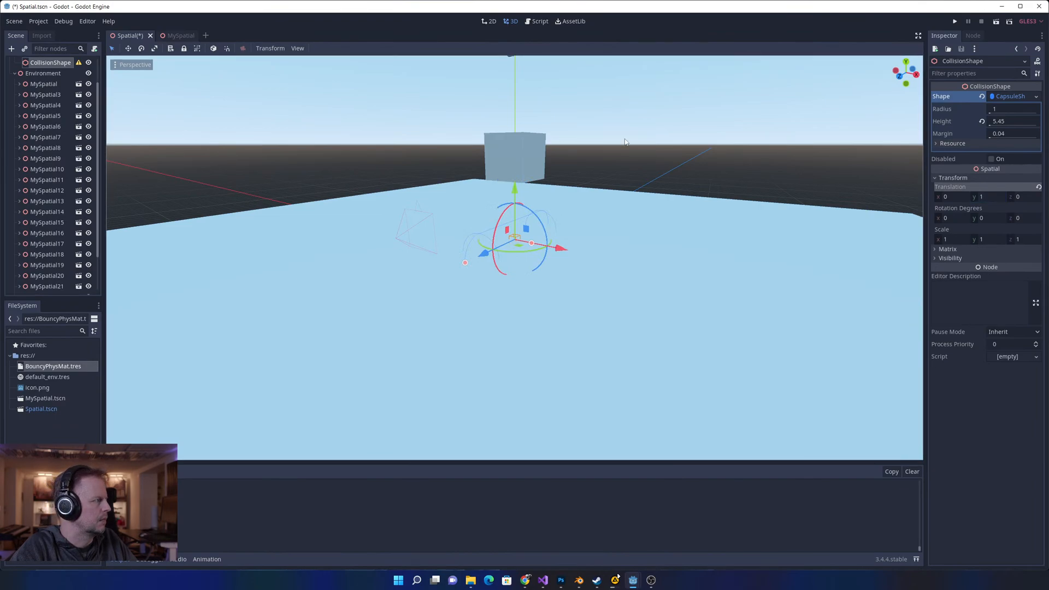
click(1003, 125)
text(1)
key(Tab)
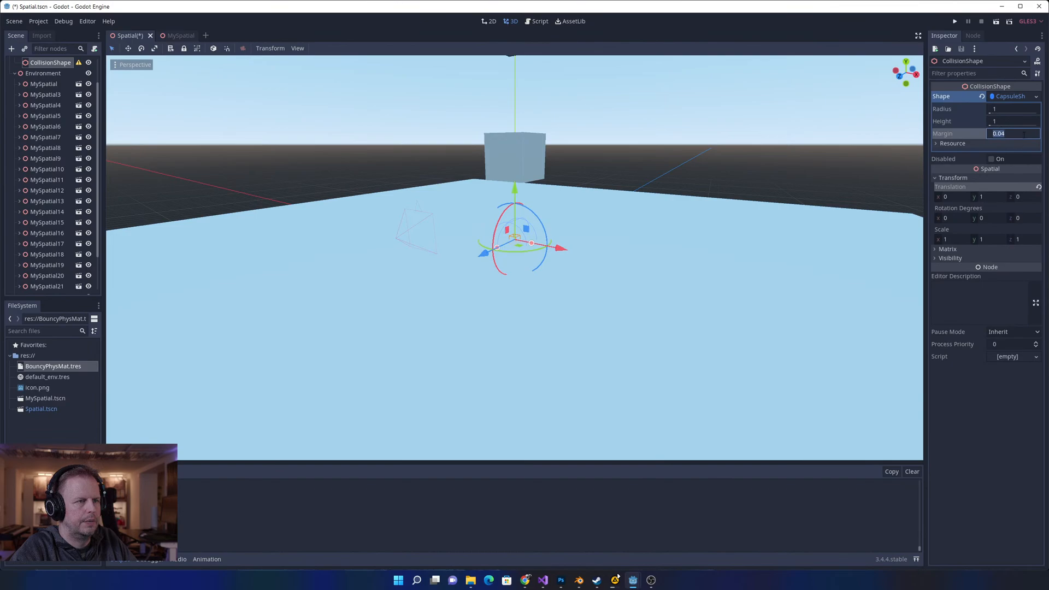
click(1007, 120)
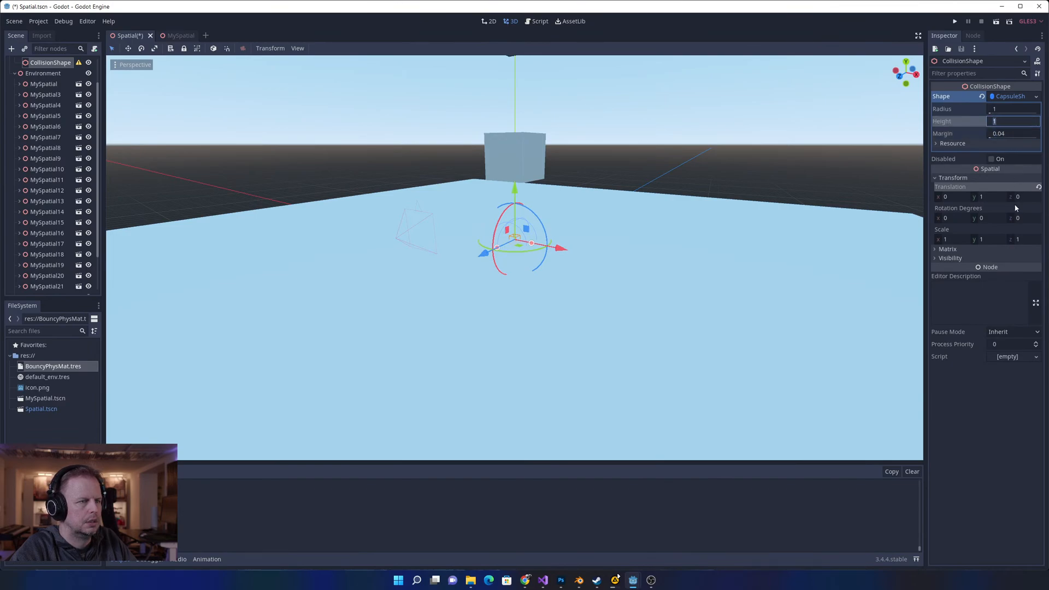
click(985, 365)
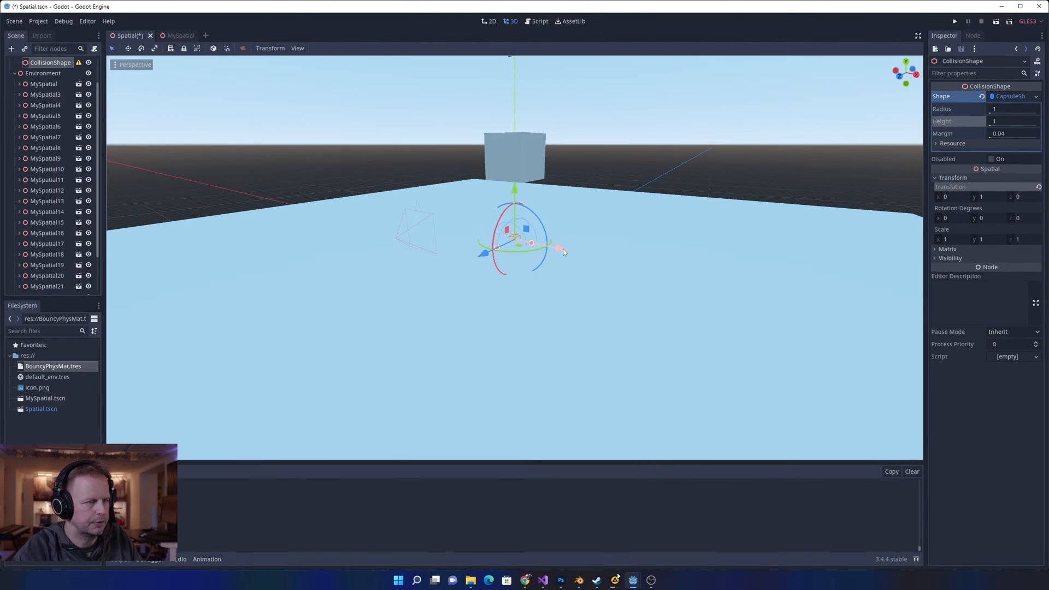
click(614, 137)
click(519, 202)
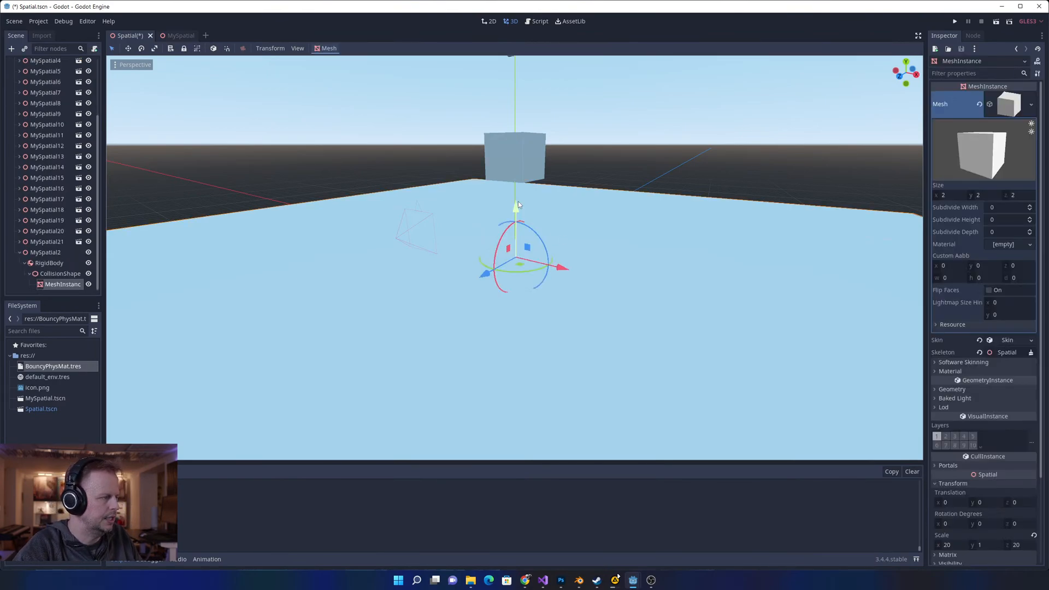
scroll(515, 231, down, 3)
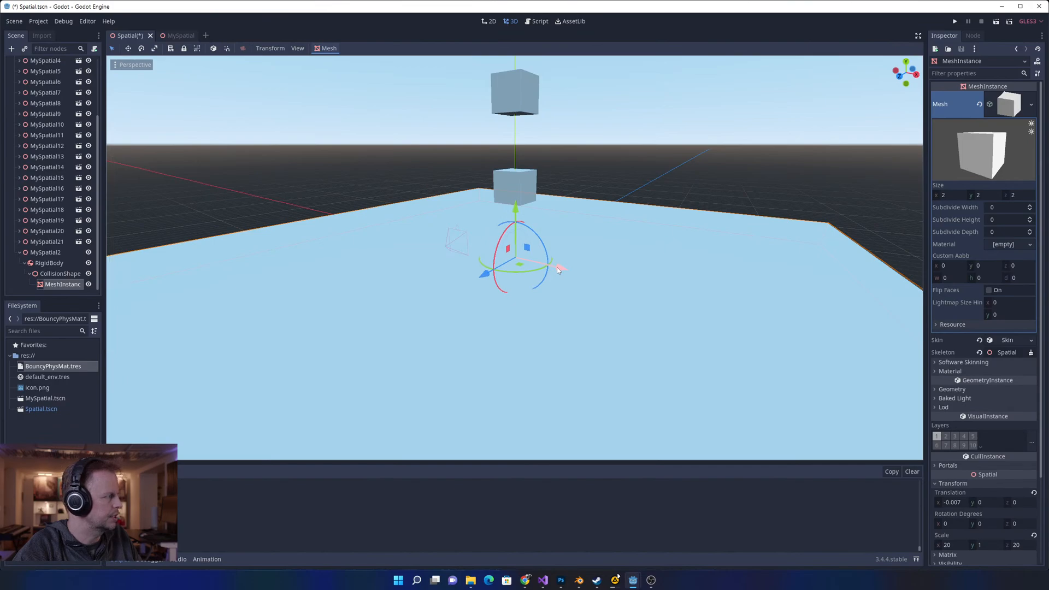
mouse_move(556, 267)
mouse_down()
mouse_move(537, 266)
mouse_move(552, 271)
mouse_up()
key(ctrl+z)
key(ctrl+z)
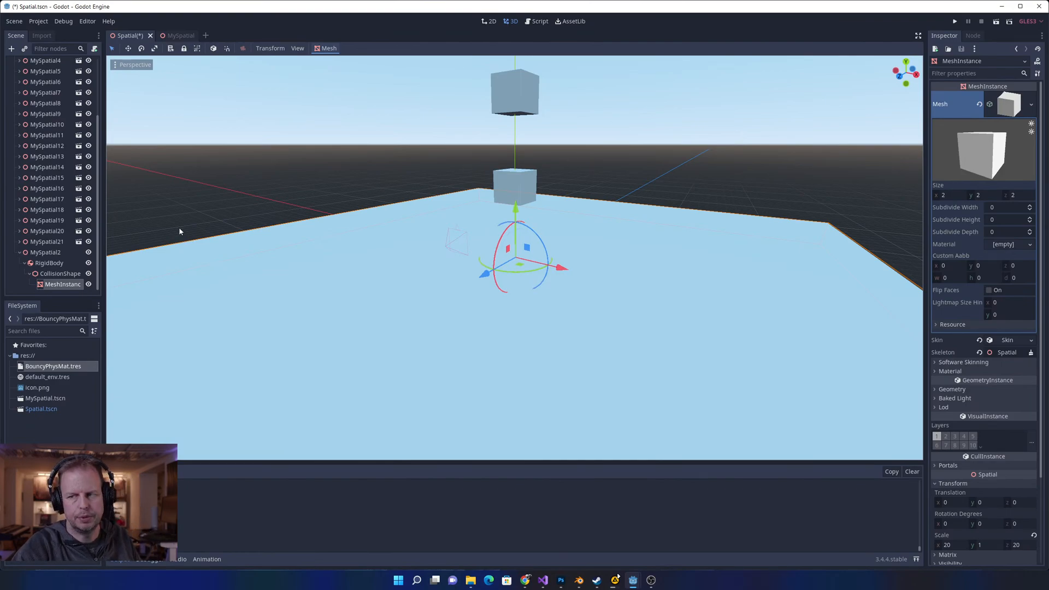
- Change the Player node's type to RigidBody
key(Up)
key(Up)
key(Up)
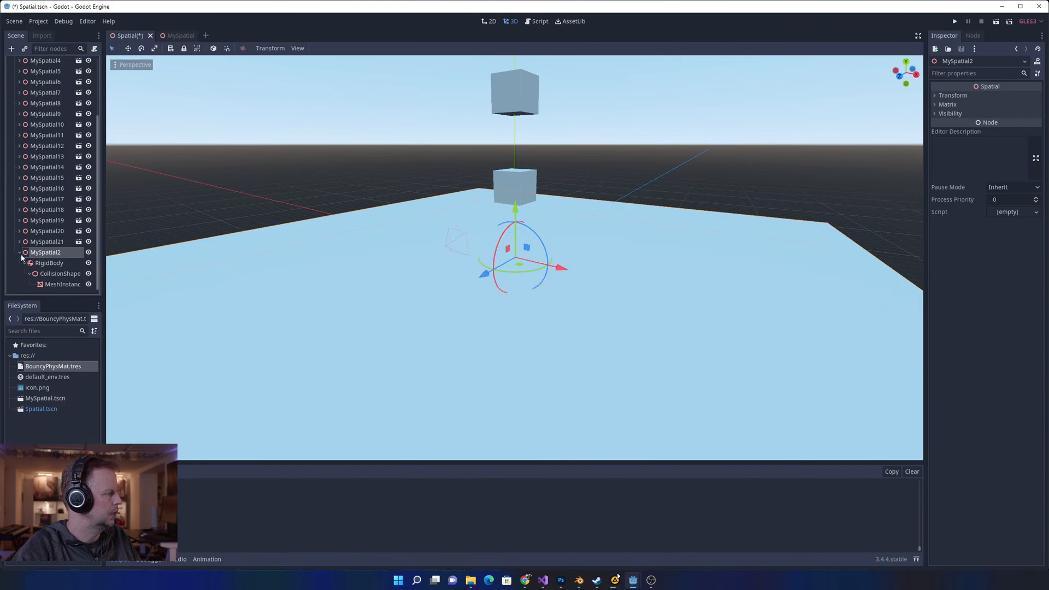
click(20, 253)
scroll(49, 197, up, 3)
click(28, 106)
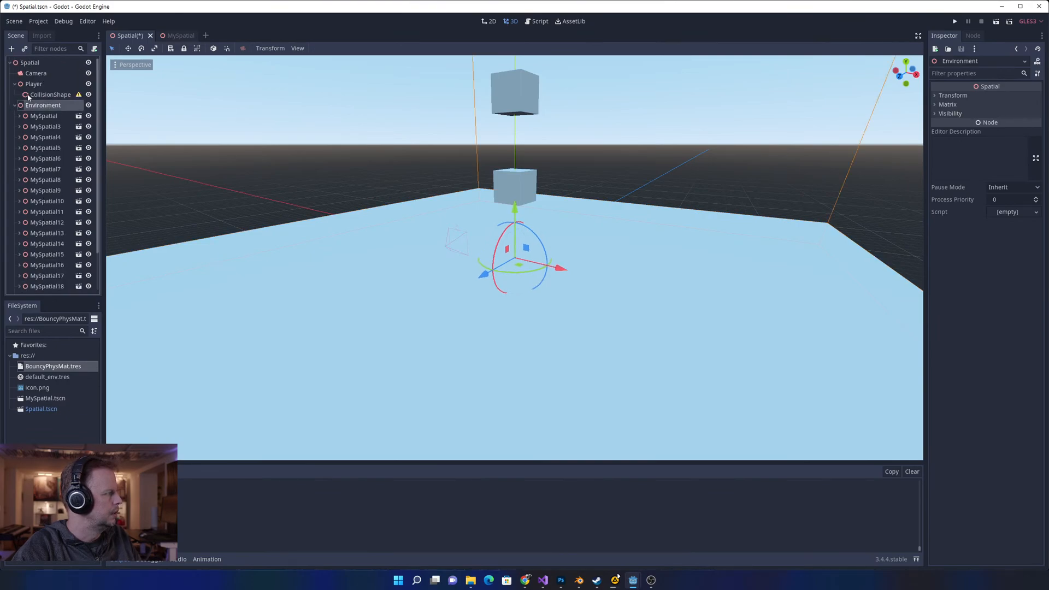
click(38, 85)
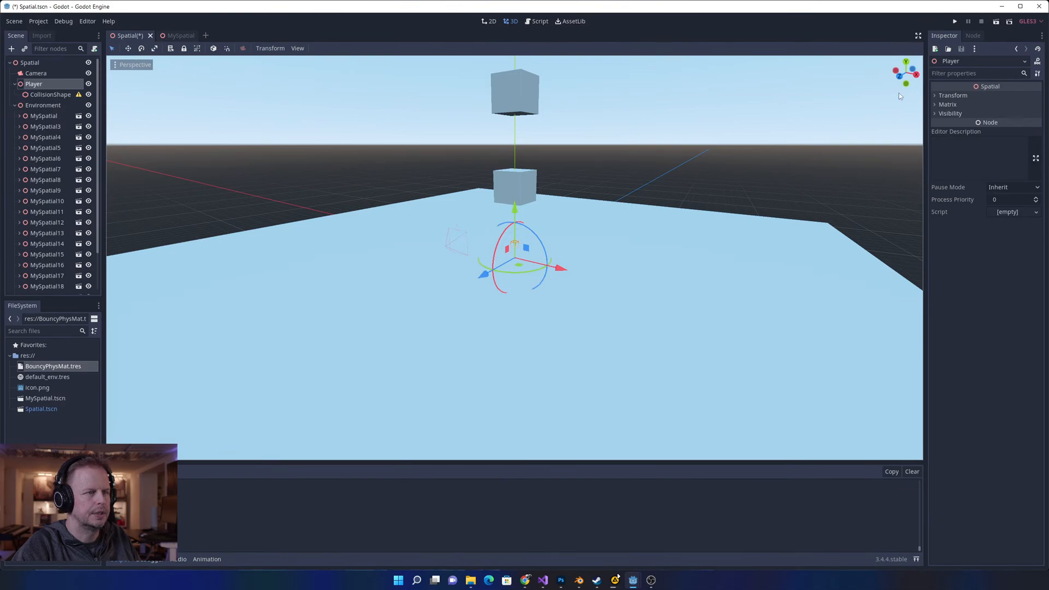
right_click(30, 84)
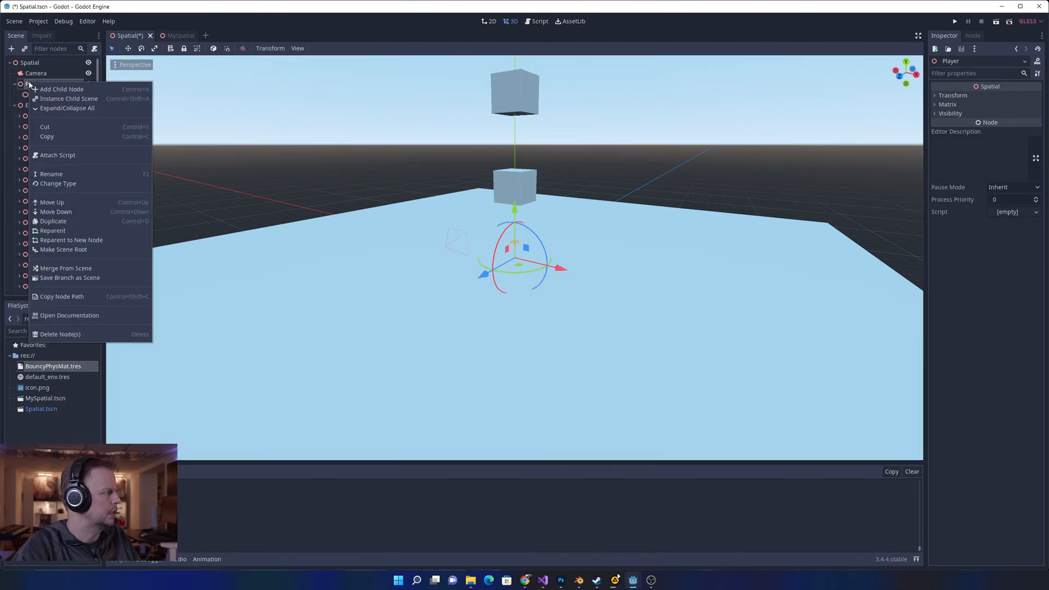
click(60, 184)
text(rig)
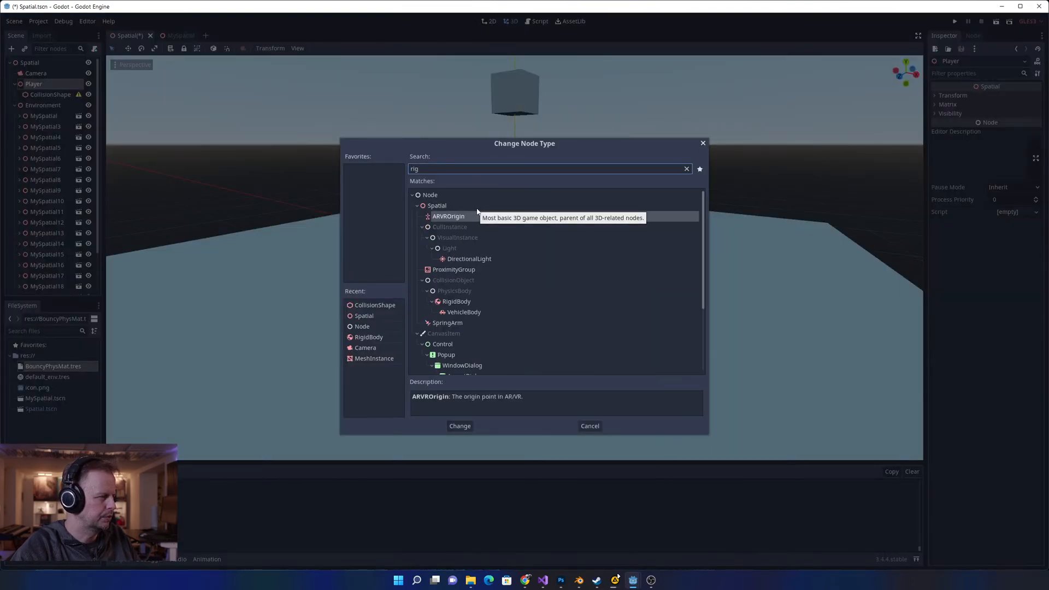
click(457, 302)
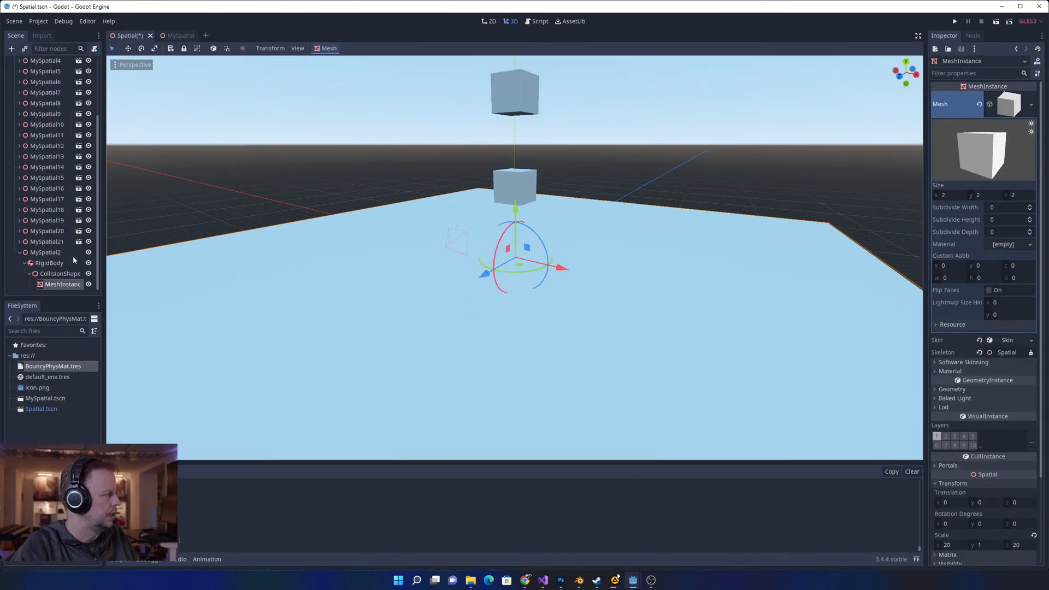
- Collapse the Environment branch in the scene tree
scroll(41, 182, up, 5)
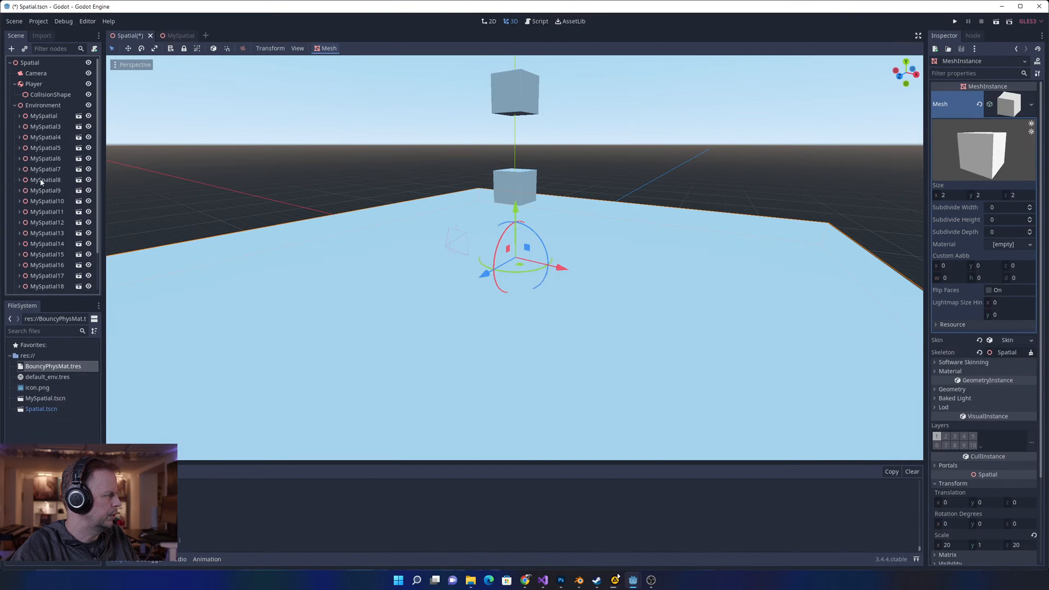
click(18, 105)
click(15, 105)
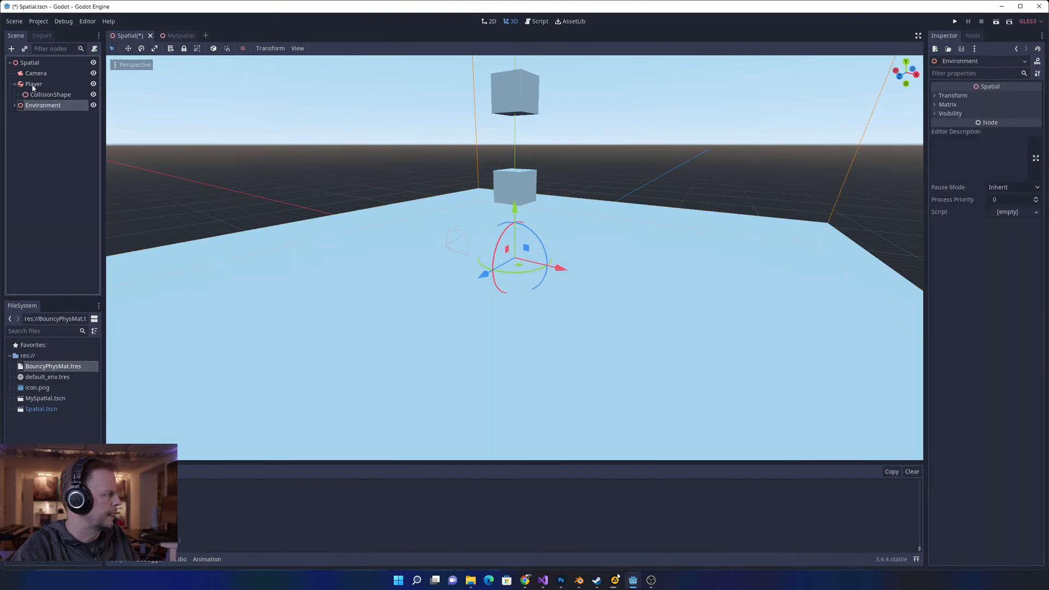
- Set the Player rigid body's mode to Kinematic and save the scene
click(33, 84)
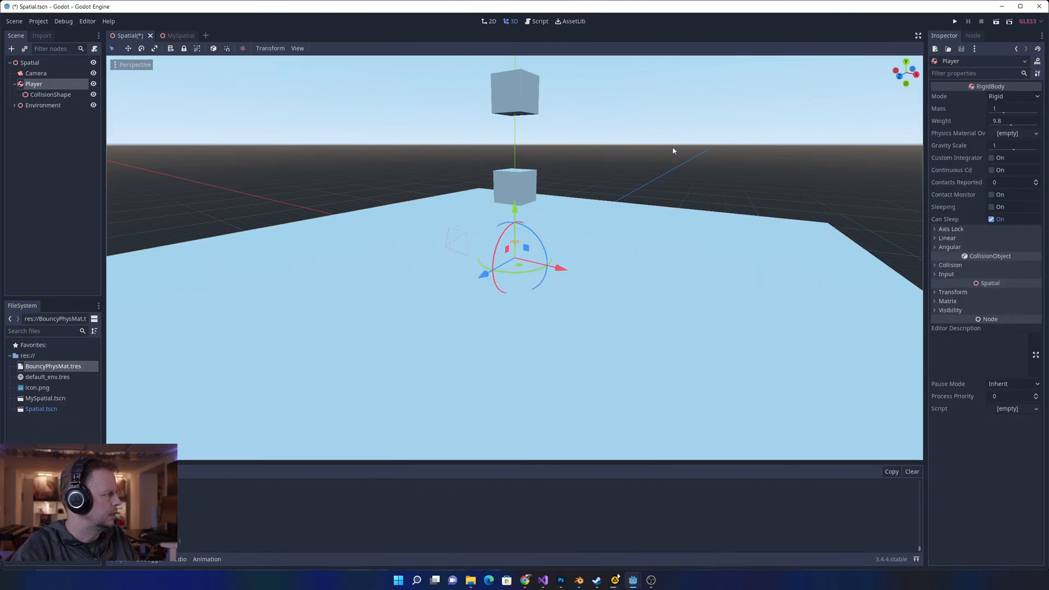
click(1021, 99)
click(1018, 138)
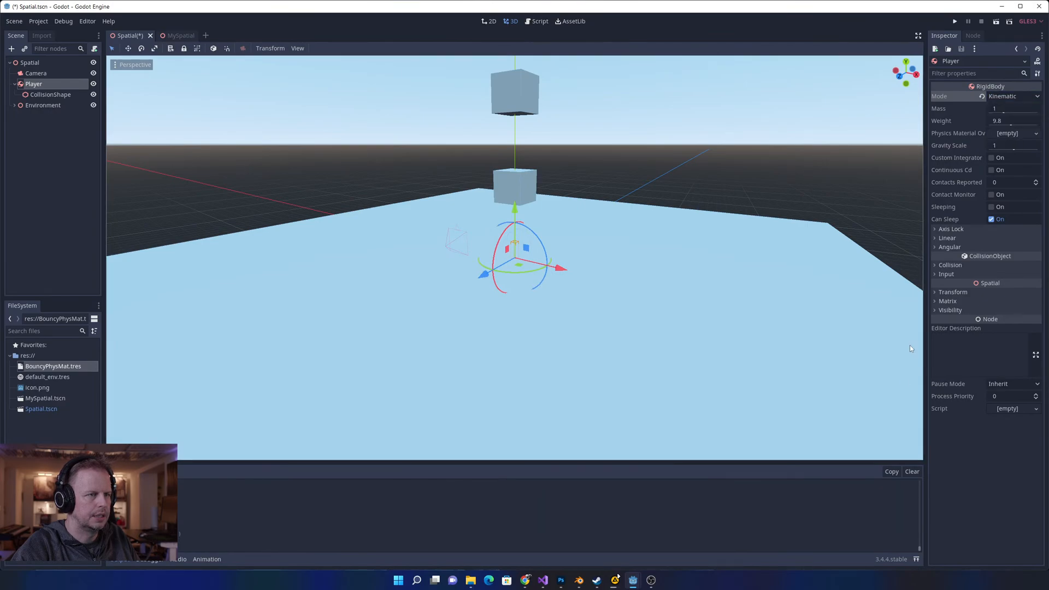
key(ctrl+s)
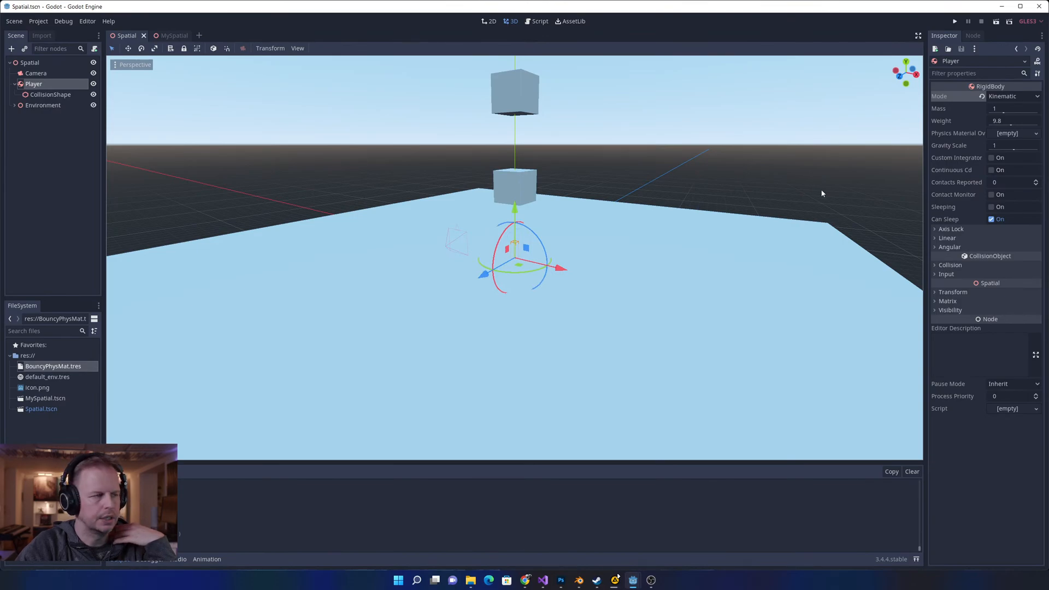
- Expand the Player's transform properties, try moving it along the Z axis, and undo the moves
mouse_move(481, 278)
mouse_down()
mouse_move(446, 288)
mouse_move(559, 261)
mouse_move(491, 288)
mouse_up()
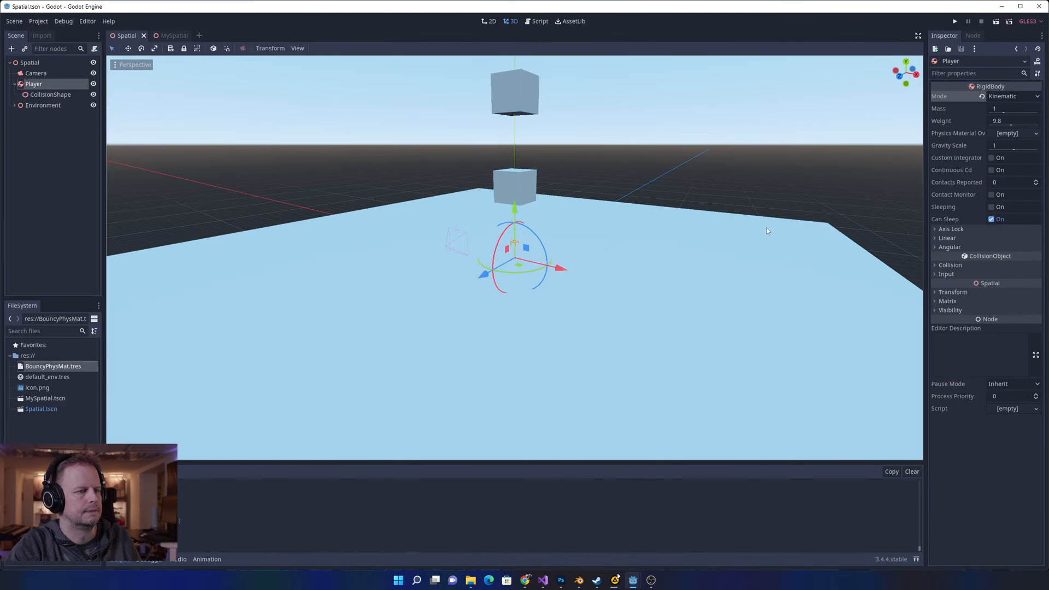
click(935, 293)
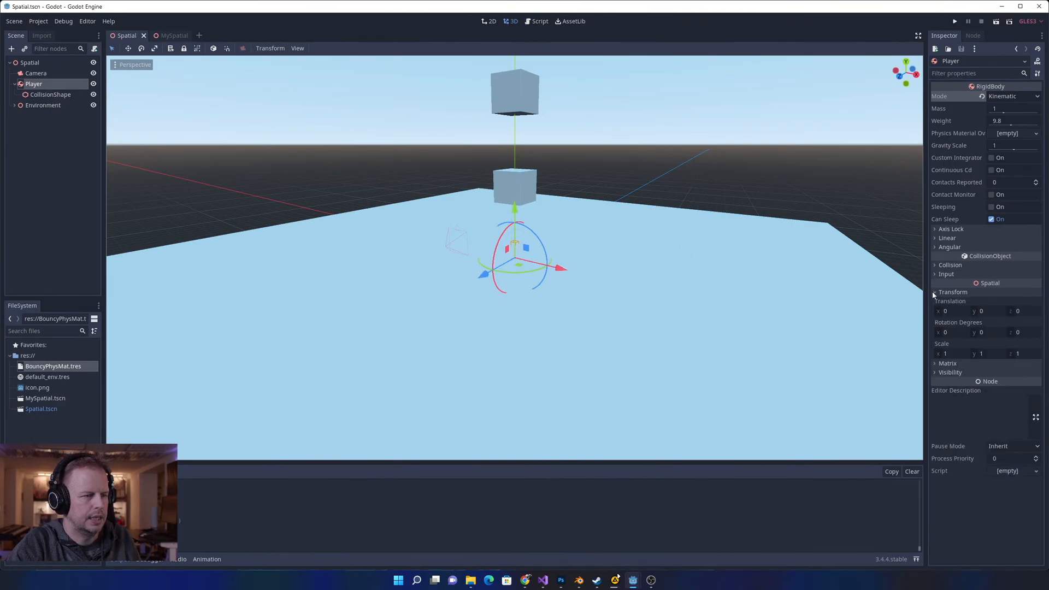
drag(499, 271, 464, 288)
key(ctrl+z)
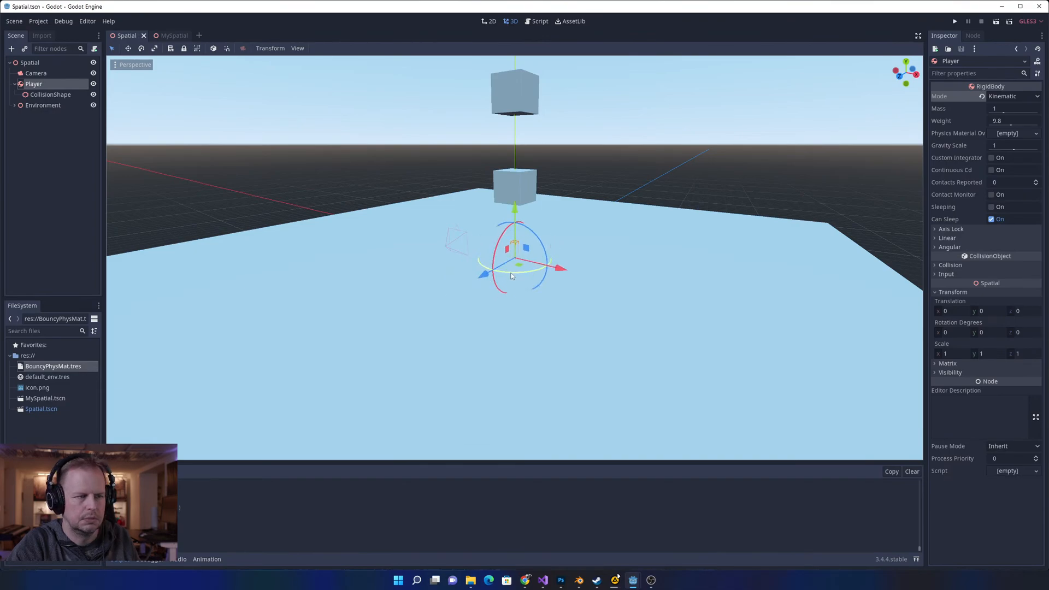
drag(488, 279, 426, 308)
key(ctrl+z)
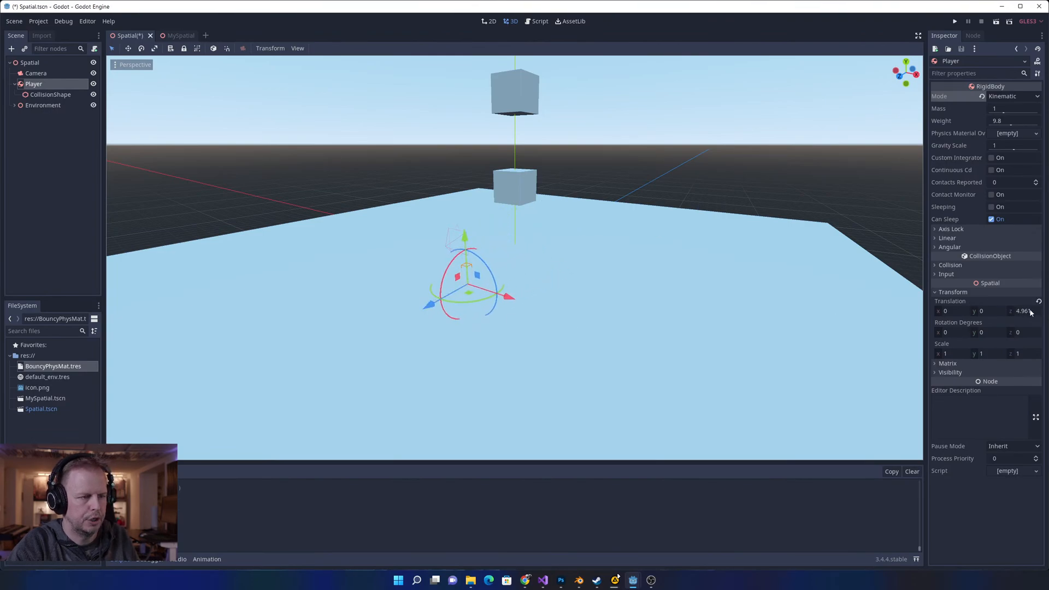
key(ctrl+z)
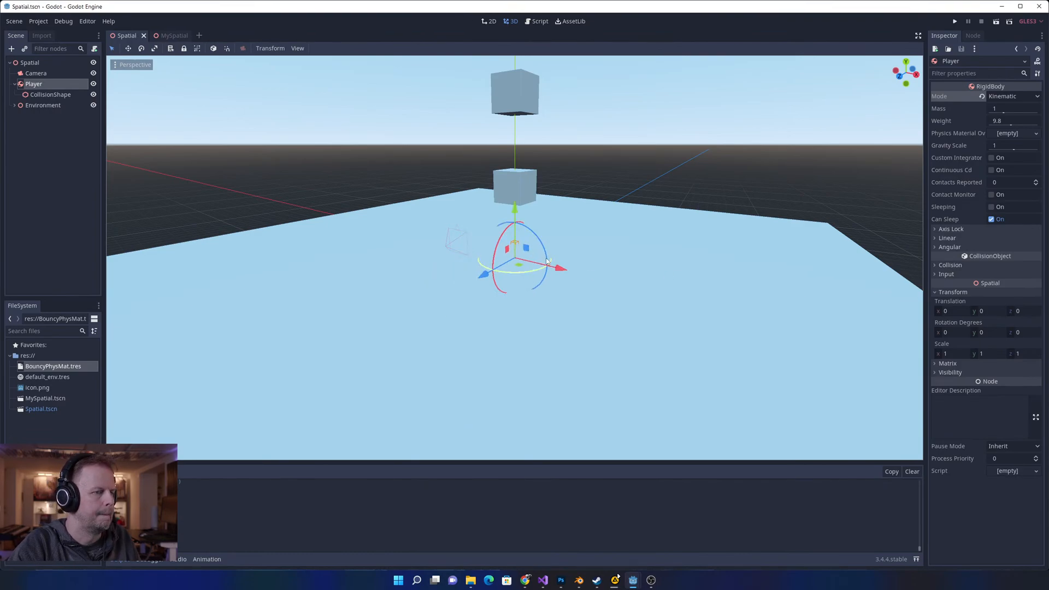
- Raise the Player's CollisionShape along Y to about 2.13
click(54, 95)
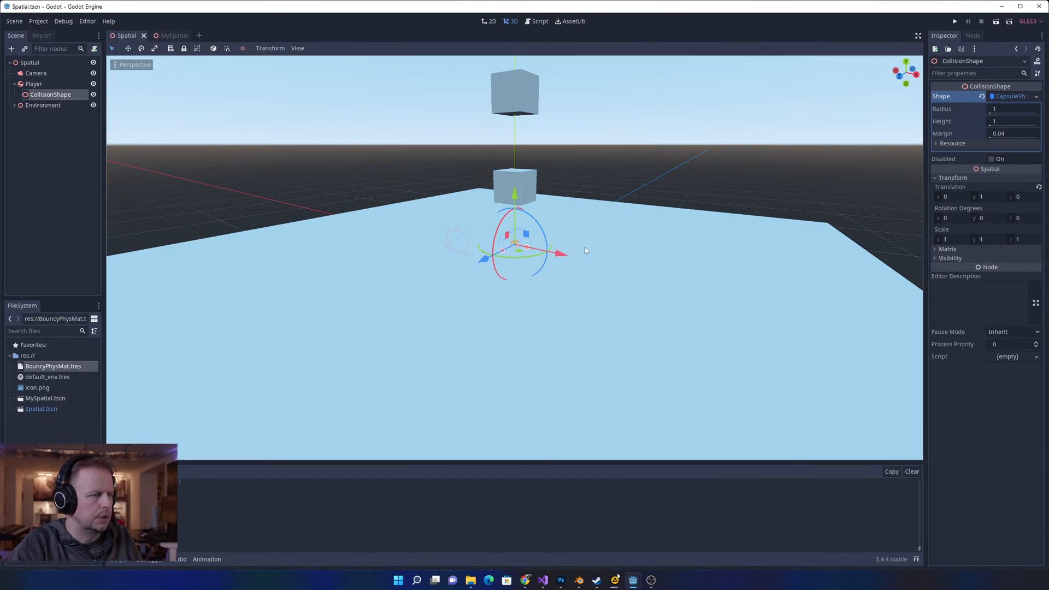
scroll(585, 247, up, 5)
drag(514, 177, 517, 138)
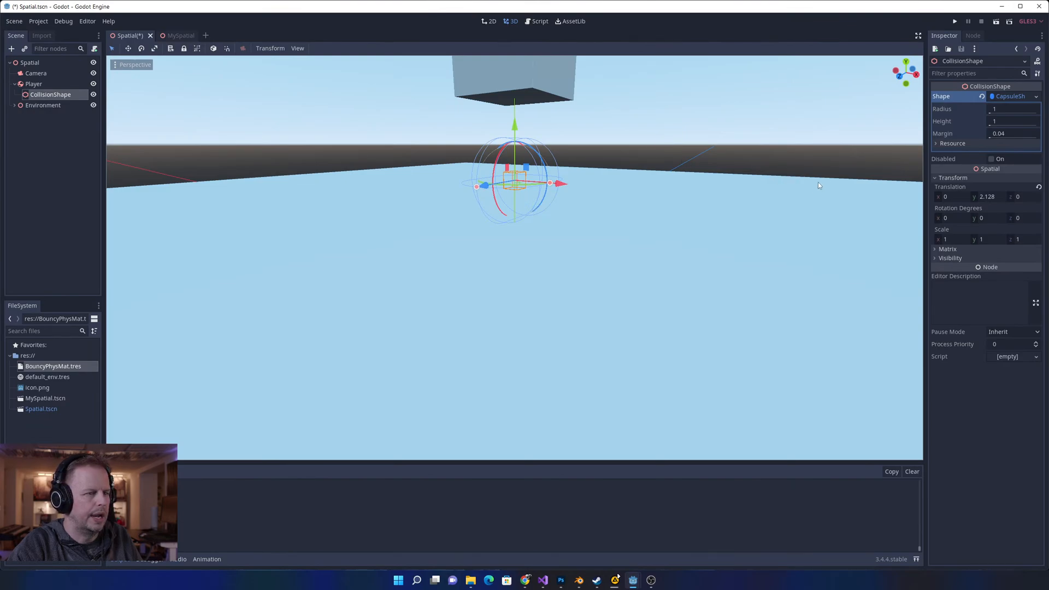
- Try stretching the CollisionShape's capsule height, and set it to 2
scroll(733, 171, down, 6)
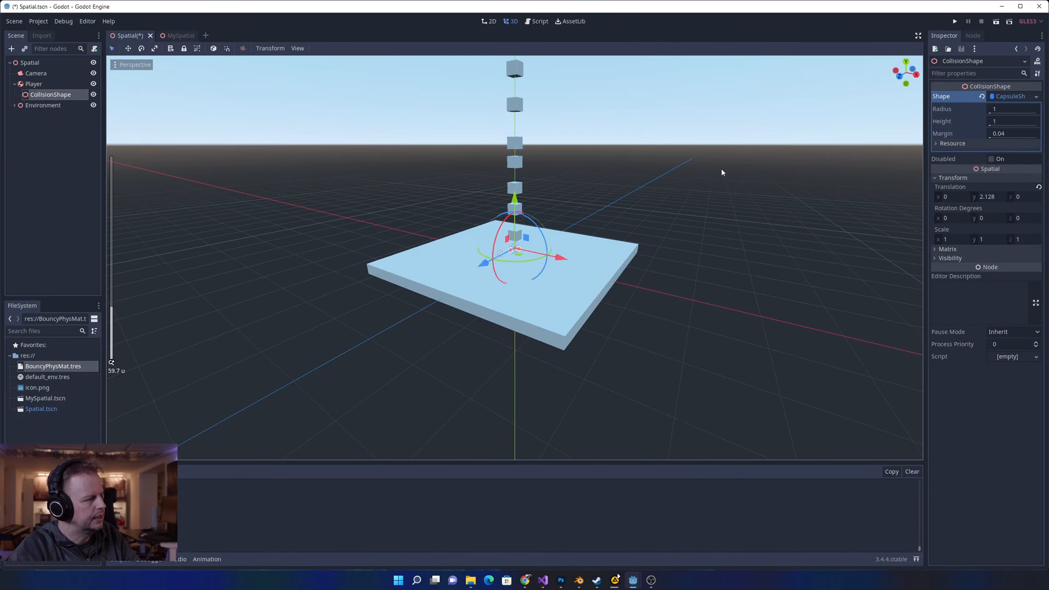
scroll(721, 172, up, 8)
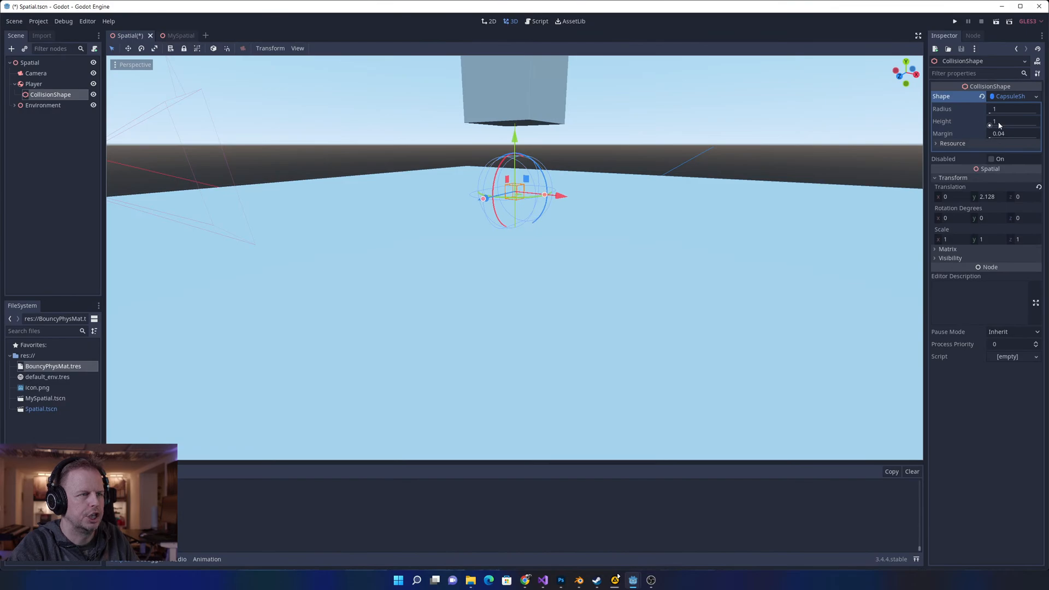
drag(996, 121, 1048, 122)
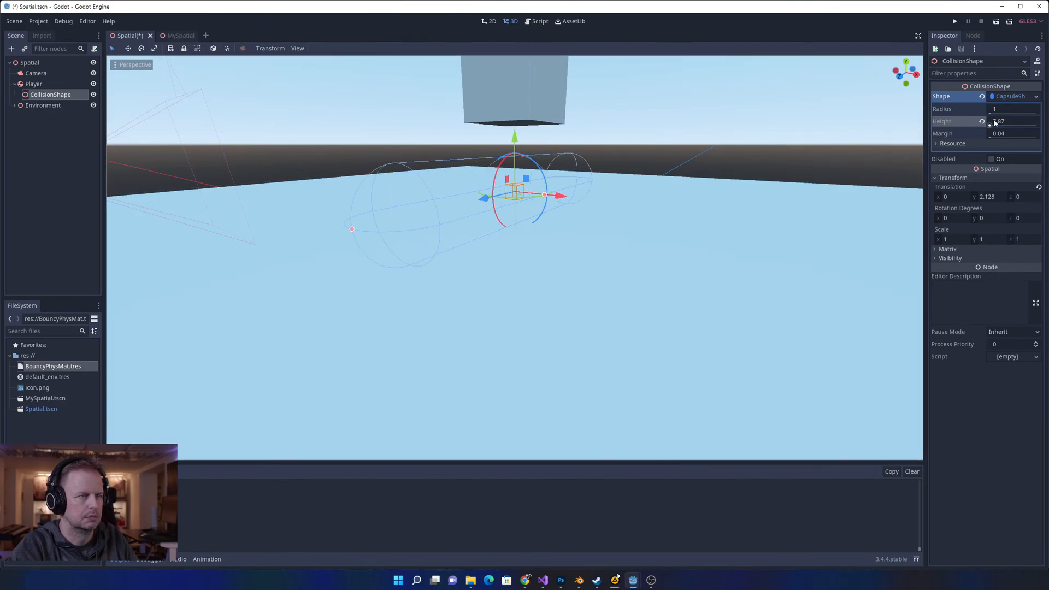
click(1005, 121)
text(2)
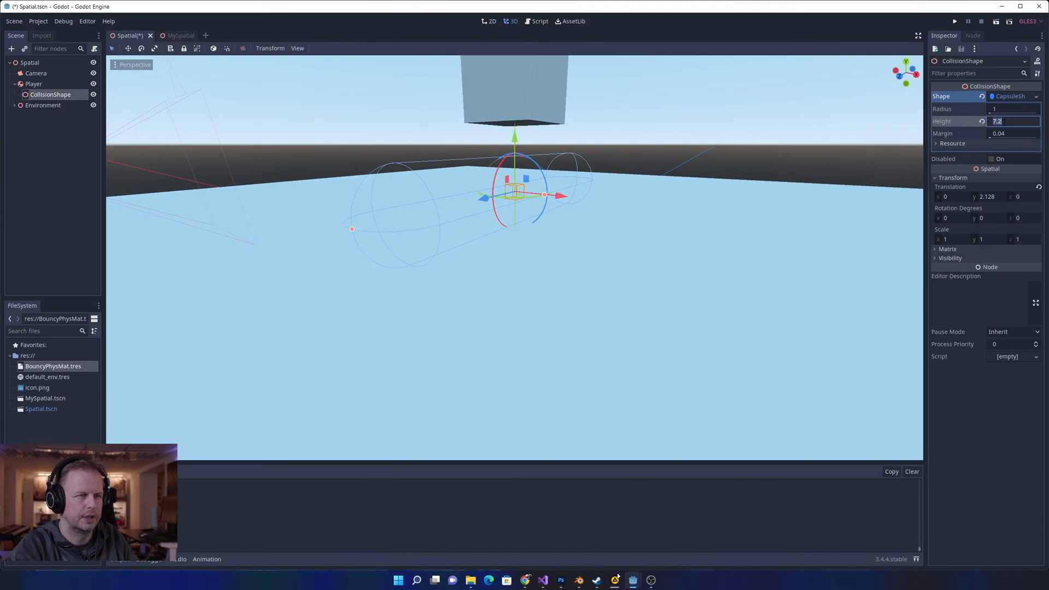
key(Tab)
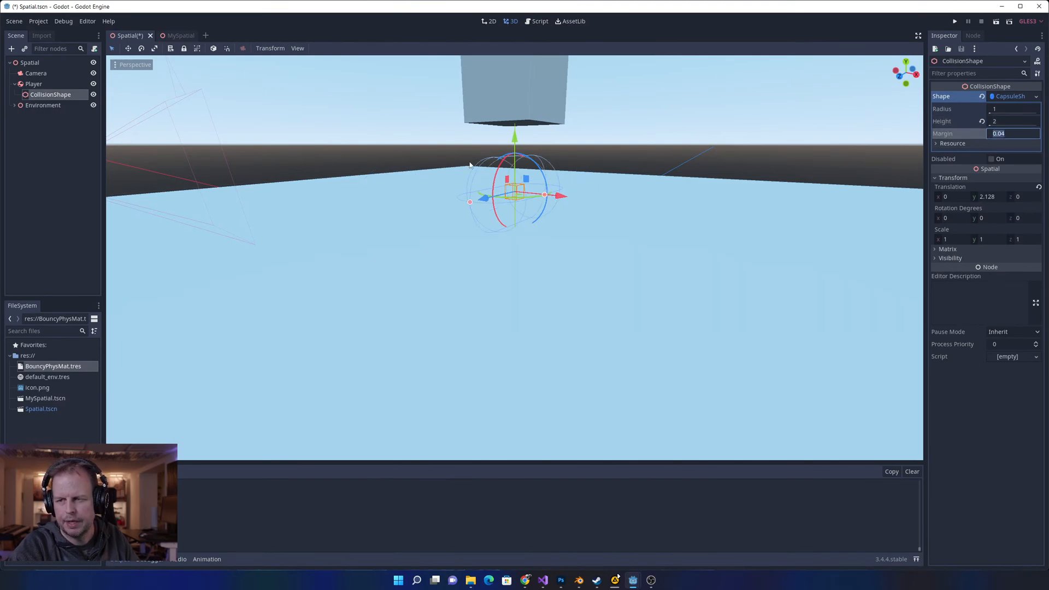
- Choose Kinematic again as the Player's body mode, and change its node type to KinematicBody
click(38, 85)
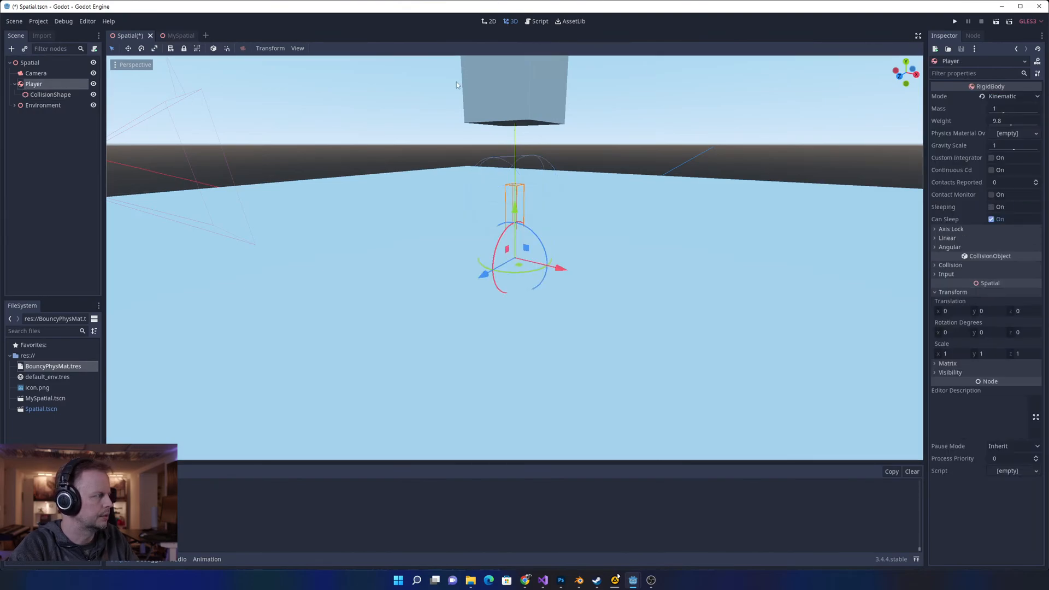
click(1014, 97)
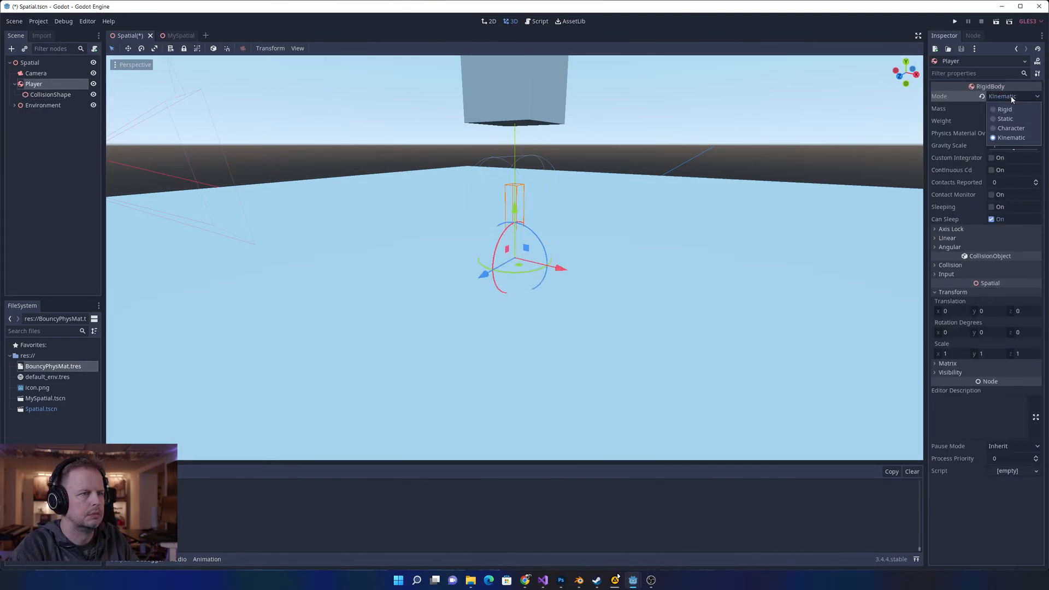
click(1011, 138)
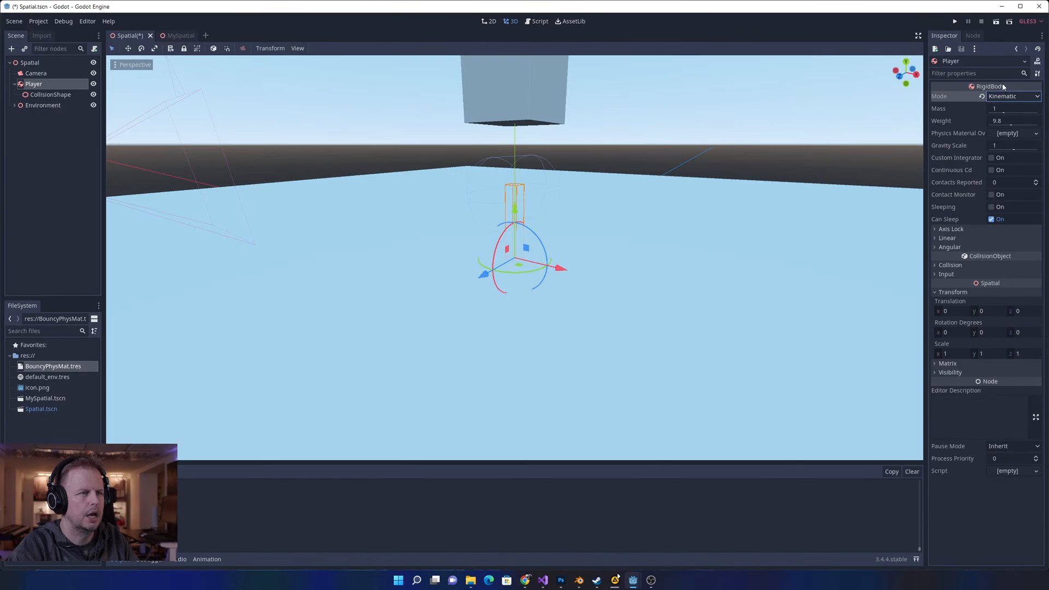
right_click(30, 87)
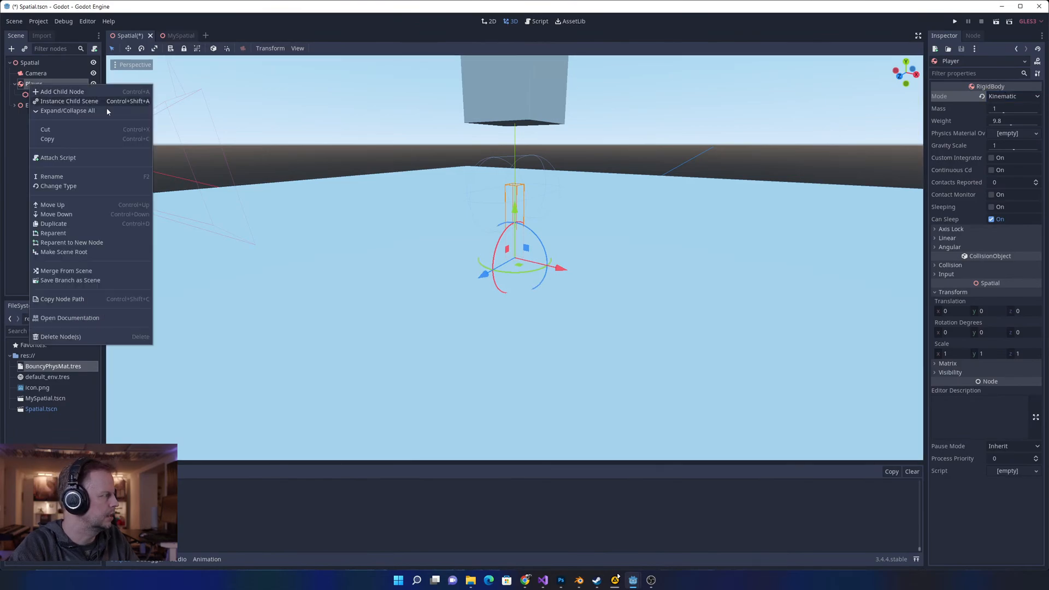
click(89, 182)
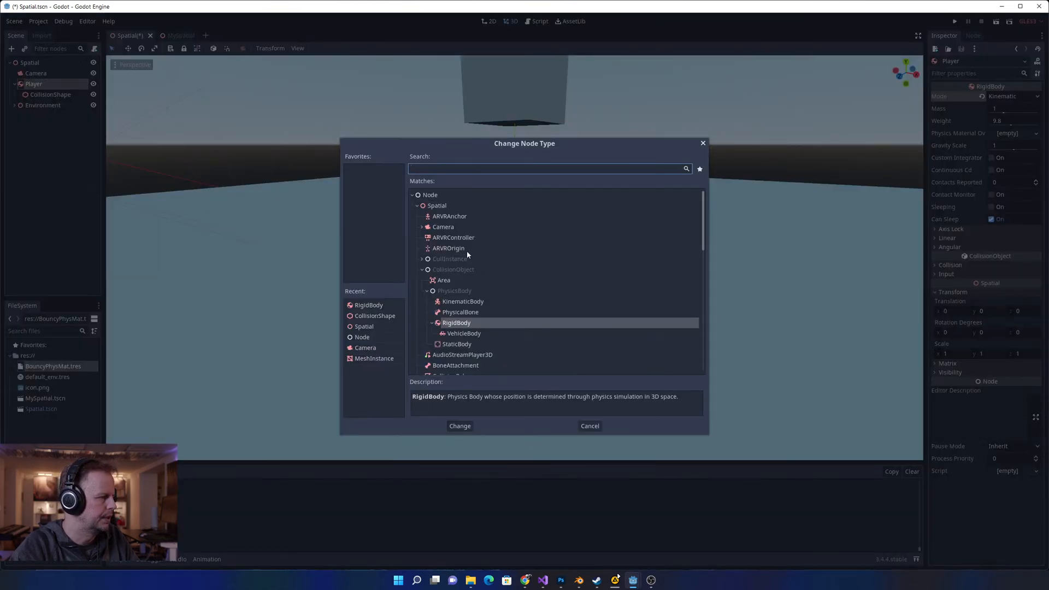
double_click(468, 303)
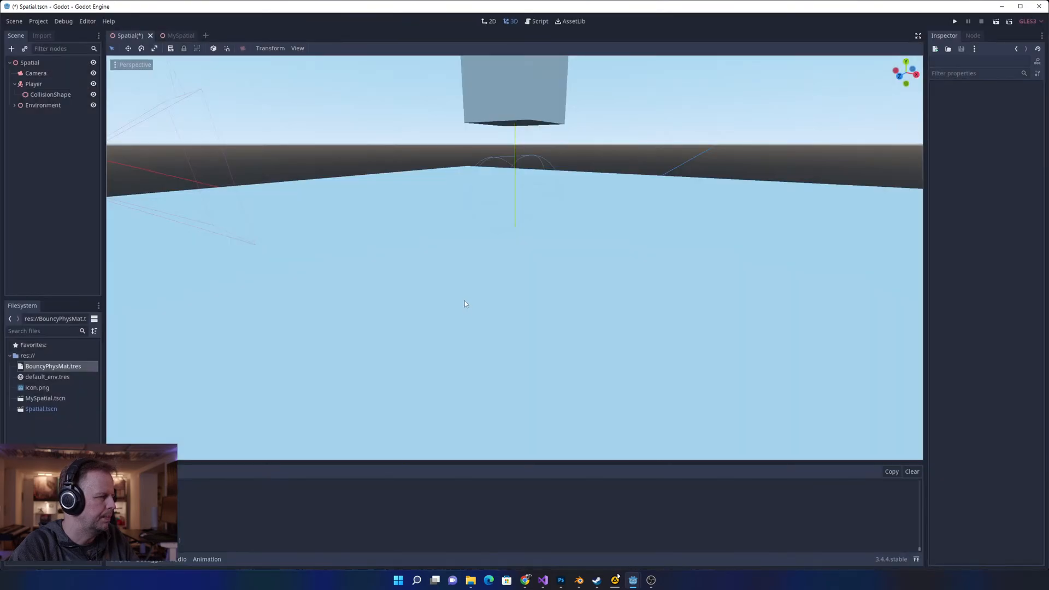
click(34, 84)
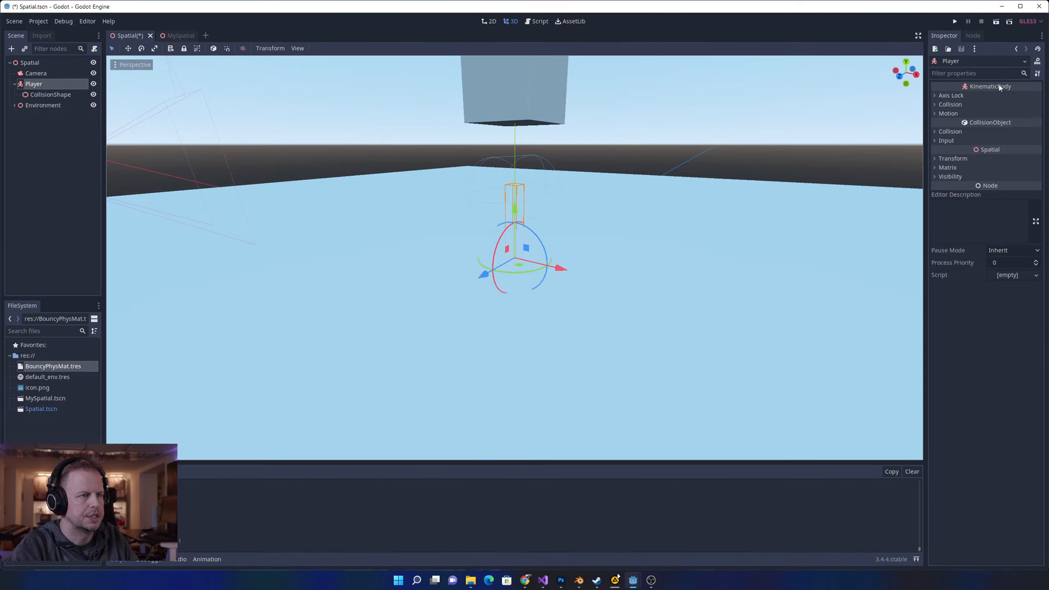
- Save the scene and expand the Player's KinematicBody Collision and Motion properties
key(ctrl+s)
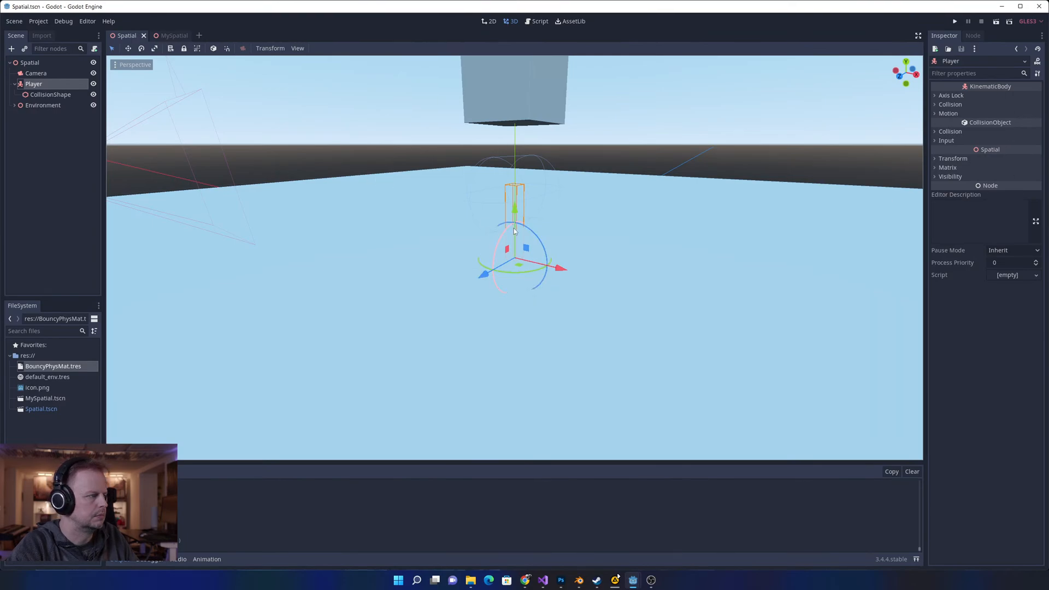
click(51, 95)
click(48, 85)
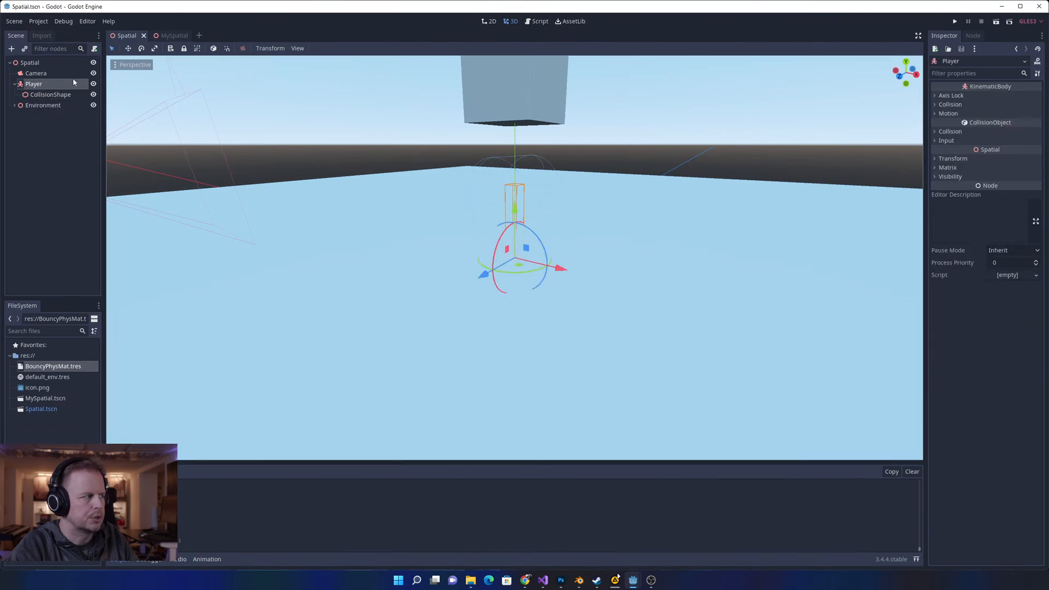
click(38, 95)
click(34, 85)
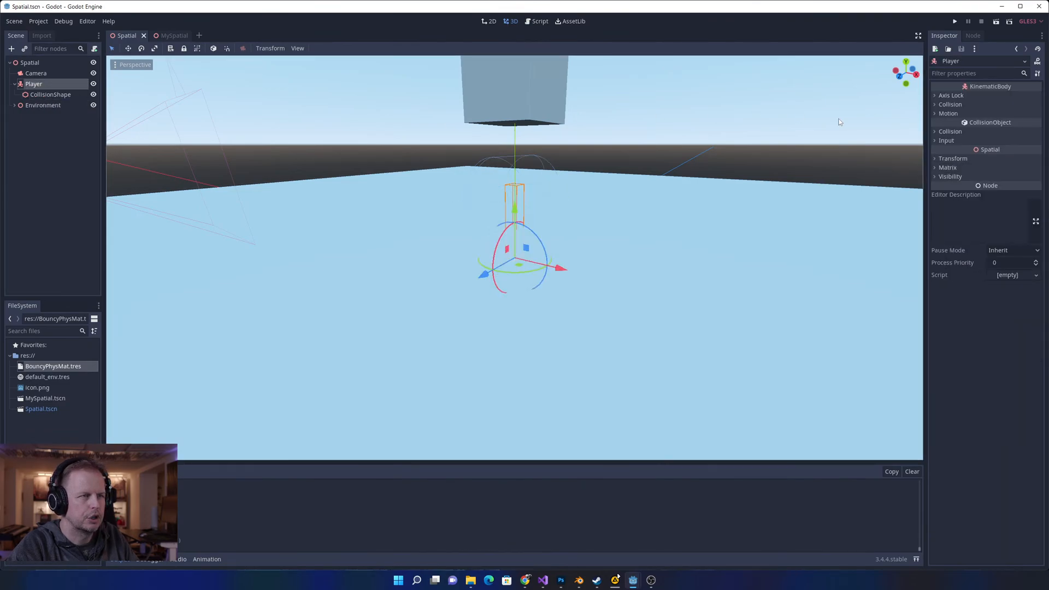
click(934, 104)
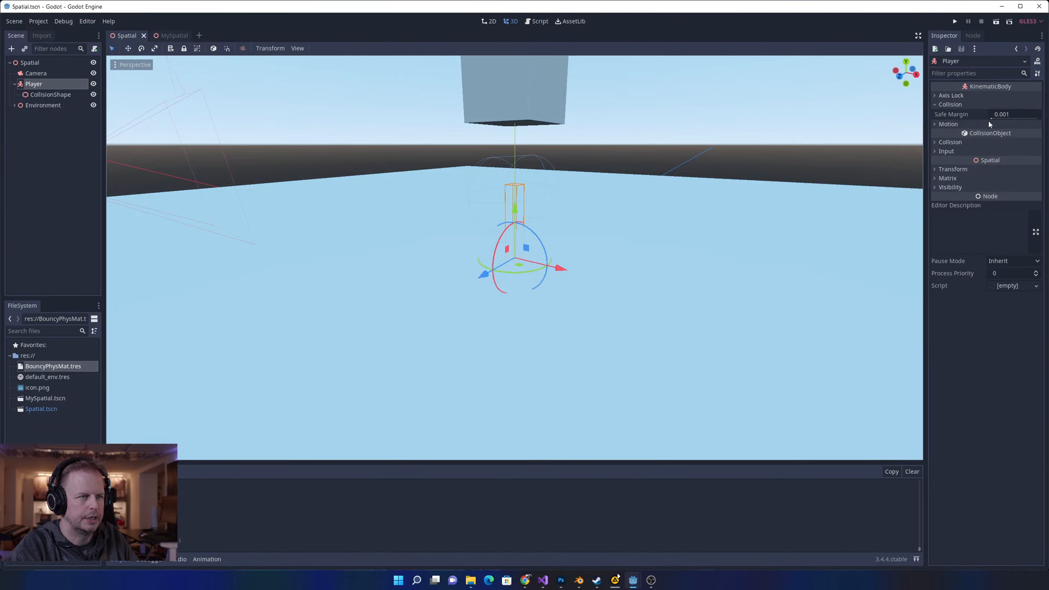
click(940, 125)
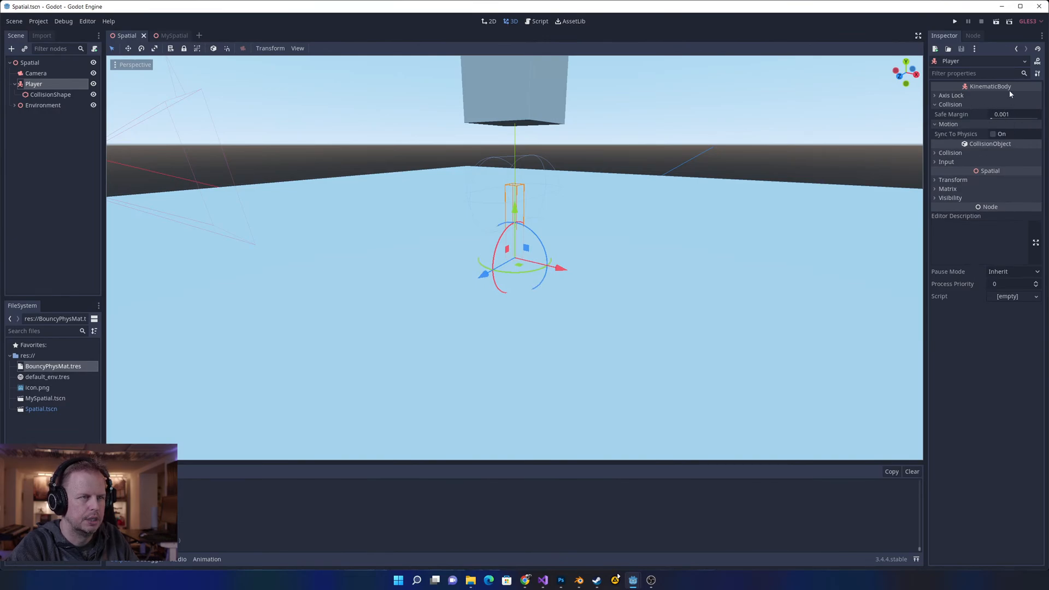
- Delete the CollisionShape node from the Player and save the scene
click(49, 95)
key(Delete)
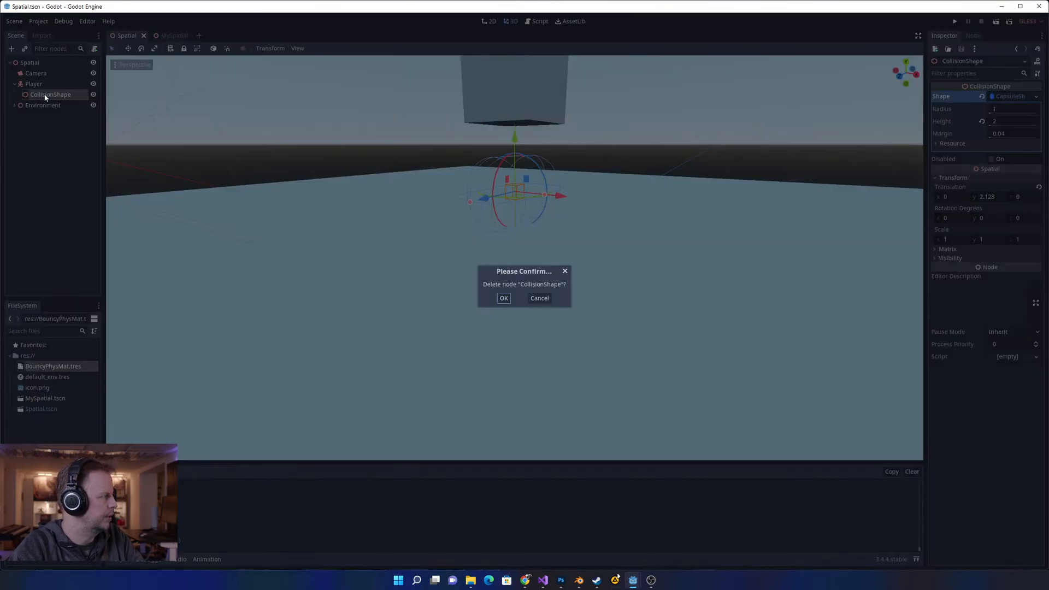
click(505, 299)
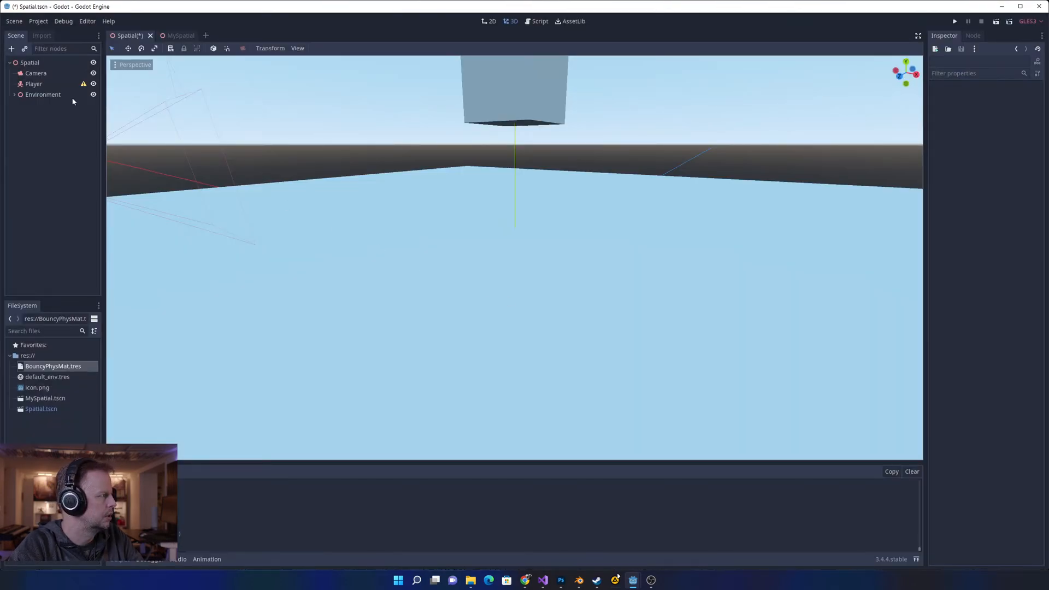
click(34, 83)
key(ctrl+s)
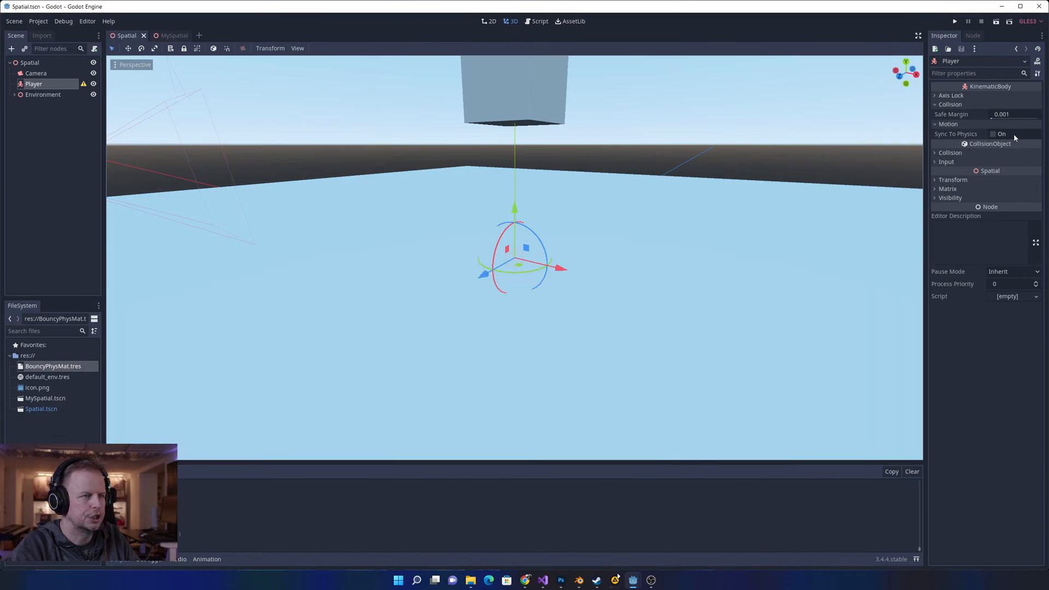
- Add a new CollisionShape node as a child of the Player and save the scene
click(945, 153)
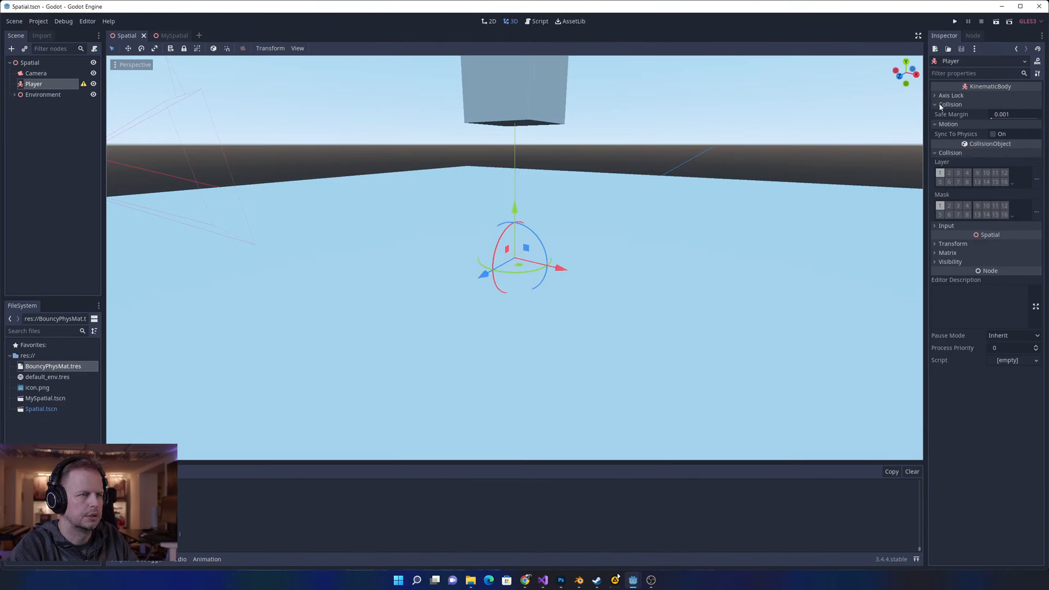
right_click(33, 85)
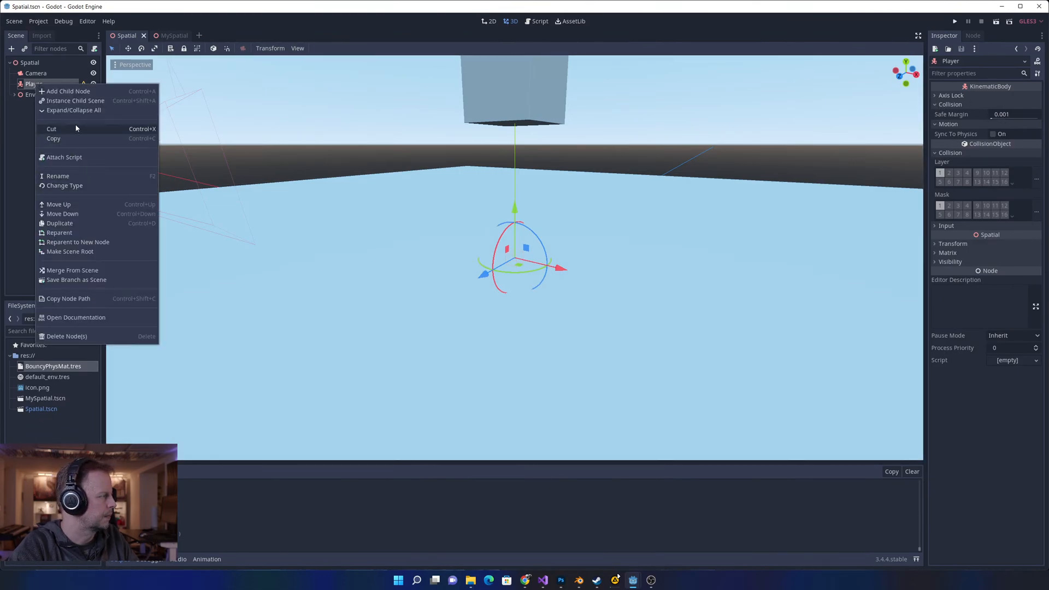
click(79, 92)
text(P)
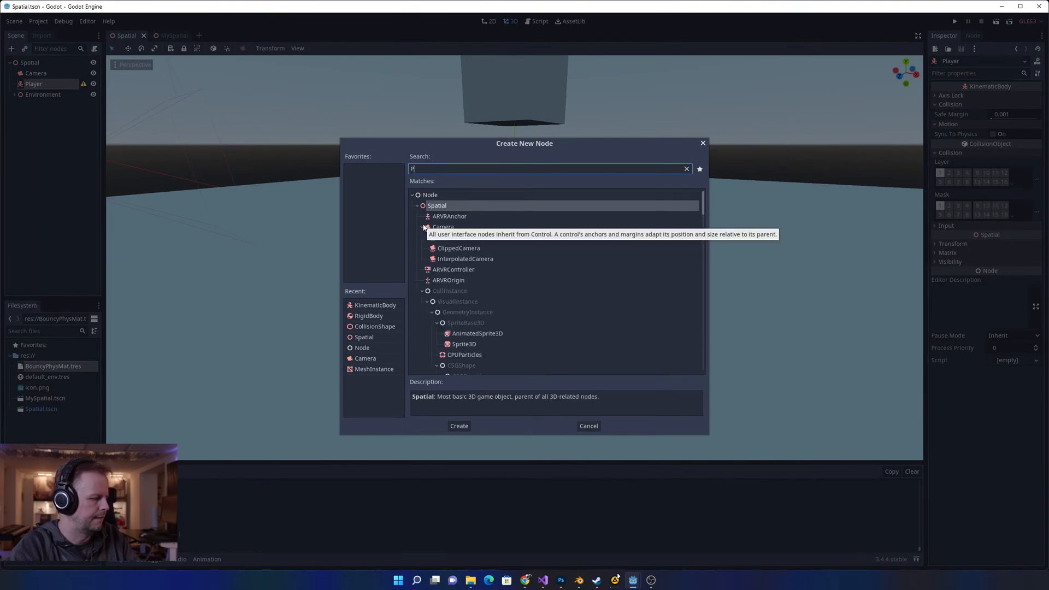
text(hy)
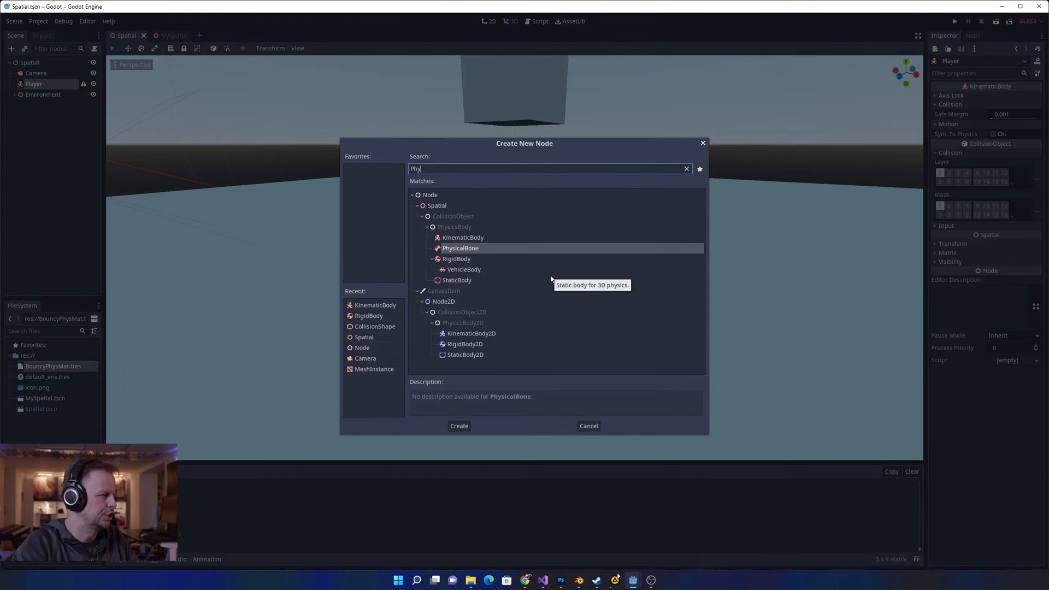
key(ctrl+a)
text(collis)
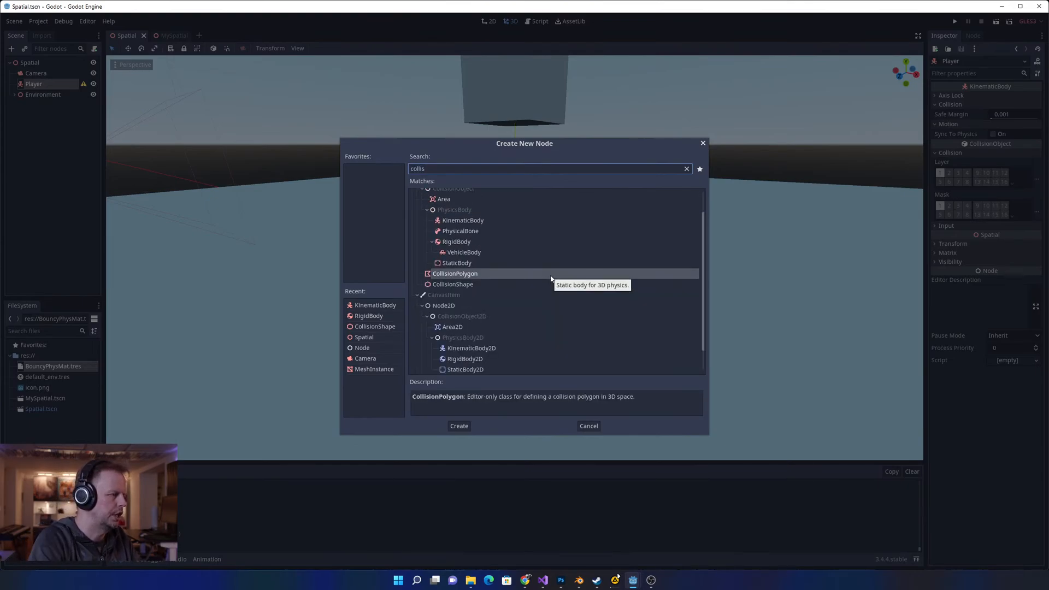
click(455, 284)
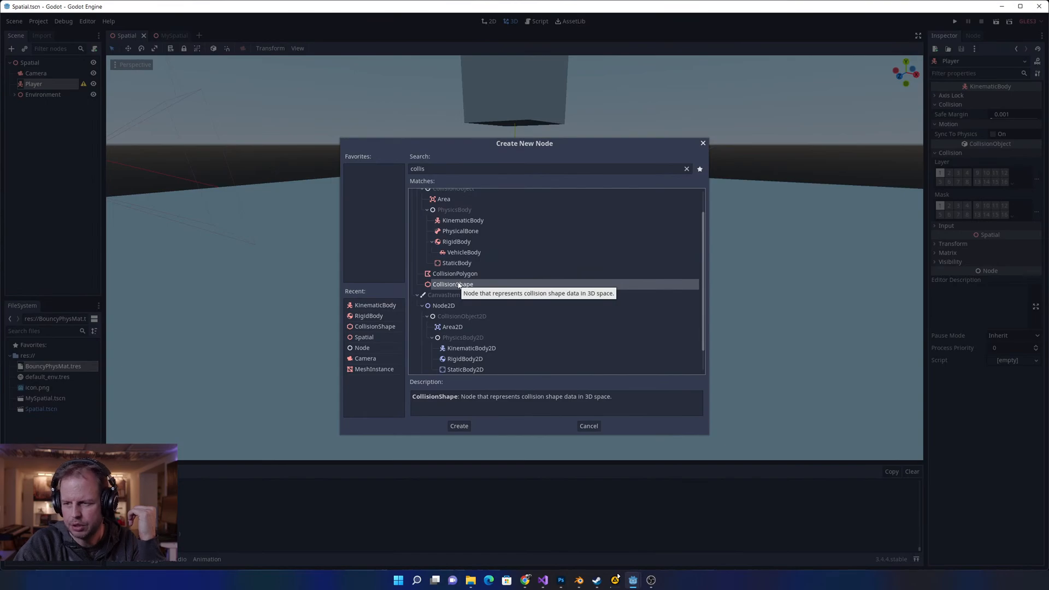
double_click(460, 285)
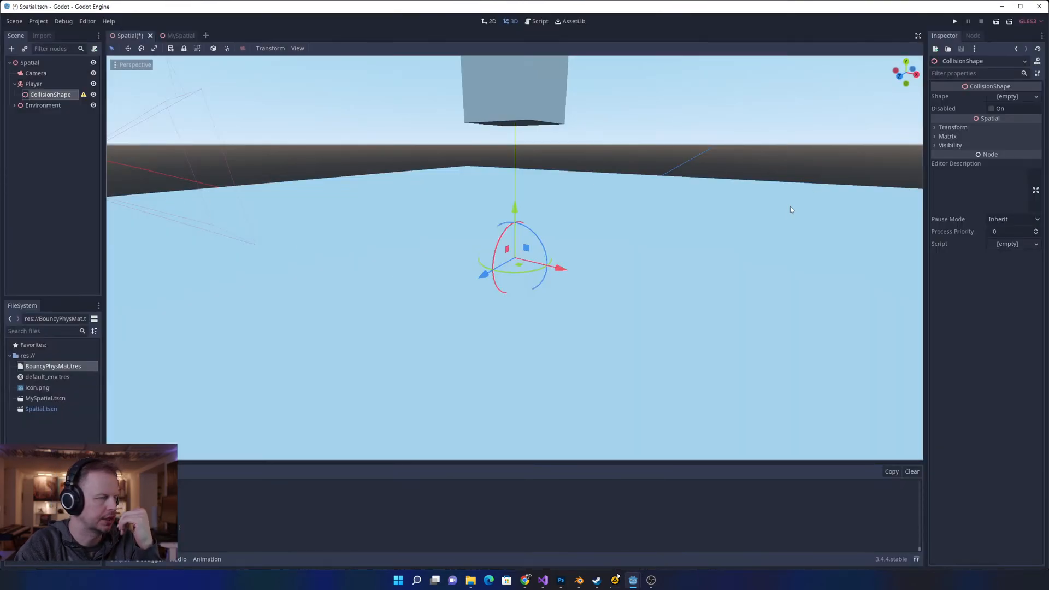
click(42, 85)
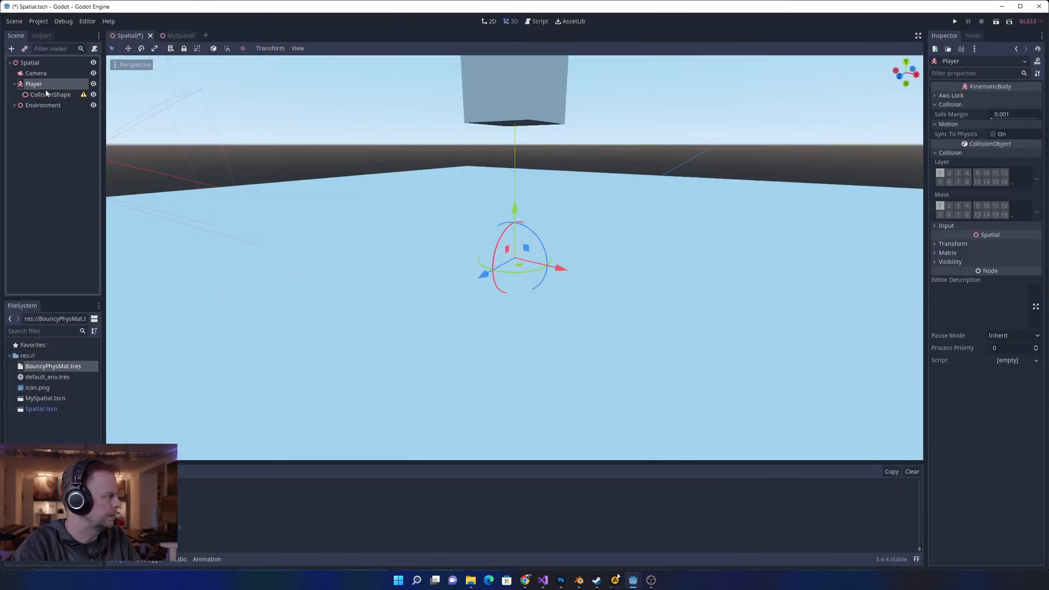
click(47, 95)
key(ctrl+s)
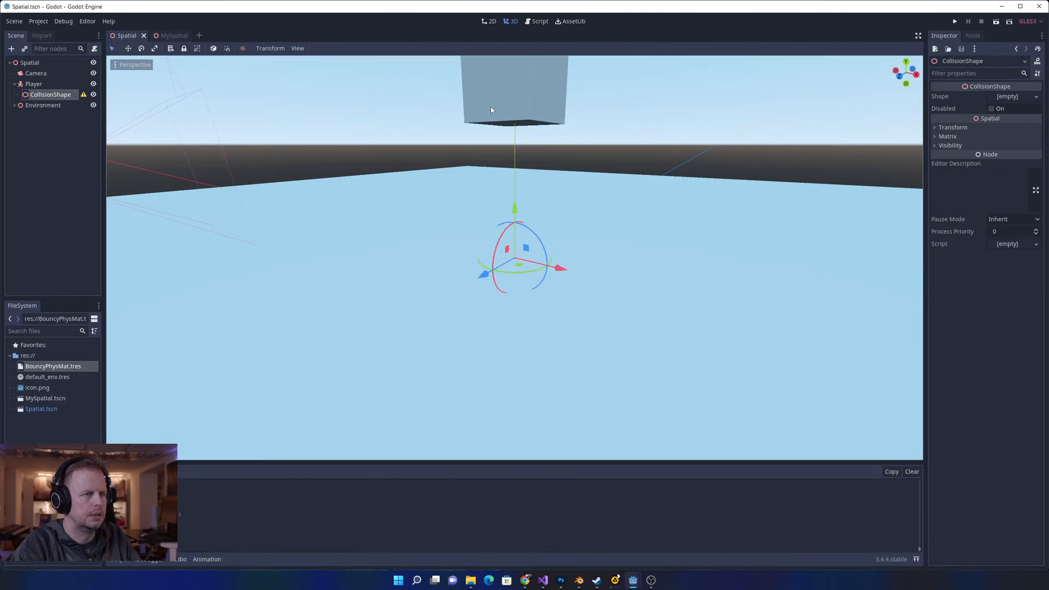
- Assign a new CapsuleShape to the Player's CollisionShape and save the scene
click(1008, 97)
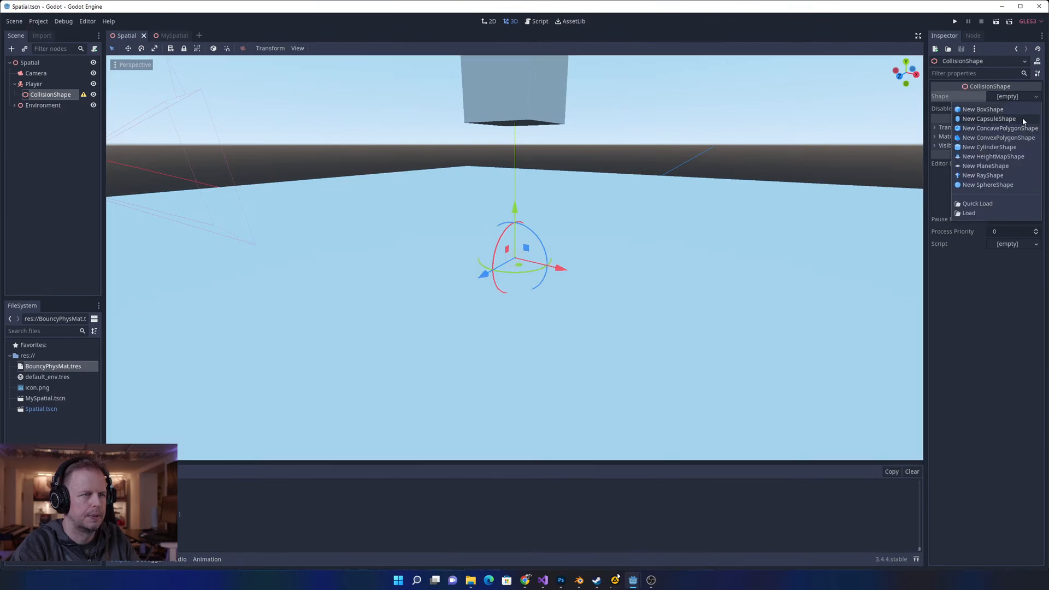
click(1023, 120)
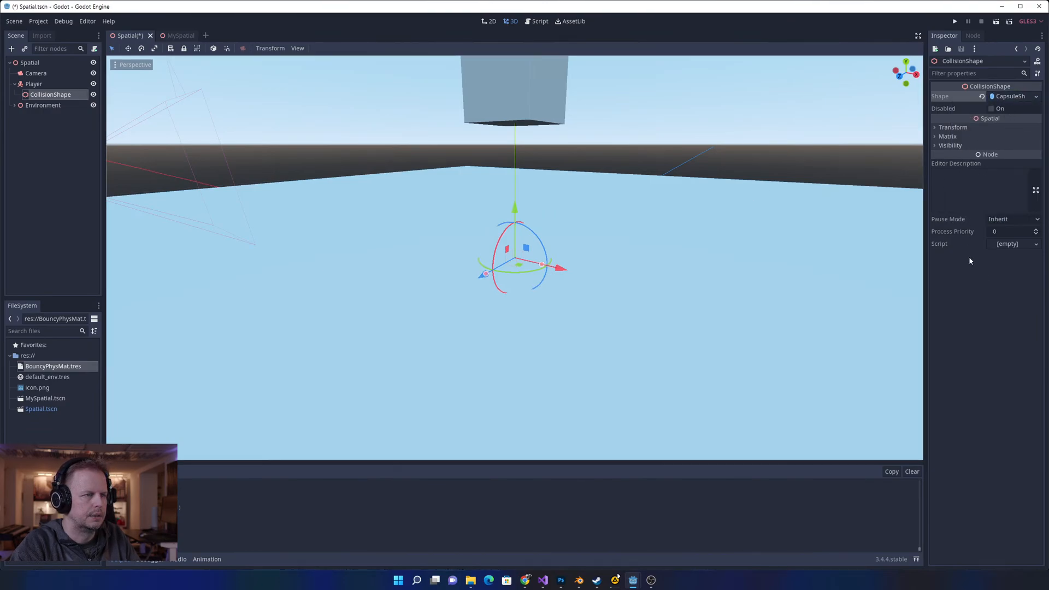
key(ctrl+s)
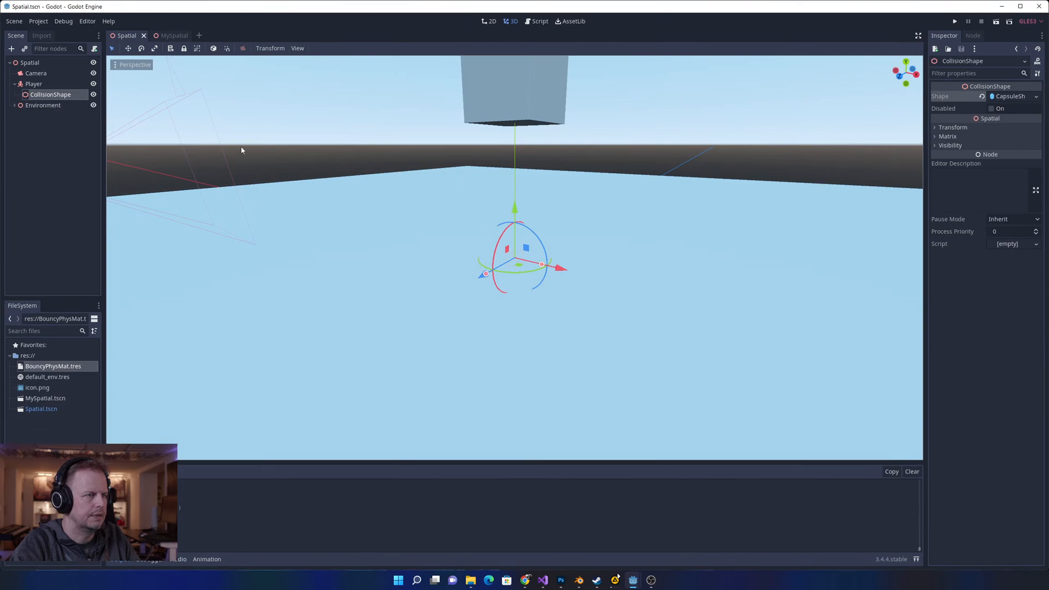
- Review the Player's collision properties, including its safe margin, layers and masks
click(39, 84)
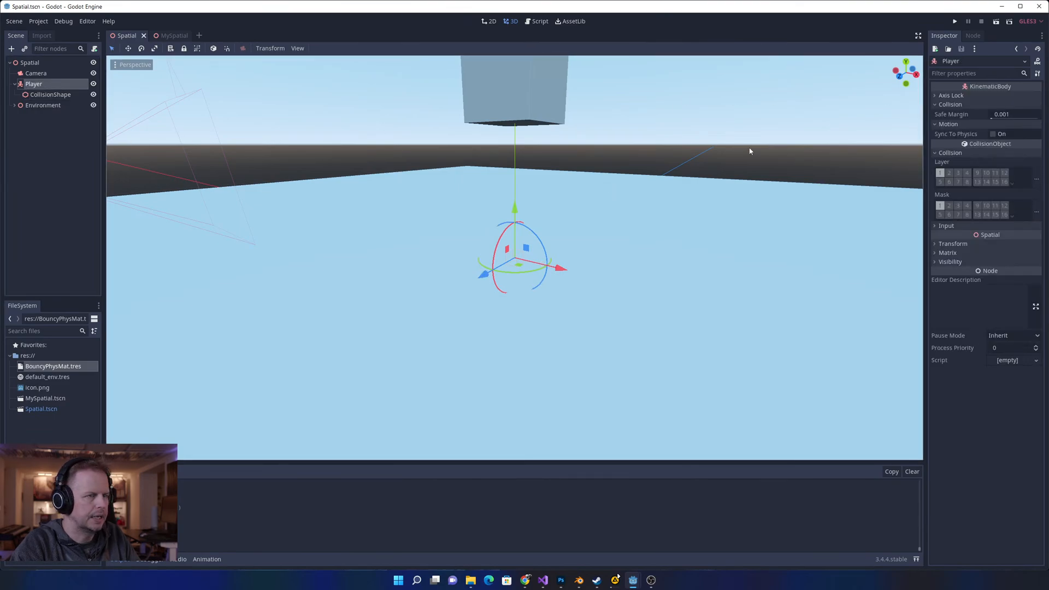
click(937, 106)
click(938, 107)
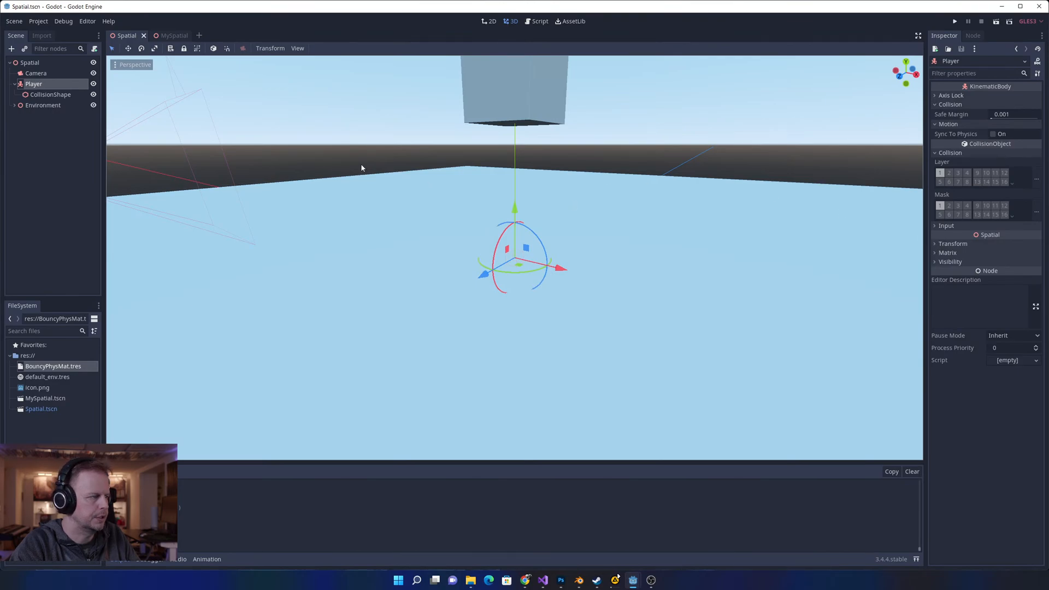
- Check the CollisionShape's transform, try raising the shape along the Y axis, and undo the move
click(49, 94)
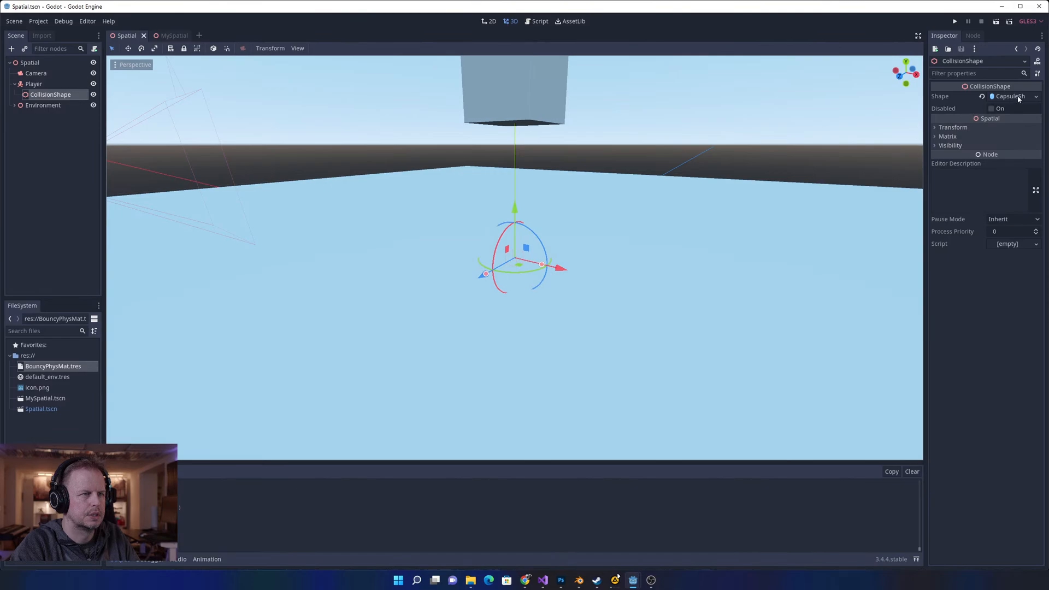
click(945, 128)
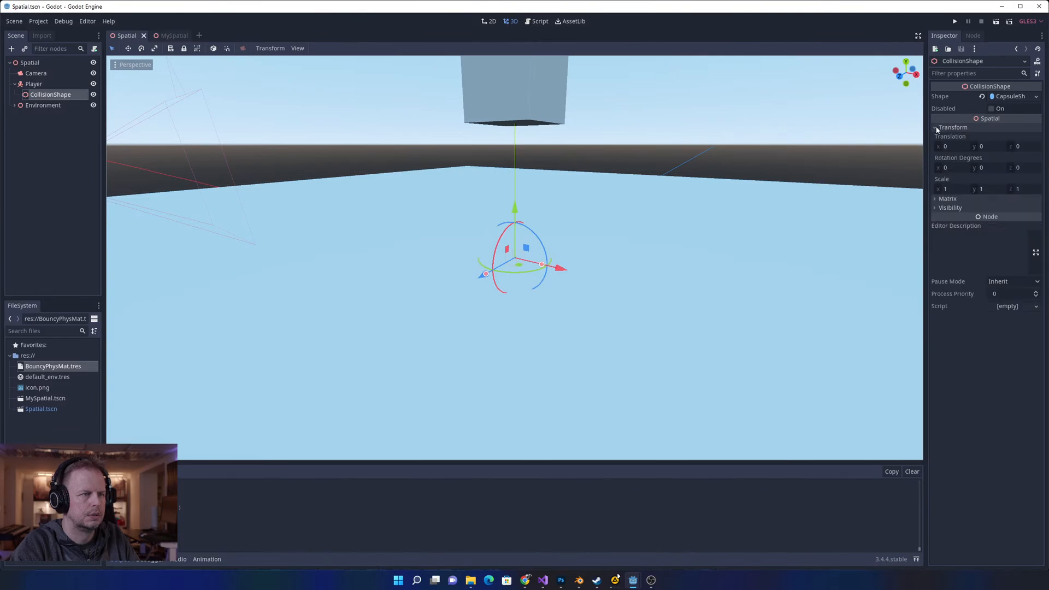
click(937, 128)
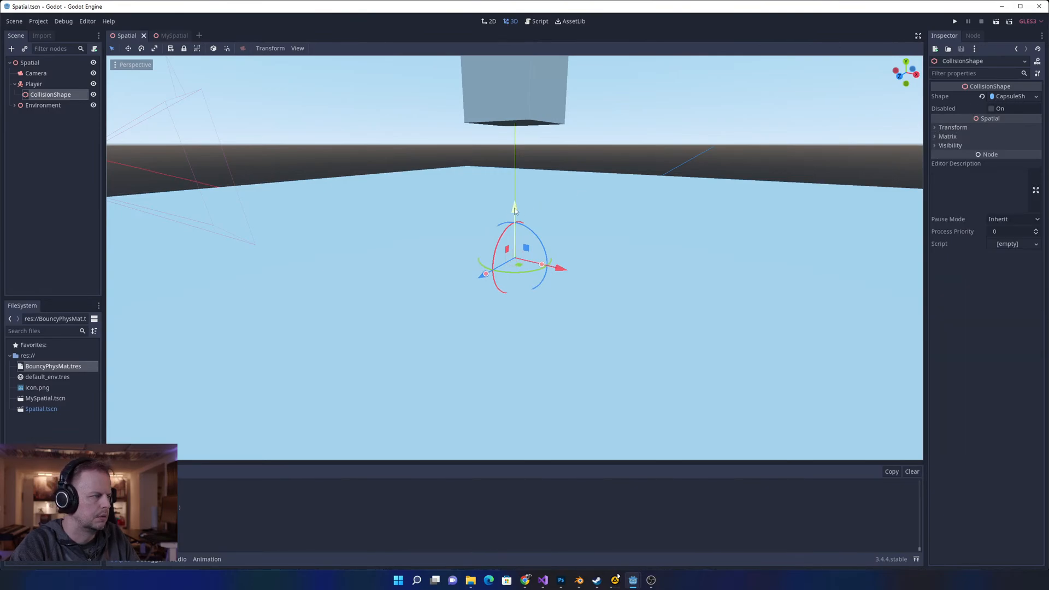
drag(516, 204, 519, 129)
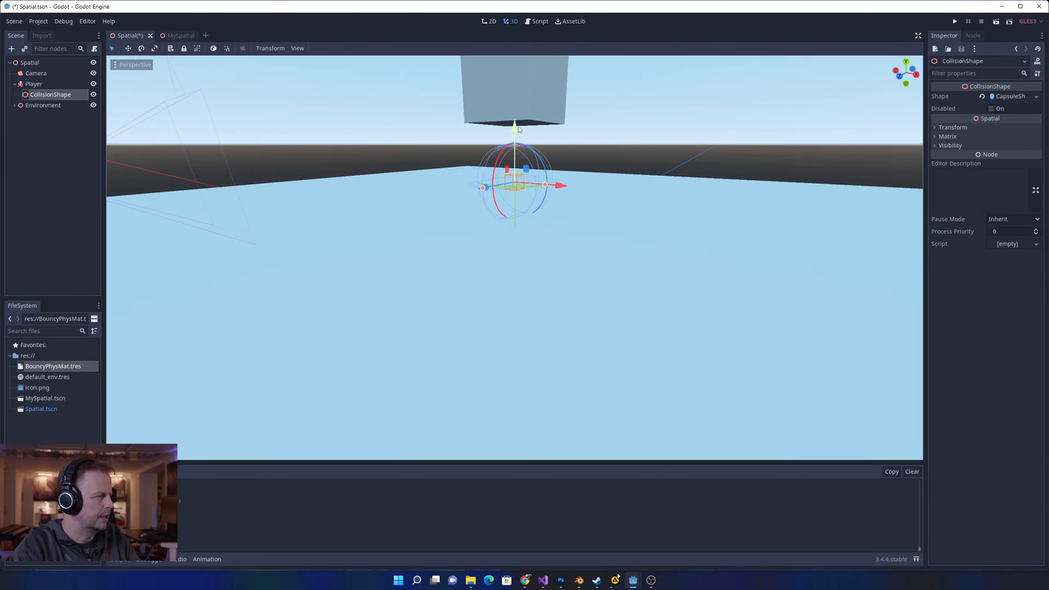
key(ctrl+z)
- Raise the Player node along the Y axis to about 2.65, and expand its CollisionShape's transform for comparison
click(55, 85)
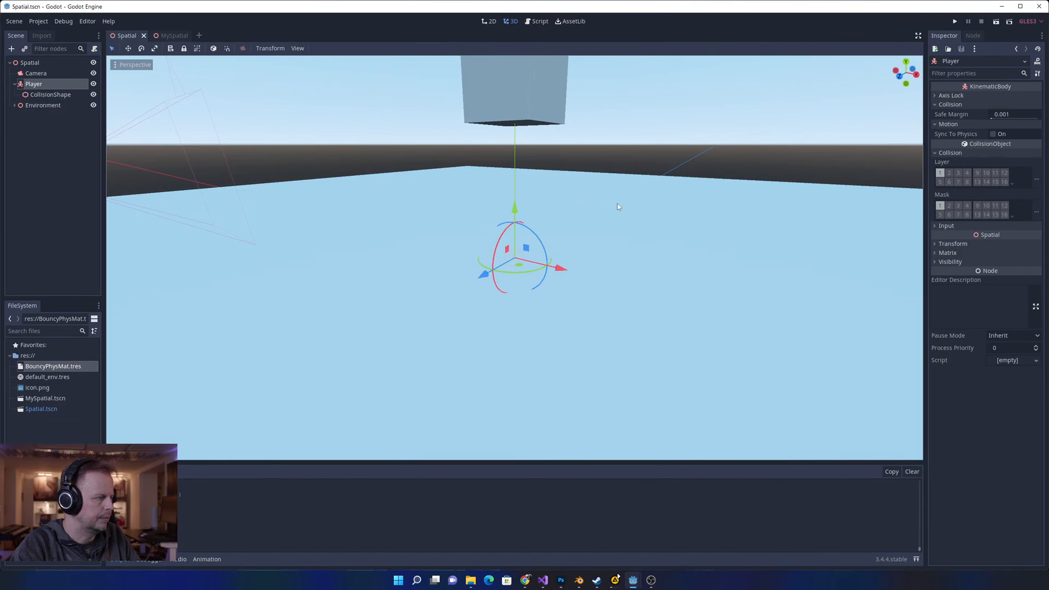
drag(518, 211, 518, 129)
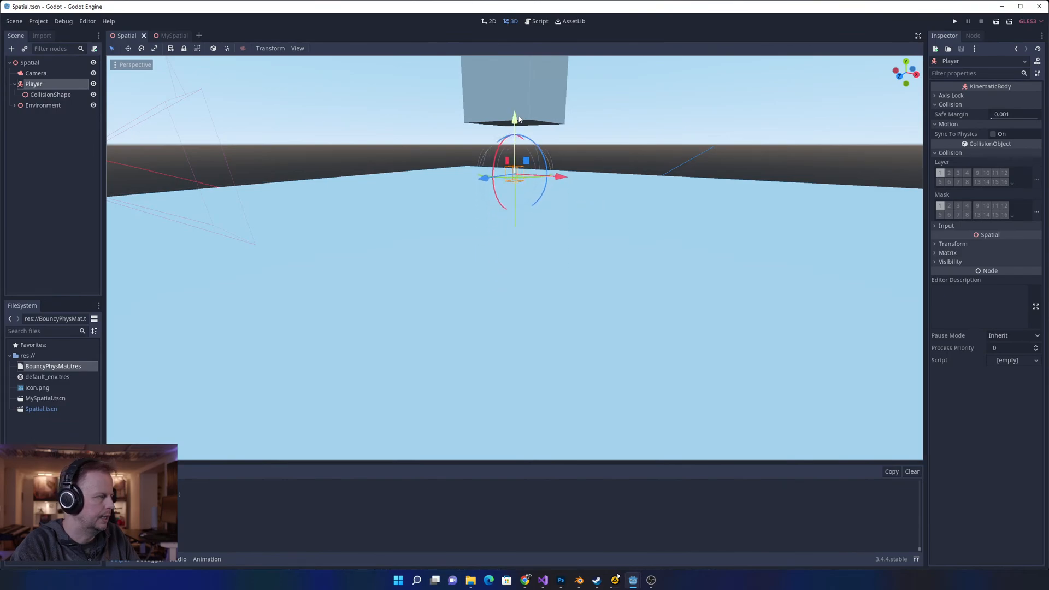
click(50, 95)
click(954, 127)
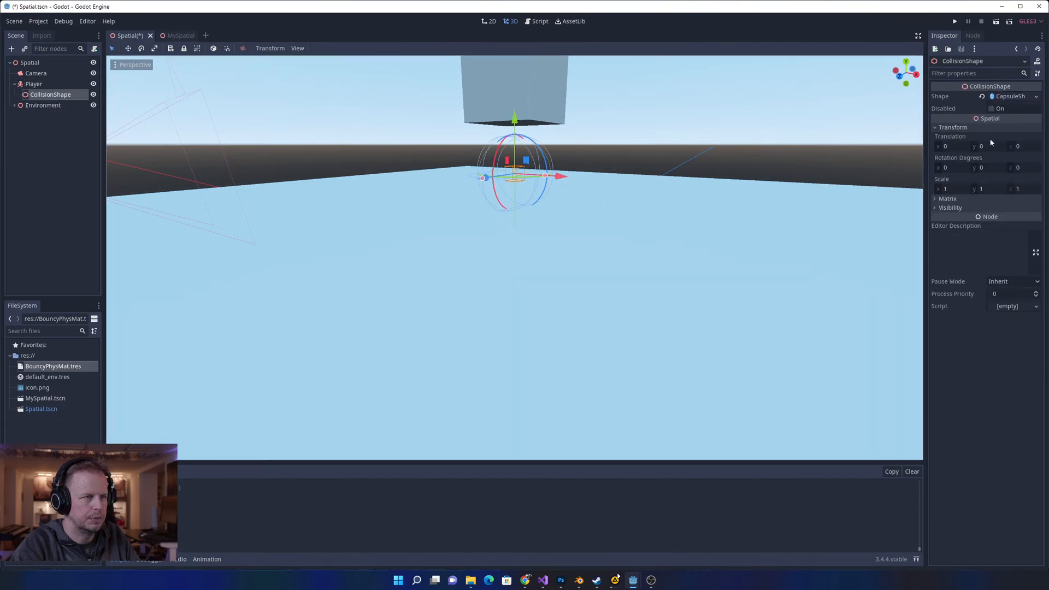
- Set the Player's Y translation to 2, select its CollisionShape in the viewport, and save the scene
click(33, 86)
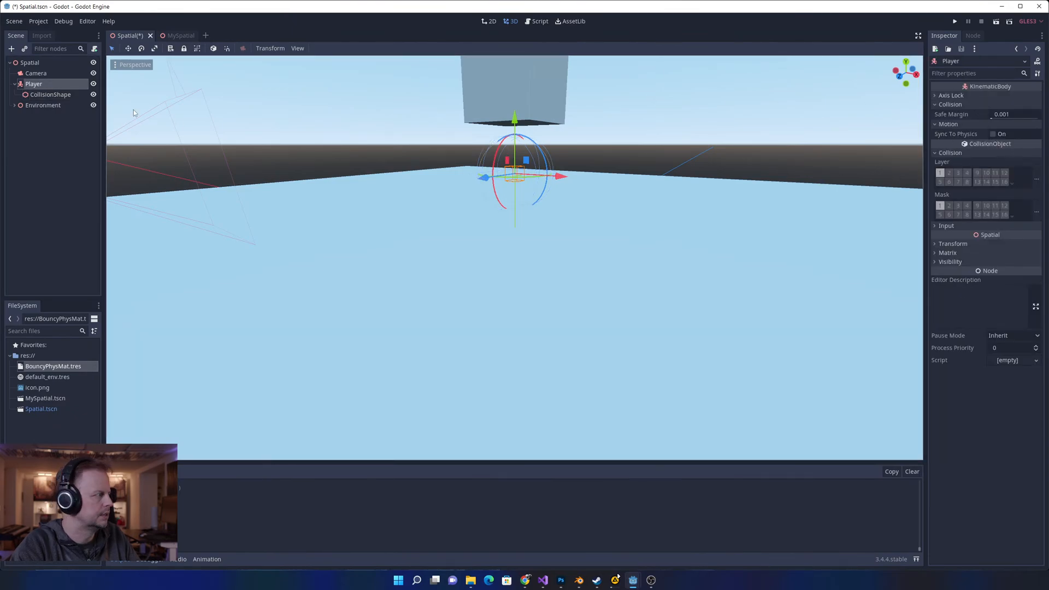
click(954, 243)
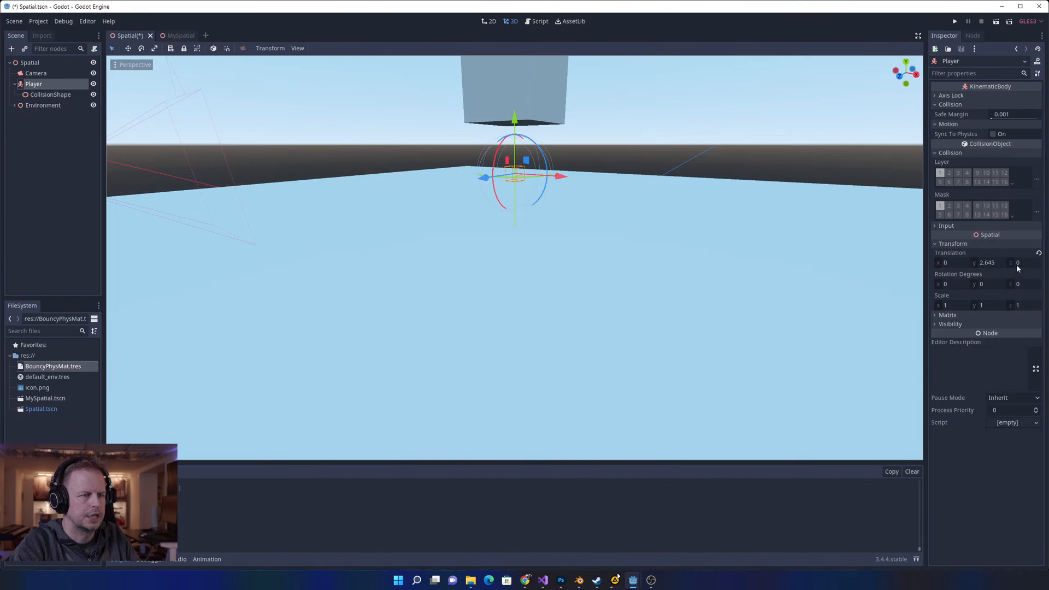
click(998, 263)
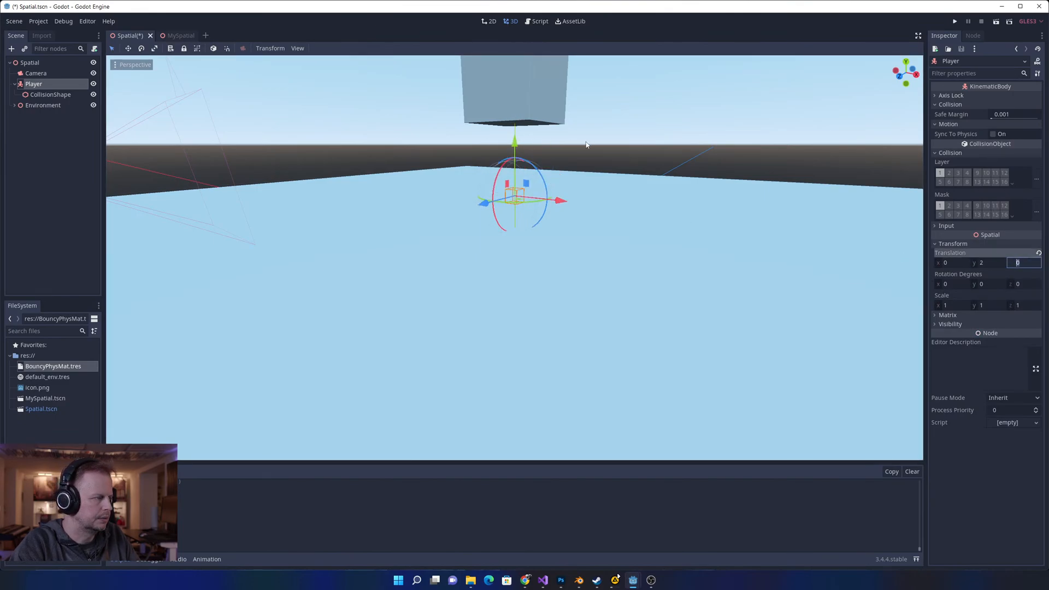
click(604, 144)
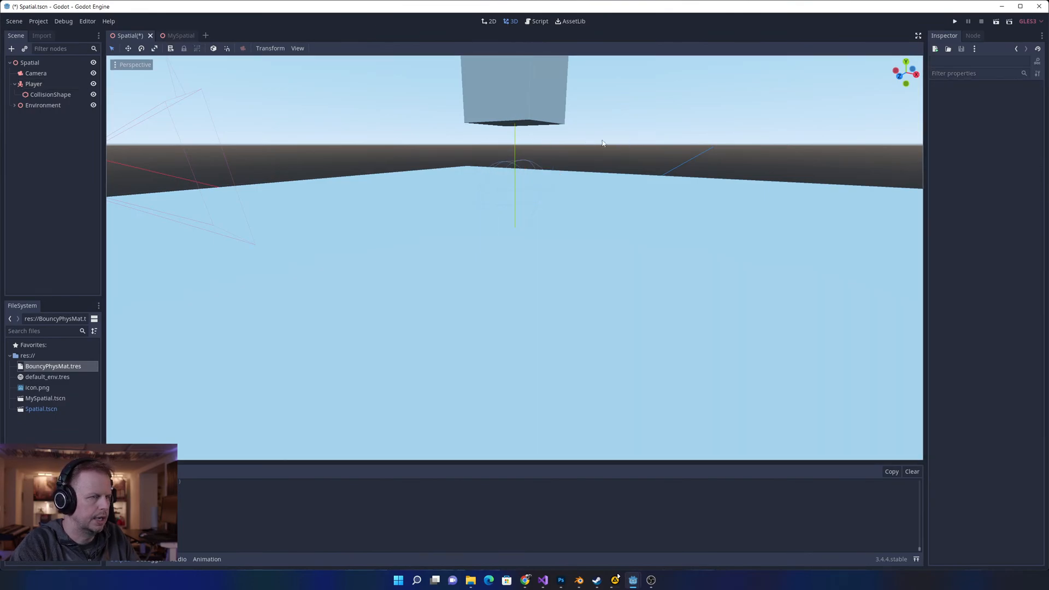
click(515, 176)
click(517, 167)
key(ctrl+s)
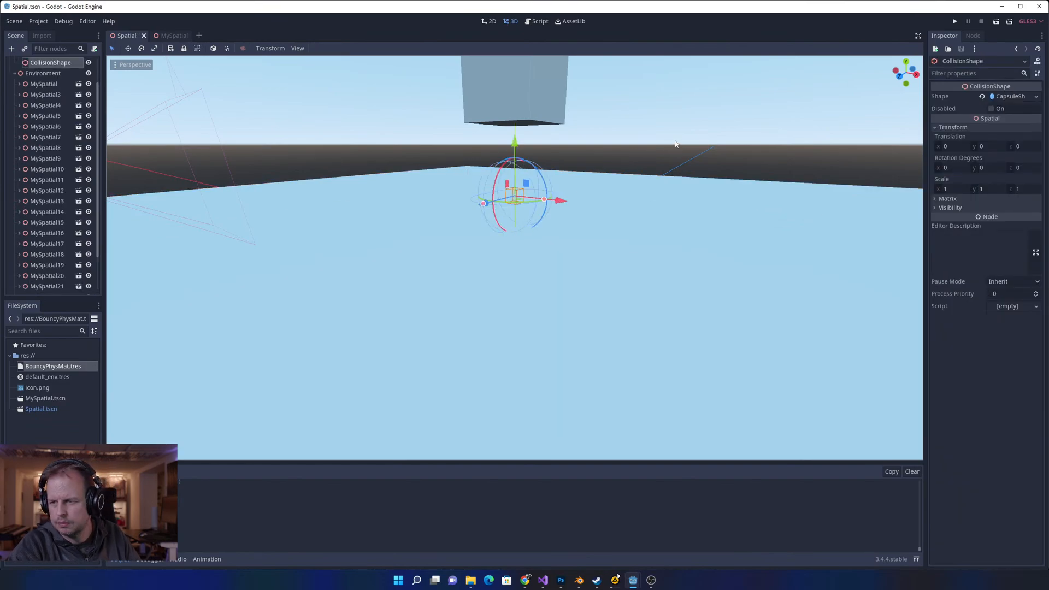
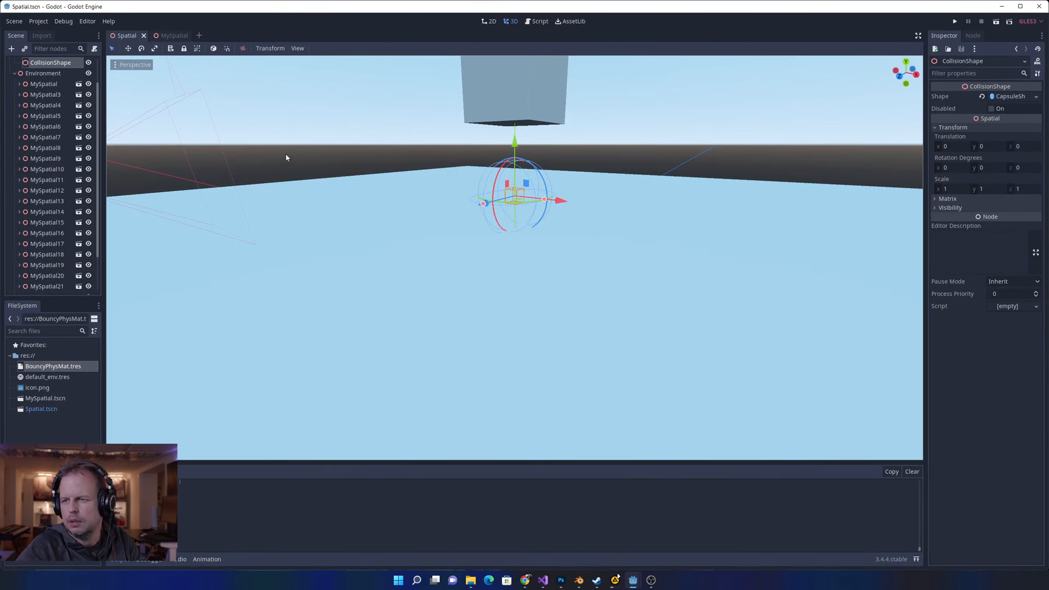
- Delete the CollisionShape from under the Player node
scroll(397, 170, up, 10)
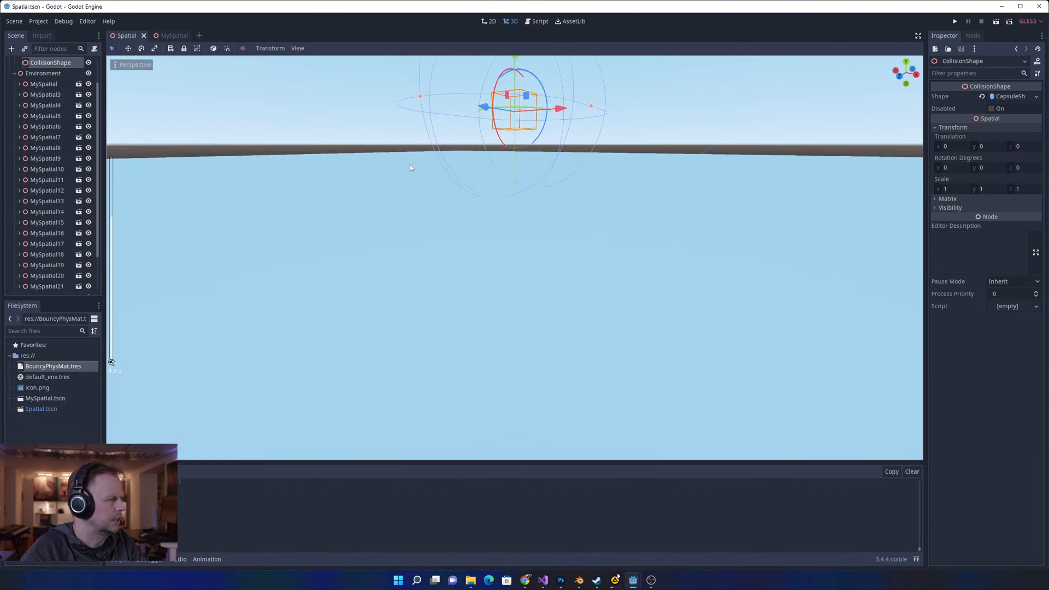
scroll(410, 165, down, 12)
scroll(42, 88, up, 2)
click(41, 94)
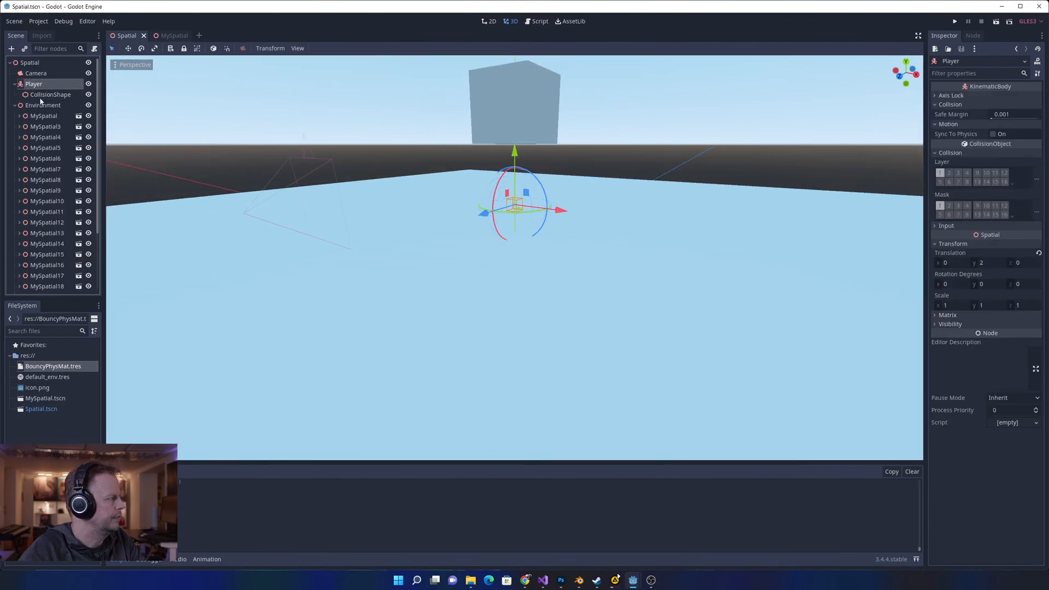
key(Delete)
key(Return)
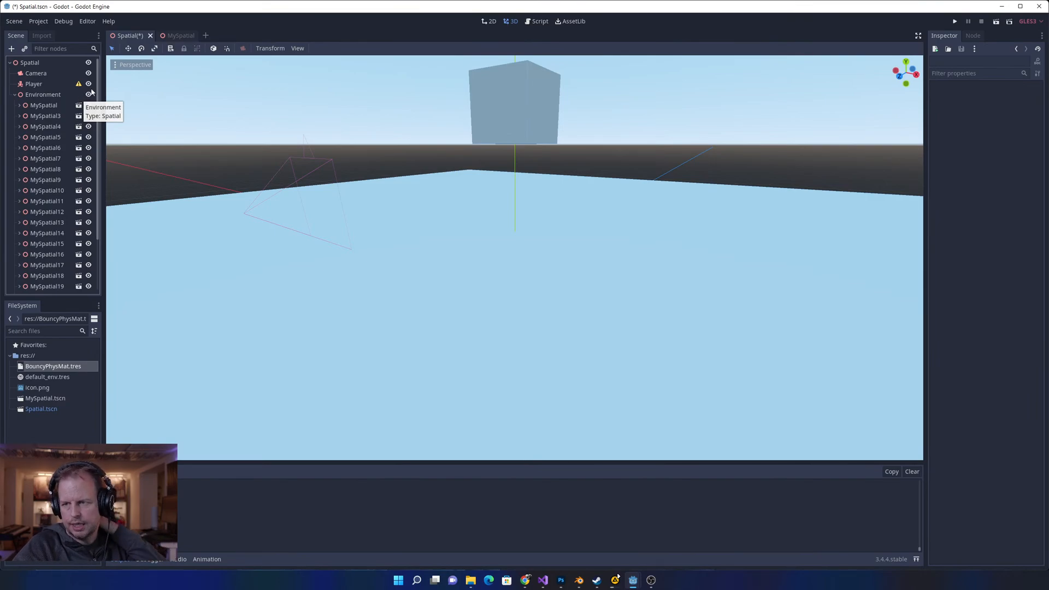
- Add a MeshInstance as a child of the Player and assign it a new CapsuleMesh
right_click(33, 84)
click(61, 88)
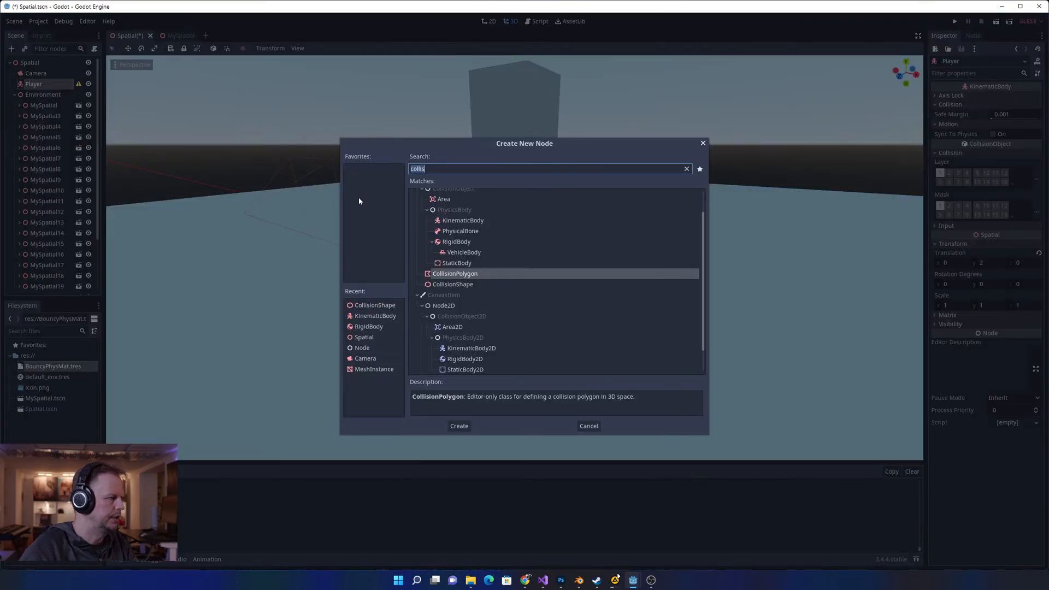
text(mesh)
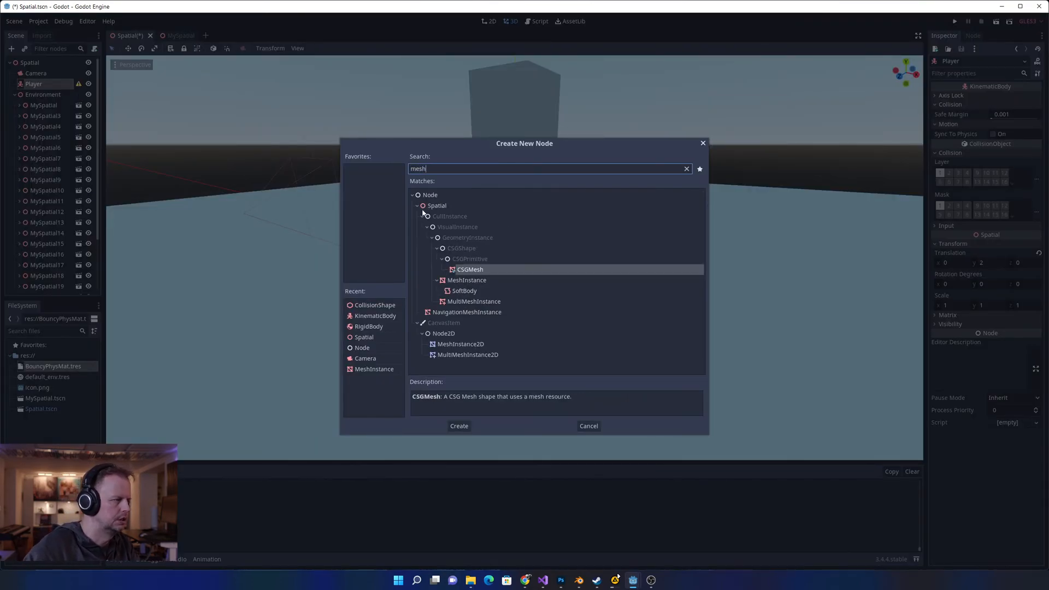
double_click(469, 280)
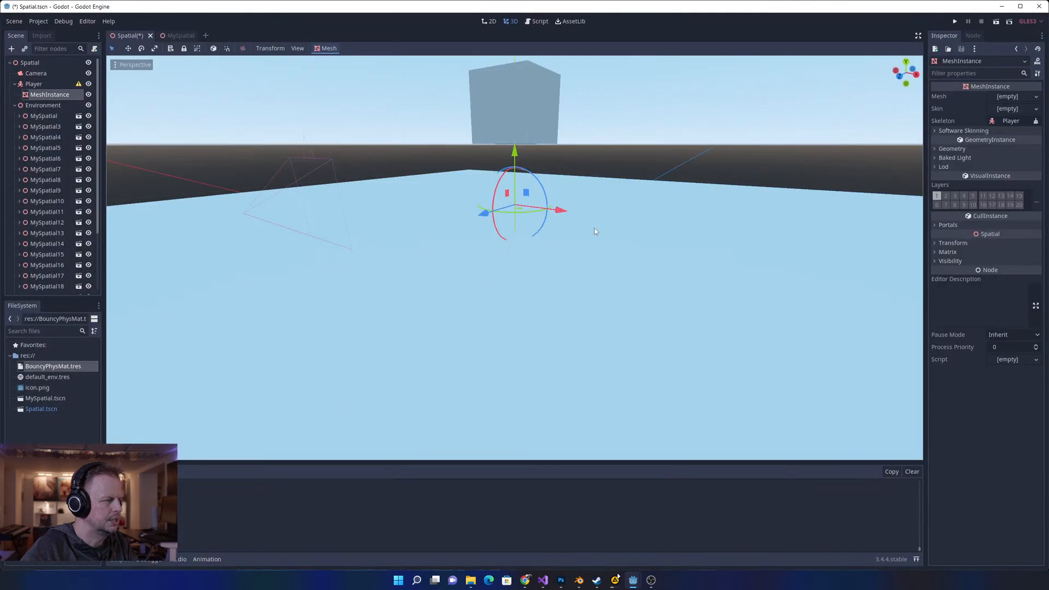
click(1011, 96)
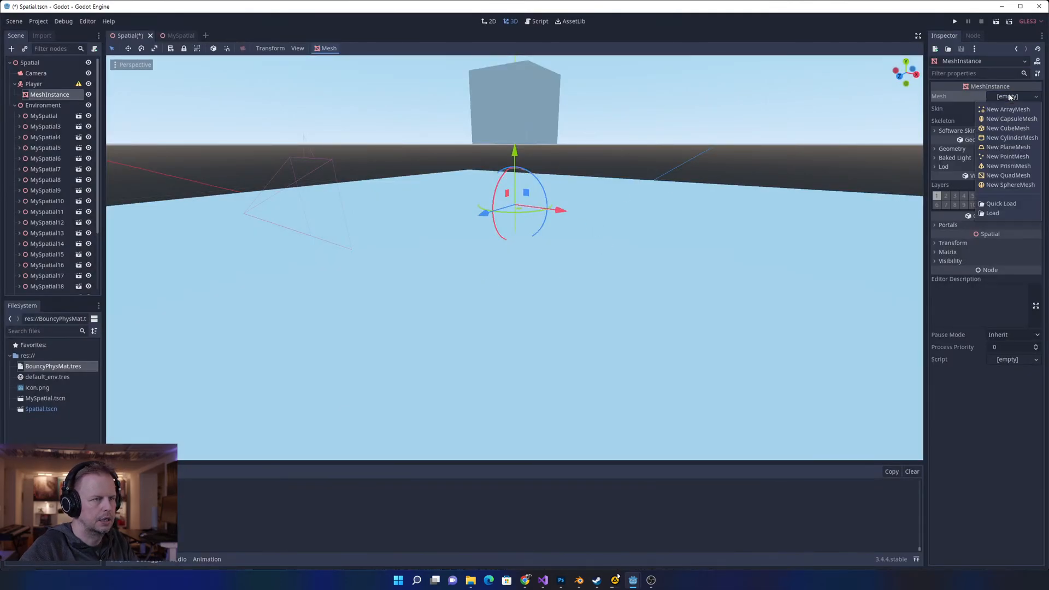
click(1028, 119)
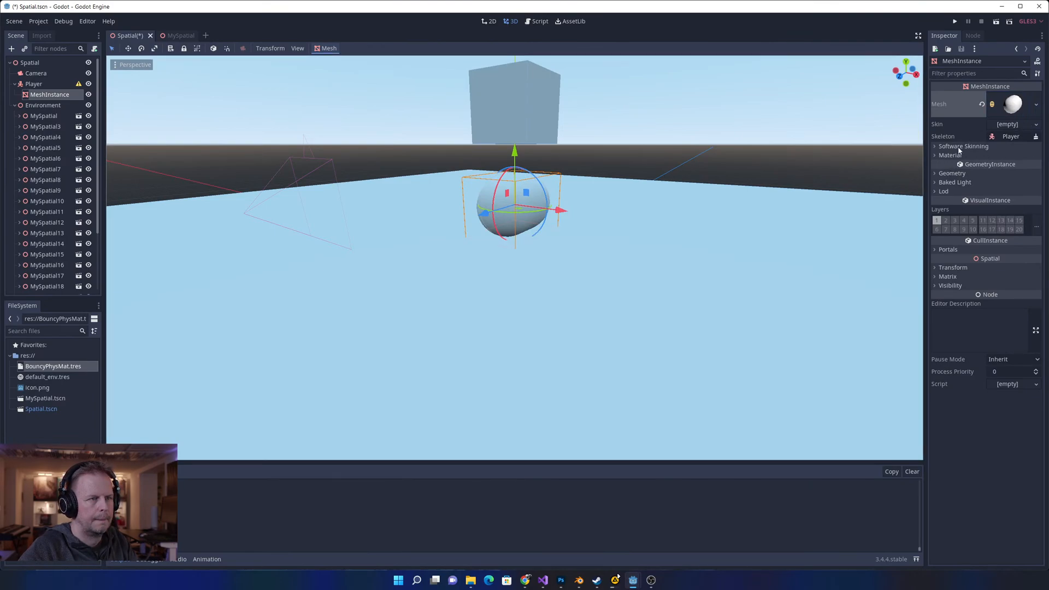
- Reselect the Player's capsule mesh in the viewport and expand its transform and mesh resource properties
drag(714, 140, 679, 147)
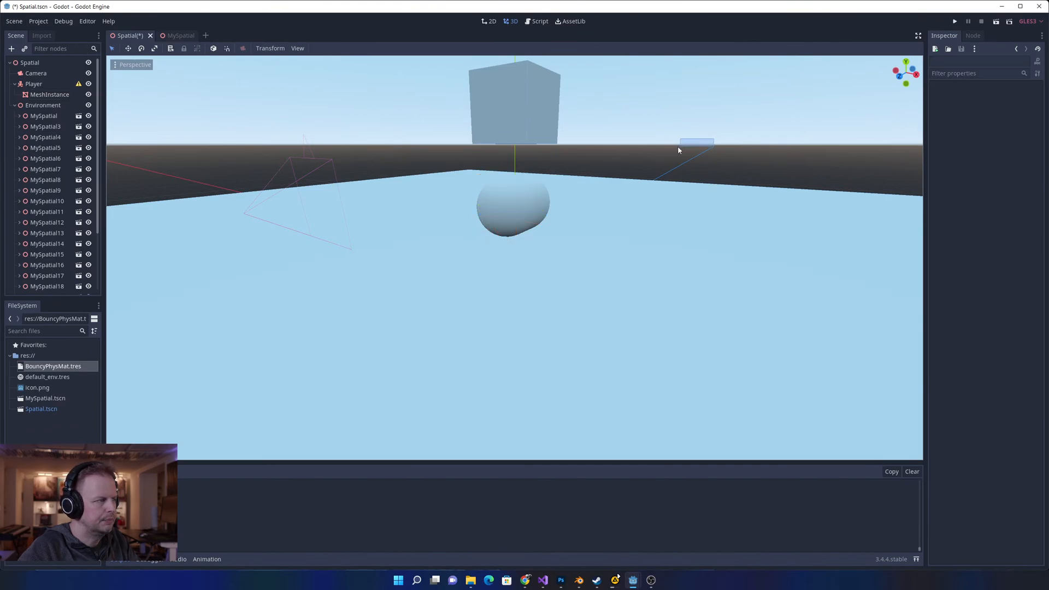
click(543, 195)
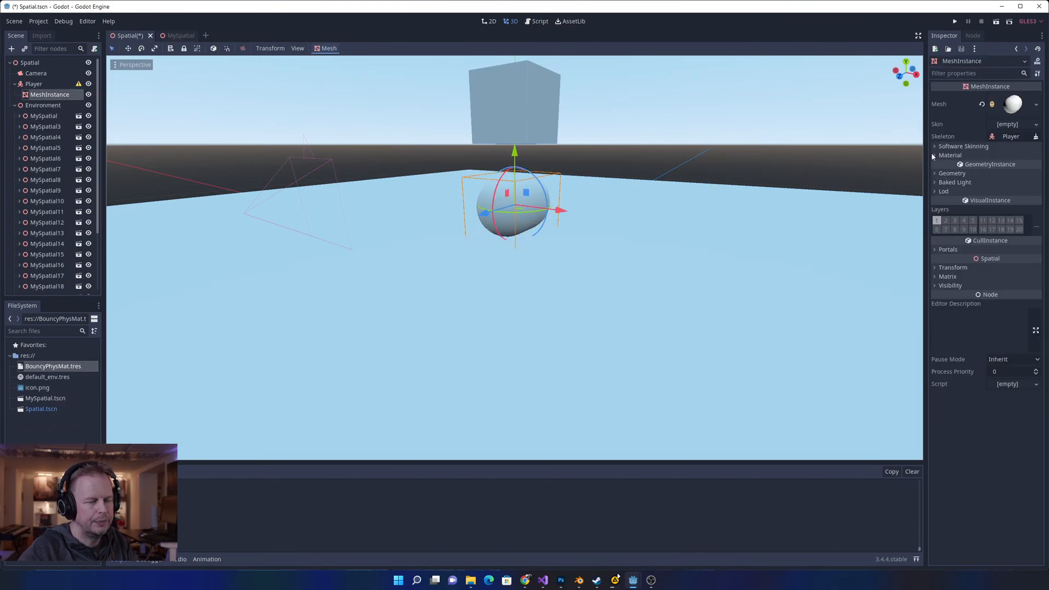
click(935, 268)
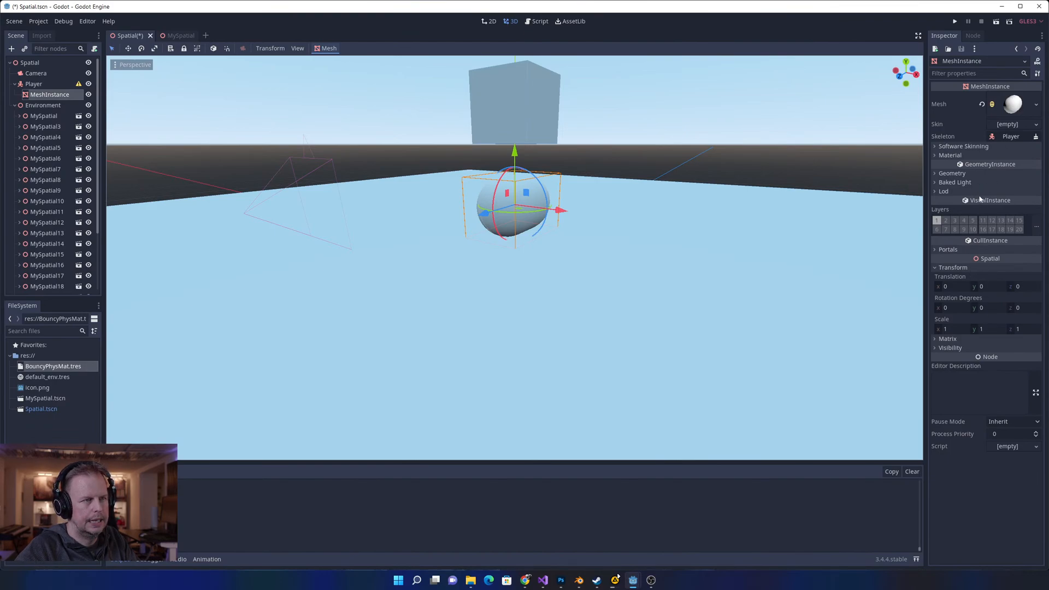
click(1016, 105)
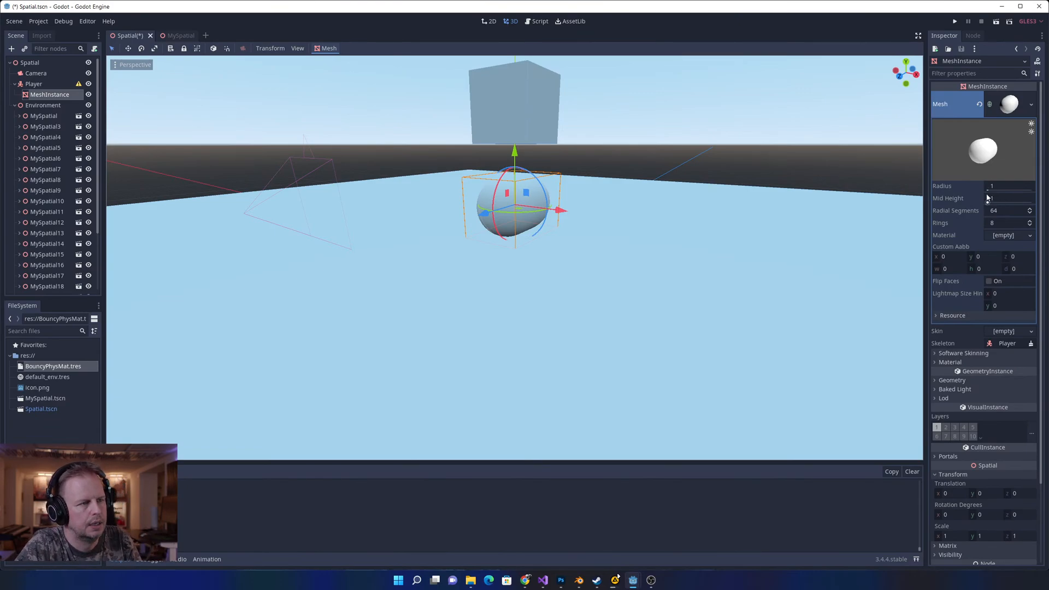
- Try lengthening the capsule mesh to a mid height of about 9.18, undo it, and set the mid height to about 1.02
drag(993, 201, 992, 204)
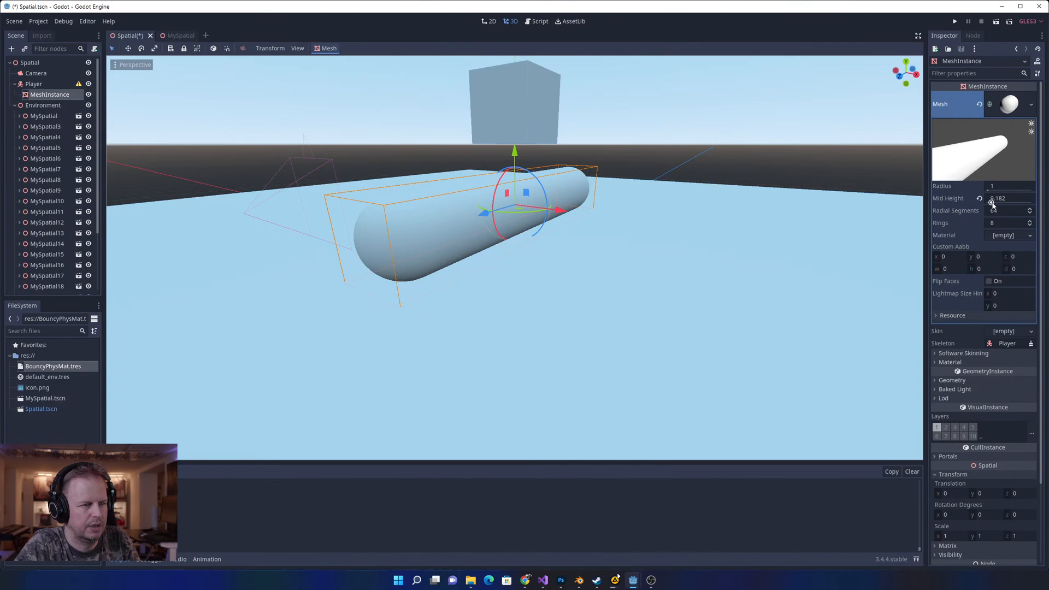
key(ctrl+z)
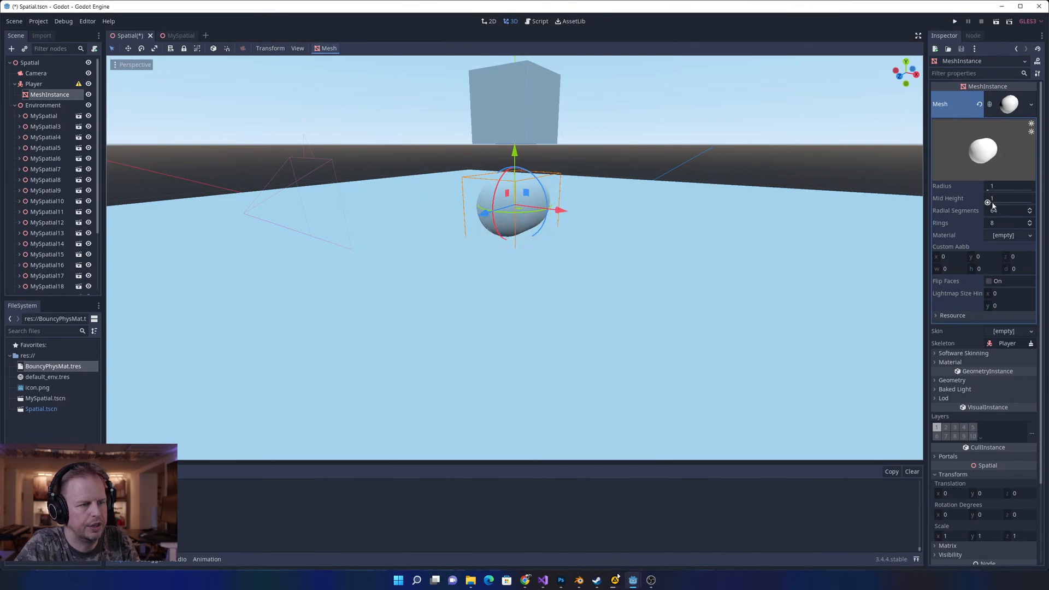
drag(993, 203, 993, 203)
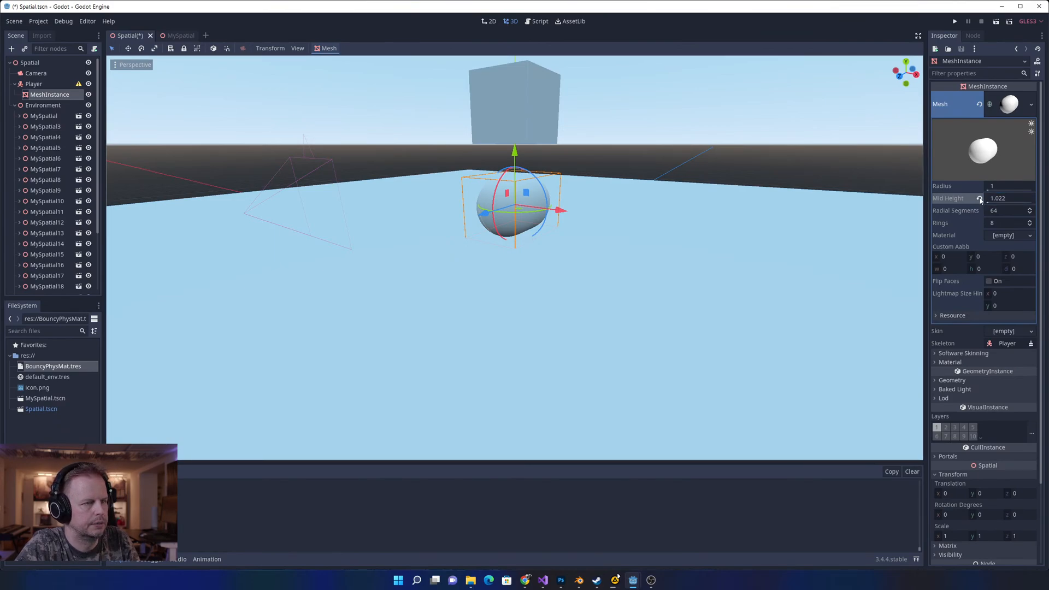
- Stand the capsule mesh upright at a Y translation of about 0.686, and resize it to radius 0.588 and mid height 2.152
drag(498, 191, 516, 135)
key(w)
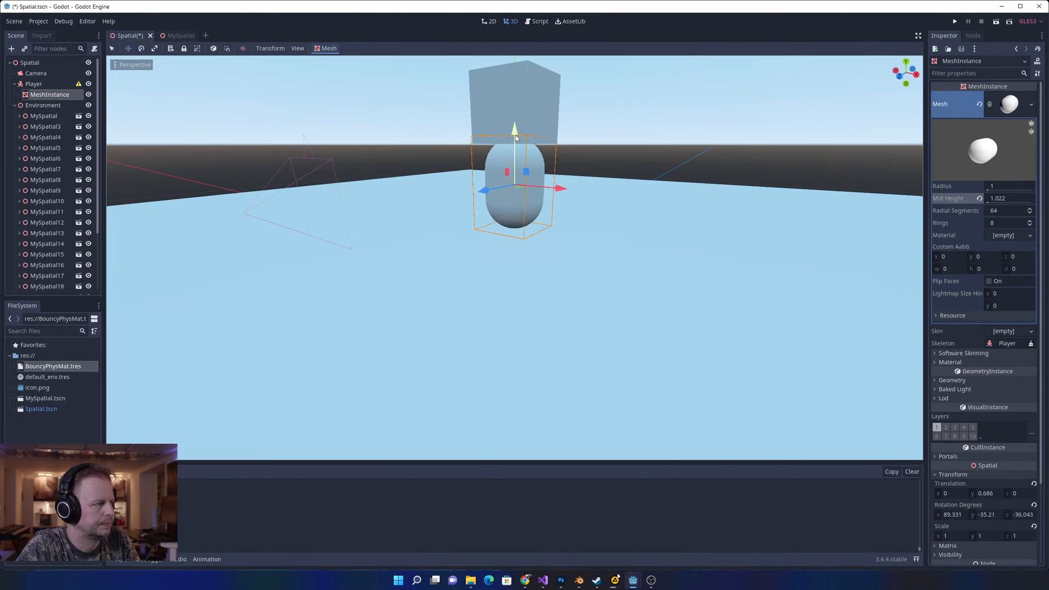
drag(998, 190, 1045, 199)
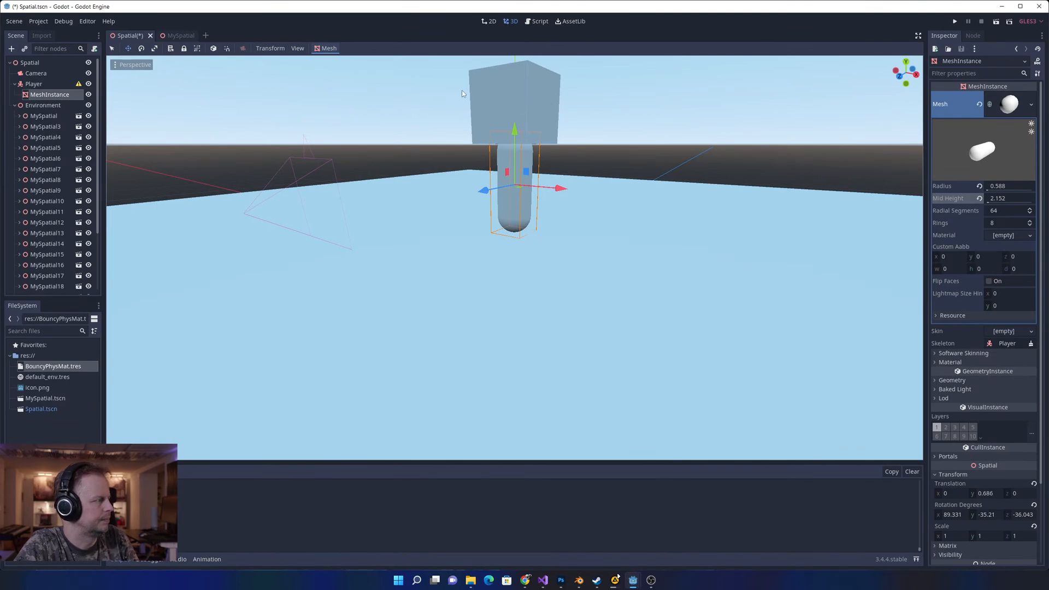
- Try to delete the MeshInstance of the cube overlapping the top of the capsule
click(111, 48)
click(522, 89)
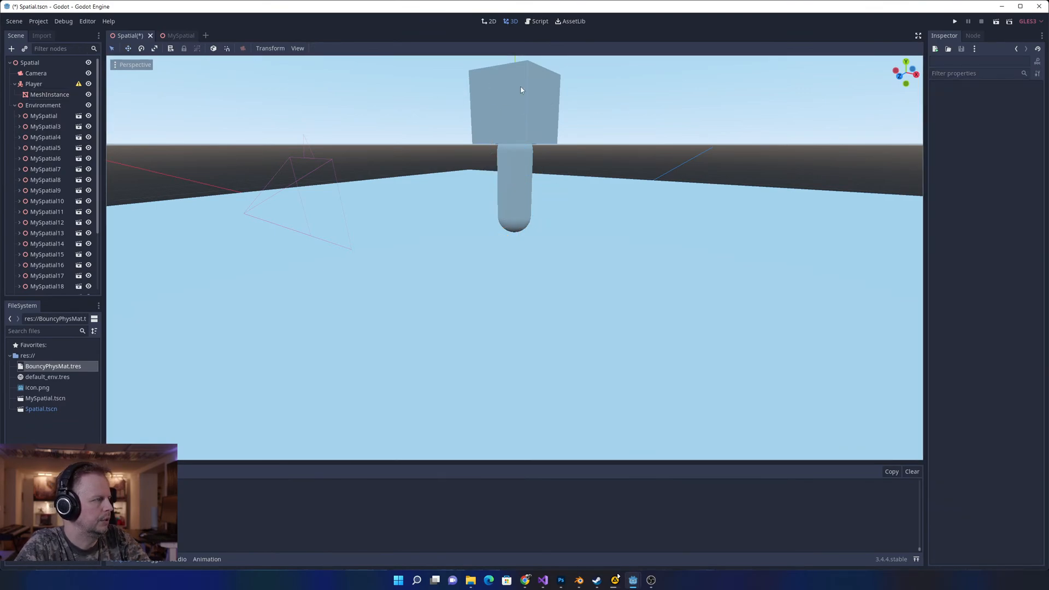
click(523, 97)
key(Delete)
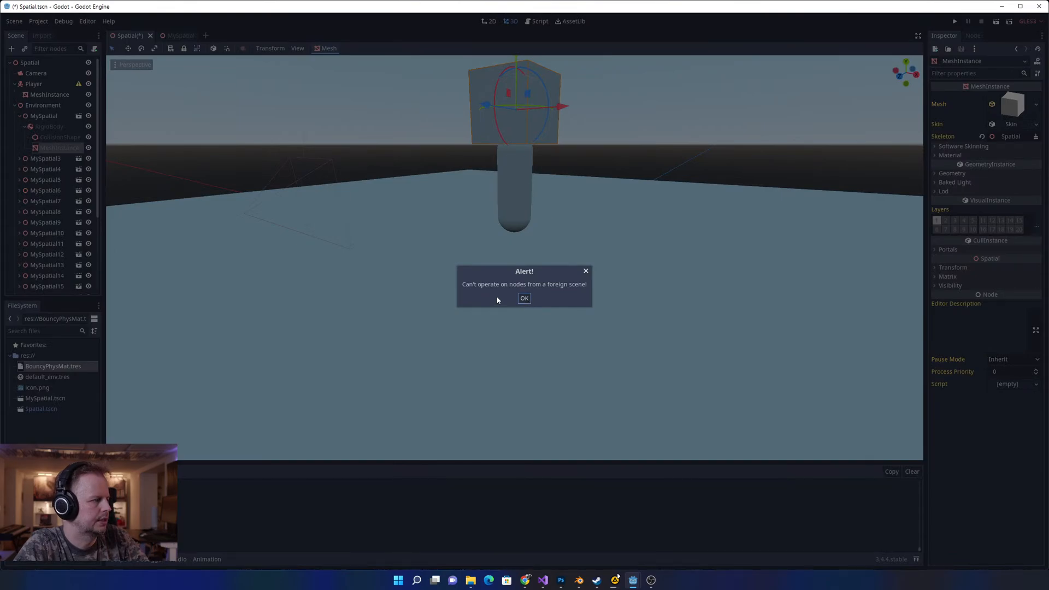
click(525, 299)
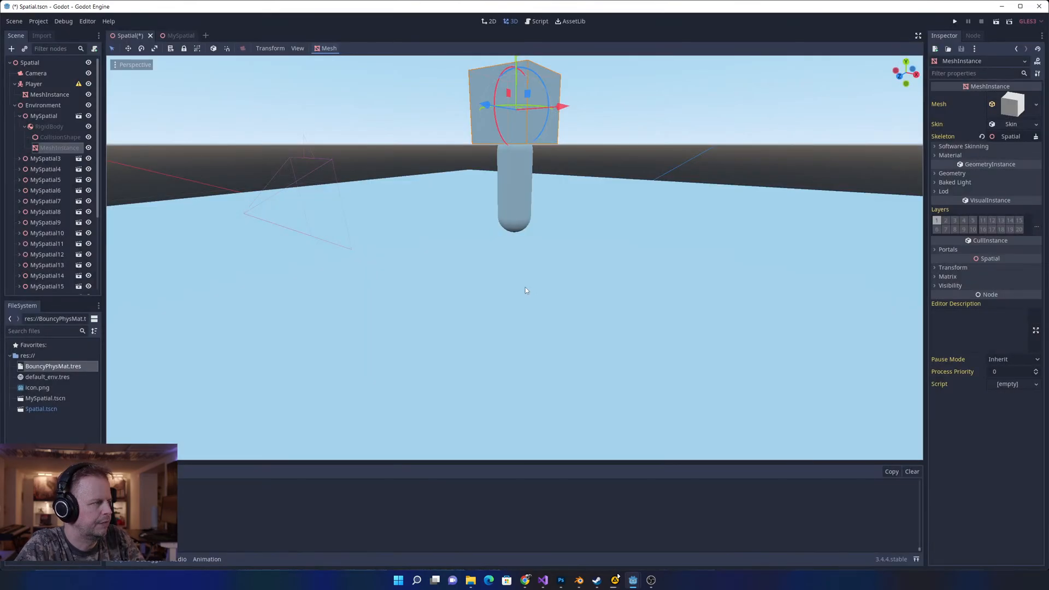
- Save the scene and try to delete the overlapping cube again through its CollisionShape
click(661, 93)
scroll(666, 115, down, 5)
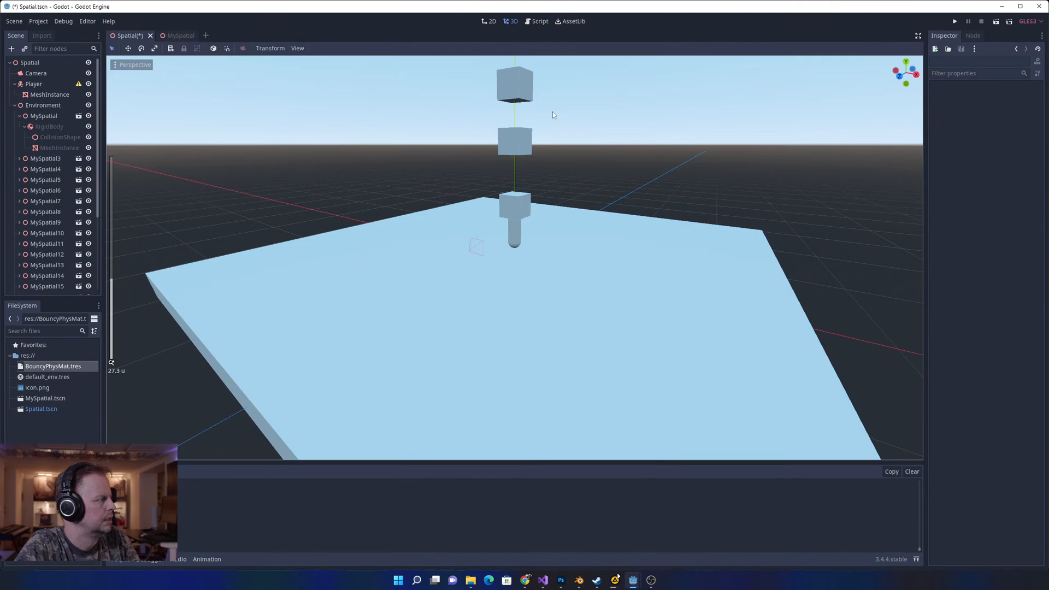
key(ctrl+s)
click(517, 202)
click(558, 192)
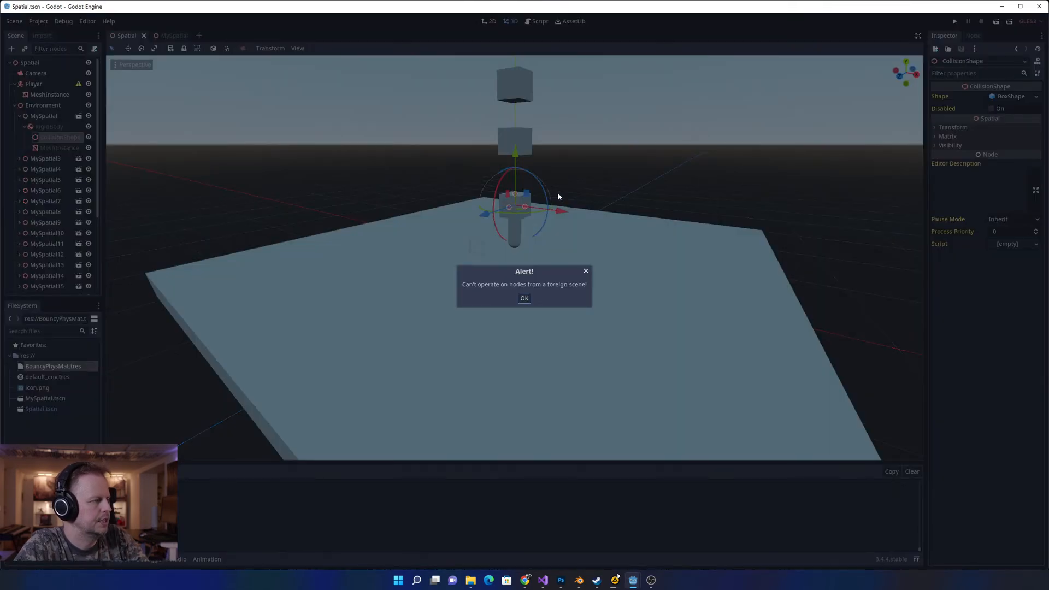
click(526, 301)
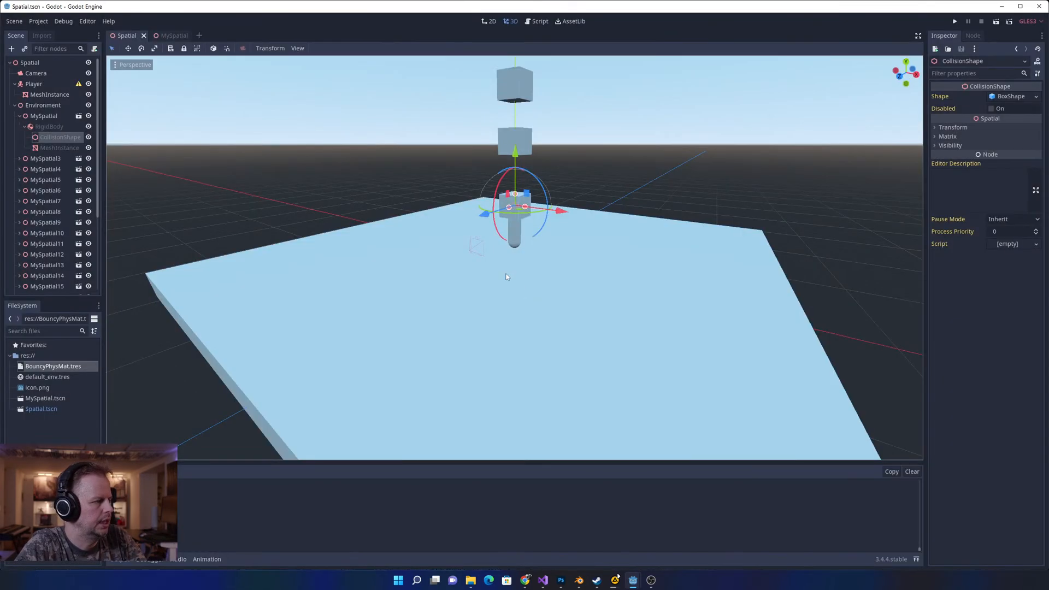
- Try once more to pick the overlapping cube in the viewport instead of its inner CollisionShape
click(43, 105)
click(30, 62)
click(522, 206)
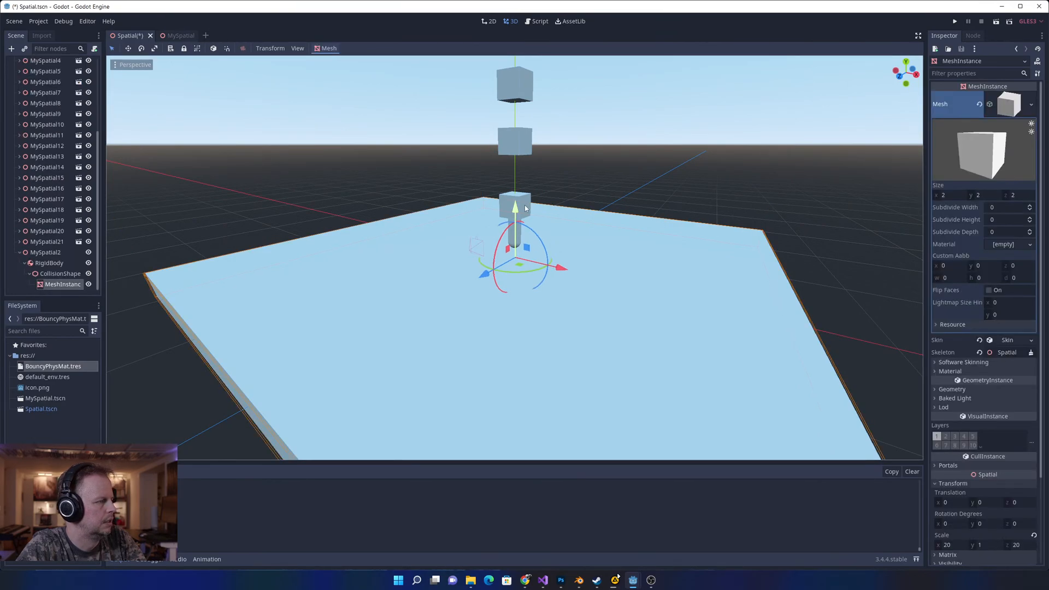
click(538, 187)
click(522, 204)
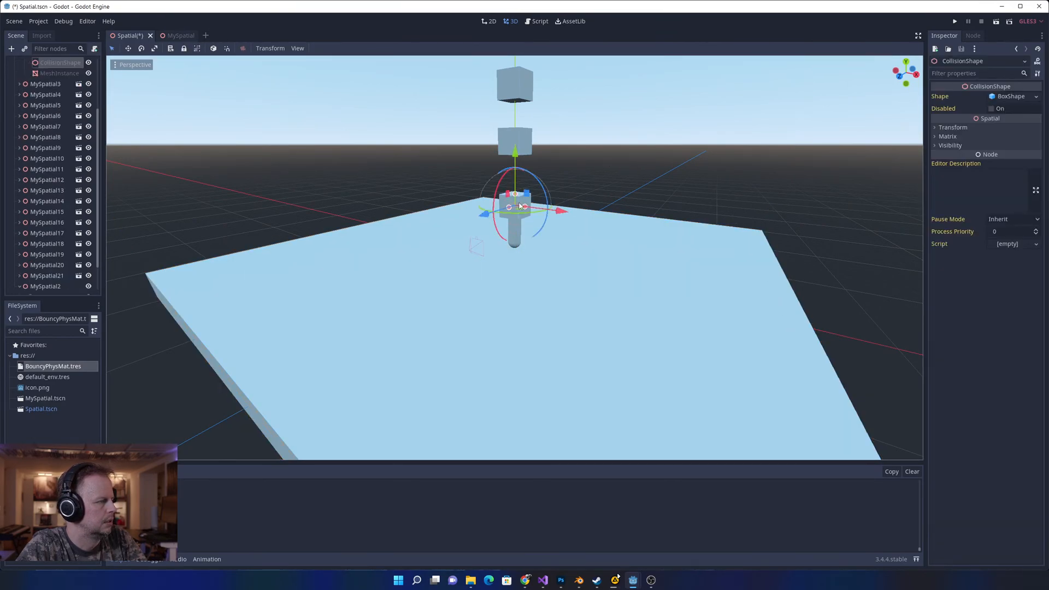
click(524, 207)
click(525, 325)
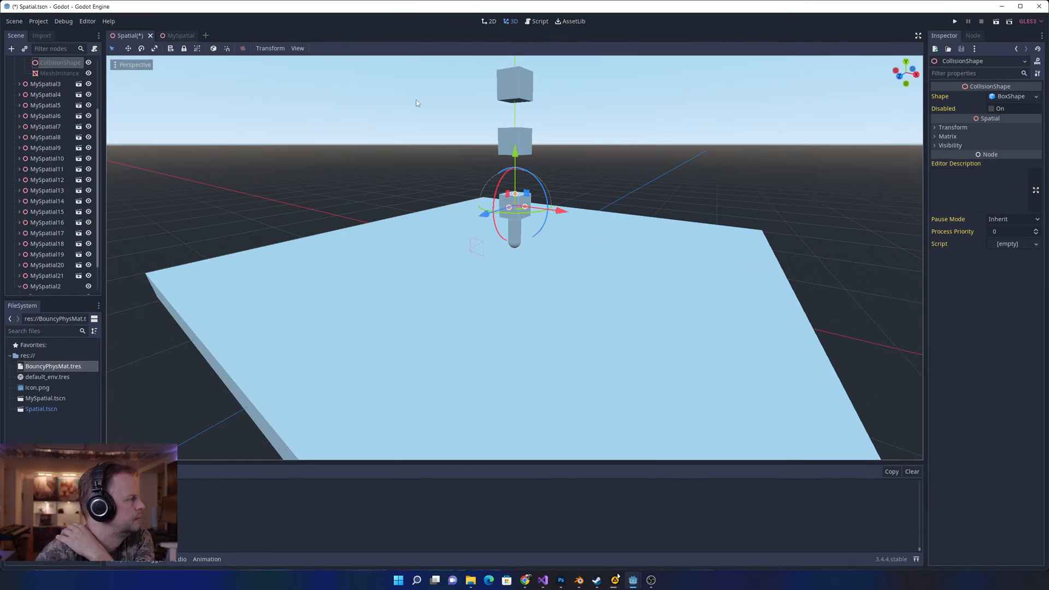
- Save the scene and delete the MySpatial node from under Environment to remove the cube overlapping the capsule
scroll(82, 143, up, 3)
key(ctrl+s)
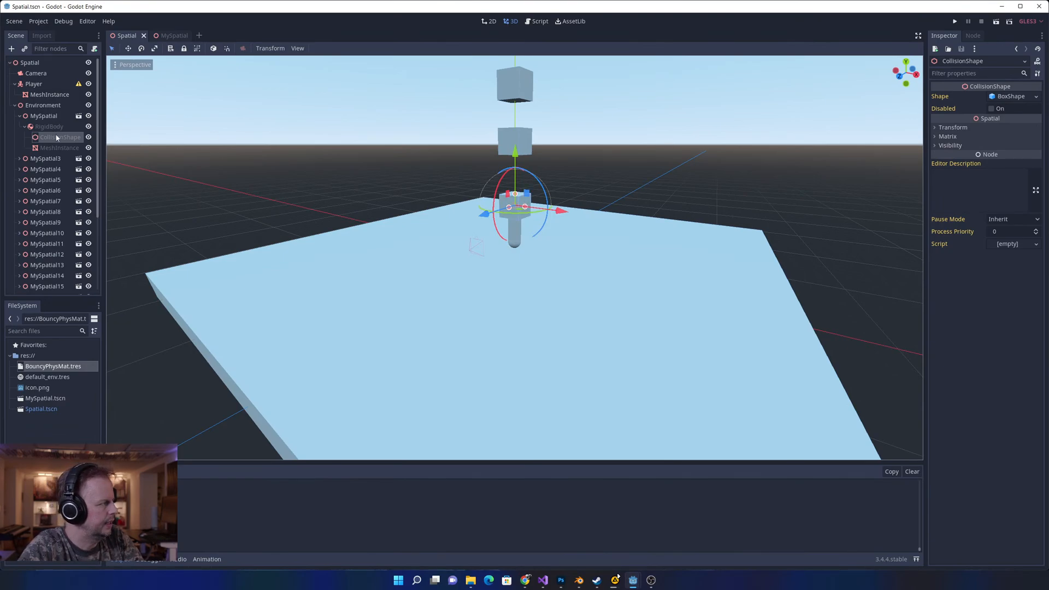
click(45, 116)
key(Delete)
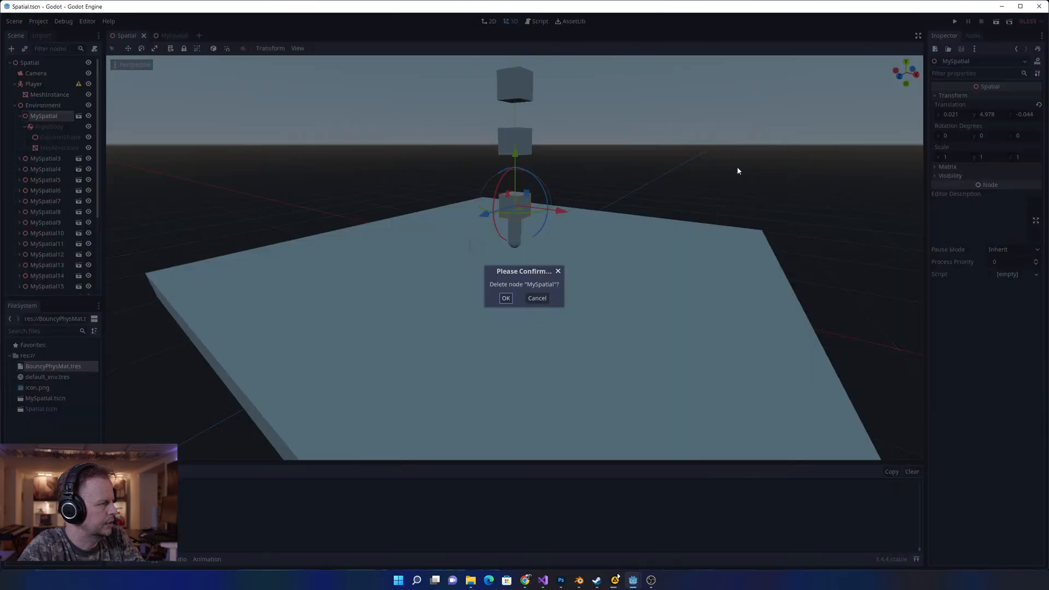
click(506, 299)
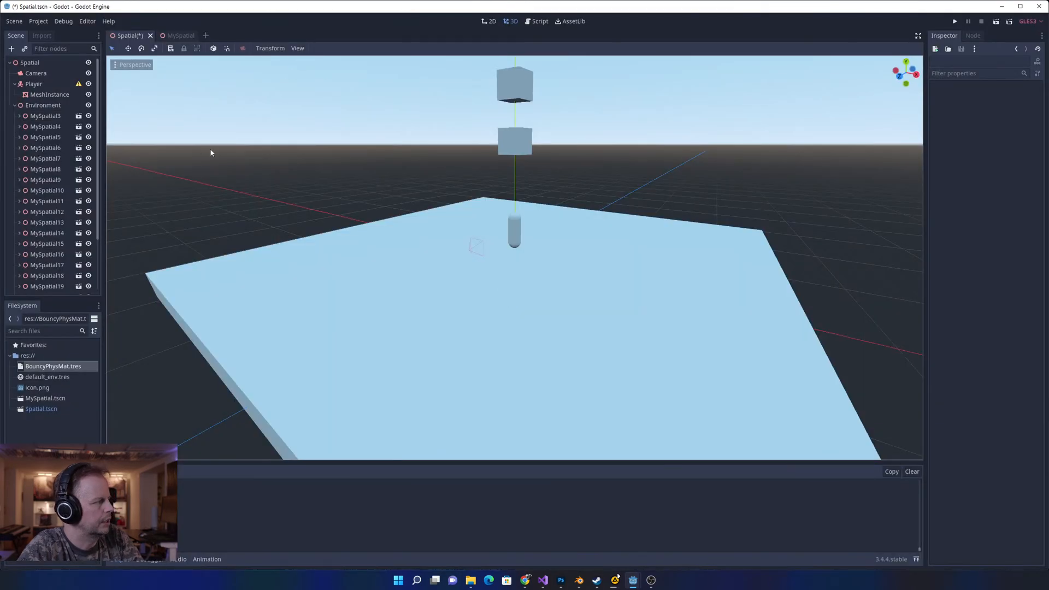
- Identify the node of the lowest remaining cube, collapse the MySpatial3 branch, and save the scene
click(517, 140)
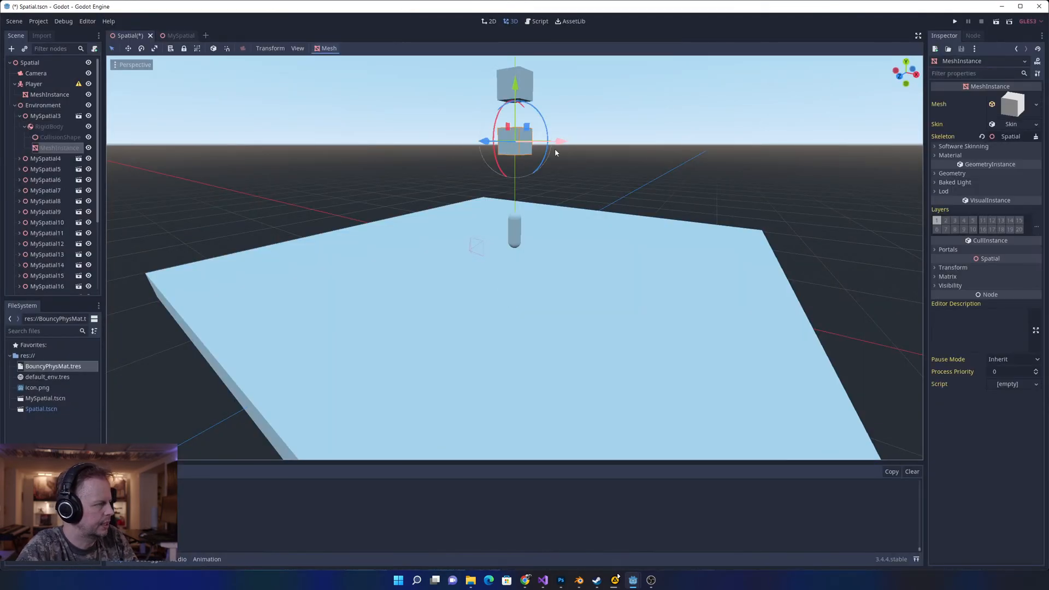
click(19, 115)
click(38, 105)
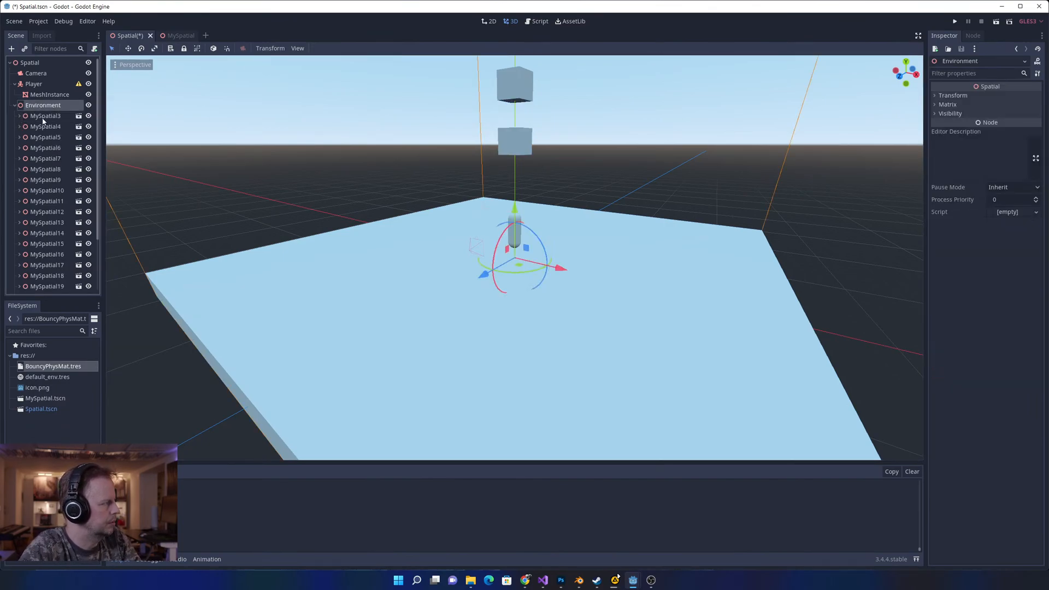
click(554, 189)
key(ctrl+s)
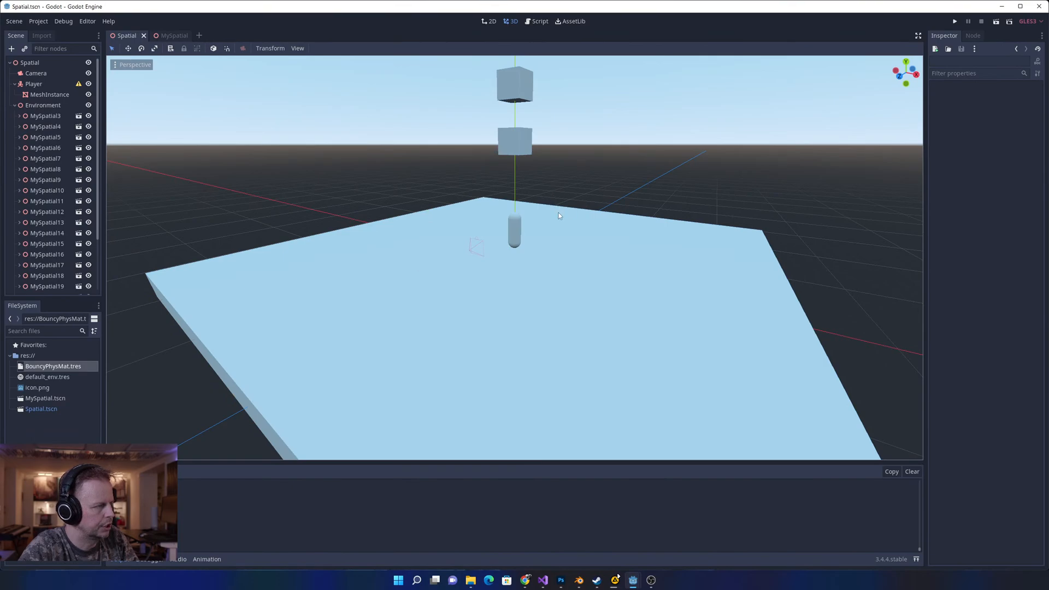
- Review the capsule mesh's properties and read the configuration warning on the Player node
click(517, 232)
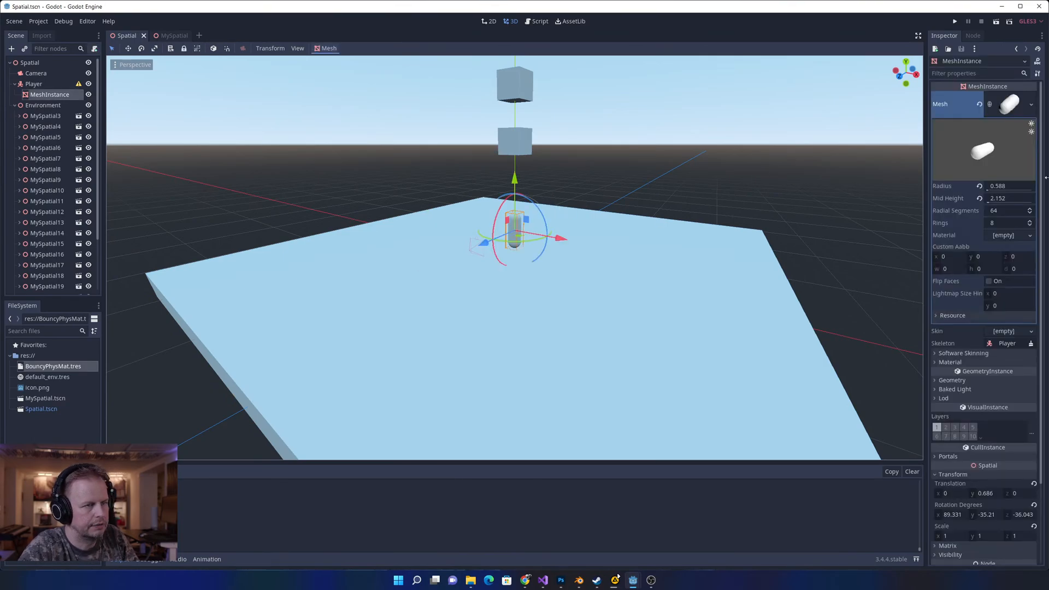
click(38, 85)
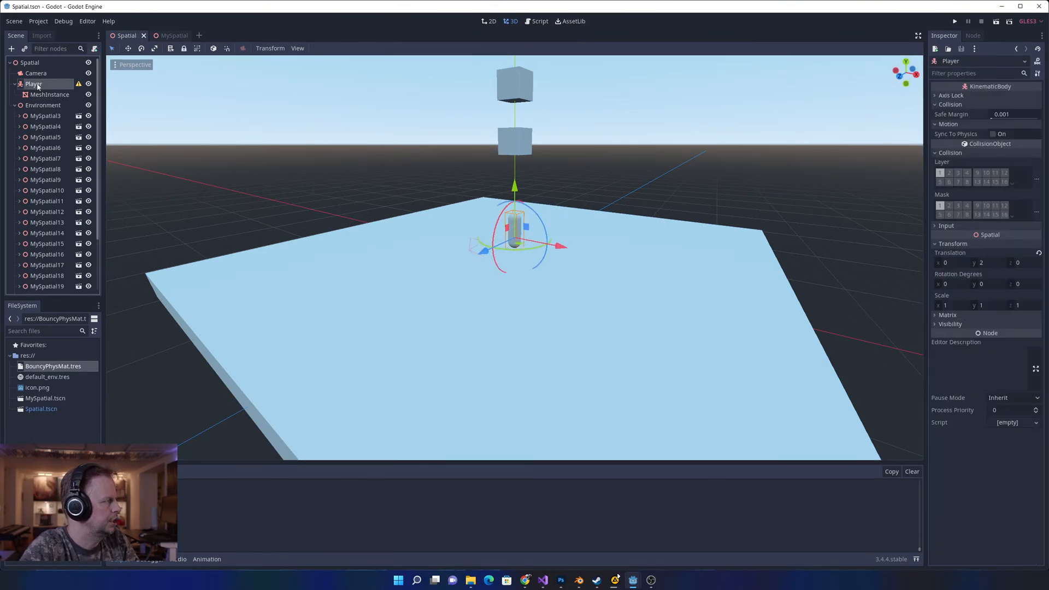
mouse_move(79, 85)
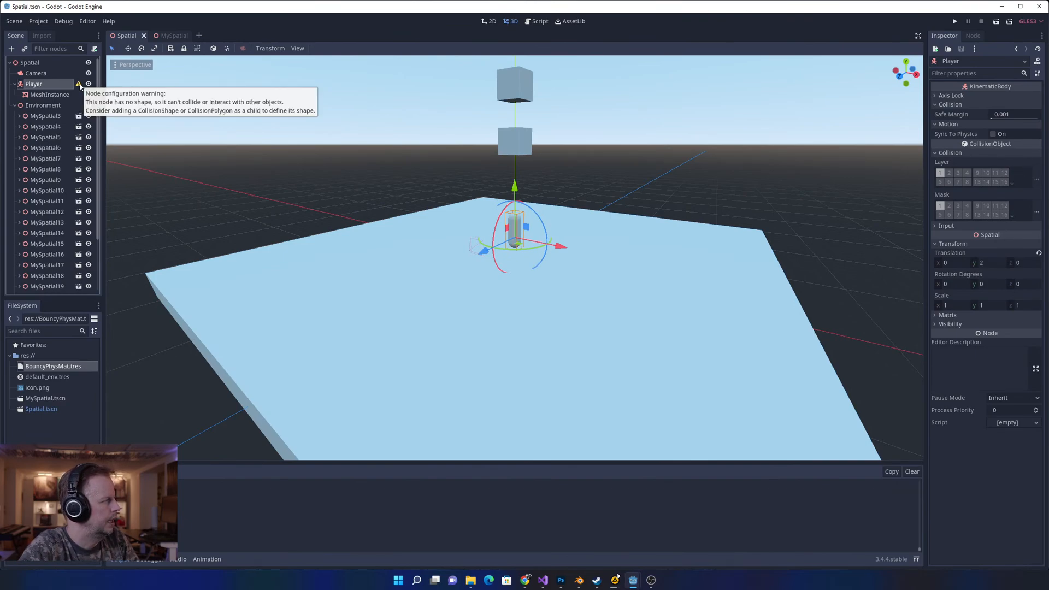
- Look through the properties and node options of the capsule's MeshInstance and the Player for a way to define a collision shape
right_click(47, 95)
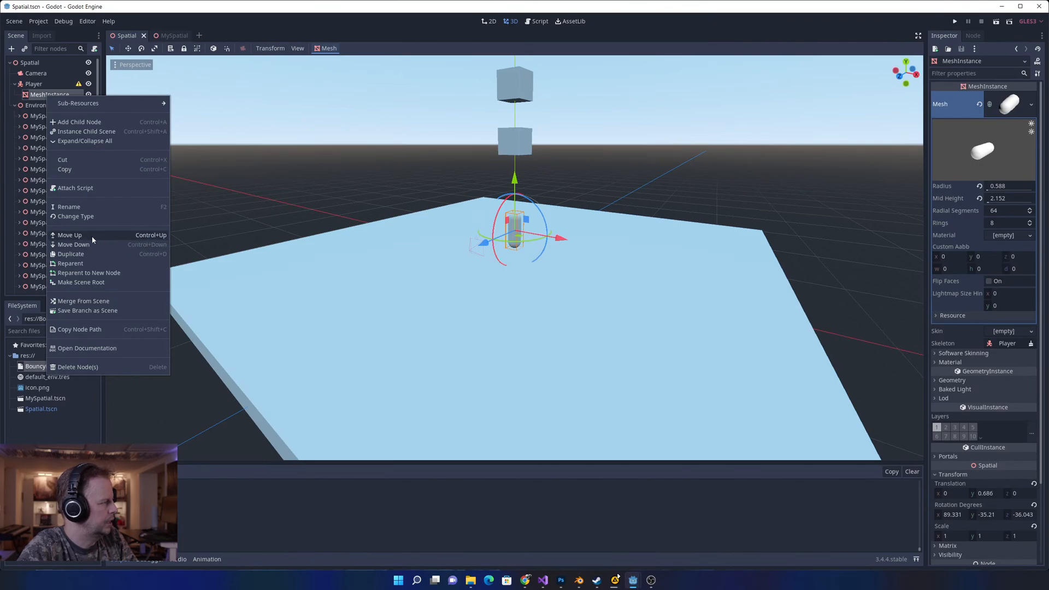
click(981, 249)
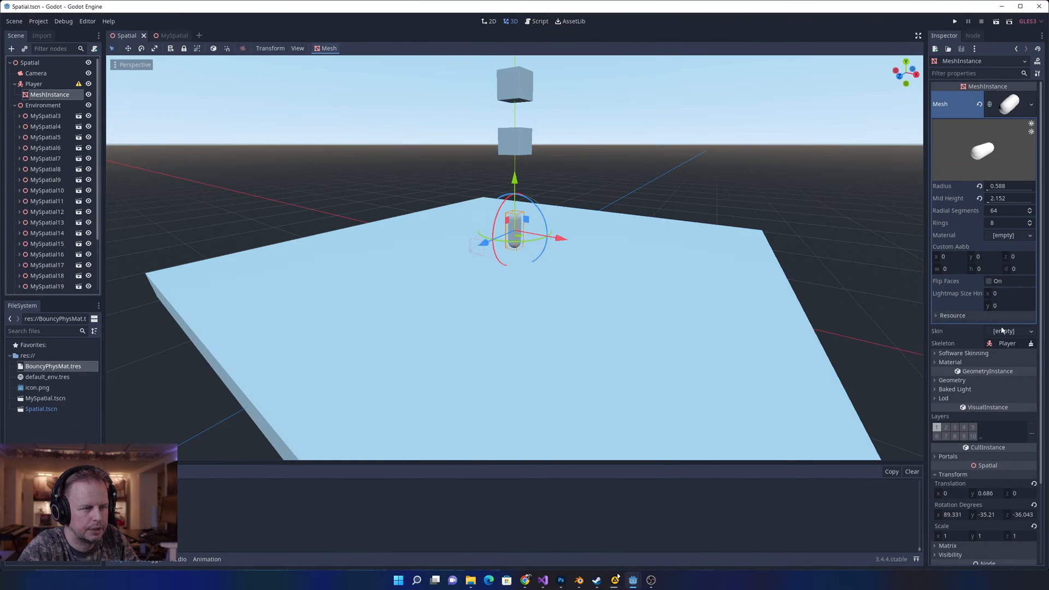
scroll(995, 360, down, 3)
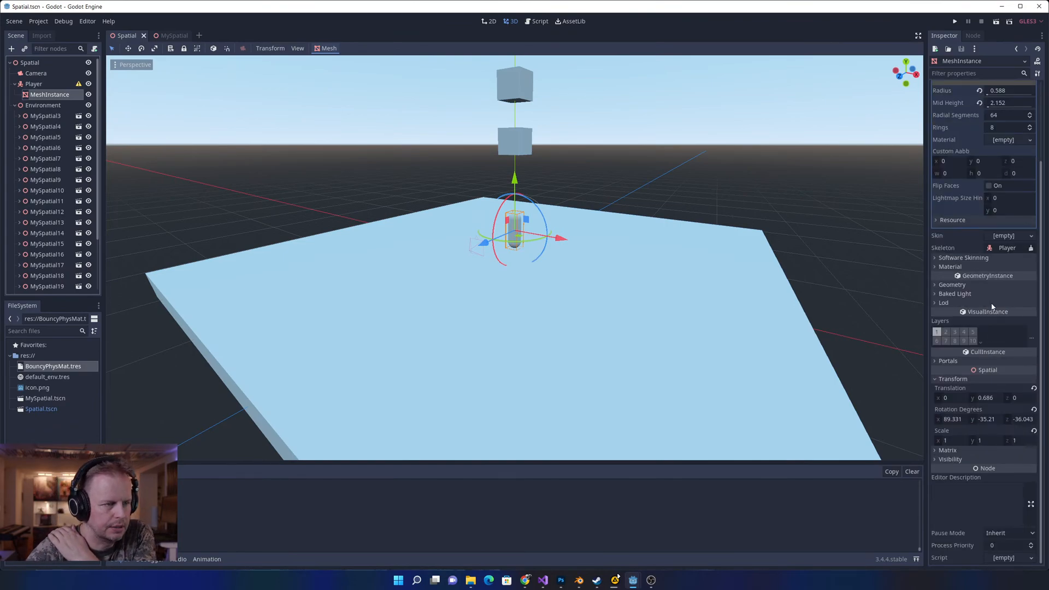
scroll(1004, 302, up, 3)
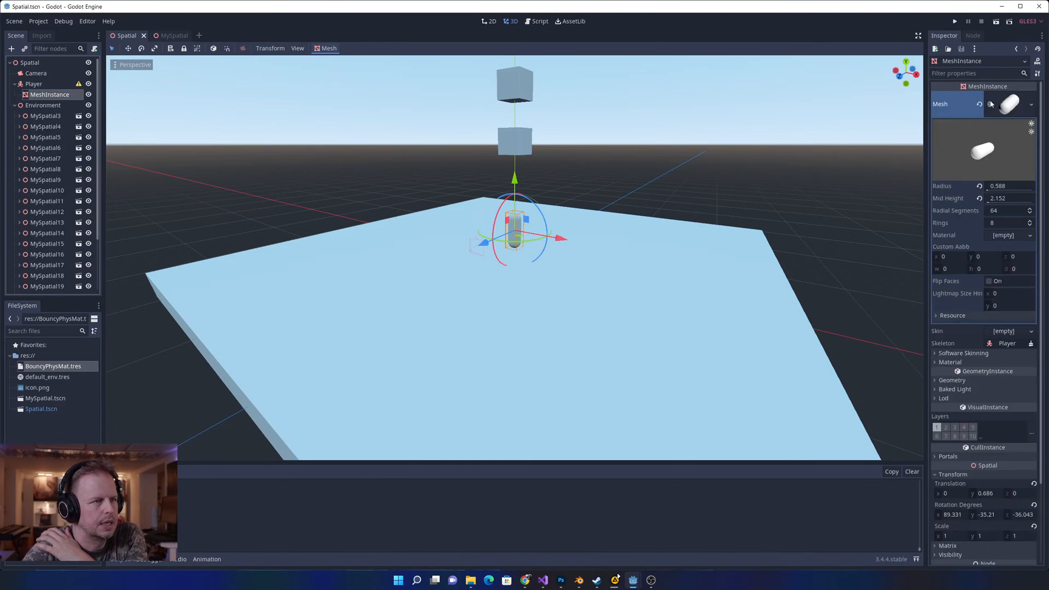
click(34, 83)
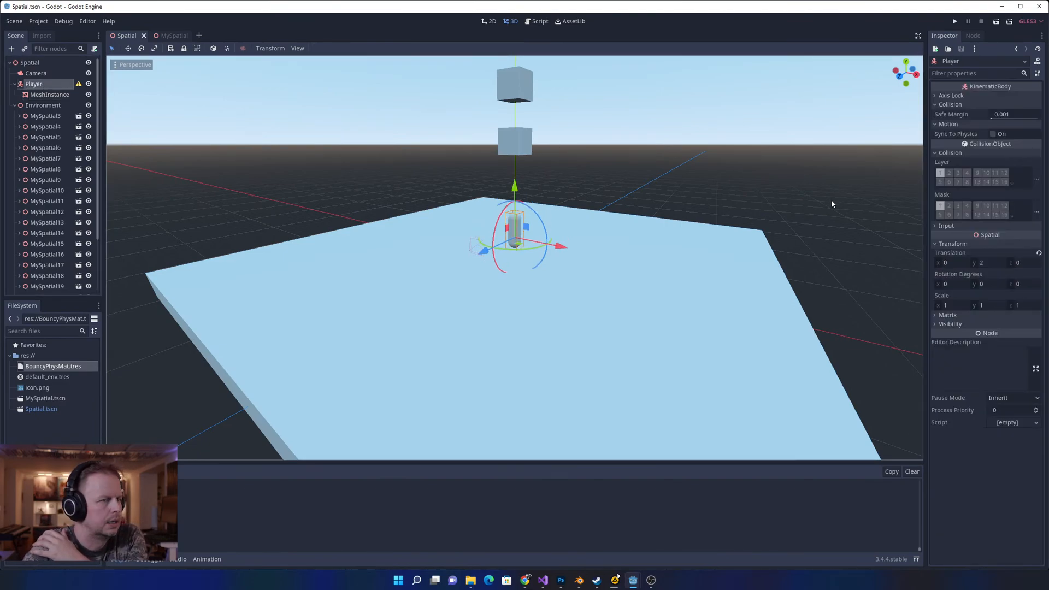
right_click(38, 85)
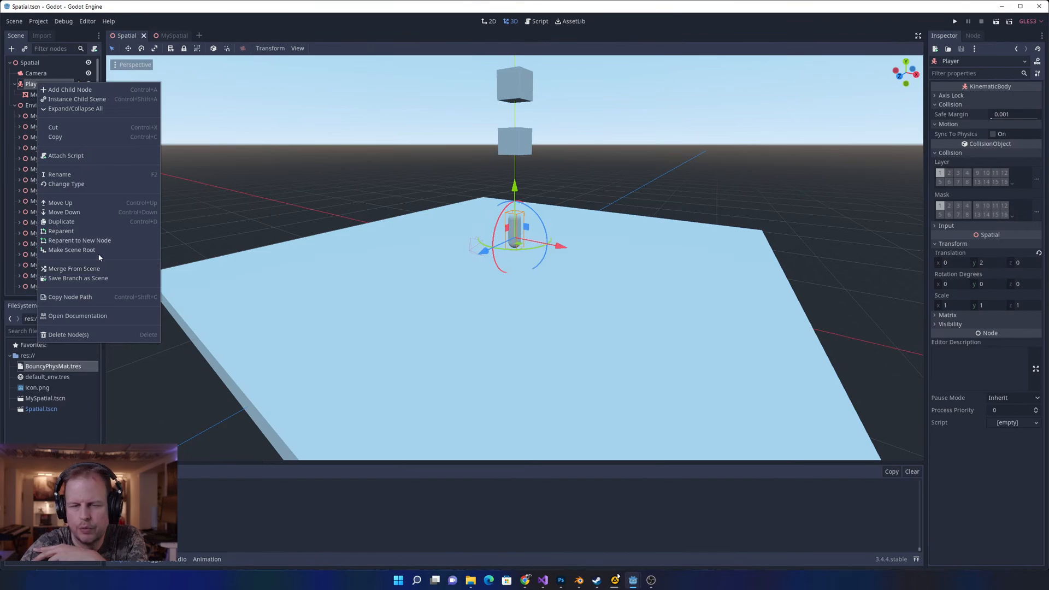
click(26, 85)
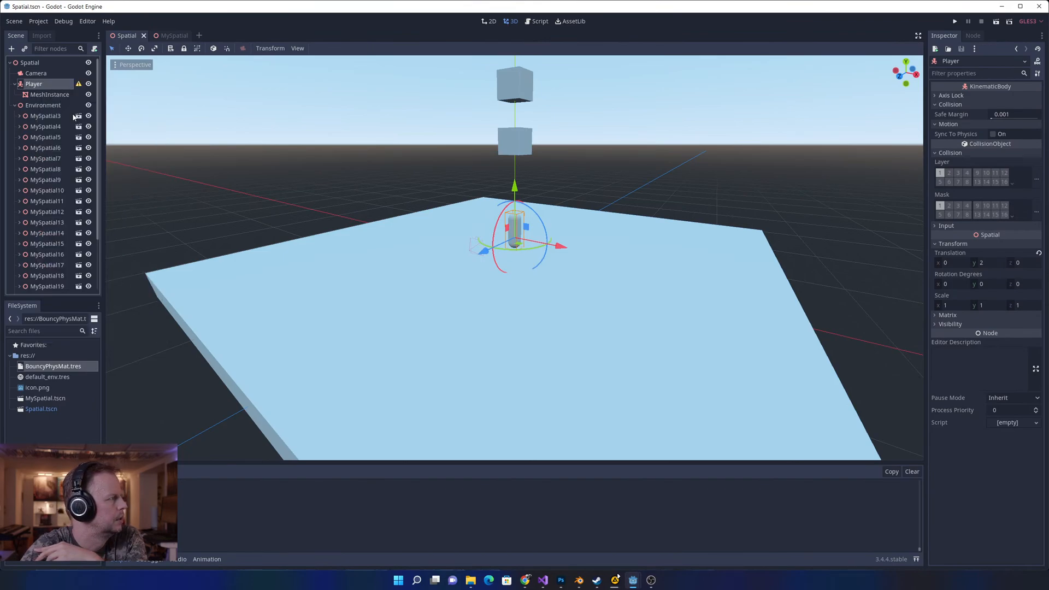
- Review the signals available on the Player node, including the CollisionObject group, and return to its properties
click(972, 36)
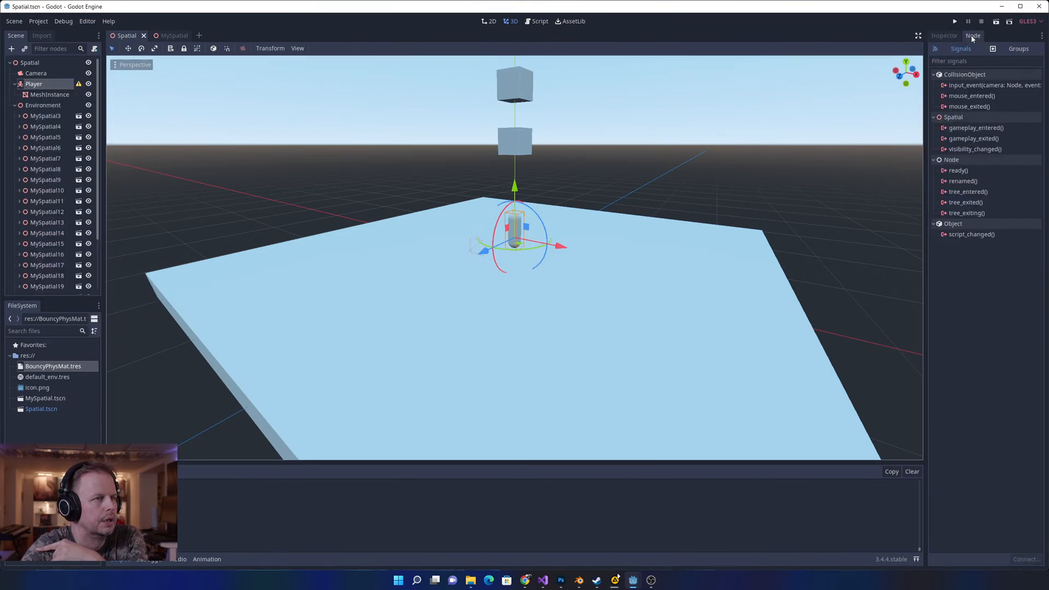
click(959, 75)
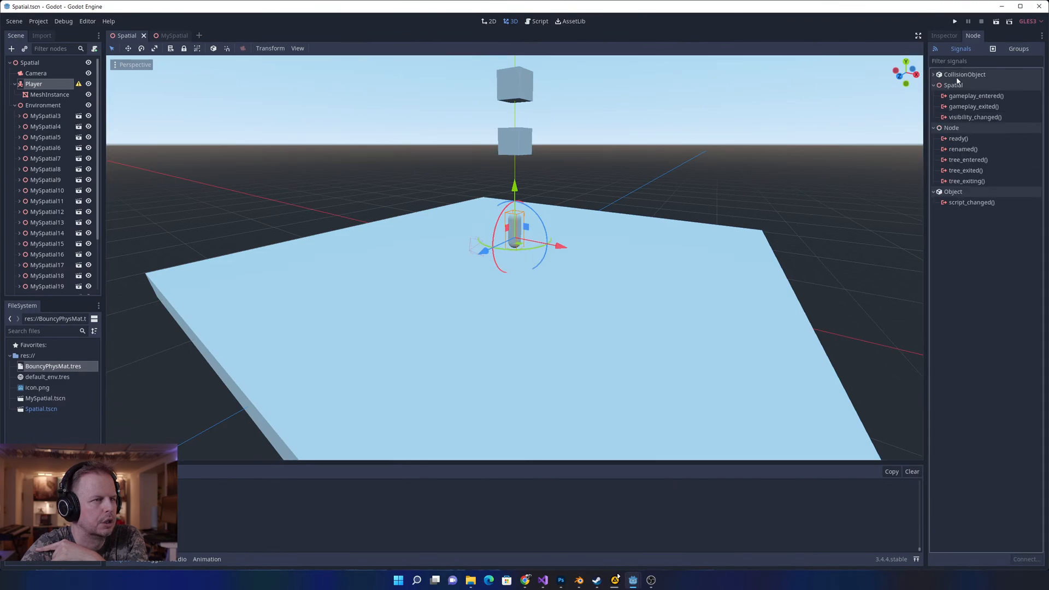
click(960, 76)
click(966, 75)
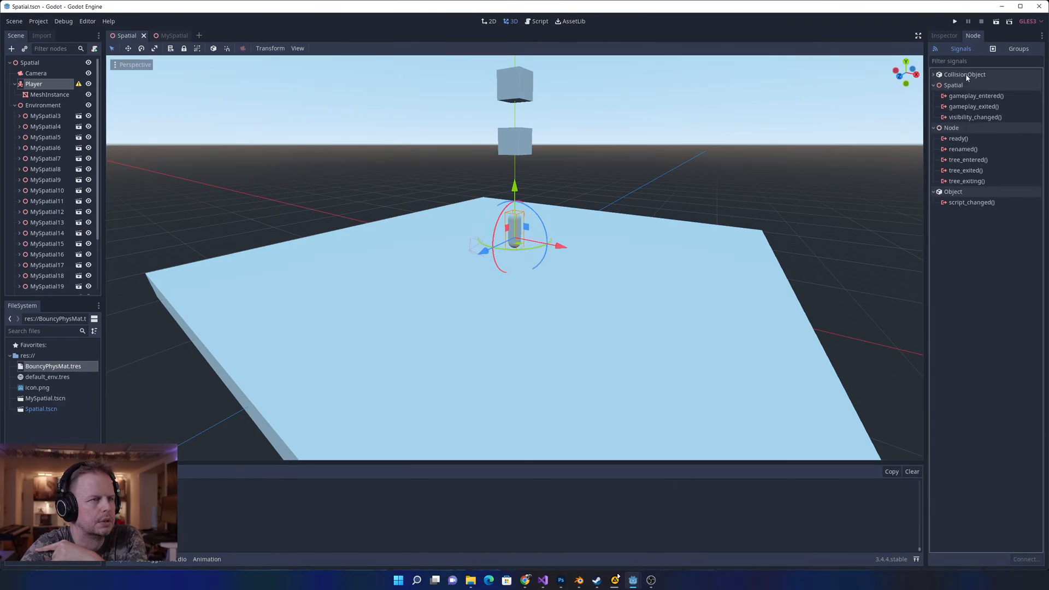
click(966, 75)
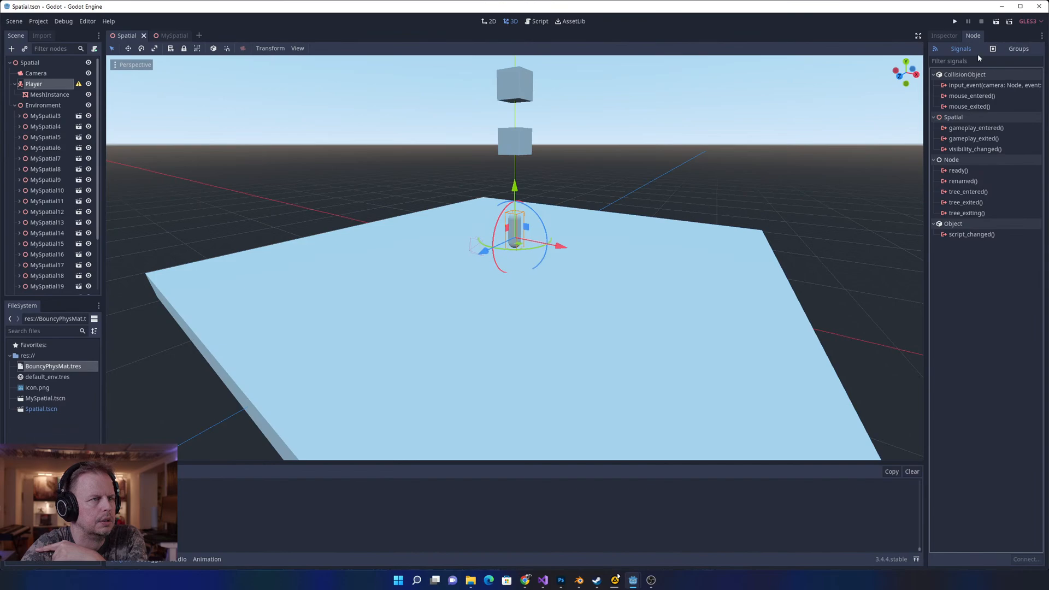
click(937, 35)
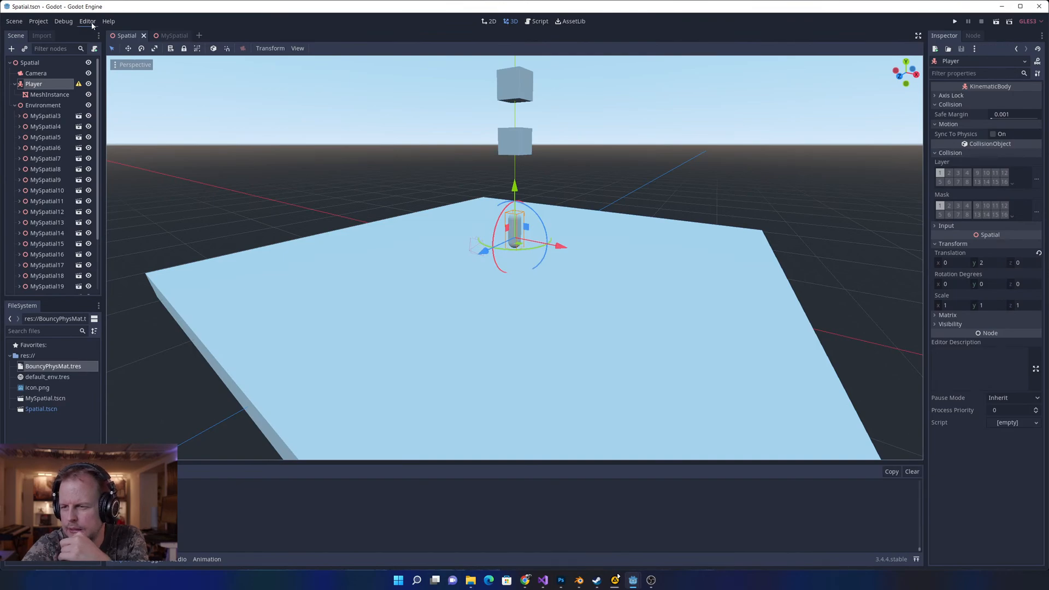
- Create a single convex collision sibling from the capsule MeshInstance and inspect its wireframe up close
click(51, 96)
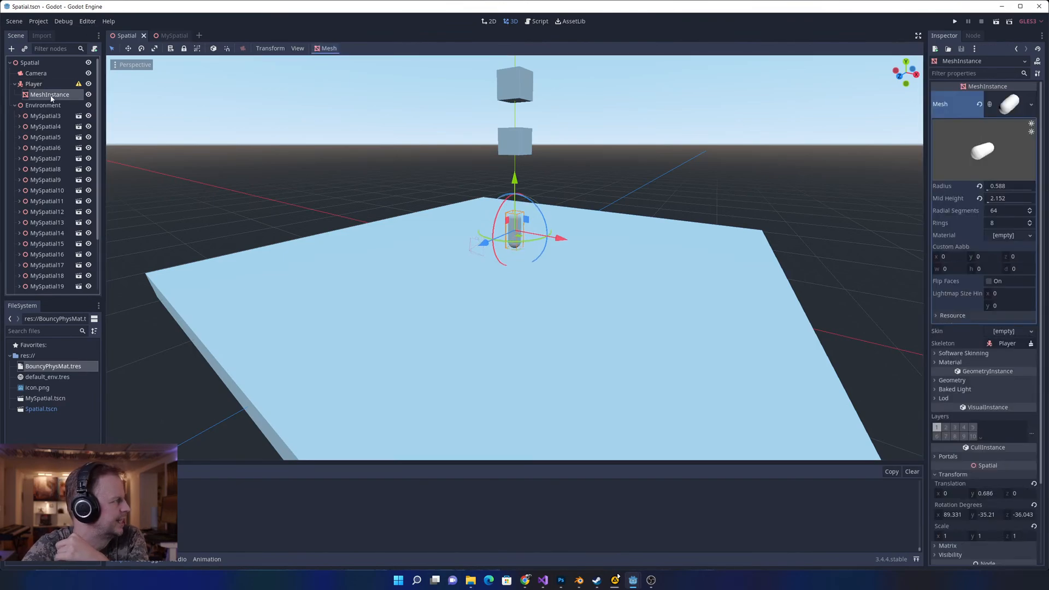
click(327, 49)
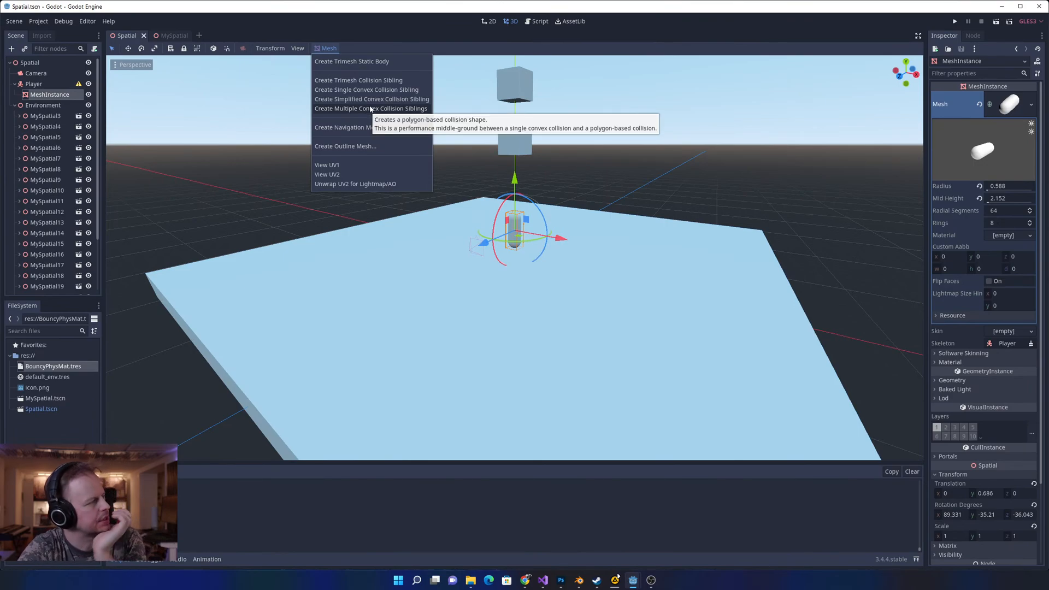
click(399, 98)
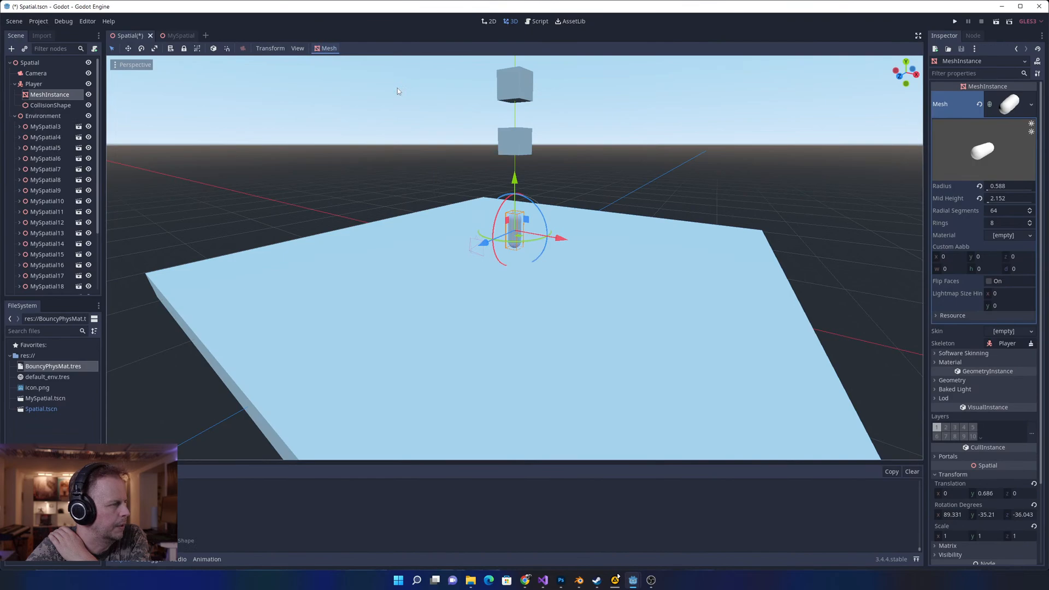
click(48, 105)
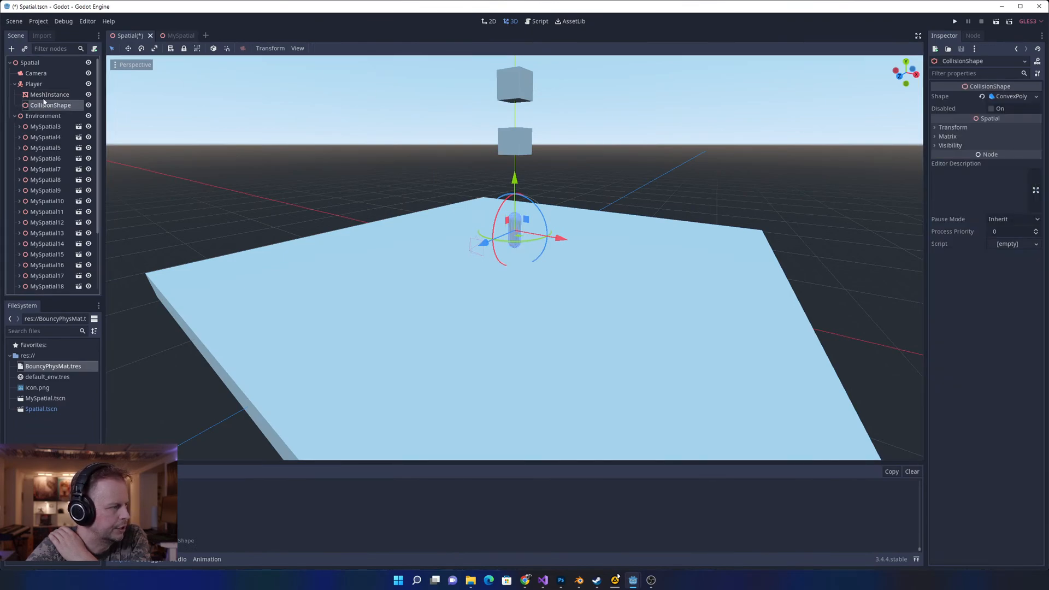
scroll(530, 185, up, 3)
scroll(529, 185, up, 10)
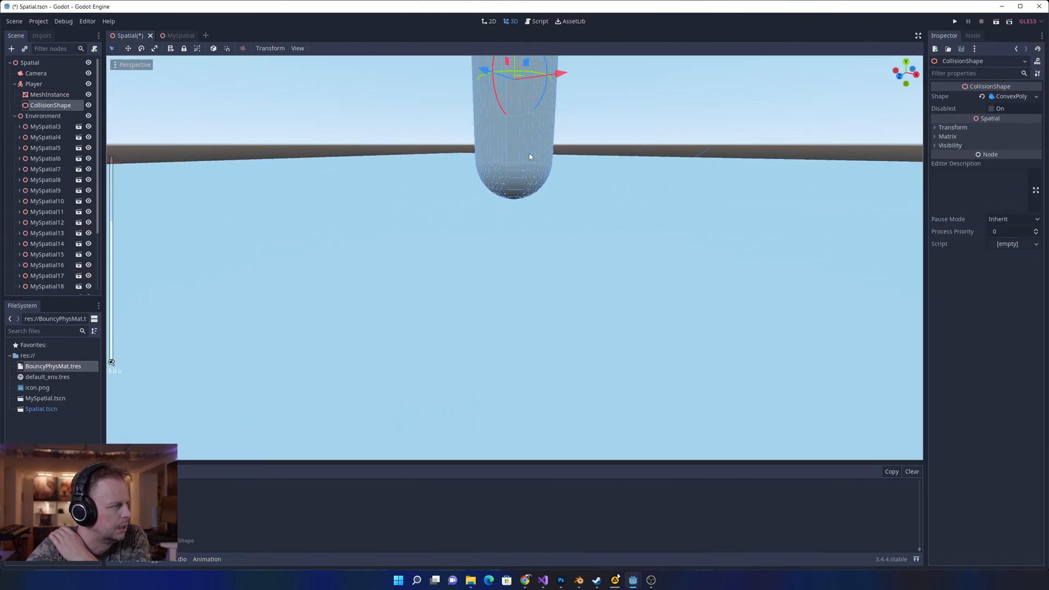
middle_drag(536, 169, 533, 143)
scroll(533, 218, down, 6)
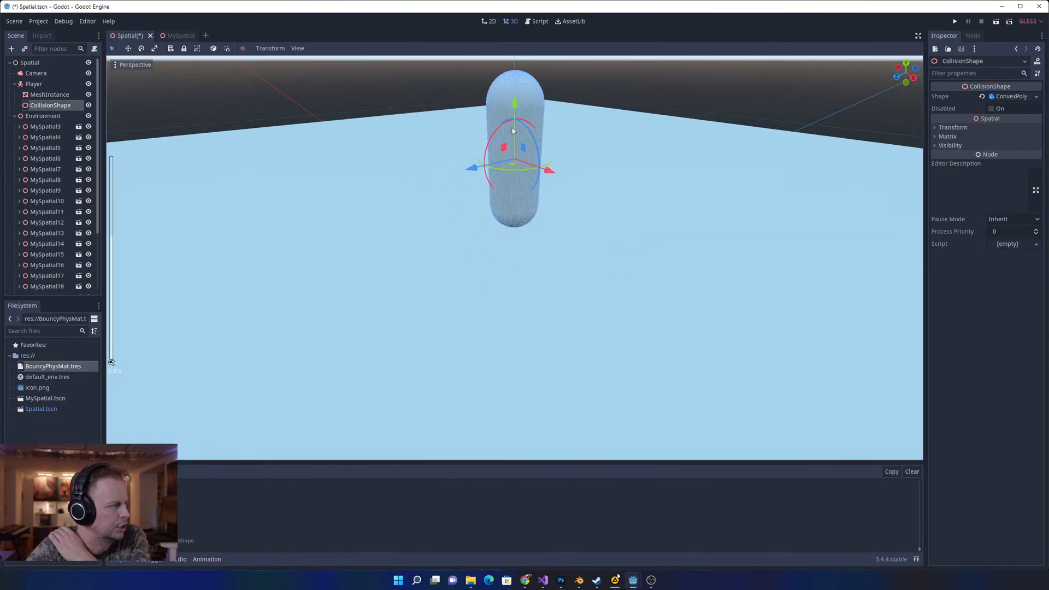
- Delete the CollisionShape node from under Player
click(50, 96)
click(52, 106)
key(Delete)
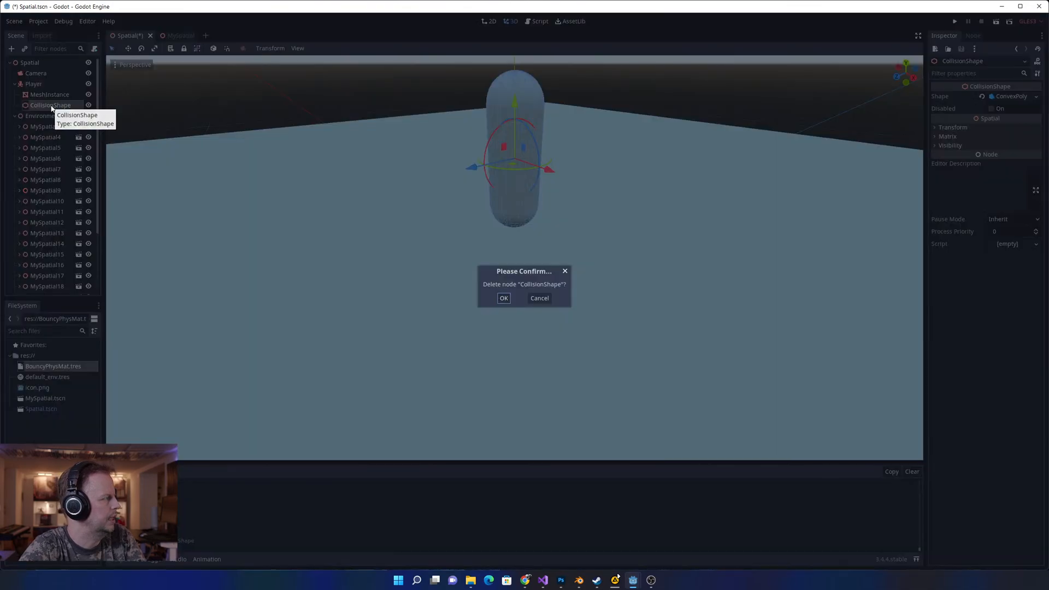
click(504, 298)
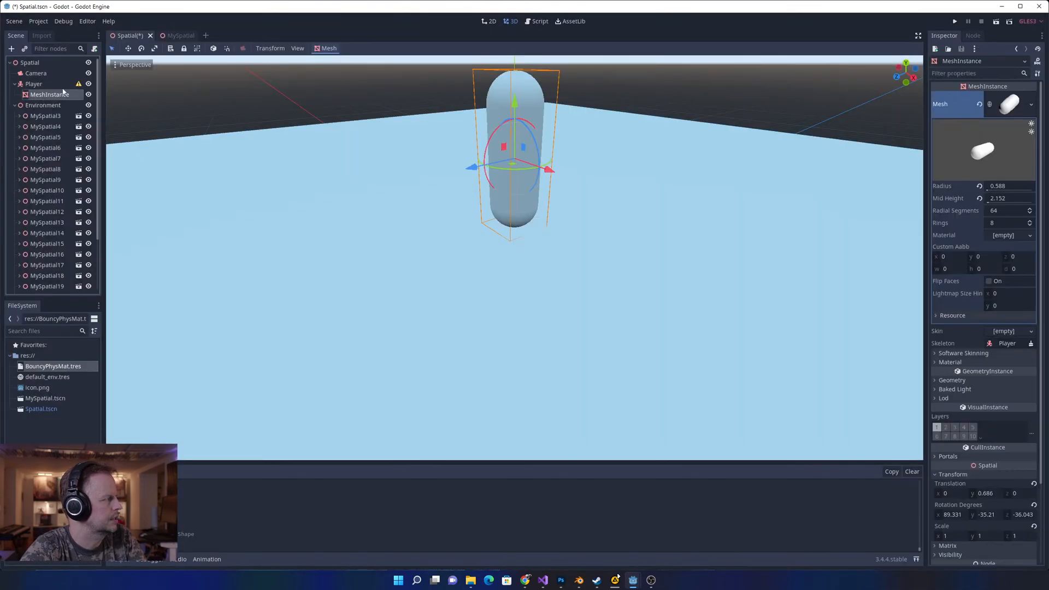
- Create multiple convex collision siblings from the capsule MeshInstance under Player
click(172, 35)
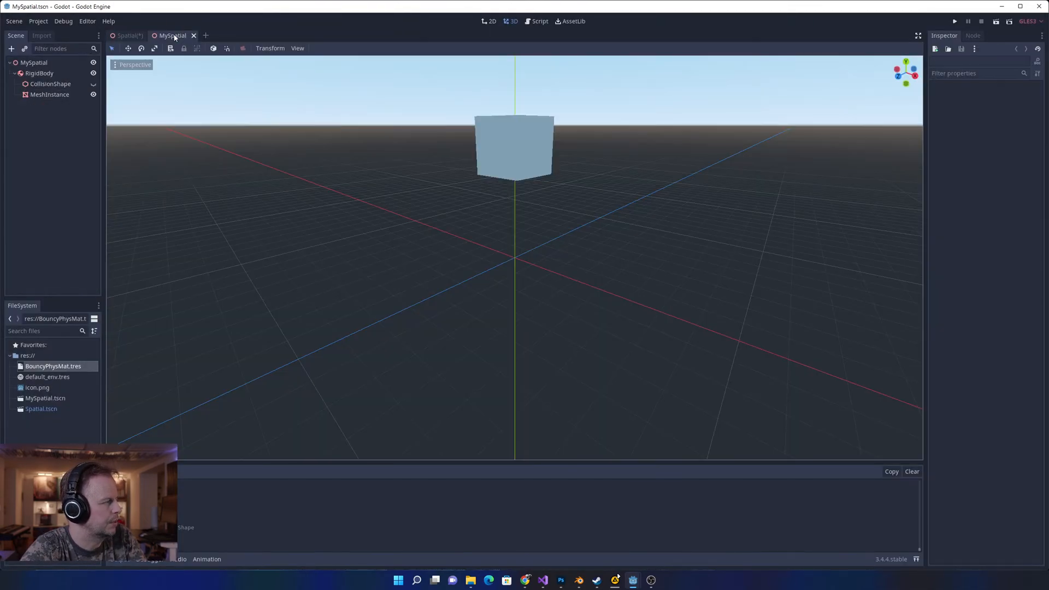
click(125, 35)
click(328, 49)
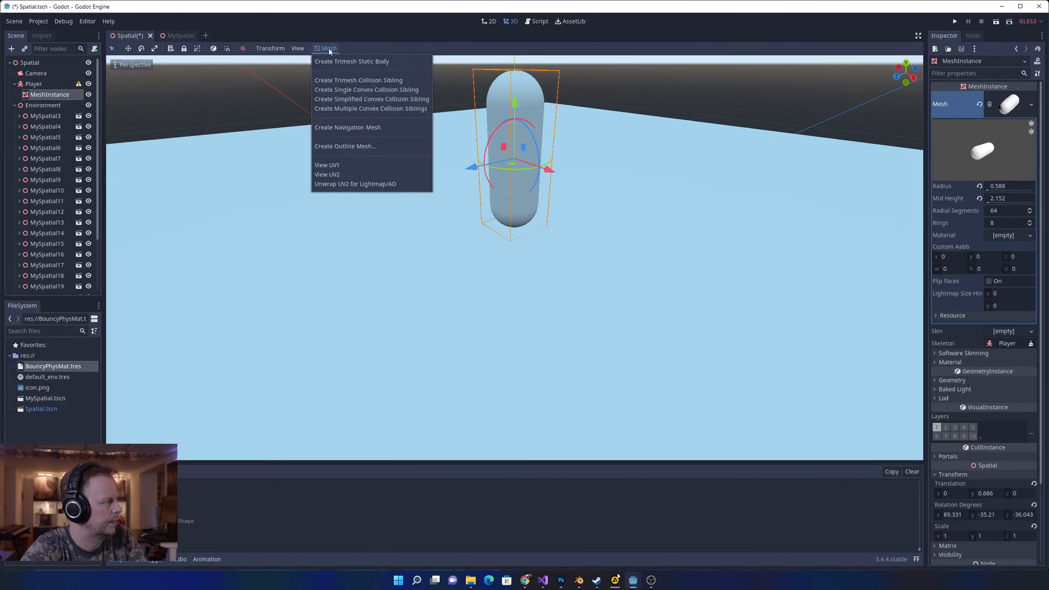
click(391, 114)
- Compare the new CollisionShape with the capsule MeshInstance in the viewport from another angle
click(54, 106)
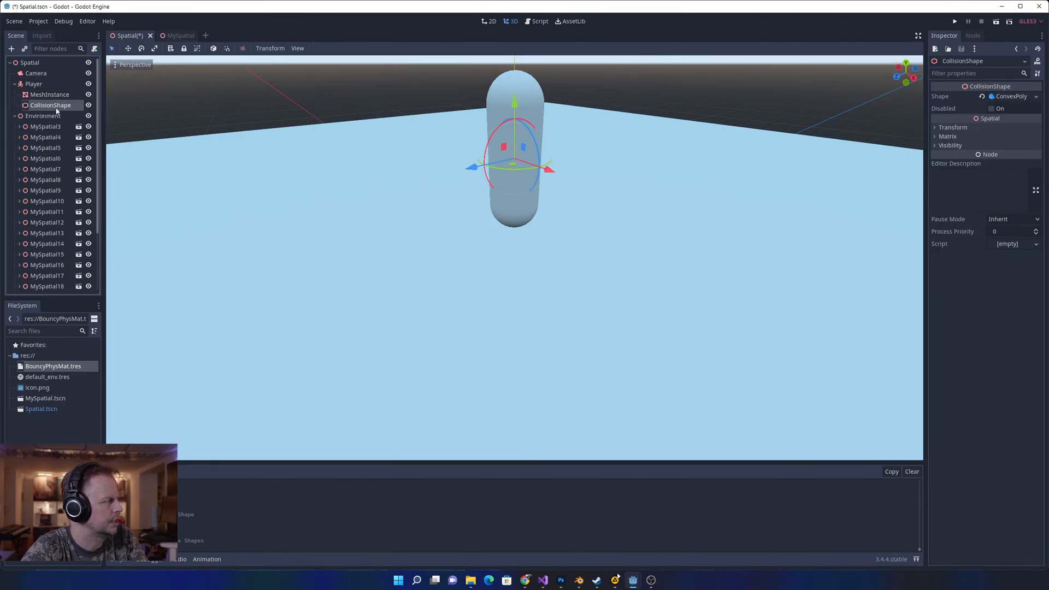
click(54, 96)
click(54, 105)
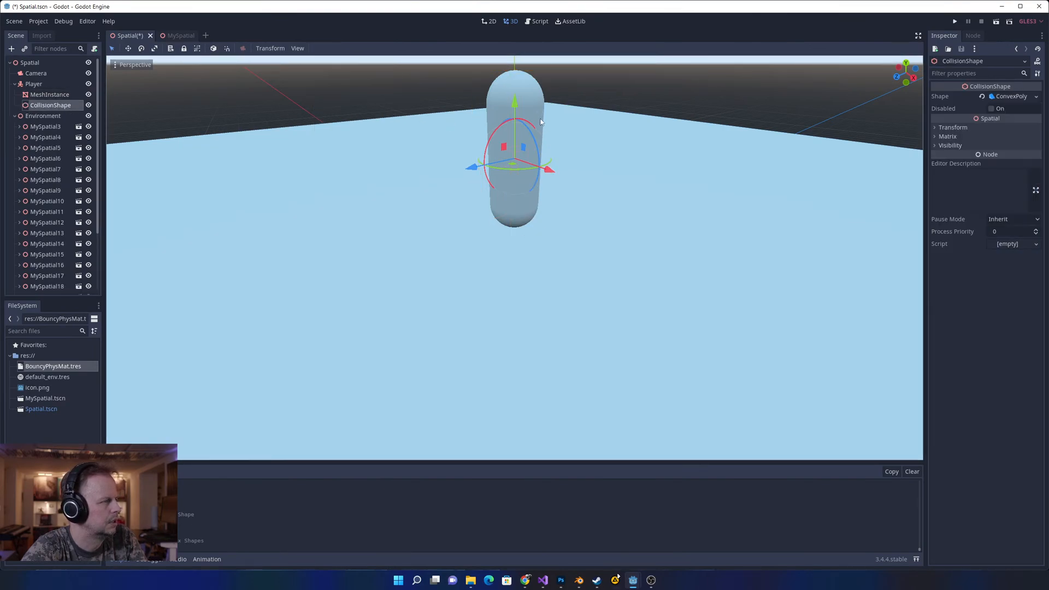
mouse_move(541, 121)
middle_down()
mouse_move(500, 145)
mouse_move(554, 131)
middle_up()
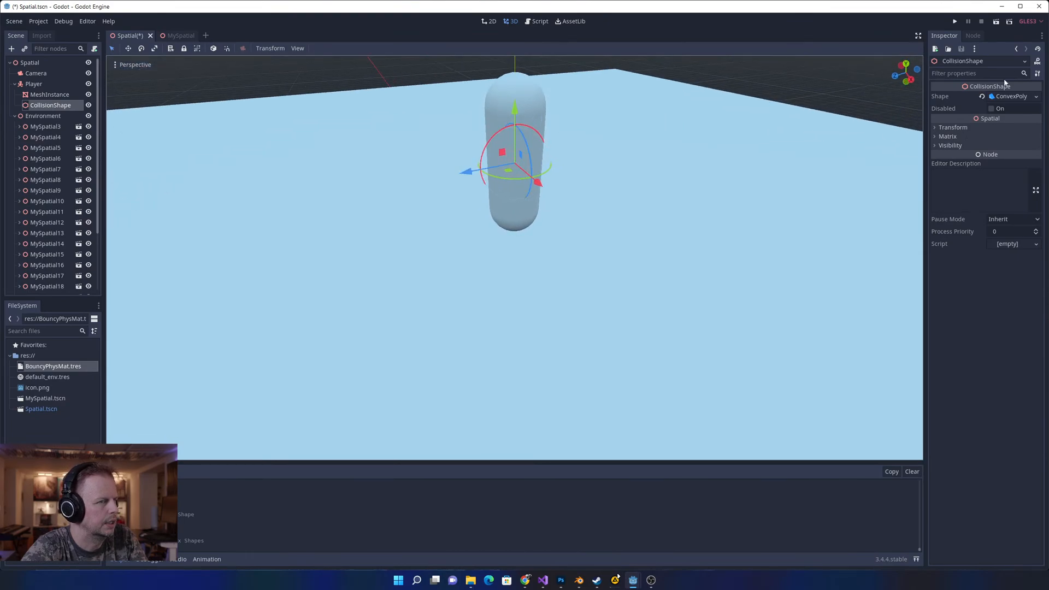
click(50, 95)
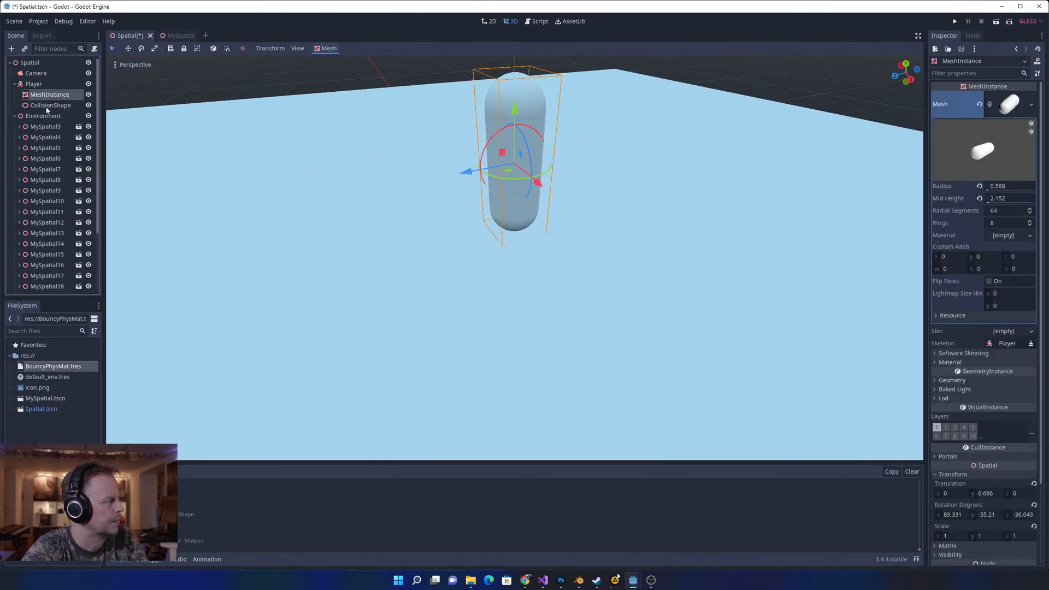
click(50, 106)
key(Delete)
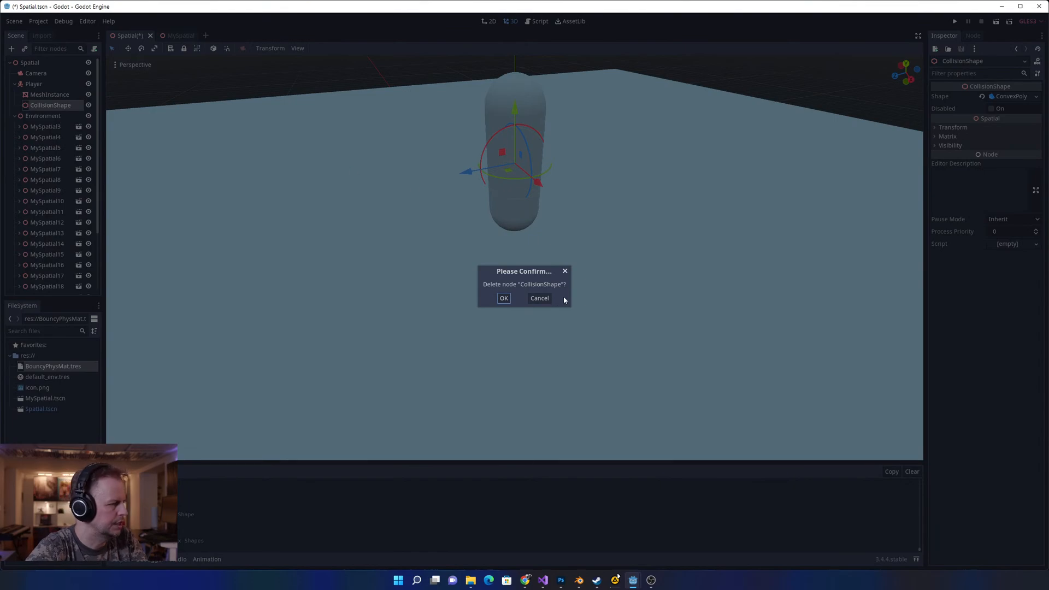
click(539, 298)
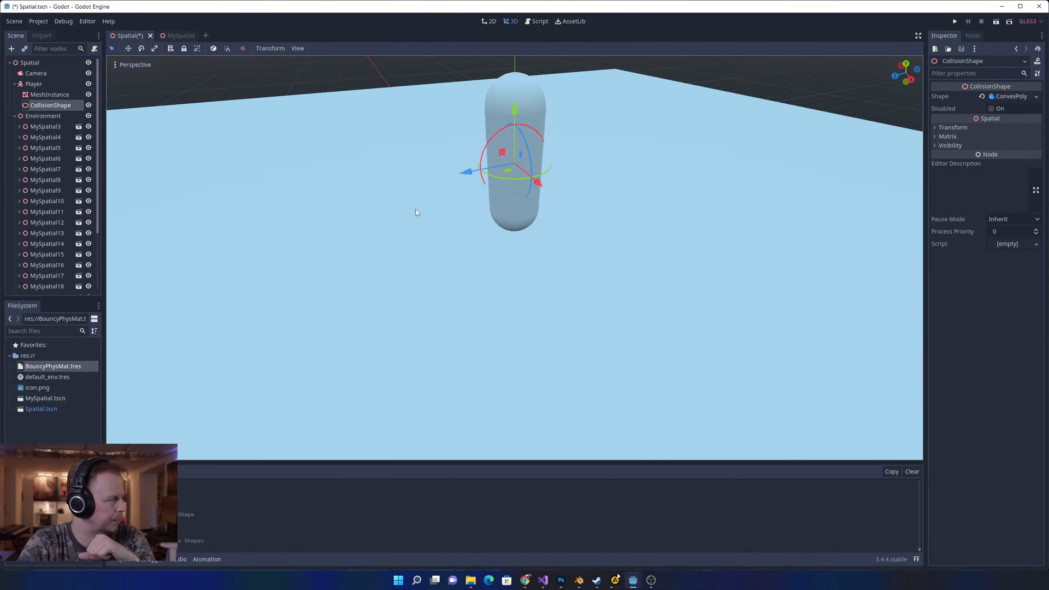
- Save the scene, run the project to test the Player capsule among the falling cubes, and stop it
click(55, 96)
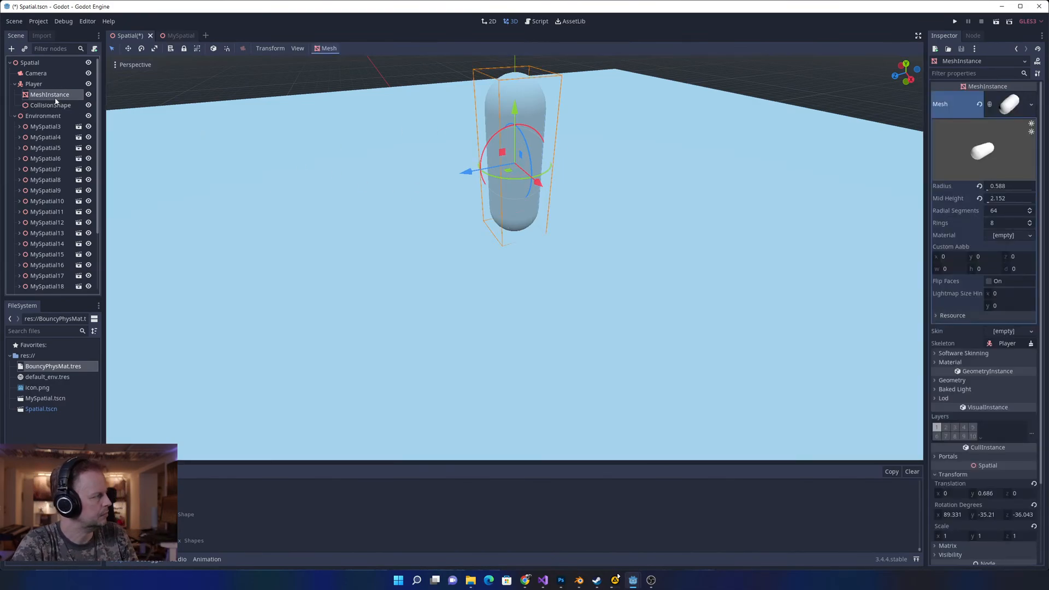
key(ctrl+s)
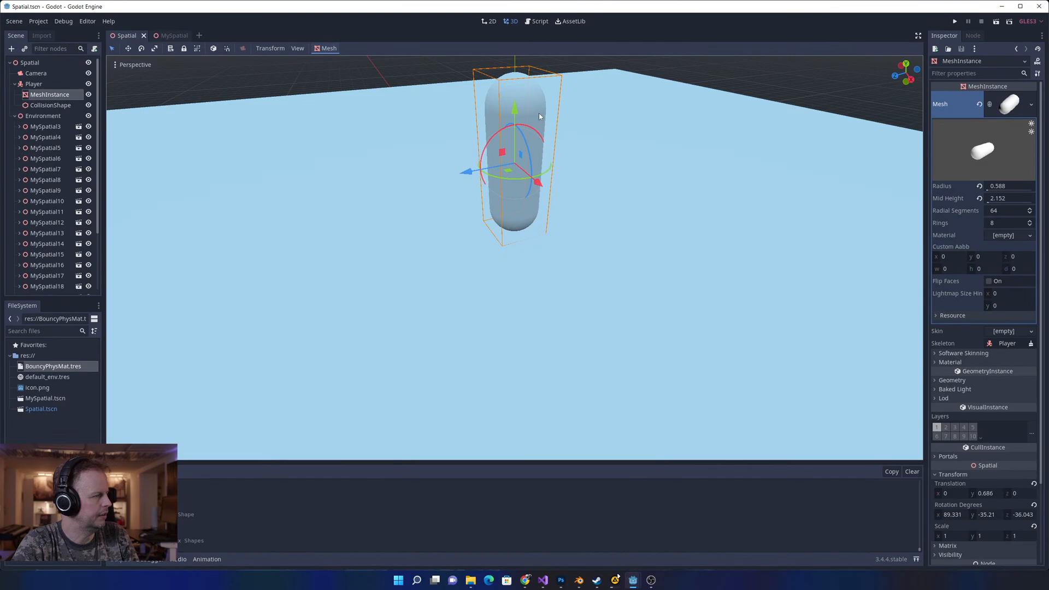
click(955, 22)
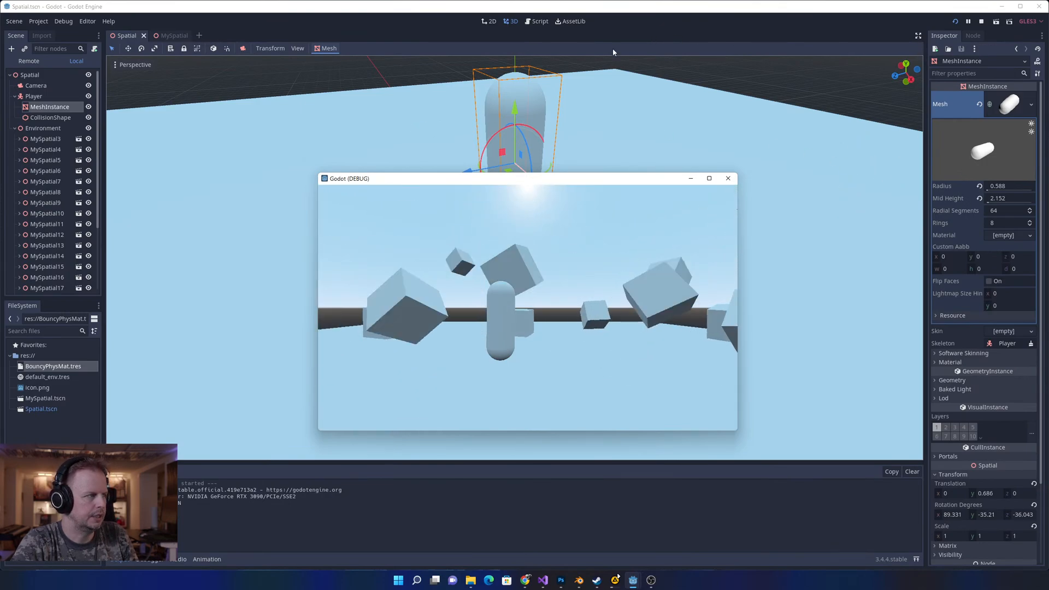
click(982, 21)
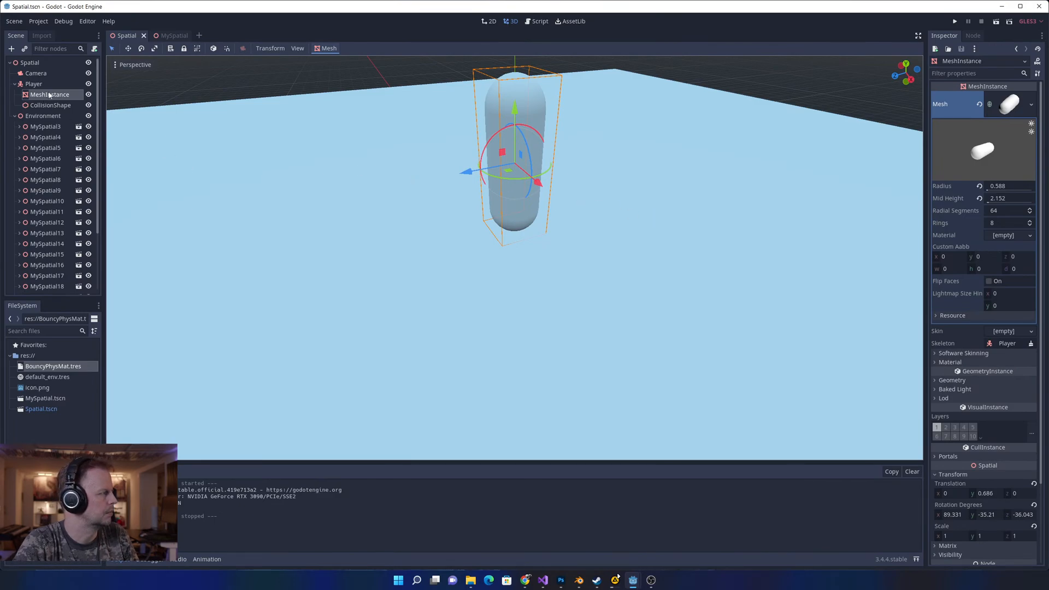
- Attach a new GDScript to the Player node using the Default template and the path res://Player.gd
click(34, 84)
right_click(33, 85)
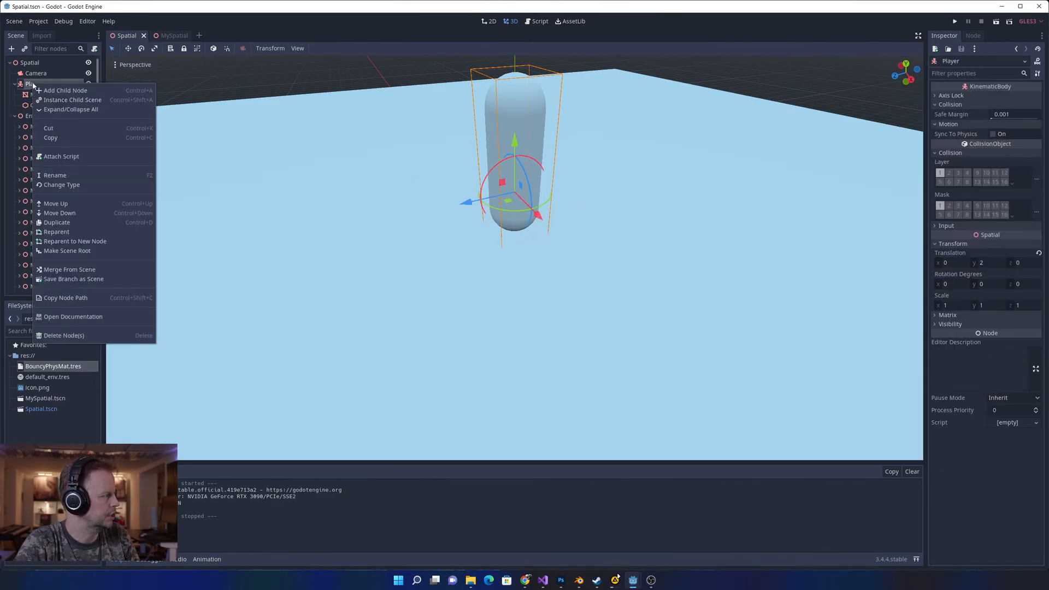
click(64, 156)
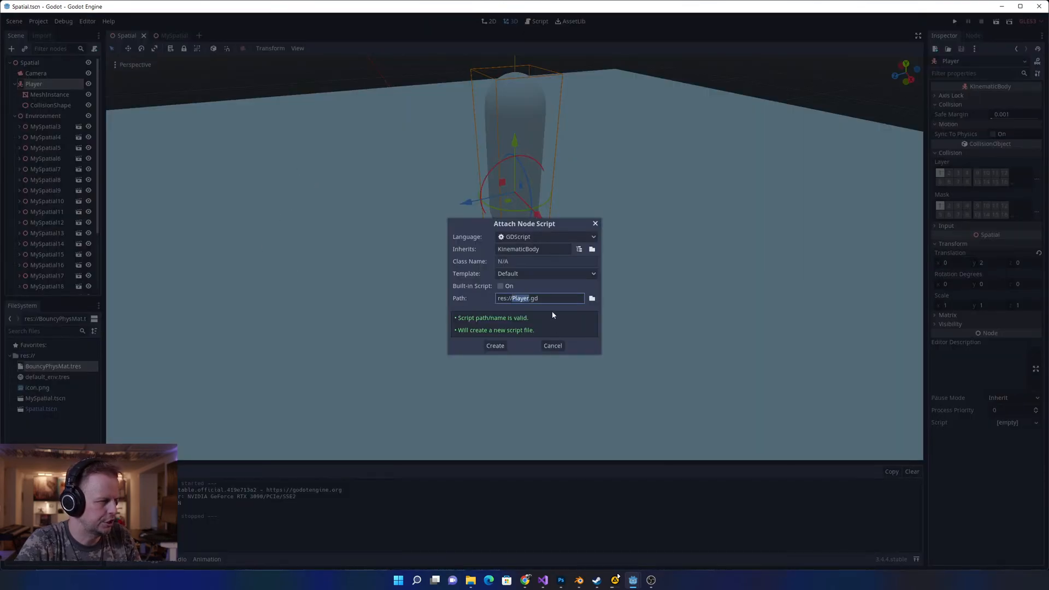
click(495, 346)
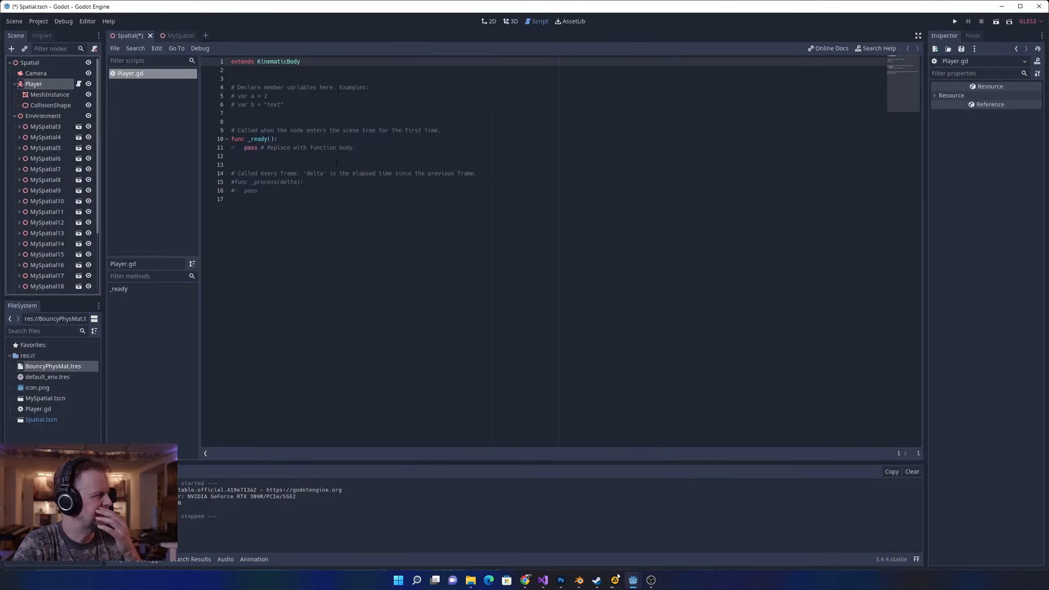
click(296, 140)
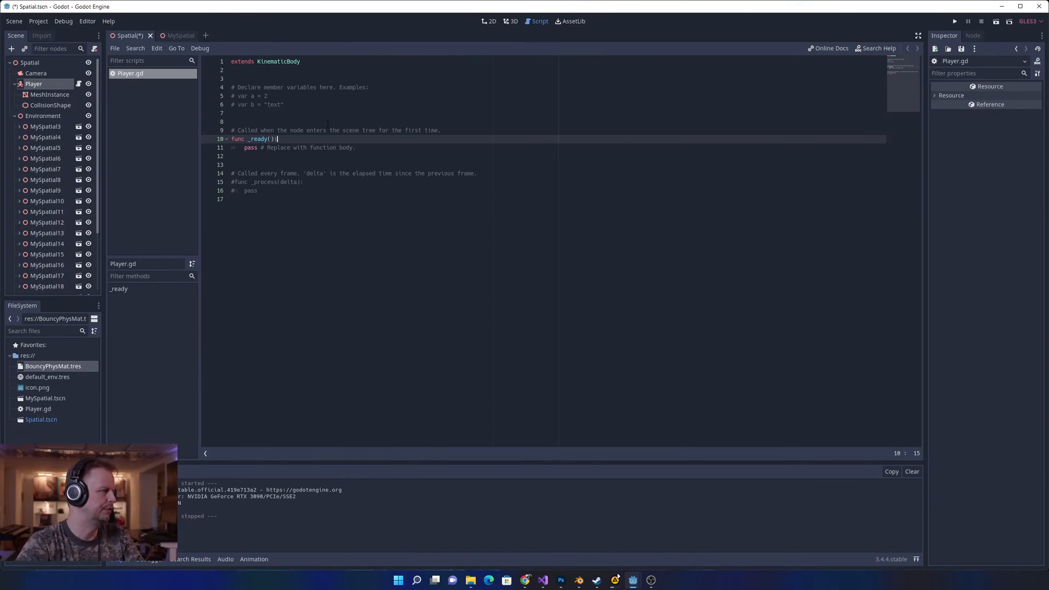
key(Down)
key(Up)
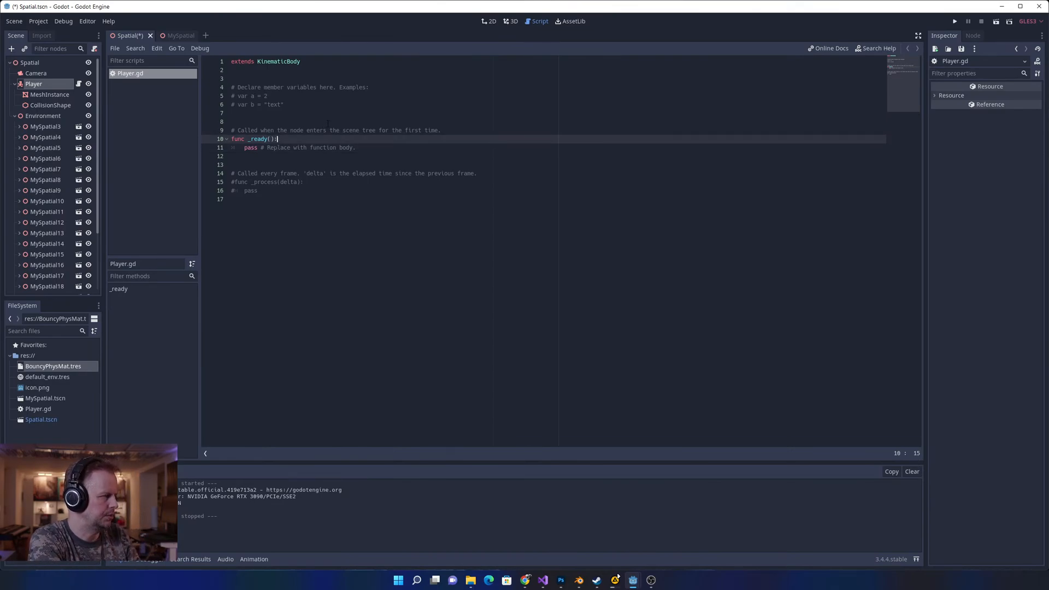
key(Down)
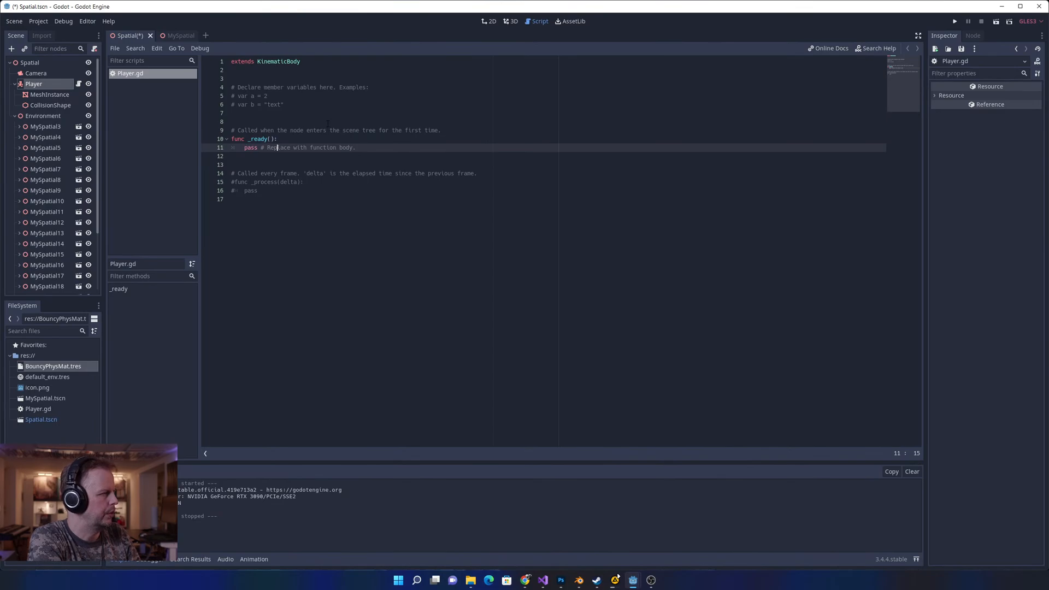
key(Up)
key(Up)
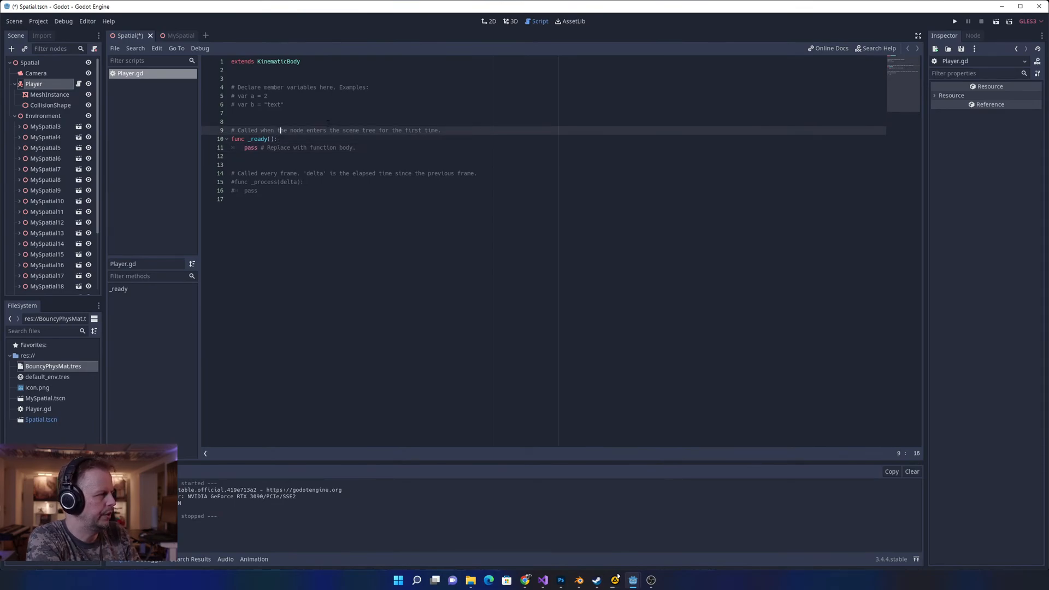
key(Down)
key(Down)
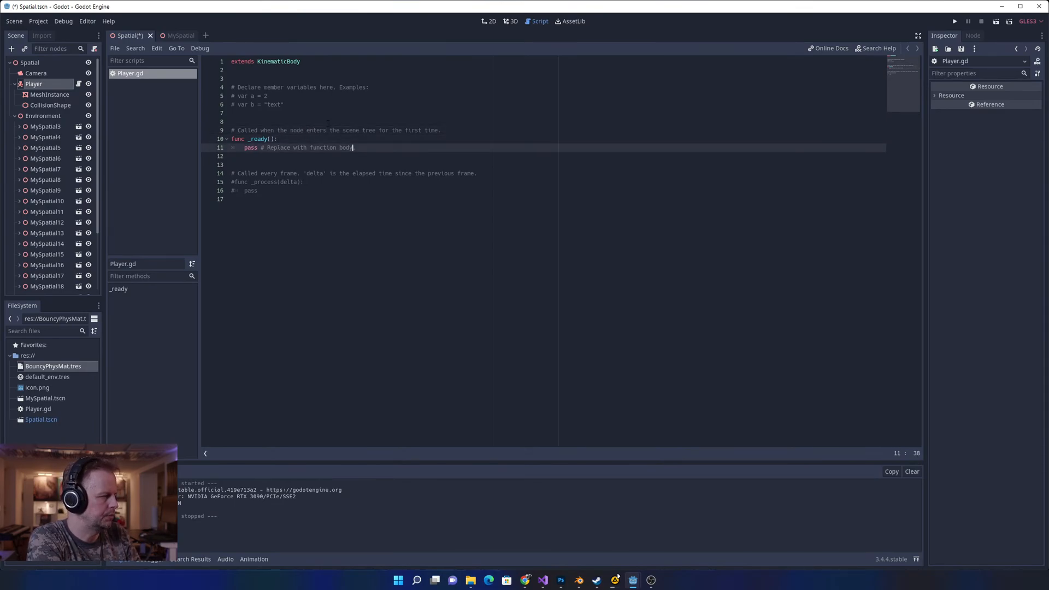
key(Up)
- Uncomment the _process(delta) function and its pass line in the script
key(Down)
key(Down)
key(Down)
key(Down)
key(Down)
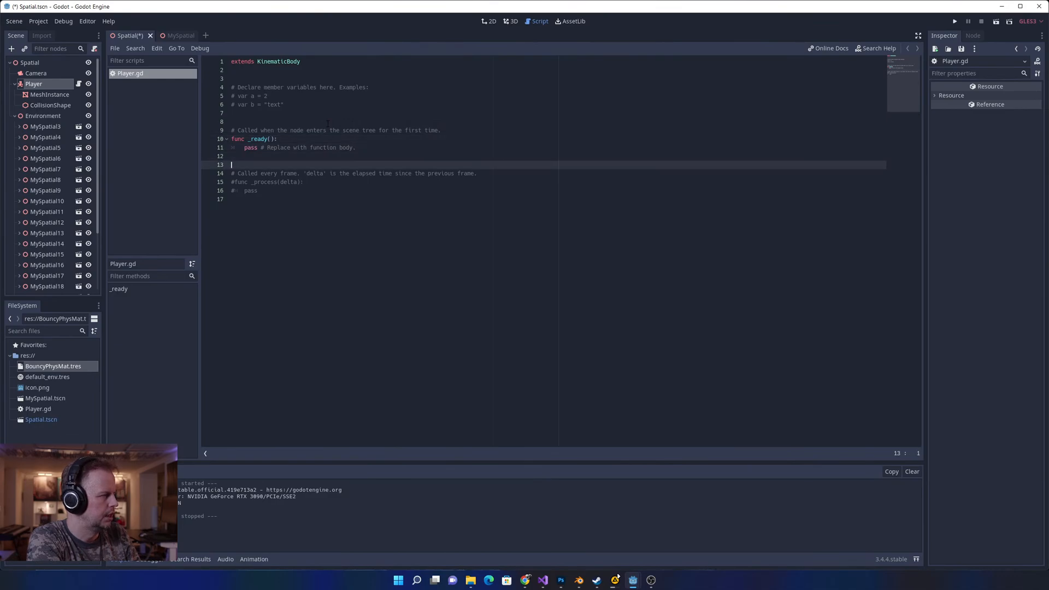
key(Home)
key(Delete)
key(Down)
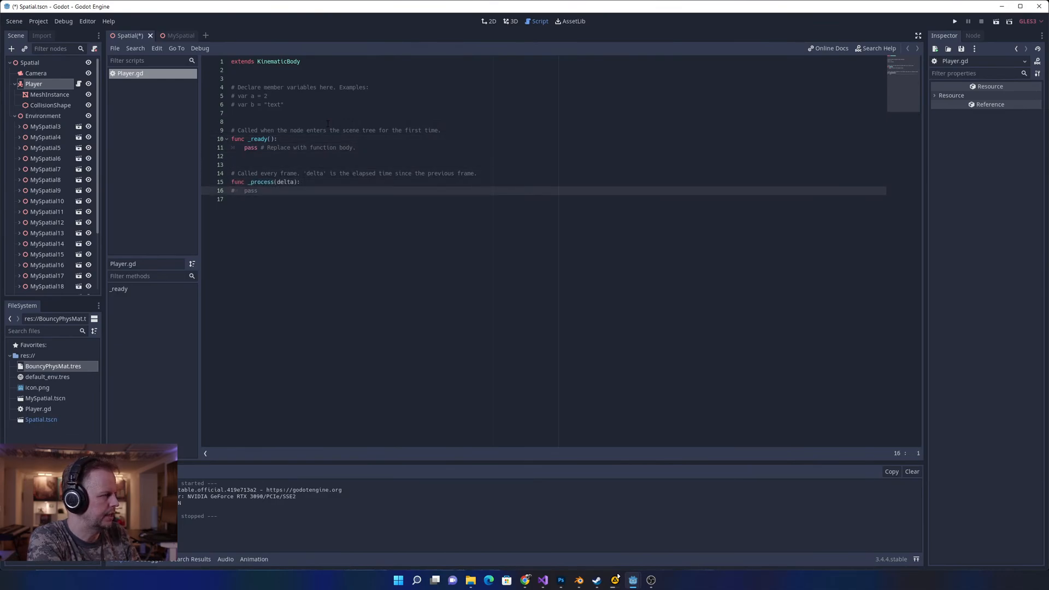
key(Delete)
key(Up)
key(Down)
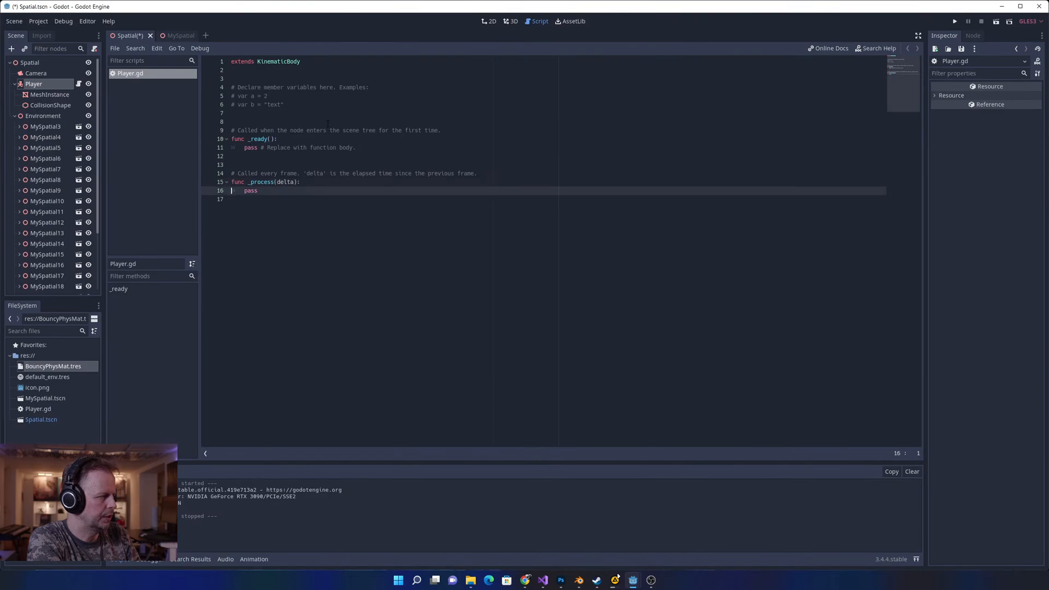
key(Up)
key(Up)
key(Down)
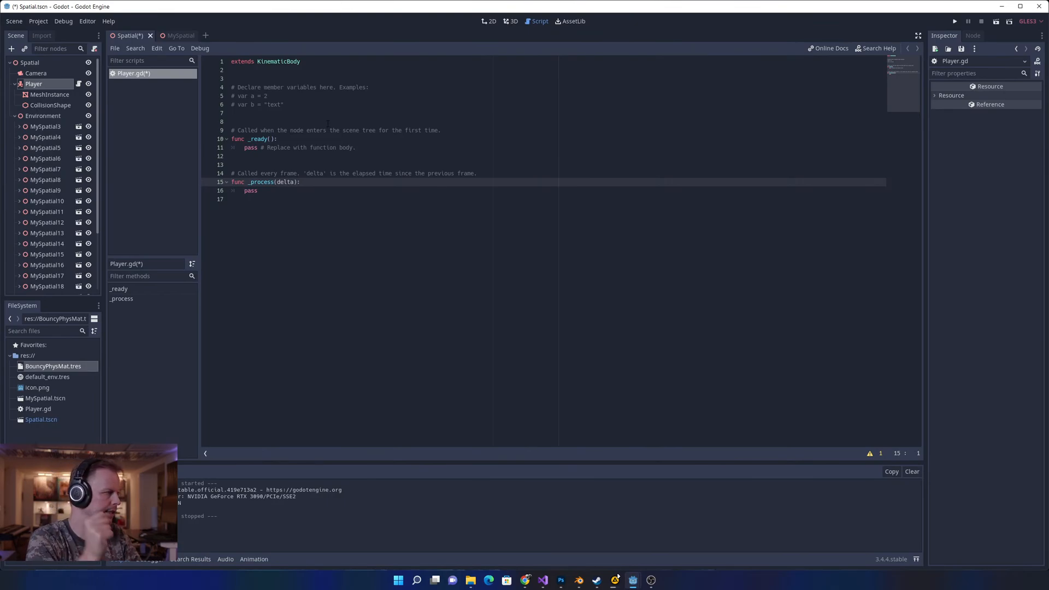
key(Up)
key(Up)
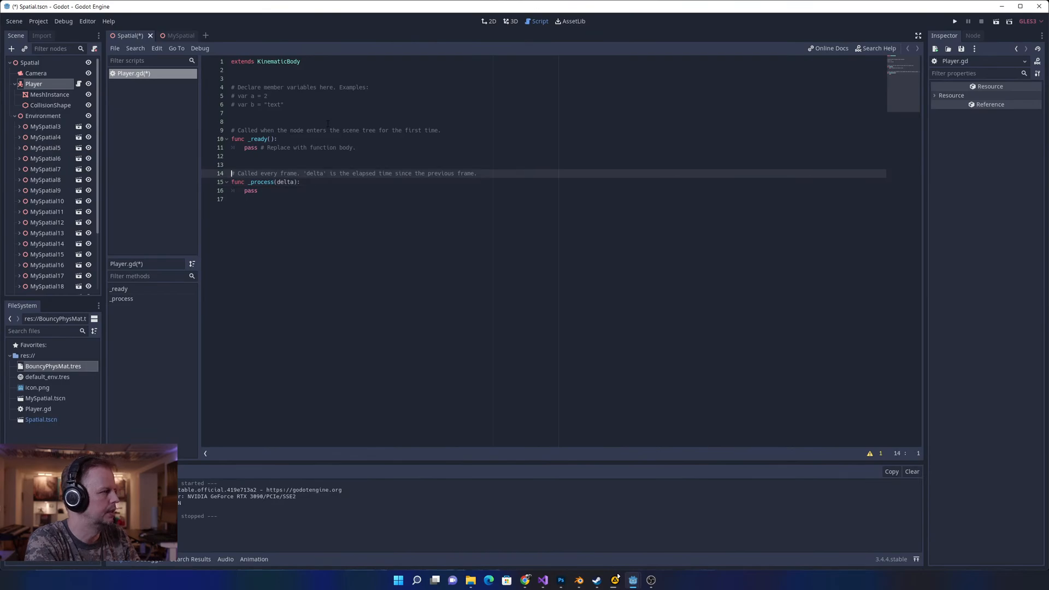
key(Down)
key(Down)
key(Down)
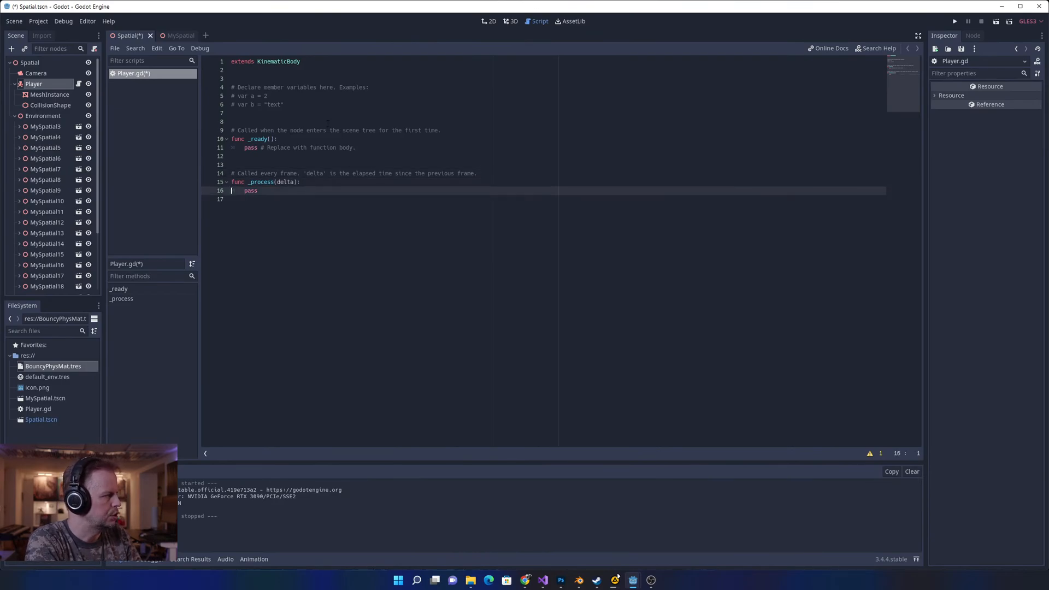
key(Up)
key(Up)
key(Down)
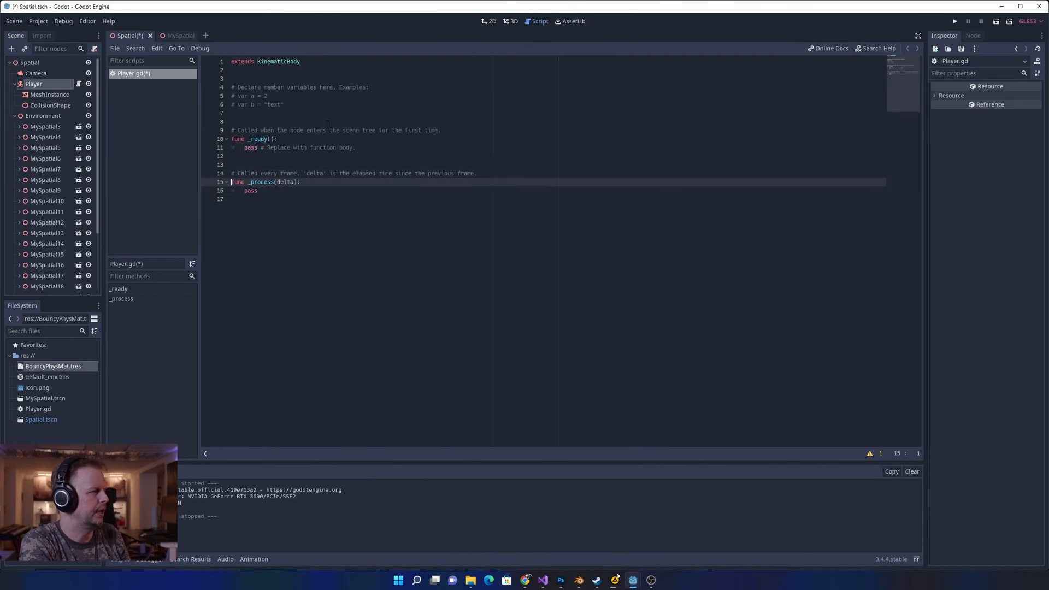
- Add a new first line inside _process, save, and write an Input.get_axis() call on that line
key(Return)
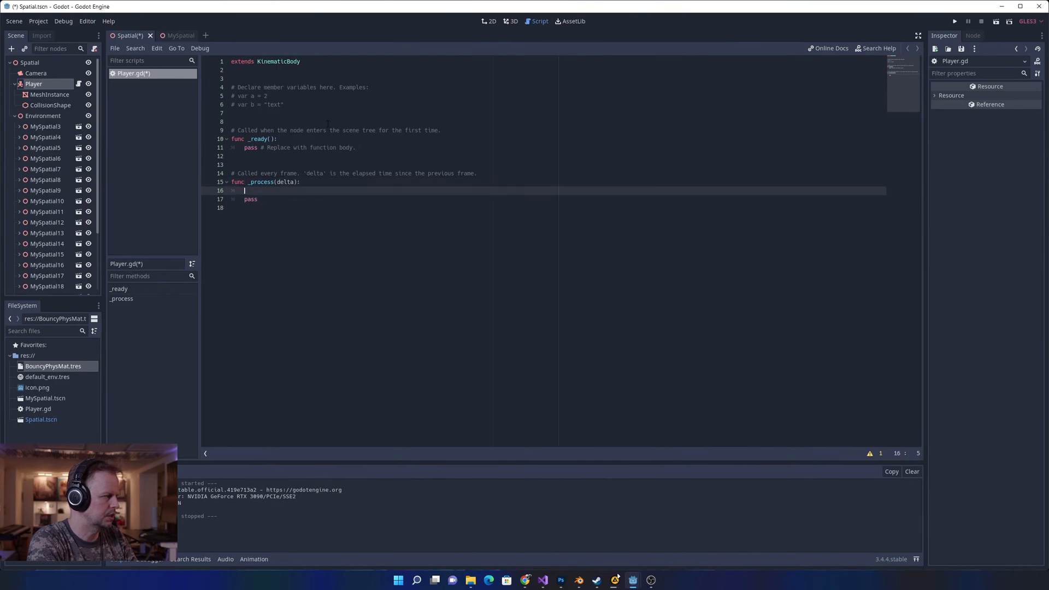
key(ctrl+s)
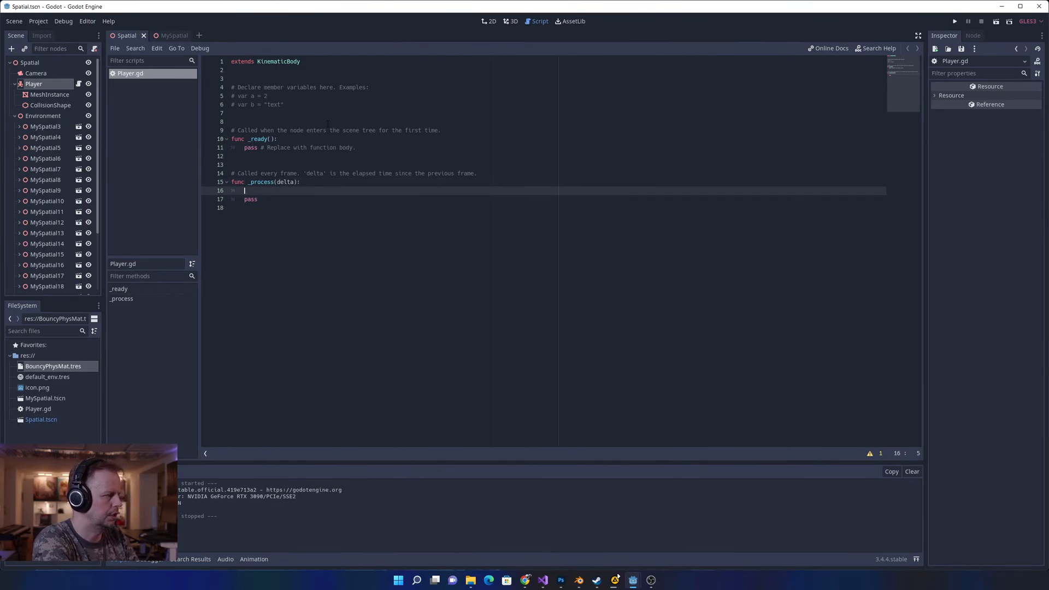
text(Input)
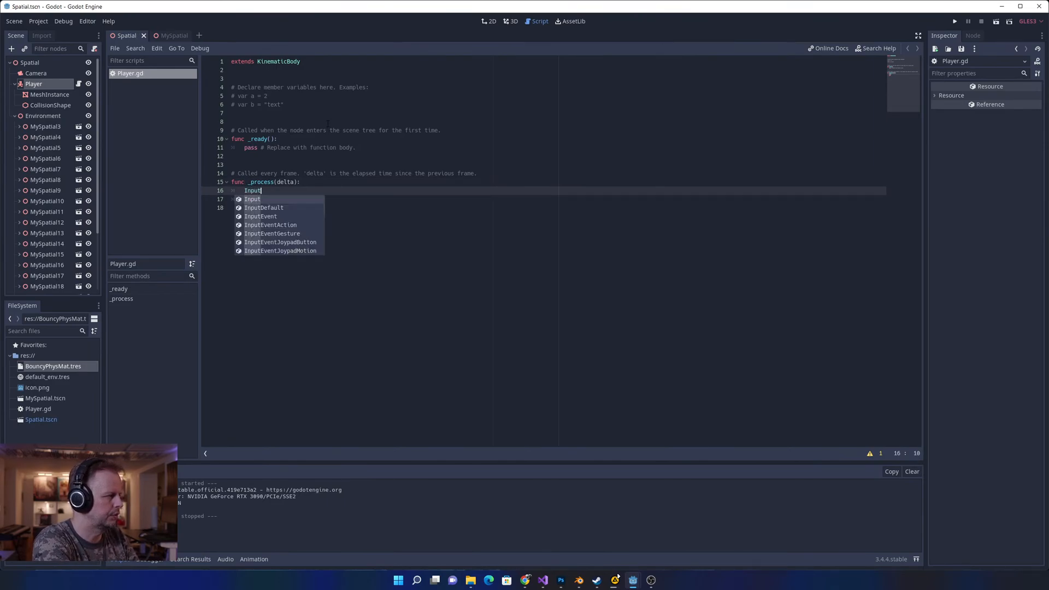
text(.Get)
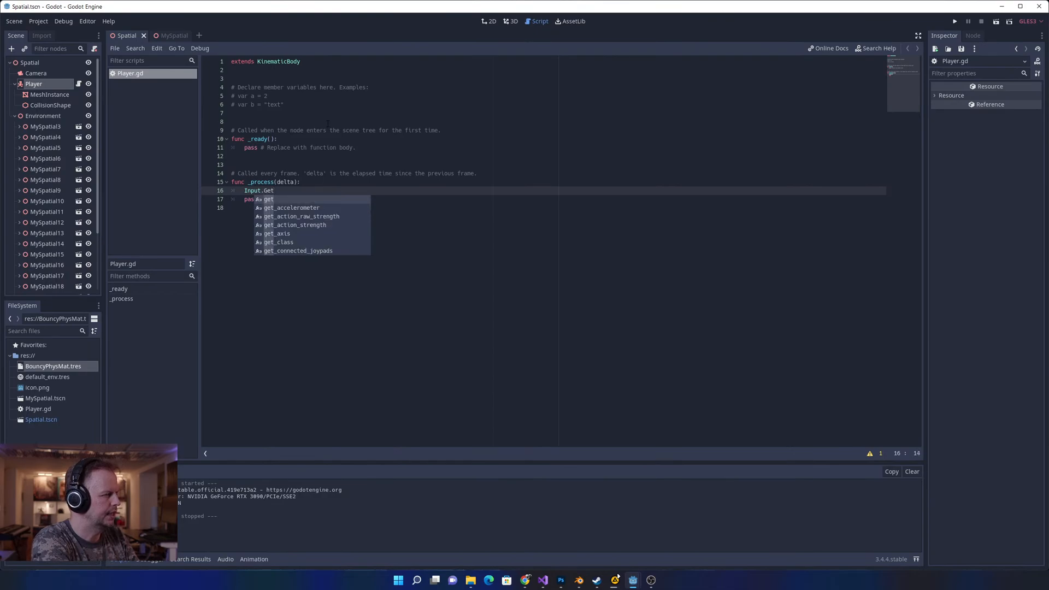
key(Down)
key(Down)
key(Down)
key(Down)
key(Return)
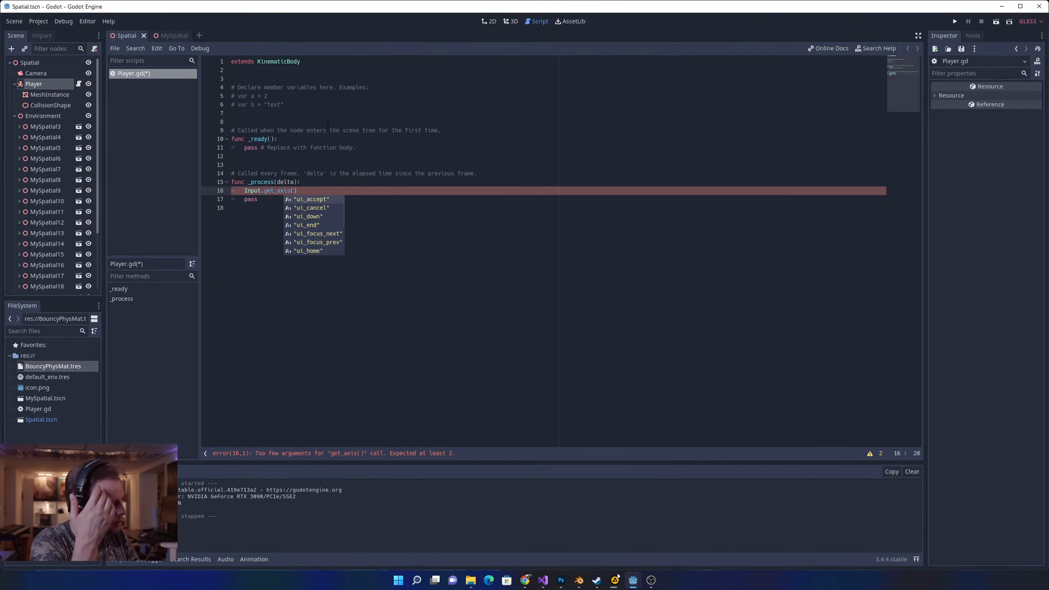
- Fill in HORIZONTAL without quotes as the argument of the Input.get_axis call
text(hor)
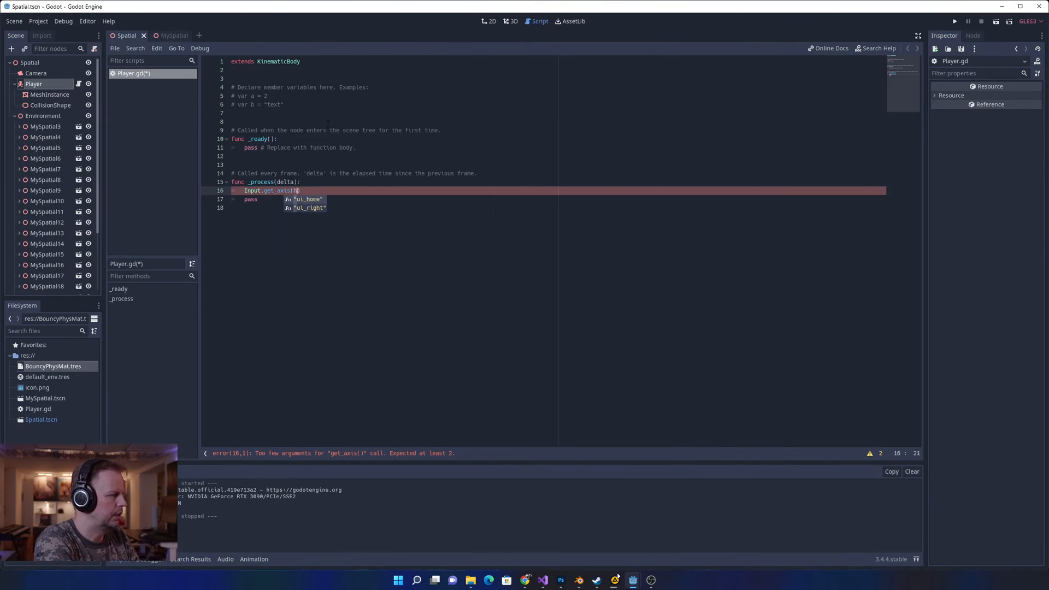
key(BackSpace)
key(BackSpace)
key(BackSpace)
text("hor)
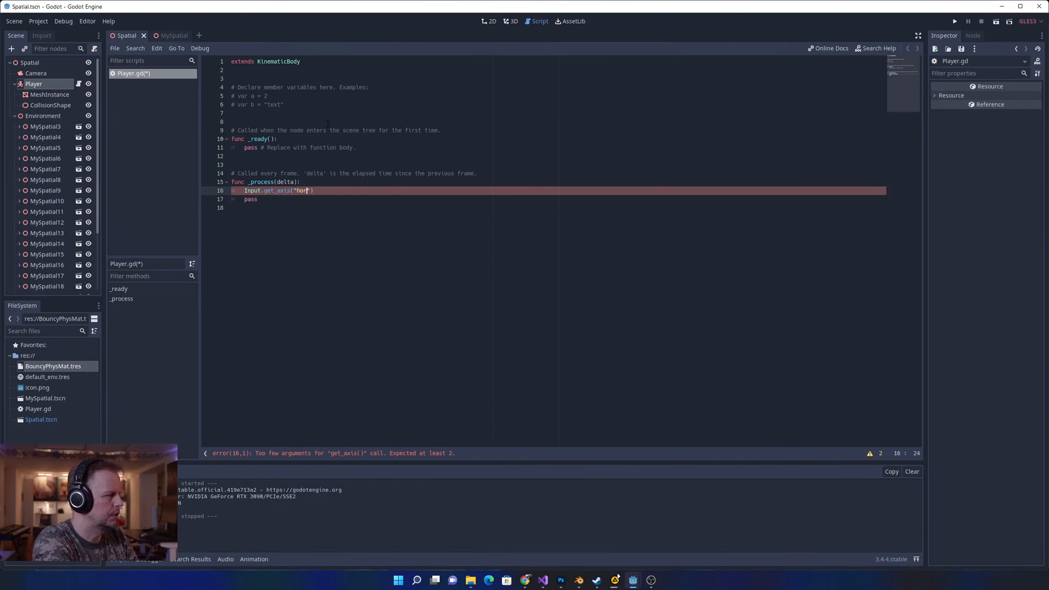
key(BackSpace)
key(BackSpace)
key(BackSpace)
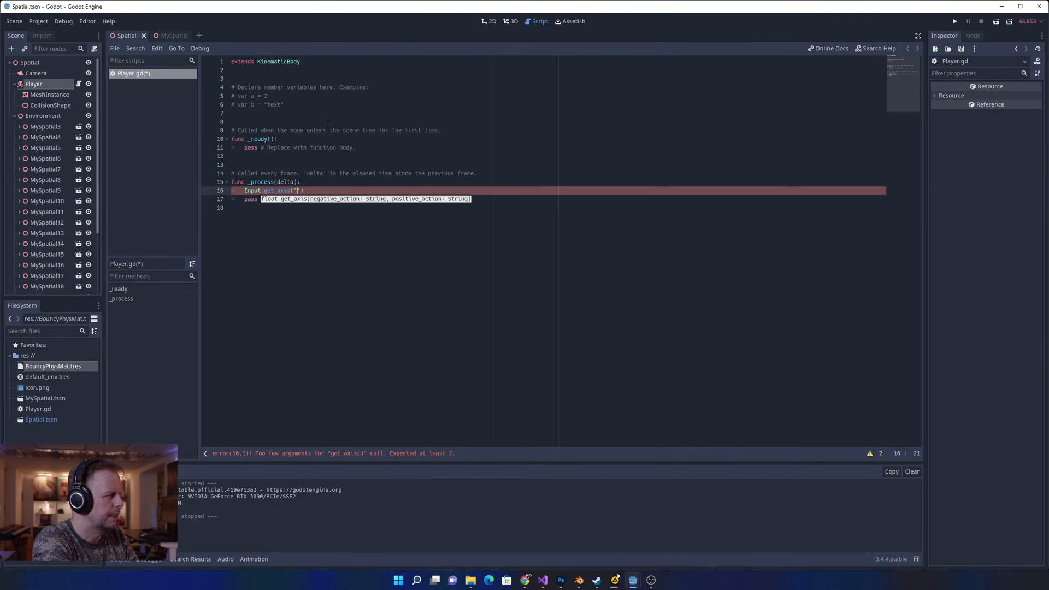
key(BackSpace)
text(HORIZONTAL)
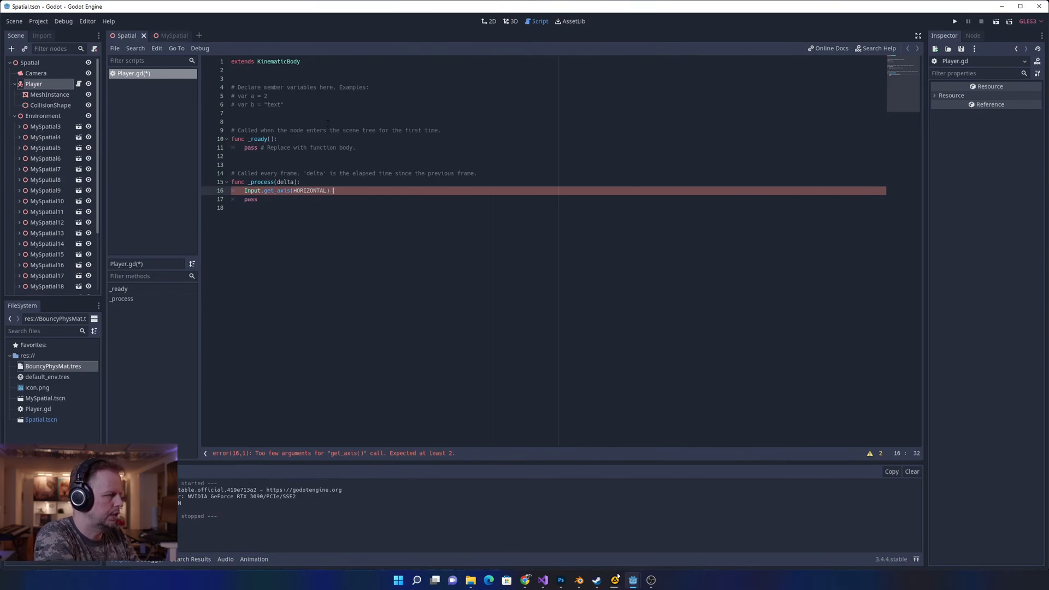
- Insert a translate_object_local() call in front of Input.get_axis(HORIZONTAL) on the same line
key(Home)
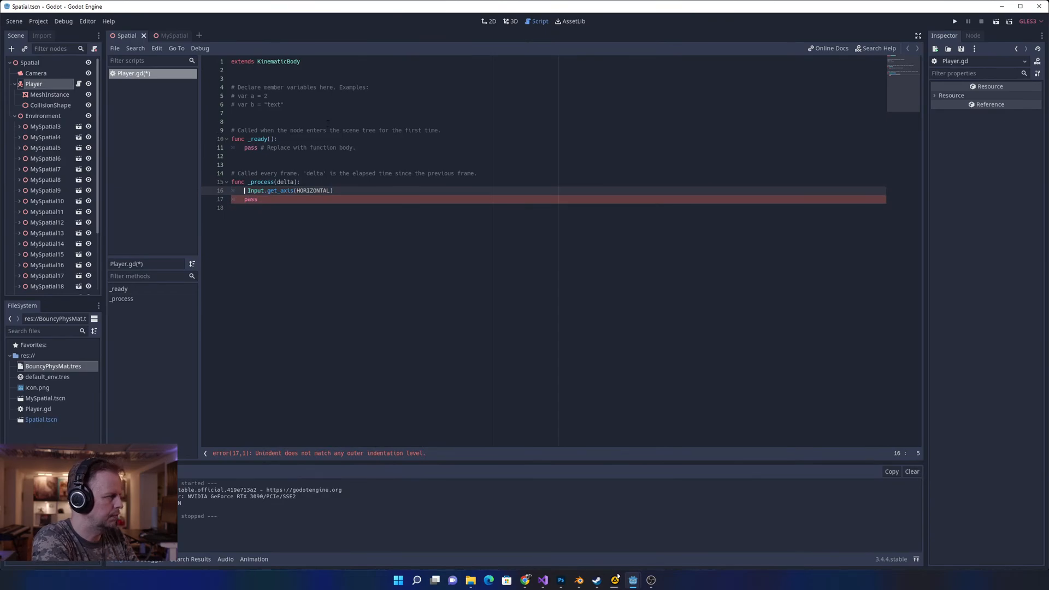
text(translate)
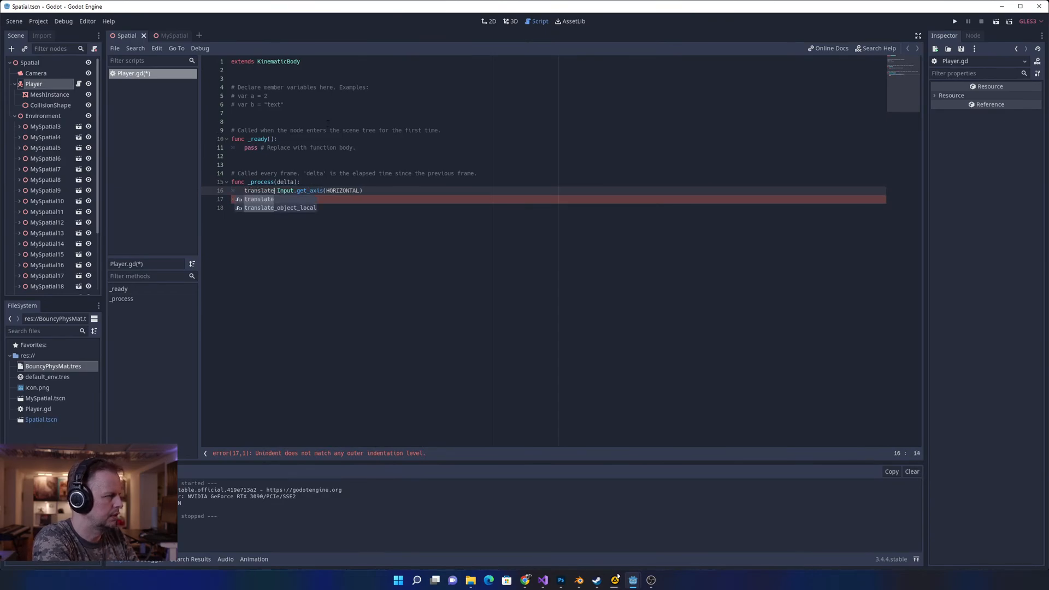
key(Down)
key(Return)
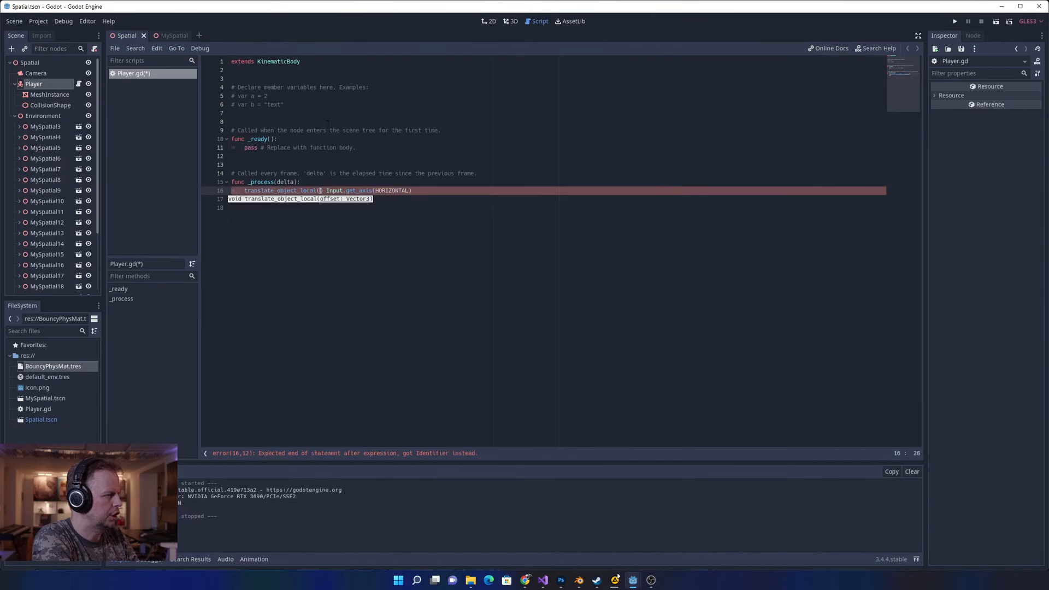
- Enter Vector3.LEFT as the offset of the translate_object_local call
text(Ve)
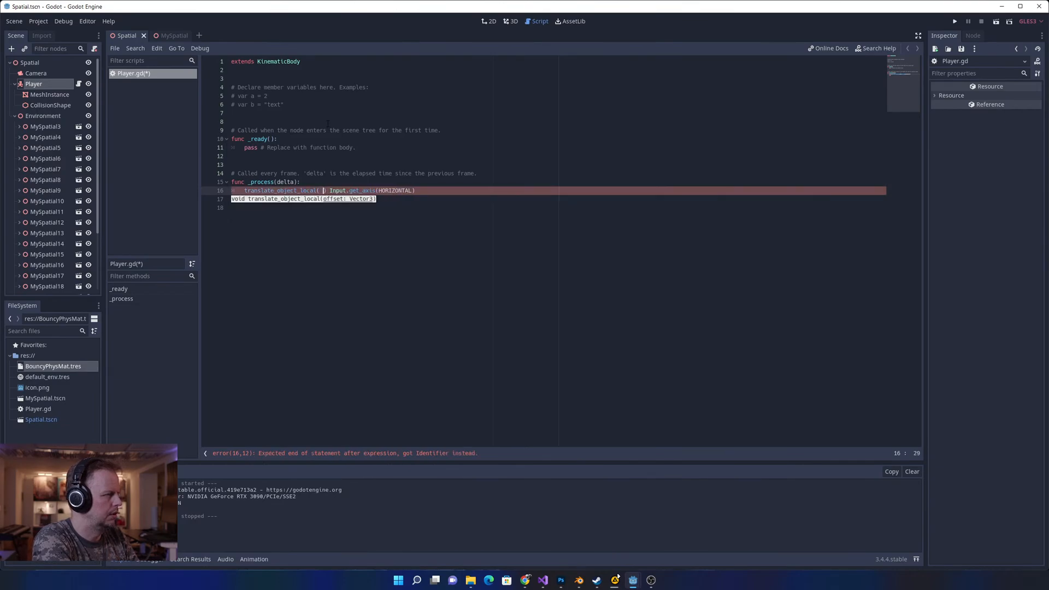
text(ct)
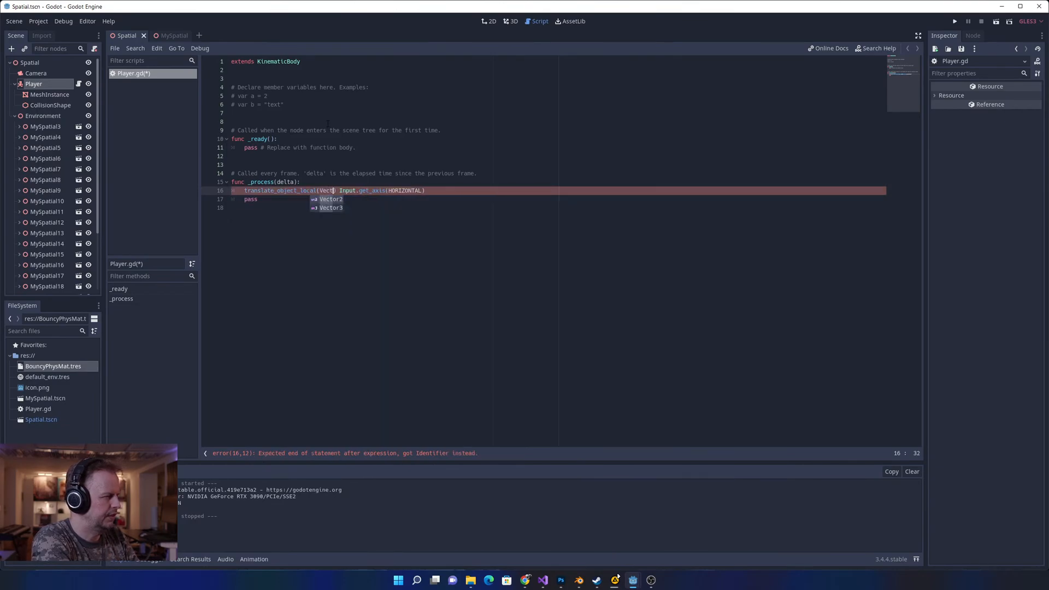
key(Down)
key(Up)
key(Down)
key(Return)
text(.LE)
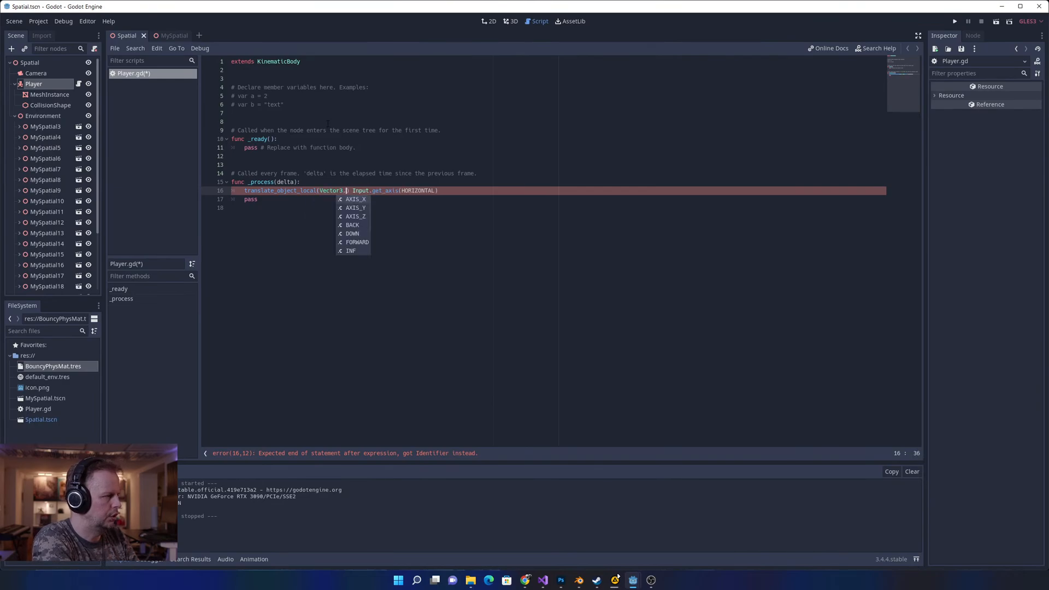
key(Return)
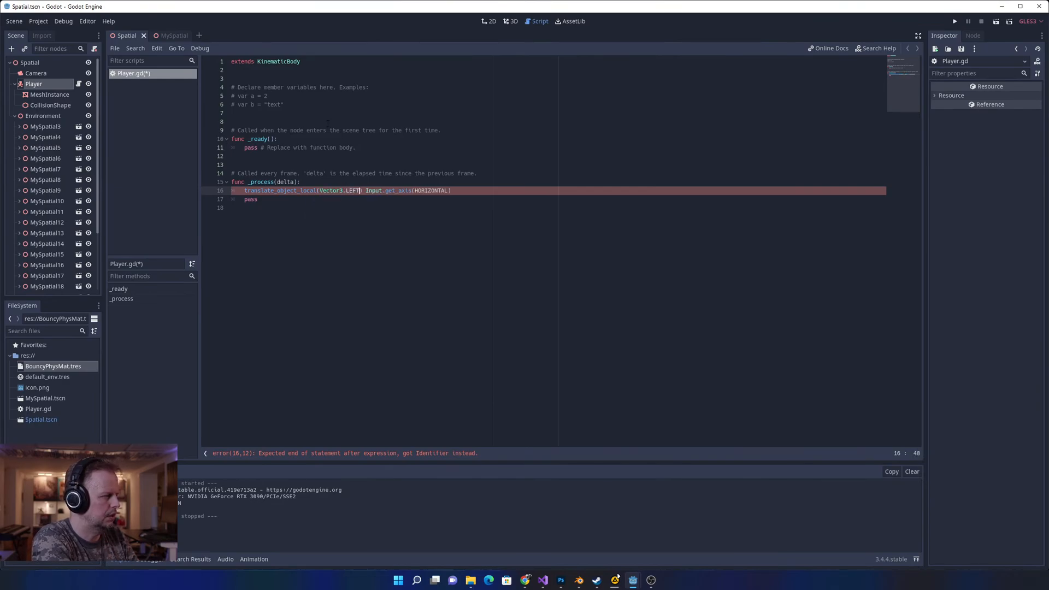
- Replace the LEFT constant in the translate_object_local offset with Right
key(Left)
key(BackSpace)
key(BackSpace)
key(BackSpace)
key(BackSpace)
text(Right)
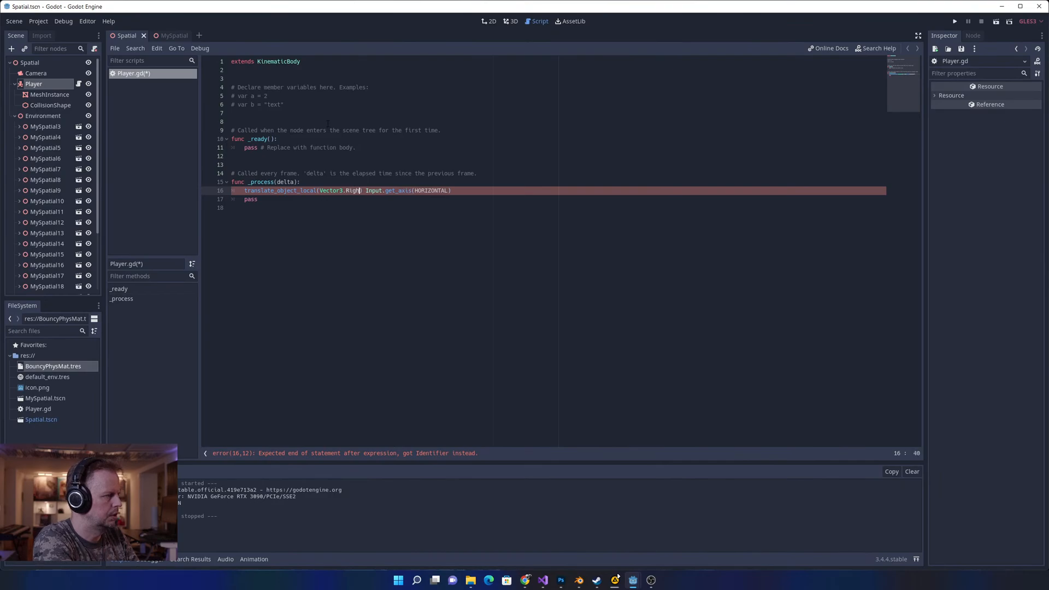
- Multiply Vector3.Right by Input.get_axis(HORIZONTAL) inside the translate_object_local parentheses and save the script
key(Right)
key(Right)
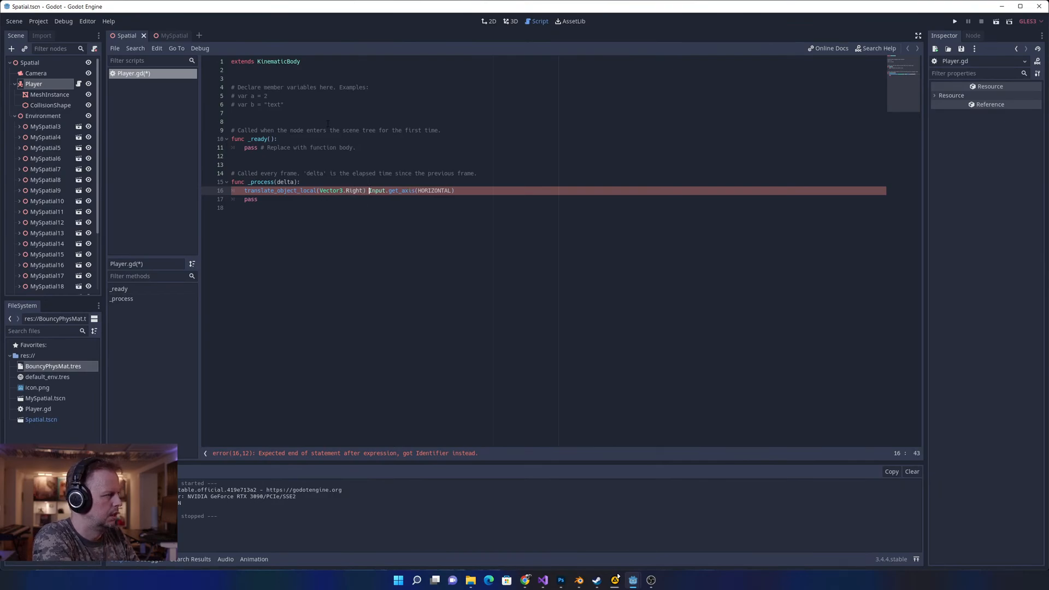
key(BackSpace)
key(BackSpace)
text(*)
key(End)
text())
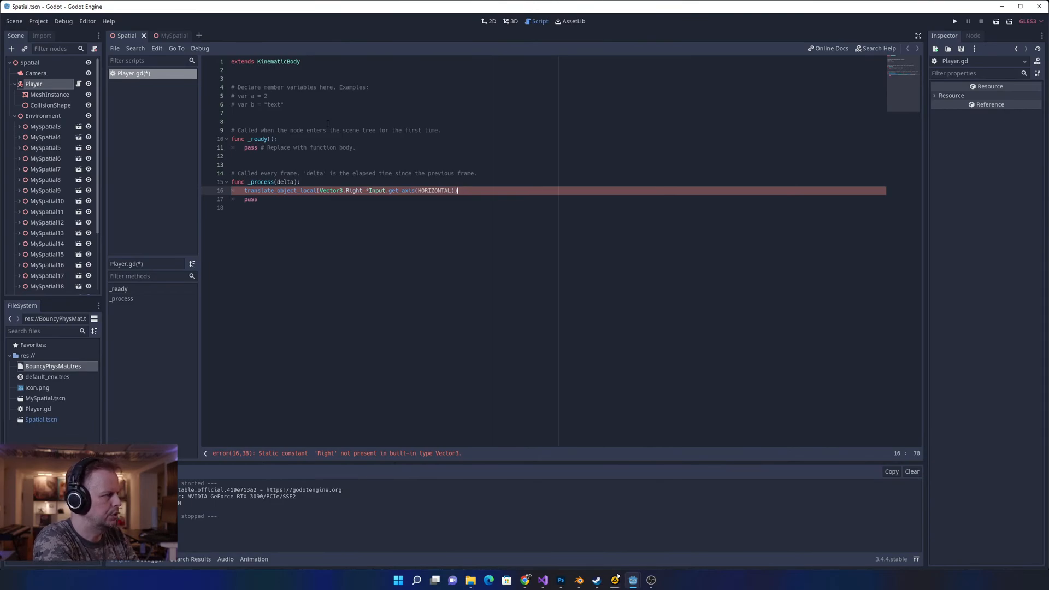
key(Down)
key(ctrl+s)
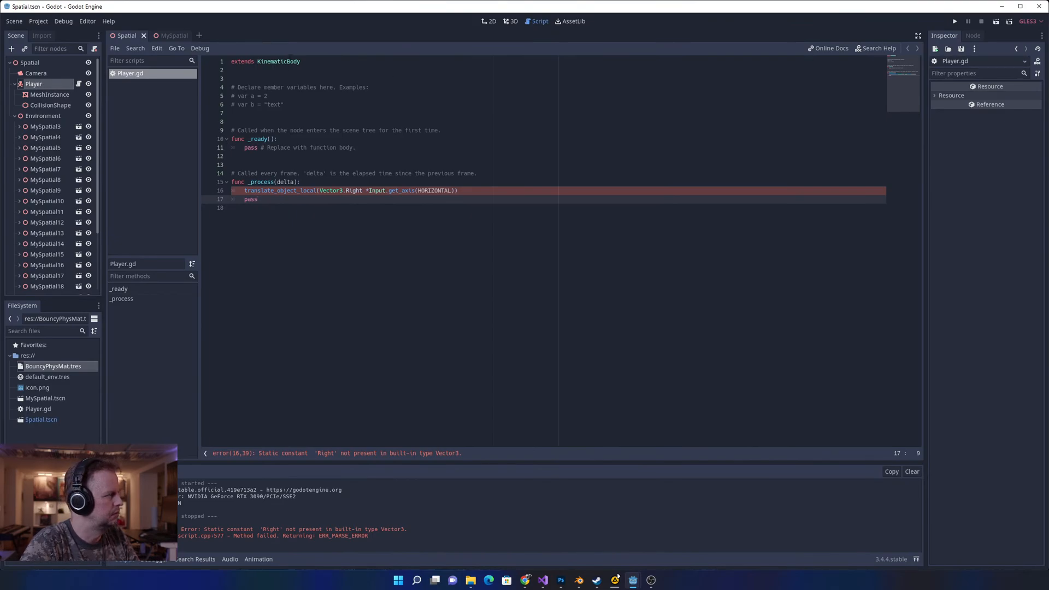
- Run the project and correct the Vector3 constant in the translate_object_local line to RIGHT
click(955, 21)
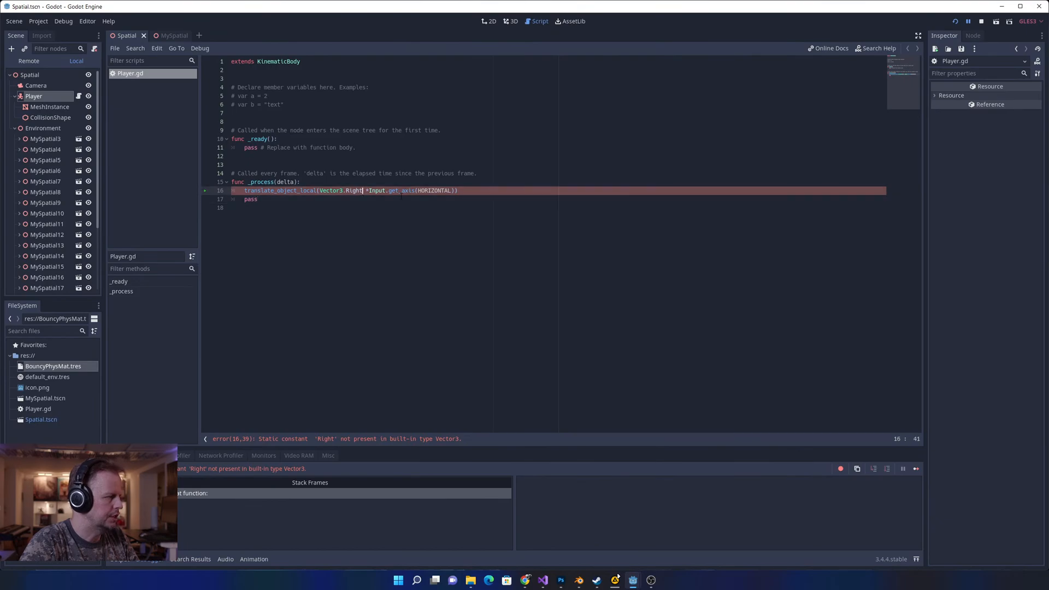
double_click(354, 191)
key(BackSpace)
text(R)
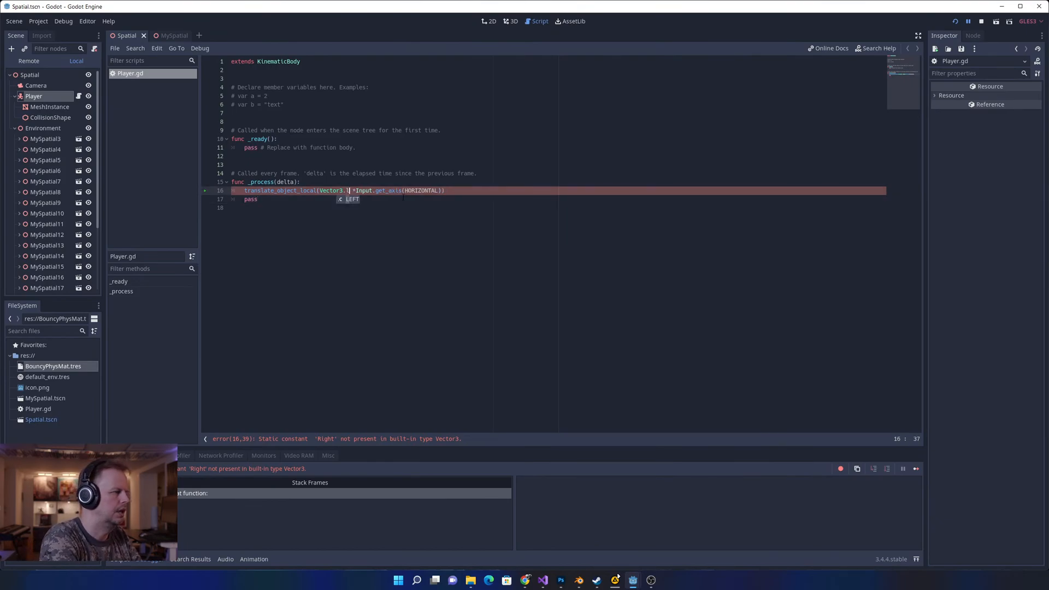
key(BackSpace)
text(RIGHT)
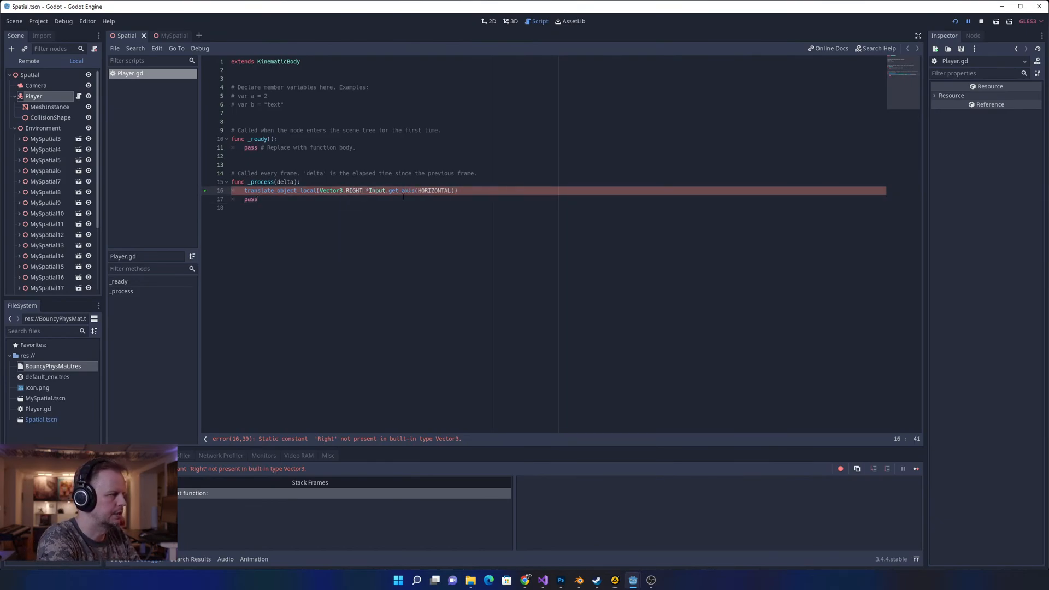
- Save the script with the corrected RIGHT constant, dismiss the scene file write errors and stop the running project
key(ctrl+s)
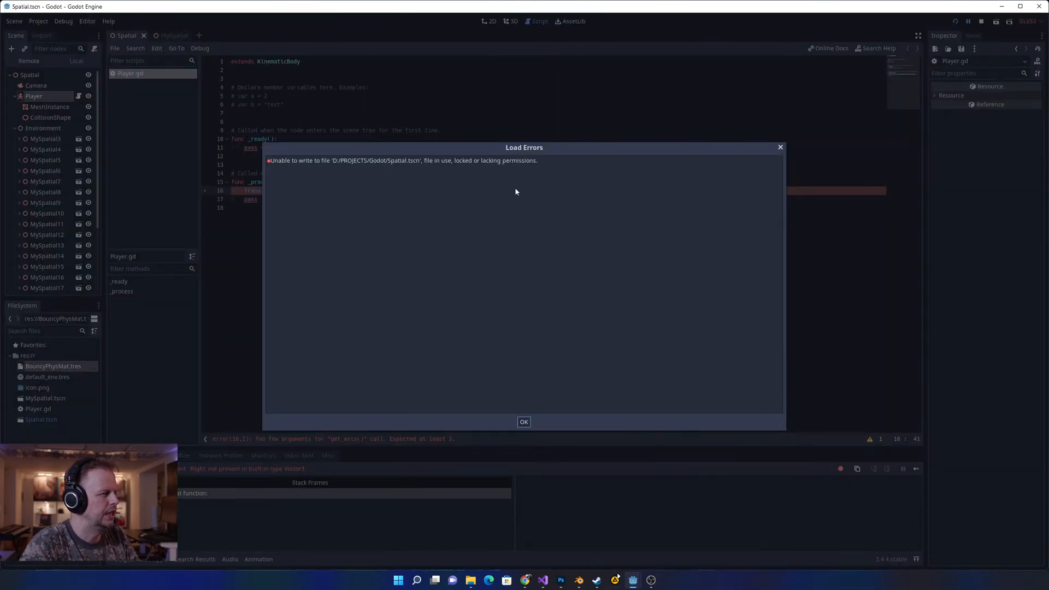
click(524, 421)
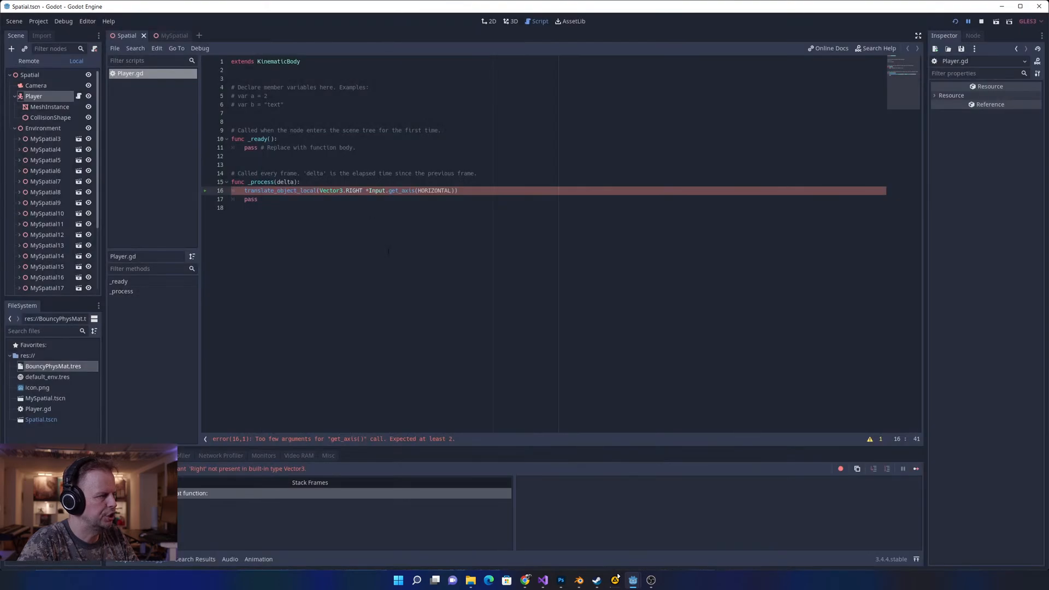
key(ctrl+s)
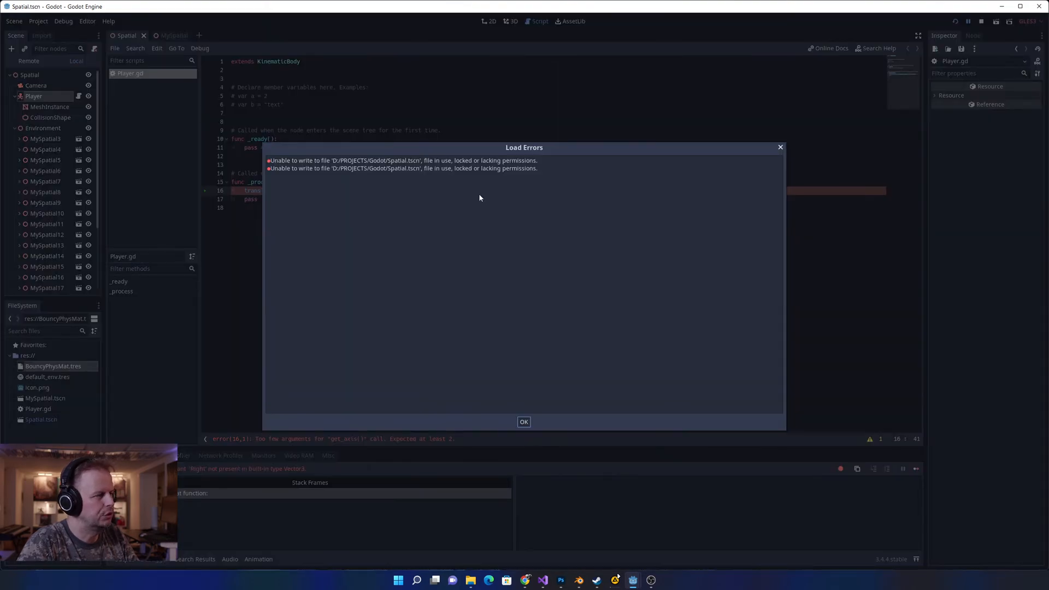
click(523, 422)
click(363, 166)
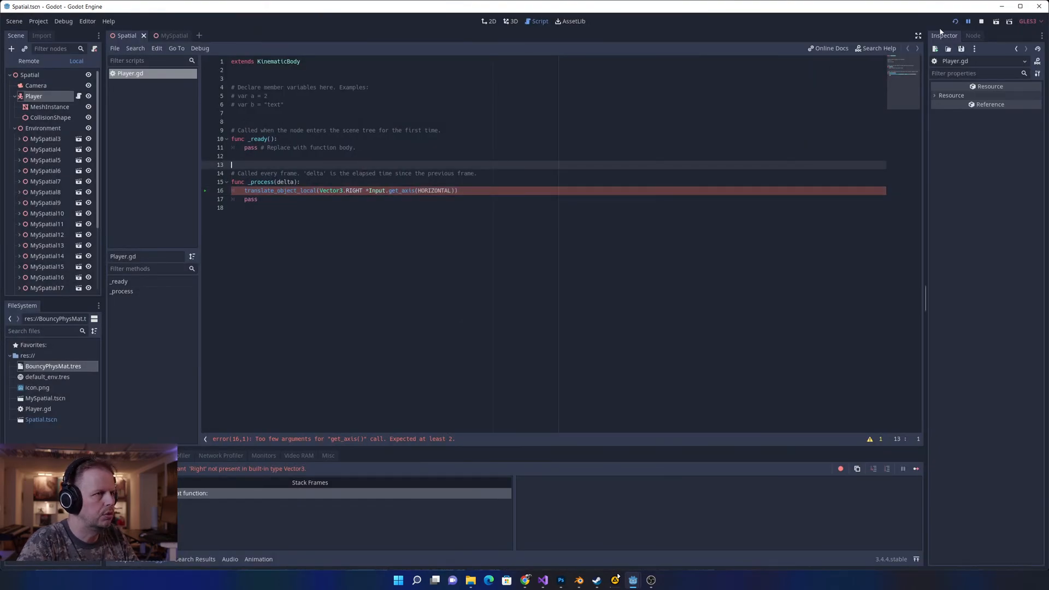
click(981, 21)
- Run the project again to test the translate_object_local line
click(434, 198)
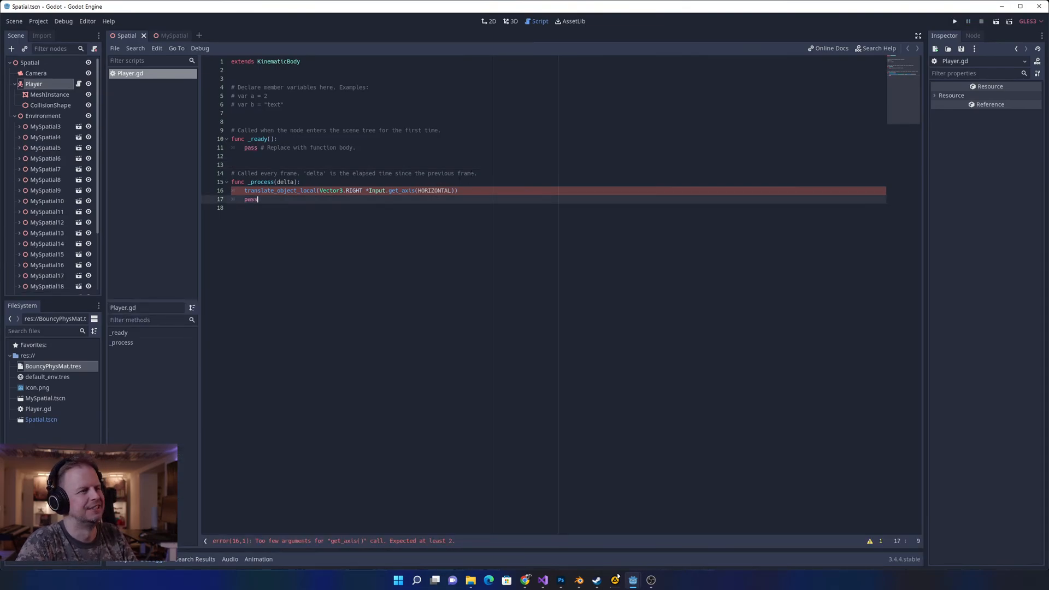
click(490, 205)
click(494, 182)
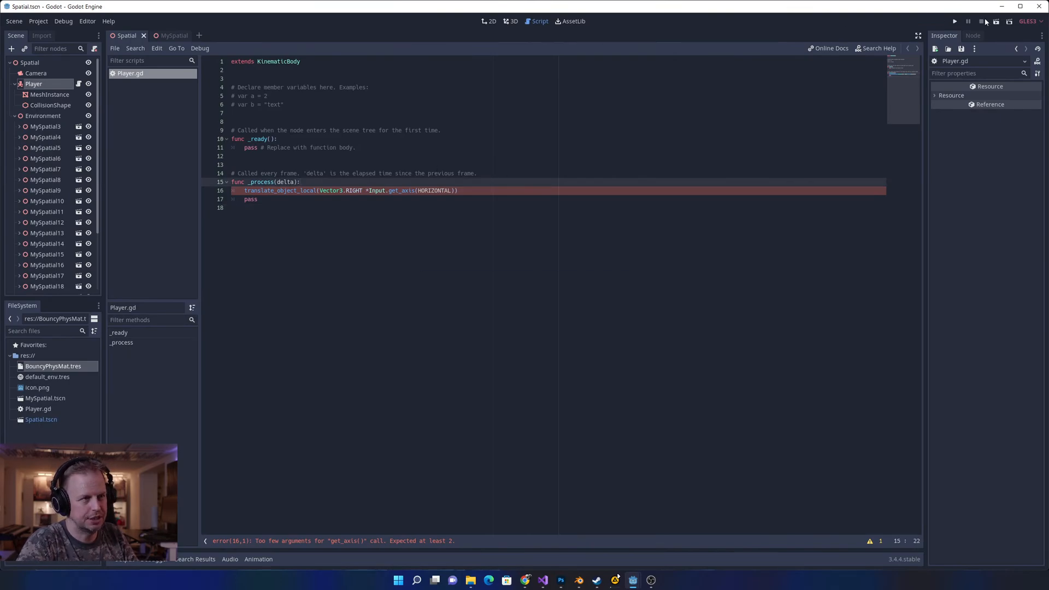
click(955, 22)
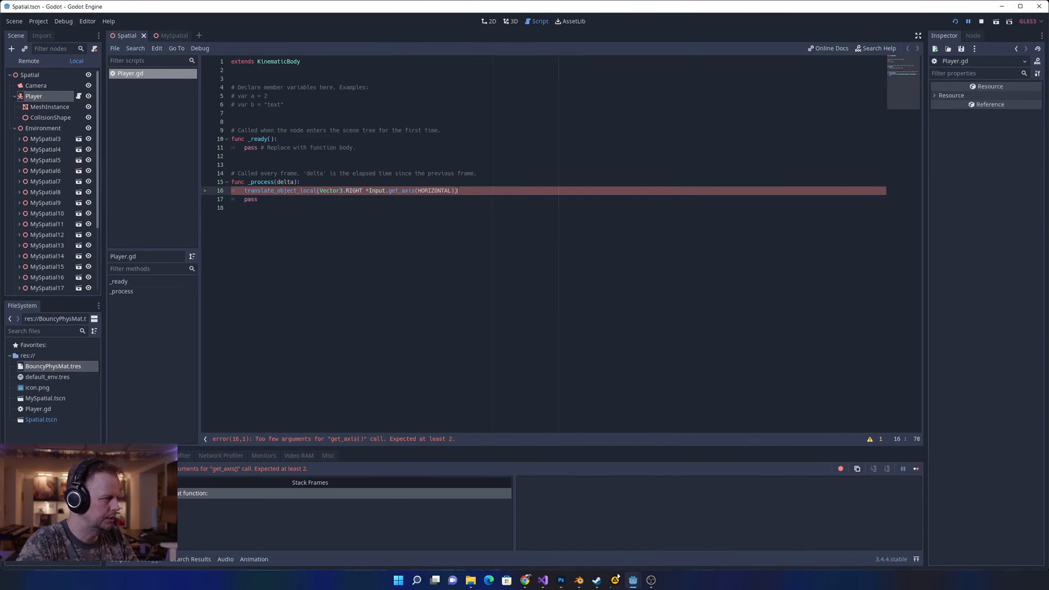
- Add a space before Input in the translate_object_local line and try a comma after the get_axis call, deleting it again
key(Left)
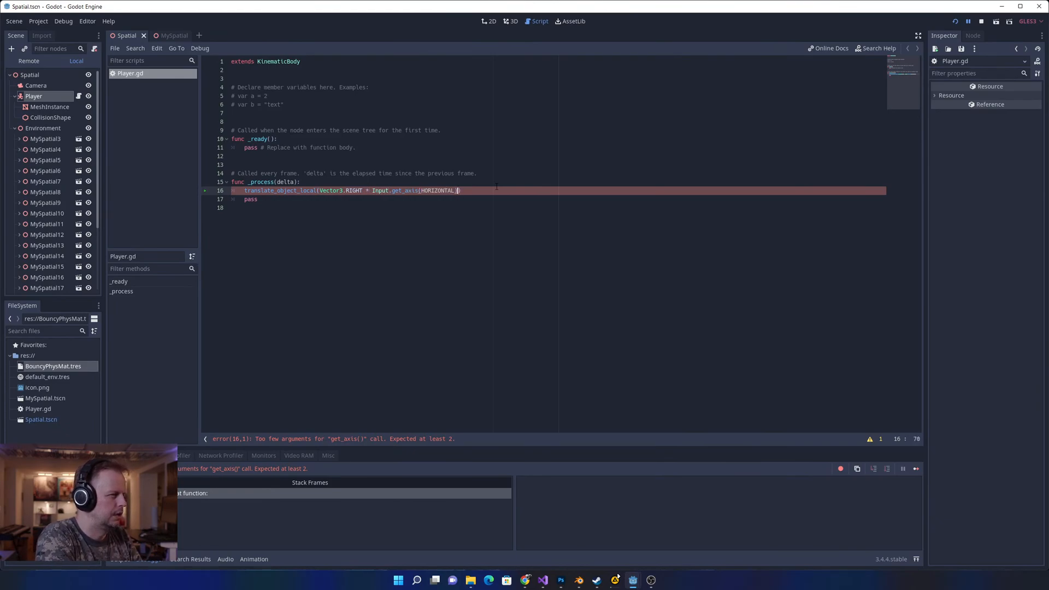
text(,)
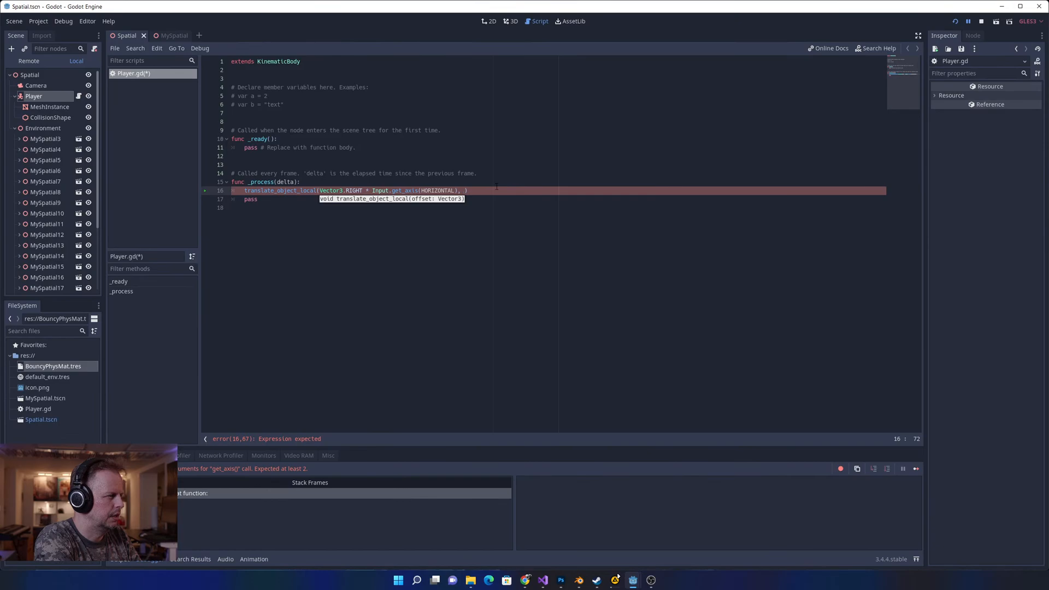
key(BackSpace)
key(BackSpace)
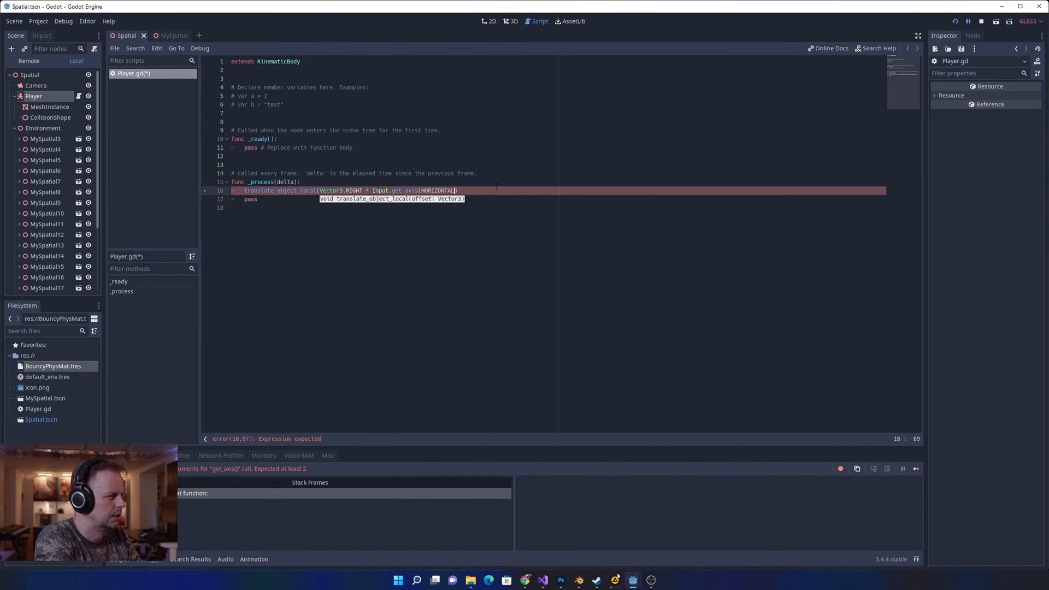
key(Right)
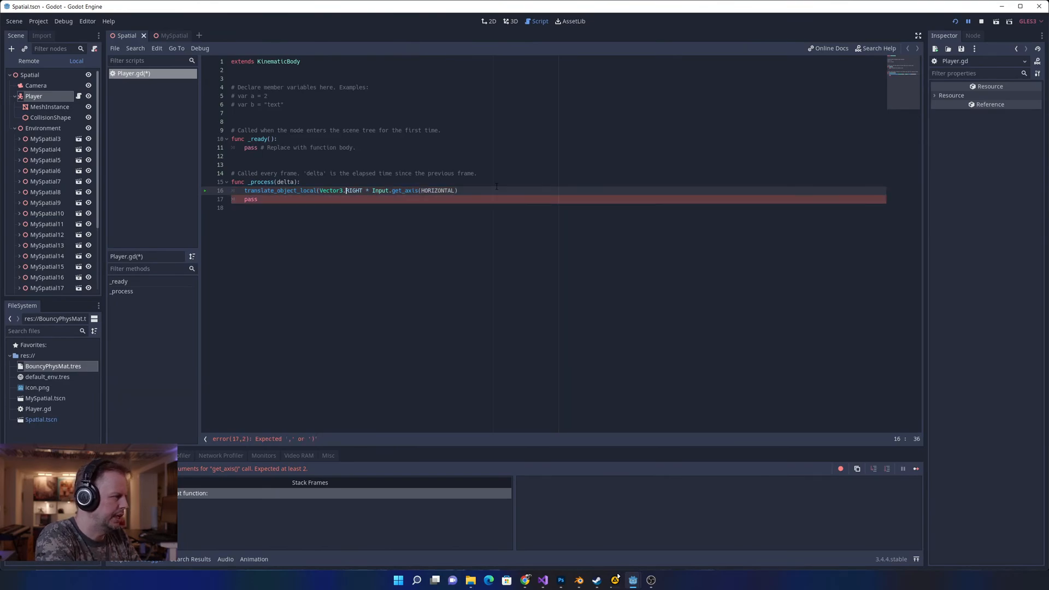
- Save the script, dismiss the load errors and stop the running project
key(ctrl+s)
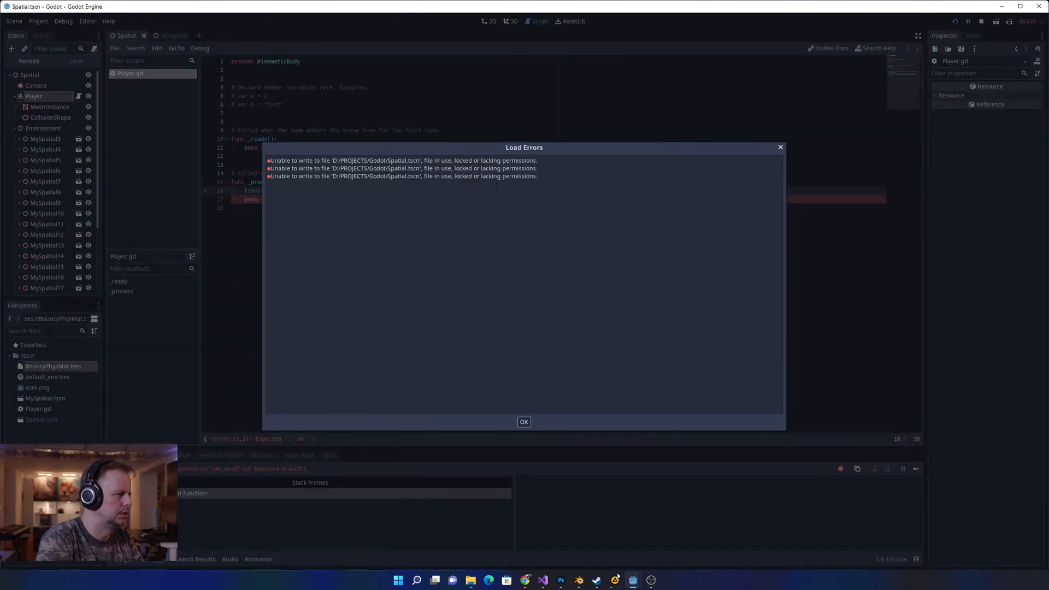
key(Return)
click(982, 22)
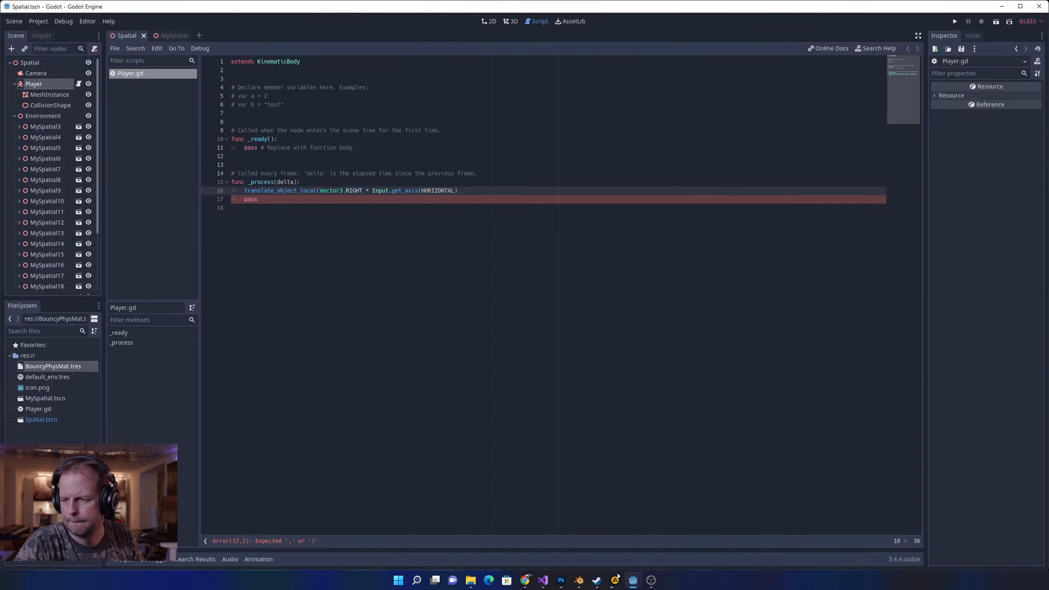
- Add the missing closing parenthesis at the end of the translate_object_local line
key(Down)
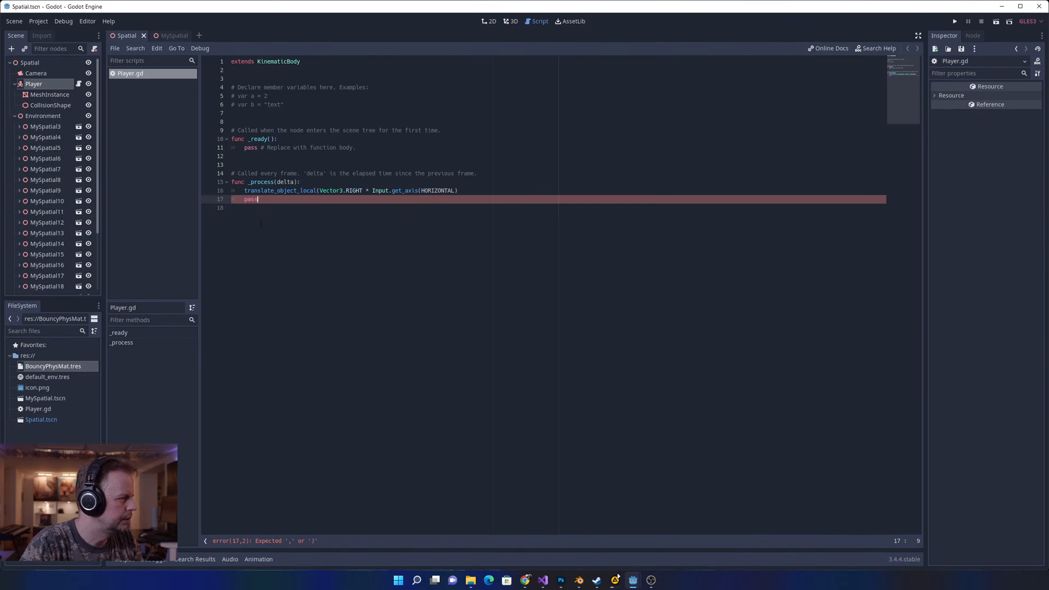
click(485, 191)
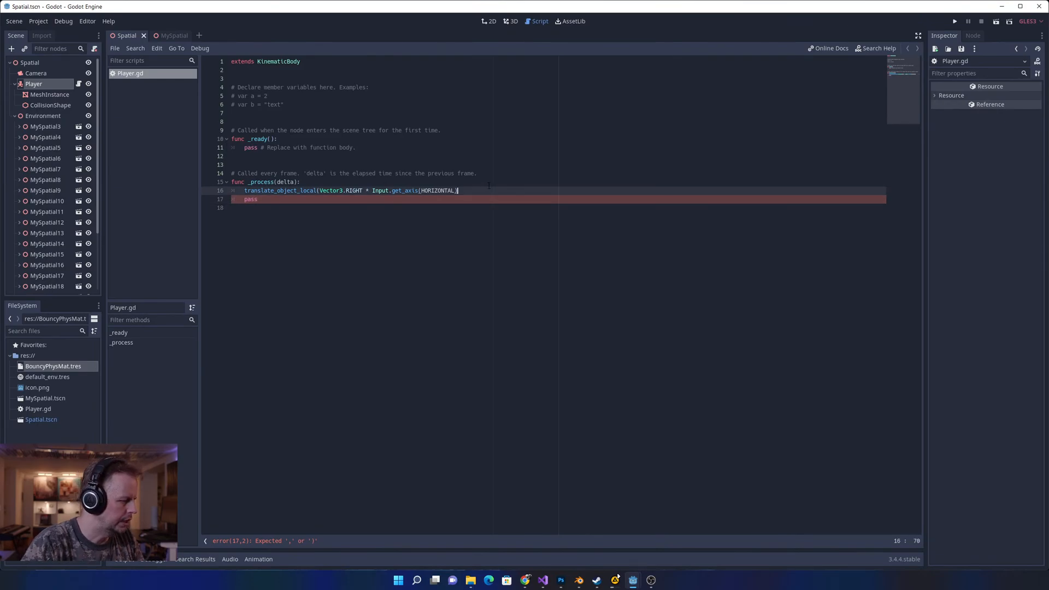
text())
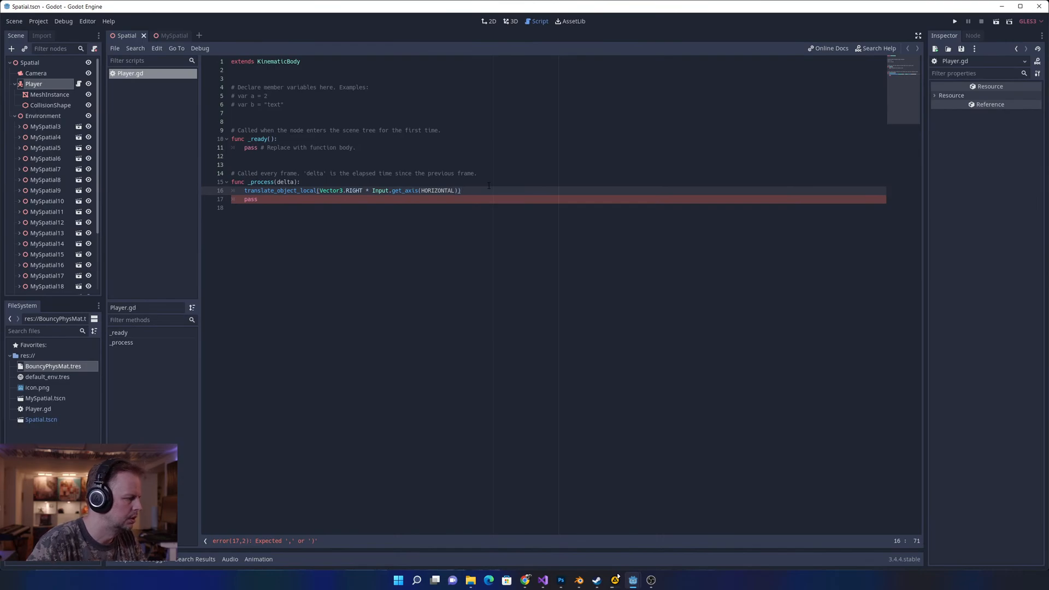
click(557, 265)
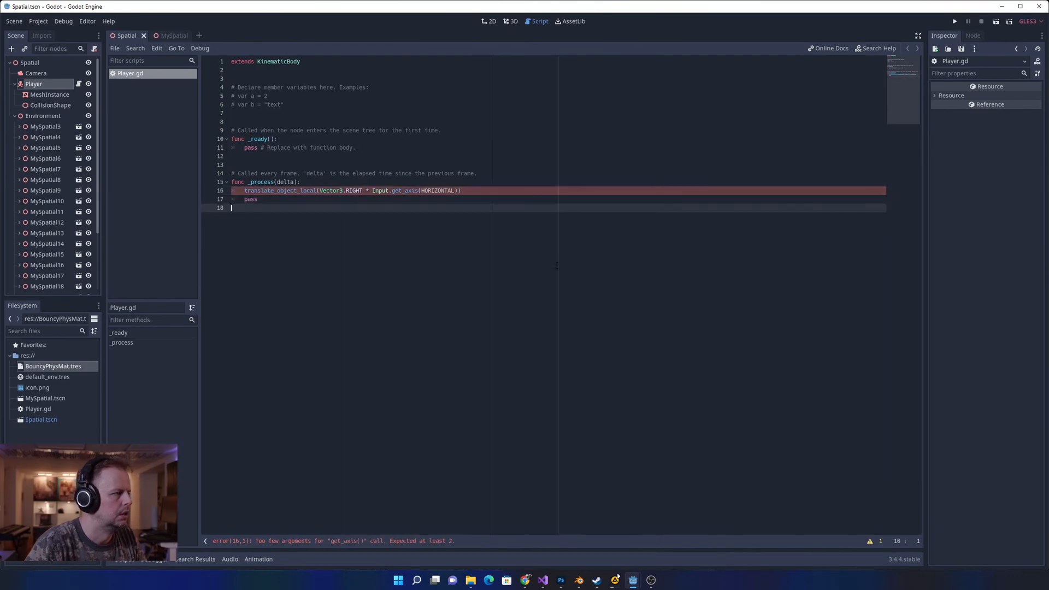
- Try labelling the translate_object_local argument with offset: before Vector3.RIGHT and save the script
click(429, 190)
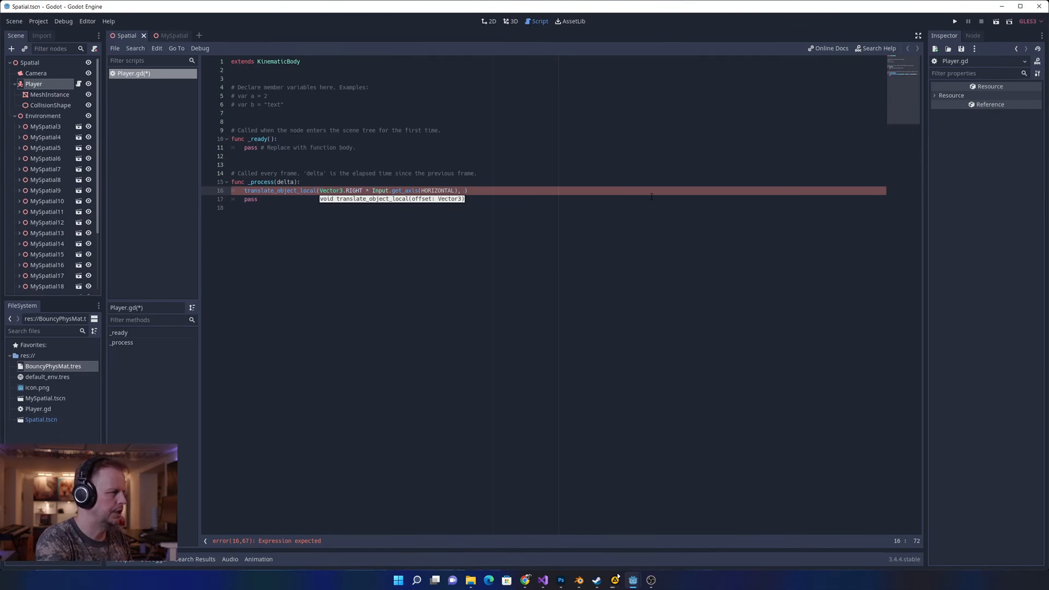
key(BackSpace)
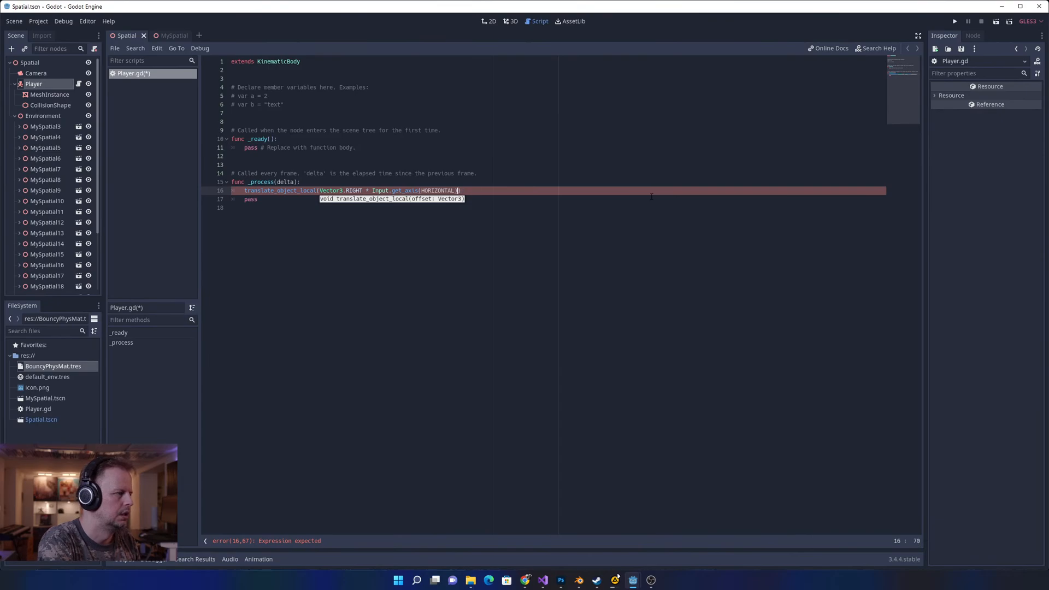
key(ctrl+Left)
key(ctrl+Left)
key(ctrl+Left)
key(ctrl+Left)
key(ctrl+Left)
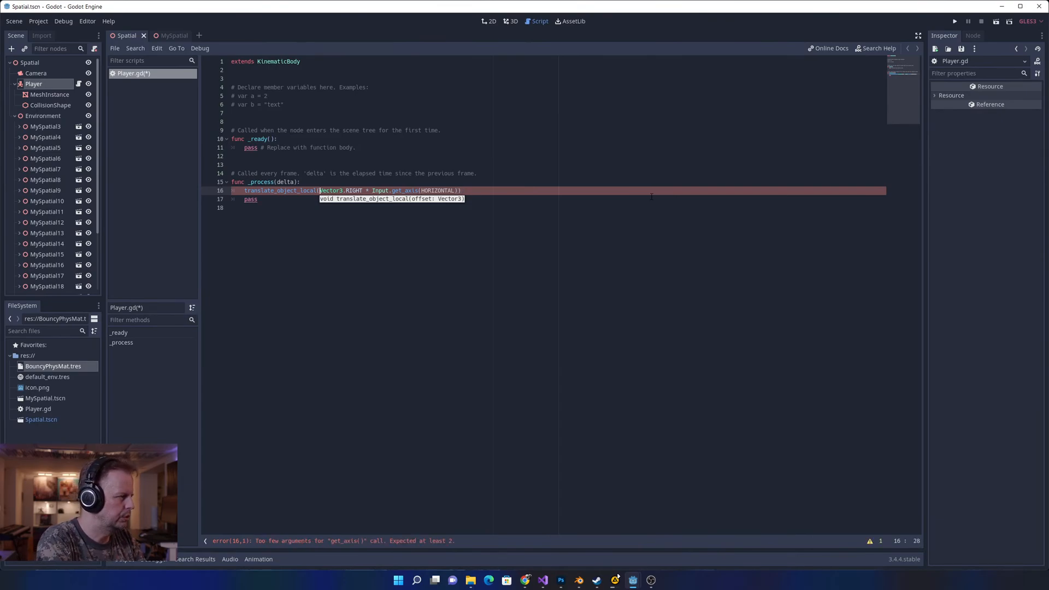
text(offset:)
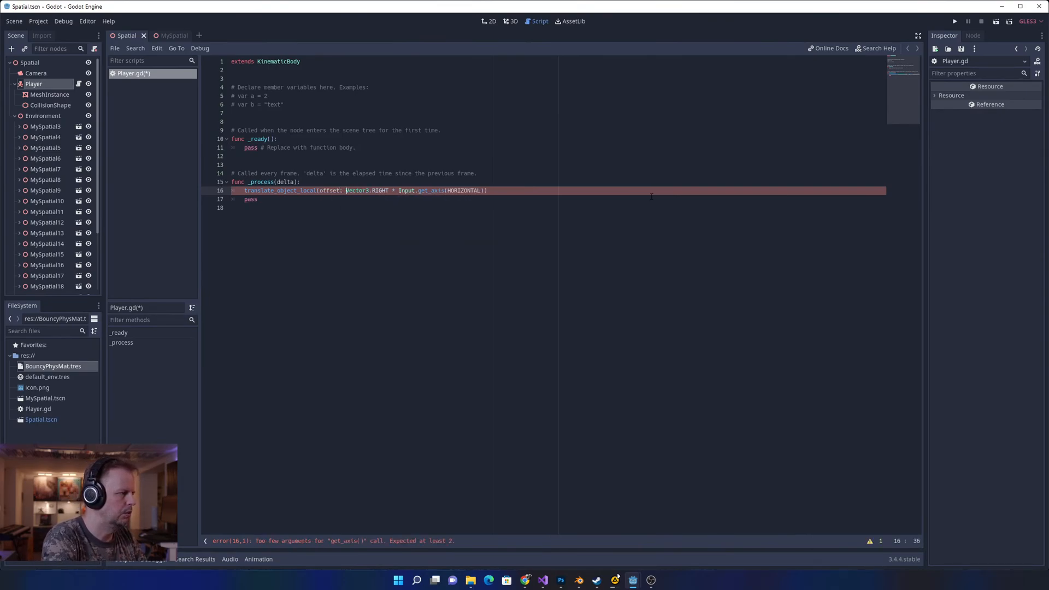
click(443, 215)
key(ctrl+s)
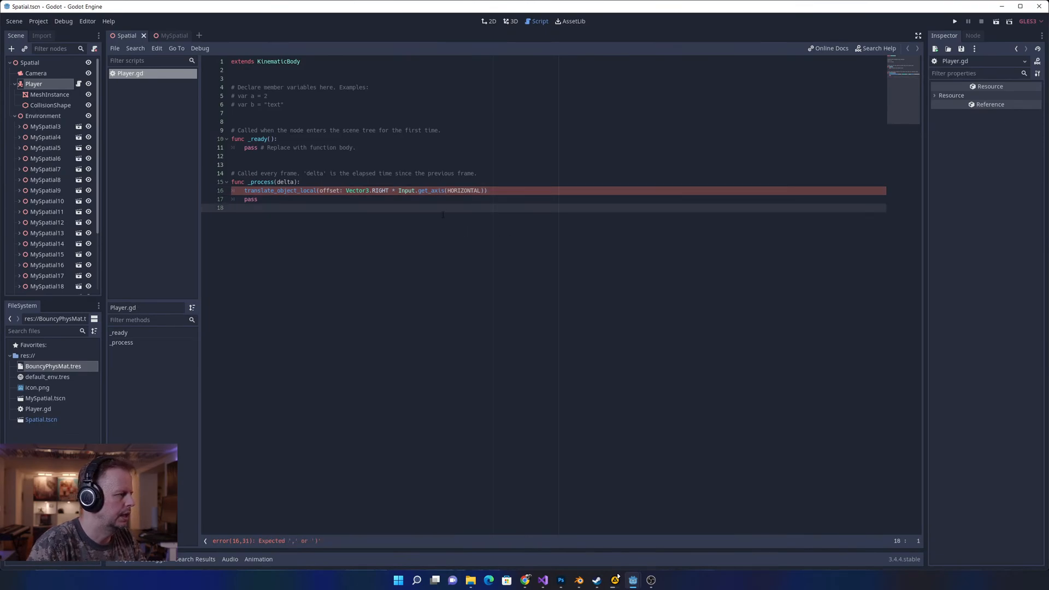
- Remove the offset: label in front of Vector3.RIGHT
click(345, 190)
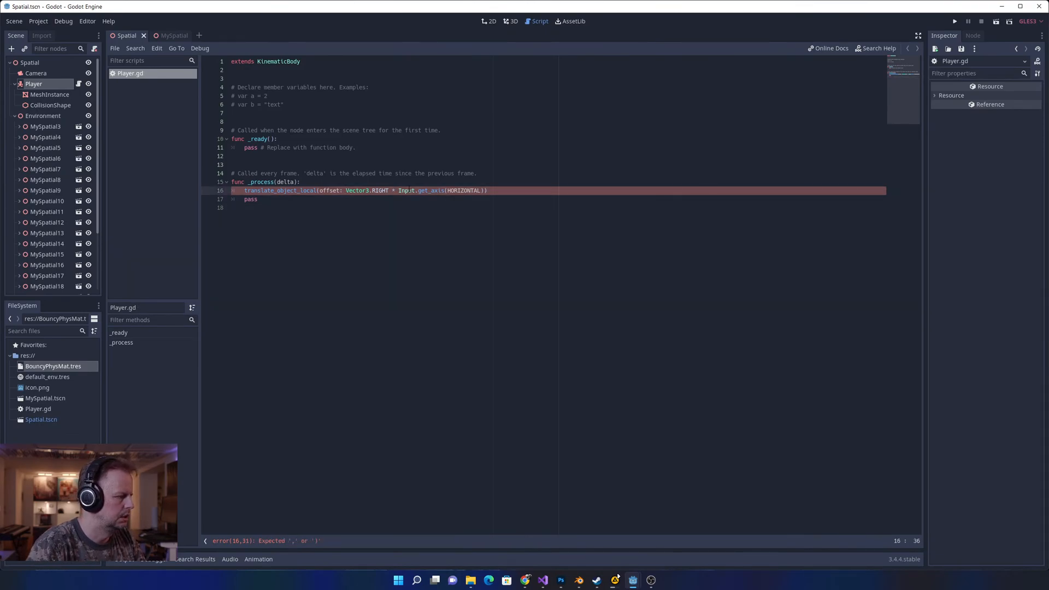
key(BackSpace)
key(BackSpace)
key(BackSpace)
key(BackSpace)
key(BackSpace)
key(BackSpace)
key(BackSpace)
key(BackSpace)
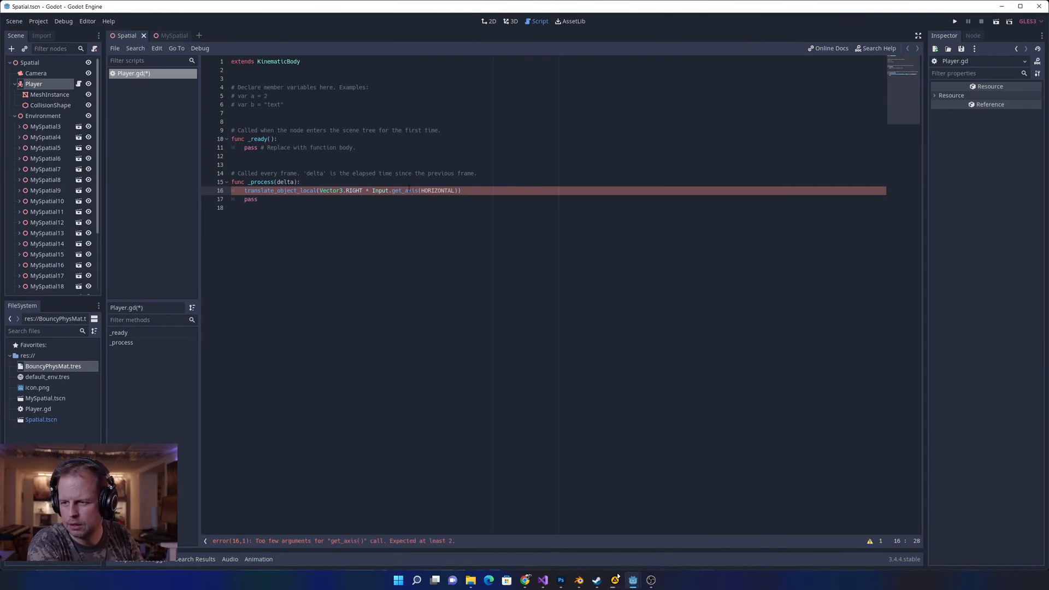
- Delete the pass line at the end of the _process function and save the script
key(Down)
key(shift+Home)
key(BackSpace)
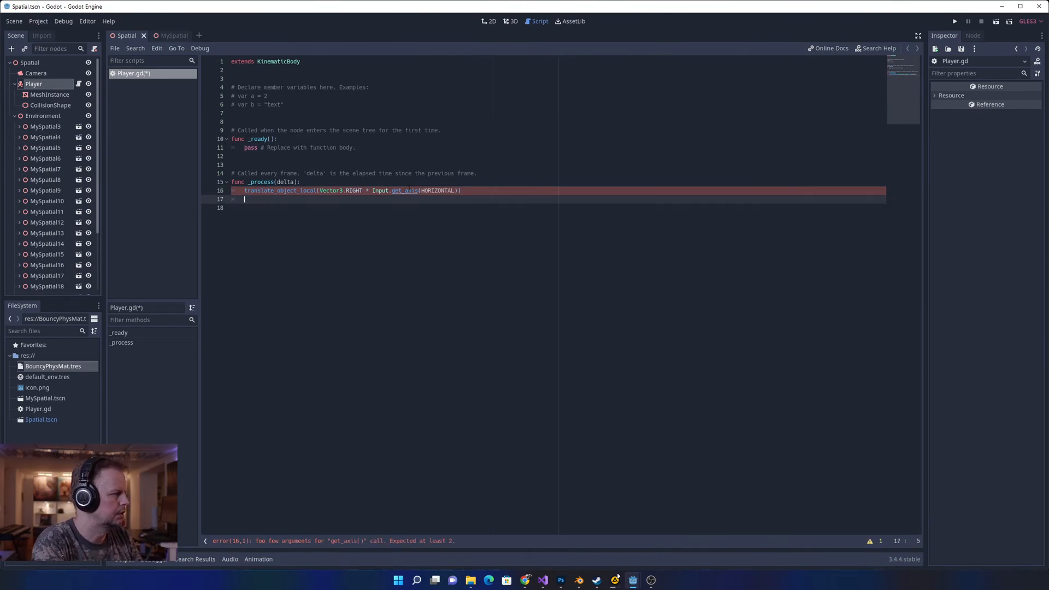
key(ctrl+s)
key(BackSpace)
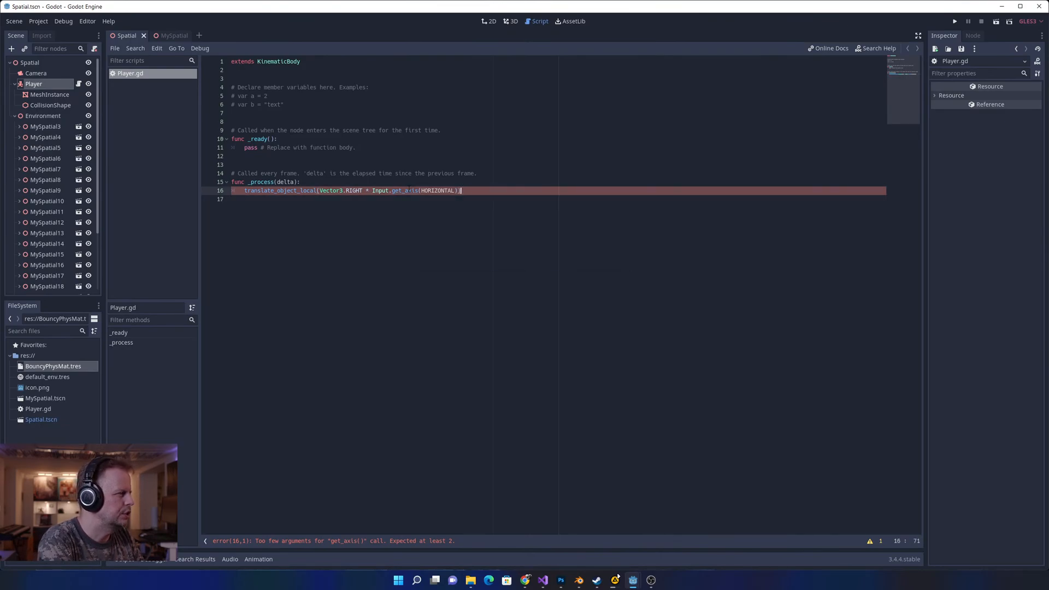
- Multiply the translate_object_local offset by delta after the get_axis call
key(Up)
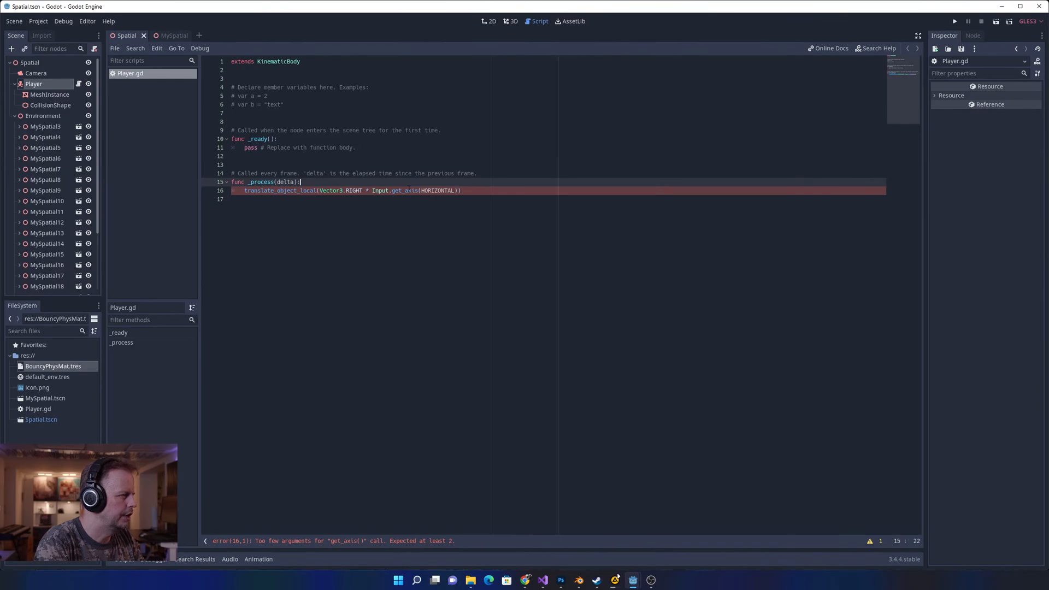
key(Down)
key(End)
key(Left)
text(* de)
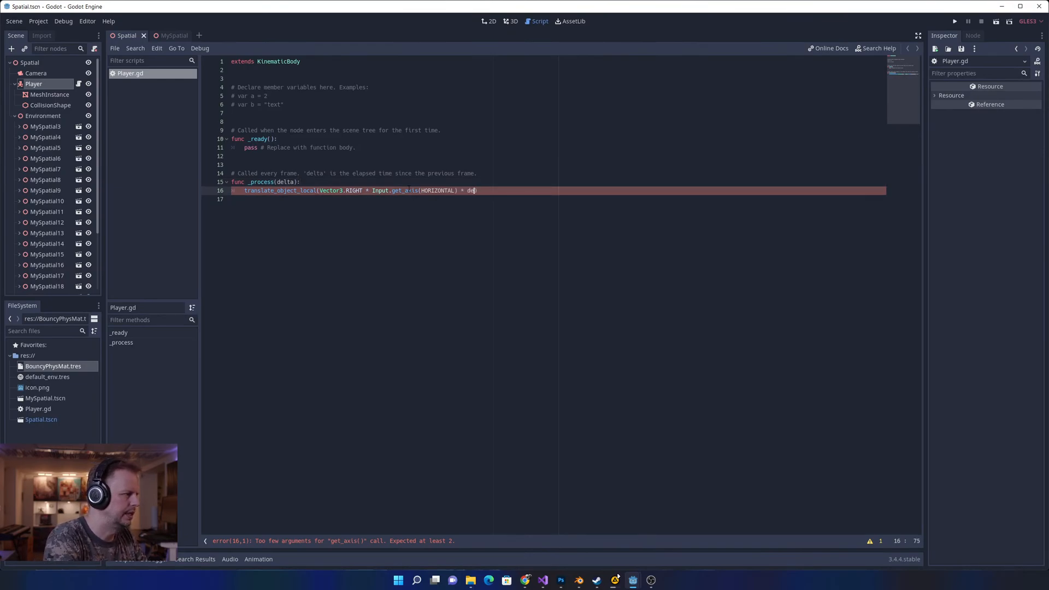
text(lta)
key(Down)
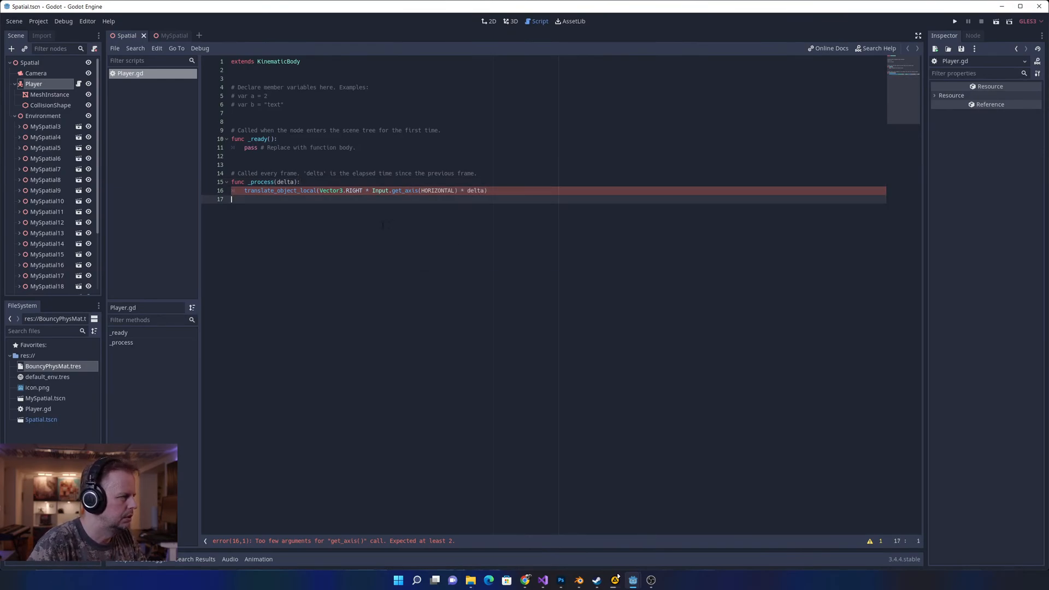
- Add a comma after HORIZONTAL inside the get_axis parentheses to make room for a second argument
click(293, 191)
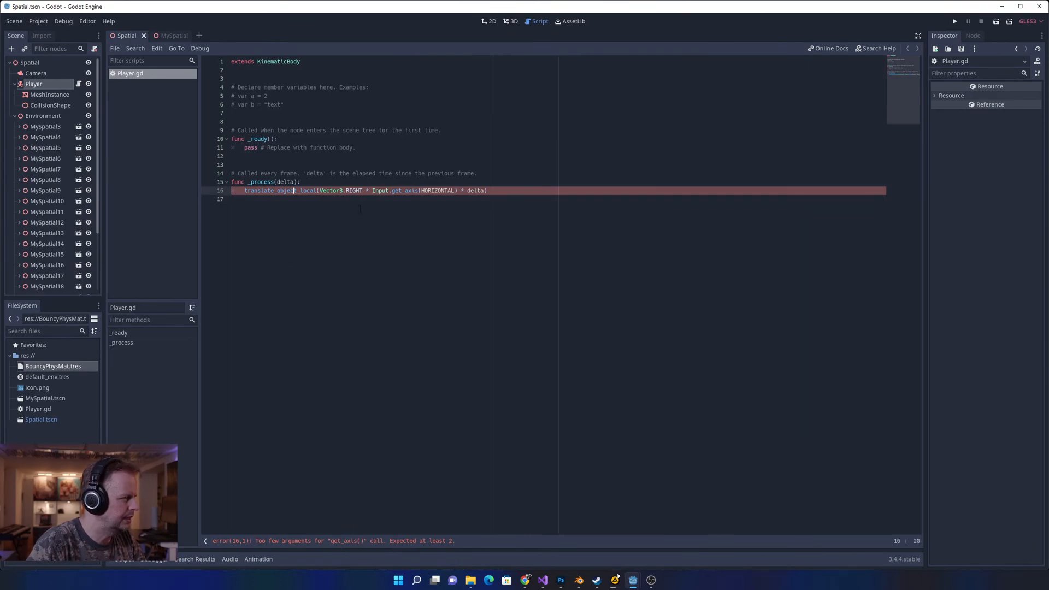
click(435, 191)
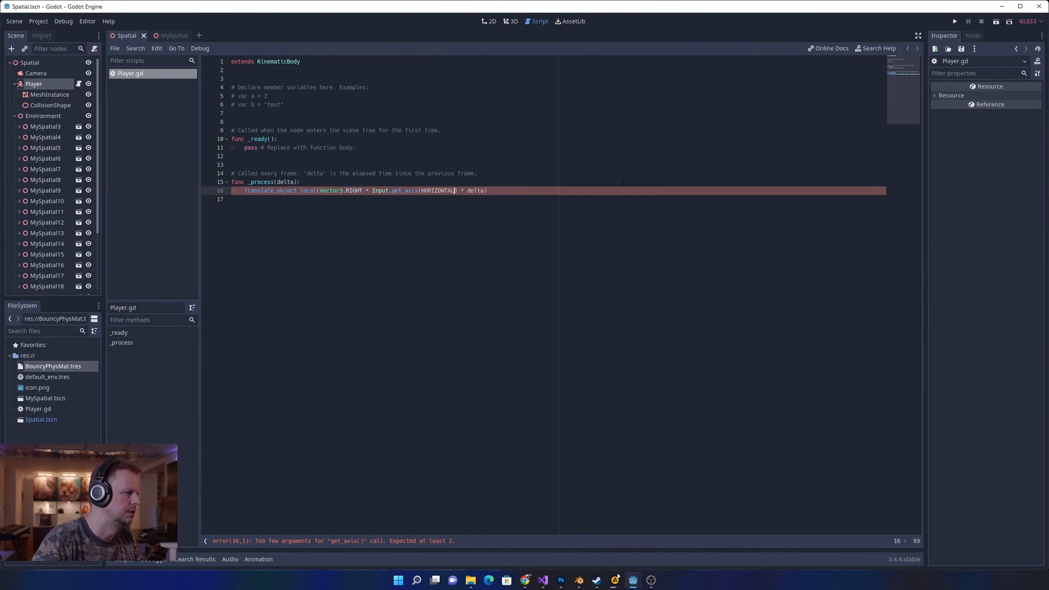
text(,)
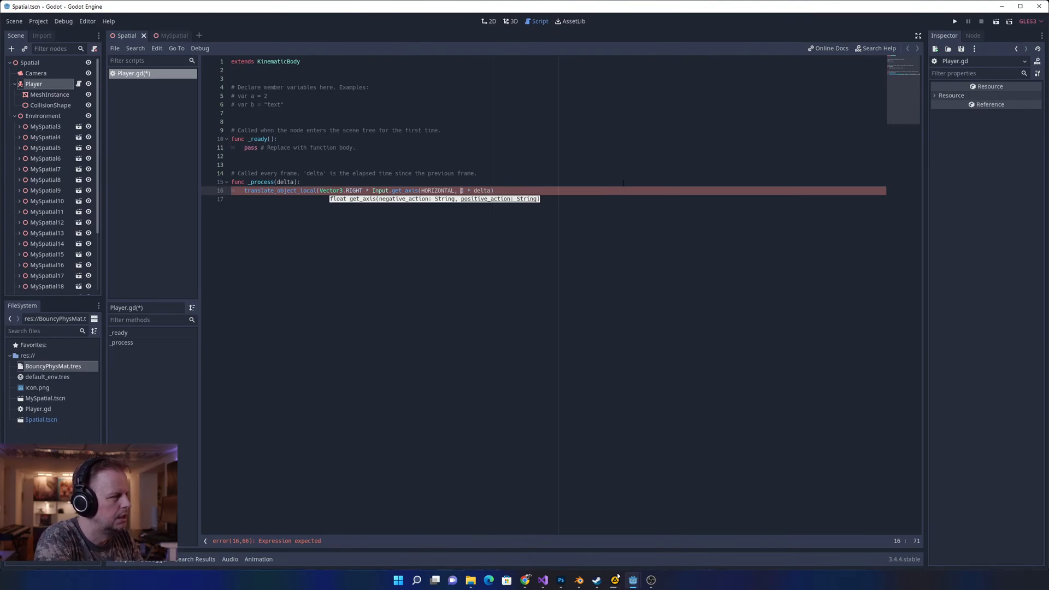
click(530, 198)
click(457, 191)
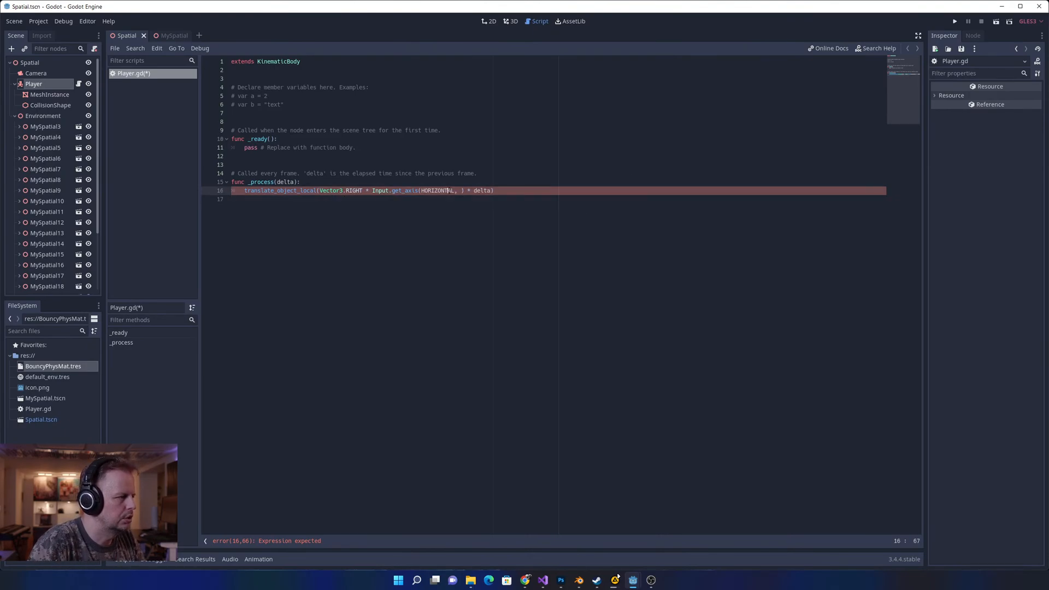
- Look up the get_axis method's documentation from its call in Player.gd and read its parameters
ctrl+click(410, 192)
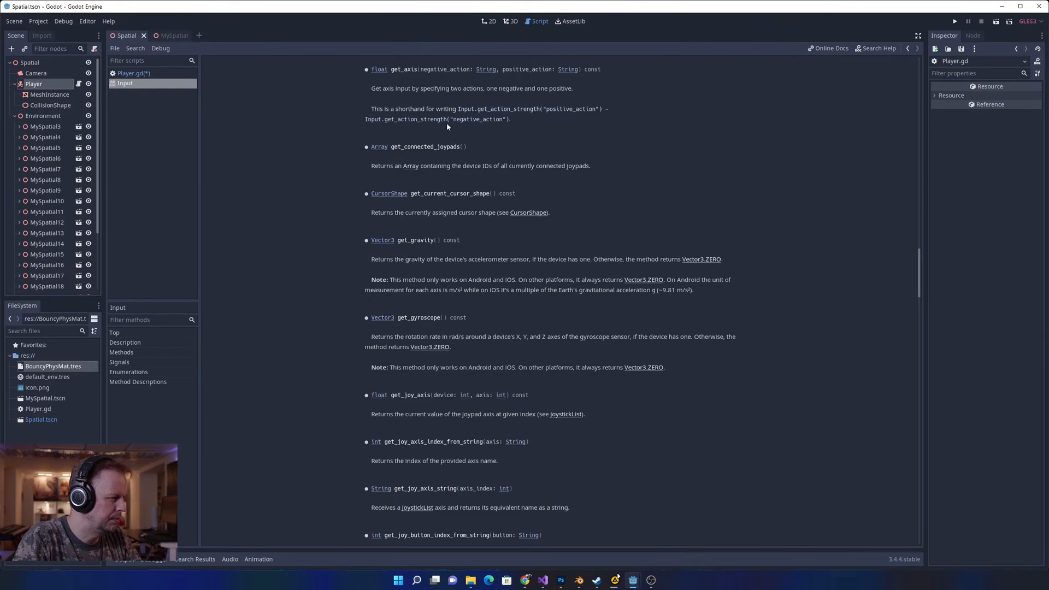
scroll(467, 129, up, 3)
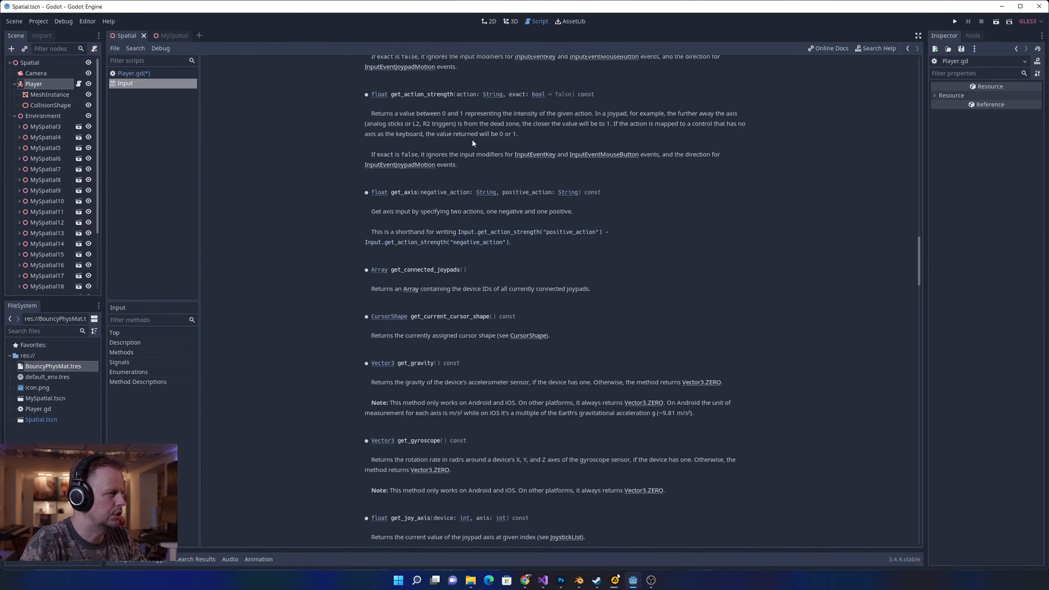
scroll(473, 145, down, 3)
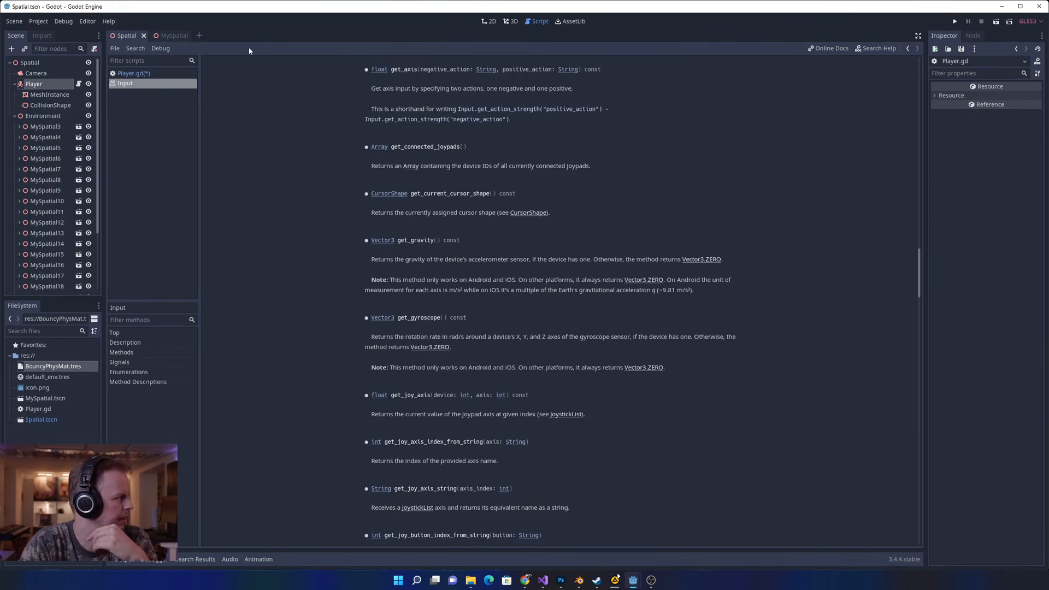
- Add a new input action named GoLeft to the project's Input Map
click(15, 22)
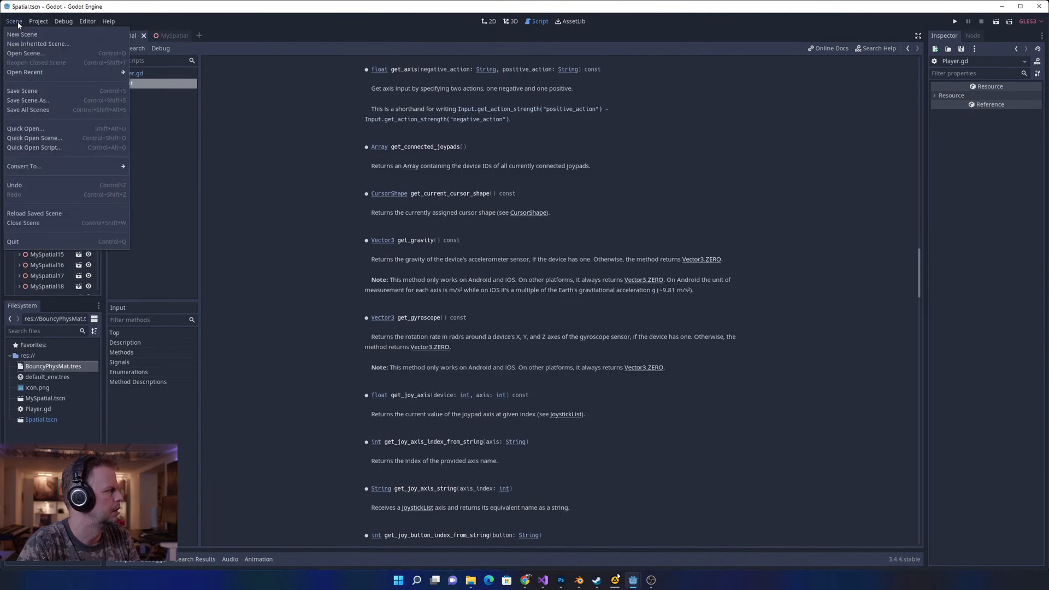
mouse_move(31, 24)
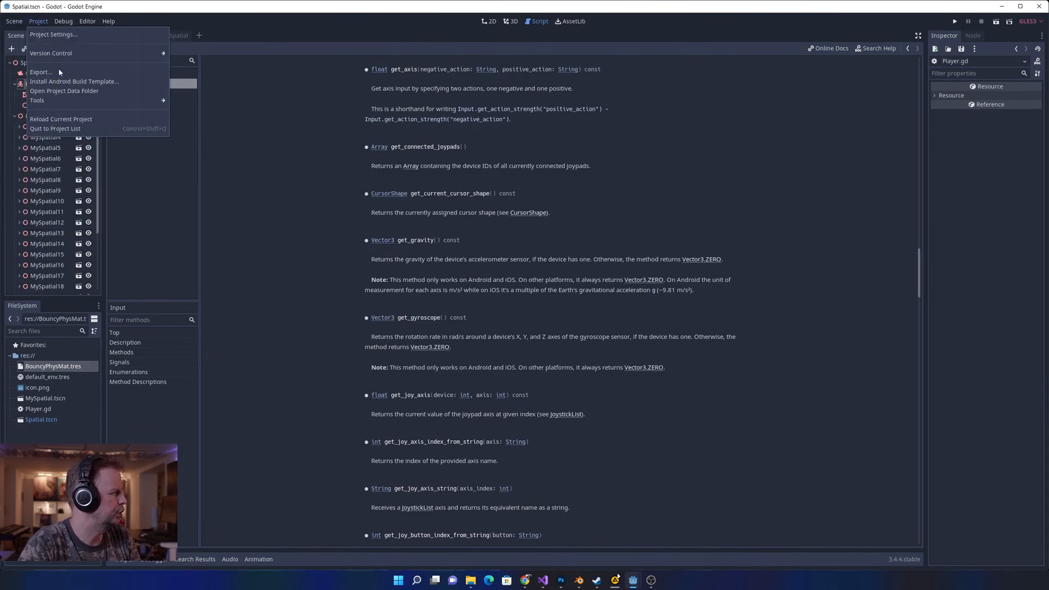
click(54, 35)
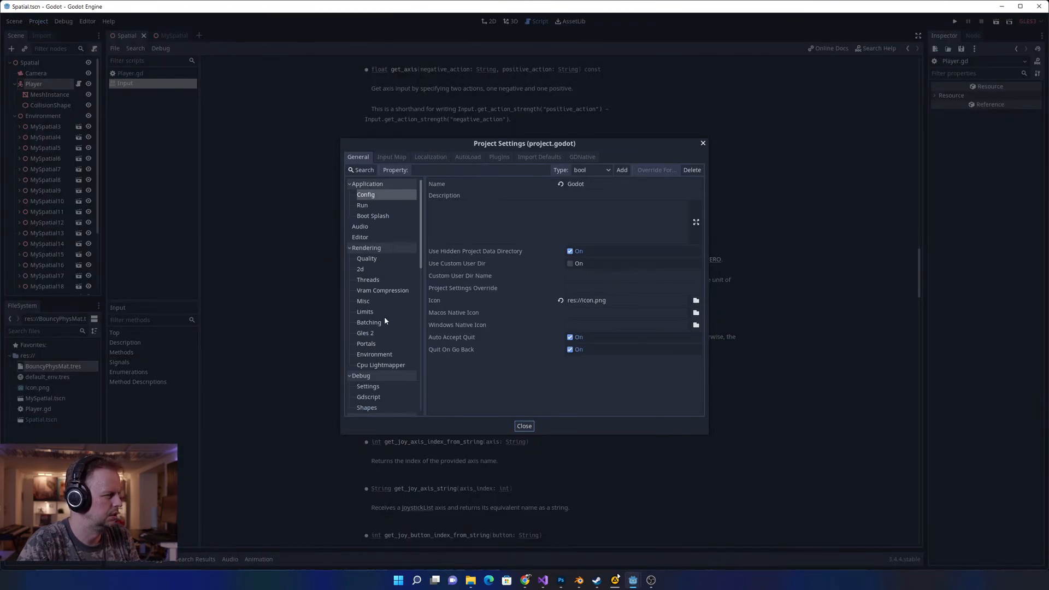
click(392, 157)
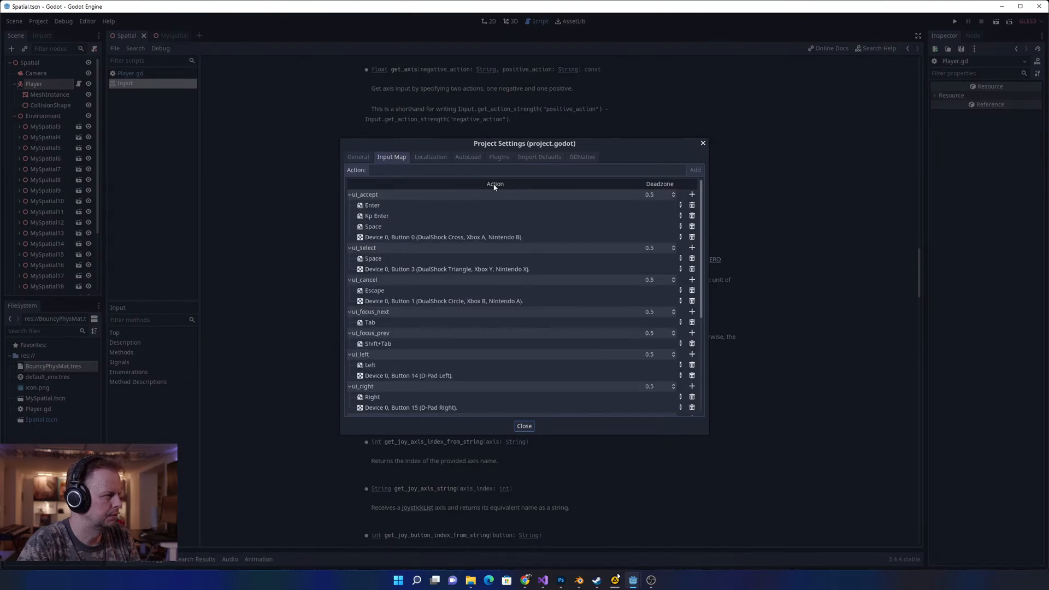
click(396, 170)
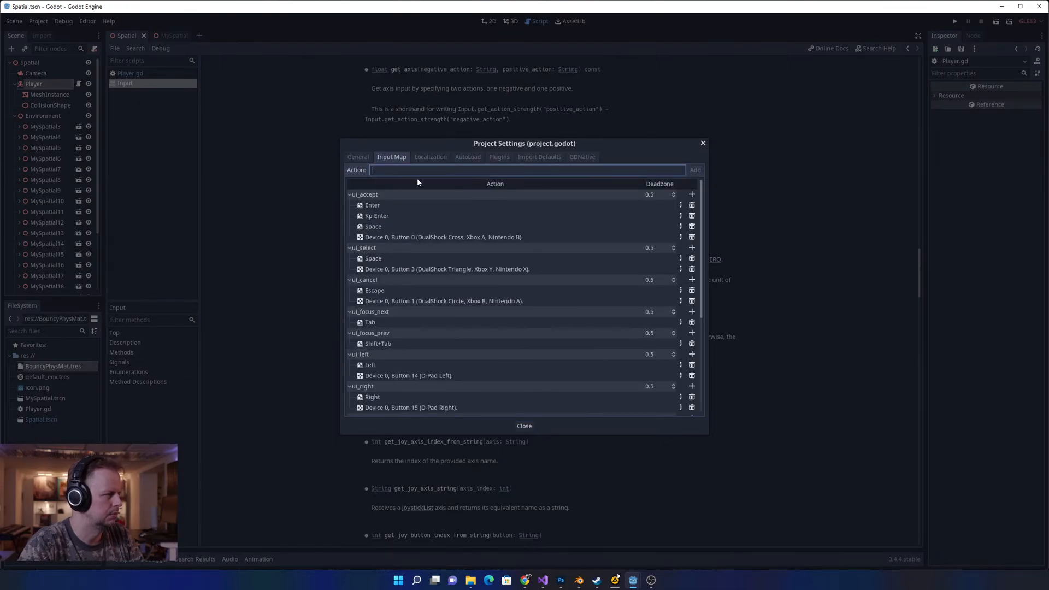
text(H)
key(BackSpace)
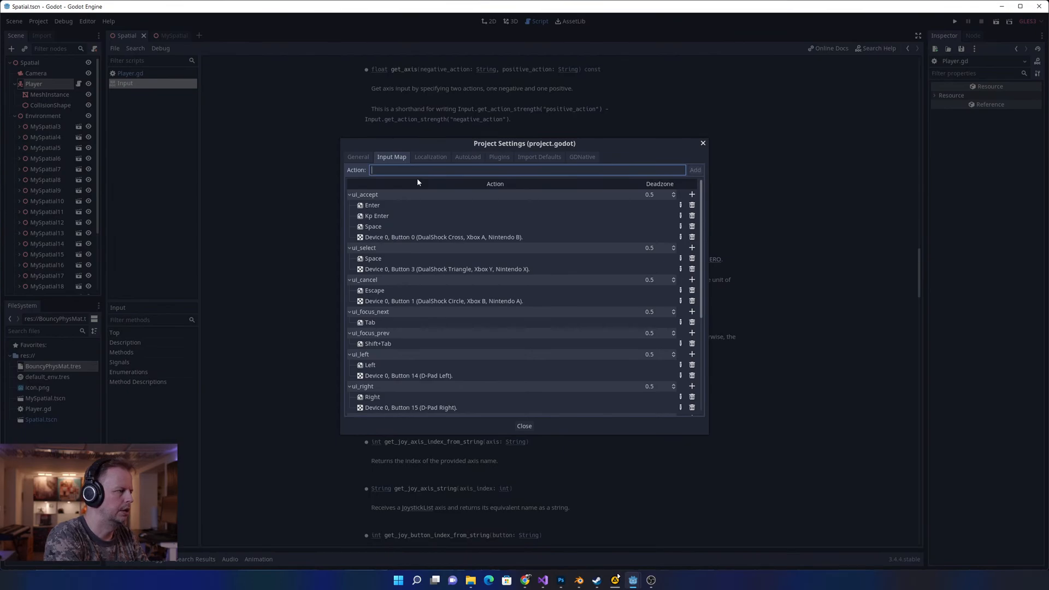
text(Gh)
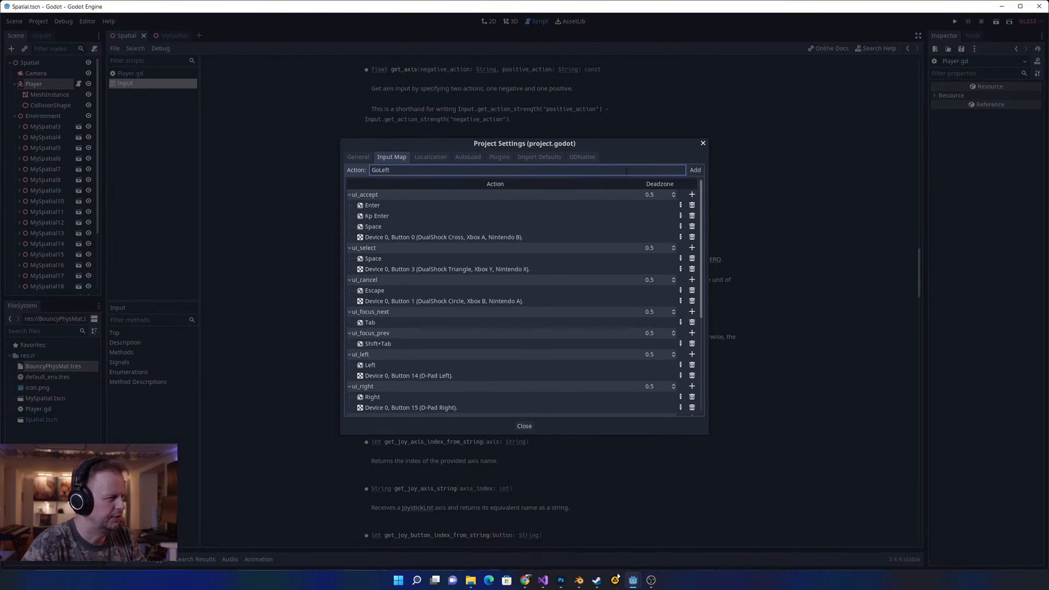
click(694, 170)
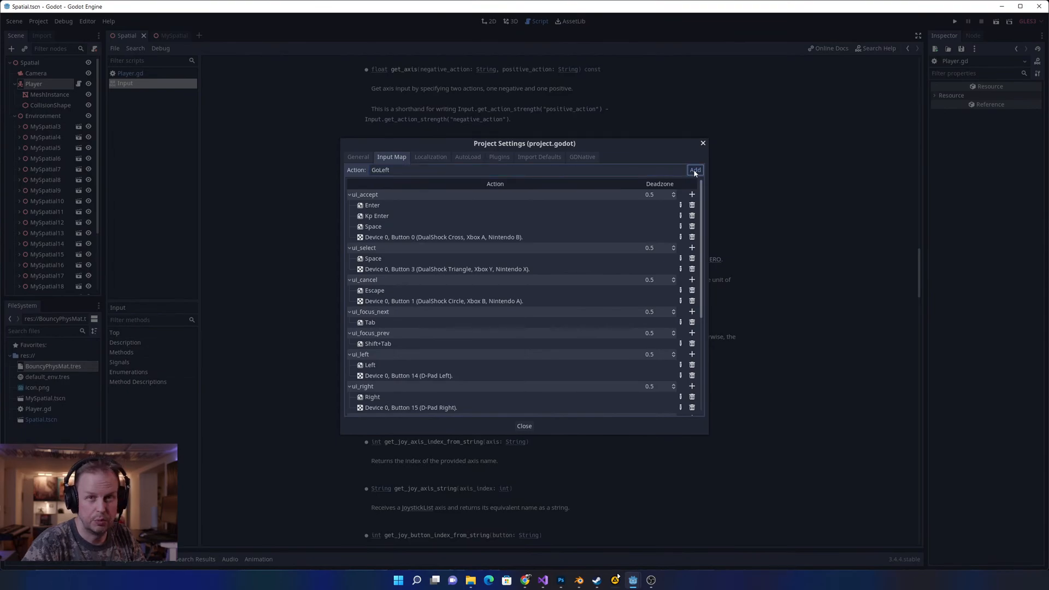
click(695, 171)
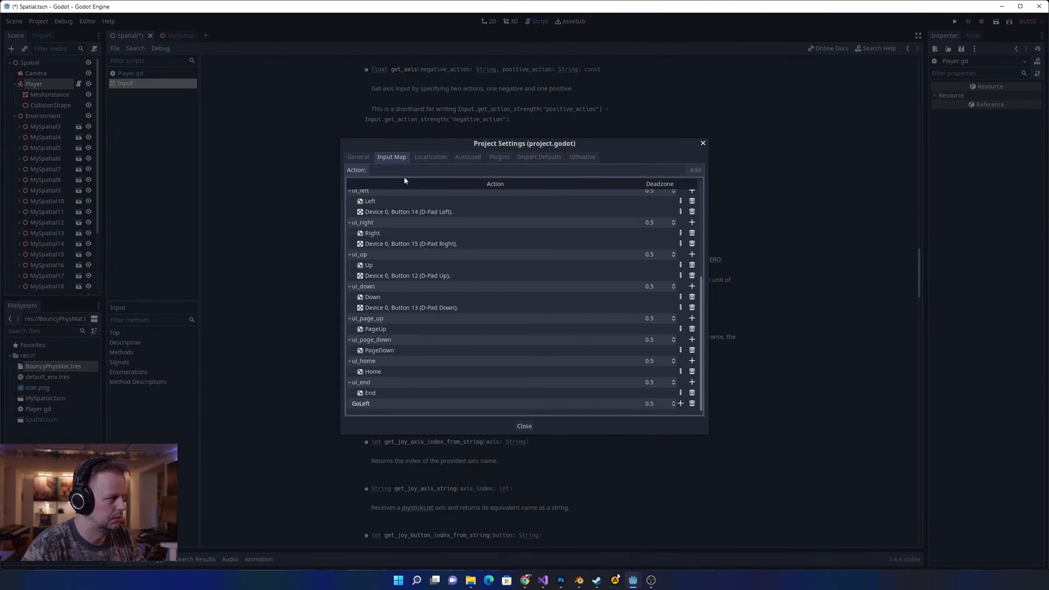
- Add a second input action named GoRight to the Input Map
click(425, 168)
text(GoRight)
key(Return)
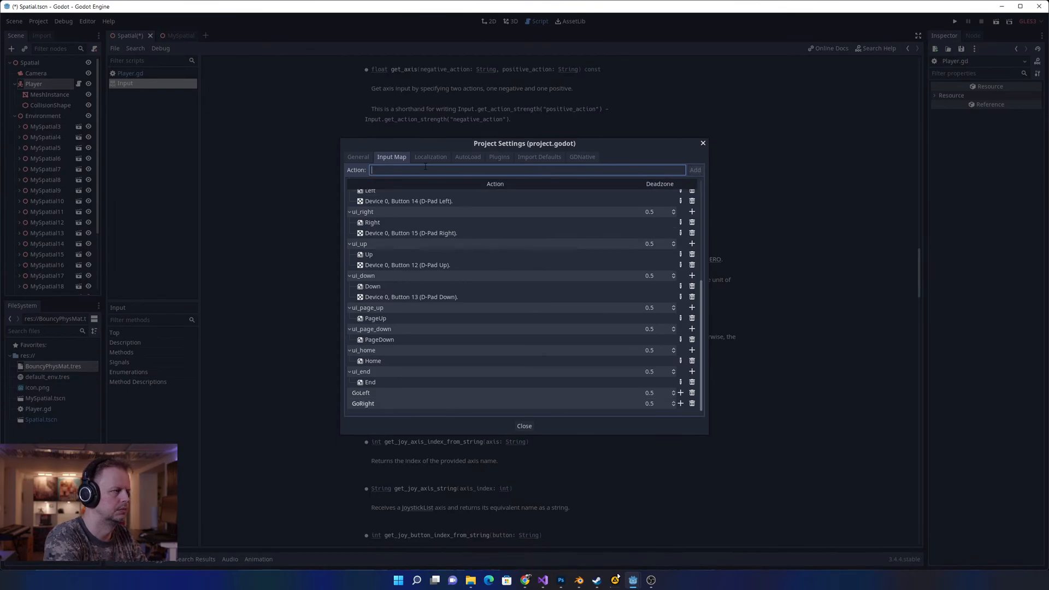
scroll(499, 254, up, 5)
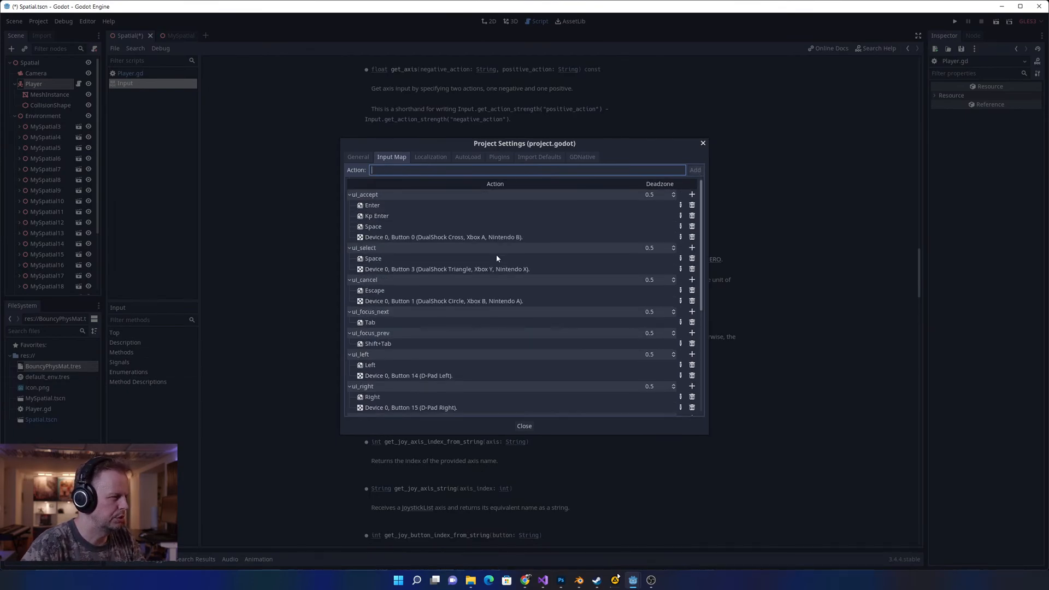
scroll(496, 257, down, 5)
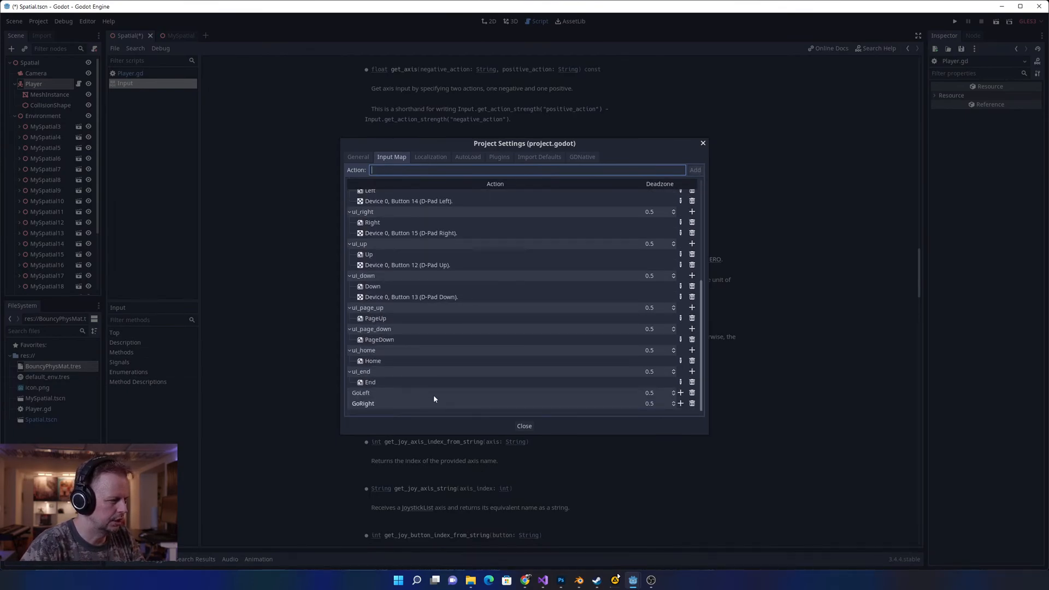
double_click(434, 394)
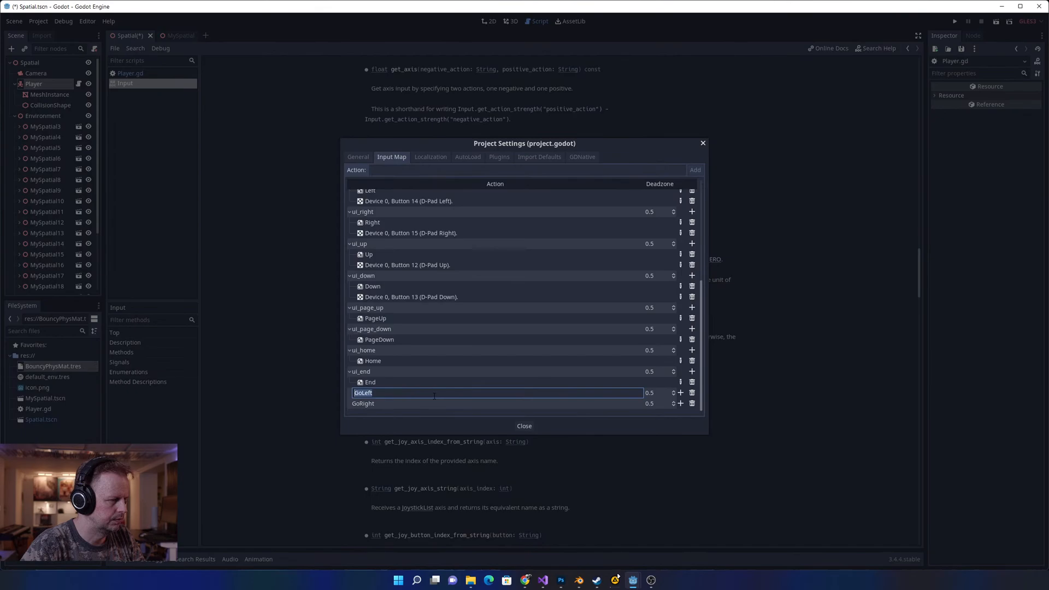
click(655, 394)
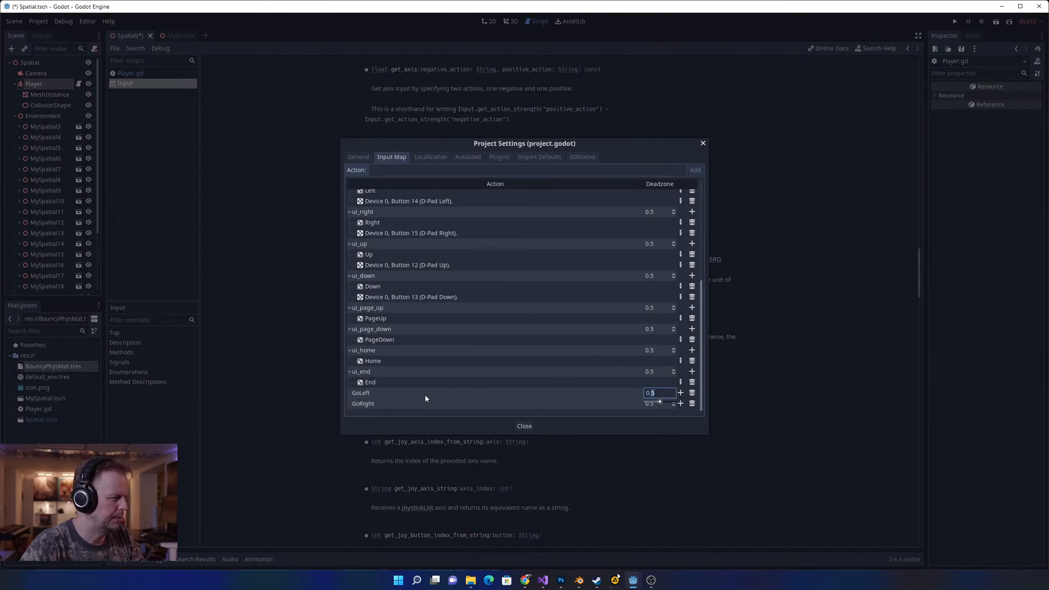
double_click(386, 393)
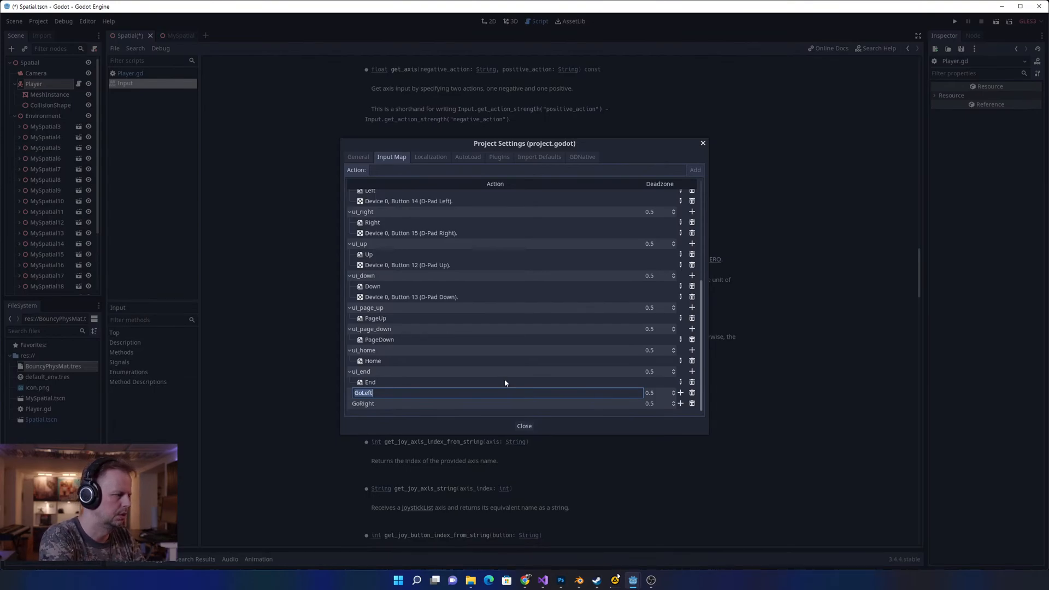
text(H)
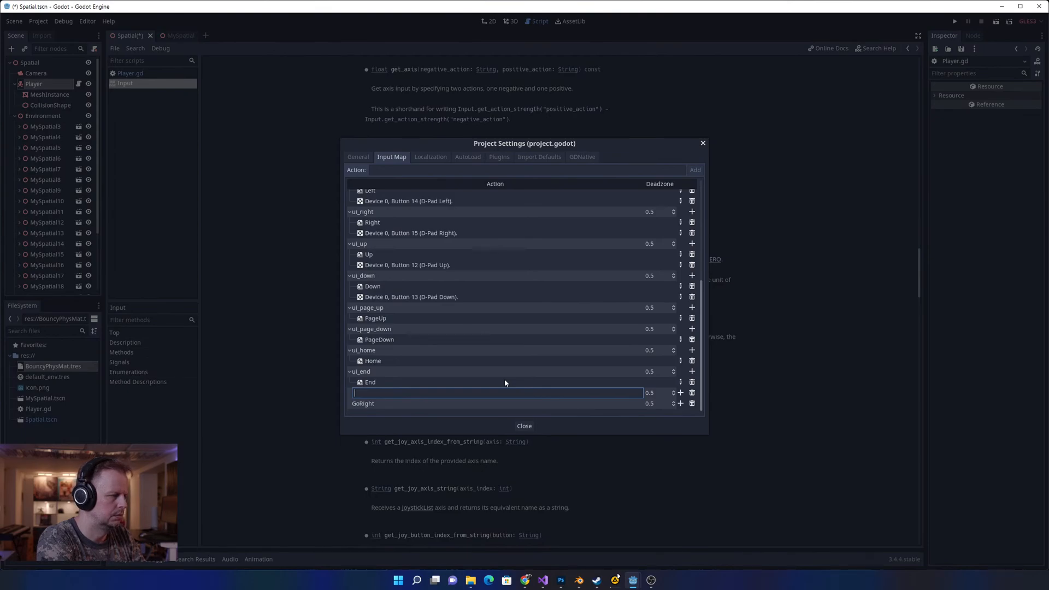
text(GoLeft)
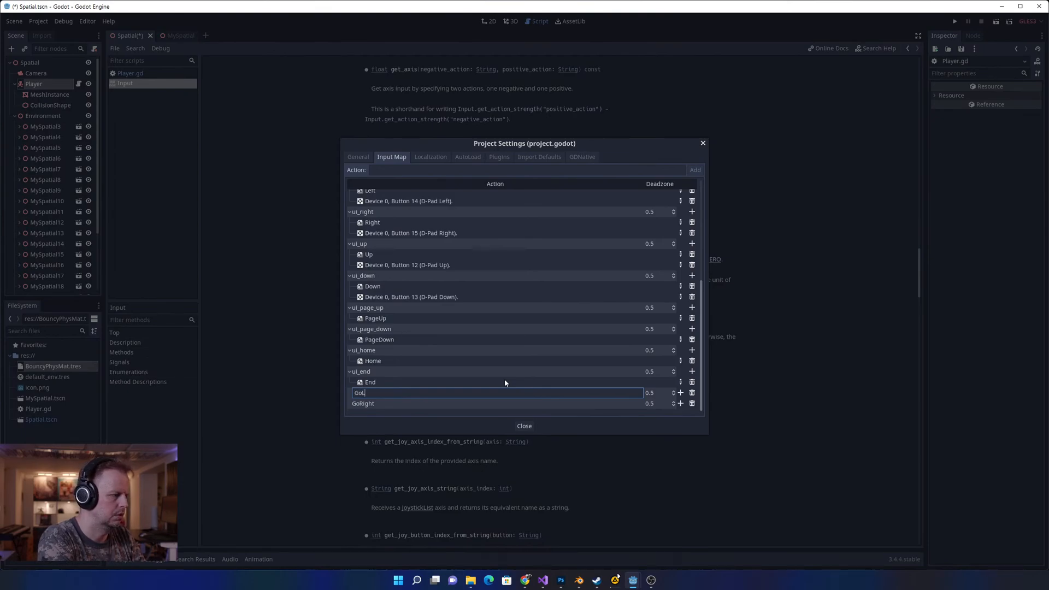
key(Return)
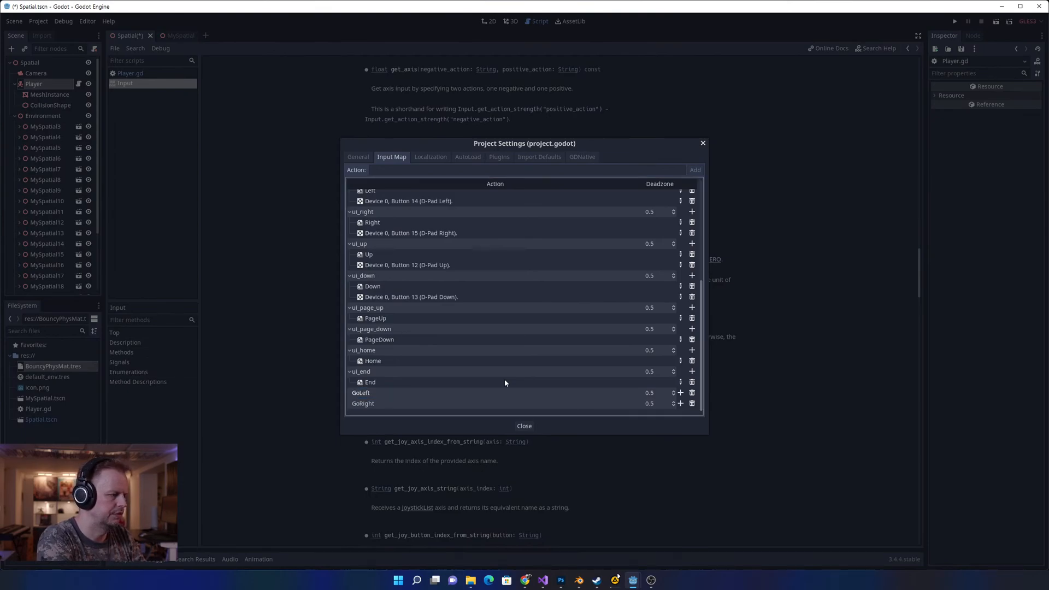
click(681, 393)
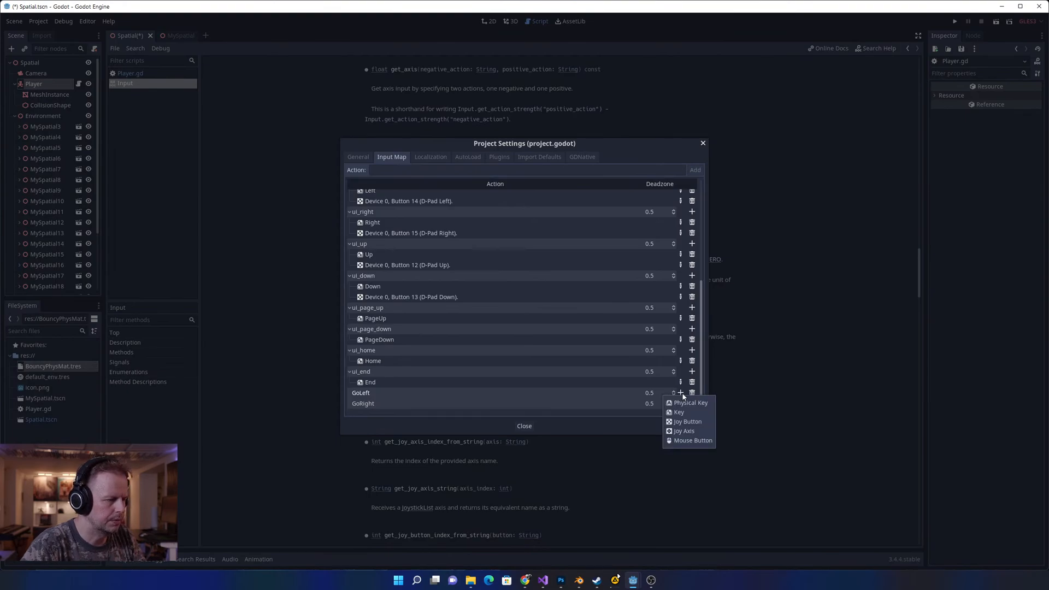
click(592, 402)
- Rename the GoLeft action to Horizontal and delete the GoRight action from the Input Map
double_click(376, 393)
text(Horizontal)
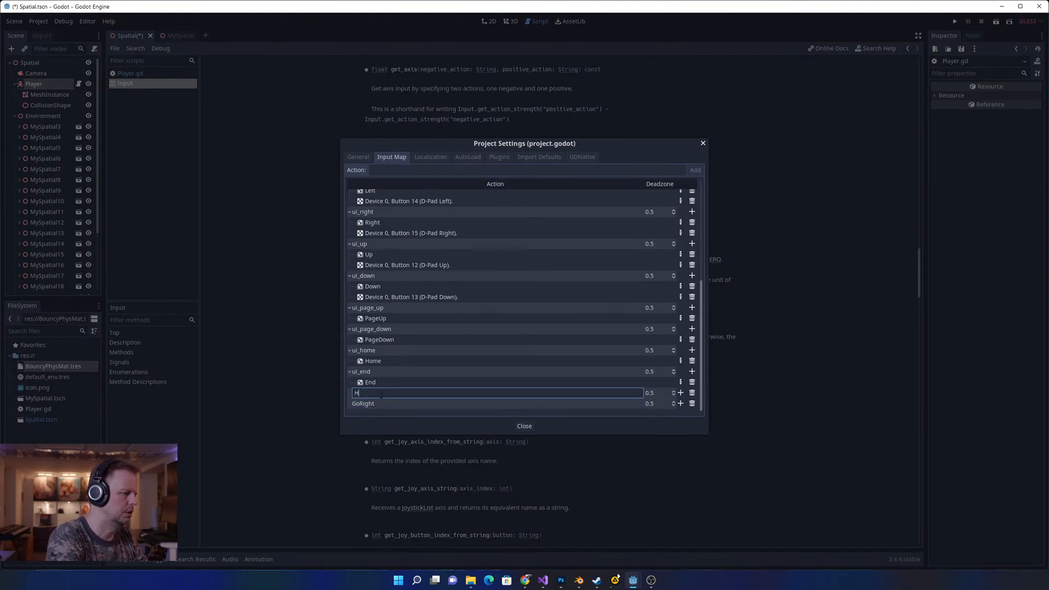
key(Return)
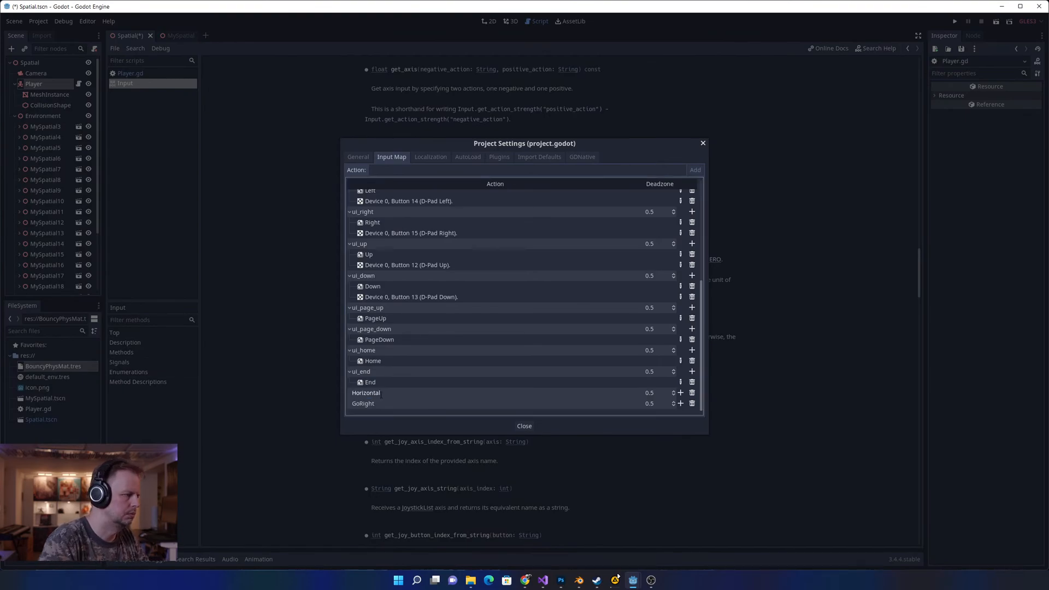
click(692, 404)
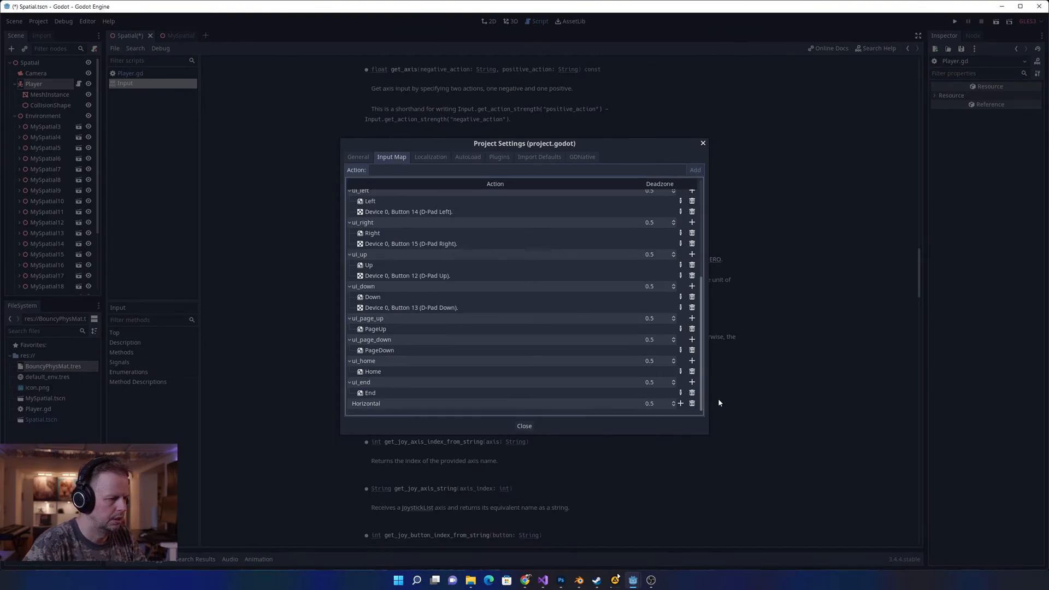
- Assign the A key to the Horizontal action as a regular Key event
click(681, 403)
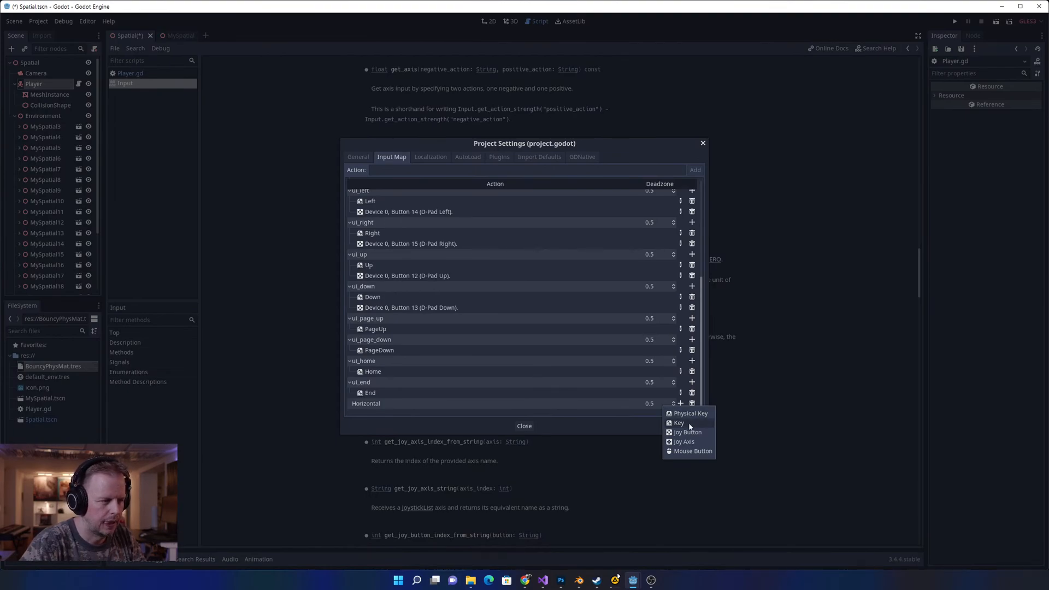
click(687, 422)
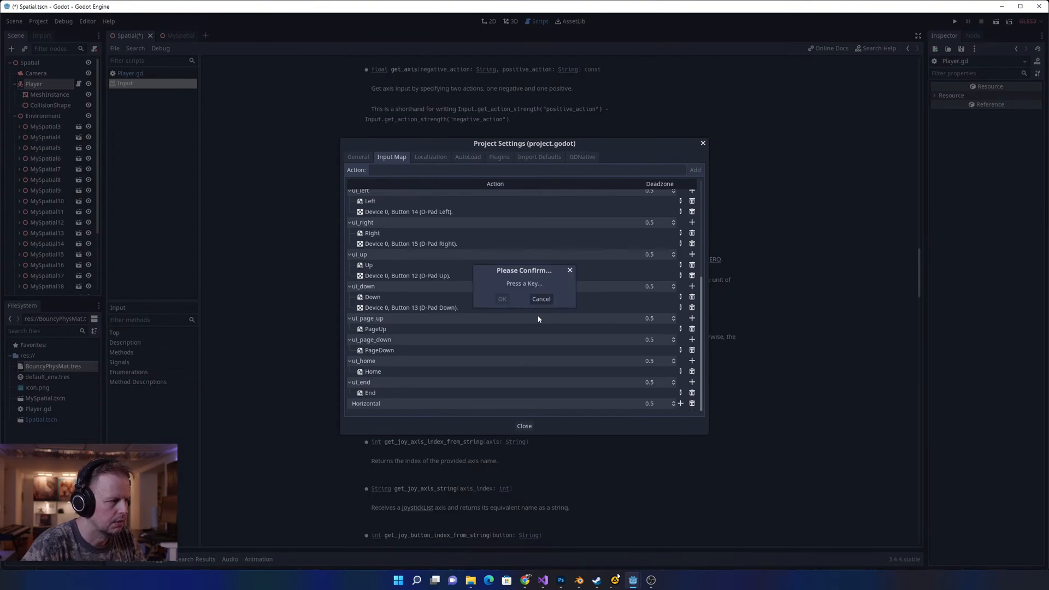
key(a)
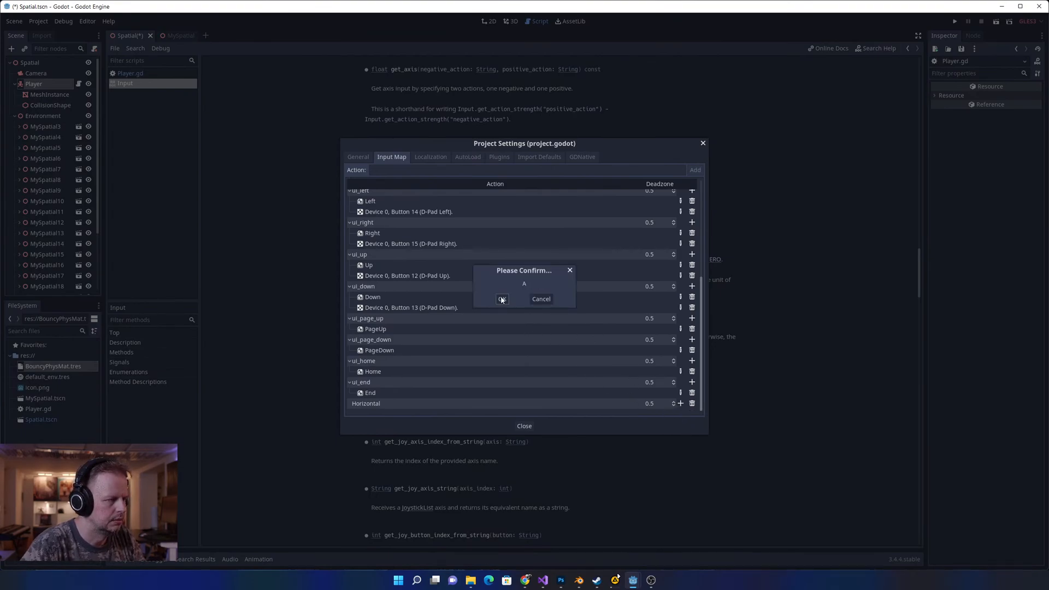
key(Return)
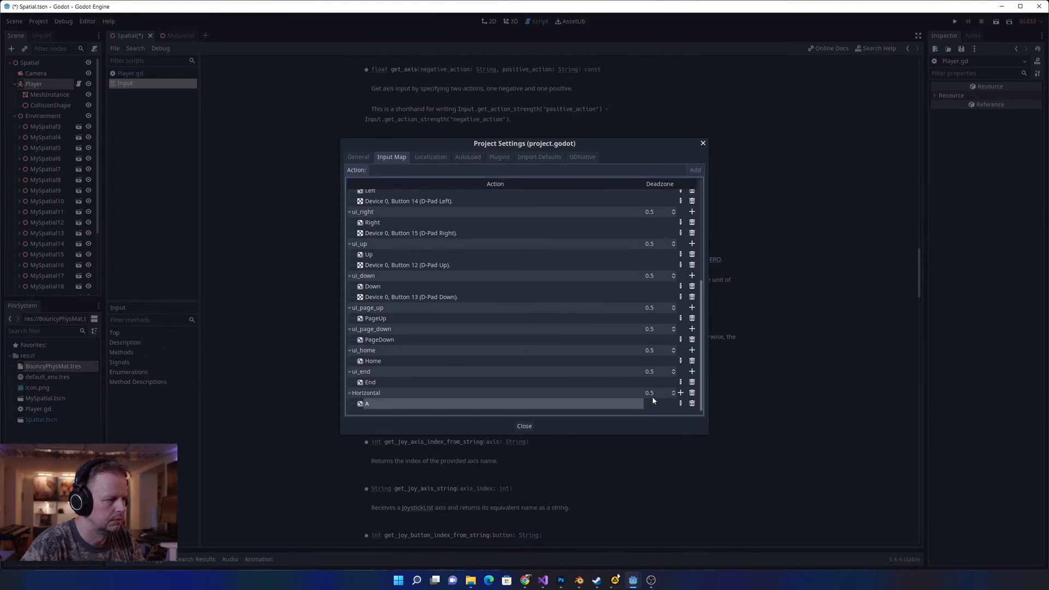
- Try binding D to the Horizontal action as a physical key, and delete that binding
click(681, 393)
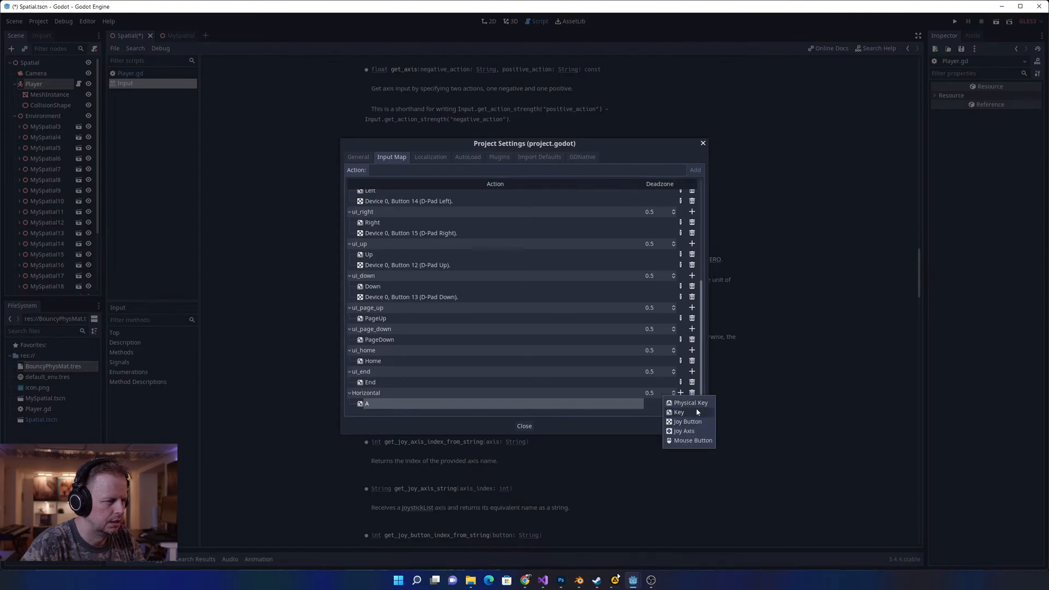
click(696, 410)
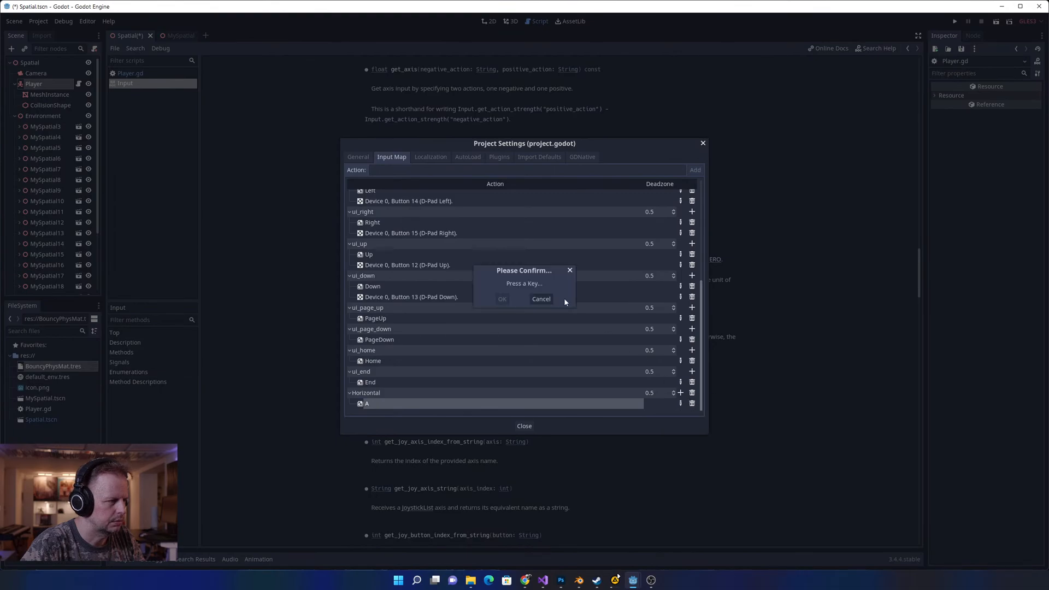
key(d)
click(502, 299)
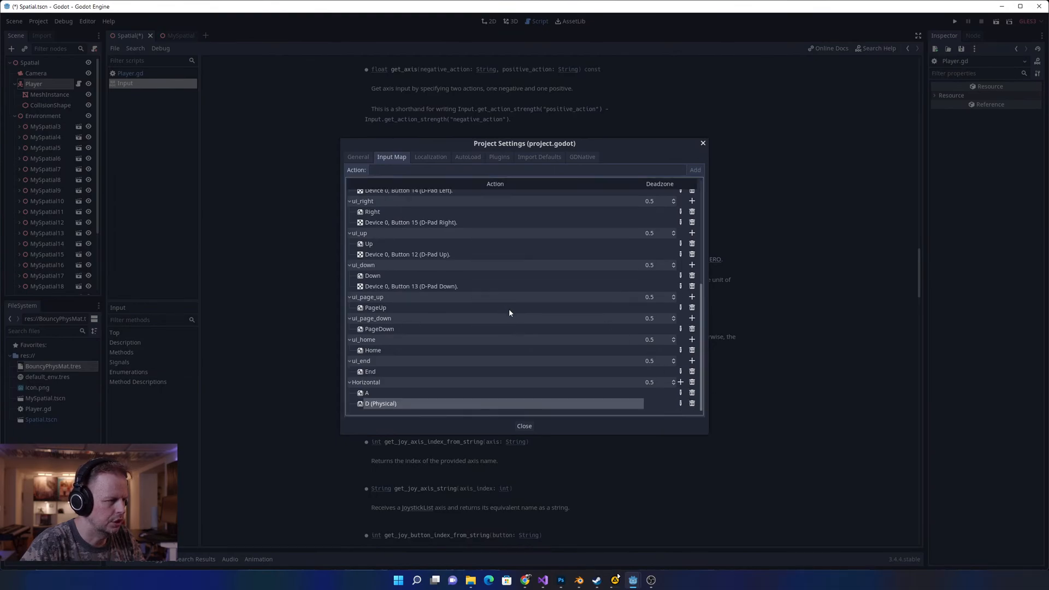
click(692, 405)
- Assign the D key to the Horizontal action as a regular Key event
click(680, 394)
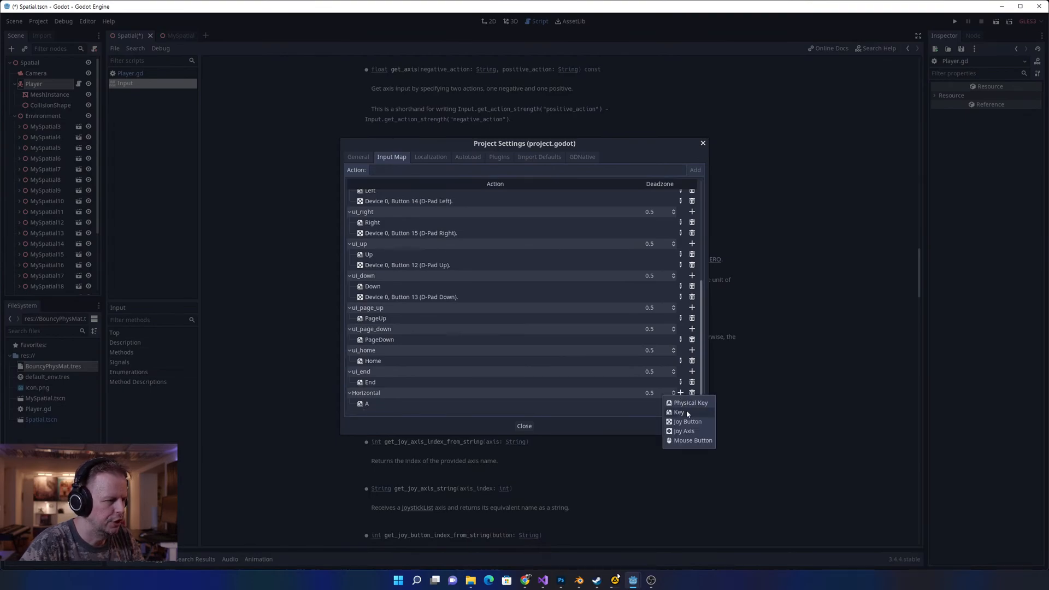
click(683, 409)
key(d)
click(505, 300)
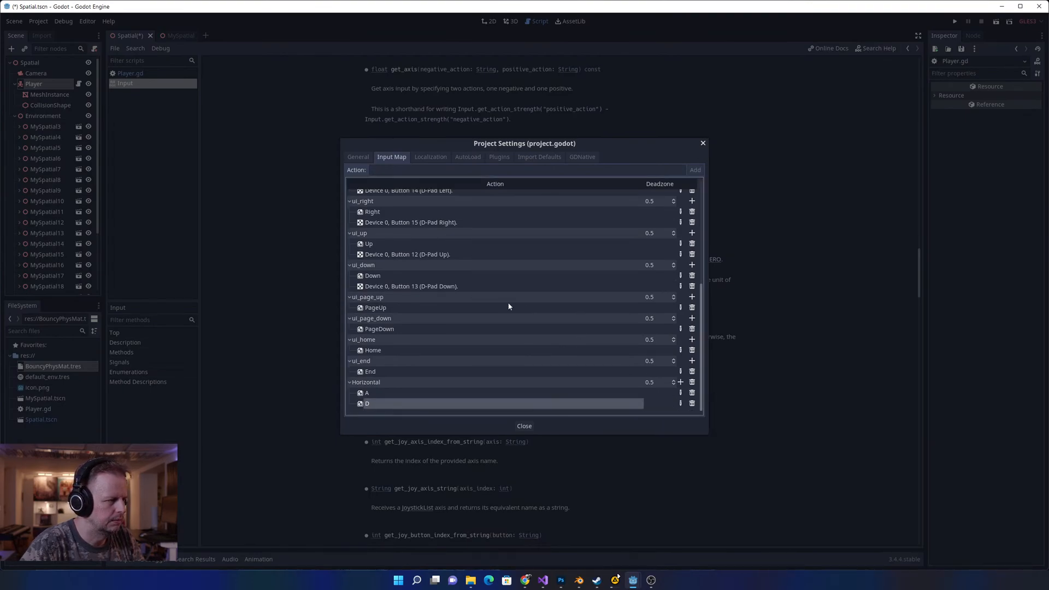
double_click(375, 393)
click(541, 299)
click(681, 382)
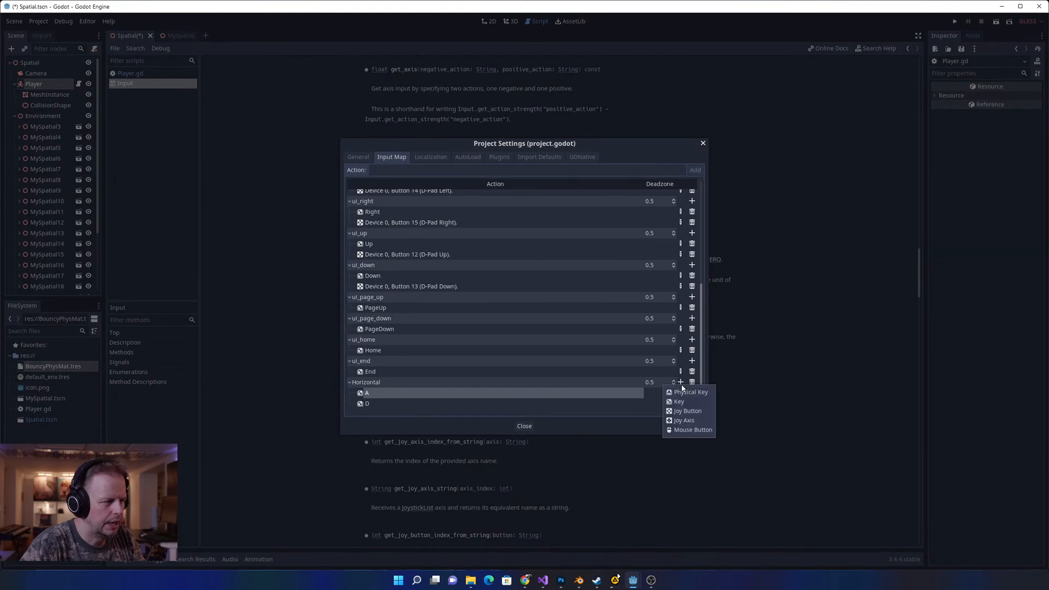
click(582, 392)
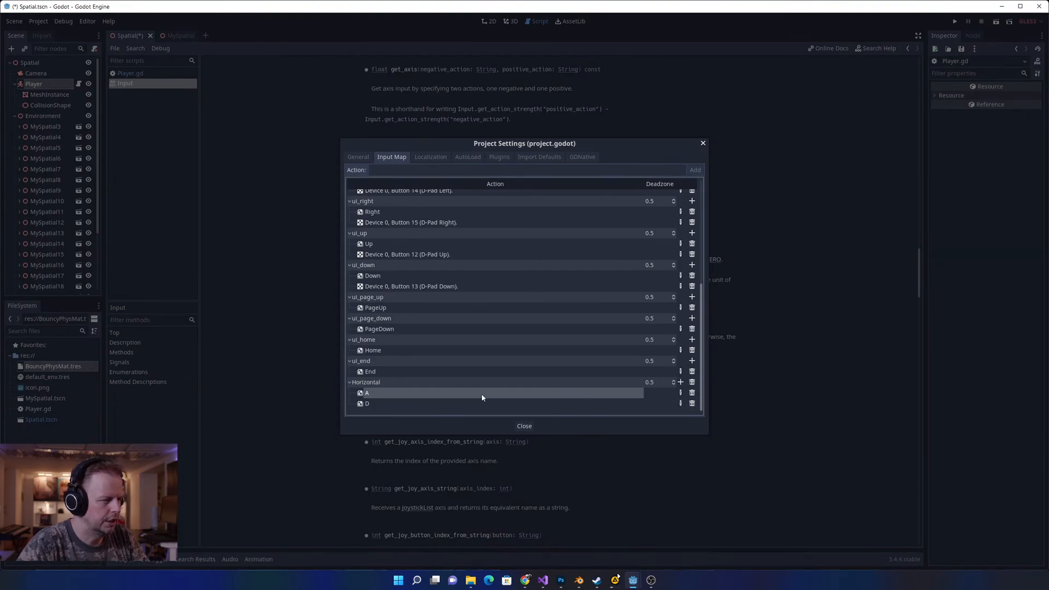
- Rename the Horizontal action to GoLeft and delete its D key binding
double_click(385, 382)
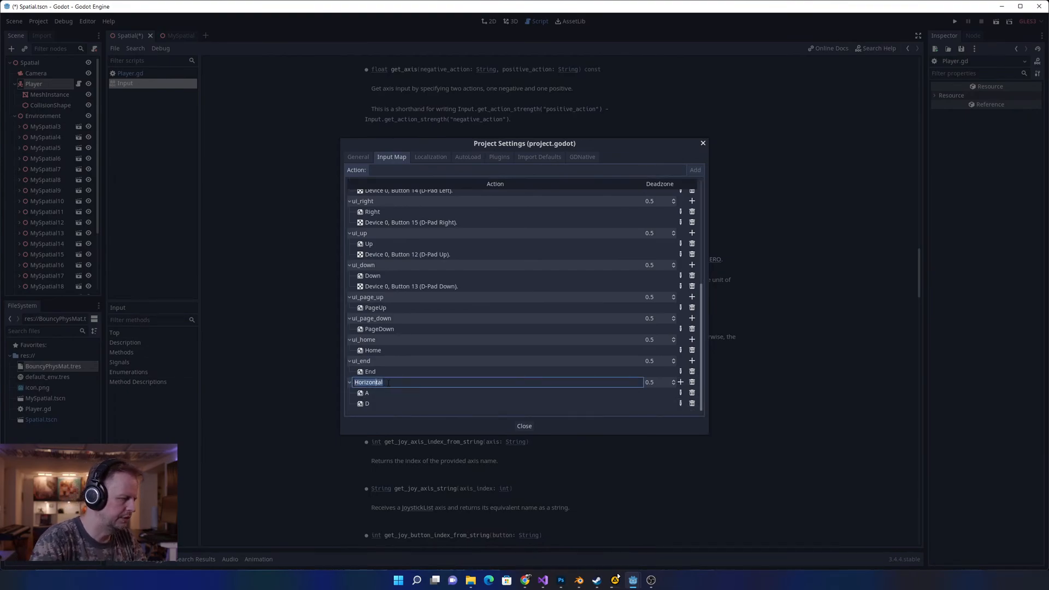
text(GoLeft)
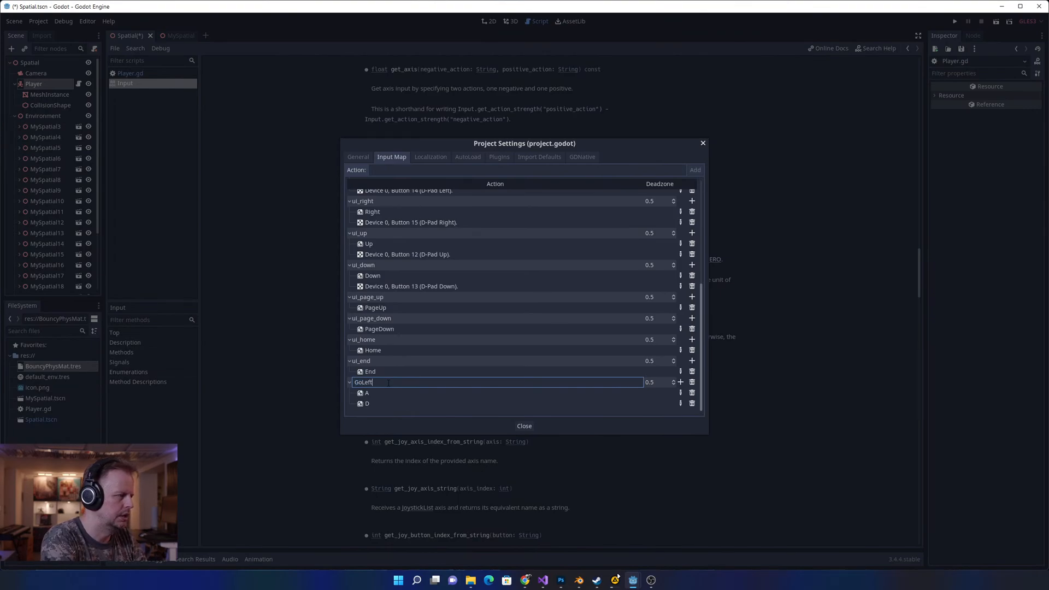
key(Return)
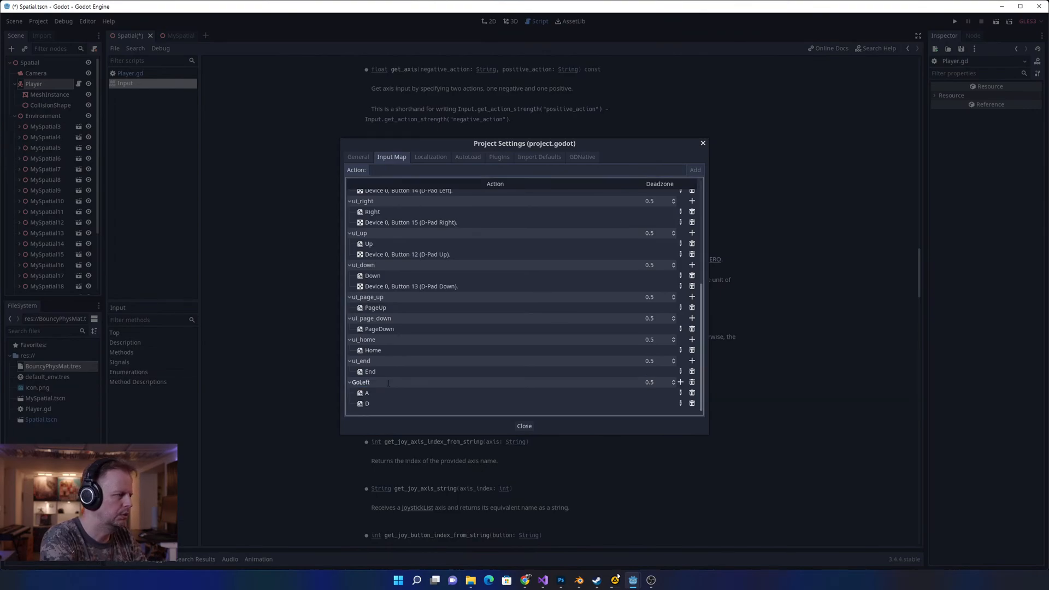
click(692, 404)
click(360, 405)
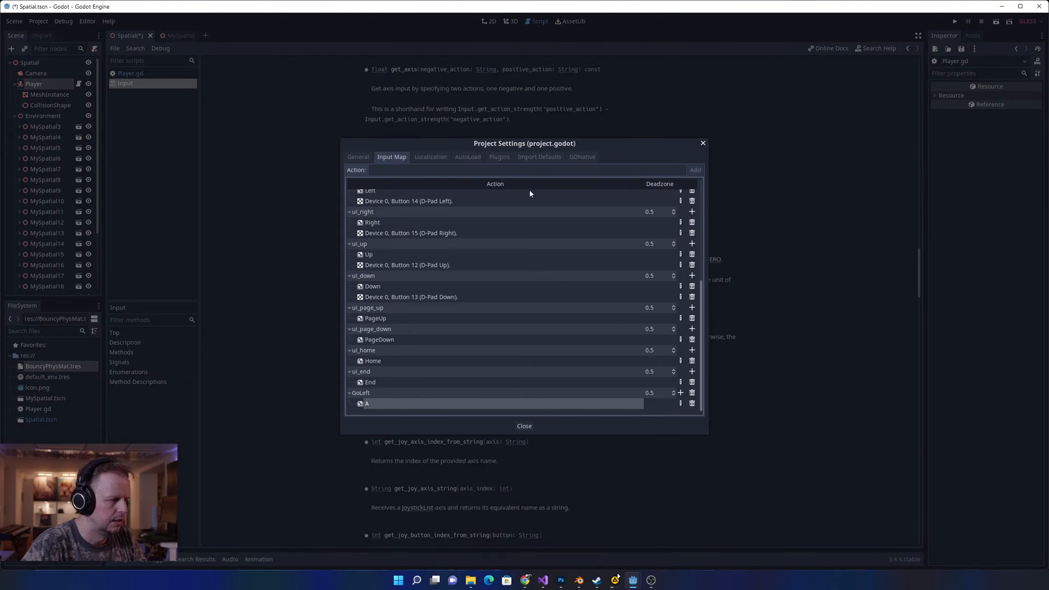
- Add a new action named GoRight to the Input Map
click(400, 172)
text(Go)
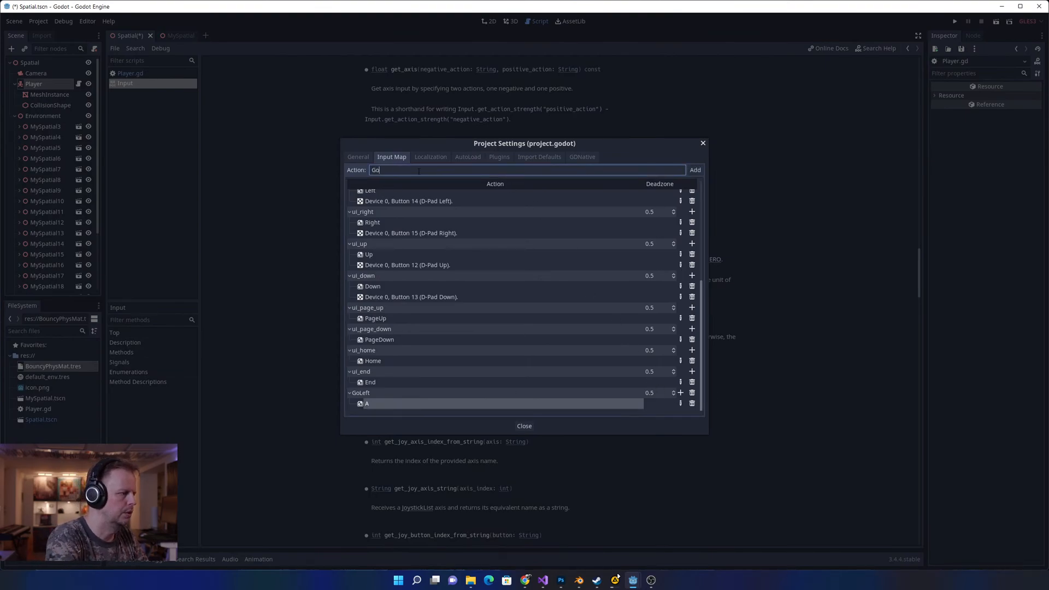
text(Right)
key(Return)
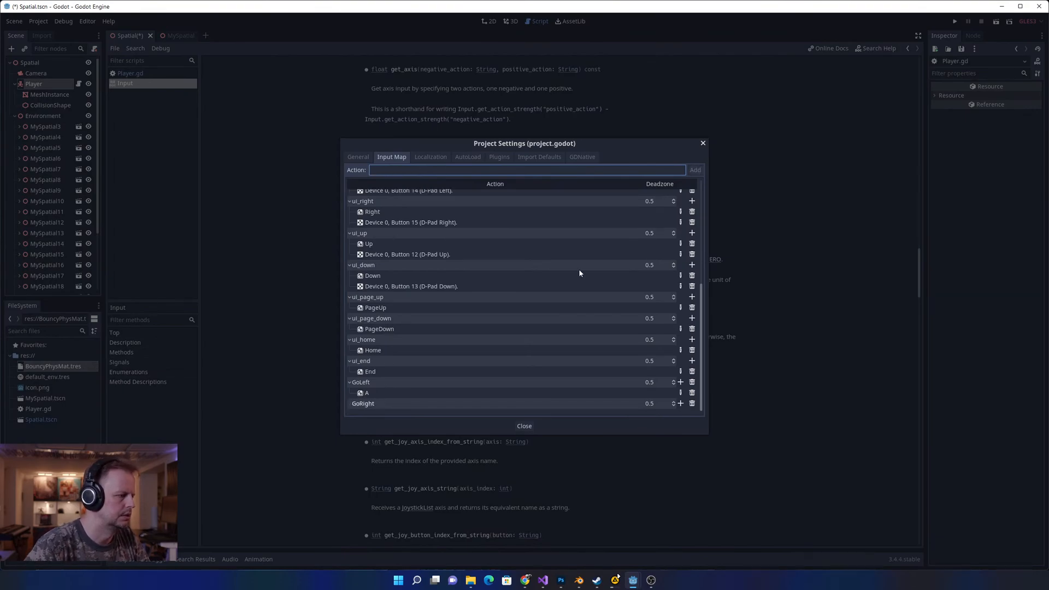
- Assign the D key to the GoRight action as a regular Key event, then close the project settings and save the scene
click(680, 403)
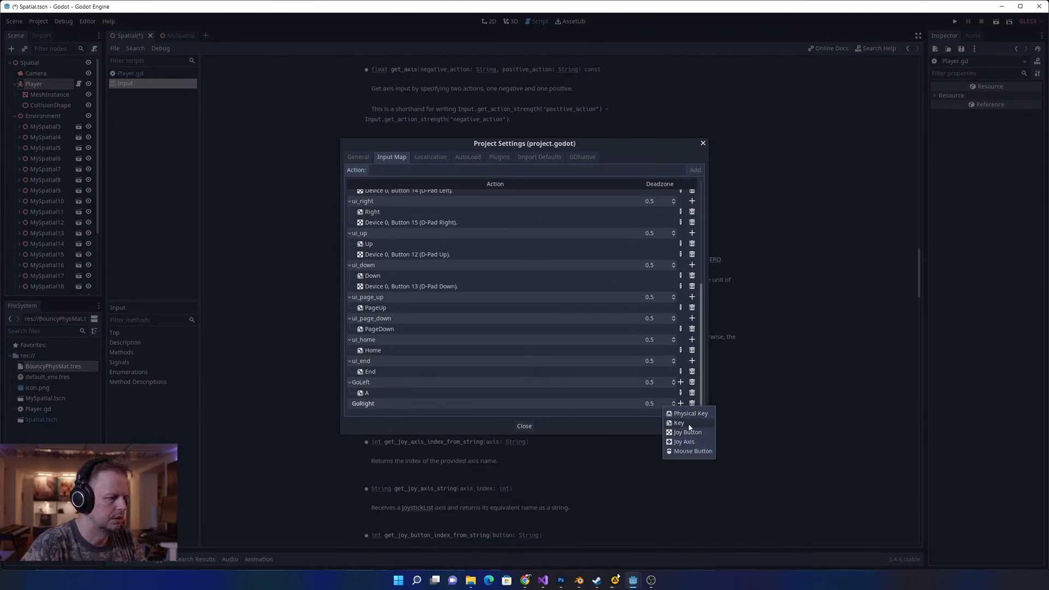
click(689, 423)
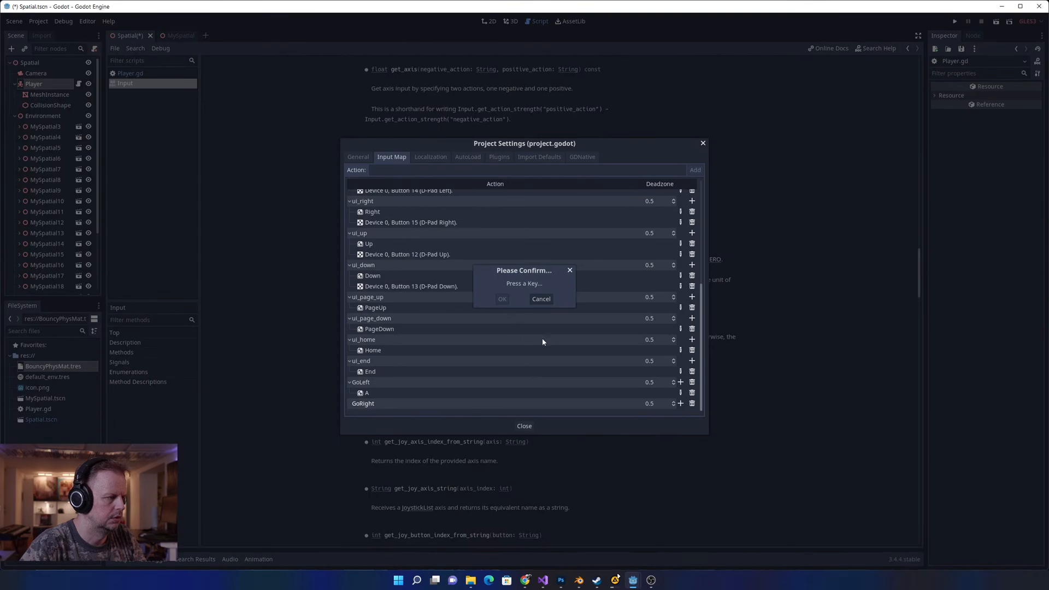
key(d)
click(502, 299)
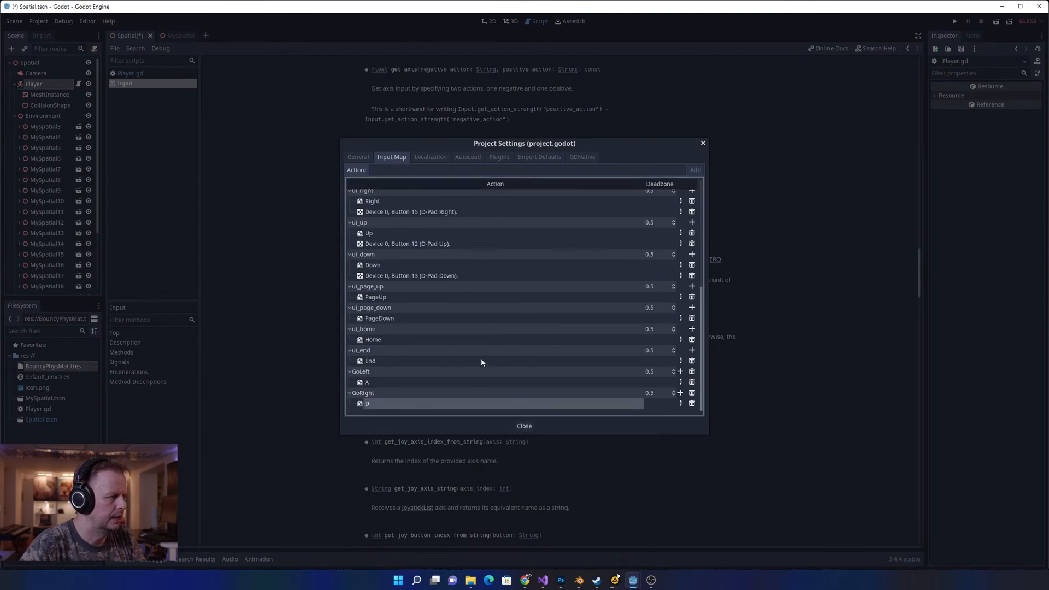
click(524, 426)
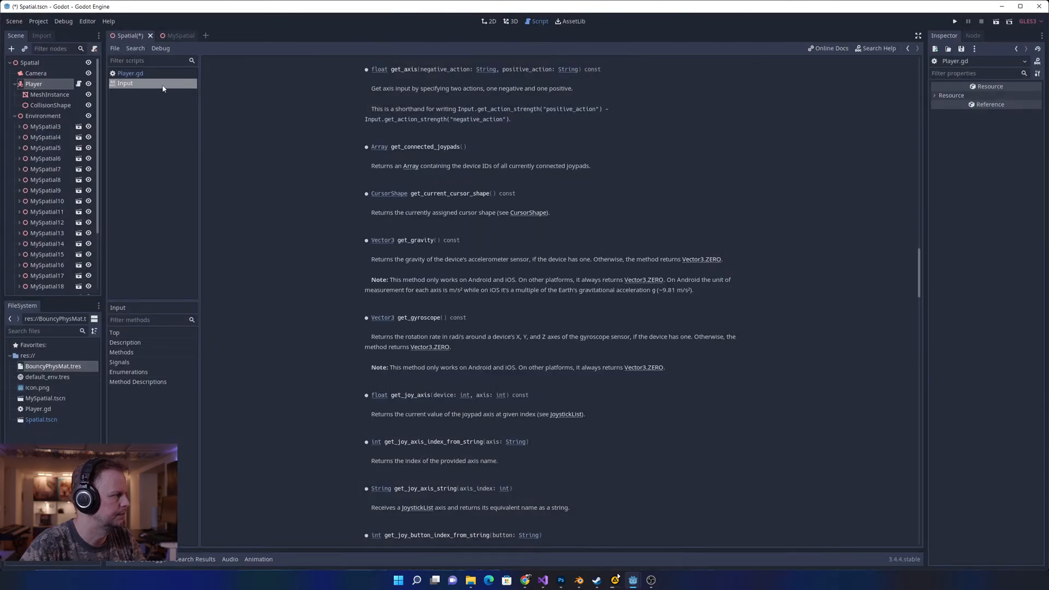
key(ctrl+s)
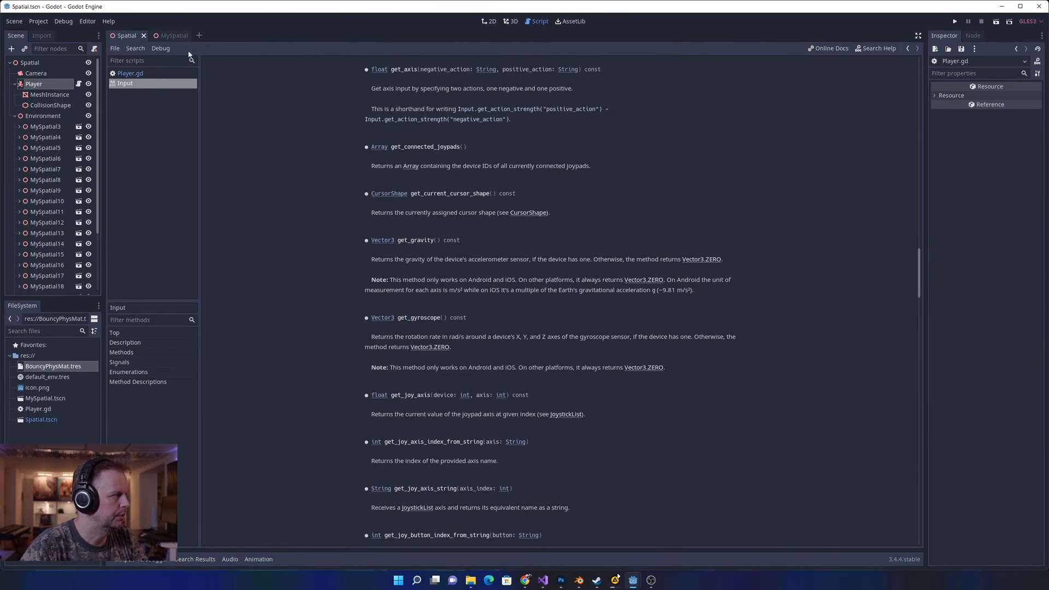
- Open Player.gd and replace the get_axis arguments in _process with the quoted string "Horizontal"
click(44, 366)
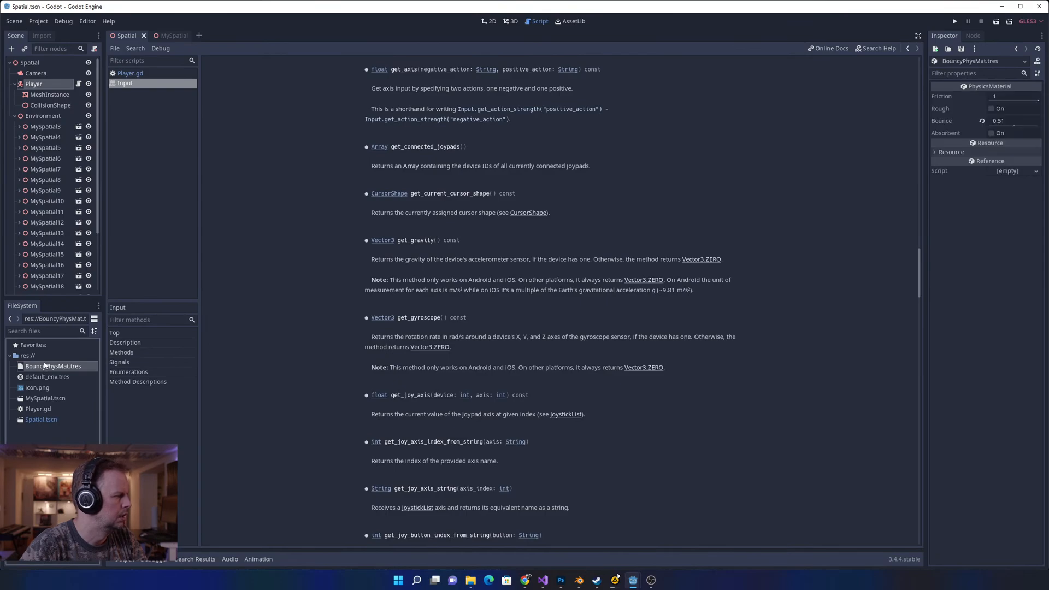
double_click(39, 409)
click(461, 191)
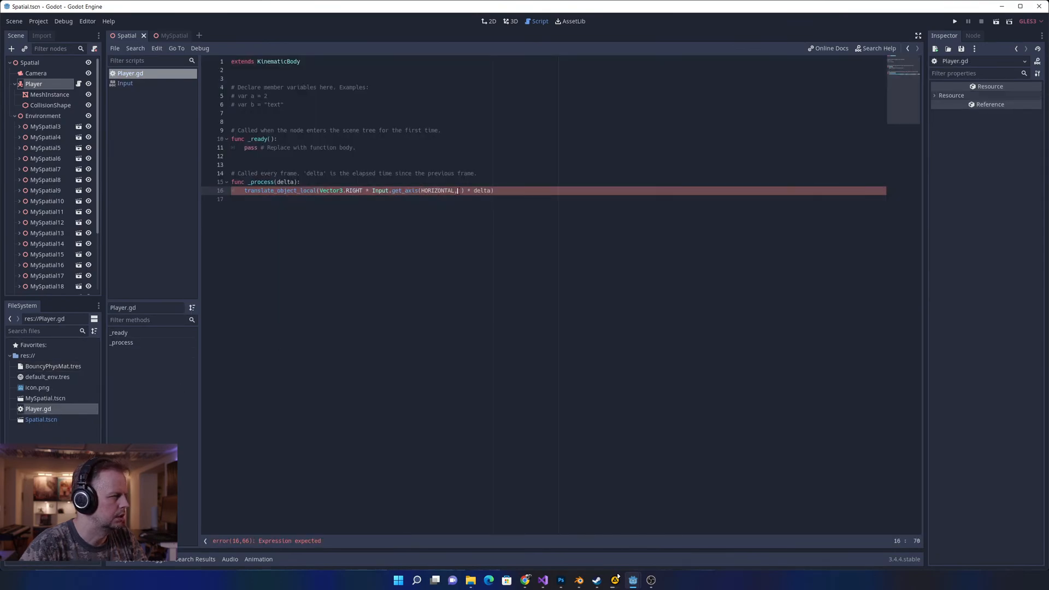
drag(461, 191, 421, 191)
text(")
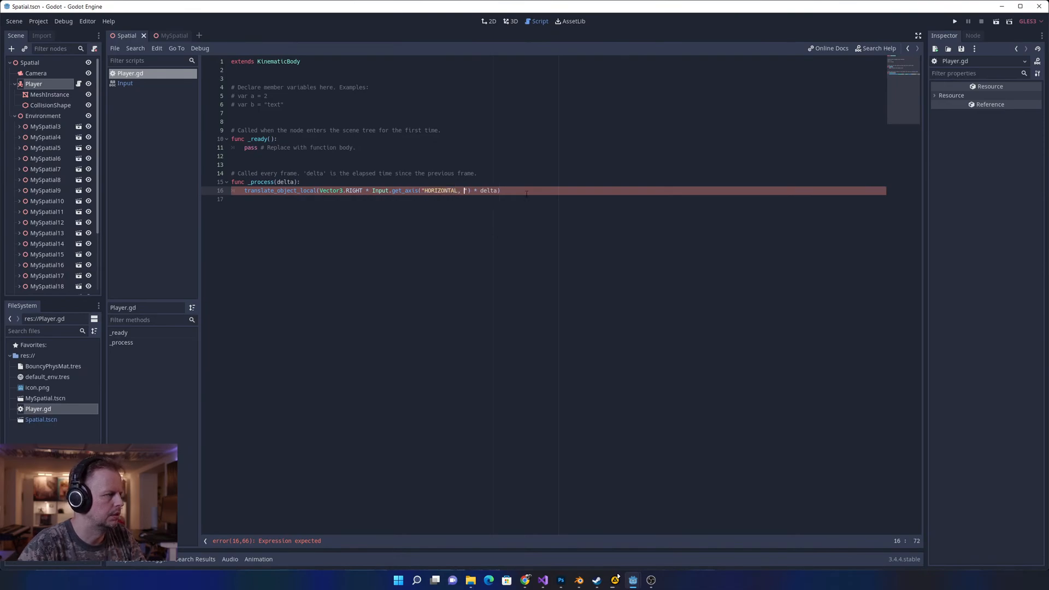
key(BackSpace)
key(BackSpace)
key(BackSpace)
key(BackSpace)
key(BackSpace)
key(BackSpace)
key(BackSpace)
key(BackSpace)
key(BackSpace)
key(BackSpace)
key(BackSpace)
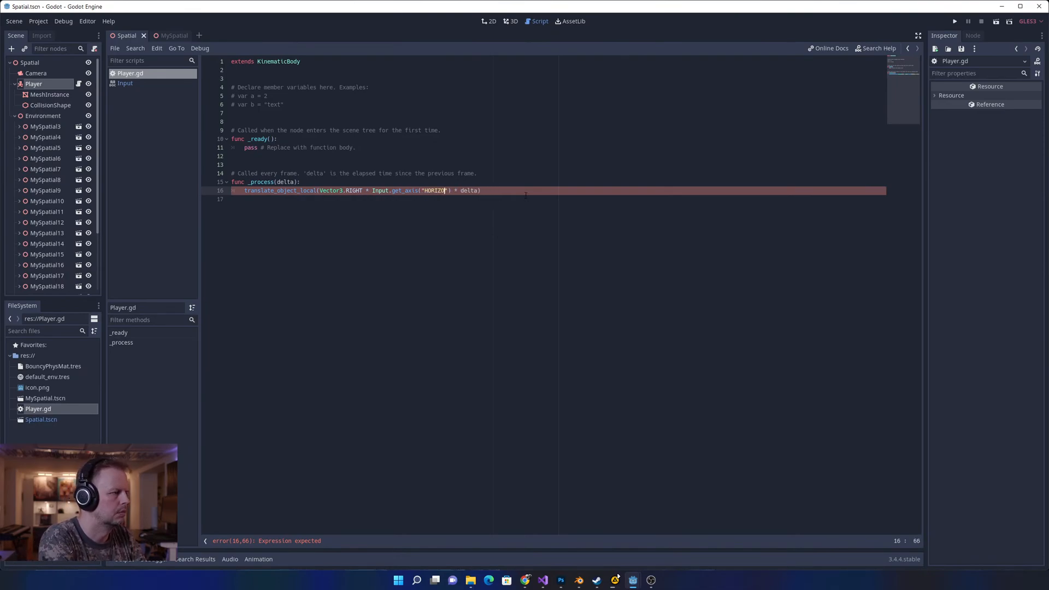
text(orizon)
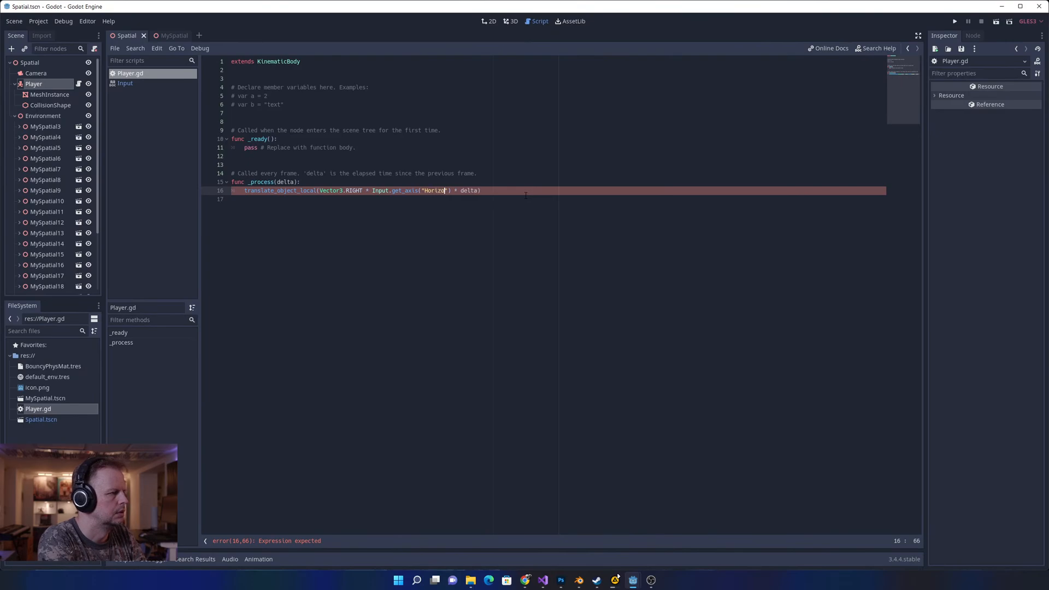
text(tal)
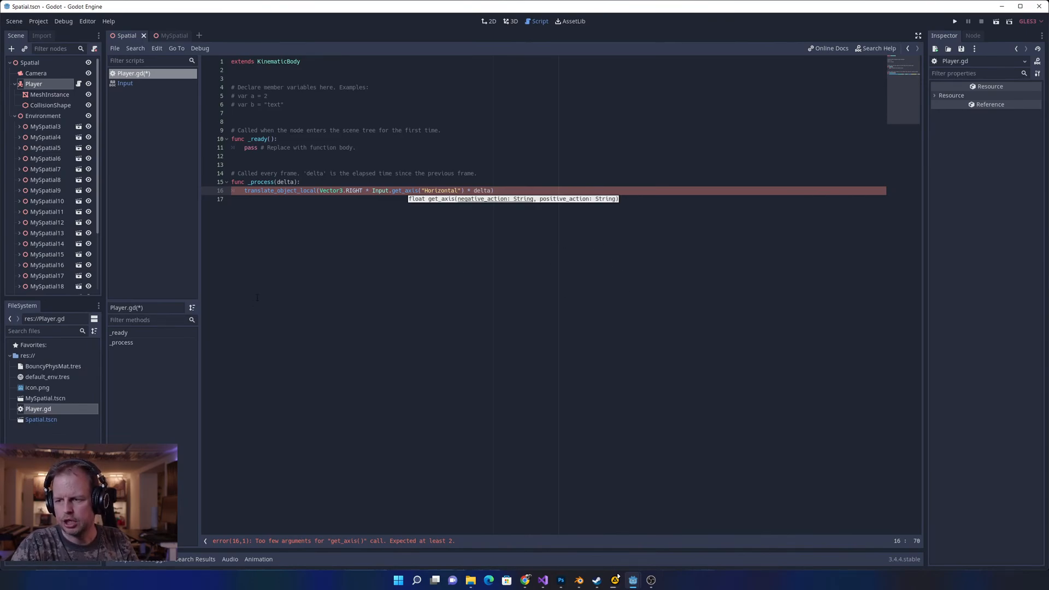
- Compare the get_axis description in the Input class reference with the call in Player.gd
click(143, 84)
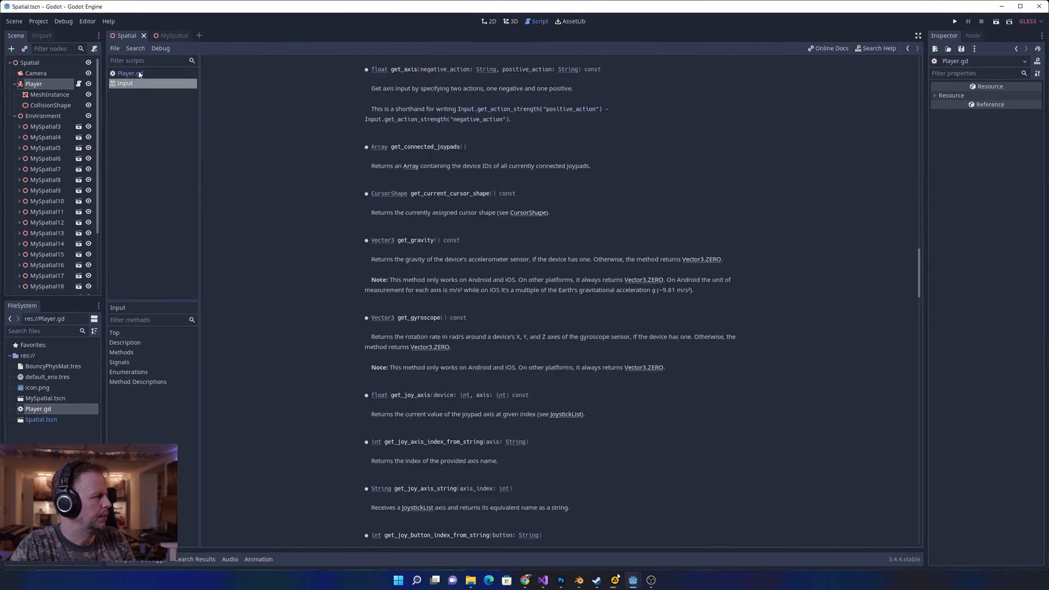
click(131, 75)
click(121, 84)
click(129, 76)
click(122, 85)
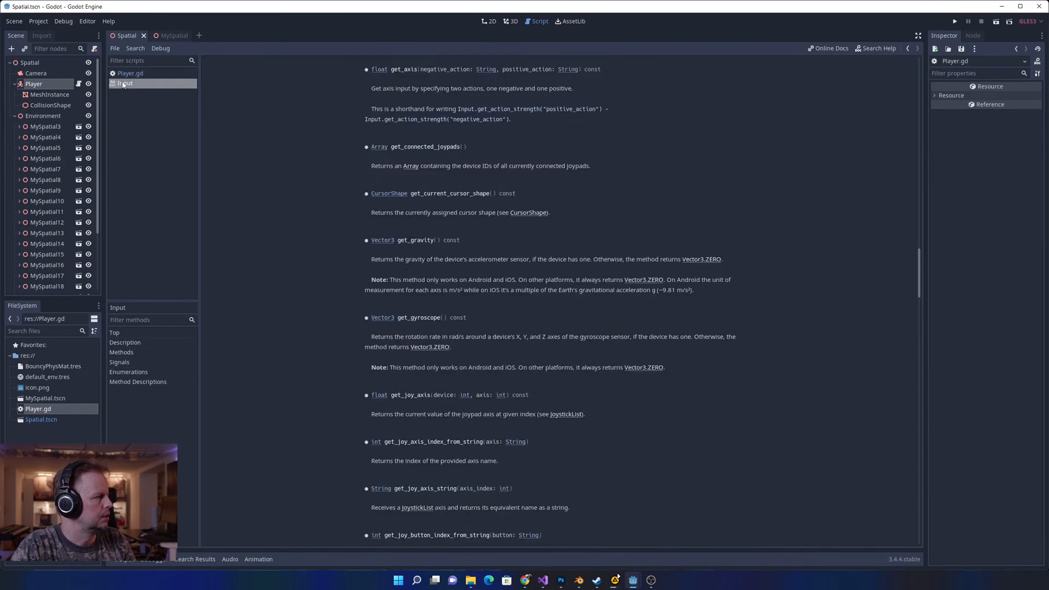
click(129, 78)
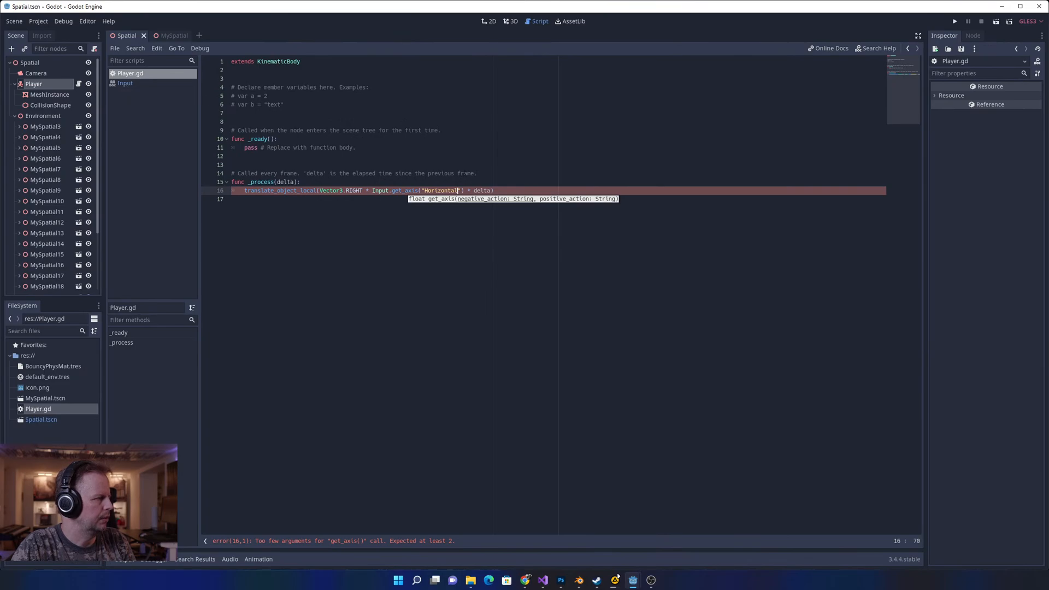
click(464, 174)
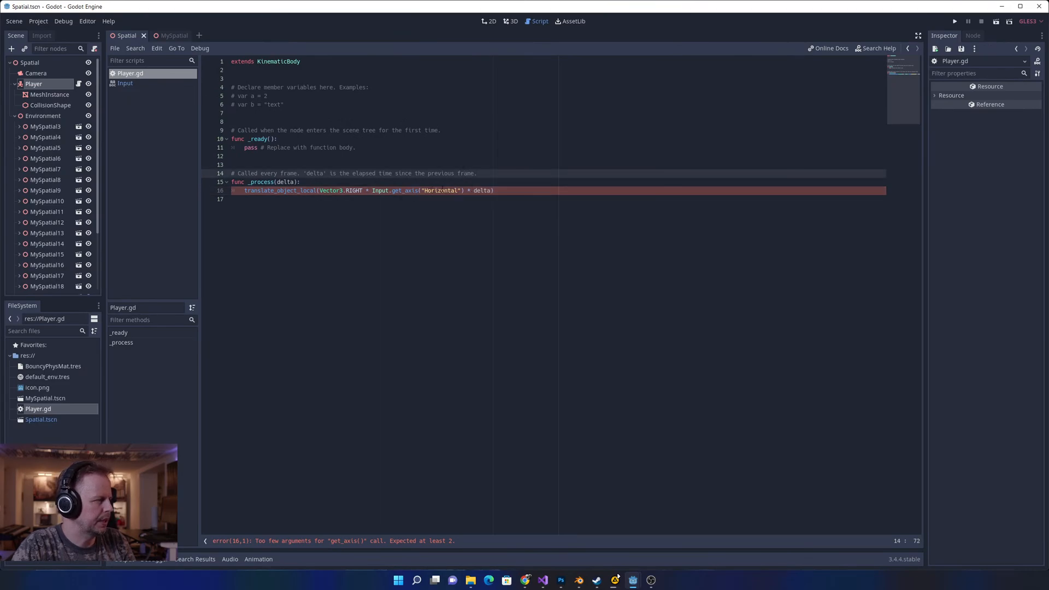
- Change the get_axis call in _process to use "GoLeft" as negative action and "GoRight" as positive action
click(461, 191)
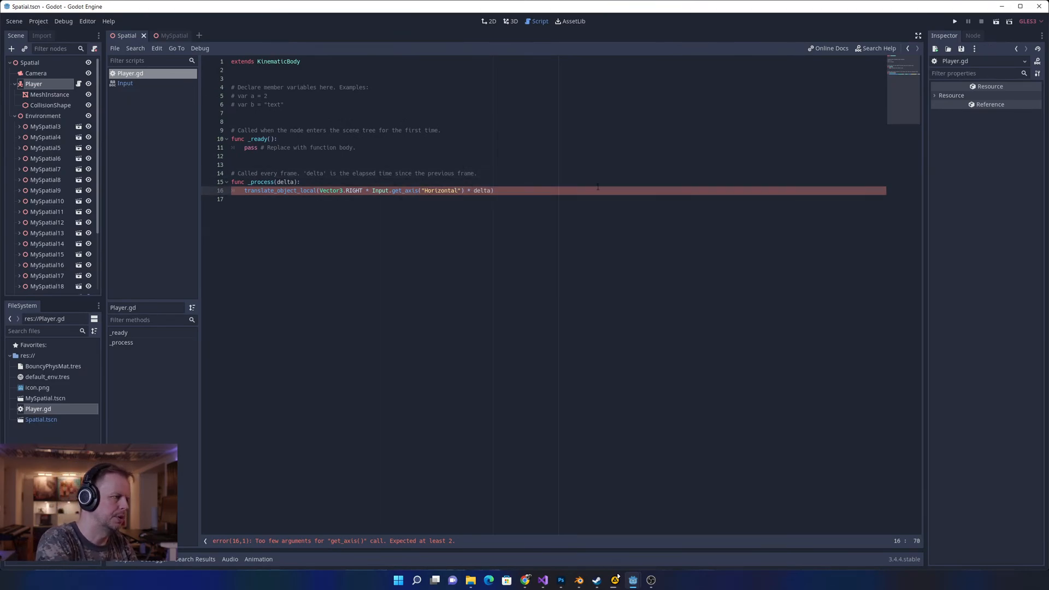
text(, ")
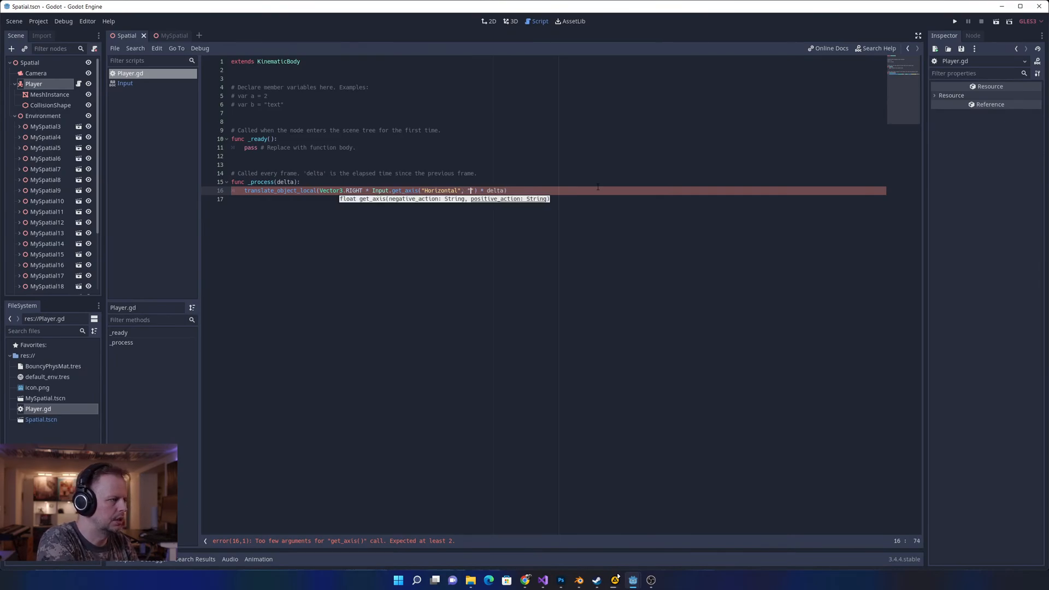
key(Left)
key(ctrl+shift+Left)
text(GoLe)
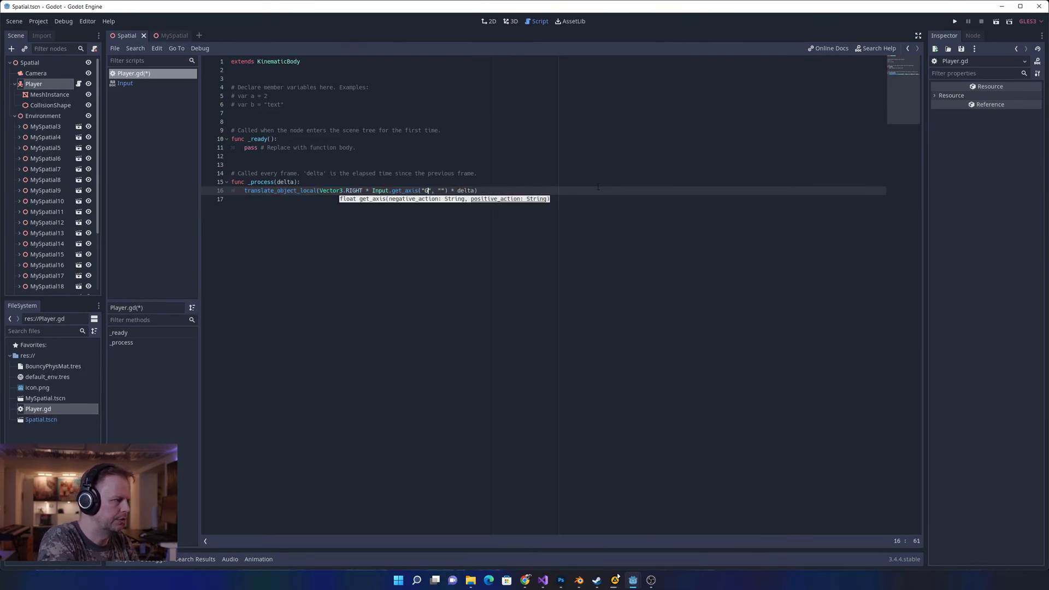
key(Return)
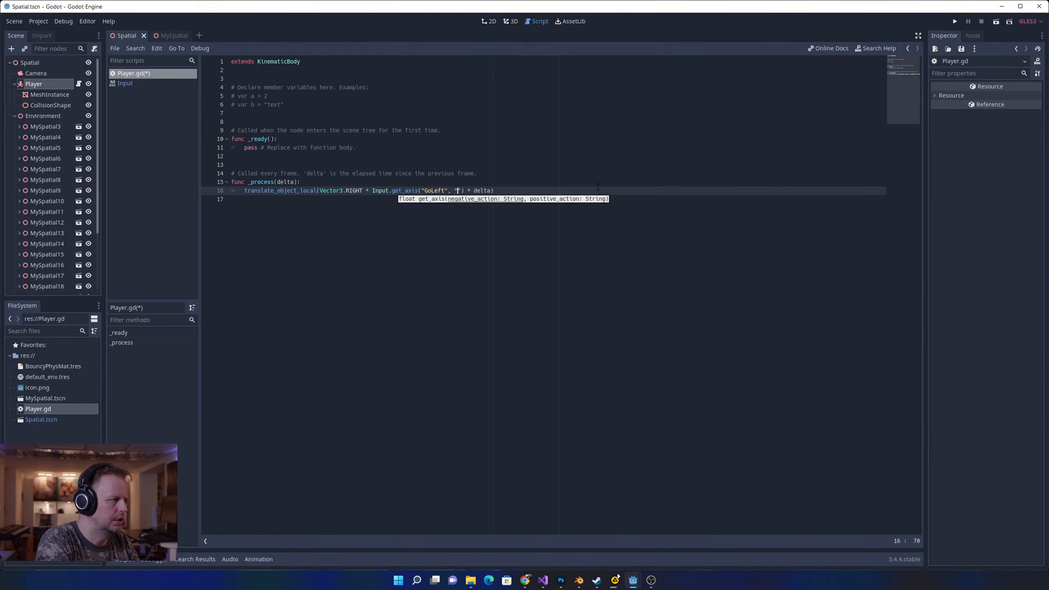
text(GoRight)
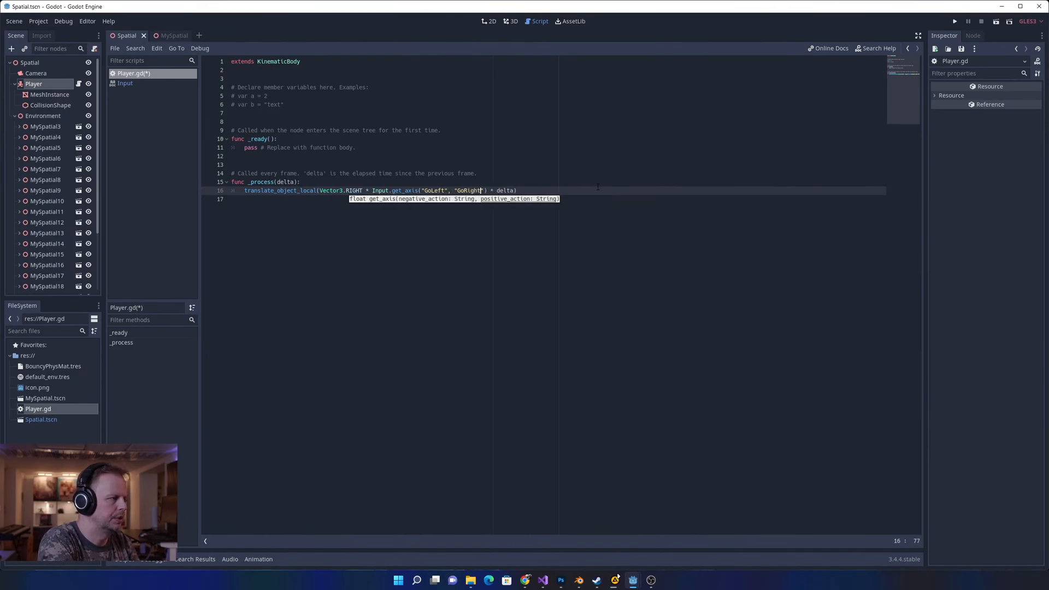
- Save Player.gd, run the project to test the Player's horizontal movement, and stop it
click(445, 214)
key(ctrl+s)
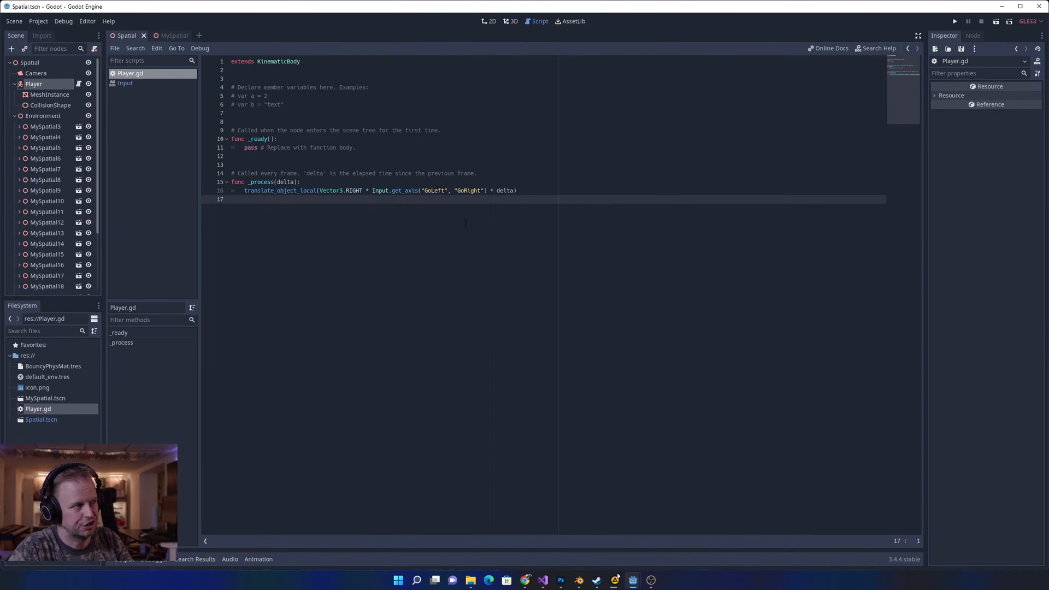
click(956, 22)
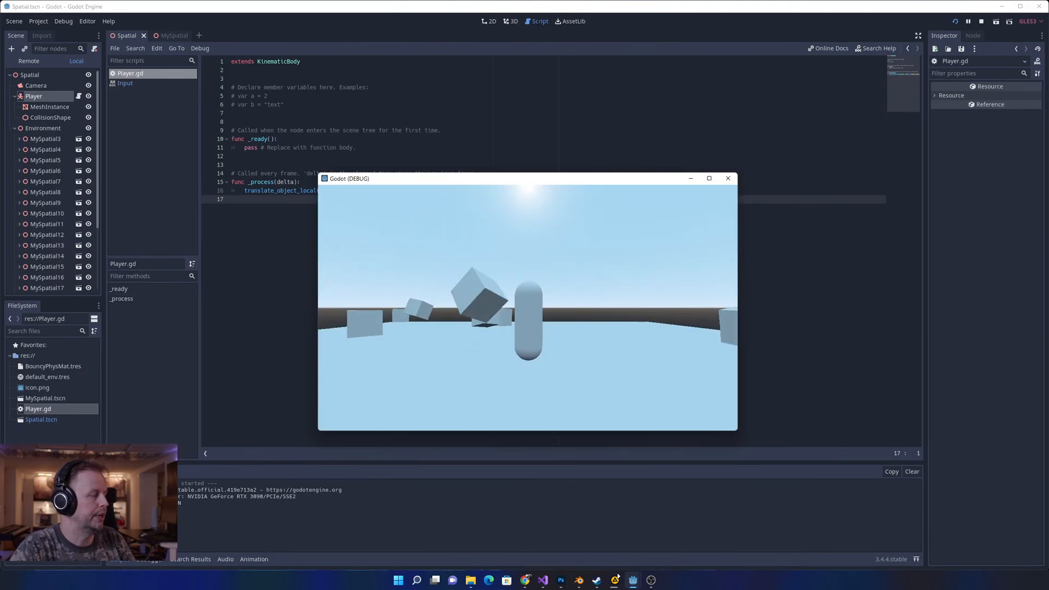
click(981, 22)
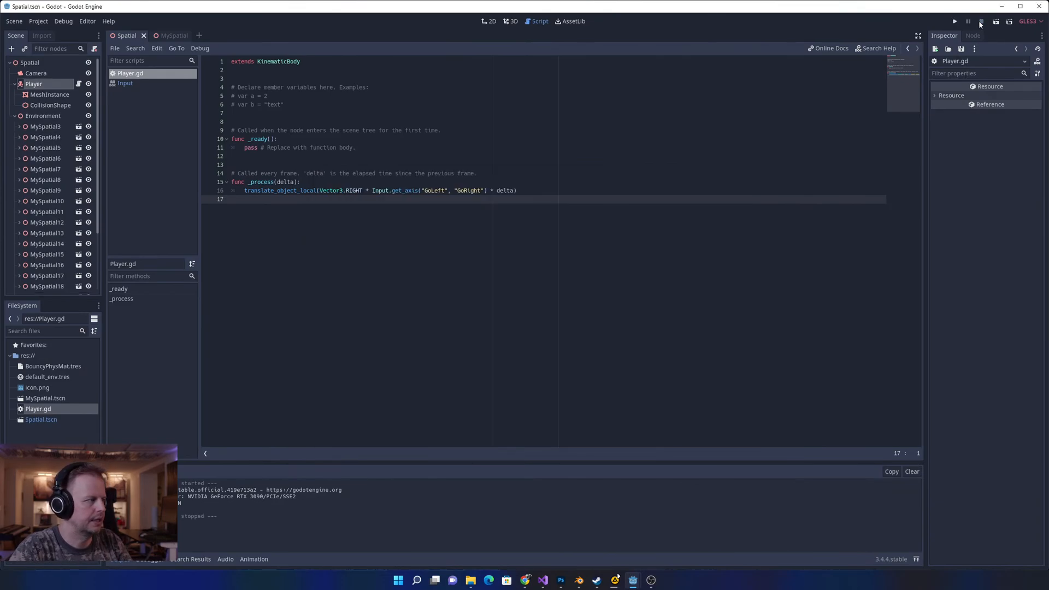
- Append * 10 after delta in the translate_object_local call and run the project to test the sideways movement
click(471, 190)
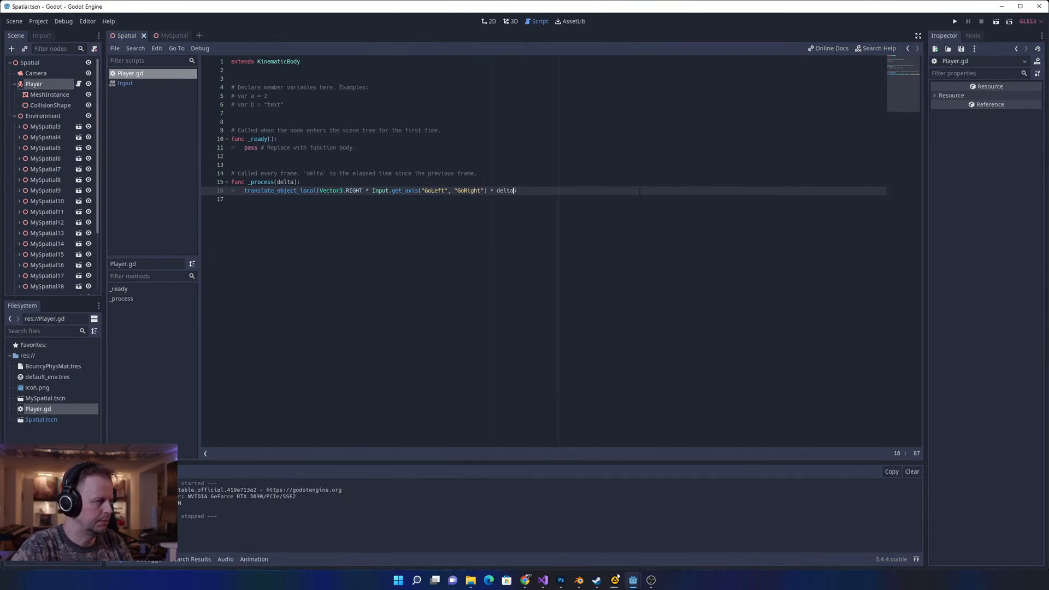
text(10)
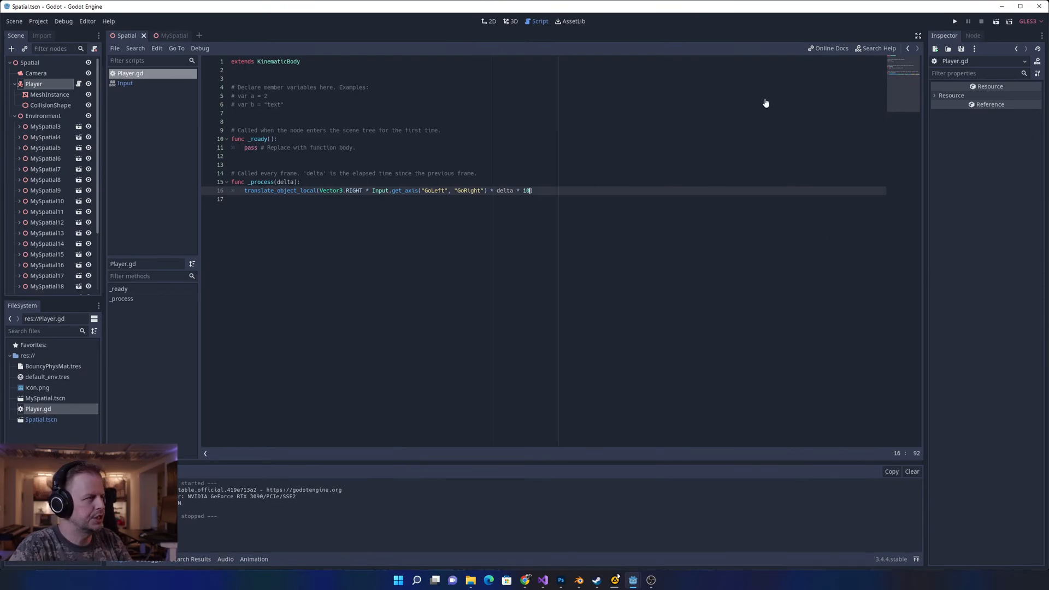
click(954, 21)
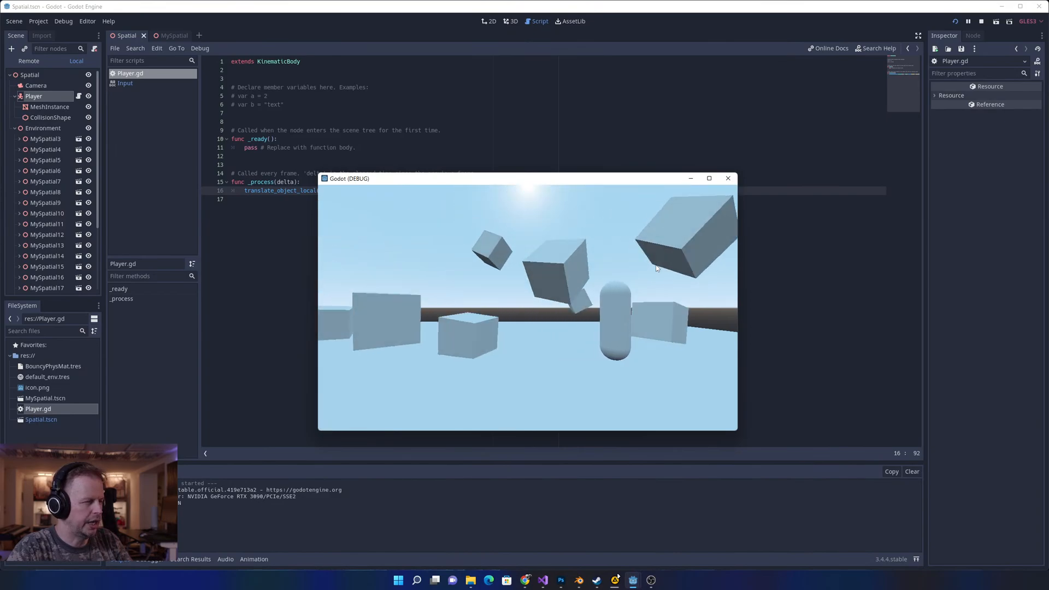
key(Right)
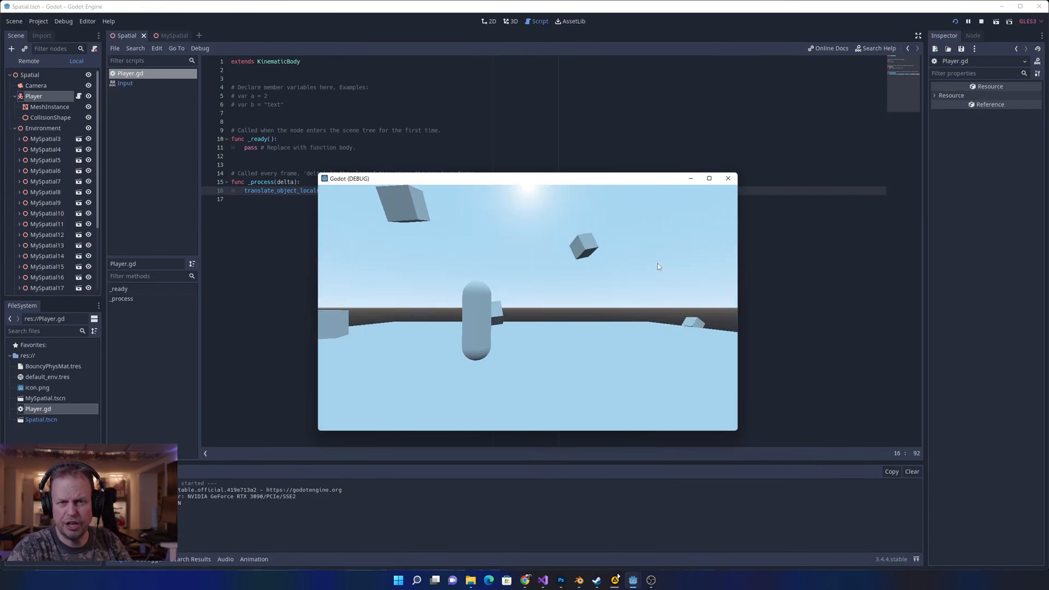
- Test the Player's sideways movement in both directions in the running game and stop the project
key(Left)
key(Right)
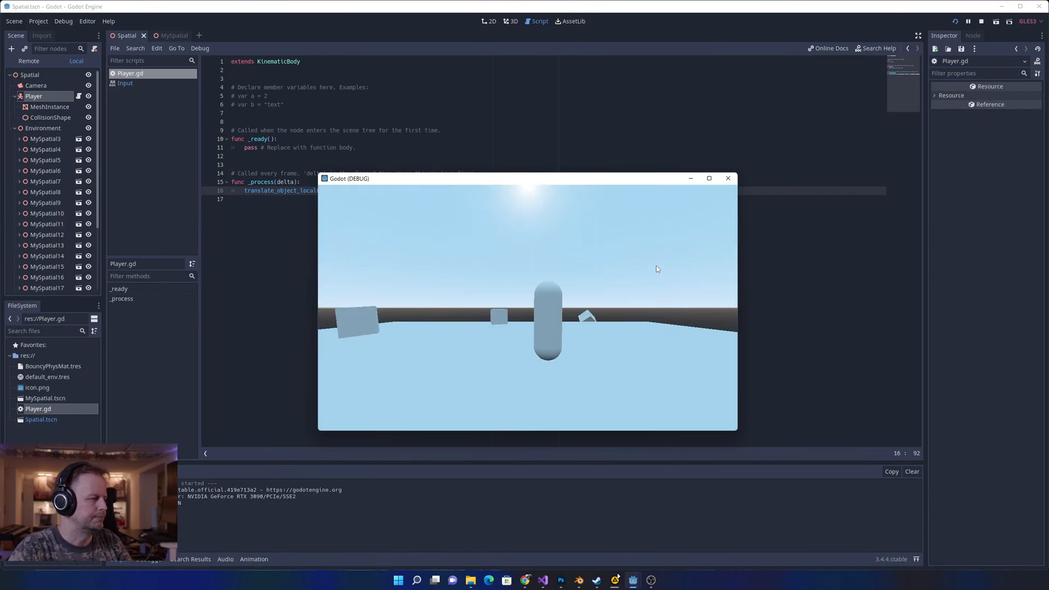
key(Left)
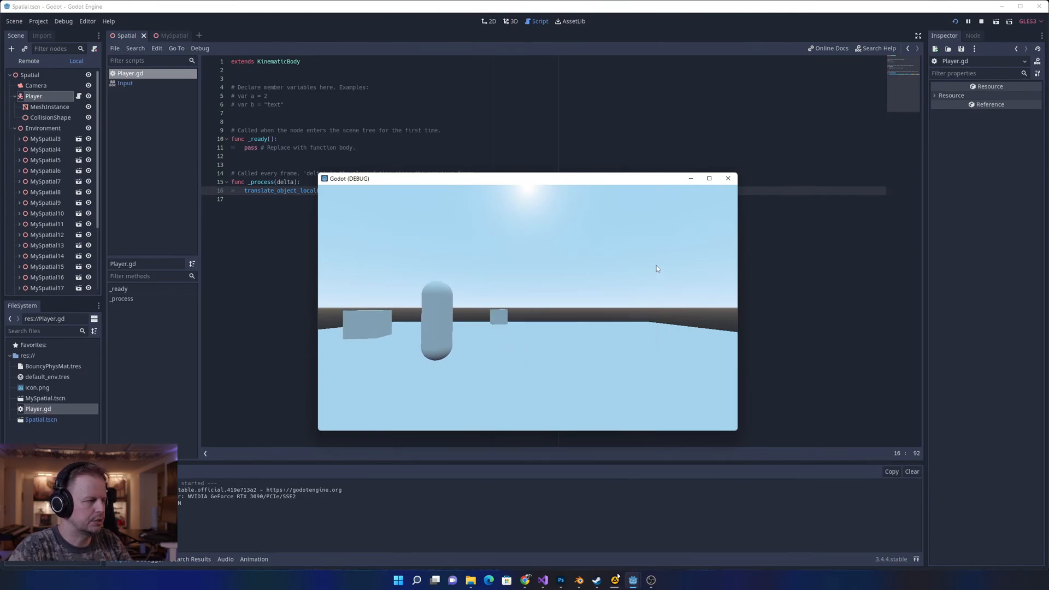
key(Right)
key(Left)
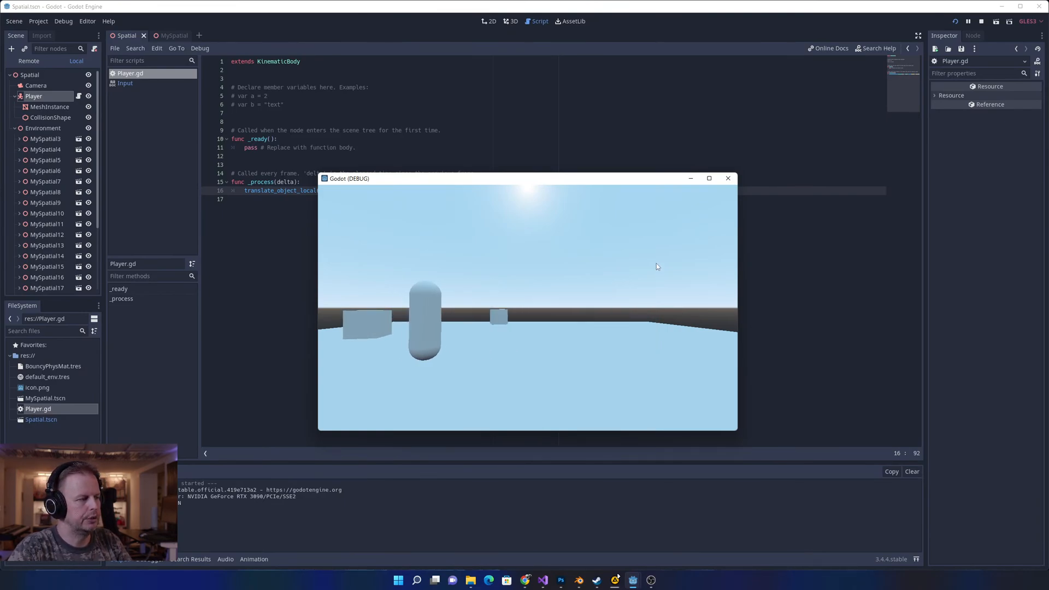
key(Right)
key(Left)
key(Right)
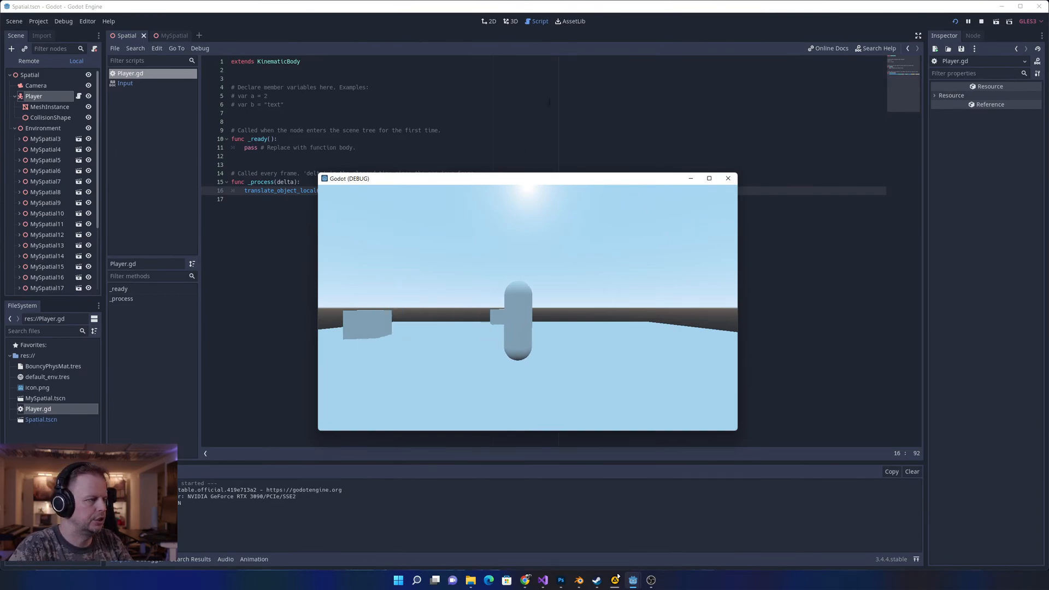
key(Left)
key(Right)
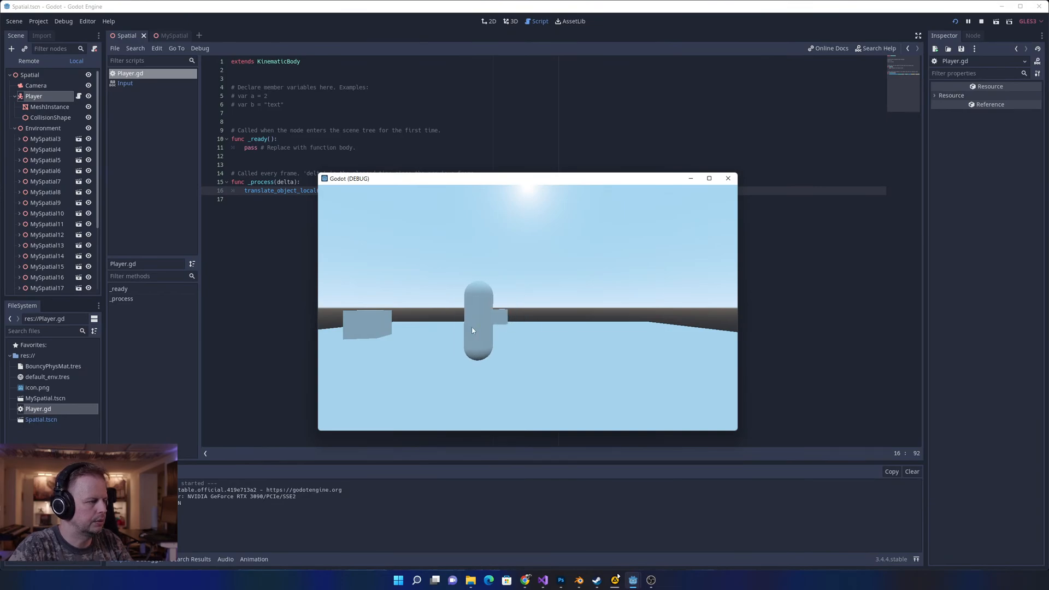
key(Left)
key(Right)
key(Left)
key(Right)
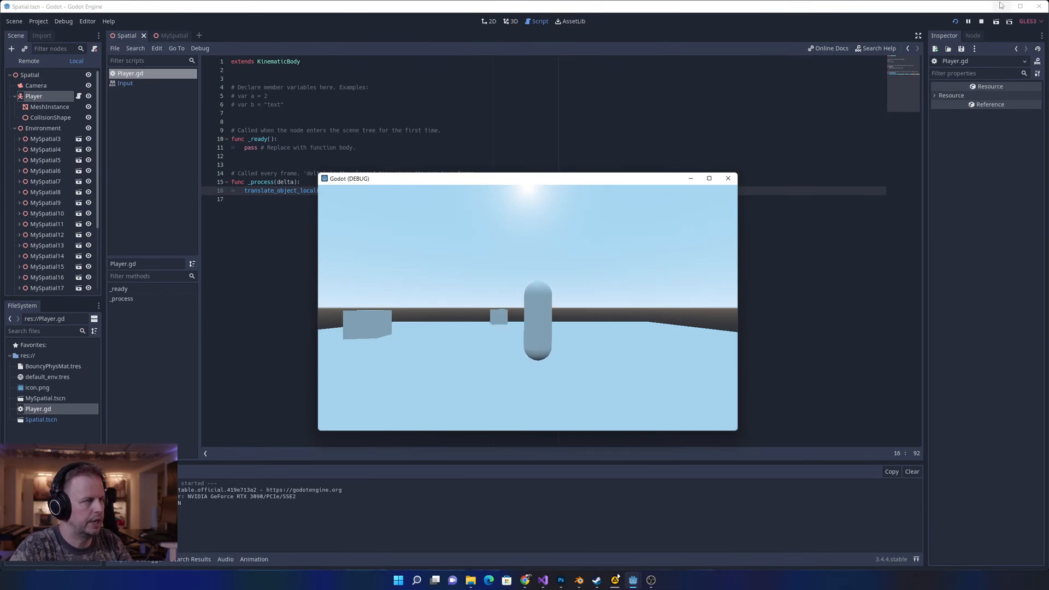
click(982, 21)
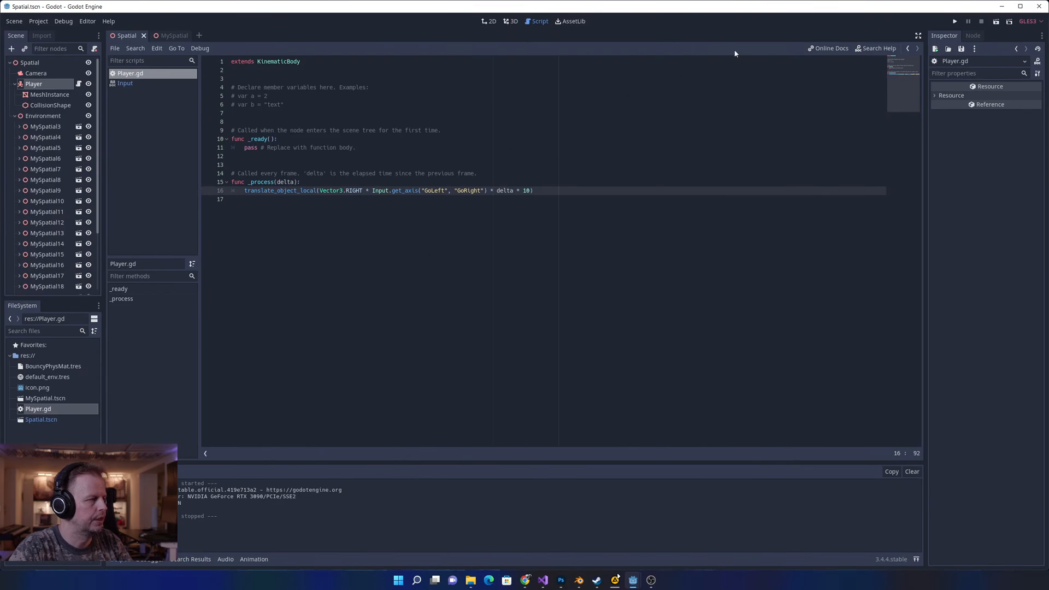
- Run the project again, move the Player sideways among the falling cubes, and close the game
key(F5)
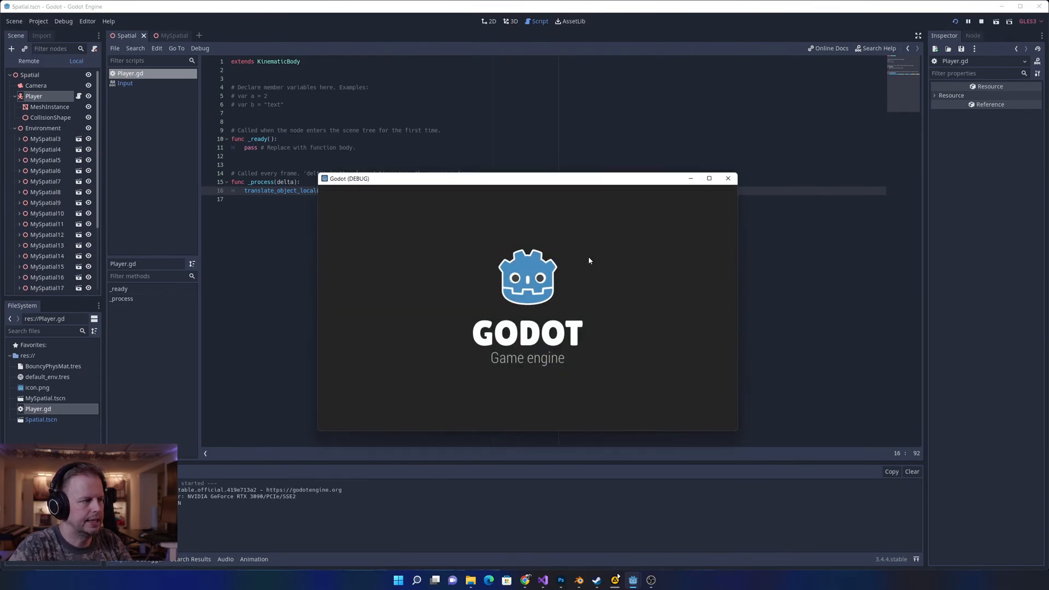
key(Left)
key(Right)
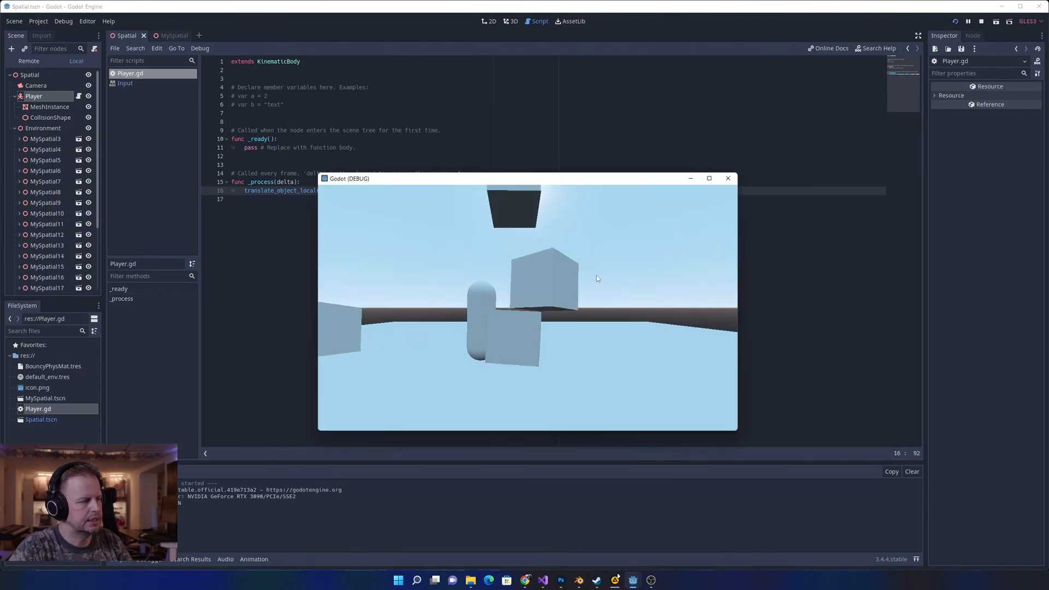
key(Left)
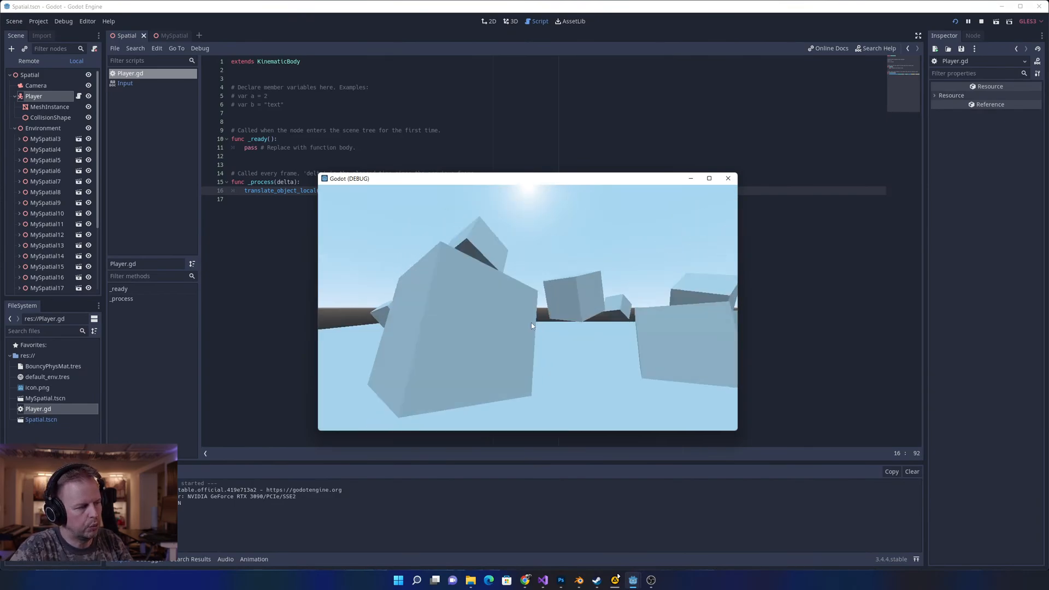
key(Left)
key(Right)
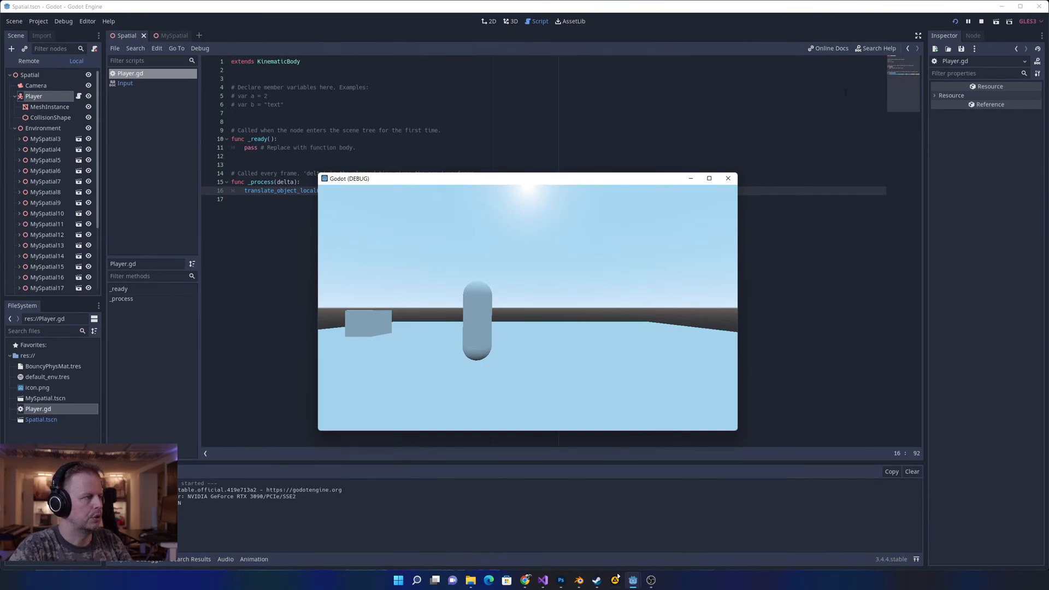
click(728, 178)
click(481, 225)
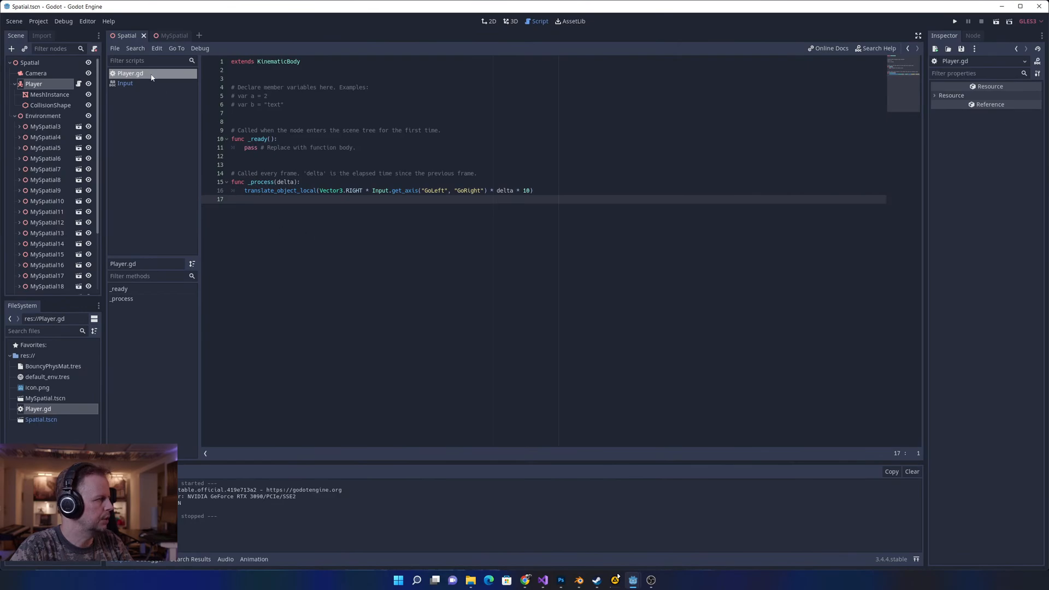
- Add a new input action named Jump to the project's input map
click(38, 21)
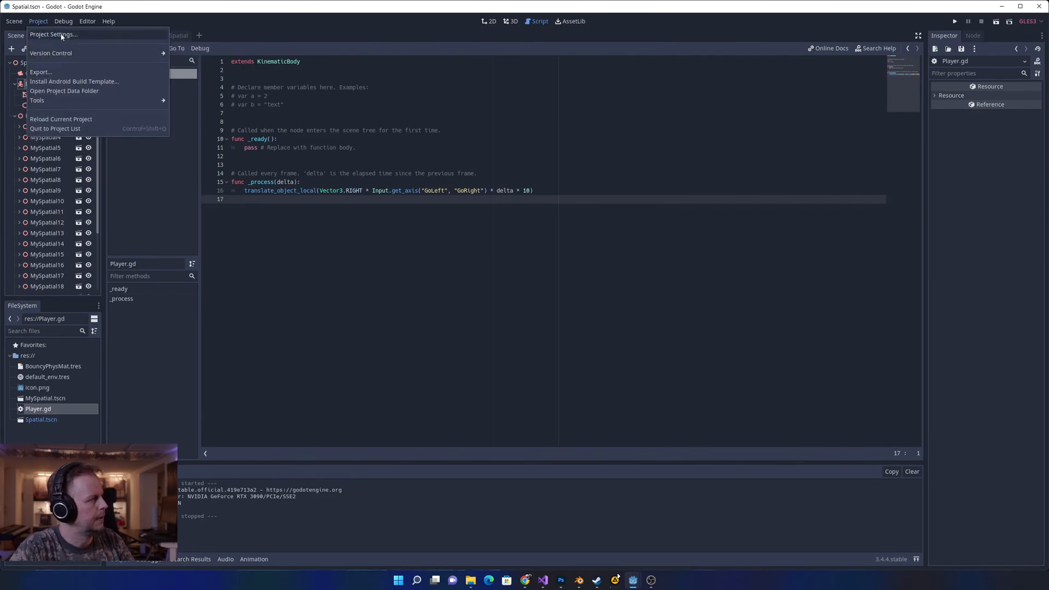
click(62, 35)
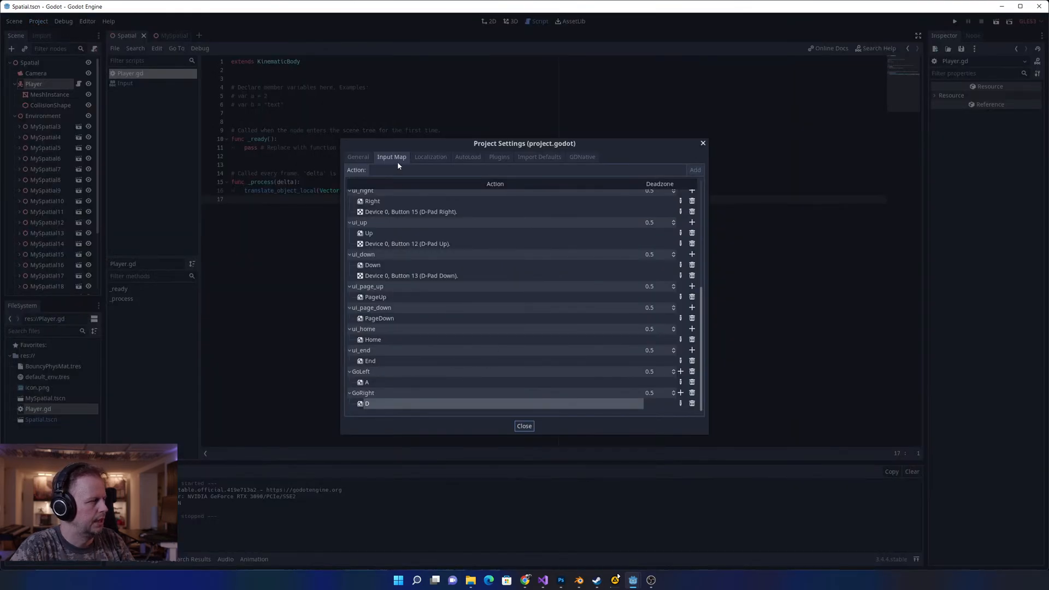
click(477, 170)
text(Jump)
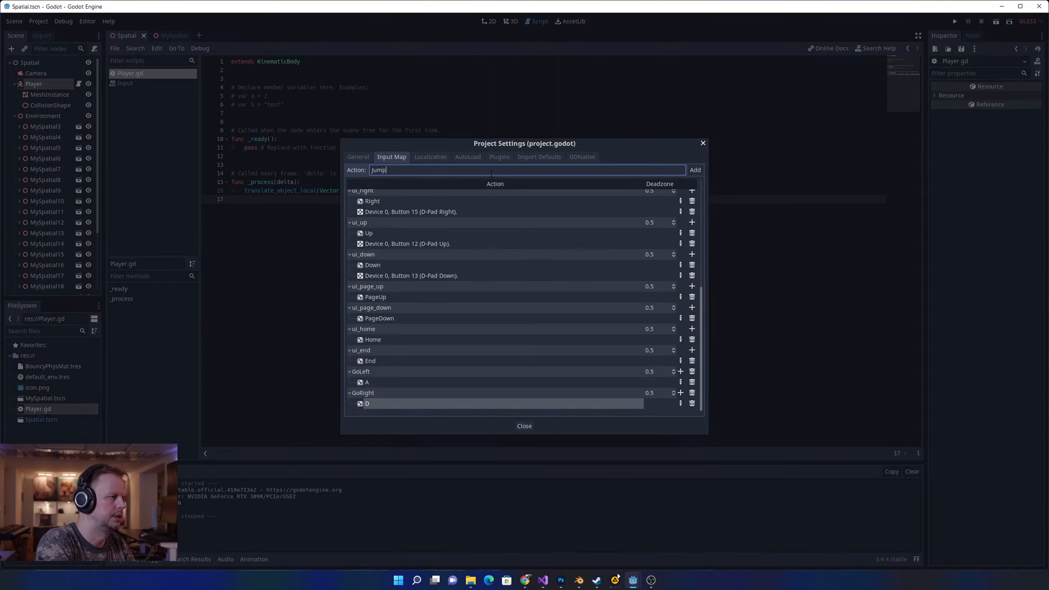
click(696, 170)
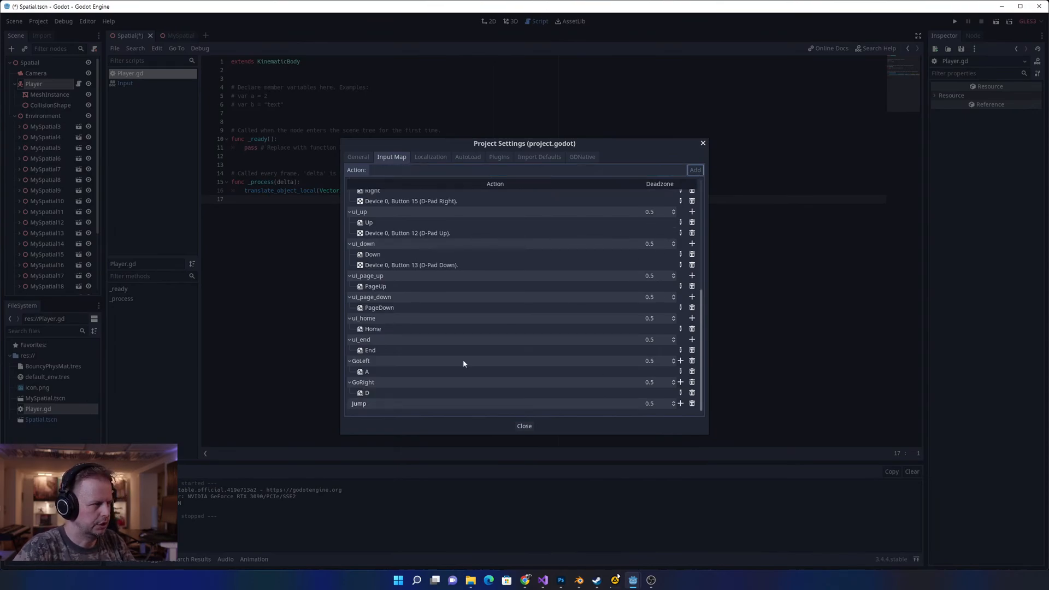
- Bind the Space key to the Jump action, close the project settings, and save
click(681, 403)
click(688, 430)
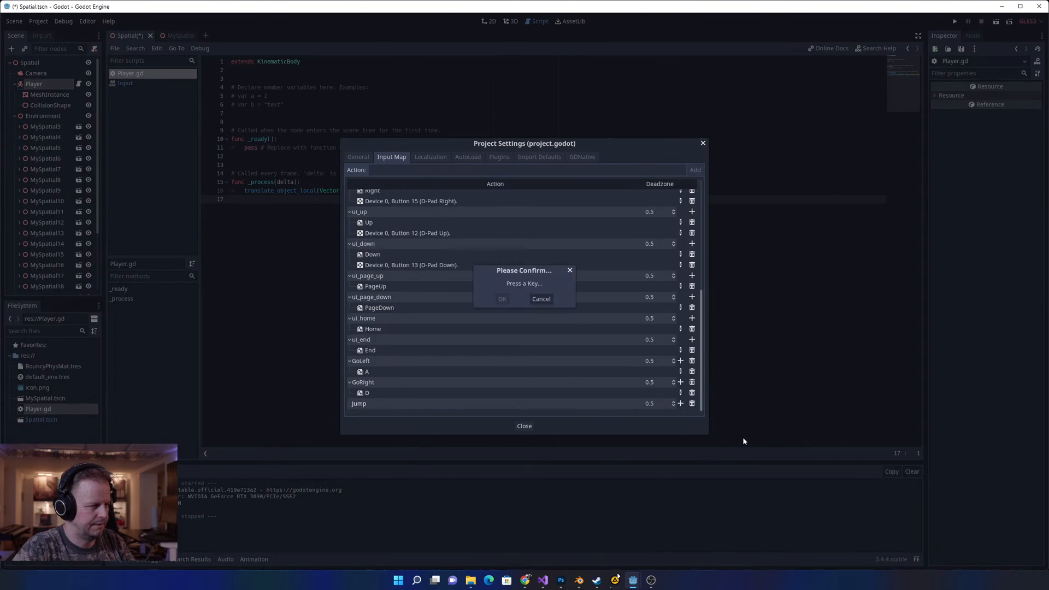
key(space)
click(502, 299)
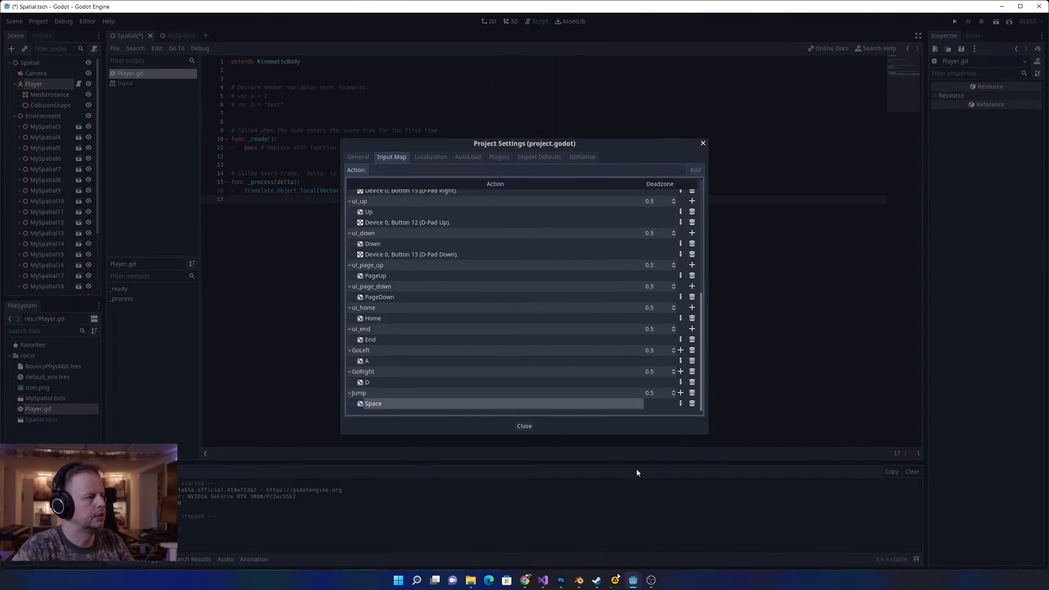
click(524, 426)
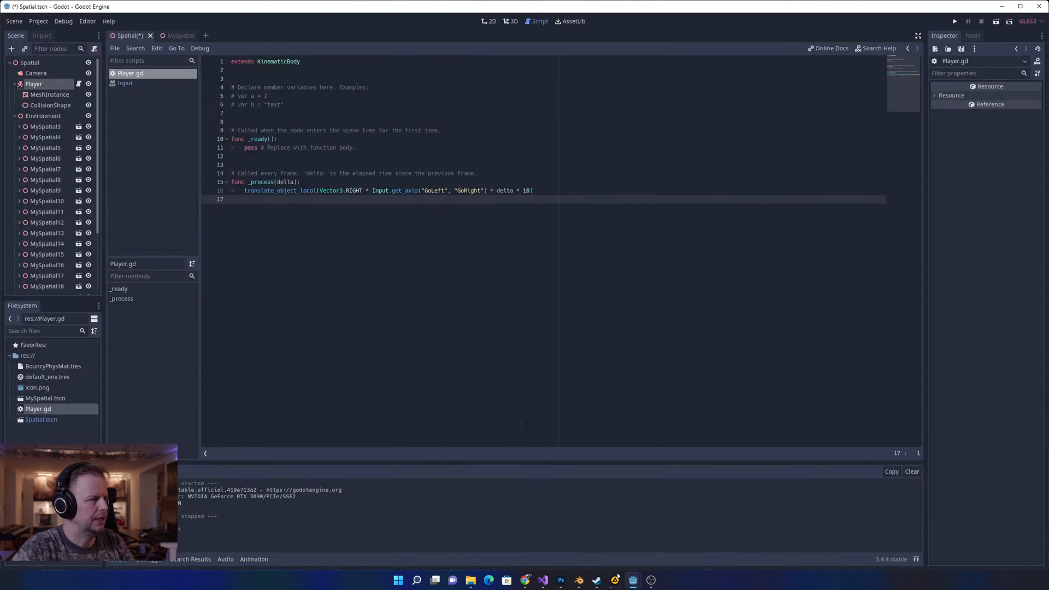
key(ctrl+s)
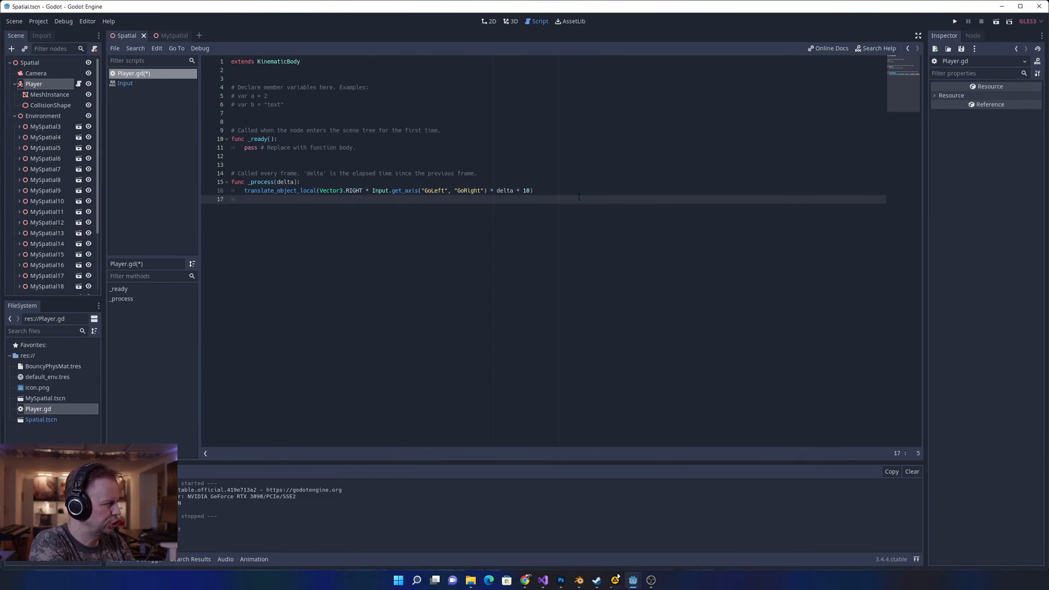
- Insert an Input.get_action_strength() call on the line below translate_object_local in _process
key(Up)
key(Up)
key(Down)
key(Down)
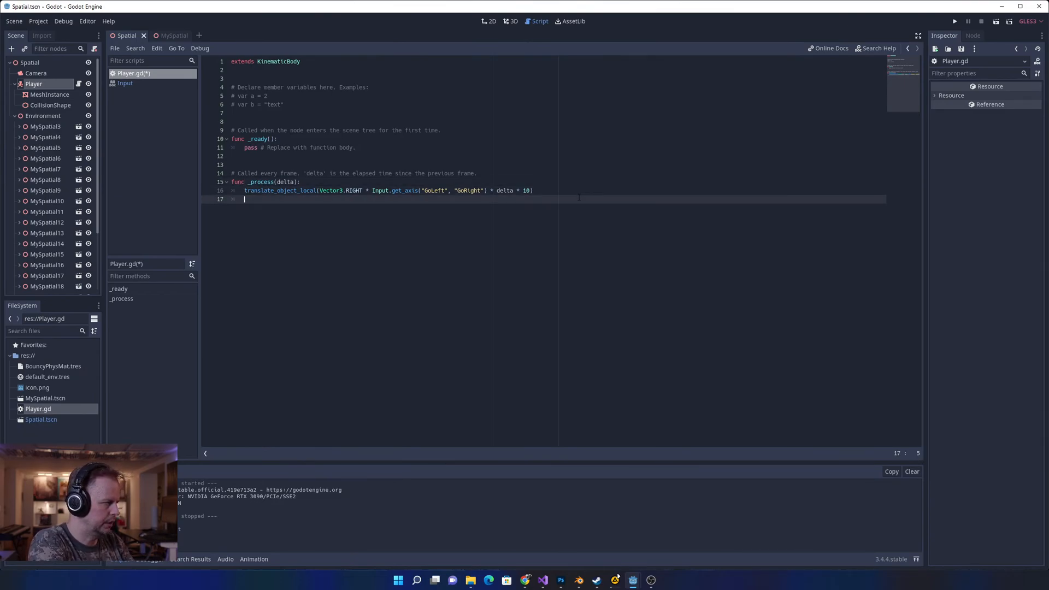
text(Input.Get)
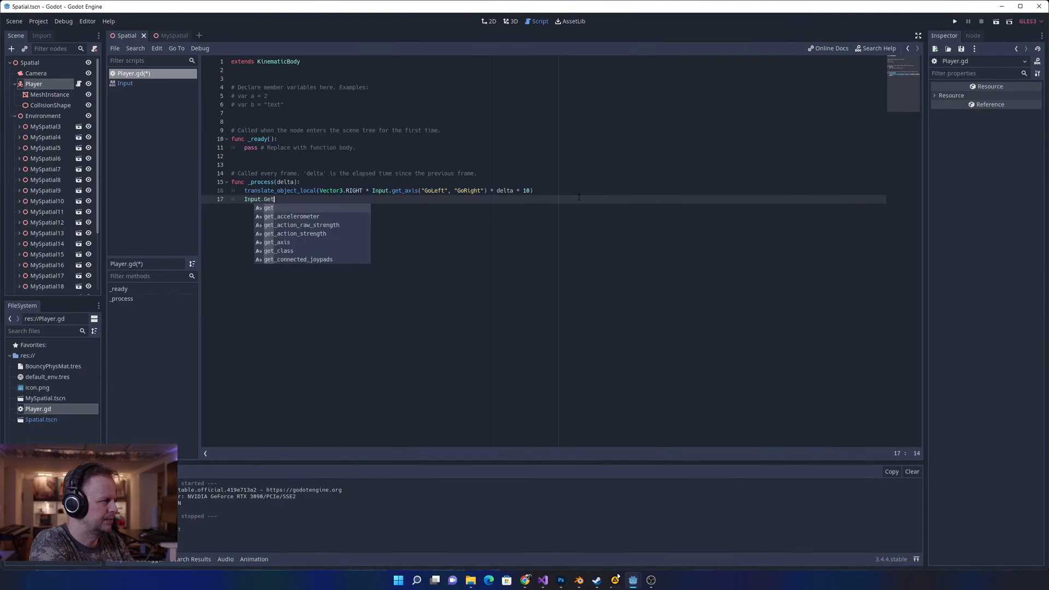
key(BackSpace)
key(BackSpace)
key(BackSpace)
text(get_ac)
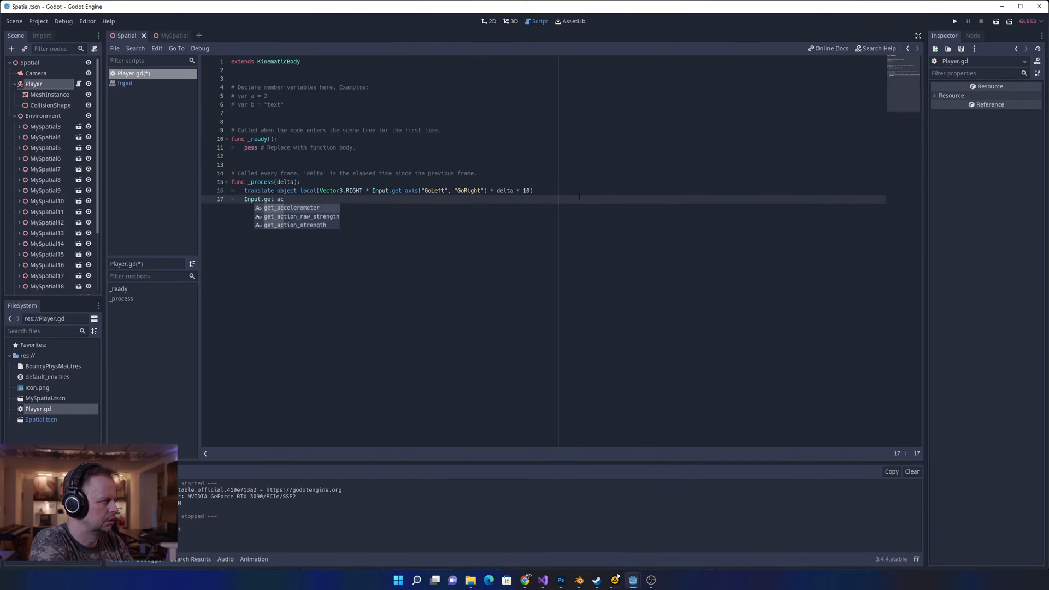
key(Down)
key(Down)
key(Return)
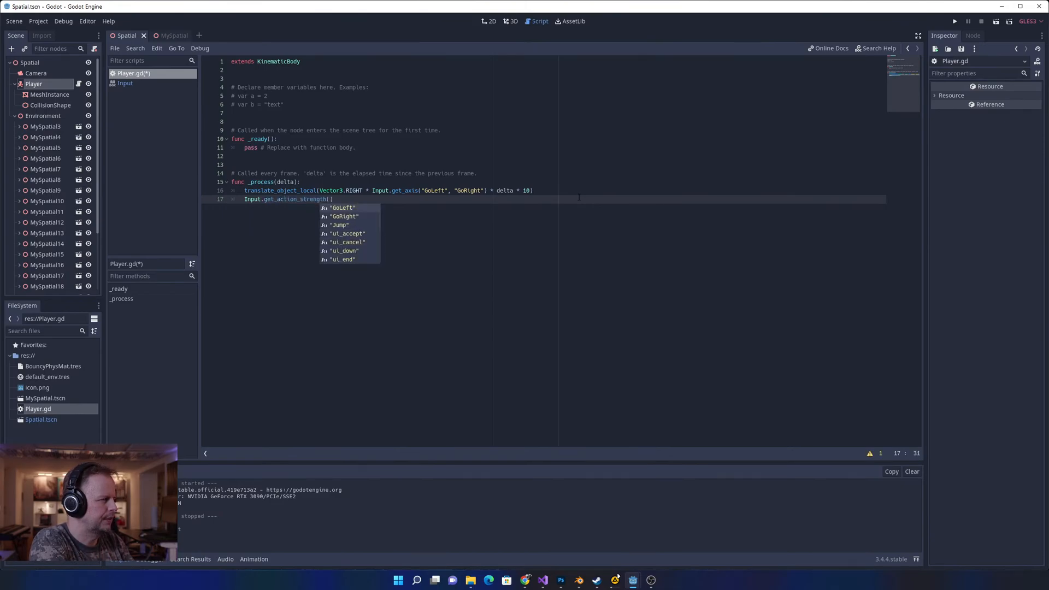
- Pass "Jump" as the argument of the get_action_strength call and start a new line below it
key(Down)
key(Down)
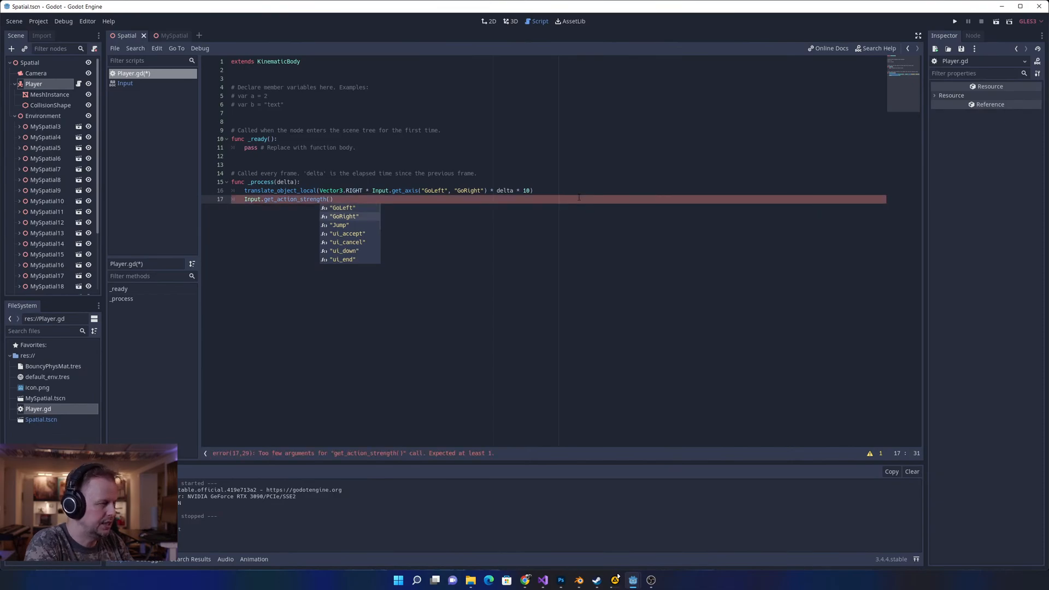
key(Return)
key(End)
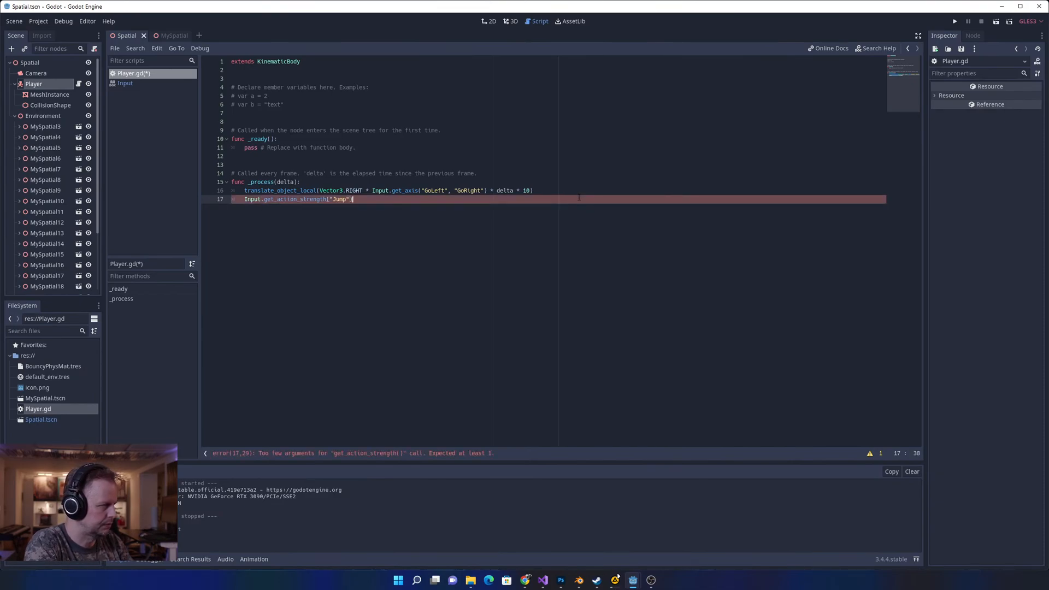
key(Return)
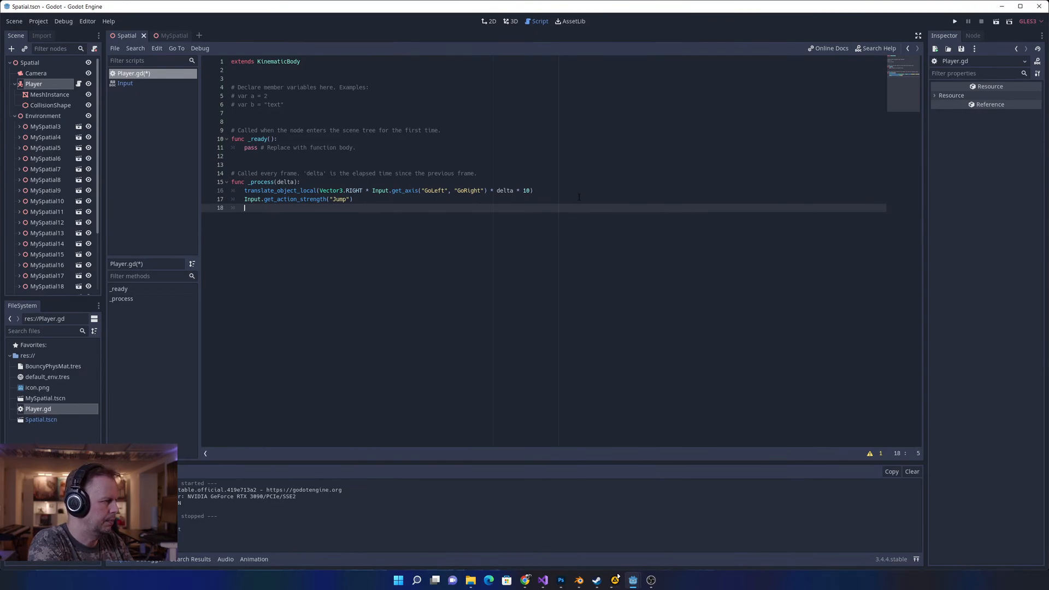
- Turn the get_action_strength("Jump") line into an if condition ending with a colon
key(Up)
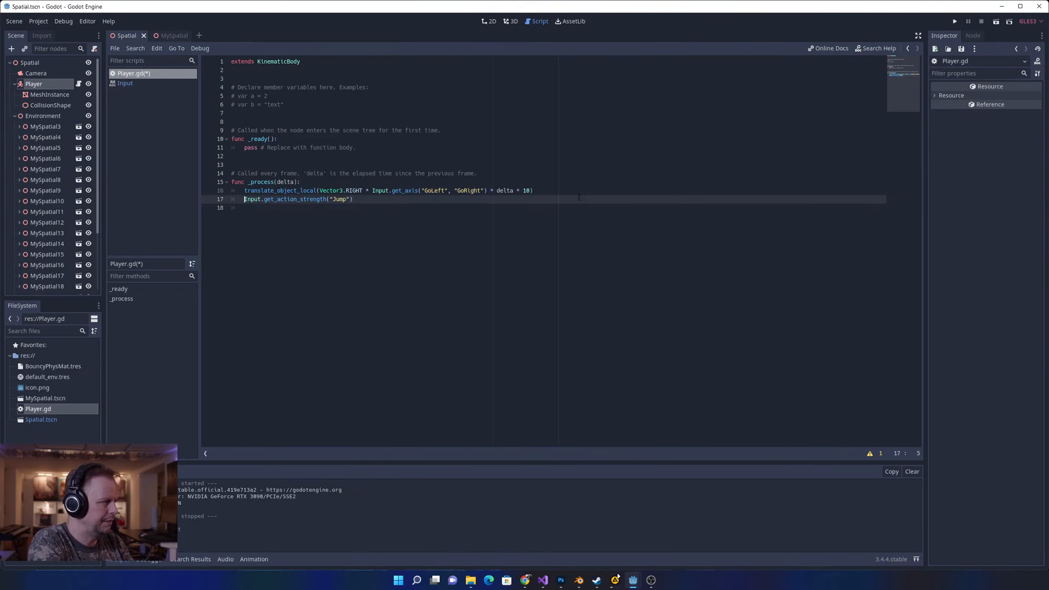
text(if )
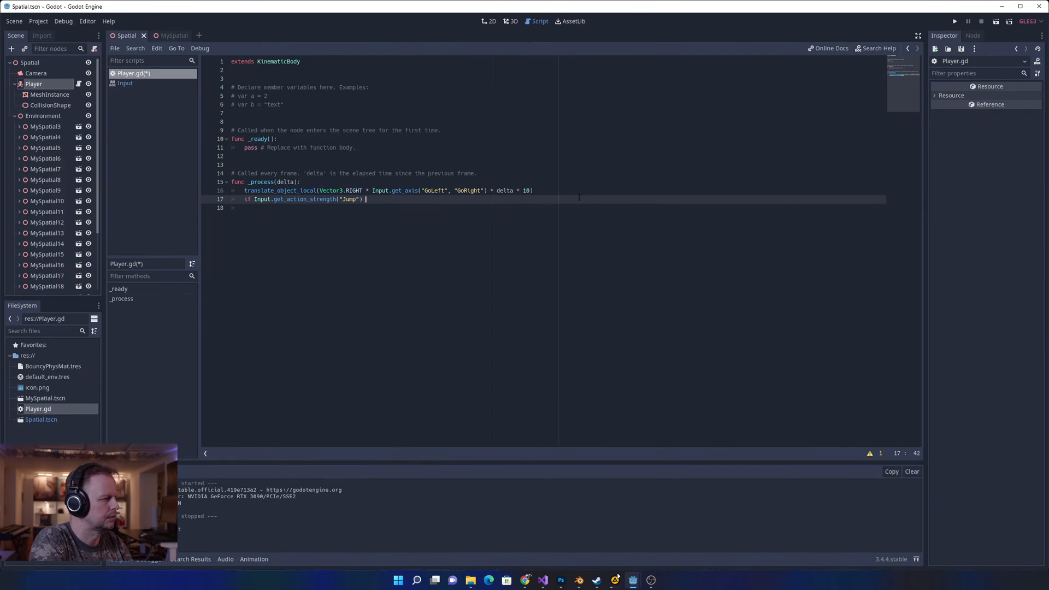
text( /)
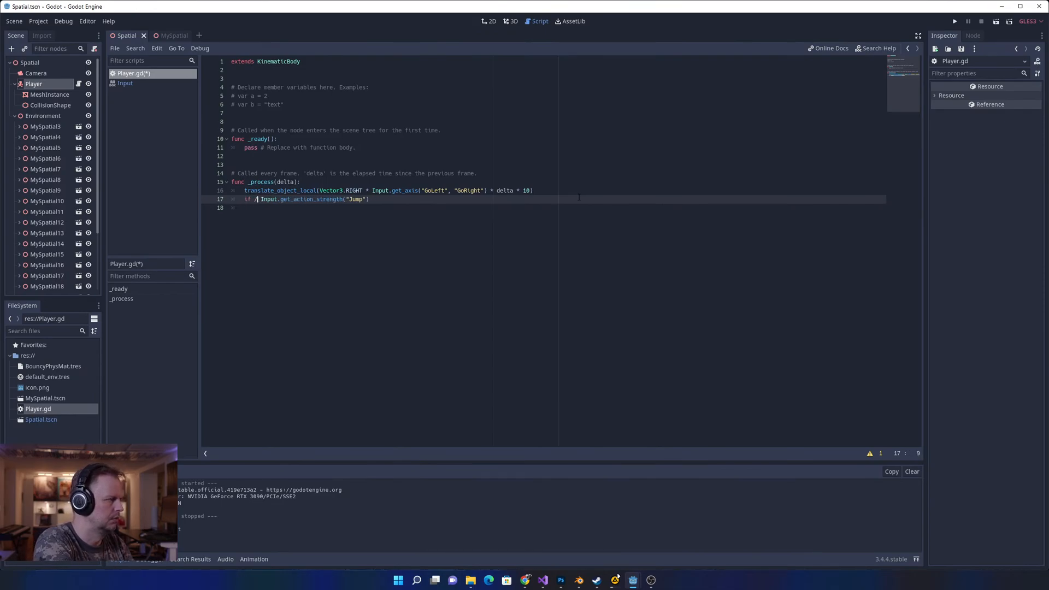
key(BackSpace)
key(Delete)
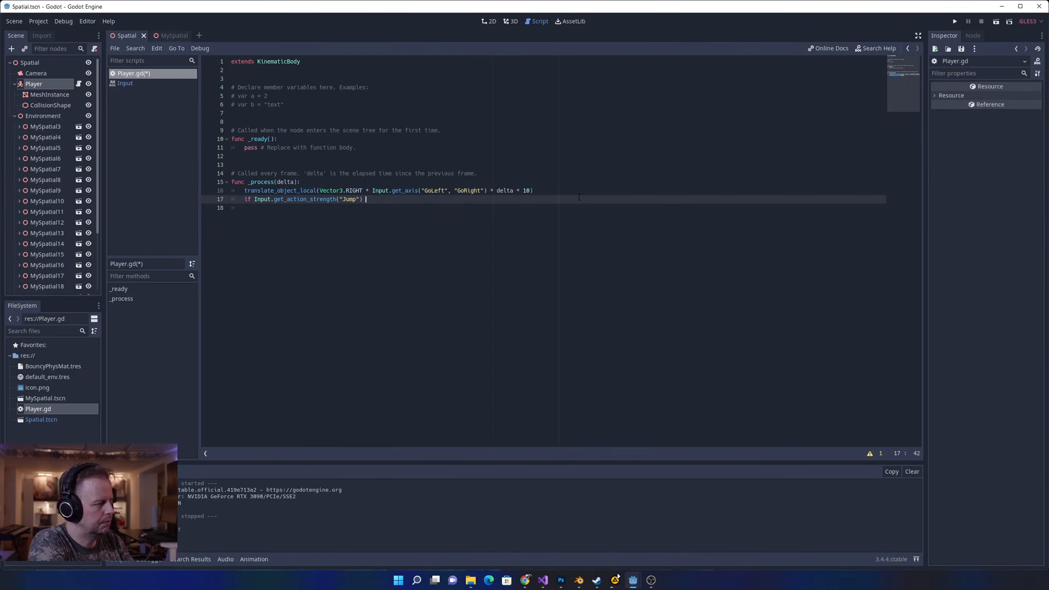
key(BackSpace)
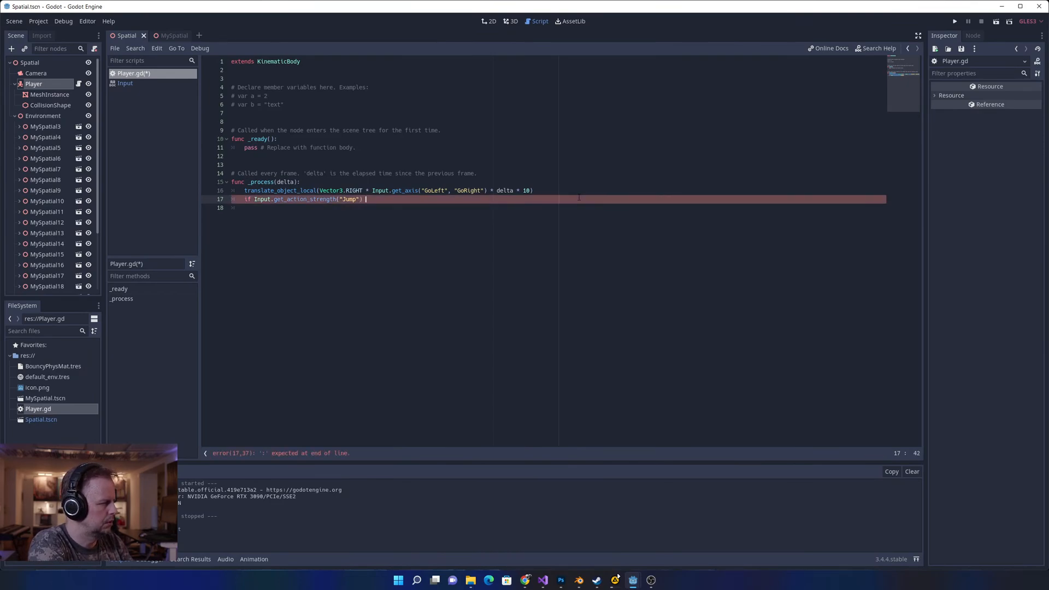
text(:)
- Call _jump() inside the Jump if block in _process and add blank lines below the call
key(Return)
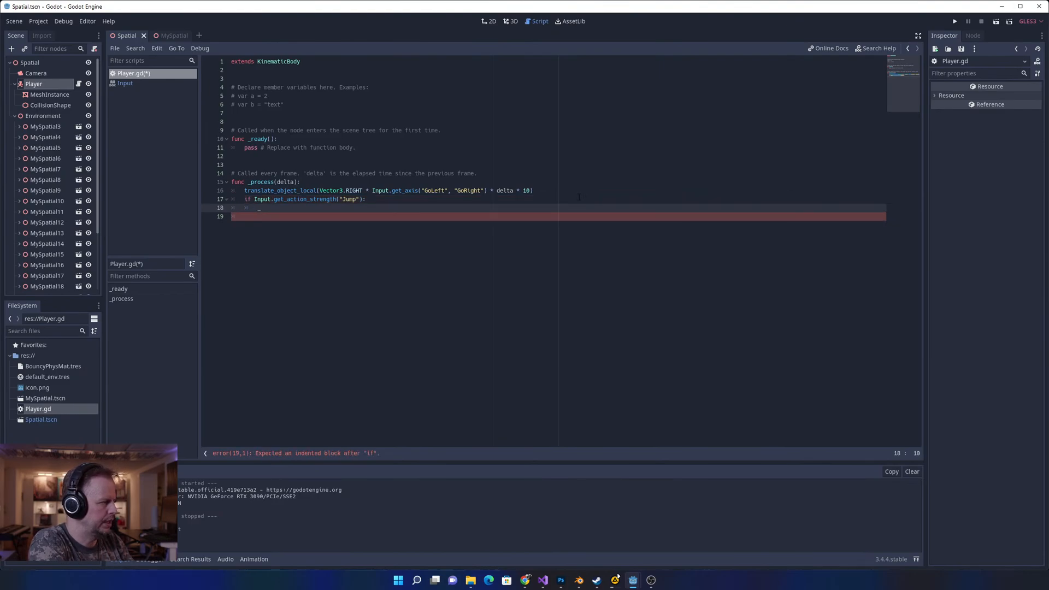
text(_jum)
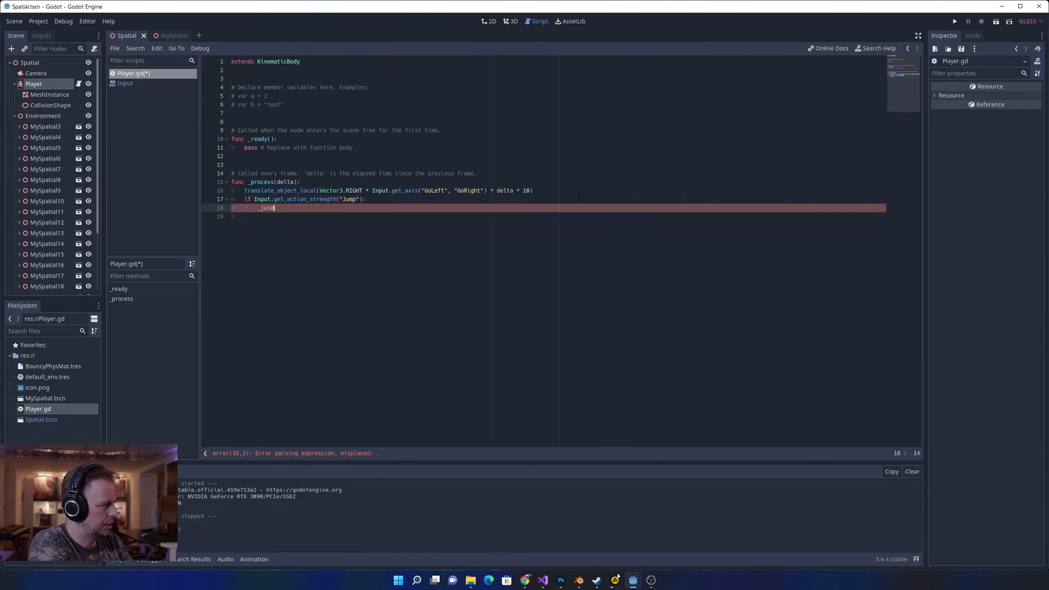
text(mp():)
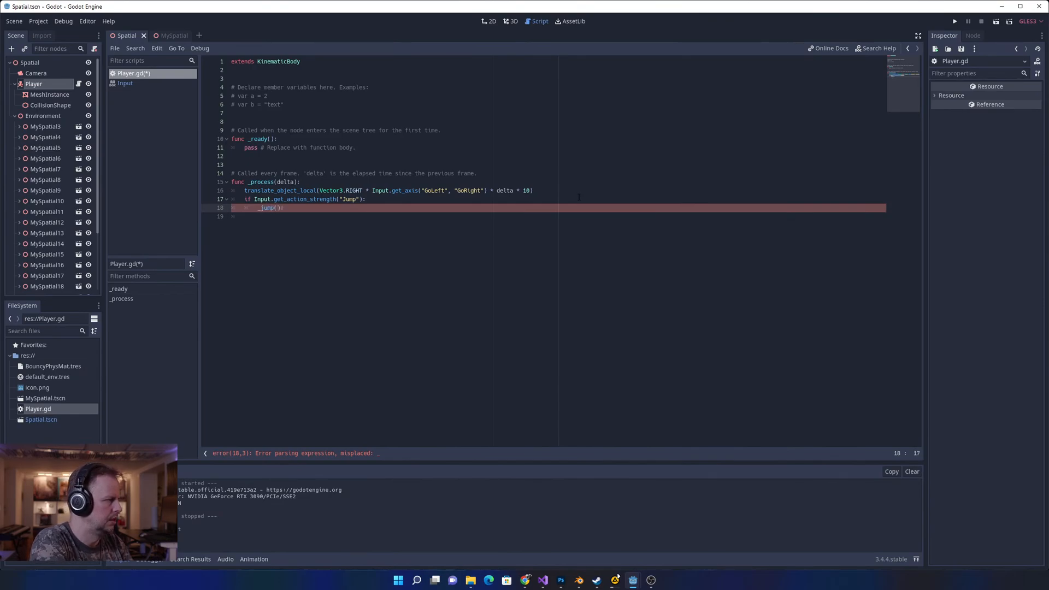
key(Return)
key(Return)
key(Up)
key(Up)
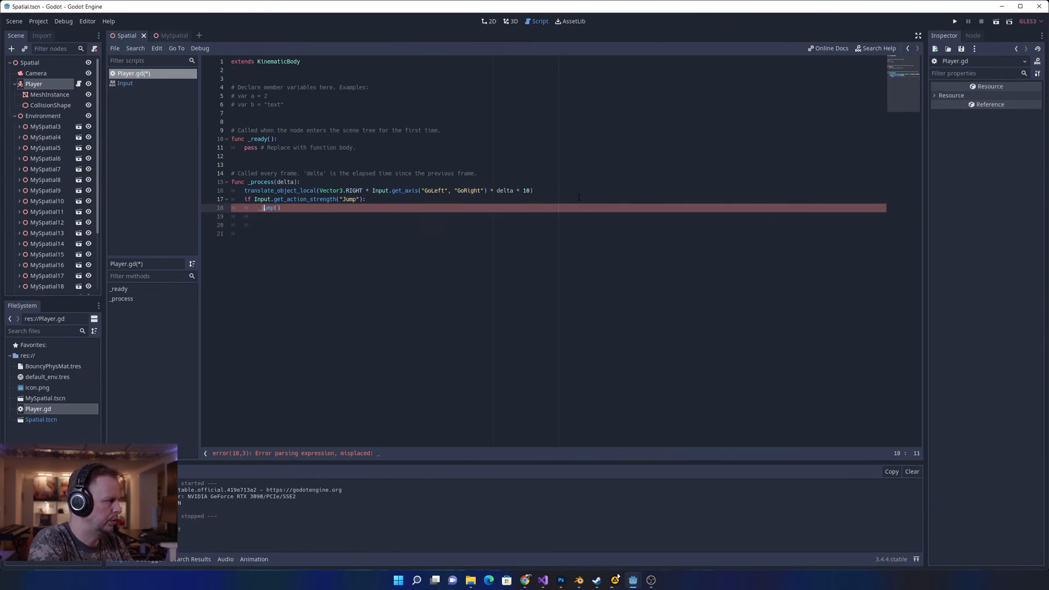
key(Return)
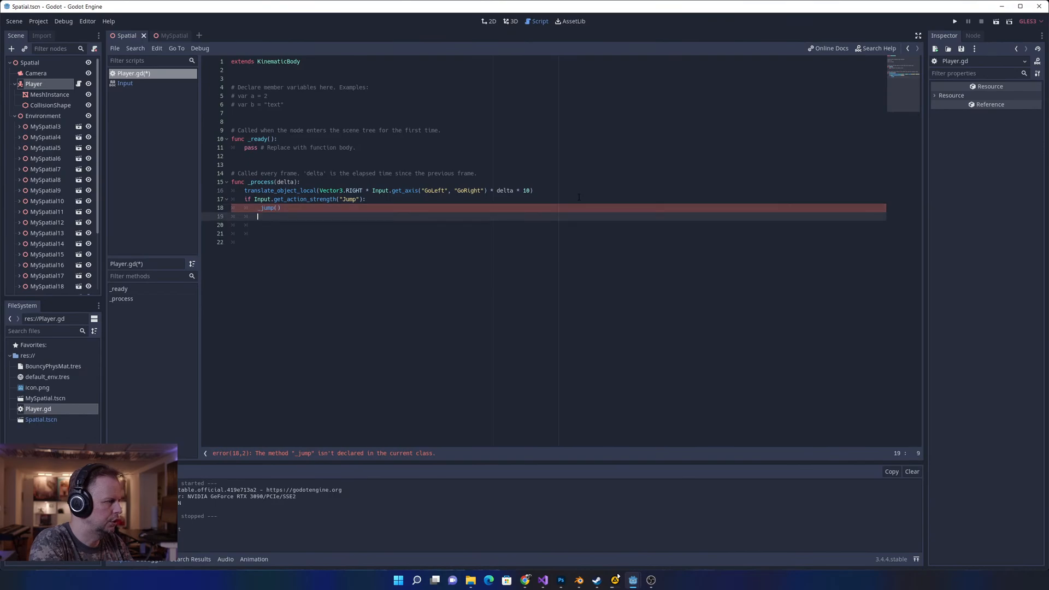
key(Up)
key(Up)
text(:)
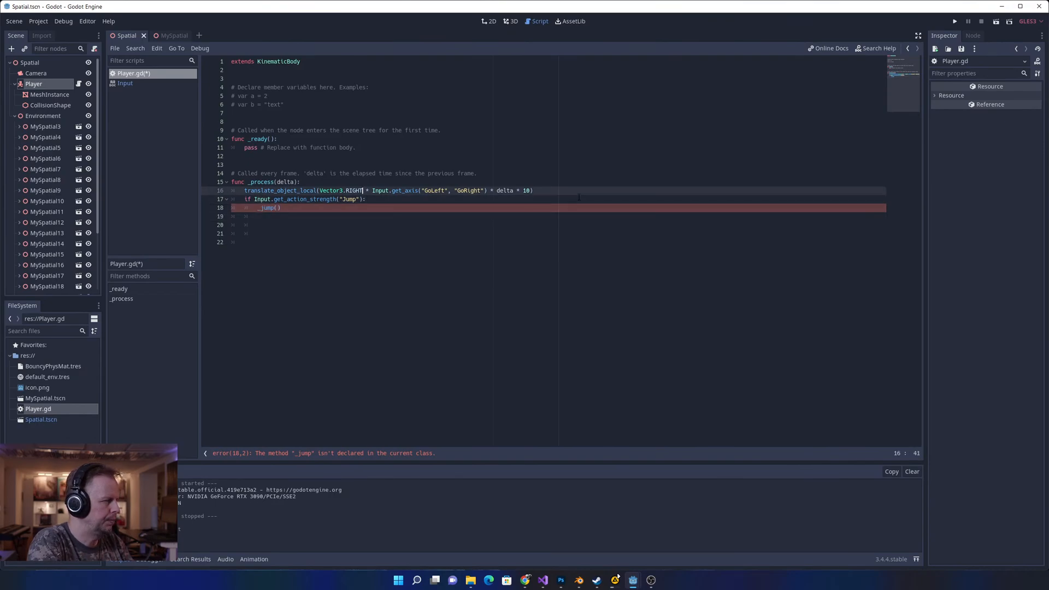
key(Down)
key(Left)
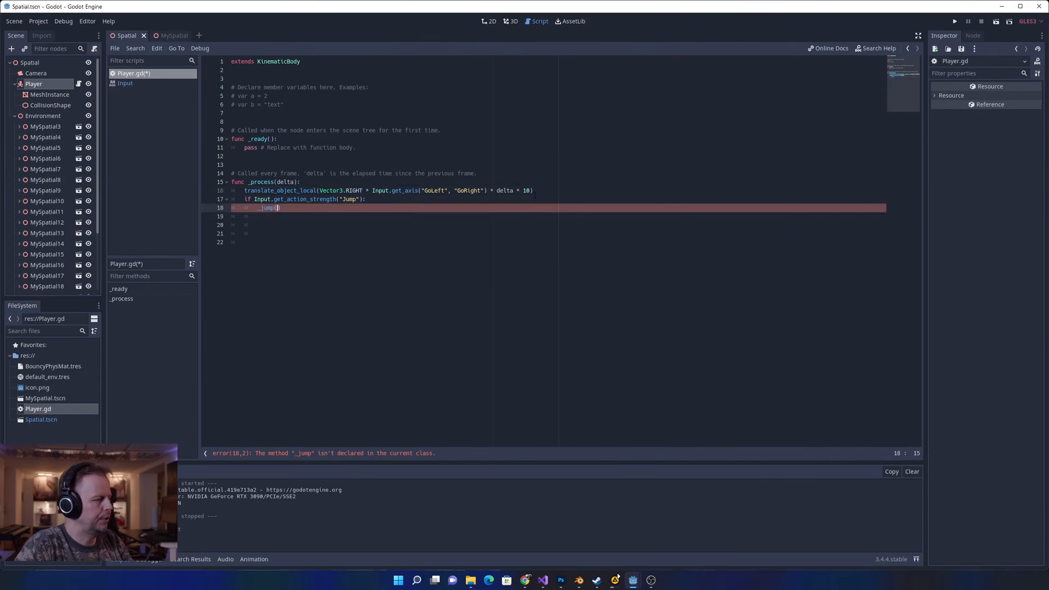
click(337, 244)
click(316, 214)
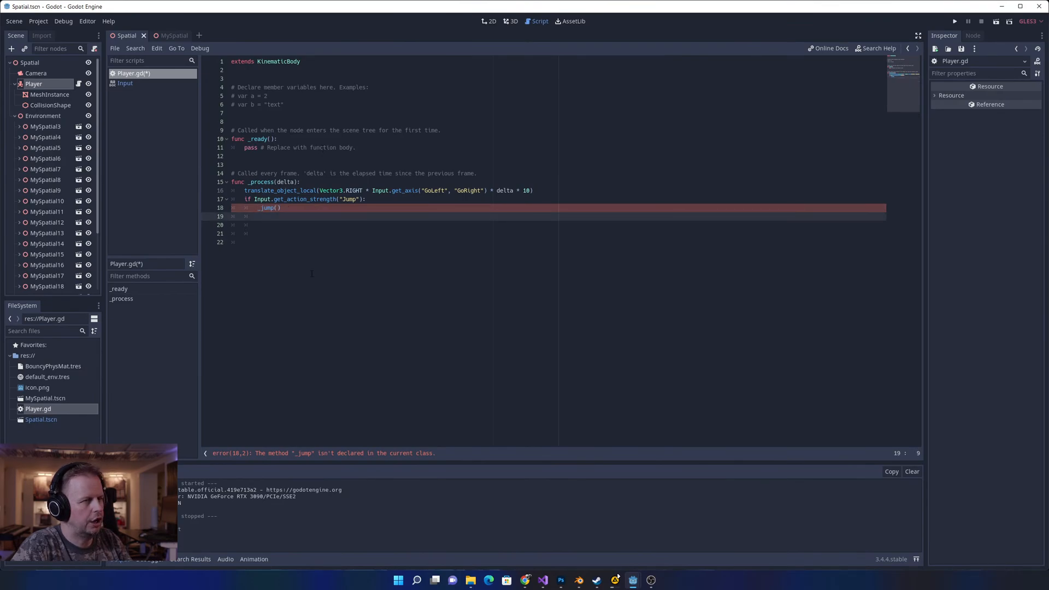
click(279, 226)
click(267, 208)
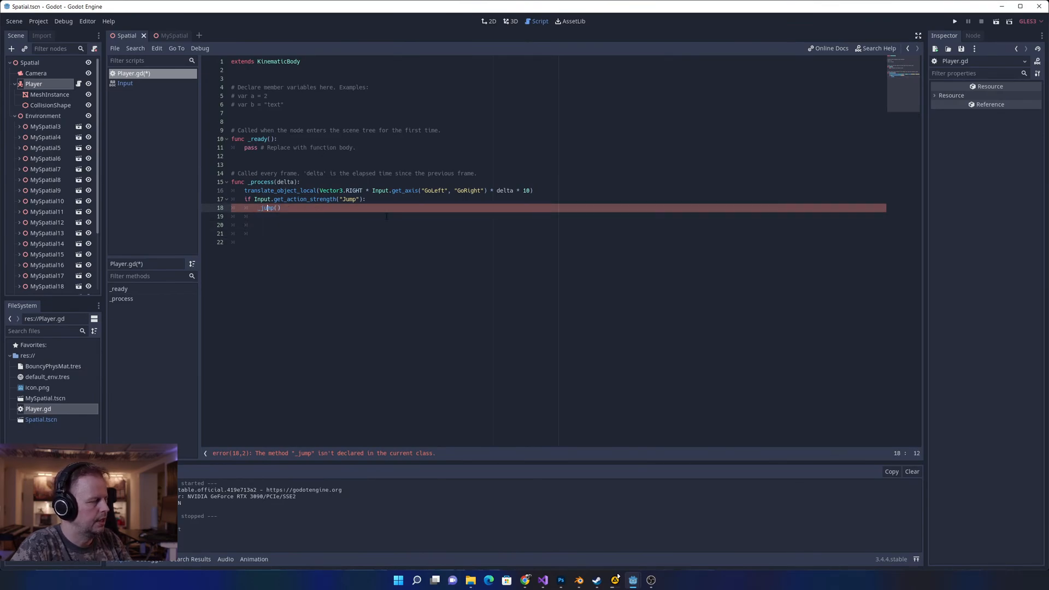
click(274, 208)
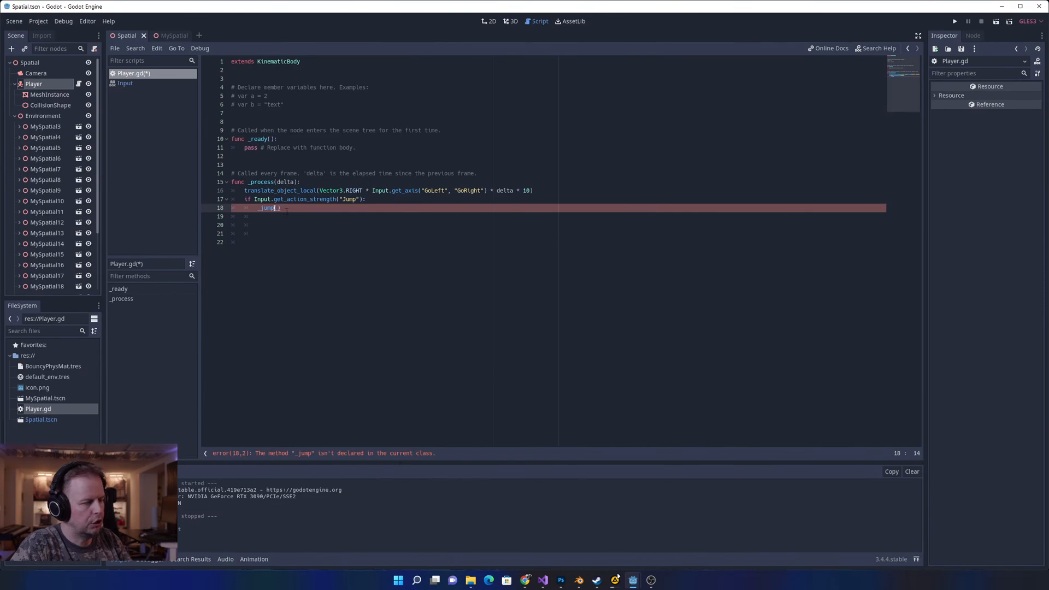
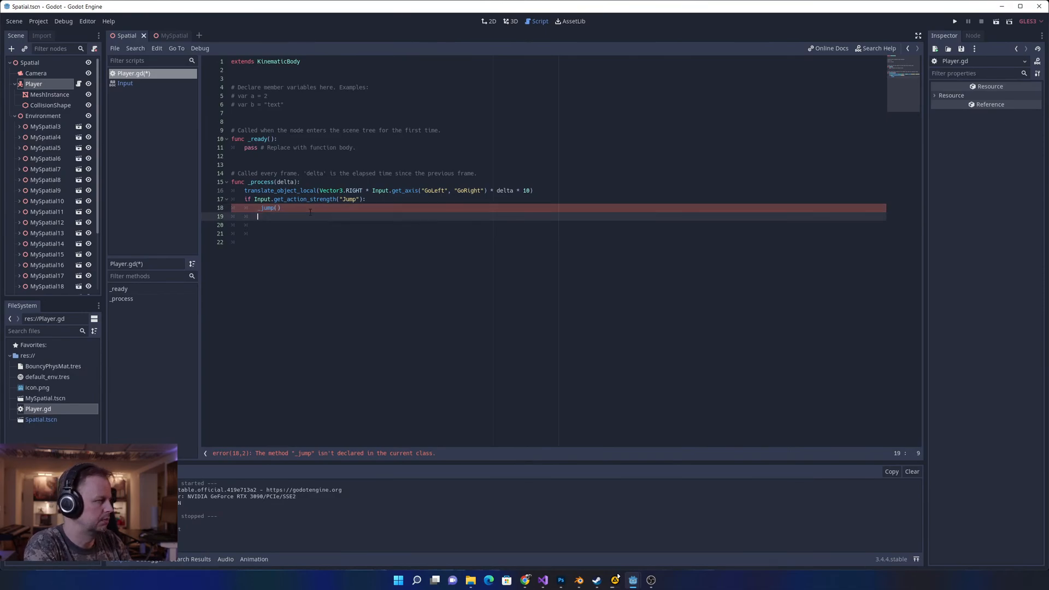
right_click(273, 210)
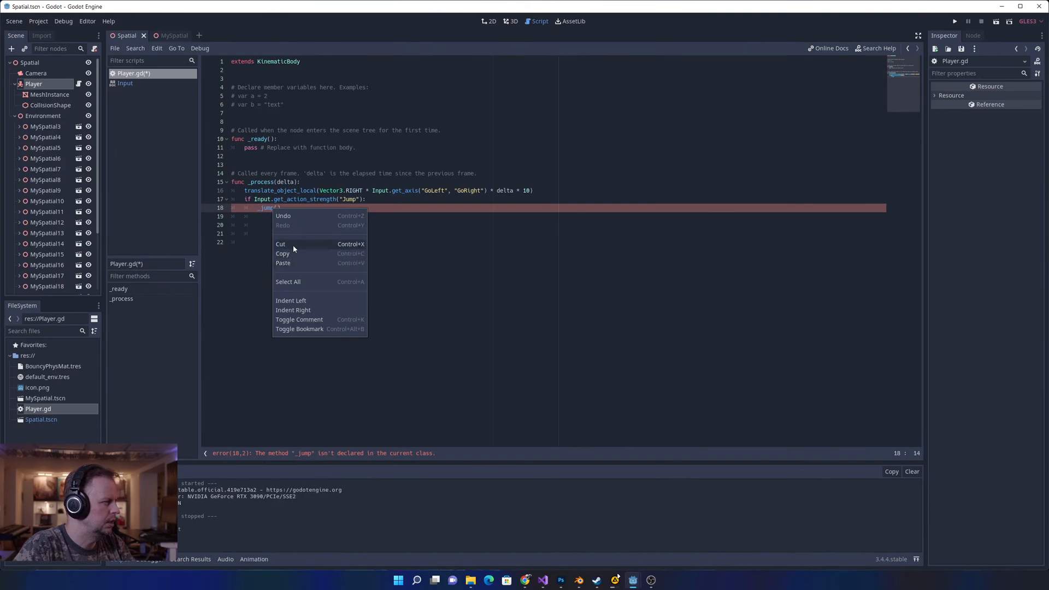
click(264, 210)
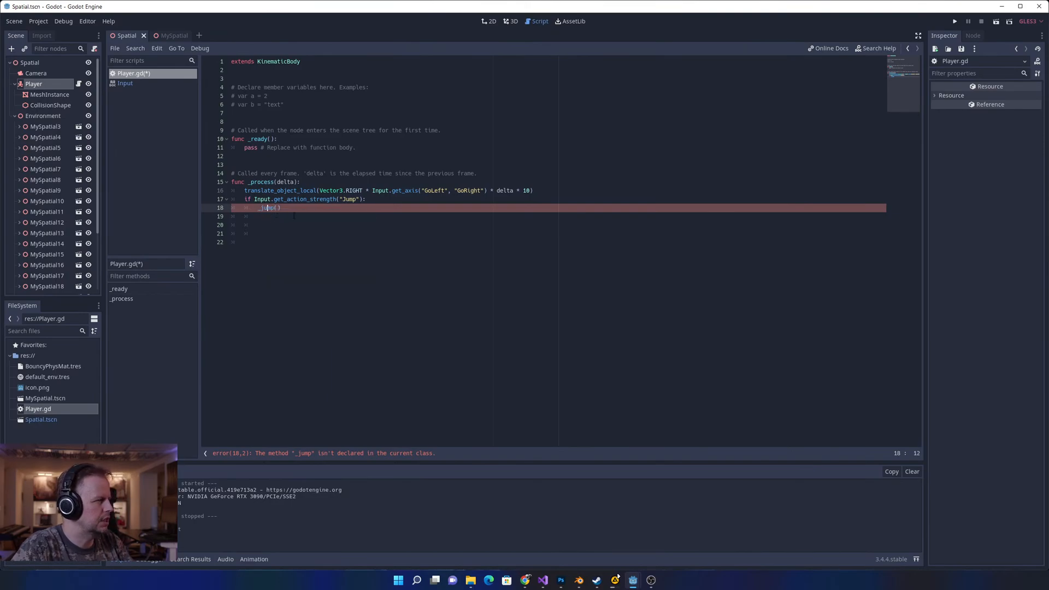
- Remove a spare blank line below the _jump() call and declare func _jump(): with an indented line for its body
click(305, 242)
click(306, 219)
key(Down)
key(Down)
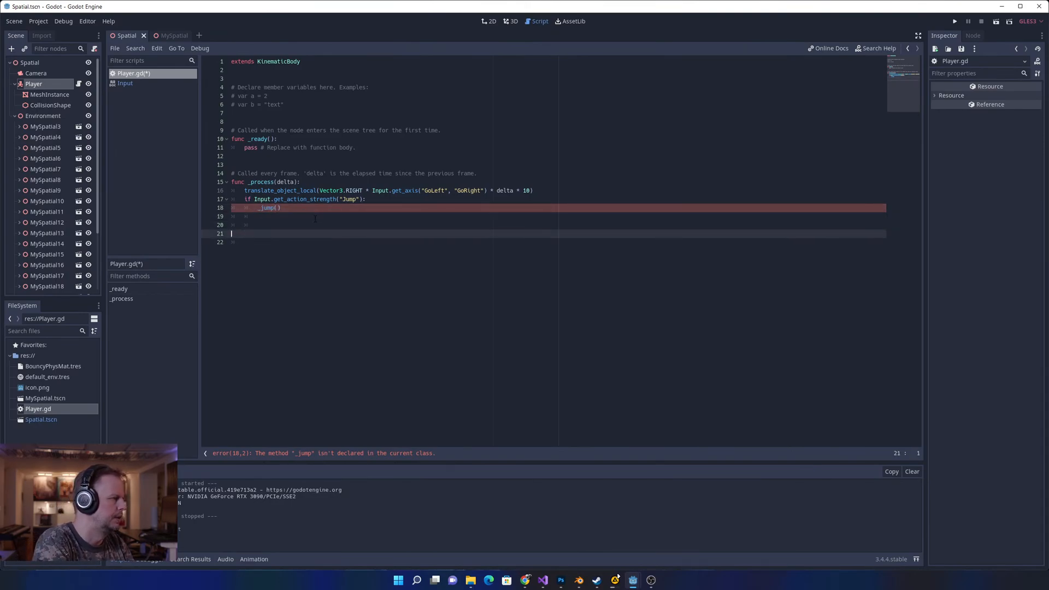
key(BackSpace)
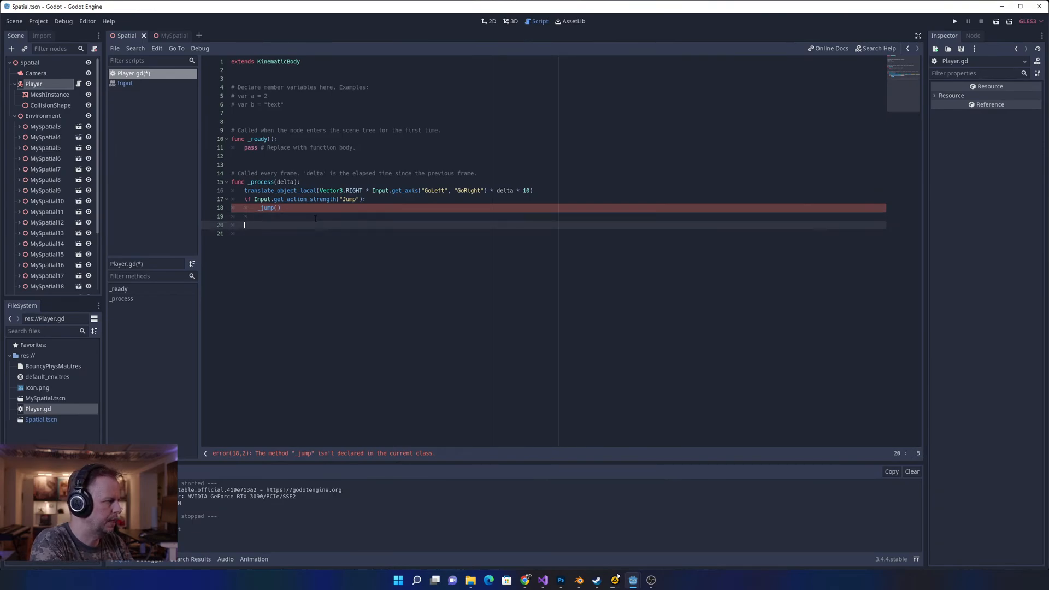
text(fun)
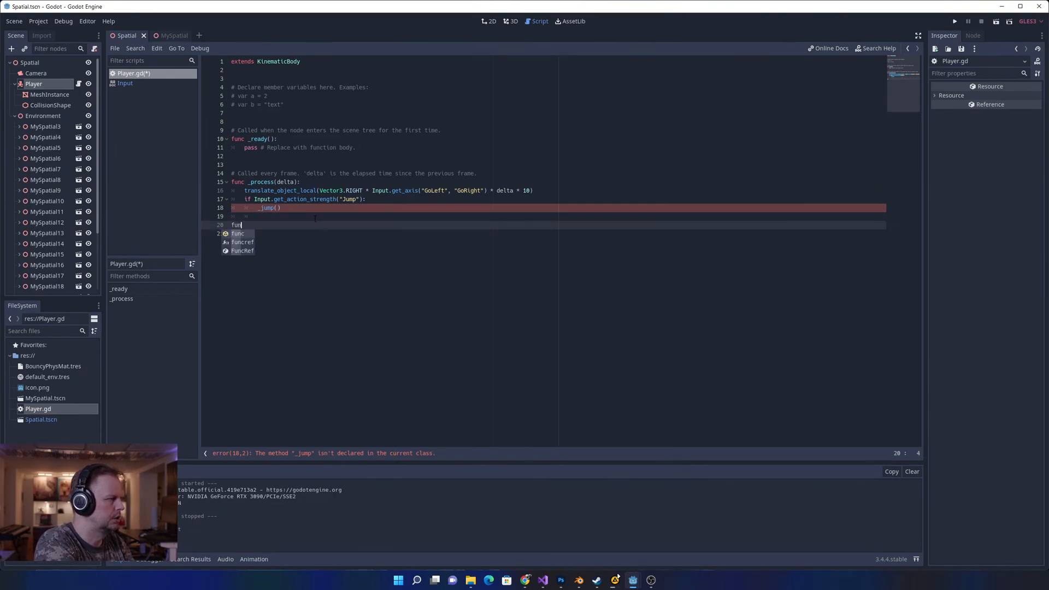
text(c _)
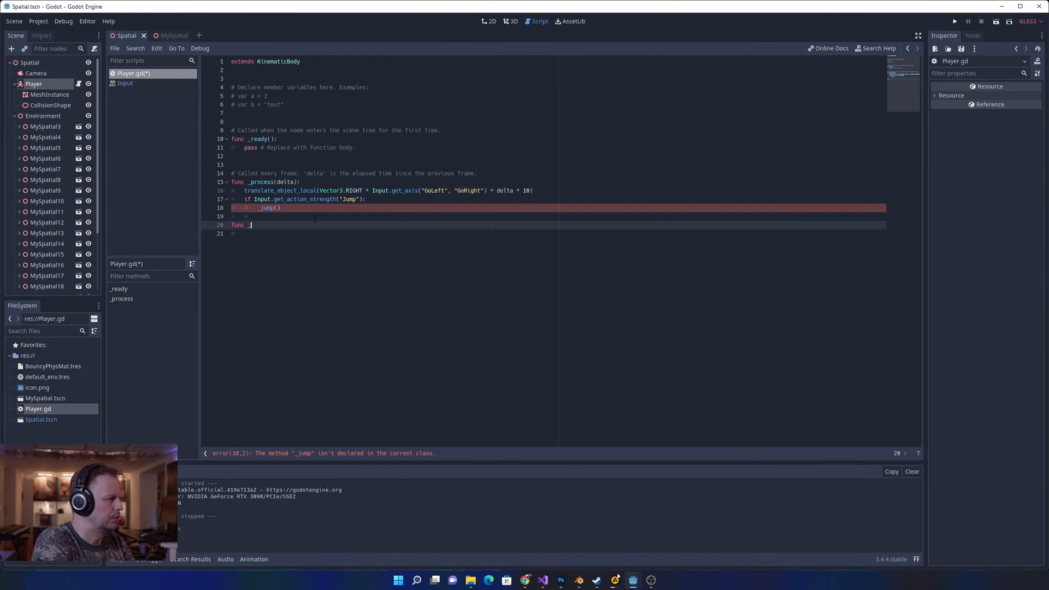
text(jump())
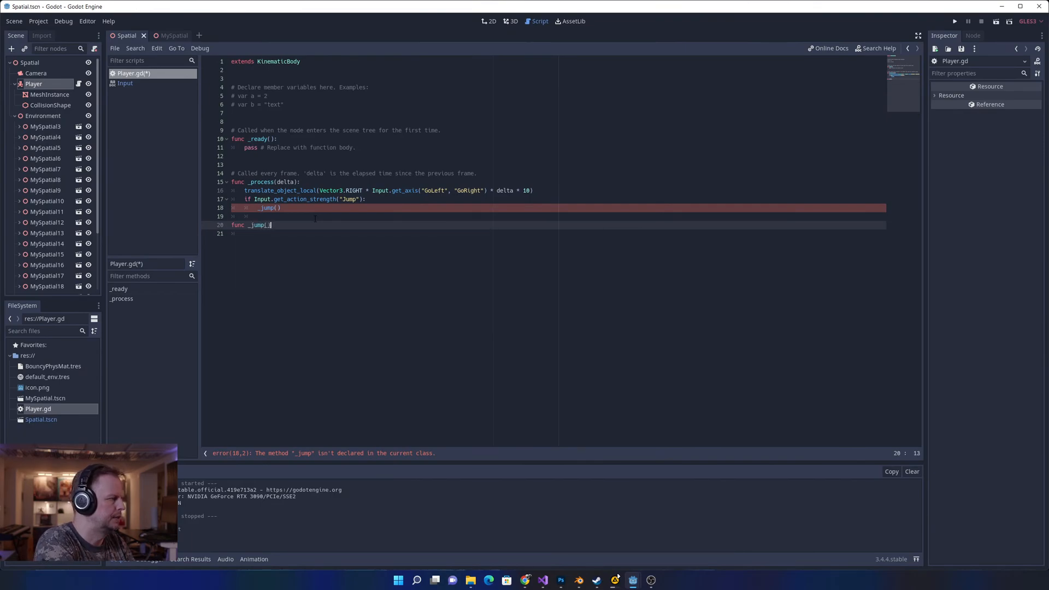
key(BackSpace)
text(:)
key(Return)
key(Up)
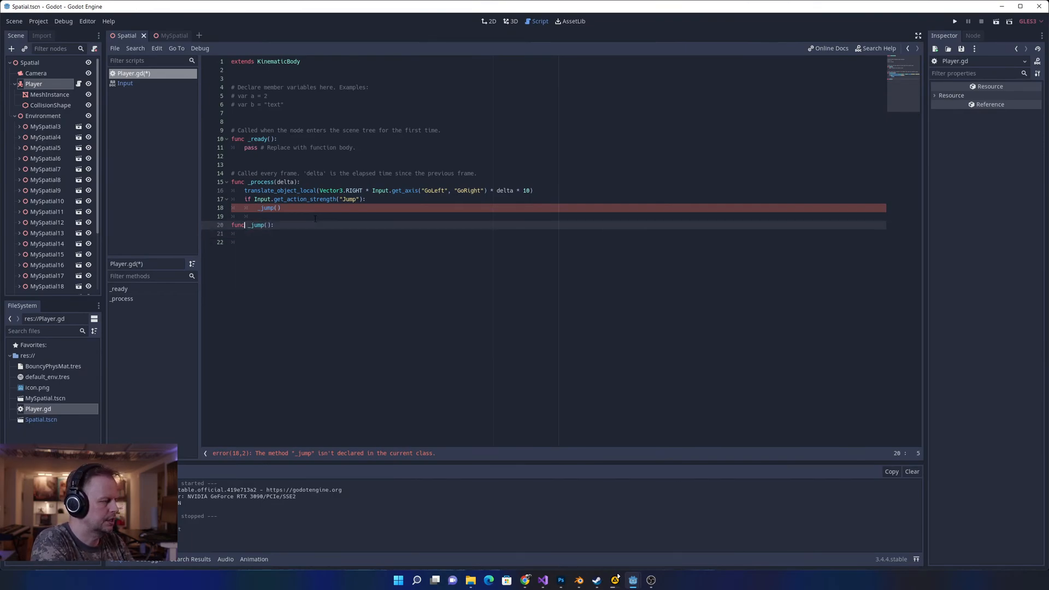
key(Up)
key(Down)
key(Down)
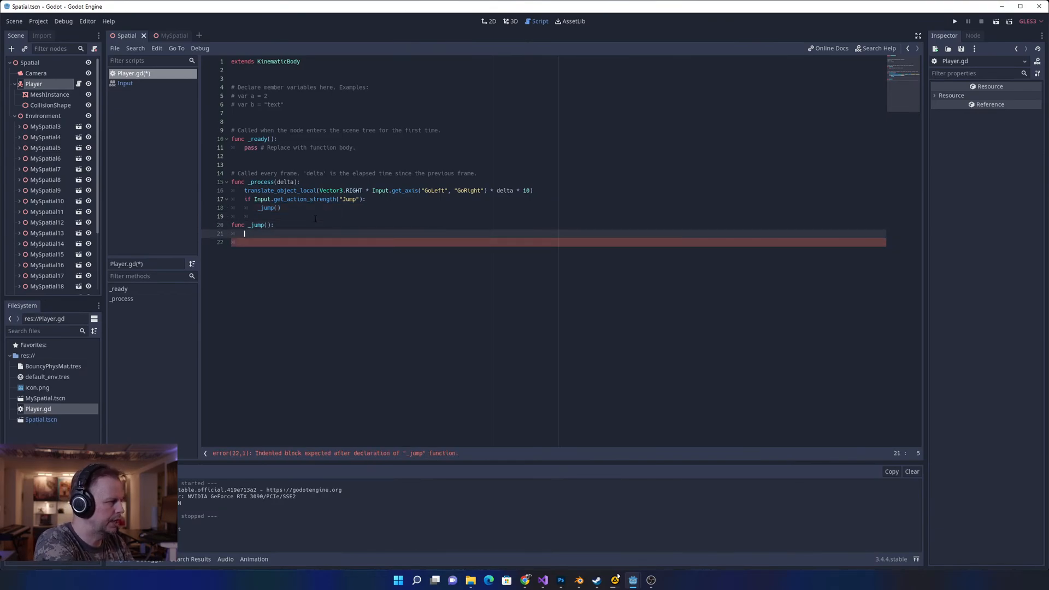
text({)
key(Return)
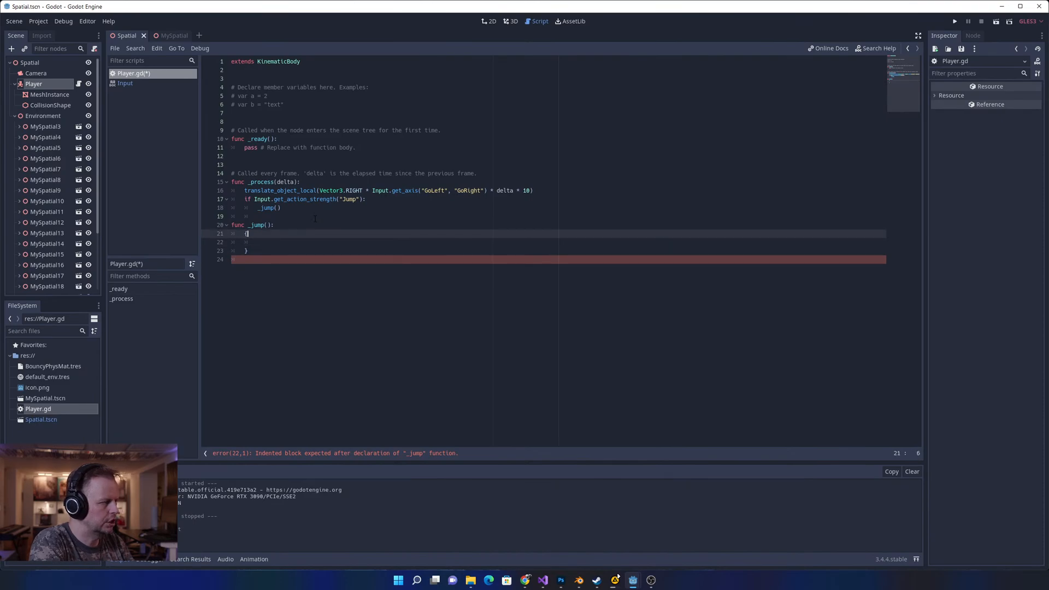
key(ctrl+z)
key(ctrl+z)
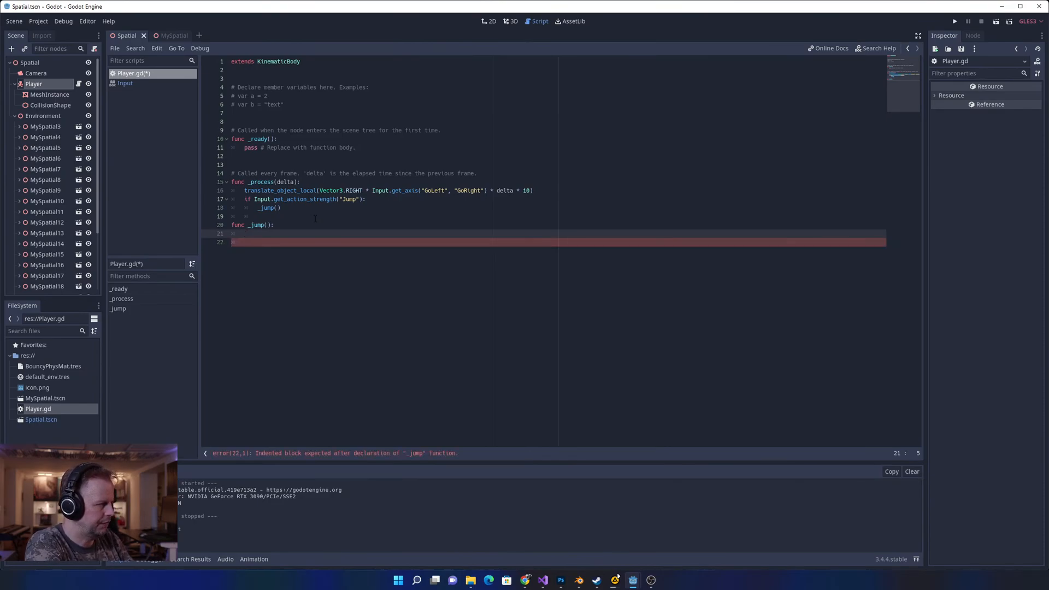
- Check code completion in the _jump body for a force method, trying apply_for, add_ and force, and clear each attempt
text(apply_for)
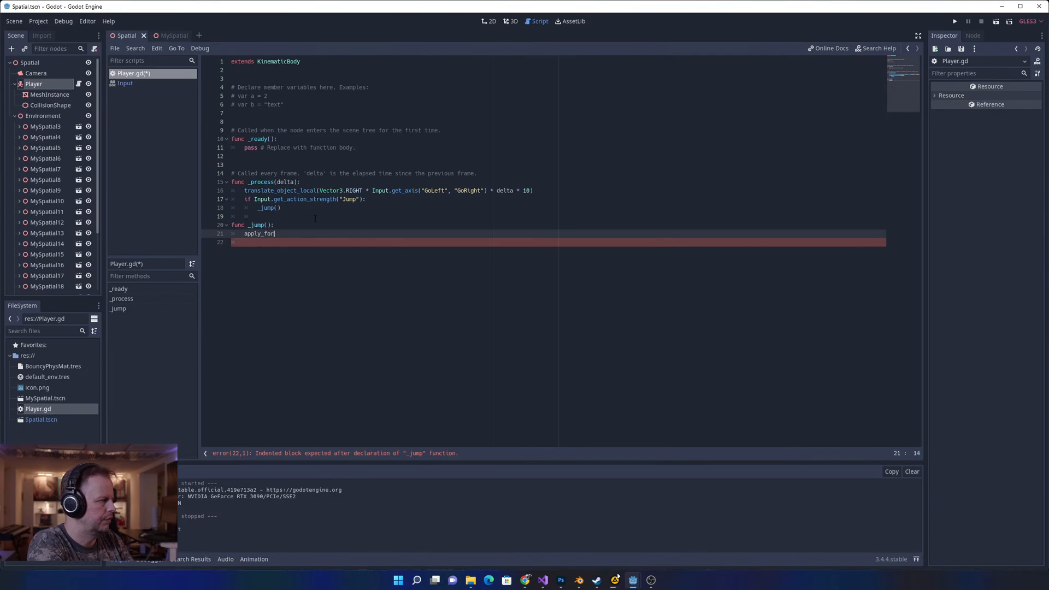
key(ctrl+BackSpace)
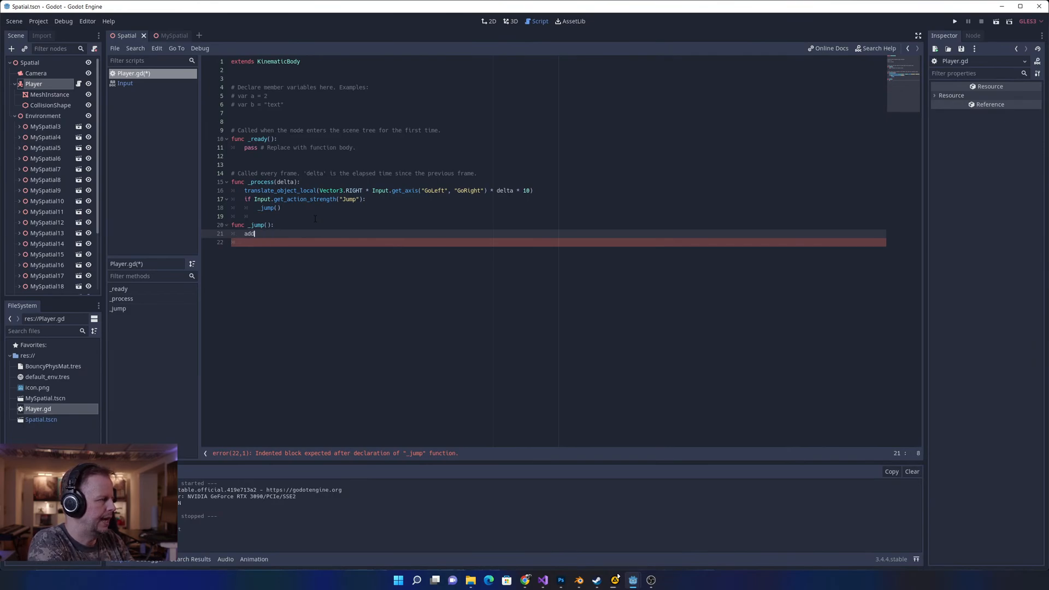
text(_)
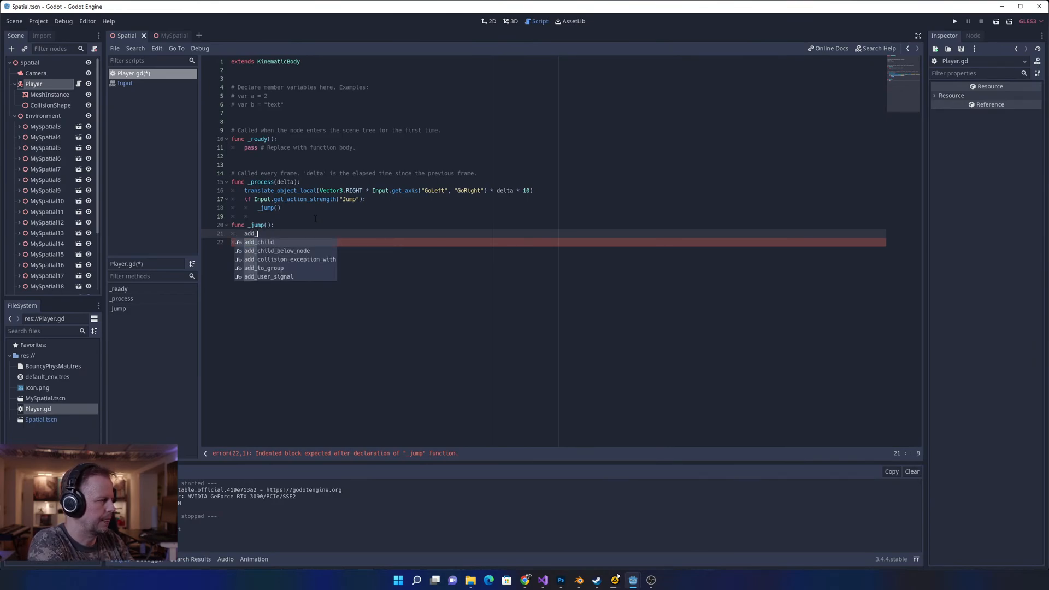
key(ctrl+a)
key(Left)
key(Left)
text(for)
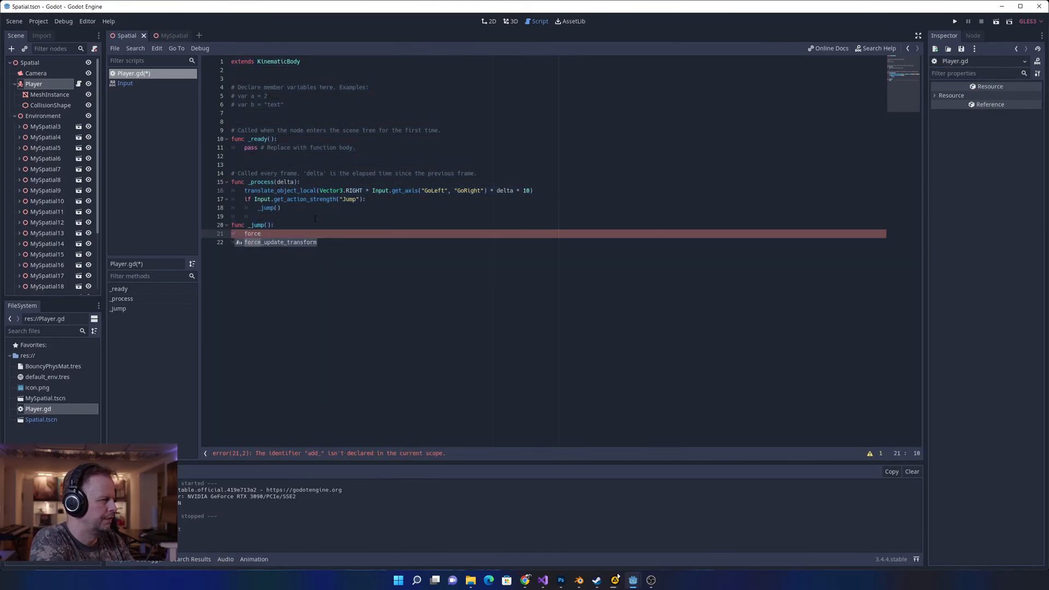
key(BackSpace)
key(BackSpace)
key(BackSpace)
key(BackSpace)
key(BackSpace)
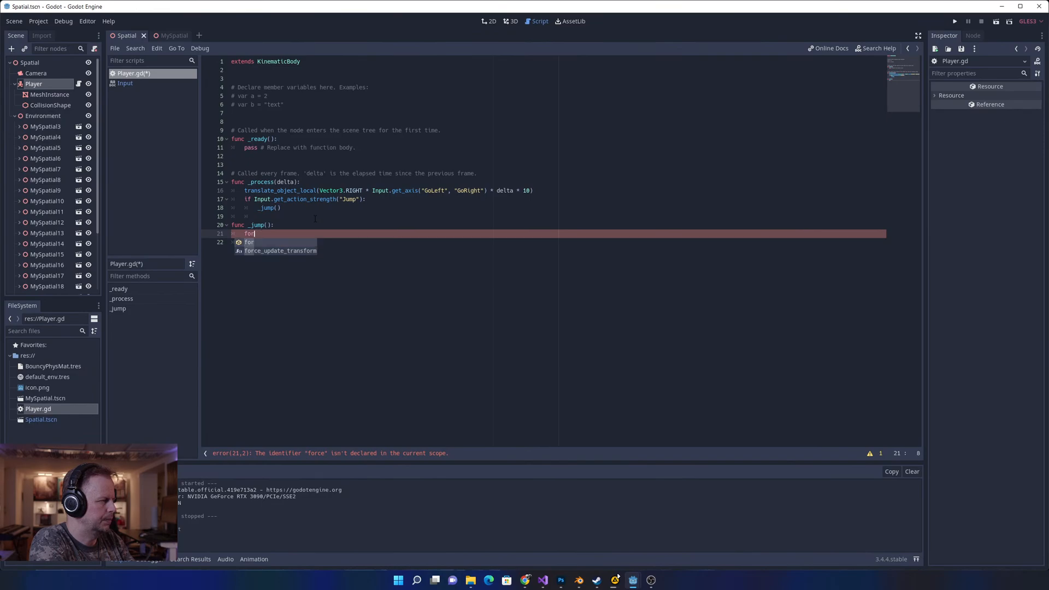
text(rigi)
key(BackSpace)
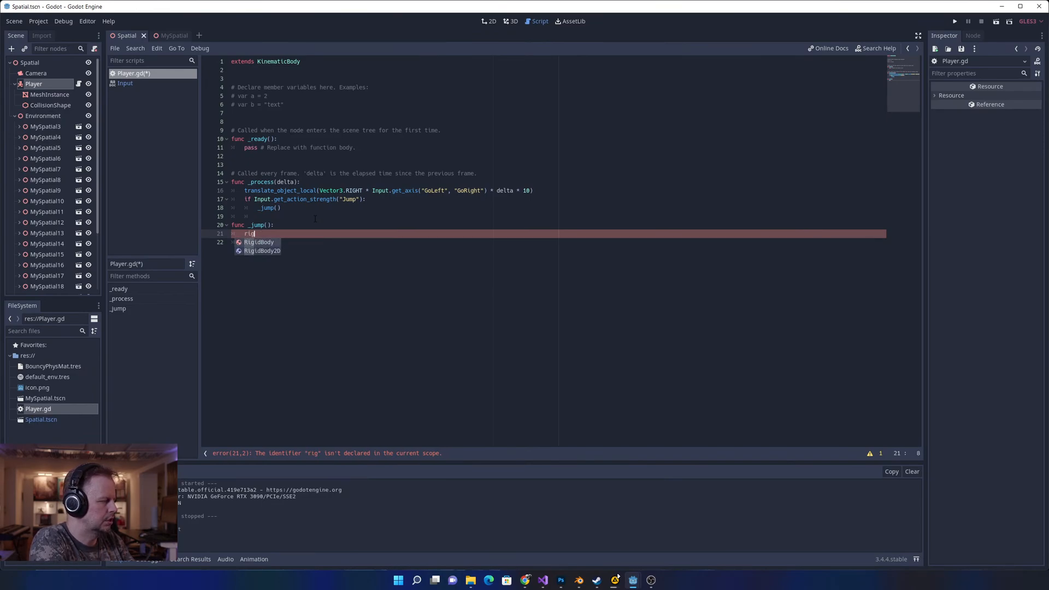
key(BackSpace)
key(BackSpace)
key(BackSpace)
text(get)
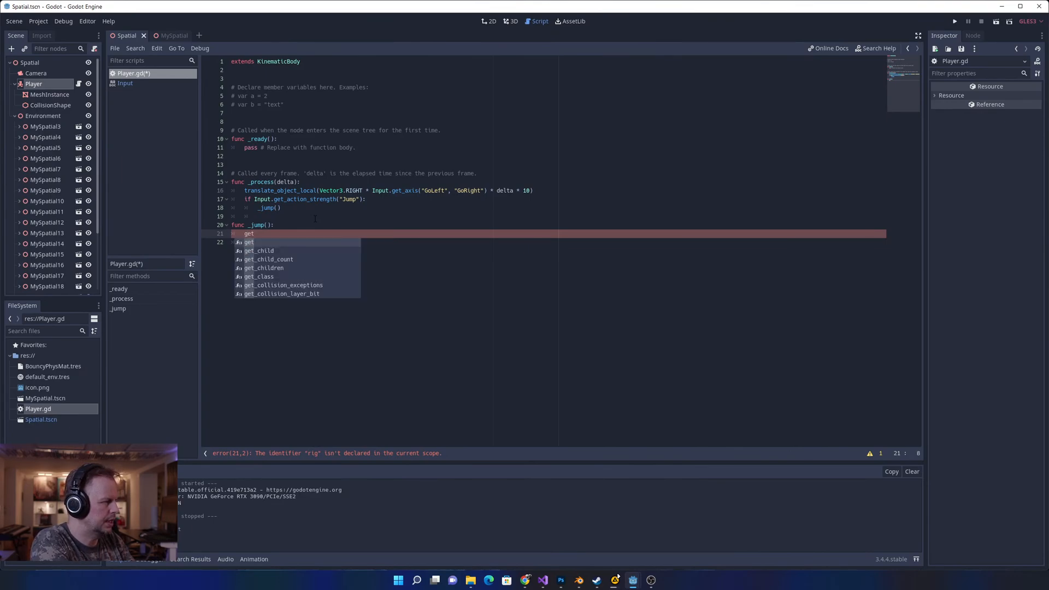
text(_c)
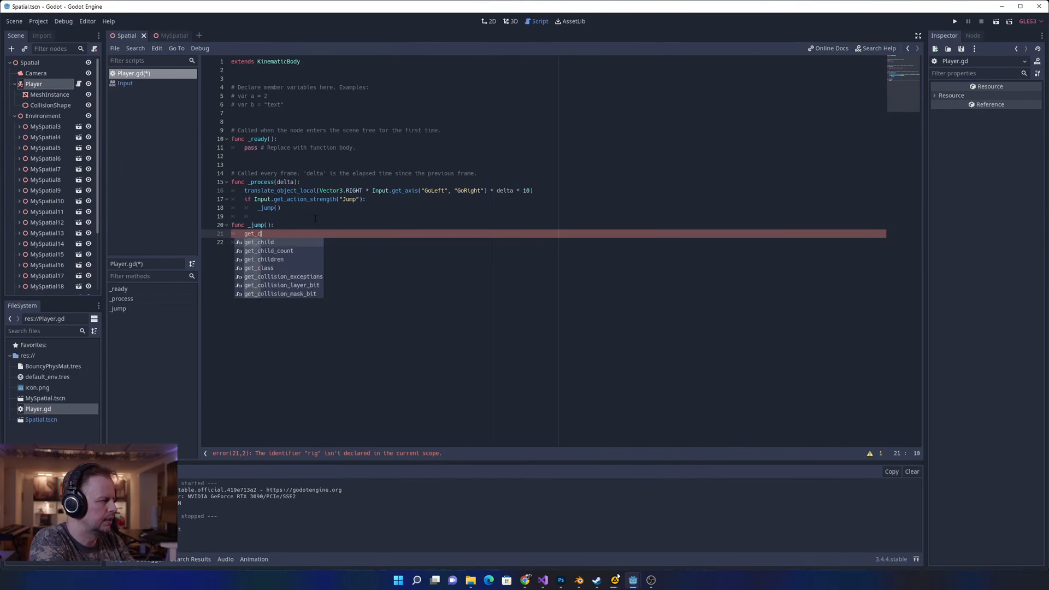
key(BackSpace)
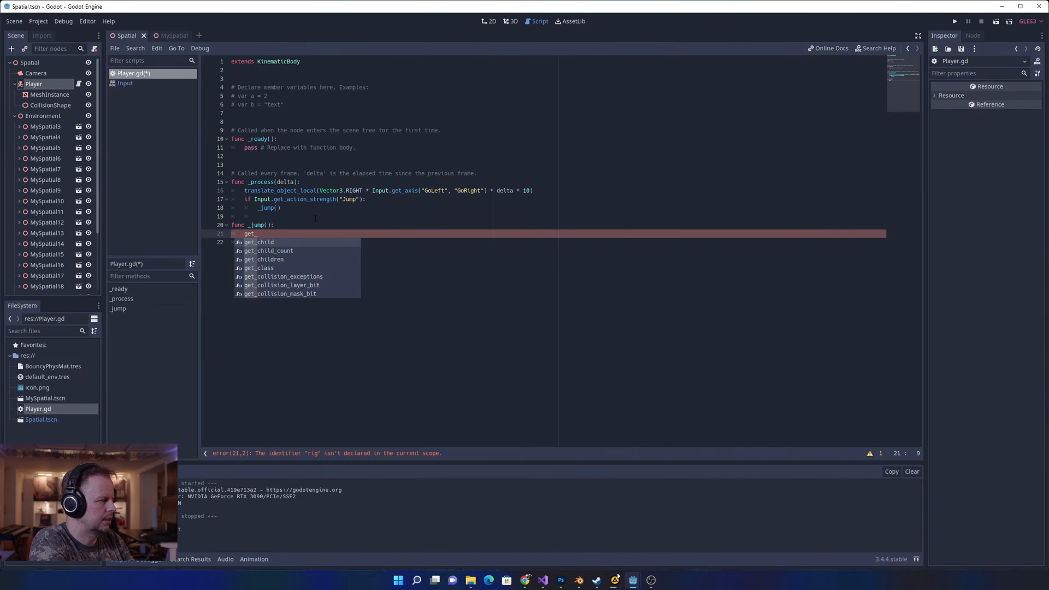
key(Escape)
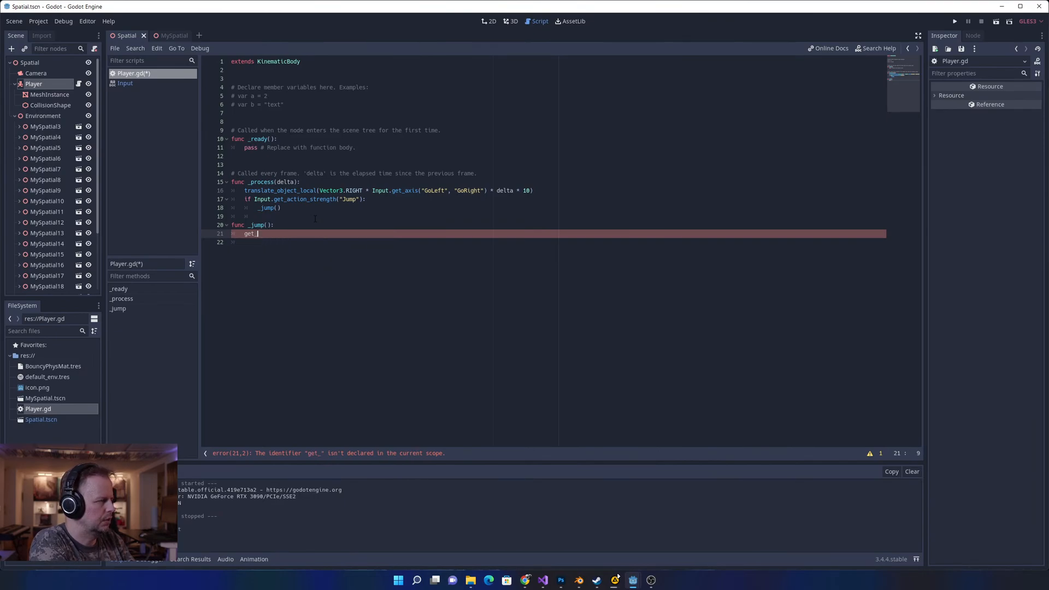
key(BackSpace)
key(BackSpace)
key(BackSpace)
key(BackSpace)
text(kinemt)
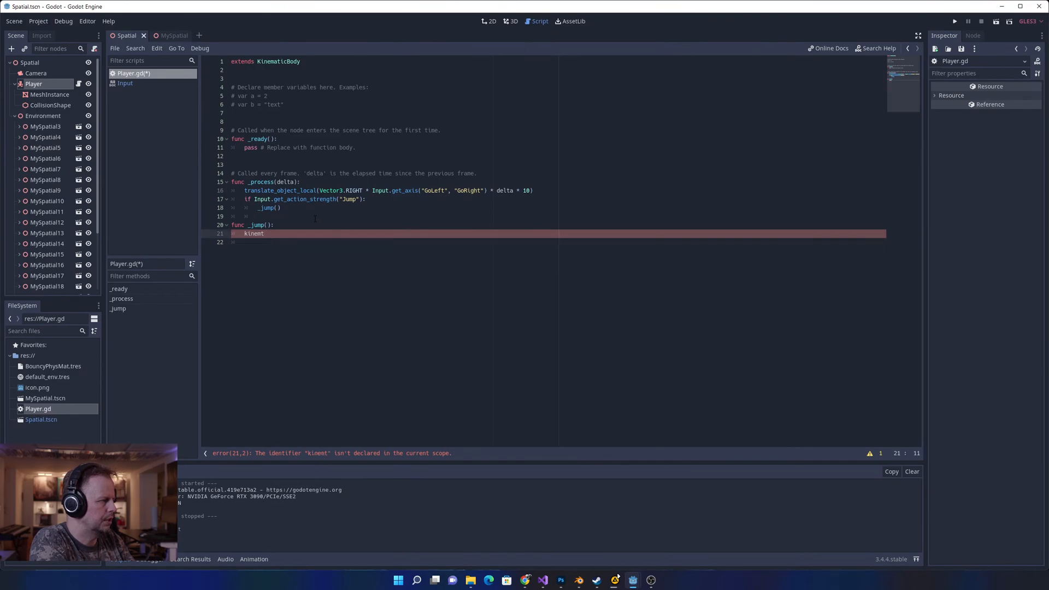
key(BackSpace)
key(BackSpace)
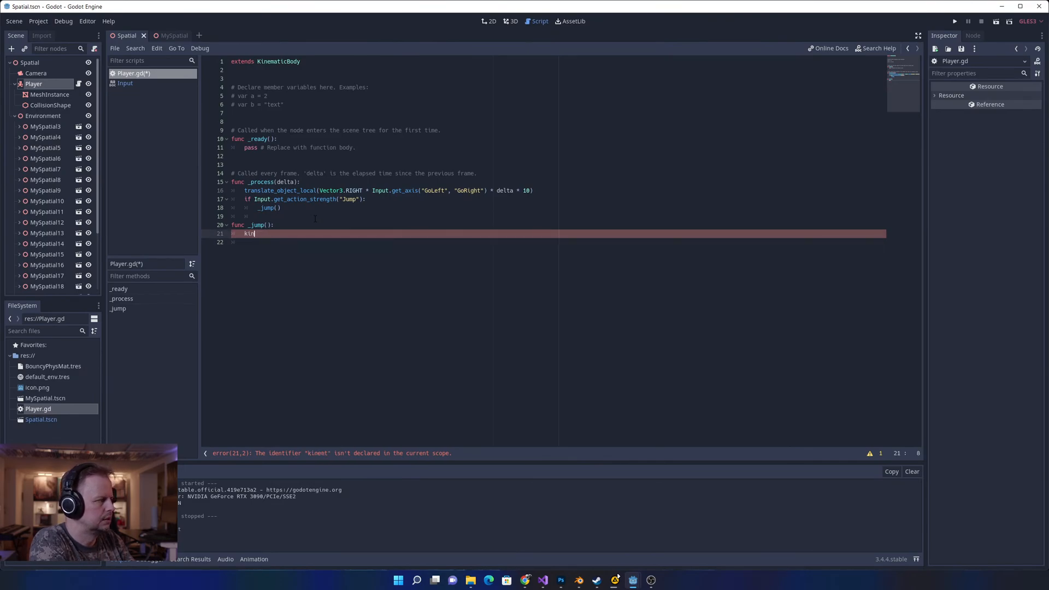
text(ma)
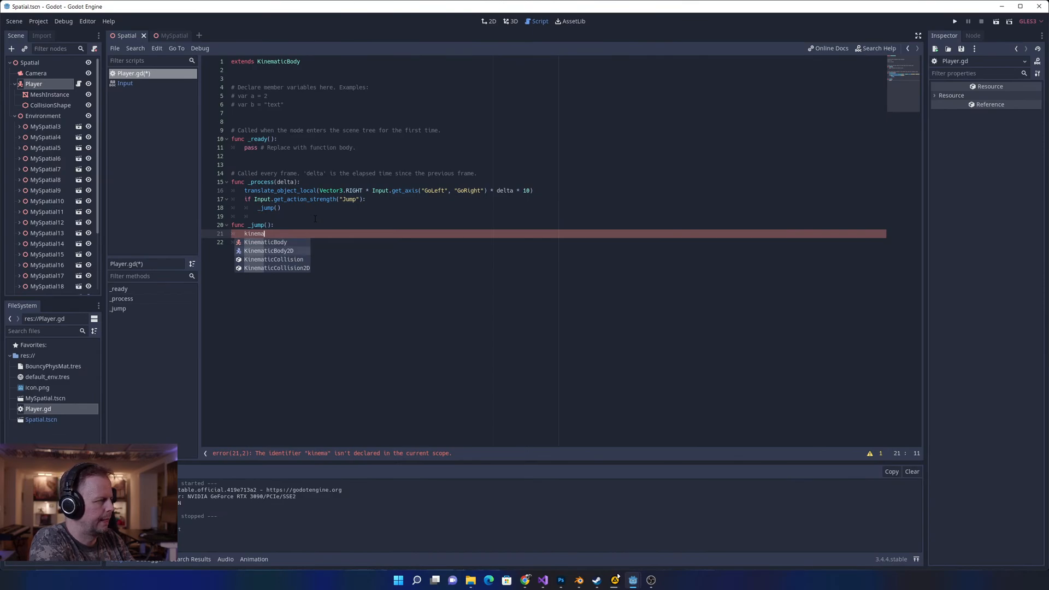
key(Return)
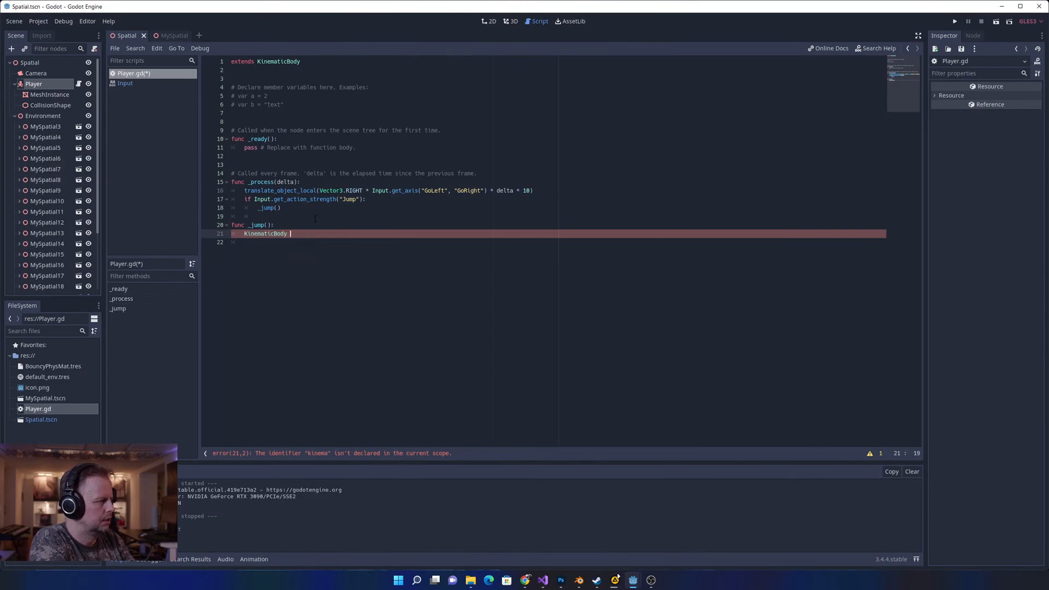
key(BackSpace)
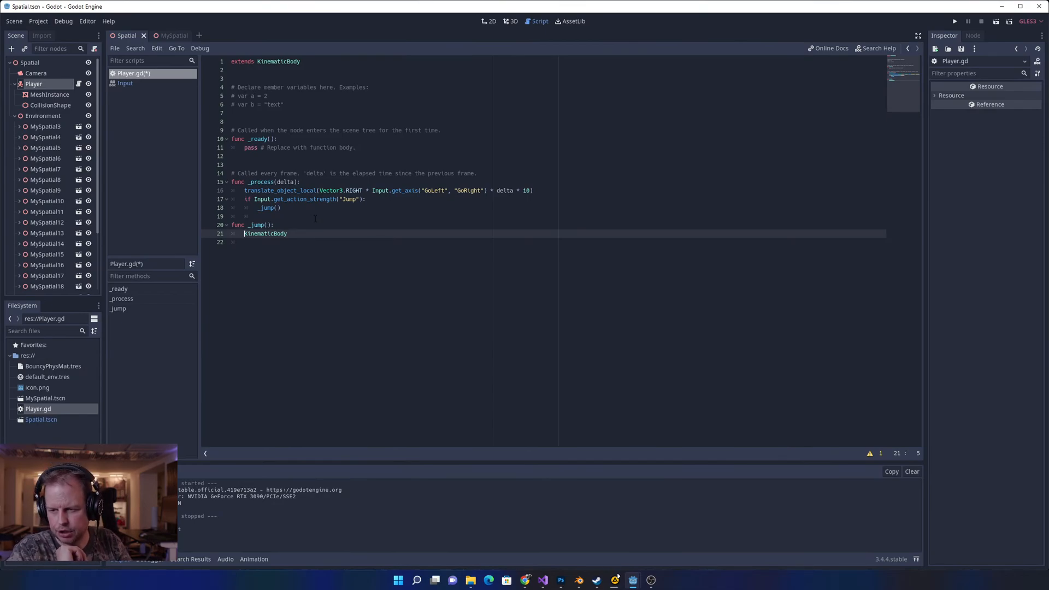
key(shift+End)
key(Delete)
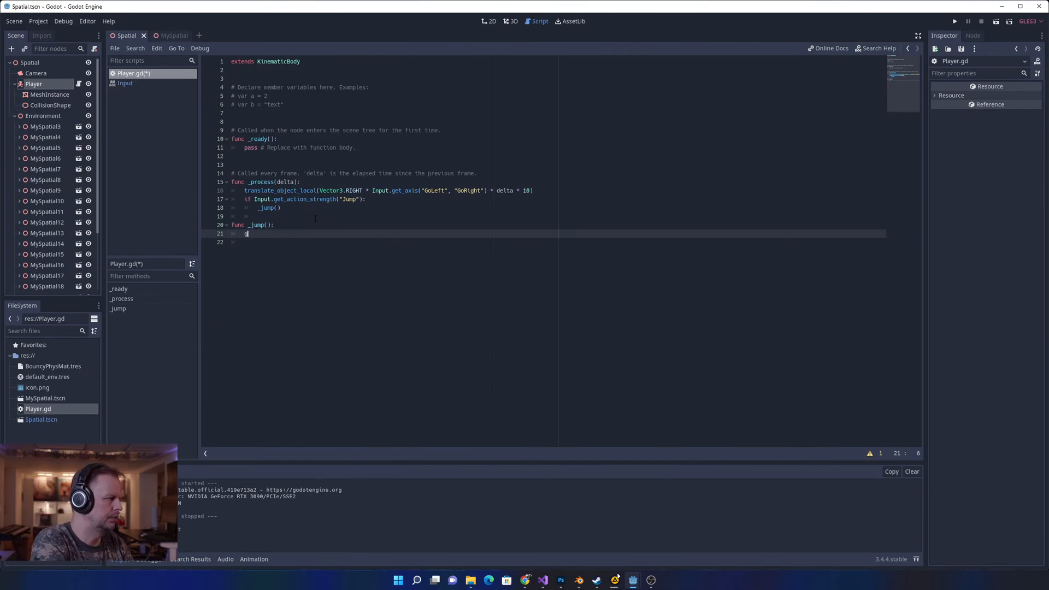
text(var)
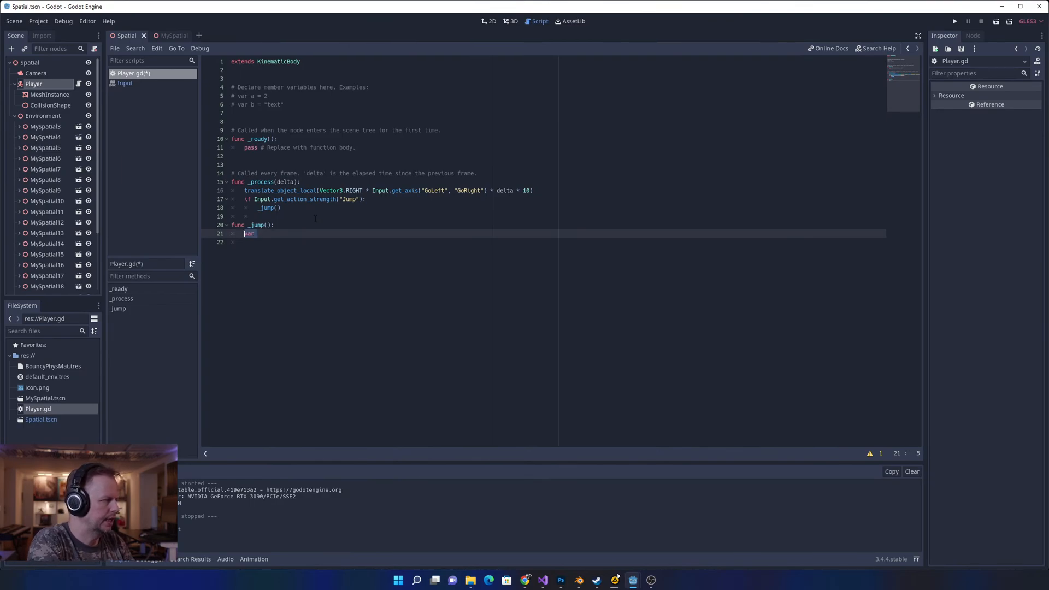
key(BackSpace)
key(BackSpace)
key(BackSpace)
key(BackSpace)
- Declare a member variable with "var body" directly below the commented variable examples
key(Up)
key(Up)
key(Up)
key(Up)
key(Up)
key(Up)
key(Up)
key(Up)
key(Up)
key(Up)
key(Up)
key(Up)
key(Up)
key(Up)
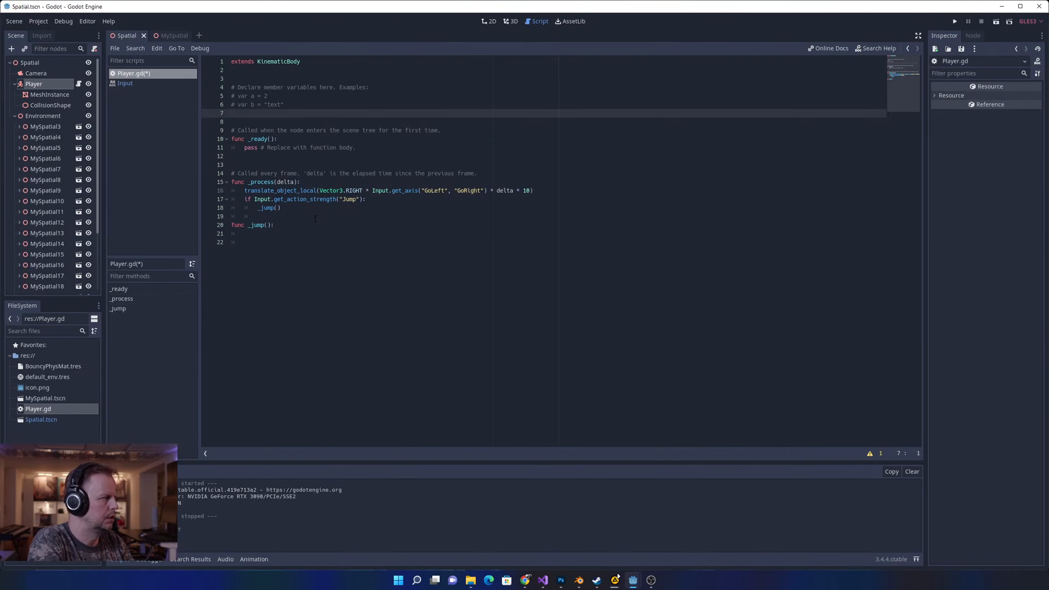
key(Return)
key(Up)
text(var)
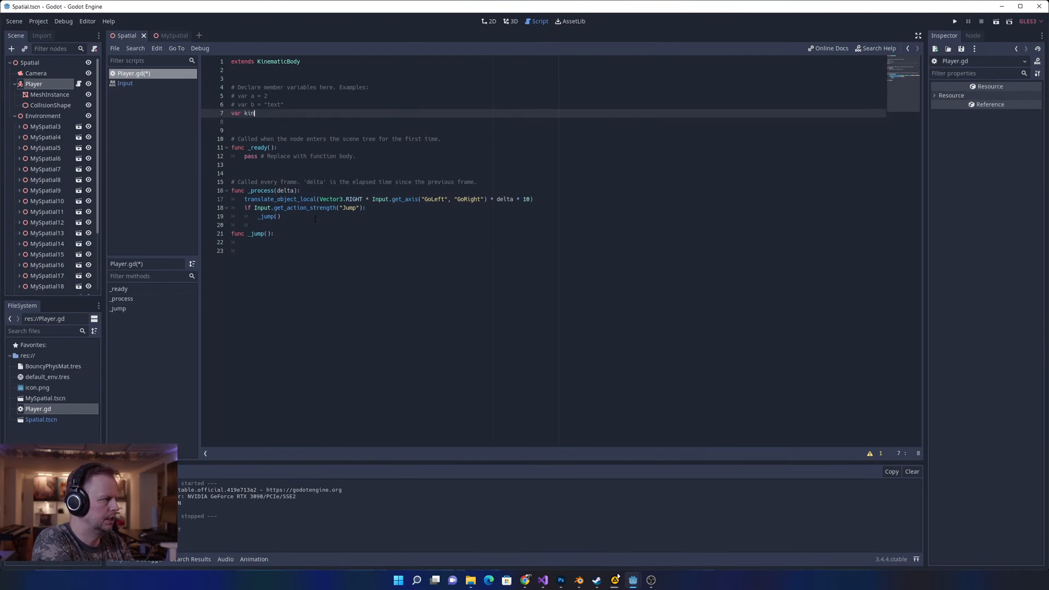
key(BackSpace)
key(BackSpace)
text(body)
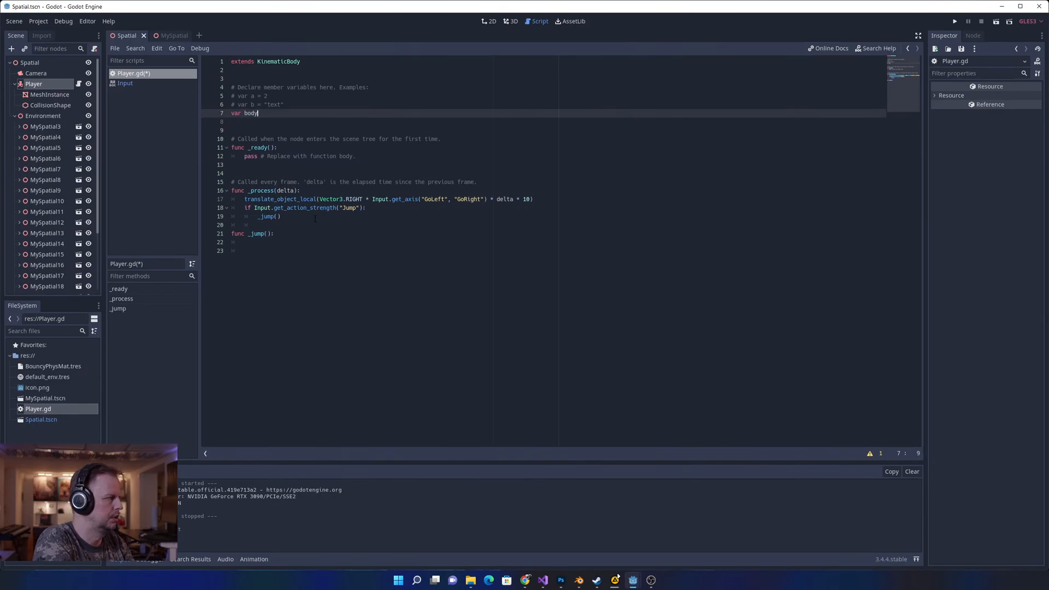
- Replace the placeholder line in the _ready function with body = get_node(".")
key(Down)
key(Down)
key(Down)
key(Down)
key(Down)
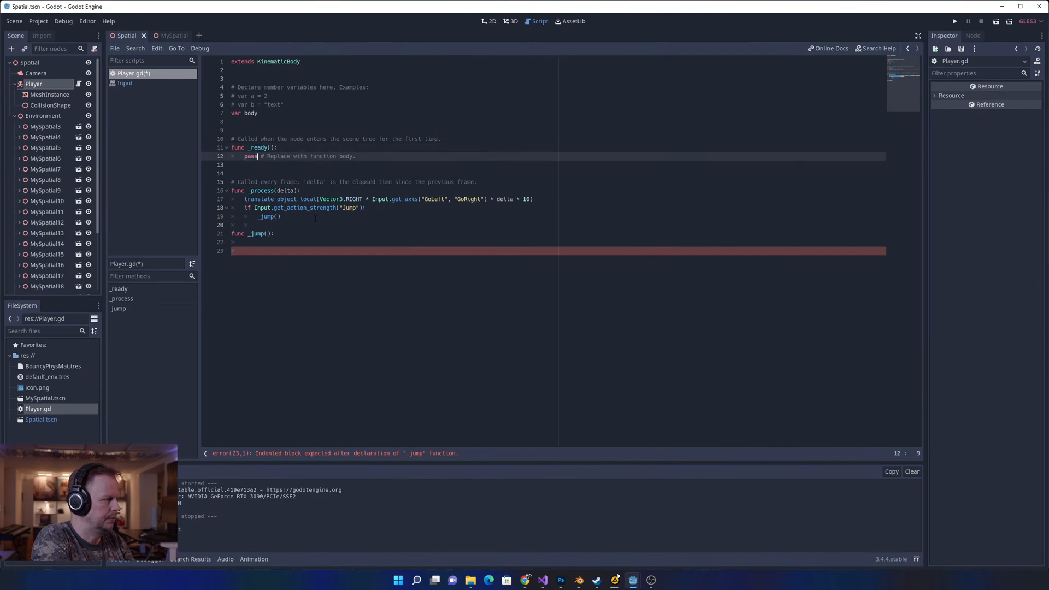
key(shift+End)
key(Delete)
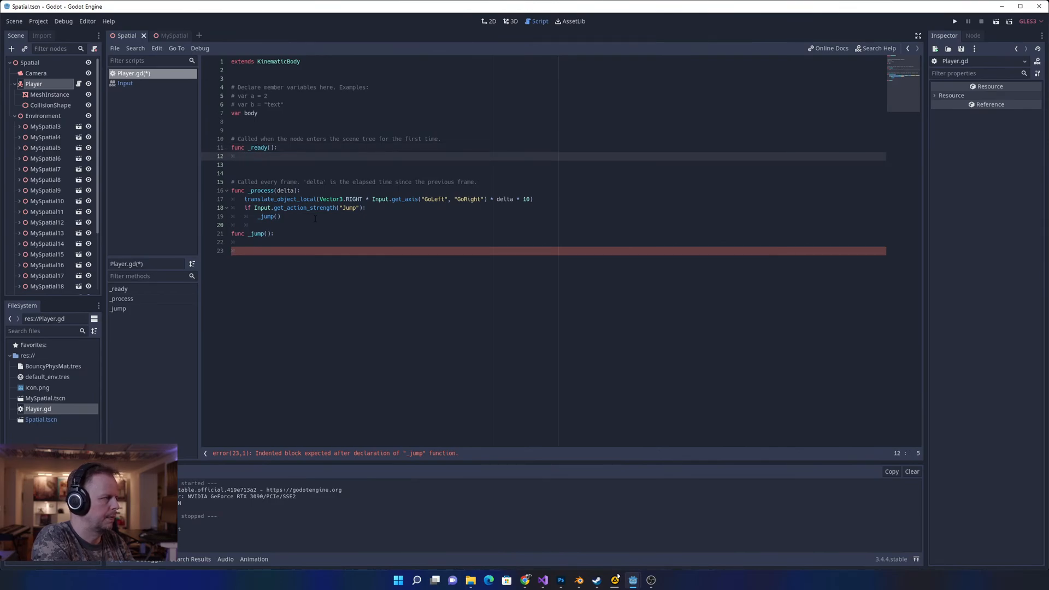
text(body)
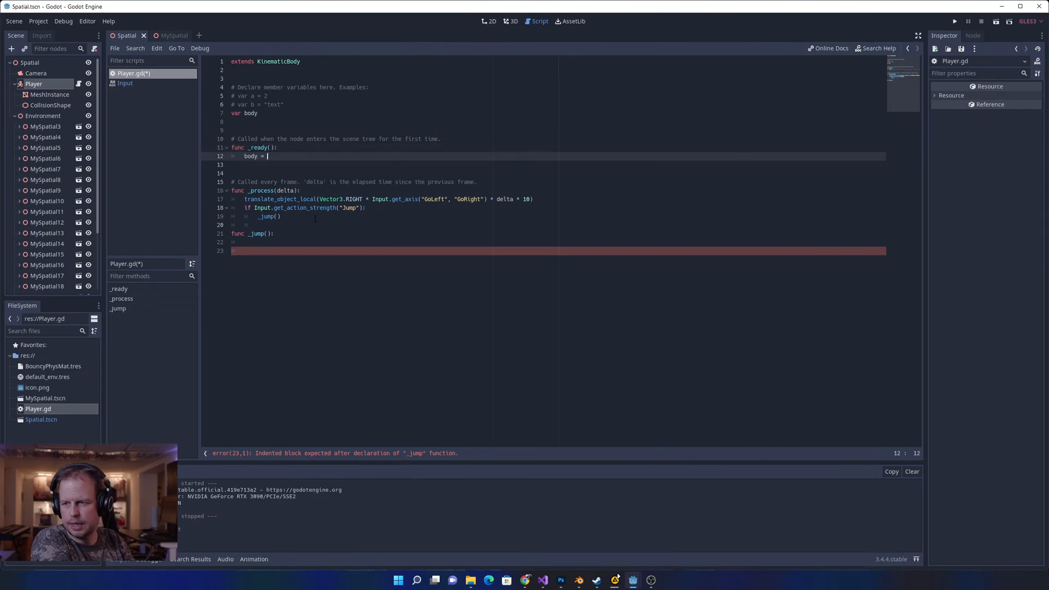
text( = )
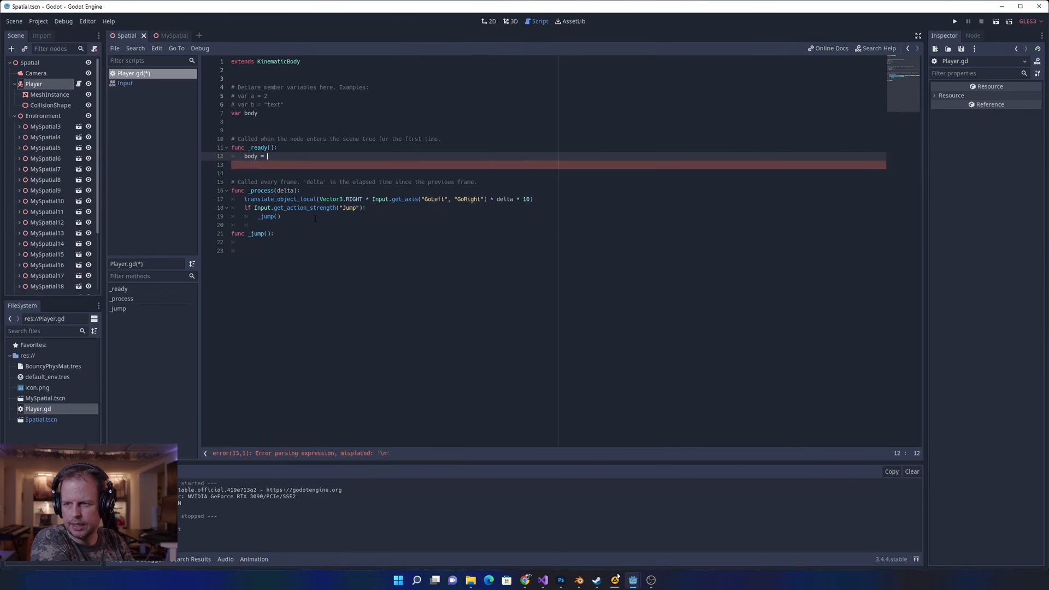
text(get_node()
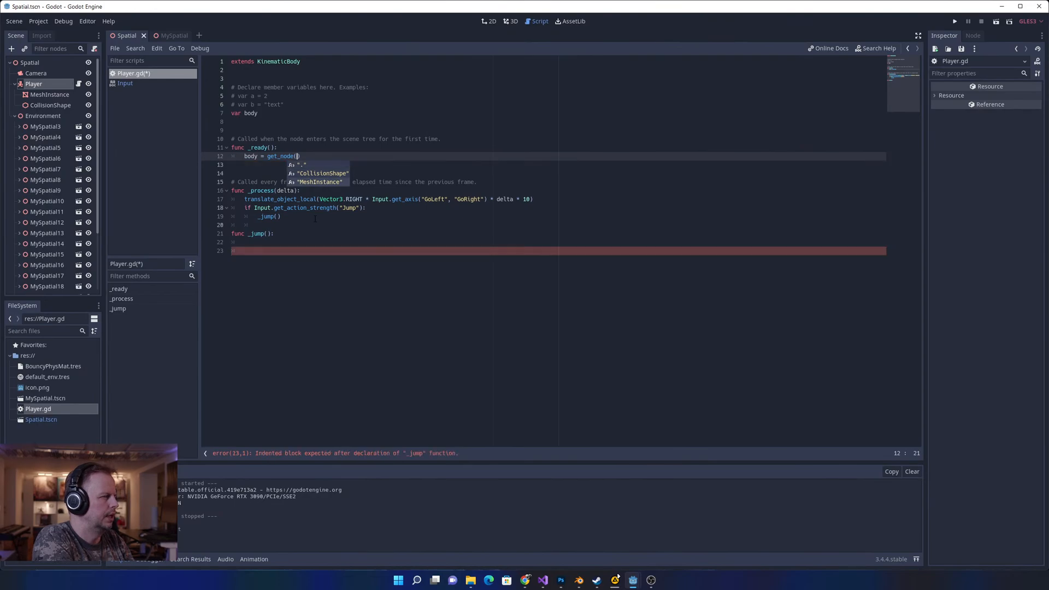
key(Return)
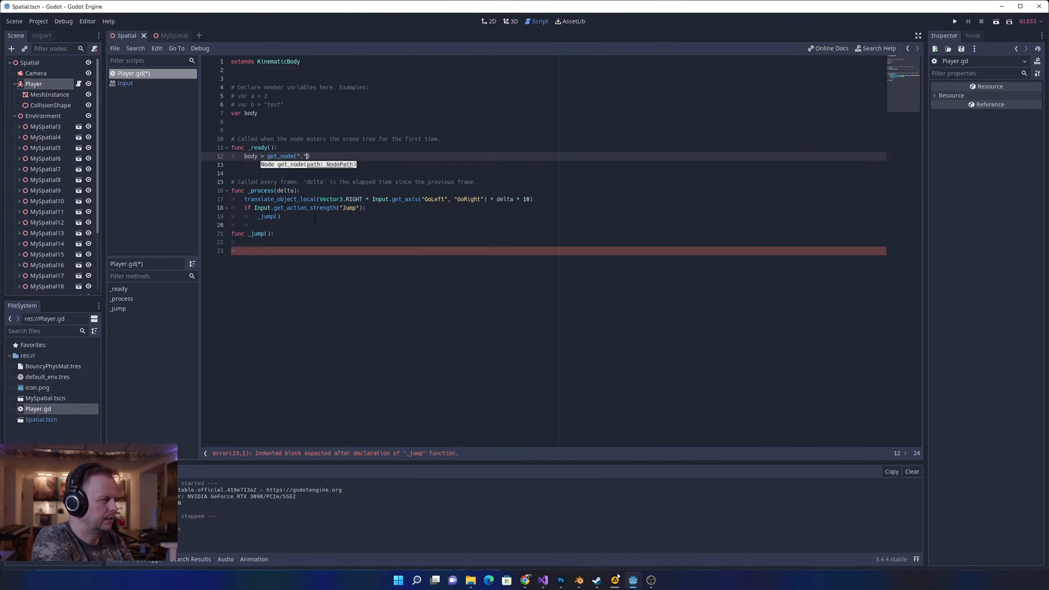
key(Right)
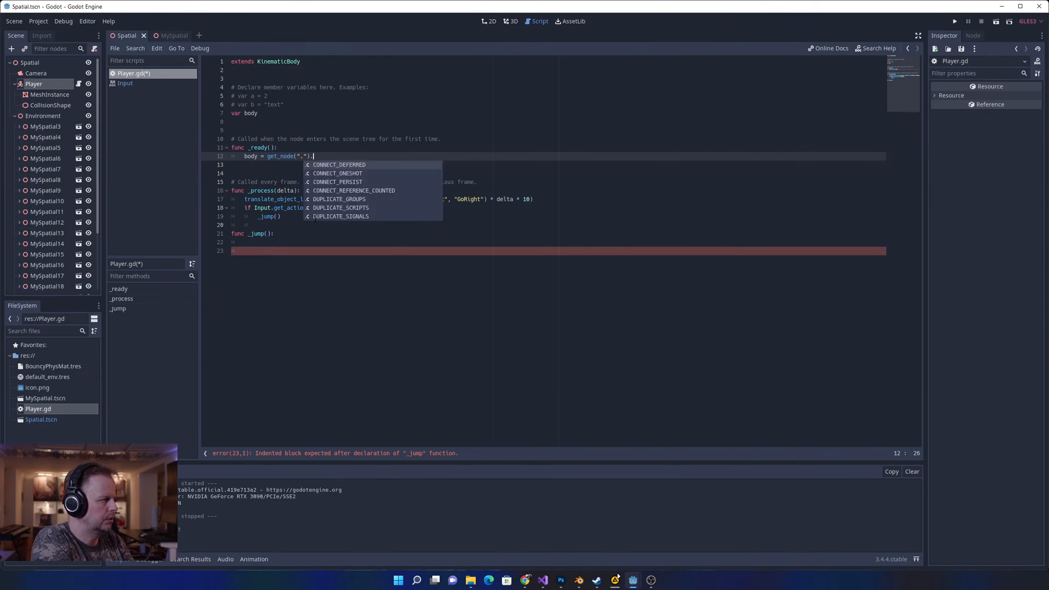
key(BackSpace)
key(Left)
key(Left)
key(Left)
key(Left)
key(Left)
key(Left)
key(Left)
key(Left)
key(Left)
key(Left)
key(Left)
key(Left)
key(Left)
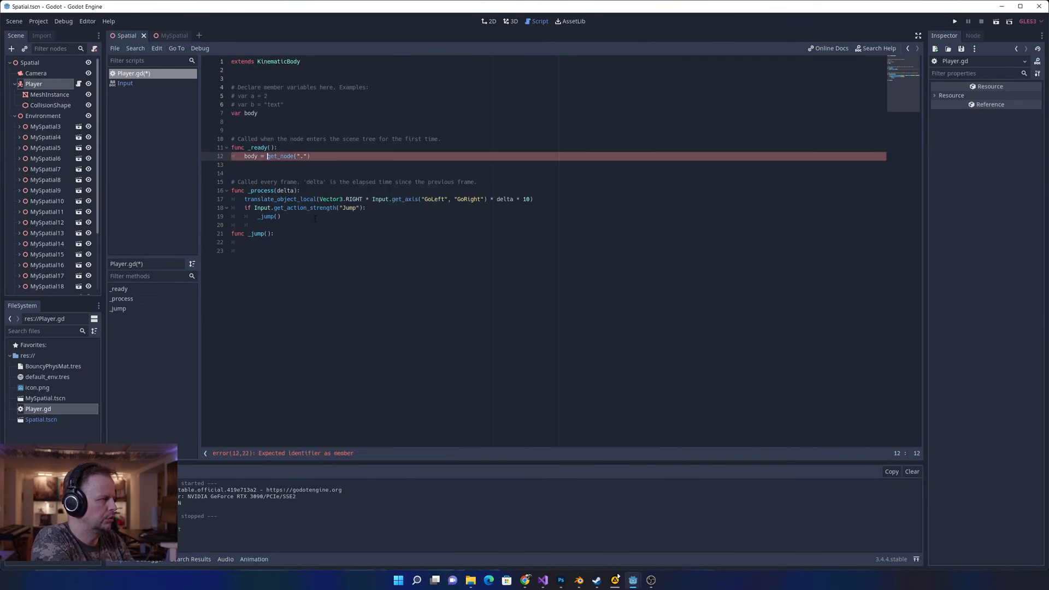
key(Home)
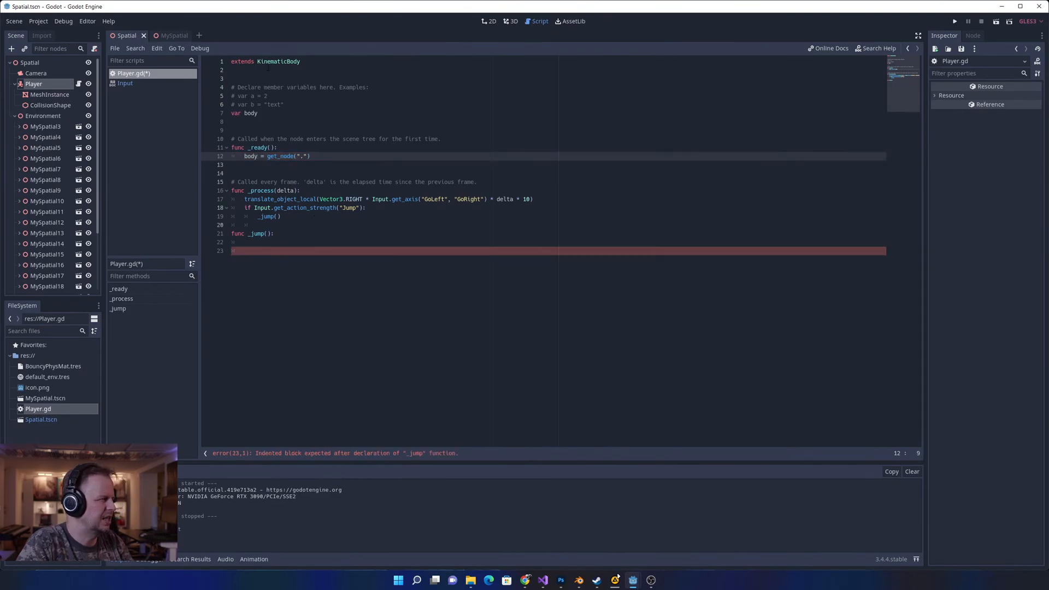
click(320, 150)
key(Down)
key(End)
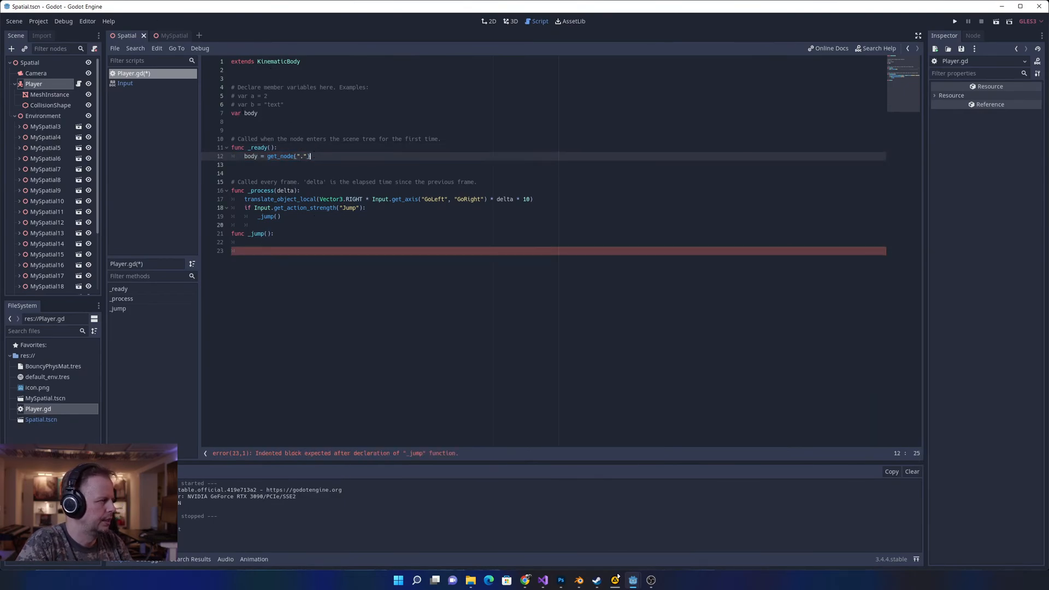
click(235, 112)
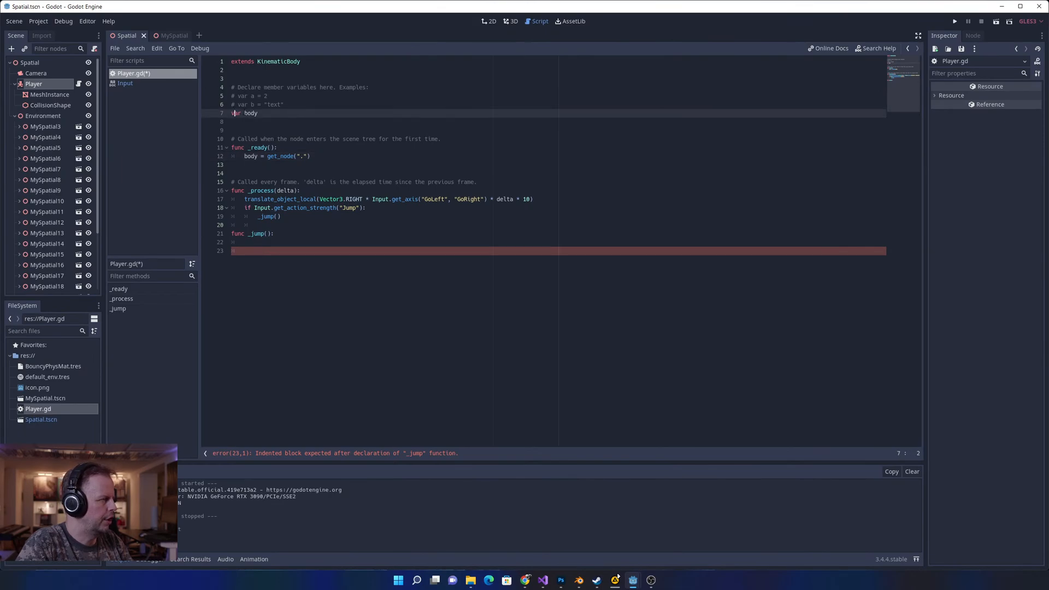
click(307, 164)
- Start the body of the _jump function with "body.add" and save the script
click(306, 239)
text(body.)
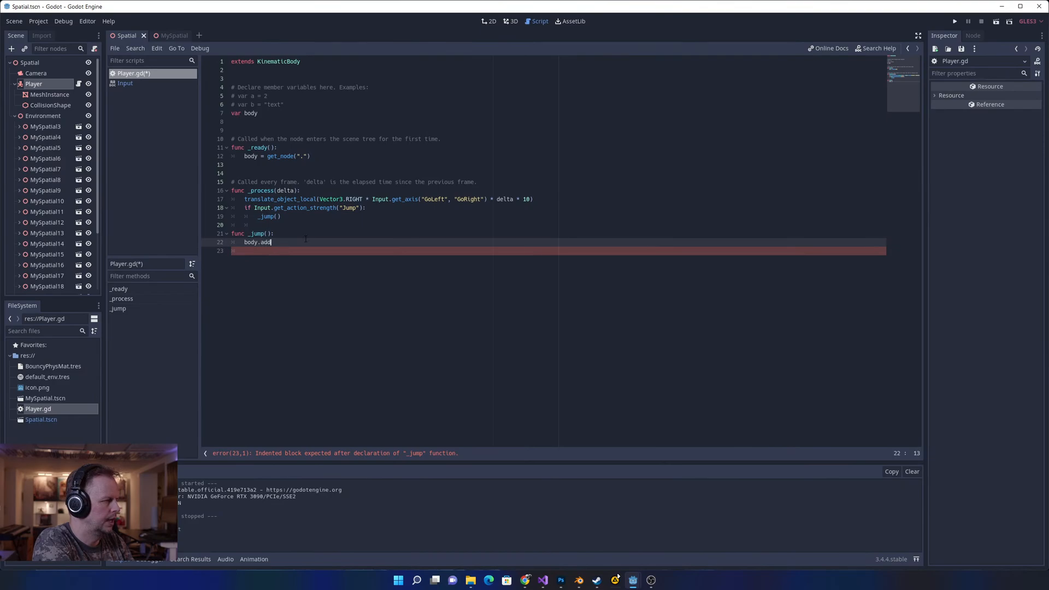
text(add)
key(ctrl+s)
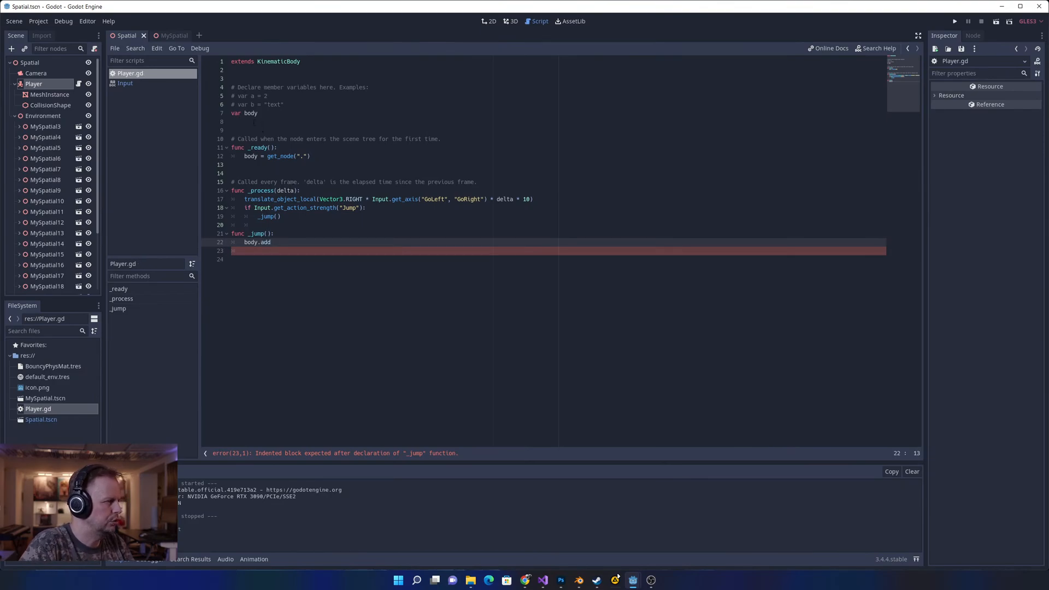
- Try to give the body variable a type by replacing its var keyword with KinematicBody
click(251, 113)
key(Left)
key(Left)
key(Left)
key(ctrl+shift+Left)
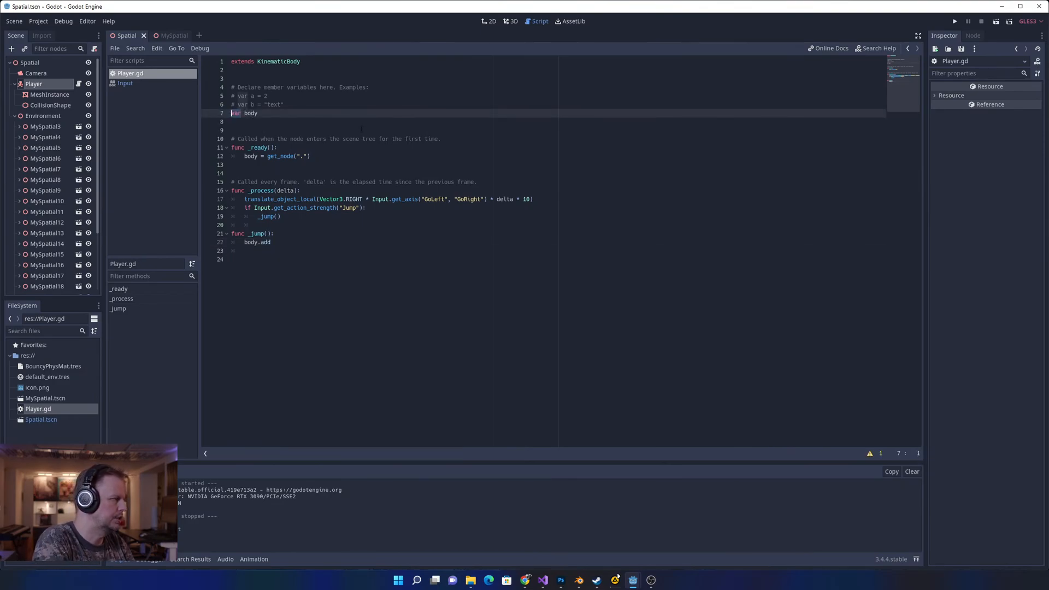
text(L)
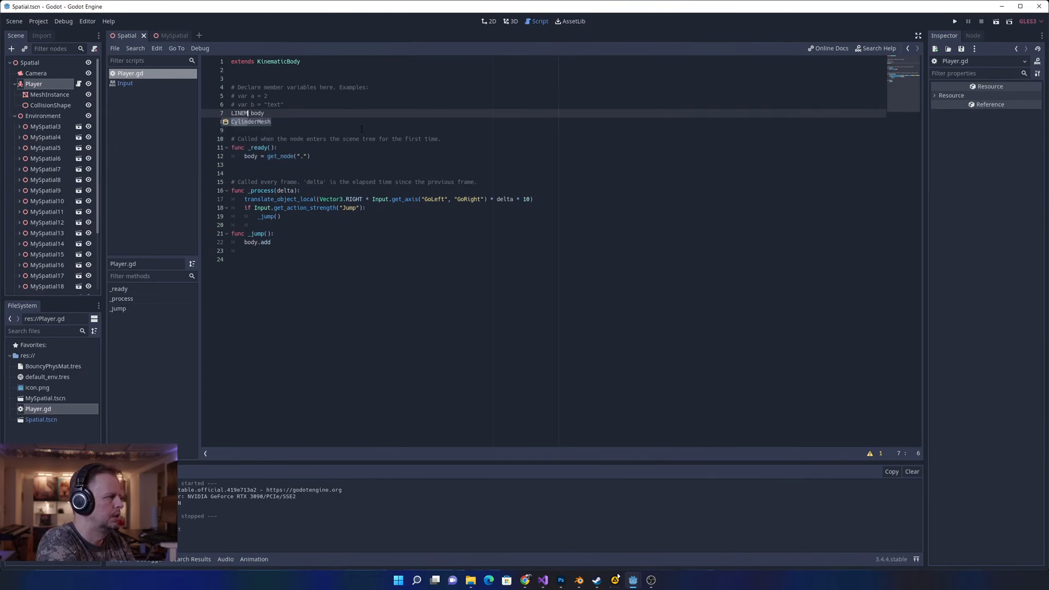
key(BackSpace)
text(Kin)
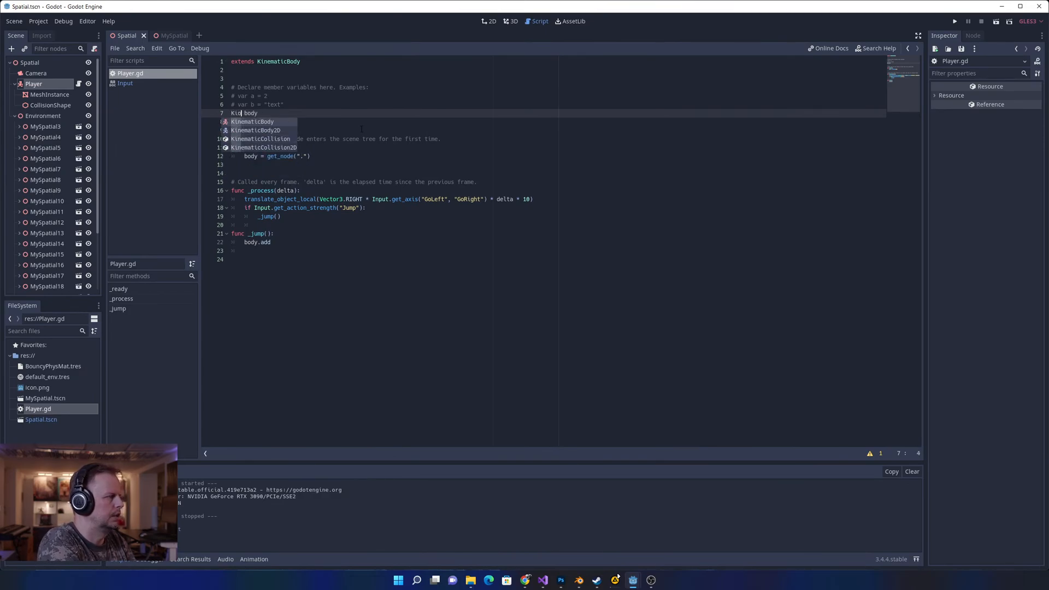
text(e)
key(Return)
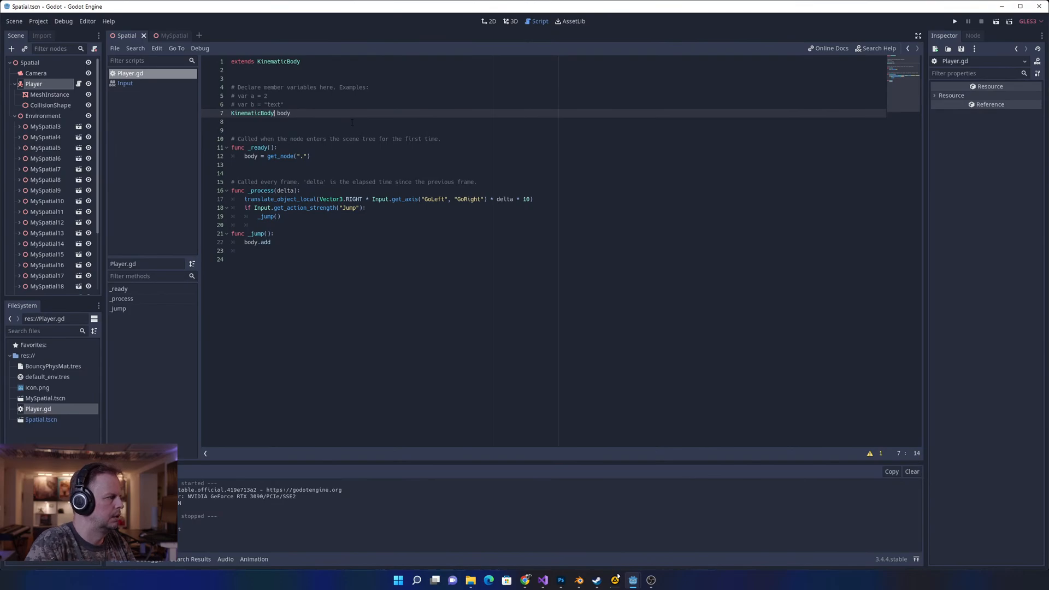
click(304, 241)
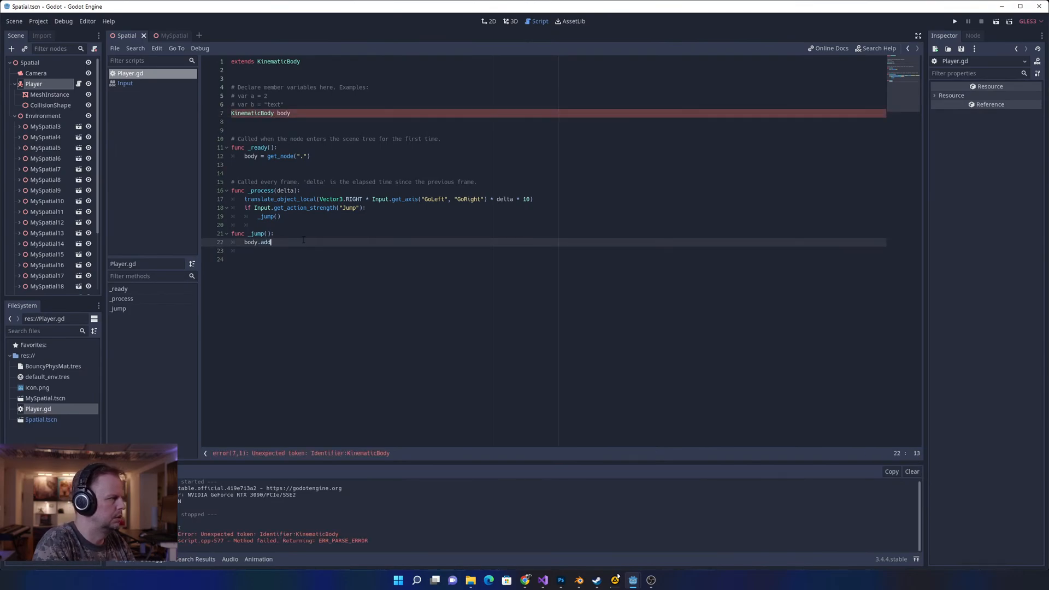
- Rewrite the body declaration below the commented variable examples as "var body : KinematicBody"
click(273, 113)
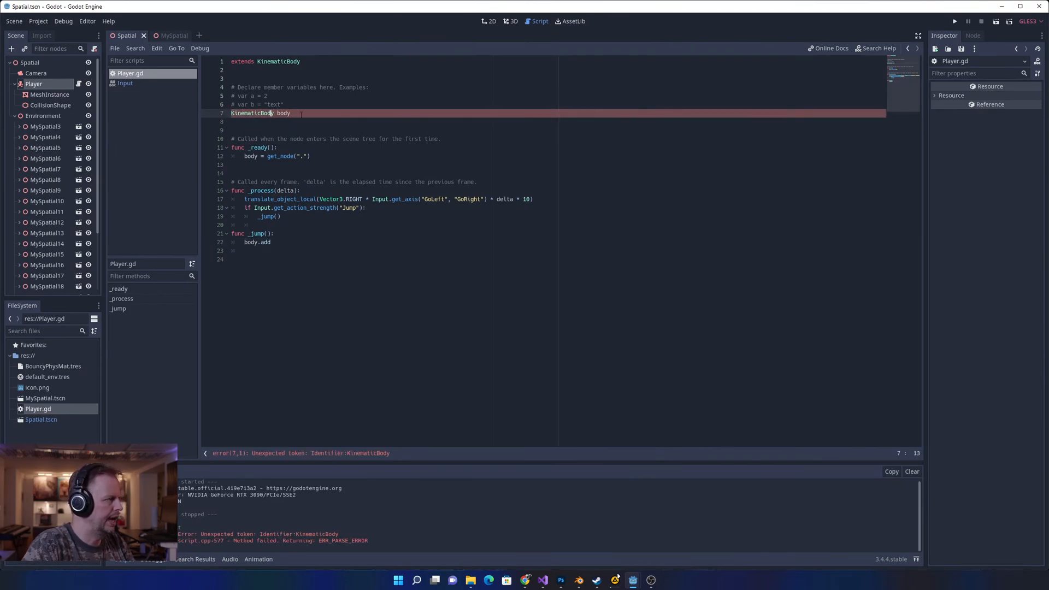
key(ctrl+shift+Left)
key(BackSpace)
text(var body : Ki)
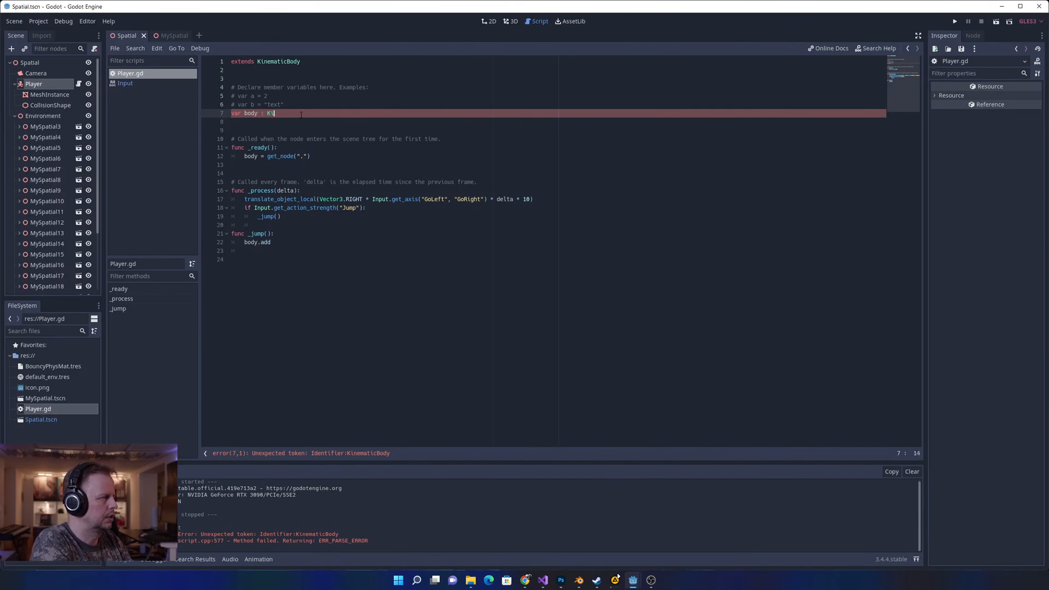
text(n)
key(Return)
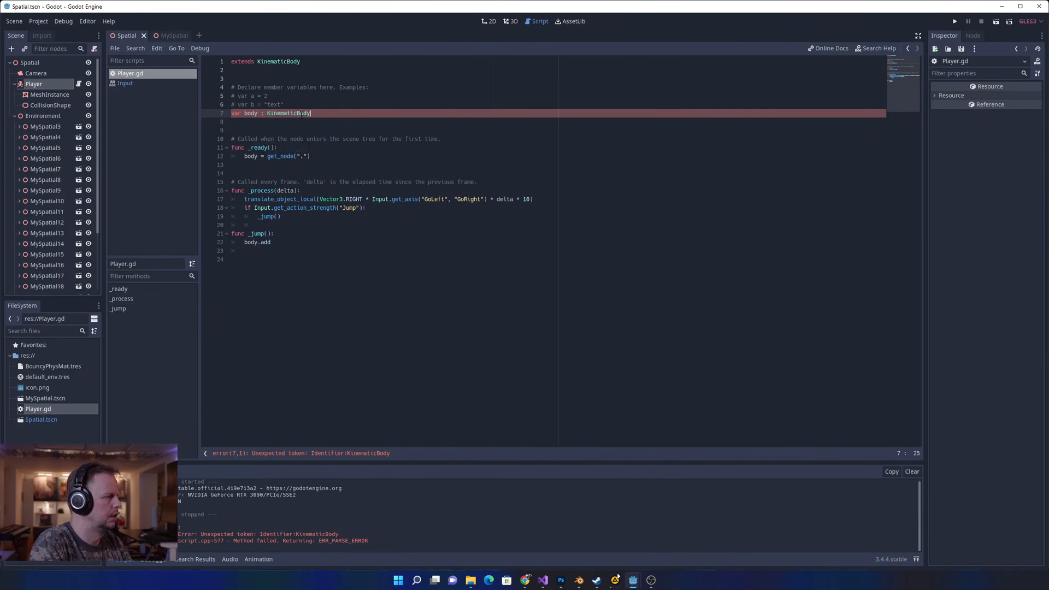
click(358, 127)
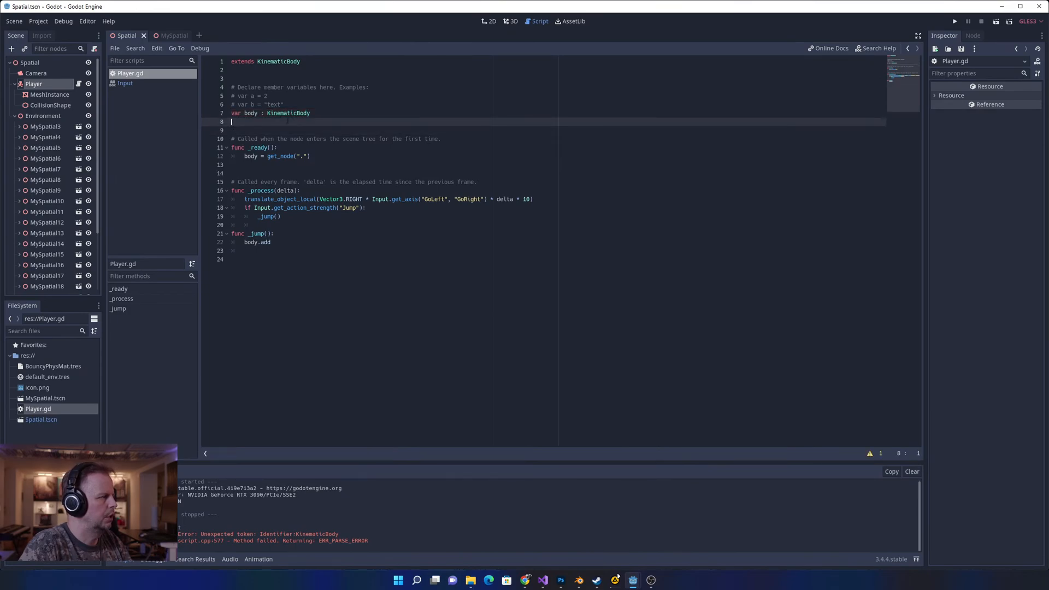
- Try to complete the body call in the _jump function with "add", and replace it with "tran"
click(283, 244)
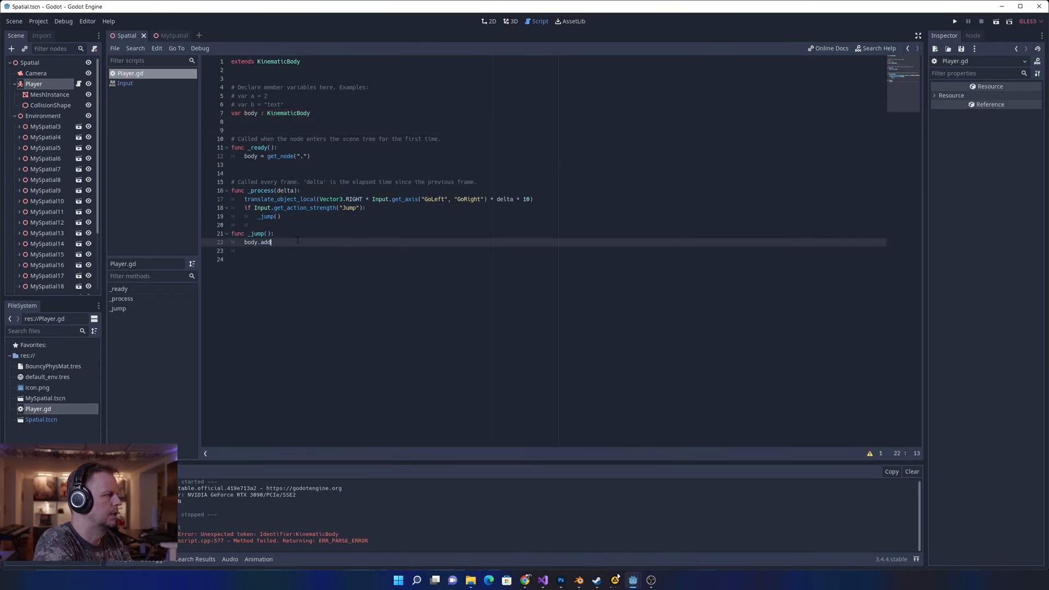
click(284, 113)
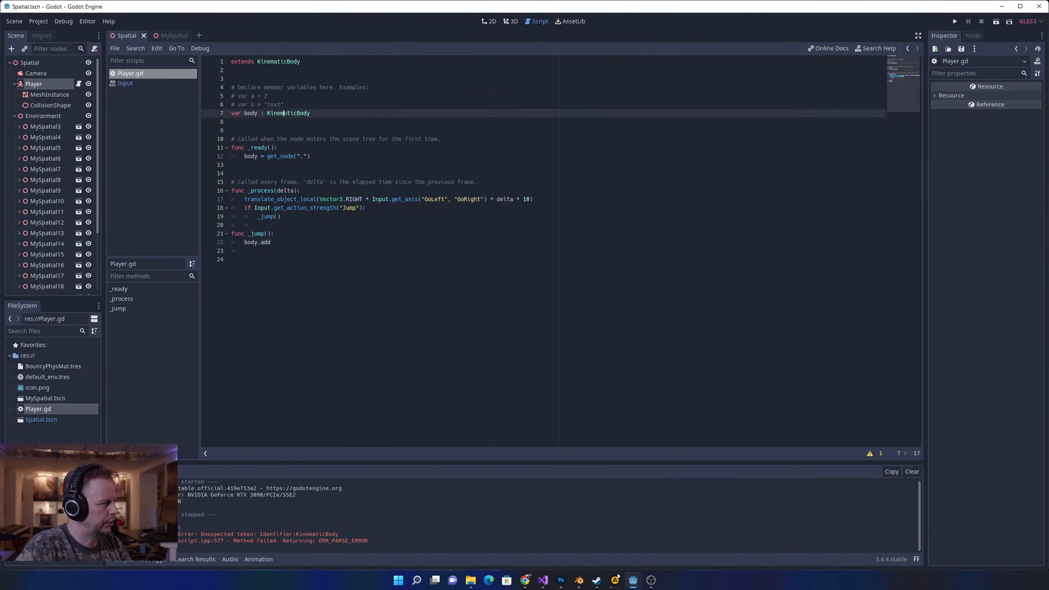
click(299, 244)
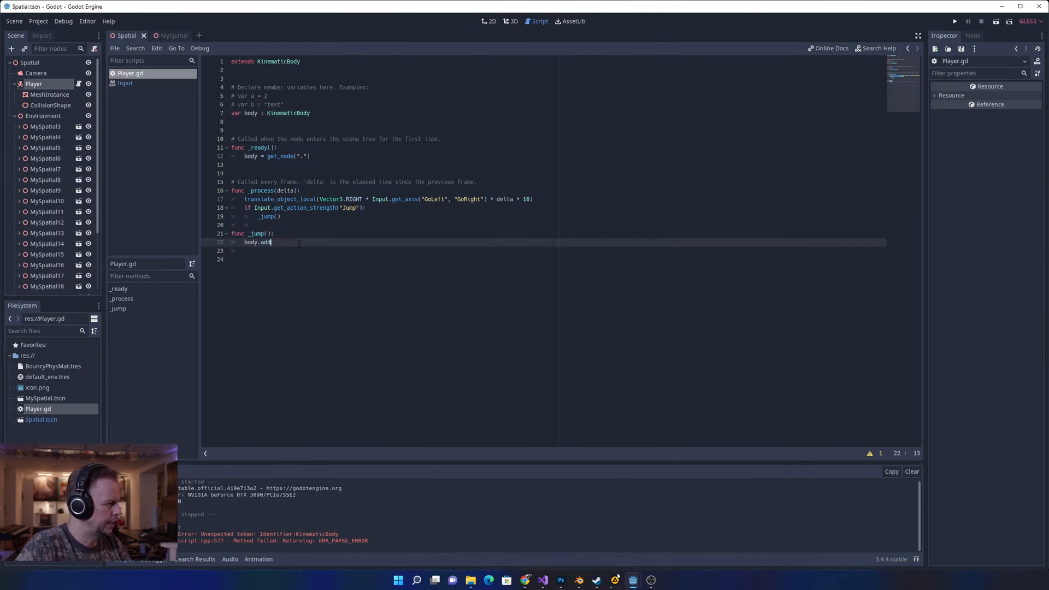
key(BackSpace)
key(BackSpace)
key(BackSpace)
text(add)
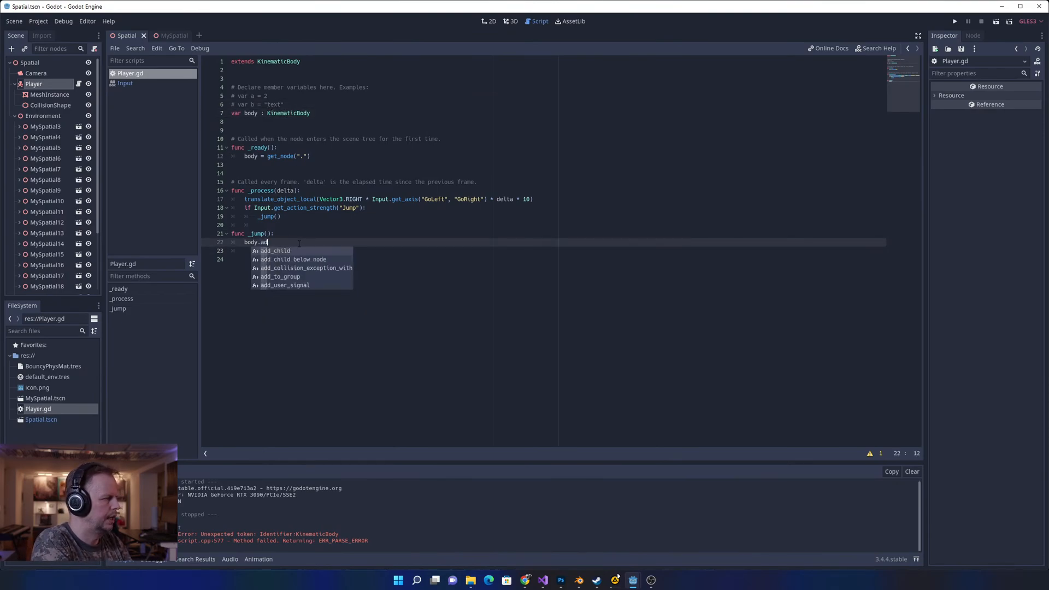
key(BackSpace)
key(BackSpace)
key(BackSpace)
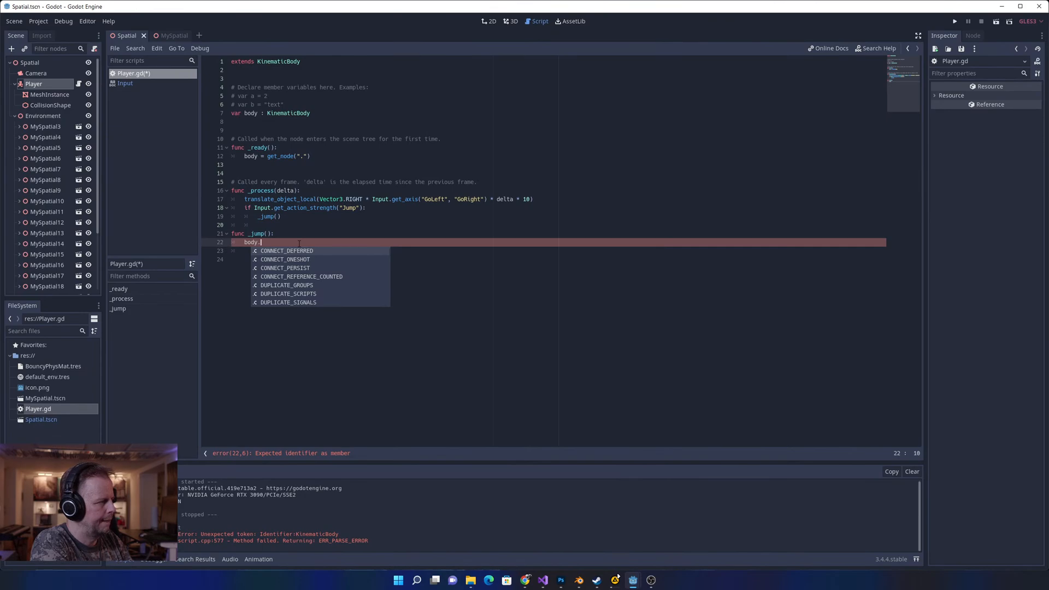
text(tran)
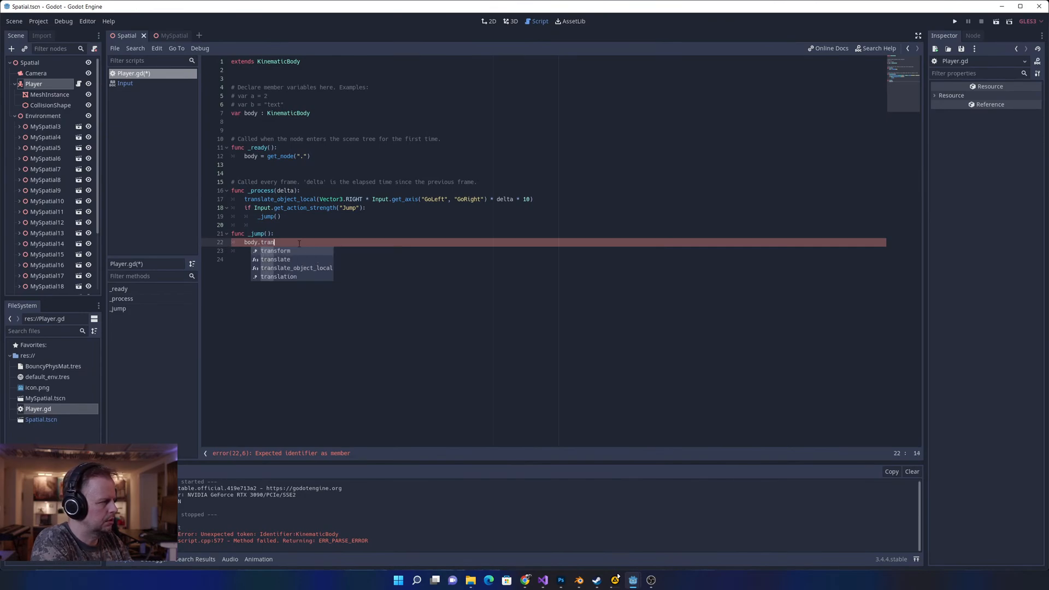
key(ctrl+shift+Left)
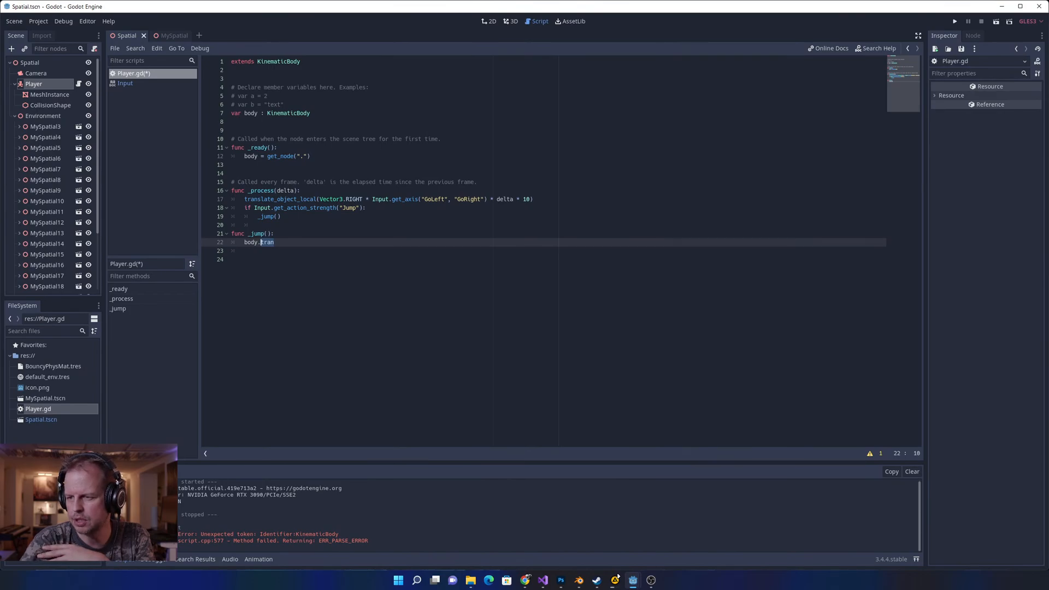
click(368, 251)
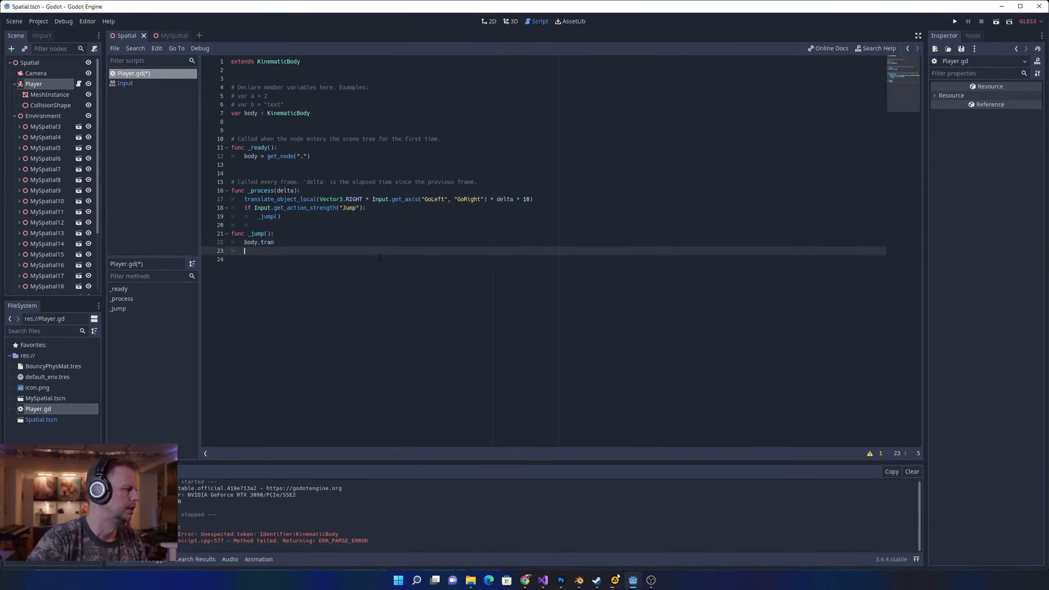
- Add a move_and_slide() call to the _process function, directly below the if block that calls _jump()
key(Up)
key(End)
key(Up)
key(Up)
key(Up)
key(Up)
key(Up)
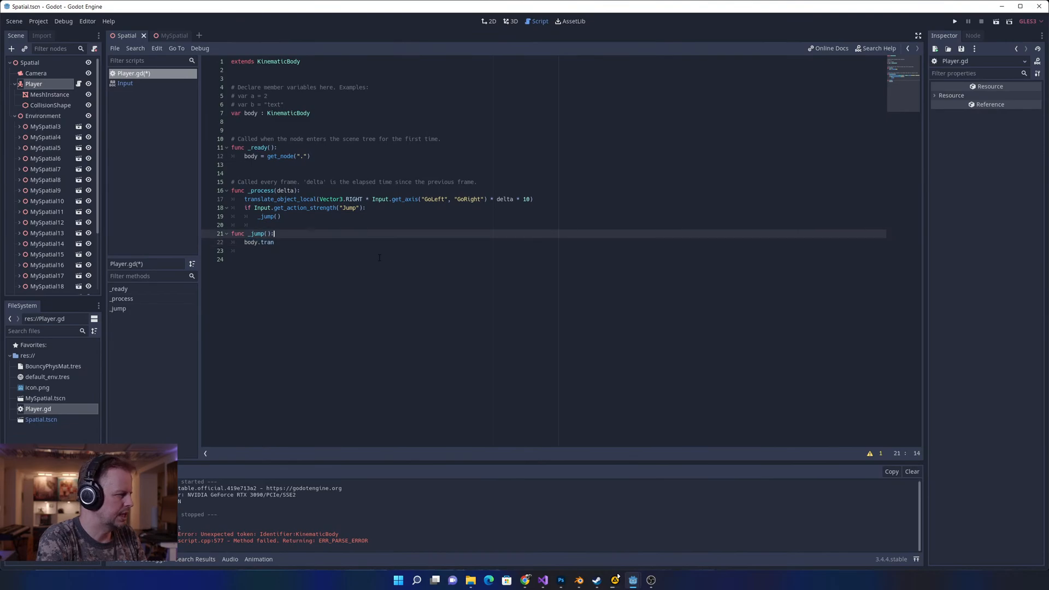
key(Down)
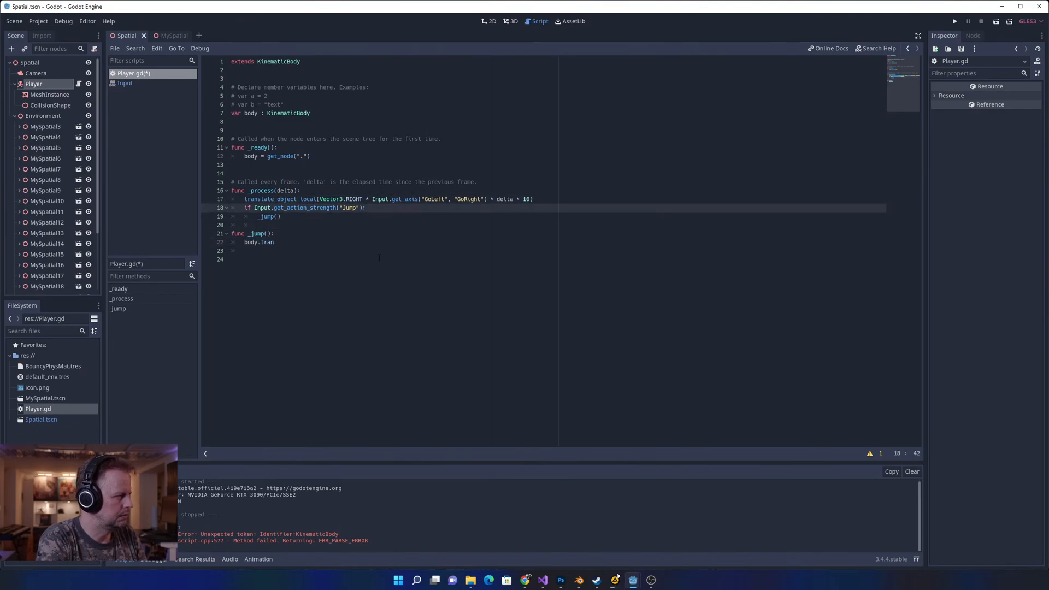
key(Up)
key(Up)
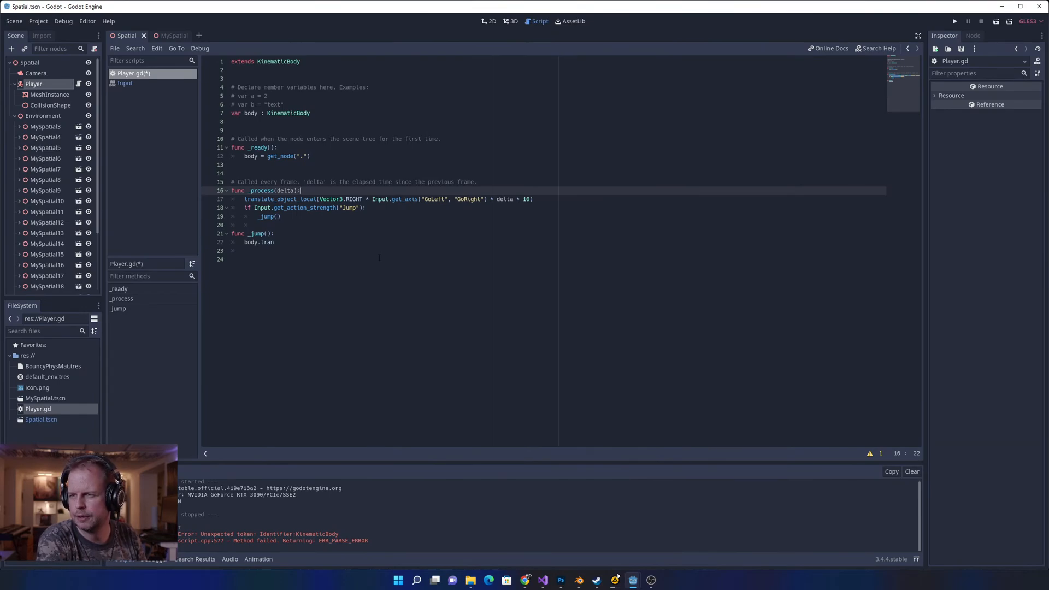
key(Down)
key(Down)
key(Down)
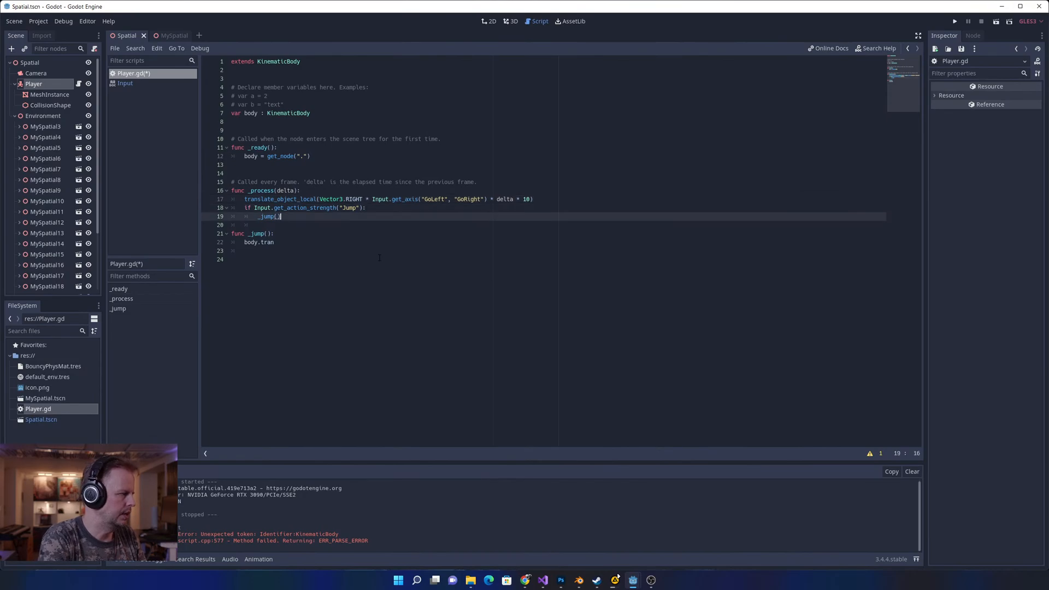
key(Return)
key(BackSpace)
text(move_and)
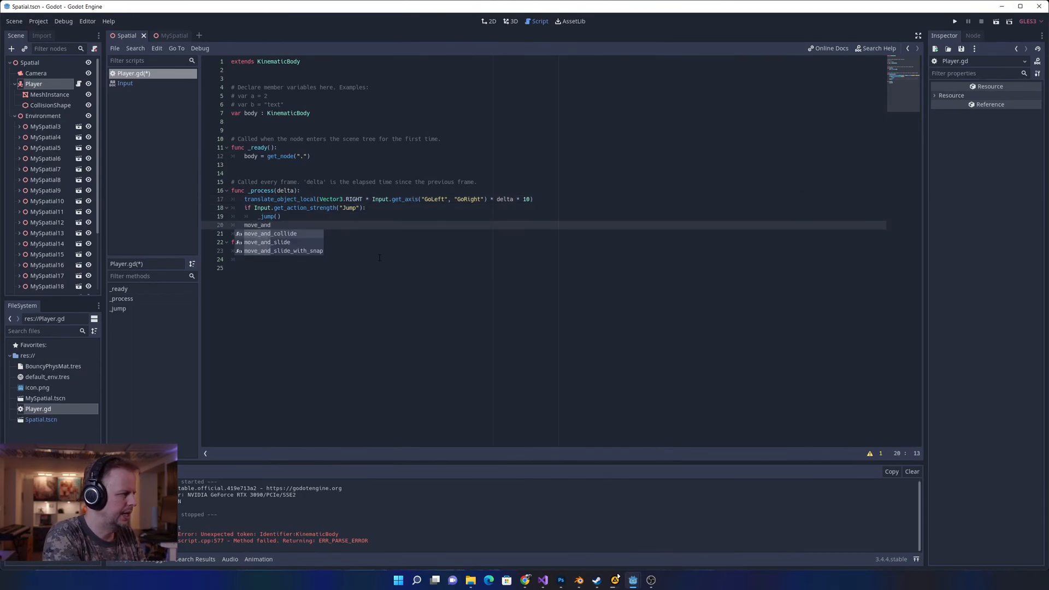
key(Down)
key(Return)
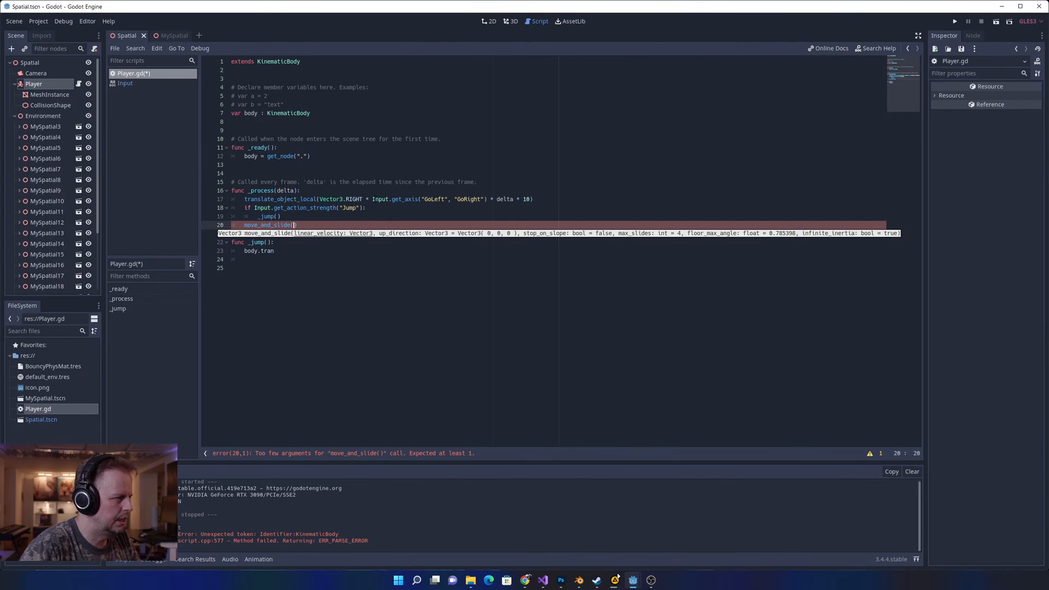
- Delete the _jump() call from the if block in the _process function
click(330, 207)
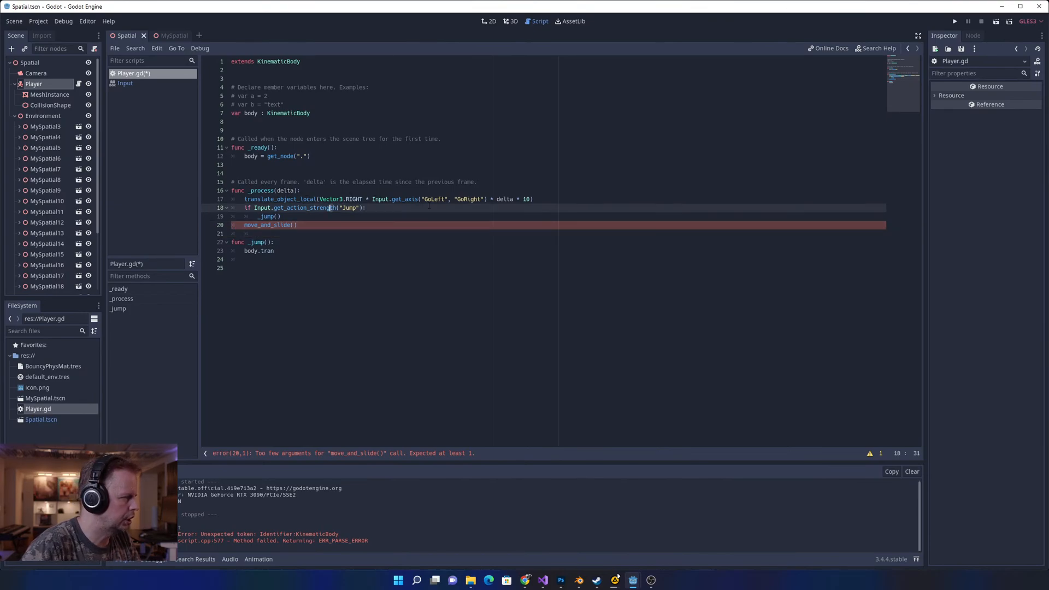
key(Down)
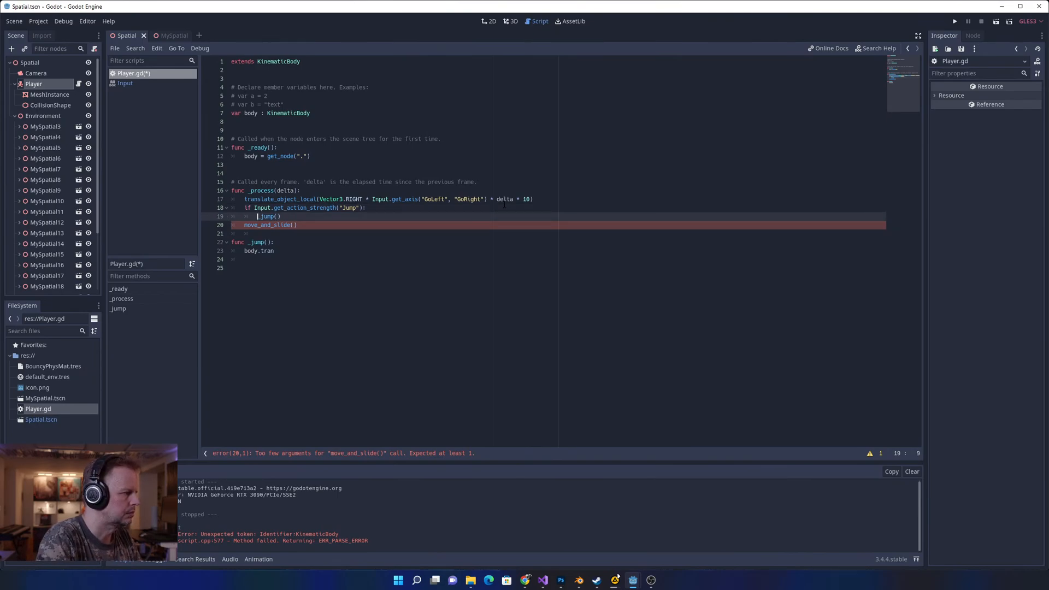
key(shift+End)
key(Delete)
- Delete the _jump function definition and its unfinished body line at the end of the script
key(Down)
key(Down)
key(Down)
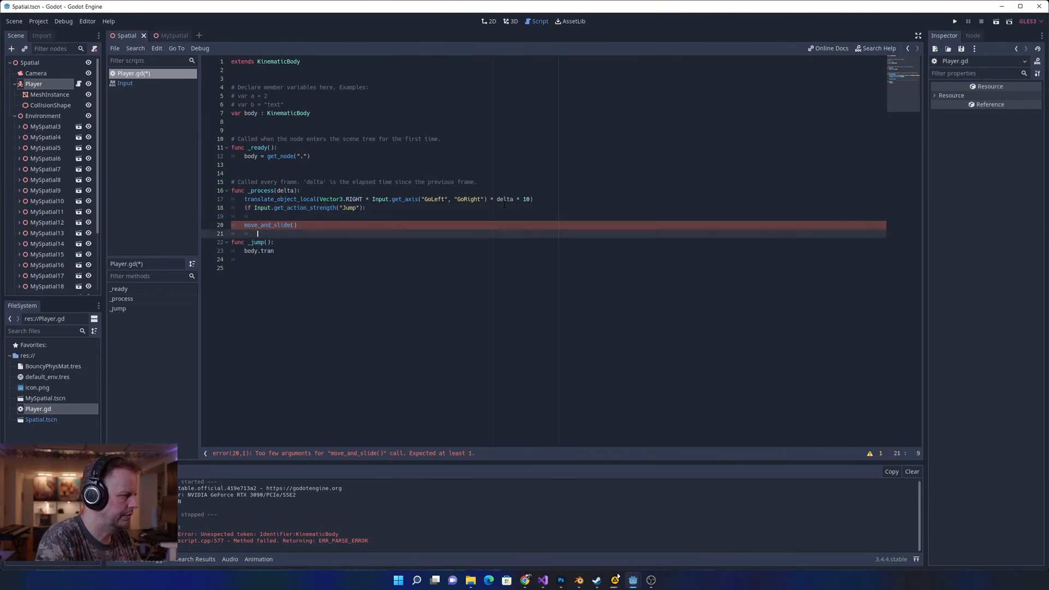
key(Home)
key(shift+Down)
key(shift+Down)
key(Delete)
key(Up)
key(Up)
key(Up)
key(Up)
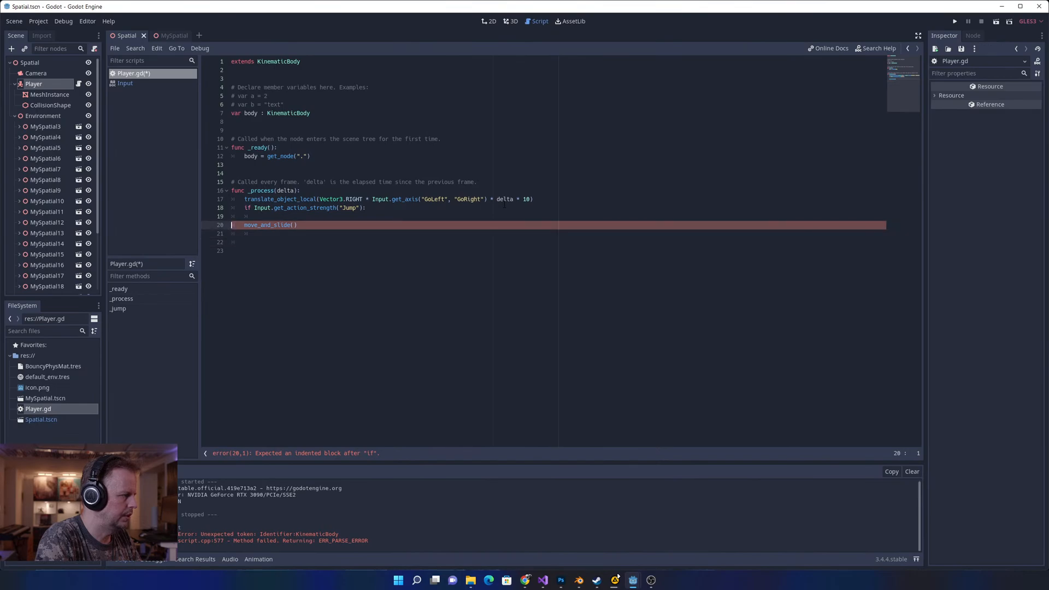
key(Down)
key(Up)
key(Up)
key(Up)
key(Up)
key(Up)
key(Up)
key(Up)
key(Up)
key(Up)
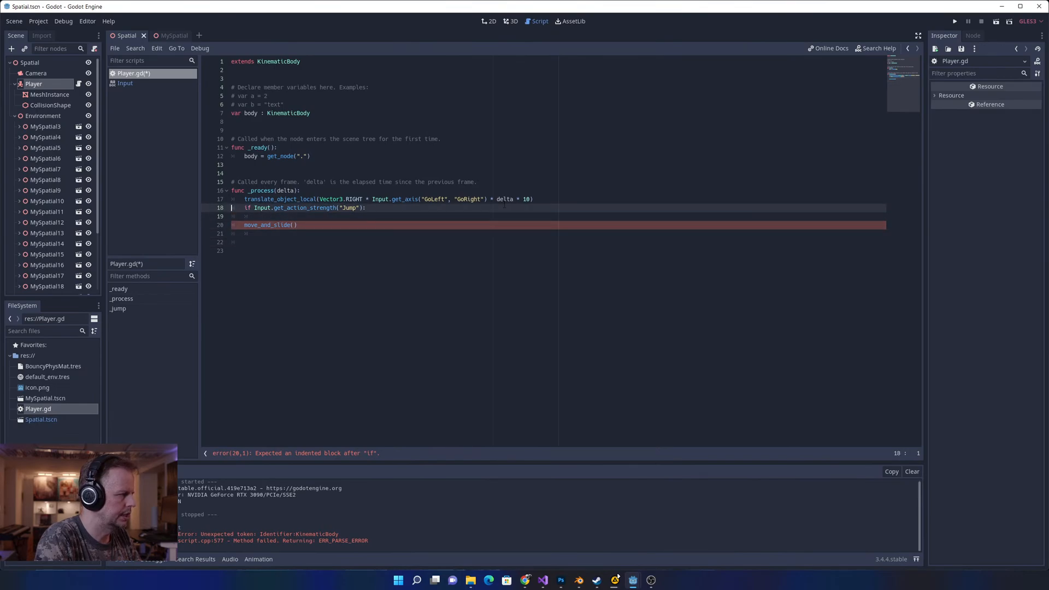
key(Down)
key(Down)
key(Down)
key(Down)
key(Down)
key(Down)
key(Down)
key(Down)
key(Down)
key(Down)
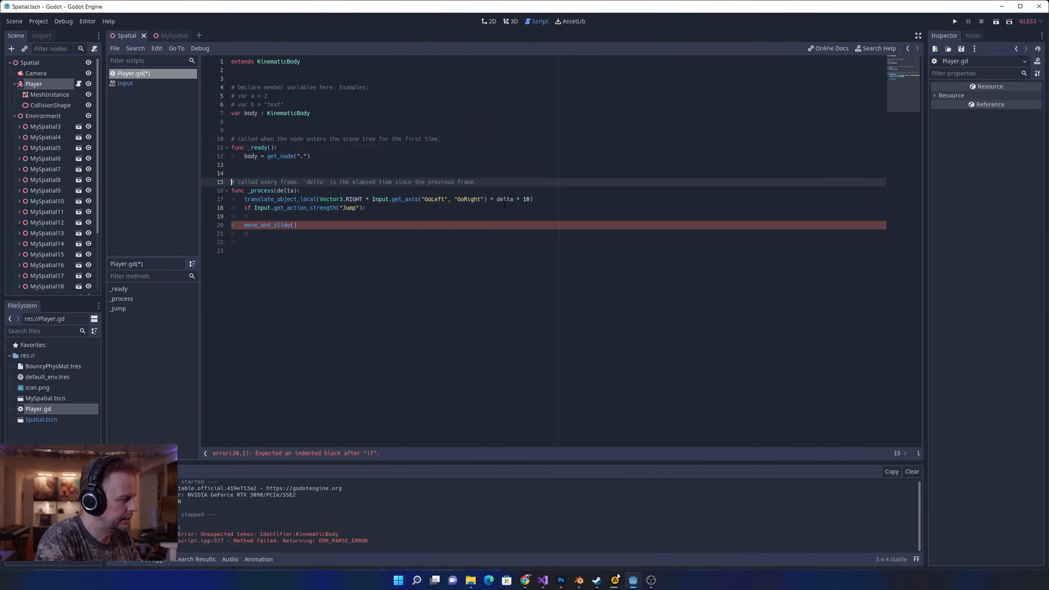
- Insert an empty indented line directly under the "Jump" if statement in the _process function
key(Up)
key(Up)
key(End)
key(Return)
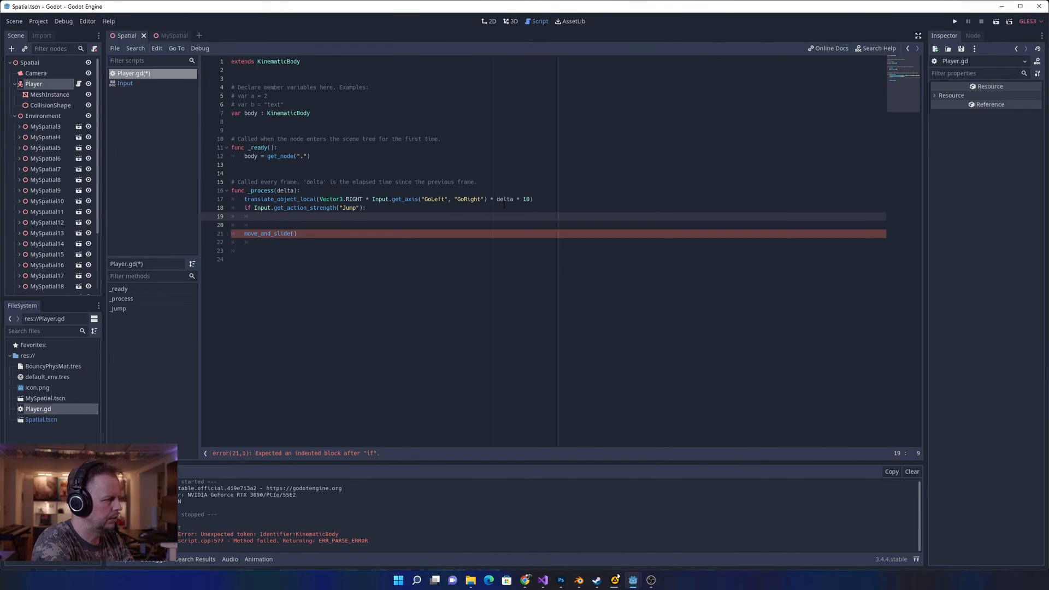
- Declare "var movement : Vector3" as the first line of the _process function, above the translate_object_local line
key(Down)
key(Down)
key(Up)
key(Up)
key(Up)
key(Up)
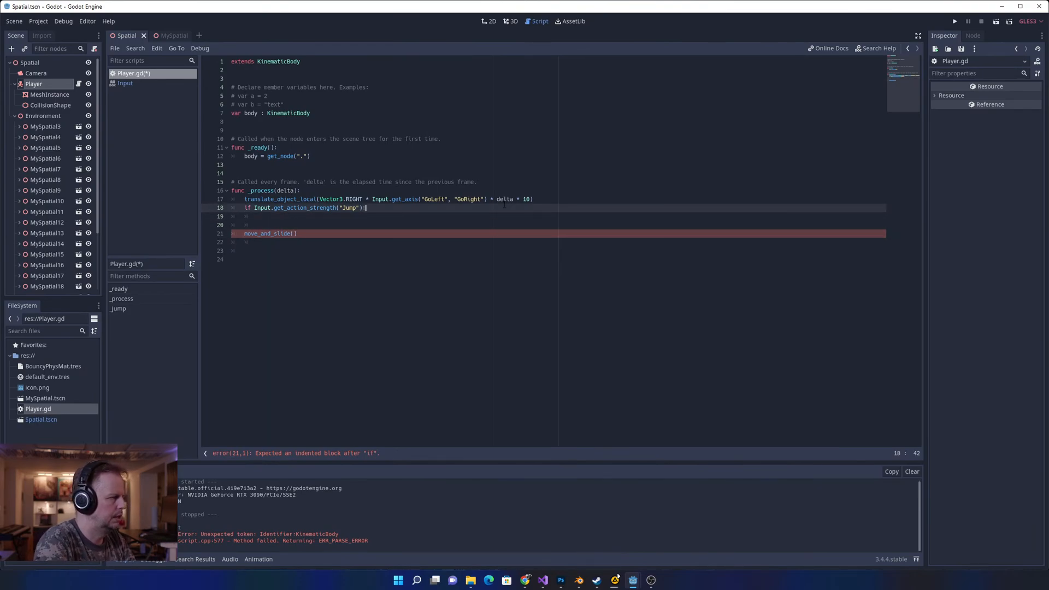
key(End)
key(Home)
key(Return)
key(Up)
text(var V)
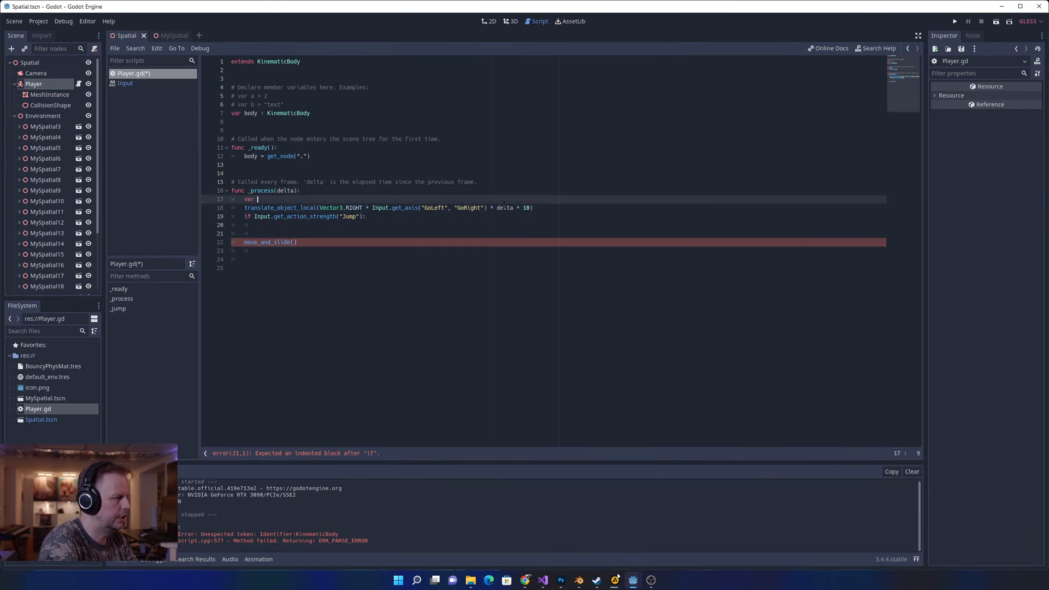
key(BackSpace)
key(BackSpace)
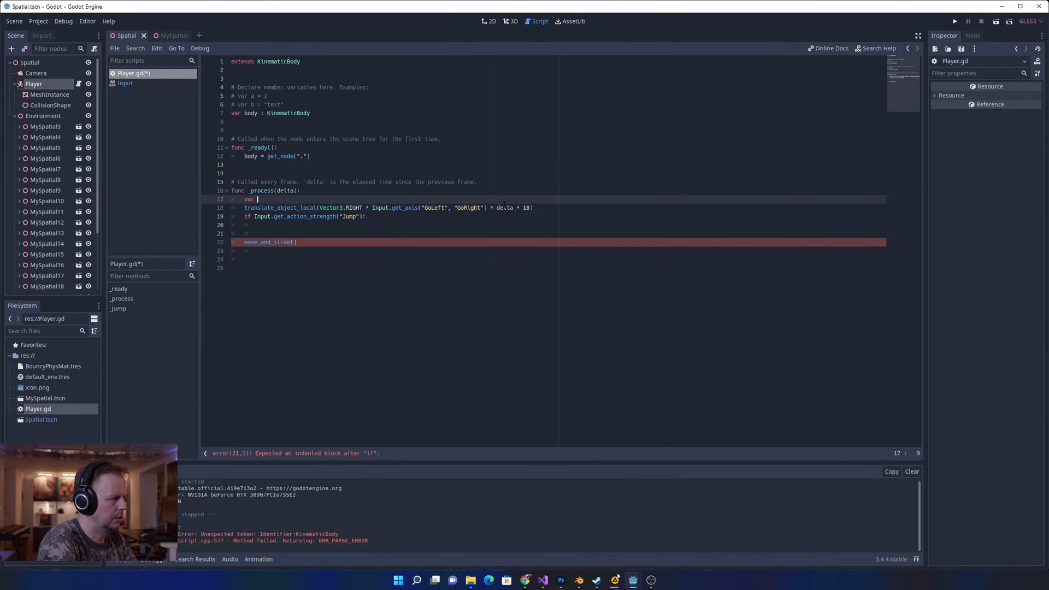
text(move)
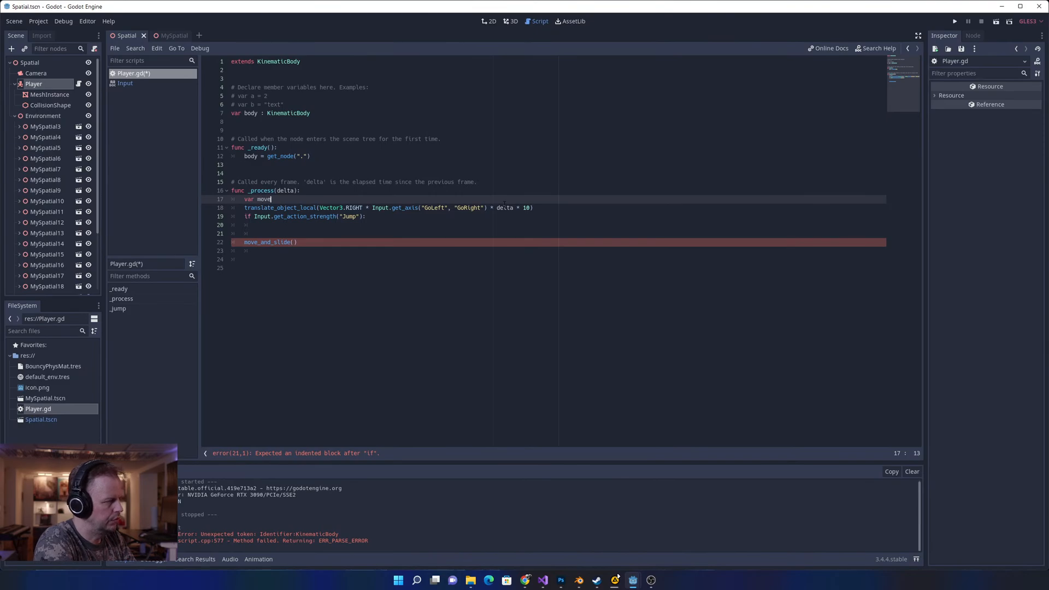
text(ment : )
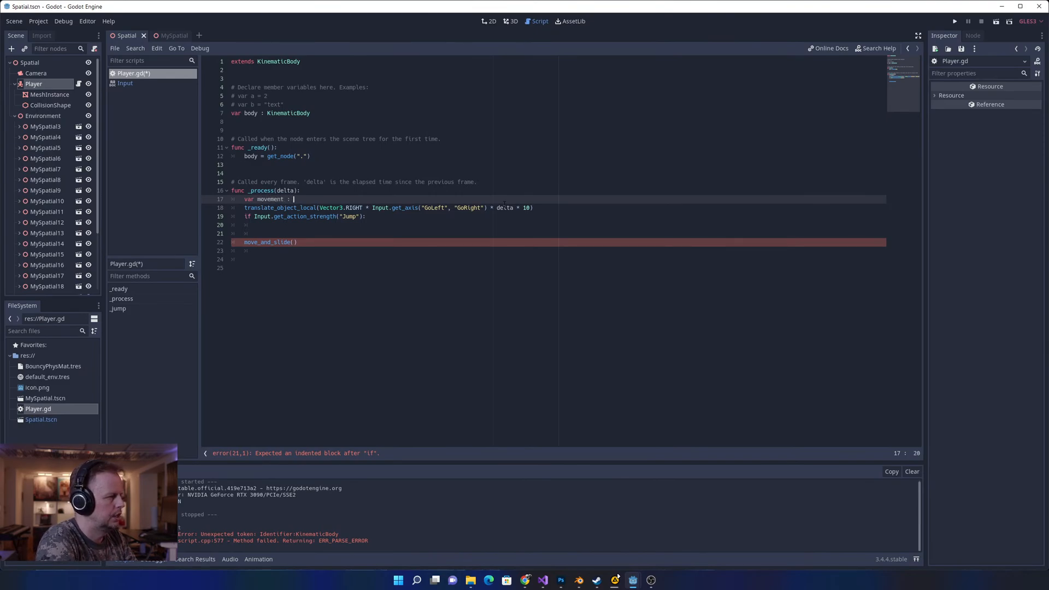
text(Vector3)
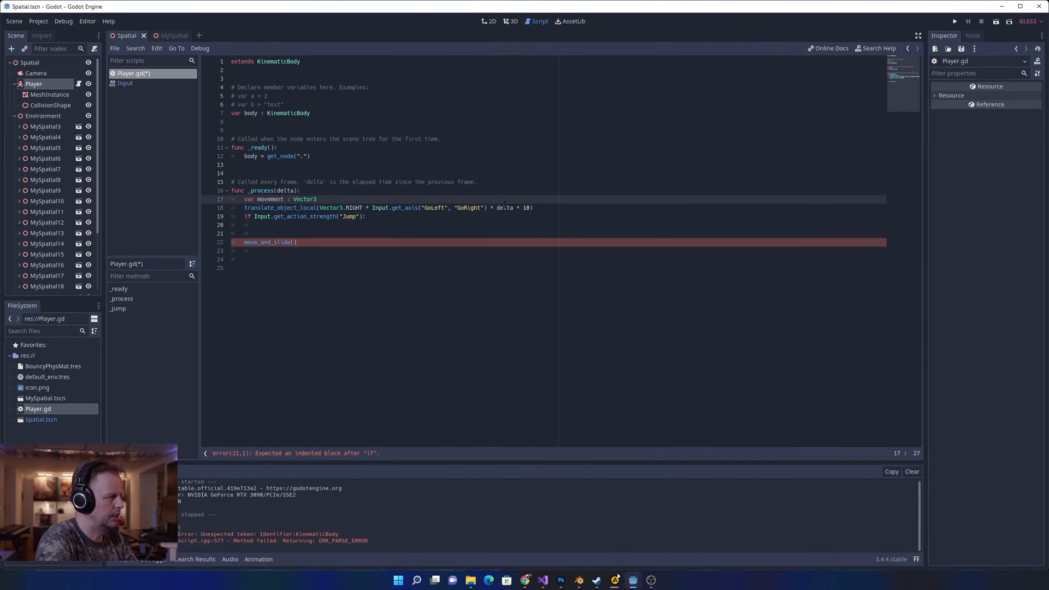
- Replace translate_object_local with "movement =" so the horizontal input expression in parentheses is assigned to the movement variable
key(Down)
key(ctrl+shift+Right)
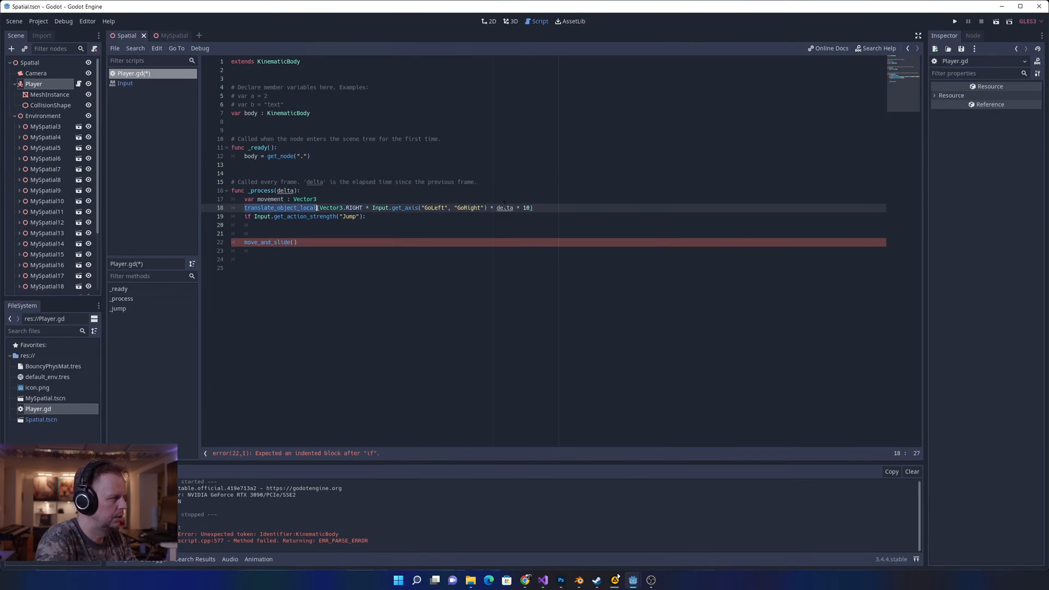
text(movement = ()
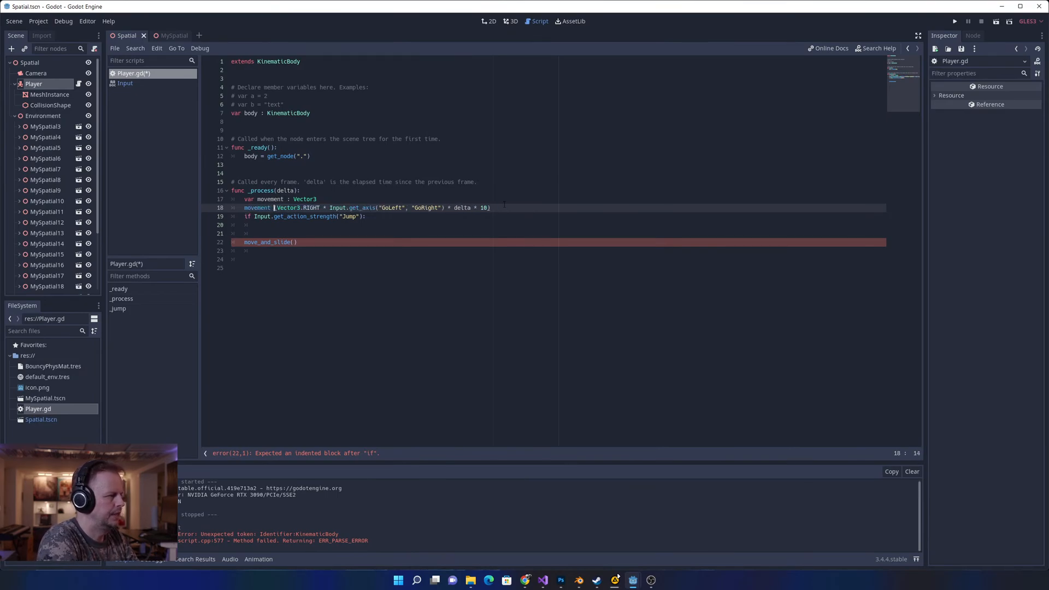
key(Down)
key(Up)
key(Up)
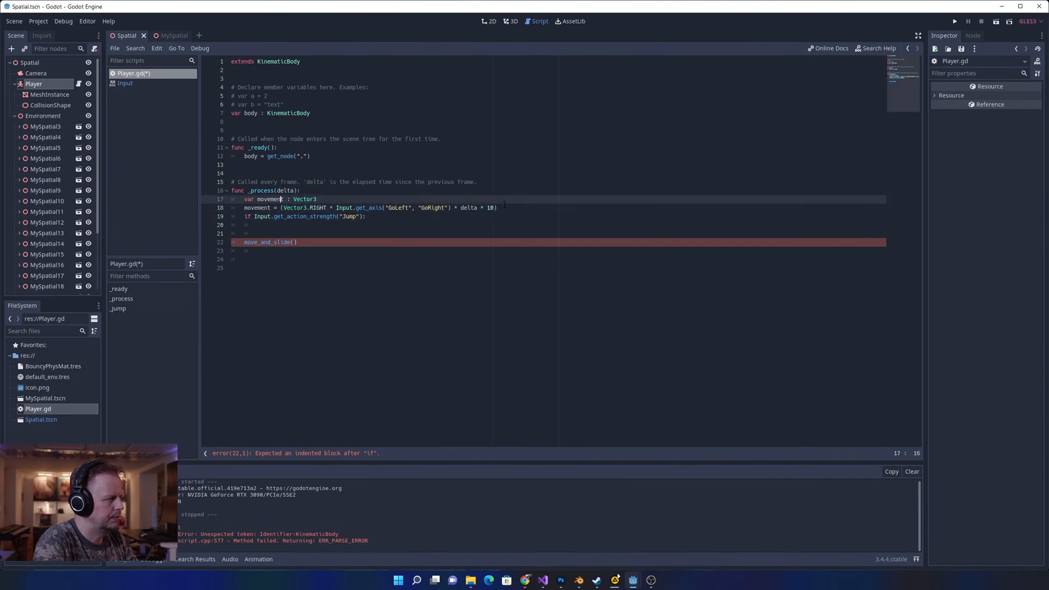
key(Down)
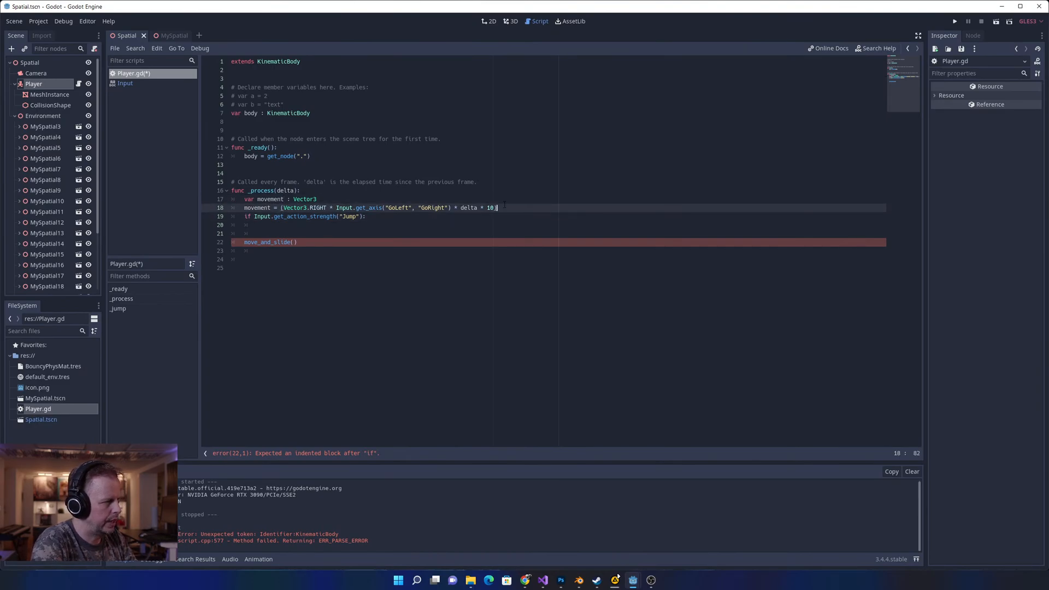
- Insert an empty line between the horizontal movement assignment and the "Jump" if statement in _process
key(Return)
key(Down)
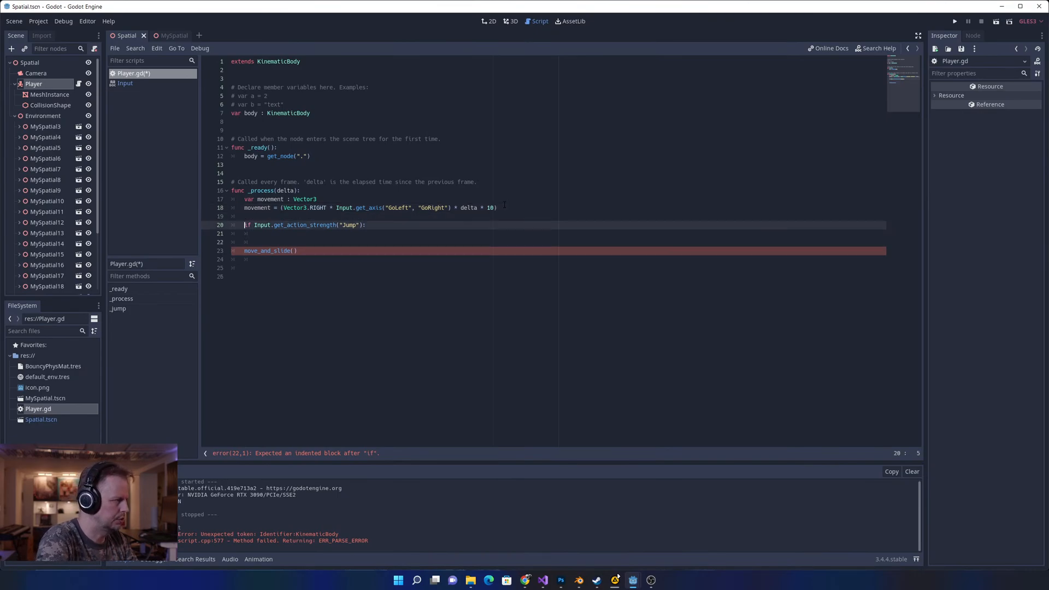
key(Up)
key(BackSpace)
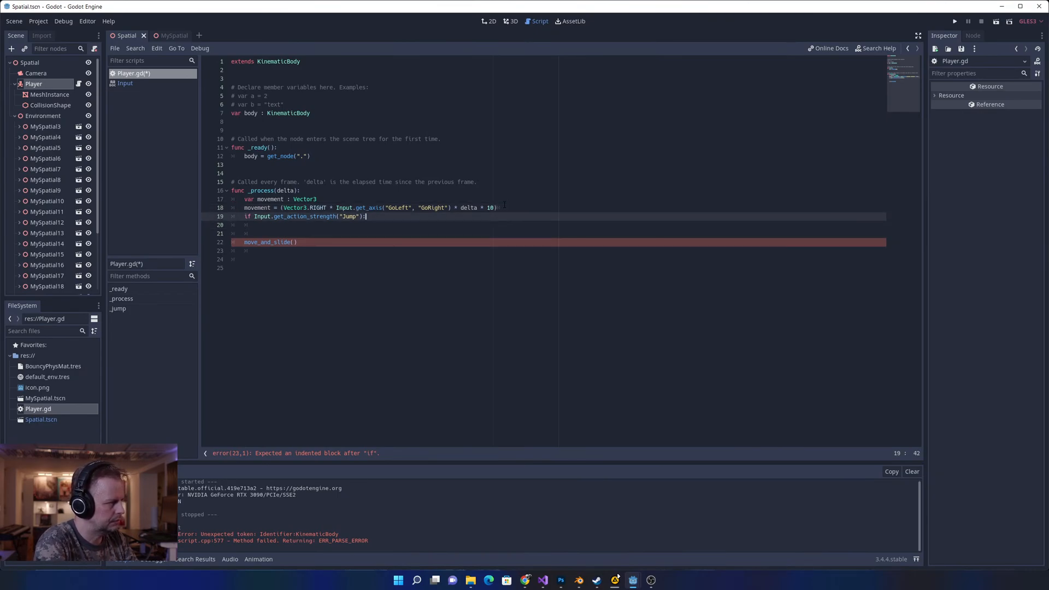
key(Return)
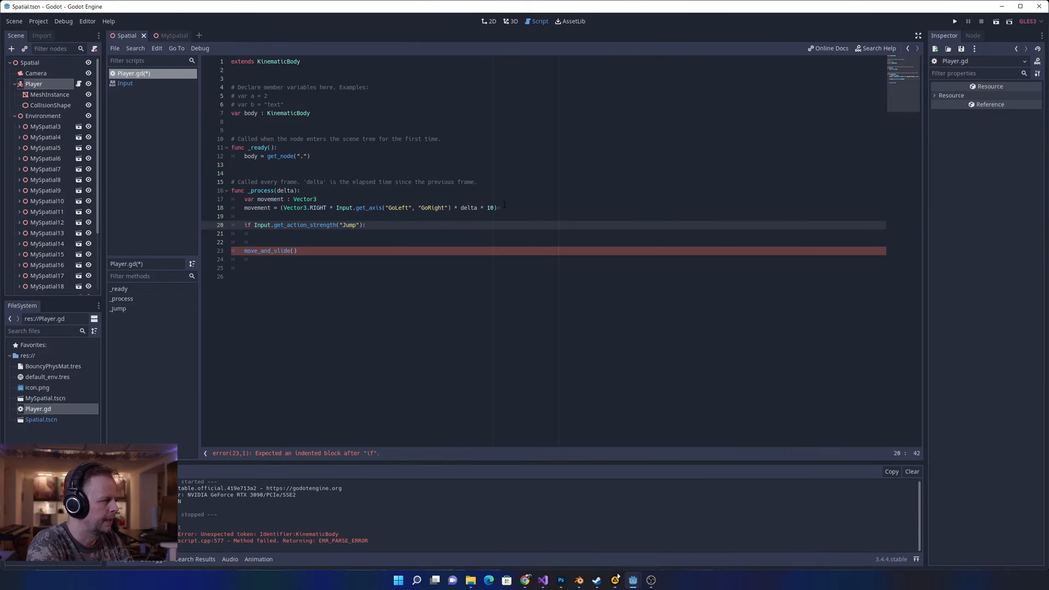
- Write "movement += Vector3.UP * delta" as the indented body of the "Jump" if statement
key(Down)
text(movement )
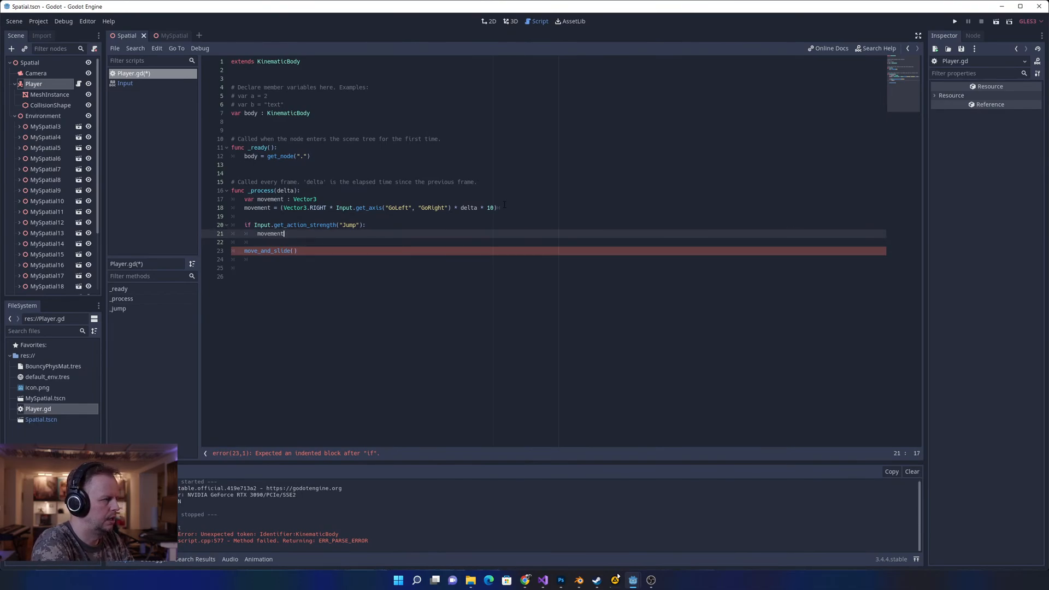
text(=)
key(BackSpace)
text(+)
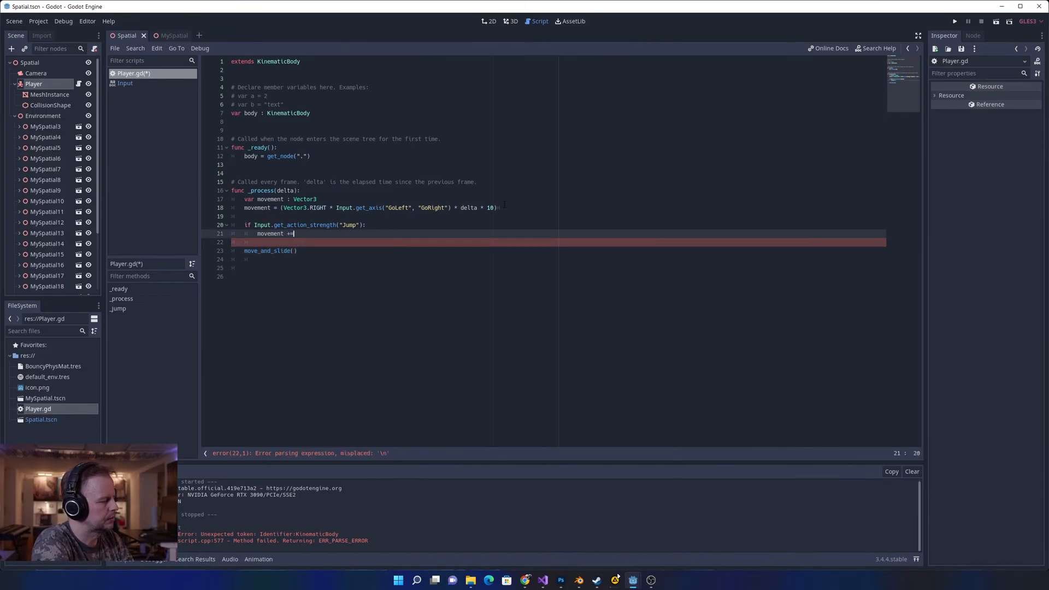
text(= )
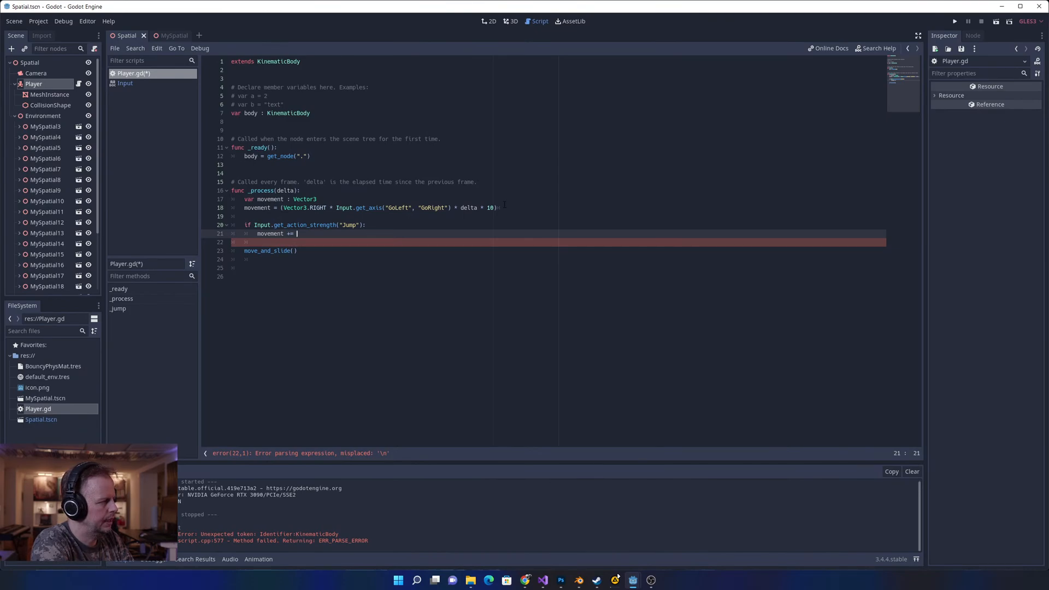
text(Vector3.UP)
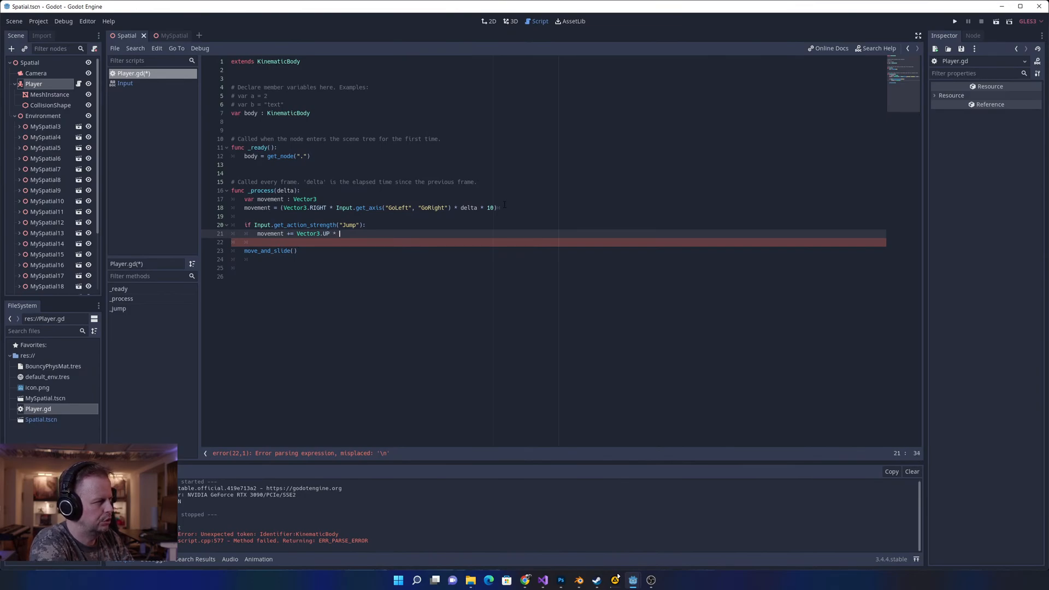
text( * delta)
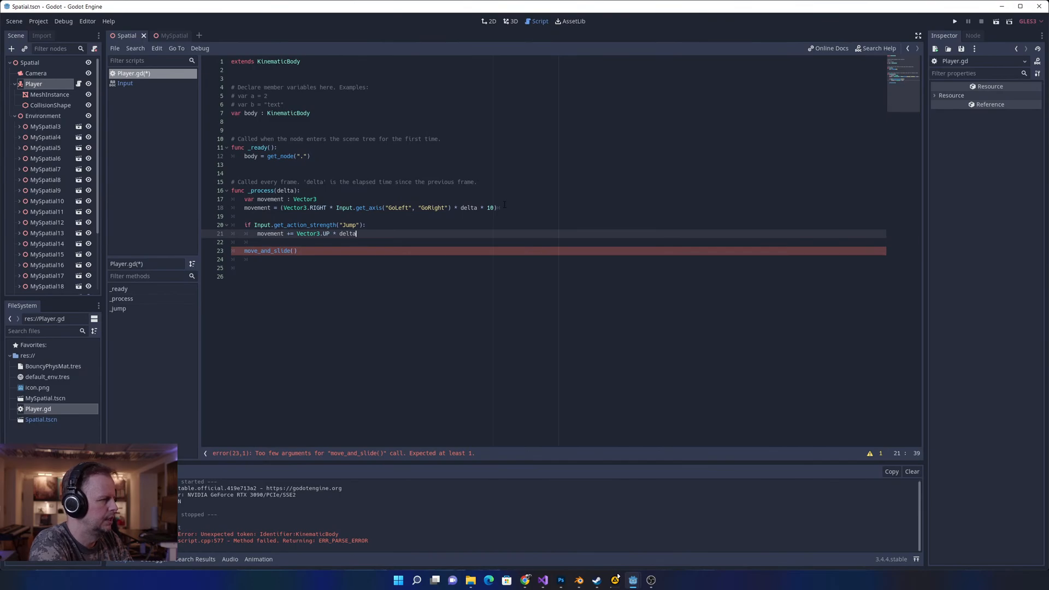
- Complete the slide call as move_and_slide(movement, Vector3.UP) and save the script
key(Down)
key(Down)
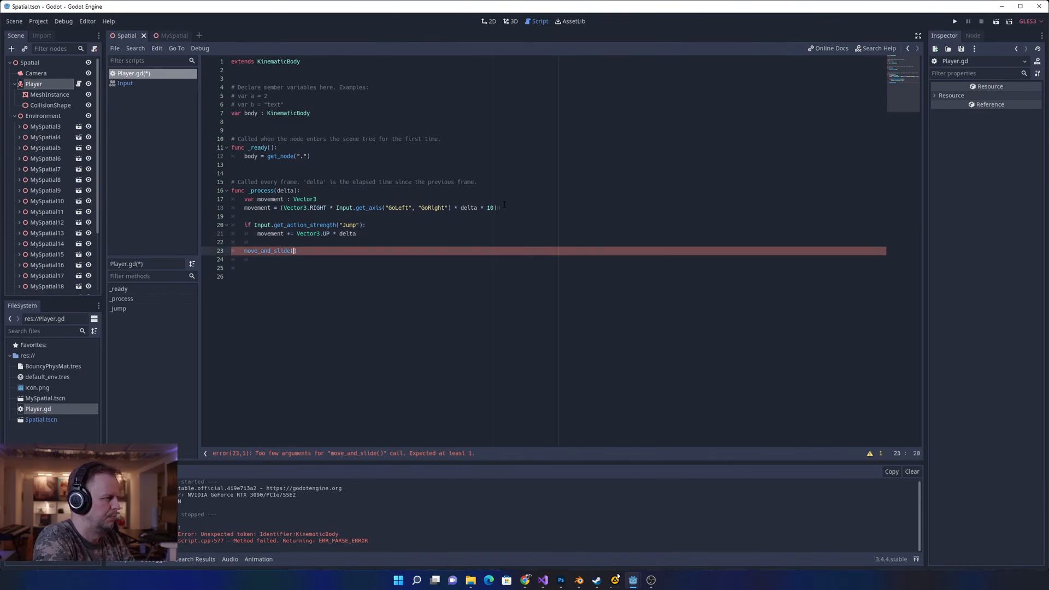
key(BackSpace)
text(movement.)
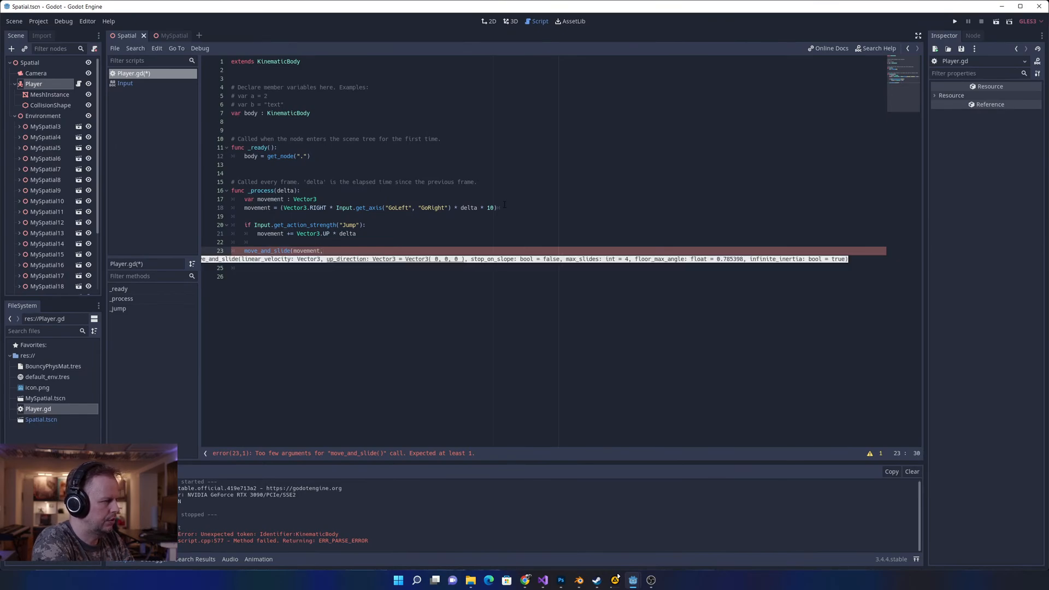
text( Vec)
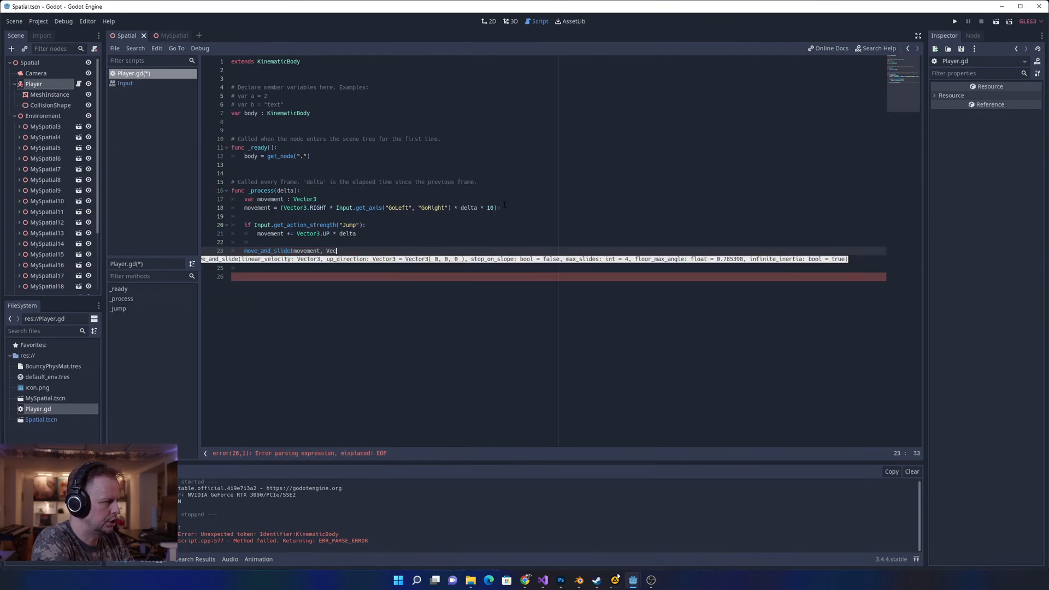
text(tor3.up)
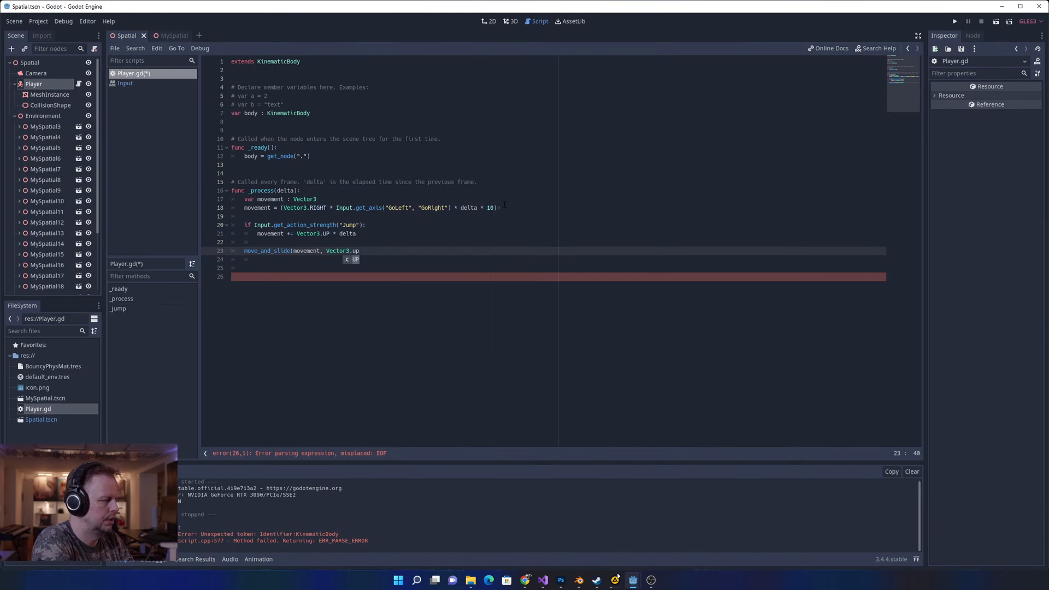
key(Return)
text(,)
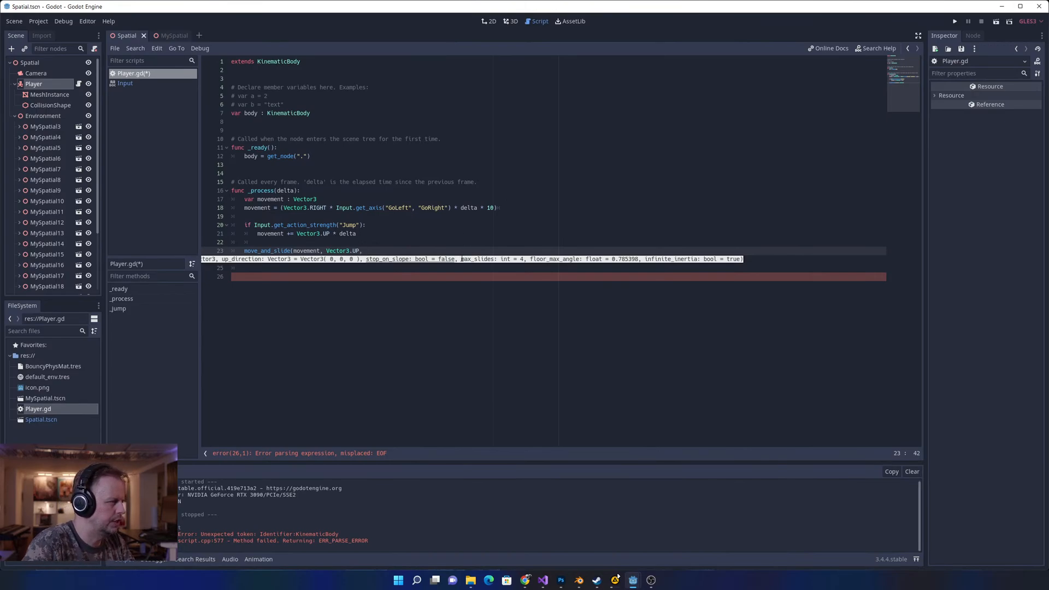
key(BackSpace)
text())
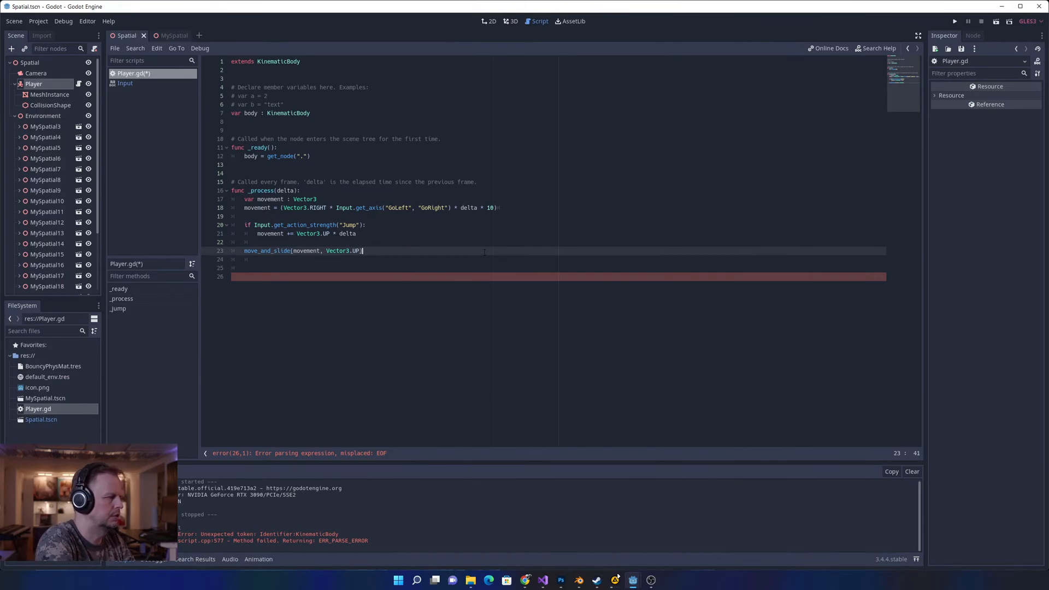
key(ctrl+s)
- Run the project to test the player's movement and jump, and stop the running game
click(400, 299)
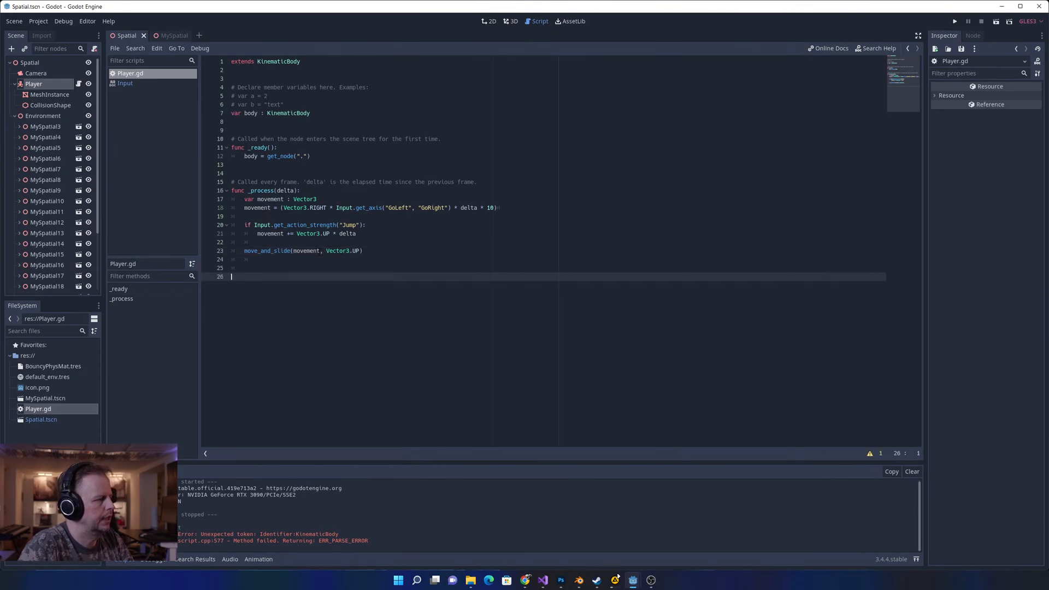
click(323, 251)
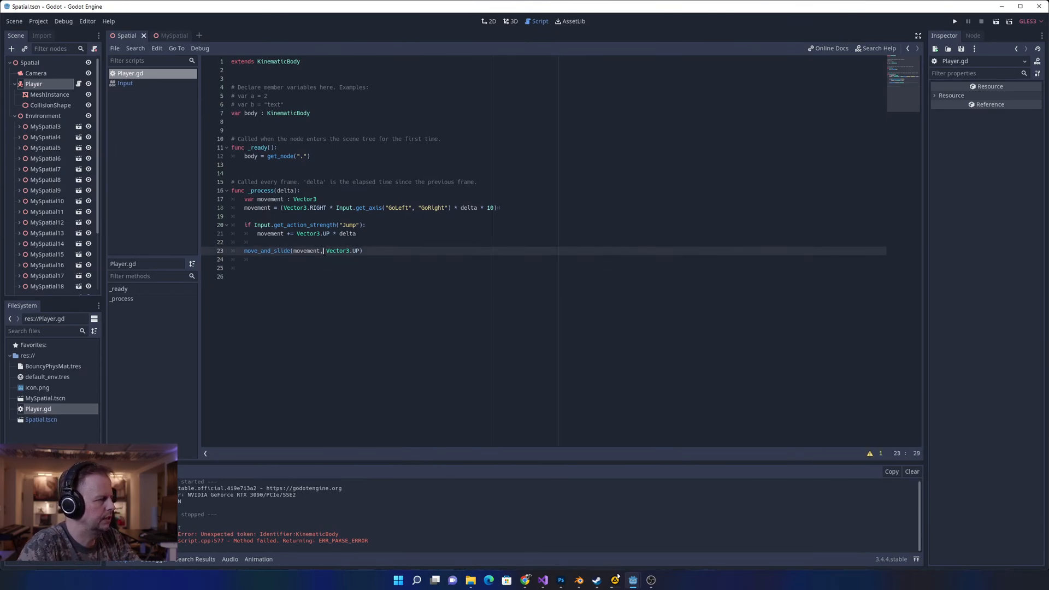
click(955, 21)
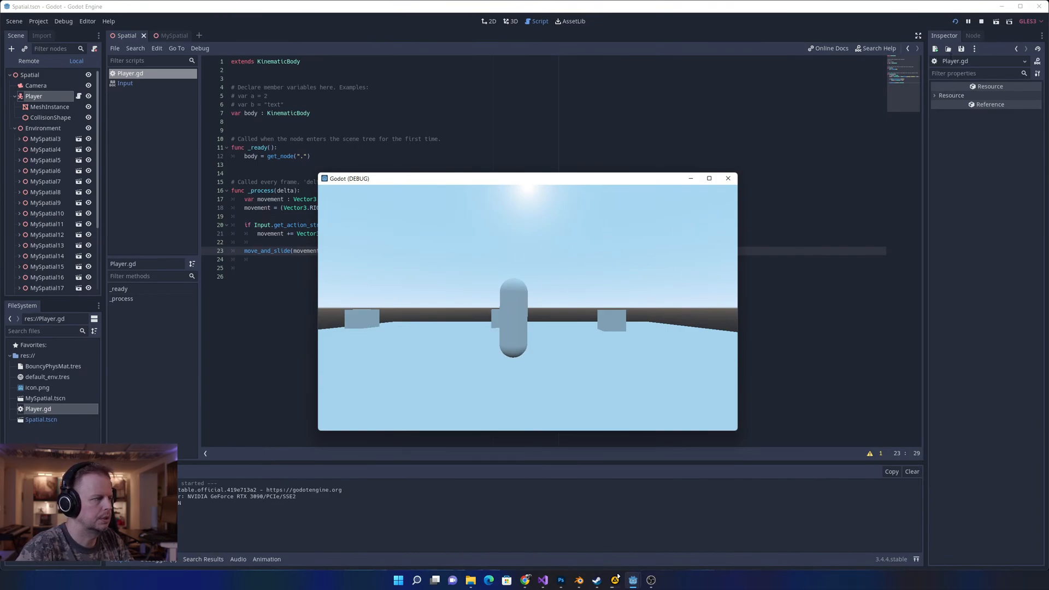
click(982, 22)
- Append "* 100" to the movement += Vector3.UP * delta line inside the "Jump" if statement
click(385, 233)
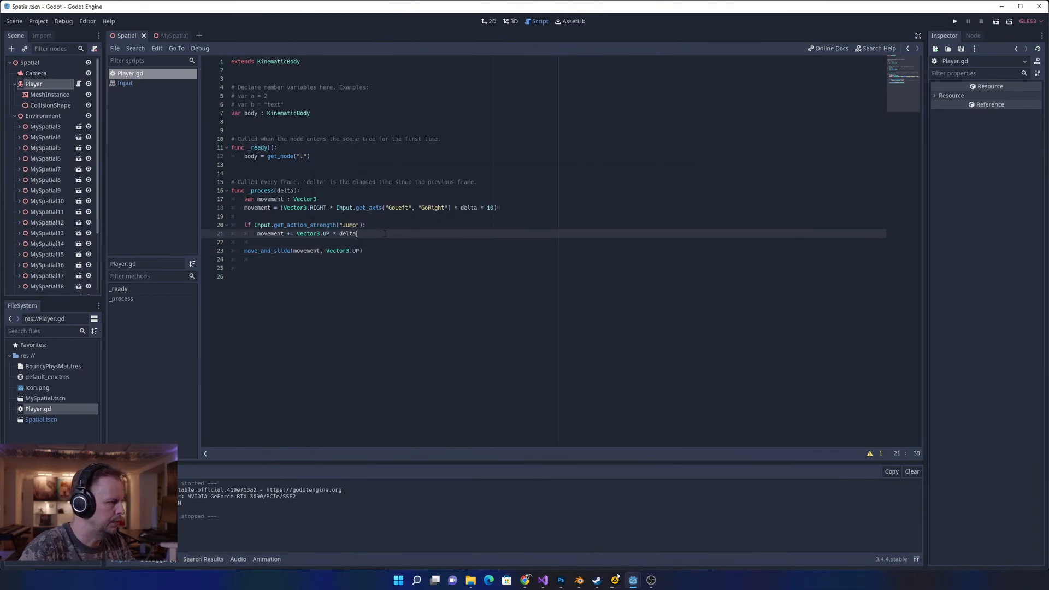
text(* 100)
key(Escape)
- Set the multiplier at the end of the horizontal movement expression to 100
key(Up)
key(Up)
key(Up)
key(Up)
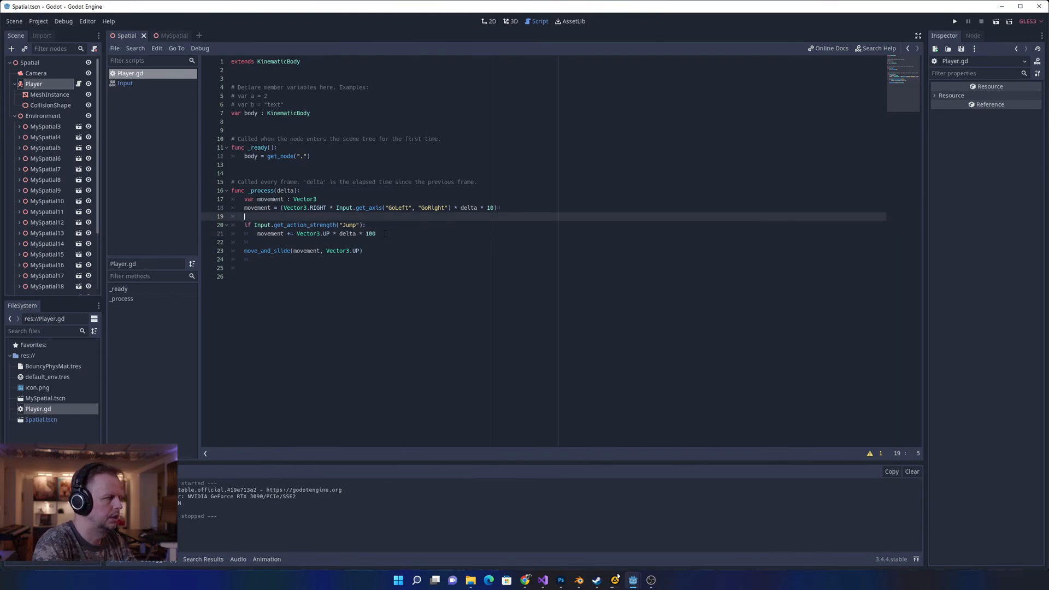
key(Down)
key(End)
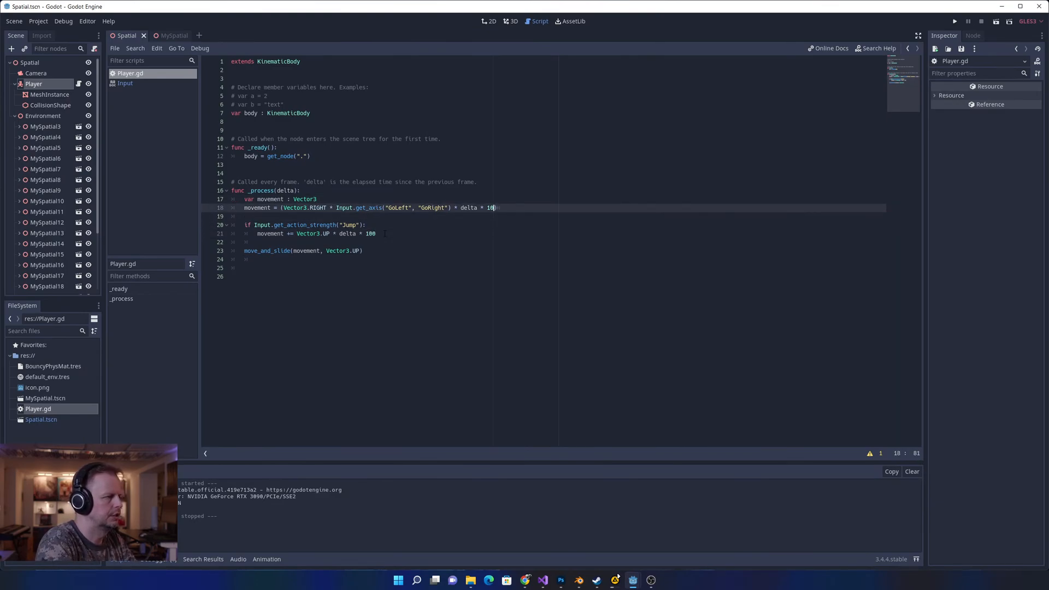
text(0)
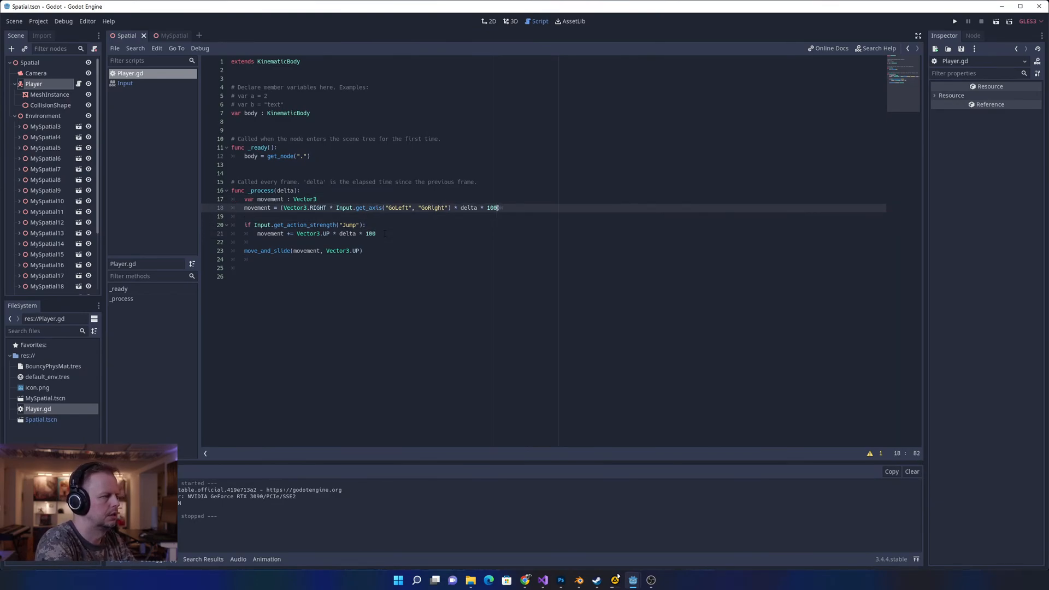
- Run the project again to test the increased movement and jump multipliers, and stop the game
click(955, 22)
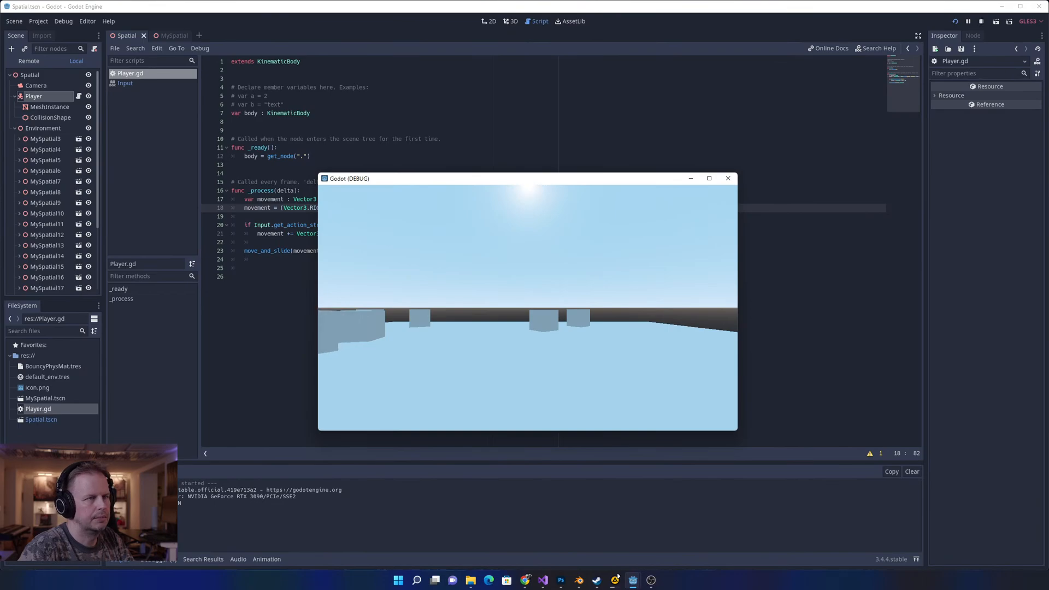
click(982, 23)
click(508, 201)
key(Down)
key(Down)
key(Down)
key(Down)
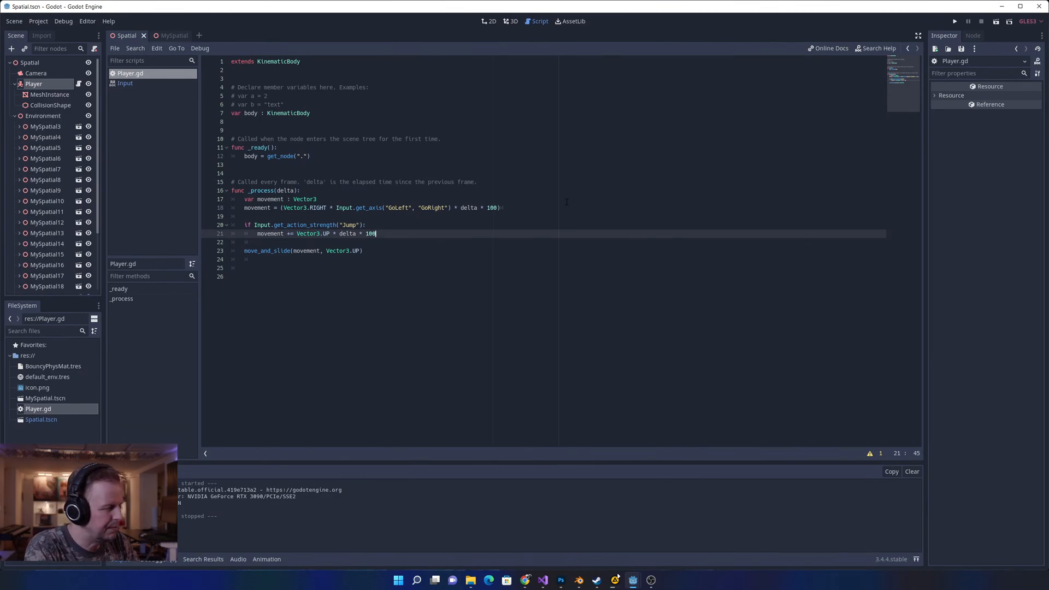
key(Up)
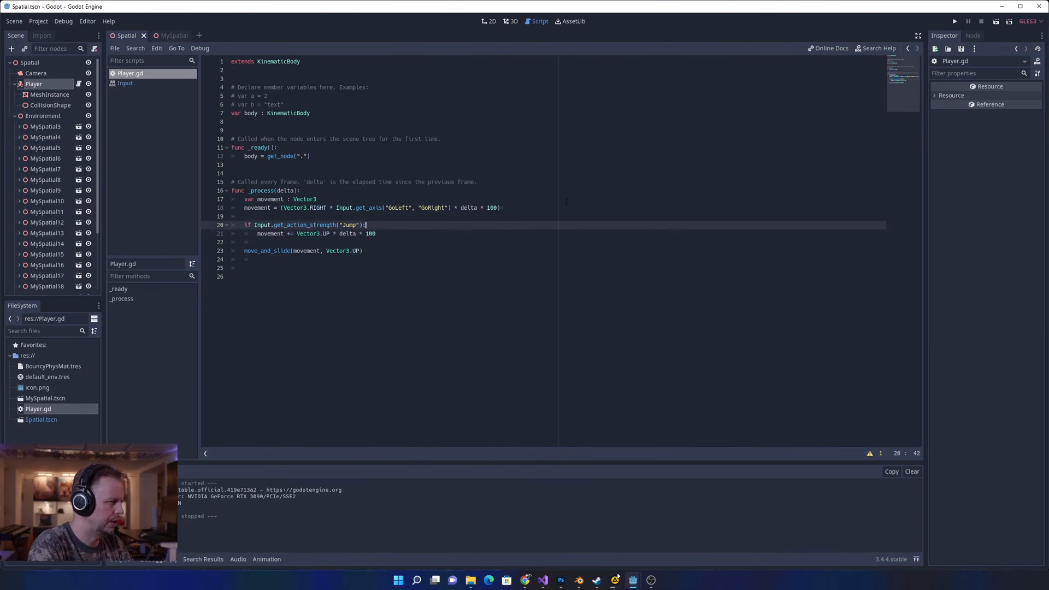
key(Down)
key(Down)
key(Down)
key(Up)
key(Up)
key(Down)
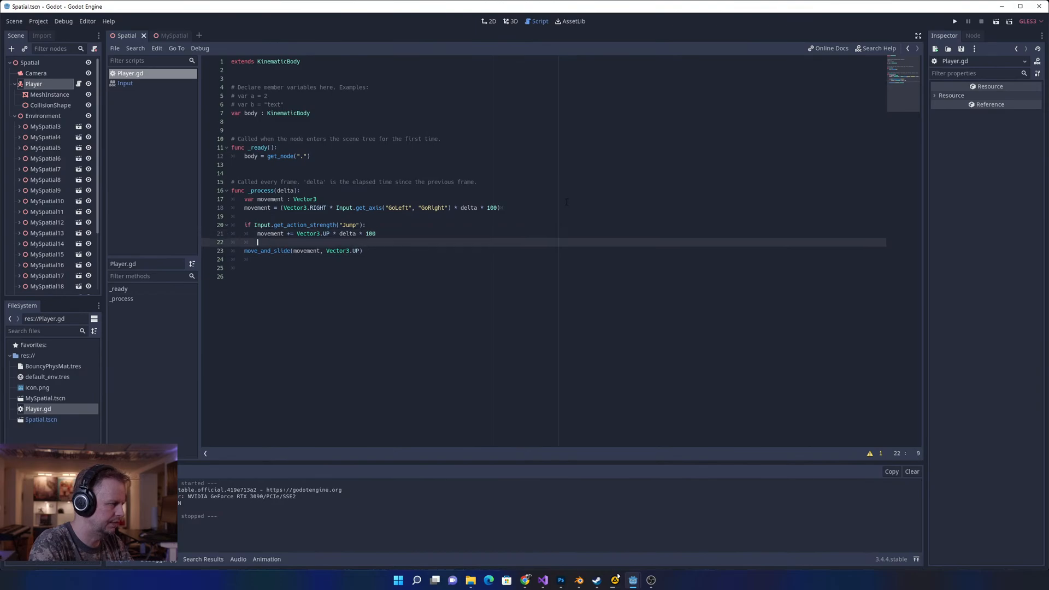
key(Up)
key(Up)
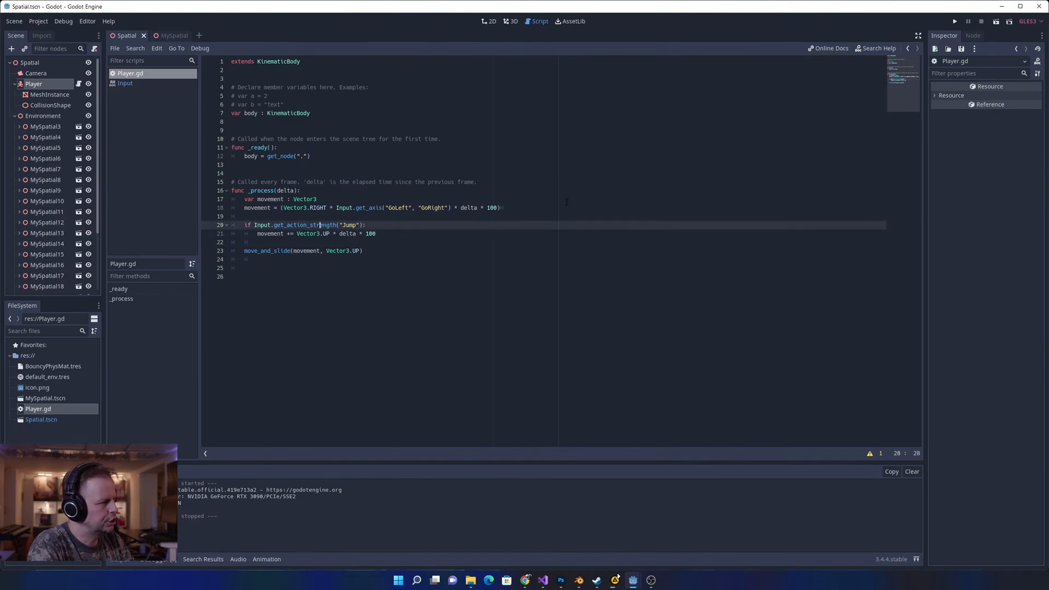
key(Left)
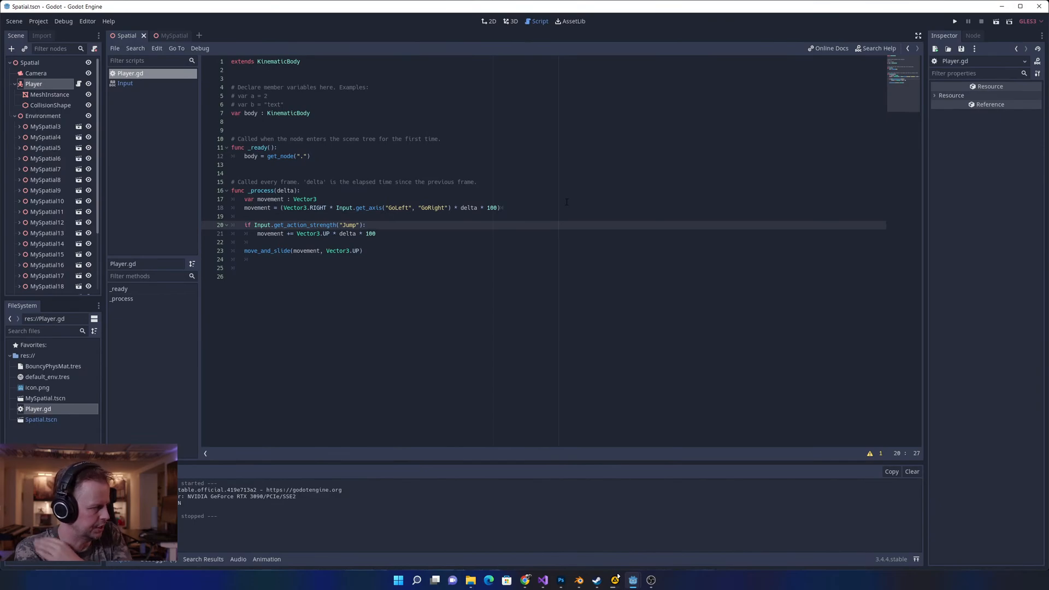
key(Up)
key(Up)
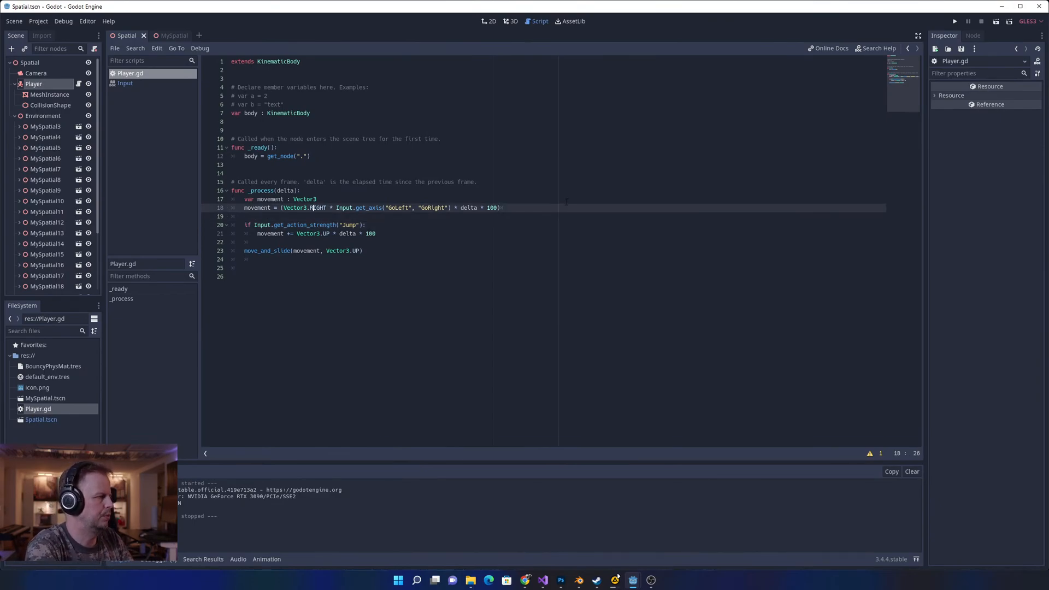
- Set the jump multiplier to 200 and add empty lines below the "Jump" block, with one at function-body indentation
click(421, 231)
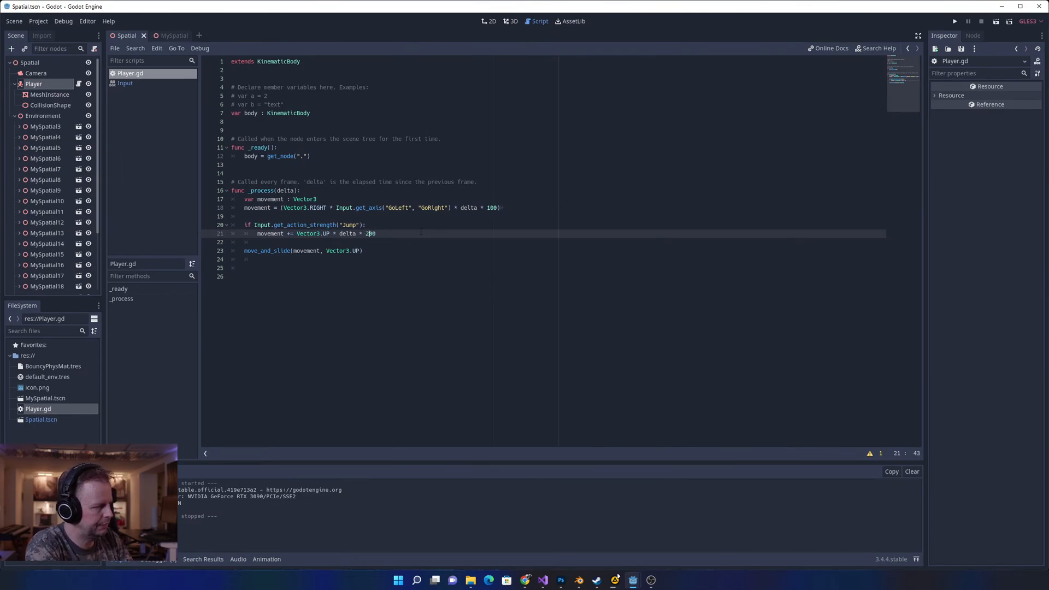
key(Down)
key(Return)
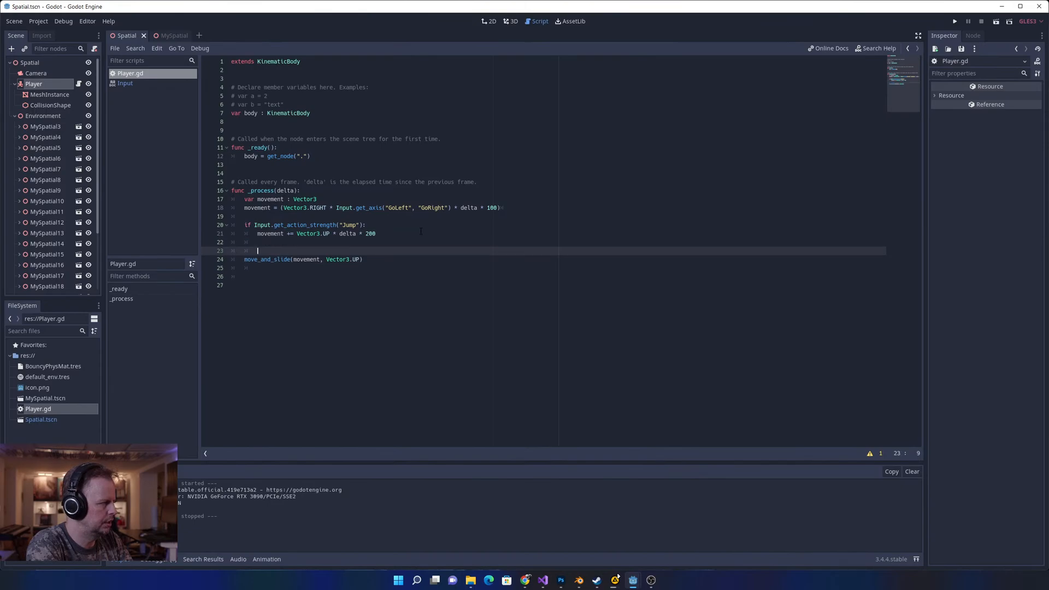
key(Up)
key(Left)
key(Return)
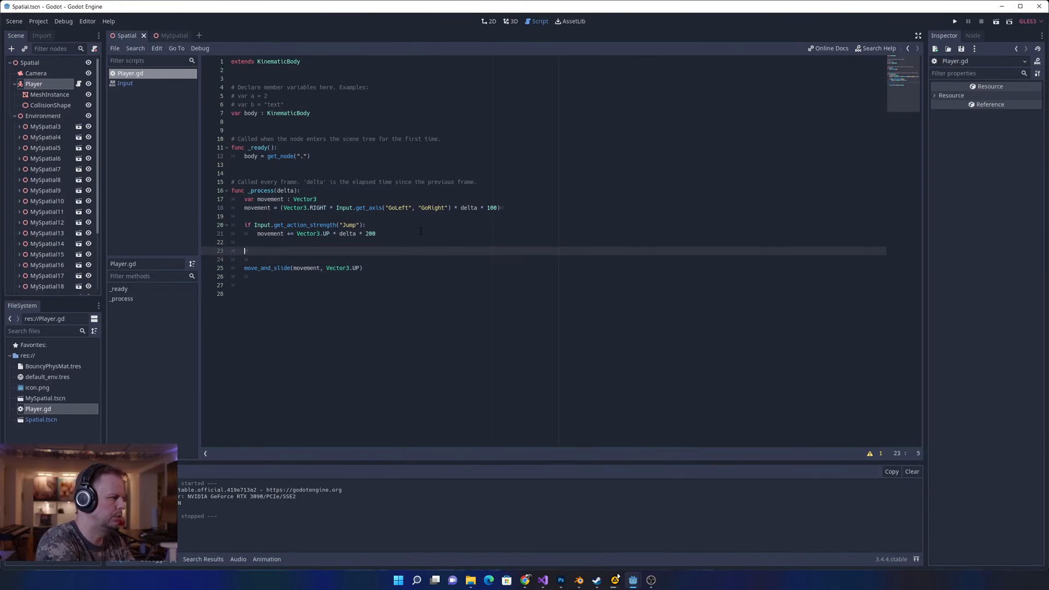
- Add the line movement -= Vector3.Up below the "Jump" block in _process()
text(movement -)
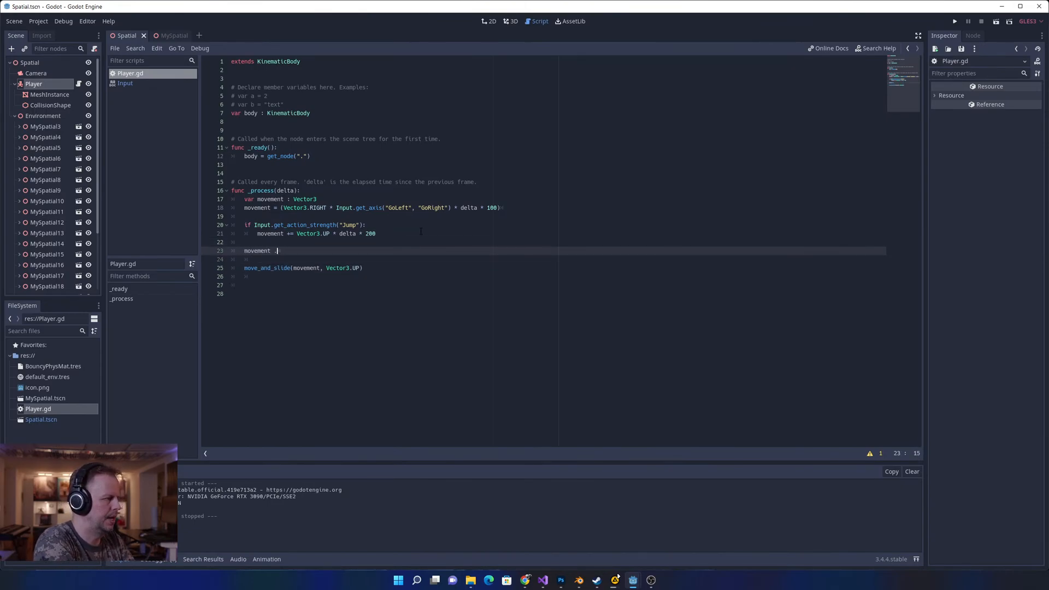
key(Up)
key(Up)
key(Down)
key(Down)
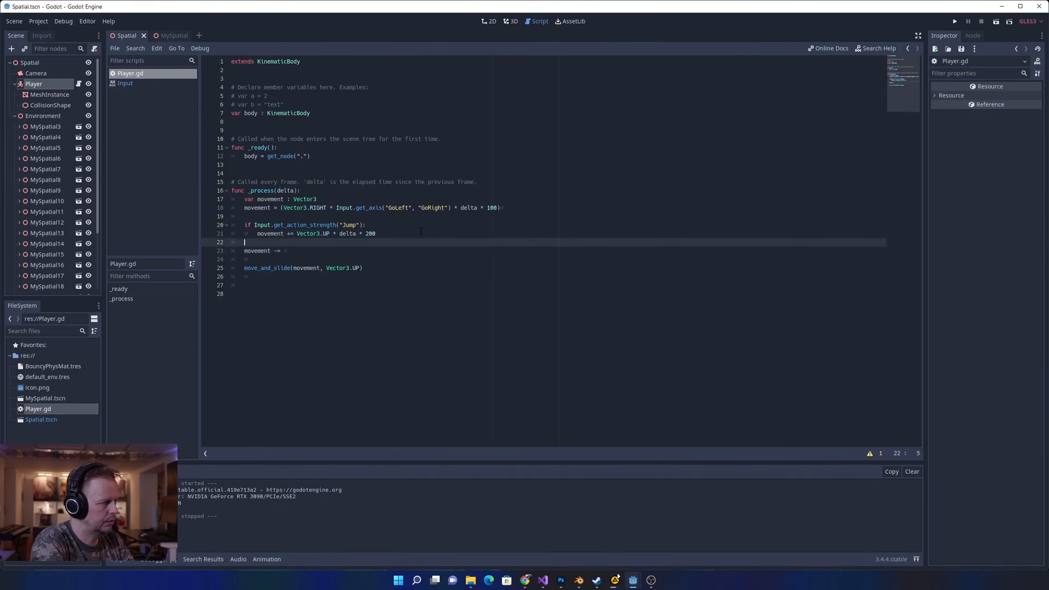
text(= Vect)
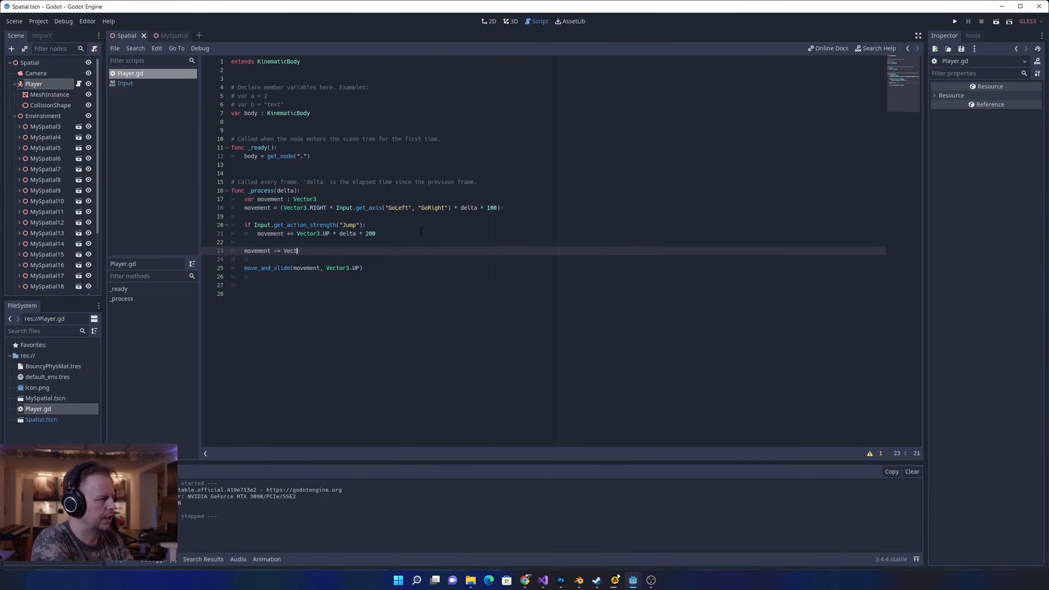
text(or3.Up)
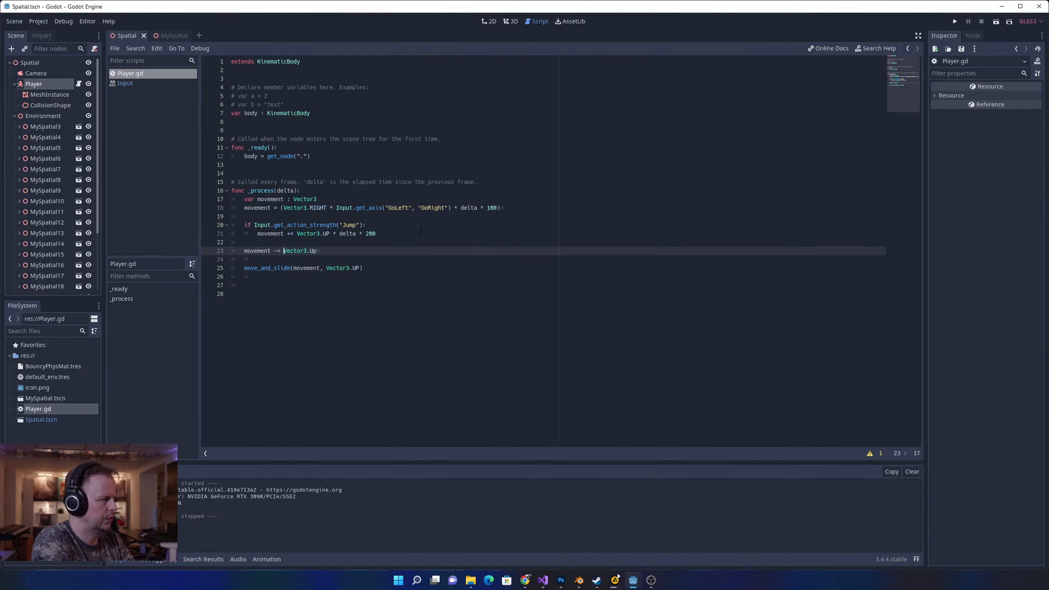
- Rewrite the line below the "Jump" block as movement += Vector3.DOWN * 100
key(Right)
key(Right)
key(BackSpace)
text(+)
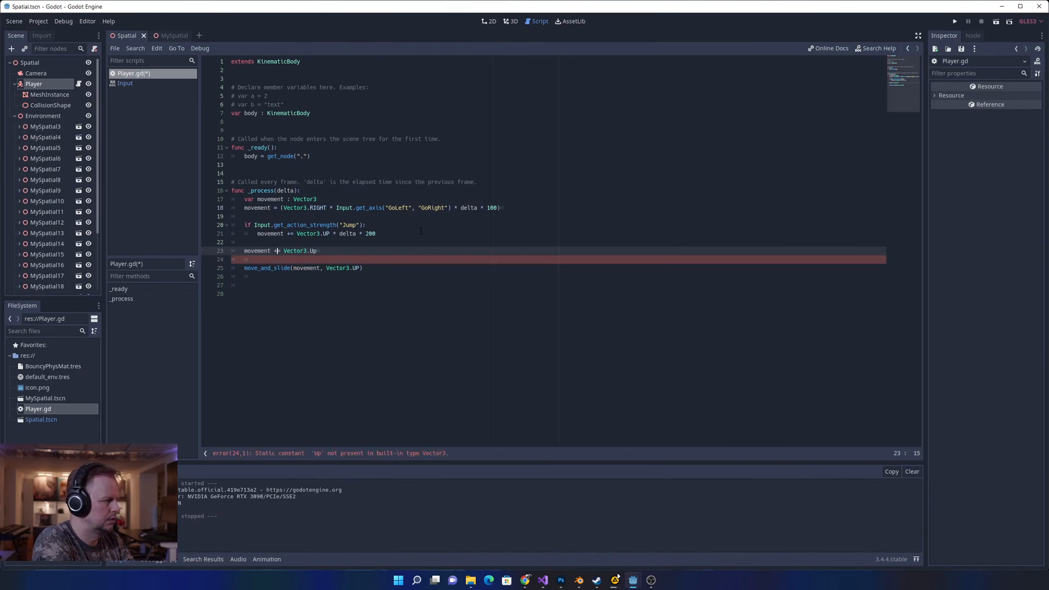
key(BackSpace)
key(BackSpace)
text(DOWN)
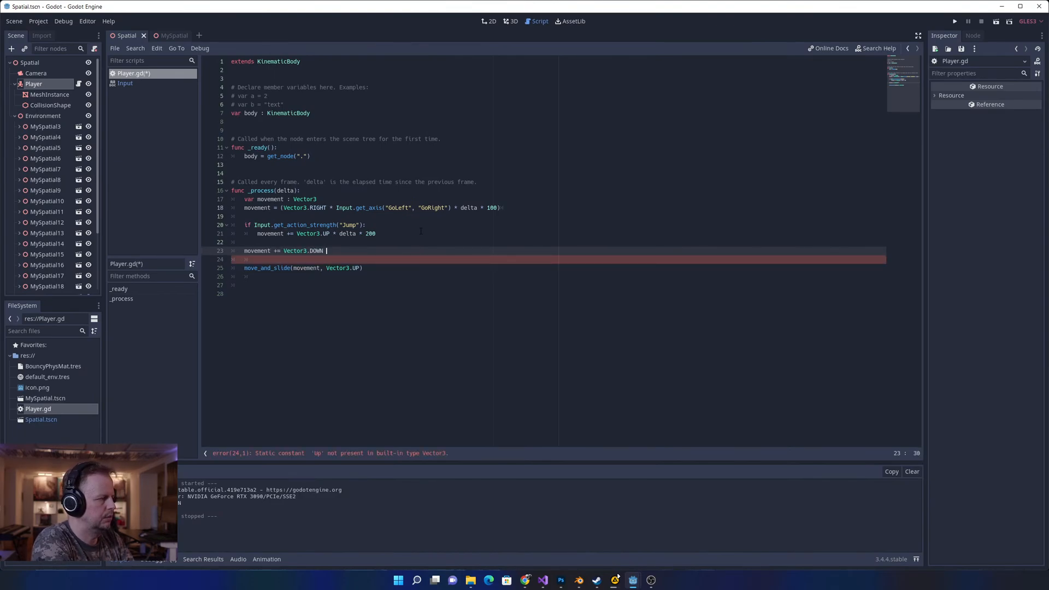
text( * 100)
key(Up)
key(Up)
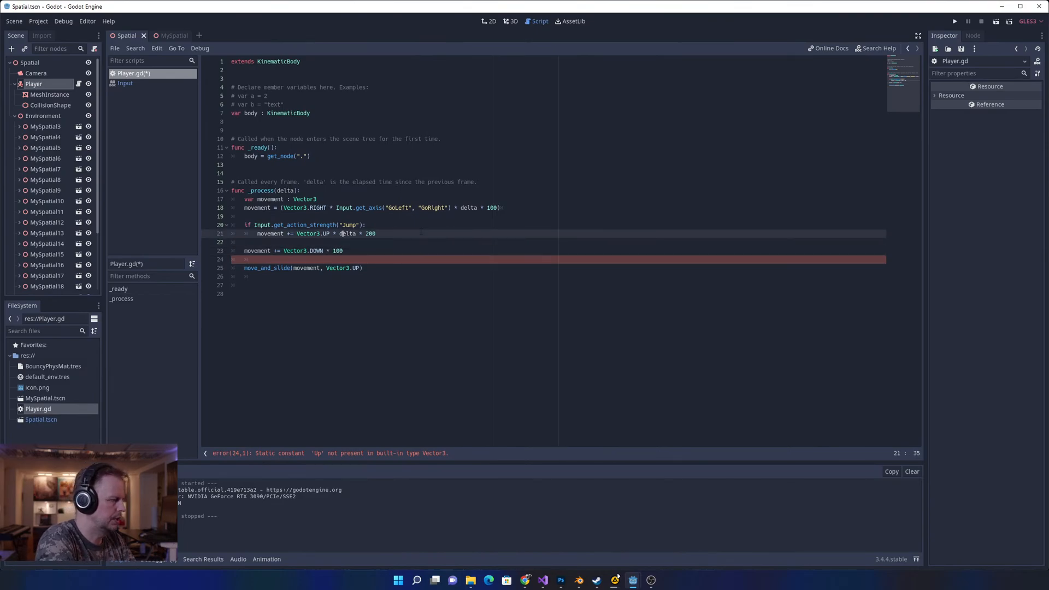
key(Down)
key(Down)
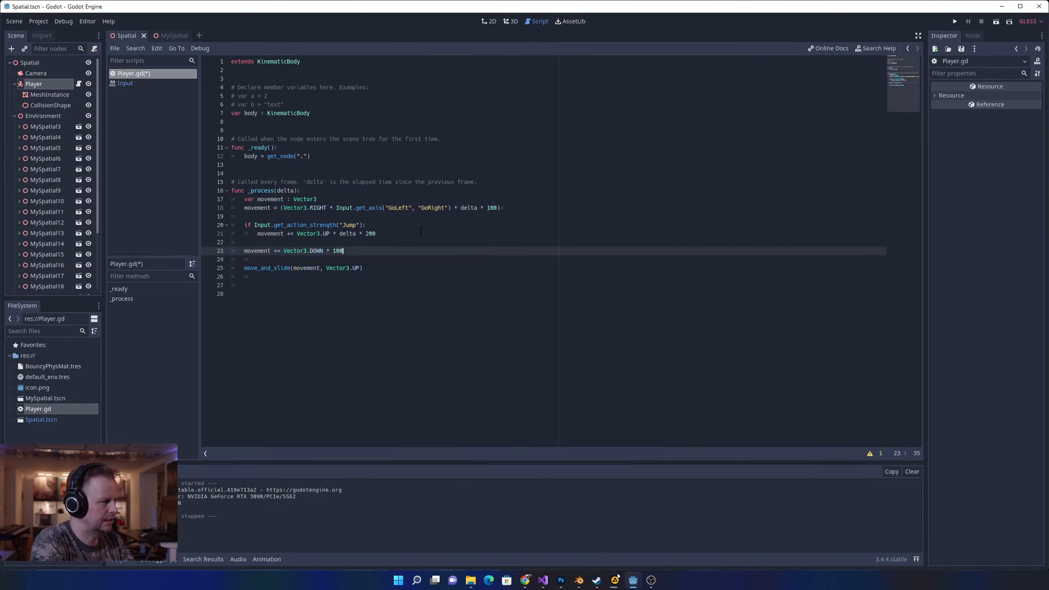
- Save the script, run the project to test the downward pull, and stop the game
key(ctrl+s)
click(955, 21)
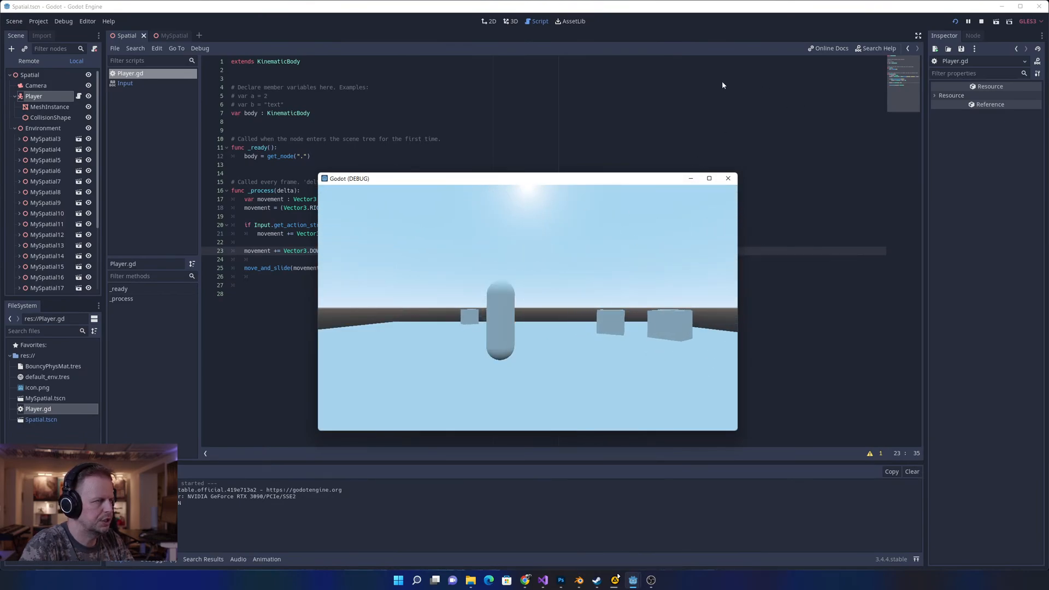
click(981, 21)
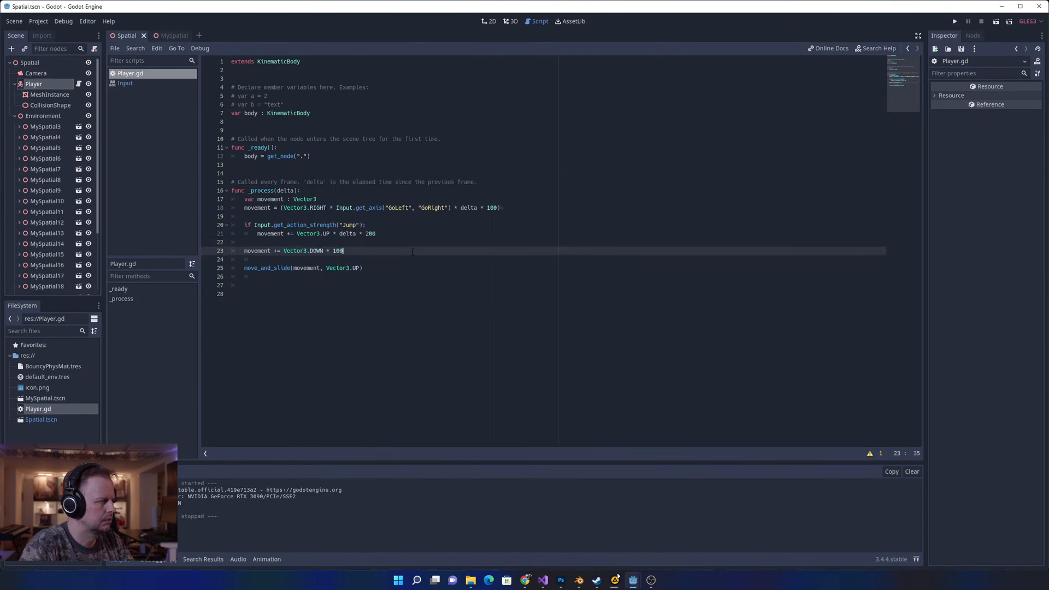
- Insert the delta factor before 100 in the Vector3.DOWN line so it reads Vector3.DOWN * delta* 100
key(Left)
key(Left)
key(Left)
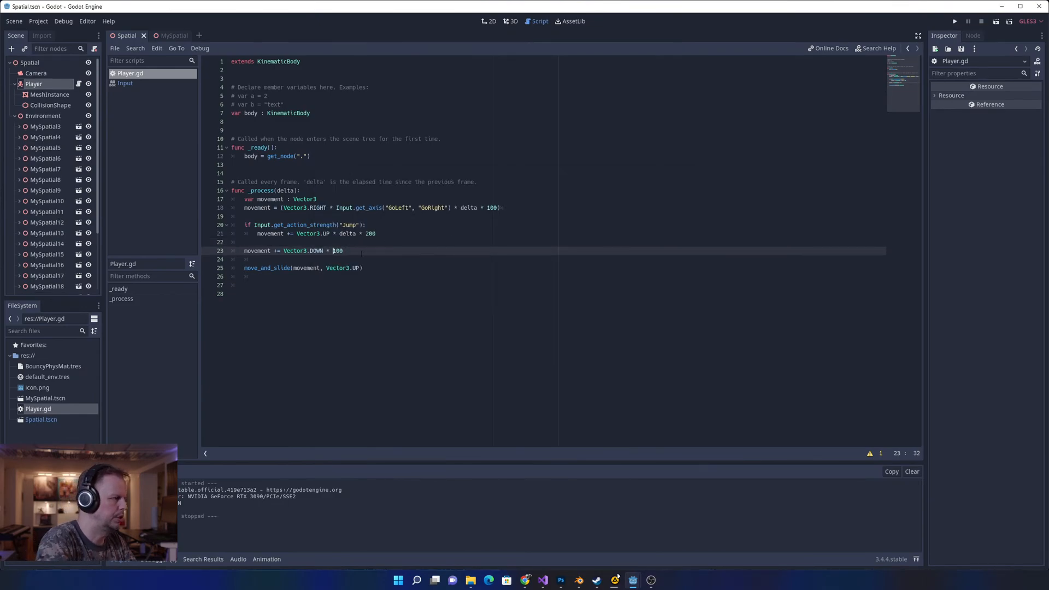
text(delta)
key(BackSpace)
key(BackSpace)
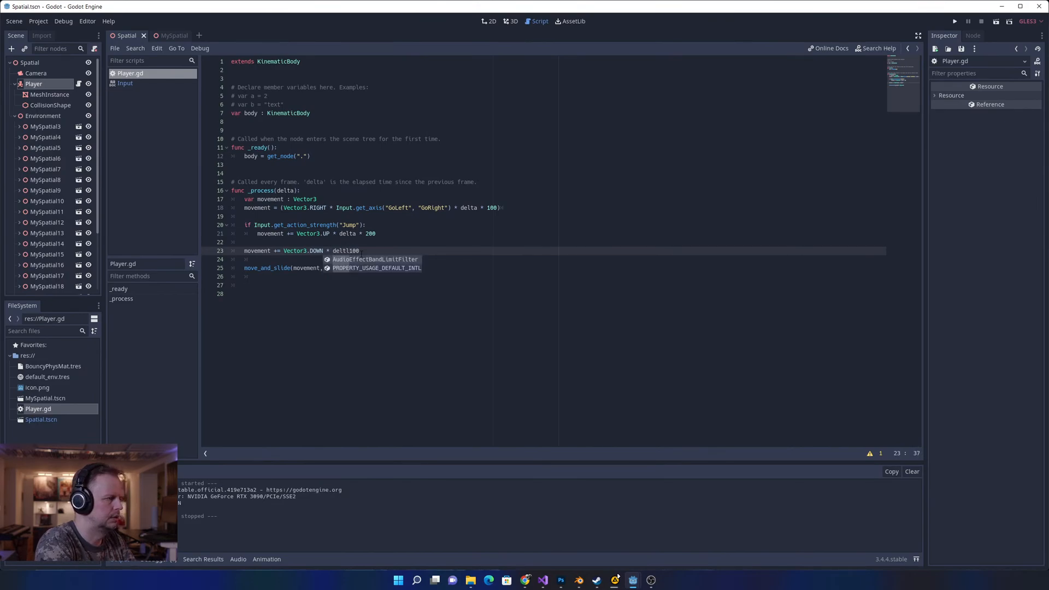
text(ta*)
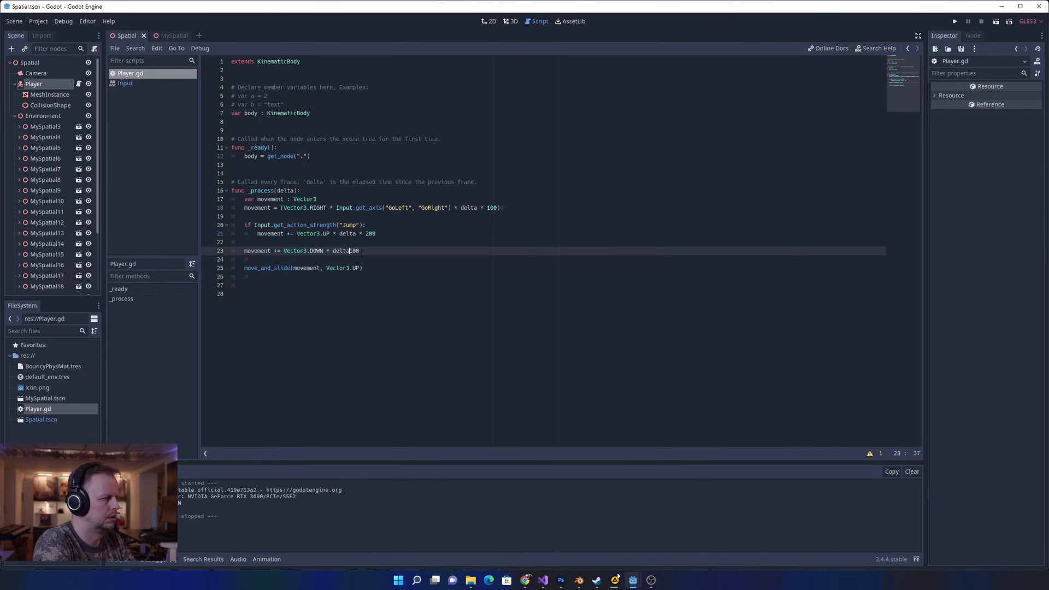
- Run the project, jump and move the player right to test the delta-scaled downward pull, and stop the game
click(954, 22)
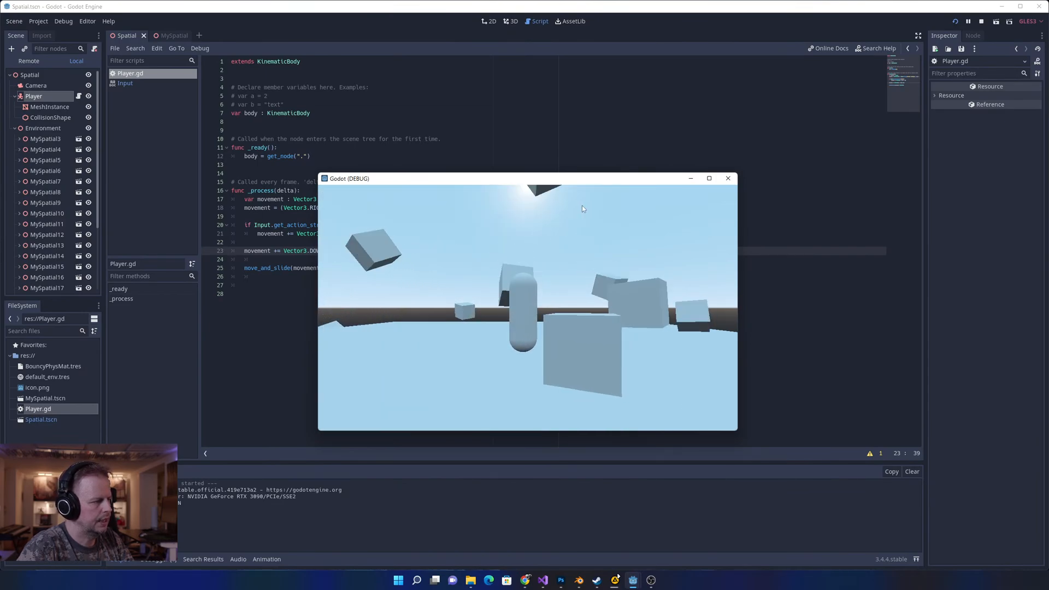
key(space)
key(Right)
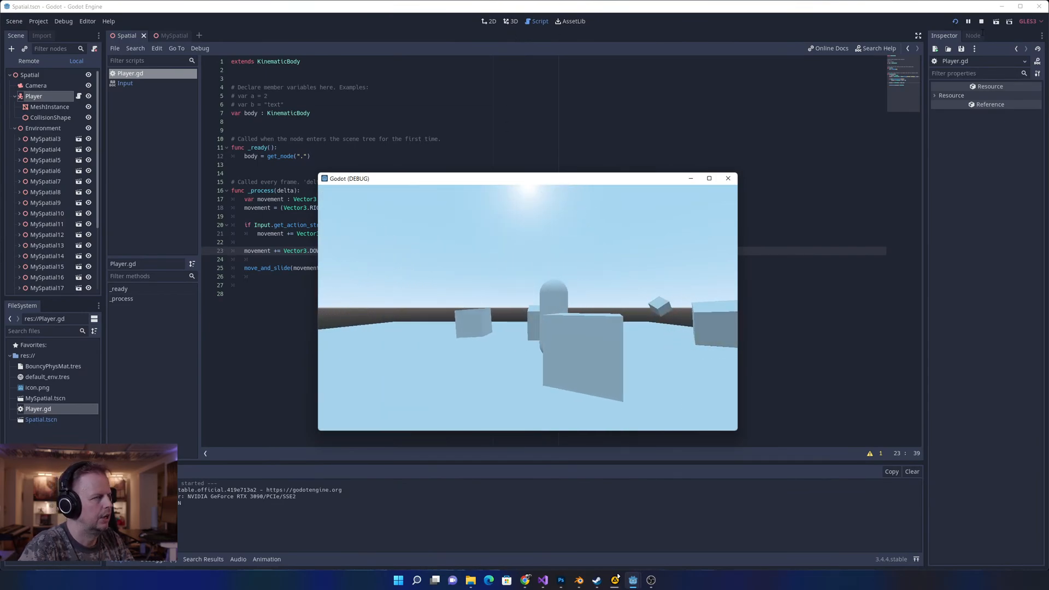
click(981, 21)
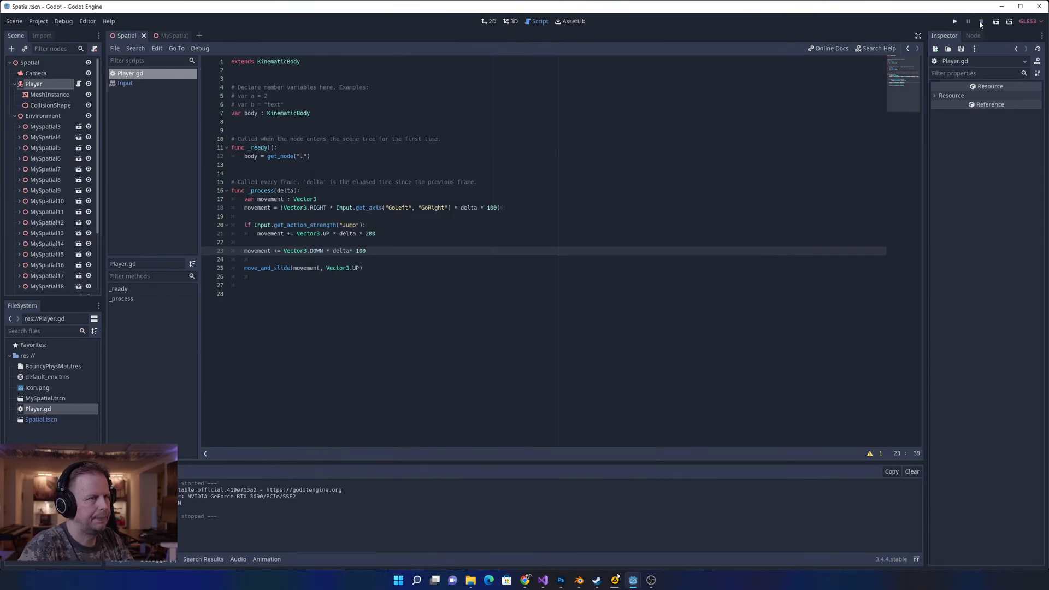
- Replace the member declaration of body with var speed = 1000
click(350, 113)
key(shift+Home)
key(BackSpace)
text(var speed )
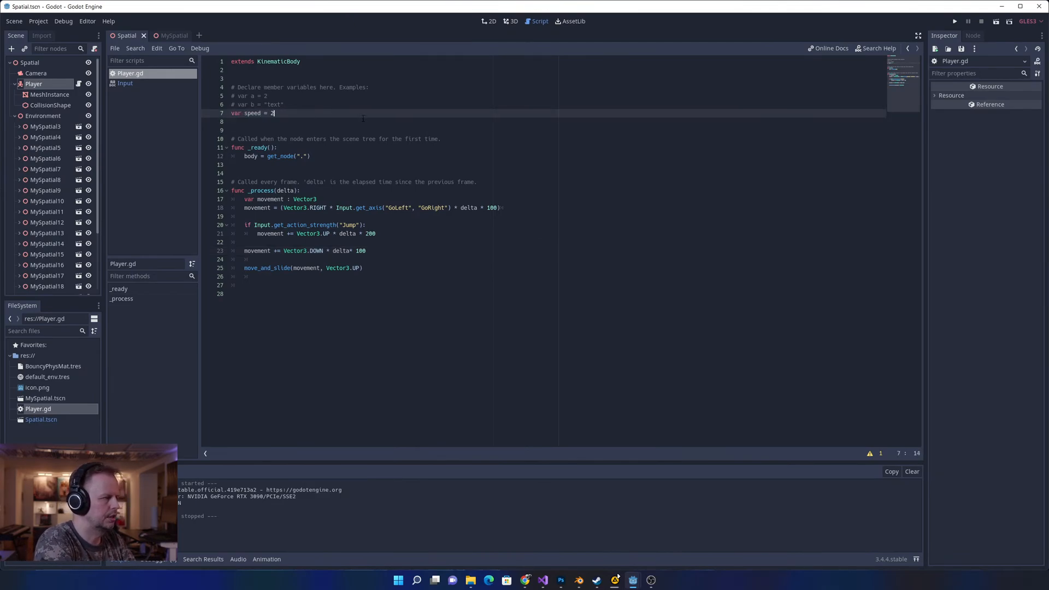
text(= 1000)
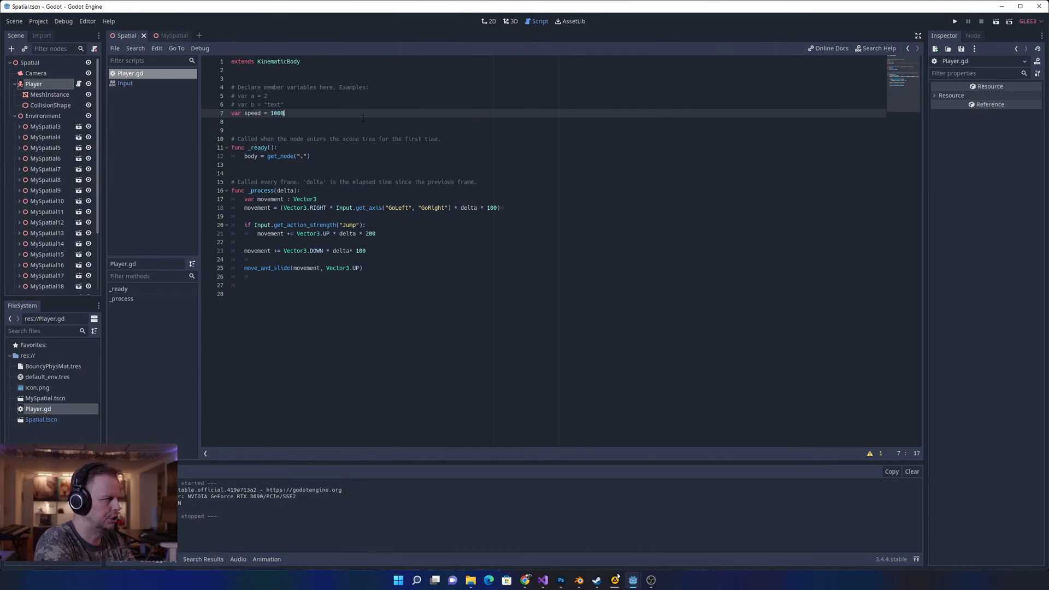
- Replace the multiplier 100 in the horizontal movement expression with the speed variable
double_click(492, 208)
text(s)
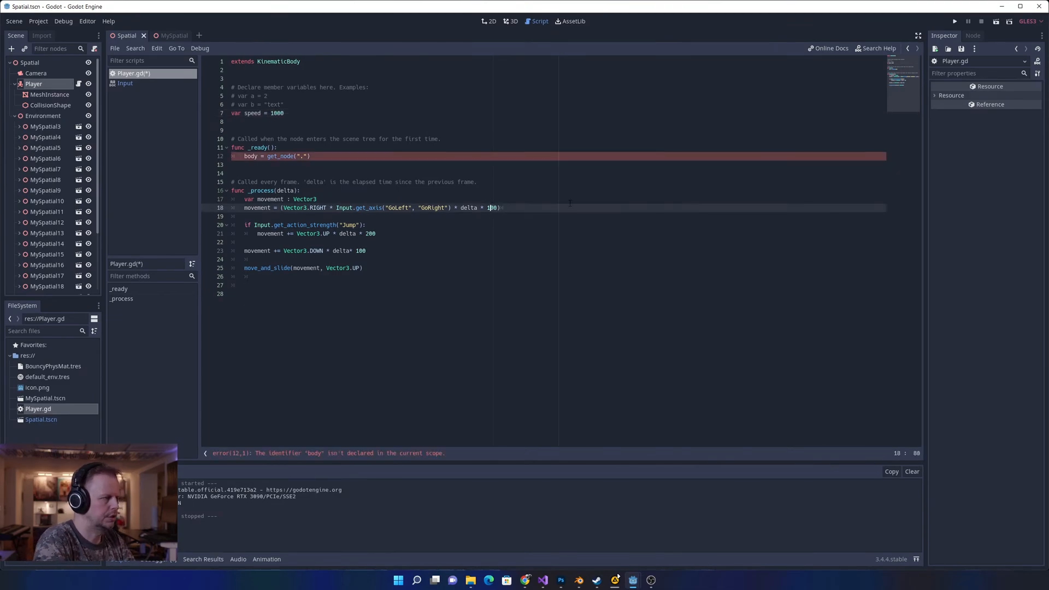
text(poe)
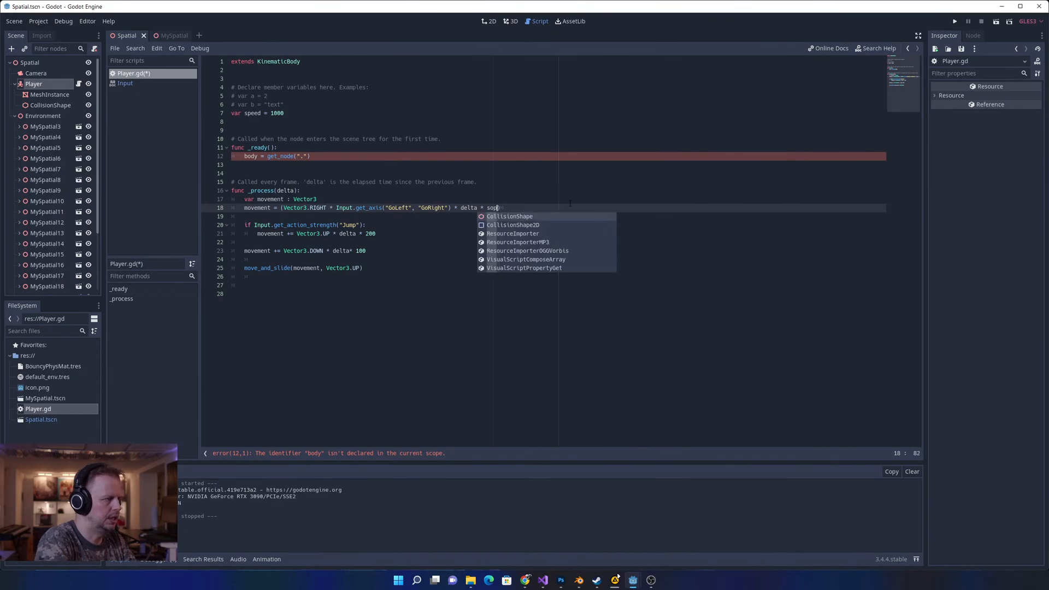
key(BackSpace)
key(BackSpace)
text(eed)
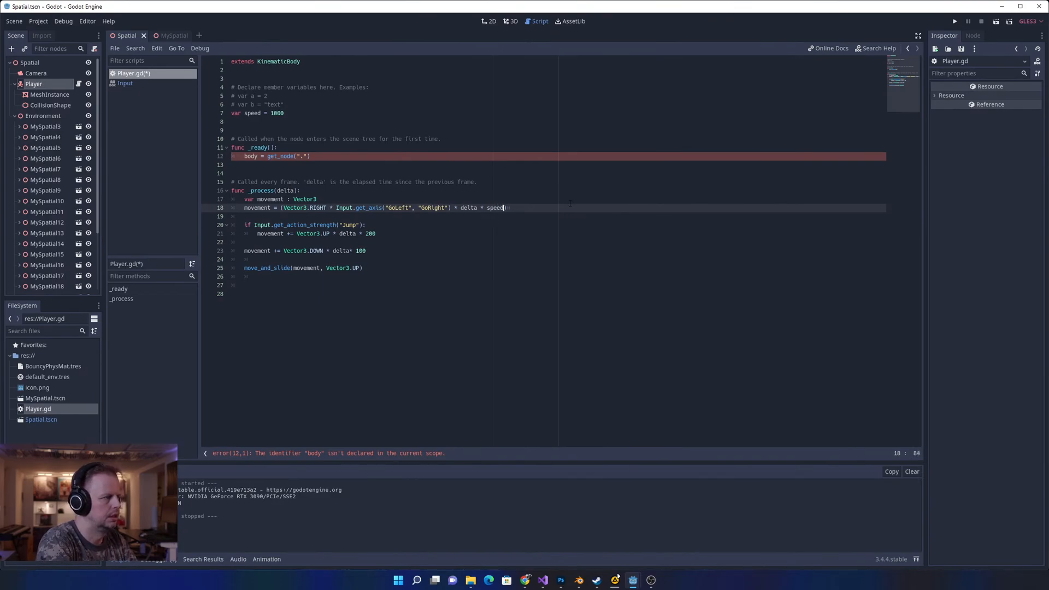
- Try to append the type ": float" after 1000 in the speed declaration and save the script
click(363, 105)
key(Down)
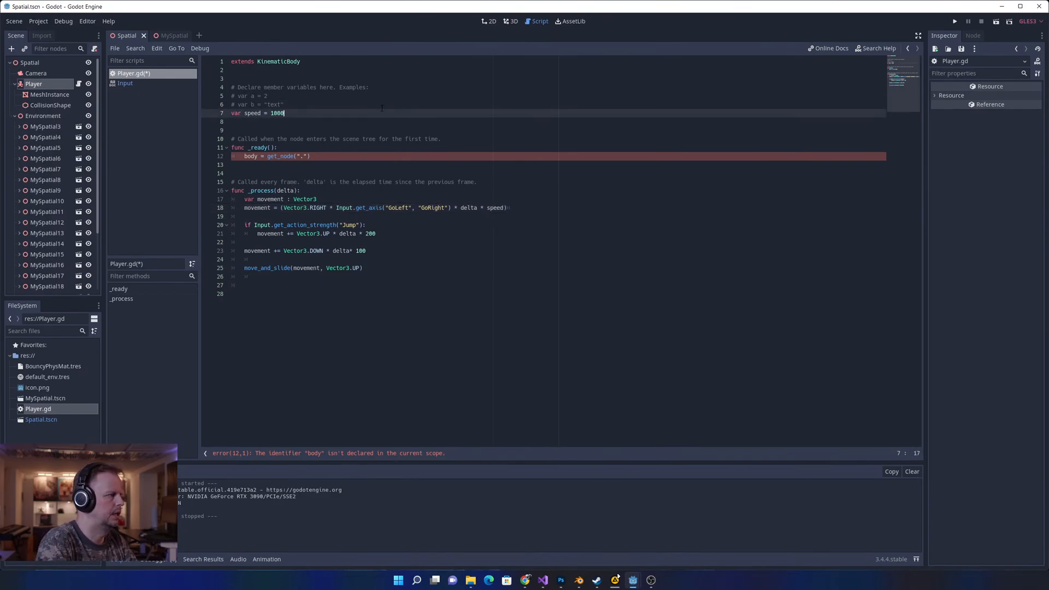
key(ctrl+s)
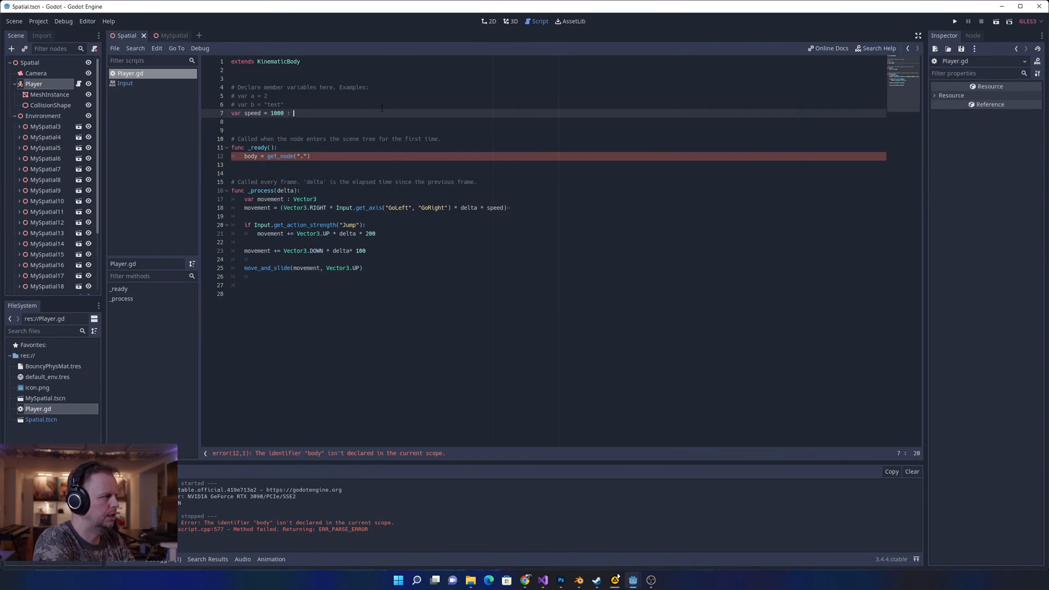
text(float)
key(ctrl+s)
click(322, 166)
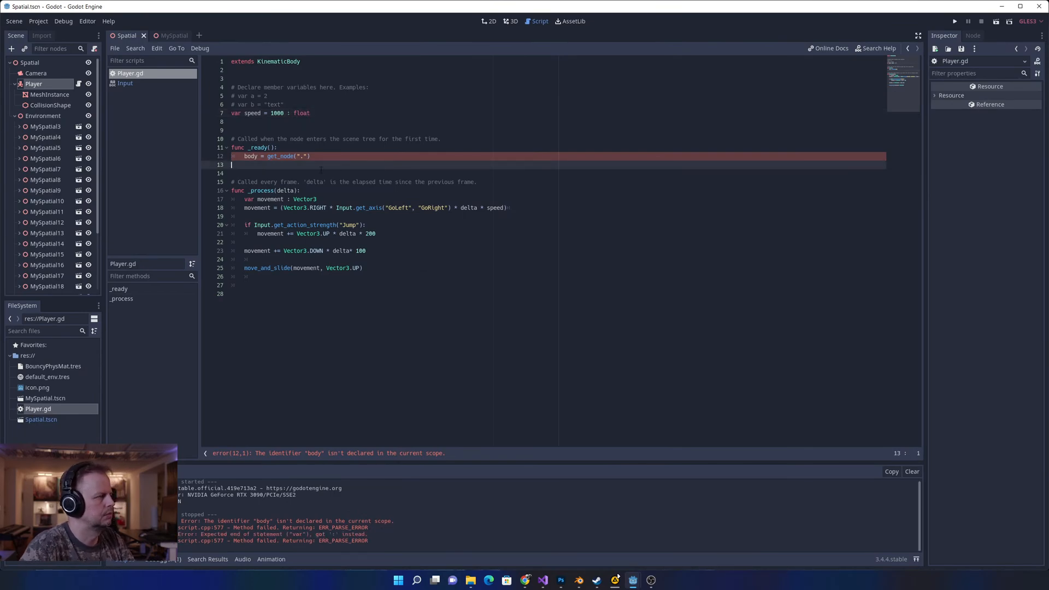
click(313, 122)
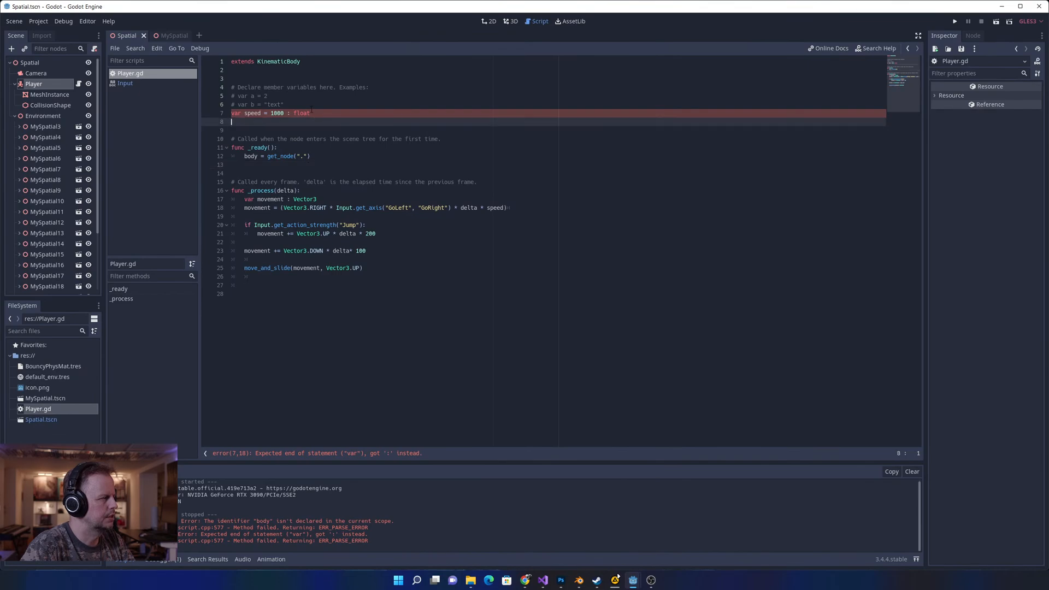
- Try capitalizing the type at the end of the speed declaration as Float
click(294, 113)
key(BackSpace)
text(F)
key(Down)
key(Down)
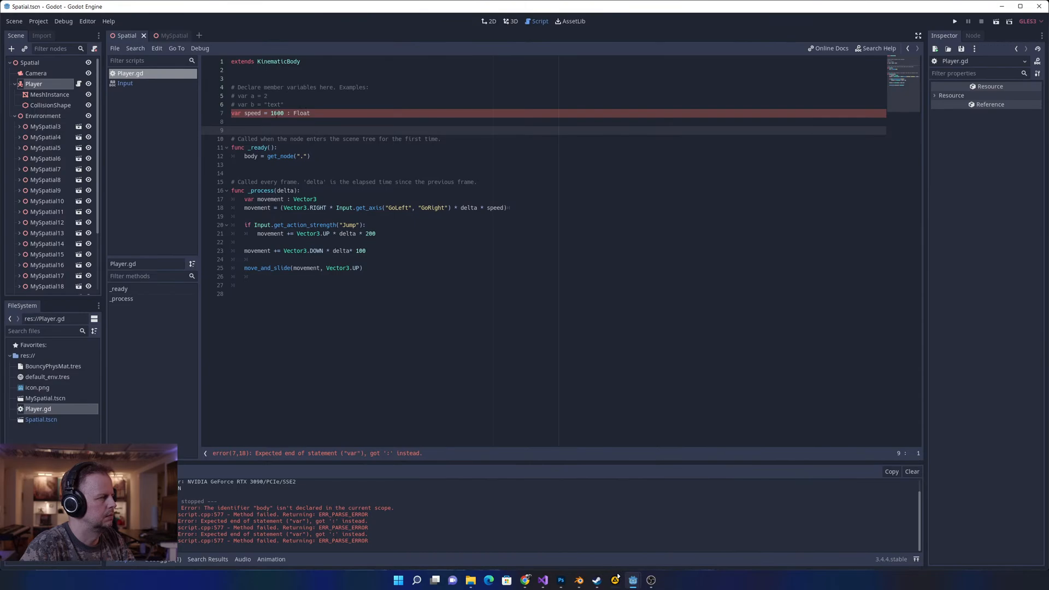
click(300, 145)
click(291, 113)
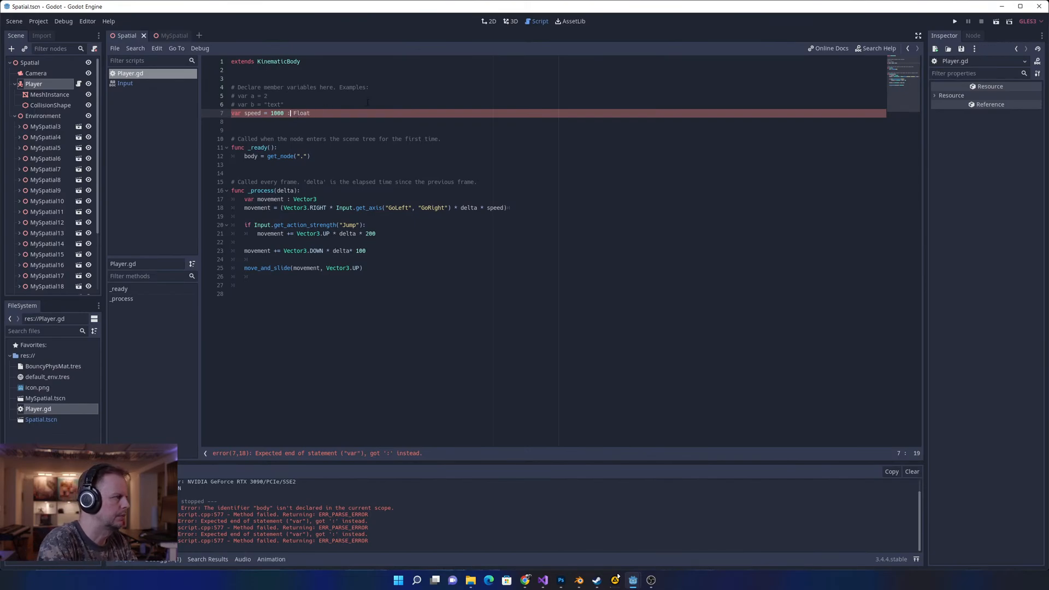
- Rewrite the speed declaration as var speed : float = 1000 and save the script
key(BackSpace)
key(BackSpace)
key(ctrl+Left)
key(ctrl+Left)
key(ctrl+Left)
text(: float)
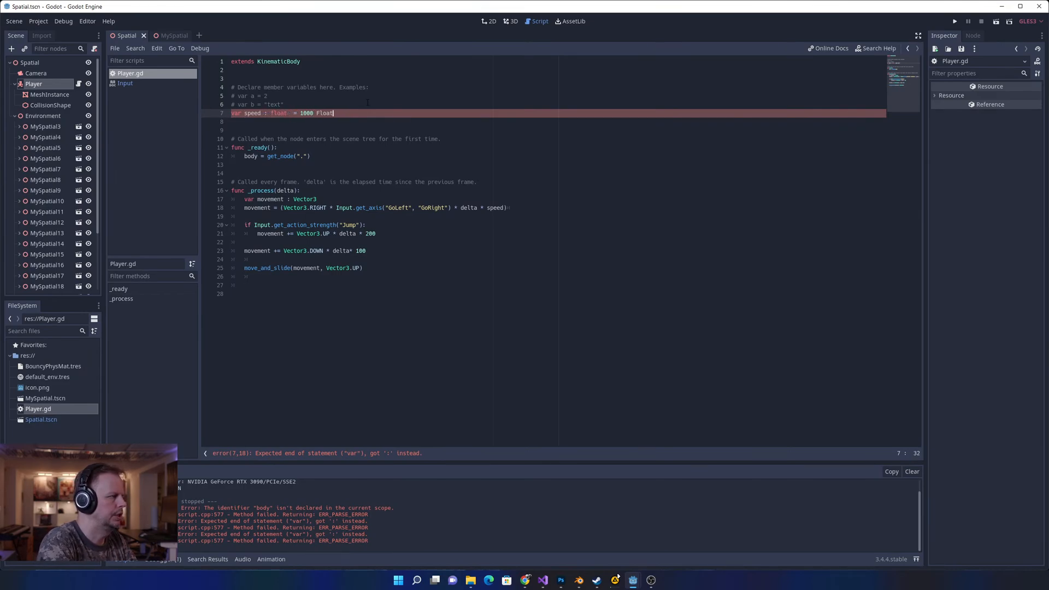
key(BackSpace)
key(BackSpace)
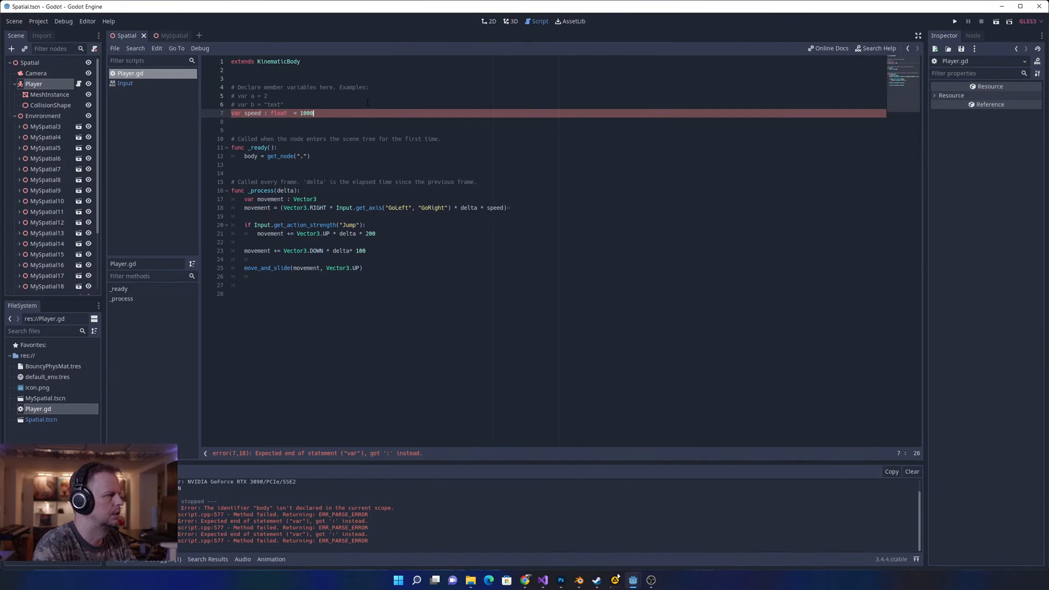
key(ctrl+Right)
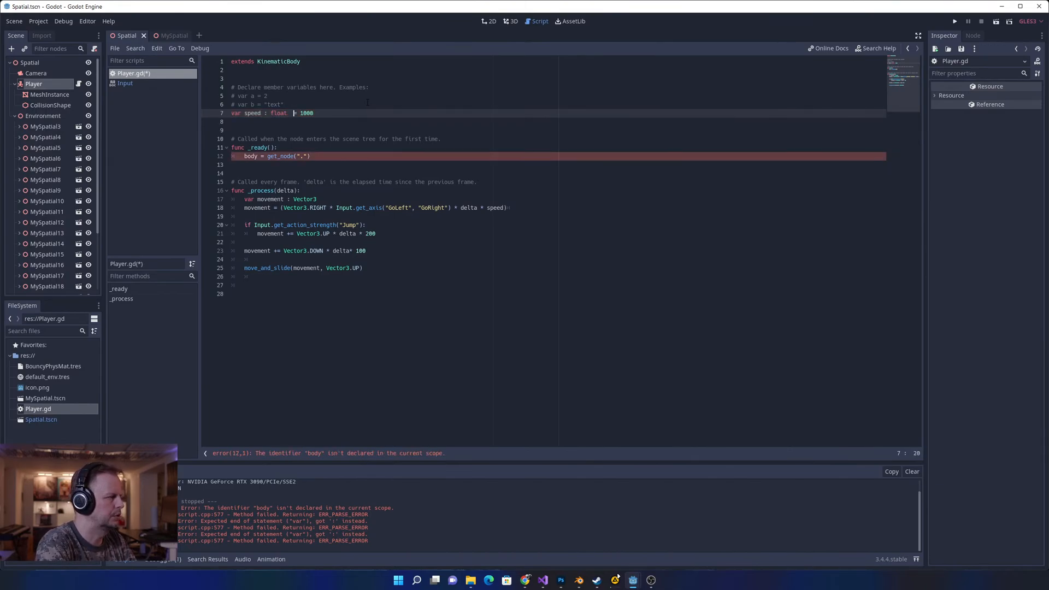
key(BackSpace)
key(ctrl+s)
- Remove the ": float" type from the speed declaration, leaving the variable assigned directly to 1000
click(359, 182)
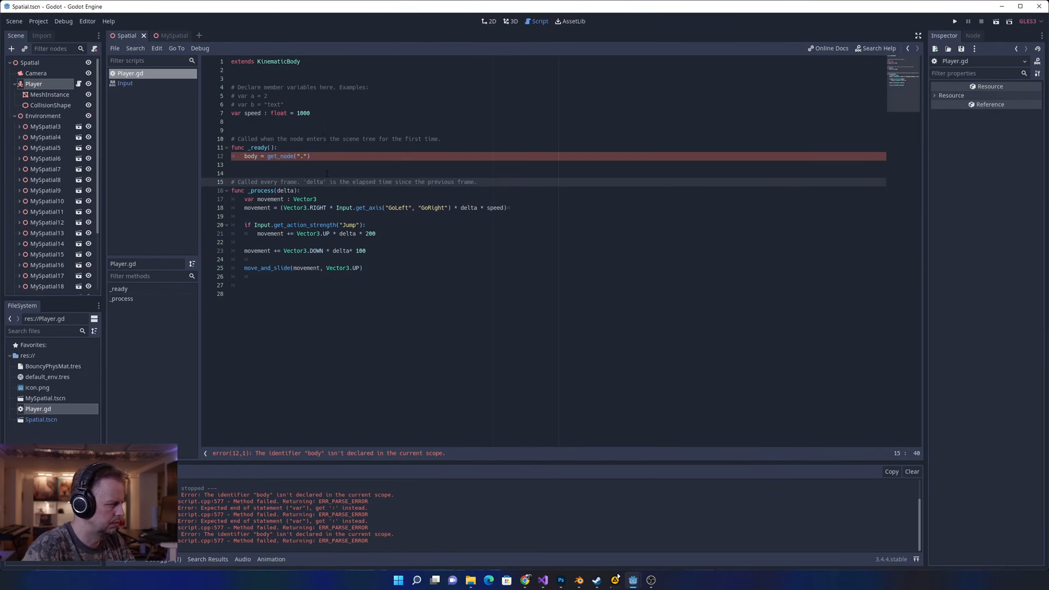
click(321, 119)
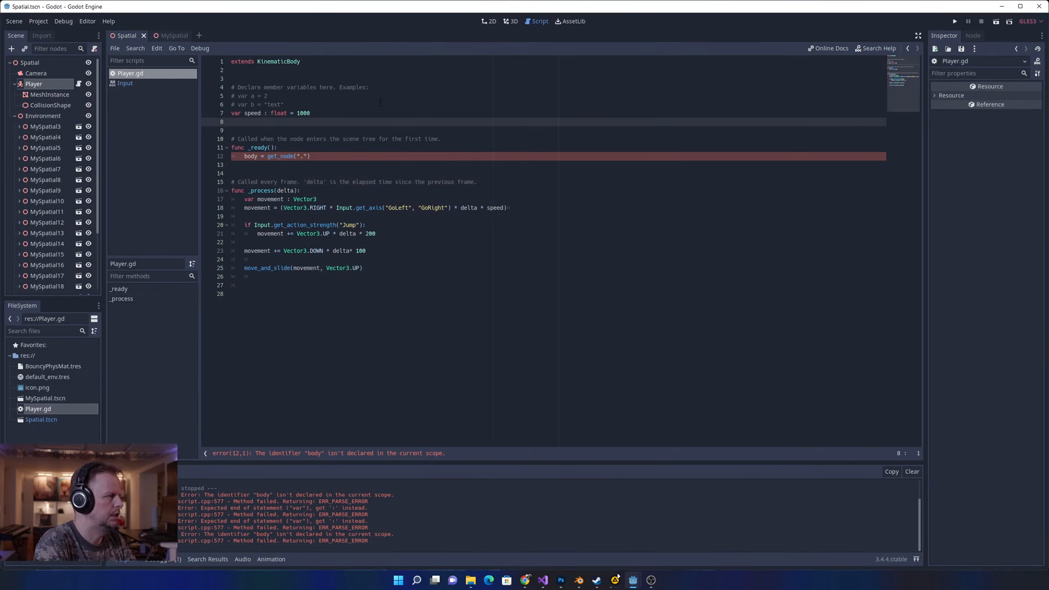
key(Up)
key(Up)
key(Down)
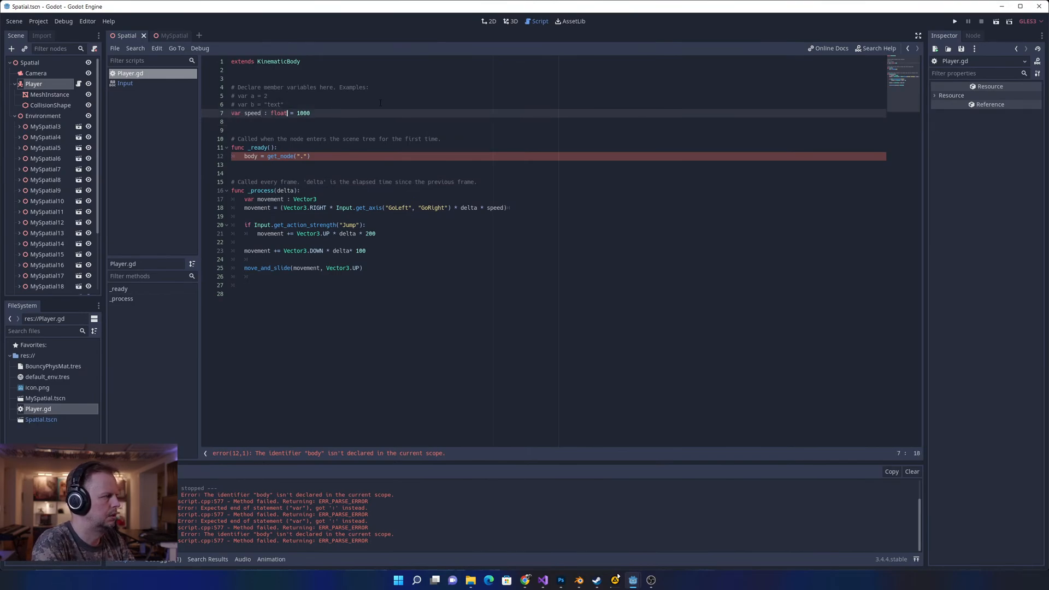
key(BackSpace)
key(BackSpace)
key(BackSpace)
key(BackSpace)
key(BackSpace)
key(BackSpace)
key(BackSpace)
key(Down)
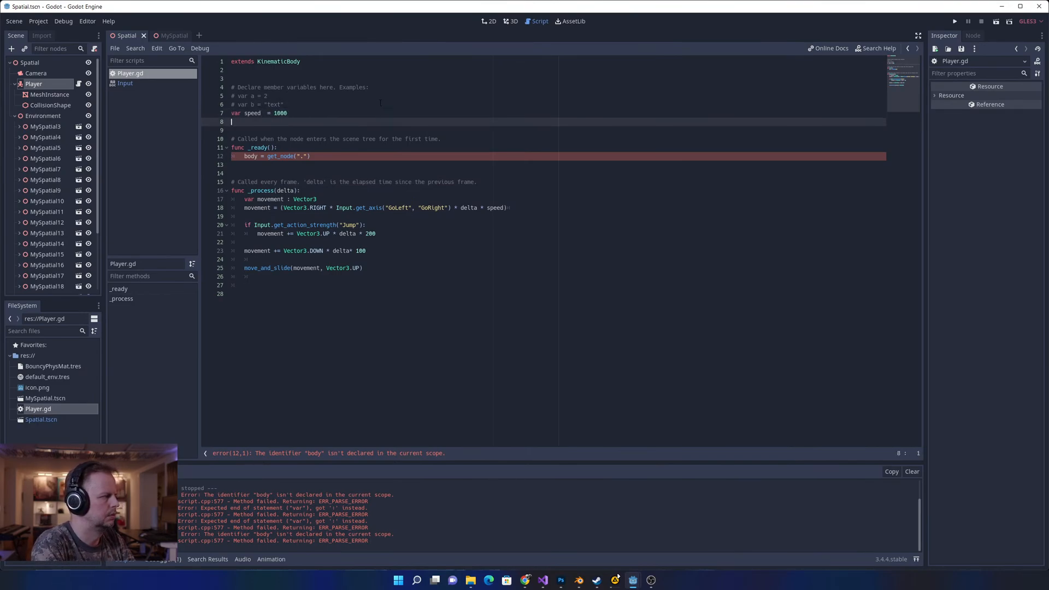
key(Up)
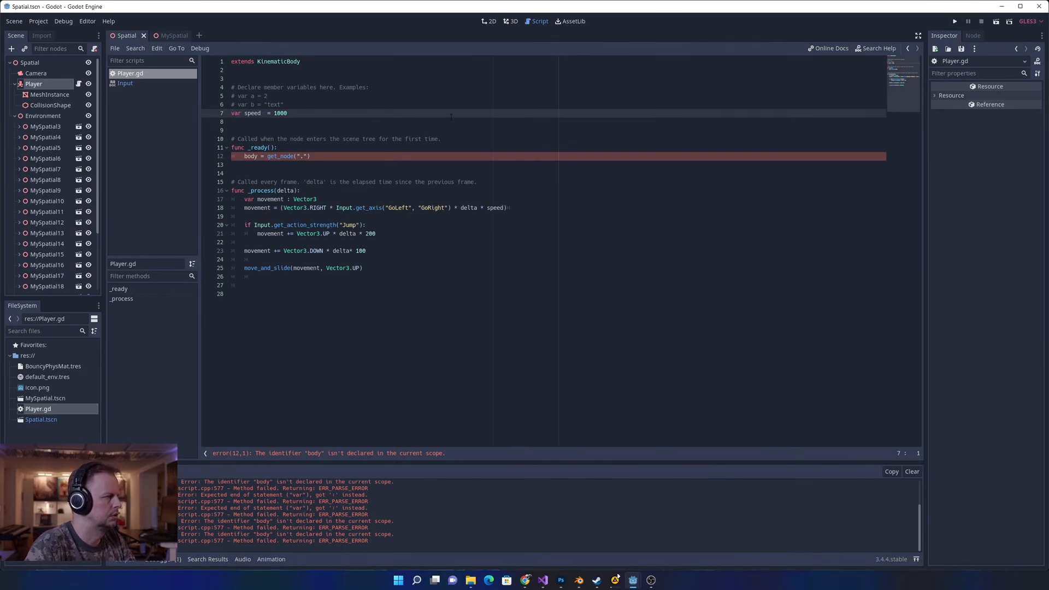
- Tidy the spacing of the speed declaration so it reads var speed = 1000 and save the script
key(Up)
key(End)
key(Down)
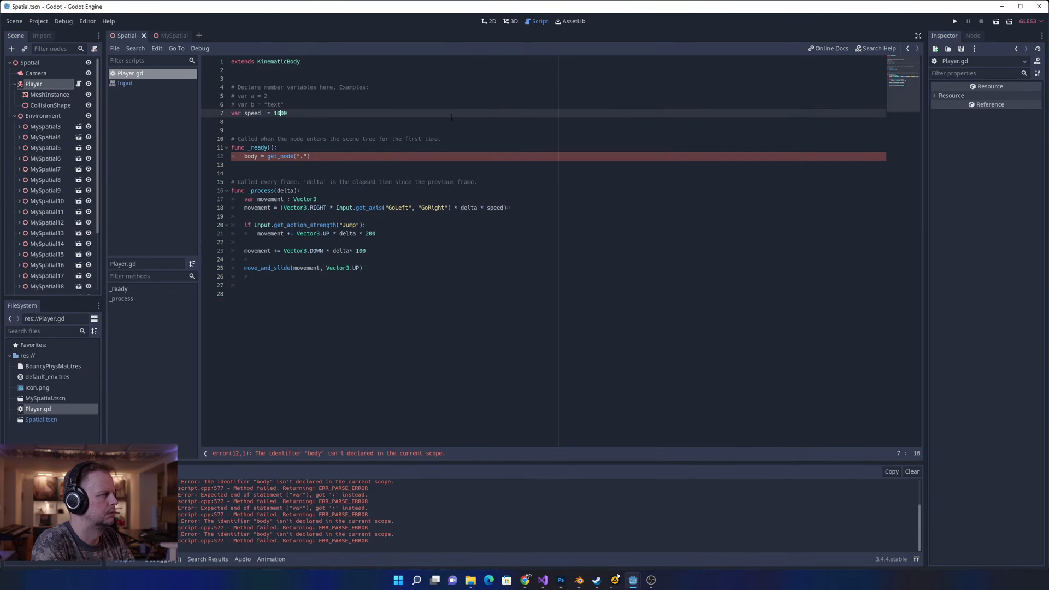
key(Delete)
key(Delete)
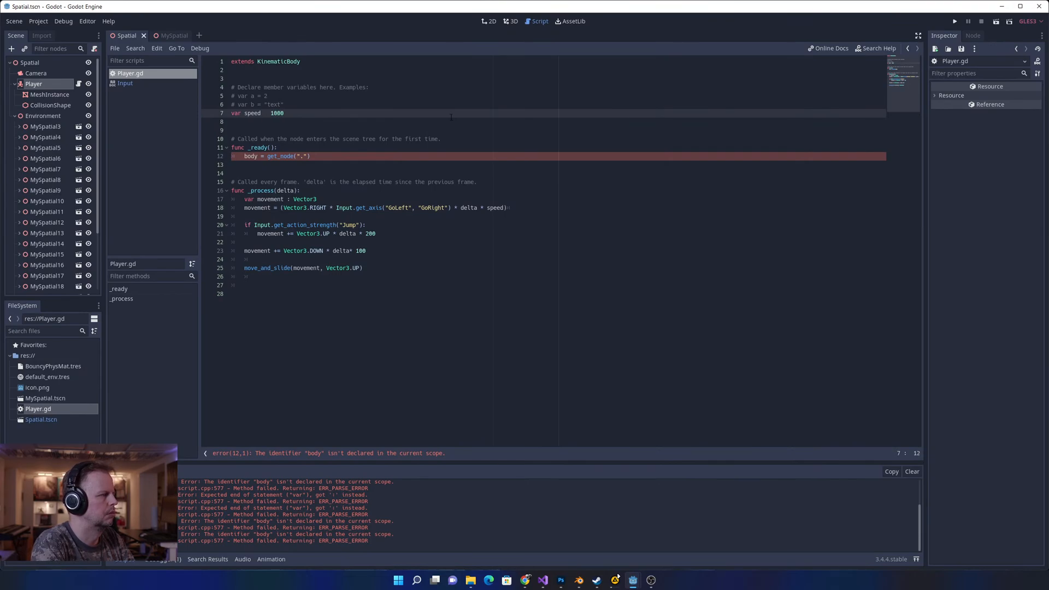
key(Down)
key(Down)
key(Up)
key(Up)
key(BackSpace)
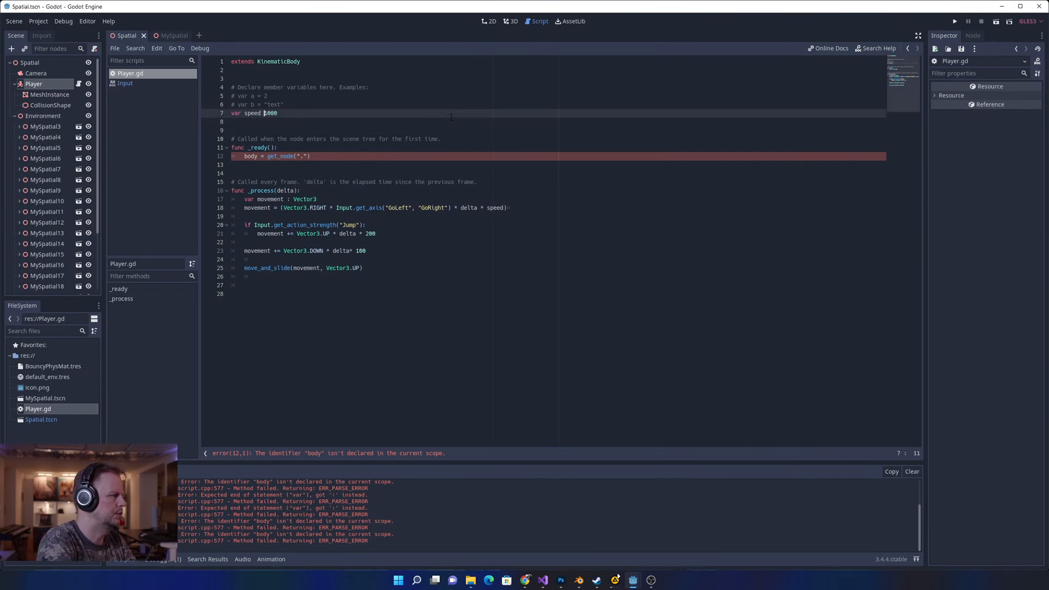
text(=)
key(End)
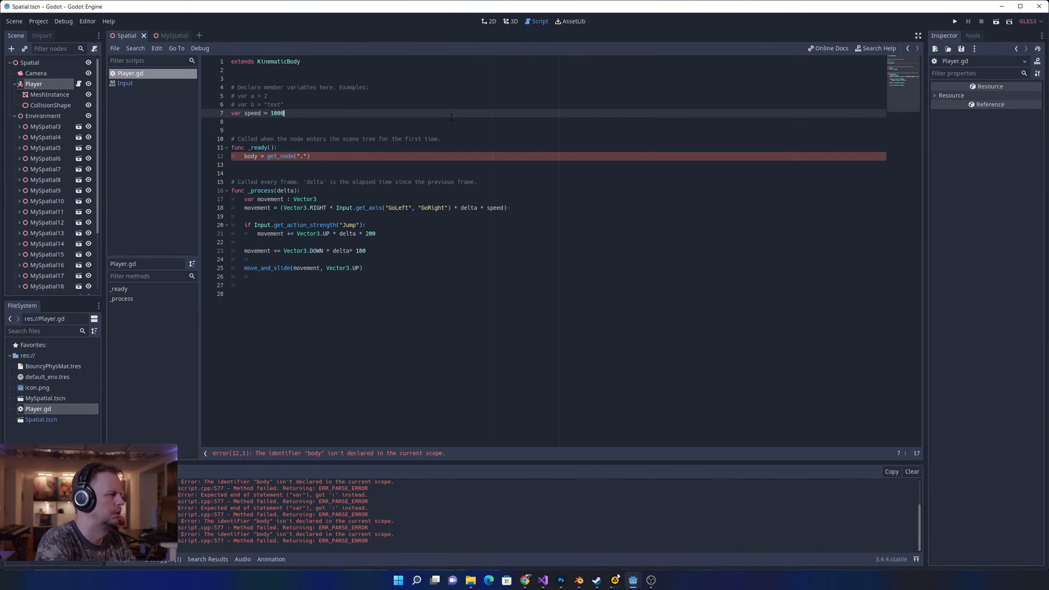
key(ctrl+s)
- Remove the whole speed declaration line from the member variables
key(Down)
key(Down)
key(Up)
key(Up)
key(Home)
key(shift+Down)
key(ctrl+x)
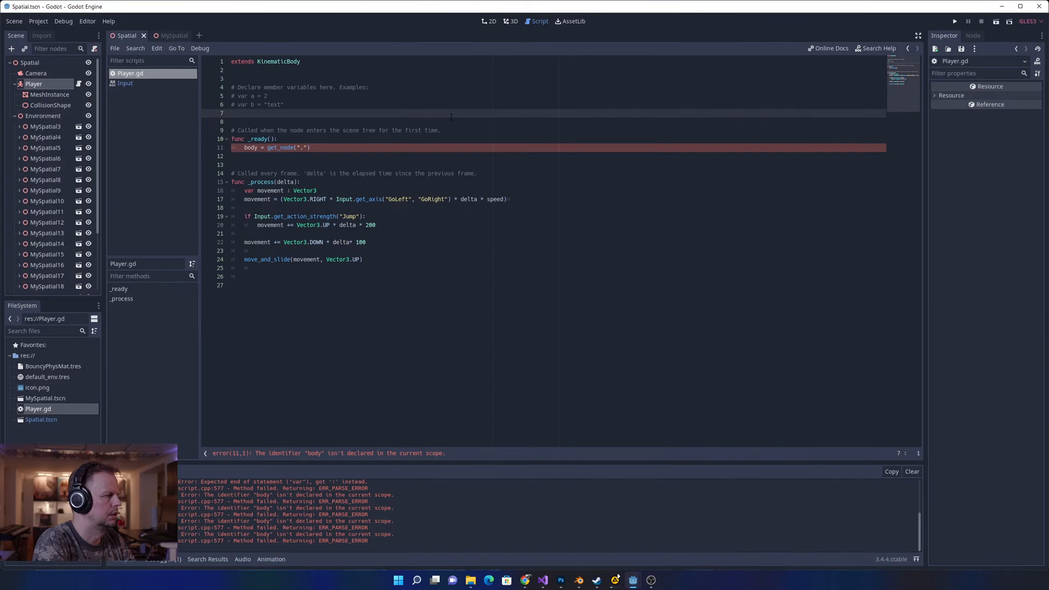
key(Delete)
key(ctrl+z)
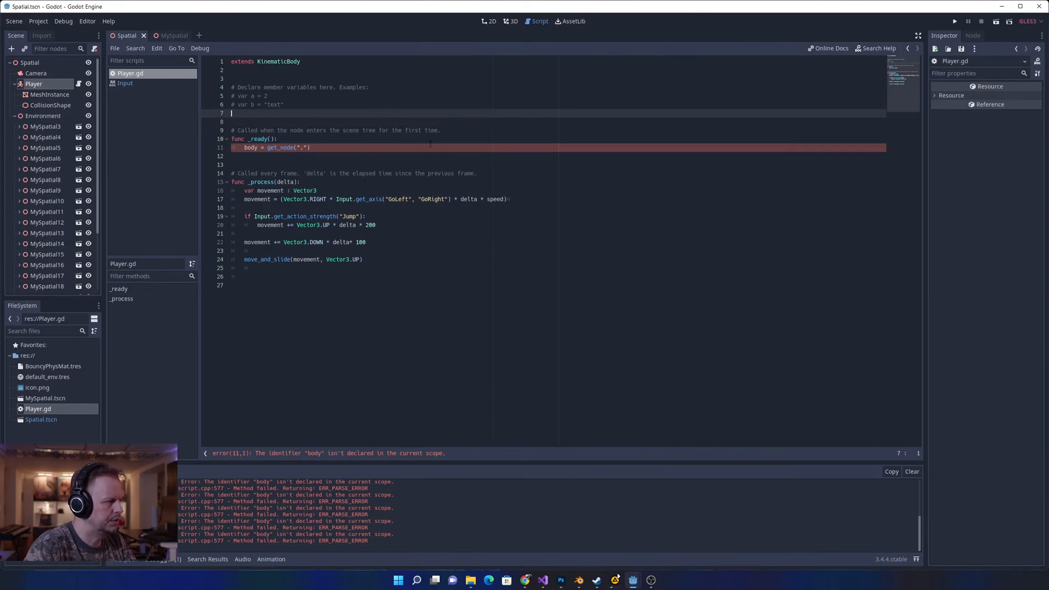
- Replace the speed multiplier in the horizontal movement line with 100
click(492, 199)
key(ctrl+shift+Right)
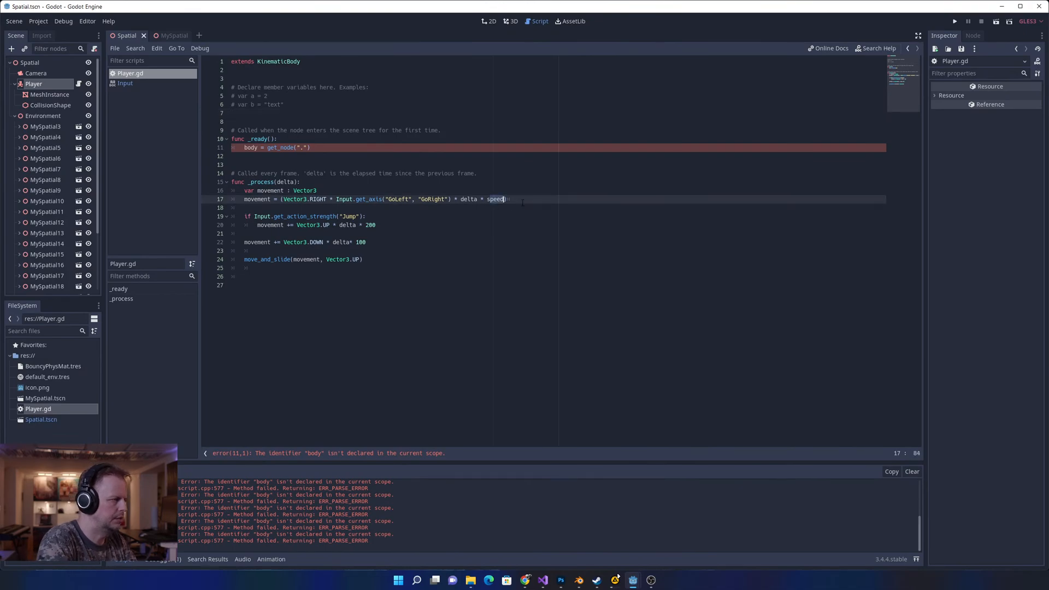
key(BackSpace)
key(BackSpace)
text(100)
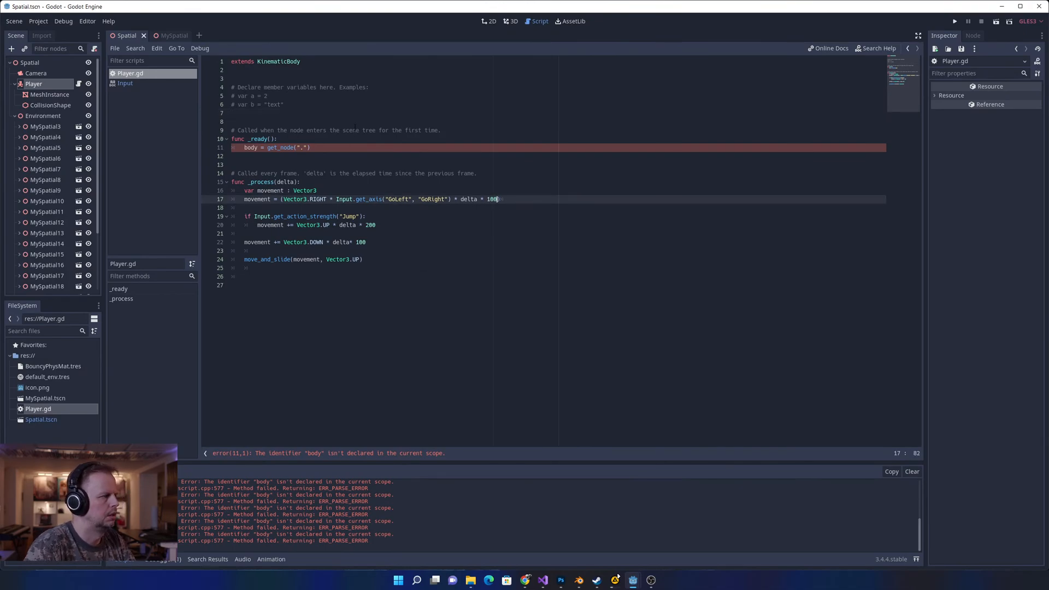
click(361, 113)
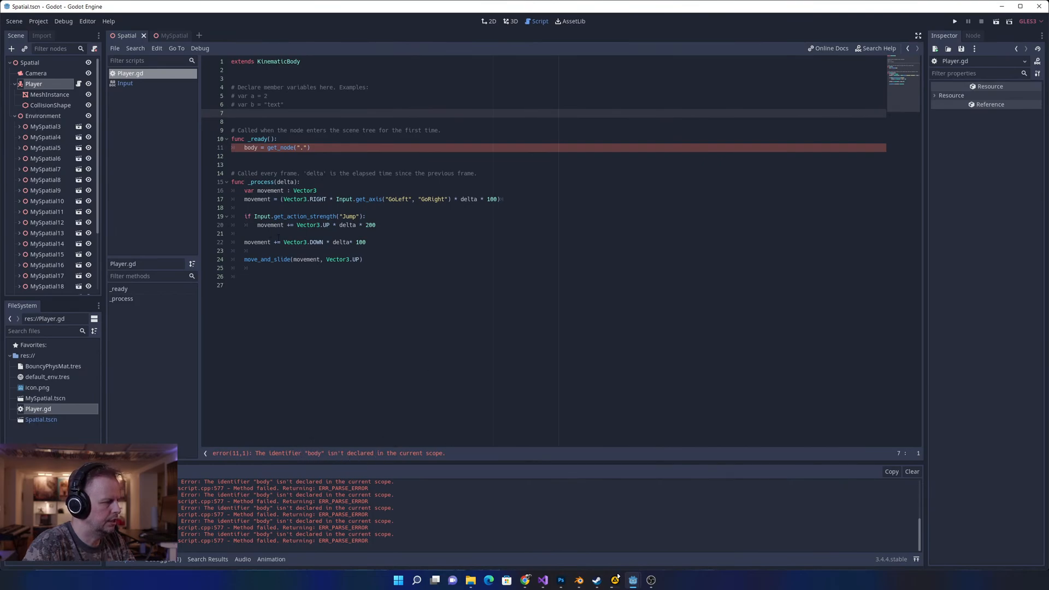
- Delete the body = get_node(".") line from the _ready function and put pass in its place
click(282, 164)
click(261, 147)
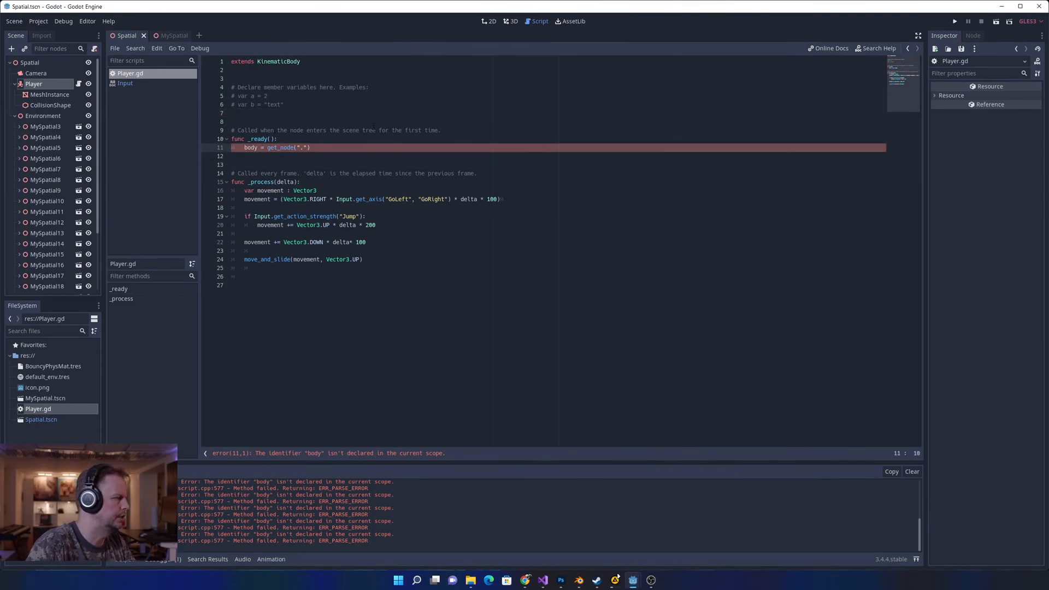
key(Up)
key(Down)
key(Home)
key(Home)
key(shift+Down)
key(Delete)
key(Up)
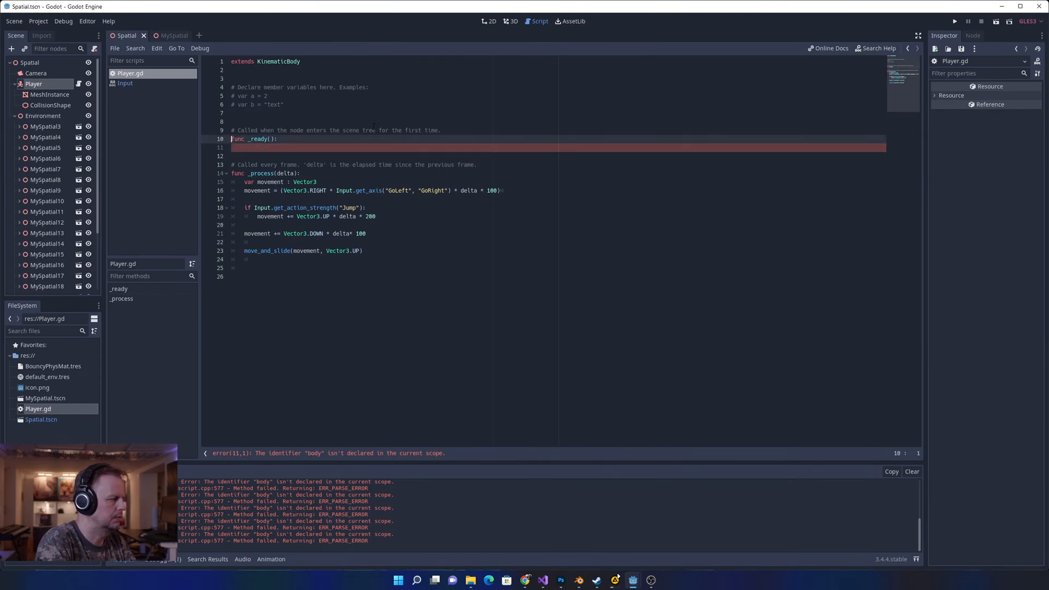
key(Down)
key(Tab)
text(pass)
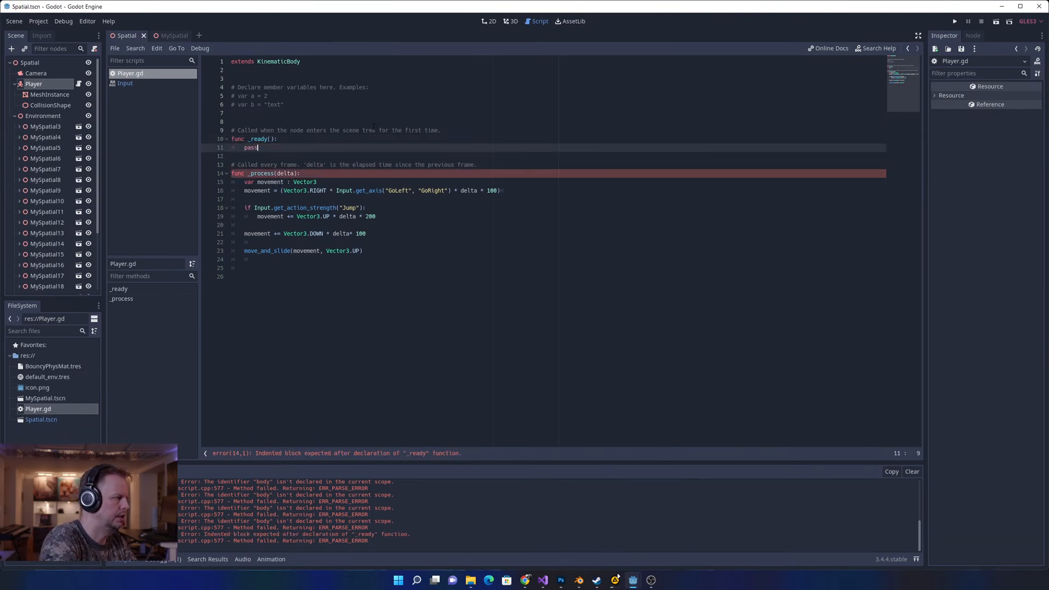
- Declare the member variable speed as a float equal to 1000 below the example comments
key(Up)
key(Up)
key(Up)
key(Up)
text(var )
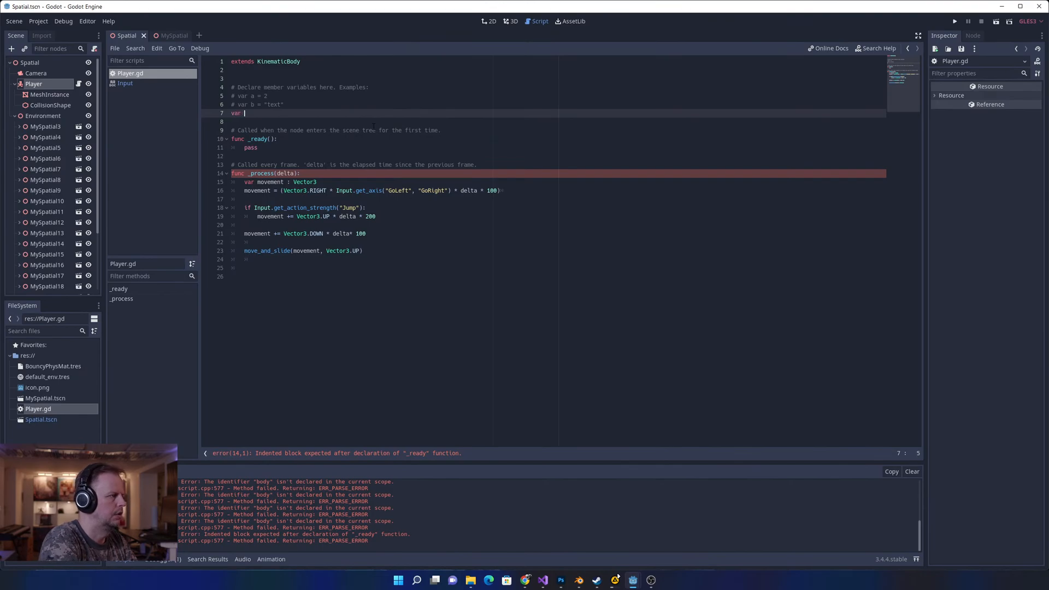
text(speed : fl)
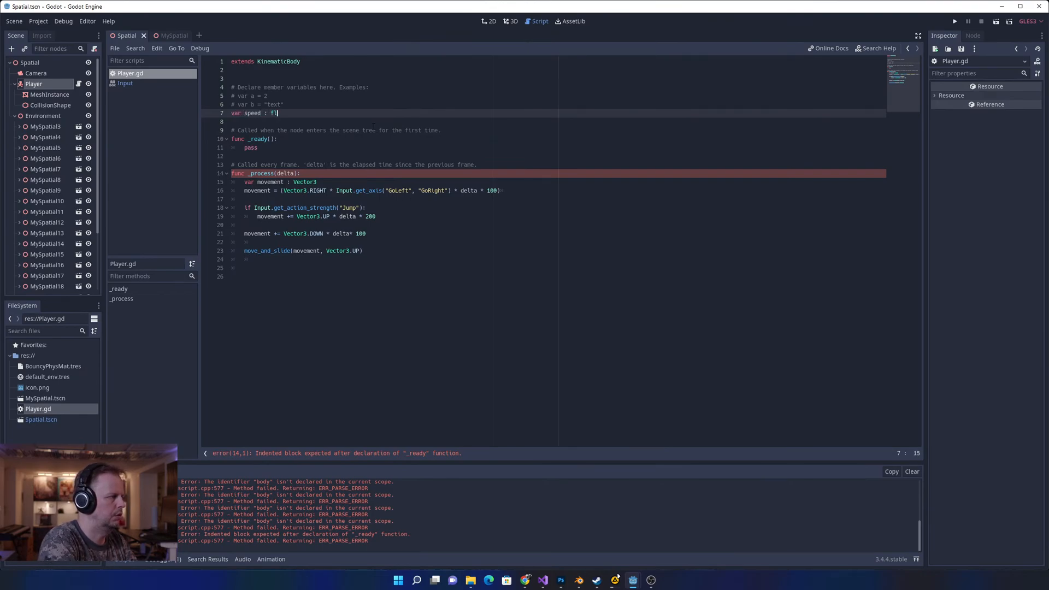
text(oat )
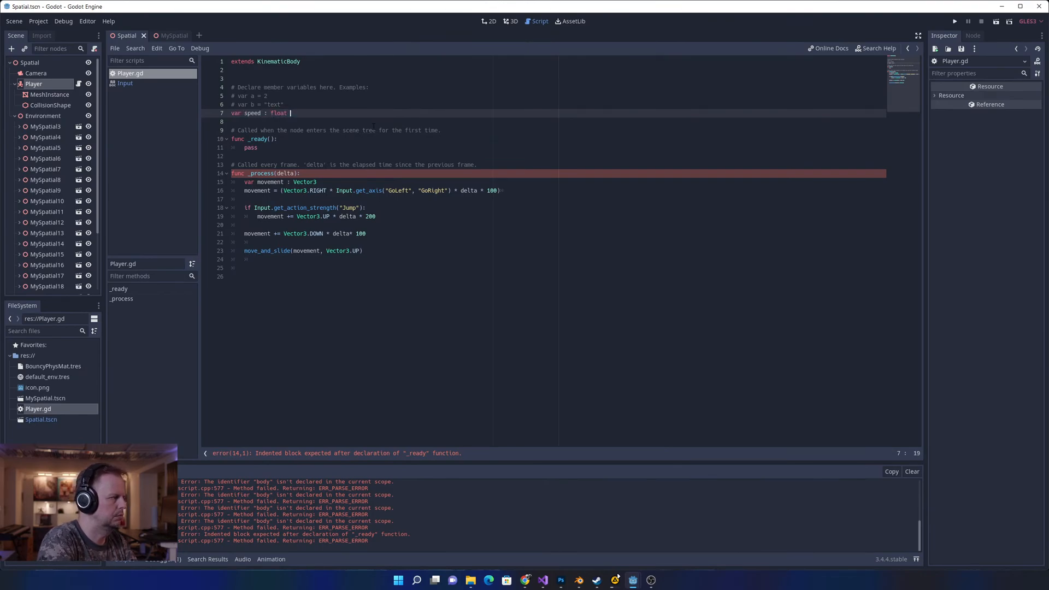
text(= 1000)
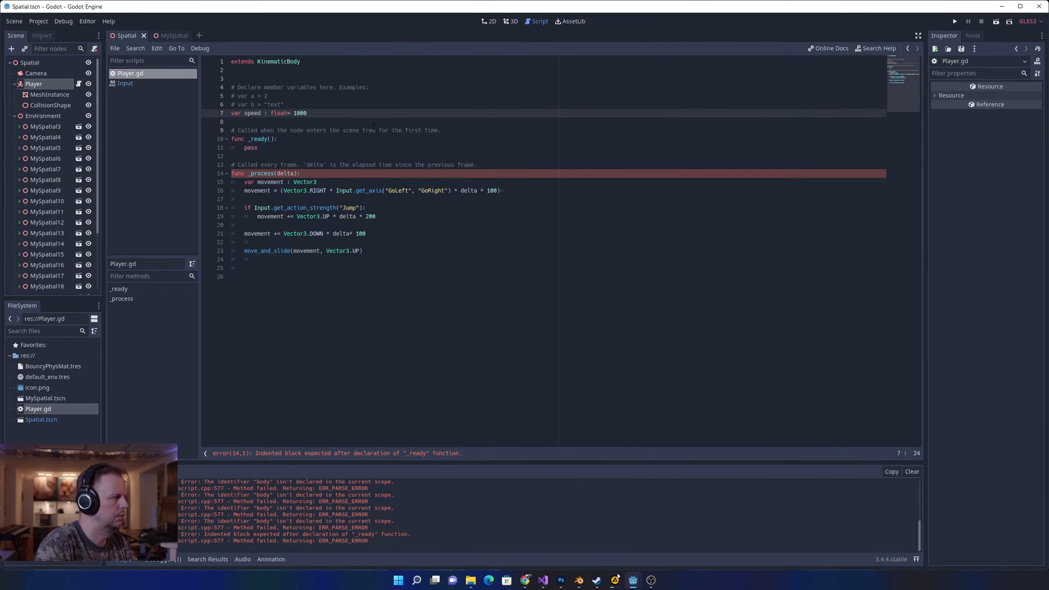
- Replace the 100 multiplier in the horizontal movement line with the speed variable
click(495, 191)
double_click(495, 191)
text(speed)
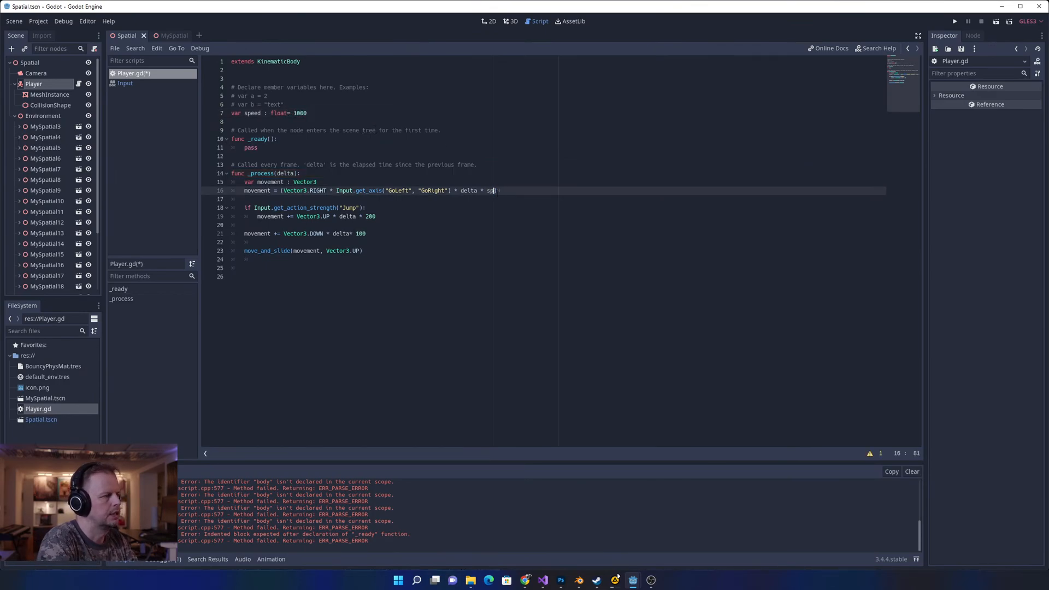
- Replace the 200 multiplier in the jump's Vector3.UP line with speed * 2
click(392, 217)
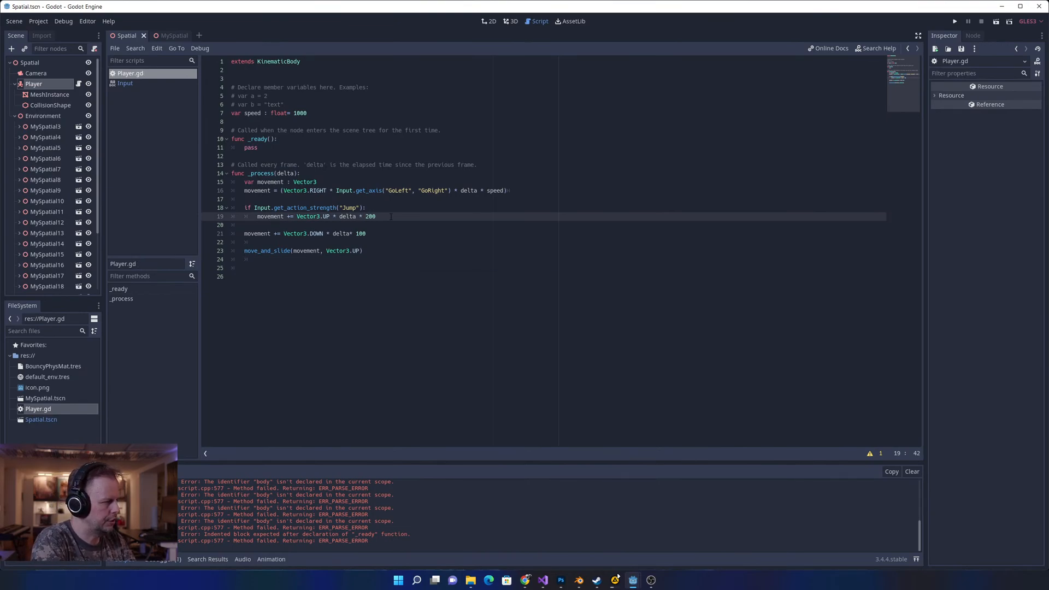
key(Up)
key(Down)
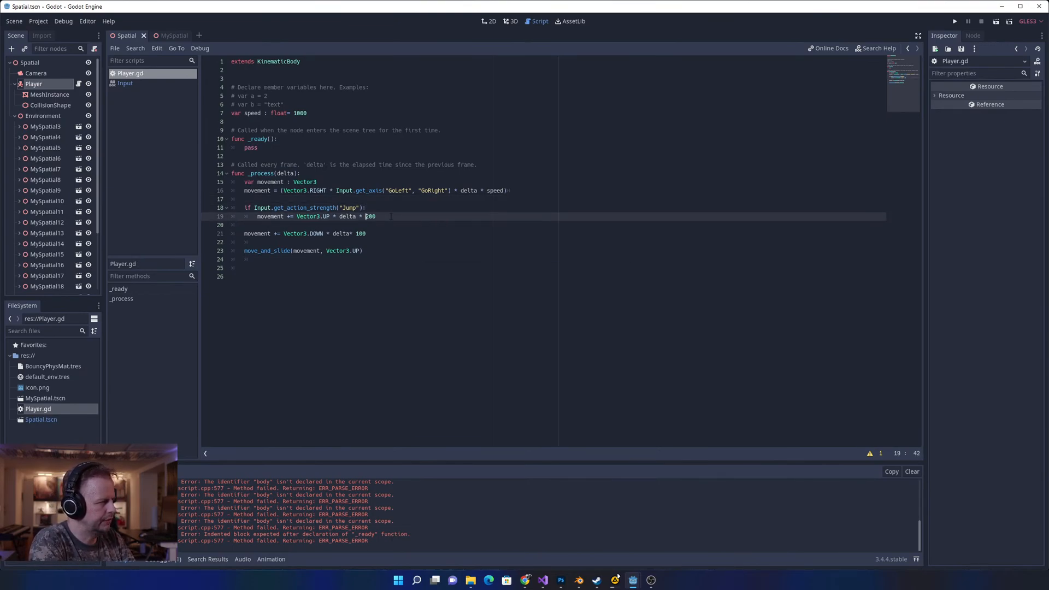
double_click(391, 217)
text(speed )
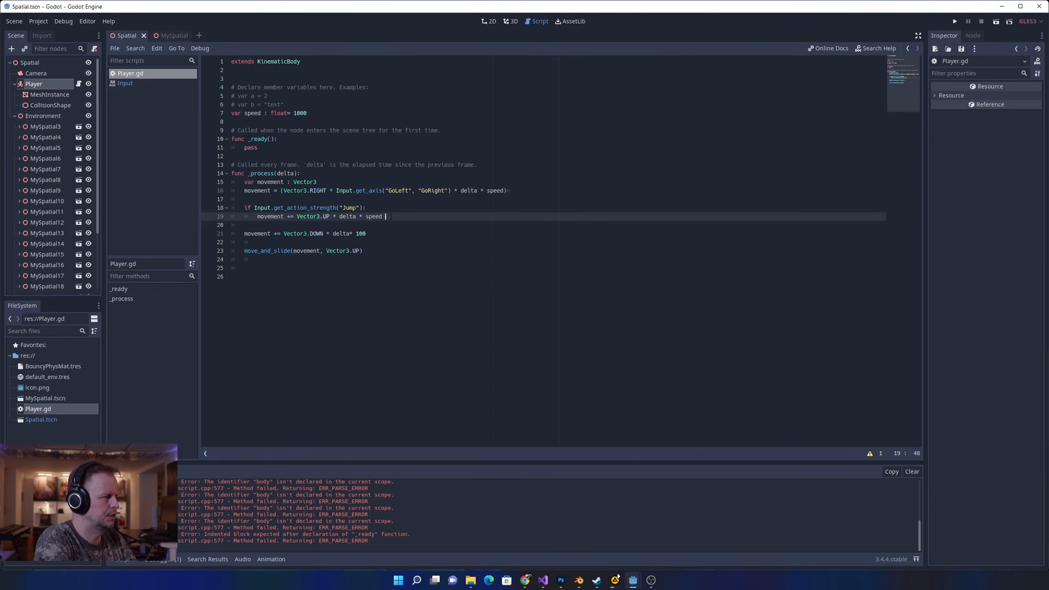
text(* 2)
- Multiply the Vector3.DOWN movement by gravity instead of 100 and add the missing space after delta
key(Down)
key(Down)
key(BackSpace)
key(BackSpace)
key(BackSpace)
text(spee)
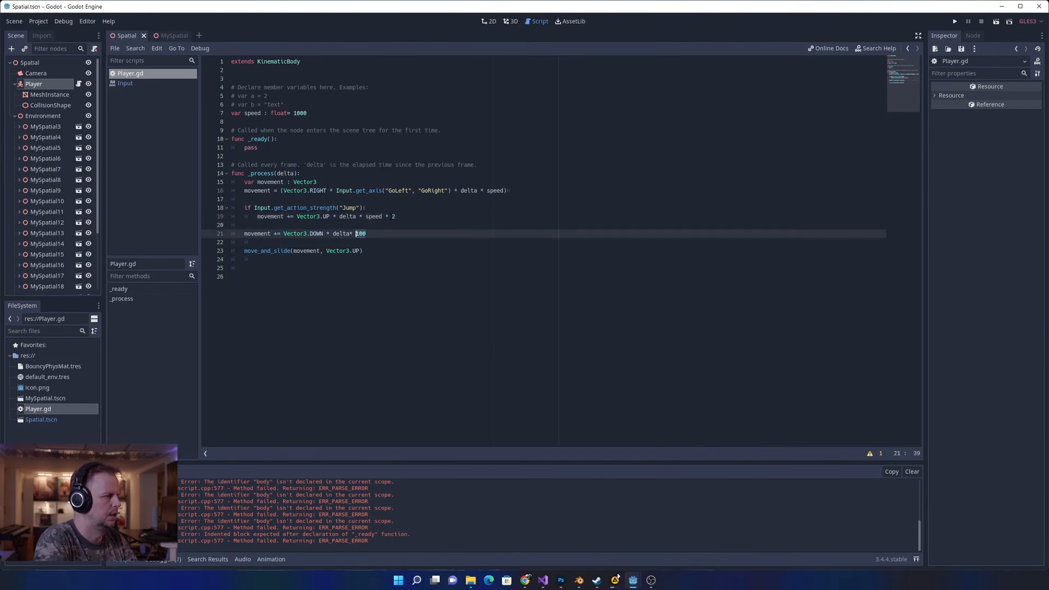
key(BackSpace)
key(BackSpace)
key(BackSpace)
key(BackSpace)
text(gra)
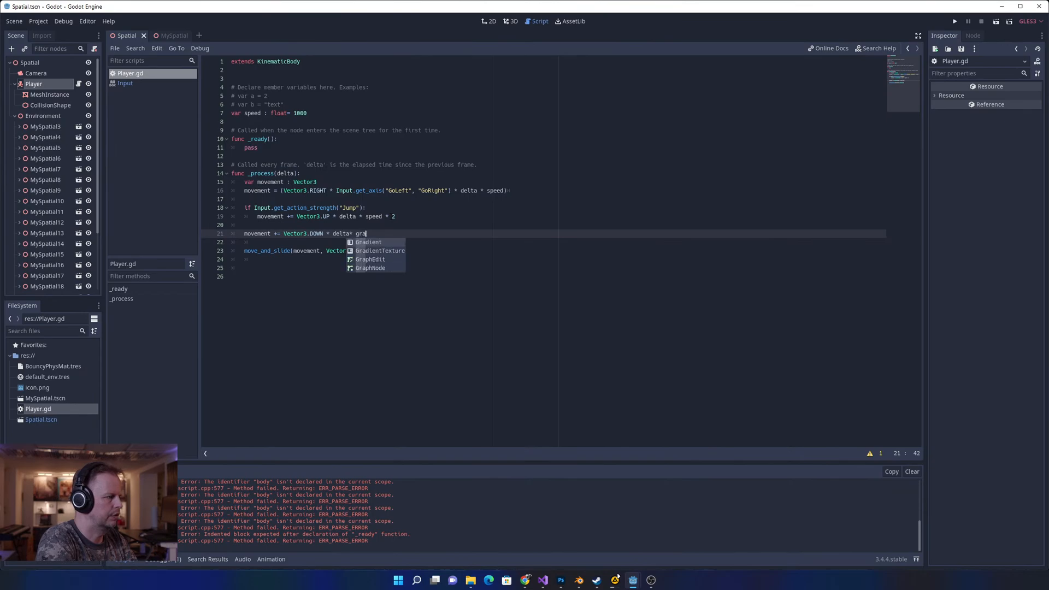
text(vity)
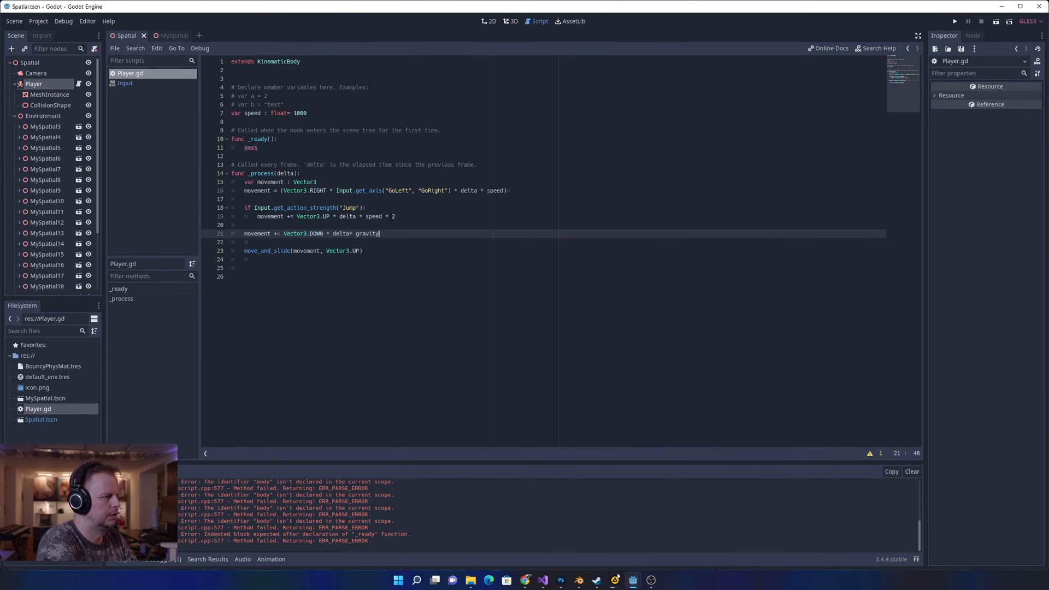
key(Left)
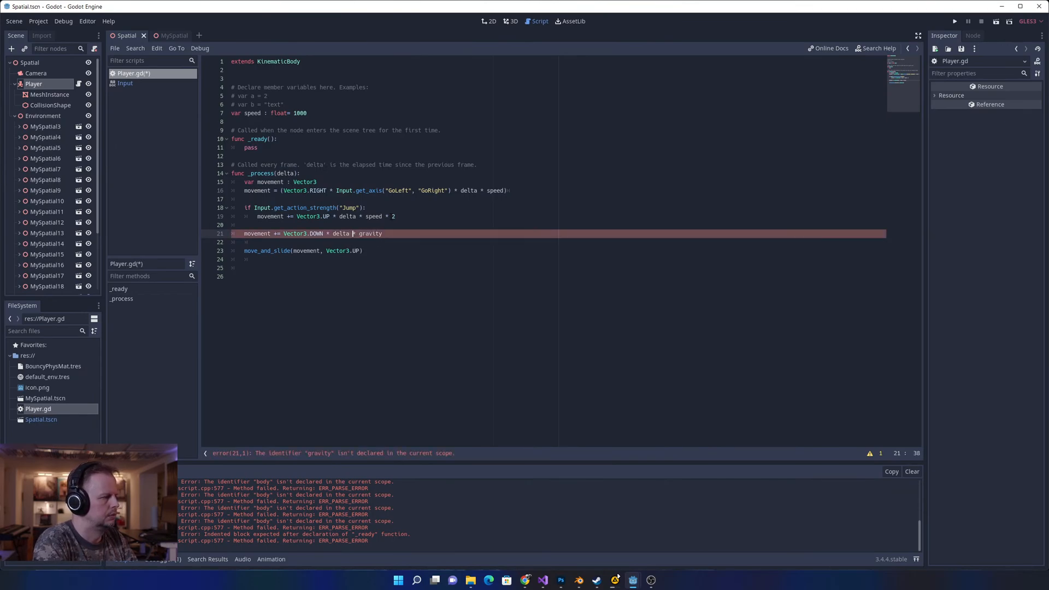
- Declare var gravity : float = 1000 below the speed variable and add the missing space before the equals sign in the speed declaration
click(330, 106)
key(Down)
key(End)
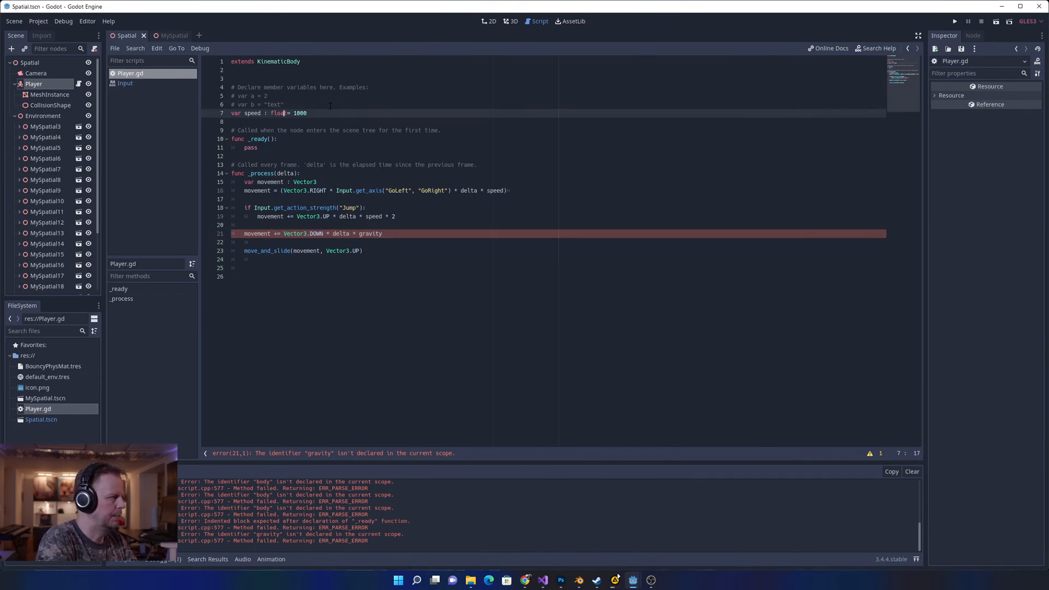
key(Return)
text(var gravi)
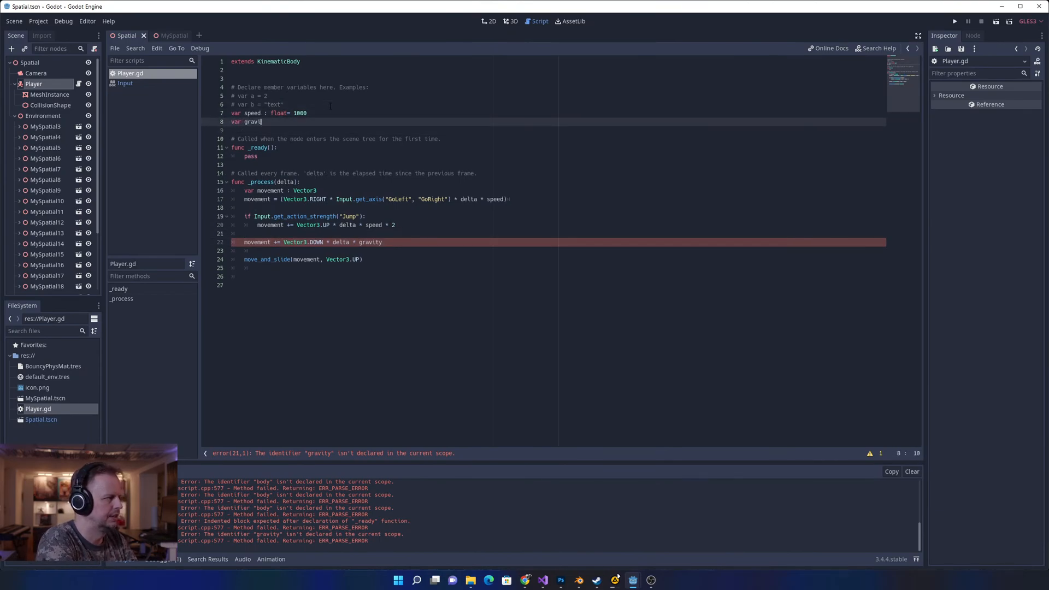
text(tt)
key(BackSpace)
key(BackSpace)
key(BackSpace)
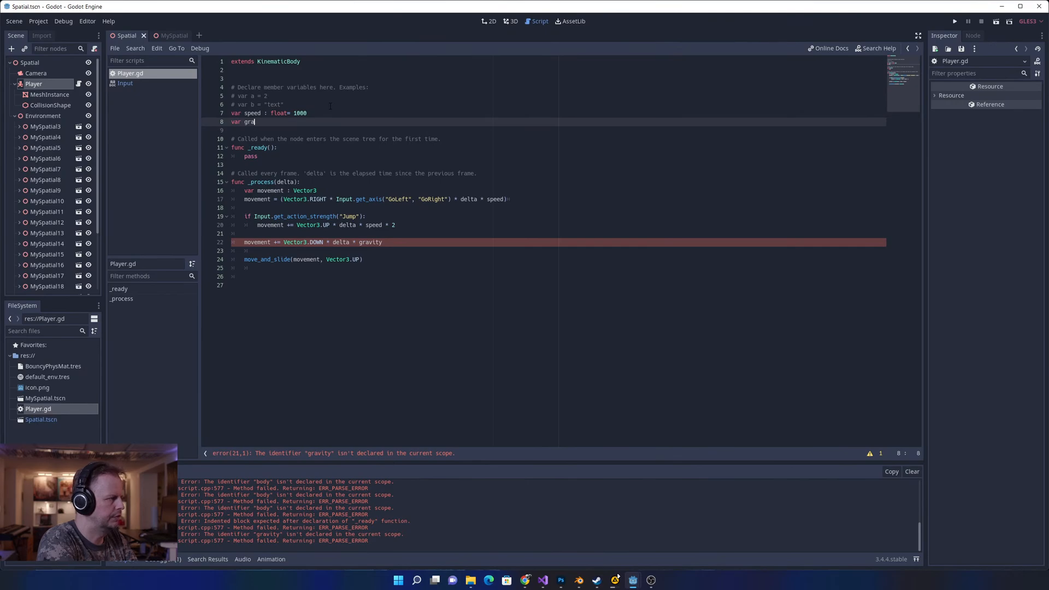
text(vity : float =)
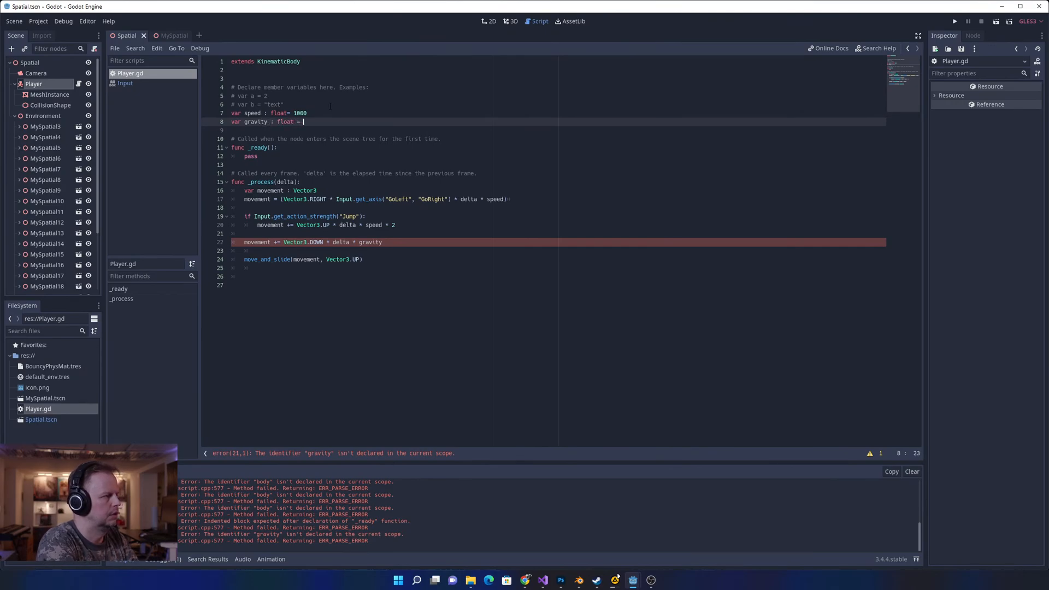
key(Up)
key(Left)
key(Down)
key(End)
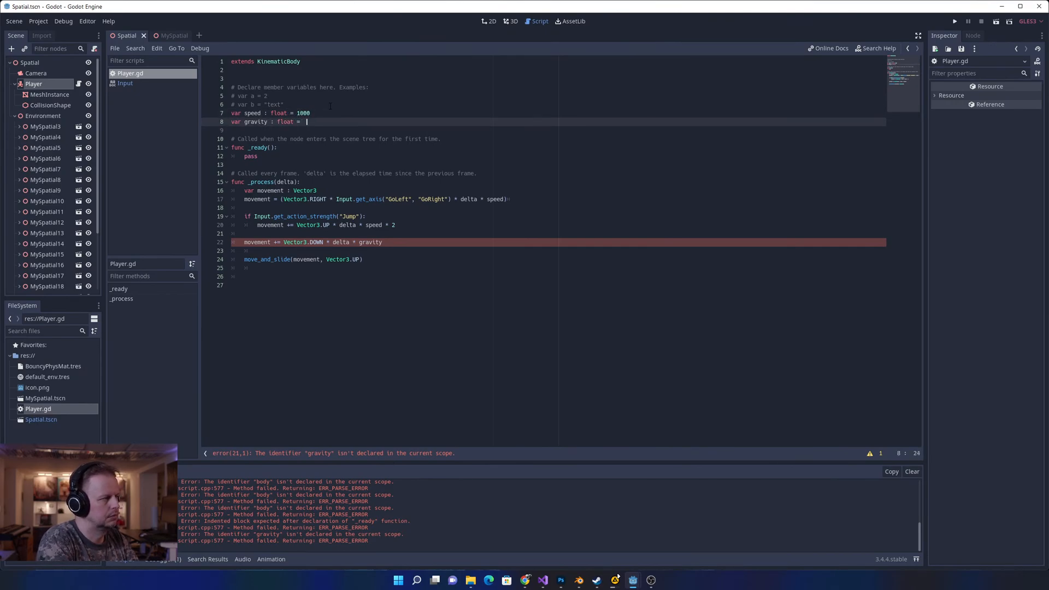
text(100)
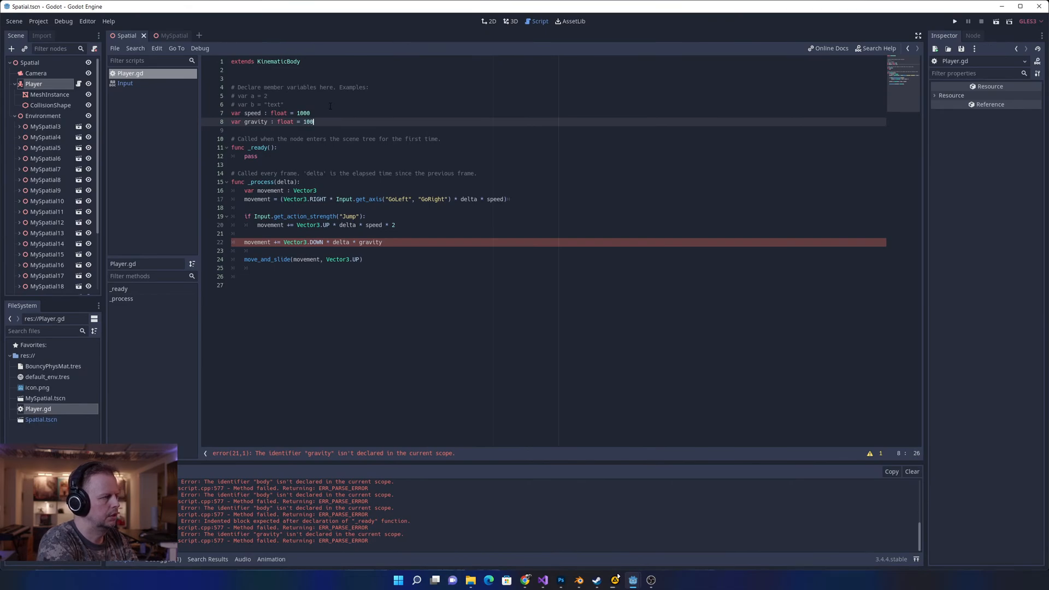
text(0)
click(449, 313)
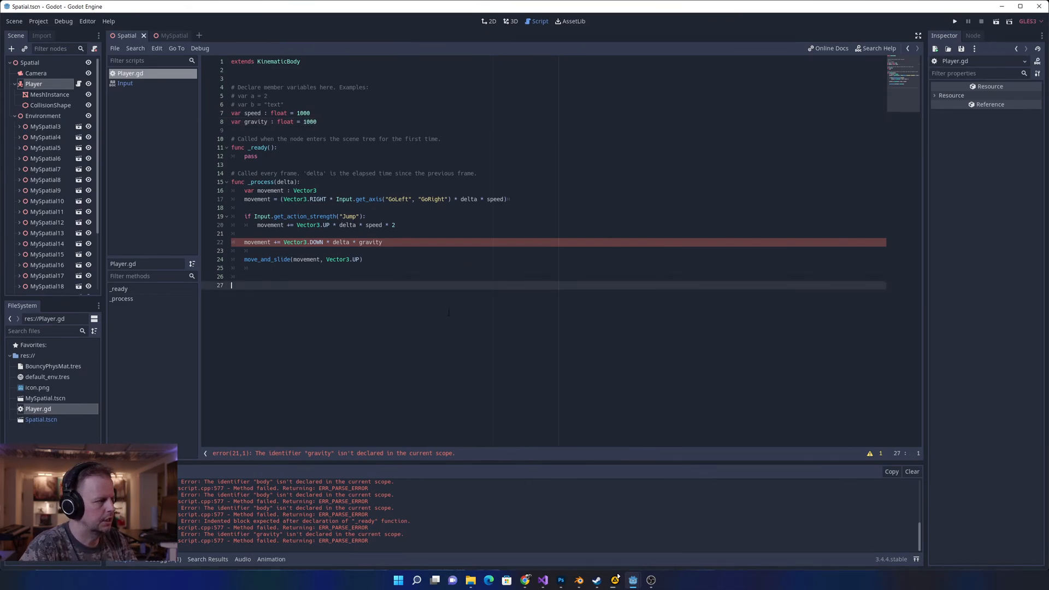
- Run the game and test moving the player sideways and jumping with the speed and gravity variables
click(954, 21)
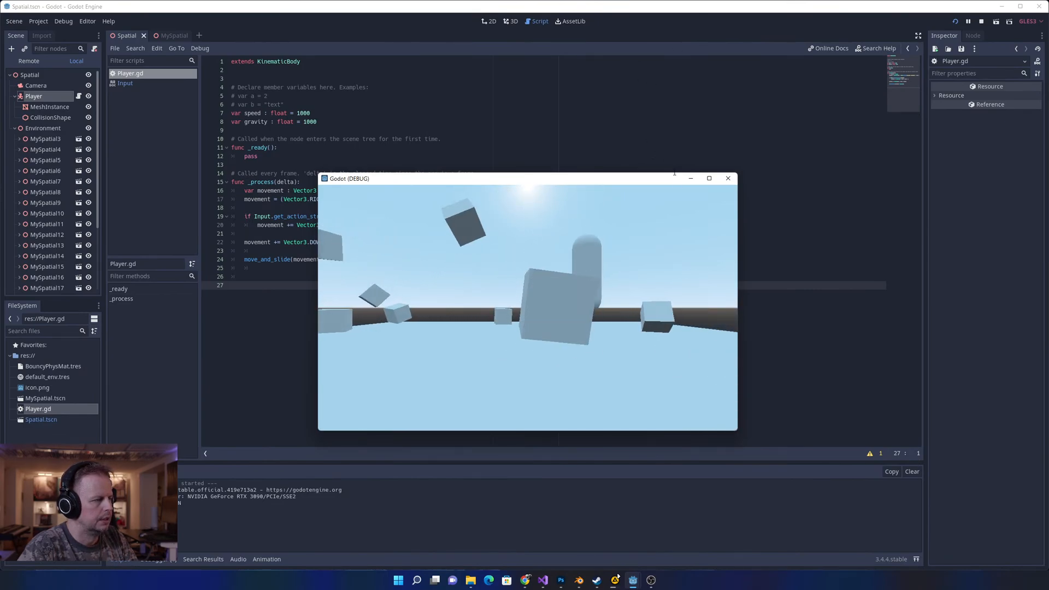
key(space)
key(Left)
key(space)
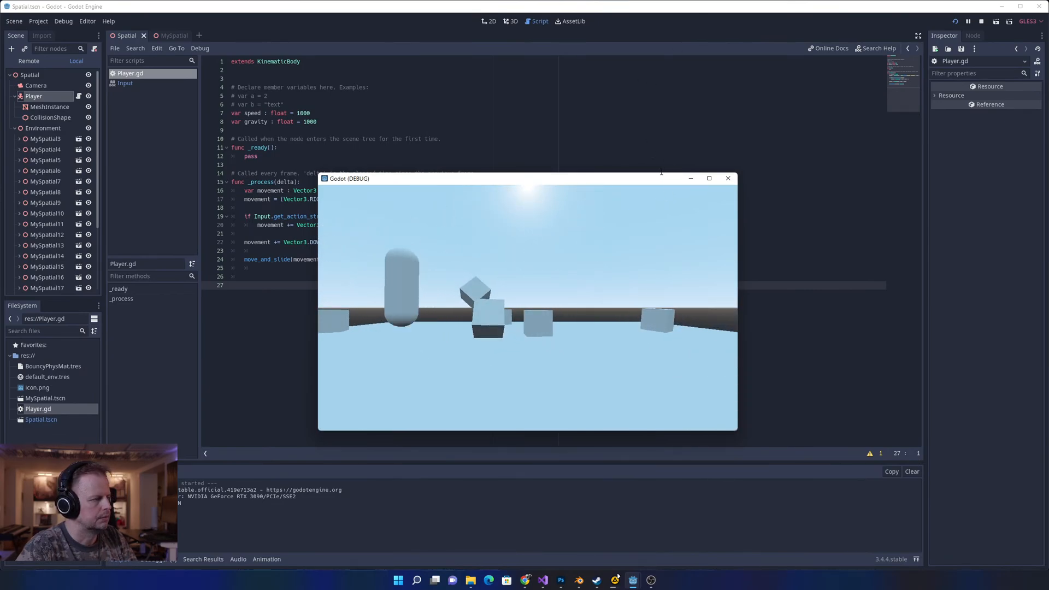
key(Right)
key(space)
key(Left)
key(Left)
key(space)
key(space)
key(space)
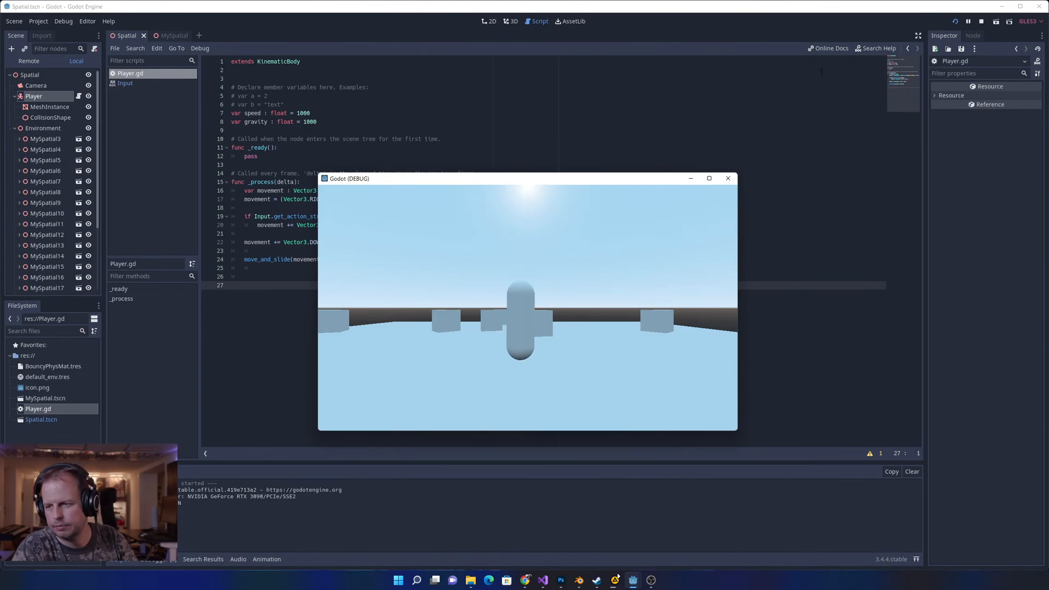
key(Left)
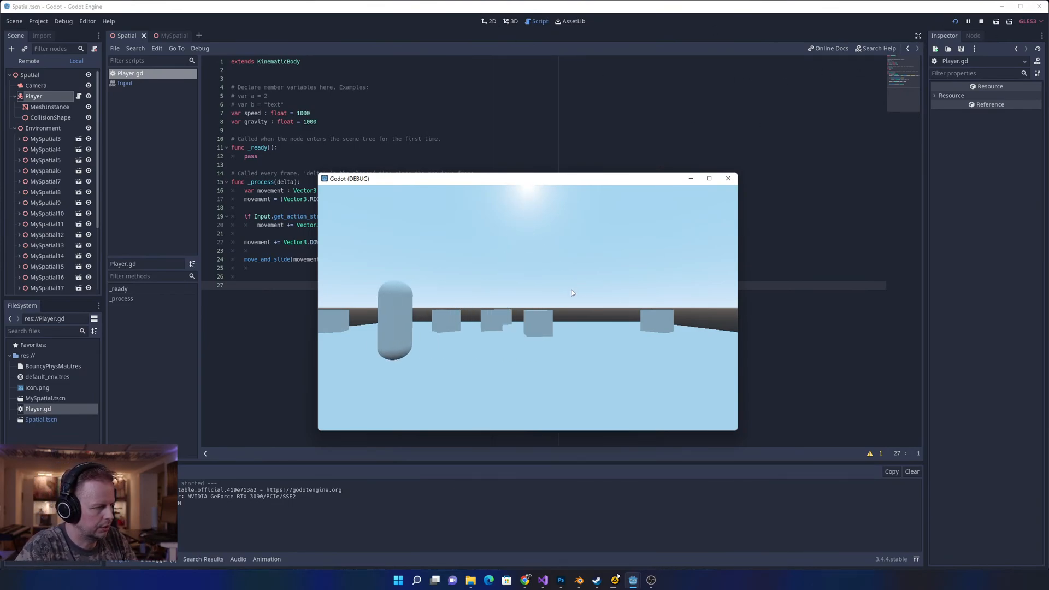
- Test moving the player sideways and jumping repeatedly in the running game, then close the game window
key(Right)
key(space)
key(Right)
key(Left)
key(space)
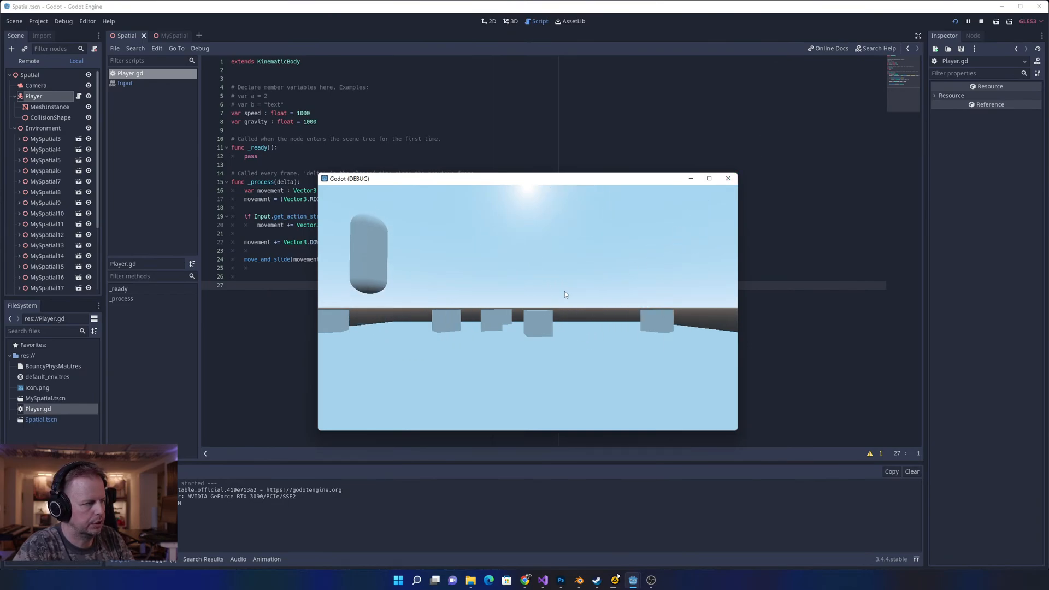
key(Right)
key(Left)
key(space)
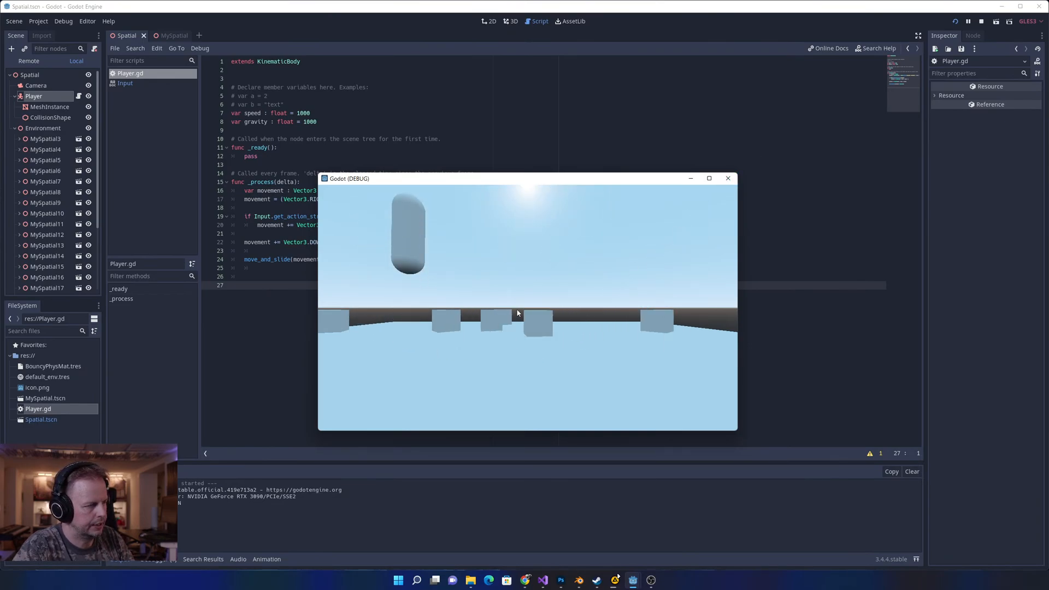
key(space)
key(space)
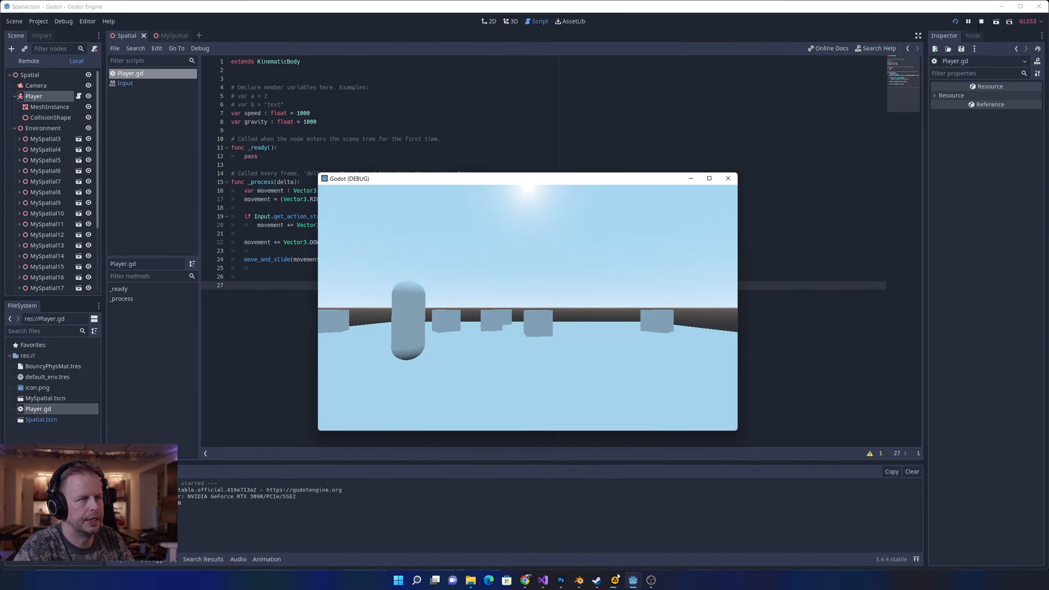
click(727, 178)
- Add a func _physics_process(delta): declaration below the _process function in Player.gd
click(506, 253)
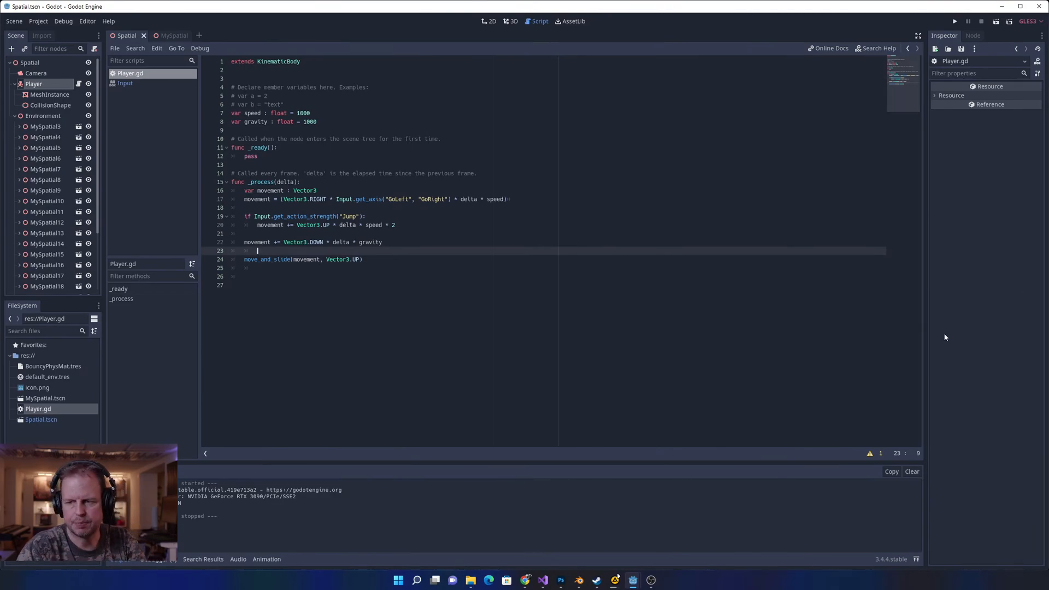
click(307, 267)
click(339, 276)
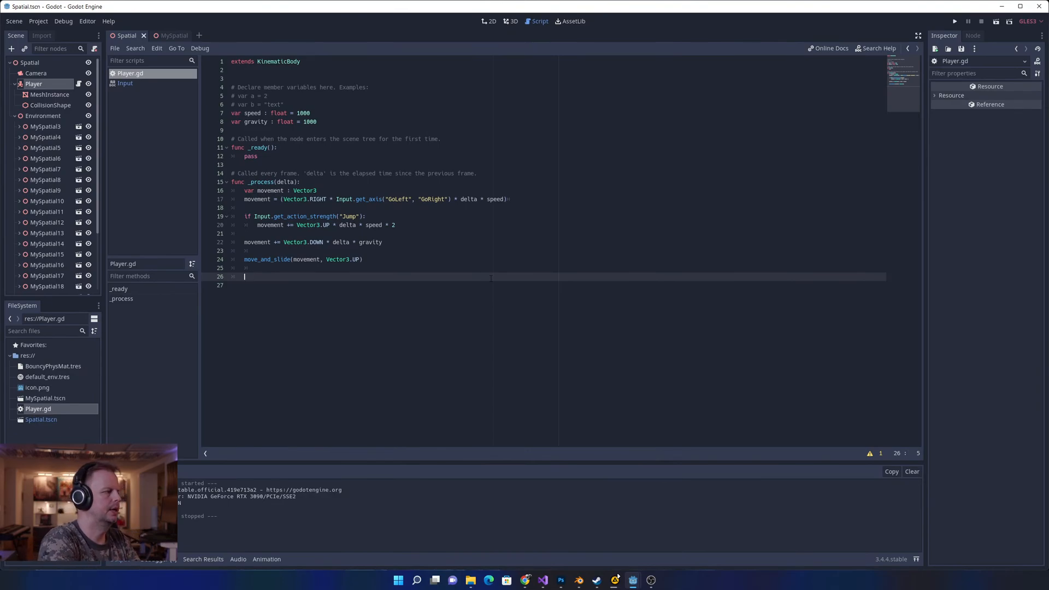
key(Up)
key(Up)
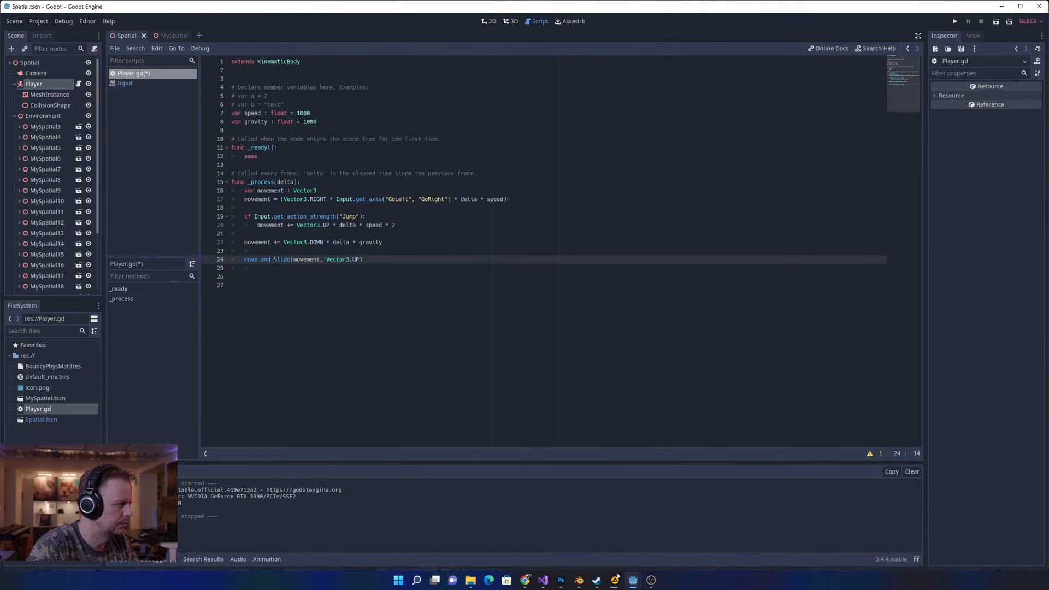
click(265, 294)
key(Up)
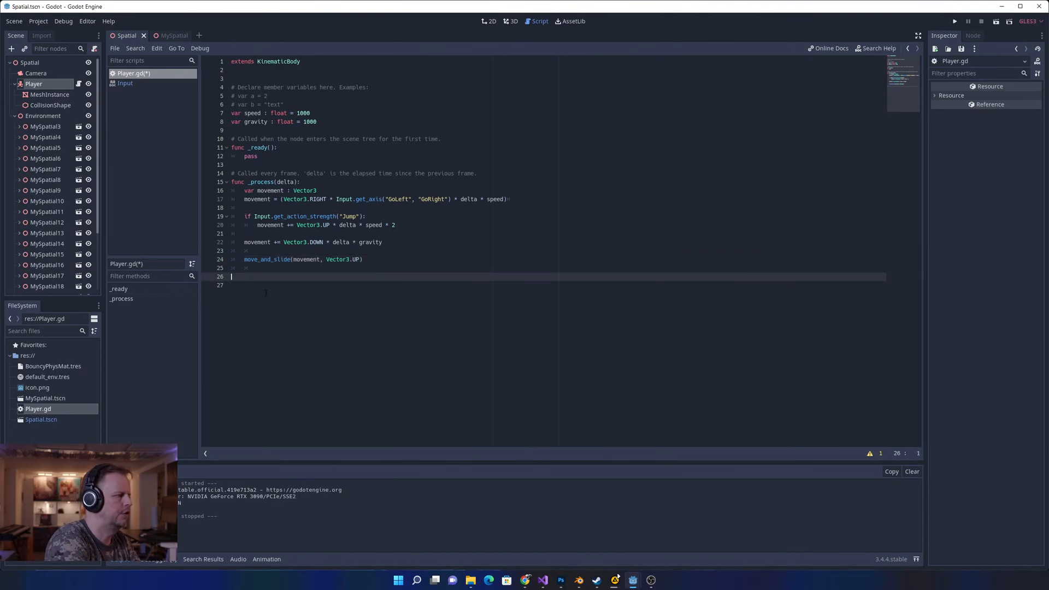
key(Return)
text(func)
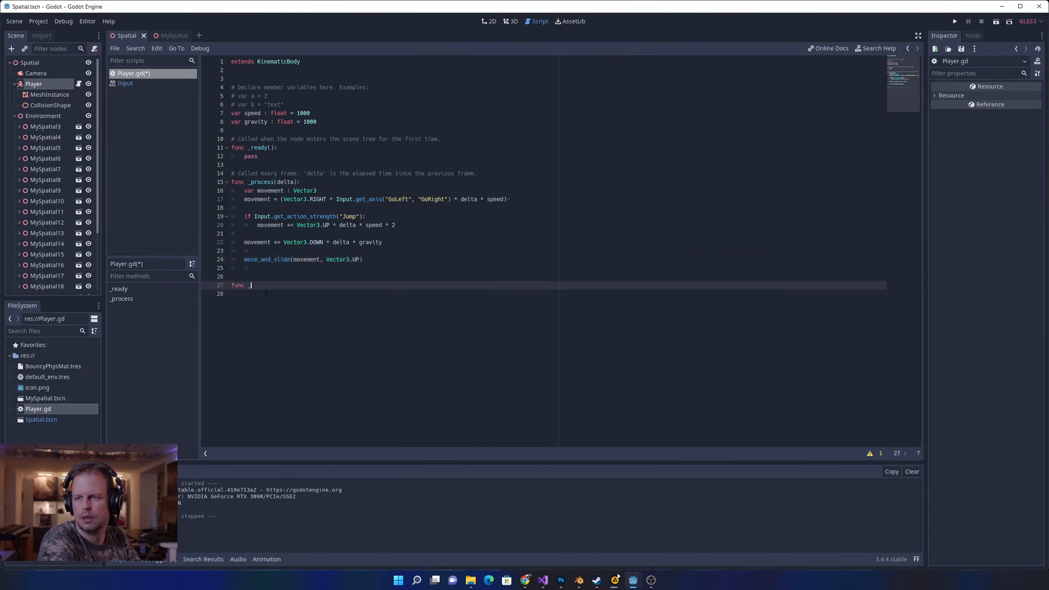
text( _)
key(BackSpace)
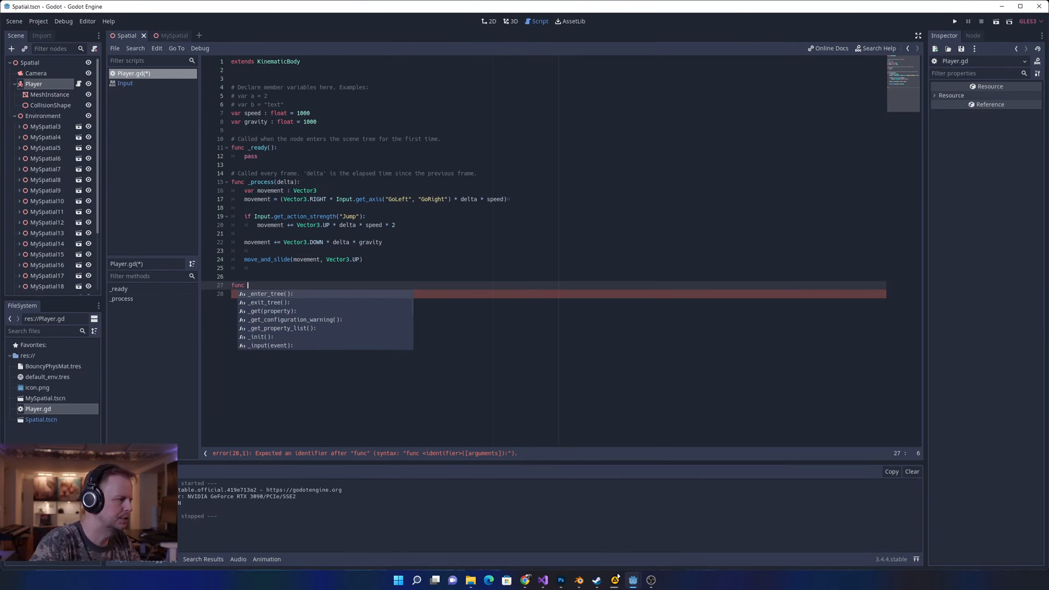
text(p)
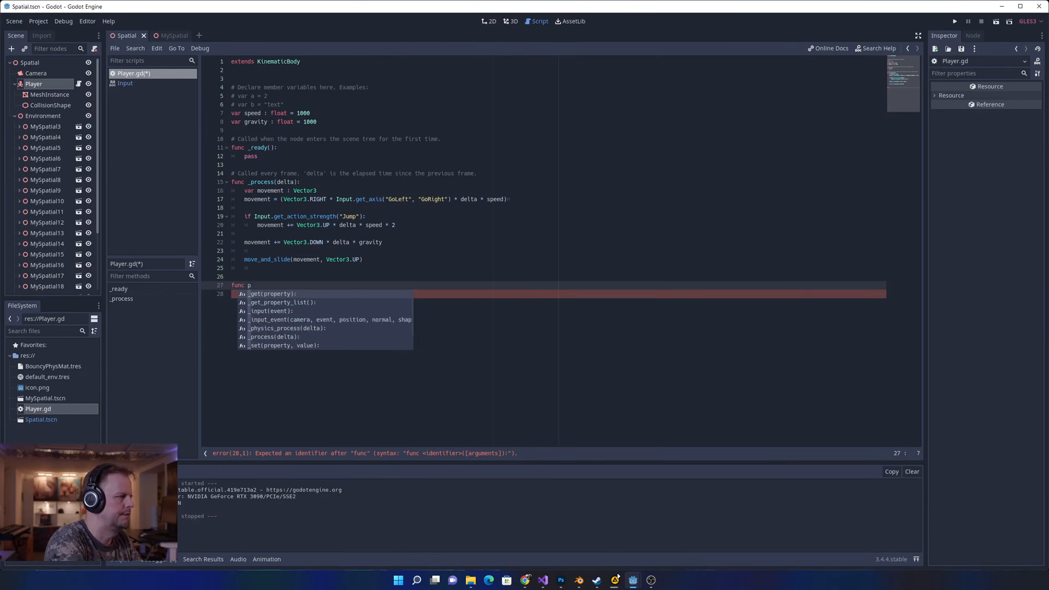
text(h)
key(Return)
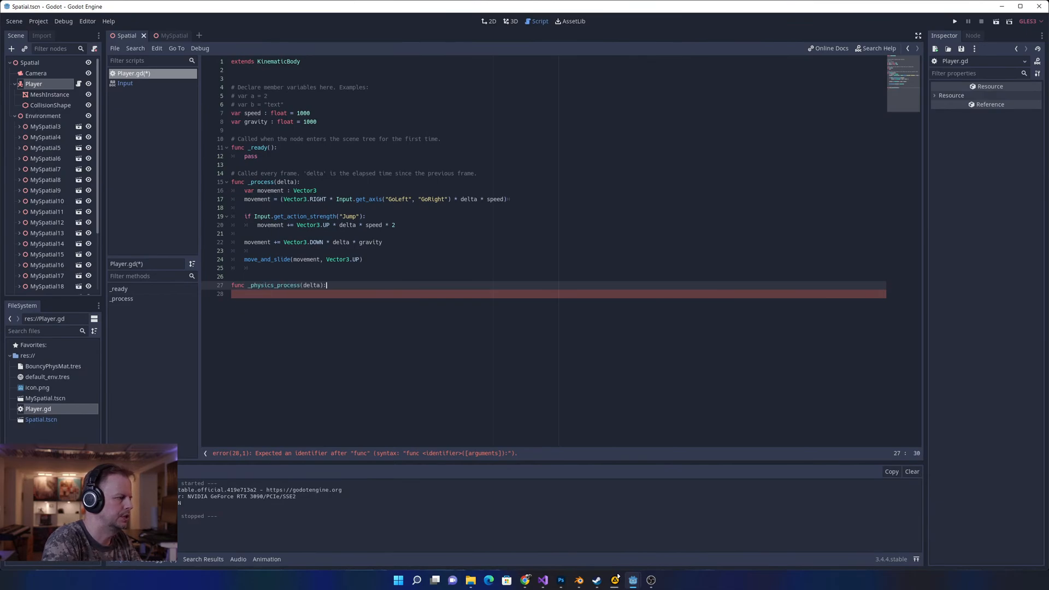
key(Return)
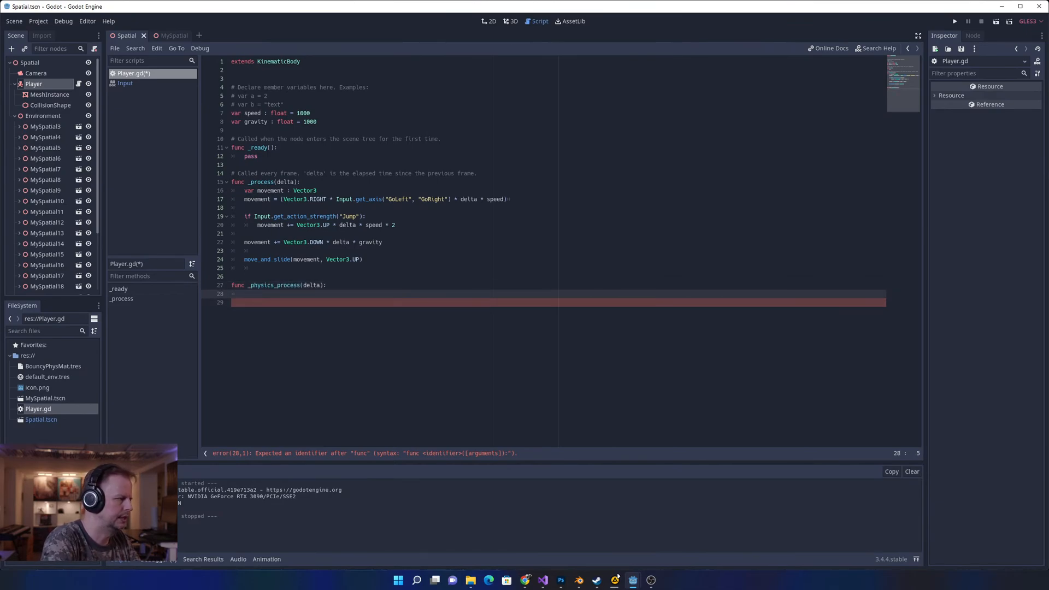
- Open the documentation of move_and_slide from its call in the script, read its description and return to Player.gd
key(Up)
key(Up)
key(Up)
key(Up)
key(Up)
key(Up)
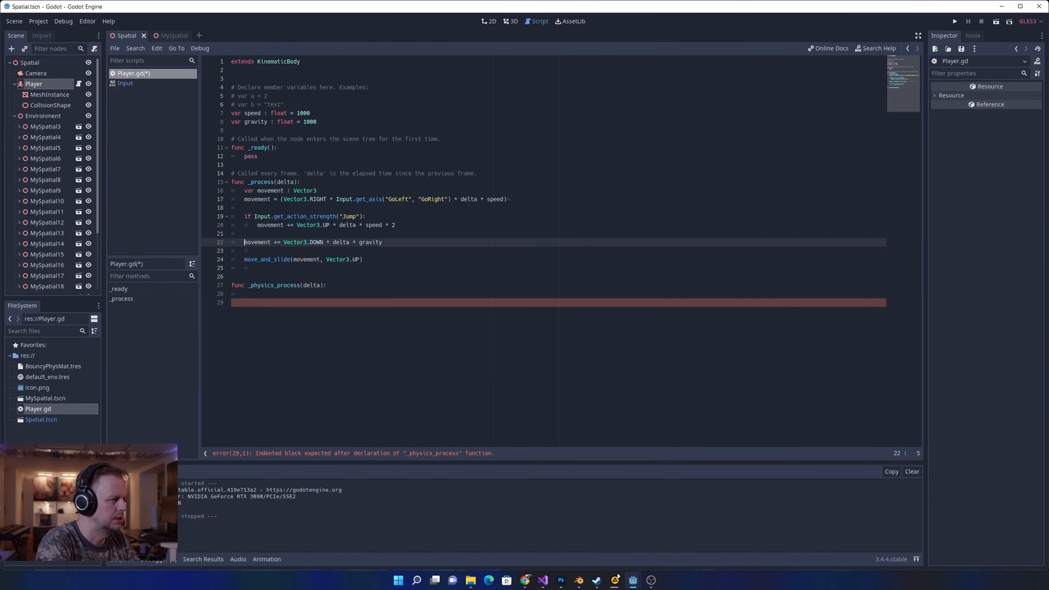
key(Down)
key(Down)
key(shift+End)
key(alt+Tab)
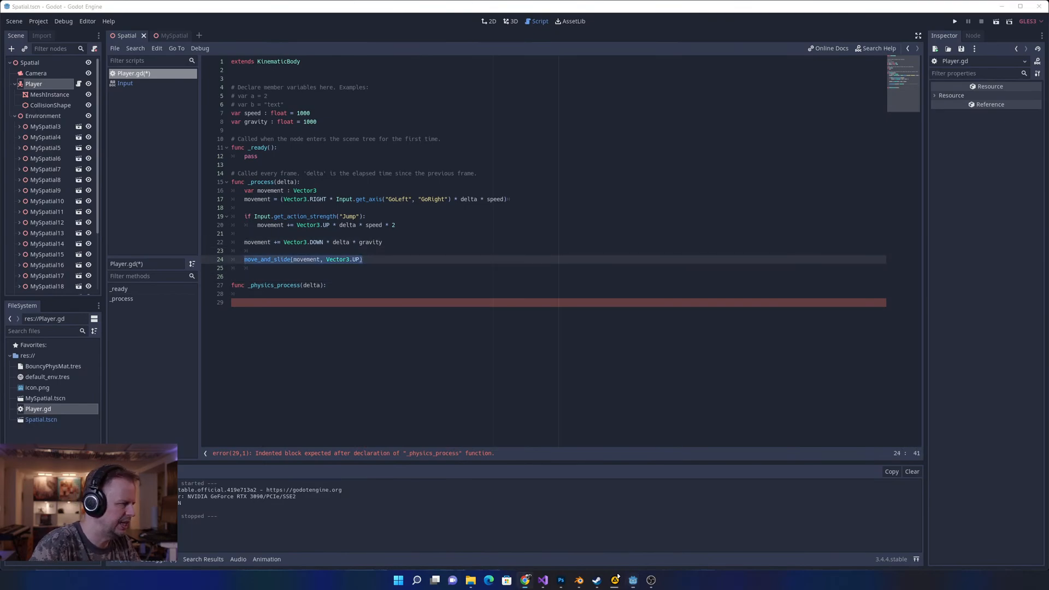
ctrl+click(280, 260)
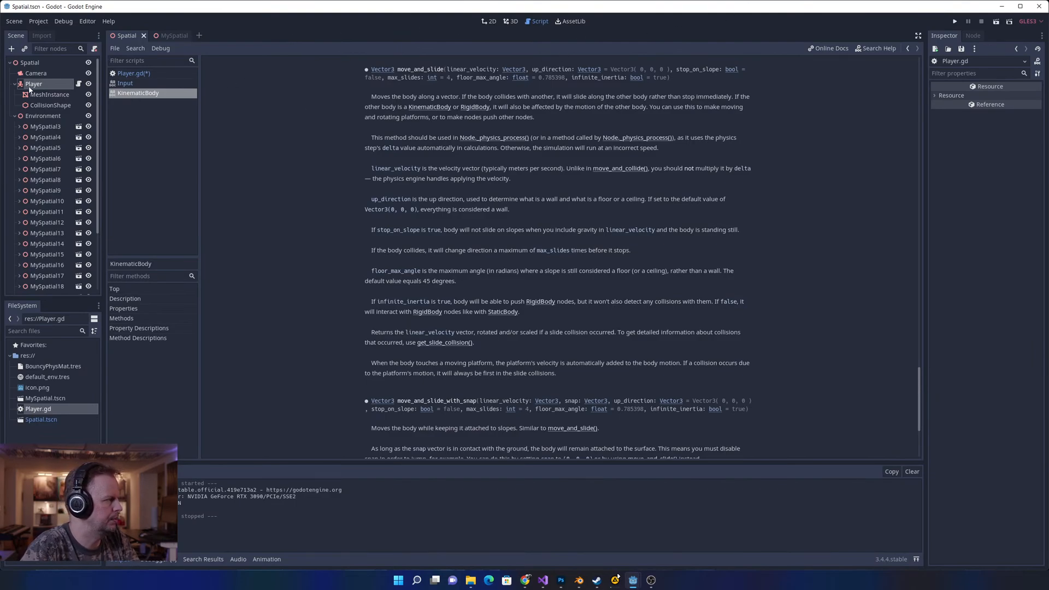
click(131, 83)
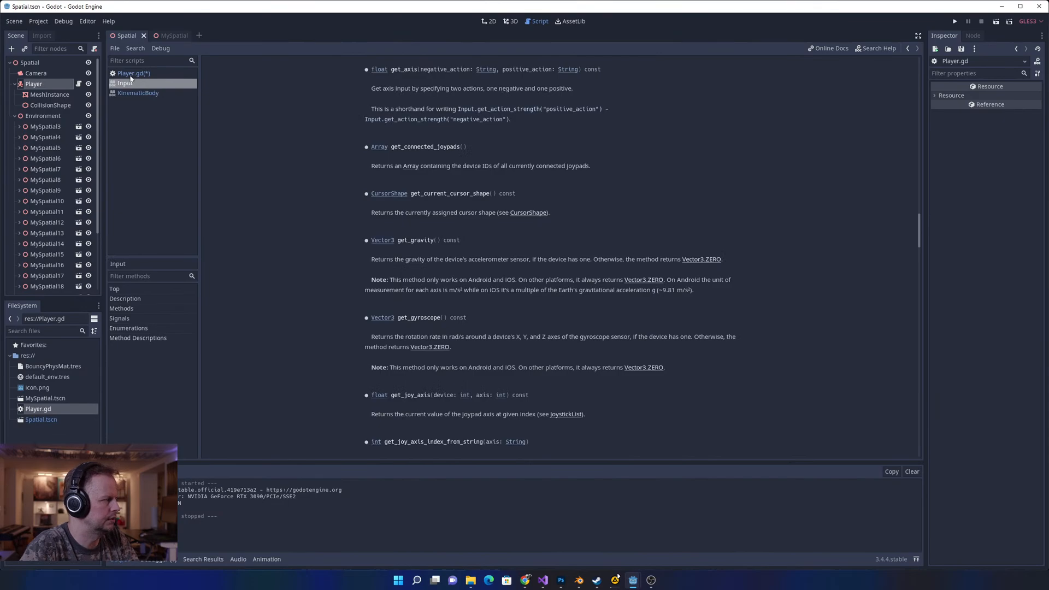
click(130, 75)
- Move the whole movement, jump, gravity and move_and_slide code block from _process into _physics_process
key(ctrl+s)
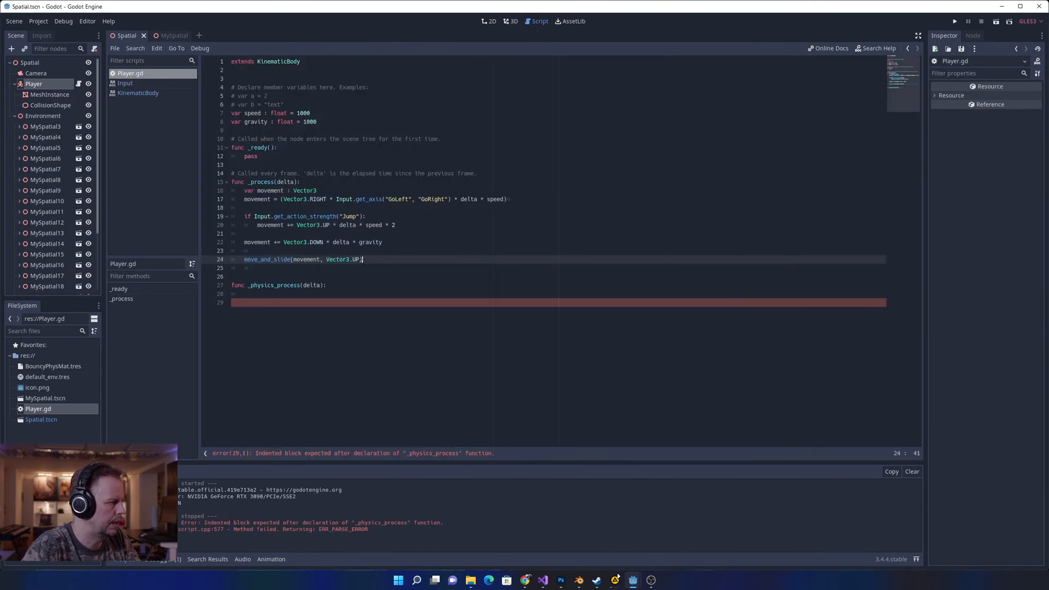
drag(381, 259, 141, 193)
key(ctrl+c)
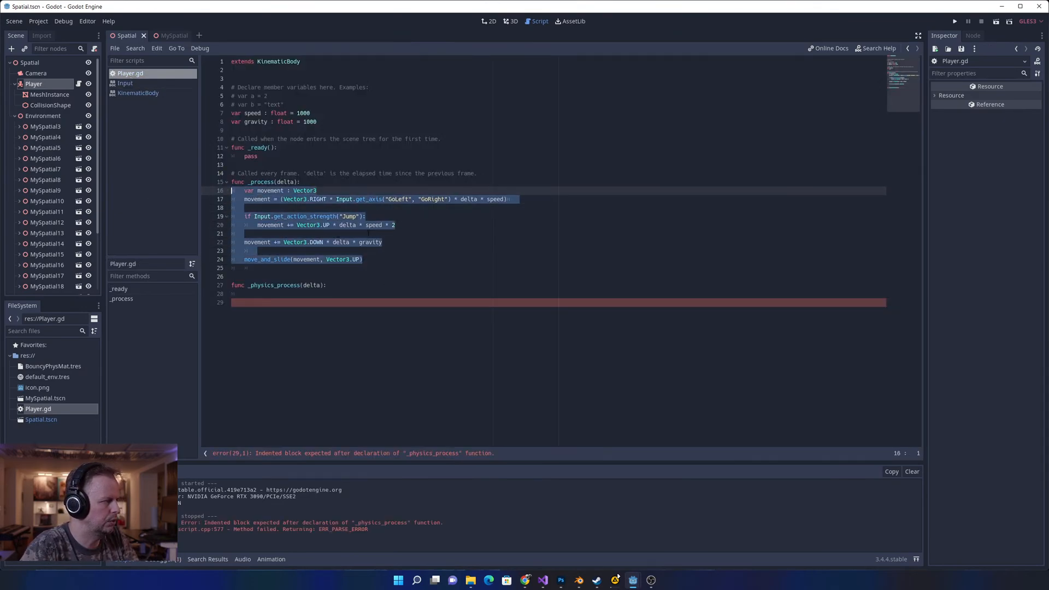
key(BackSpace)
click(268, 229)
key(ctrl+v)
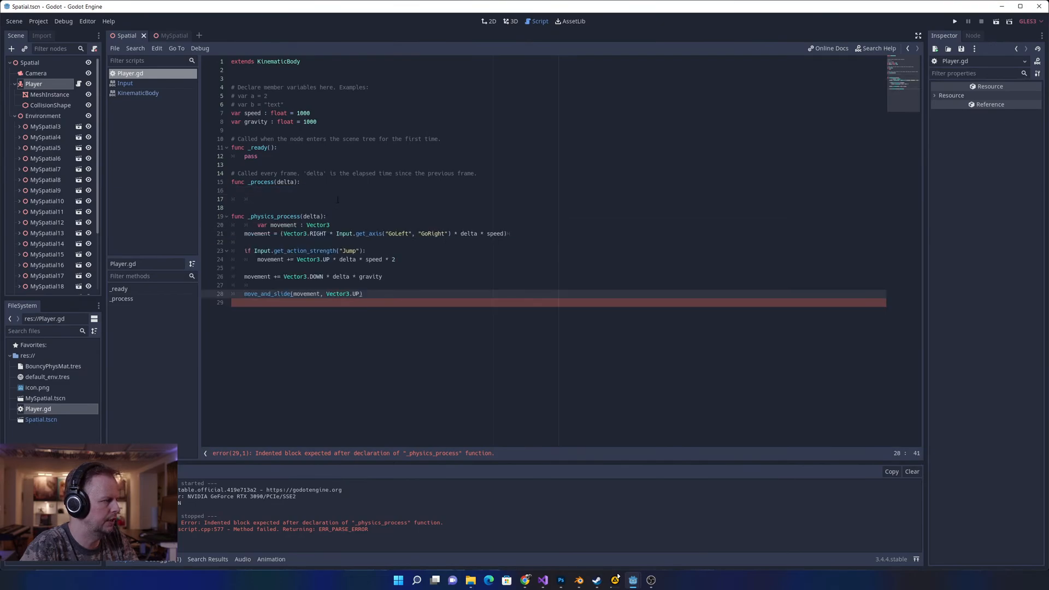
- Remove a leftover blank line in _process, give the function a pass statement and save the script
click(284, 197)
click(240, 194)
key(BackSpace)
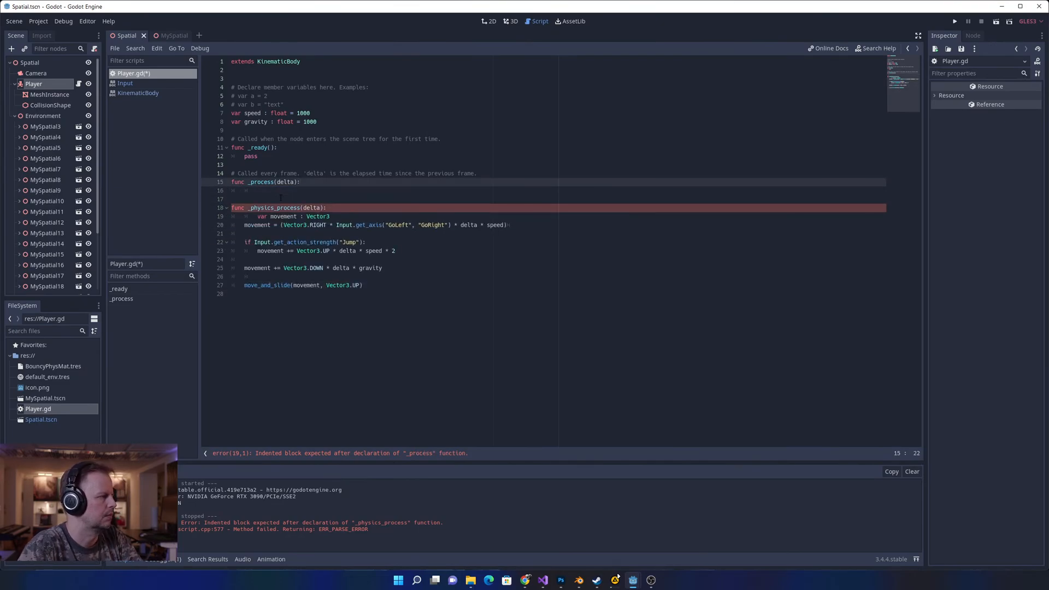
key(Return)
text(pass)
click(541, 165)
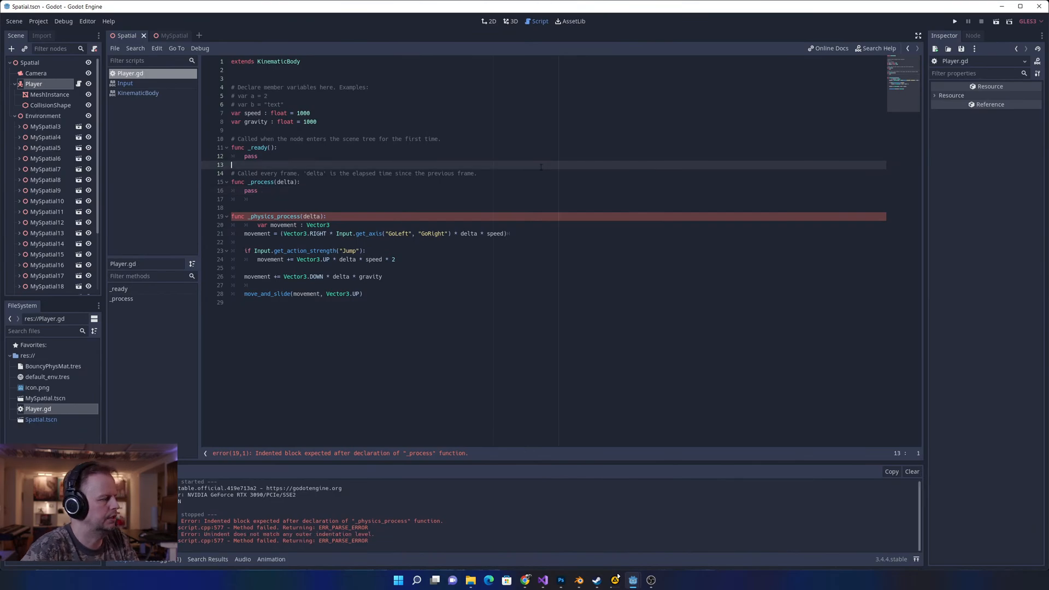
click(363, 294)
click(309, 217)
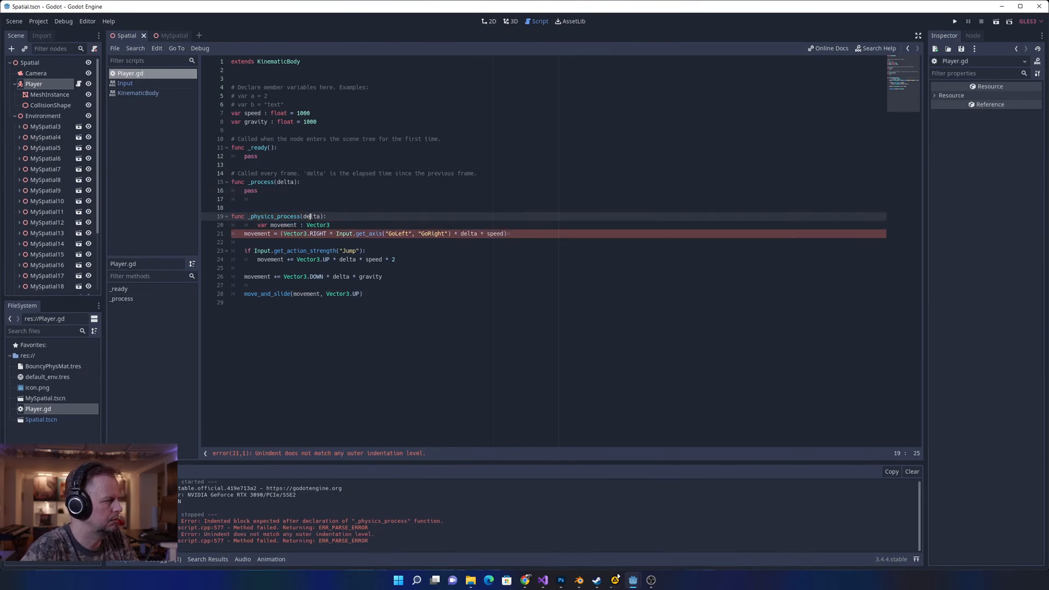
key(ctrl+s)
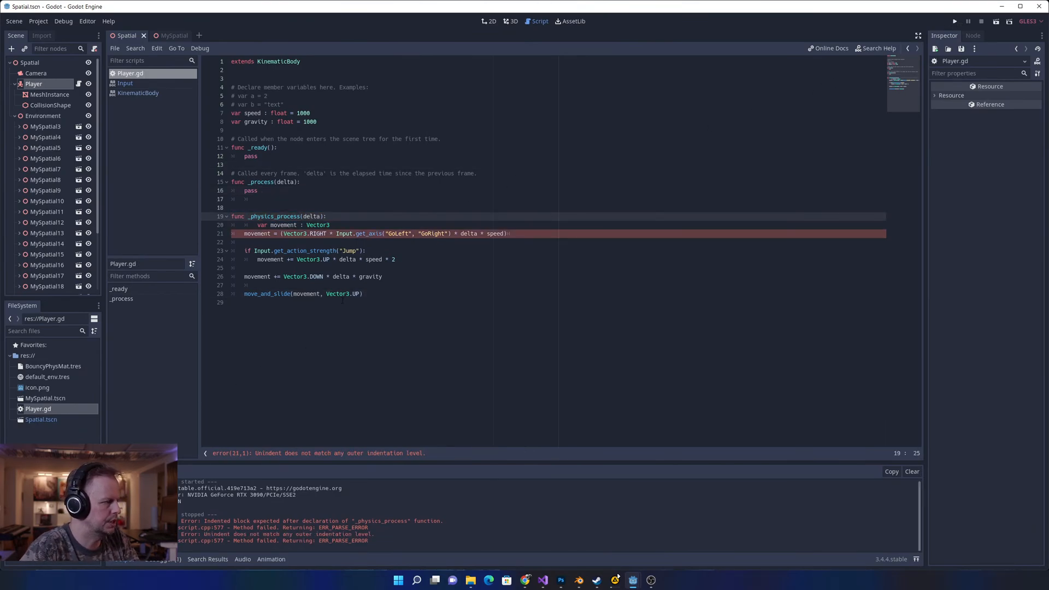
- Remove the delta multiplication from the Vector3.DOWN gravity line and the Vector3.UP jump line
double_click(338, 277)
key(BackSpace)
key(BackSpace)
key(BackSpace)
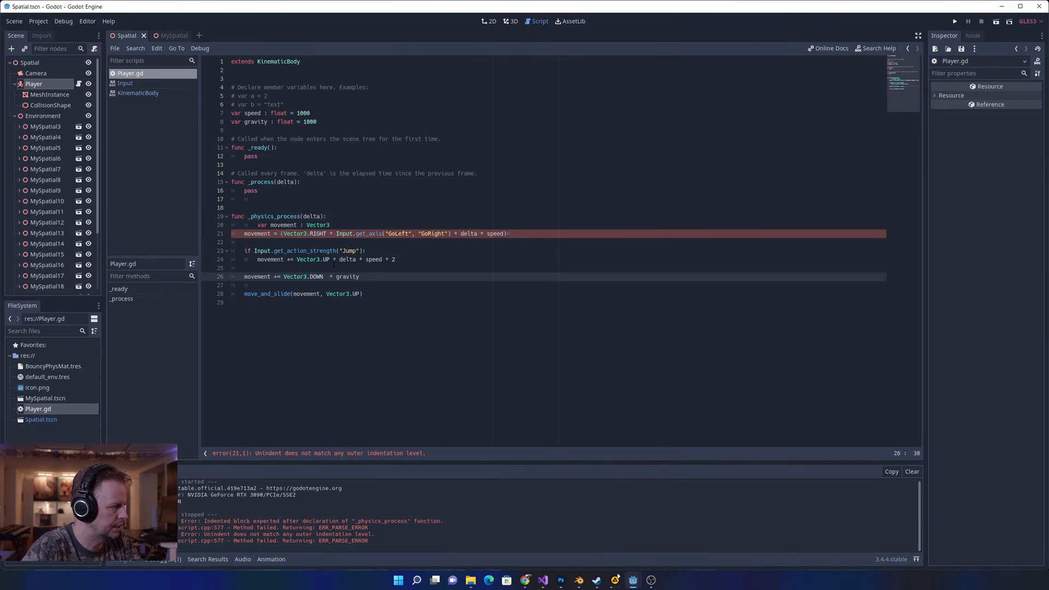
double_click(347, 259)
key(BackSpace)
key(Delete)
key(Delete)
key(BackSpace)
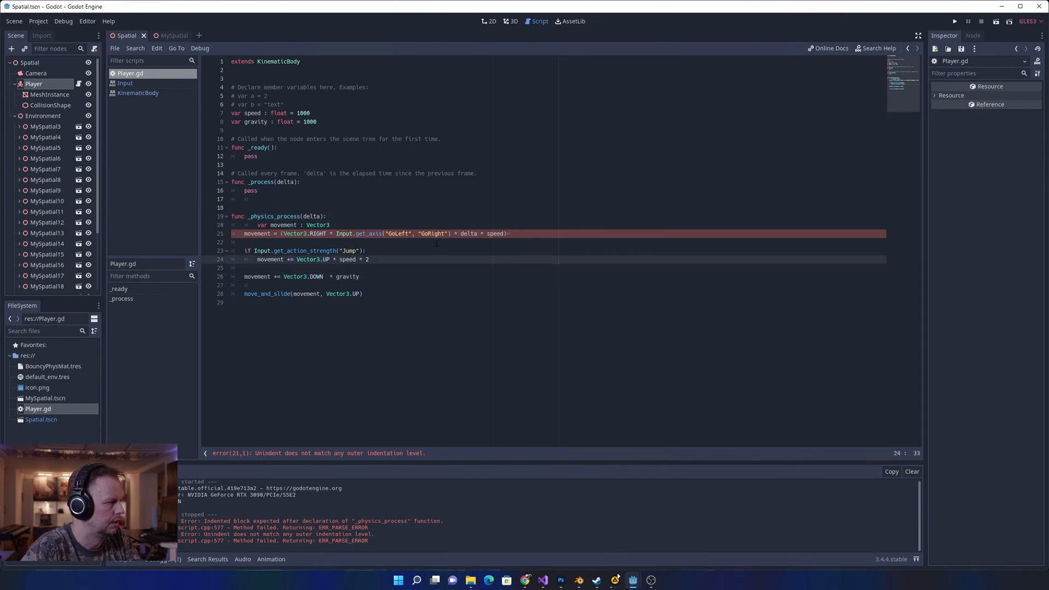
- Remove the delta multiplication from the horizontal Vector3.RIGHT movement line, leaving only the speed factor
double_click(469, 234)
key(BackSpace)
key(Delete)
key(Delete)
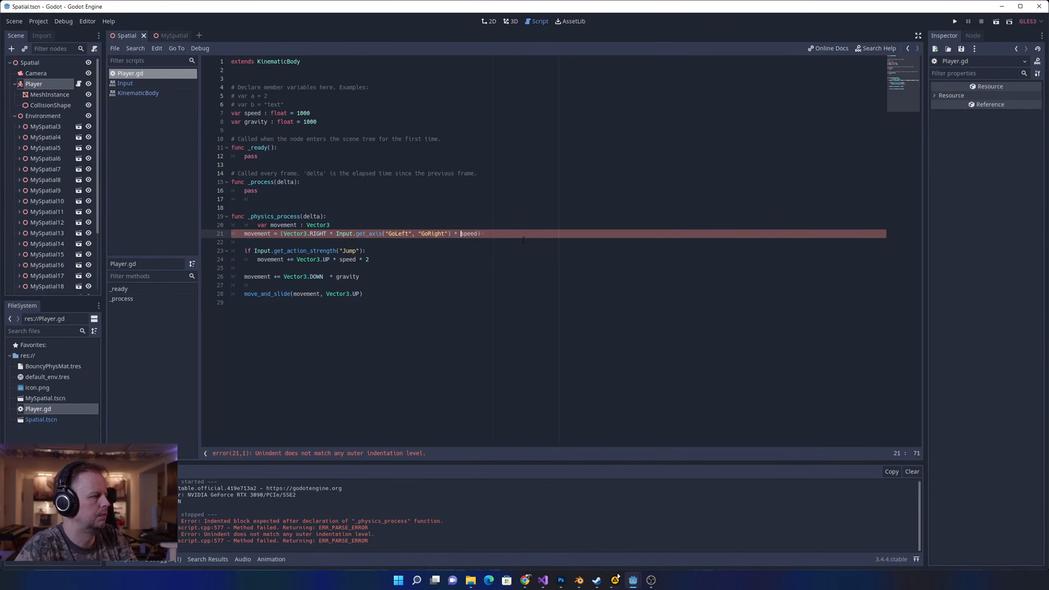
- Remove the trailing whitespace at the end of the horizontal movement line, save the script and restart the game
click(952, 22)
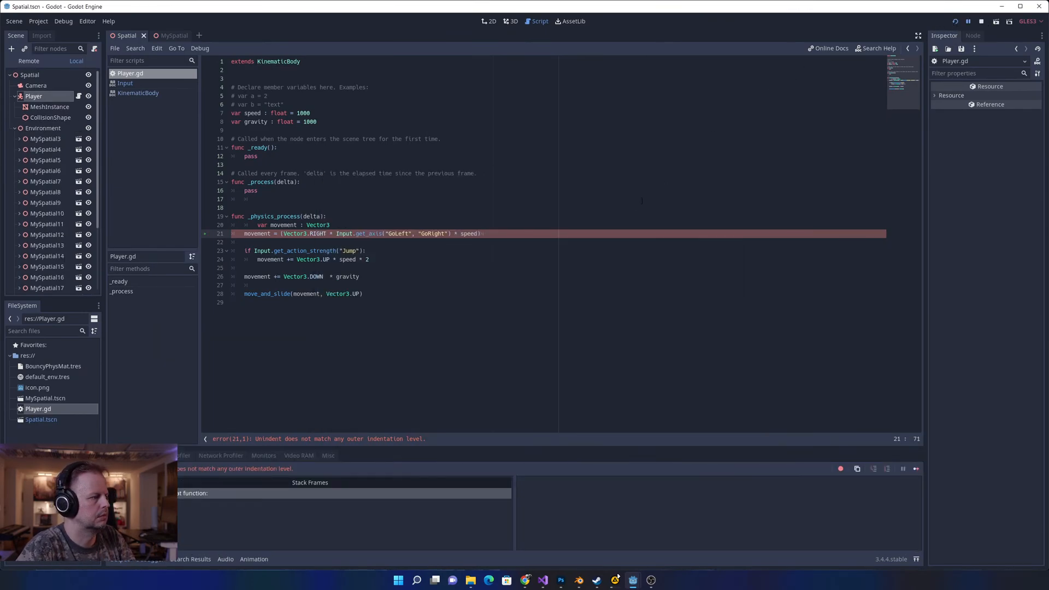
click(359, 285)
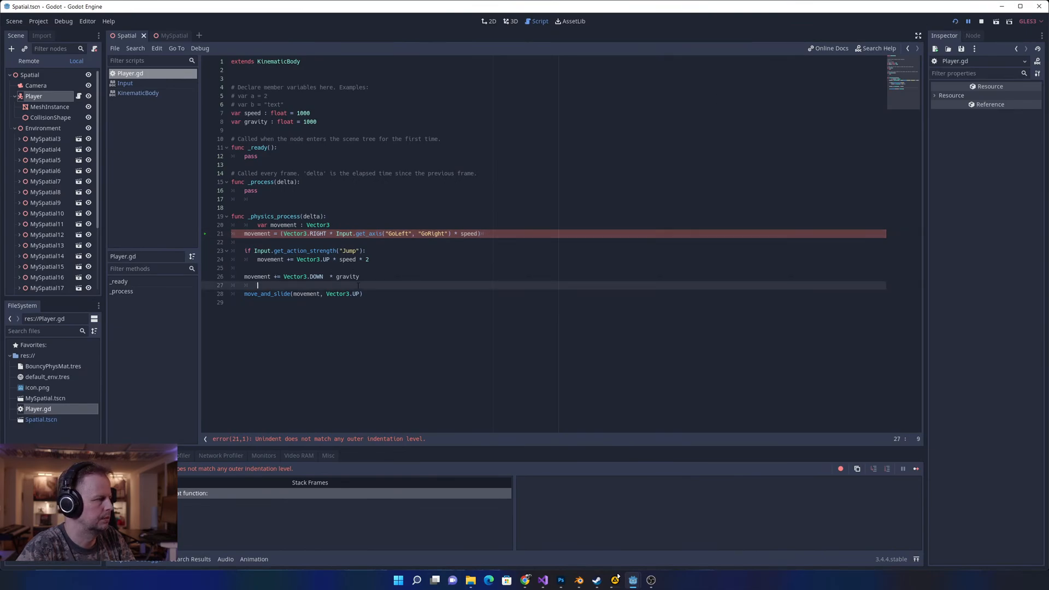
click(488, 234)
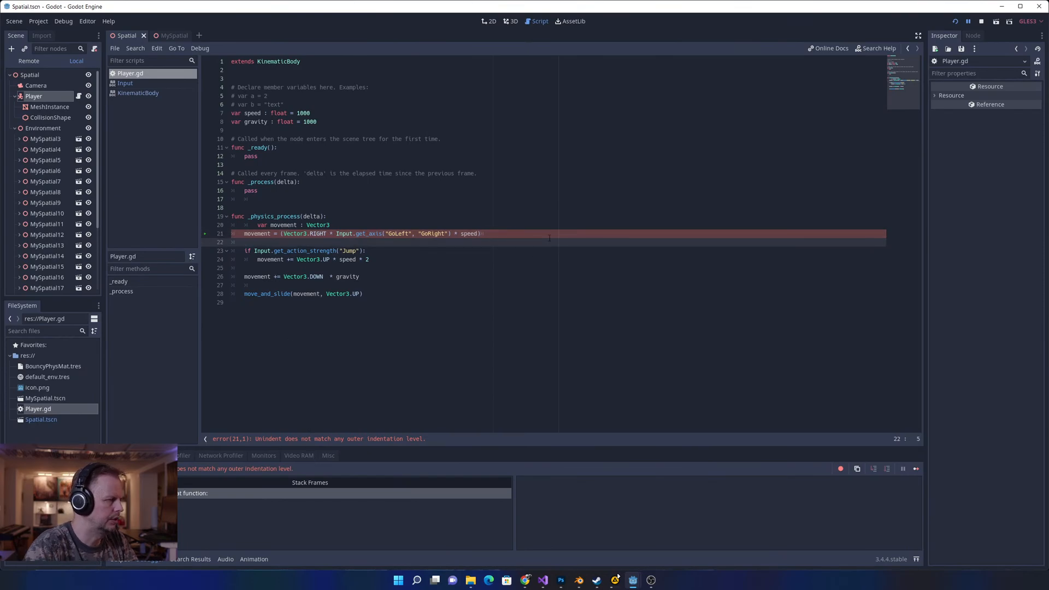
key(ctrl+s)
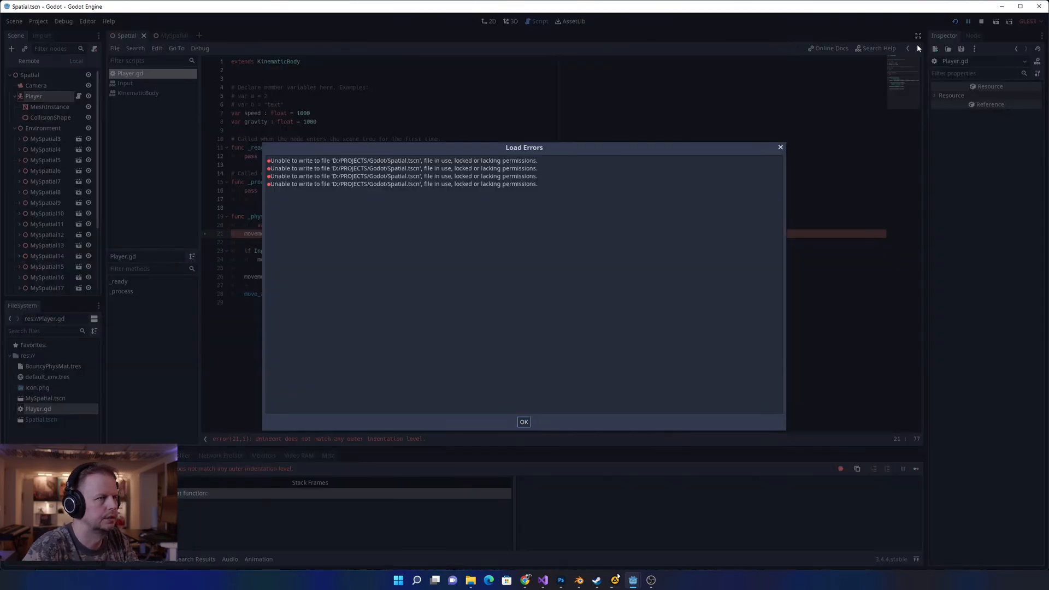
click(524, 422)
click(428, 276)
click(982, 23)
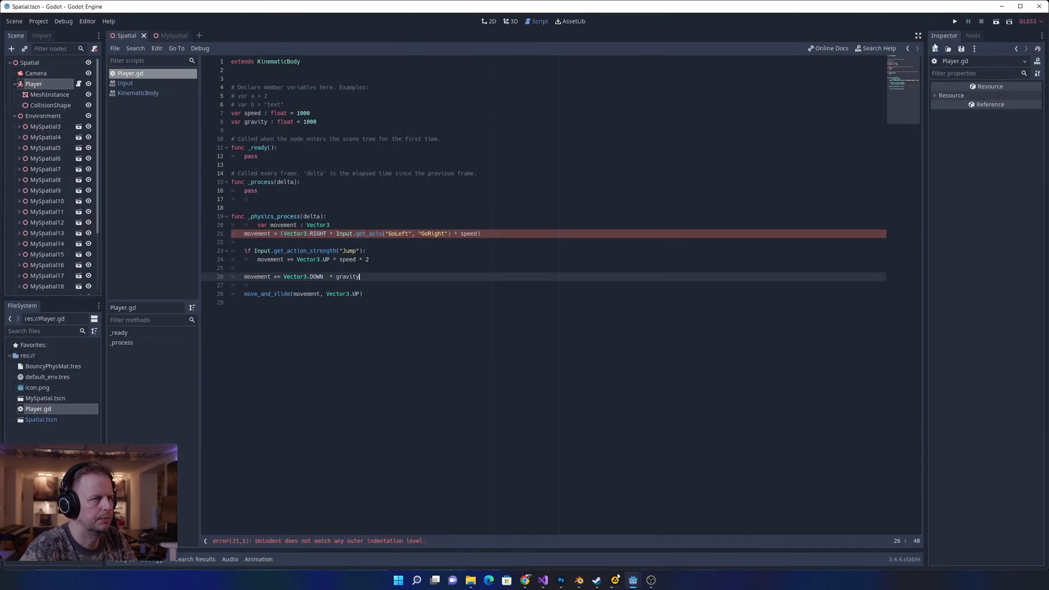
click(955, 23)
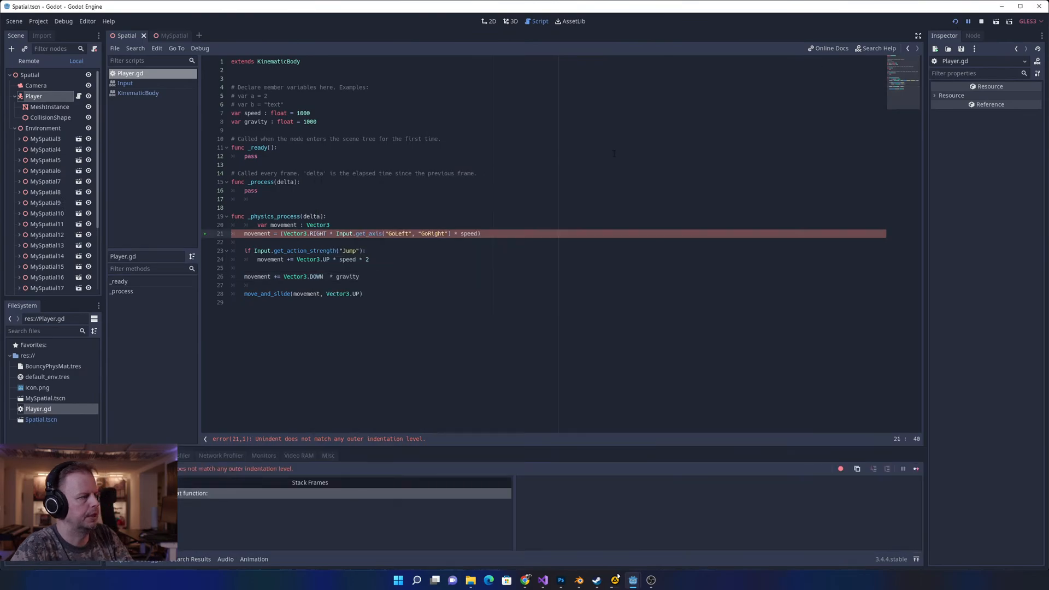
- Remove the extra indentation before var movement : Vector3 in _physics_process and save the script
click(466, 242)
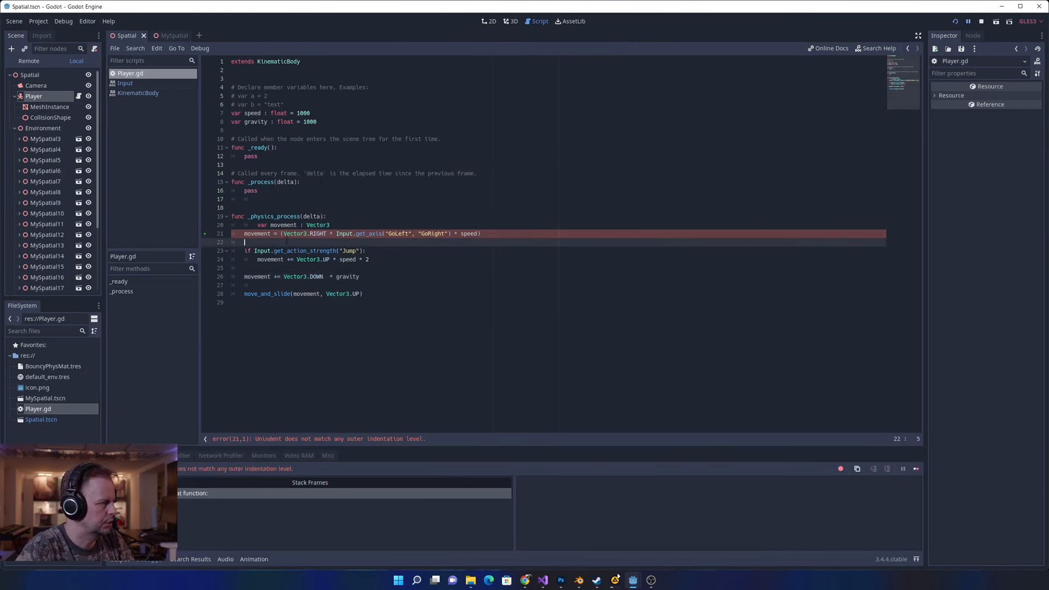
key(Up)
key(Up)
key(Right)
key(BackSpace)
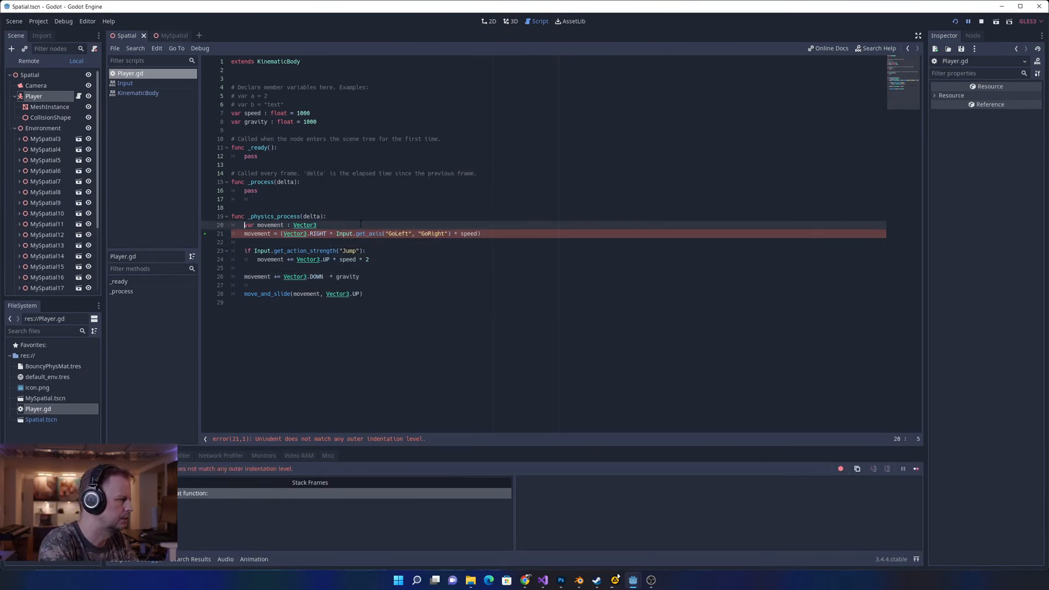
key(ctrl+s)
click(523, 422)
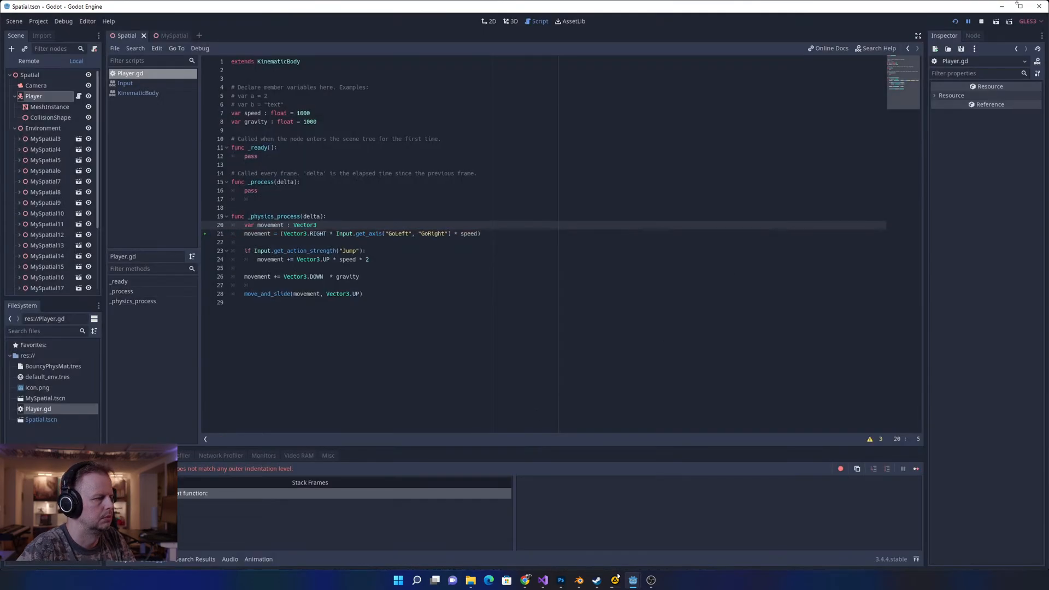
- Stop and rerun the game to test the corrected _physics_process code, and end the test run
click(982, 21)
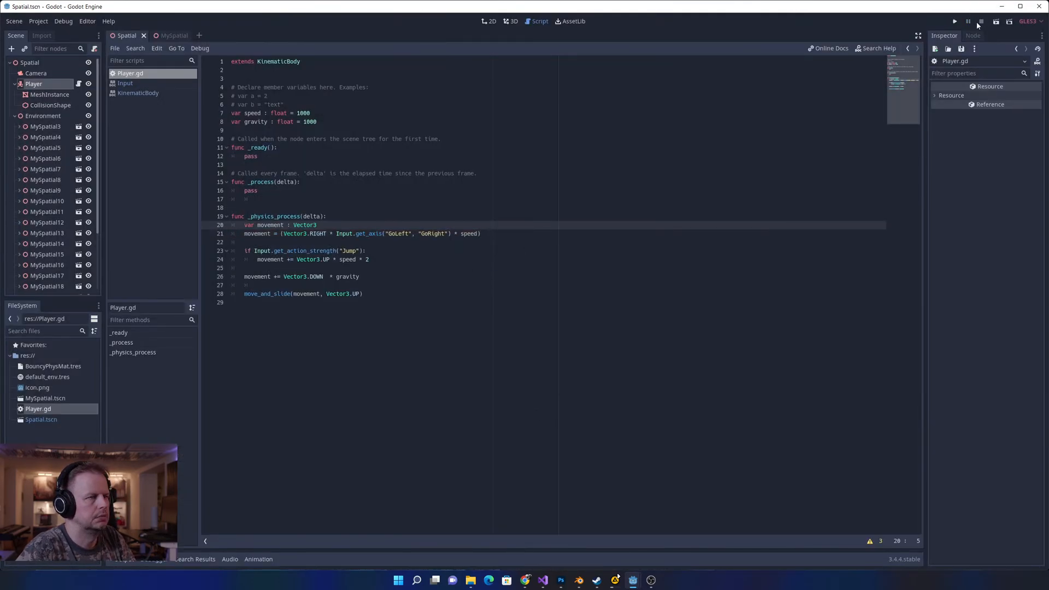
click(955, 21)
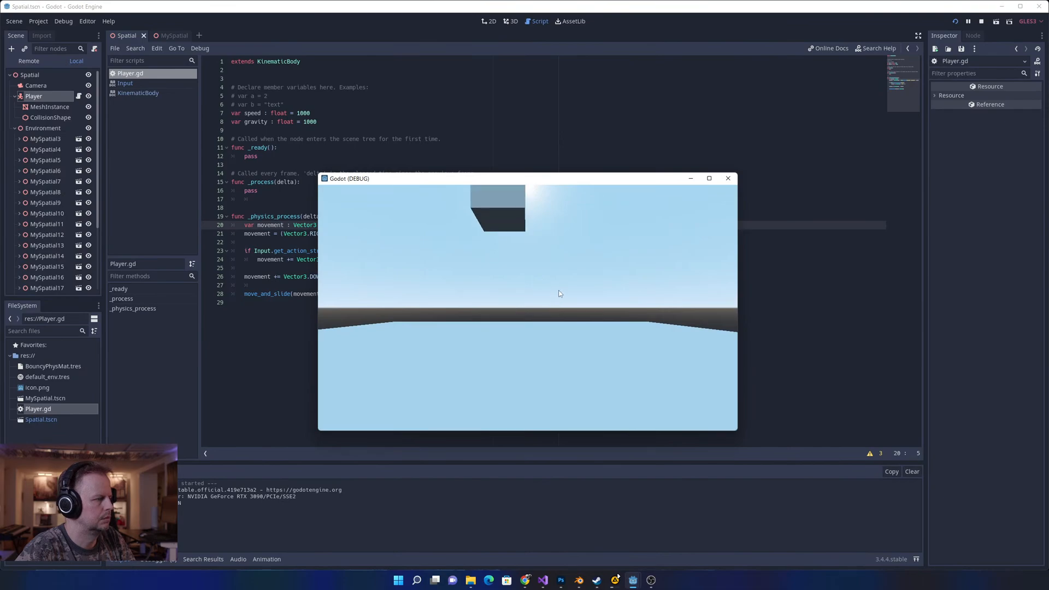
click(981, 22)
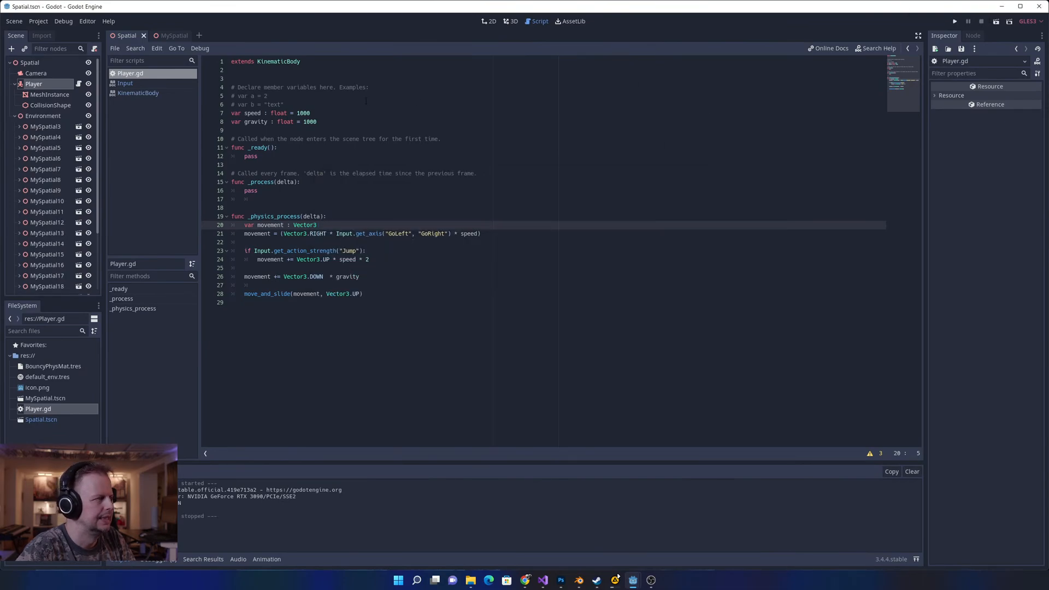
- Set both the speed and gravity variables in Player.gd to 1
click(333, 112)
key(BackSpace)
click(319, 122)
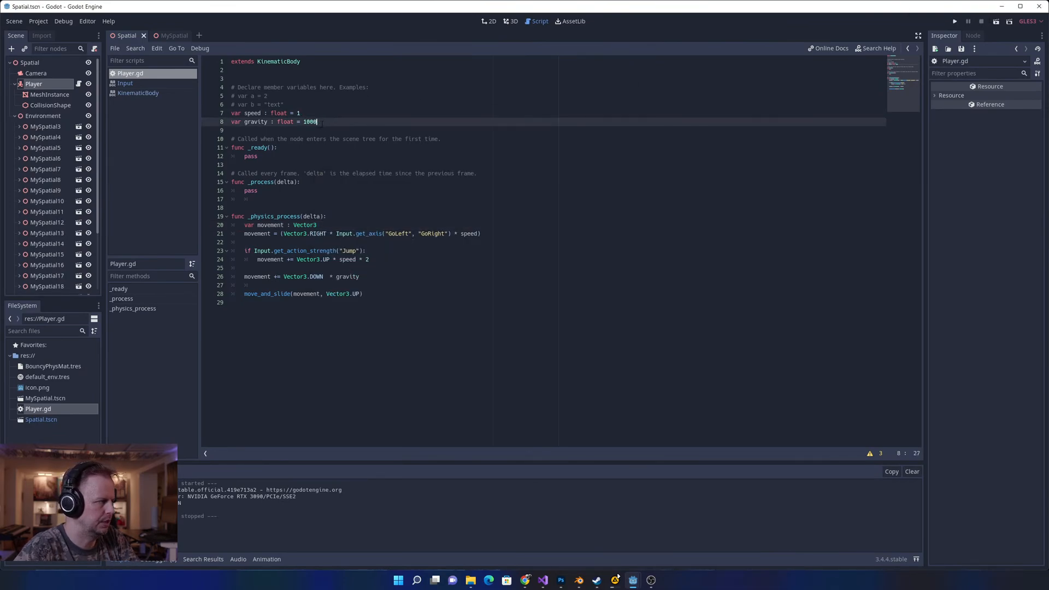
key(BackSpace)
key(BackSpace)
key(BackSpace)
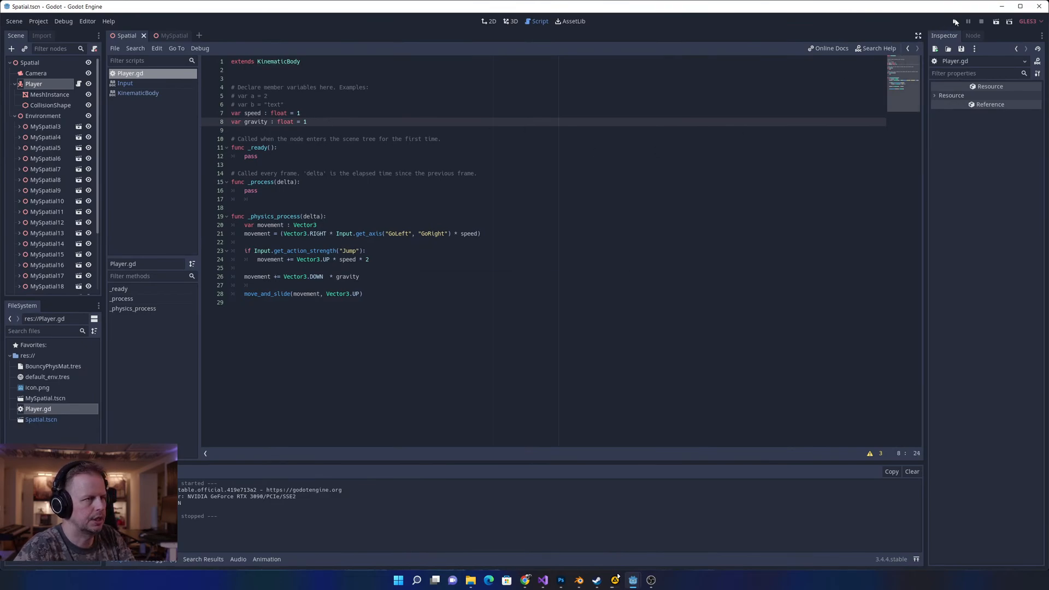
- Run the game, test moving the player left and jumping, and stop it
click(956, 21)
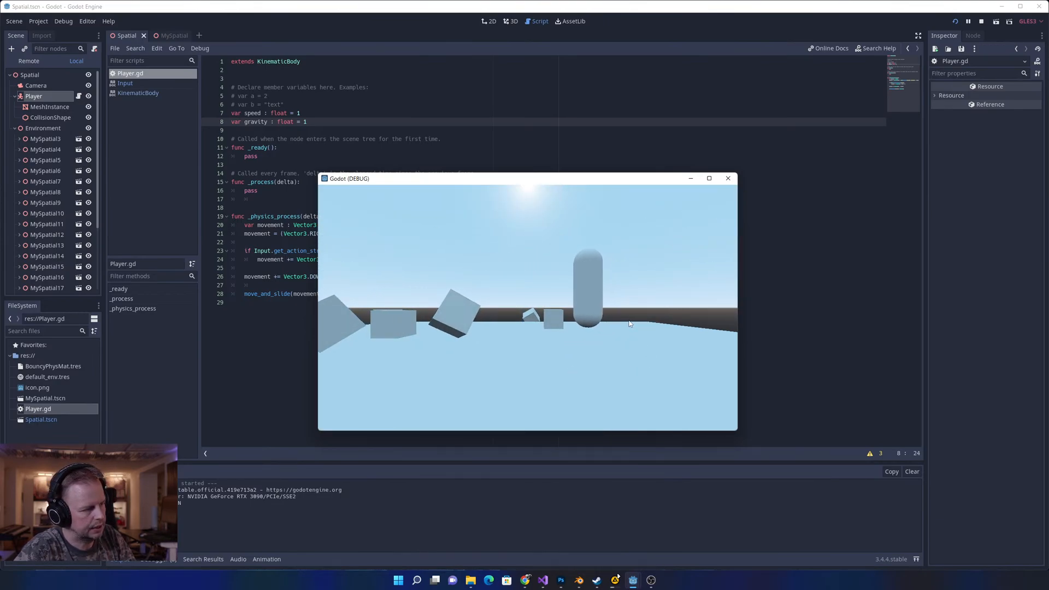
key(Left)
key(space)
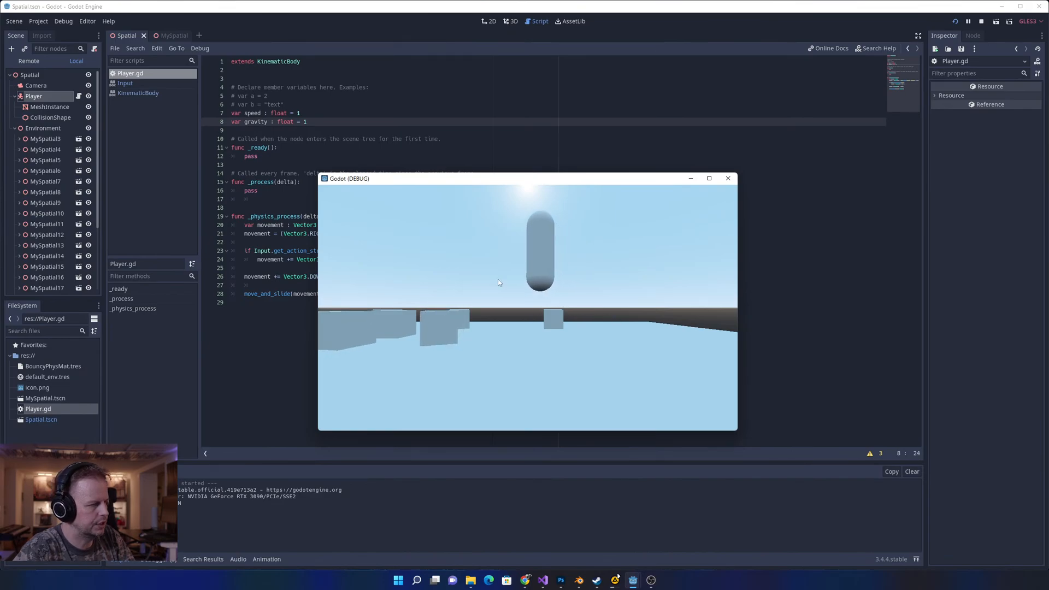
key(space)
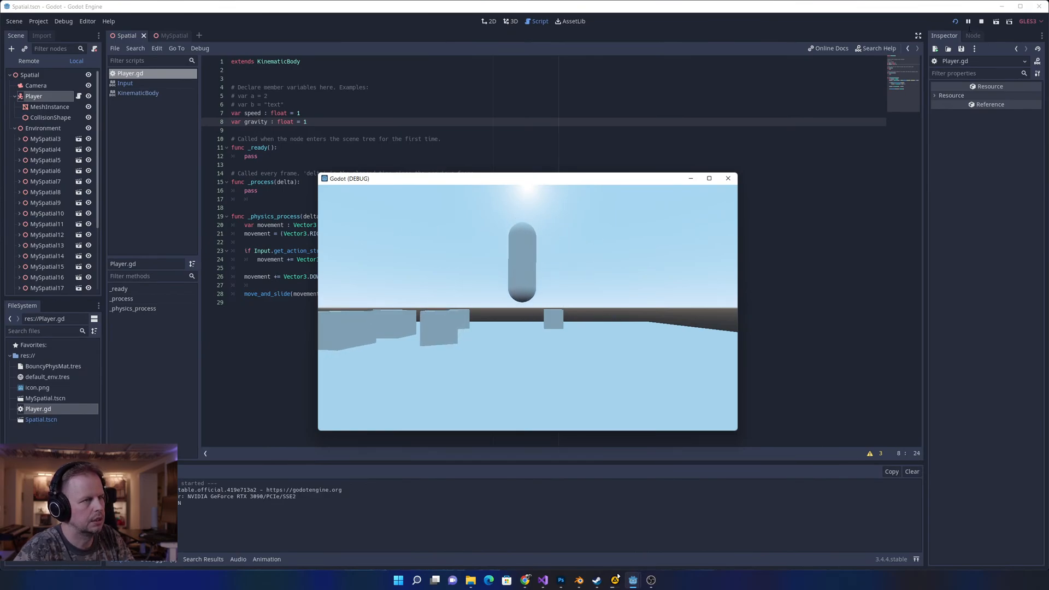
click(981, 22)
- Multiply the Vector3.DOWN line by gravity a second time and set the jump line's multiplier to 4
click(395, 276)
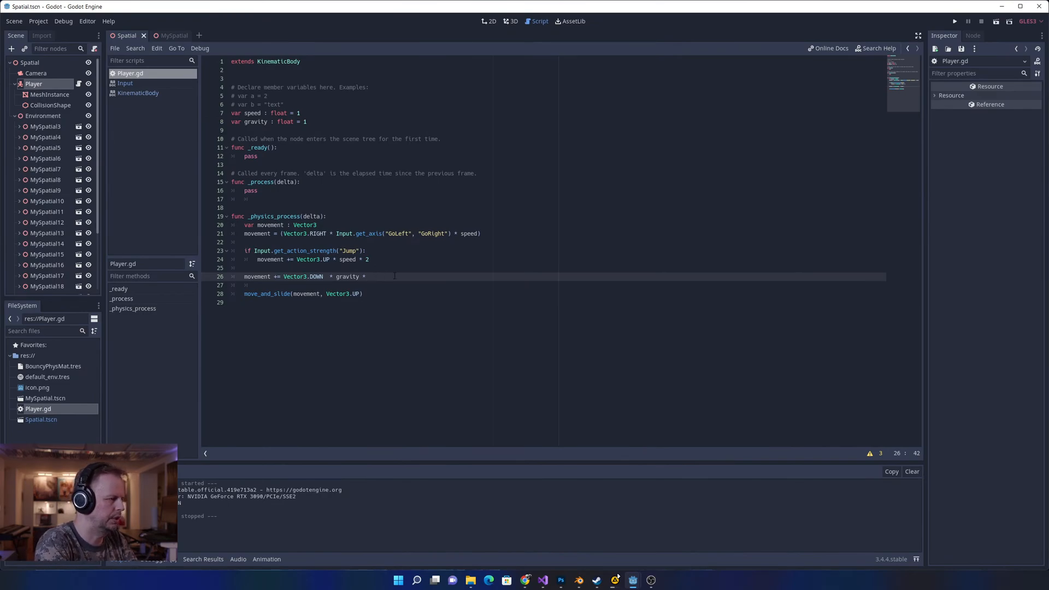
text(* )
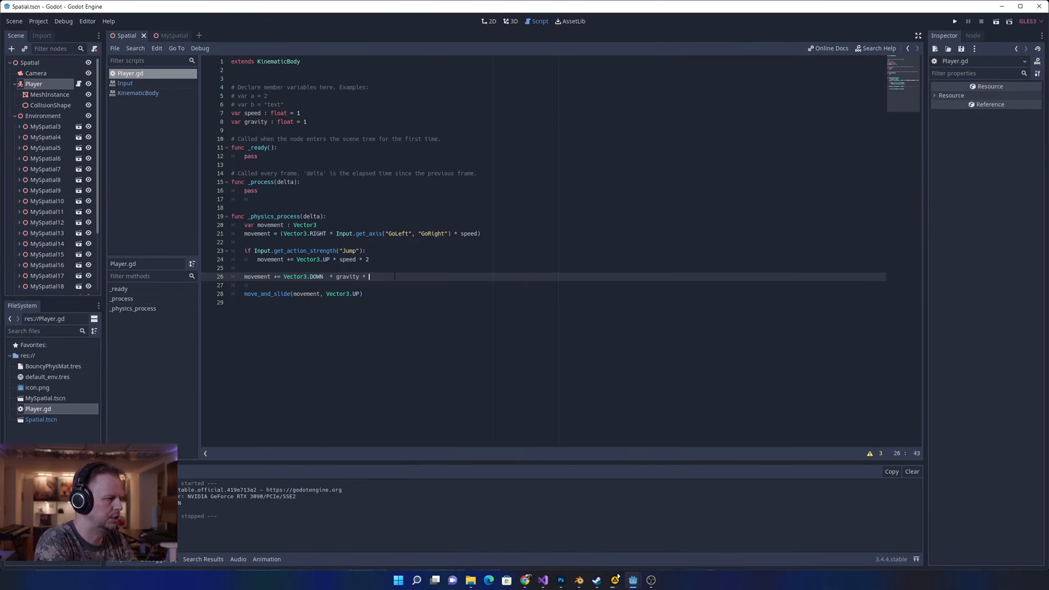
text(gravity)
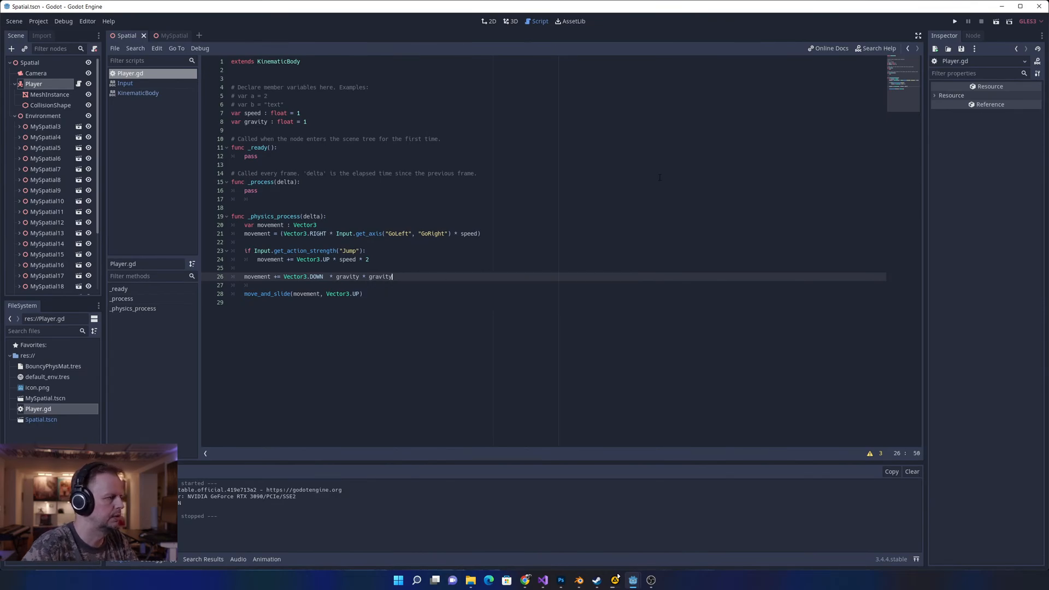
click(374, 258)
key(BackSpace)
text(4)
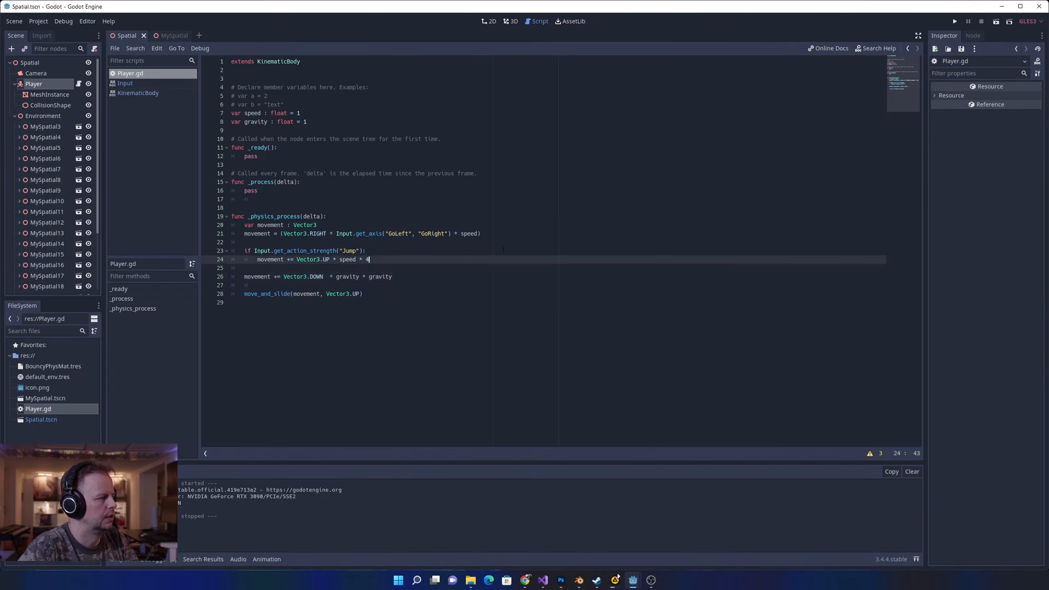
- Run the game, test moving the player right and jumping, and stop it
click(955, 23)
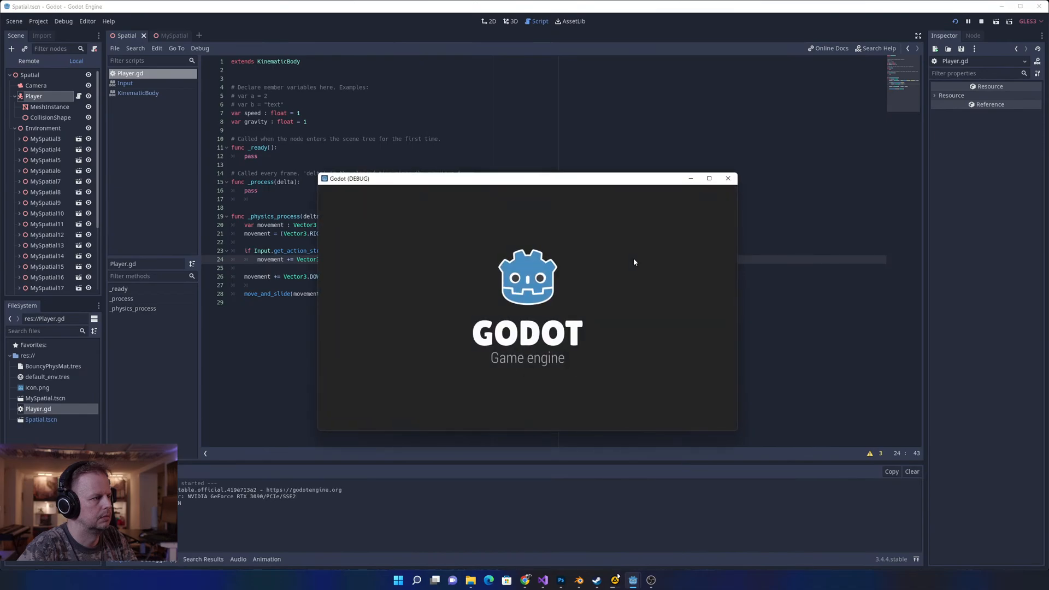
key(Right)
key(space)
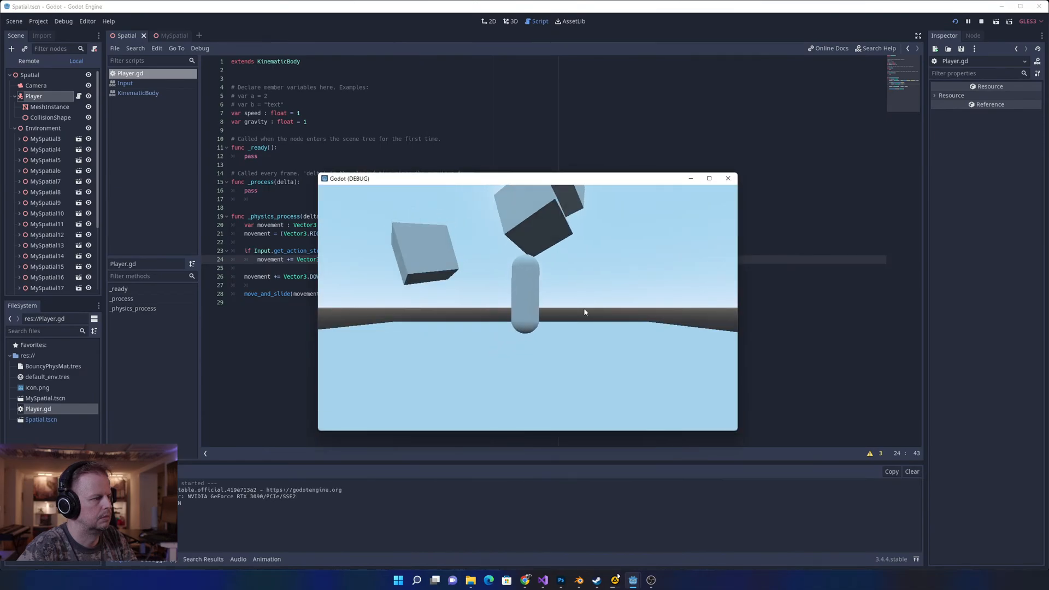
click(981, 21)
- Set the gravity variable to 9.81, keeping the squared gravity factor in the Vector3.DOWN line
click(435, 279)
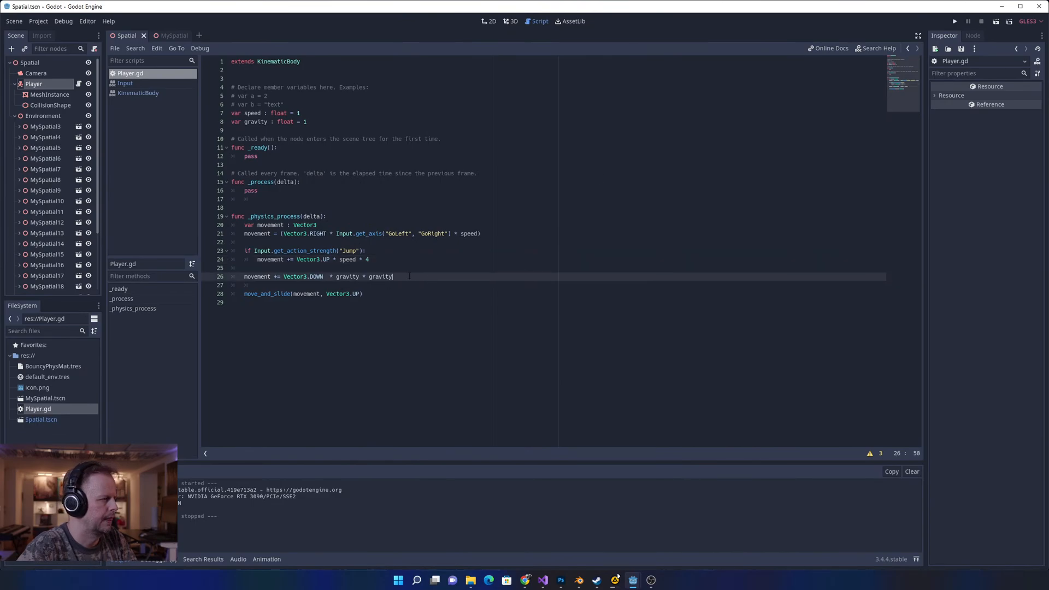
drag(411, 277, 366, 277)
click(410, 280)
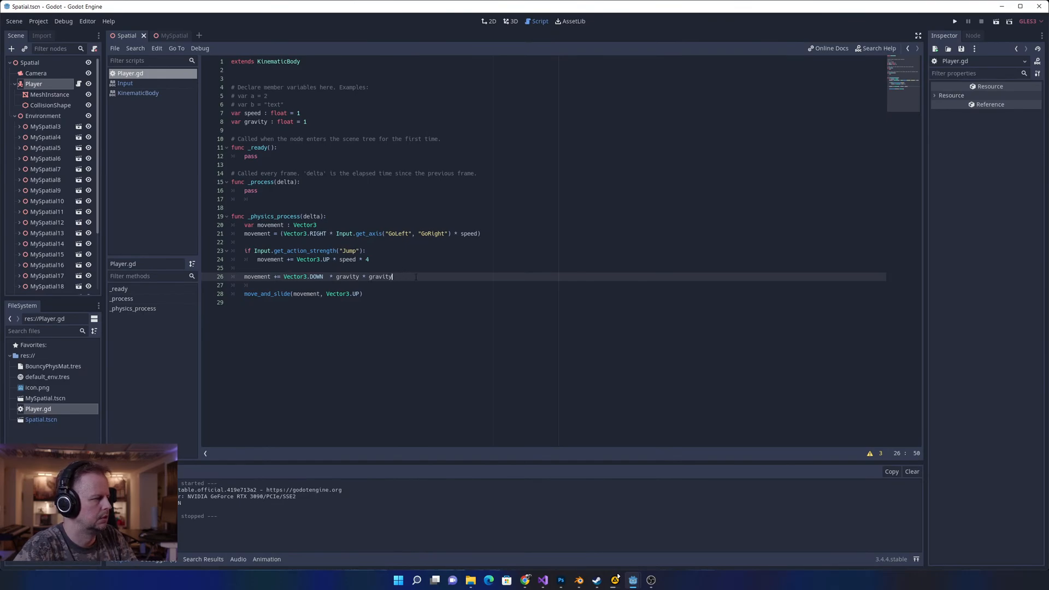
click(322, 122)
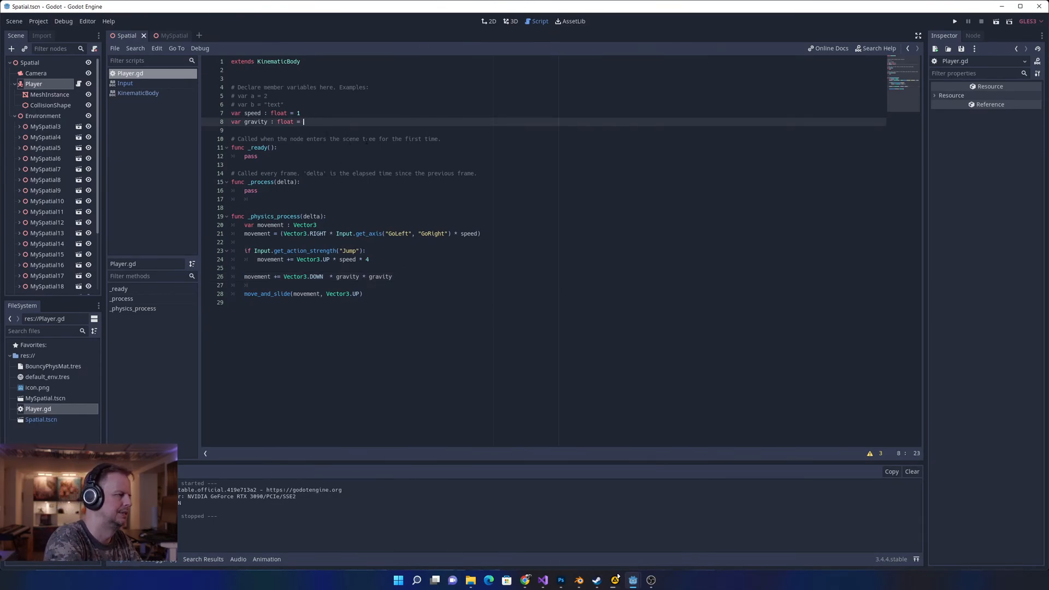
text(9.81)
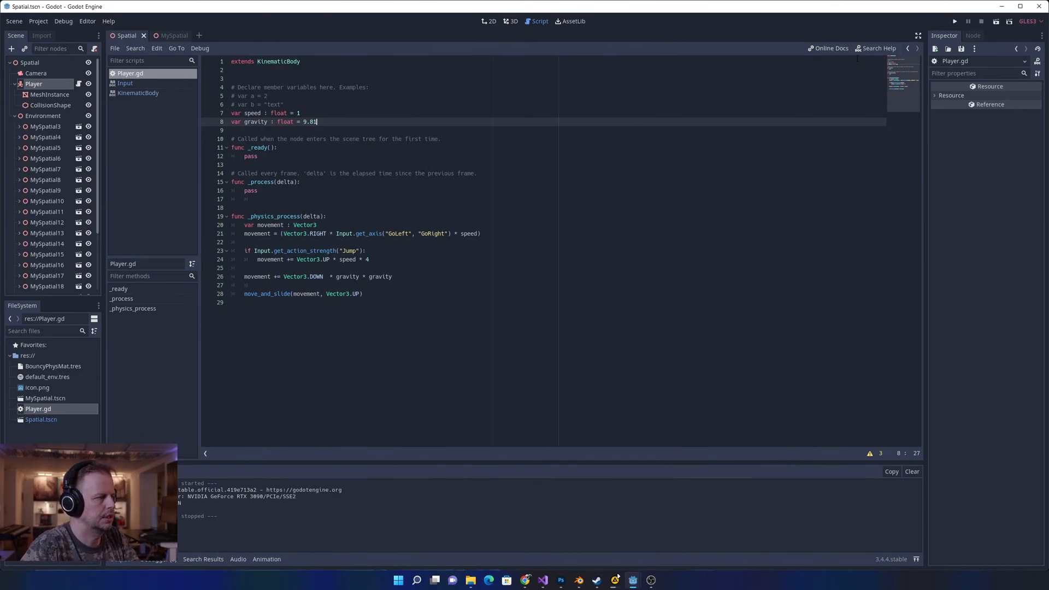
- Set the Vector3.UP jump line's multiplier to 10, test it in the running game, and stop the game
click(382, 259)
key(BackSpace)
text(10)
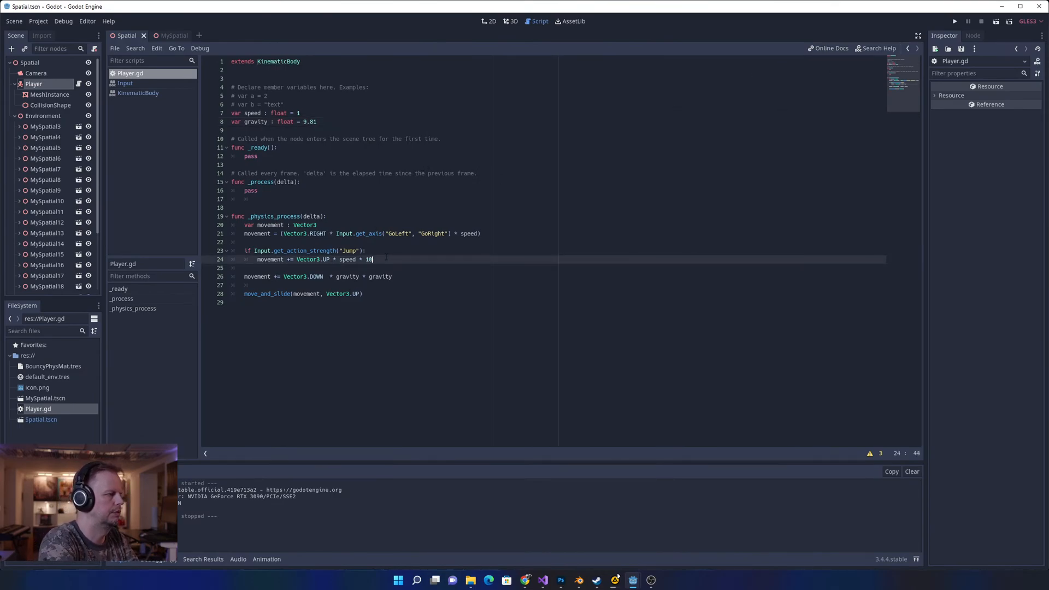
key(F5)
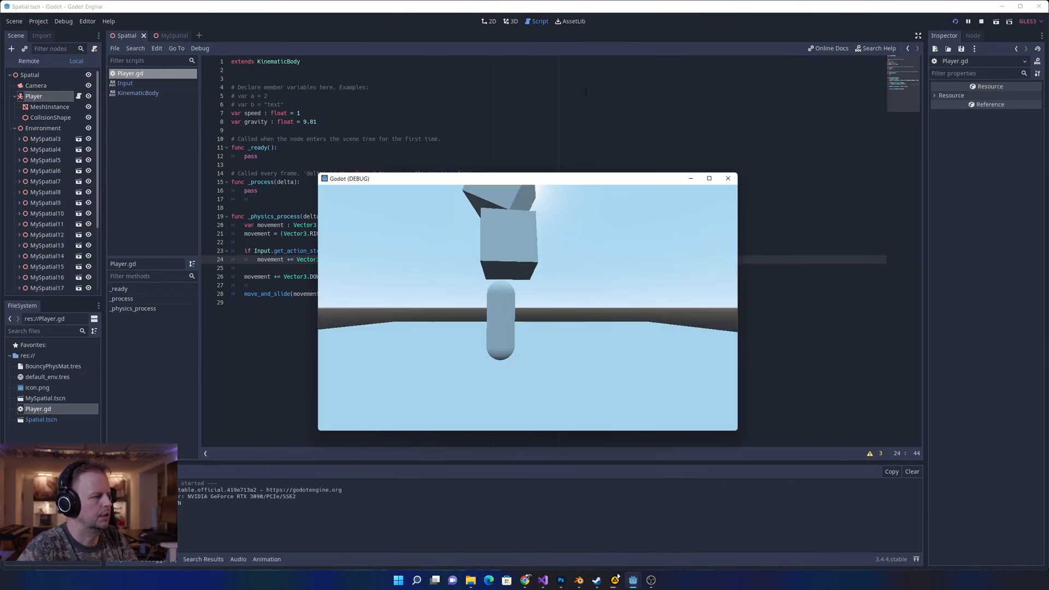
click(981, 22)
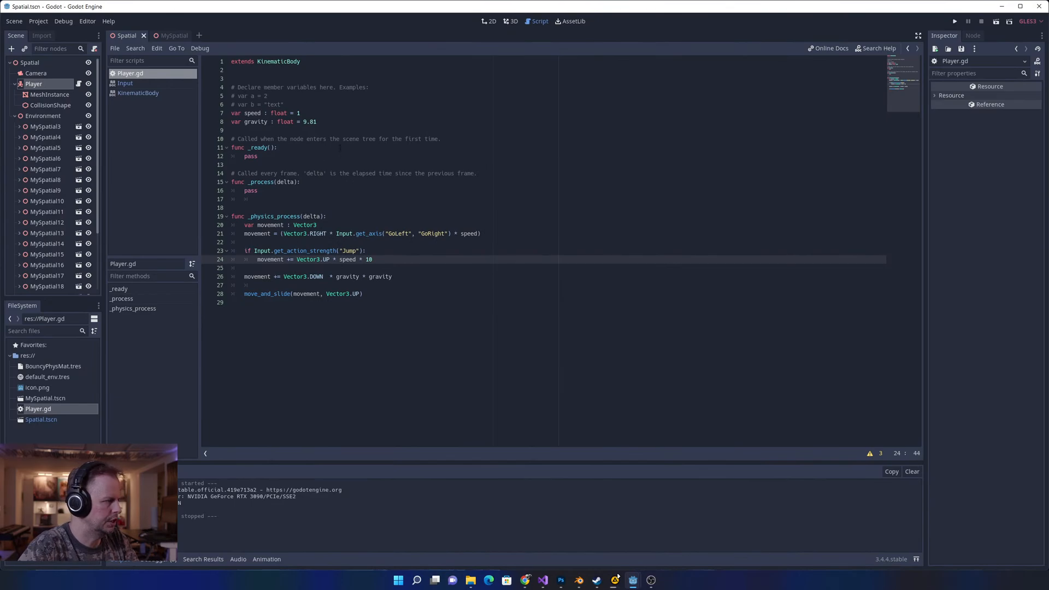
- Set the Vector3.UP jump line's multiplier to 100, test it in the running game, and stop the game
click(340, 119)
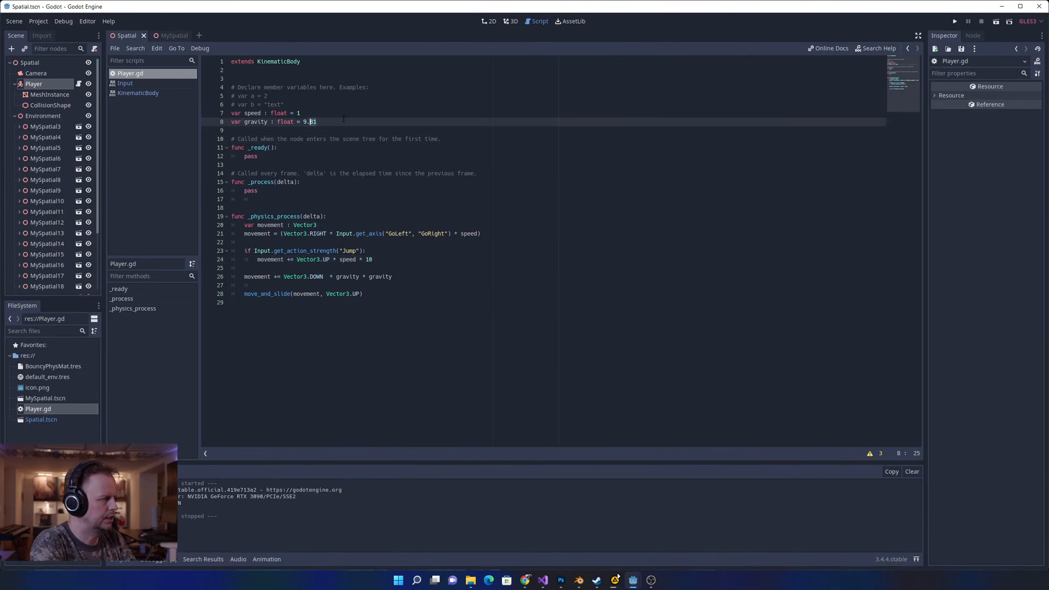
key(Left)
key(Left)
click(375, 267)
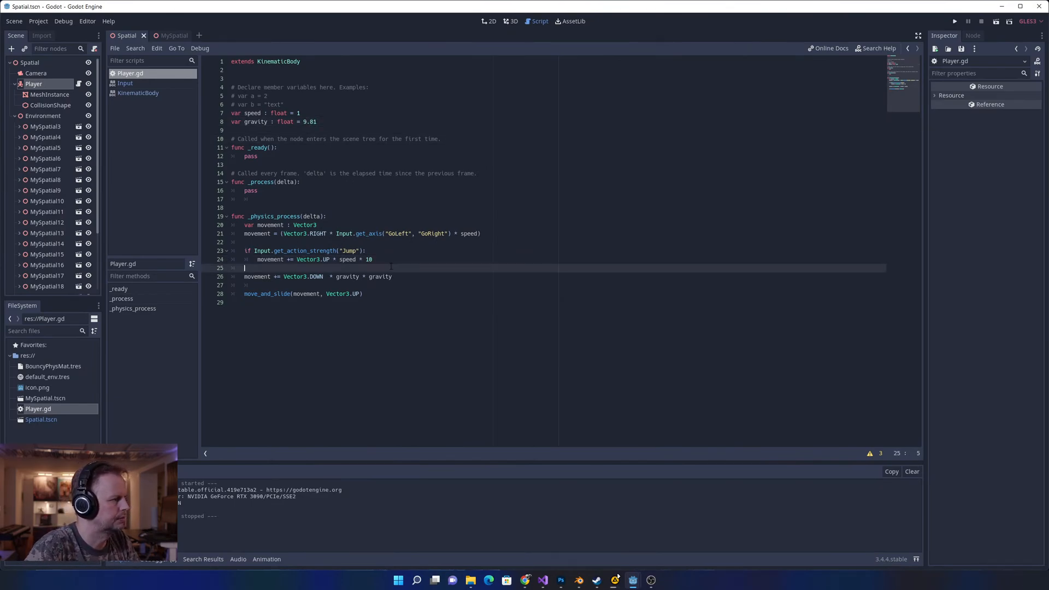
click(376, 258)
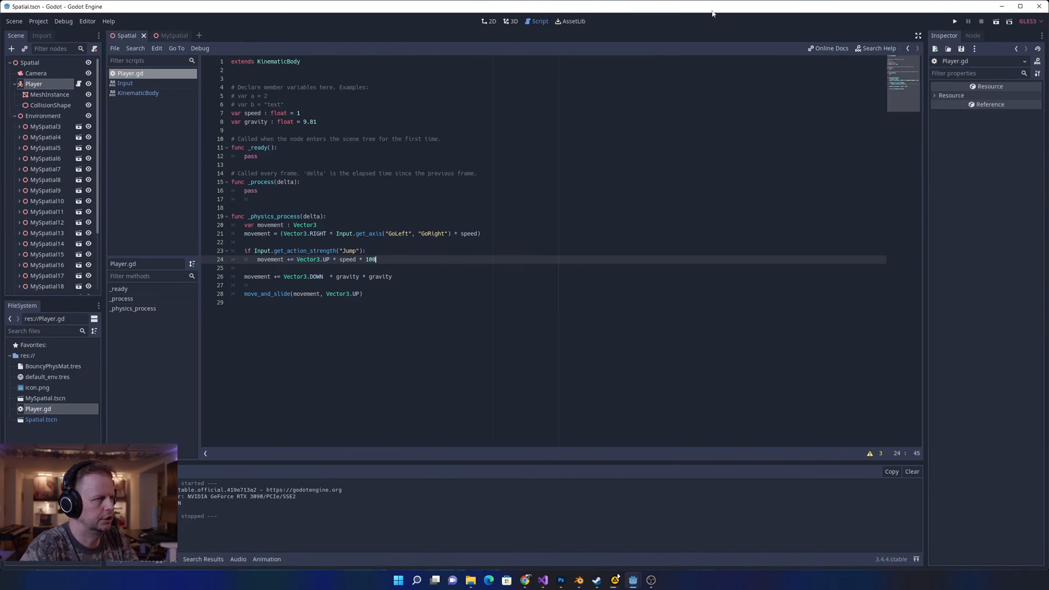
key(F5)
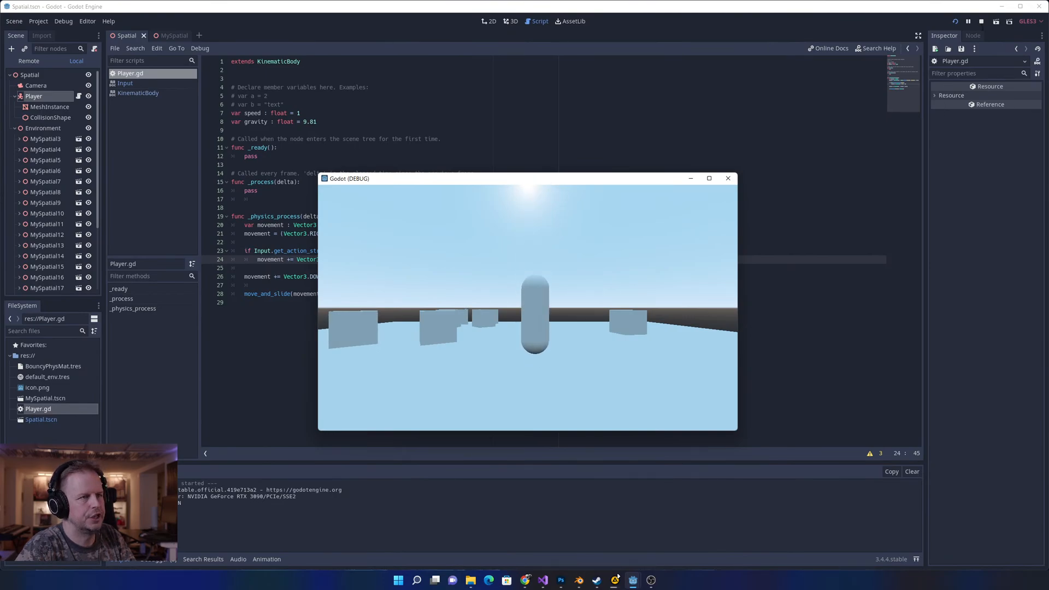
key(F8)
- Set the gravity variable to 4, run the game to test the fall and jump, and stop it
drag(317, 121, 301, 122)
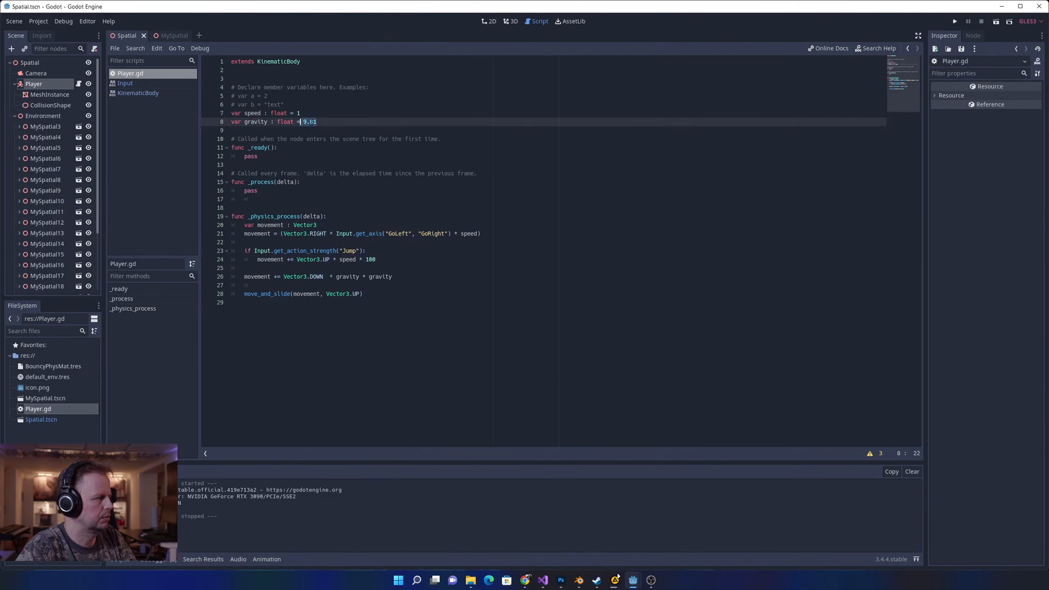
text(4)
click(954, 22)
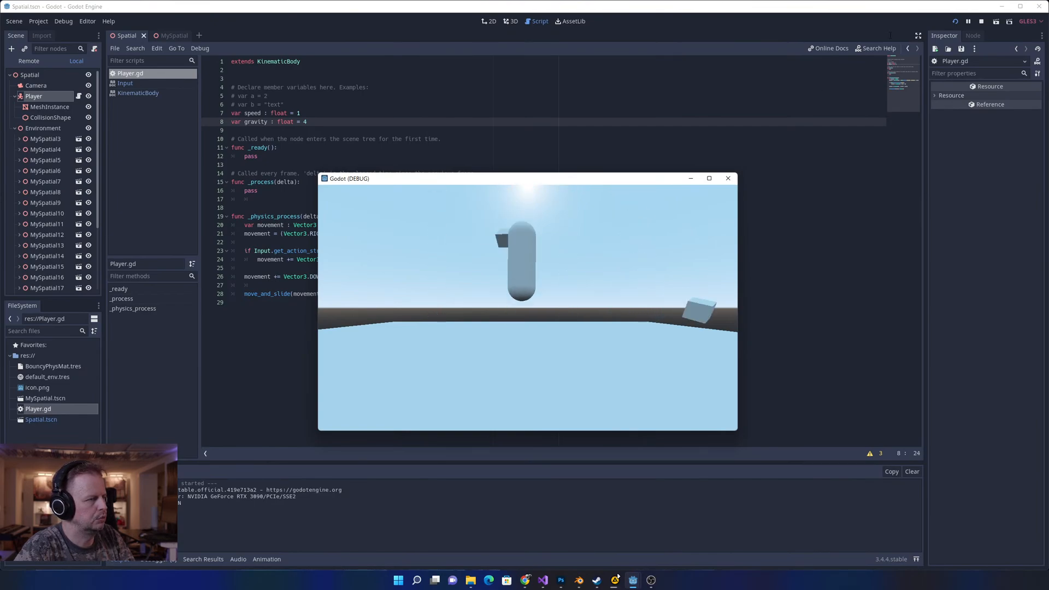
click(980, 21)
click(618, 173)
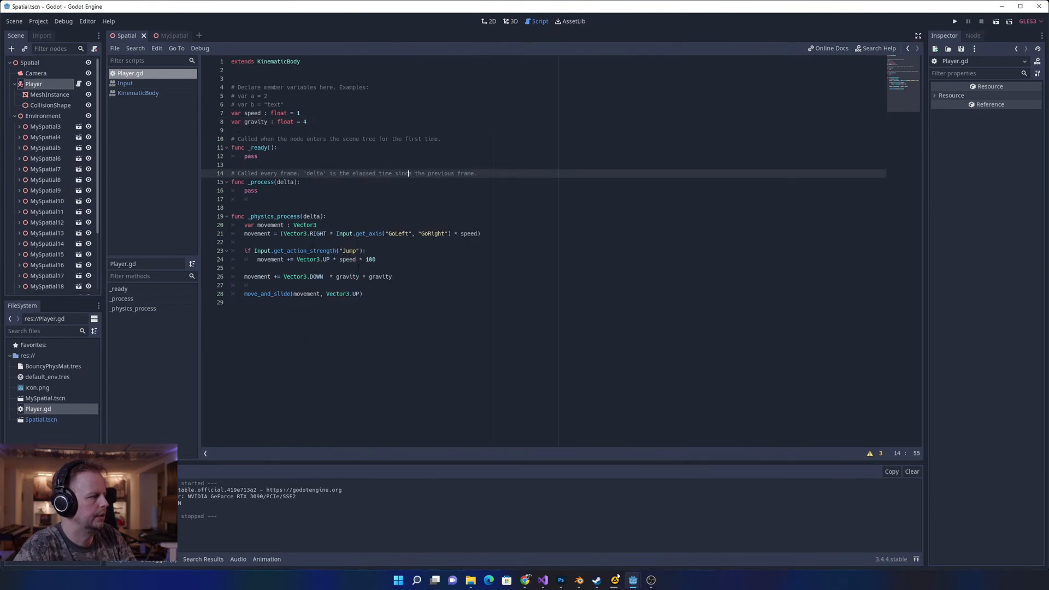
- Reduce the jump line's multiplier to 10, run the game to test the jump, and stop it
click(400, 260)
key(BackSpace)
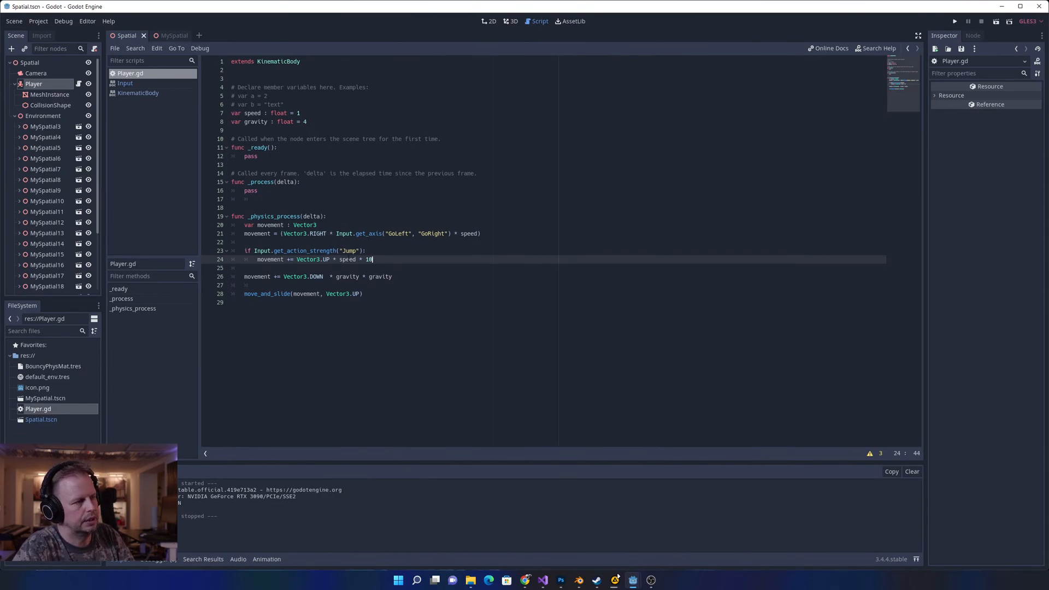
click(955, 22)
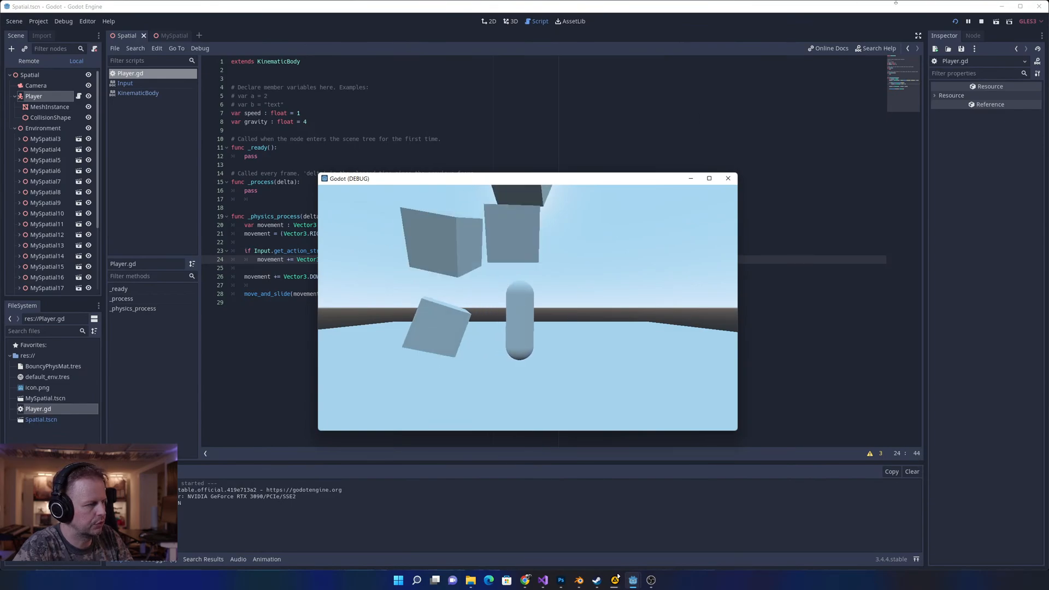
click(981, 21)
- Replace the numeric multiplier at the end of the Vector3.UP jump line with speed, so speed is multiplied by itself
click(315, 124)
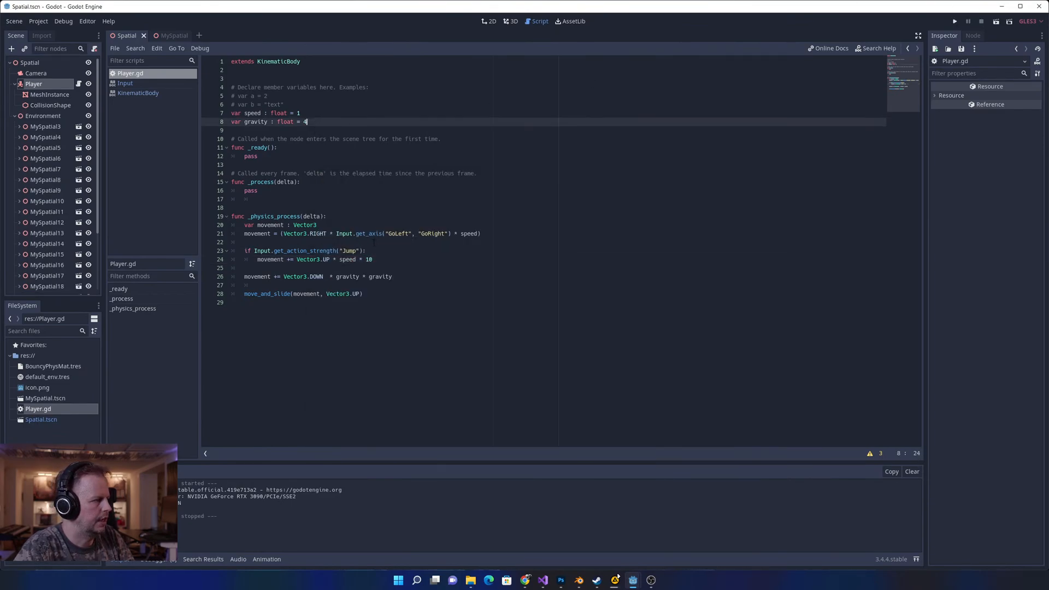
click(376, 260)
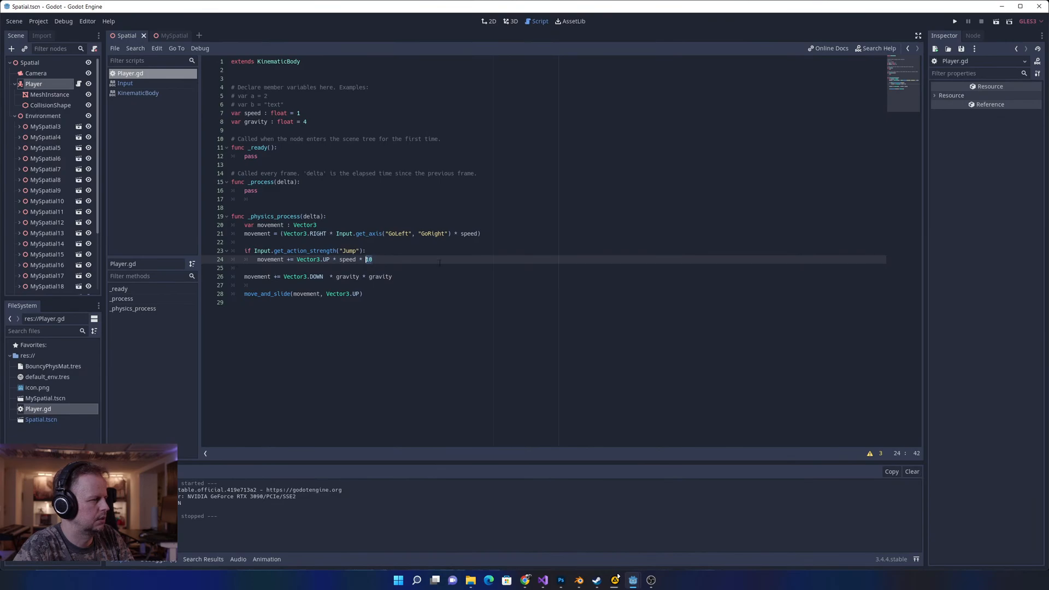
key(Down)
key(Down)
key(Down)
key(Down)
click(381, 261)
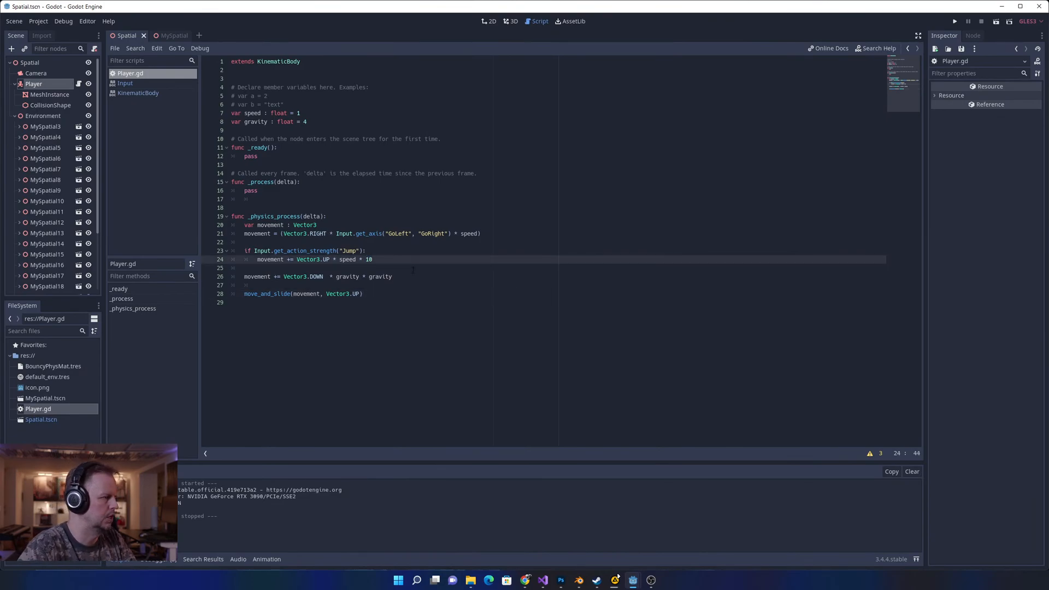
key(BackSpace)
key(BackSpace)
text(s)
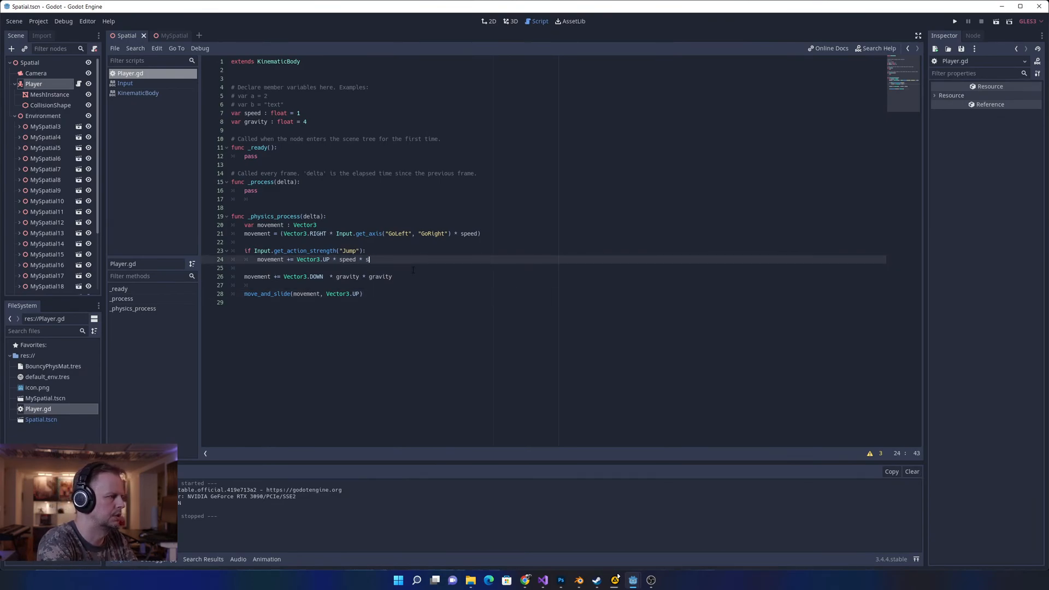
text(peed)
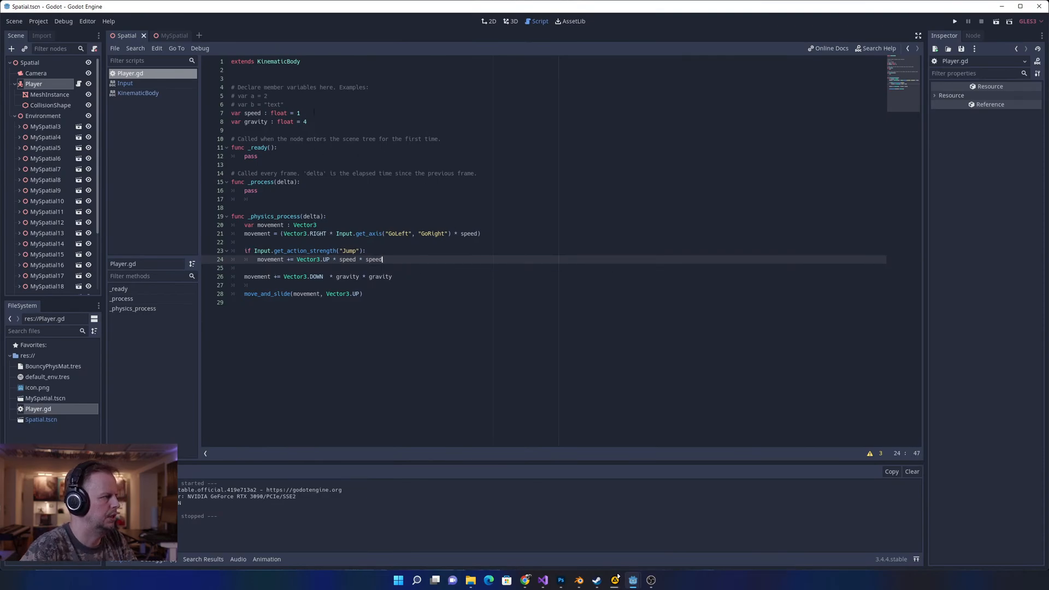
- Set the speed variable to 4, run the game to test it, and stop the game
click(314, 113)
key(BackSpace)
text(2)
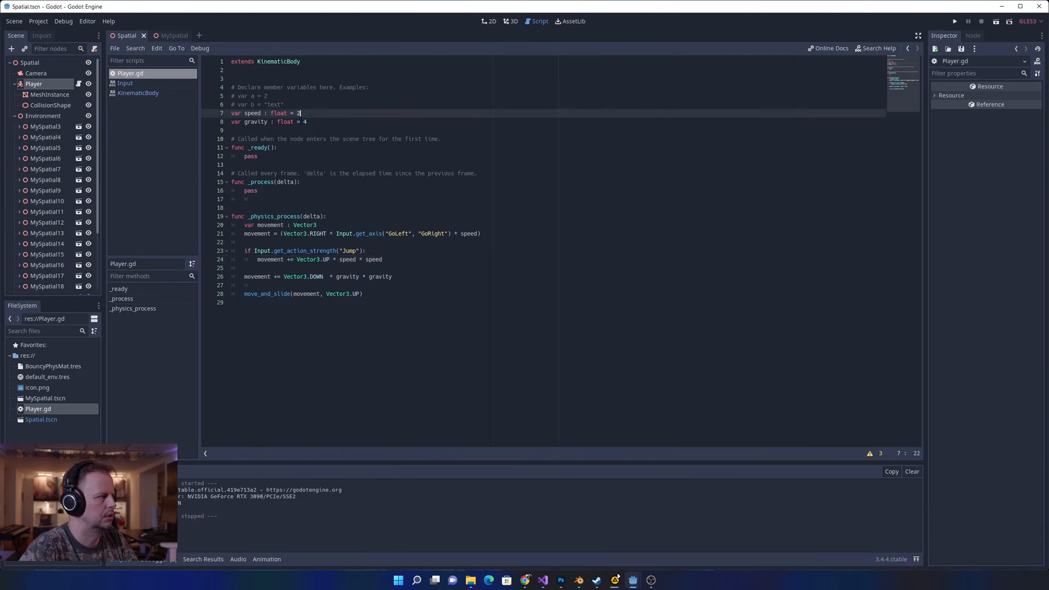
key(BackSpace)
text(4)
click(955, 21)
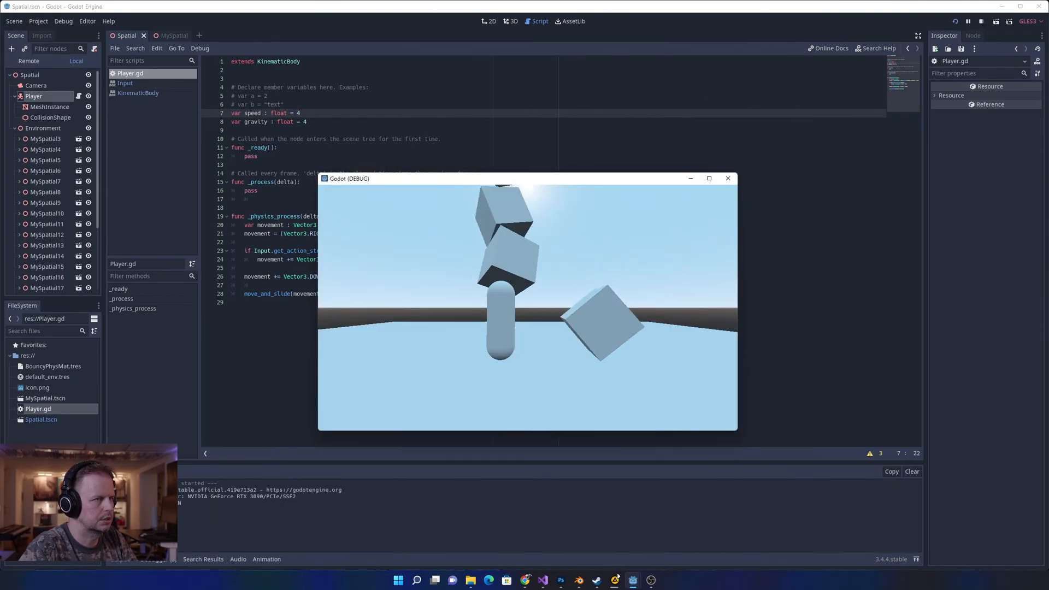
key(F8)
- Set the speed variable to 7, run the game to test the jump, and stop it
key(Down)
key(Up)
text(7)
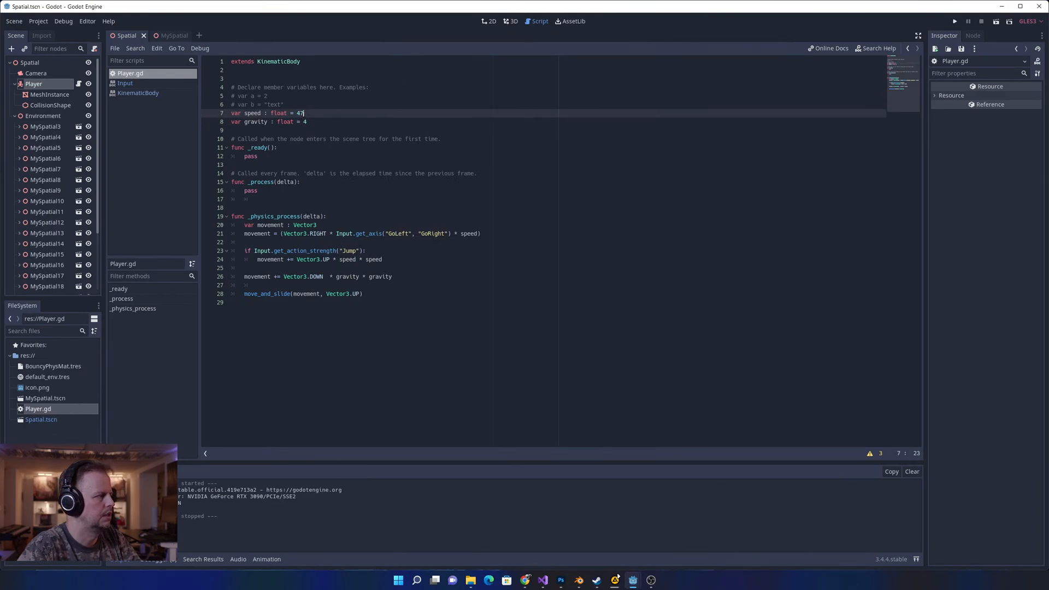
key(Left)
key(Left)
key(Delete)
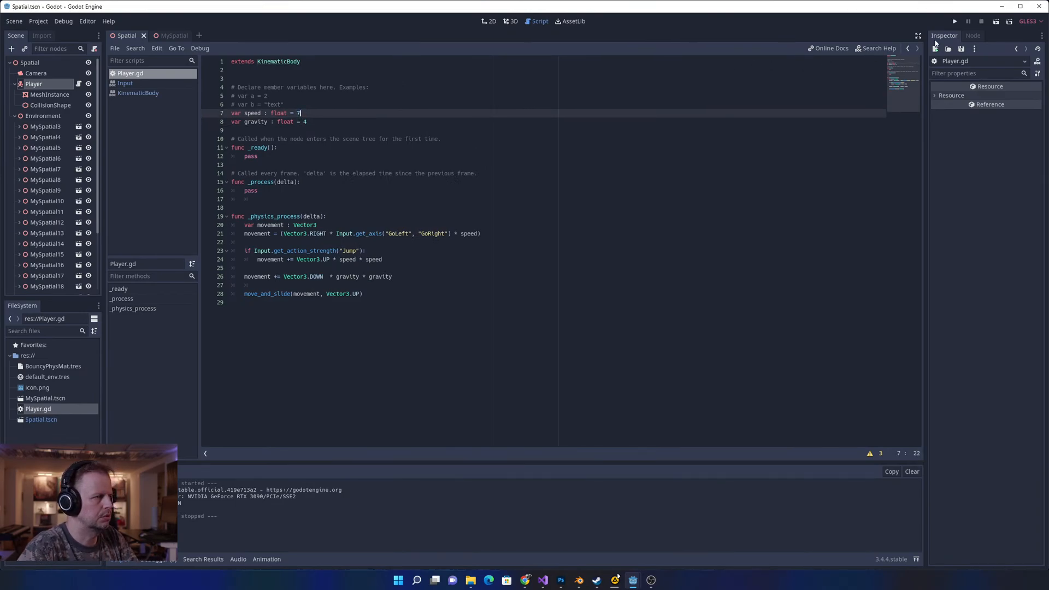
key(F5)
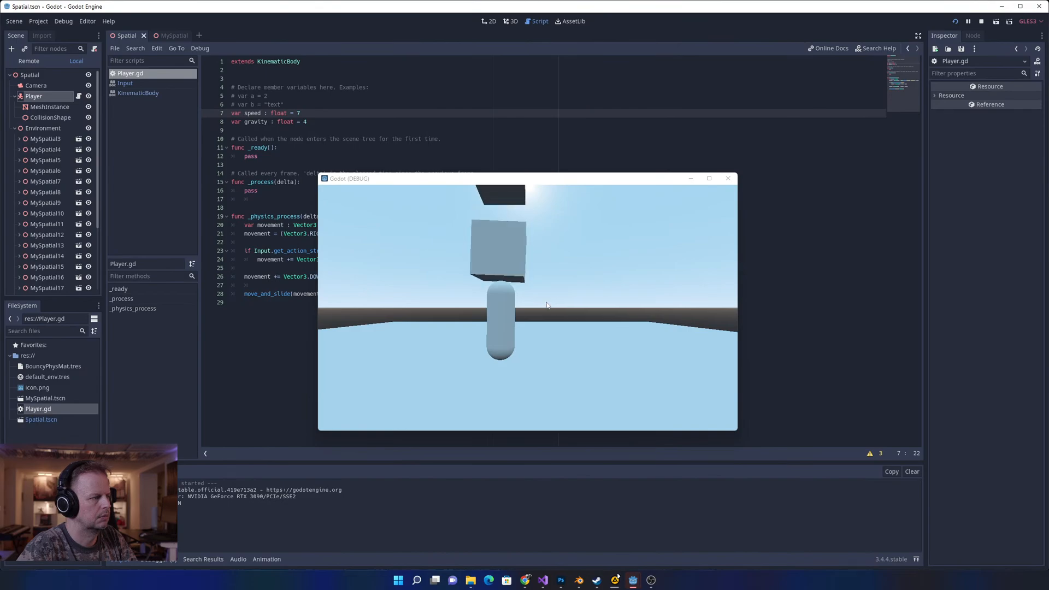
click(575, 309)
key(space)
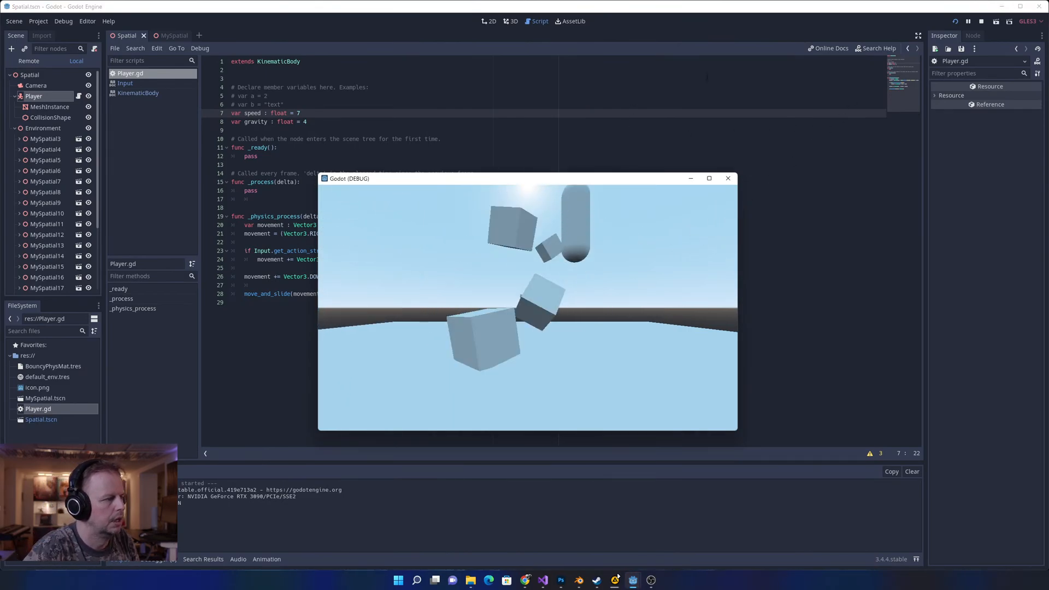
click(982, 22)
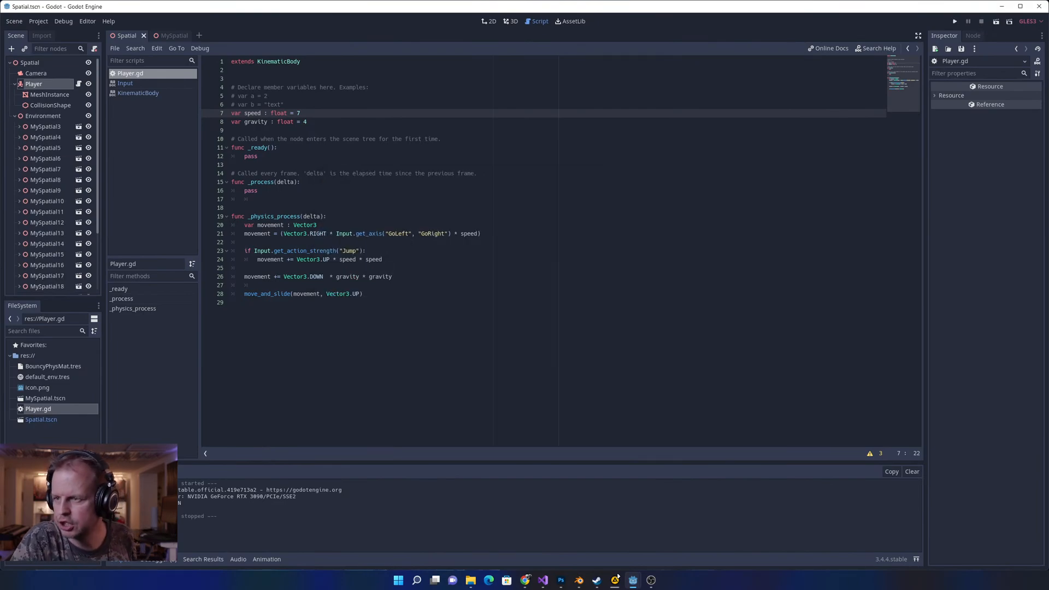
click(313, 207)
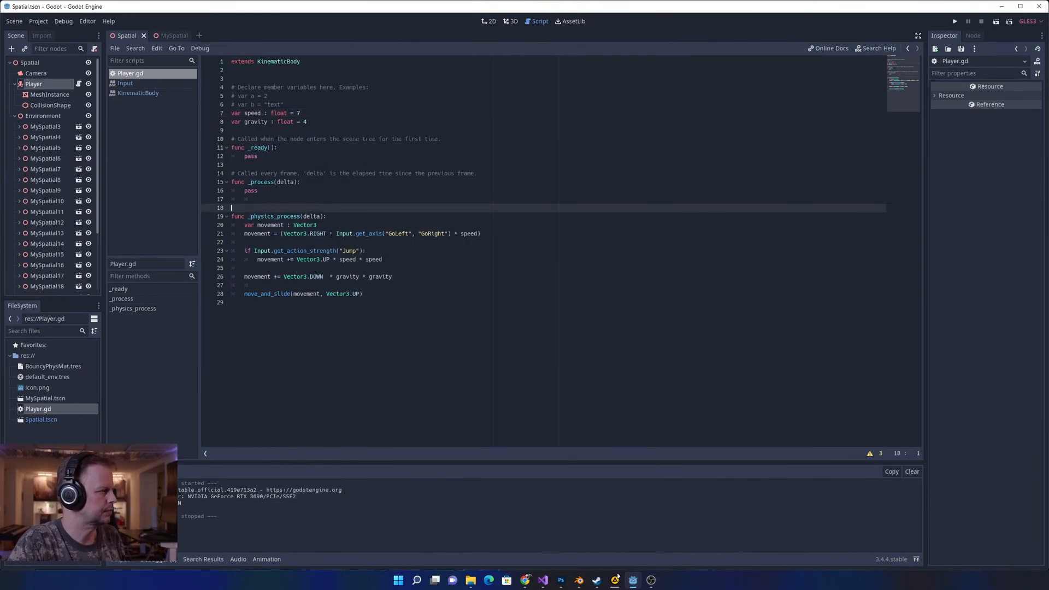
click(324, 232)
click(325, 227)
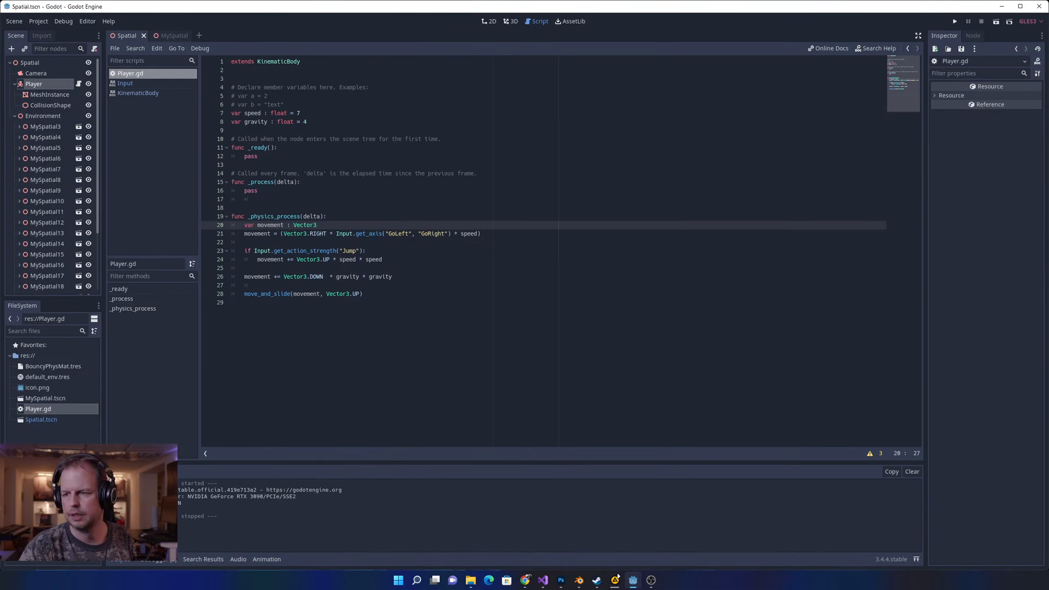
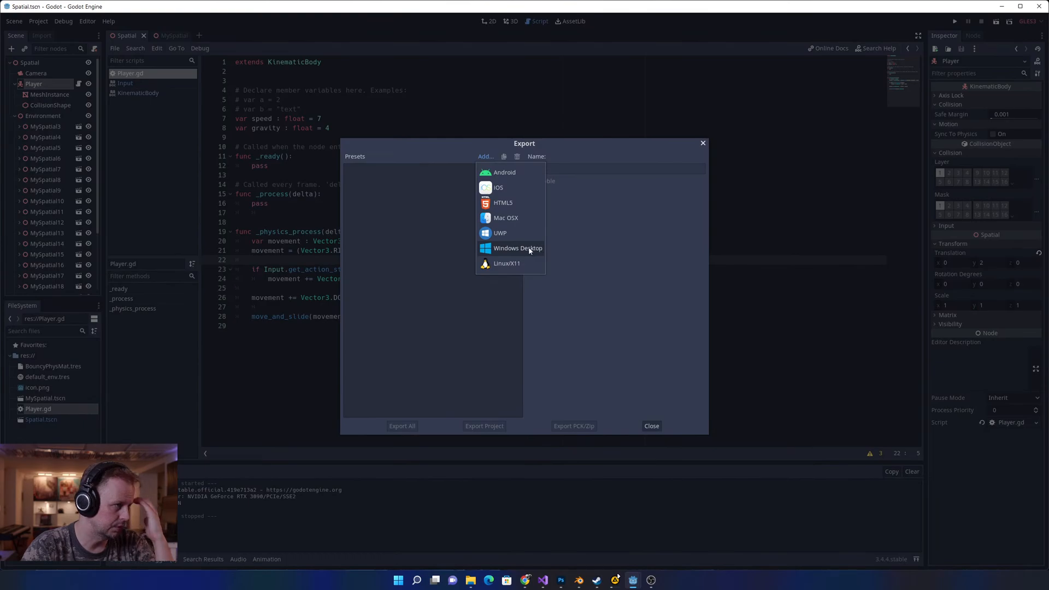
- Add a Windows Desktop export preset and create a folder named BUild in the project folder for its export path
click(529, 249)
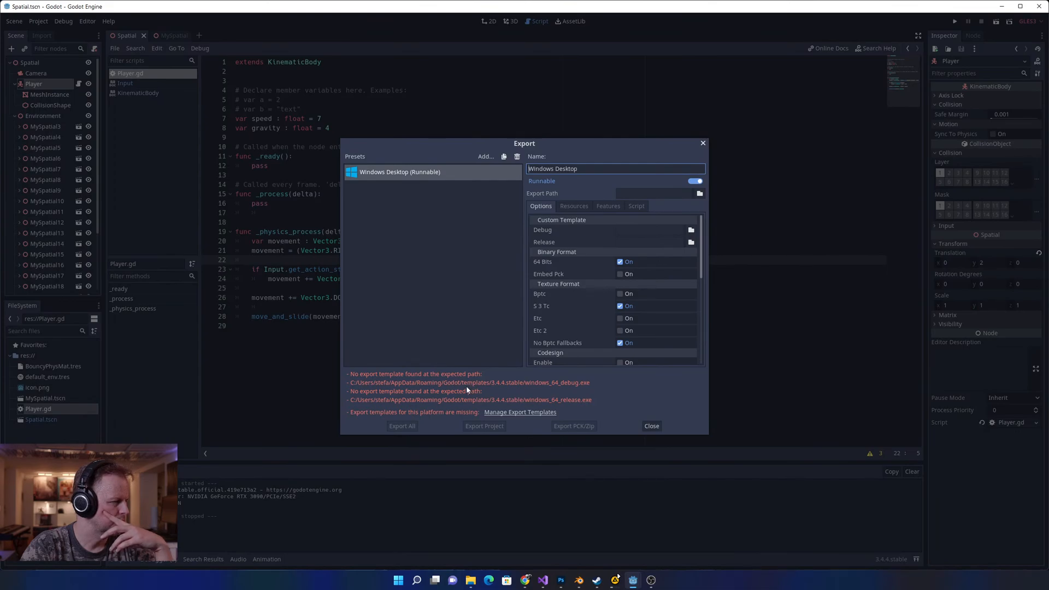
click(643, 195)
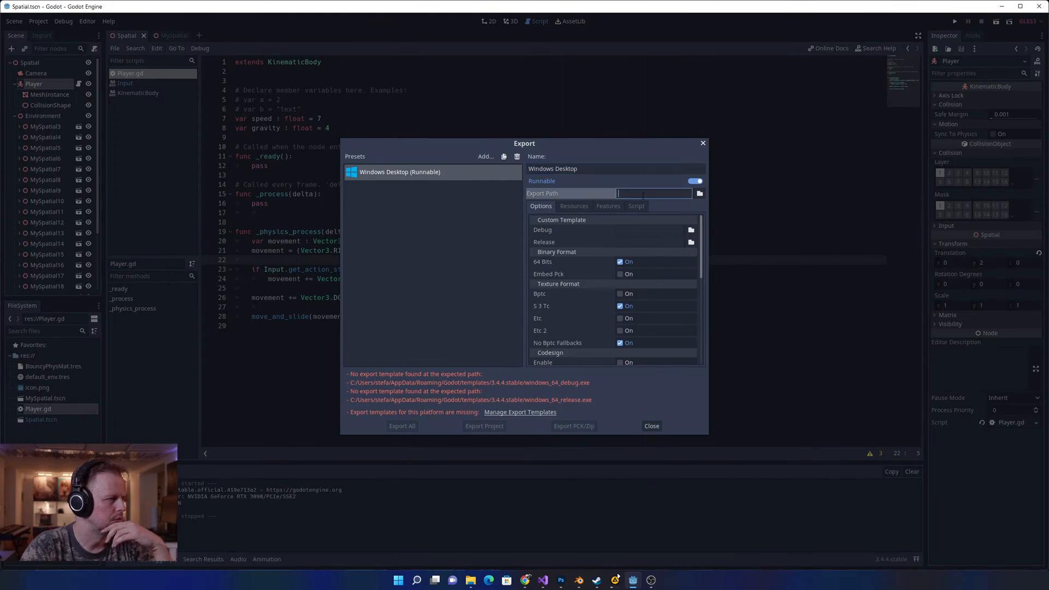
click(700, 194)
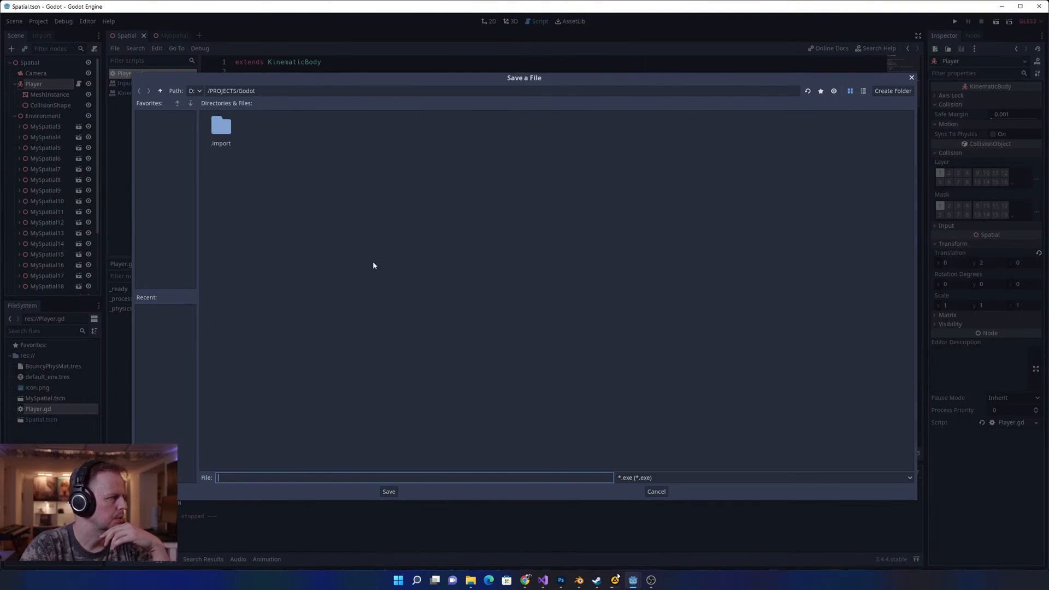
right_click(433, 215)
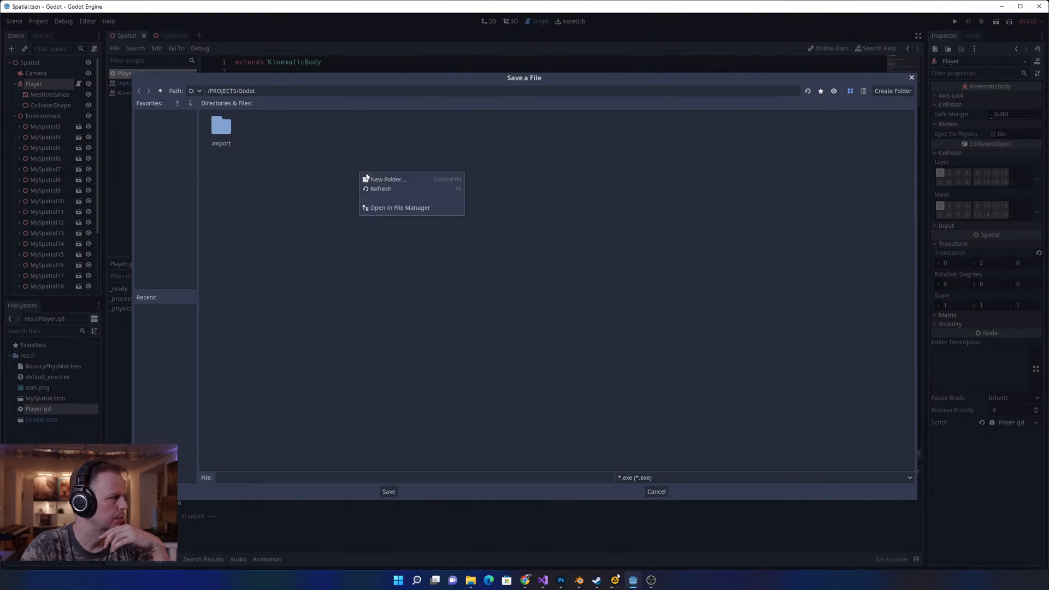
click(402, 177)
text(BUild)
key(Return)
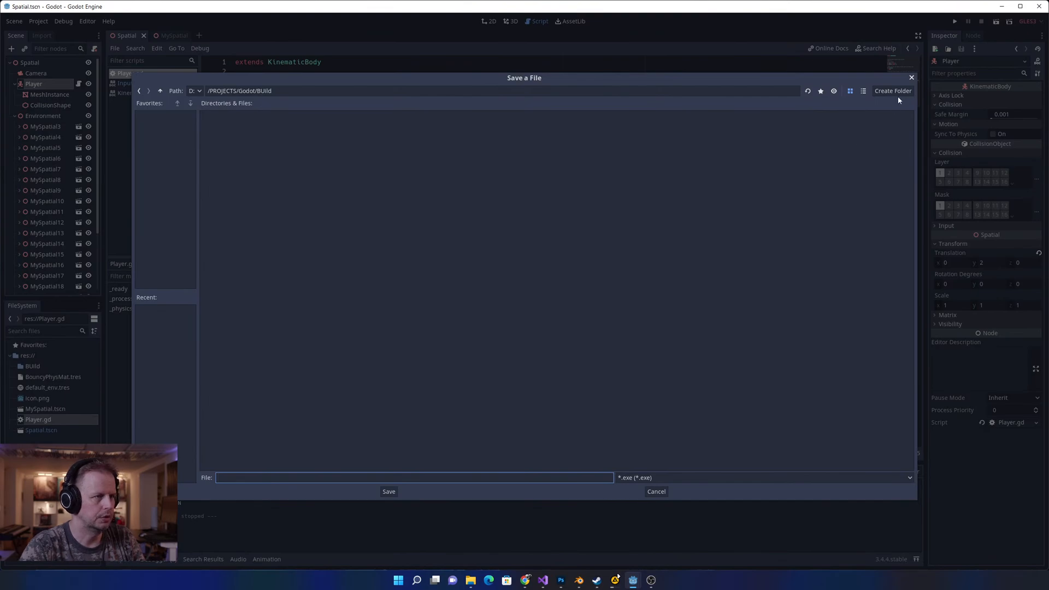
- Set the Windows Desktop preset's export path to test.exe inside the BUild folder
click(294, 220)
click(388, 492)
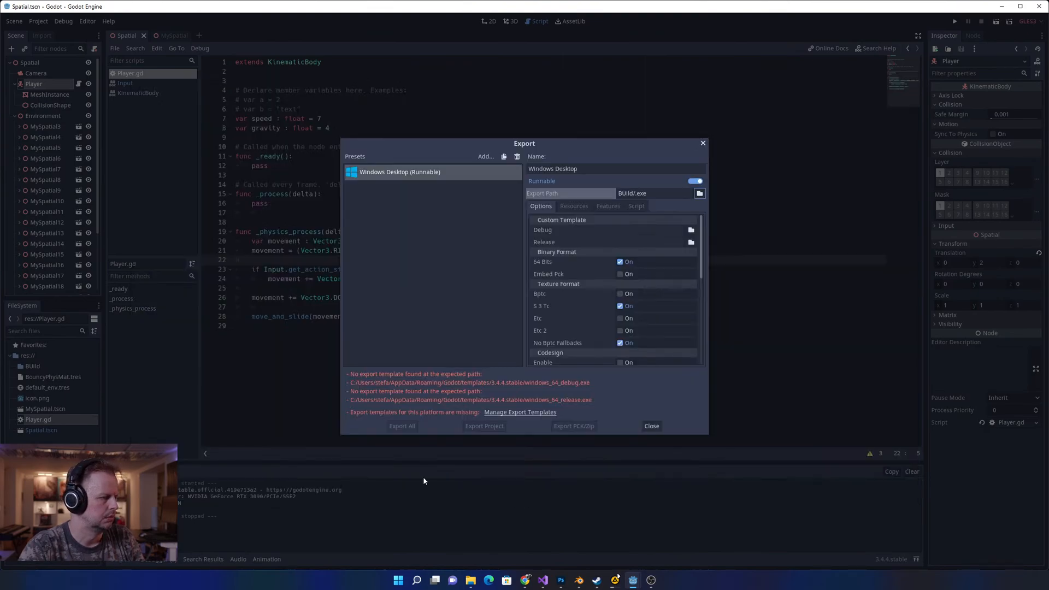
click(650, 194)
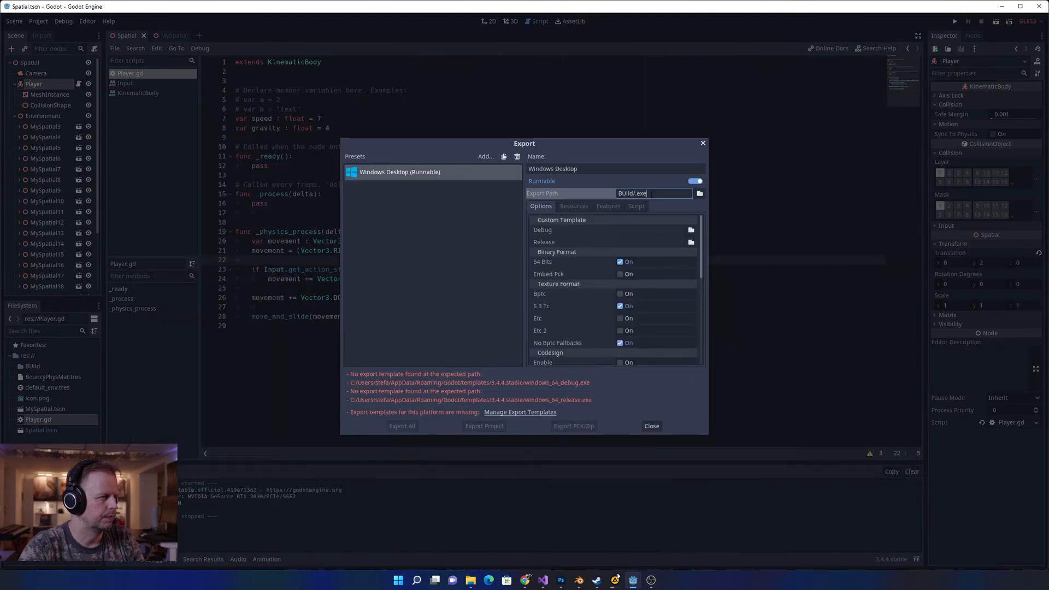
click(699, 194)
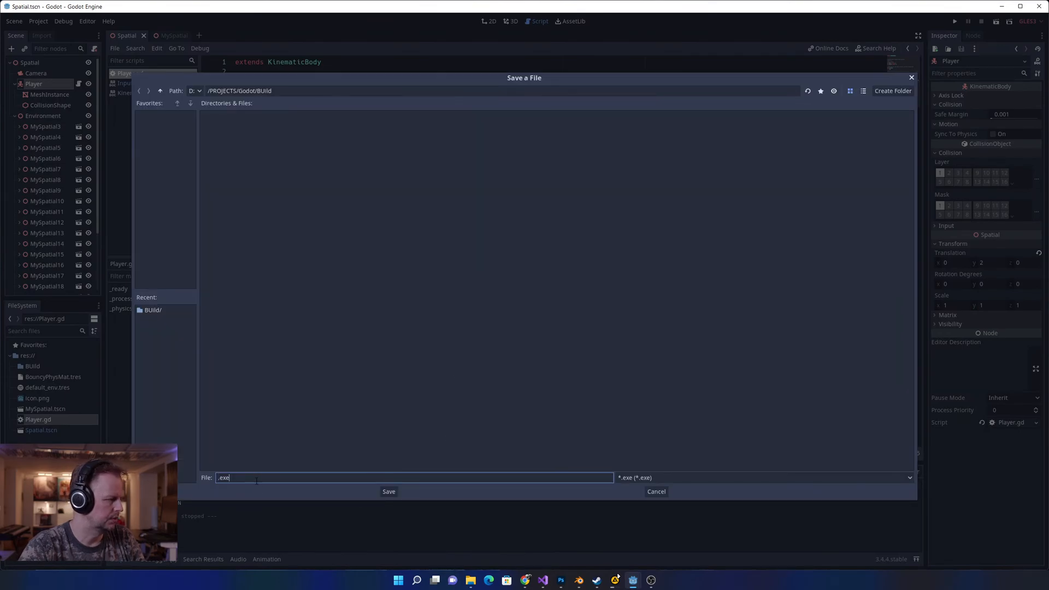
key(Home)
text(test)
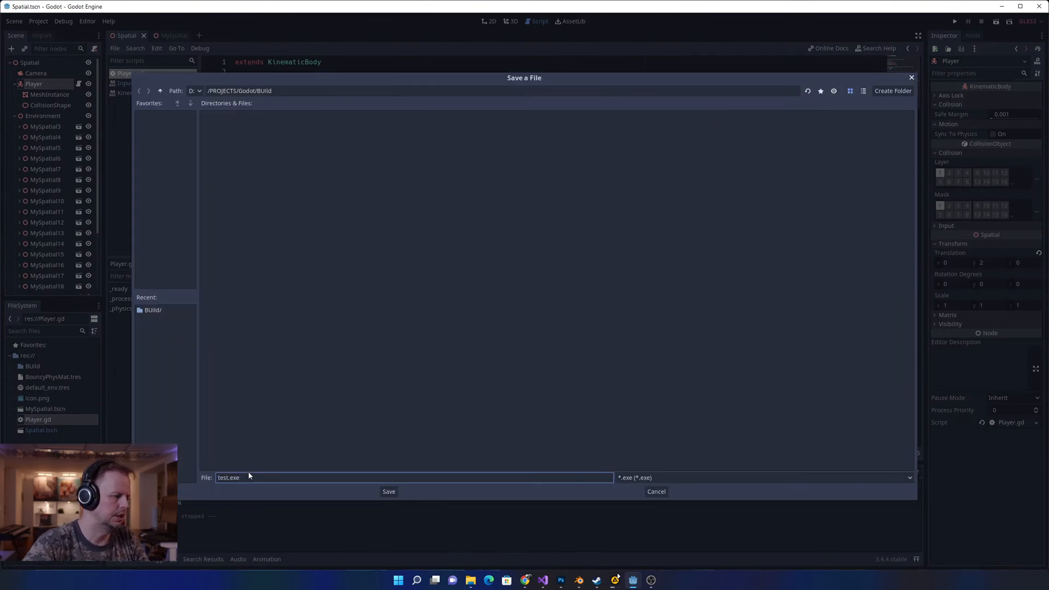
click(392, 492)
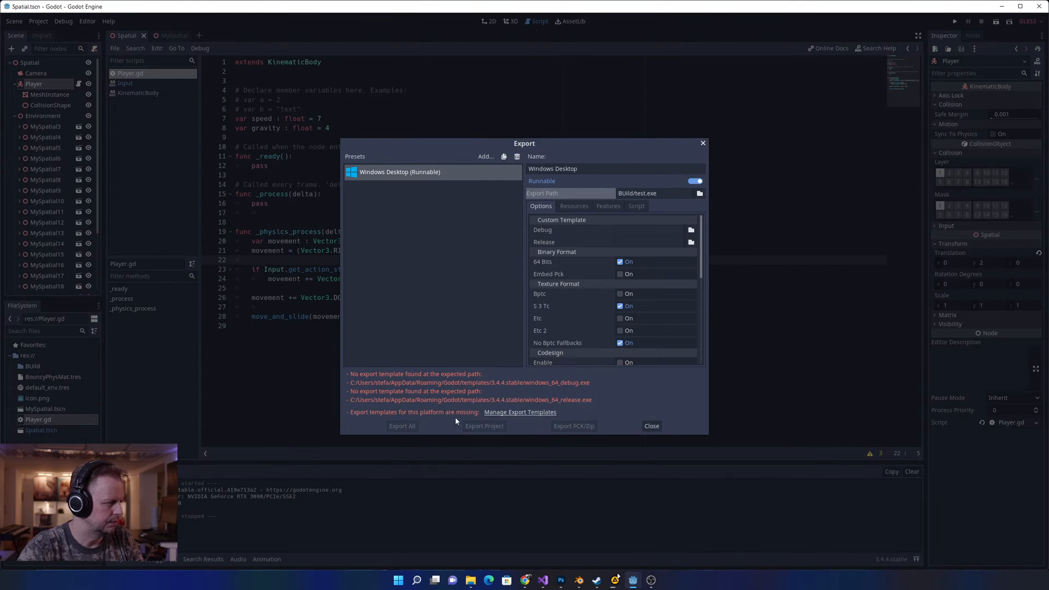
- Download and install the missing export templates from the best available mirror, and close the template manager
click(523, 413)
click(496, 258)
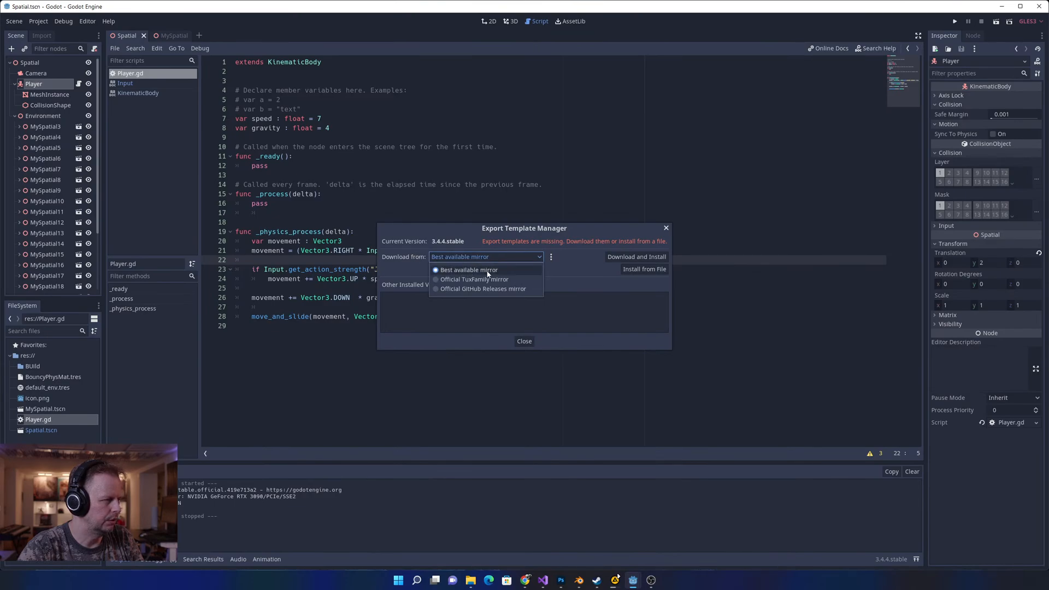
click(624, 290)
click(636, 257)
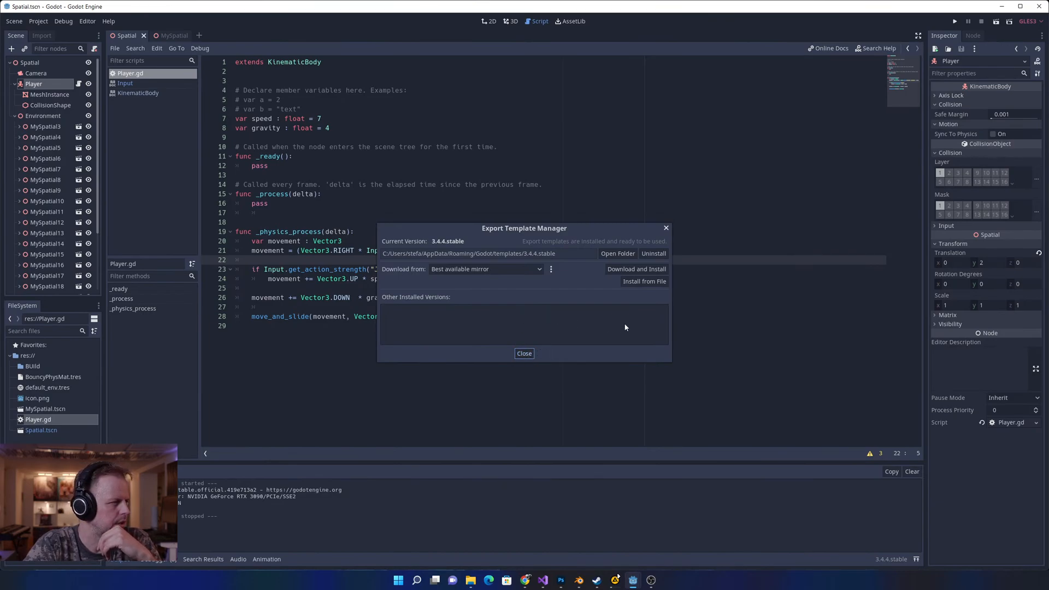
click(525, 355)
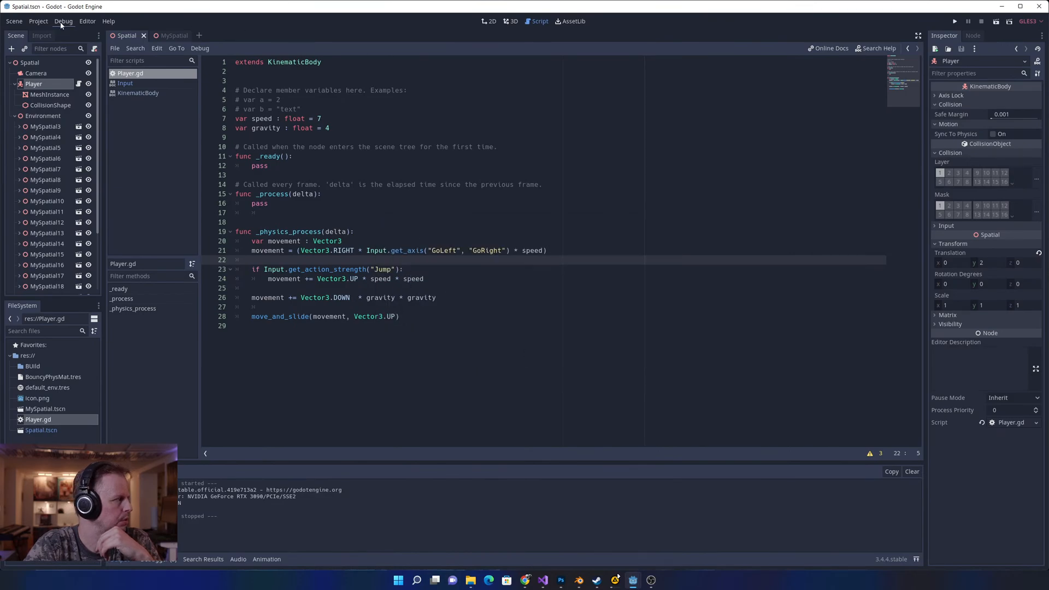
- Reopen the project's export settings and export all presets in Release mode
click(38, 21)
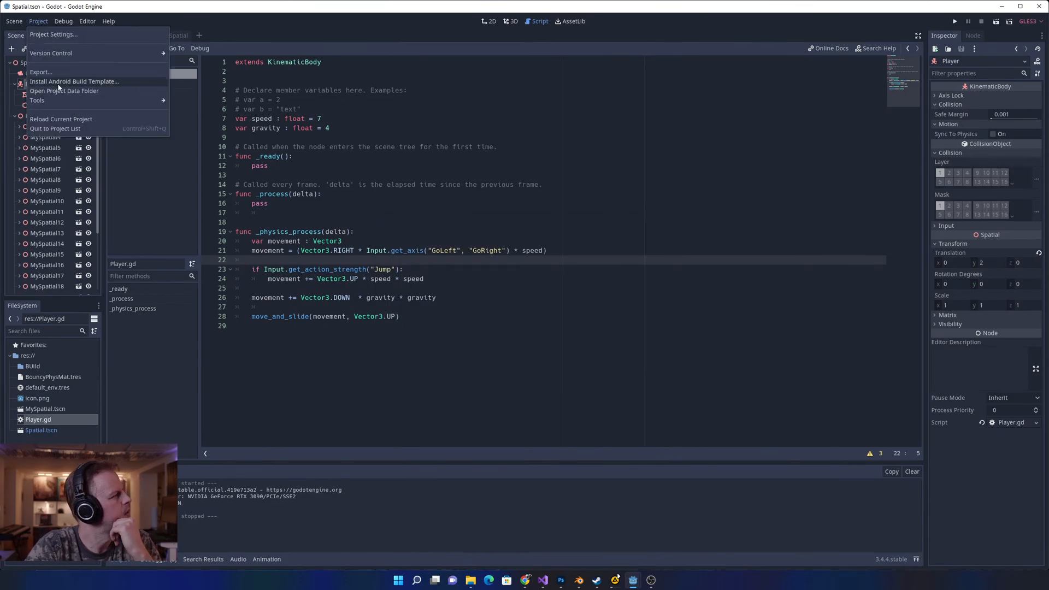
click(41, 72)
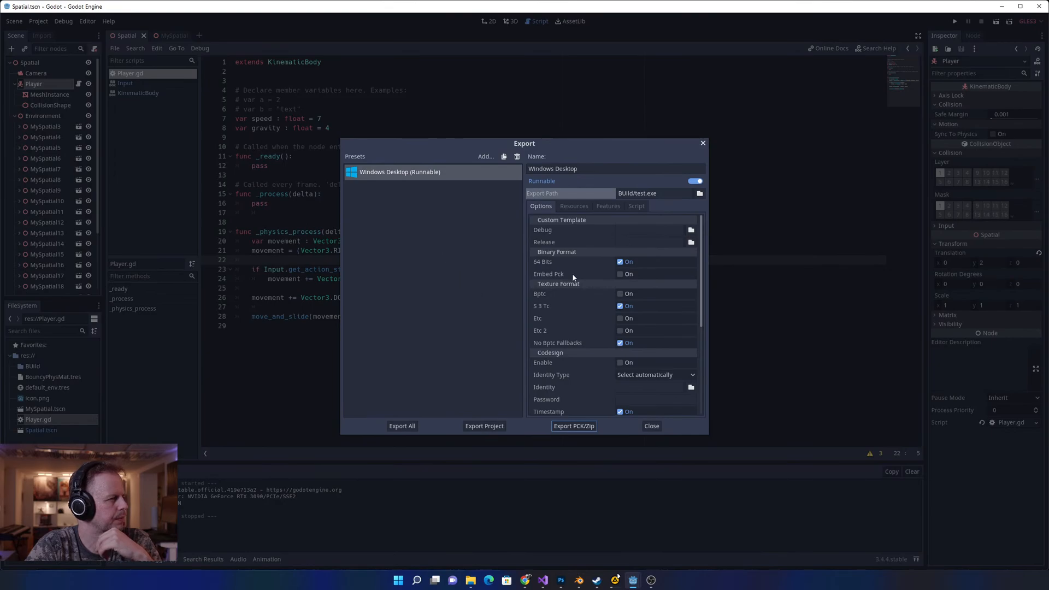
click(406, 427)
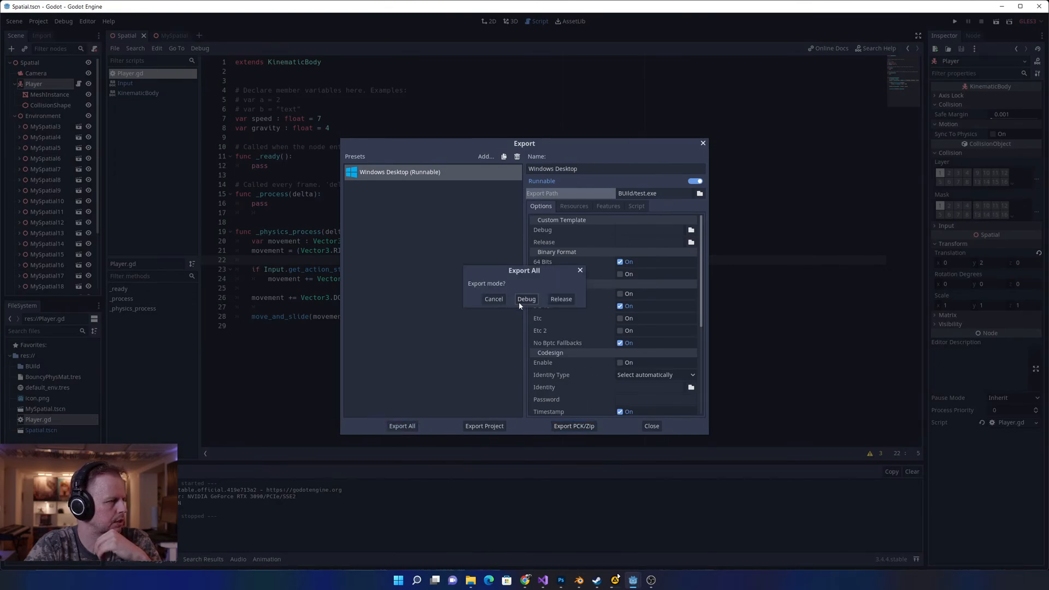
click(559, 300)
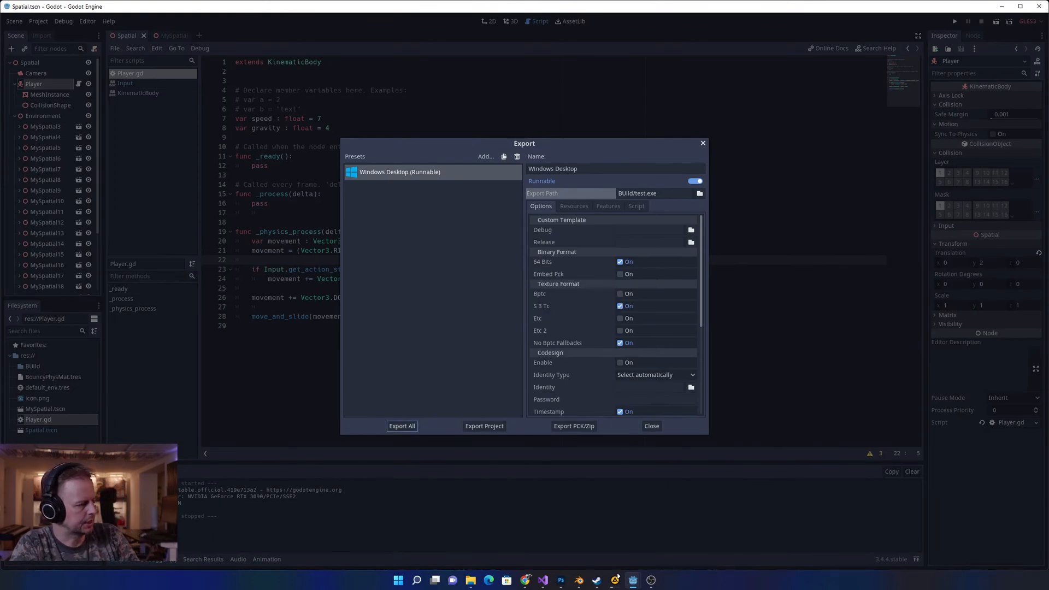
- Switch to File Explorer and open the BUild folder inside the Godot project folder
mouse_move(471, 581)
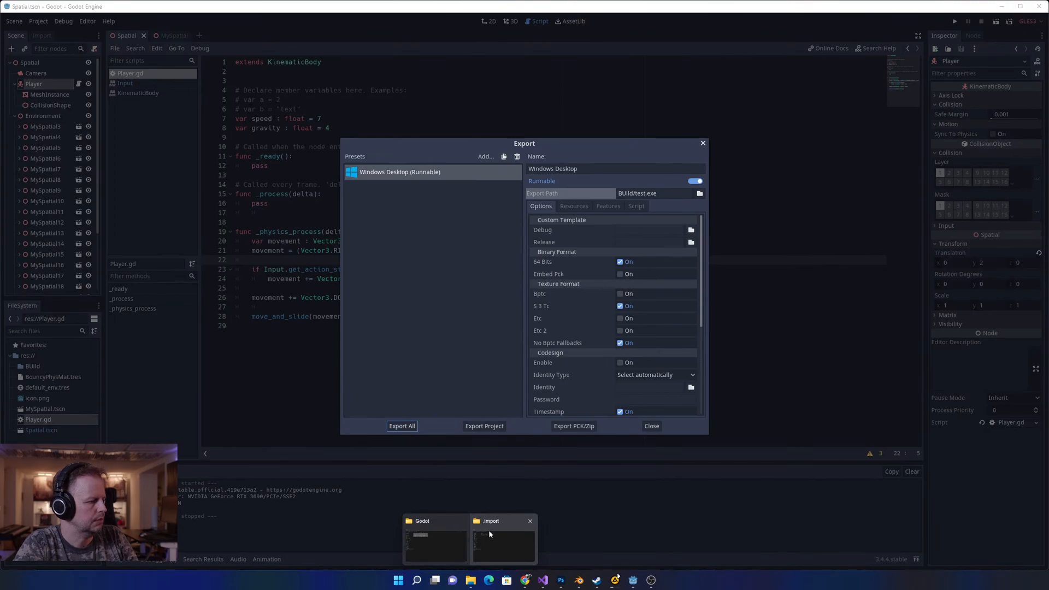
click(453, 536)
click(145, 89)
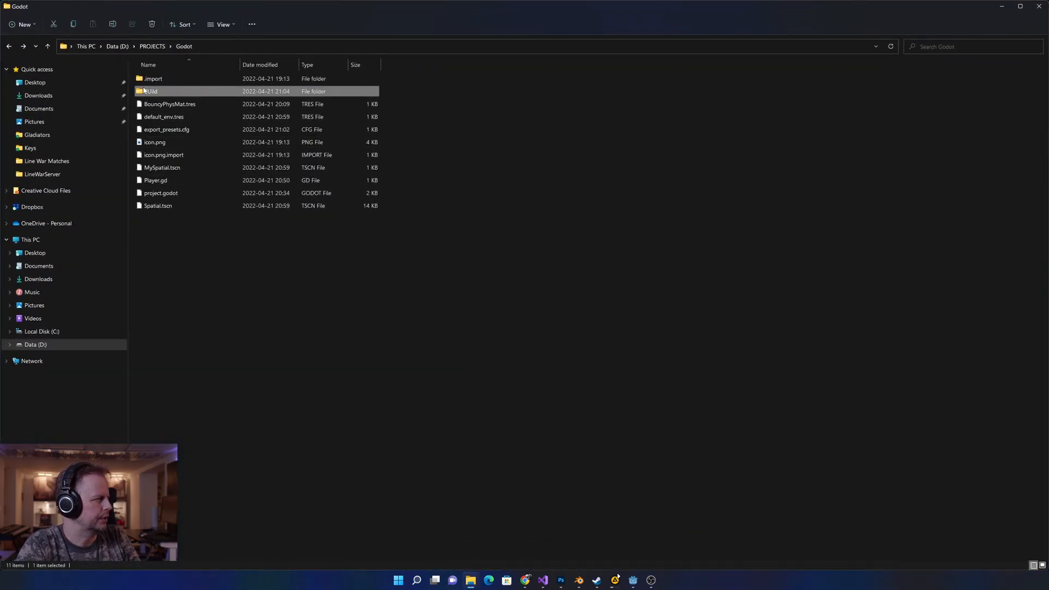
double_click(146, 91)
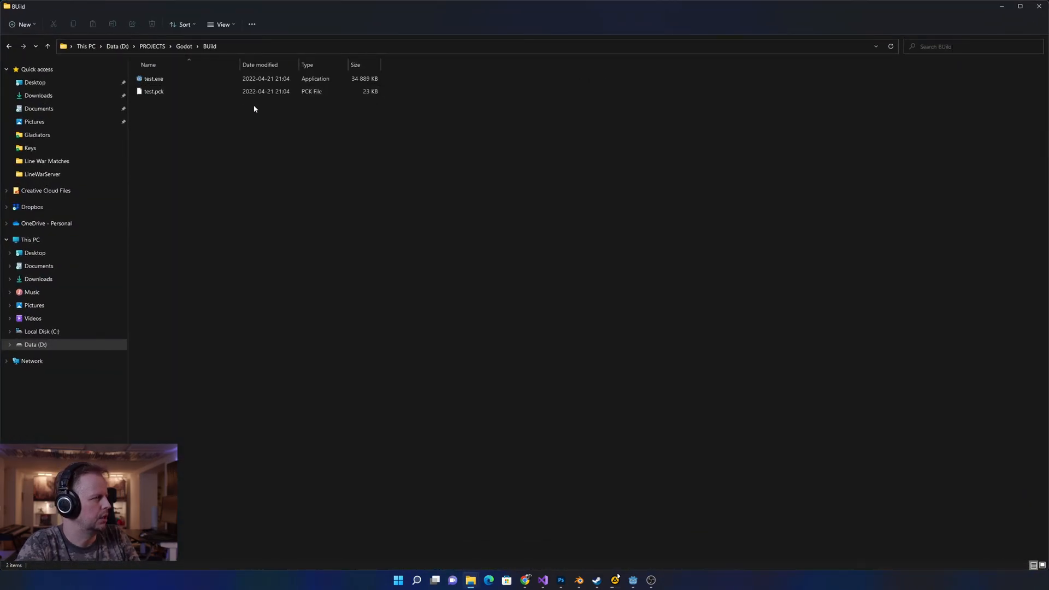
- Run the exported test.exe to check the built game, and close its window
drag(199, 146, 125, 77)
click(206, 127)
click(147, 79)
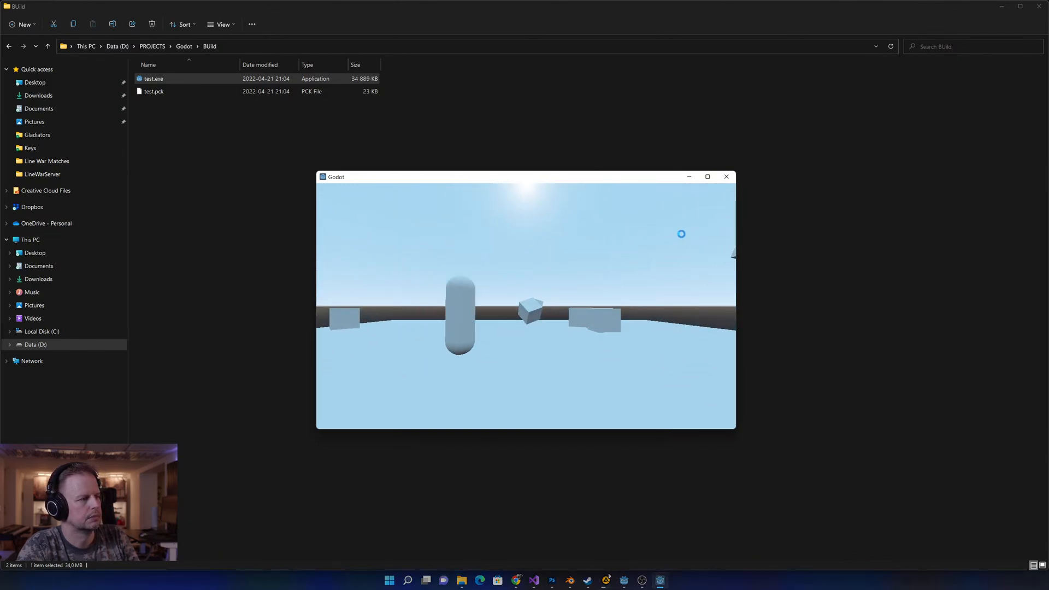
click(733, 179)
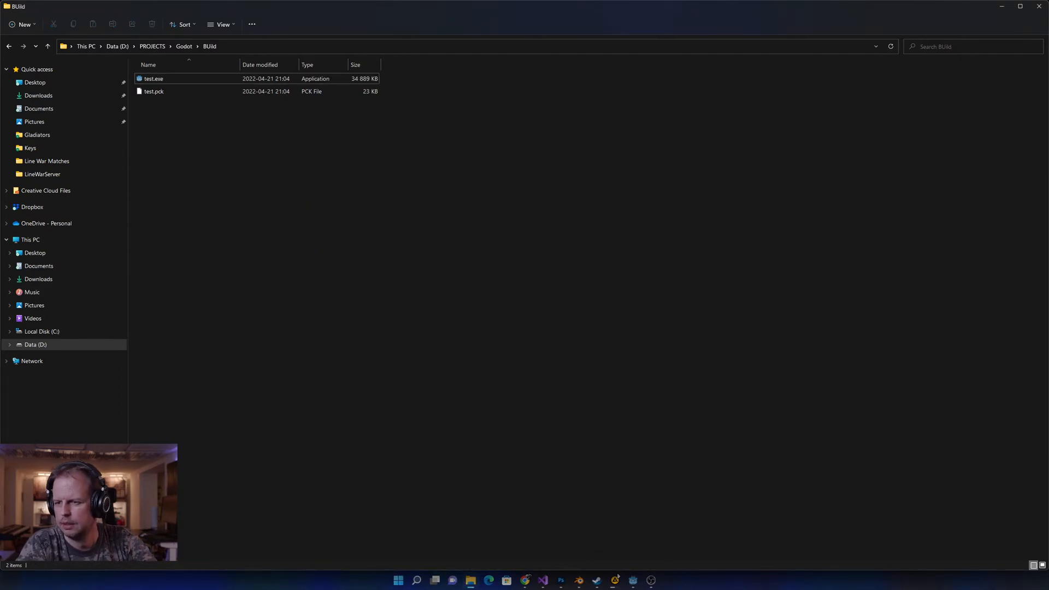
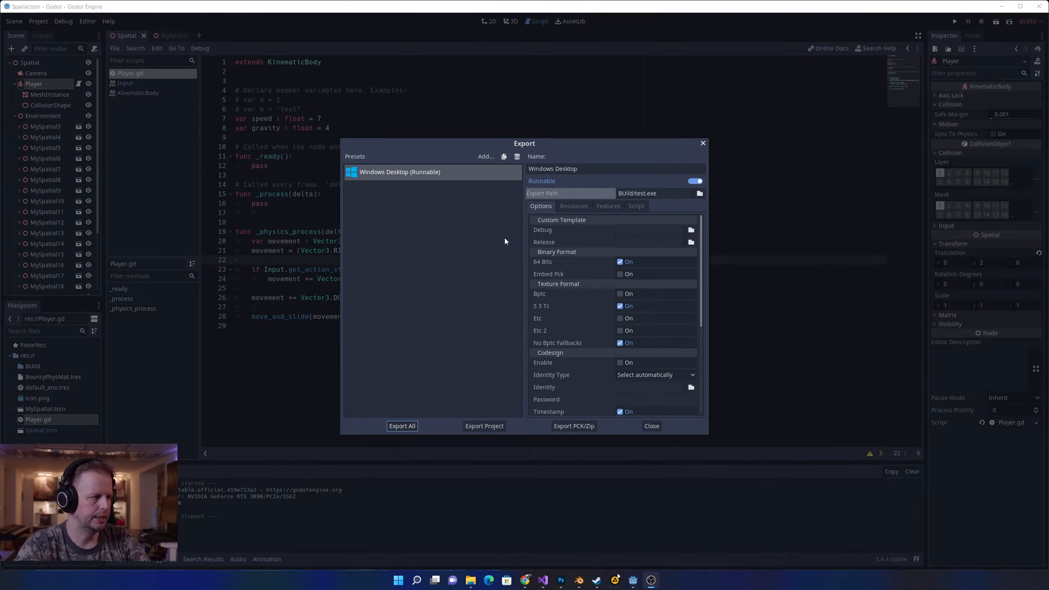
- Add an HTML5 preset to the project's export presets
click(482, 287)
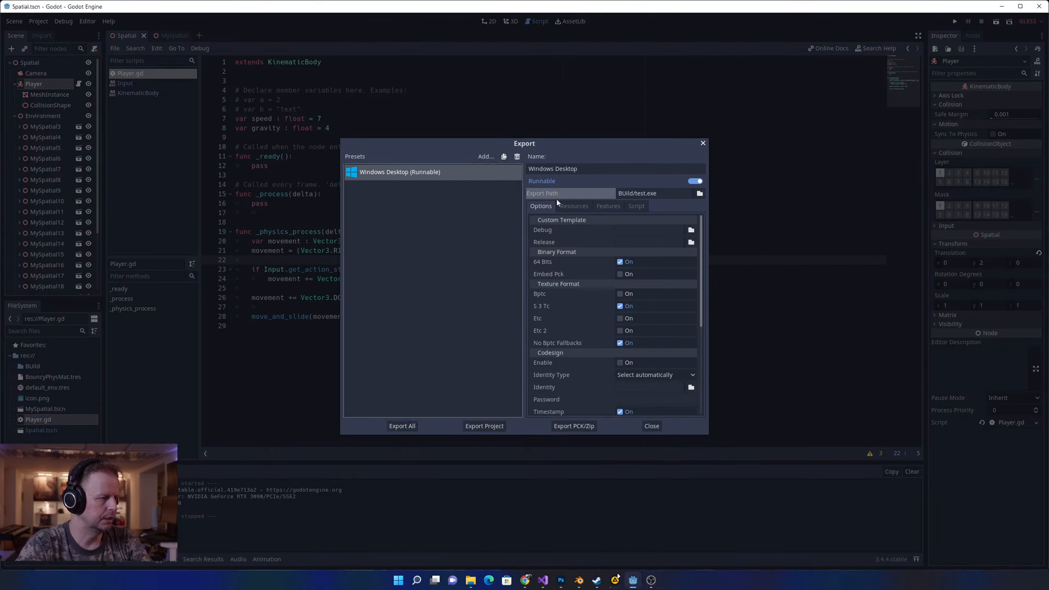
click(484, 157)
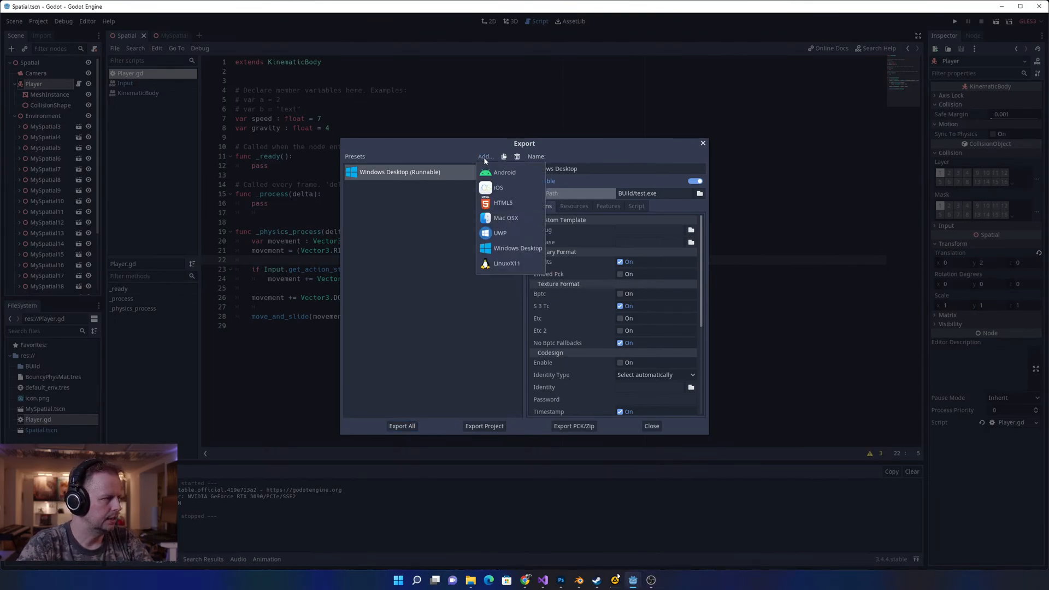
click(517, 204)
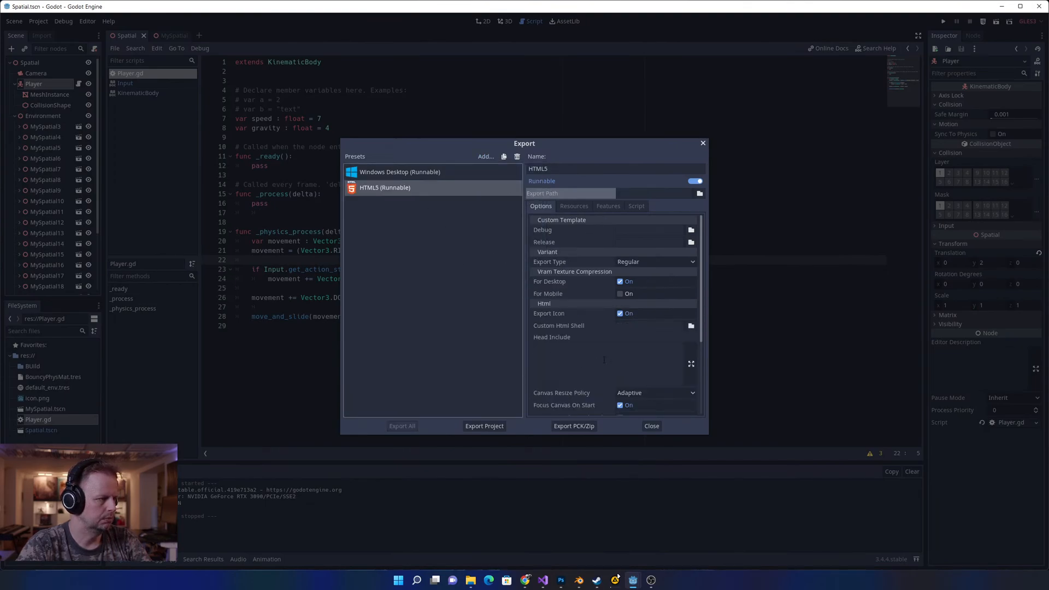
- Browse for the HTML5 preset's export path and create a folder named HTML5 inside the Godot project folder
click(631, 194)
click(700, 193)
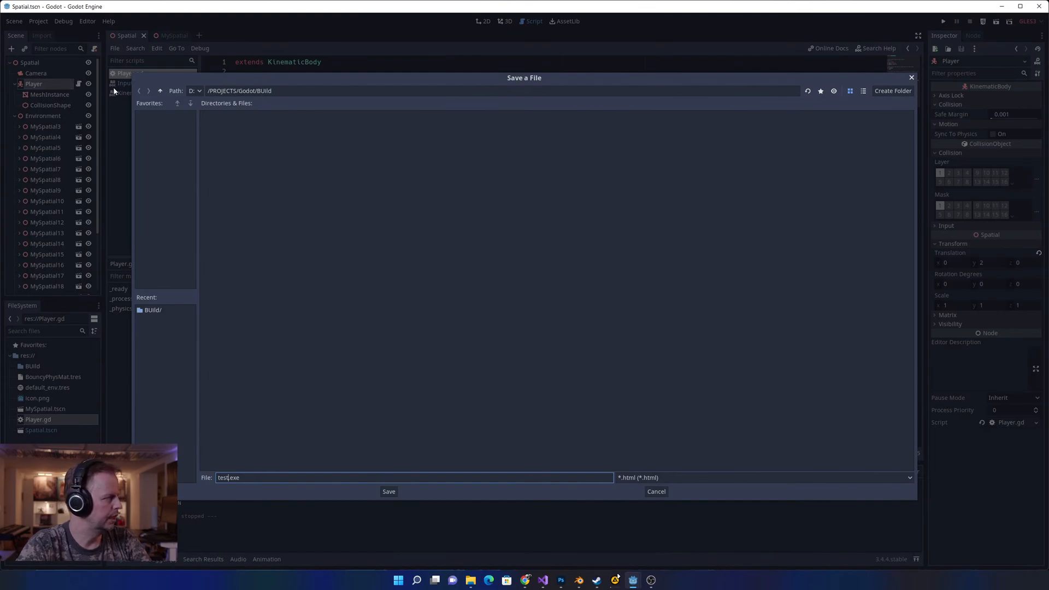
click(160, 90)
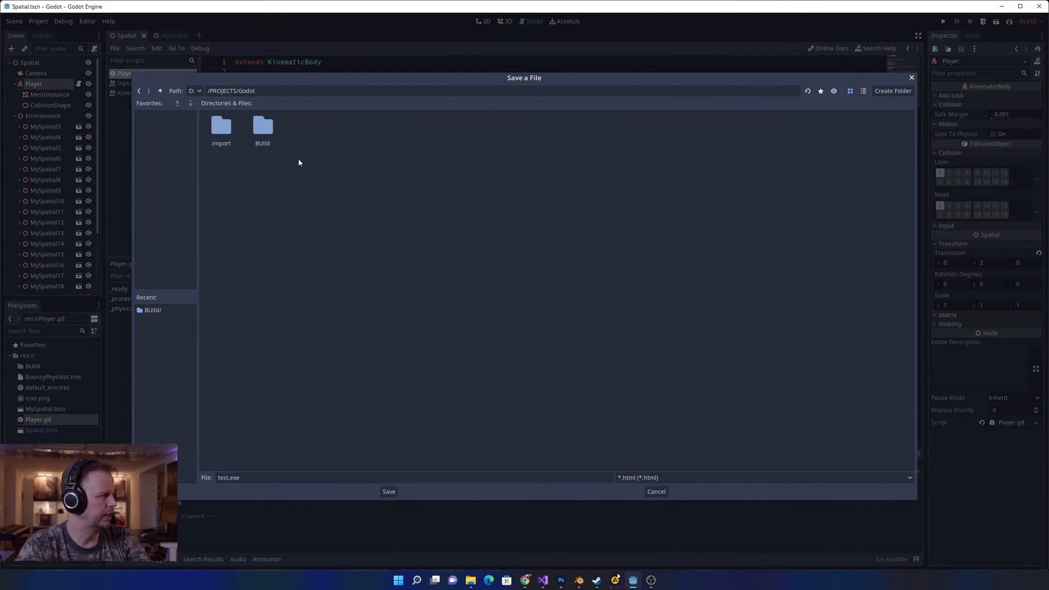
right_click(429, 219)
click(470, 223)
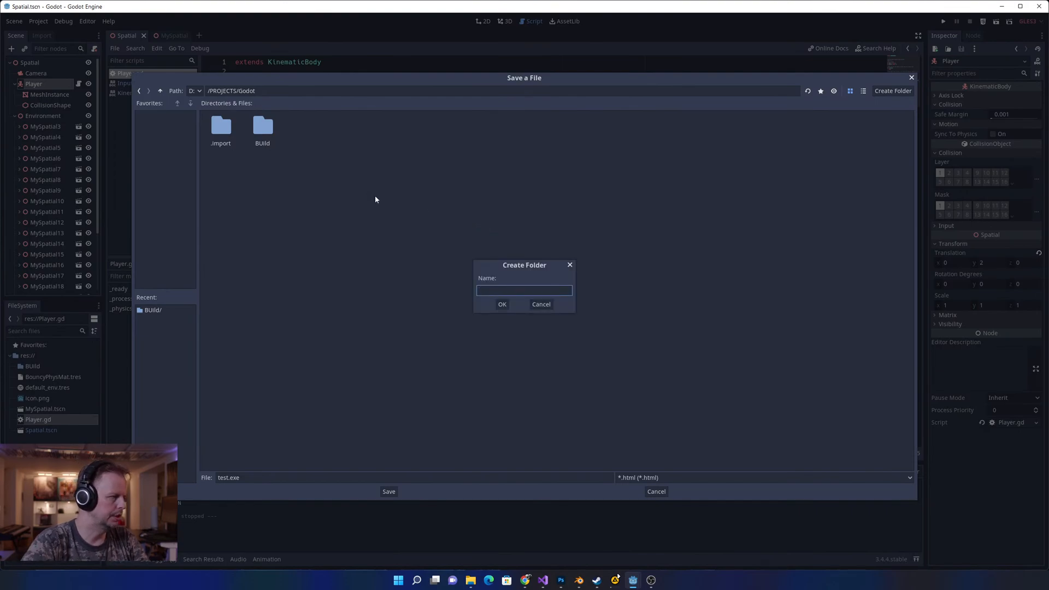
text(HTM)
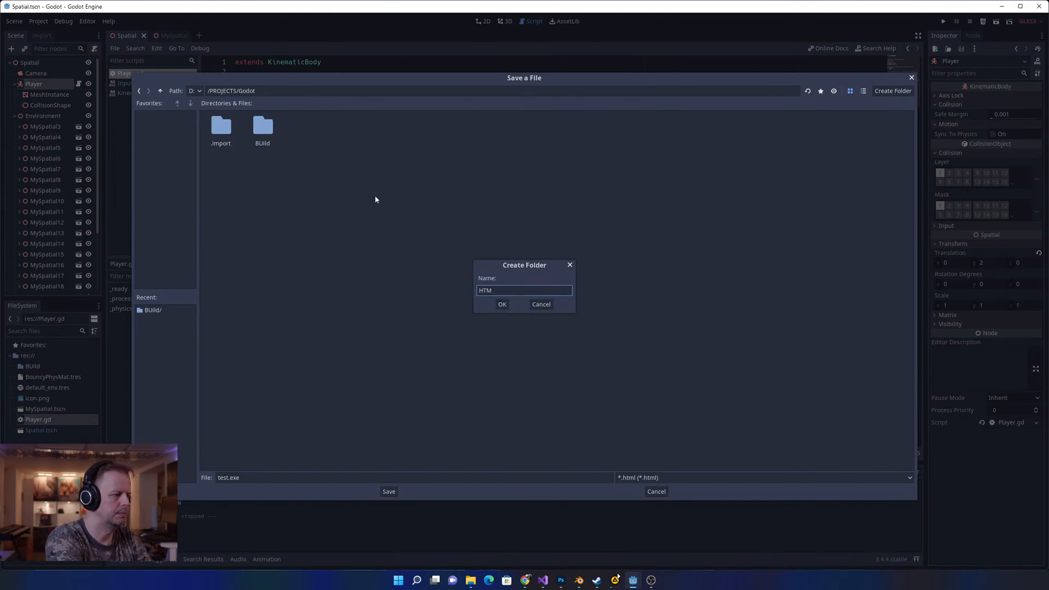
text(L5)
key(Return)
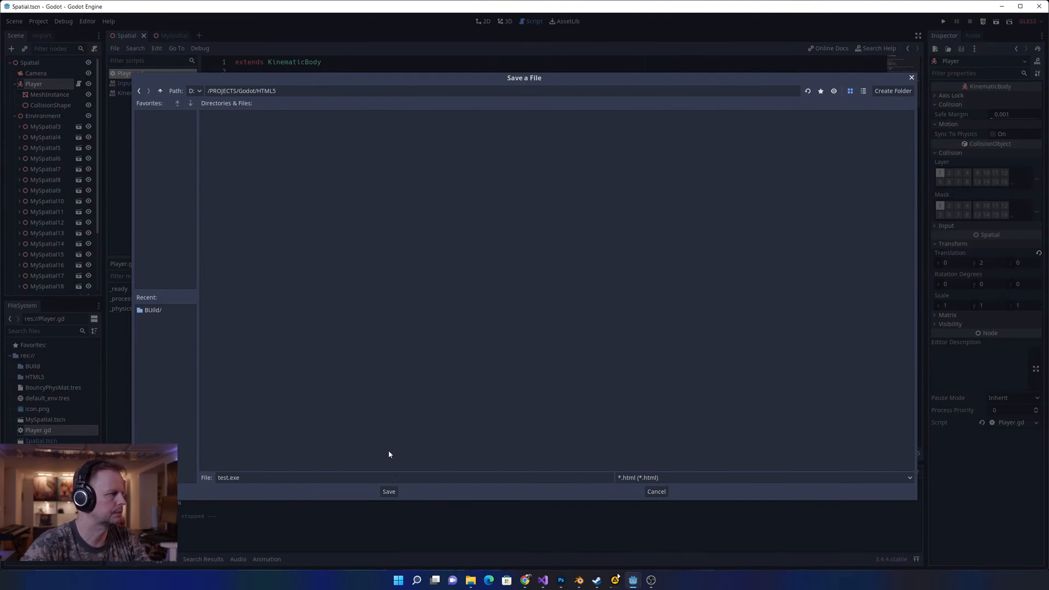
- Name the export file test.html and save it as the HTML5 preset's export path
click(230, 478)
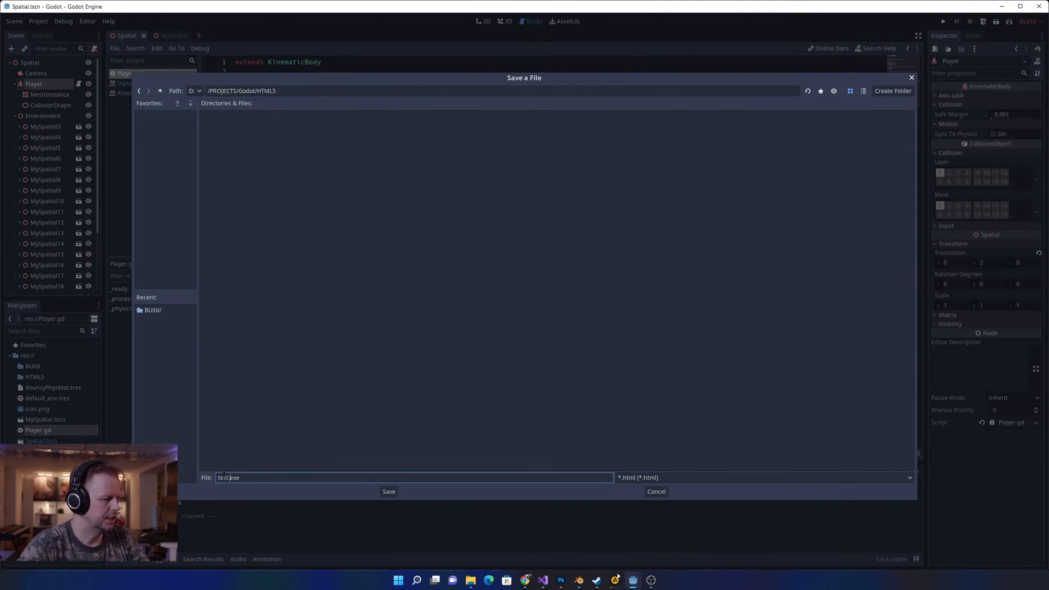
key(shift+End)
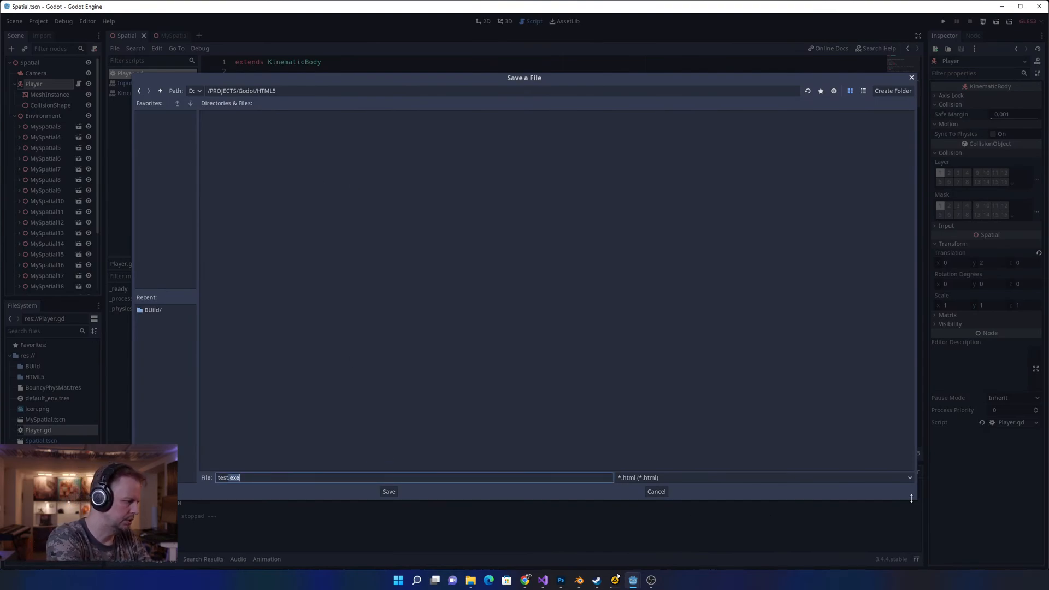
key(BackSpace)
text(.ht)
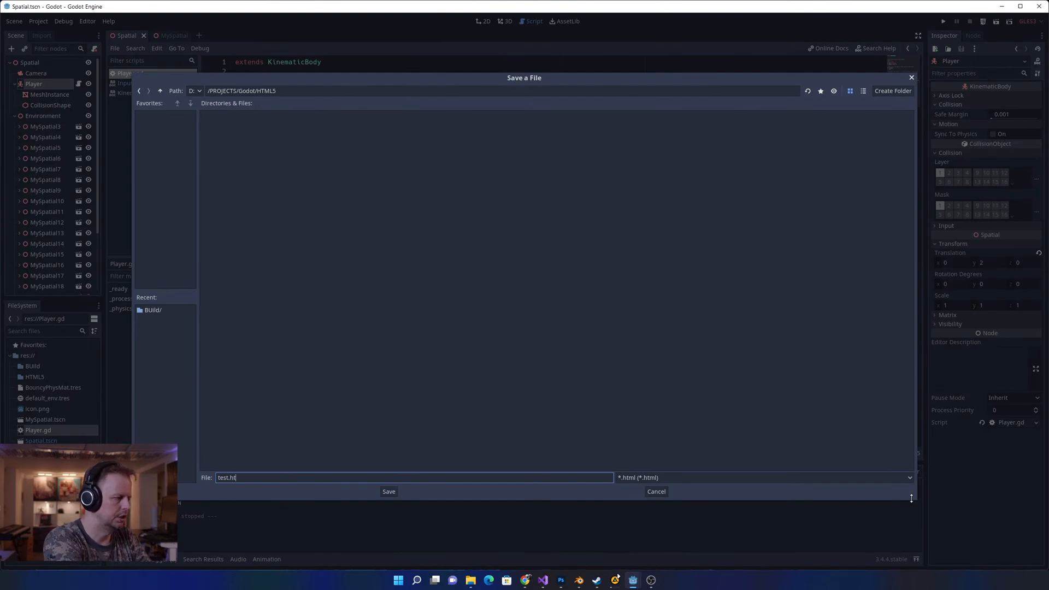
text(ml)
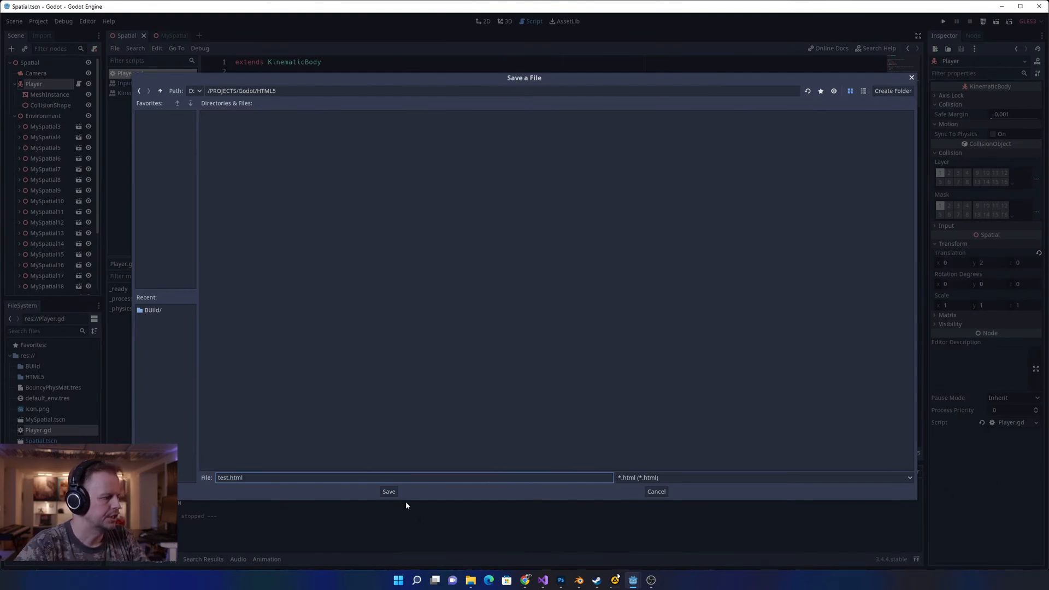
click(390, 492)
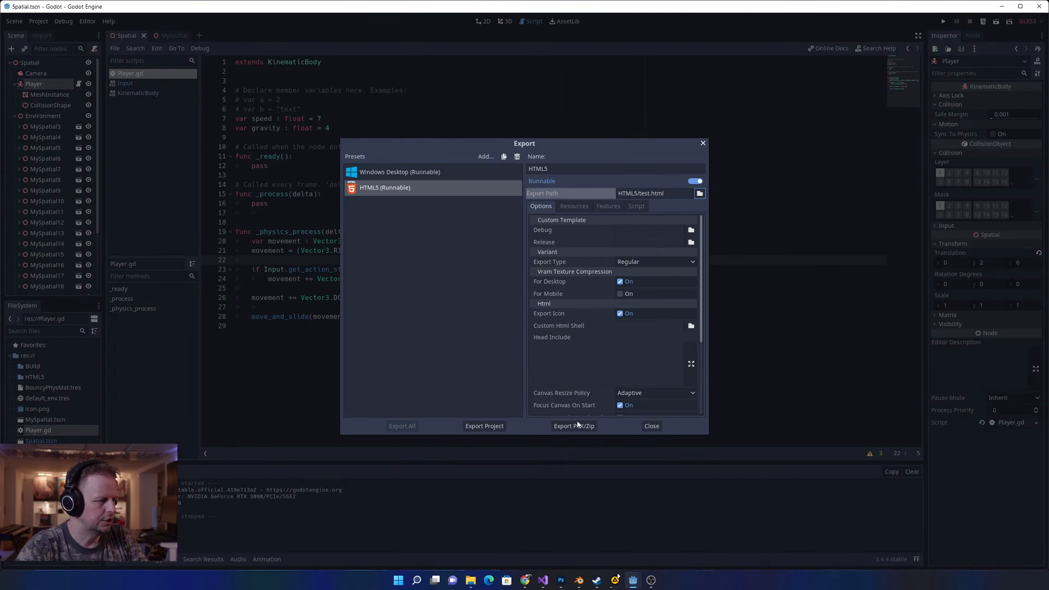
- Export the project with the HTML5 preset as test.html in the HTML5 folder, keeping Export With Debug on
click(452, 240)
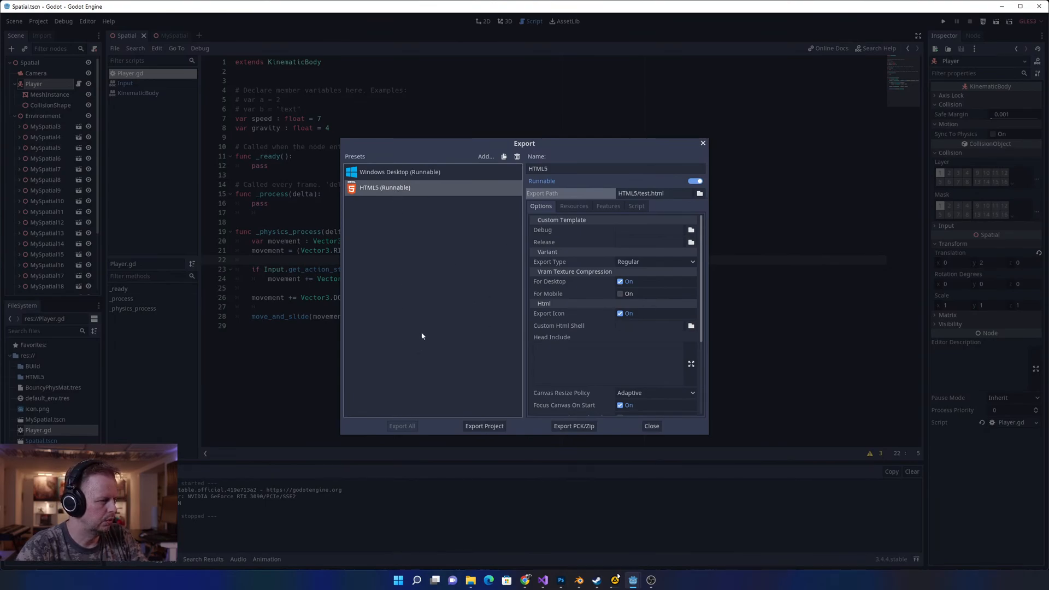
click(415, 175)
click(418, 188)
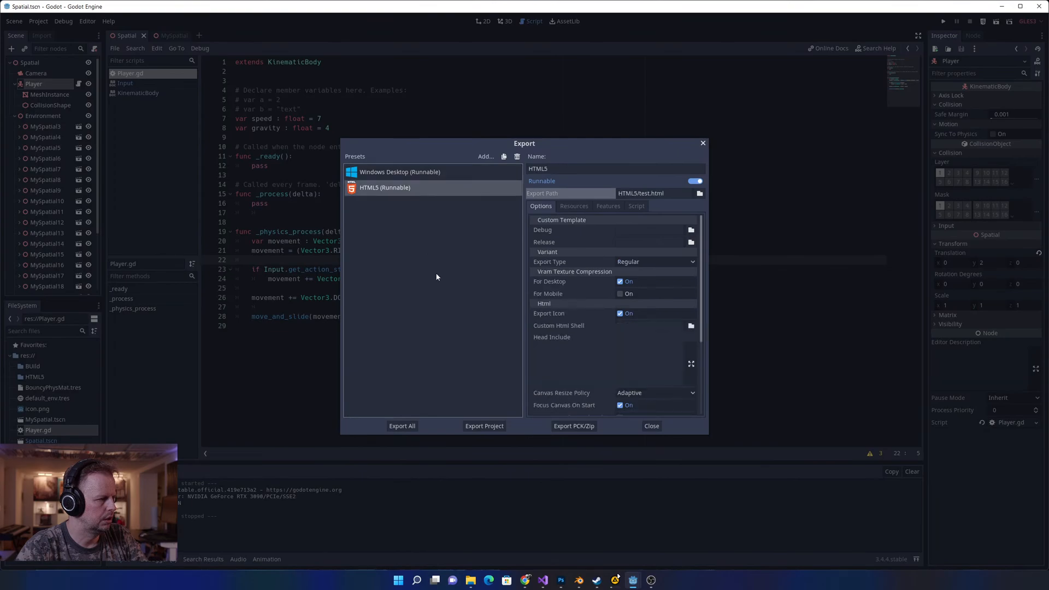
click(491, 427)
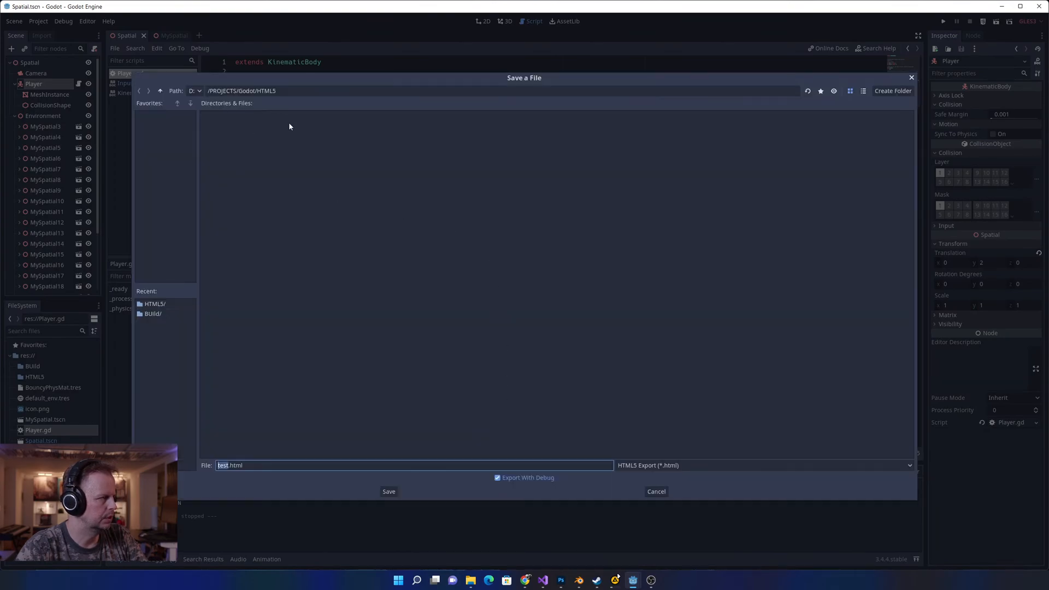
click(389, 492)
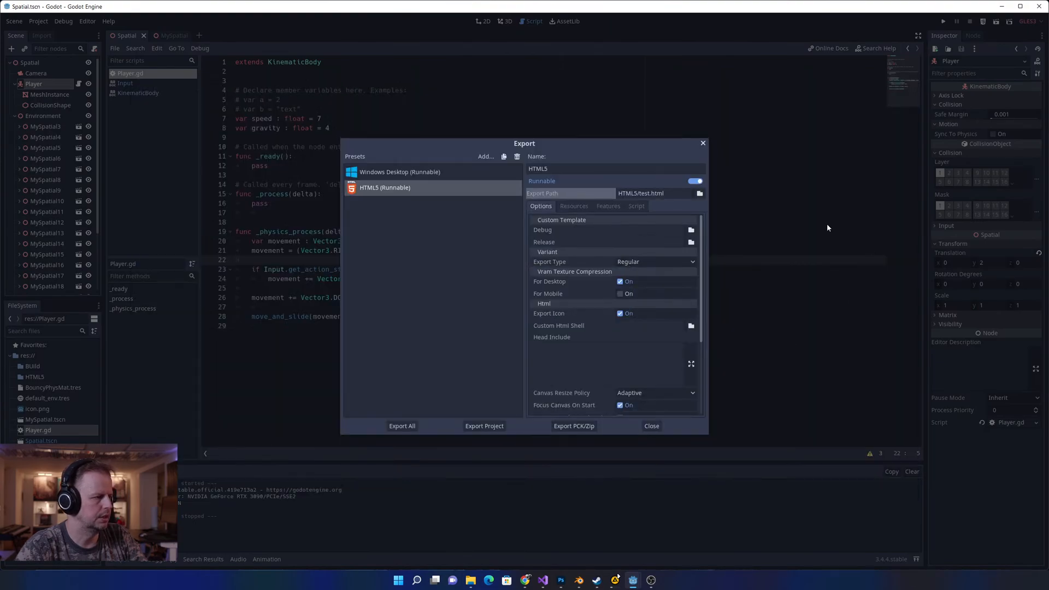
- Switch to File Explorer and open the HTML5 folder inside the Godot project folder
mouse_move(471, 581)
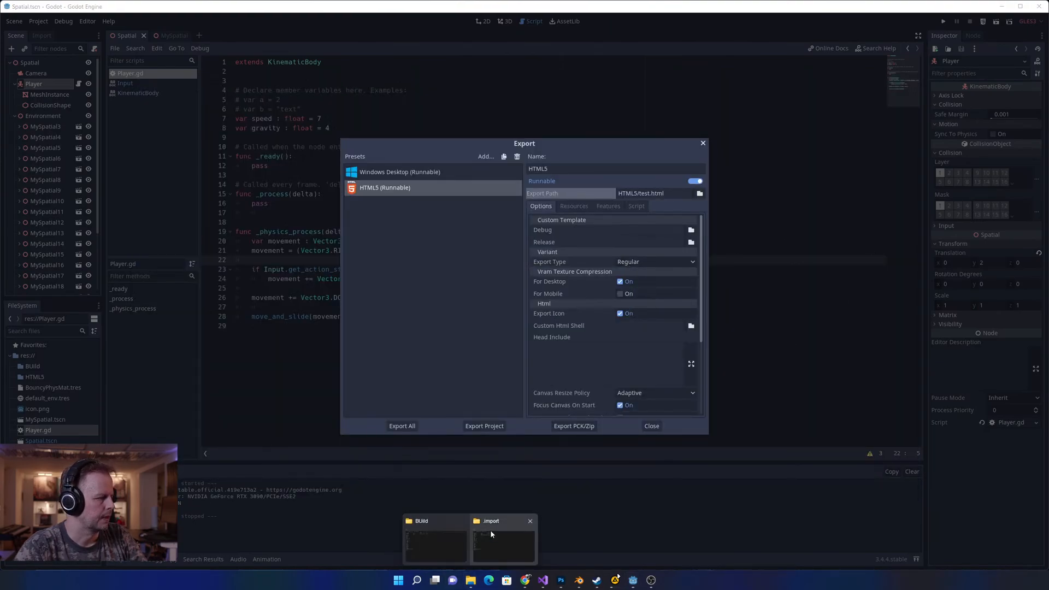
click(431, 537)
key(alt+Up)
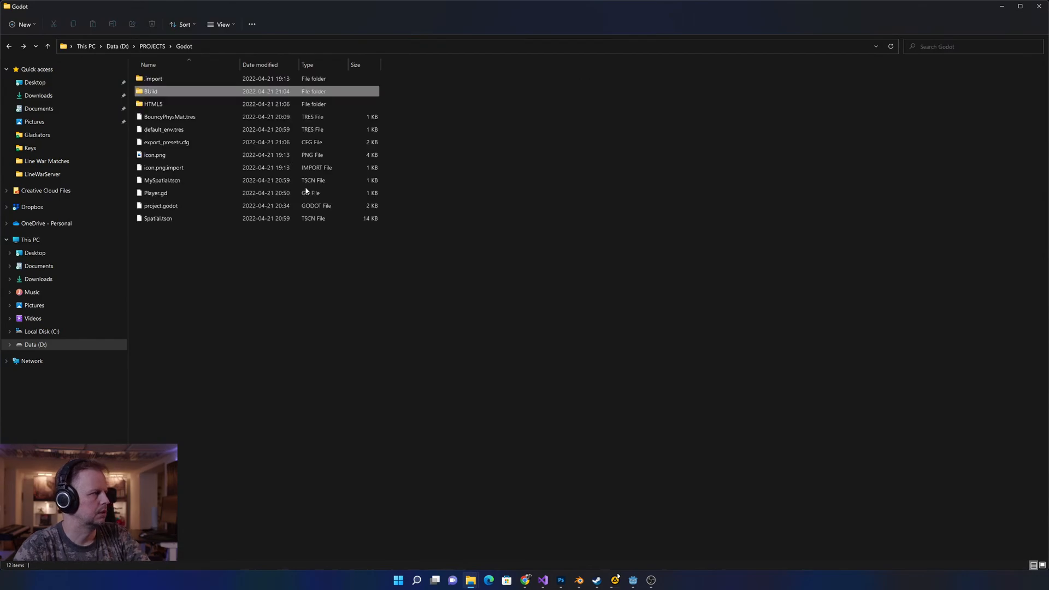
key(Down)
key(Return)
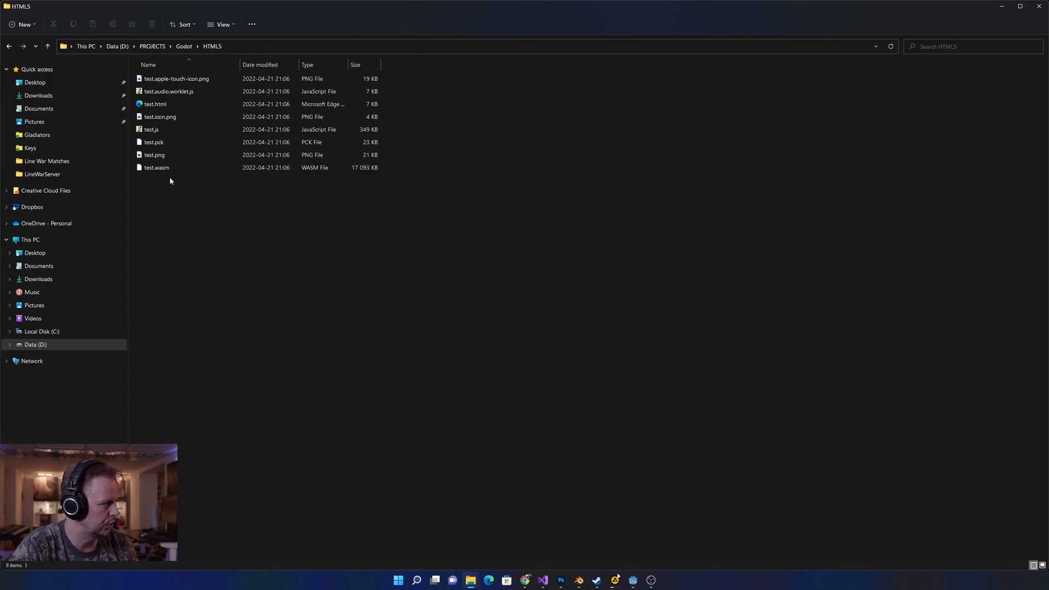
- Open test.html in Microsoft Edge to check the web build, widen the browser window, and close it
click(164, 106)
double_click(164, 106)
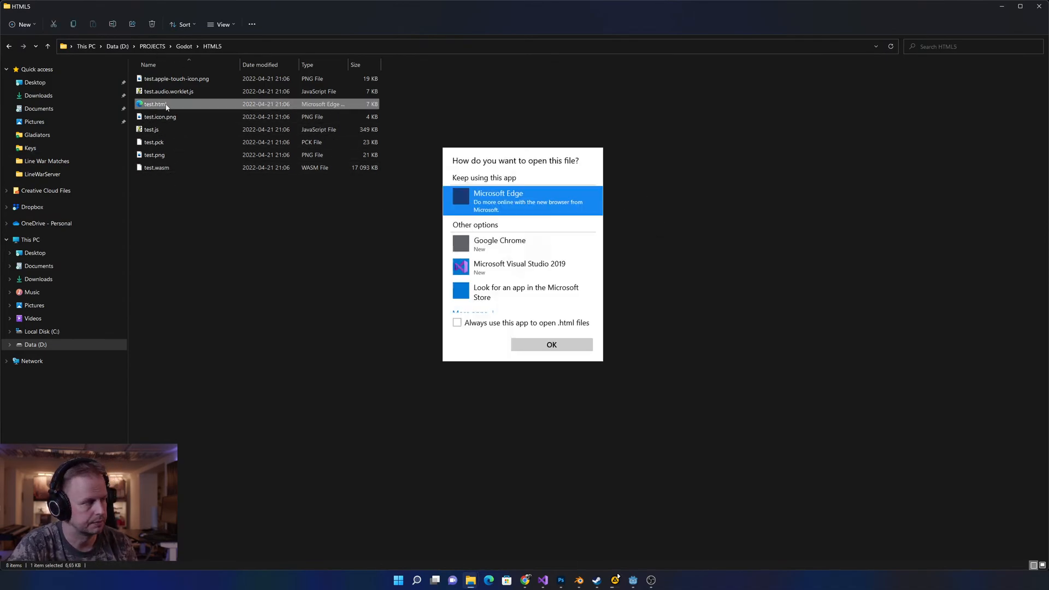
double_click(497, 201)
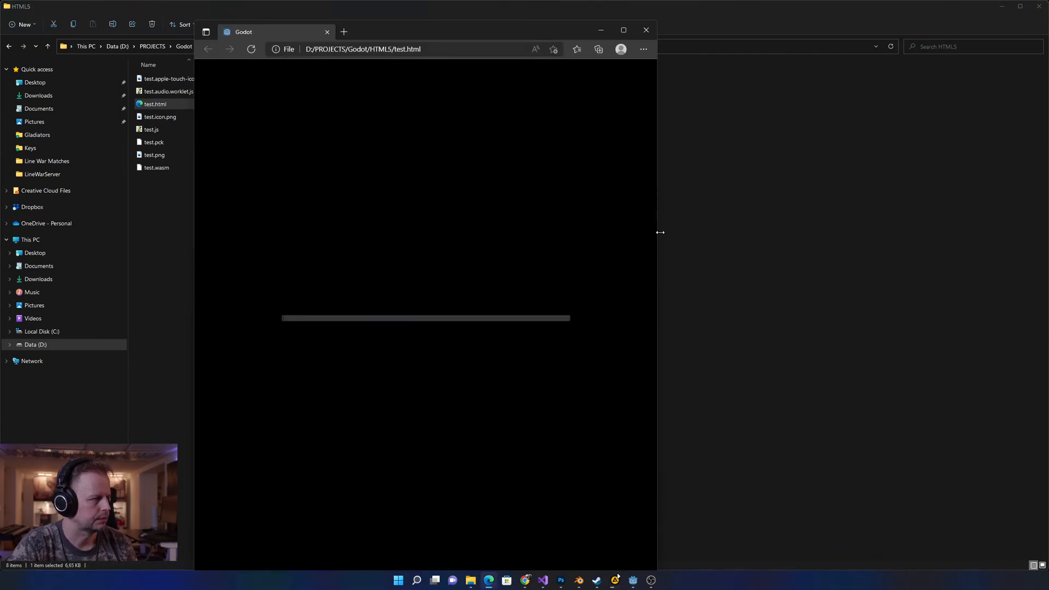
drag(661, 232, 890, 231)
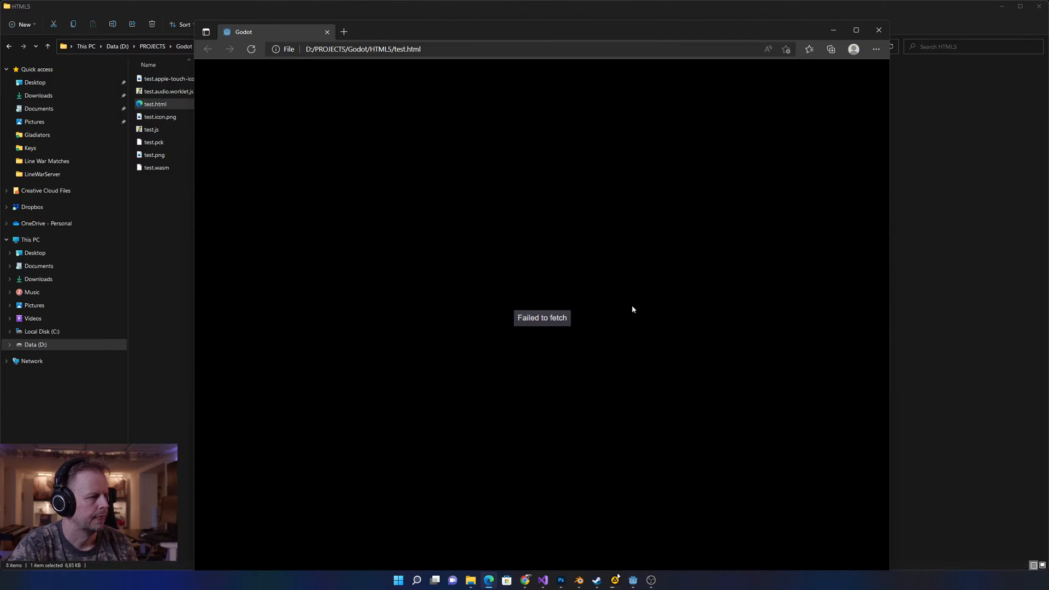
click(879, 30)
click(315, 195)
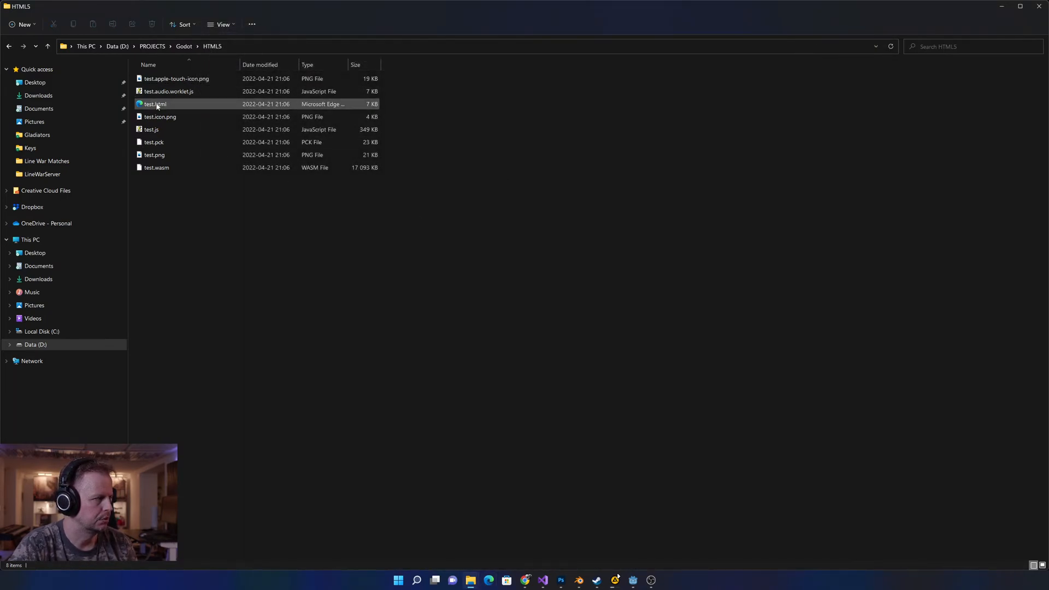
- Open test.html with Google Chrome to check the web build there, and close the browser window
right_click(156, 105)
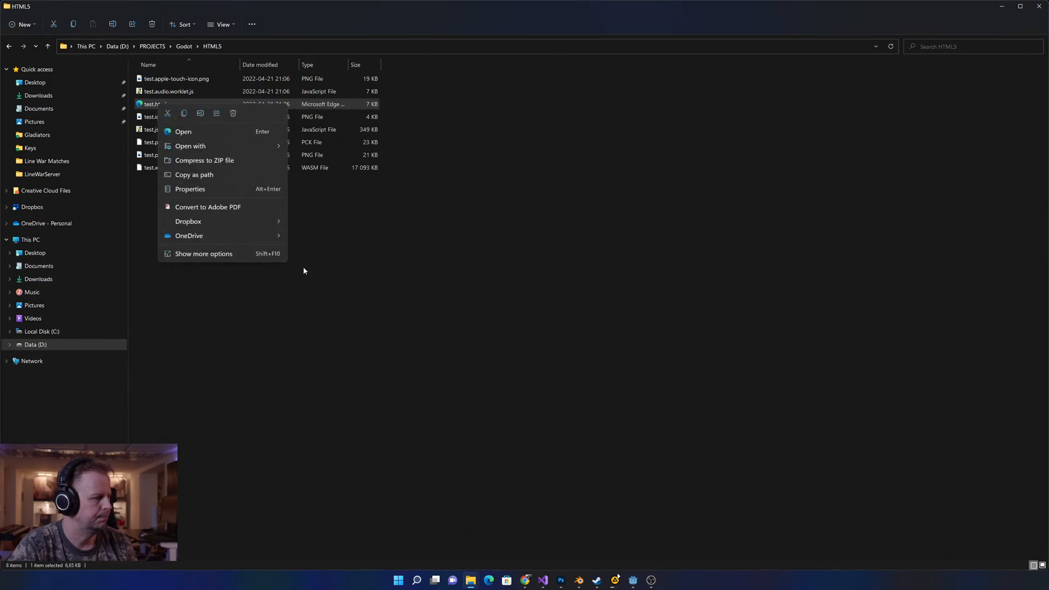
mouse_move(204, 146)
click(398, 151)
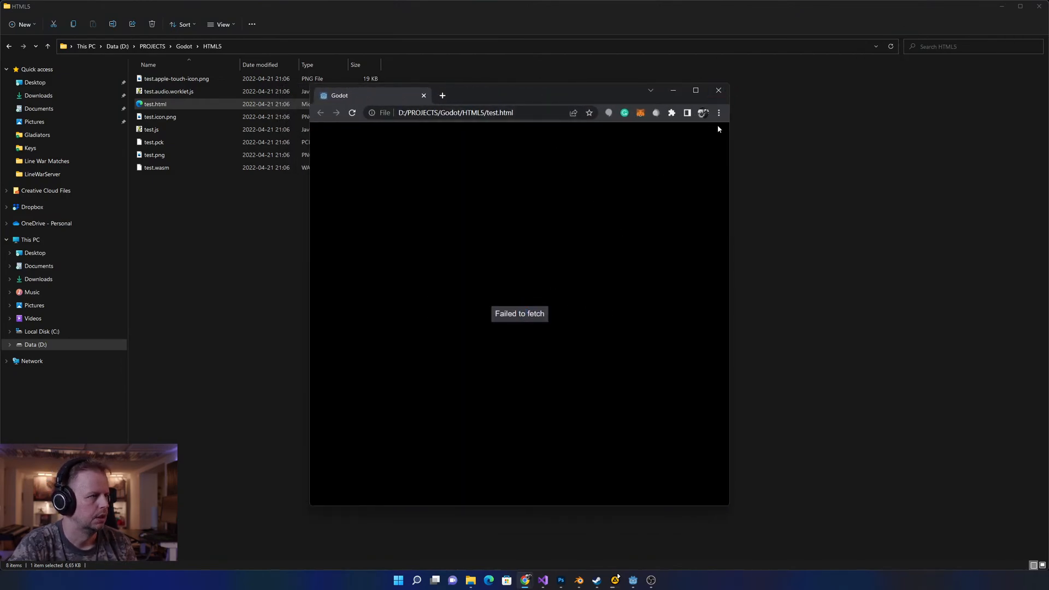
click(716, 92)
click(414, 274)
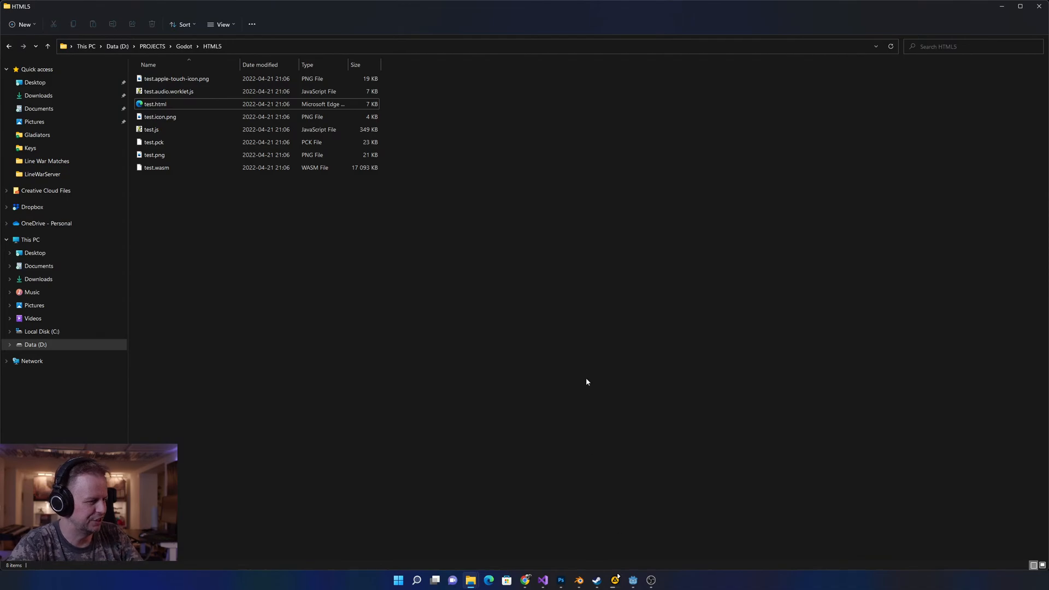
- Switch back to Godot, review the HTML5 preset's options, and export all presets in Release mode
key(alt)
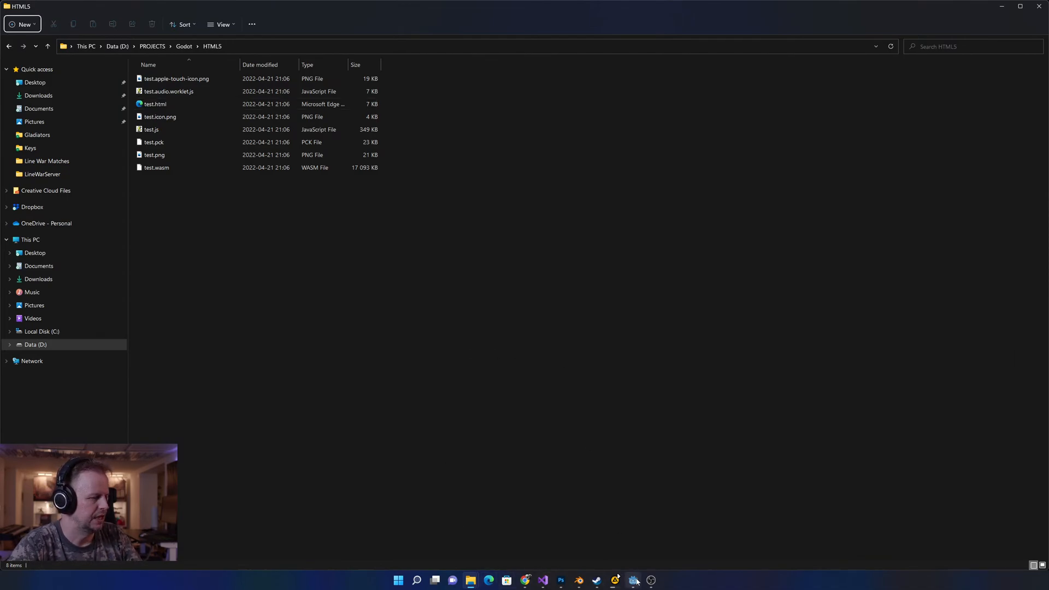
mouse_move(637, 580)
click(661, 542)
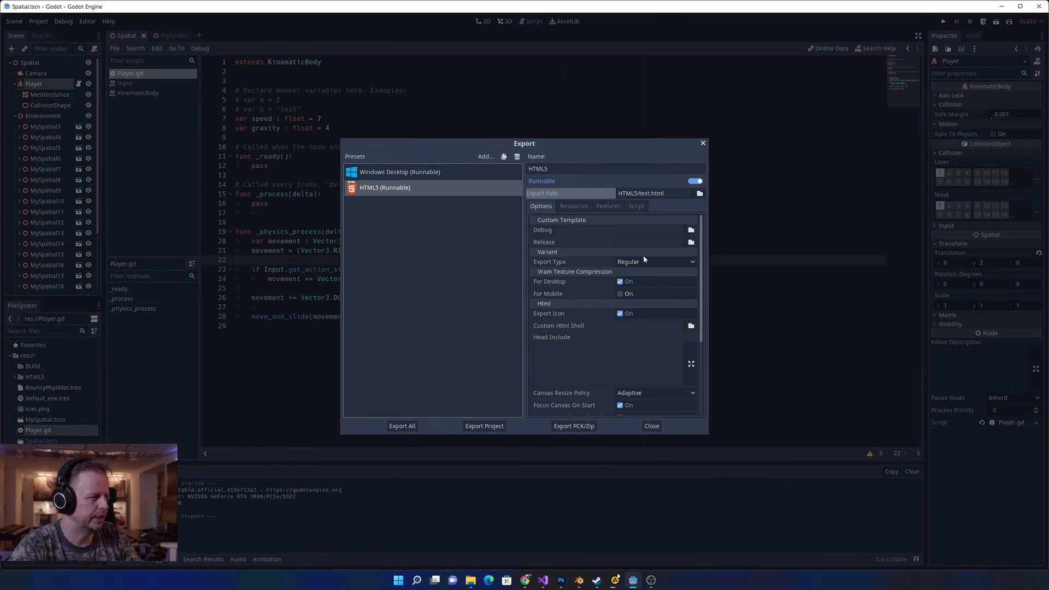
scroll(643, 256, down, 3)
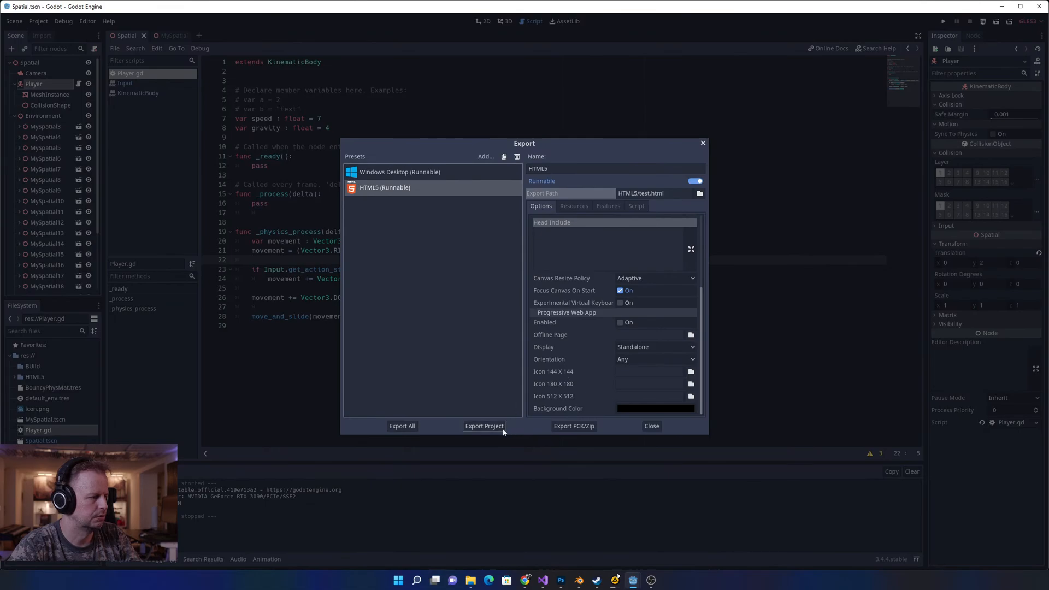
click(410, 426)
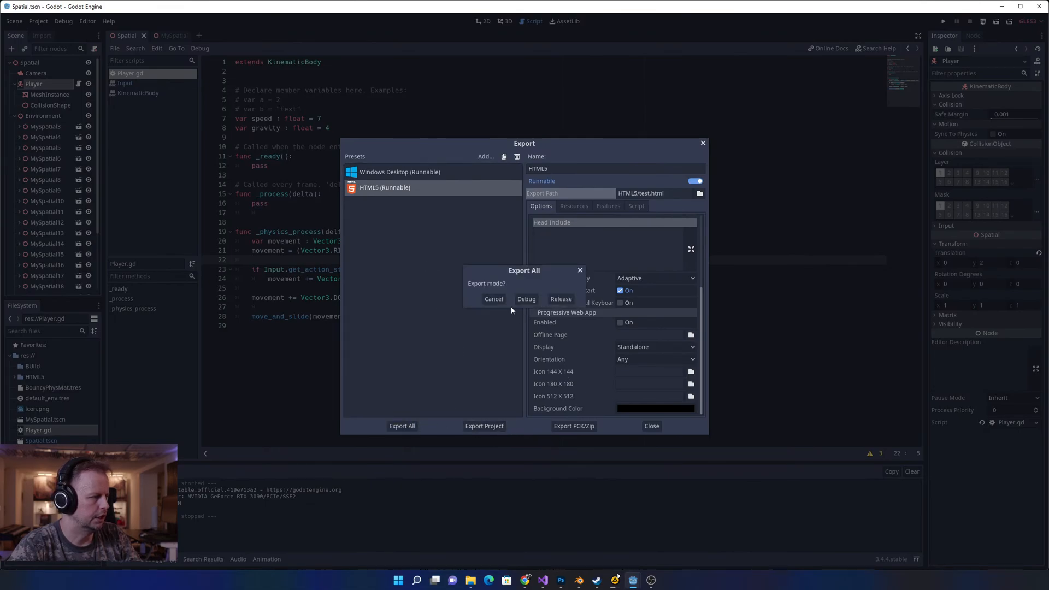
click(560, 300)
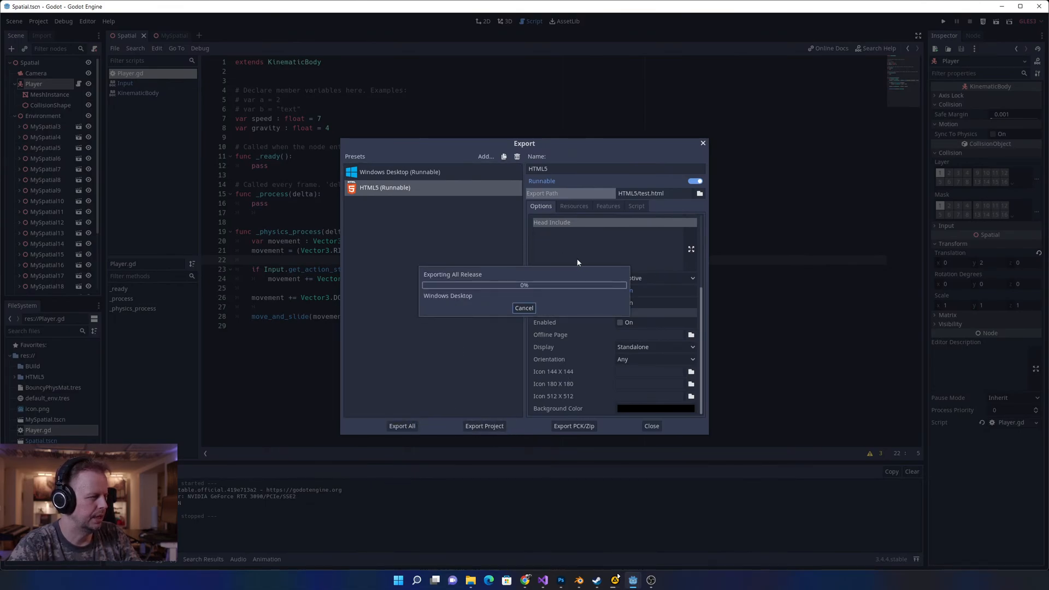
- Return to the HTML5 folder in File Explorer and open the re-exported test.html with Google Chrome
key(alt+Tab)
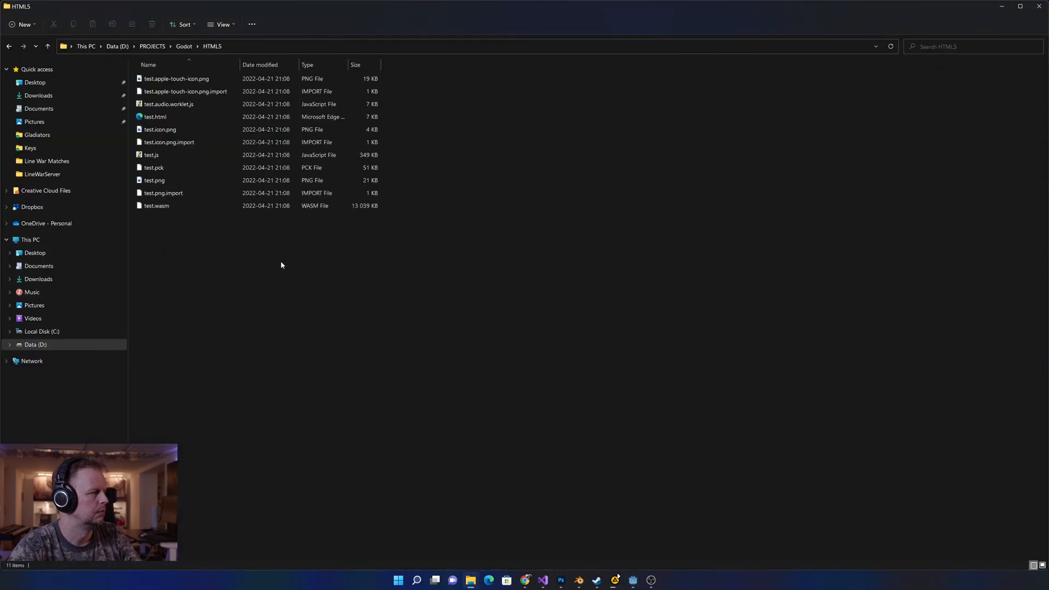
right_click(156, 117)
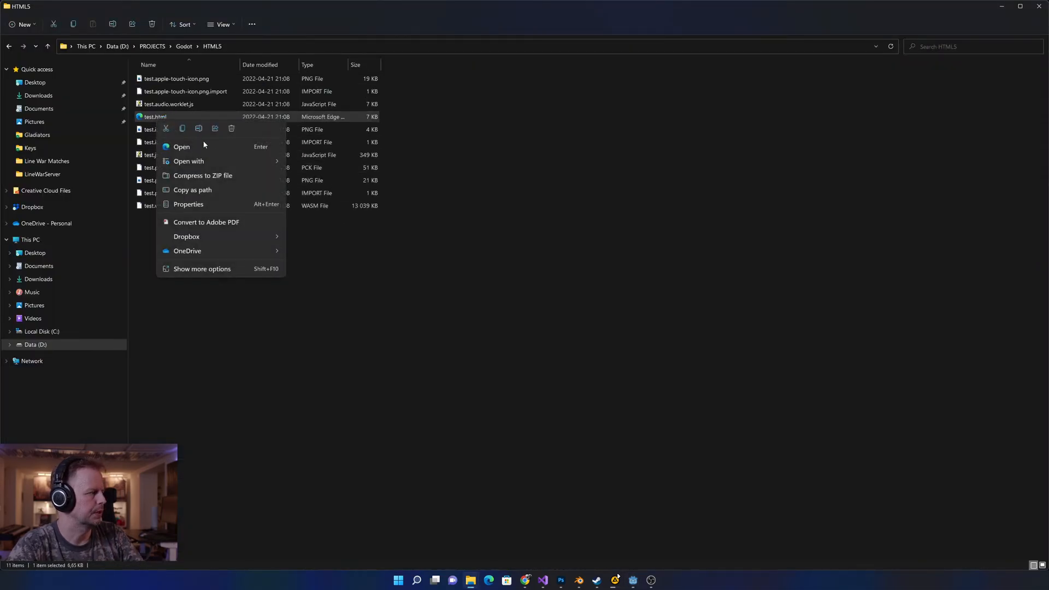
mouse_move(206, 163)
click(326, 162)
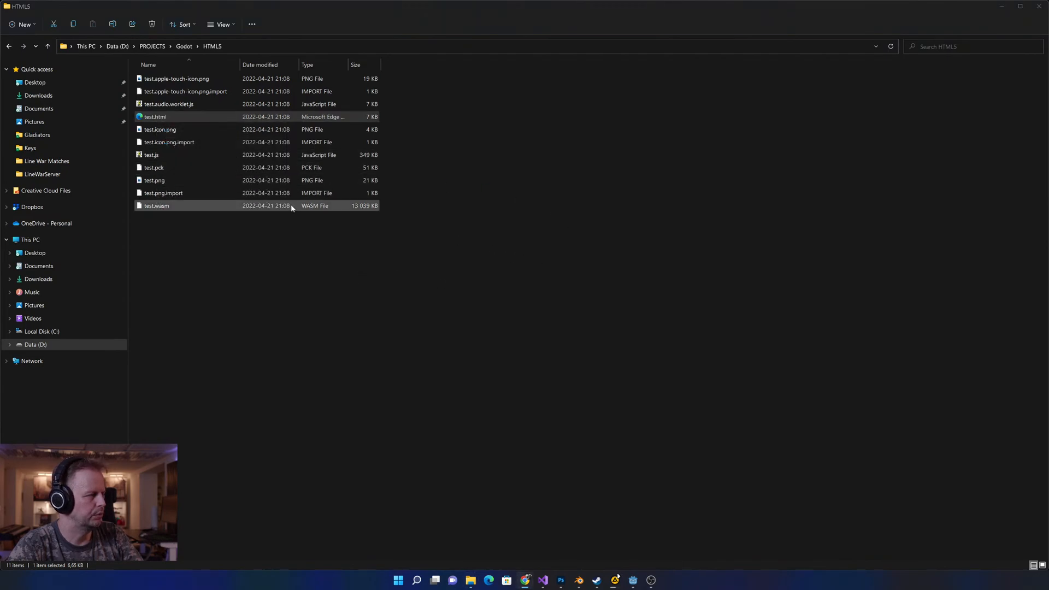
- Bring the Chrome window with test.html into view over File Explorer, read the page's message, and minimize the window
click(534, 270)
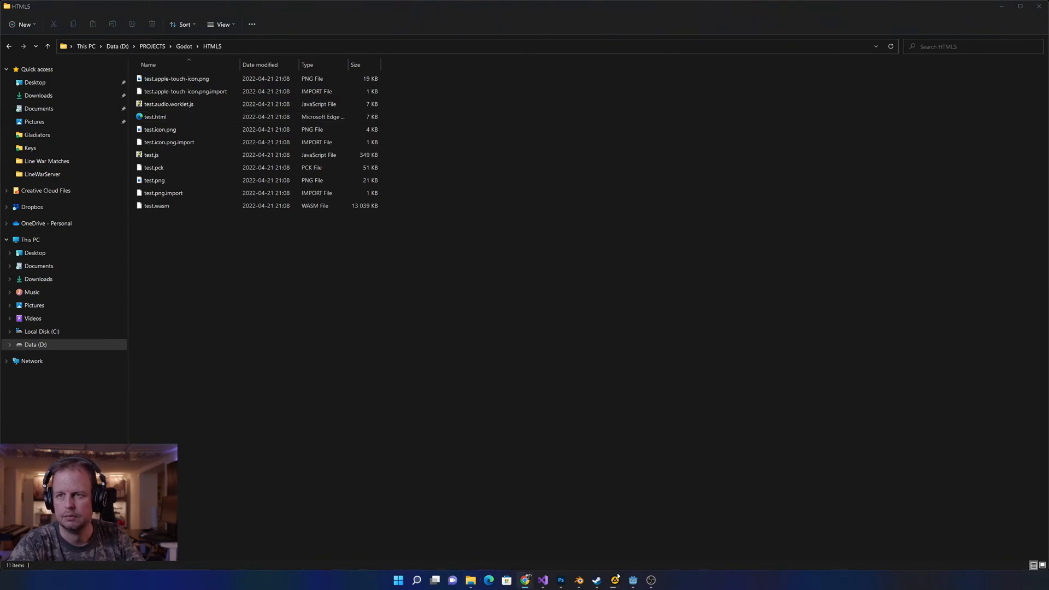
drag(1048, 159, 529, 159)
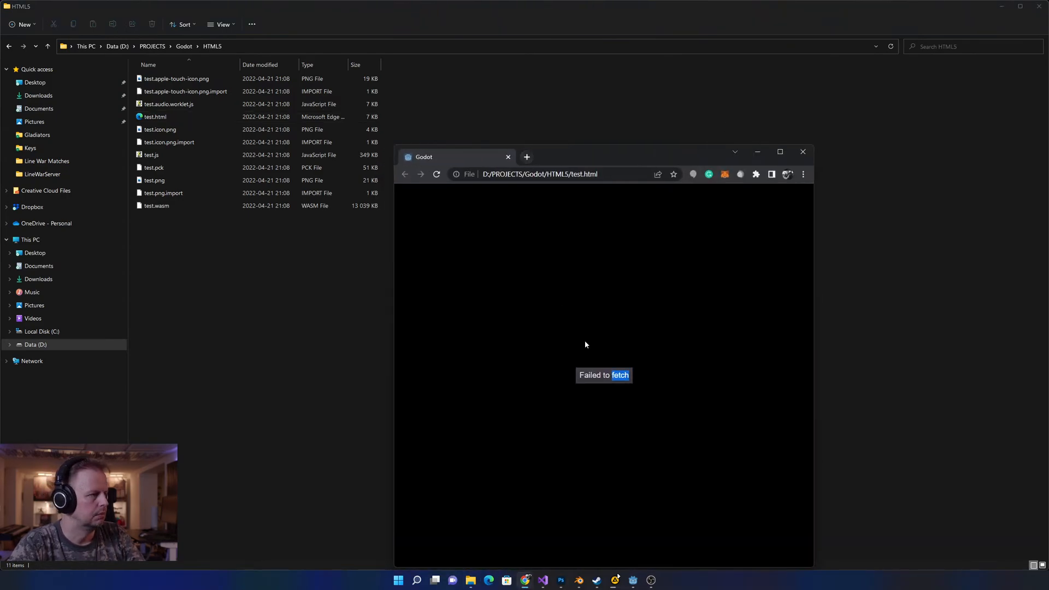
click(601, 376)
drag(603, 158, 540, 106)
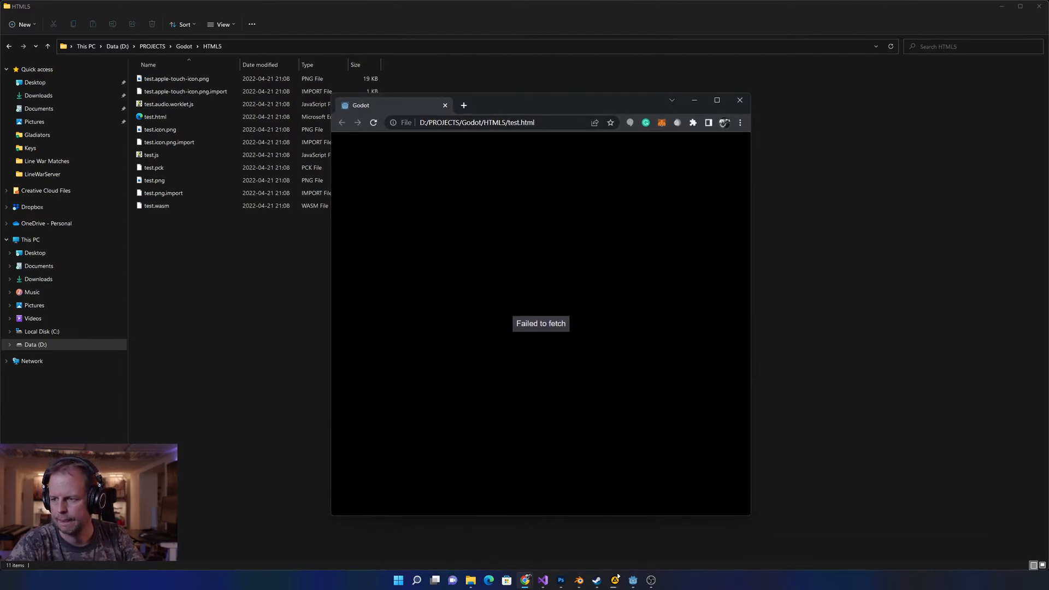
mouse_move(524, 583)
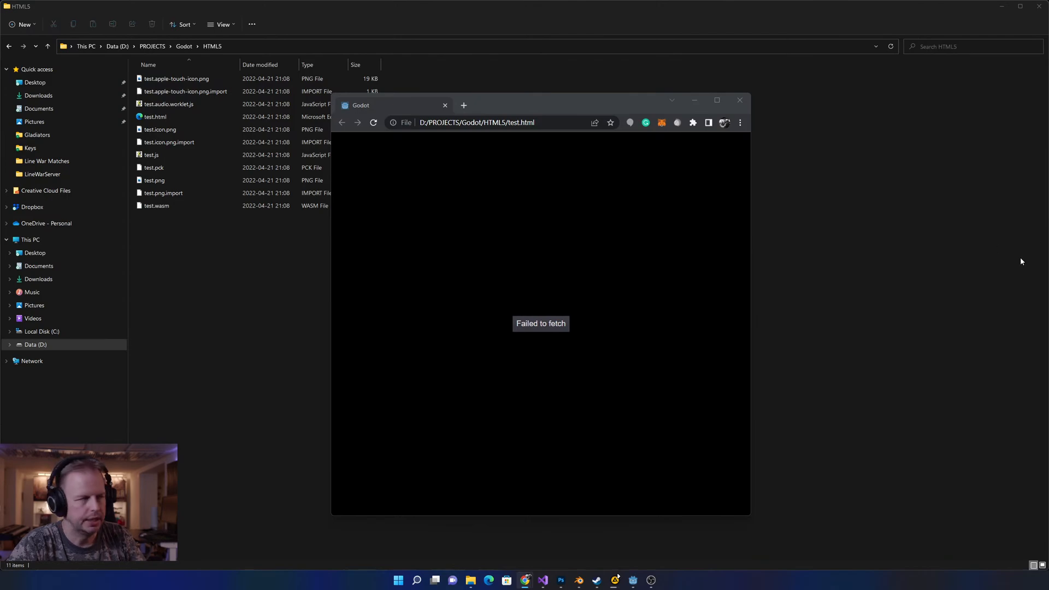
click(694, 100)
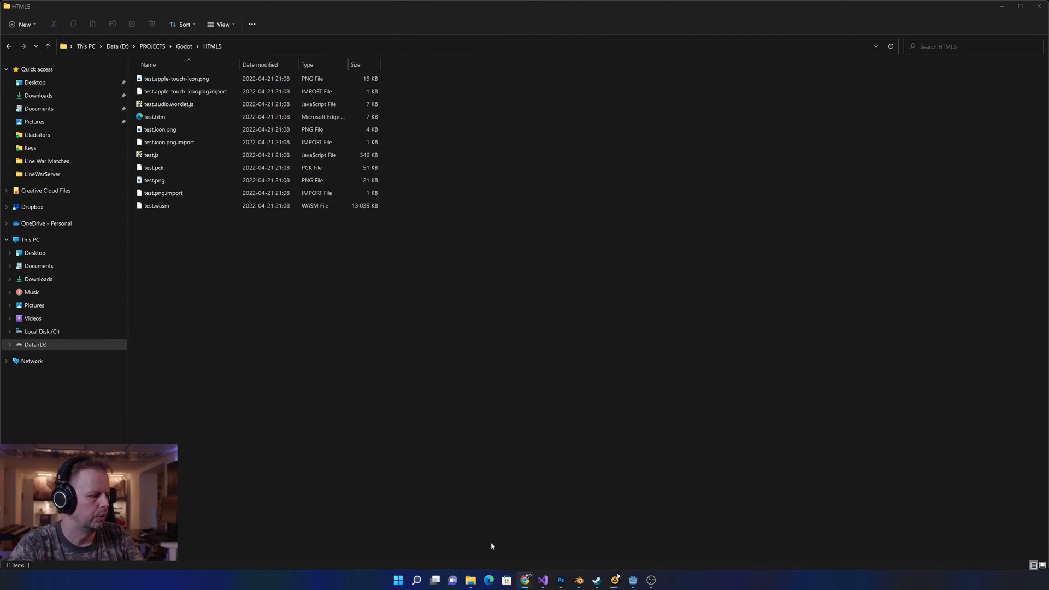
- Switch back to the Godot editor and close the Export dialog
mouse_move(636, 583)
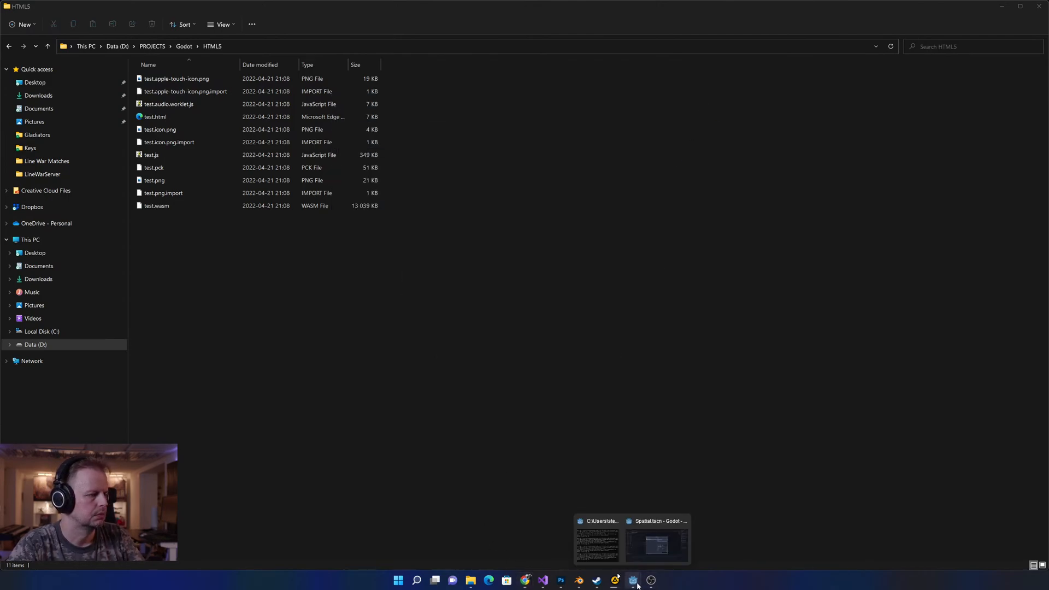
click(648, 559)
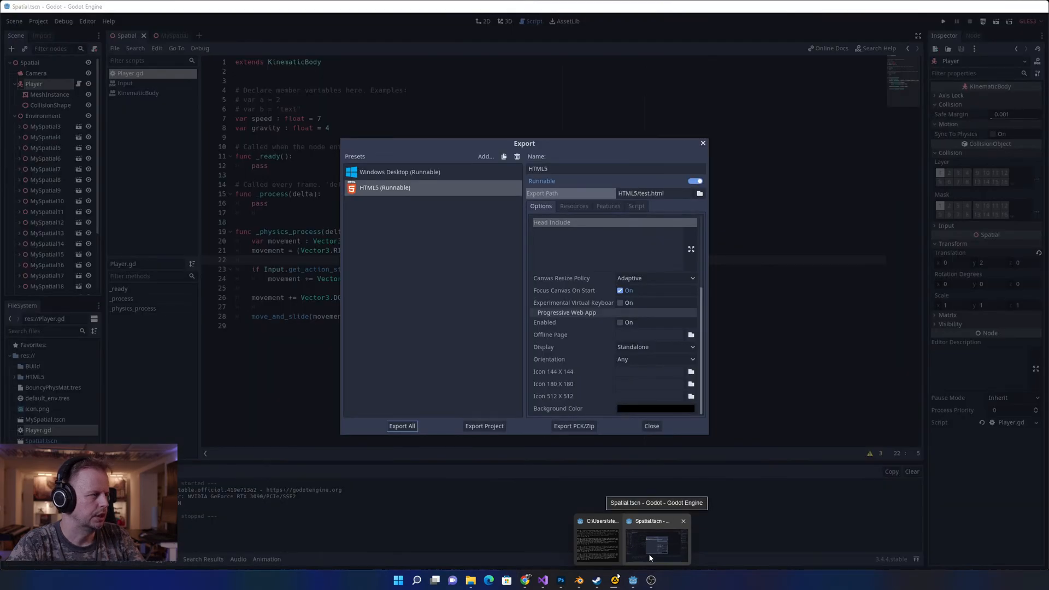
click(653, 553)
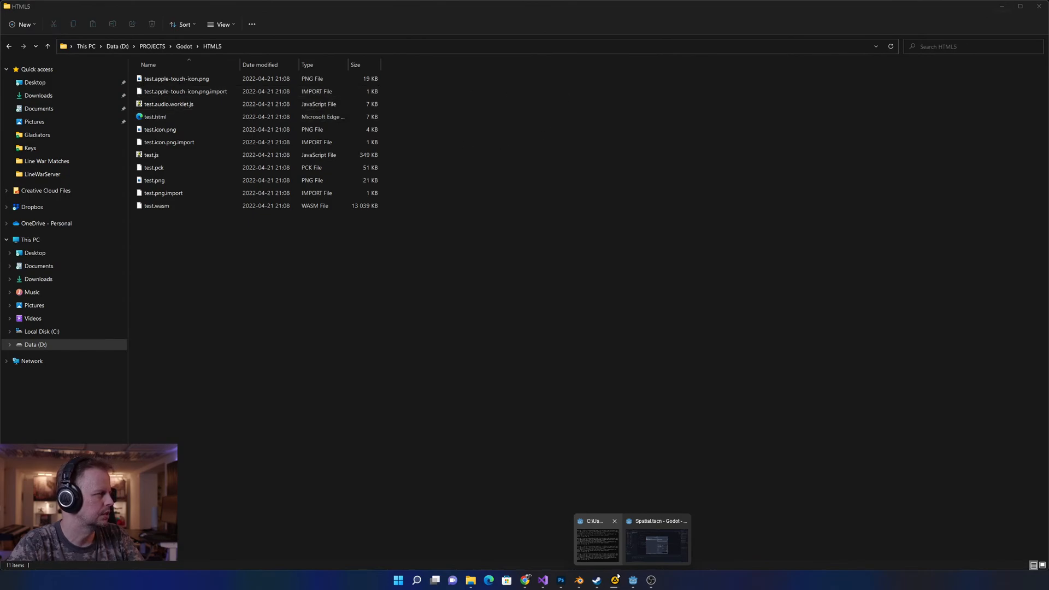
click(658, 544)
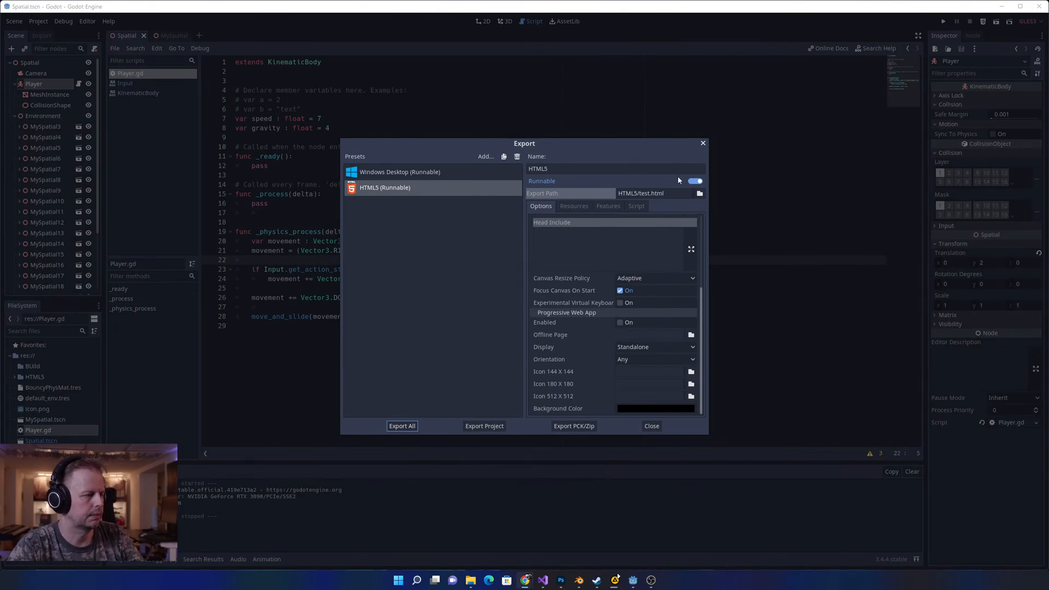
click(964, 105)
click(652, 426)
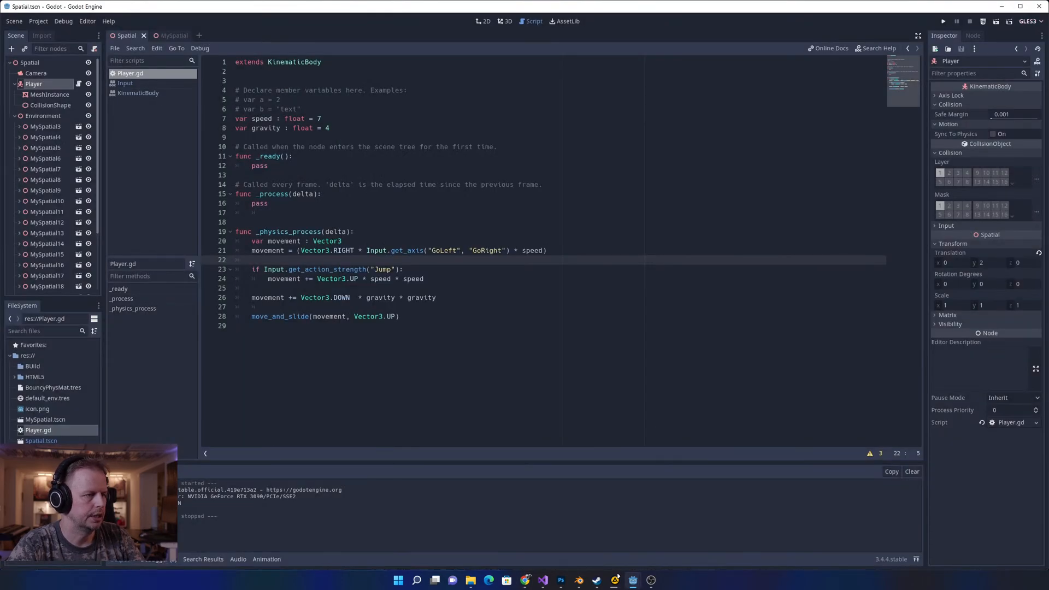
- Change the renderer to GLES2 with a save and editor restart, and test-run the project in the debug window
click(1044, 21)
click(1026, 42)
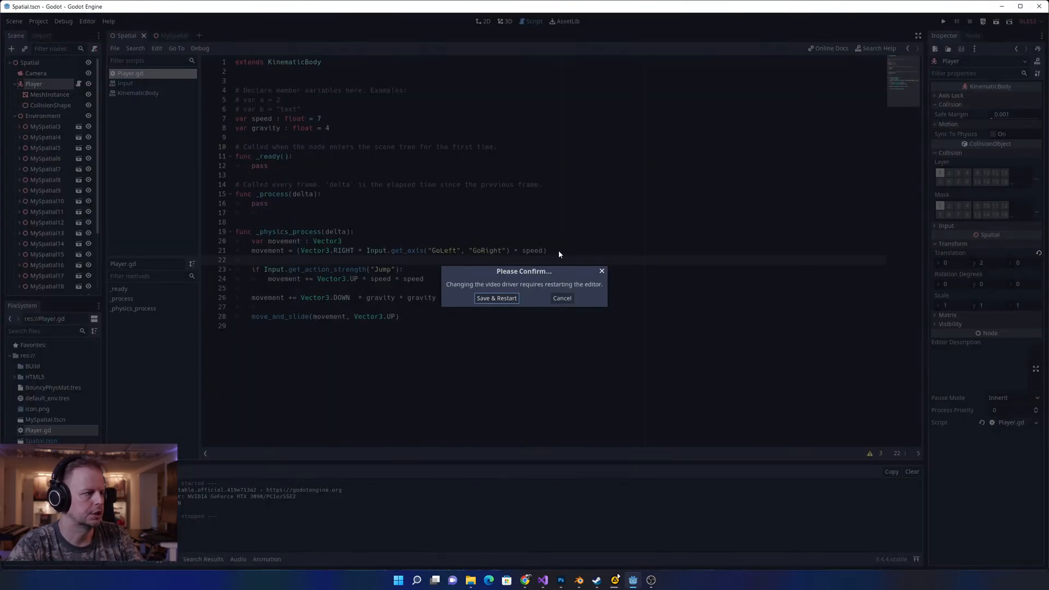
click(503, 298)
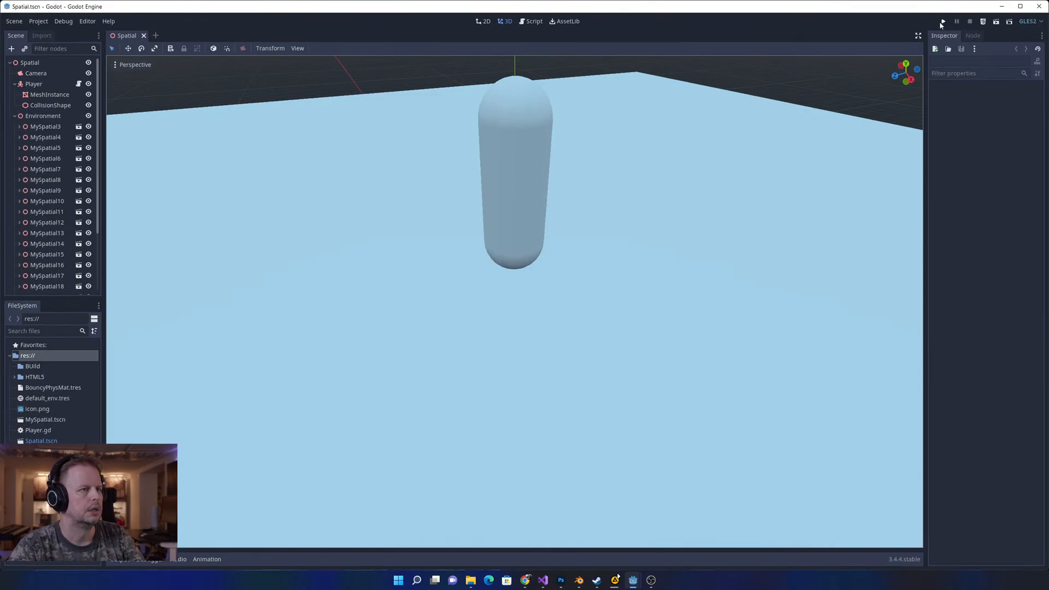
click(943, 21)
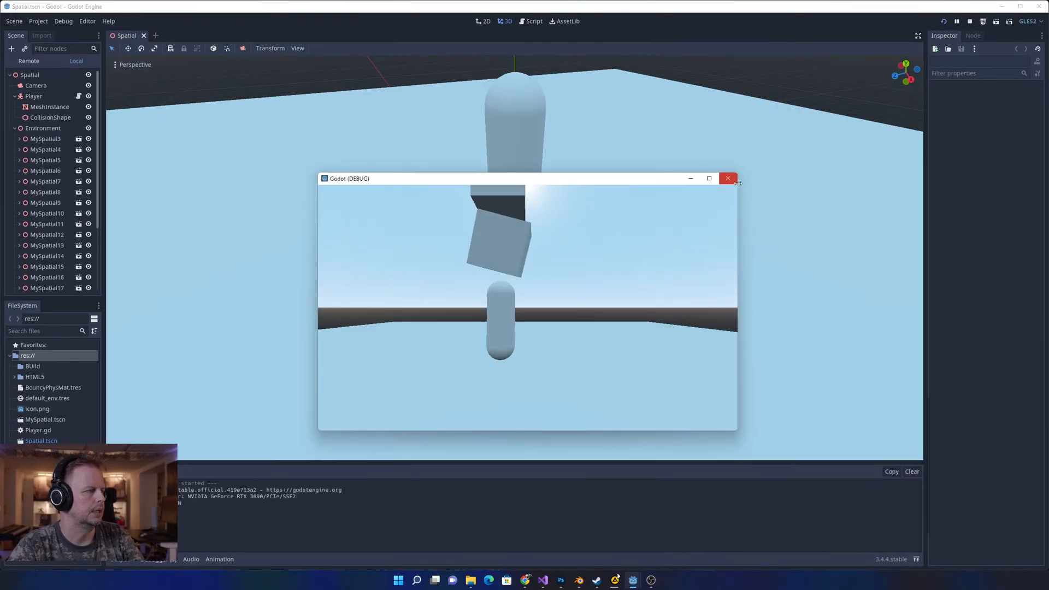
click(735, 179)
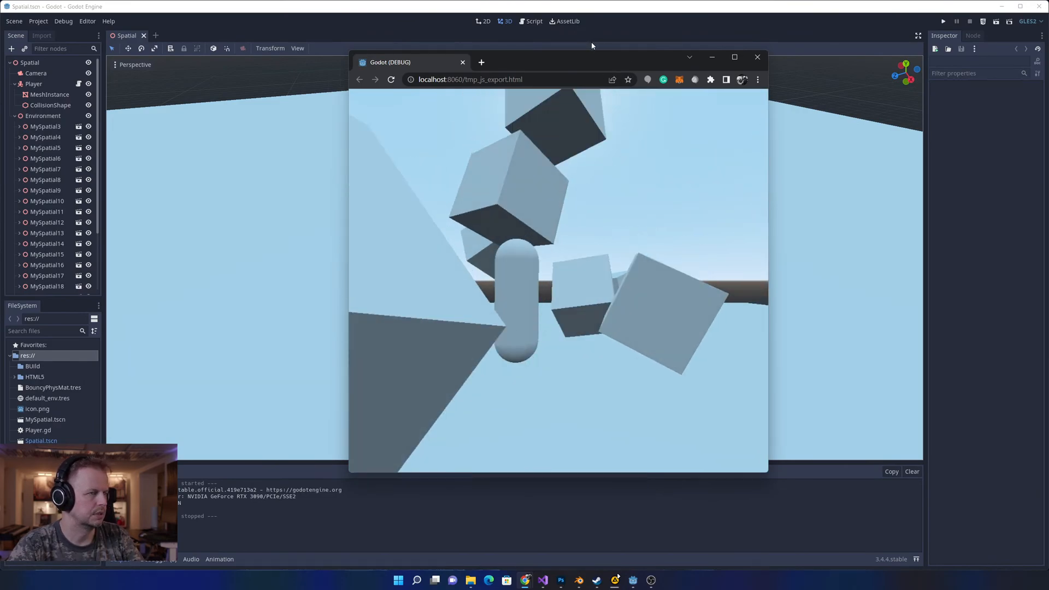
- Check the game running in the browser from the local server, reposition and widen its window, and close it
drag(529, 68, 449, 58)
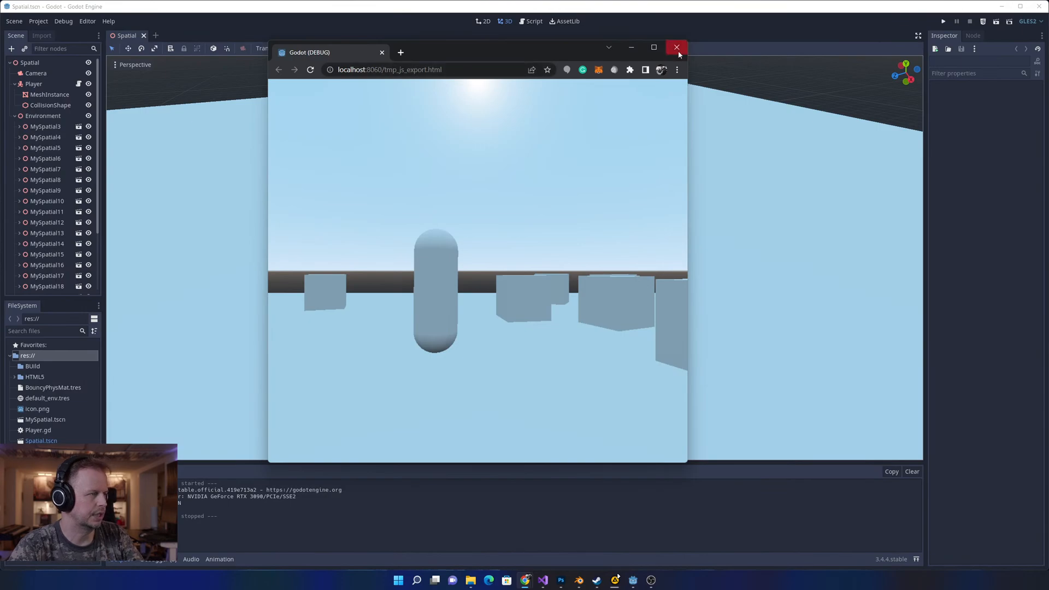
drag(688, 79, 849, 79)
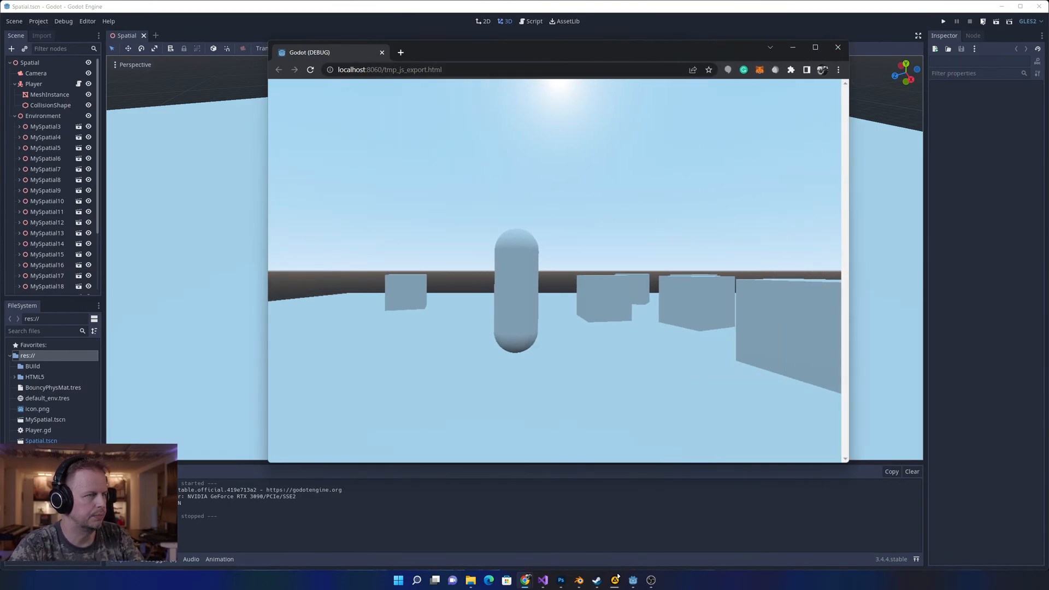
click(983, 21)
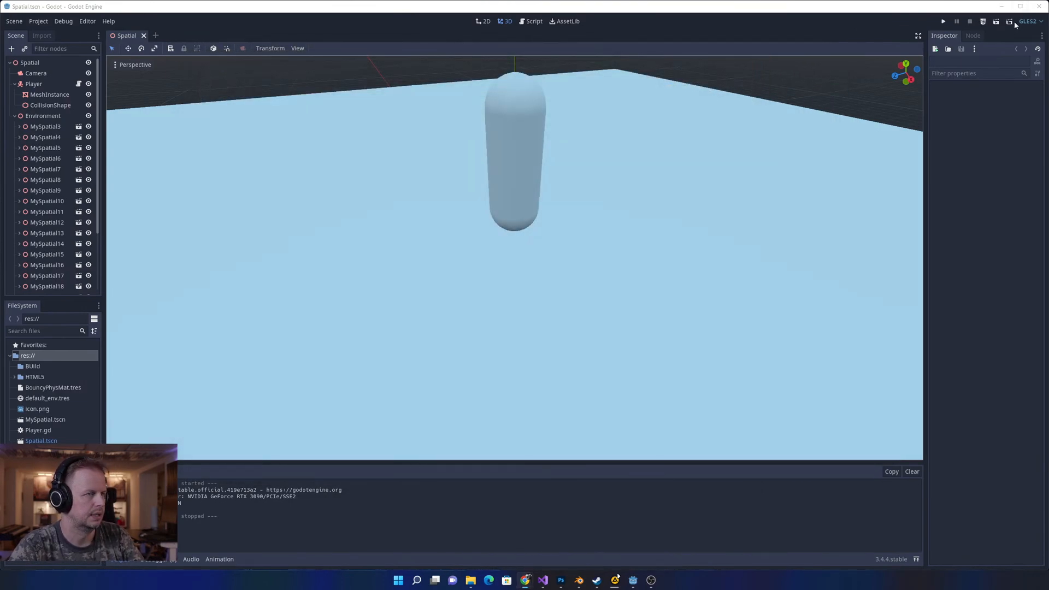
- Run the project in the browser again, test the player's movement, and close the browser window
click(977, 22)
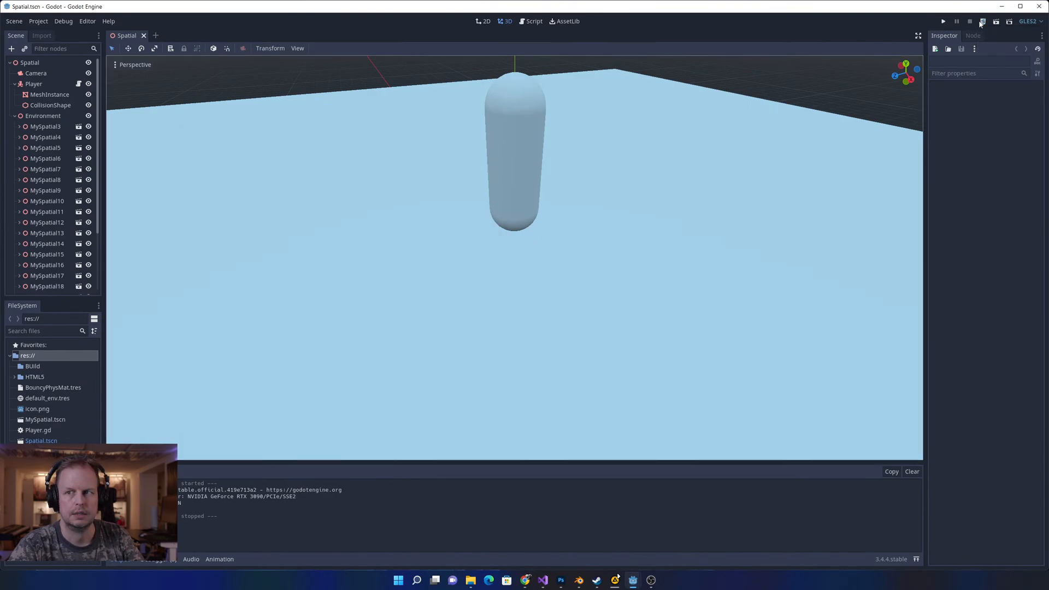
click(982, 22)
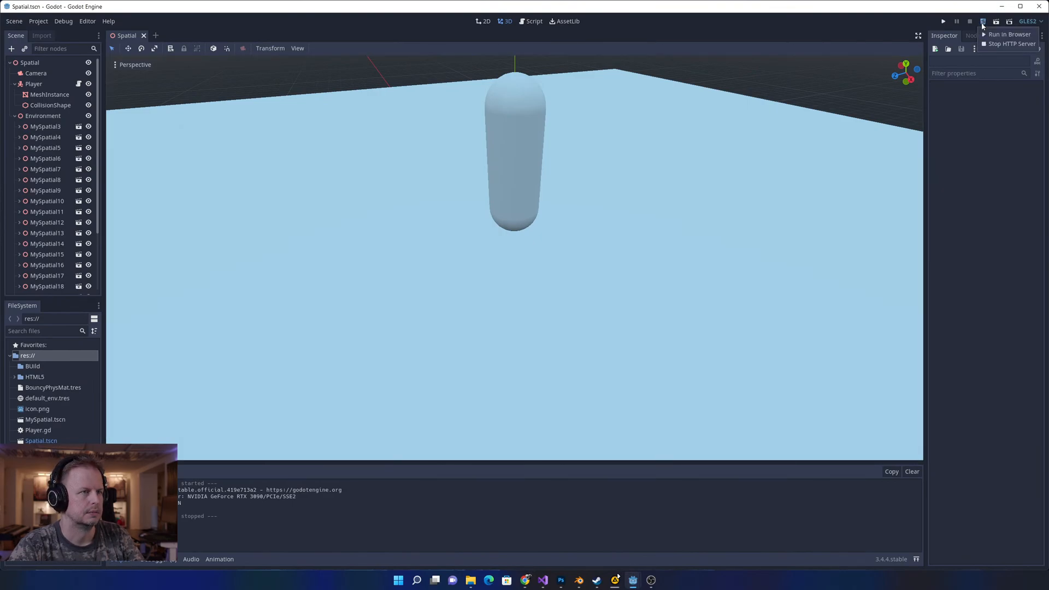
click(1008, 34)
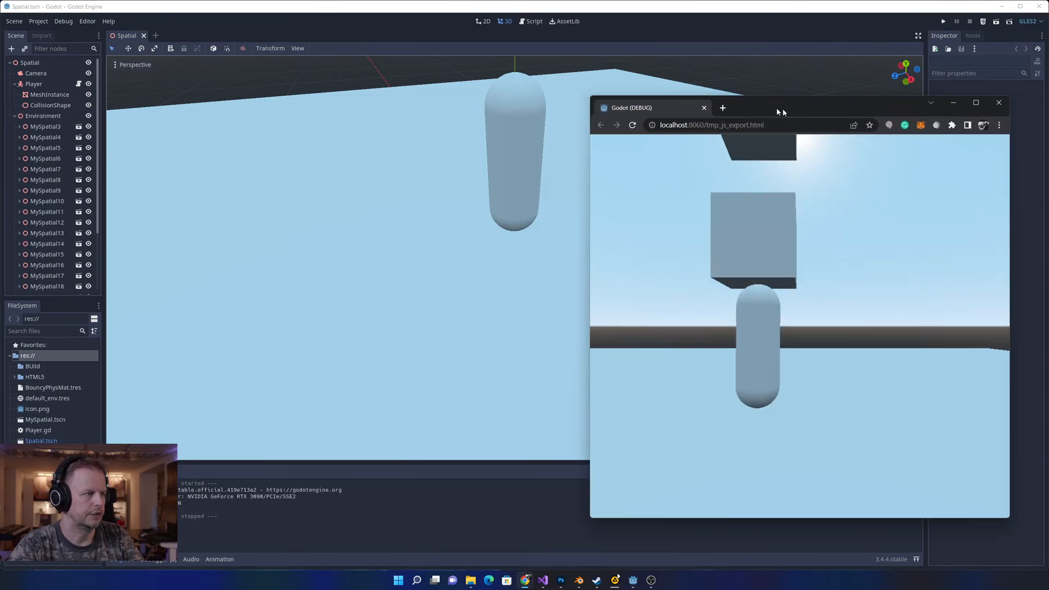
drag(782, 108, 597, 103)
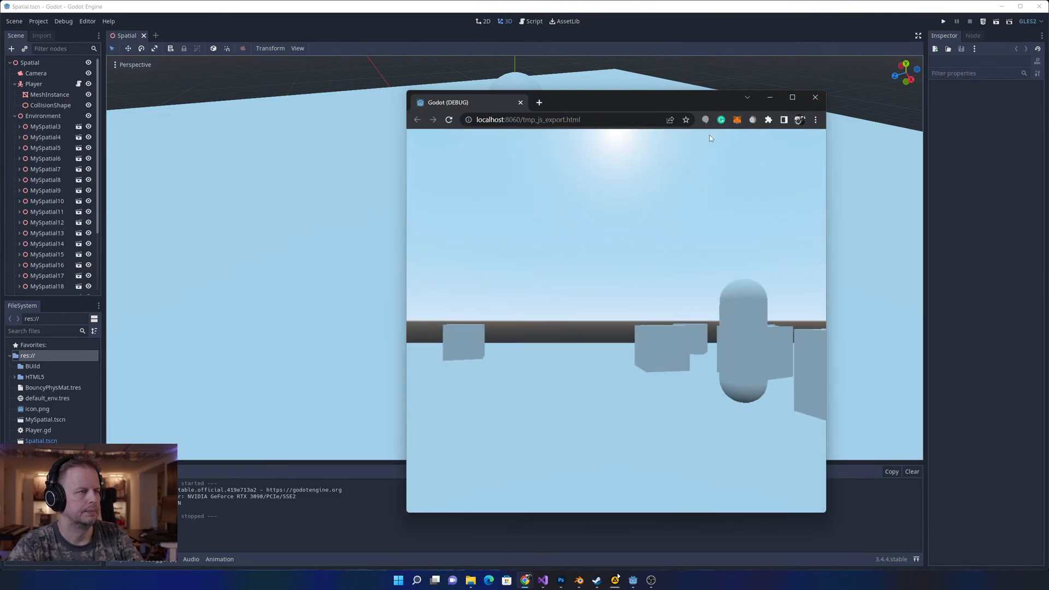
click(815, 98)
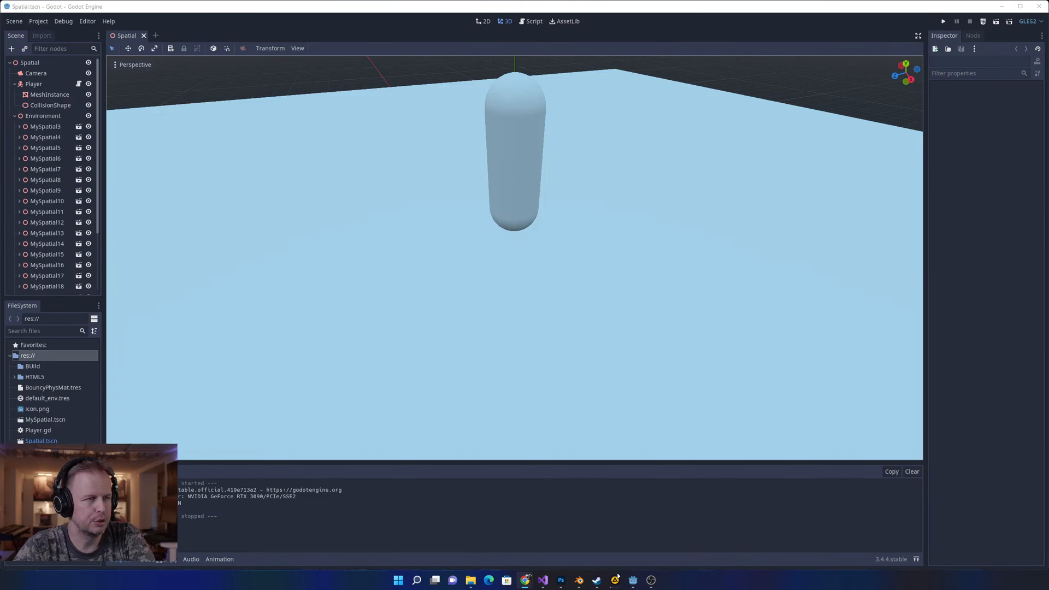
- Change the renderer to GLES3, saving and restarting the editor
click(1036, 23)
click(1029, 47)
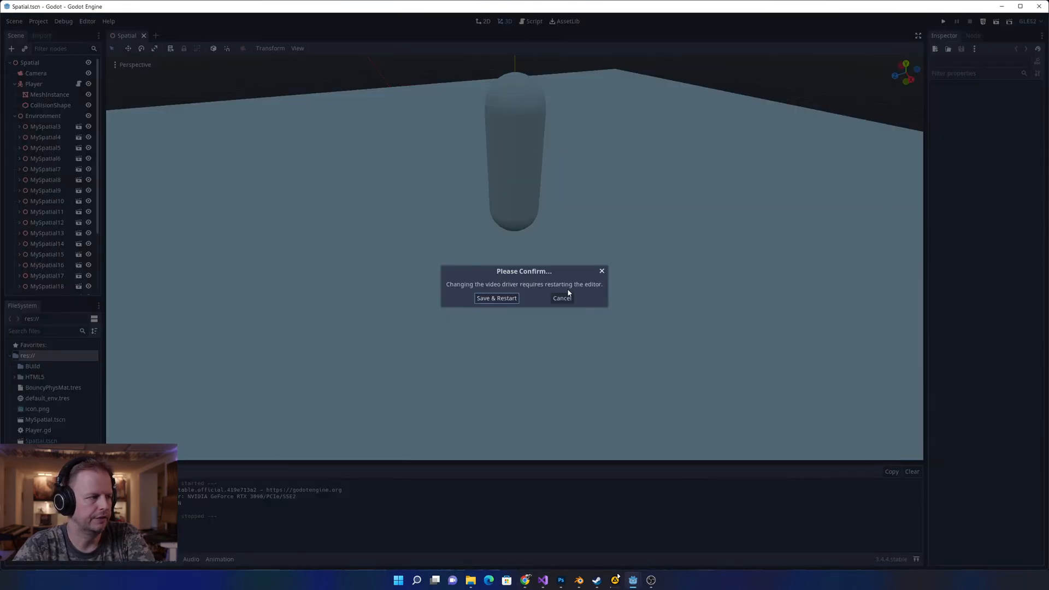
click(496, 298)
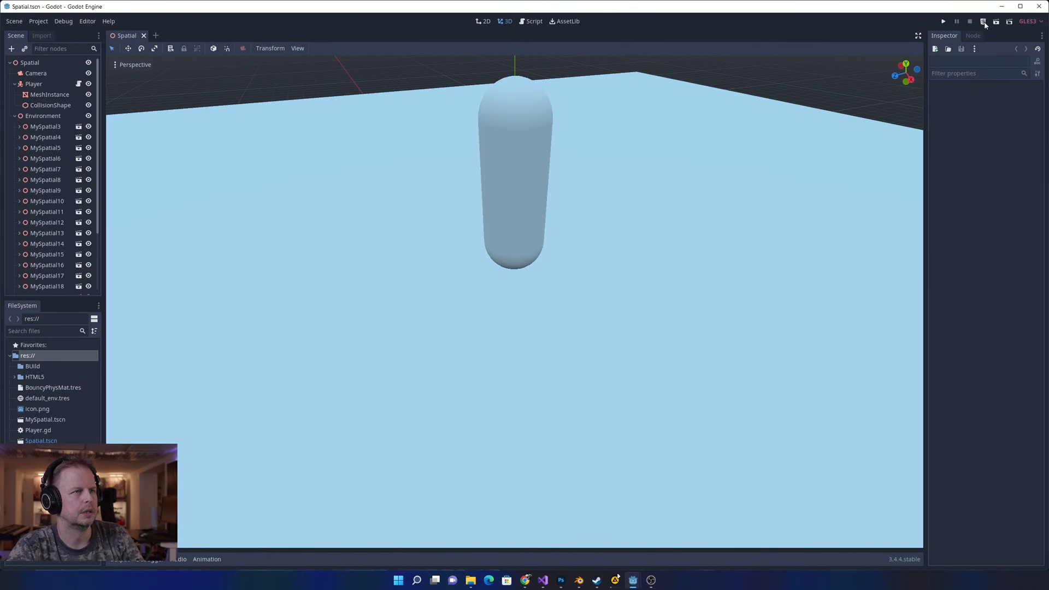
- Run the project in the browser under GLES3, close the game window, and save the scene
click(986, 24)
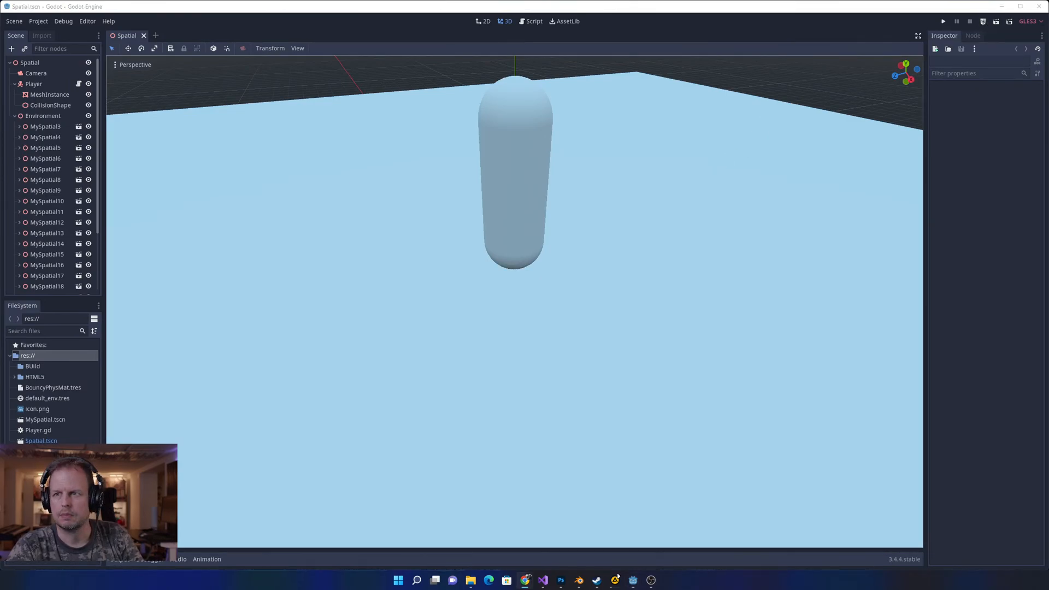
drag(547, 124, 517, 114)
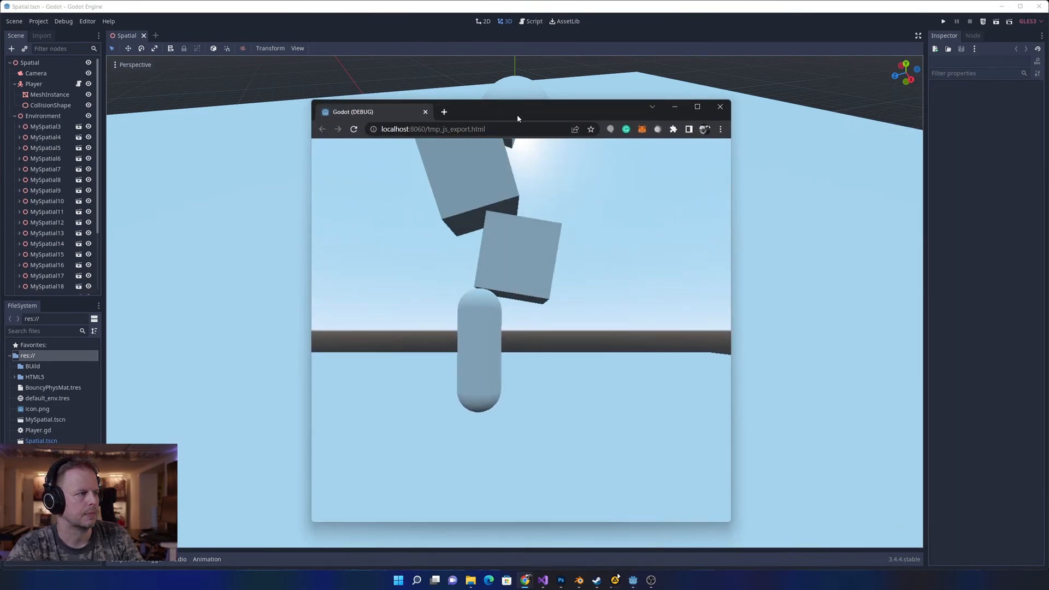
click(721, 107)
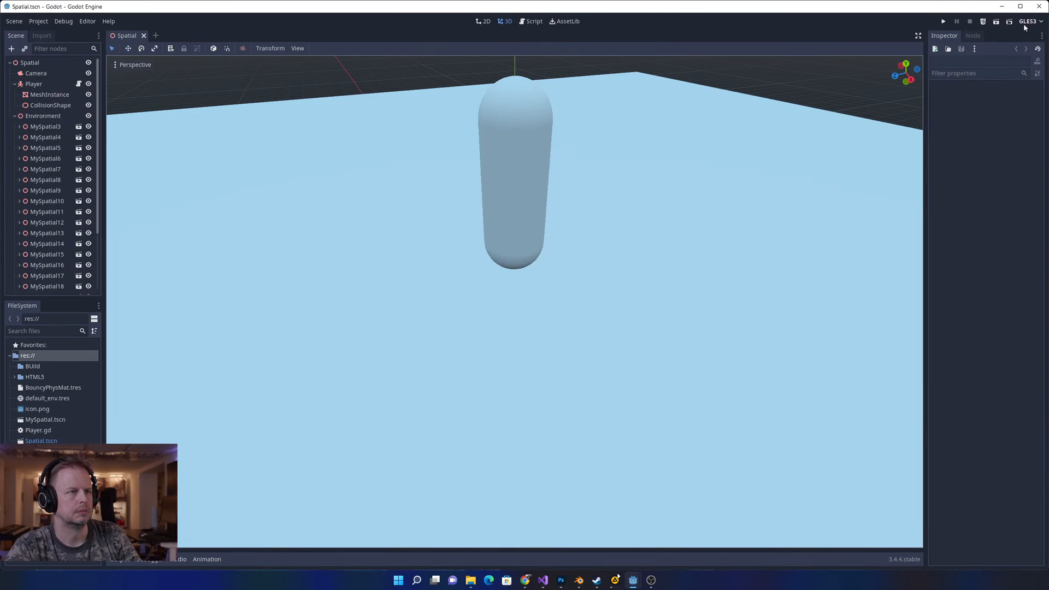
key(ctrl+s)
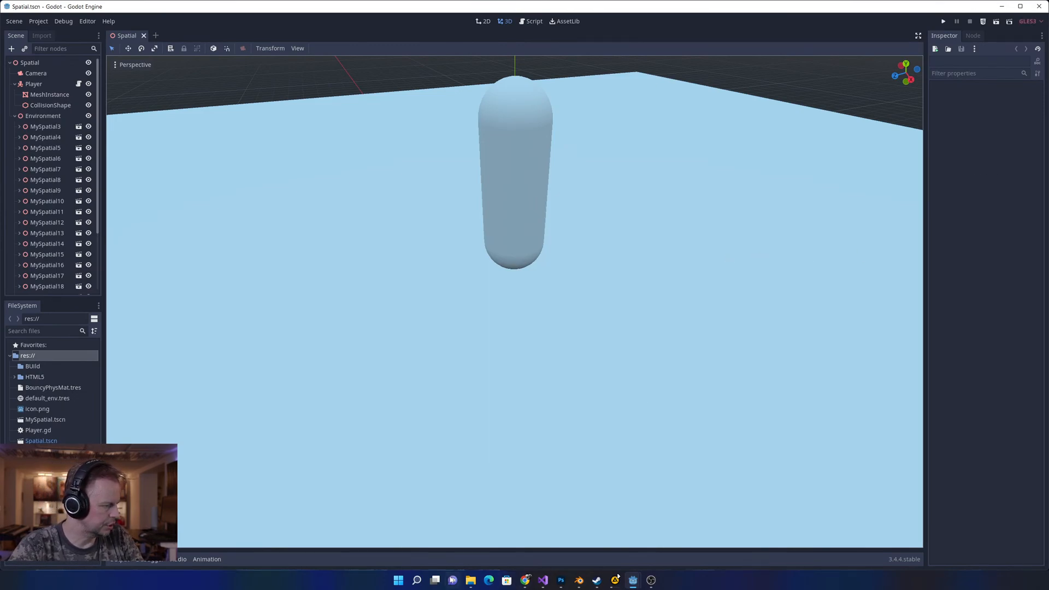
- Close the leftover Chrome window showing test.html and select the ground's MeshInstance in Godot's 3D viewport
mouse_move(471, 583)
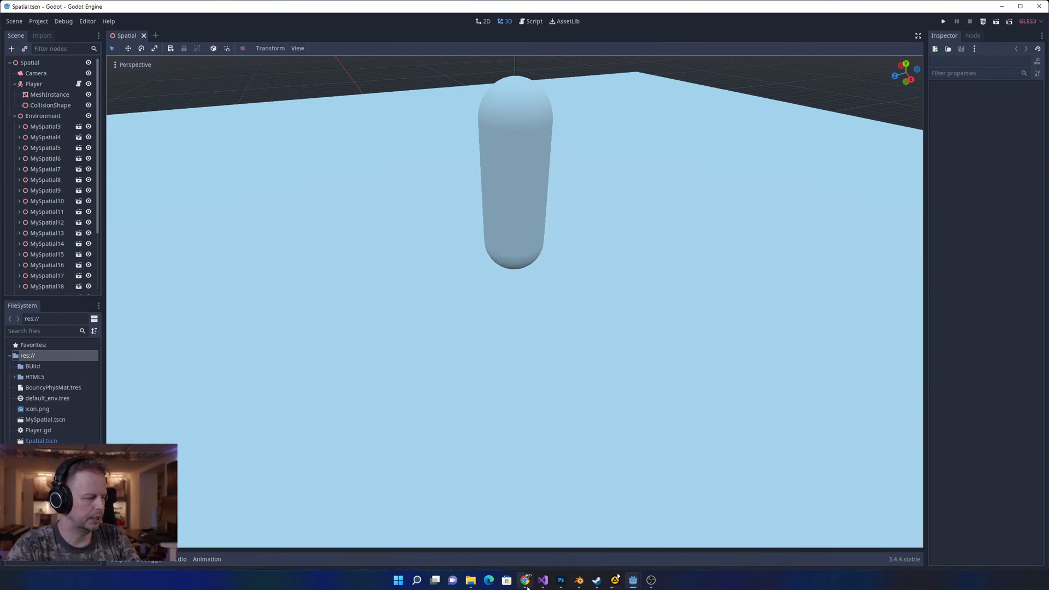
mouse_move(526, 580)
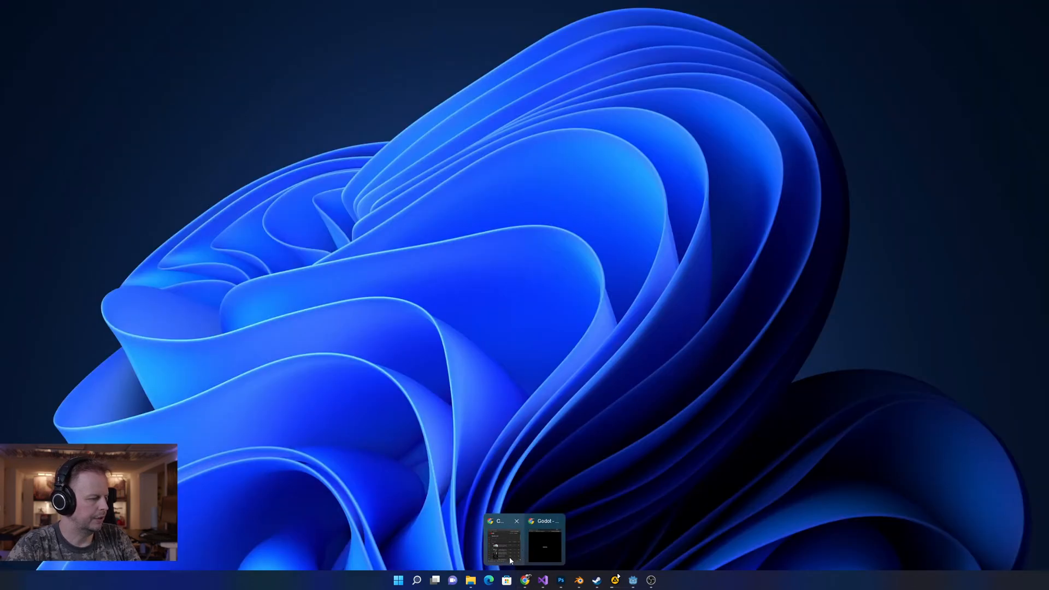
click(557, 525)
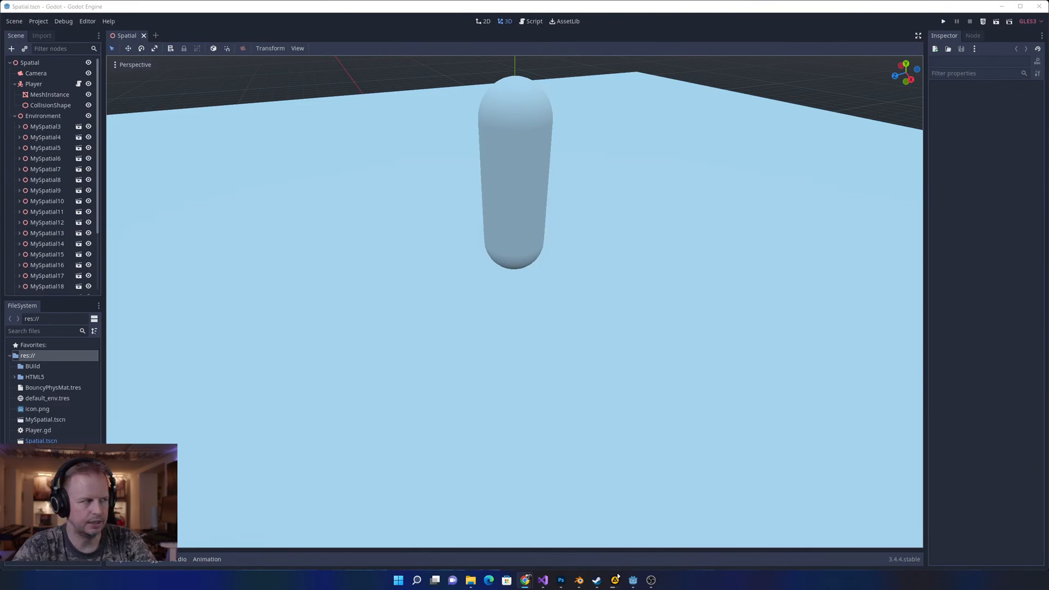
click(823, 196)
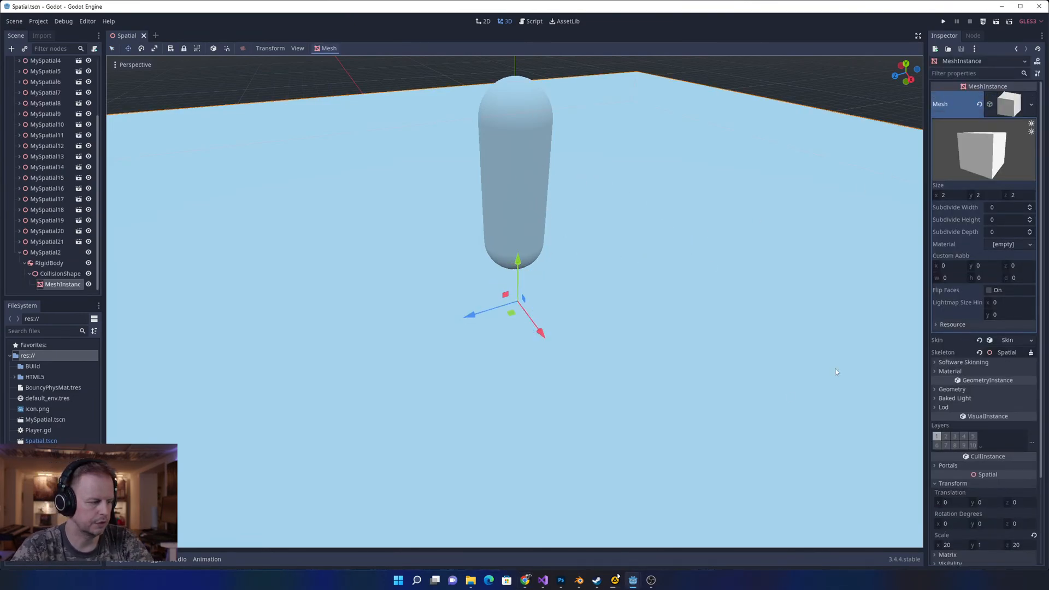
- Switch to Blender with Characters2.blend open, shrink its window over Godot, and examine the two armoured characters
click(577, 583)
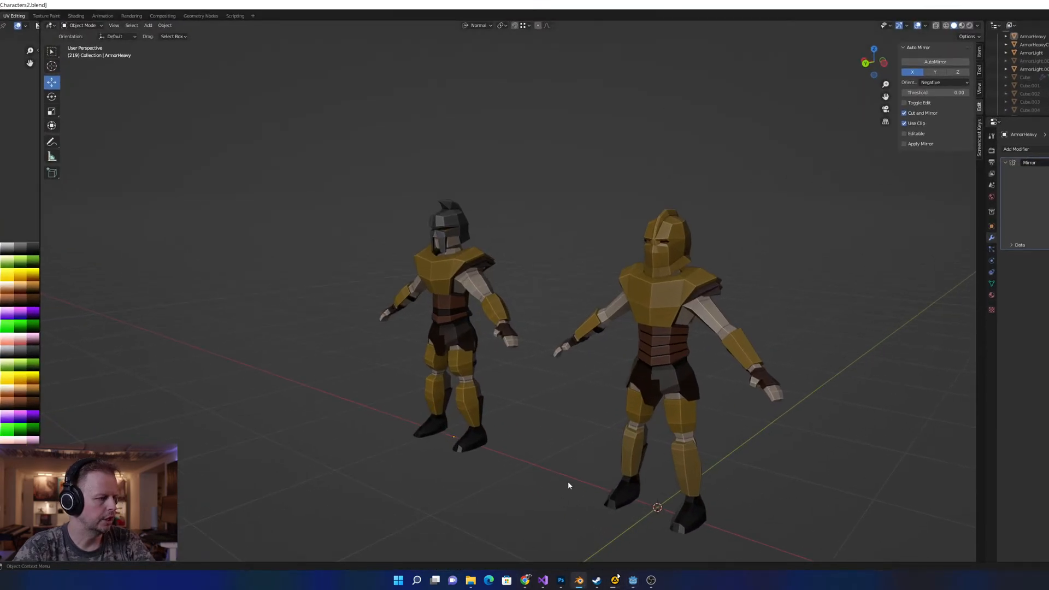
key(super+Down)
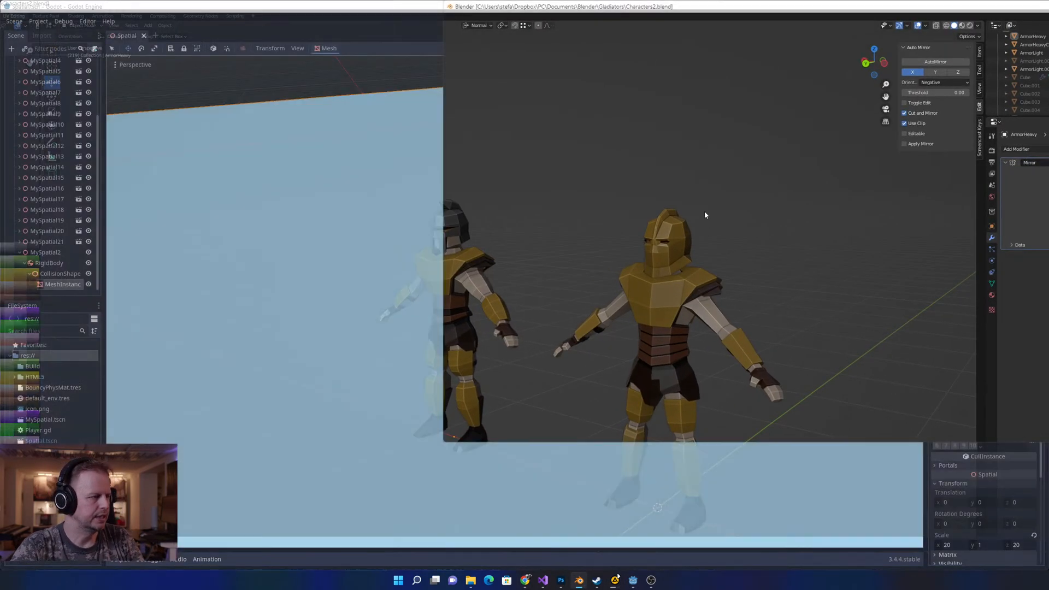
middle_drag(870, 258, 860, 226)
scroll(812, 255, up, 5)
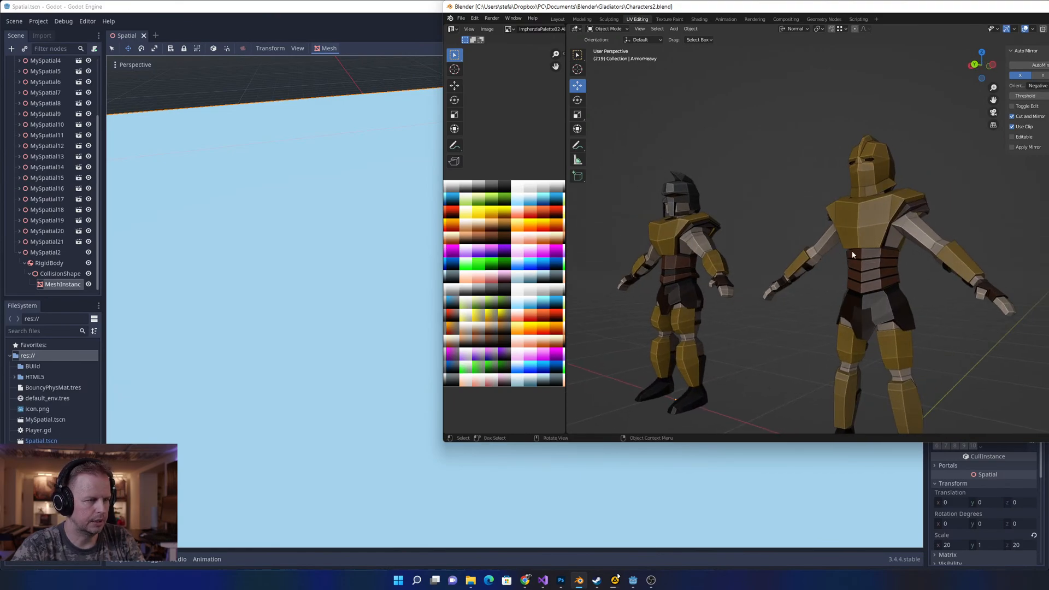
- Hide the gold heavy armour on both gladiators, including the smaller character's separate chest and leg pieces
click(860, 225)
key(h)
key(ctrl+z)
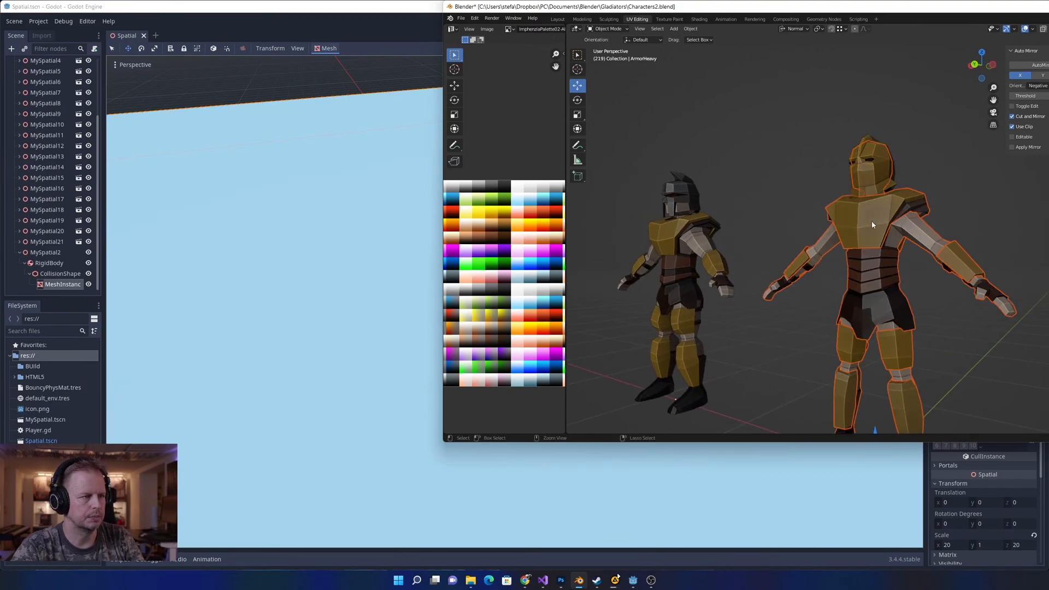
click(872, 235)
key(h)
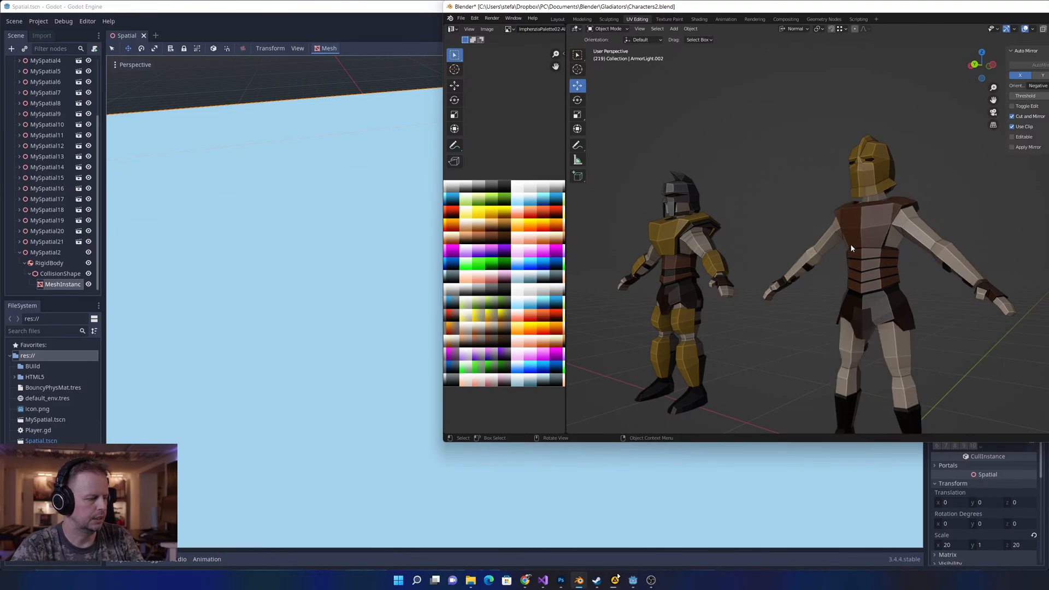
click(674, 234)
key(h)
click(687, 318)
key(h)
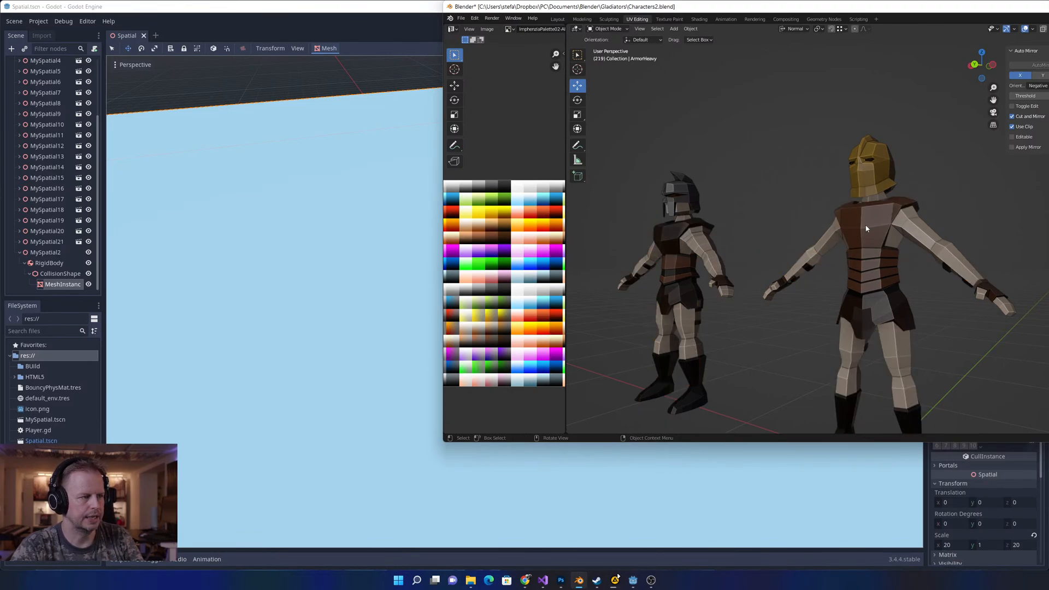
- Hide the gold helmet and the dark crested helmet so both gladiators are bareheaded
click(873, 162)
key(h)
middle_drag(875, 164, 917, 198)
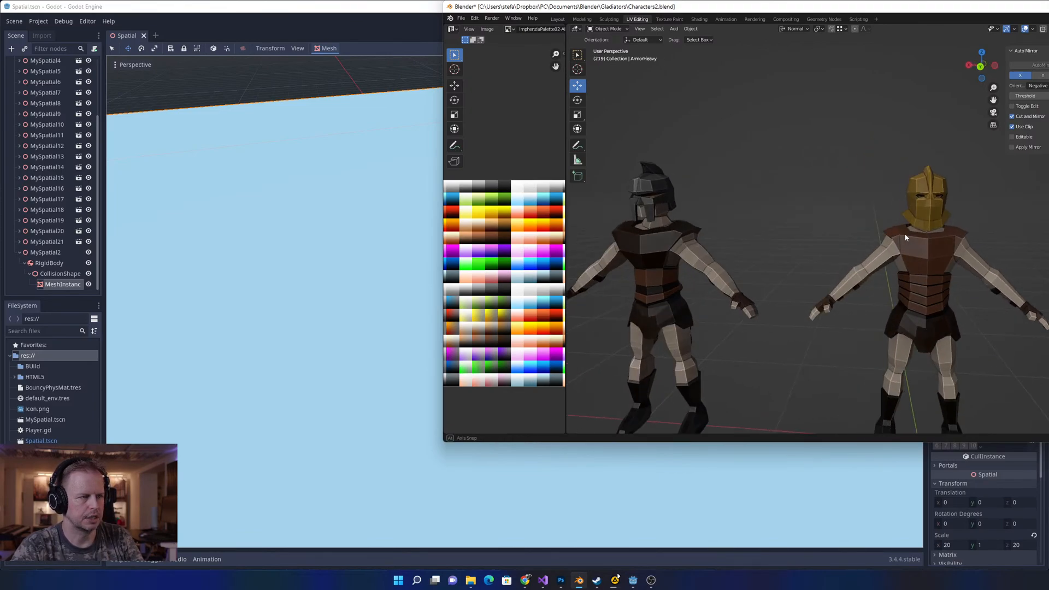
click(677, 197)
key(h)
- Maximize the Blender window, select the GladiatorLightArmor character, and examine both unarmoured gladiators from behind and in front
scroll(765, 255, down, 3)
middle_drag(891, 237, 869, 194)
scroll(775, 232, up, 3)
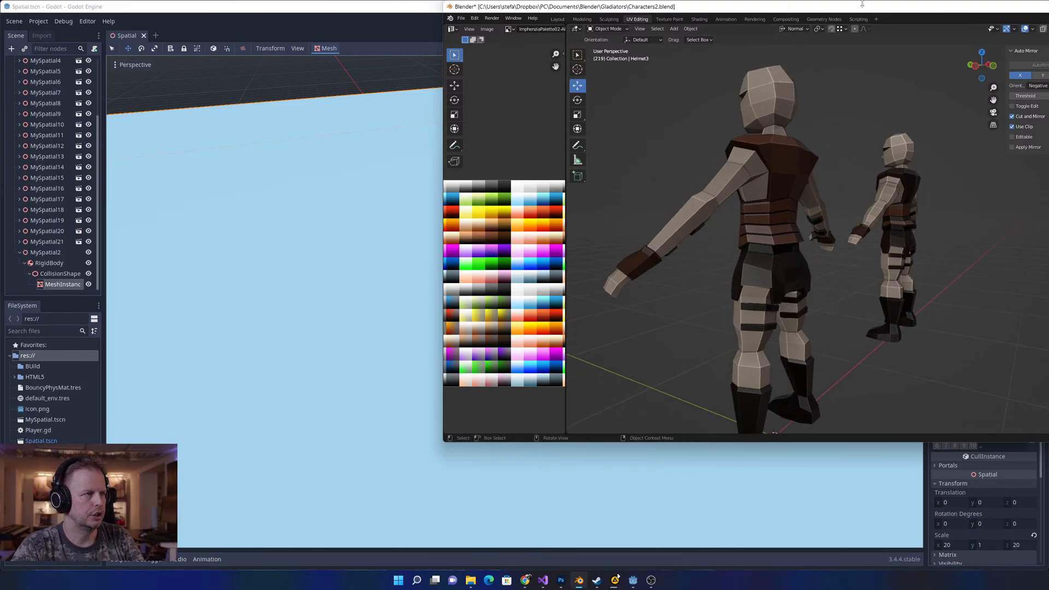
key(super+Up)
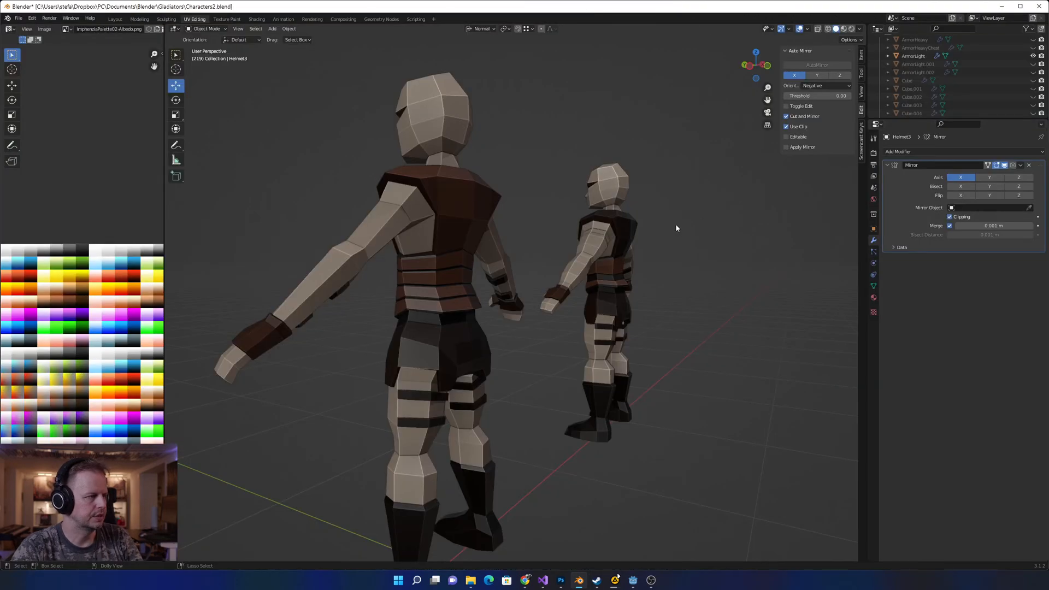
middle_drag(700, 251, 623, 267)
click(623, 268)
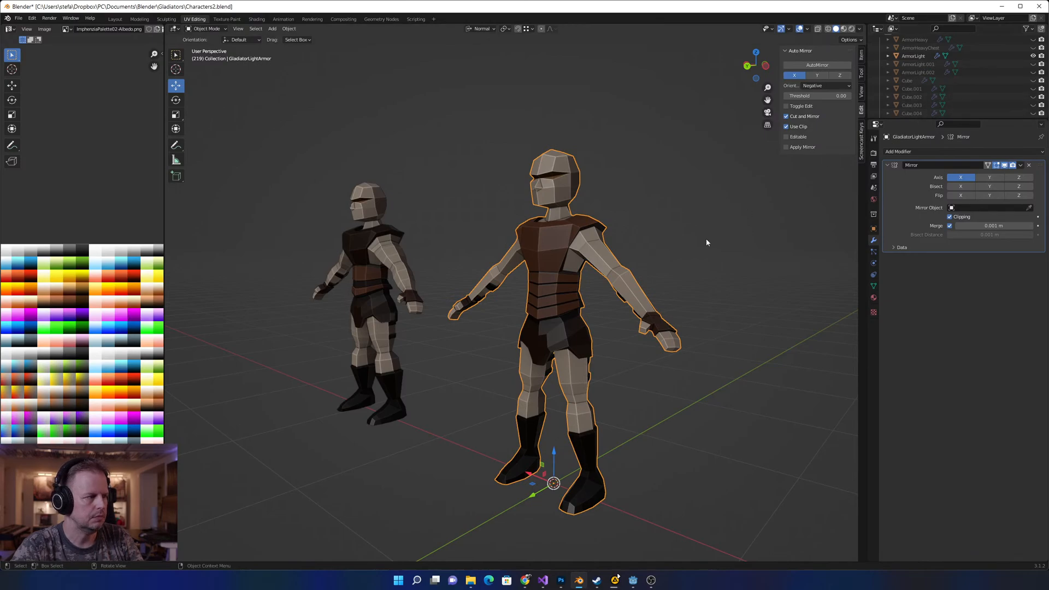
scroll(706, 243, down, 4)
middle_drag(639, 229, 709, 225)
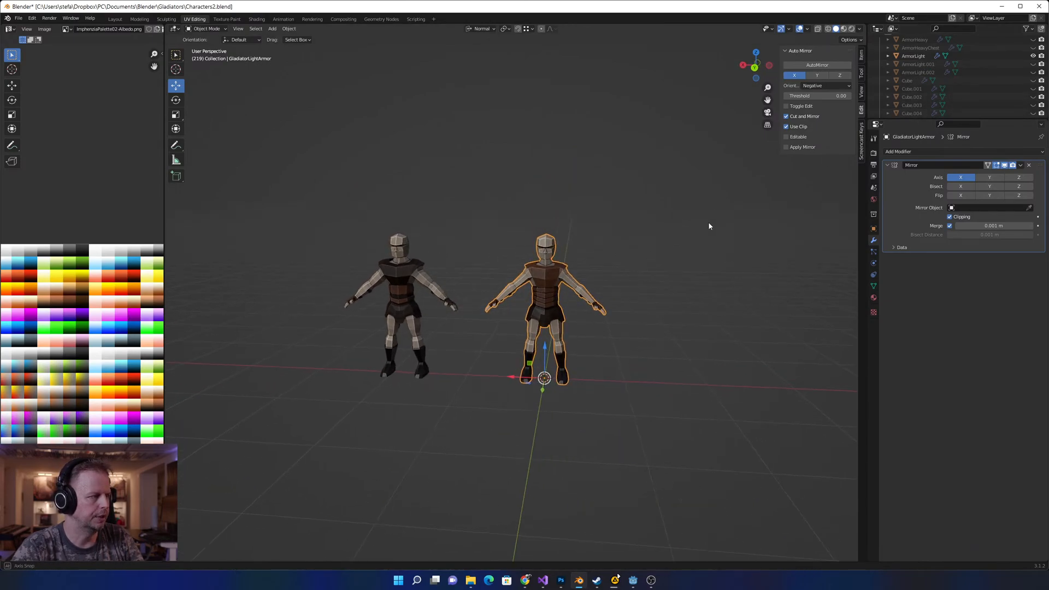
scroll(569, 279, up, 3)
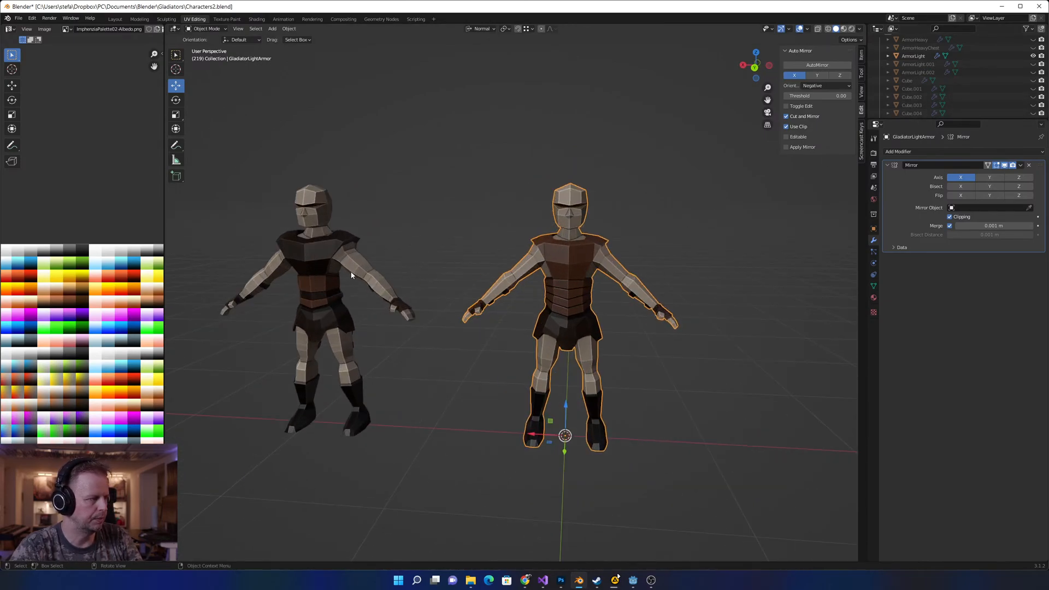
scroll(667, 294, down, 3)
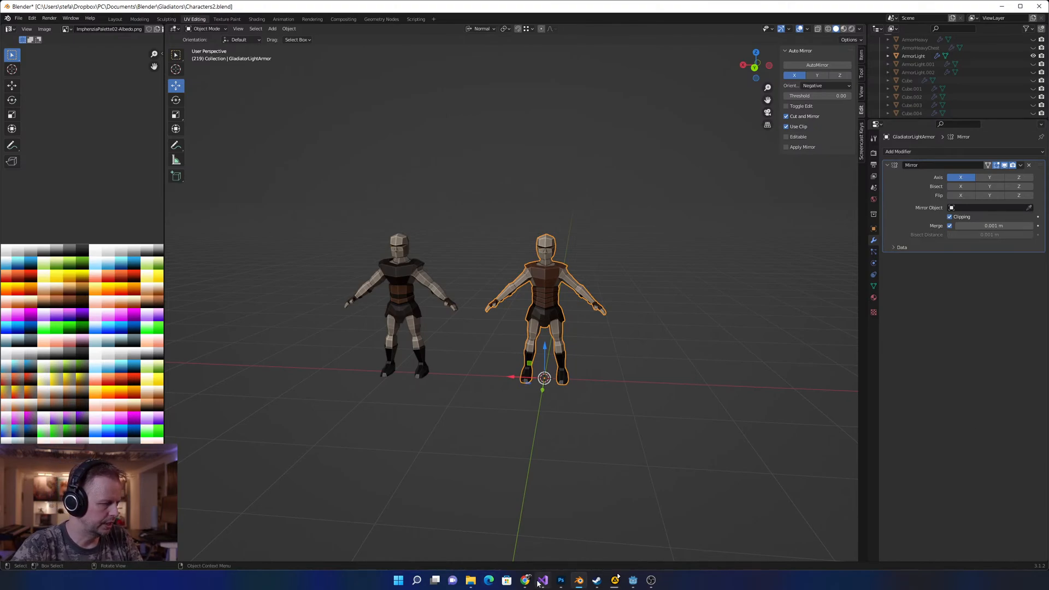
- Move the test.html browser window out of the way, then switch to the Project Gladiators document in Chrome and maximize it
mouse_move(525, 581)
click(545, 546)
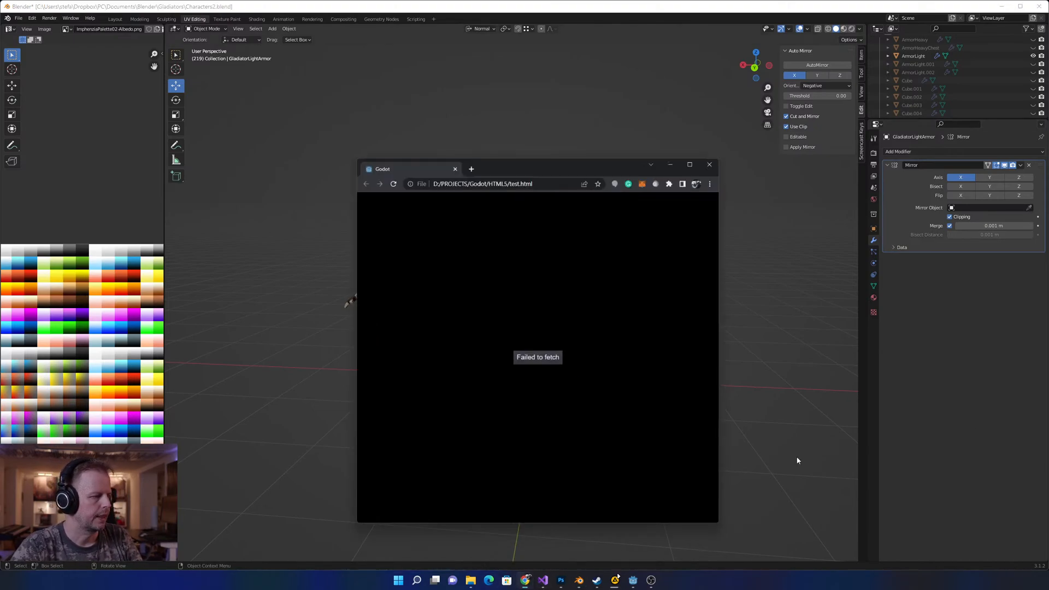
drag(506, 104, 1048, 219)
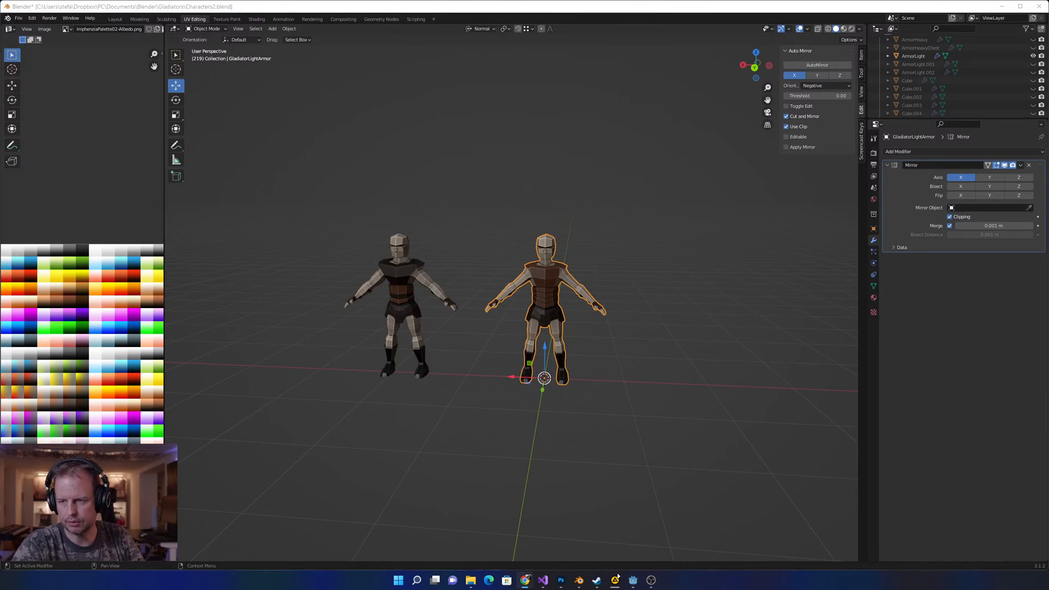
key(alt+Tab)
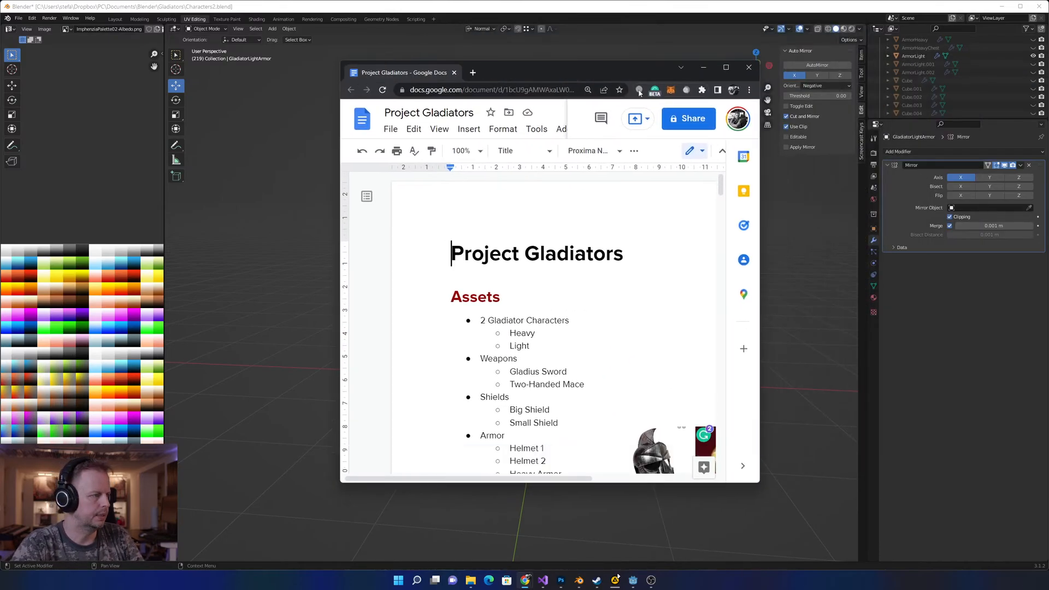
key(super+Up)
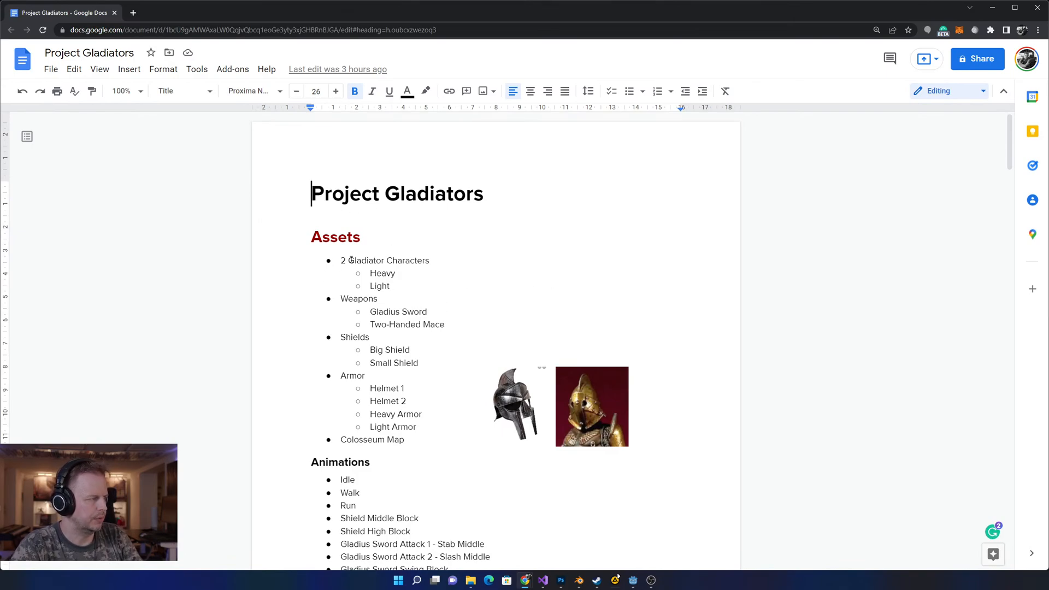
- Read through the Assets list, covering gladiator characters, weapons, shields, armor and the Colosseum Map
drag(343, 260, 435, 260)
click(405, 286)
drag(342, 260, 435, 260)
click(410, 278)
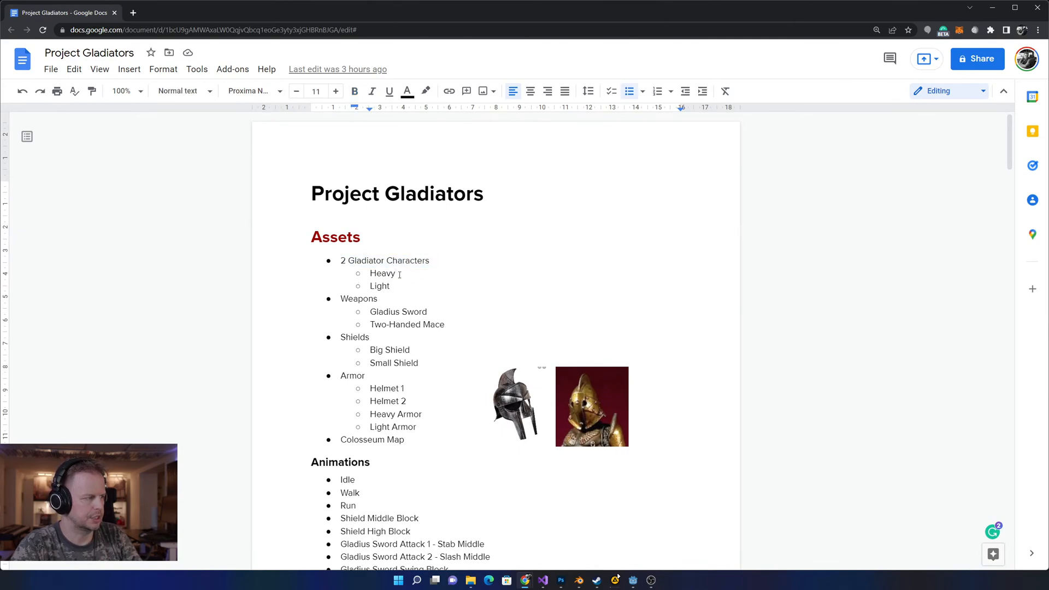
click(392, 286)
click(419, 312)
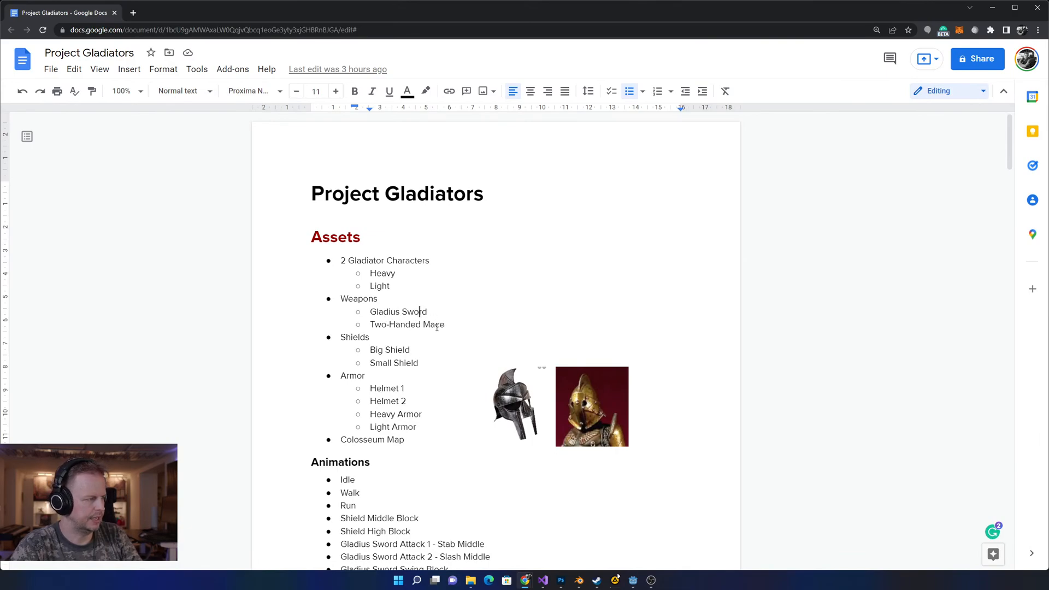
scroll(453, 327, down, 1)
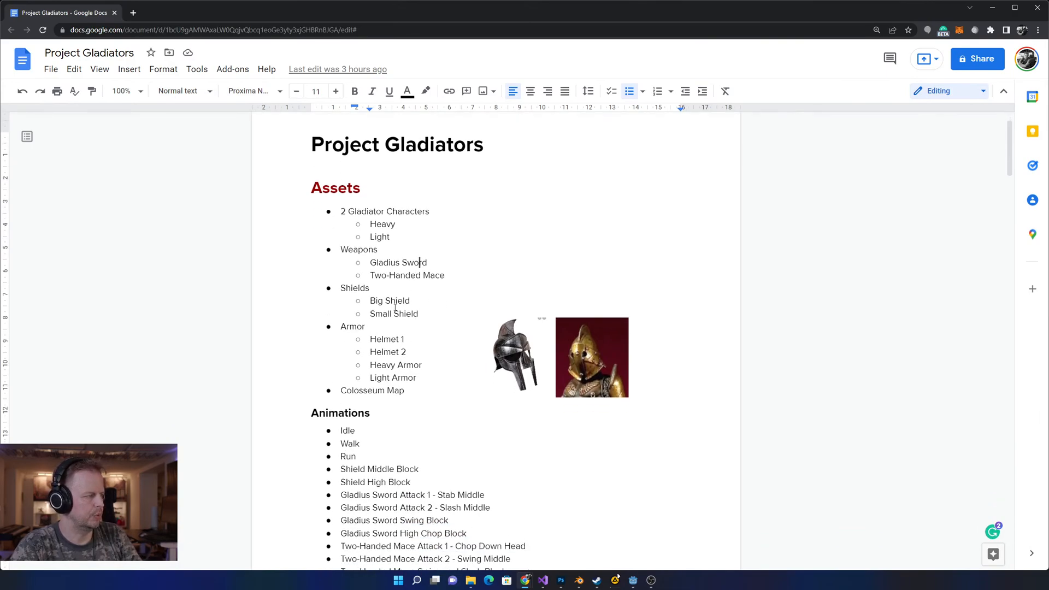
drag(370, 300, 422, 315)
click(425, 313)
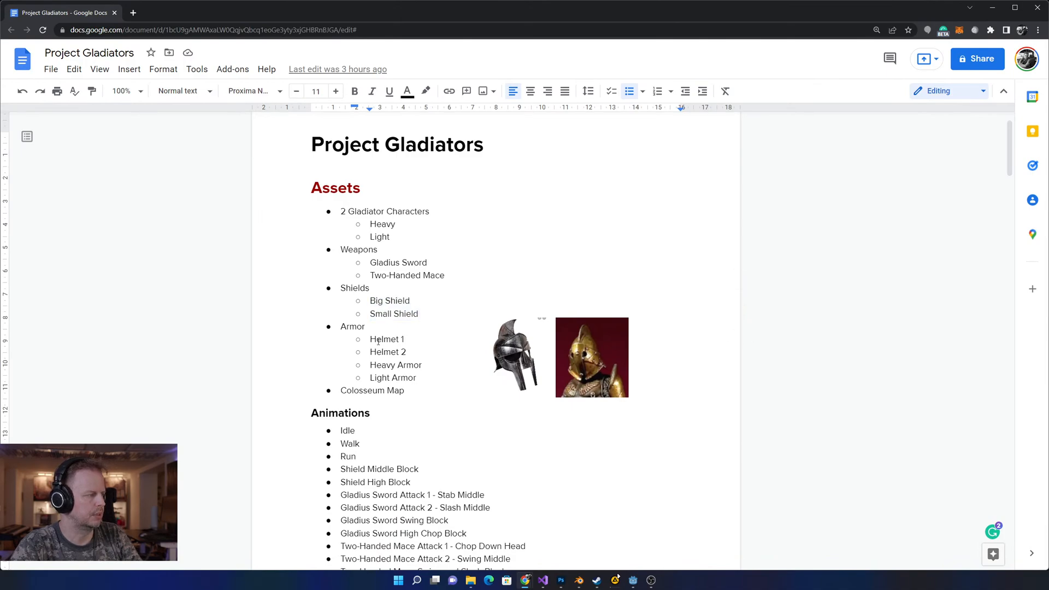
drag(379, 341, 419, 359)
click(397, 367)
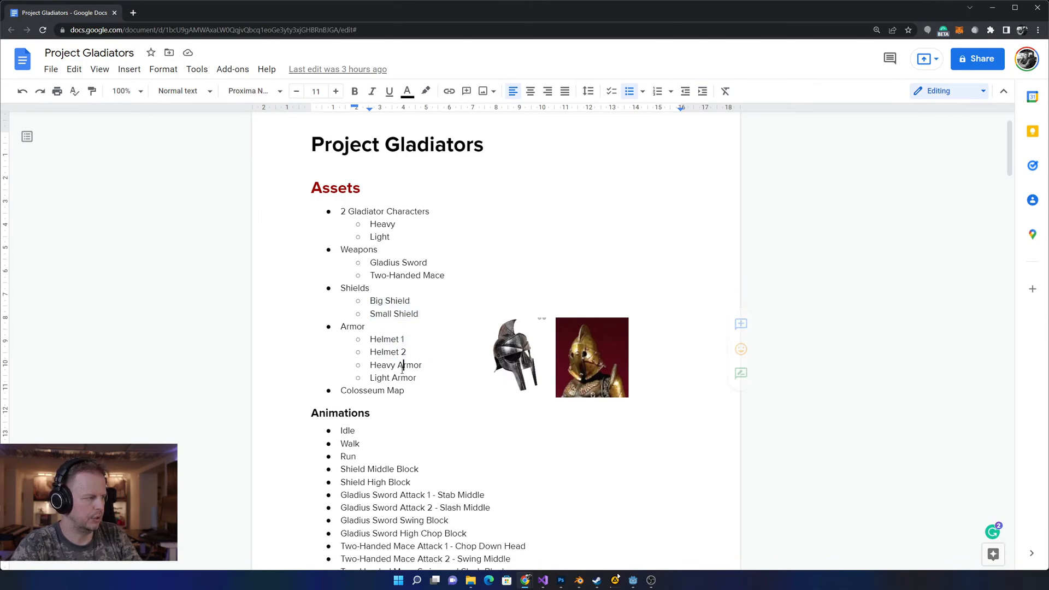
click(375, 390)
- Review the Animations list and the Phase 1 - Beginning plan in the Project Gladiators document
scroll(375, 382, down, 1)
scroll(375, 375, down, 1)
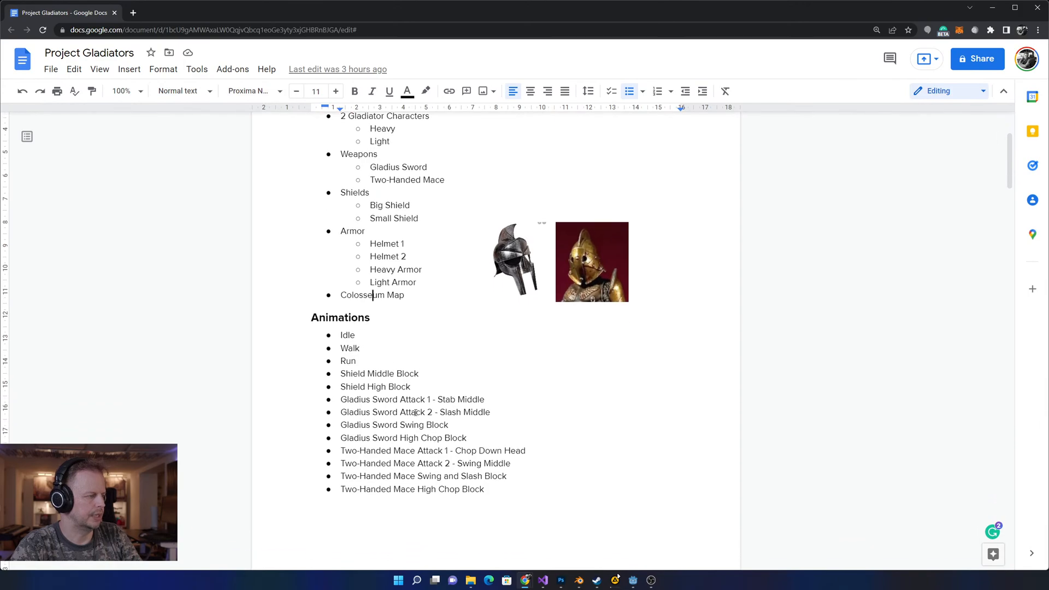
drag(340, 333, 497, 488)
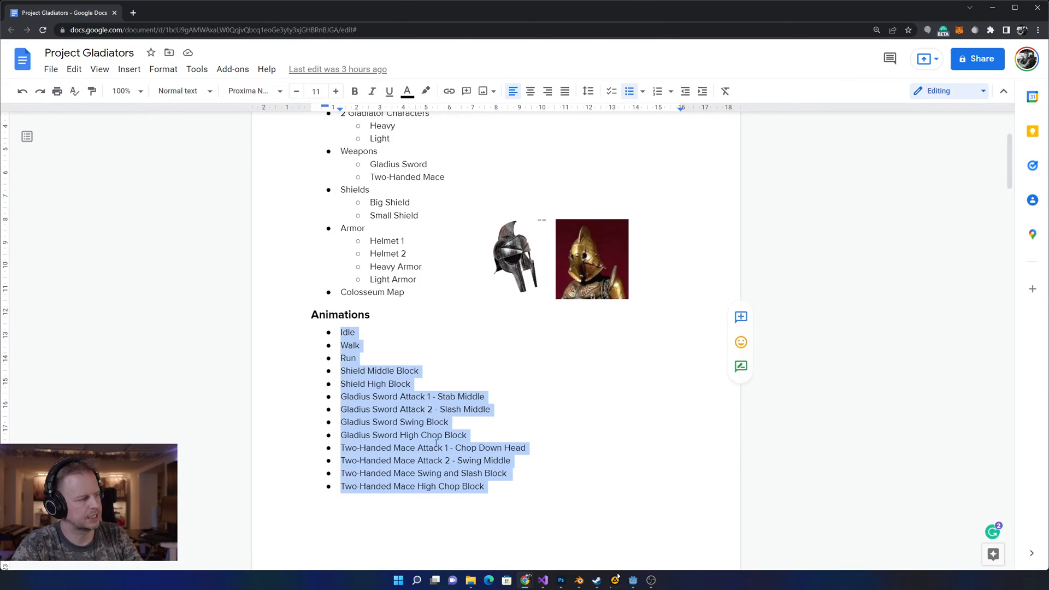
click(578, 463)
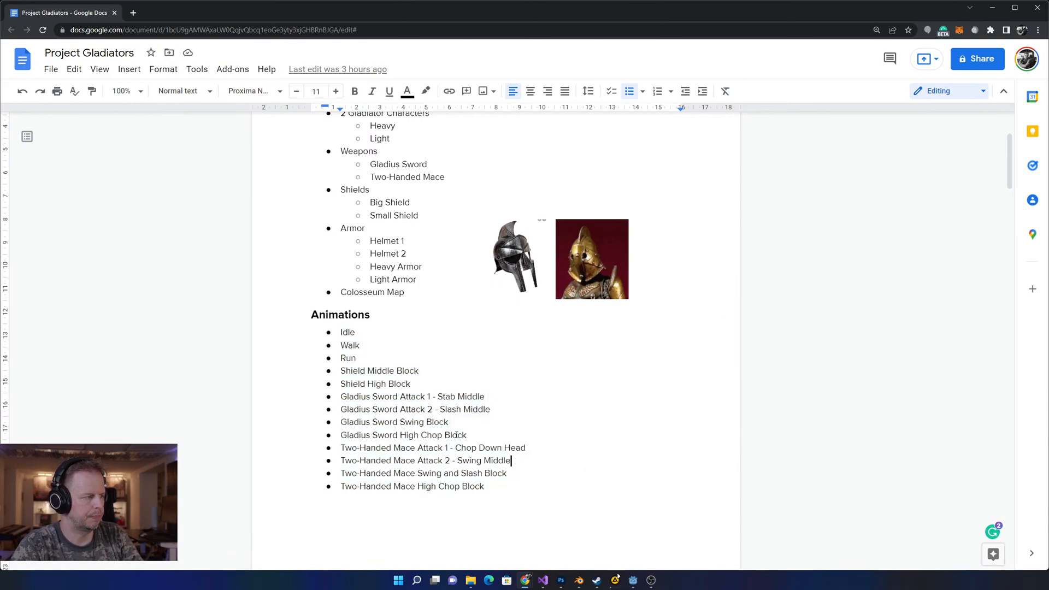
scroll(579, 465, down, 7)
scroll(450, 454, down, 2)
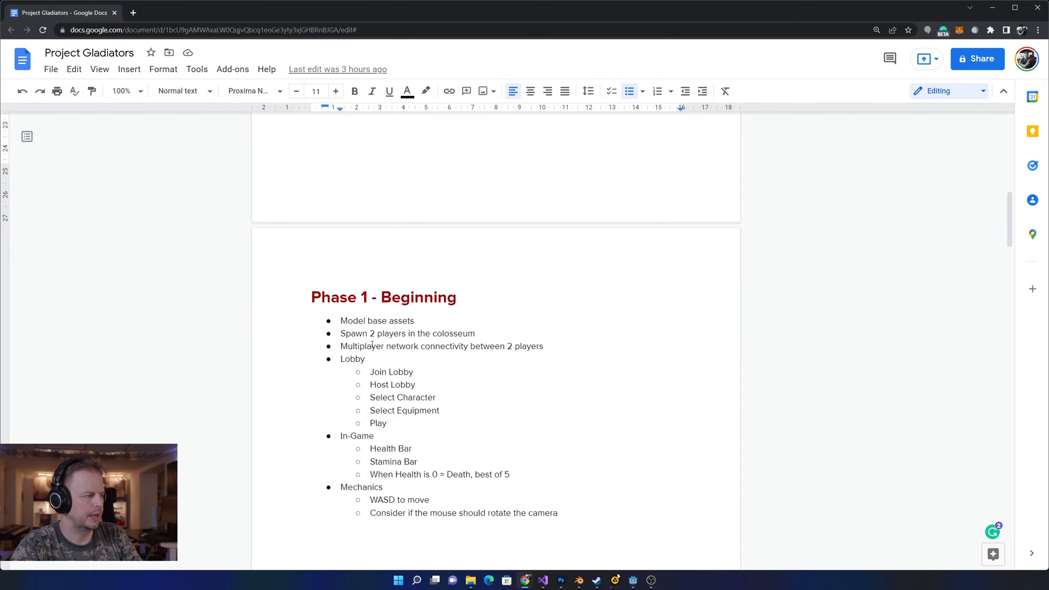
scroll(432, 393, up, 3)
scroll(432, 393, up, 2)
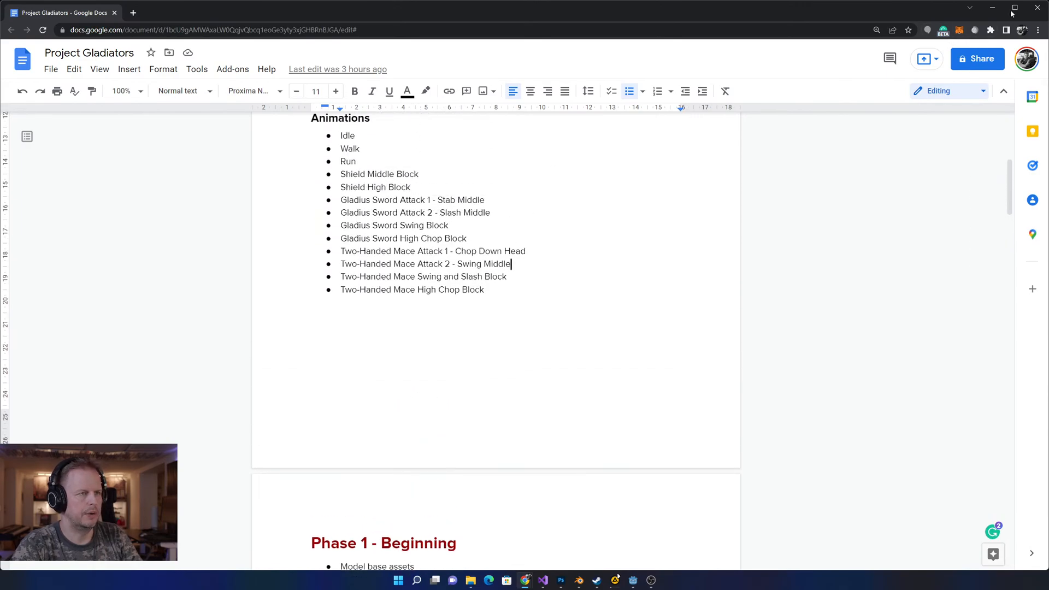
- Minimize the document, deselect the character in Blender, and minimize Blender to return to the Godot editor
click(992, 8)
click(620, 230)
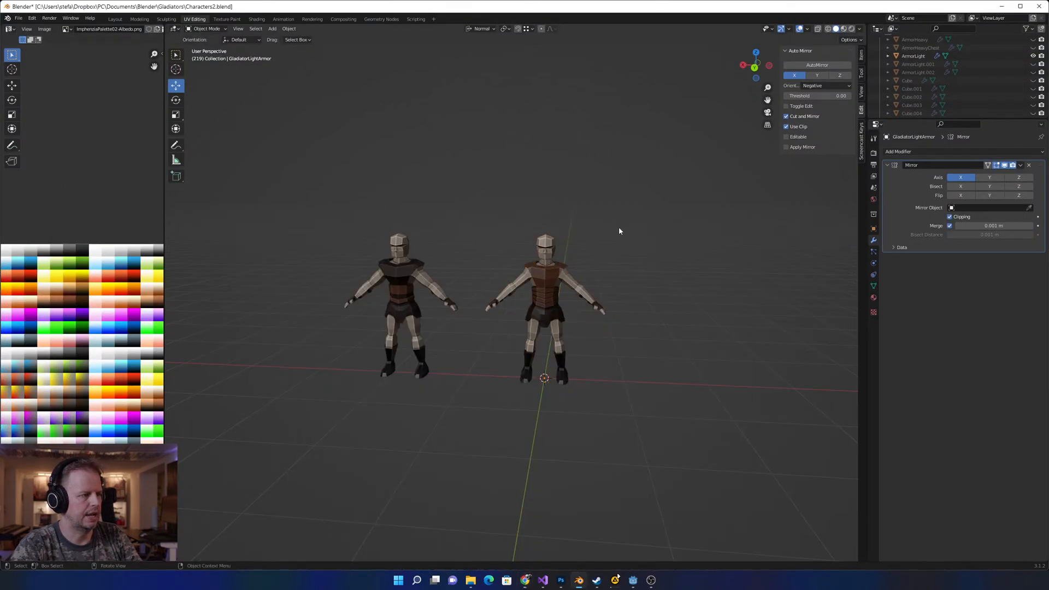
click(1002, 8)
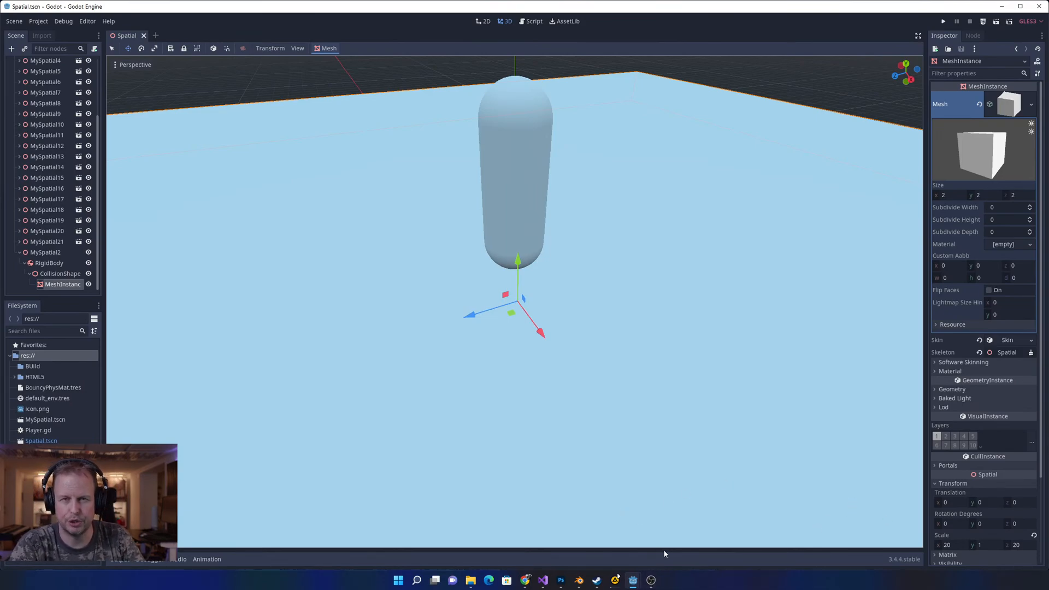
mouse_move(633, 577)
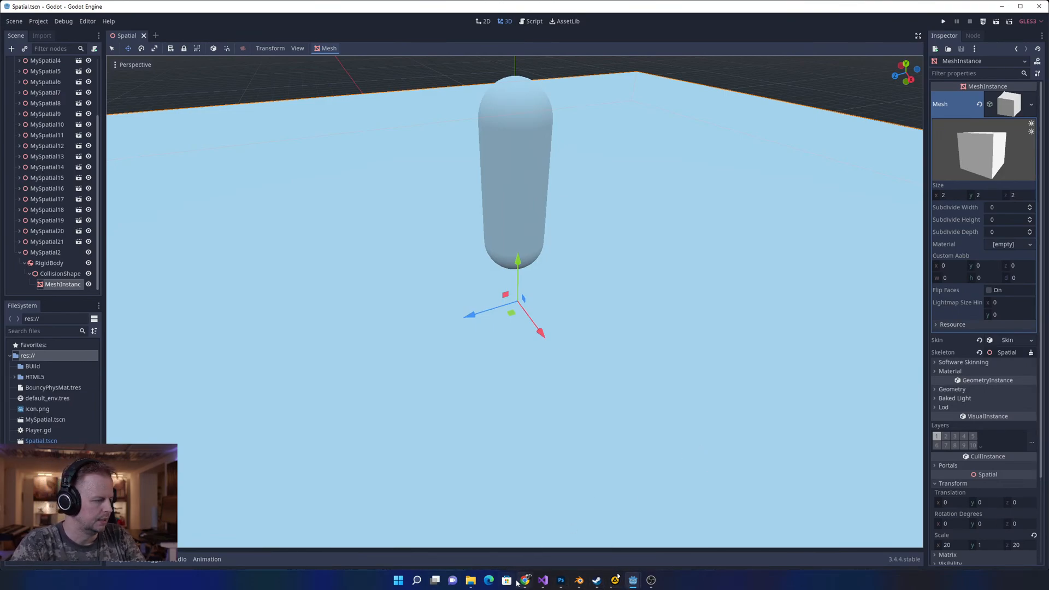
mouse_move(526, 583)
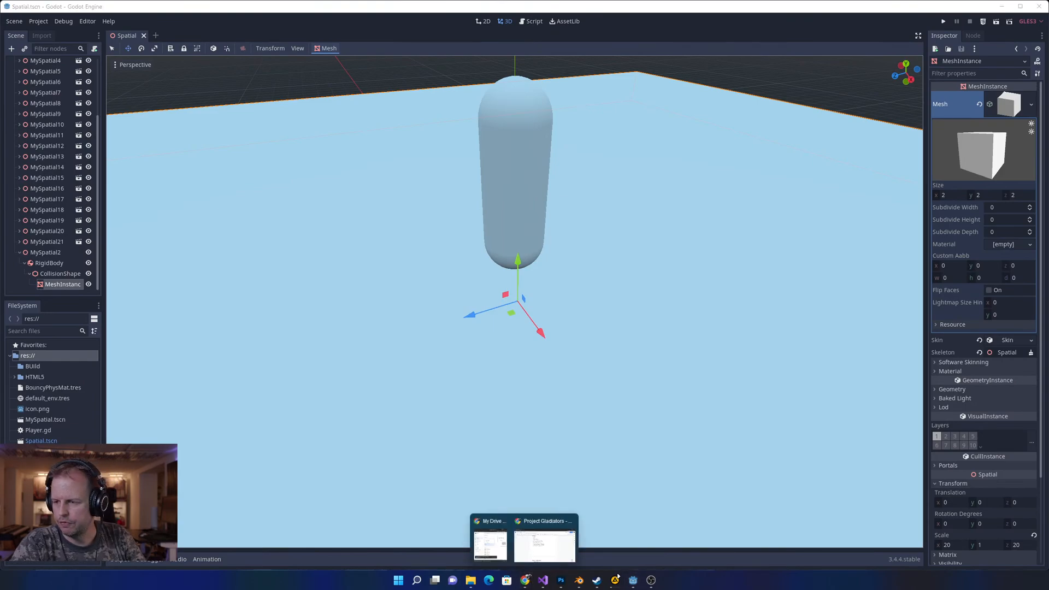